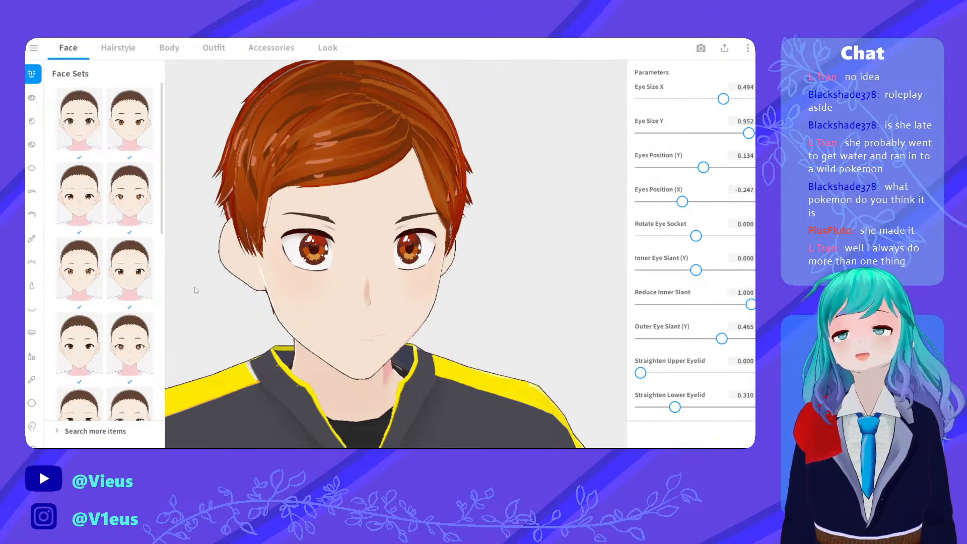
Examine the avatar's face and the orange squid logo on the jacket front from several distances and angles
{"action": "scroll", "coordinate": [291, 272], "scroll_direction": "down", "scroll_amount": 3}
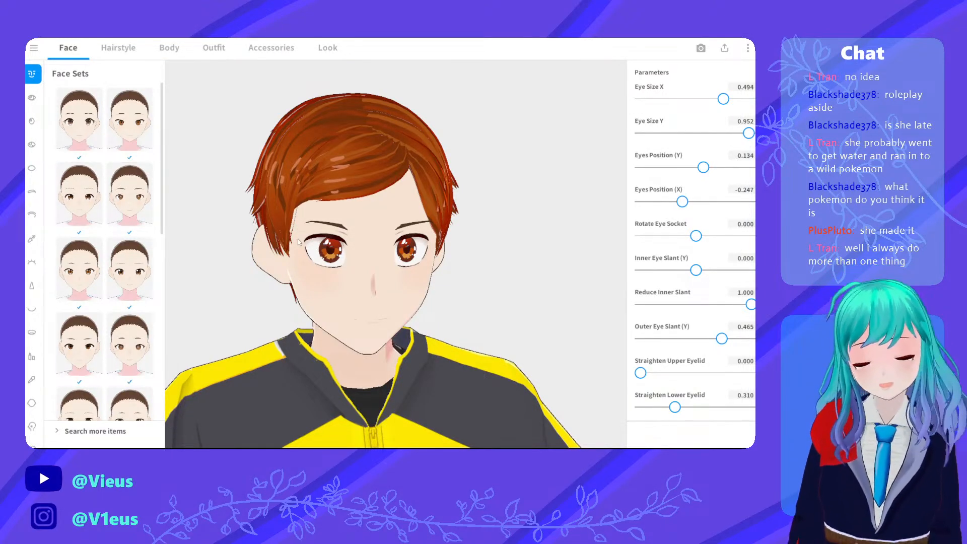
{"action": "scroll", "coordinate": [297, 231], "scroll_direction": "down", "scroll_amount": 4}
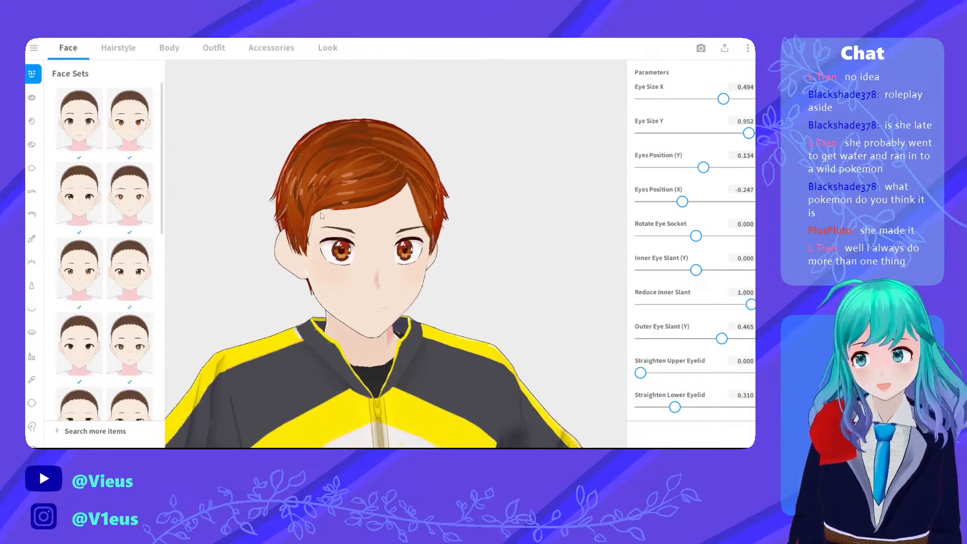
{"action": "scroll", "coordinate": [328, 213], "scroll_direction": "up", "scroll_amount": 2}
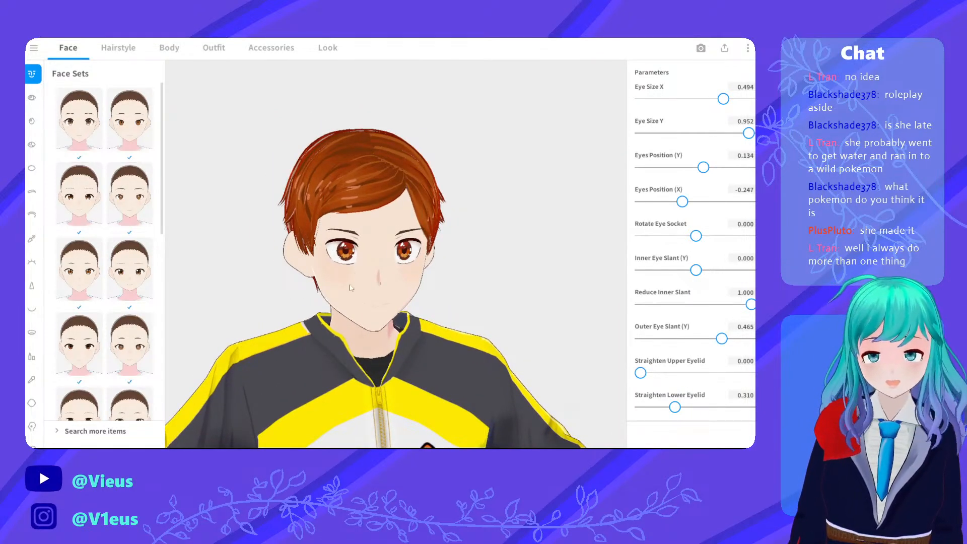
{"action": "middle_click_drag", "start_coordinate": [352, 292], "coordinate": [383, 252]}
{"action": "scroll", "coordinate": [431, 289], "scroll_direction": "down", "scroll_amount": 3}
{"action": "middle_click_drag", "start_coordinate": [430, 289], "coordinate": [431, 270]}
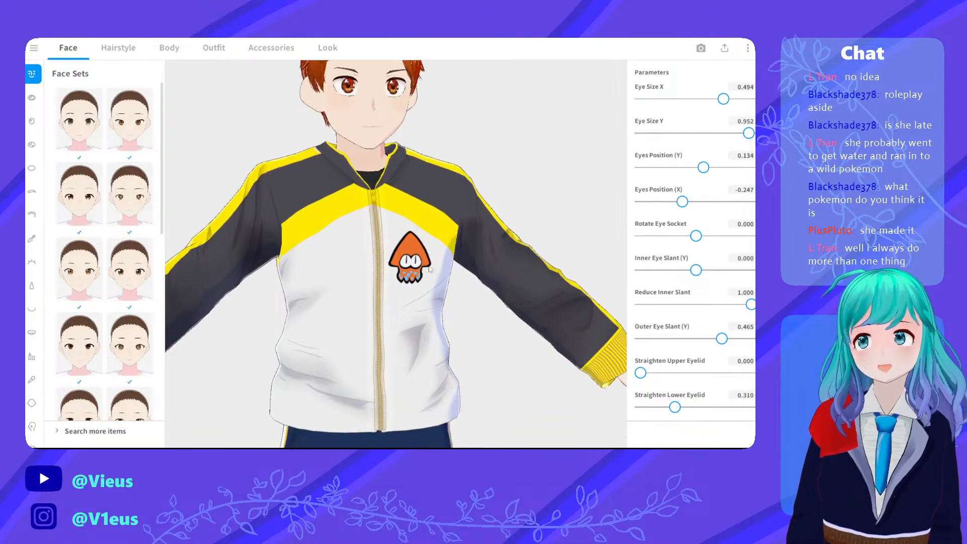
{"action": "scroll", "coordinate": [326, 213], "scroll_direction": "up", "scroll_amount": 8}
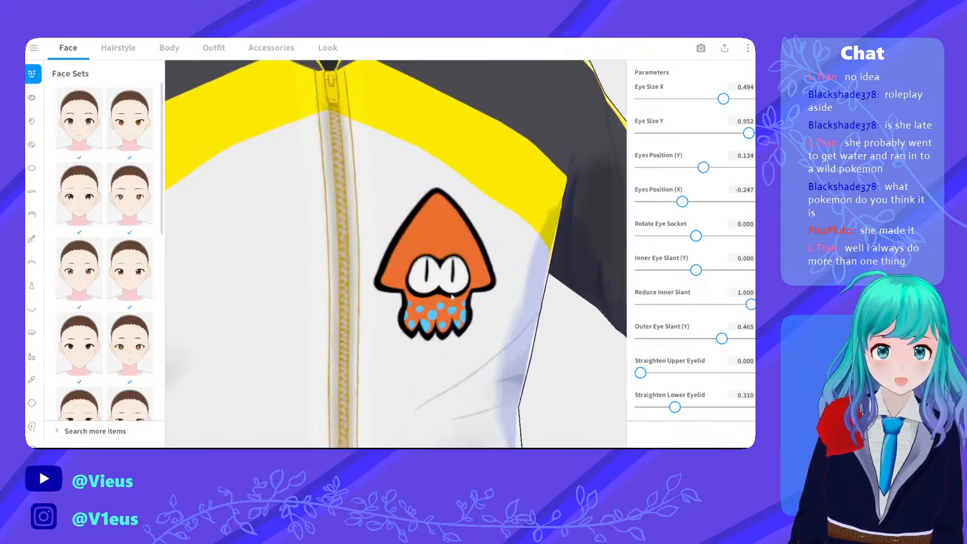
{"action": "scroll", "coordinate": [366, 236], "scroll_direction": "down", "scroll_amount": 6}
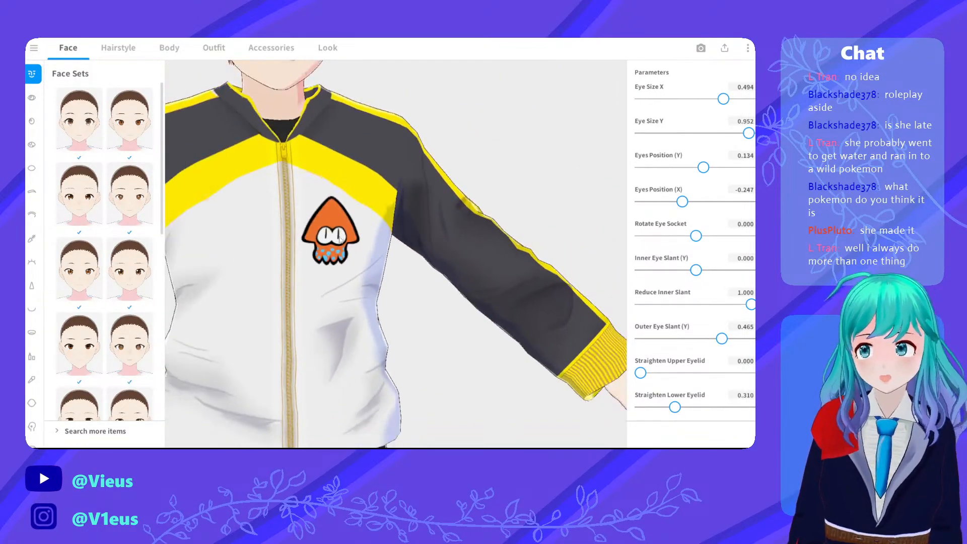
{"action": "right_click_drag", "start_coordinate": [352, 242], "coordinate": [414, 259]}
{"action": "scroll", "coordinate": [349, 263], "scroll_direction": "up", "scroll_amount": 3}
{"action": "scroll", "coordinate": [390, 269], "scroll_direction": "up", "scroll_amount": 3}
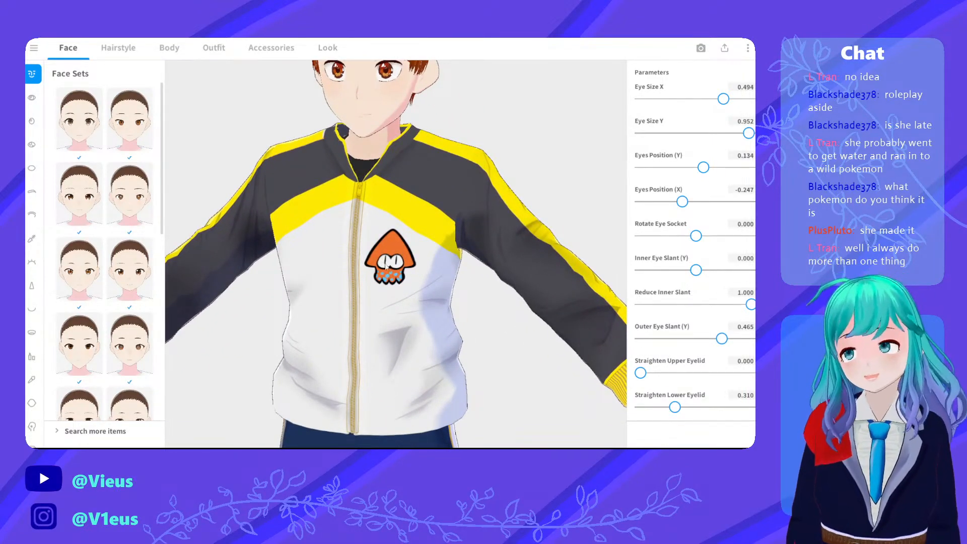
{"action": "mouse_move", "coordinate": [332, 252]}
{"action": "right_mouse_down"}
{"action": "mouse_move", "coordinate": [312, 274]}
{"action": "mouse_move", "coordinate": [339, 256]}
{"action": "right_mouse_up"}
{"action": "middle_click_drag", "start_coordinate": [347, 243], "coordinate": [349, 264]}
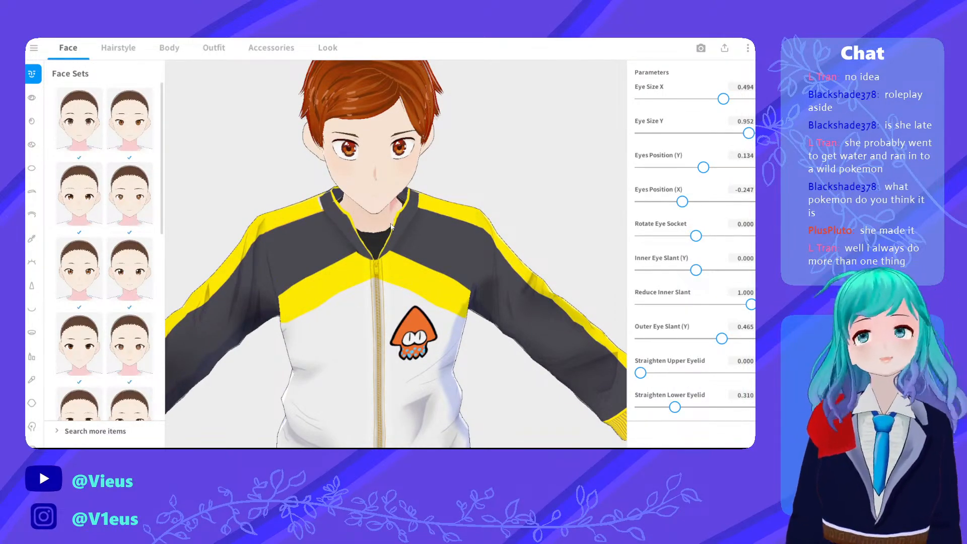
Inspect the avatar's hair from above, behind and the front
{"action": "right_click_drag", "start_coordinate": [383, 189], "coordinate": [389, 231]}
{"action": "scroll", "coordinate": [407, 191], "scroll_direction": "up", "scroll_amount": 5}
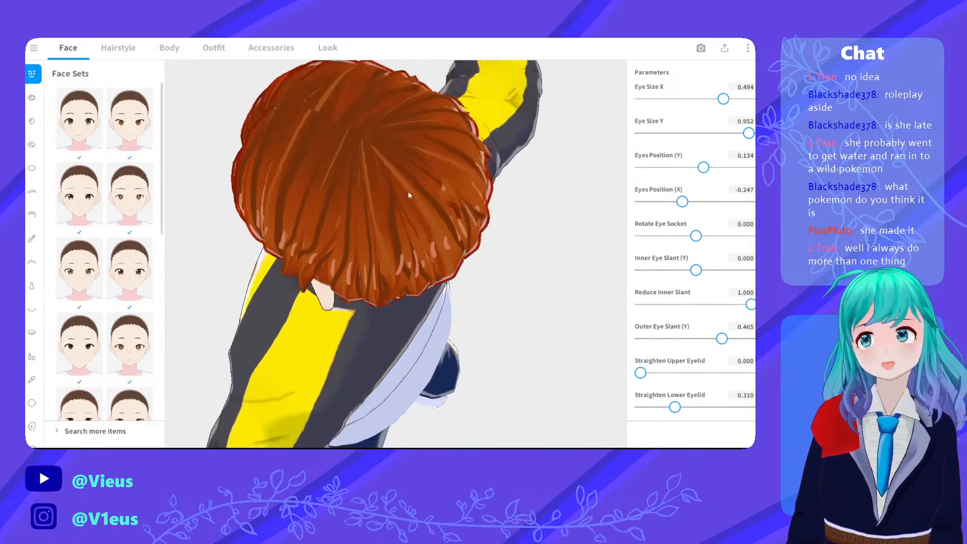
{"action": "right_click_drag", "start_coordinate": [409, 193], "coordinate": [392, 180]}
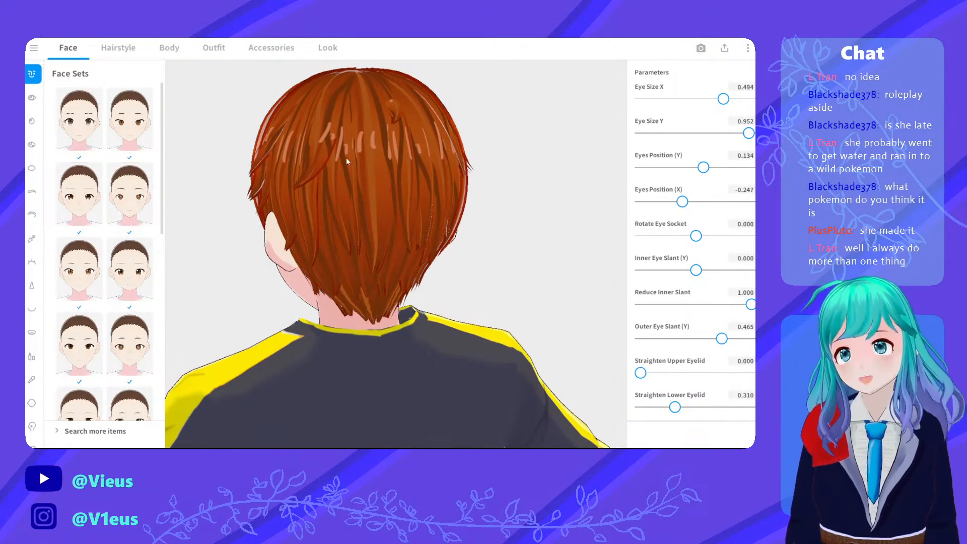
{"action": "right_click_drag", "start_coordinate": [323, 155], "coordinate": [400, 152]}
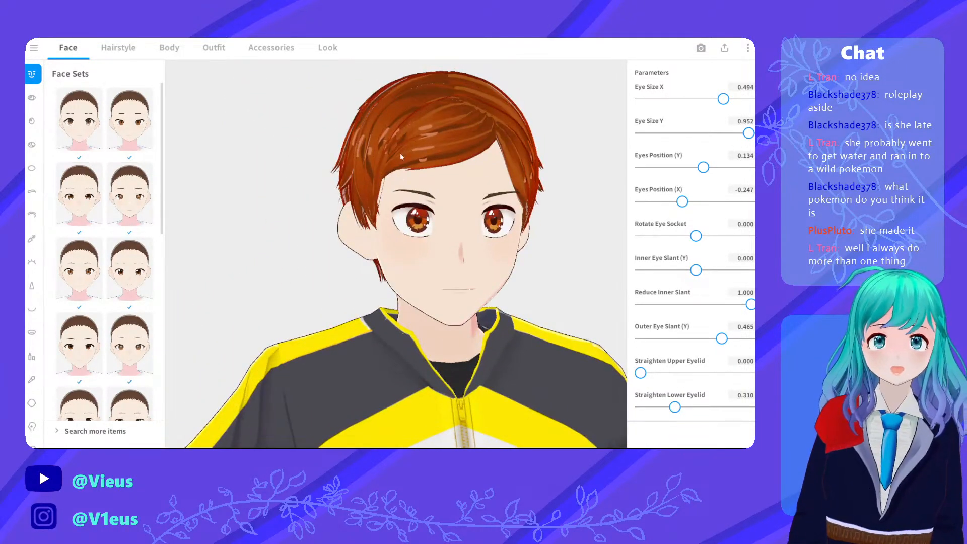
{"action": "scroll", "coordinate": [419, 225], "scroll_direction": "up", "scroll_amount": 3}
{"action": "scroll", "coordinate": [420, 225], "scroll_direction": "down", "scroll_amount": 5}
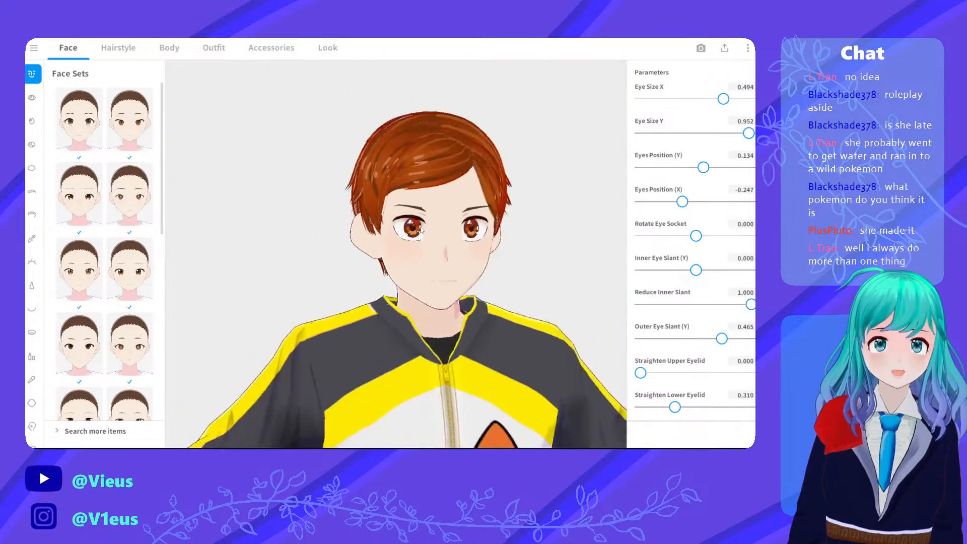
Inspect the navy trousers, their side stripe and the white shoes from the front and side
{"action": "middle_click_drag", "start_coordinate": [431, 291], "coordinate": [429, 184]}
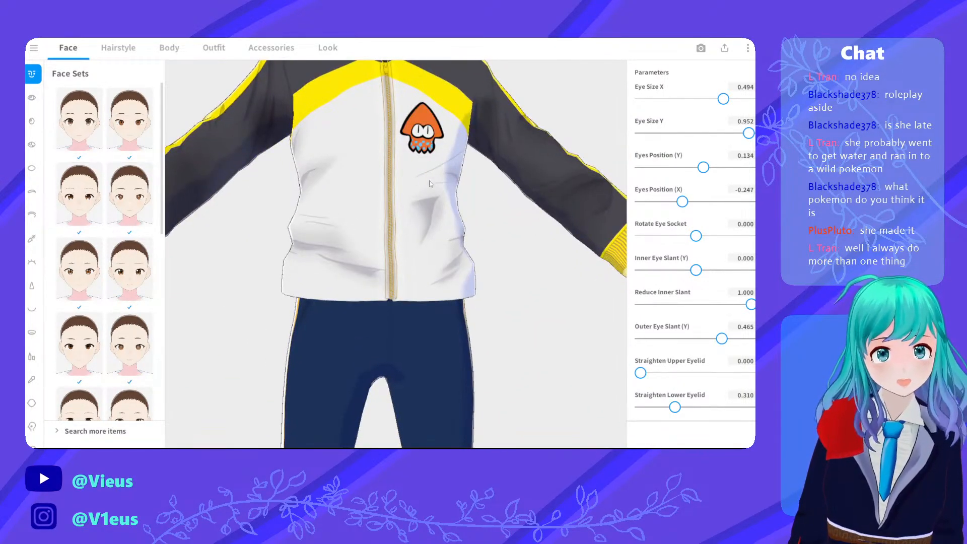
{"action": "middle_click_drag", "start_coordinate": [431, 228], "coordinate": [454, 173]}
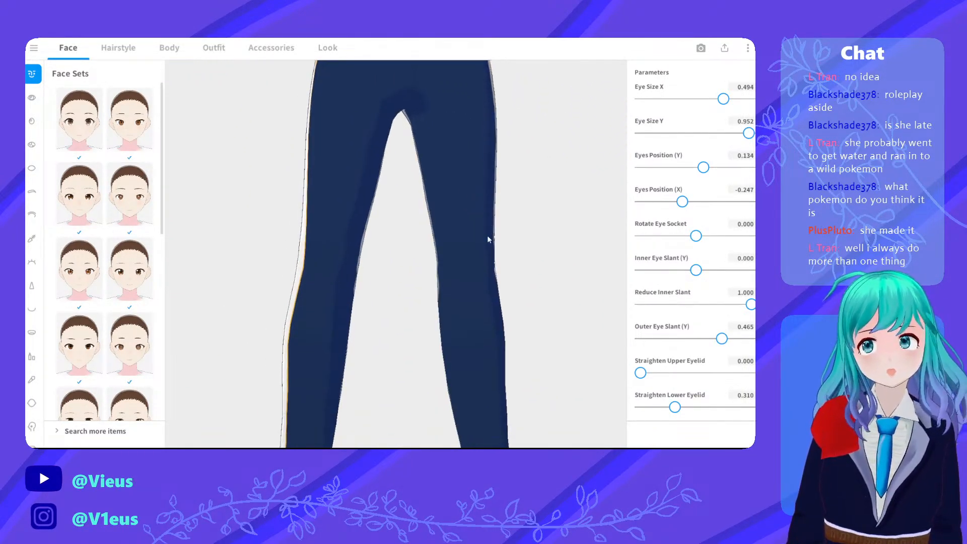
{"action": "middle_click_drag", "start_coordinate": [485, 239], "coordinate": [477, 186]}
{"action": "scroll", "coordinate": [408, 201], "scroll_direction": "up", "scroll_amount": 5}
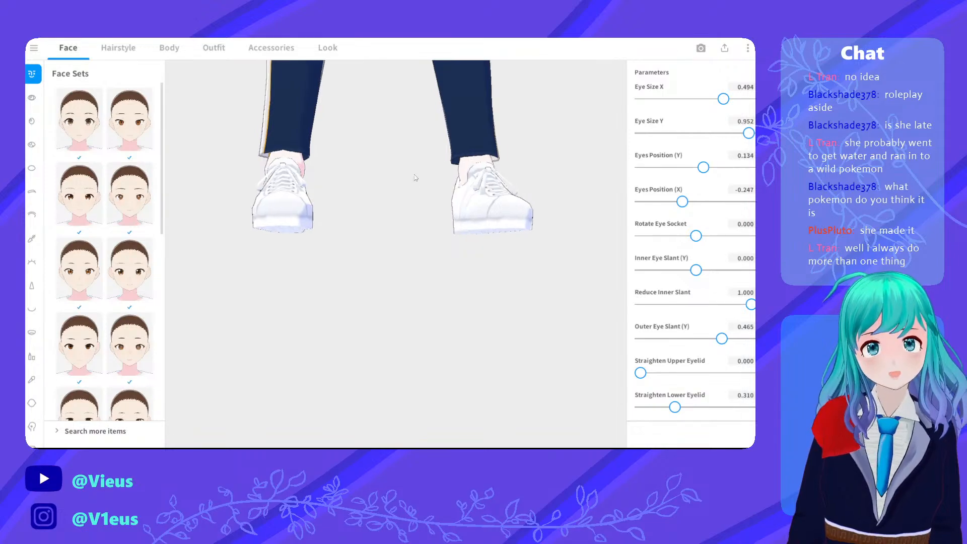
{"action": "middle_click_drag", "start_coordinate": [407, 166], "coordinate": [409, 241]}
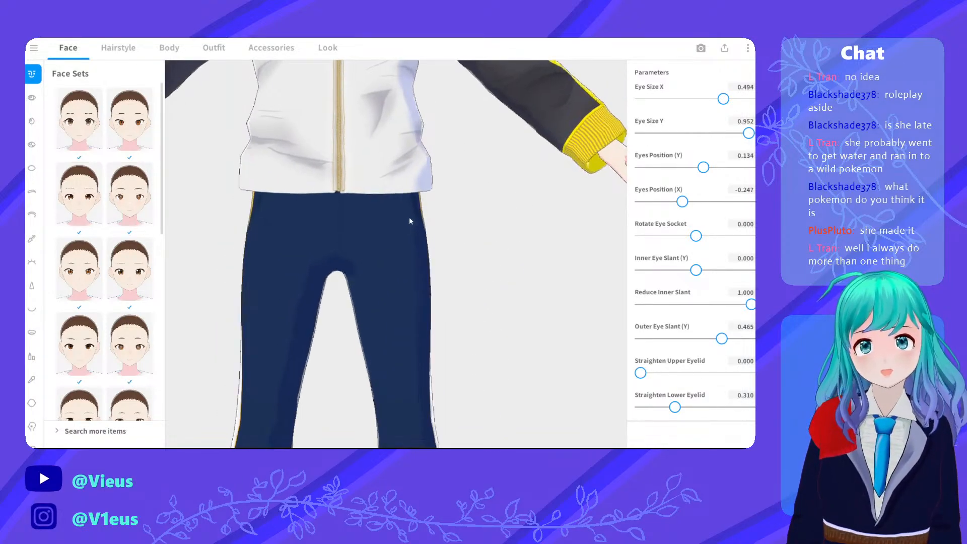
{"action": "left_click_drag", "start_coordinate": [409, 216], "coordinate": [304, 192]}
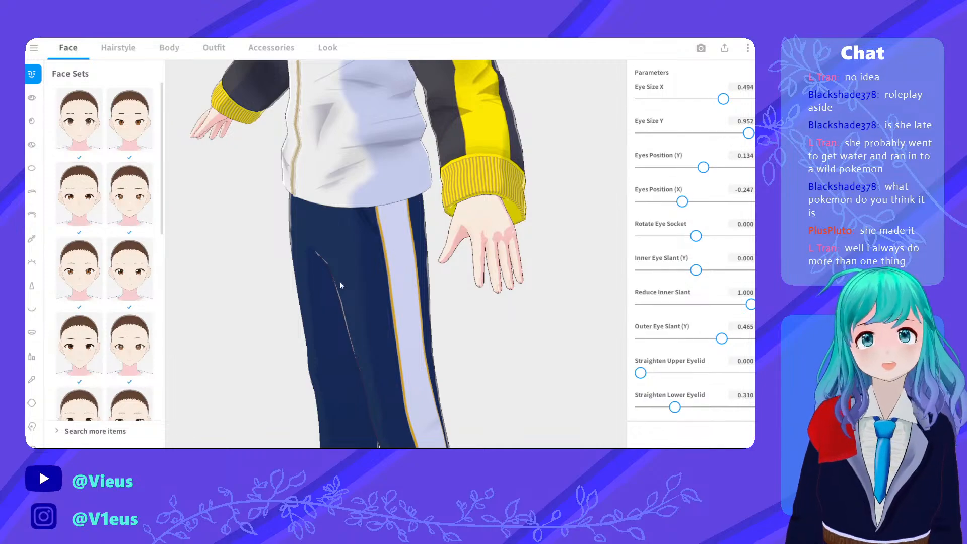
{"action": "right_click_drag", "start_coordinate": [339, 281], "coordinate": [413, 336]}
{"action": "middle_click_drag", "start_coordinate": [414, 335], "coordinate": [366, 152]}
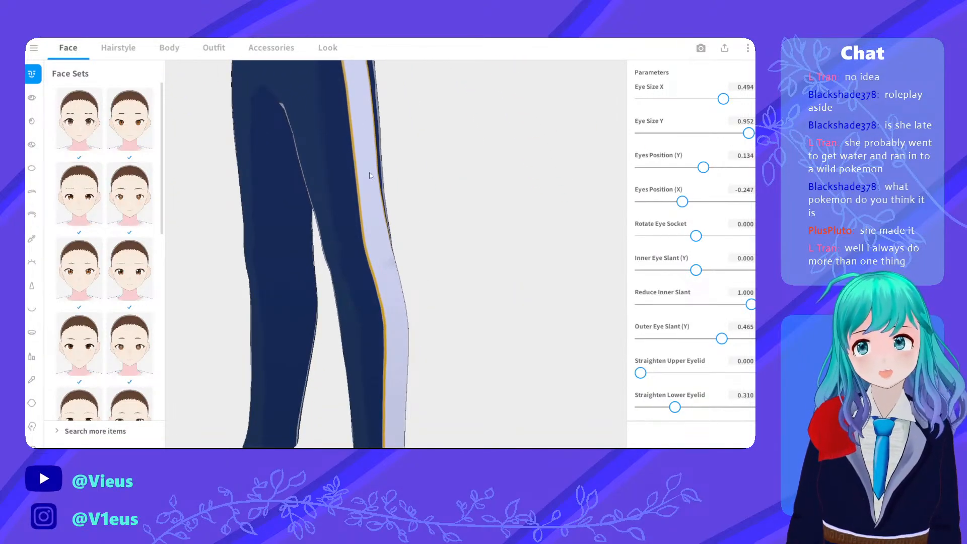
{"action": "mouse_move", "coordinate": [429, 289]}
{"action": "middle_mouse_down"}
{"action": "mouse_move", "coordinate": [435, 242]}
{"action": "mouse_move", "coordinate": [451, 252]}
{"action": "middle_mouse_up"}
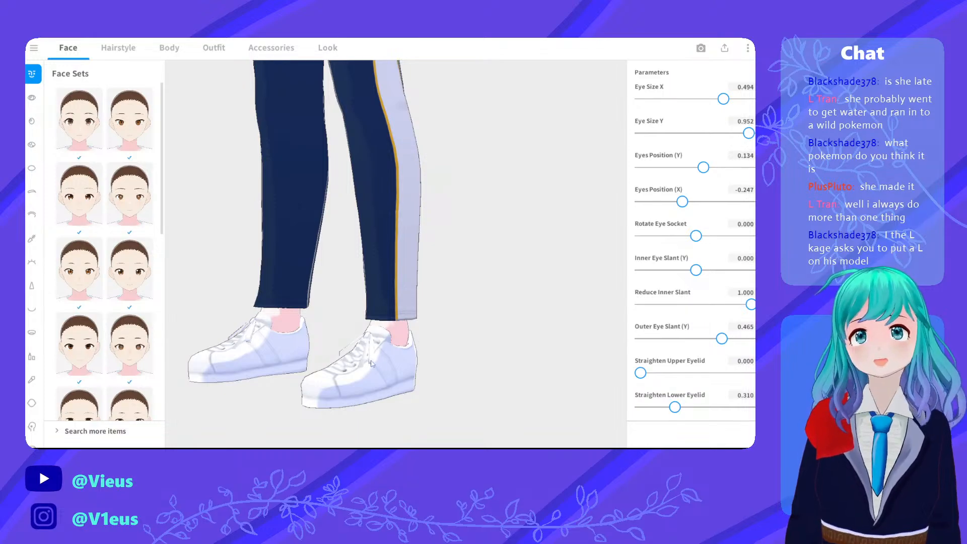
{"action": "middle_click_drag", "start_coordinate": [373, 364], "coordinate": [380, 334]}
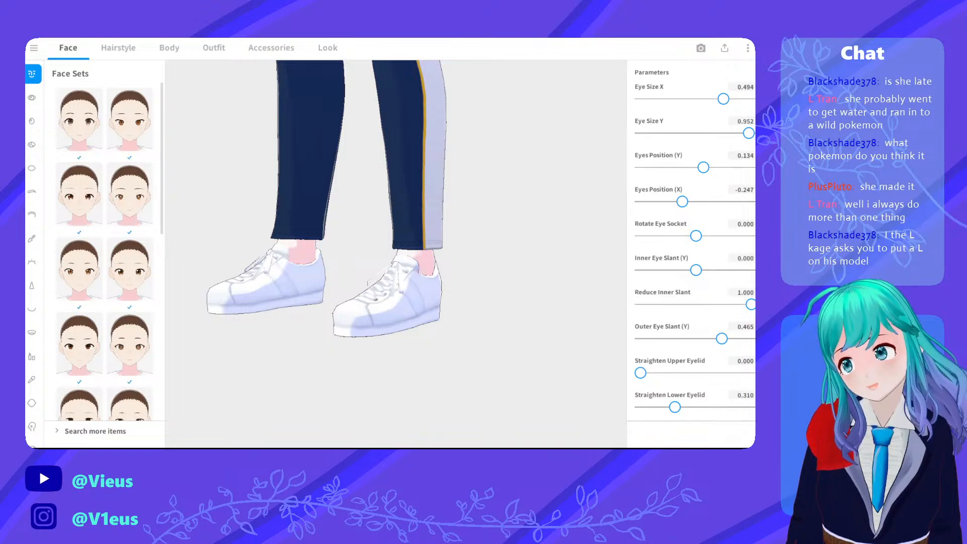
{"action": "left_click_drag", "start_coordinate": [183, 287], "coordinate": [205, 294]}
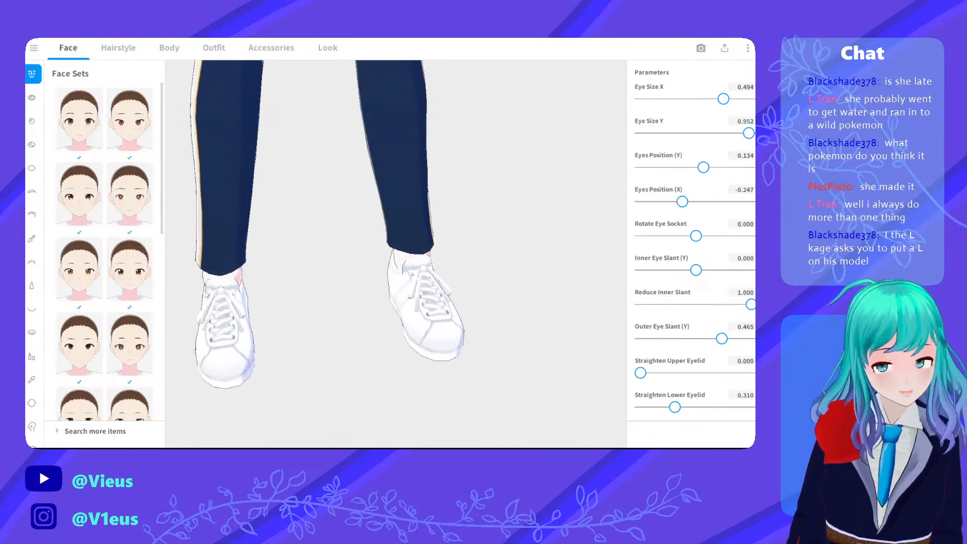
{"action": "scroll", "coordinate": [241, 224], "scroll_direction": "up", "scroll_amount": 2}
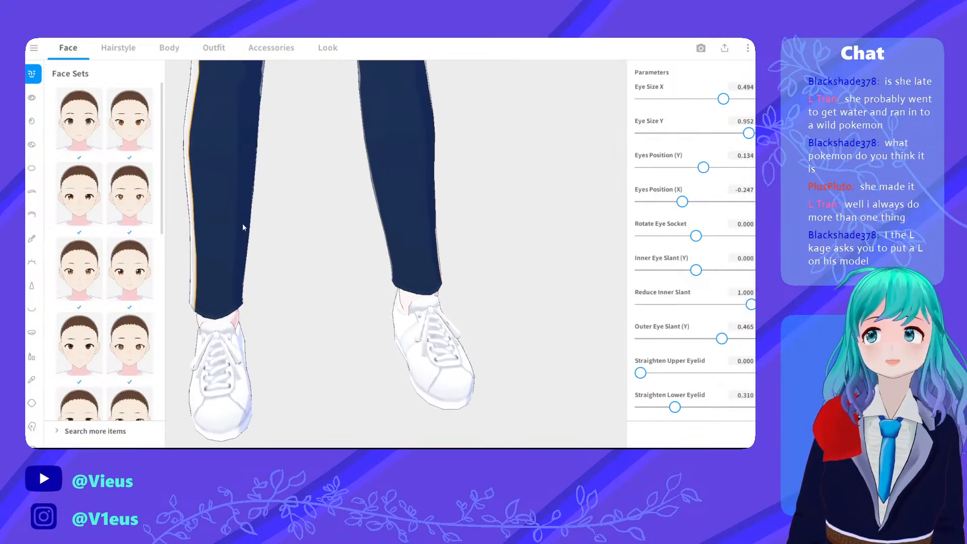
Inspect the jacket hem and trouser waist from below, and return to a front view of the avatar
{"action": "left_click_drag", "start_coordinate": [242, 226], "coordinate": [311, 301]}
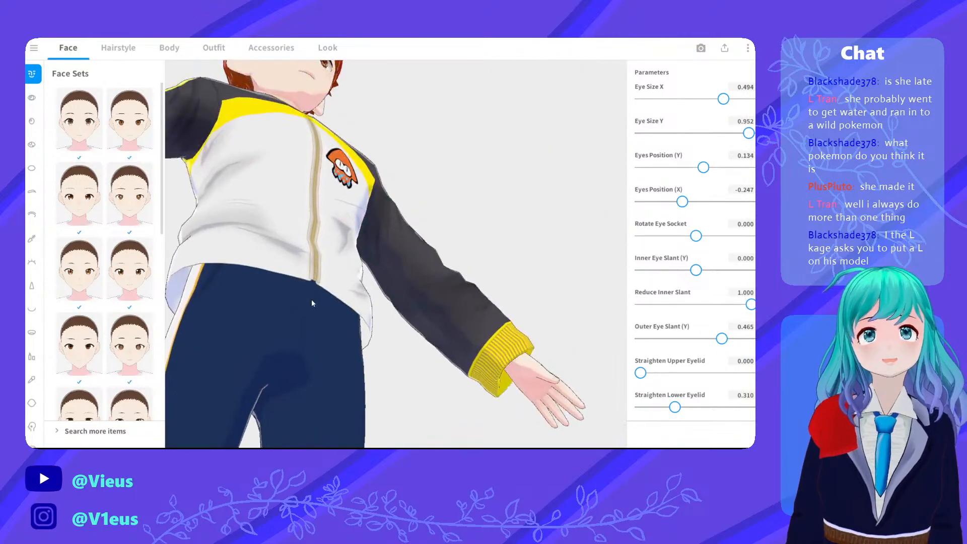
{"action": "scroll", "coordinate": [312, 297], "scroll_direction": "up", "scroll_amount": 5}
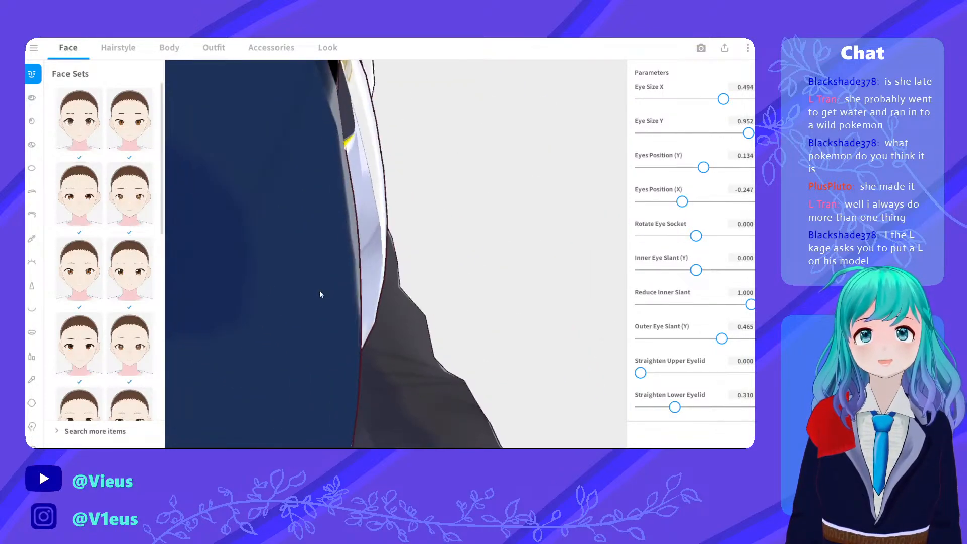
{"action": "right_click_drag", "start_coordinate": [320, 291], "coordinate": [359, 258]}
{"action": "mouse_move", "coordinate": [444, 203]}
{"action": "right_mouse_down"}
{"action": "mouse_move", "coordinate": [488, 197]}
{"action": "mouse_move", "coordinate": [460, 200]}
{"action": "right_mouse_up"}
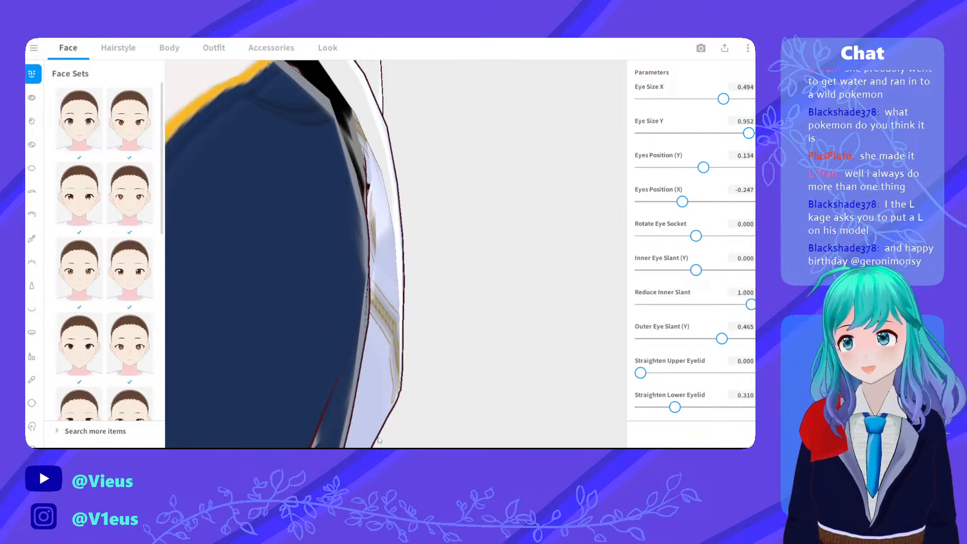
{"action": "scroll", "coordinate": [323, 288], "scroll_direction": "down", "scroll_amount": 7}
{"action": "right_click_drag", "start_coordinate": [322, 286], "coordinate": [338, 318]}
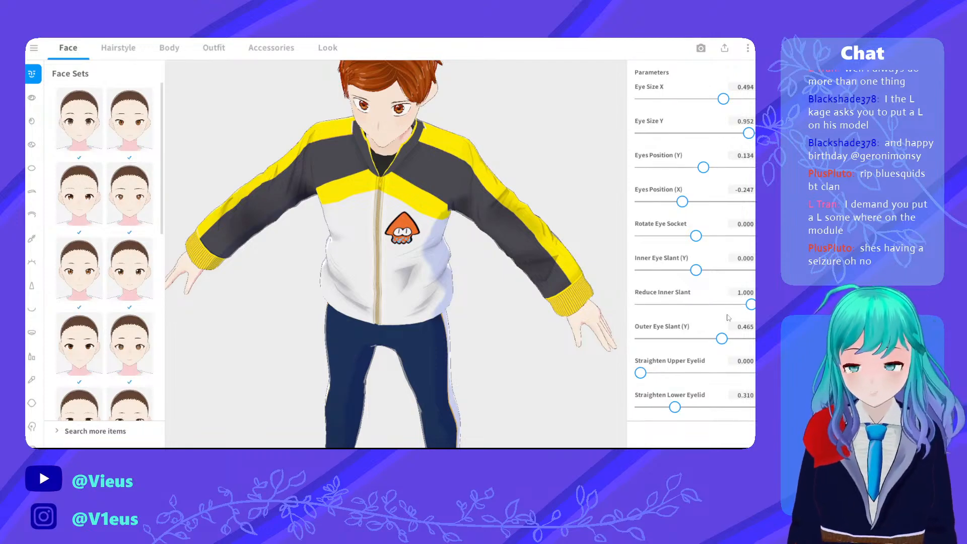
{"action": "scroll", "coordinate": [727, 318], "scroll_direction": "down", "scroll_amount": 10}
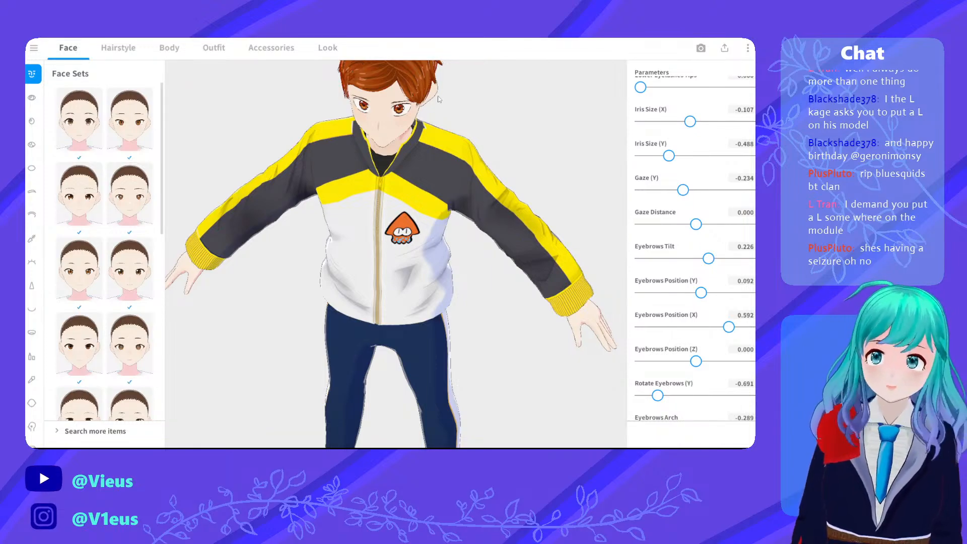
{"action": "scroll", "coordinate": [445, 124], "scroll_direction": "down", "scroll_amount": 3}
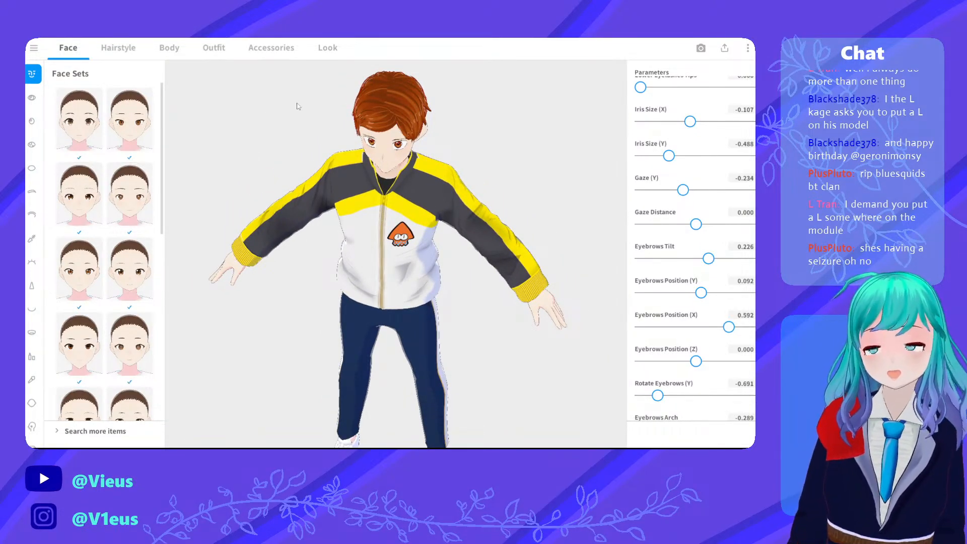
{"action": "scroll", "coordinate": [345, 119], "scroll_direction": "up", "scroll_amount": 1}
{"action": "scroll", "coordinate": [344, 118], "scroll_direction": "up", "scroll_amount": 1}
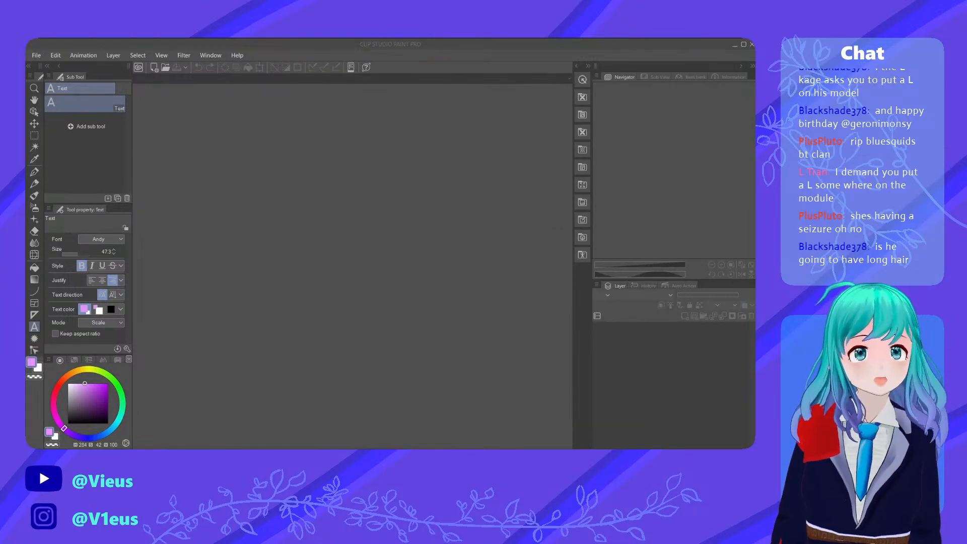
{"action": "key", "text": "alt+Tab"}
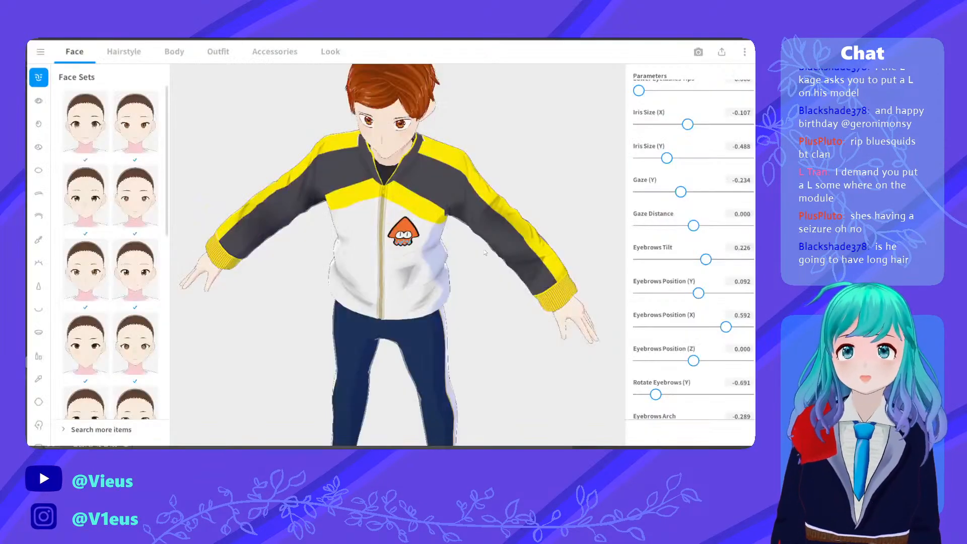
{"action": "scroll", "coordinate": [460, 223], "scroll_direction": "up", "scroll_amount": 2}
{"action": "scroll", "coordinate": [443, 222], "scroll_direction": "down", "scroll_amount": 3}
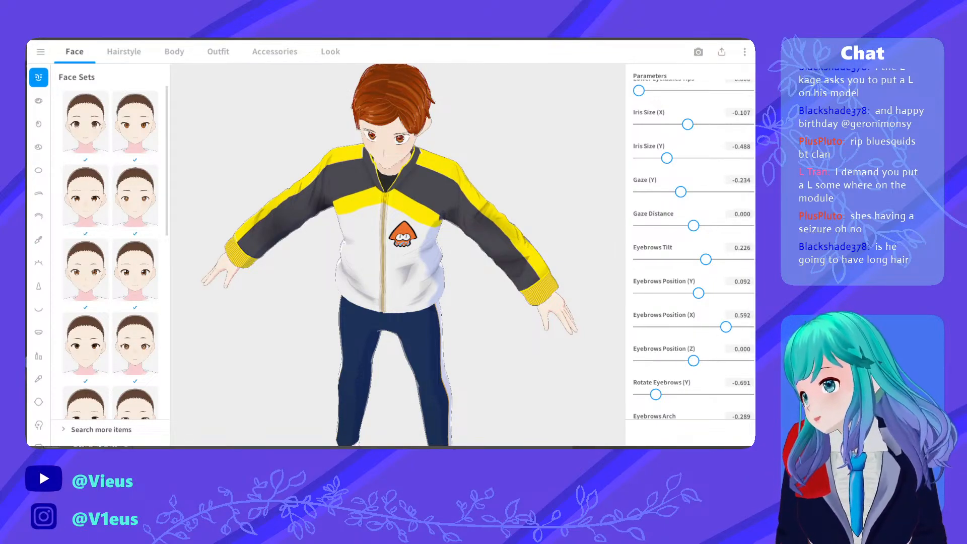
Switch to Clip Studio Paint and open the trousers texture geroni trousers.png, with the whole canvas in view
{"action": "key", "text": "alt+Tab"}
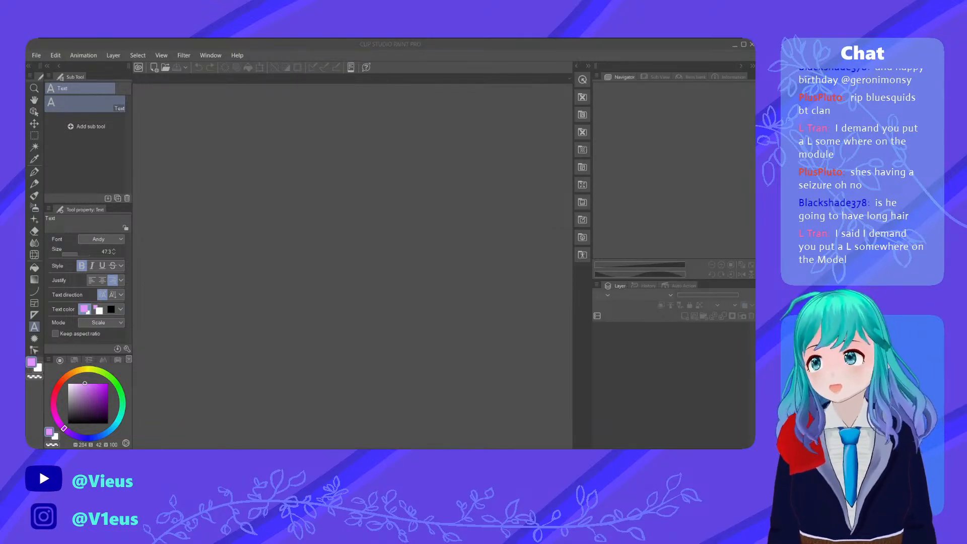
{"action": "left_click", "coordinate": [42, 58]}
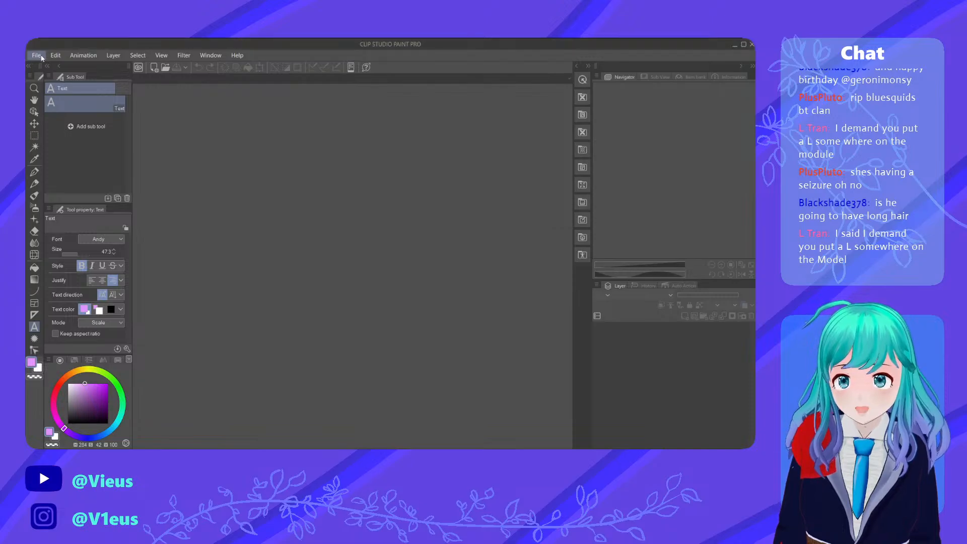
{"action": "left_click", "coordinate": [68, 89]}
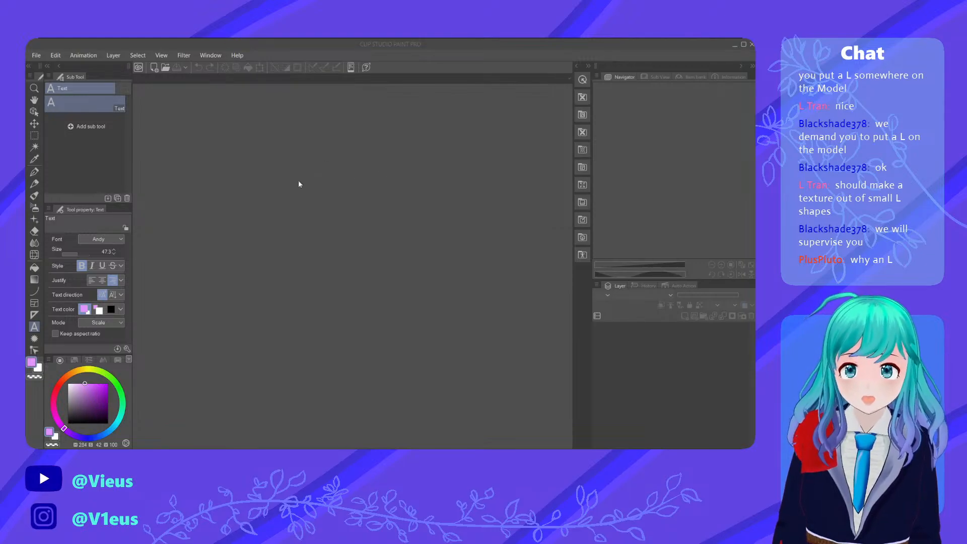
{"action": "scroll", "coordinate": [313, 206], "scroll_direction": "down", "scroll_amount": 5}
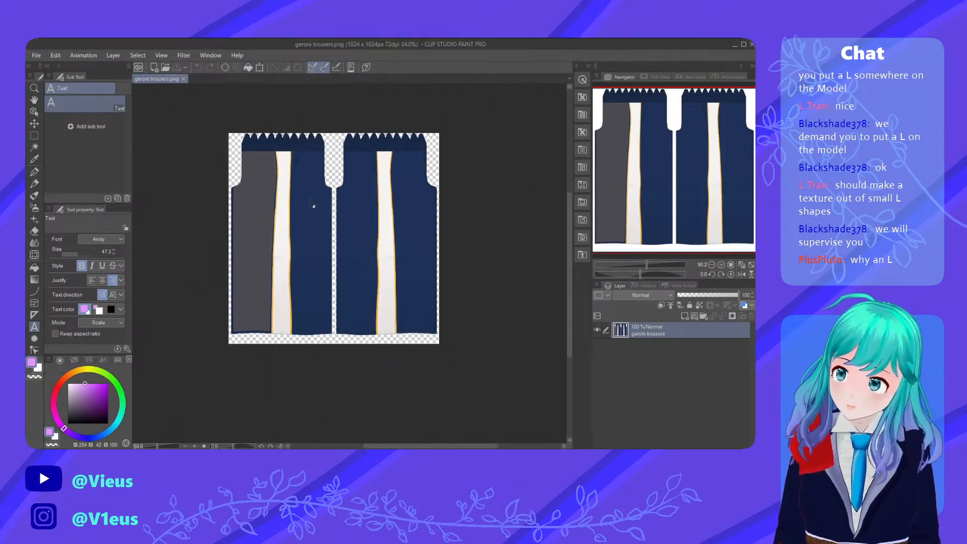
Examine the waistband, grey panel and white side stripes of the trousers texture up close and as a whole
{"action": "scroll", "coordinate": [314, 206], "scroll_direction": "up", "scroll_amount": 15}
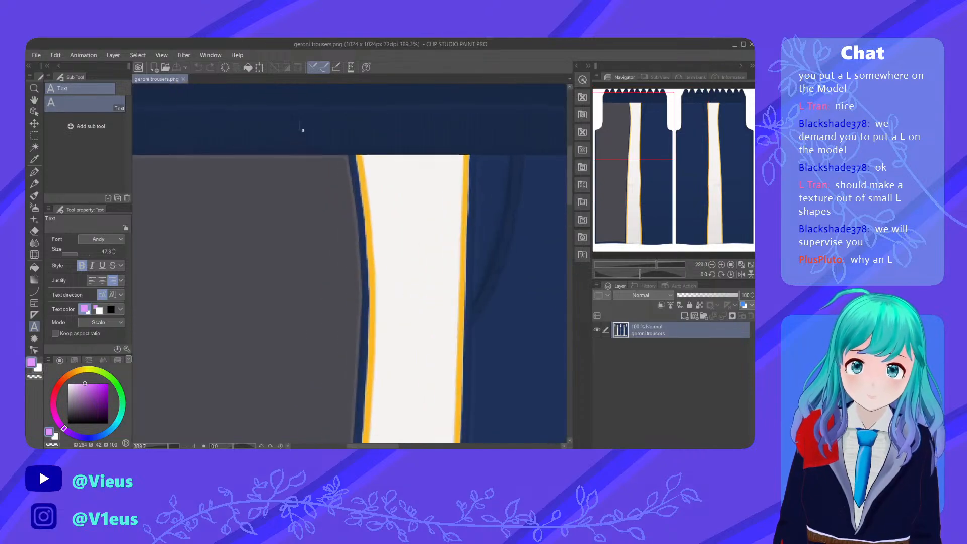
{"action": "scroll", "coordinate": [303, 130], "scroll_direction": "down", "scroll_amount": 8}
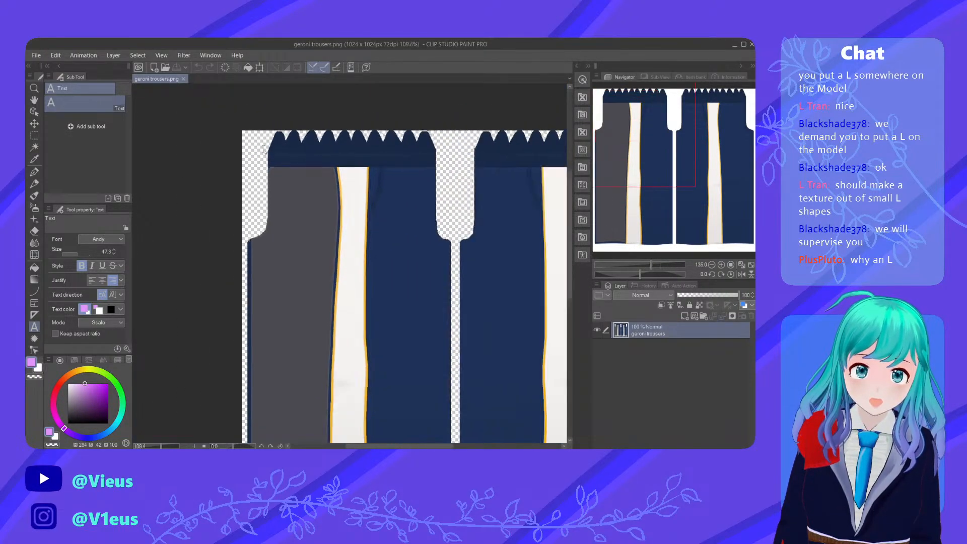
{"action": "scroll", "coordinate": [325, 211], "scroll_direction": "down", "scroll_amount": 6}
{"action": "scroll", "coordinate": [261, 229], "scroll_direction": "up", "scroll_amount": 12}
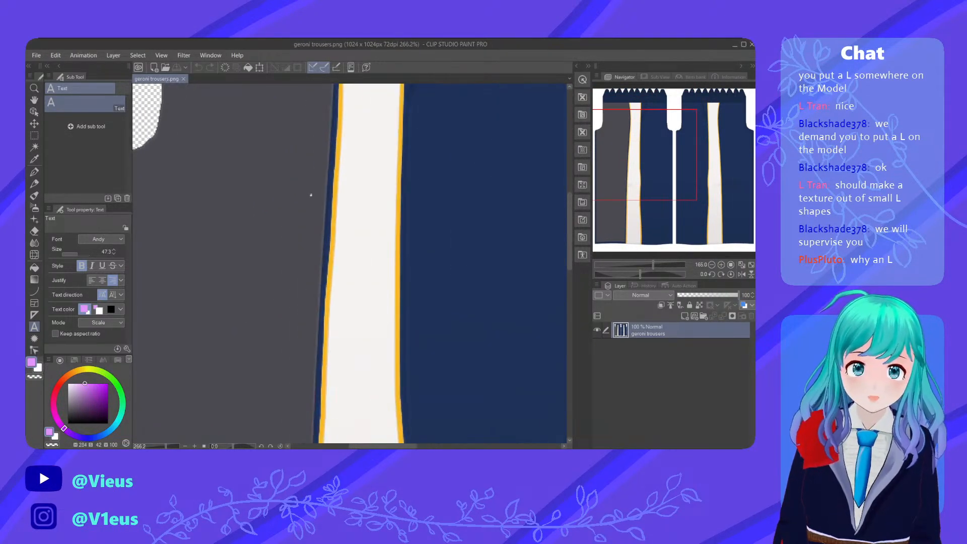
{"action": "scroll", "coordinate": [337, 199], "scroll_direction": "up", "scroll_amount": 4}
{"action": "scroll", "coordinate": [324, 195], "scroll_direction": "down", "scroll_amount": 5}
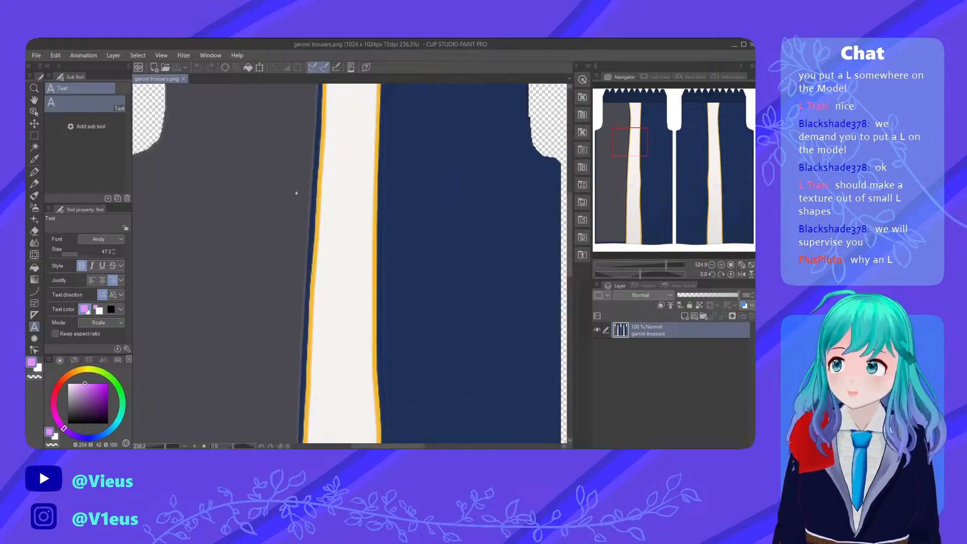
{"action": "scroll", "coordinate": [296, 192], "scroll_direction": "down", "scroll_amount": 5}
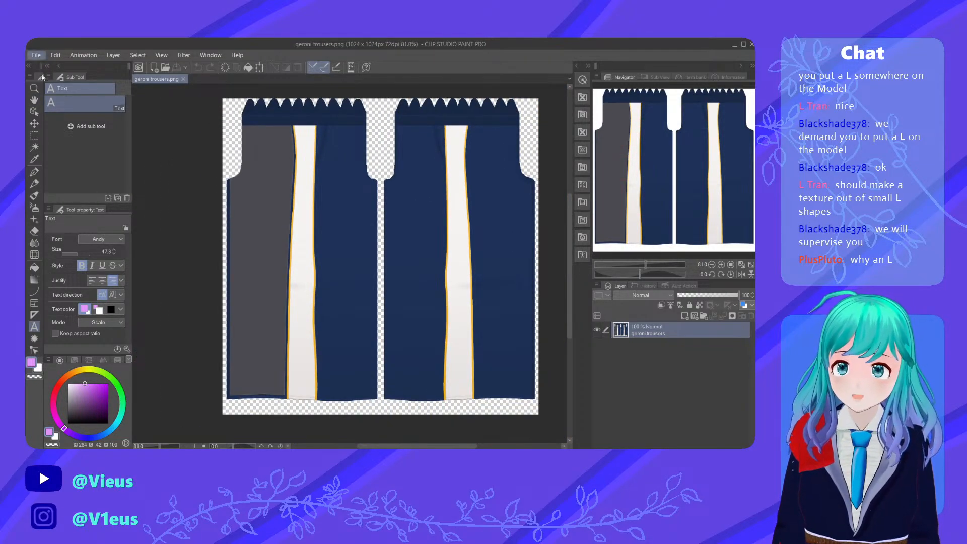
Open the image hair texture 1.png and examine its bright highlight band, dark strands and teal-to-purple gradient
{"action": "left_click", "coordinate": [43, 88]}
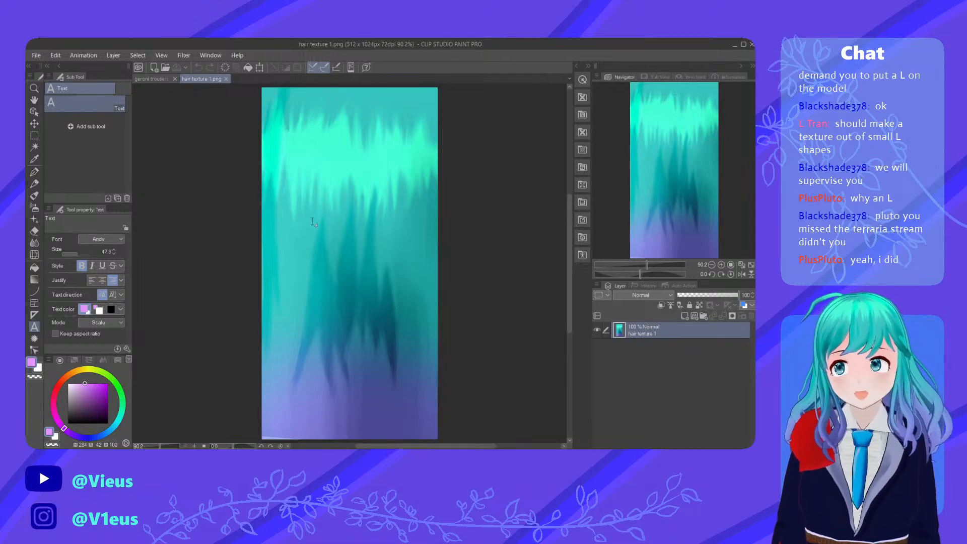
{"action": "scroll", "coordinate": [314, 224], "scroll_direction": "up", "scroll_amount": 1}
{"action": "scroll", "coordinate": [347, 225], "scroll_direction": "down", "scroll_amount": 3}
{"action": "scroll", "coordinate": [351, 226], "scroll_direction": "up", "scroll_amount": 1}
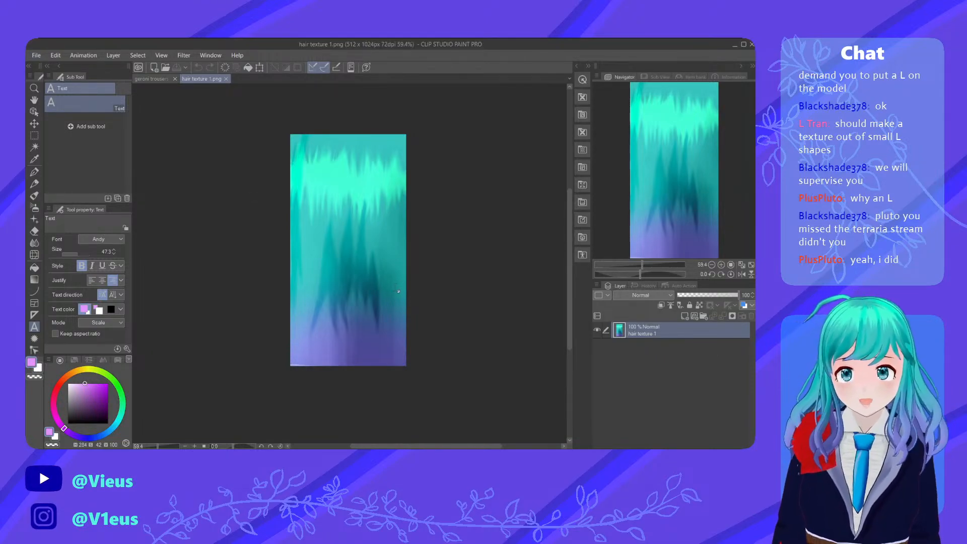
{"action": "scroll", "coordinate": [335, 225], "scroll_direction": "up", "scroll_amount": 3}
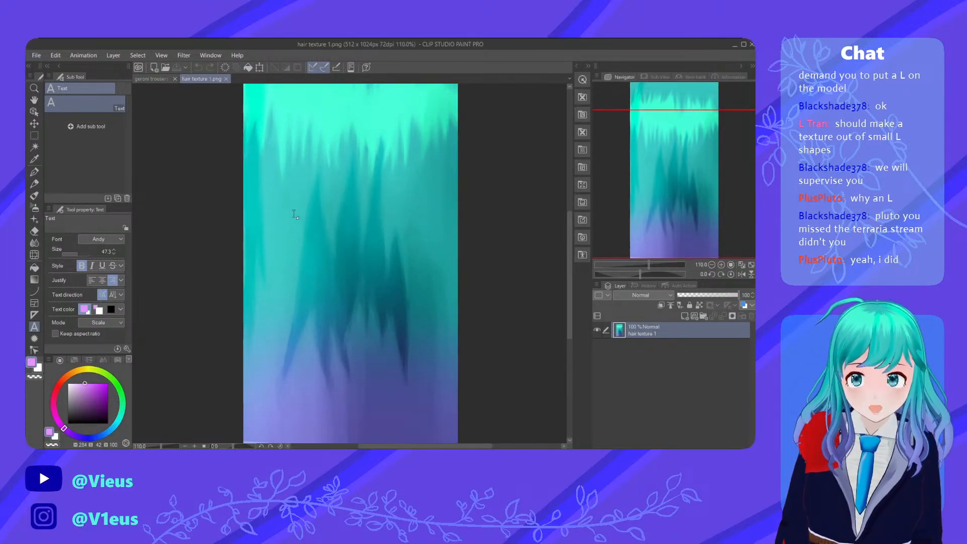
{"action": "scroll", "coordinate": [295, 213], "scroll_direction": "down", "scroll_amount": 3}
{"action": "scroll", "coordinate": [325, 209], "scroll_direction": "up", "scroll_amount": 2}
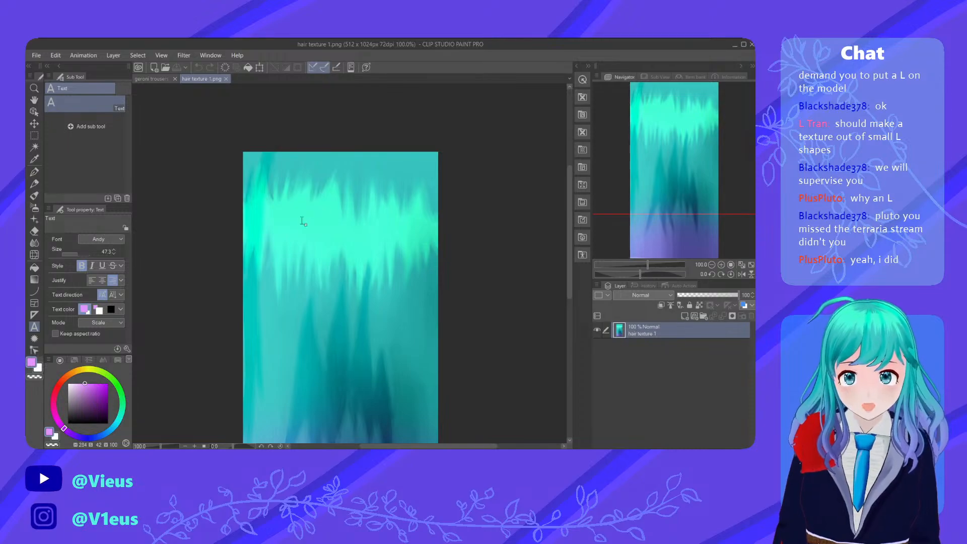
{"action": "scroll", "coordinate": [301, 216], "scroll_direction": "down", "scroll_amount": 3}
{"action": "scroll", "coordinate": [364, 333], "scroll_direction": "up", "scroll_amount": 2}
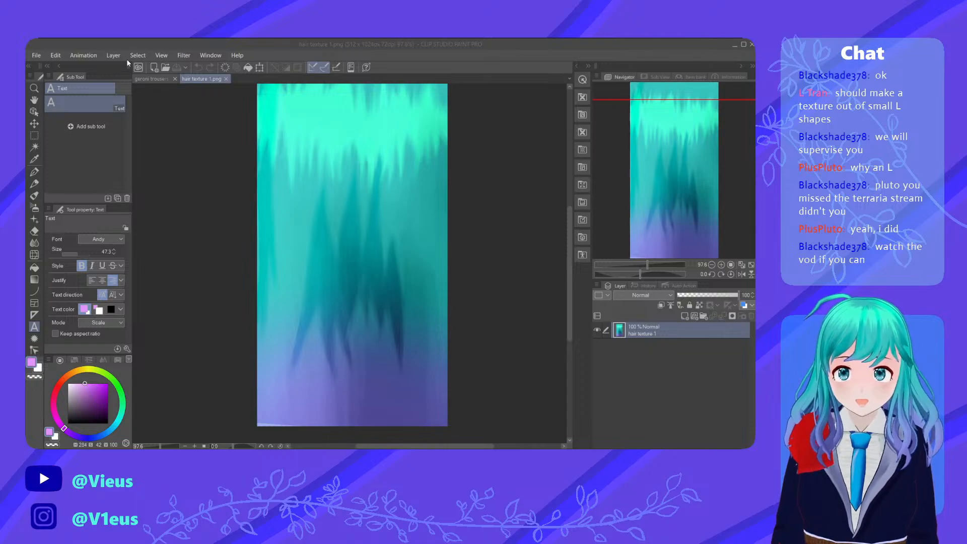
{"action": "left_click", "coordinate": [357, 256]}
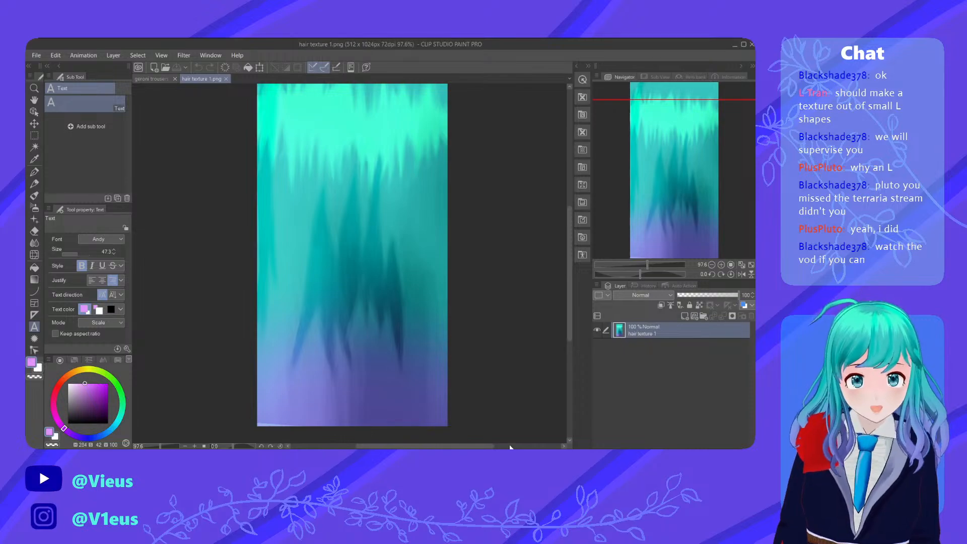
Switch to VRoid Studio, apply the custom teal-to-purple Back hair item to the avatar, and view it from the front and both sides
{"action": "key", "text": "alt+Tab"}
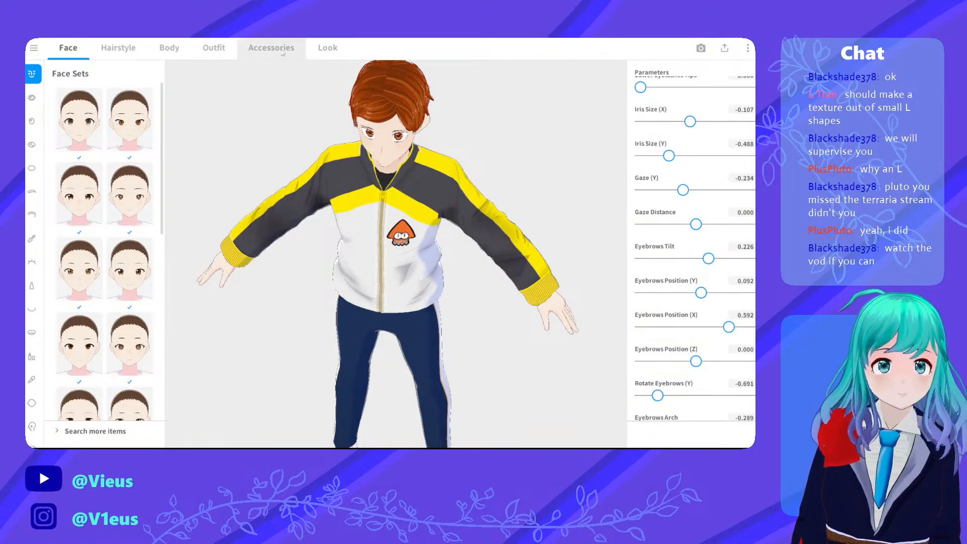
{"action": "left_click", "coordinate": [128, 51]}
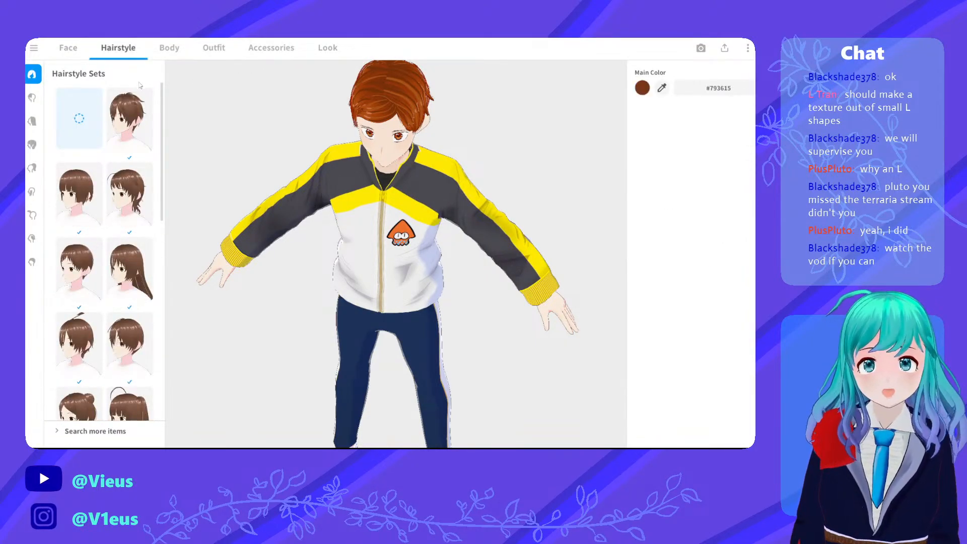
{"action": "left_click", "coordinate": [32, 121]}
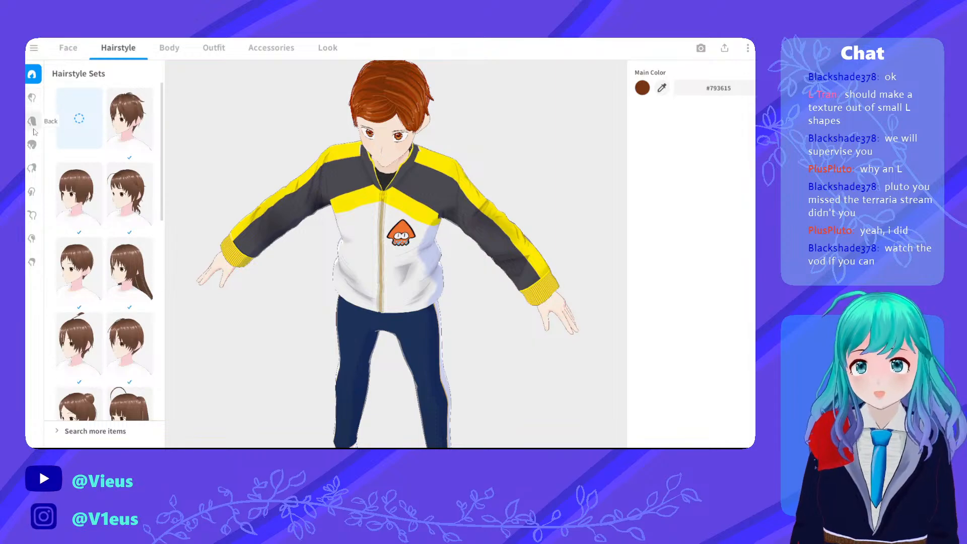
{"action": "left_click", "coordinate": [122, 95]}
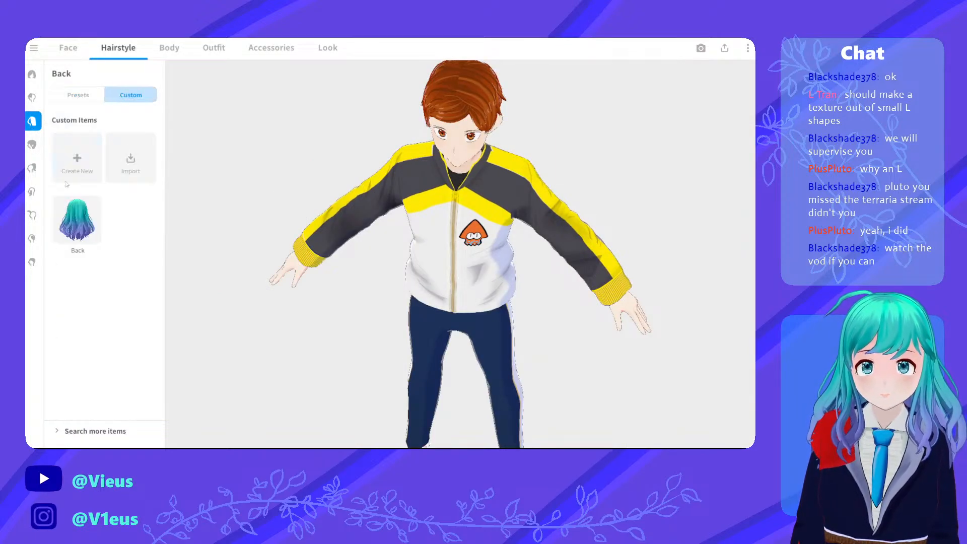
{"action": "left_click", "coordinate": [66, 216]}
{"action": "right_click", "coordinate": [66, 216]}
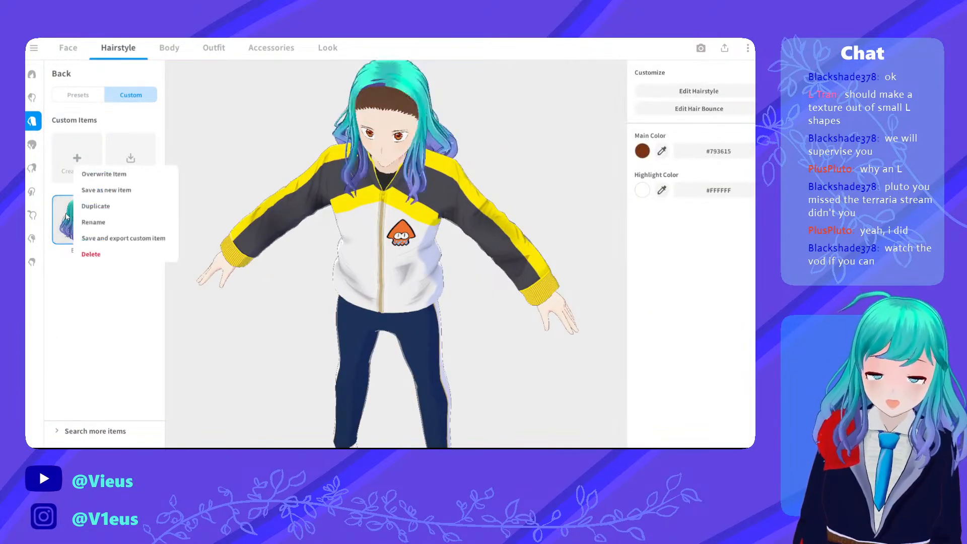
{"action": "left_click", "coordinate": [254, 174]}
{"action": "right_click_drag", "start_coordinate": [262, 158], "coordinate": [375, 162]}
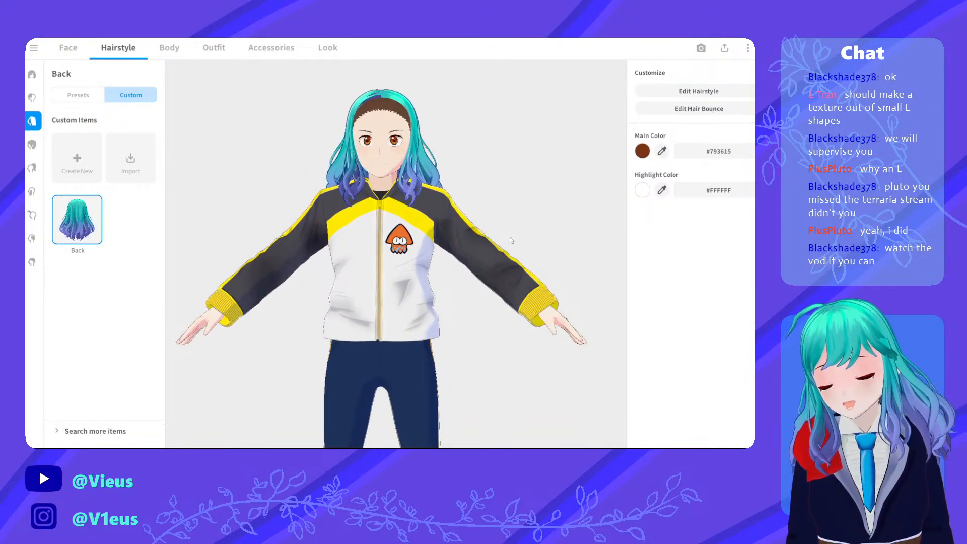
{"action": "right_click_drag", "start_coordinate": [508, 238], "coordinate": [417, 267]}
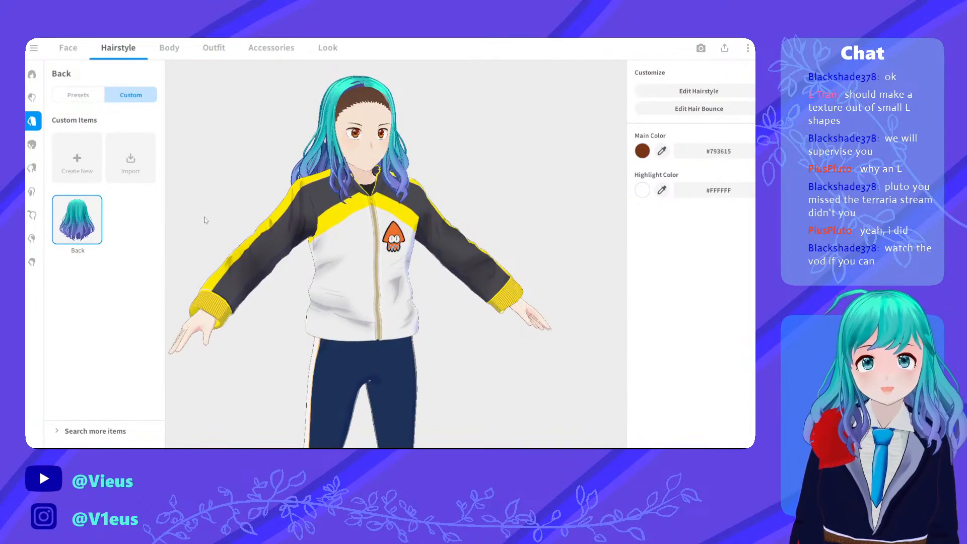
{"action": "right_click_drag", "start_coordinate": [288, 173], "coordinate": [265, 176]}
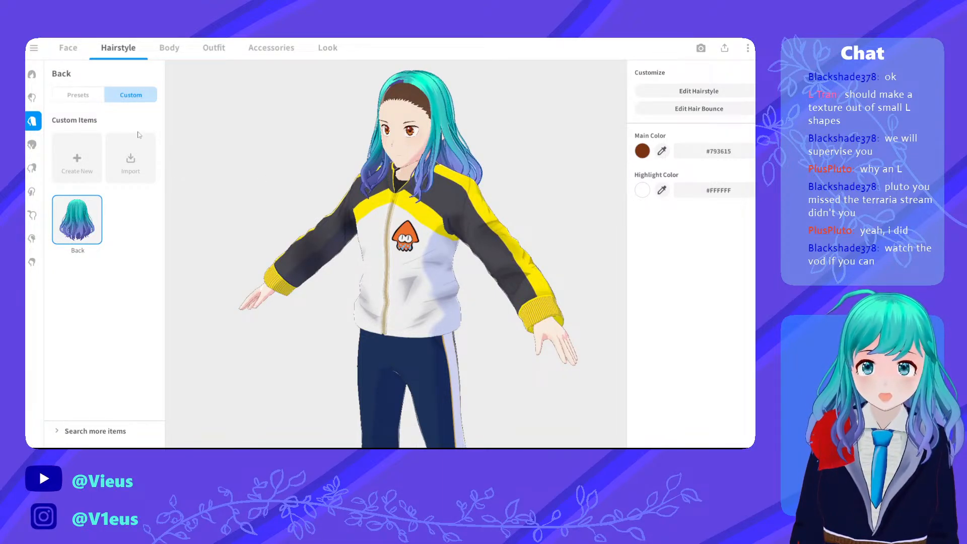
Remove the back hair from the avatar and apply the first custom Overall Hair item
{"action": "left_click", "coordinate": [80, 96]}
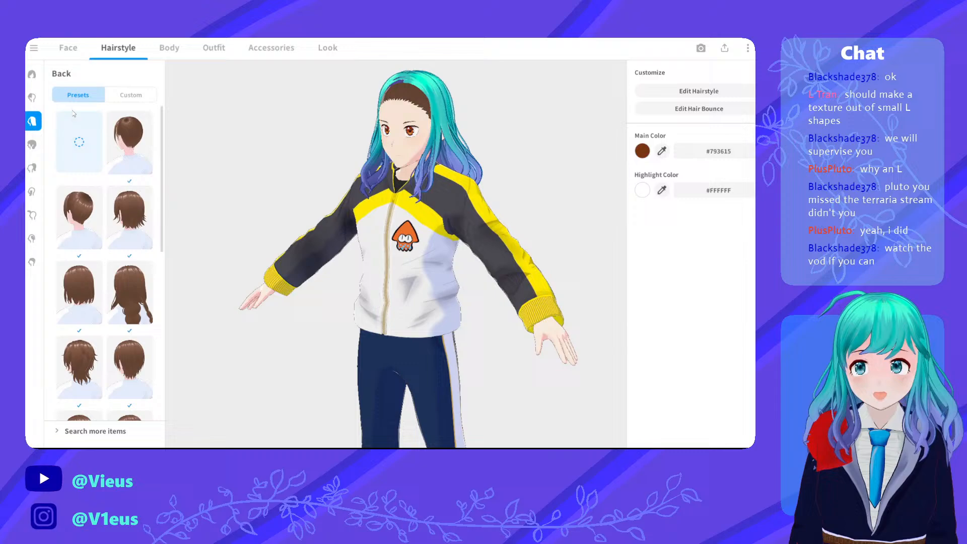
{"action": "left_click", "coordinate": [76, 136]}
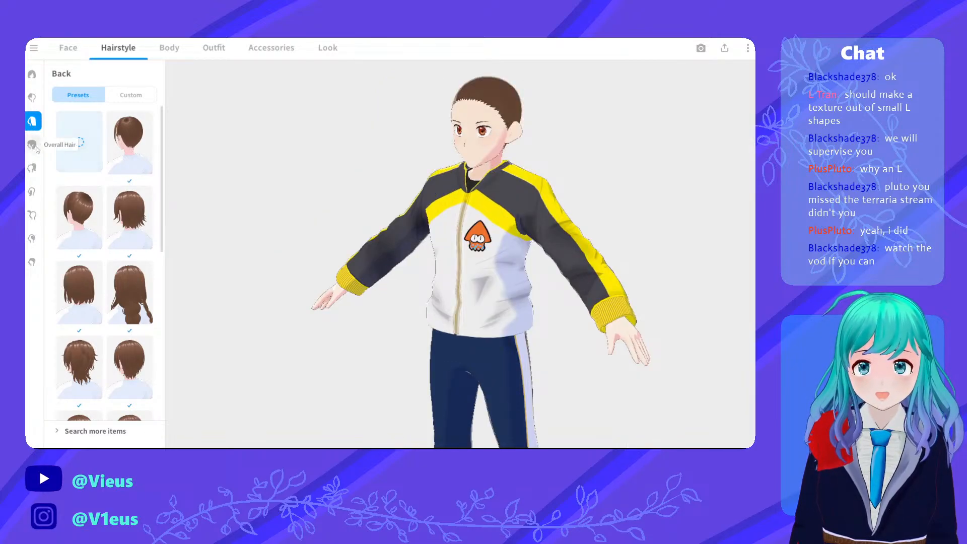
{"action": "left_click", "coordinate": [32, 144]}
{"action": "left_click", "coordinate": [131, 94]}
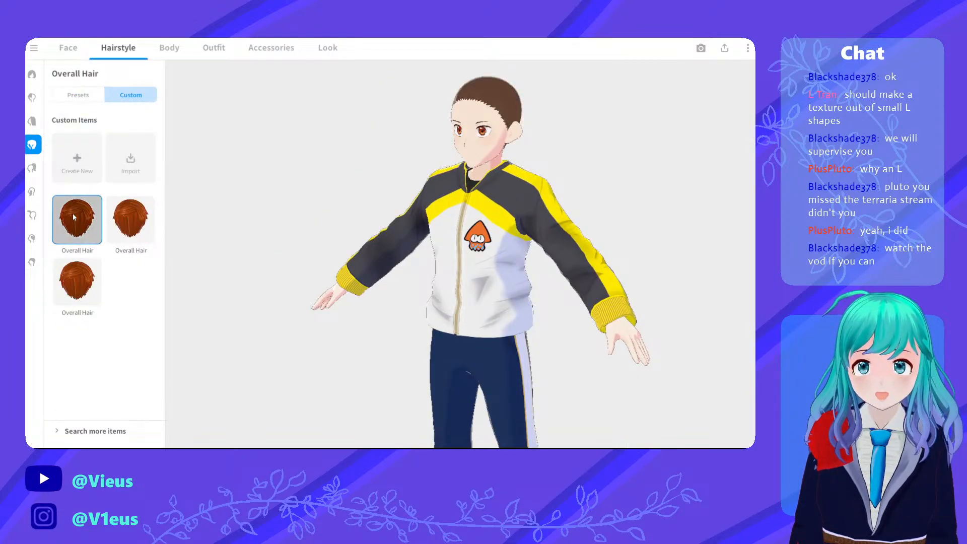
{"action": "left_click", "coordinate": [74, 217]}
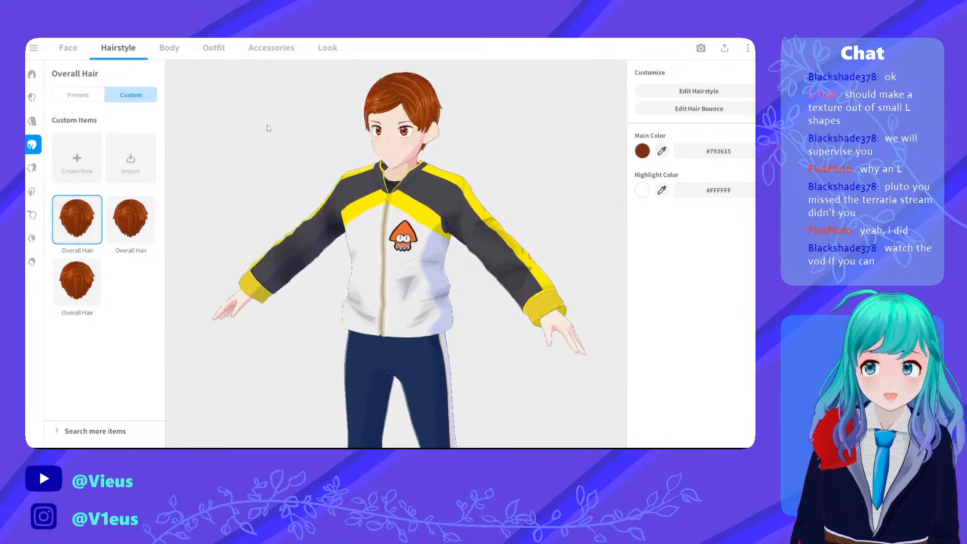
Inspect the short brown hair up close, open it in the hairstyle editor, and select and expand Freehand Group 3
{"action": "scroll", "coordinate": [268, 128], "scroll_direction": "up", "scroll_amount": 5}
{"action": "scroll", "coordinate": [306, 144], "scroll_direction": "up", "scroll_amount": 3}
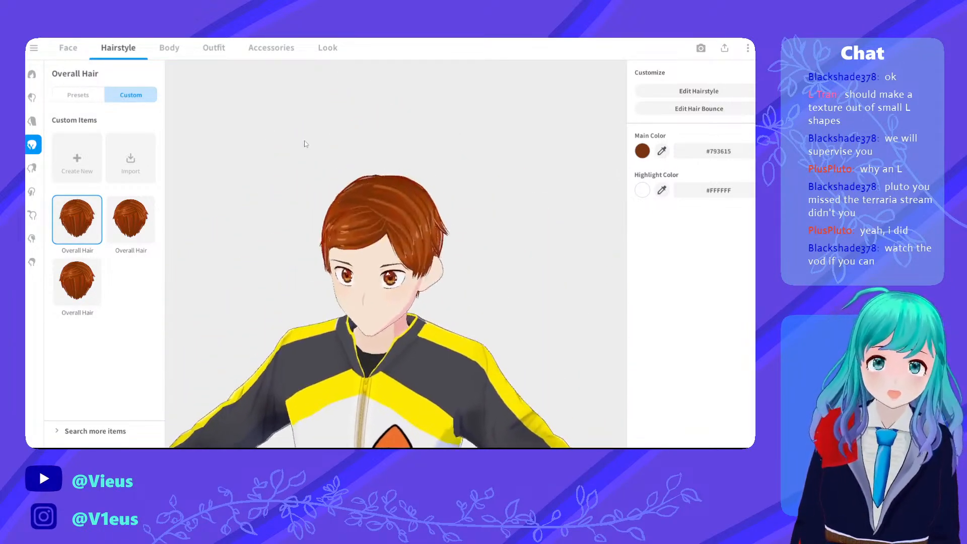
{"action": "left_click_drag", "start_coordinate": [304, 143], "coordinate": [358, 153]}
{"action": "scroll", "coordinate": [377, 234], "scroll_direction": "up", "scroll_amount": 2}
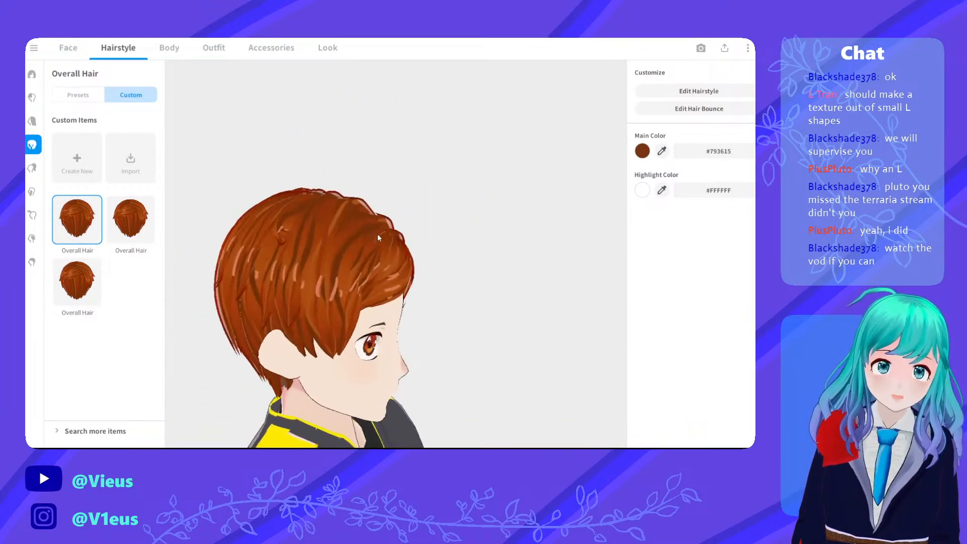
{"action": "left_click_drag", "start_coordinate": [379, 237], "coordinate": [342, 225]}
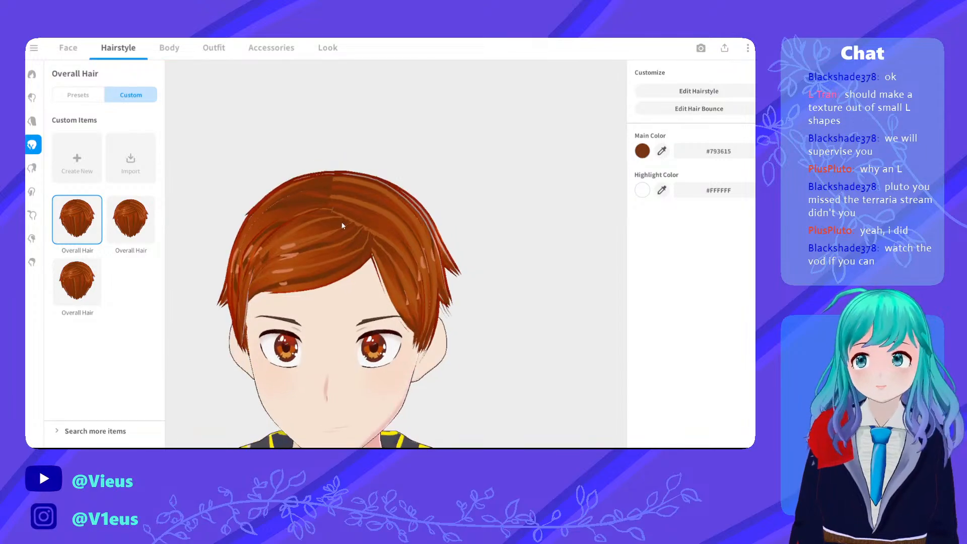
{"action": "left_click", "coordinate": [698, 91]}
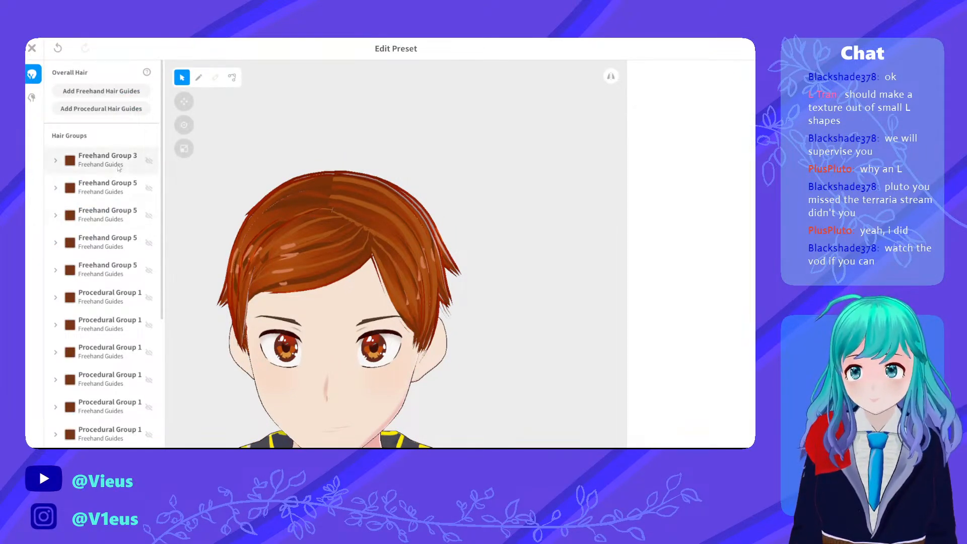
{"action": "scroll", "coordinate": [116, 178], "scroll_direction": "down", "scroll_amount": 5}
{"action": "scroll", "coordinate": [116, 177], "scroll_direction": "up", "scroll_amount": 5}
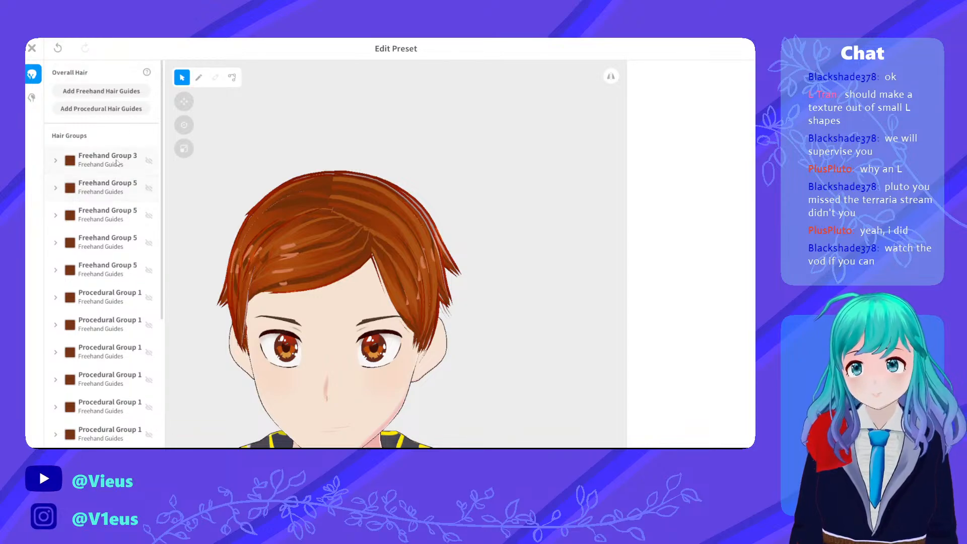
{"action": "right_click", "coordinate": [79, 162]}
{"action": "left_click", "coordinate": [74, 163]}
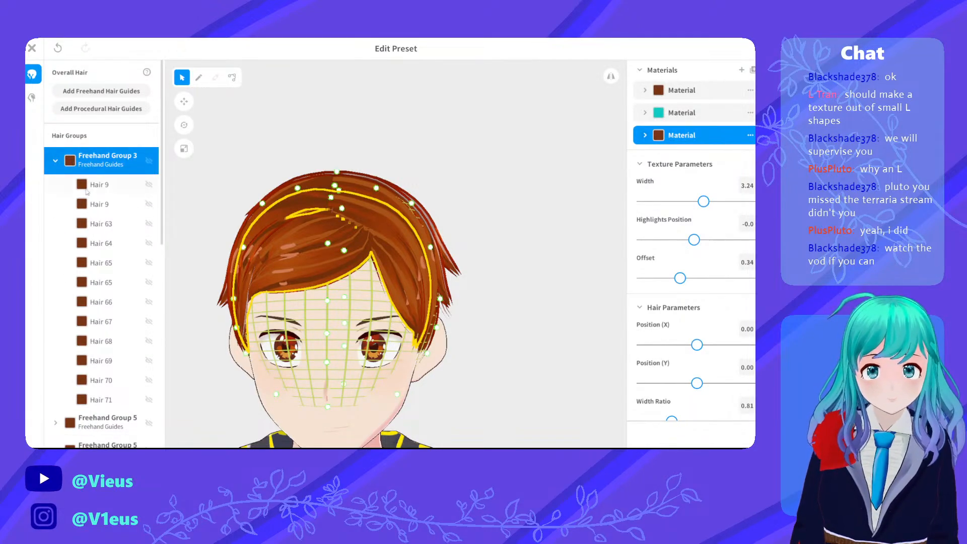
Try the teal material on Freehand Group 3 and inspect the fringe up close
{"action": "left_click", "coordinate": [682, 114]}
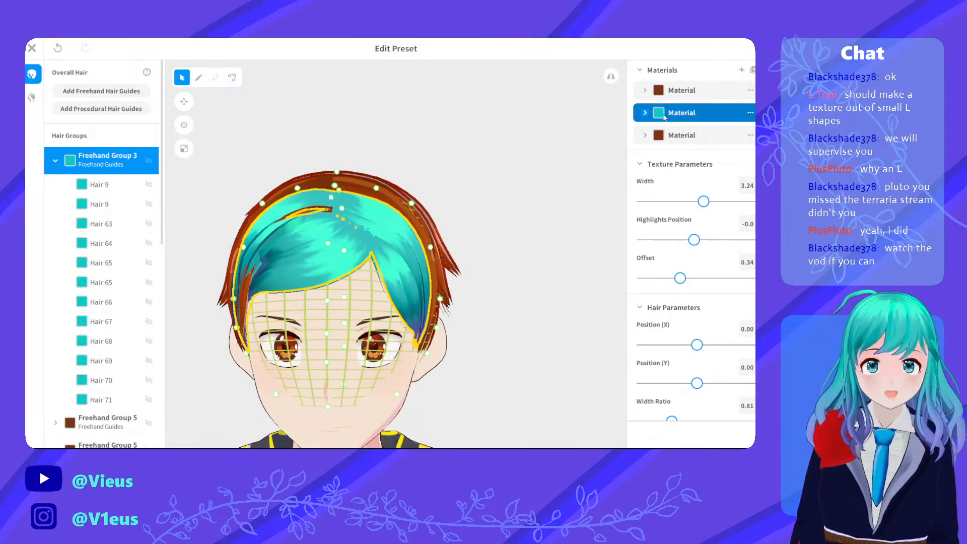
{"action": "right_click_drag", "start_coordinate": [534, 176], "coordinate": [510, 180]}
{"action": "scroll", "coordinate": [471, 208], "scroll_direction": "up", "scroll_amount": 5}
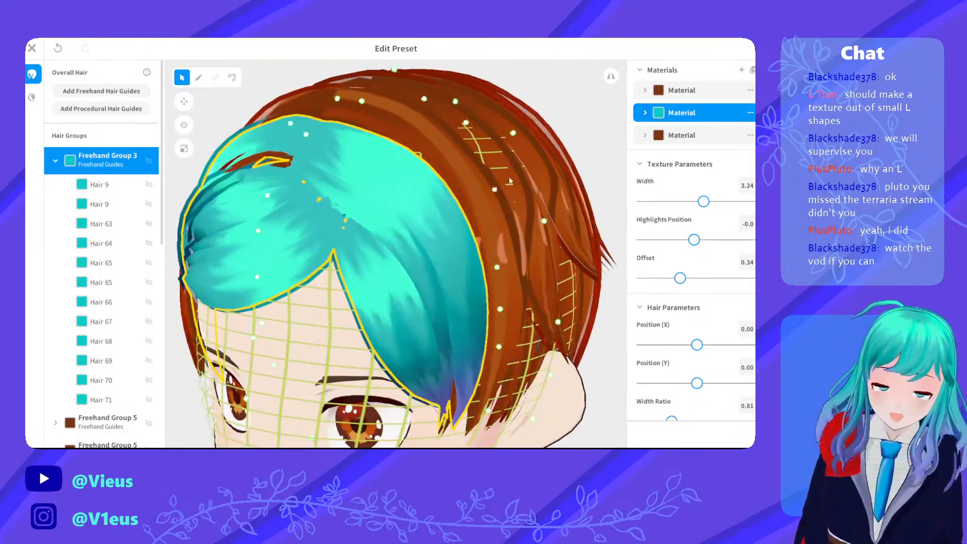
Assign the third material, a brown one, to Freehand Group 3 and open its texture in the Material Texture Editor
{"action": "left_click", "coordinate": [659, 136]}
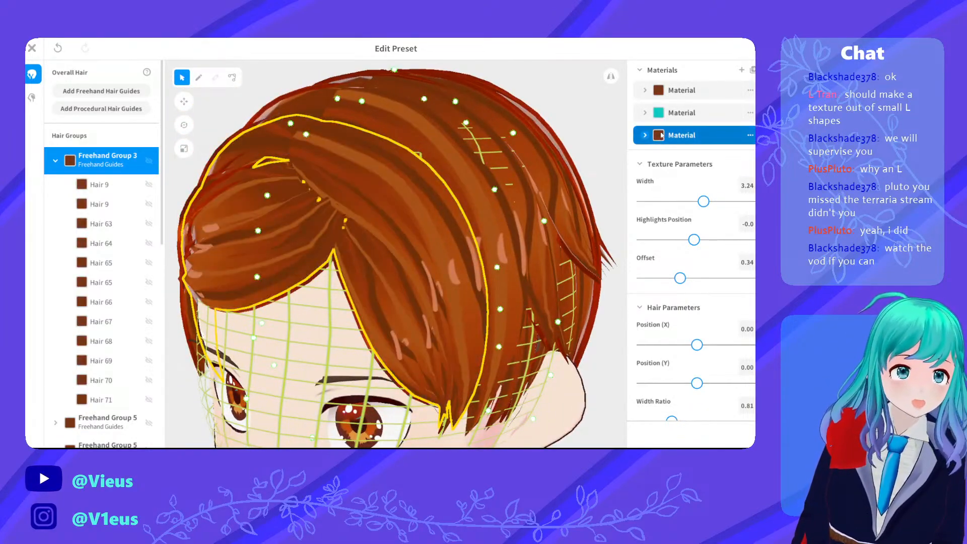
{"action": "left_click", "coordinate": [668, 99]}
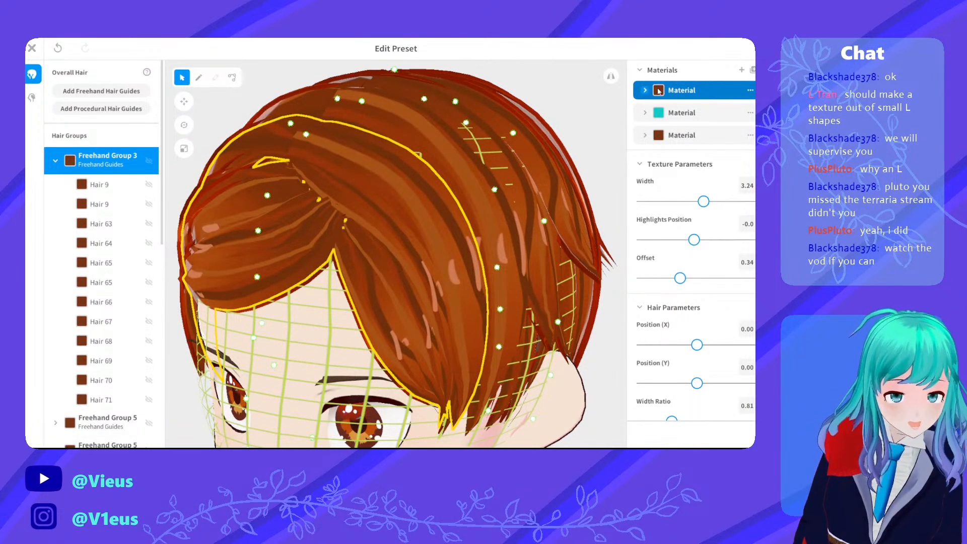
{"action": "left_click", "coordinate": [652, 135]}
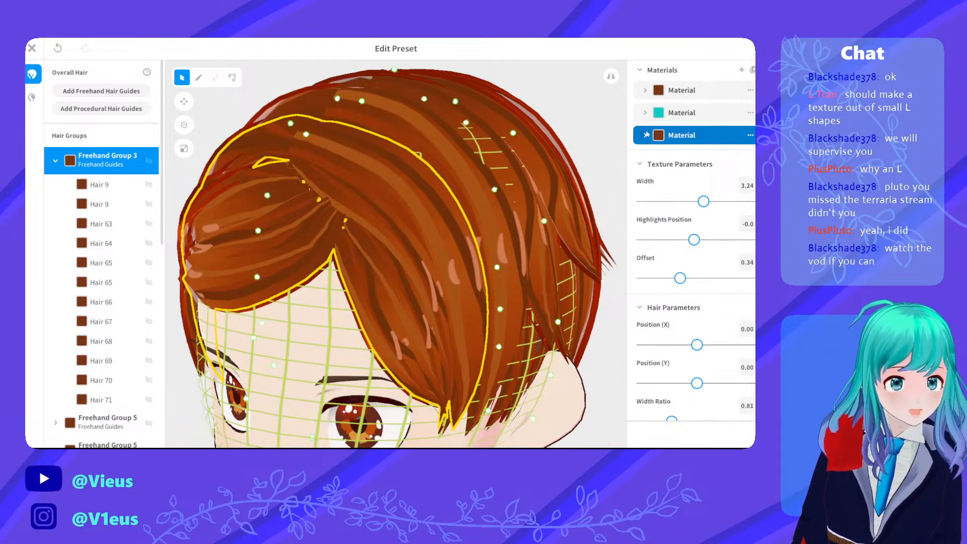
{"action": "left_click", "coordinate": [646, 135]}
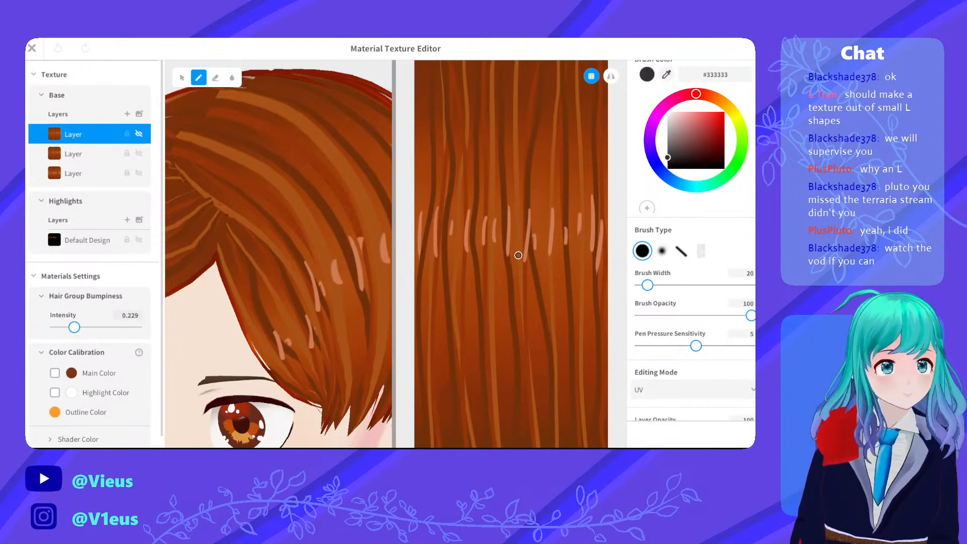
Export the topmost Base layer of the brown hair texture as an image
{"action": "scroll", "coordinate": [531, 226], "scroll_direction": "down", "scroll_amount": 2}
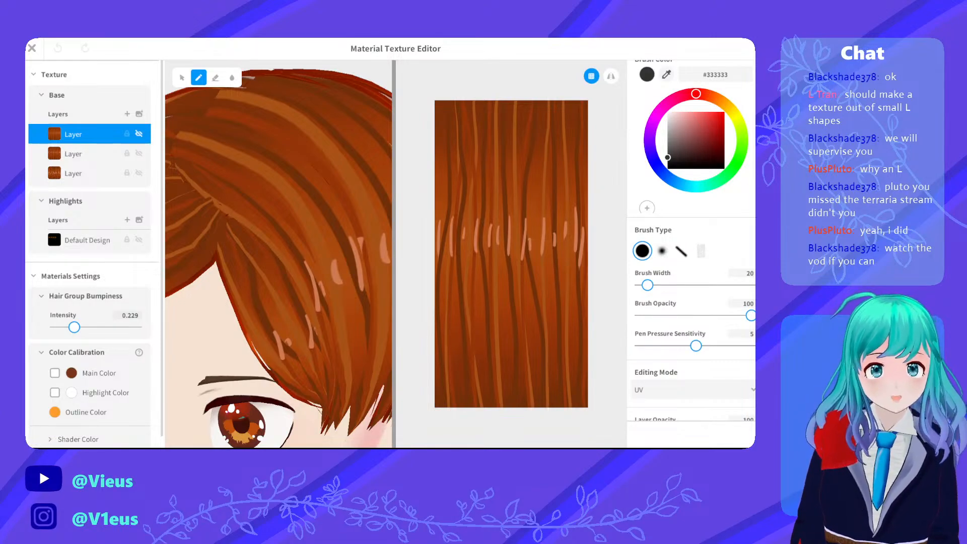
{"action": "right_click", "coordinate": [102, 137]}
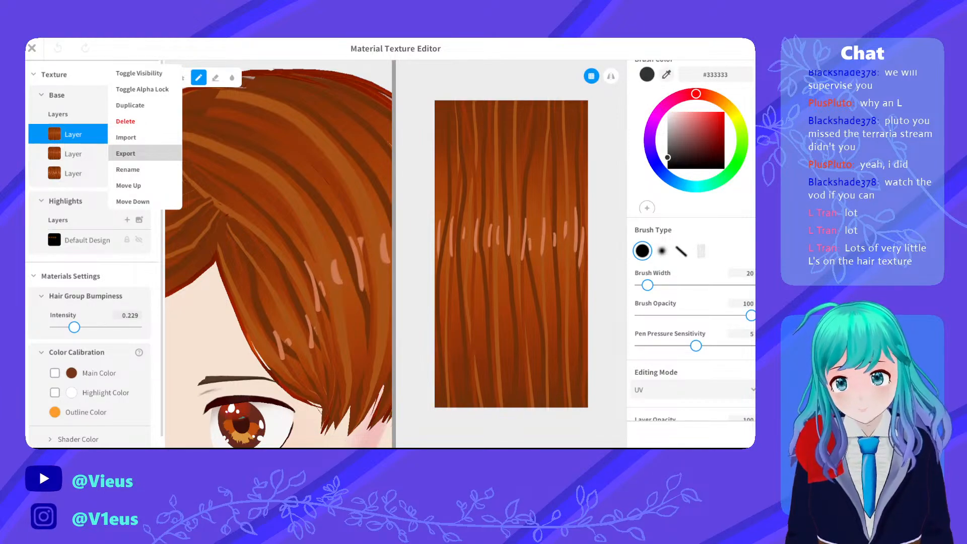
{"action": "left_click", "coordinate": [131, 154]}
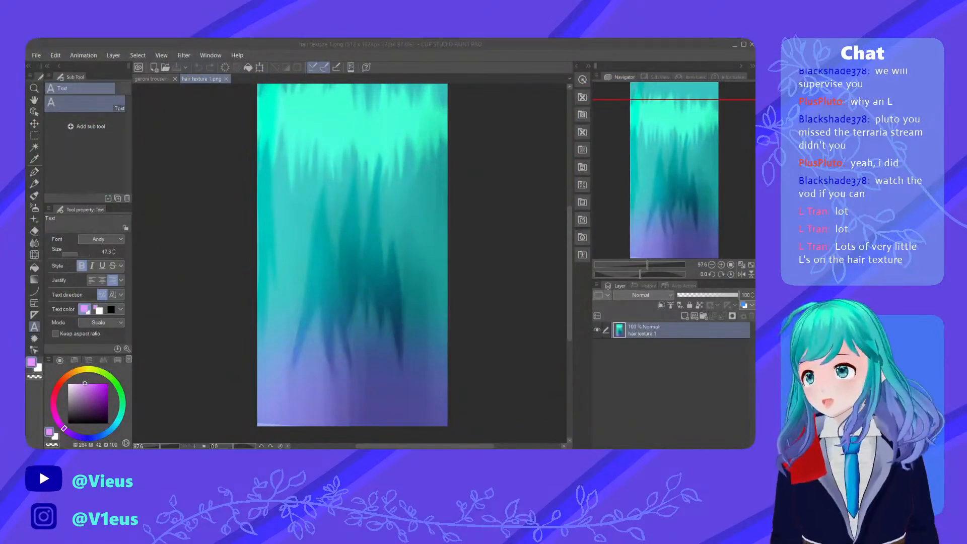
Switch to Clip Studio Paint, open hair original.png, examine its strands and highlights, and compare it with hair texture 1.png
{"action": "left_click", "coordinate": [39, 58]}
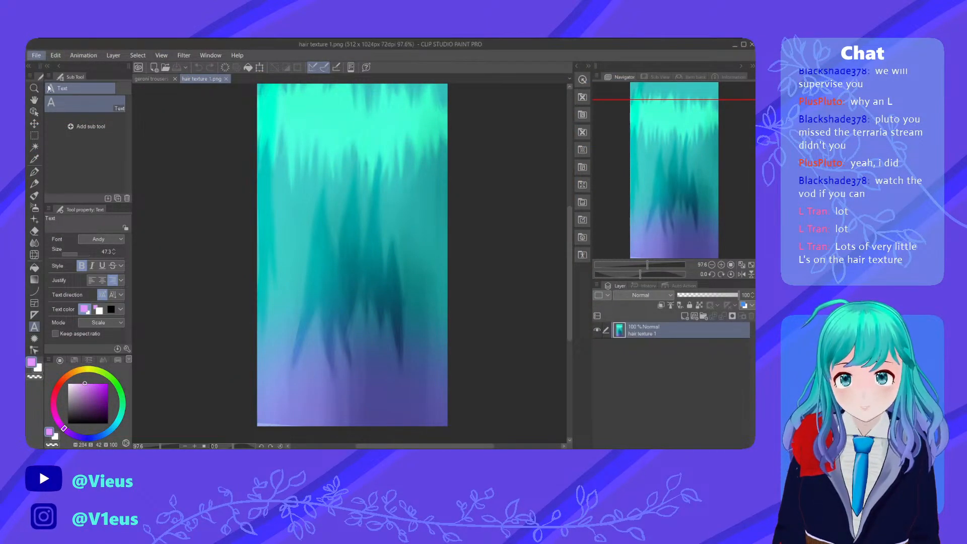
{"action": "left_click", "coordinate": [62, 87]}
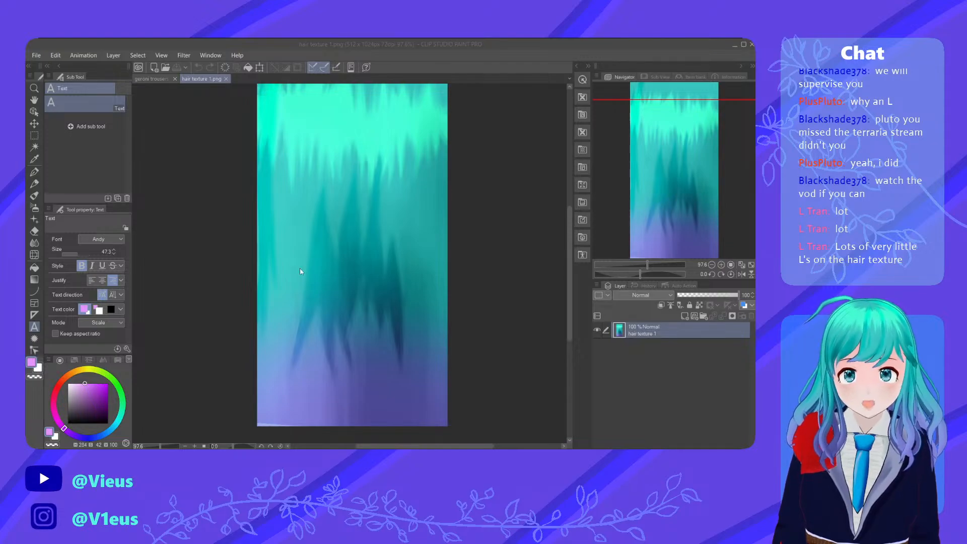
{"action": "double_click", "coordinate": [310, 255]}
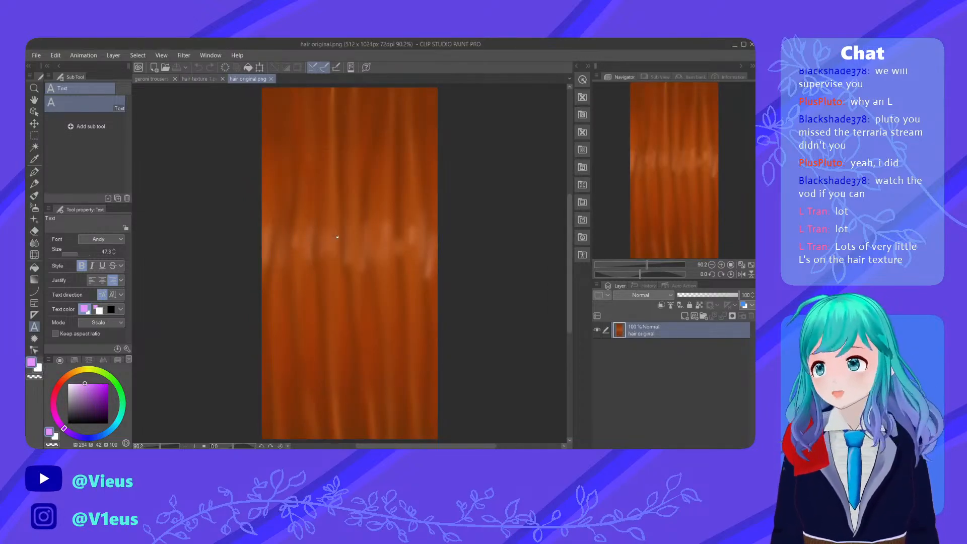
{"action": "scroll", "coordinate": [337, 234], "scroll_direction": "up", "scroll_amount": 4}
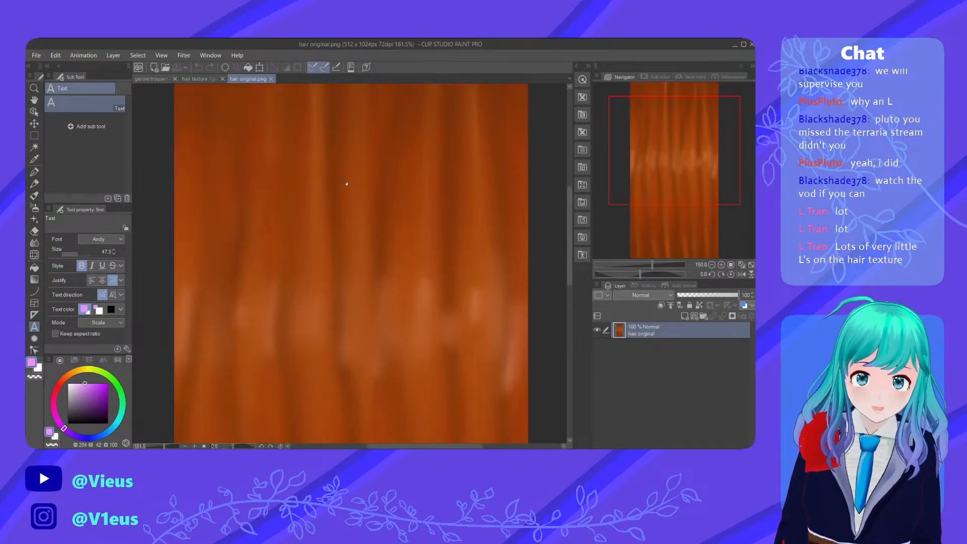
{"action": "left_click", "coordinate": [499, 439]}
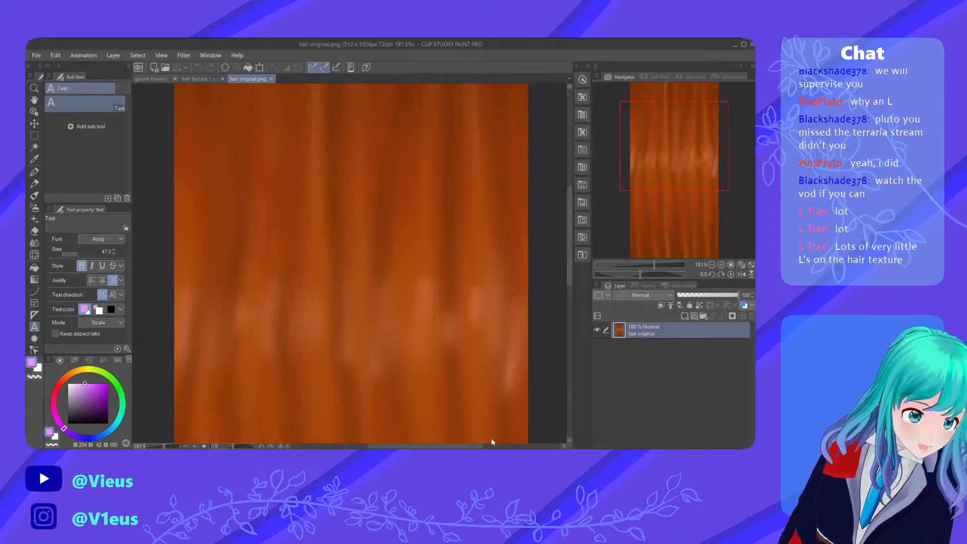
{"action": "scroll", "coordinate": [410, 257], "scroll_direction": "down", "scroll_amount": 4}
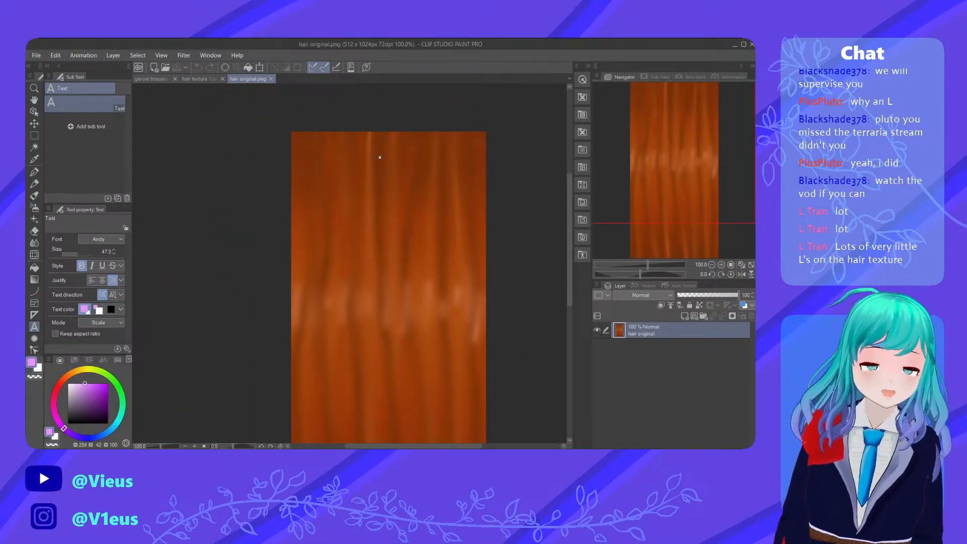
{"action": "left_click", "coordinate": [201, 78]}
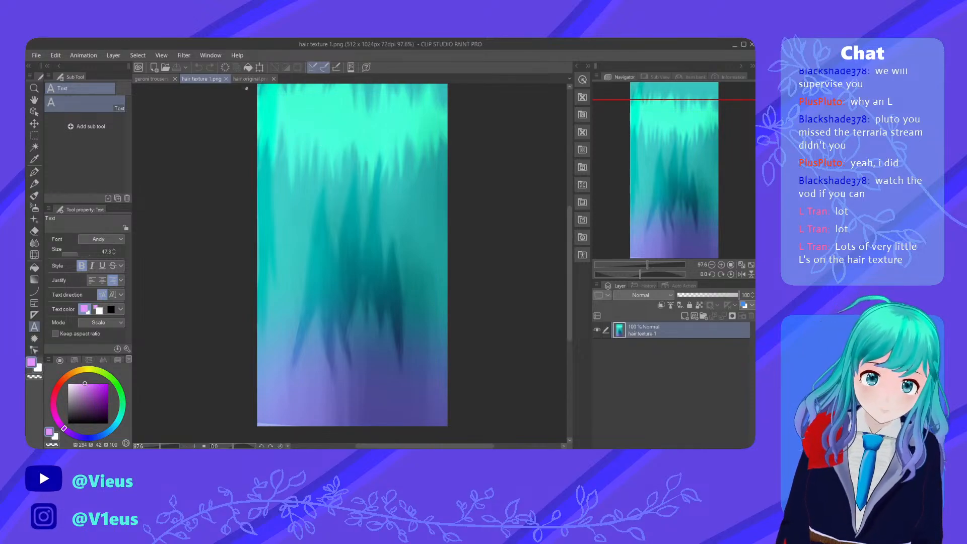
{"action": "left_click", "coordinate": [241, 79]}
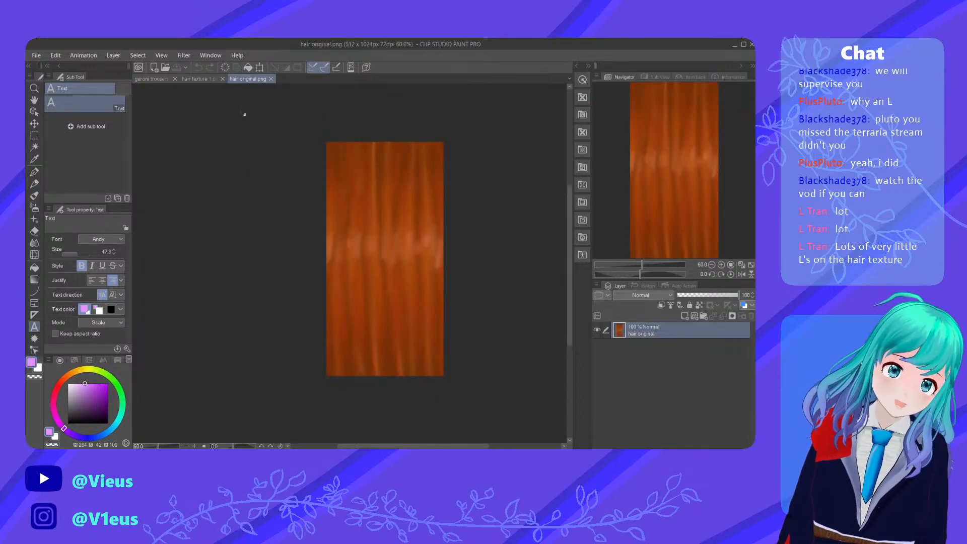
Add a new layer above the original hair texture and fill it with a mid brown sampled from the hair
{"action": "left_click", "coordinate": [683, 315]}
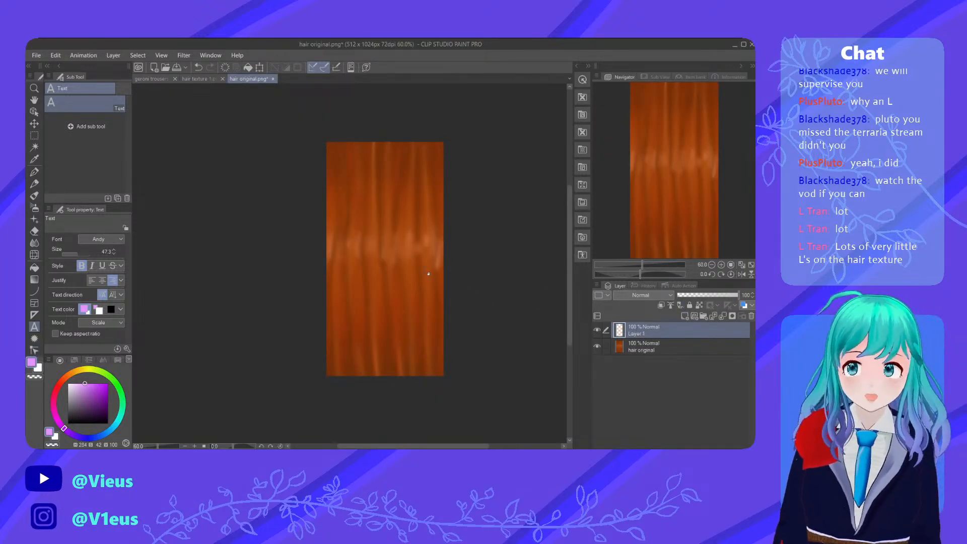
{"action": "left_click", "coordinate": [34, 171]}
{"action": "mouse_move", "coordinate": [389, 215]}
{"action": "left_mouse_down", "text": "alt"}
{"action": "mouse_move", "coordinate": [371, 195]}
{"action": "mouse_move", "coordinate": [358, 203]}
{"action": "mouse_move", "coordinate": [360, 214]}
{"action": "mouse_move", "coordinate": [379, 216]}
{"action": "left_mouse_up", "text": "alt"}
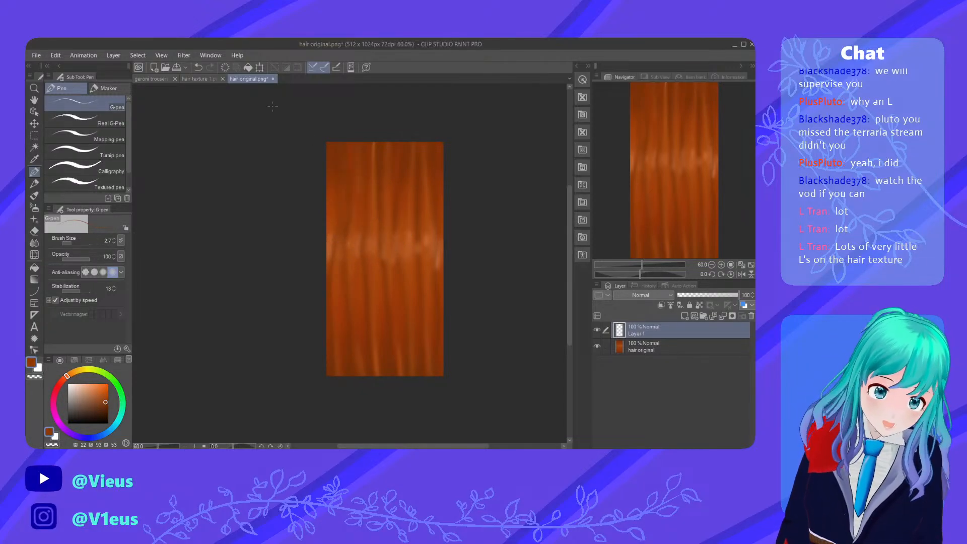
{"action": "left_click", "coordinate": [203, 79]}
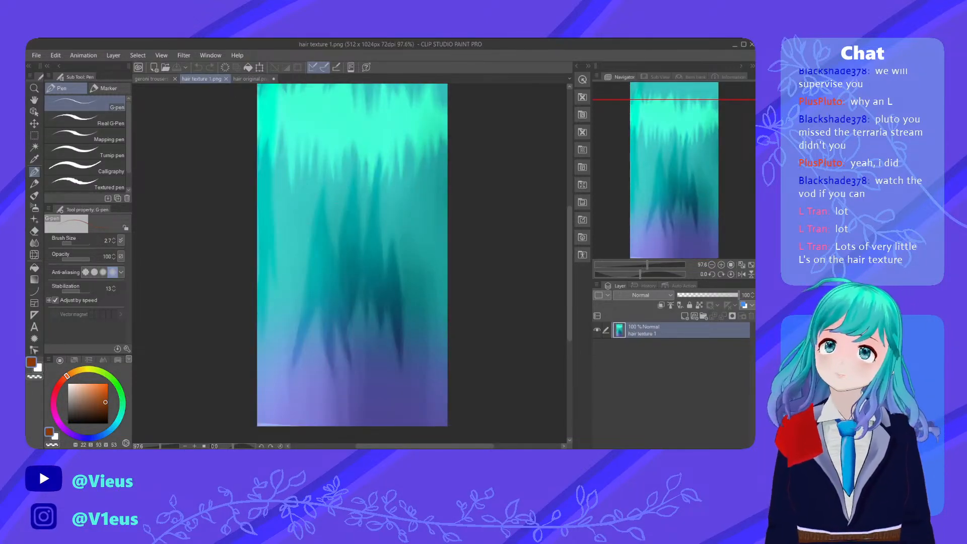
{"action": "left_click", "coordinate": [250, 79]}
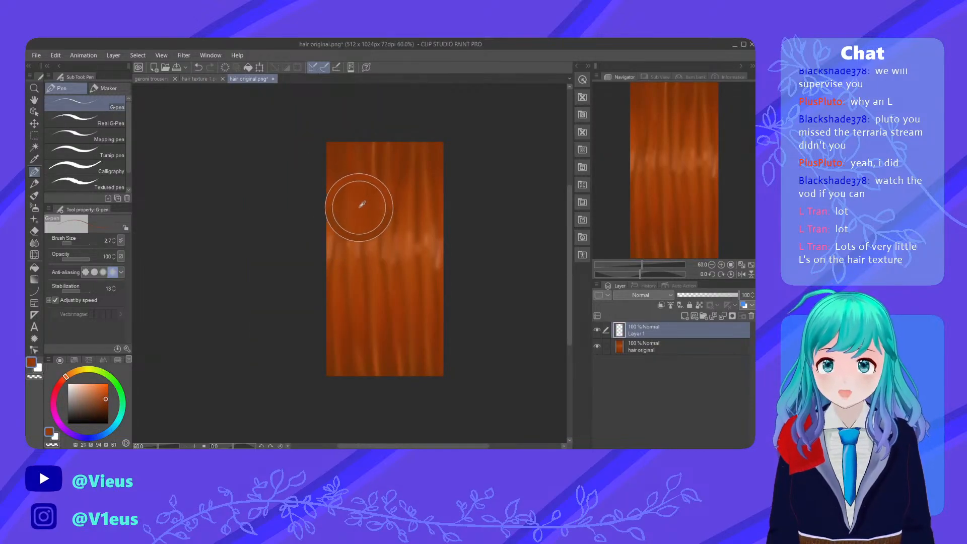
{"action": "mouse_move", "coordinate": [361, 204]}
{"action": "left_mouse_down", "text": "alt"}
{"action": "mouse_move", "coordinate": [357, 287]}
{"action": "mouse_move", "coordinate": [342, 270]}
{"action": "mouse_move", "coordinate": [346, 214]}
{"action": "left_mouse_up", "text": "alt"}
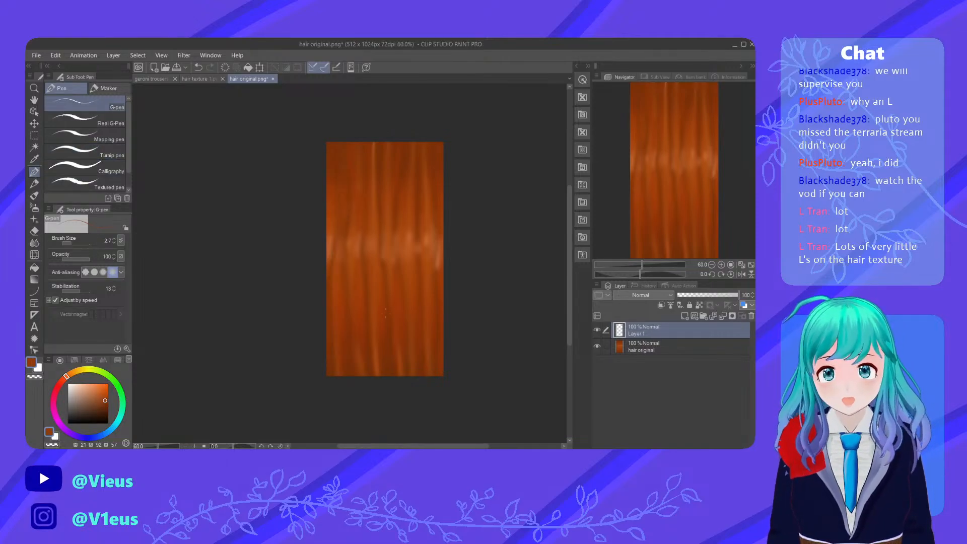
{"action": "left_click", "coordinate": [34, 268]}
{"action": "left_click", "coordinate": [405, 262]}
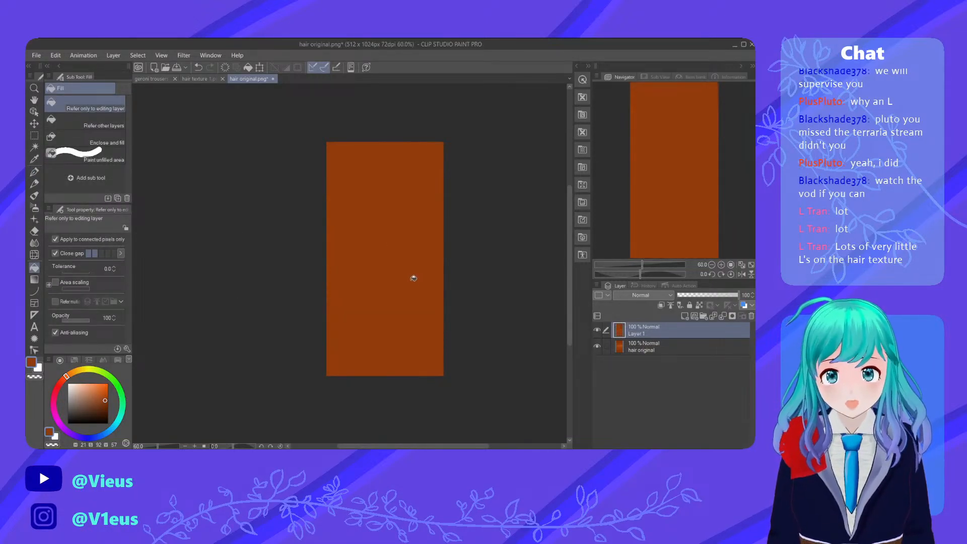
Review hair texture 1.png, then sample a darker brown from the original hair layer with Layer 1 temporarily hidden
{"action": "left_click", "coordinate": [194, 79]}
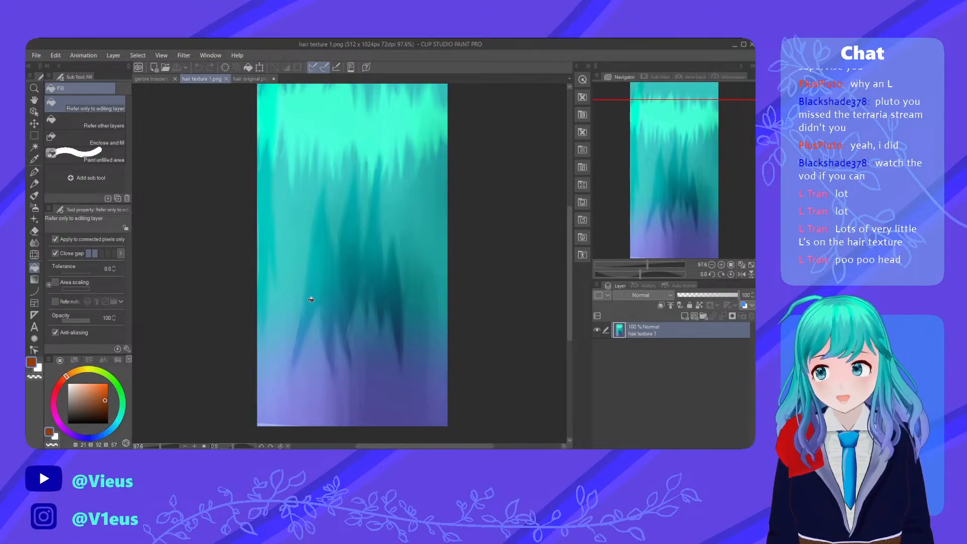
{"action": "scroll", "coordinate": [311, 299], "scroll_direction": "down", "scroll_amount": 2}
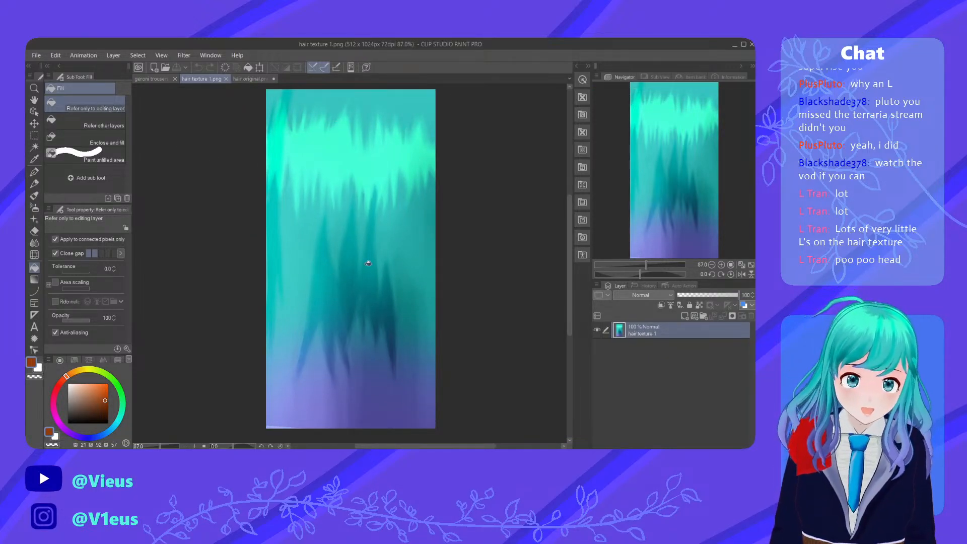
{"action": "left_click", "coordinate": [247, 80]}
{"action": "left_click", "coordinate": [597, 329]}
{"action": "left_click", "coordinate": [627, 346]}
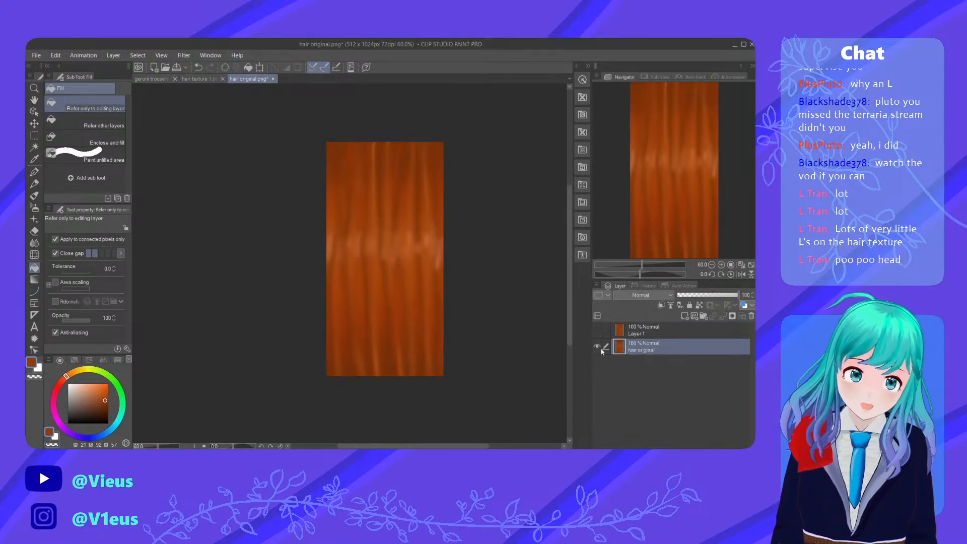
{"action": "left_click_drag", "start_coordinate": [391, 261], "coordinate": [402, 338], "text": "alt"}
{"action": "left_click", "coordinate": [625, 332]}
{"action": "left_click", "coordinate": [596, 330]}
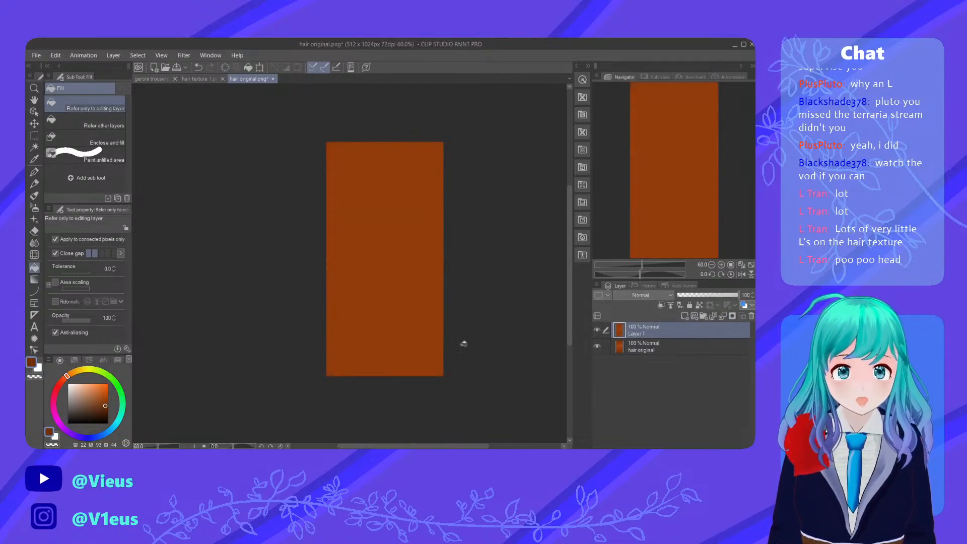
Set up the Foreground to transparent gradient with a straight-line shape for shading Layer 1
{"action": "left_click", "coordinate": [33, 280]}
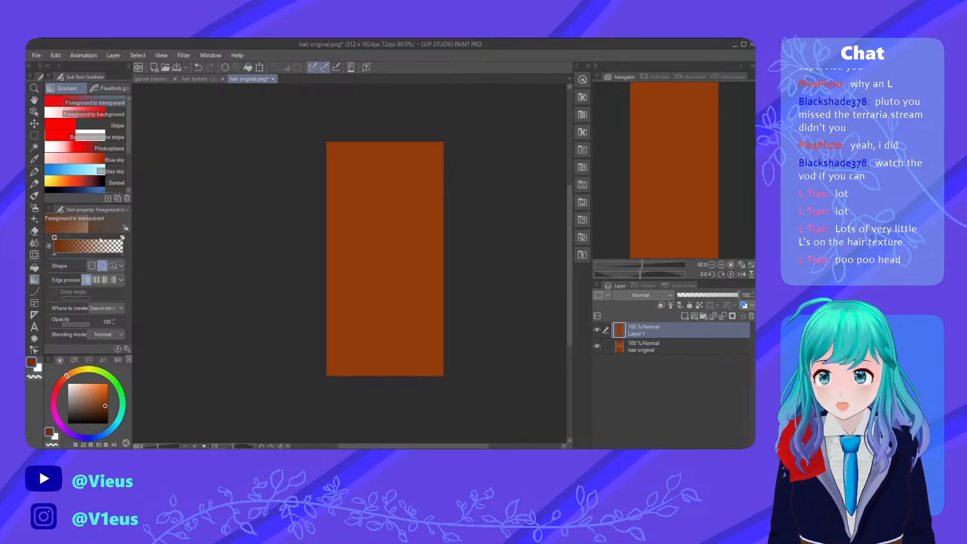
{"action": "middle_click_drag", "start_coordinate": [373, 286], "coordinate": [376, 283]}
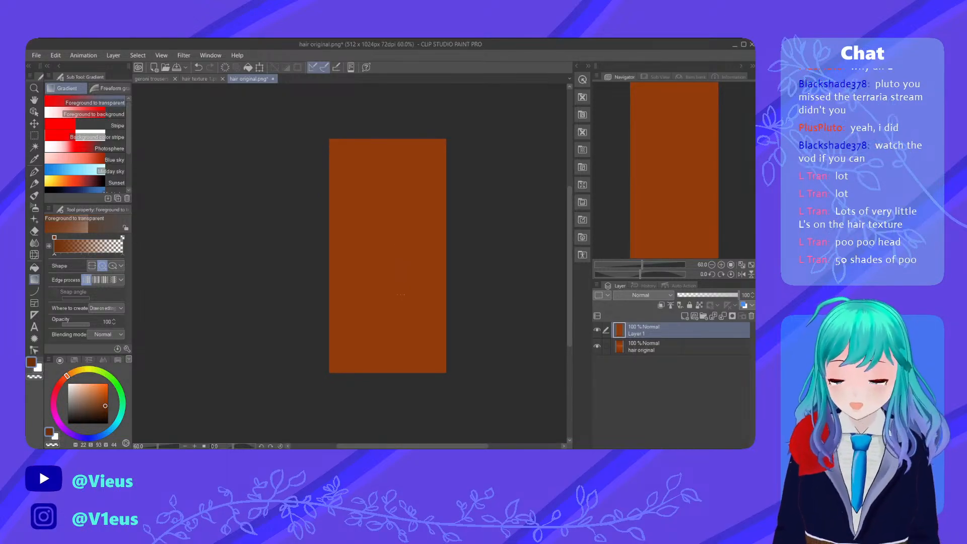
{"action": "left_click_drag", "start_coordinate": [391, 270], "coordinate": [390, 383]}
{"action": "key", "text": "ctrl+z"}
{"action": "left_click", "coordinate": [92, 266]}
Try several straight gradients of the sampled brown on the lower part of Layer 1
{"action": "key", "text": "ctrl+z"}
{"action": "left_click_drag", "start_coordinate": [385, 285], "coordinate": [389, 397]}
{"action": "key", "text": "ctrl+z"}
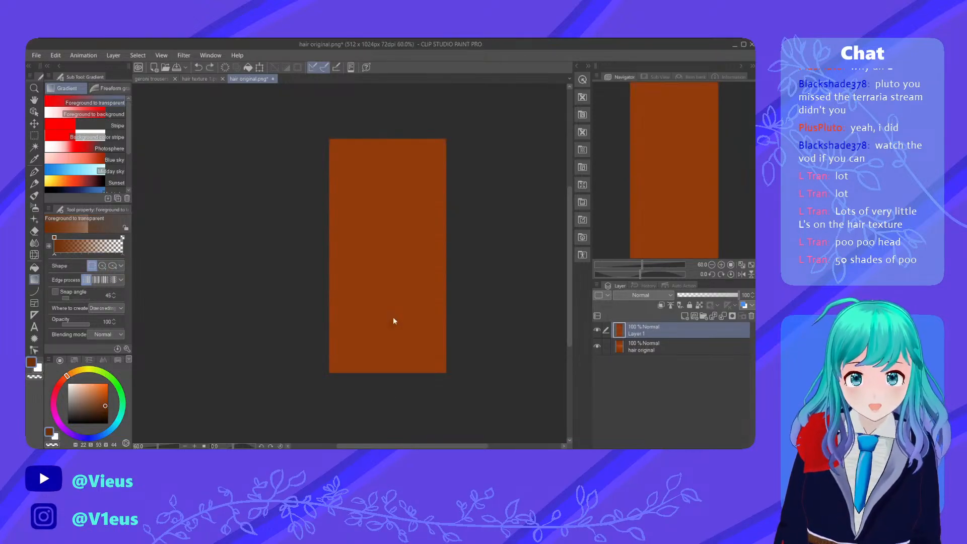
{"action": "left_click_drag", "start_coordinate": [382, 324], "coordinate": [384, 395]}
{"action": "key", "text": "ctrl+z"}
{"action": "mouse_move", "coordinate": [386, 358]}
{"action": "left_mouse_down"}
{"action": "mouse_move", "coordinate": [385, 409]}
{"action": "mouse_move", "coordinate": [387, 350]}
{"action": "left_mouse_up"}
{"action": "key", "text": "ctrl+z"}
{"action": "key", "text": "ctrl+z"}
{"action": "left_click_drag", "start_coordinate": [386, 419], "coordinate": [390, 261]}
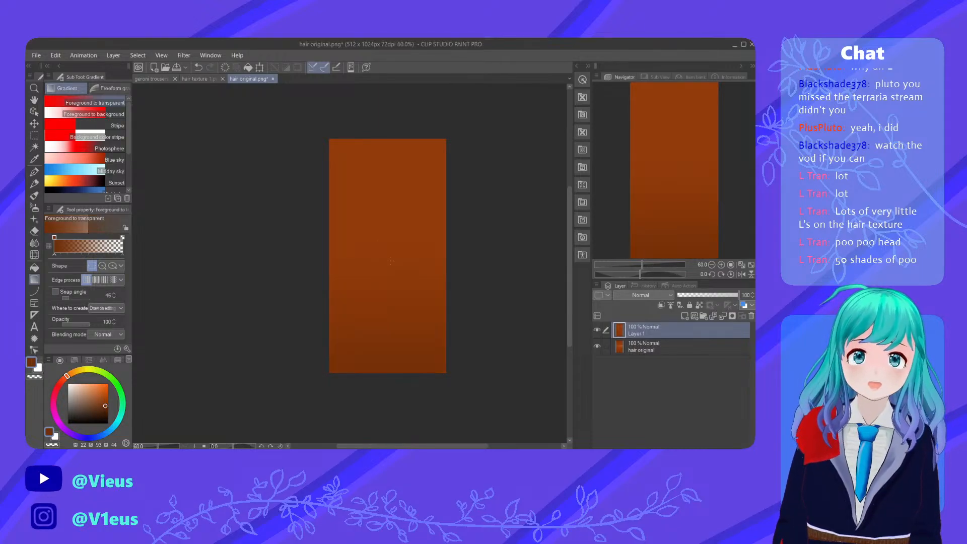
{"action": "key", "text": "ctrl+z"}
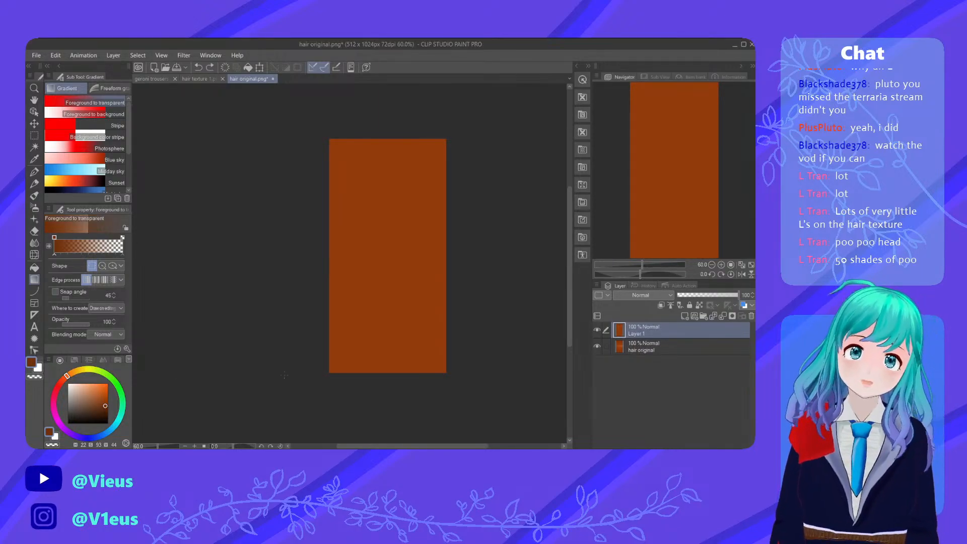
Choose a darker, slightly yellower brown and apply a straight gradient from below Layer 1's bottom edge to near its top
{"action": "left_click", "coordinate": [104, 409]}
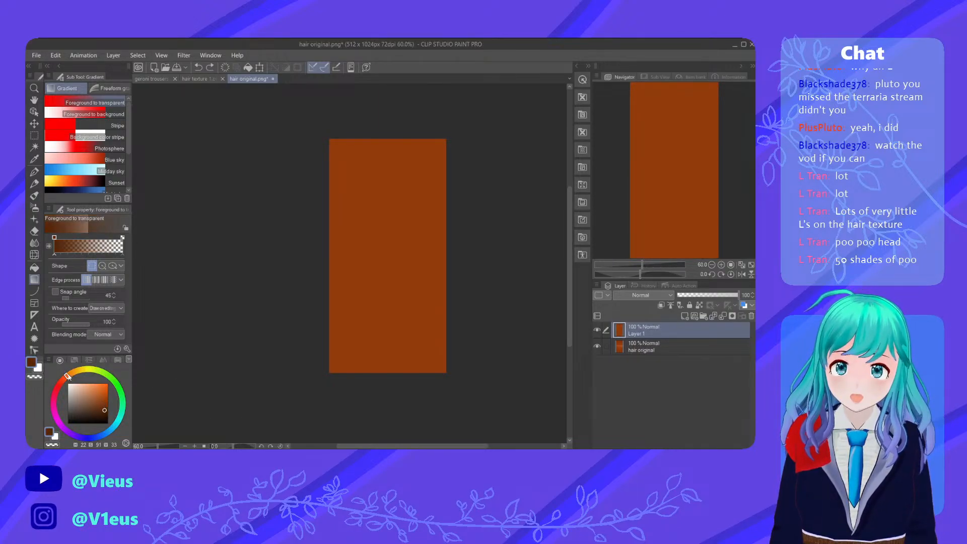
{"action": "left_click_drag", "start_coordinate": [68, 376], "coordinate": [71, 373]}
{"action": "left_click_drag", "start_coordinate": [383, 411], "coordinate": [380, 233]}
{"action": "key", "text": "ctrl+z"}
{"action": "left_click_drag", "start_coordinate": [392, 410], "coordinate": [396, 159]}
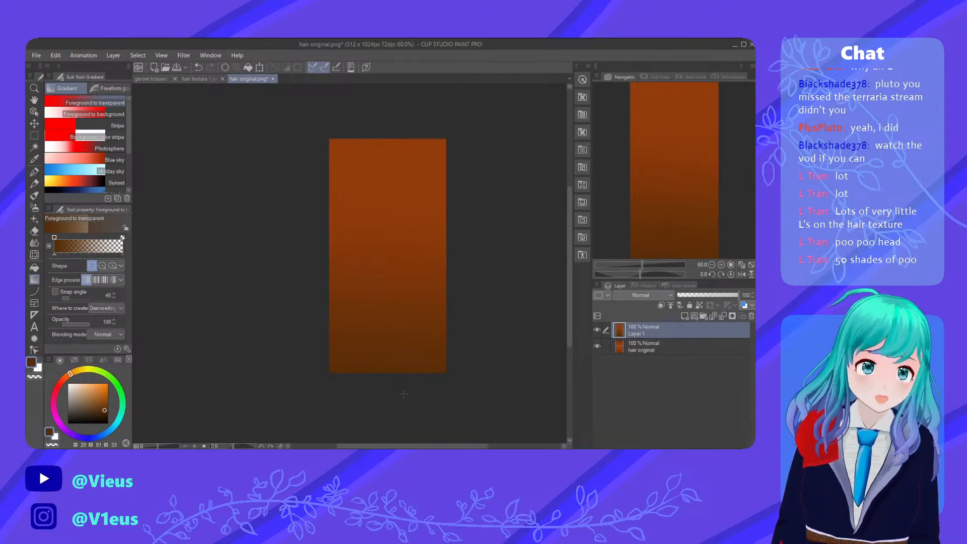
Compare the gradient on Layer 1 with the original hair layer and with hair texture 1.png
{"action": "left_click", "coordinate": [601, 330]}
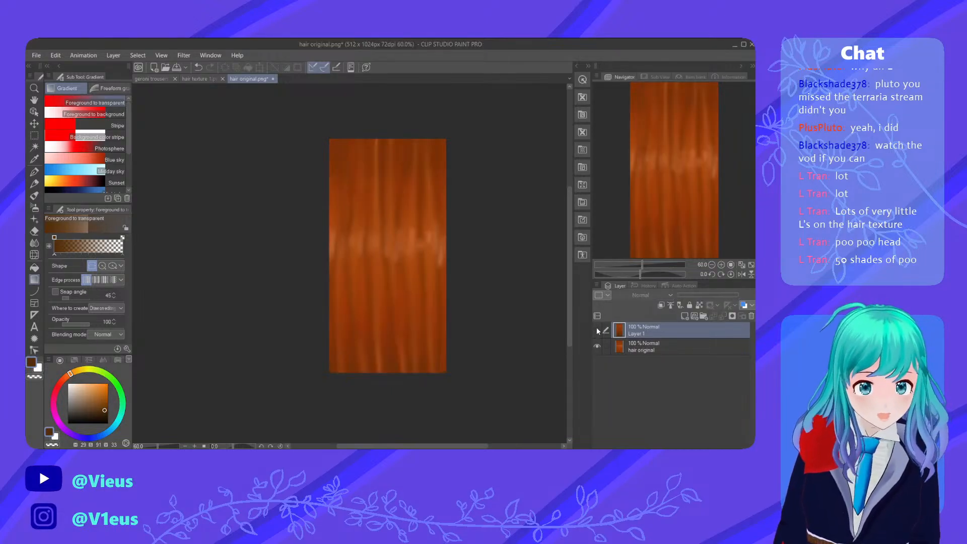
{"action": "left_click", "coordinate": [602, 334]}
{"action": "left_click", "coordinate": [600, 345]}
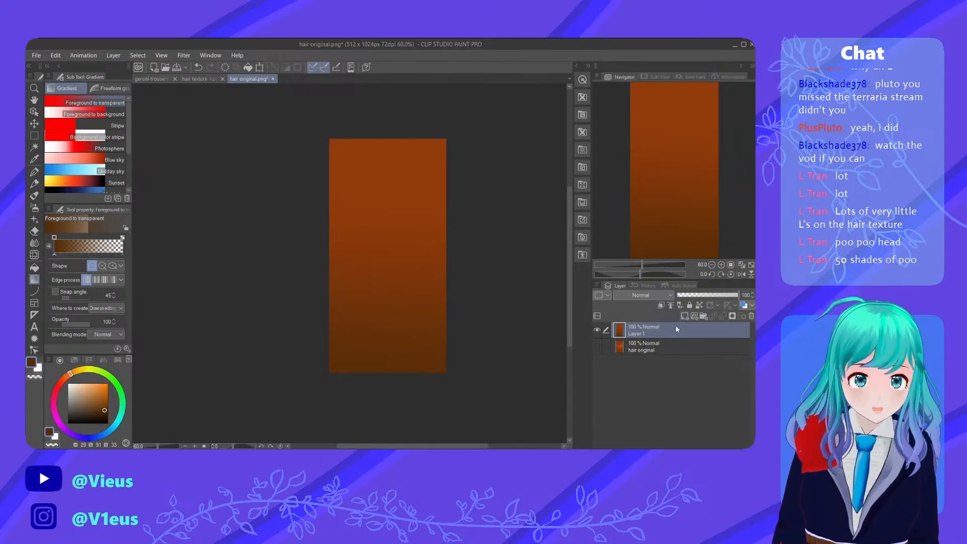
{"action": "left_click", "coordinate": [212, 79]}
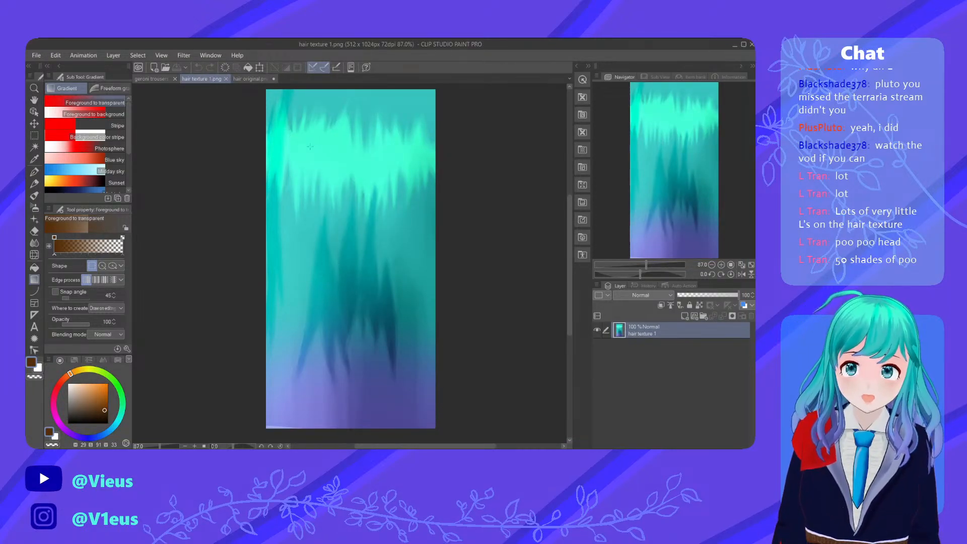
Add Layer 2 above the gradient in hair original.png and choose a light orange based on a sample from the original hair
{"action": "left_click", "coordinate": [243, 79]}
{"action": "left_click", "coordinate": [634, 368]}
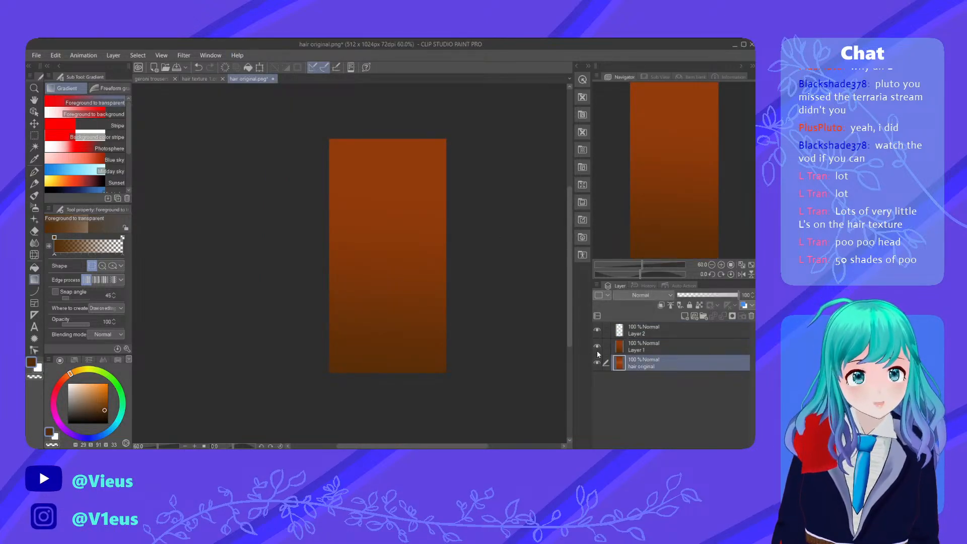
{"action": "left_click", "coordinate": [596, 346]}
{"action": "left_click_drag", "start_coordinate": [334, 216], "coordinate": [330, 240], "text": "alt"}
{"action": "left_click", "coordinate": [100, 390]}
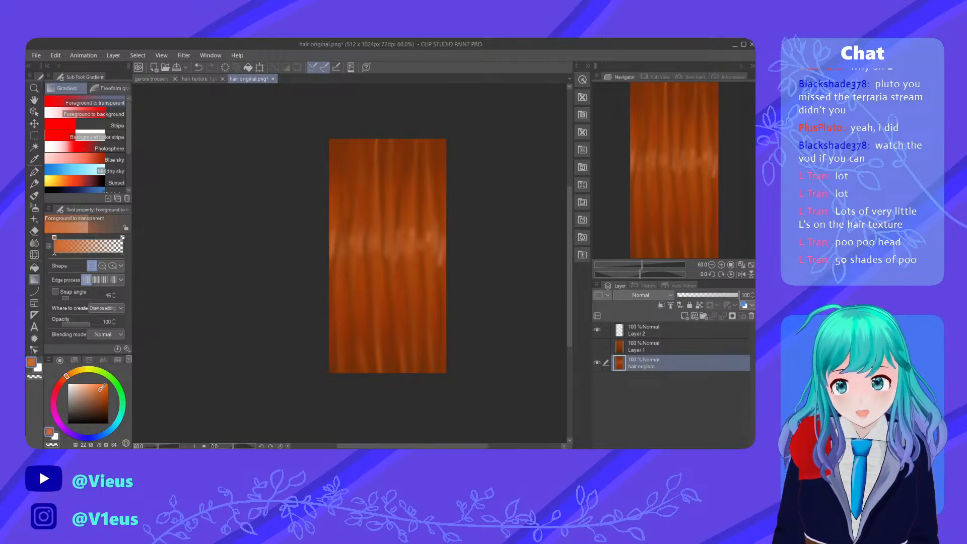
On Layer 2, above the visible gradient layer, paint a light orange zigzag band across the texture's upper part with the G-pen at size 28.1
{"action": "left_click", "coordinate": [633, 331]}
{"action": "left_click", "coordinate": [597, 346]}
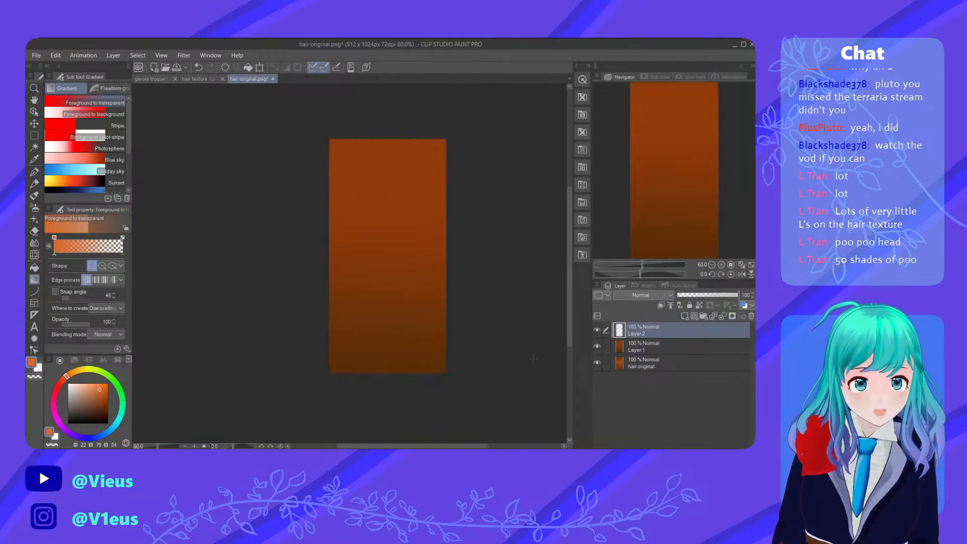
{"action": "left_click", "coordinate": [33, 173]}
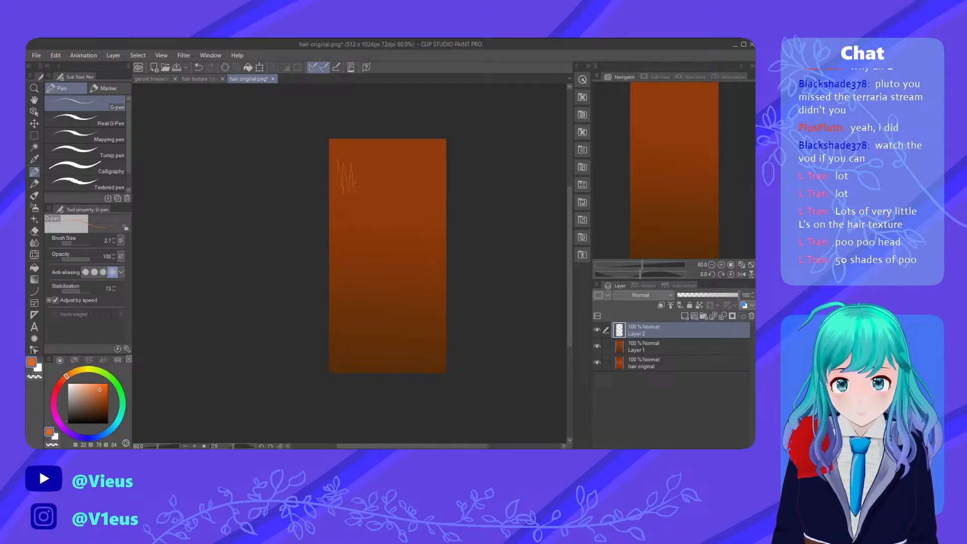
{"action": "key", "text": "ctrl+z"}
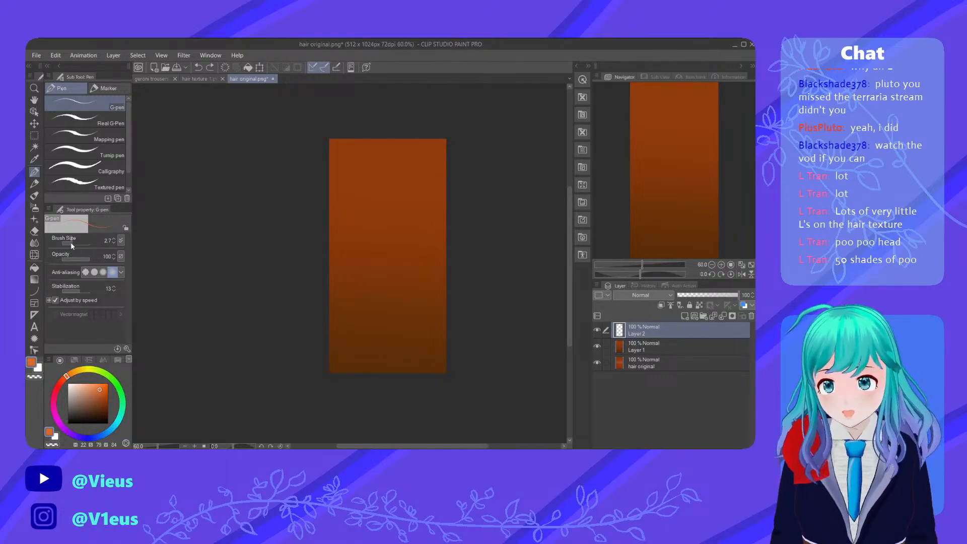
{"action": "left_click_drag", "start_coordinate": [71, 244], "coordinate": [78, 243]}
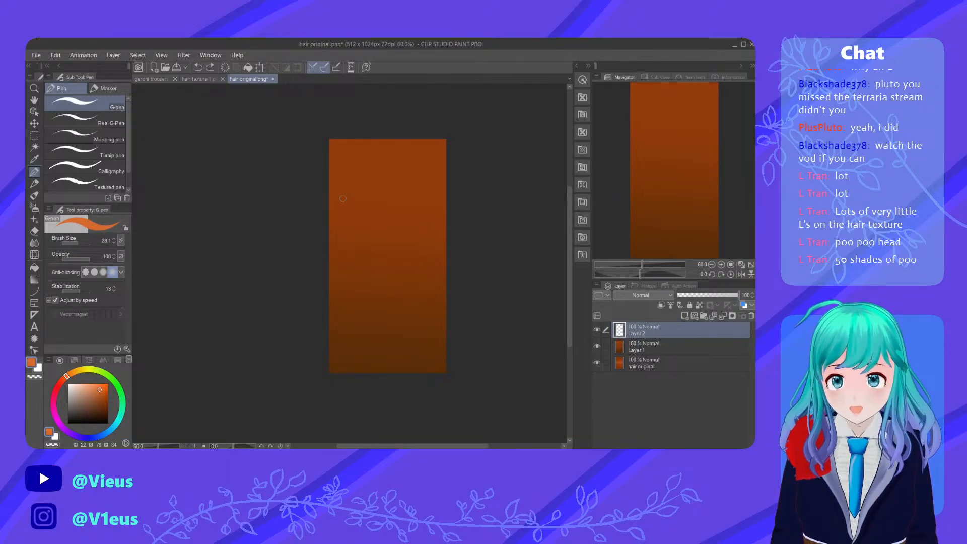
{"action": "mouse_move", "coordinate": [343, 198]}
{"action": "left_mouse_down"}
{"action": "mouse_move", "coordinate": [341, 162]}
{"action": "mouse_move", "coordinate": [347, 207]}
{"action": "mouse_move", "coordinate": [360, 210]}
{"action": "mouse_move", "coordinate": [373, 158]}
{"action": "mouse_move", "coordinate": [396, 164]}
{"action": "mouse_move", "coordinate": [406, 215]}
{"action": "mouse_move", "coordinate": [416, 171]}
{"action": "mouse_move", "coordinate": [469, 226]}
{"action": "left_mouse_up"}
{"action": "left_click_drag", "start_coordinate": [331, 189], "coordinate": [331, 201]}
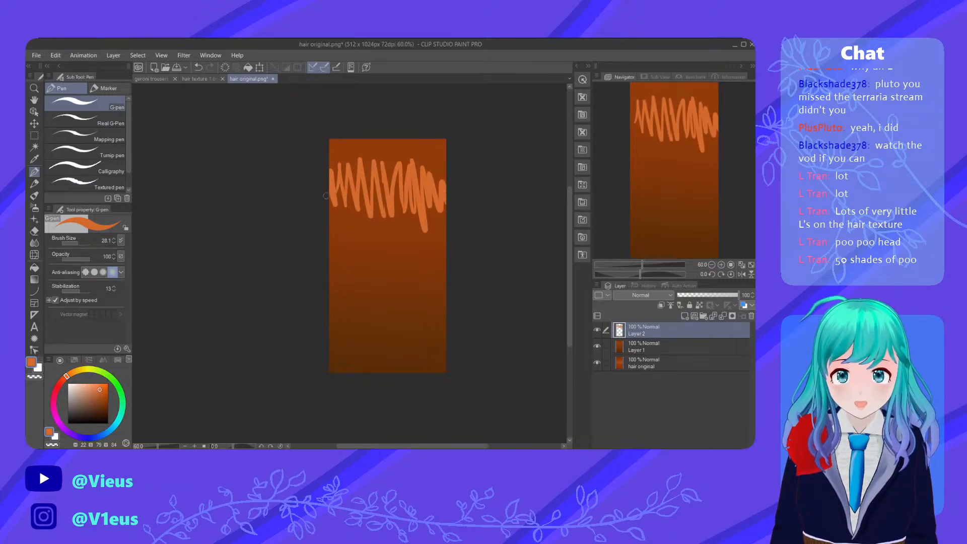
Fill the gaps in the left and middle of the zigzag band and extend its lower edge with pointed strands, the longest near the centre
{"action": "scroll", "coordinate": [396, 164], "scroll_direction": "up", "scroll_amount": 3}
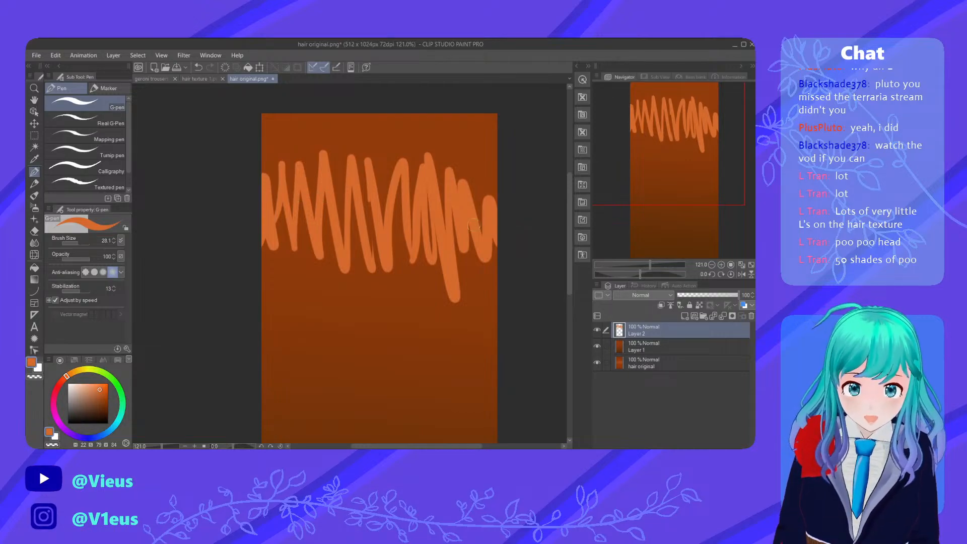
{"action": "mouse_move", "coordinate": [271, 236]}
{"action": "left_mouse_down"}
{"action": "mouse_move", "coordinate": [280, 286]}
{"action": "mouse_move", "coordinate": [281, 217]}
{"action": "mouse_move", "coordinate": [283, 256]}
{"action": "mouse_move", "coordinate": [301, 277]}
{"action": "mouse_move", "coordinate": [305, 226]}
{"action": "mouse_move", "coordinate": [296, 272]}
{"action": "mouse_move", "coordinate": [302, 292]}
{"action": "mouse_move", "coordinate": [314, 244]}
{"action": "mouse_move", "coordinate": [306, 291]}
{"action": "mouse_move", "coordinate": [297, 233]}
{"action": "mouse_move", "coordinate": [306, 195]}
{"action": "mouse_move", "coordinate": [292, 254]}
{"action": "mouse_move", "coordinate": [297, 216]}
{"action": "mouse_move", "coordinate": [311, 268]}
{"action": "mouse_move", "coordinate": [323, 194]}
{"action": "mouse_move", "coordinate": [329, 300]}
{"action": "left_mouse_up"}
{"action": "mouse_move", "coordinate": [332, 305]}
{"action": "left_mouse_down"}
{"action": "mouse_move", "coordinate": [323, 204]}
{"action": "mouse_move", "coordinate": [345, 213]}
{"action": "mouse_move", "coordinate": [361, 324]}
{"action": "mouse_move", "coordinate": [359, 270]}
{"action": "left_mouse_up"}
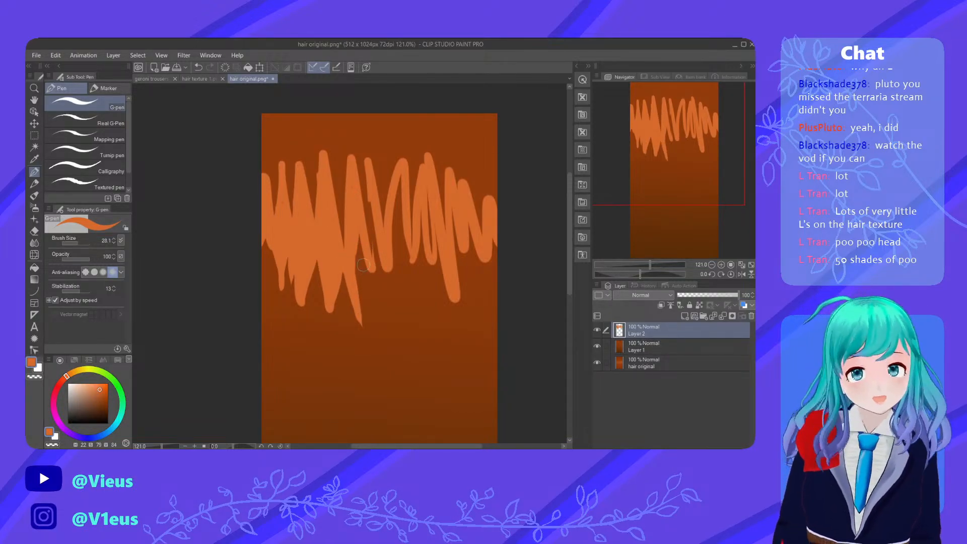
{"action": "left_click_drag", "start_coordinate": [364, 265], "coordinate": [358, 368]}
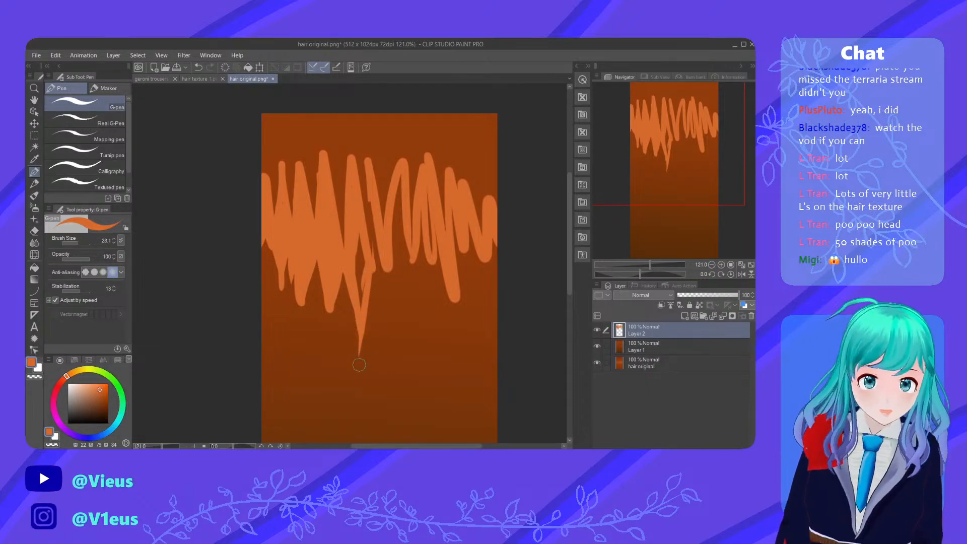
{"action": "mouse_move", "coordinate": [355, 240]}
{"action": "left_mouse_down"}
{"action": "mouse_move", "coordinate": [356, 291]}
{"action": "mouse_move", "coordinate": [366, 231]}
{"action": "left_mouse_up"}
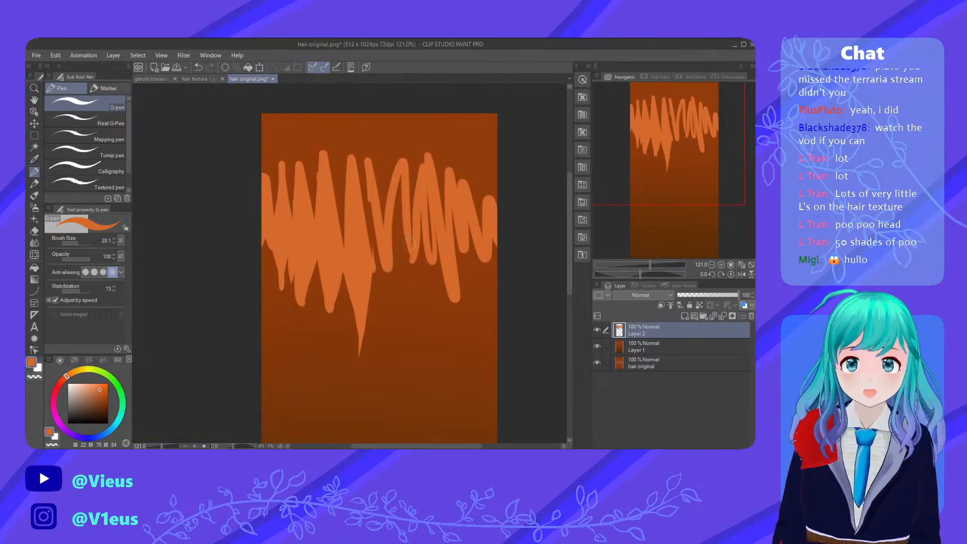
{"action": "mouse_move", "coordinate": [358, 218]}
{"action": "left_mouse_down"}
{"action": "mouse_move", "coordinate": [367, 191]}
{"action": "mouse_move", "coordinate": [388, 312]}
{"action": "mouse_move", "coordinate": [385, 275]}
{"action": "mouse_move", "coordinate": [398, 307]}
{"action": "mouse_move", "coordinate": [398, 180]}
{"action": "mouse_move", "coordinate": [400, 231]}
{"action": "left_mouse_up"}
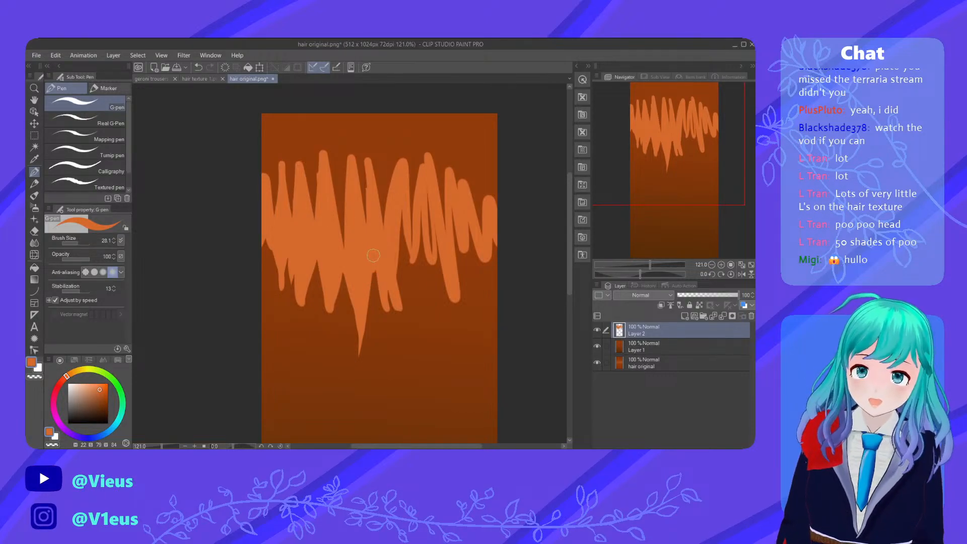
Fill the right half of the highlight band and add pointed strands along its lower edge and at its upper right end
{"action": "mouse_move", "coordinate": [409, 294]}
{"action": "left_mouse_down"}
{"action": "mouse_move", "coordinate": [404, 213]}
{"action": "mouse_move", "coordinate": [419, 303]}
{"action": "left_mouse_up"}
{"action": "left_click_drag", "start_coordinate": [398, 237], "coordinate": [421, 301]}
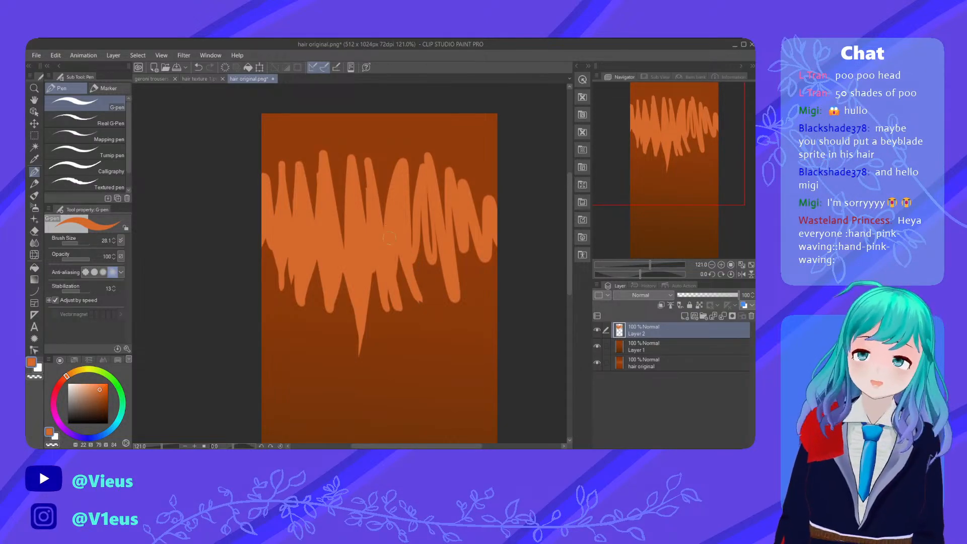
{"action": "left_click_drag", "start_coordinate": [414, 291], "coordinate": [420, 228]}
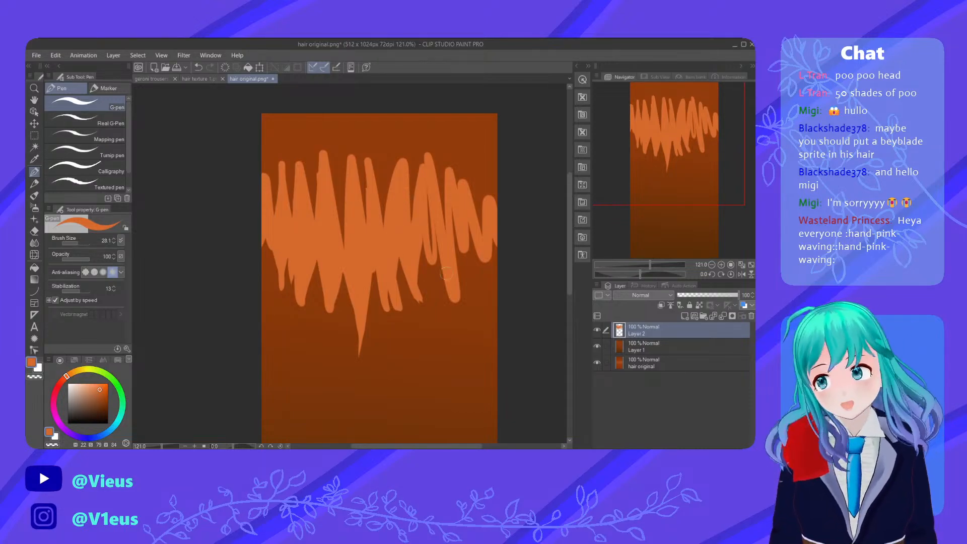
{"action": "left_click_drag", "start_coordinate": [433, 287], "coordinate": [424, 197]}
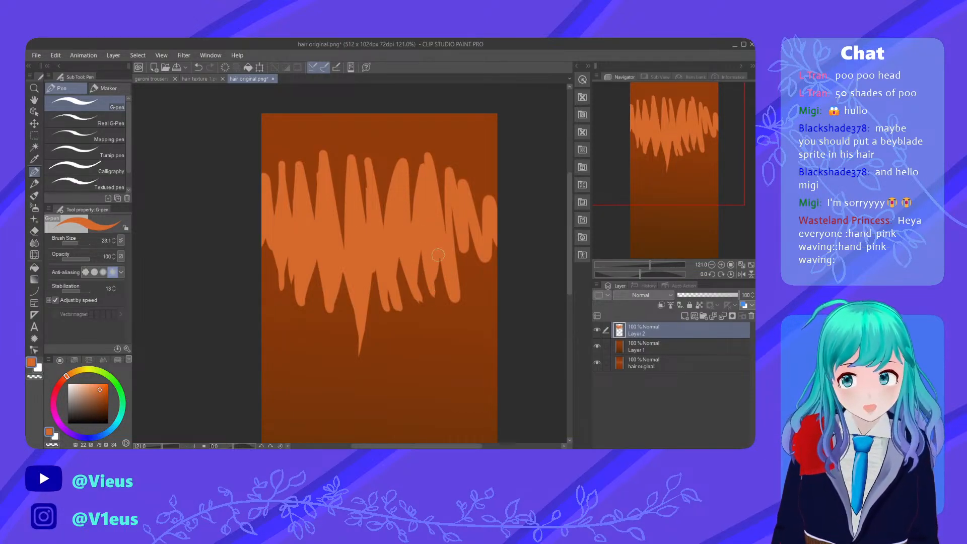
{"action": "mouse_move", "coordinate": [453, 205]}
{"action": "left_mouse_down"}
{"action": "mouse_move", "coordinate": [464, 288]}
{"action": "mouse_move", "coordinate": [473, 204]}
{"action": "mouse_move", "coordinate": [486, 294]}
{"action": "mouse_move", "coordinate": [491, 249]}
{"action": "mouse_move", "coordinate": [491, 283]}
{"action": "left_mouse_up"}
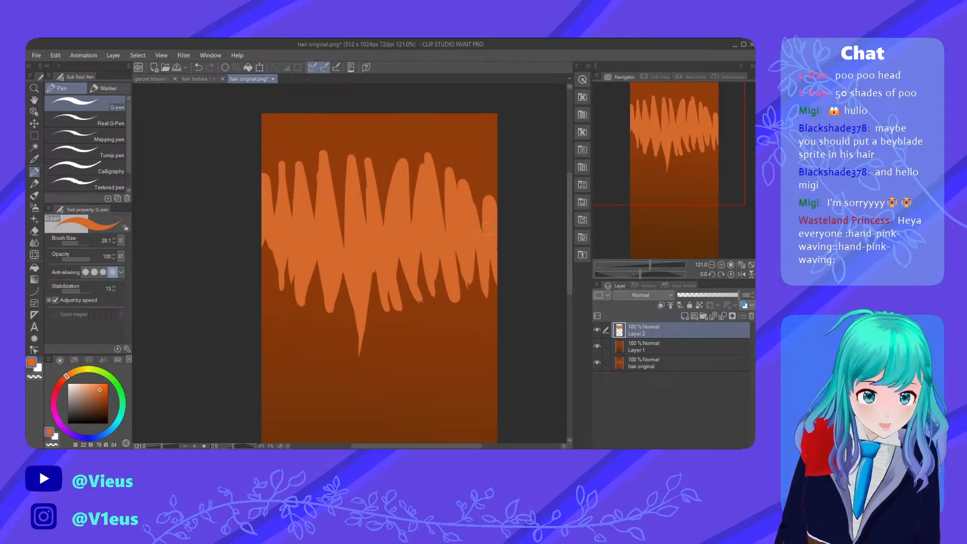
{"action": "mouse_move", "coordinate": [481, 234]}
{"action": "left_mouse_down"}
{"action": "mouse_move", "coordinate": [483, 165]}
{"action": "mouse_move", "coordinate": [487, 174]}
{"action": "left_mouse_up"}
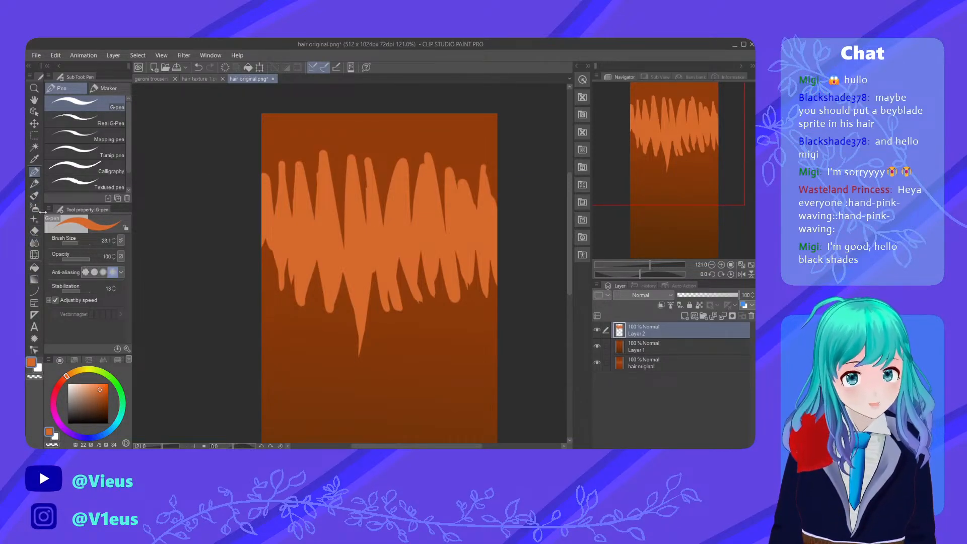
Try softening the top of the leftmost highlight strand with the Blend tool at brush size 18.6
{"action": "left_click", "coordinate": [35, 242]}
{"action": "left_click", "coordinate": [101, 118]}
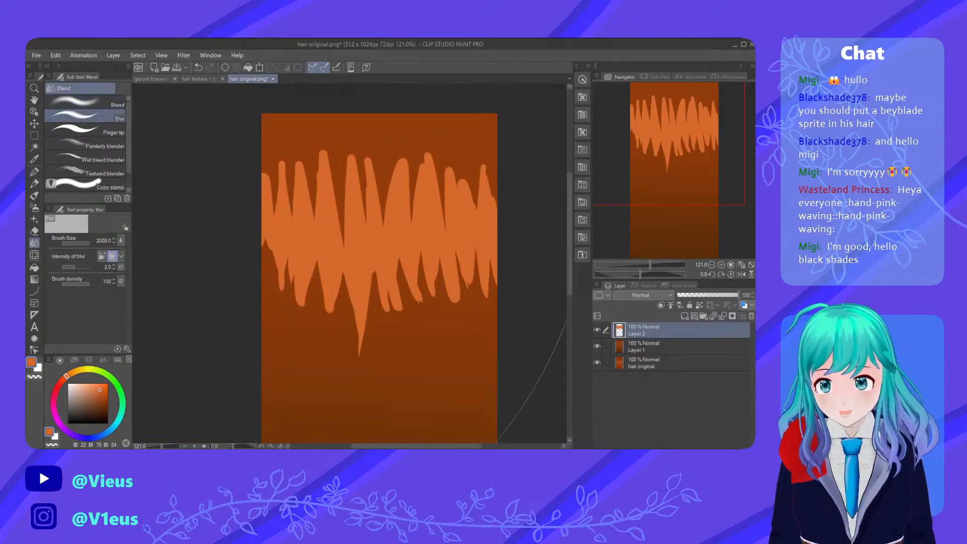
{"action": "left_click", "coordinate": [91, 130]}
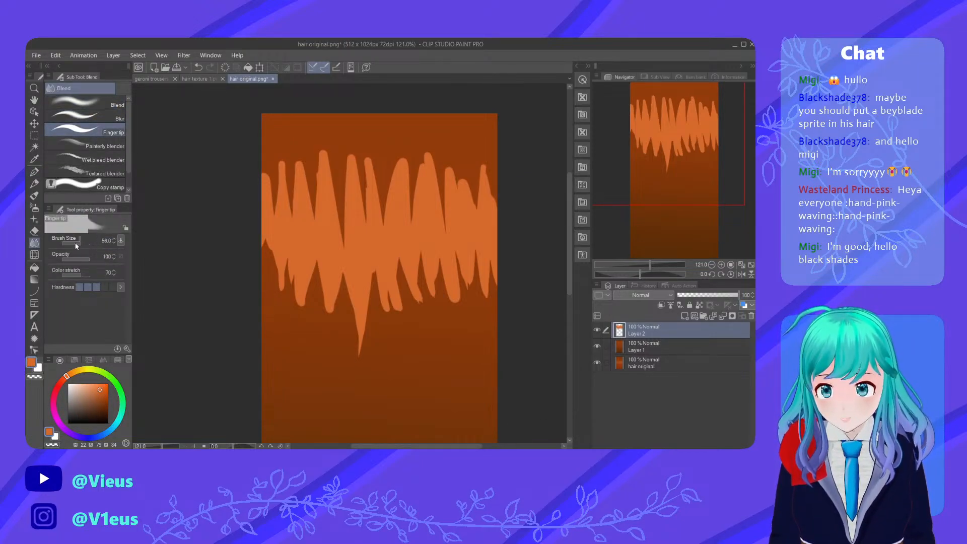
{"action": "left_click", "coordinate": [86, 103]}
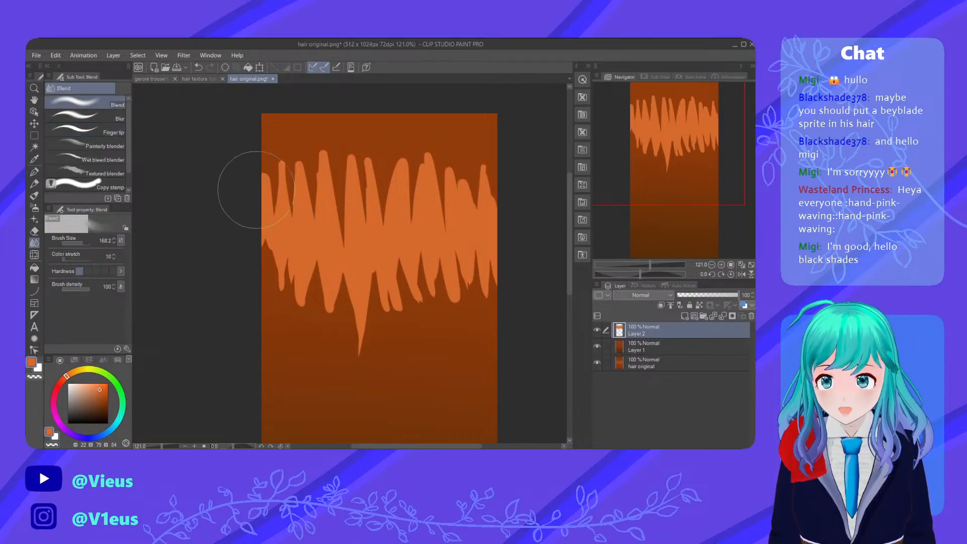
{"action": "left_click", "coordinate": [71, 243]}
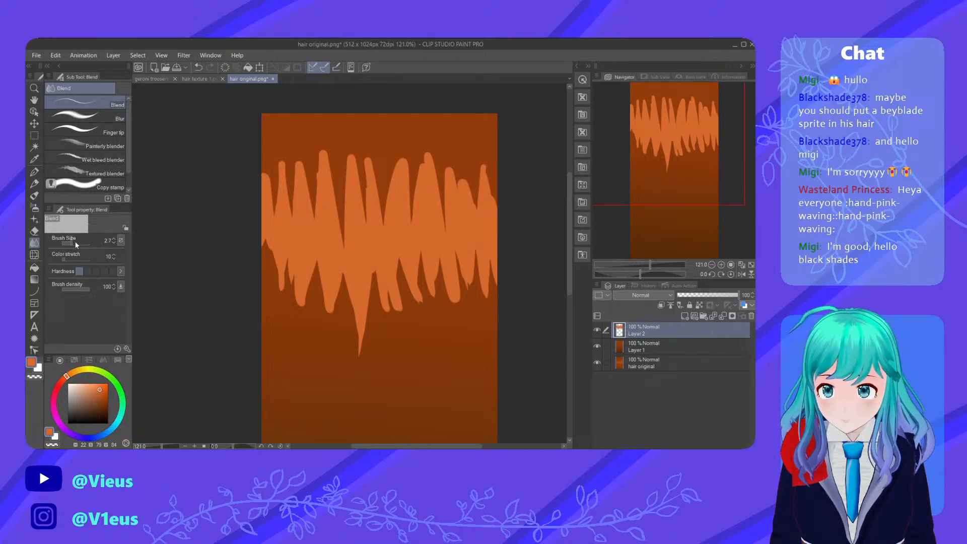
{"action": "left_click", "coordinate": [75, 242]}
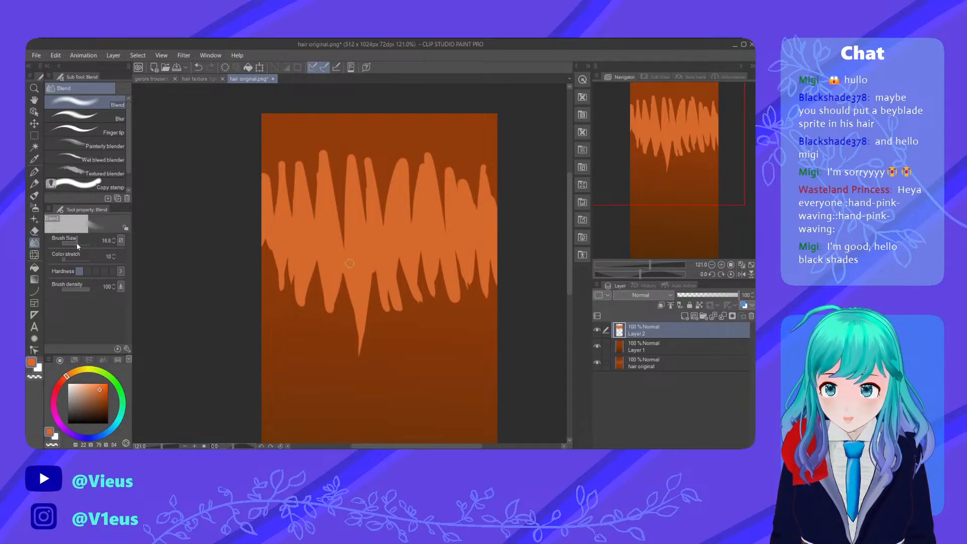
{"action": "mouse_move", "coordinate": [264, 177]}
{"action": "left_mouse_down"}
{"action": "mouse_move", "coordinate": [266, 150]}
{"action": "mouse_move", "coordinate": [269, 182]}
{"action": "mouse_move", "coordinate": [265, 166]}
{"action": "left_mouse_up"}
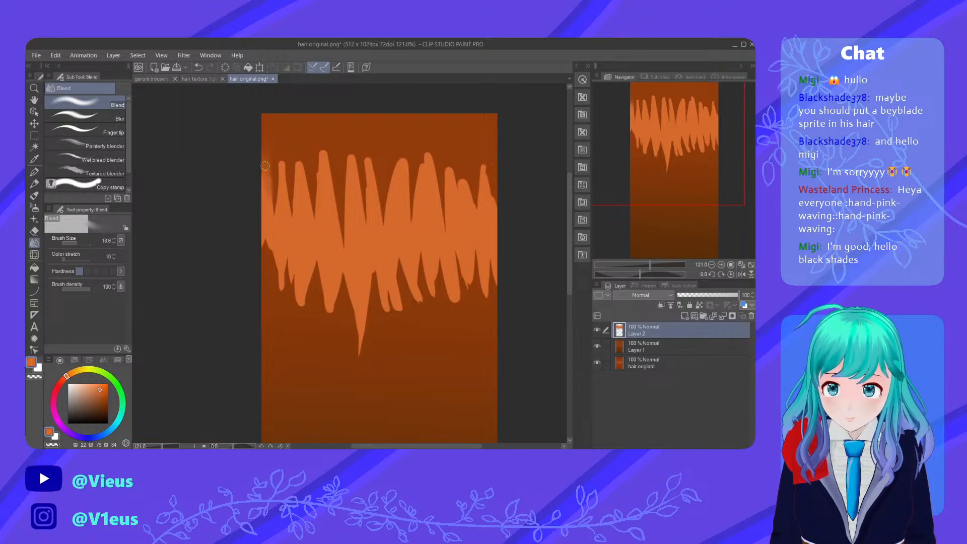
{"action": "key", "text": "ctrl+z"}
{"action": "key", "text": "ctrl+z"}
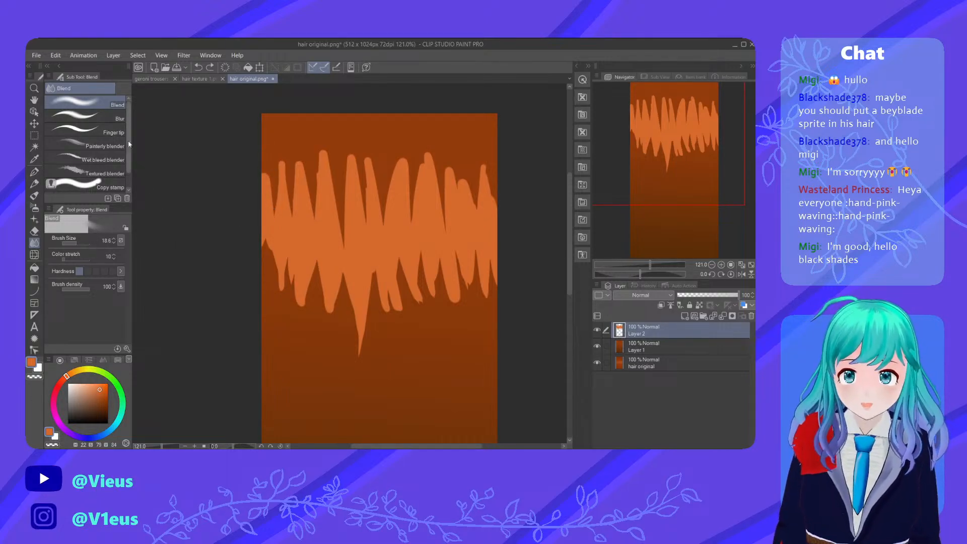
Smear the tops of the three leftmost highlight strands into fine tips with the Finger tip tool at brush size 9.4
{"action": "left_click", "coordinate": [114, 132]}
{"action": "left_click_drag", "start_coordinate": [265, 171], "coordinate": [264, 147]}
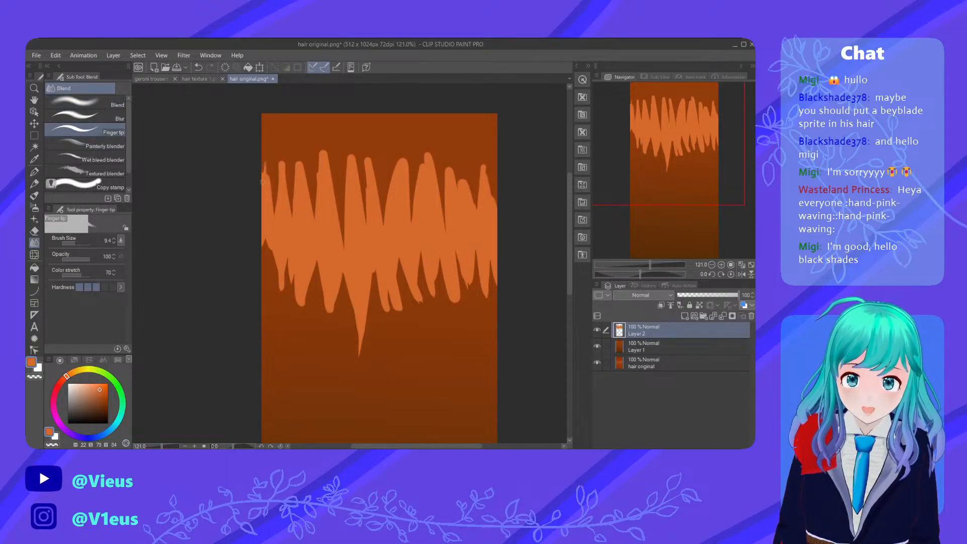
{"action": "left_click_drag", "start_coordinate": [272, 210], "coordinate": [263, 107]}
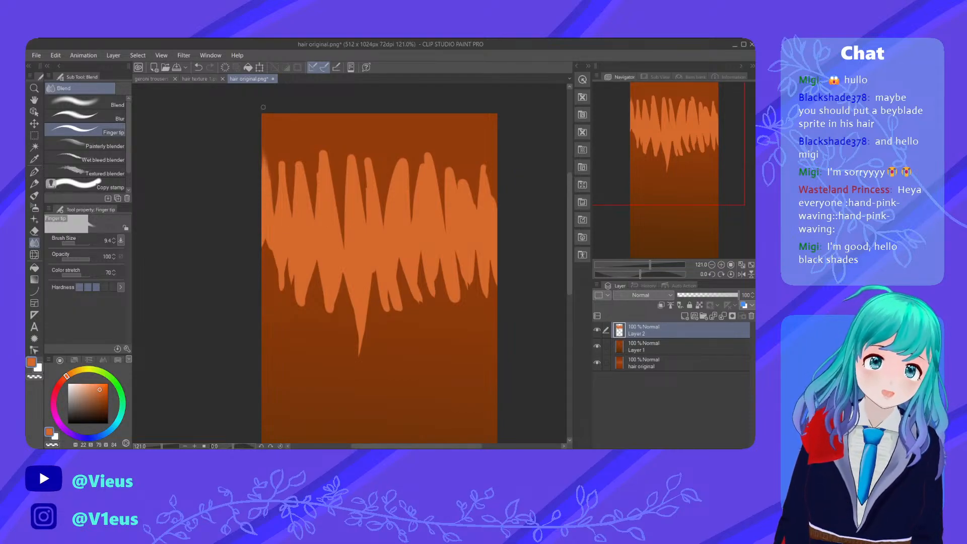
{"action": "left_click_drag", "start_coordinate": [265, 190], "coordinate": [264, 143]}
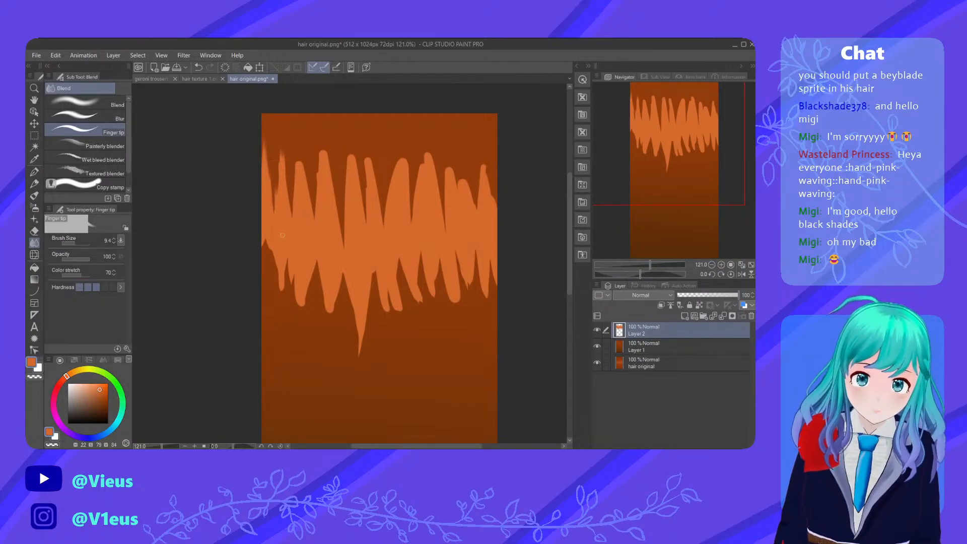
{"action": "left_click_drag", "start_coordinate": [277, 211], "coordinate": [271, 143]}
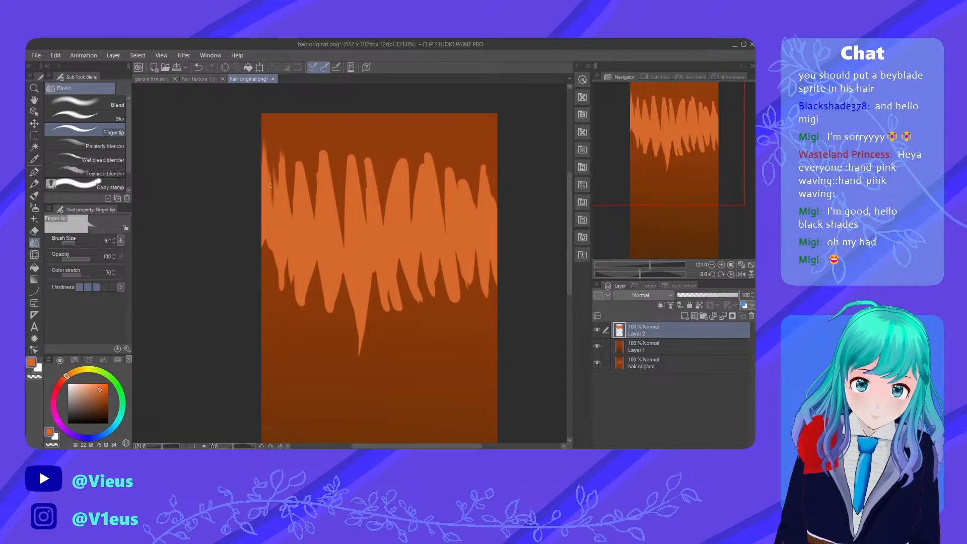
{"action": "left_click_drag", "start_coordinate": [270, 176], "coordinate": [269, 162]}
{"action": "mouse_move", "coordinate": [293, 210]}
{"action": "left_mouse_down"}
{"action": "mouse_move", "coordinate": [285, 160]}
{"action": "mouse_move", "coordinate": [293, 172]}
{"action": "left_mouse_up"}
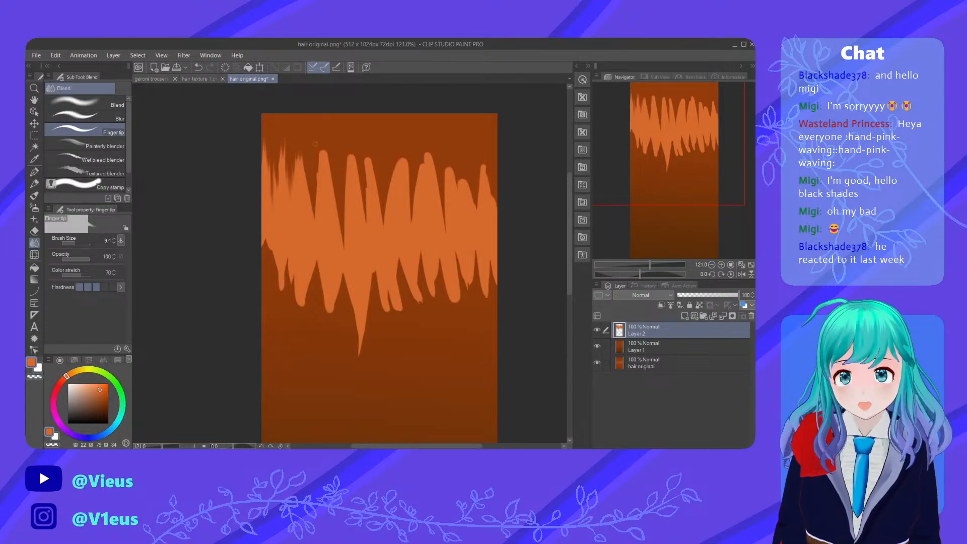
Break the rounded top of the fourth highlight strand from the left into thin, feathered hairs with Finger tip strokes
{"action": "mouse_move", "coordinate": [324, 137]}
{"action": "left_mouse_down"}
{"action": "mouse_move", "coordinate": [326, 167]}
{"action": "mouse_move", "coordinate": [320, 162]}
{"action": "left_mouse_up"}
{"action": "left_click_drag", "start_coordinate": [328, 138], "coordinate": [321, 173]}
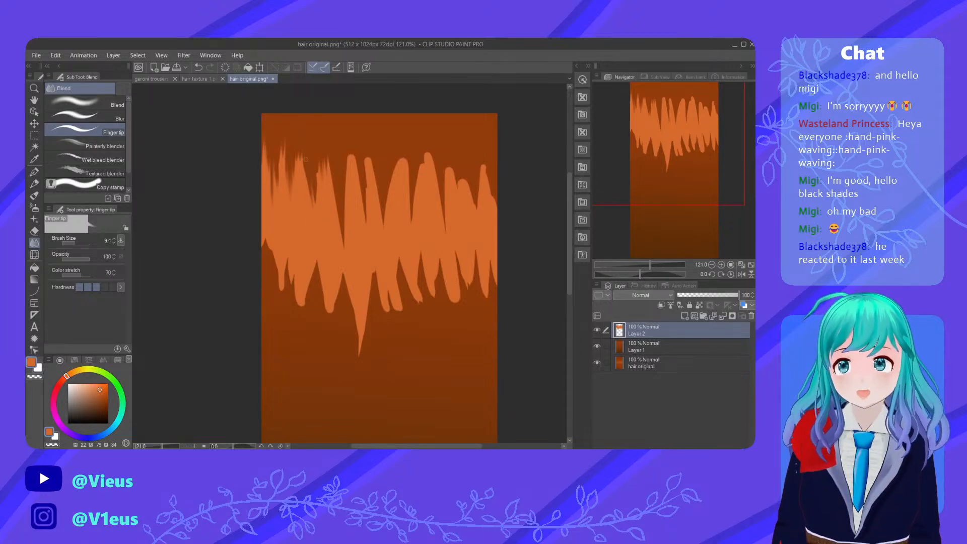
{"action": "mouse_move", "coordinate": [313, 216]}
{"action": "left_mouse_down"}
{"action": "mouse_move", "coordinate": [319, 110]}
{"action": "mouse_move", "coordinate": [317, 179]}
{"action": "left_mouse_up"}
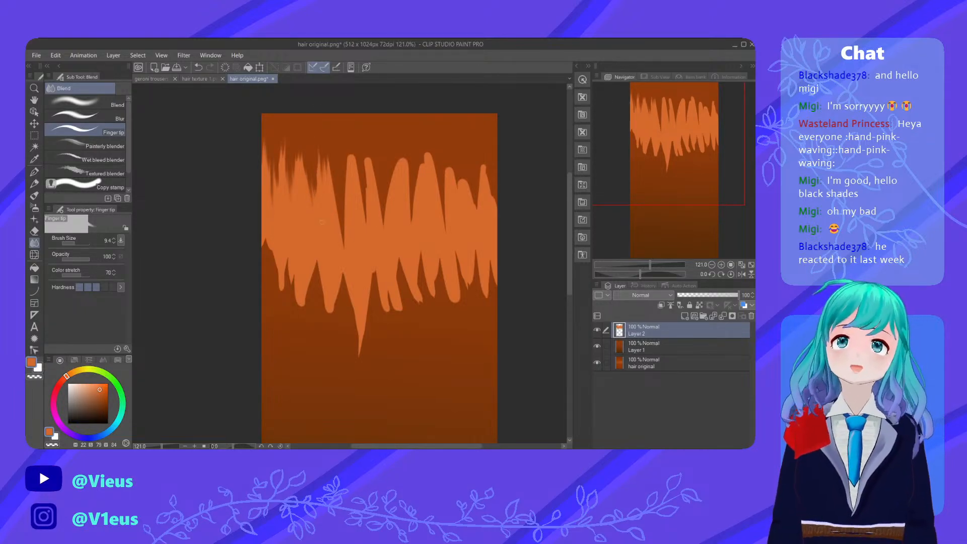
{"action": "left_click_drag", "start_coordinate": [316, 137], "coordinate": [318, 179]}
{"action": "left_click_drag", "start_coordinate": [321, 139], "coordinate": [322, 201]}
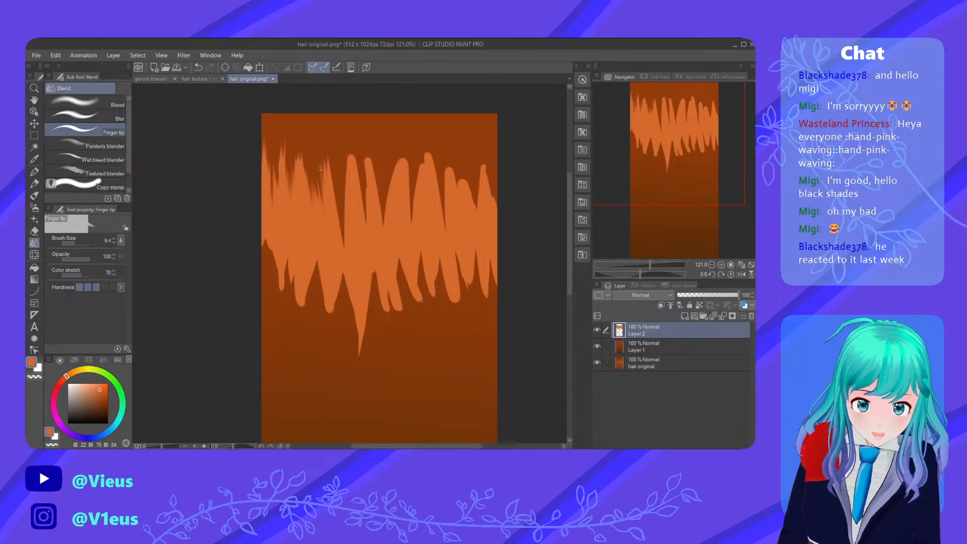
{"action": "left_click_drag", "start_coordinate": [319, 168], "coordinate": [320, 231]}
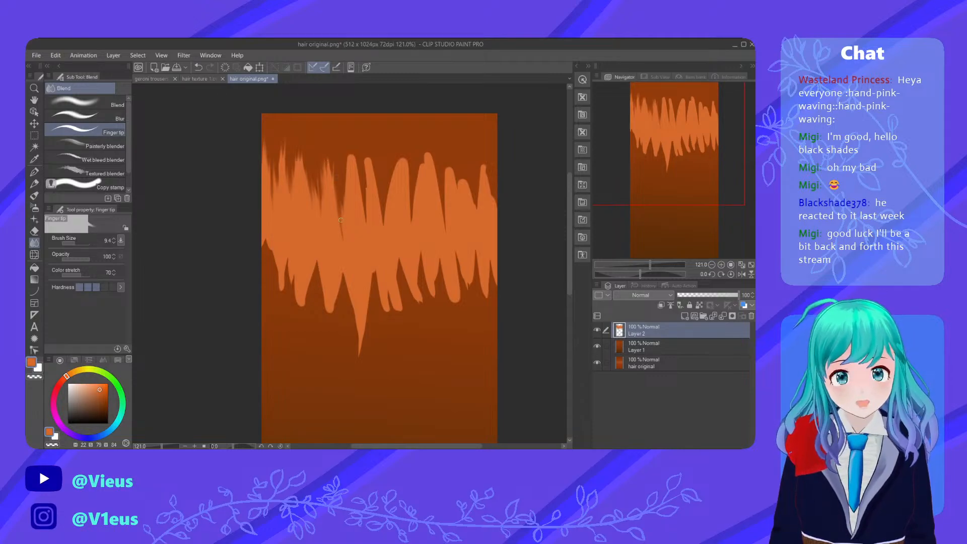
Feather the upper ends of the fifth and sixth highlight strands near the band's centre using the Finger tip tool
{"action": "left_click_drag", "start_coordinate": [348, 150], "coordinate": [346, 183]}
{"action": "mouse_move", "coordinate": [351, 127]}
{"action": "left_mouse_down"}
{"action": "mouse_move", "coordinate": [354, 192]}
{"action": "mouse_move", "coordinate": [326, 178]}
{"action": "left_mouse_up"}
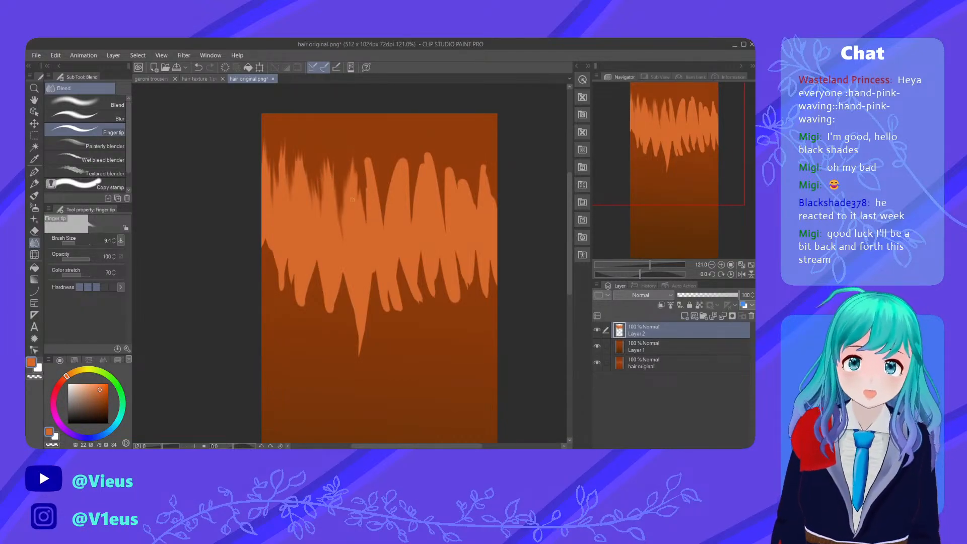
{"action": "left_click_drag", "start_coordinate": [353, 163], "coordinate": [351, 181]}
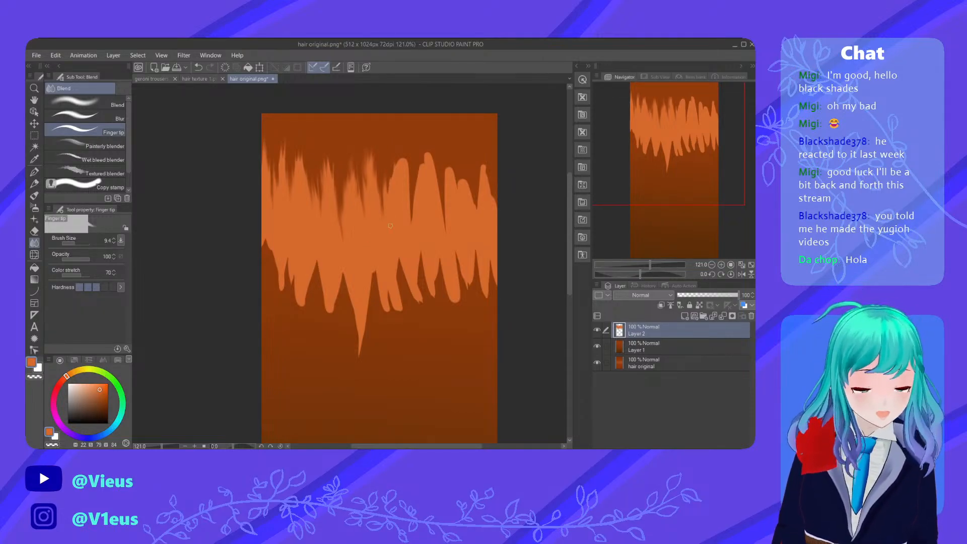
Feather the rounded tops of the two tall highlight strands right of the band's centre into fine hairs with Finger tip strokes
{"action": "left_click_drag", "start_coordinate": [404, 162], "coordinate": [409, 133]}
{"action": "left_click_drag", "start_coordinate": [415, 199], "coordinate": [414, 178]}
{"action": "left_click_drag", "start_coordinate": [412, 204], "coordinate": [408, 133]}
{"action": "mouse_move", "coordinate": [408, 169]}
{"action": "left_mouse_down"}
{"action": "mouse_move", "coordinate": [409, 154]}
{"action": "mouse_move", "coordinate": [399, 190]}
{"action": "left_mouse_up"}
{"action": "left_click_drag", "start_coordinate": [400, 153], "coordinate": [397, 199]}
{"action": "left_click_drag", "start_coordinate": [396, 157], "coordinate": [393, 186]}
{"action": "mouse_move", "coordinate": [405, 149]}
{"action": "left_mouse_down"}
{"action": "mouse_move", "coordinate": [403, 184]}
{"action": "mouse_move", "coordinate": [402, 167]}
{"action": "mouse_move", "coordinate": [418, 196]}
{"action": "mouse_move", "coordinate": [422, 184]}
{"action": "left_mouse_up"}
{"action": "mouse_move", "coordinate": [429, 153]}
{"action": "left_mouse_down"}
{"action": "mouse_move", "coordinate": [431, 188]}
{"action": "mouse_move", "coordinate": [428, 166]}
{"action": "mouse_move", "coordinate": [421, 200]}
{"action": "mouse_move", "coordinate": [434, 182]}
{"action": "mouse_move", "coordinate": [436, 191]}
{"action": "left_mouse_up"}
{"action": "mouse_move", "coordinate": [436, 170]}
{"action": "left_mouse_down"}
{"action": "mouse_move", "coordinate": [442, 224]}
{"action": "mouse_move", "coordinate": [444, 178]}
{"action": "left_mouse_up"}
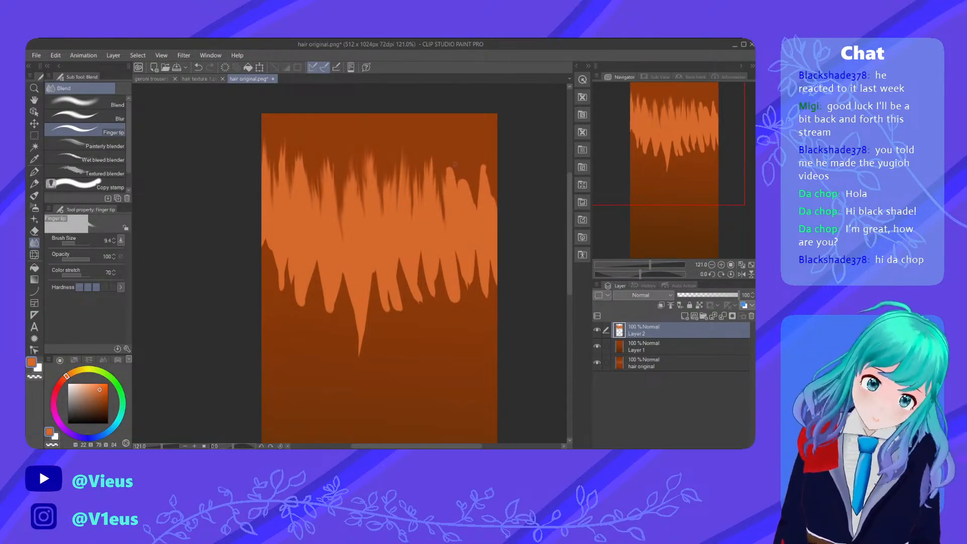
Smear the upper ends of the remaining highlight strands up to the canvas's right edge into thin tips with the Finger tip tool
{"action": "mouse_move", "coordinate": [449, 164]}
{"action": "left_mouse_down"}
{"action": "mouse_move", "coordinate": [448, 222]}
{"action": "mouse_move", "coordinate": [444, 208]}
{"action": "left_mouse_up"}
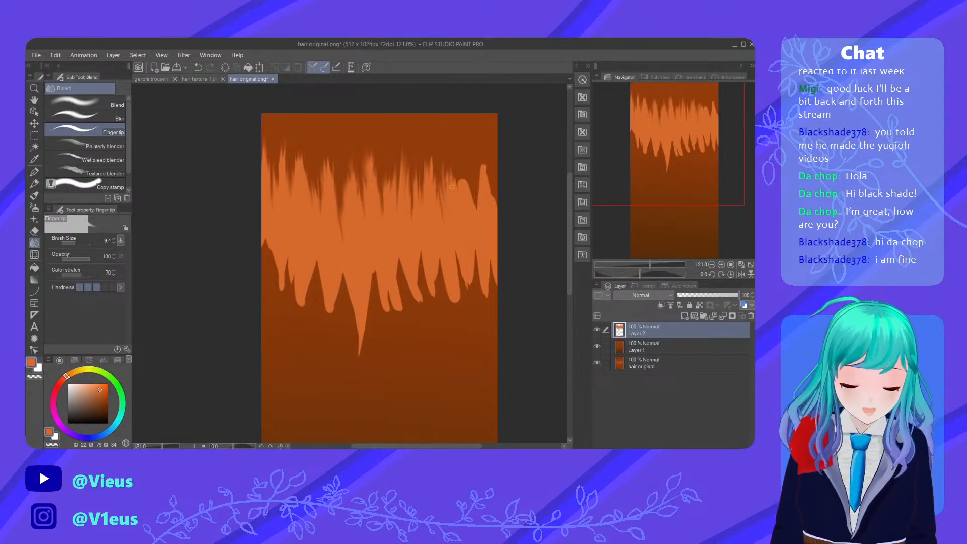
{"action": "left_click_drag", "start_coordinate": [450, 176], "coordinate": [461, 200]}
{"action": "left_click_drag", "start_coordinate": [462, 173], "coordinate": [464, 198]}
{"action": "left_click_drag", "start_coordinate": [467, 175], "coordinate": [469, 201]}
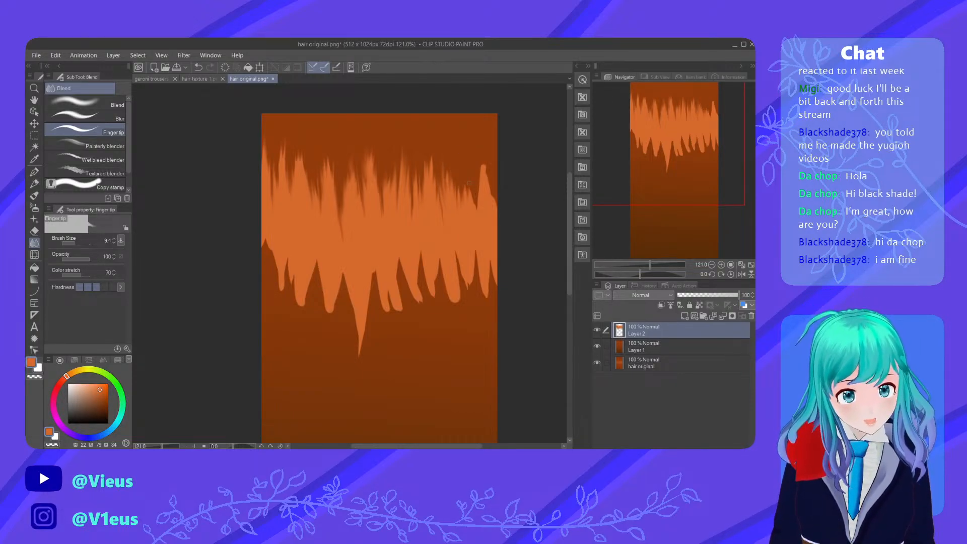
{"action": "left_click_drag", "start_coordinate": [468, 183], "coordinate": [473, 229]}
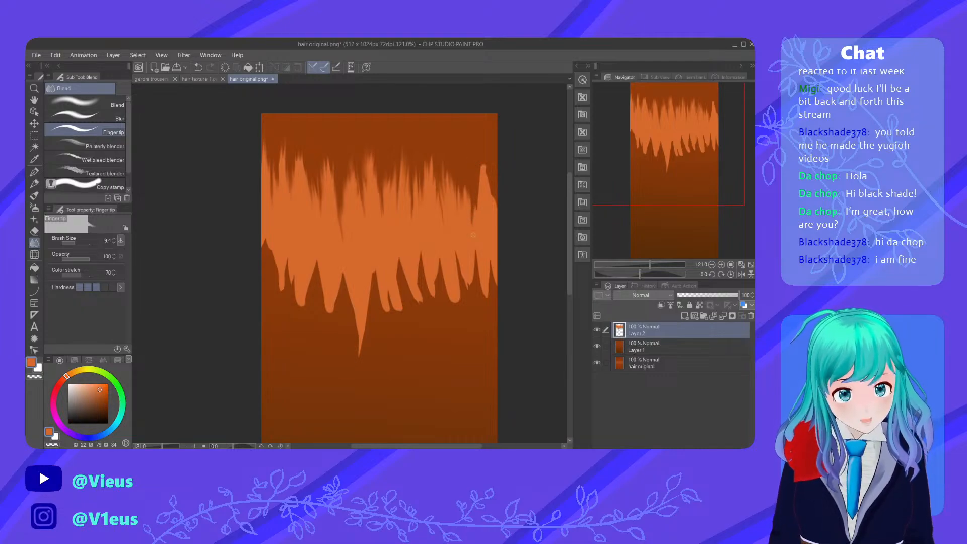
{"action": "left_click_drag", "start_coordinate": [469, 162], "coordinate": [470, 227]}
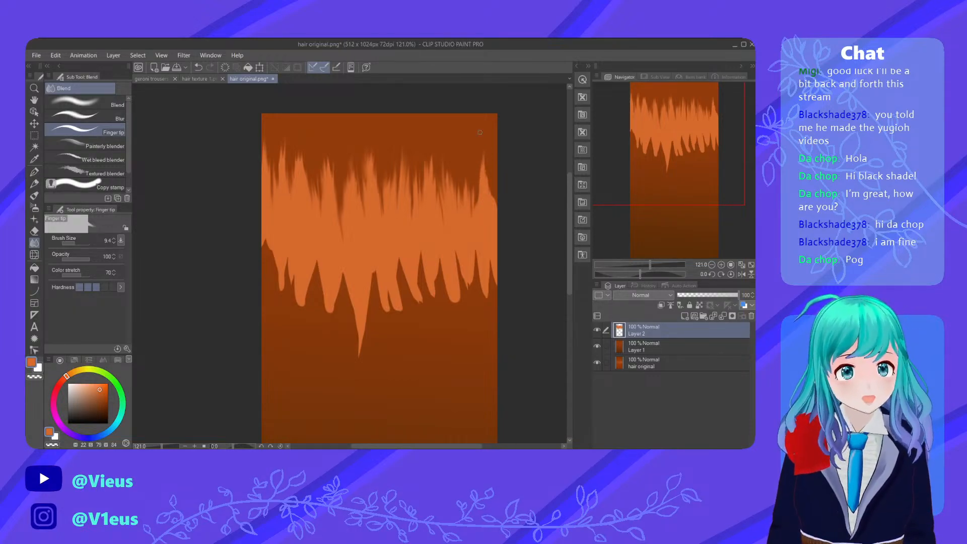
{"action": "mouse_move", "coordinate": [487, 160]}
{"action": "left_mouse_down"}
{"action": "mouse_move", "coordinate": [484, 185]}
{"action": "mouse_move", "coordinate": [484, 157]}
{"action": "left_mouse_up"}
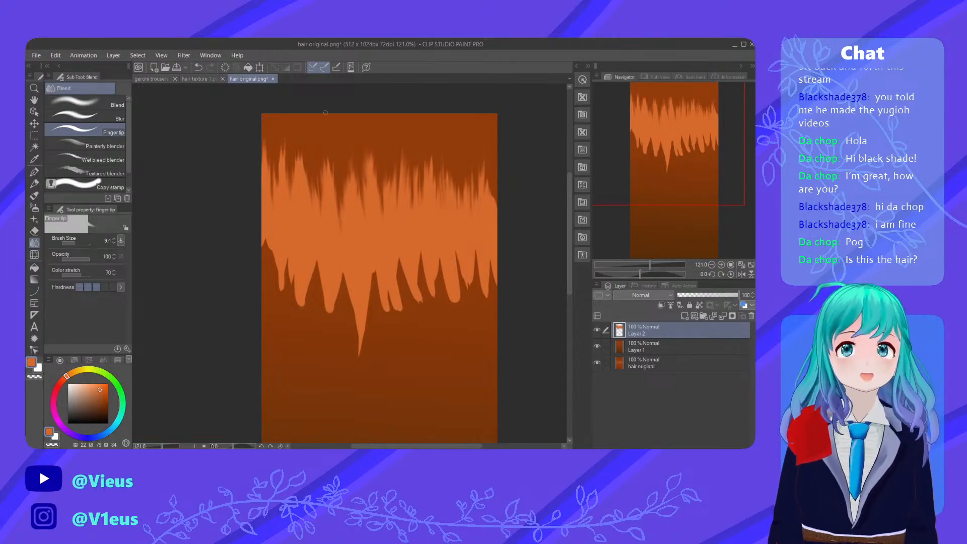
Check the finished hair texture 1 for reference, and feather the lower highlight tips through the longest central spike in hair original
{"action": "left_click", "coordinate": [203, 79]}
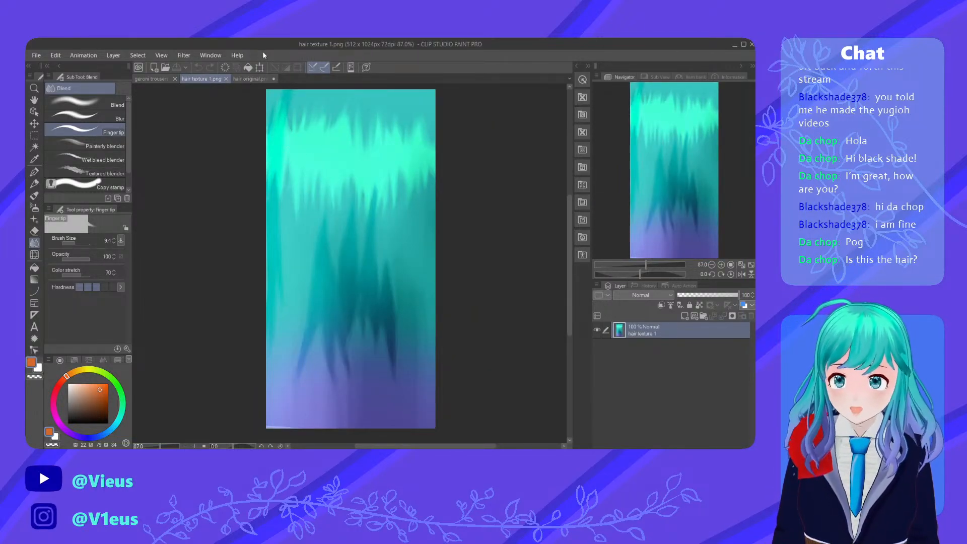
{"action": "left_click", "coordinate": [242, 80]}
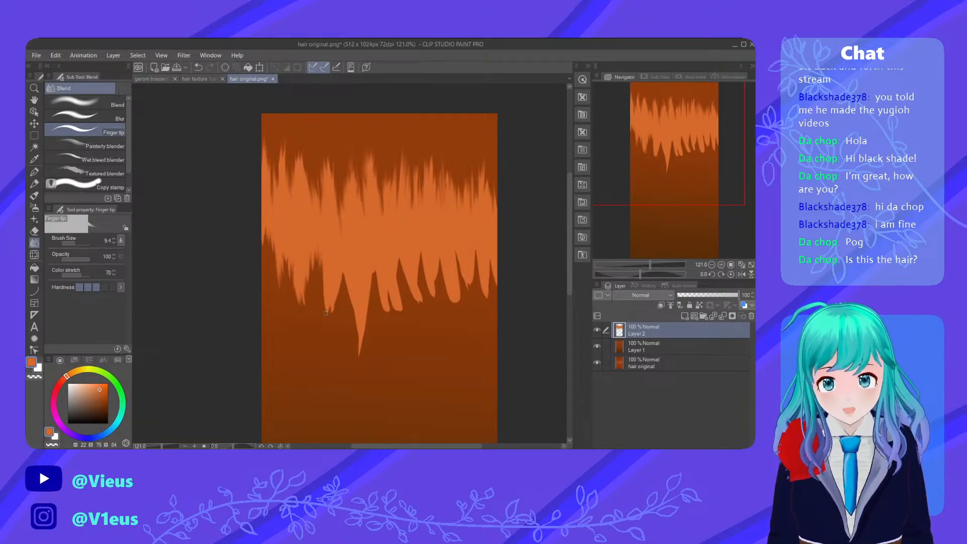
{"action": "left_click_drag", "start_coordinate": [327, 301], "coordinate": [325, 335]}
{"action": "left_click_drag", "start_coordinate": [327, 279], "coordinate": [338, 299]}
{"action": "mouse_move", "coordinate": [339, 276]}
{"action": "left_mouse_down"}
{"action": "mouse_move", "coordinate": [340, 290]}
{"action": "mouse_move", "coordinate": [345, 278]}
{"action": "left_mouse_up"}
{"action": "left_click_drag", "start_coordinate": [346, 276], "coordinate": [364, 338]}
{"action": "left_click_drag", "start_coordinate": [356, 346], "coordinate": [359, 351]}
{"action": "mouse_move", "coordinate": [364, 313]}
{"action": "left_mouse_down"}
{"action": "mouse_move", "coordinate": [367, 329]}
{"action": "mouse_move", "coordinate": [370, 305]}
{"action": "left_mouse_up"}
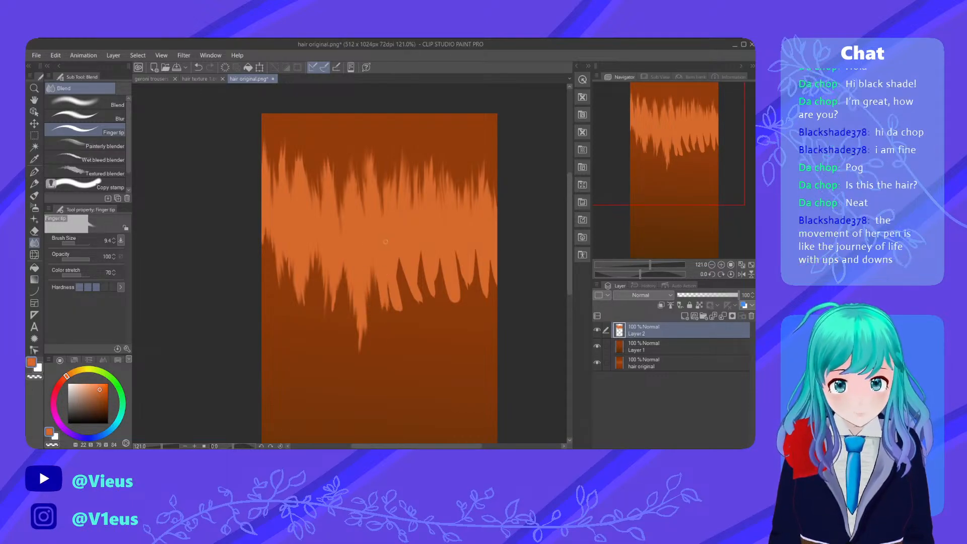
Compare with hair texture 1 again, and break up the lower tips just right of the longest spike with Finger tip strokes
{"action": "left_click", "coordinate": [199, 78]}
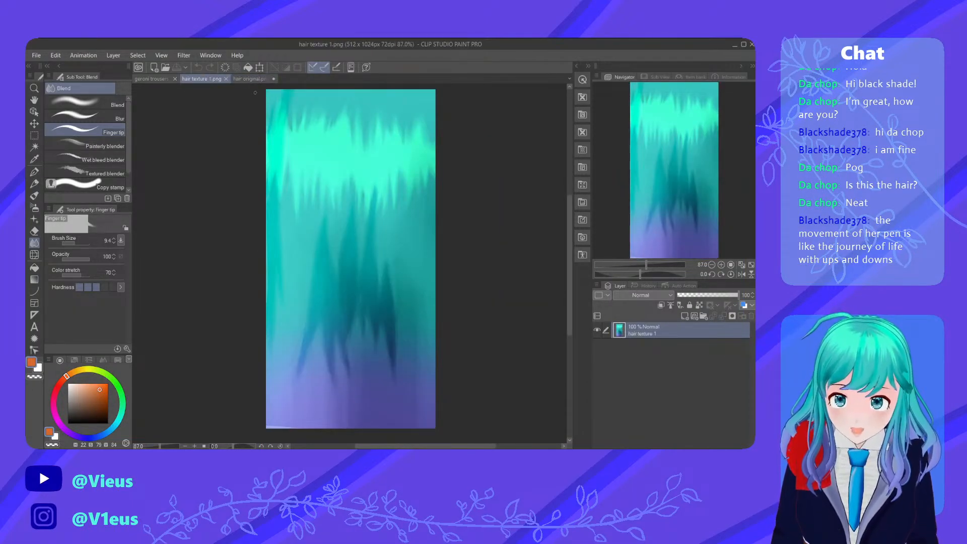
{"action": "left_click", "coordinate": [249, 79]}
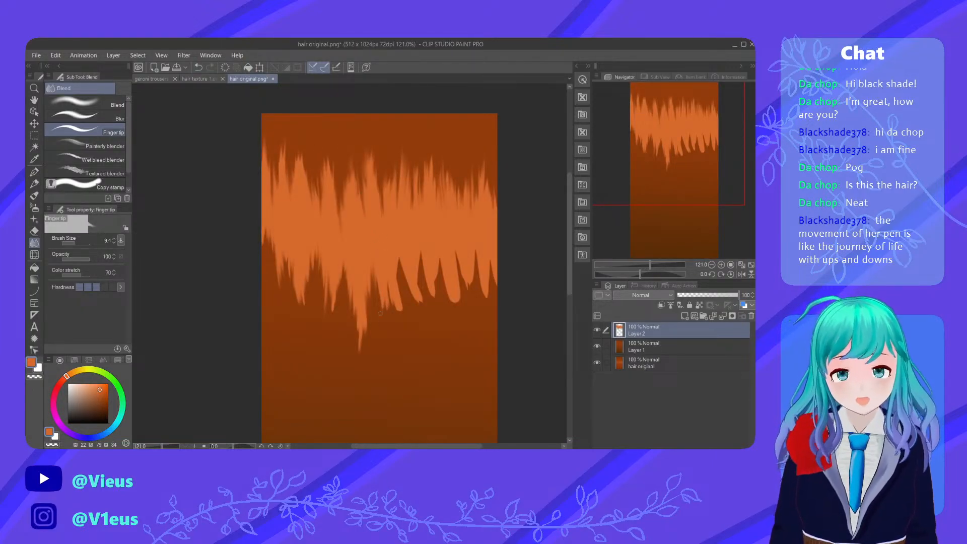
{"action": "left_click_drag", "start_coordinate": [395, 304], "coordinate": [398, 314]}
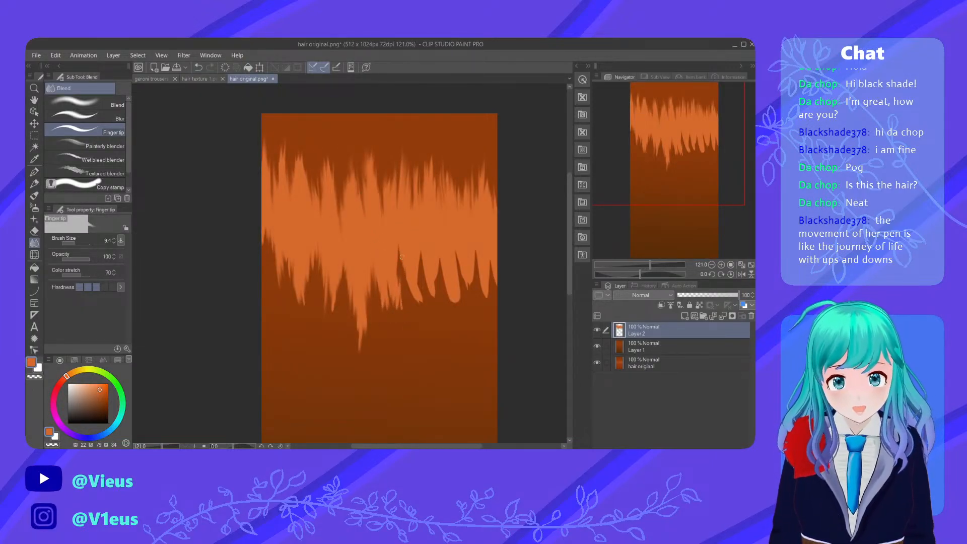
{"action": "left_click_drag", "start_coordinate": [401, 256], "coordinate": [403, 291]}
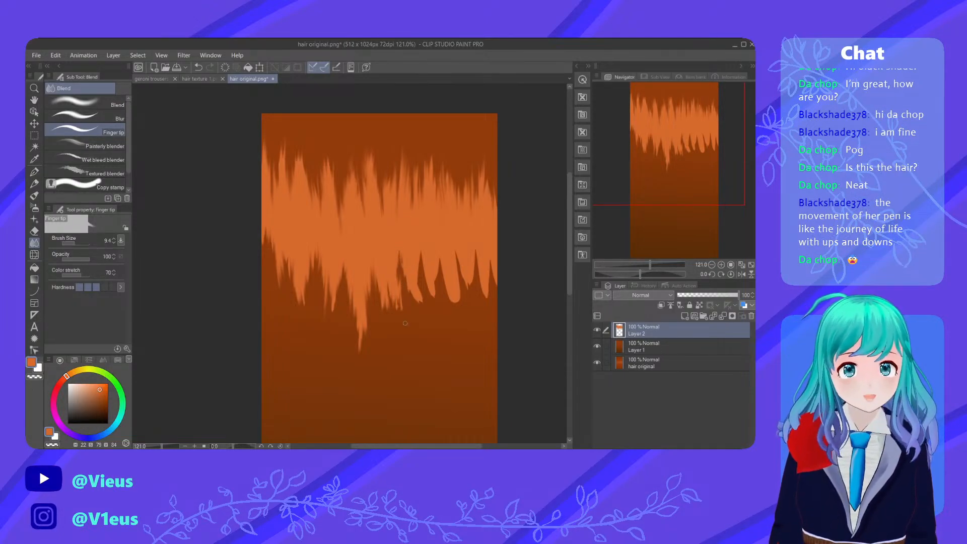
{"action": "mouse_move", "coordinate": [400, 256]}
{"action": "left_mouse_down"}
{"action": "mouse_move", "coordinate": [399, 329]}
{"action": "mouse_move", "coordinate": [397, 322]}
{"action": "left_mouse_up"}
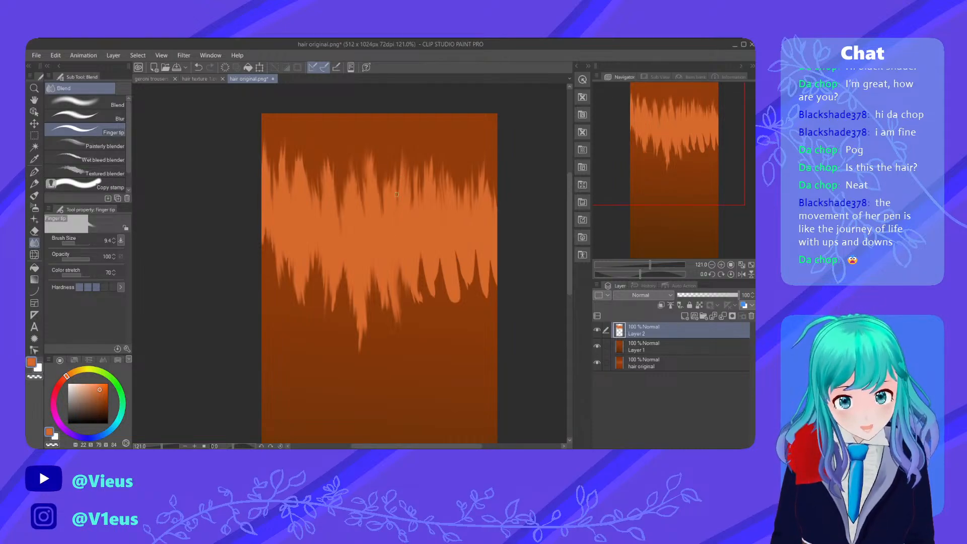
Feather the remaining lower highlight tips up to the canvas's right edge, undoing the stray sideways smear across the upper strands
{"action": "mouse_move", "coordinate": [416, 307]}
{"action": "left_mouse_down"}
{"action": "mouse_move", "coordinate": [422, 297]}
{"action": "mouse_move", "coordinate": [436, 324]}
{"action": "mouse_move", "coordinate": [442, 274]}
{"action": "mouse_move", "coordinate": [454, 325]}
{"action": "mouse_move", "coordinate": [465, 258]}
{"action": "left_mouse_up"}
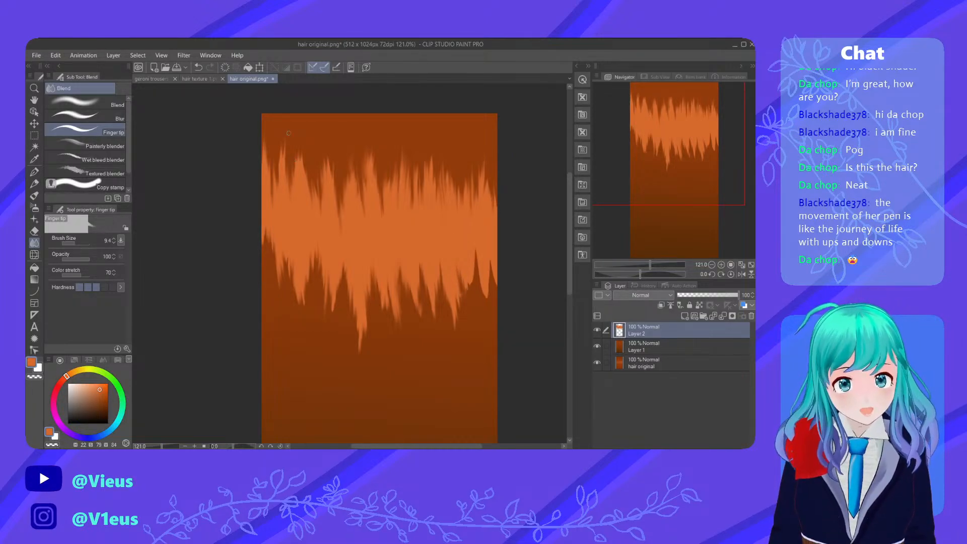
{"action": "left_click_drag", "start_coordinate": [424, 163], "coordinate": [505, 185]}
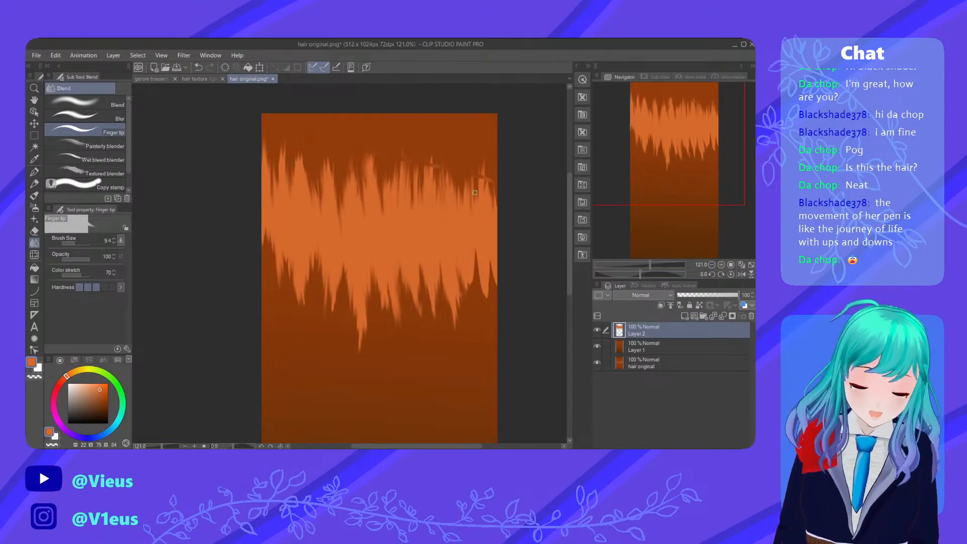
{"action": "key", "text": "ctrl+z"}
{"action": "mouse_move", "coordinate": [468, 306]}
{"action": "left_mouse_down"}
{"action": "mouse_move", "coordinate": [478, 272]}
{"action": "mouse_move", "coordinate": [472, 292]}
{"action": "mouse_move", "coordinate": [480, 275]}
{"action": "mouse_move", "coordinate": [488, 280]}
{"action": "mouse_move", "coordinate": [486, 261]}
{"action": "mouse_move", "coordinate": [496, 289]}
{"action": "left_mouse_up"}
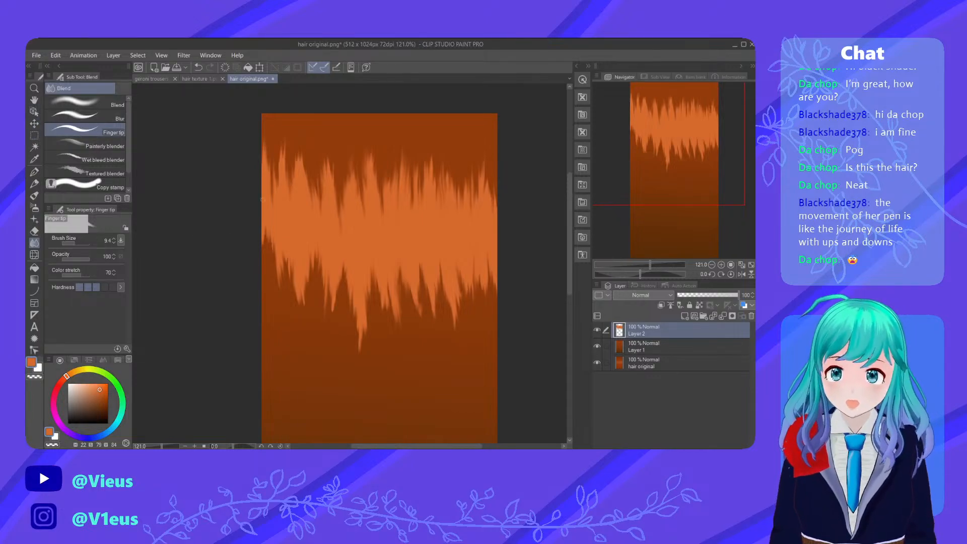
{"action": "key", "text": "ctrl+t"}
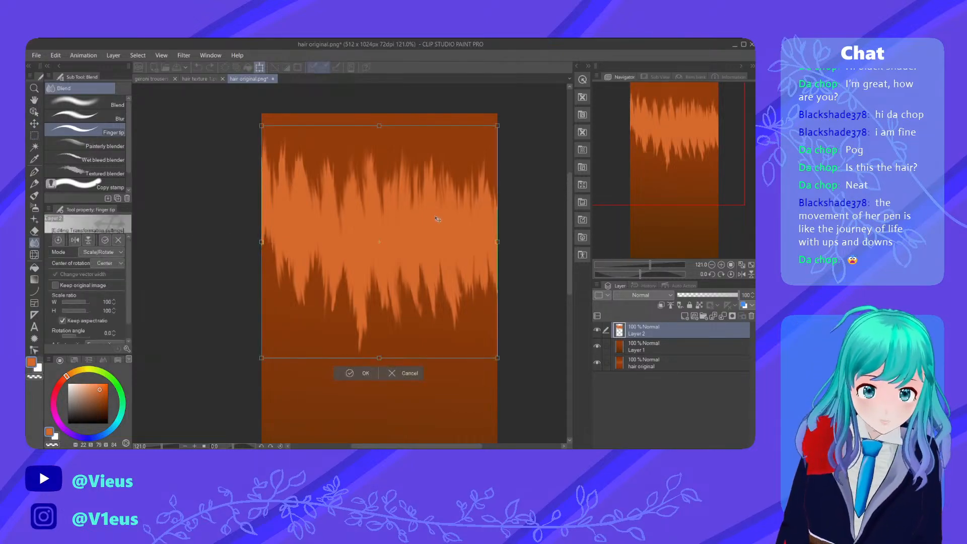
{"action": "left_click_drag", "start_coordinate": [499, 126], "coordinate": [601, 45]}
{"action": "left_click_drag", "start_coordinate": [413, 179], "coordinate": [346, 254]}
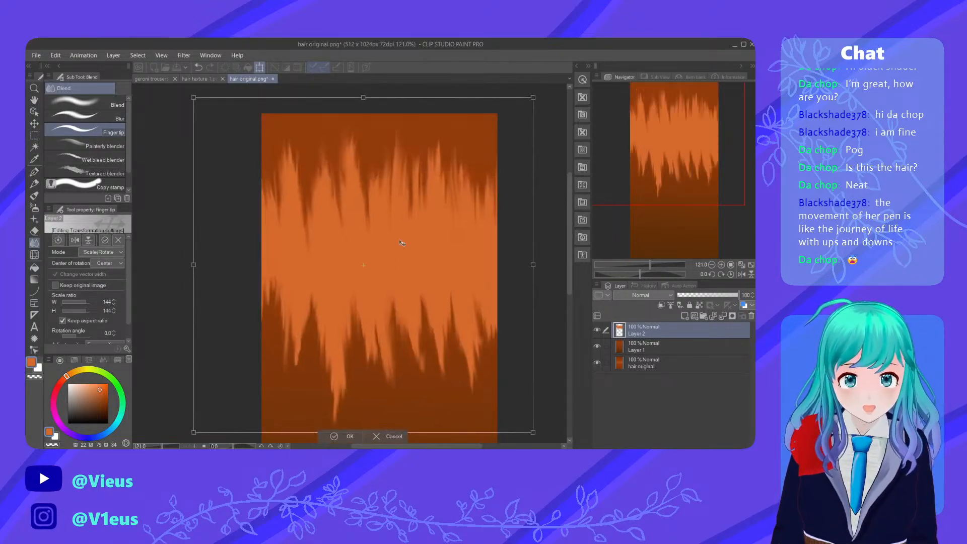
{"action": "left_click", "coordinate": [377, 436]}
Start a Free Transform on the highlight layer, stretching it past both canvas sides and flattening its height
{"action": "key", "text": "ctrl+shift+t"}
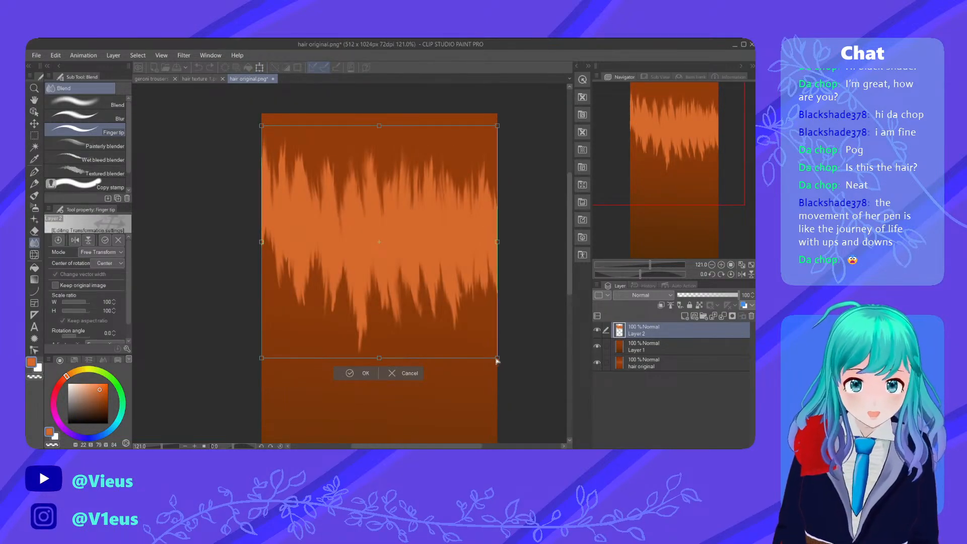
{"action": "left_click_drag", "start_coordinate": [497, 358], "coordinate": [550, 407]}
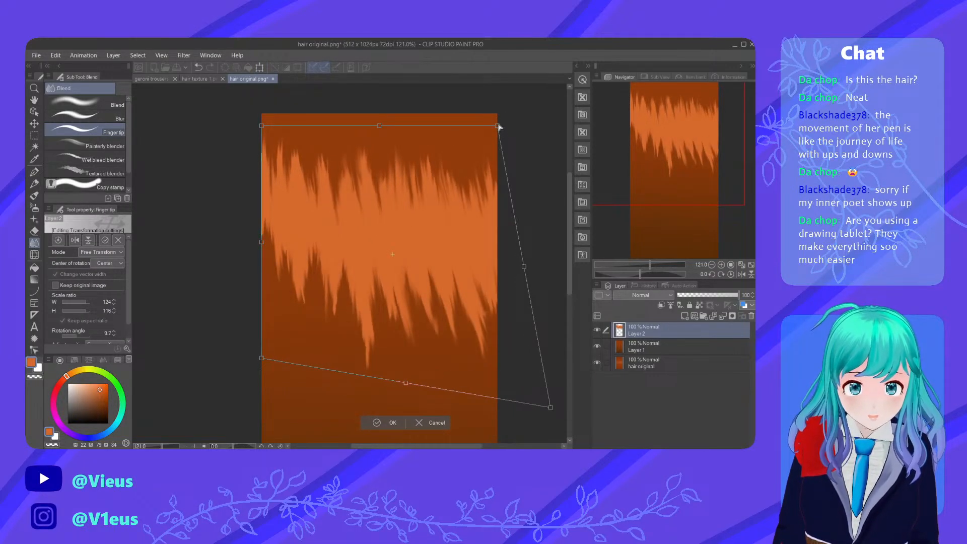
{"action": "left_click_drag", "start_coordinate": [498, 126], "coordinate": [567, 89]}
{"action": "left_click_drag", "start_coordinate": [261, 242], "coordinate": [137, 247]}
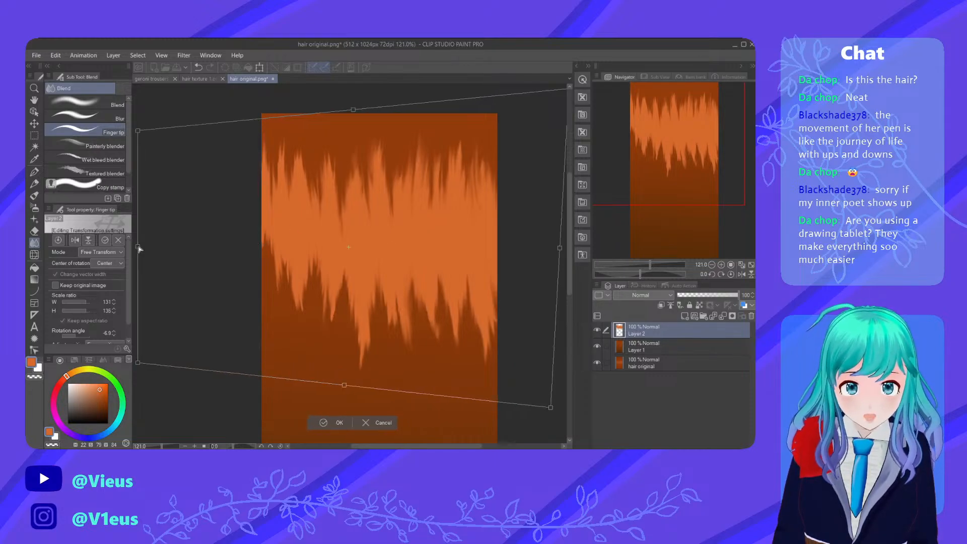
{"action": "left_click_drag", "start_coordinate": [450, 242], "coordinate": [419, 239]}
{"action": "left_click_drag", "start_coordinate": [321, 105], "coordinate": [326, 157]}
{"action": "left_click_drag", "start_coordinate": [311, 381], "coordinate": [315, 336]}
{"action": "left_click_drag", "start_coordinate": [366, 150], "coordinate": [367, 121]}
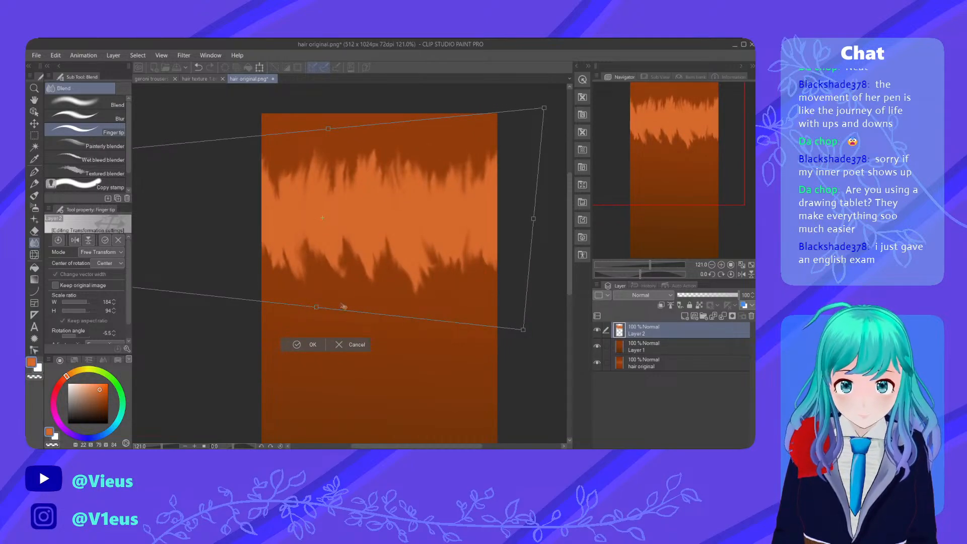
Even out the transform frame's corners and lower edge to about 168% width and 81% height, and apply the transformation
{"action": "scroll", "coordinate": [420, 316], "scroll_direction": "down", "scroll_amount": 1}
{"action": "scroll", "coordinate": [419, 316], "scroll_direction": "down", "scroll_amount": 1}
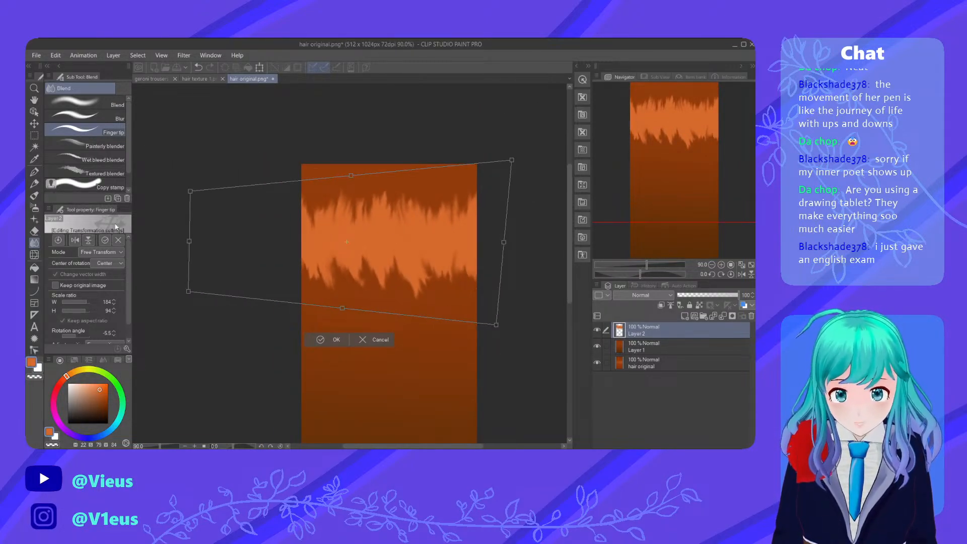
{"action": "left_click_drag", "start_coordinate": [189, 292], "coordinate": [210, 326]}
{"action": "left_click_drag", "start_coordinate": [190, 192], "coordinate": [209, 172]}
{"action": "left_click_drag", "start_coordinate": [355, 326], "coordinate": [356, 308]}
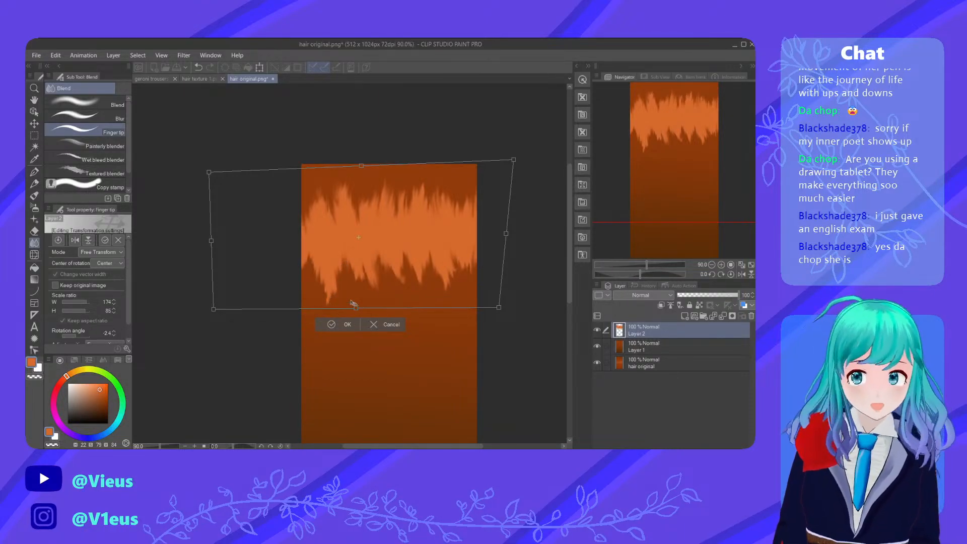
{"action": "mouse_move", "coordinate": [513, 160]}
{"action": "left_mouse_down"}
{"action": "mouse_move", "coordinate": [506, 175]}
{"action": "mouse_move", "coordinate": [500, 168]}
{"action": "left_mouse_up"}
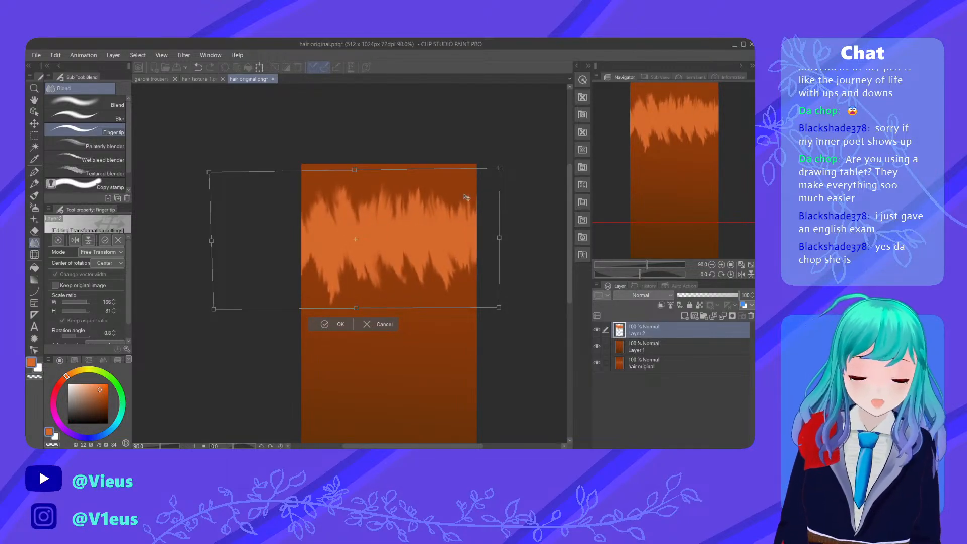
{"action": "scroll", "coordinate": [458, 186], "scroll_direction": "down", "scroll_amount": 3}
{"action": "scroll", "coordinate": [408, 254], "scroll_direction": "up", "scroll_amount": 4}
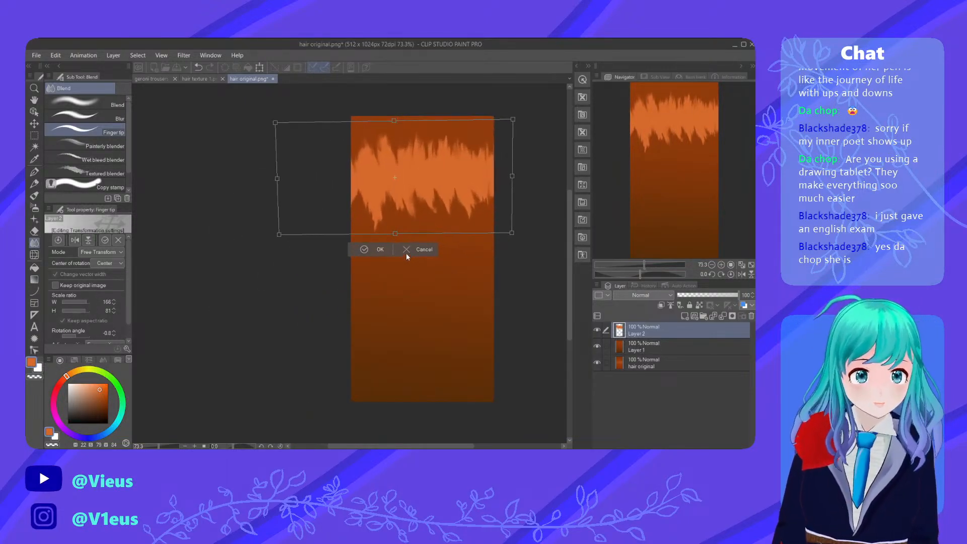
{"action": "left_click", "coordinate": [375, 242]}
Examine the reshaped highlight band and its strand tips at several zoom levels
{"action": "scroll", "coordinate": [380, 253], "scroll_direction": "down", "scroll_amount": 3}
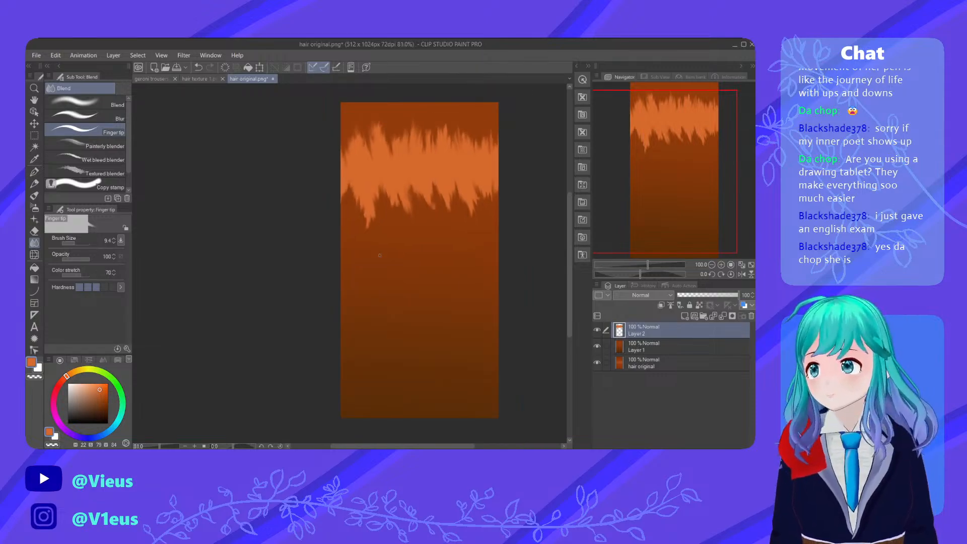
{"action": "scroll", "coordinate": [442, 186], "scroll_direction": "up", "scroll_amount": 4}
{"action": "scroll", "coordinate": [442, 186], "scroll_direction": "down", "scroll_amount": 2}
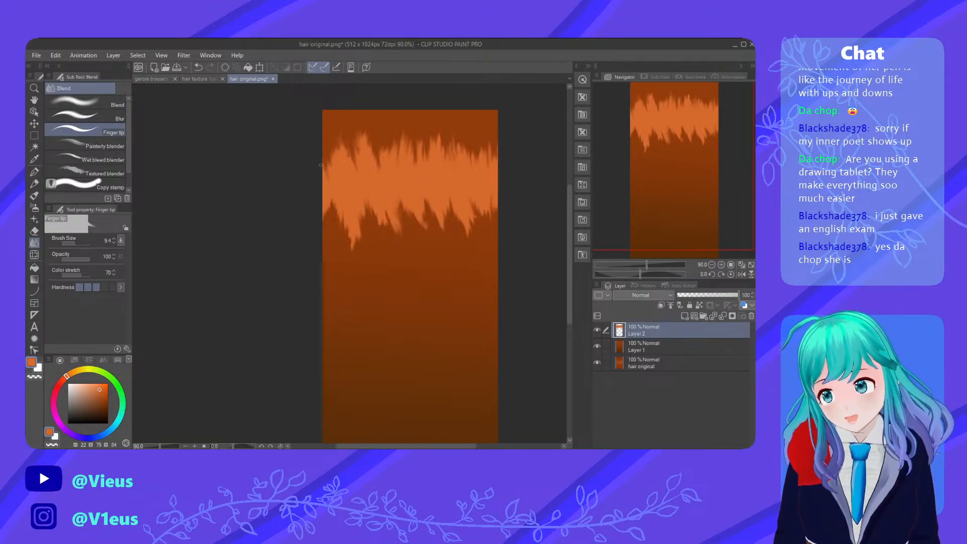
{"action": "scroll", "coordinate": [320, 165], "scroll_direction": "down", "scroll_amount": 1}
{"action": "scroll", "coordinate": [361, 169], "scroll_direction": "up", "scroll_amount": 3}
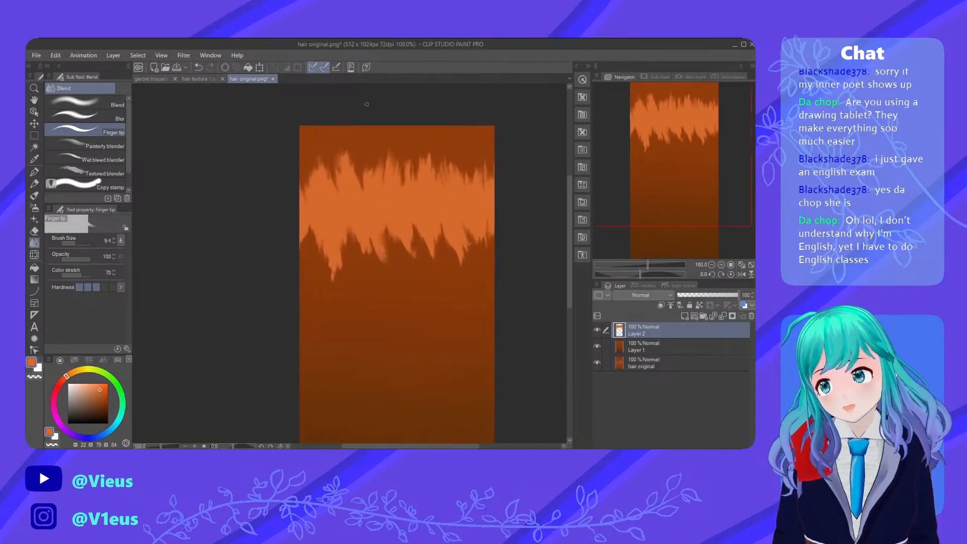
{"action": "scroll", "coordinate": [361, 169], "scroll_direction": "down", "scroll_amount": 2}
{"action": "scroll", "coordinate": [361, 168], "scroll_direction": "up", "scroll_amount": 1}
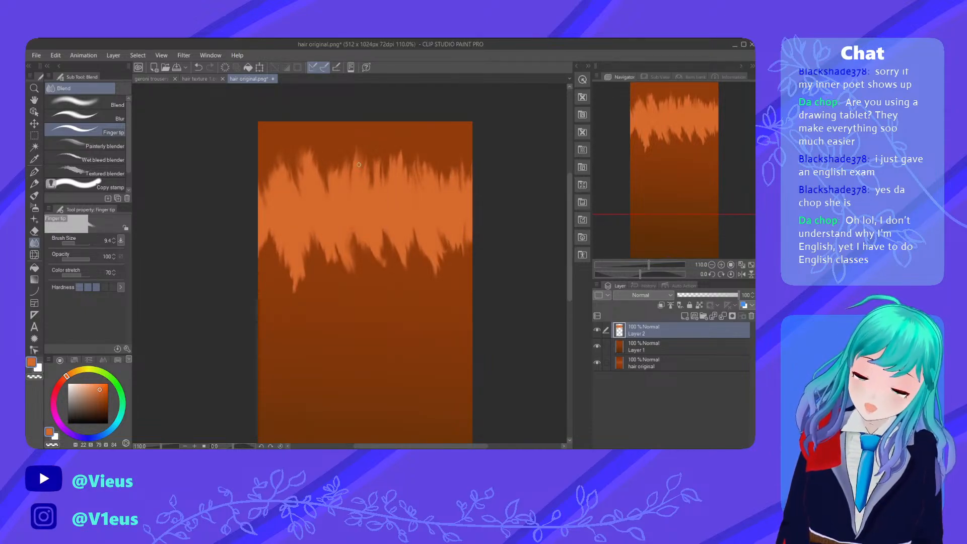
{"action": "scroll", "coordinate": [357, 153], "scroll_direction": "up", "scroll_amount": 2}
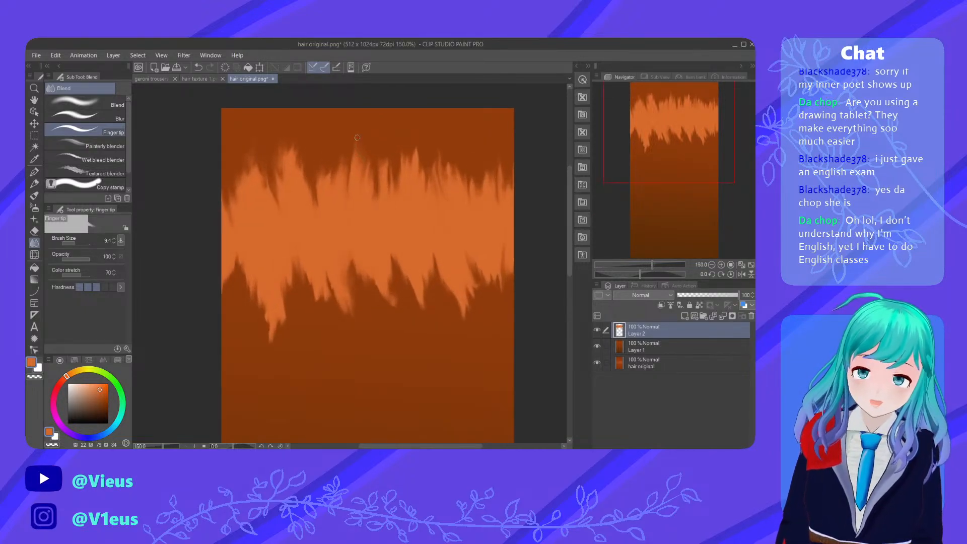
{"action": "scroll", "coordinate": [436, 161], "scroll_direction": "down", "scroll_amount": 2}
{"action": "scroll", "coordinate": [444, 158], "scroll_direction": "up", "scroll_amount": 2}
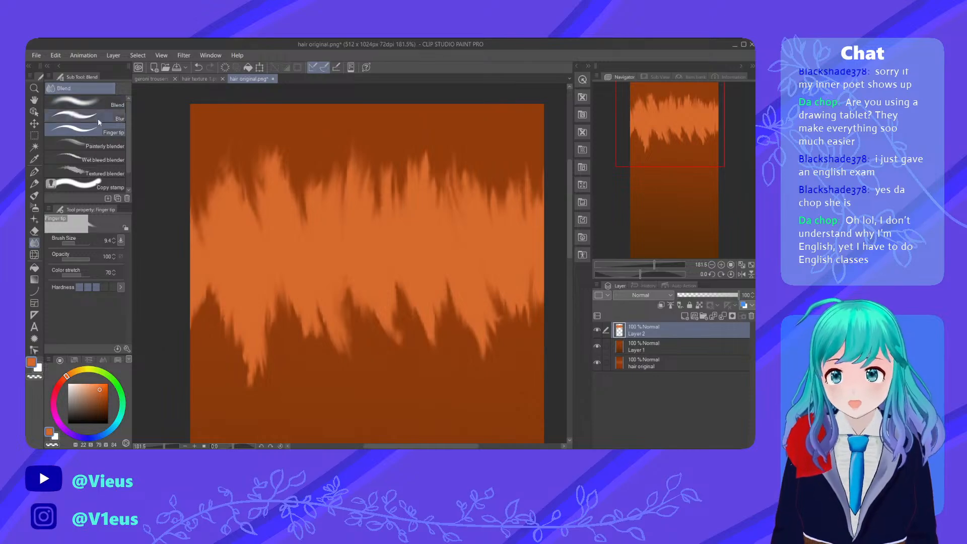
Switch to the Blend tool and set its brush size to 4.7
{"action": "left_click", "coordinate": [105, 100]}
{"action": "left_click", "coordinate": [69, 245]}
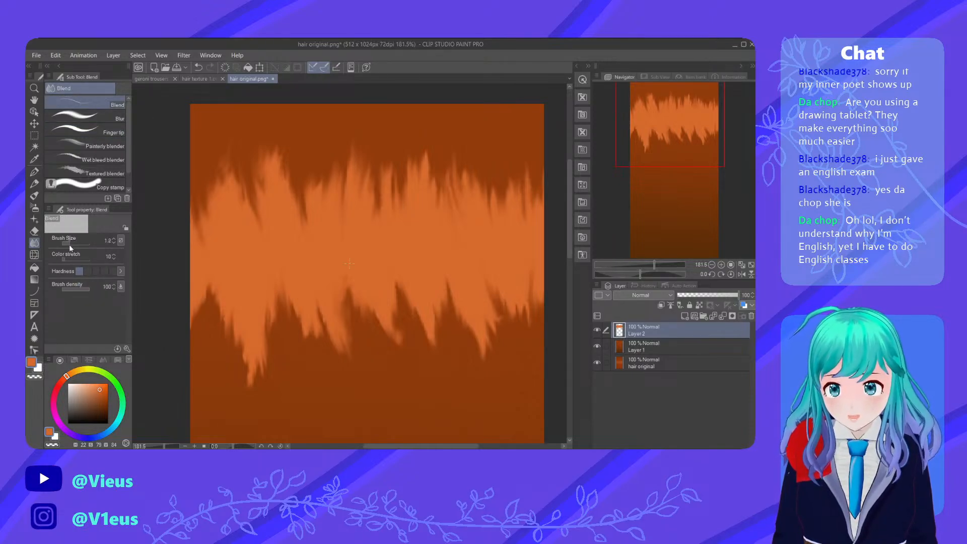
{"action": "left_click", "coordinate": [71, 243]}
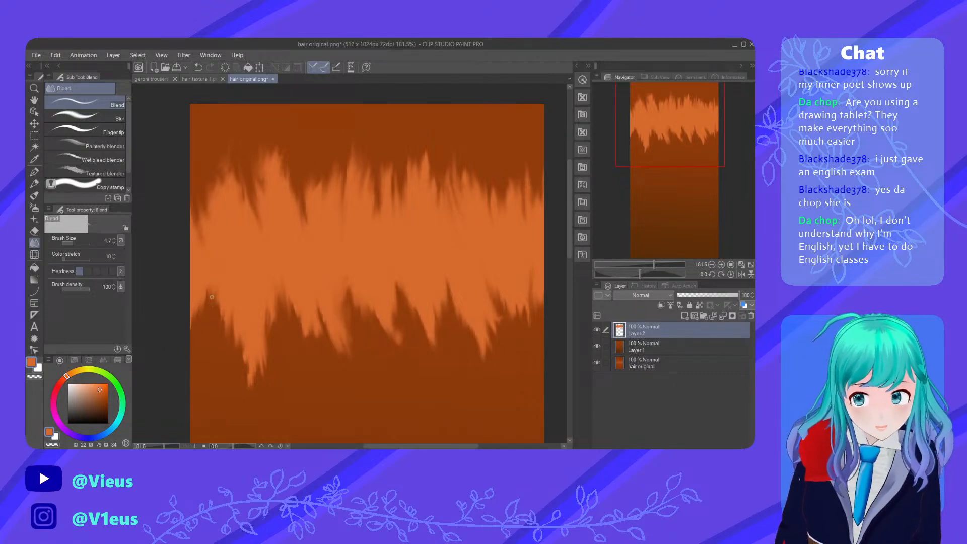
Try the Blend brush at sizes 16.2 and 2.4 on the highlight's longest lower strand
{"action": "left_click", "coordinate": [77, 243]}
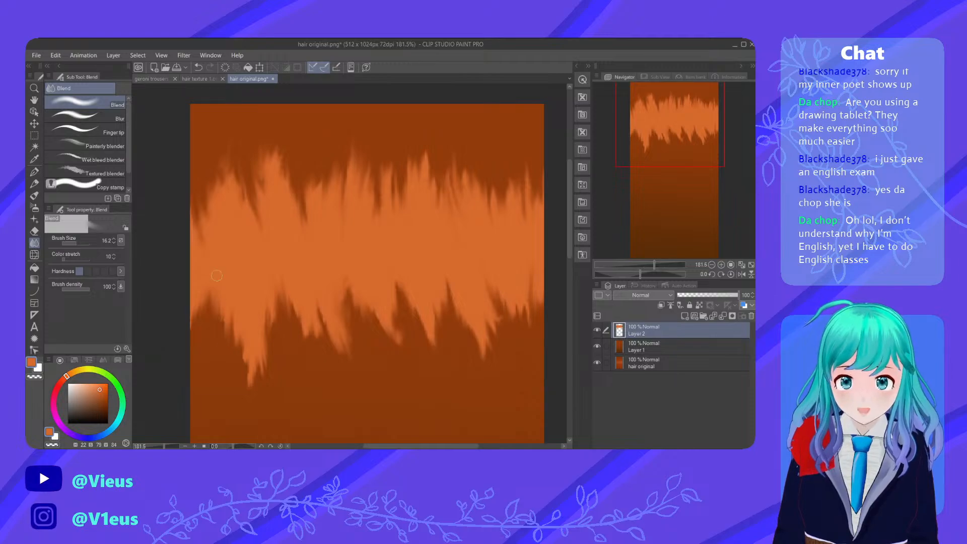
{"action": "key", "text": "ctrl+z"}
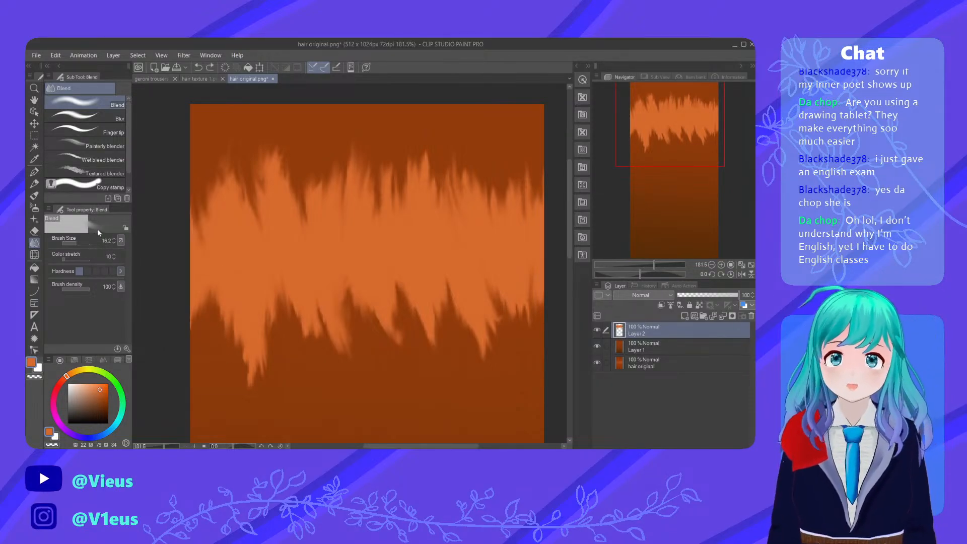
{"action": "left_click", "coordinate": [71, 244]}
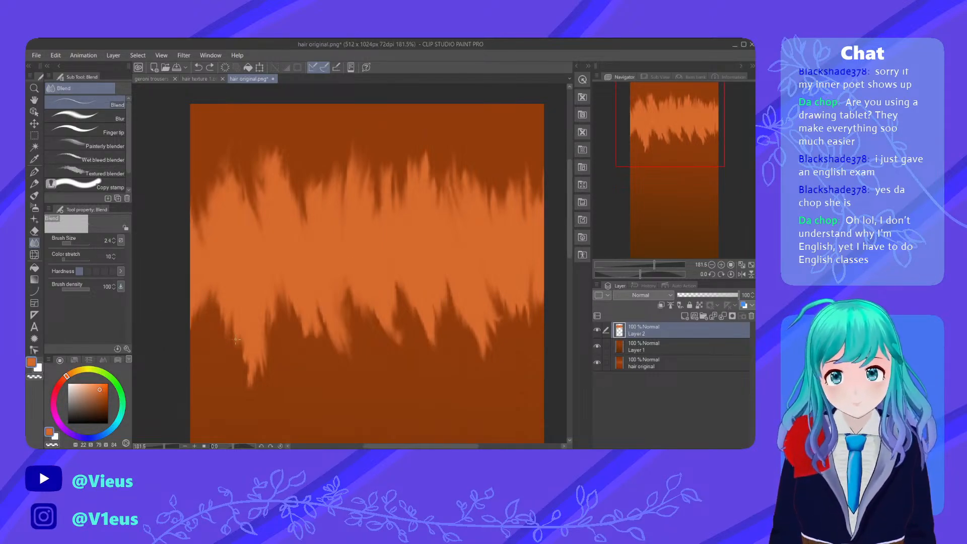
{"action": "left_click", "coordinate": [247, 382]}
Set the Blend brush size to 7.1 and smooth the strand tips along the highlight band's lower and upper edges
{"action": "left_click", "coordinate": [75, 240]}
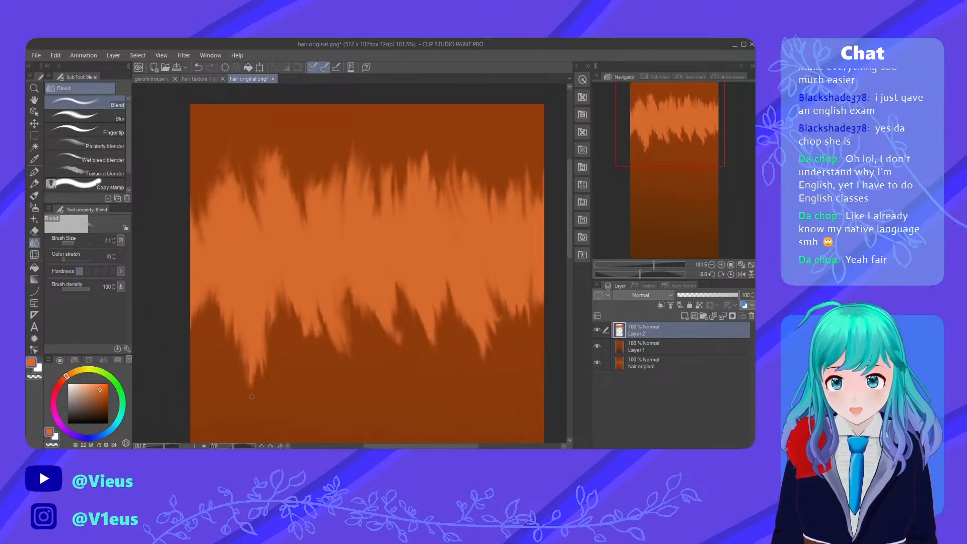
{"action": "left_click_drag", "start_coordinate": [249, 388], "coordinate": [251, 372]}
{"action": "left_click_drag", "start_coordinate": [265, 336], "coordinate": [259, 366]}
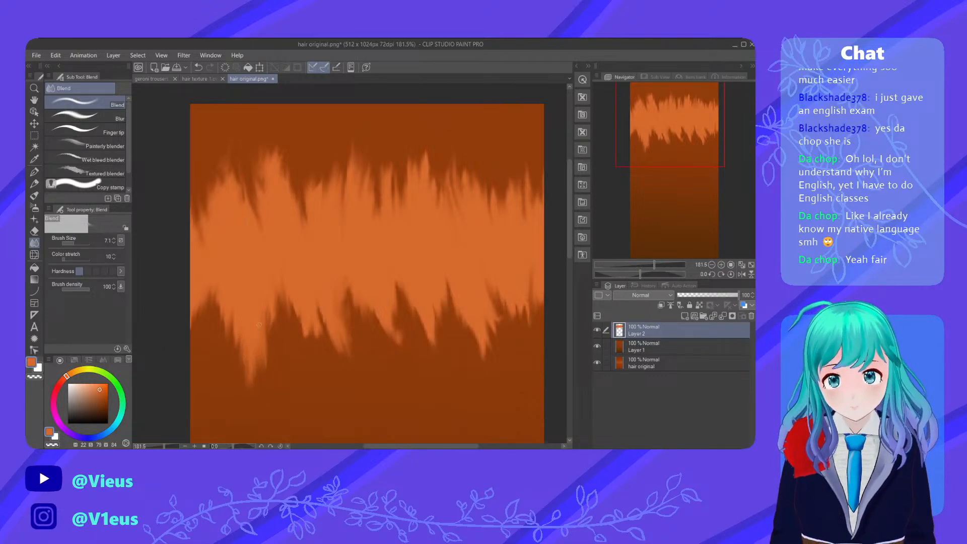
{"action": "left_click_drag", "start_coordinate": [271, 322], "coordinate": [275, 305]}
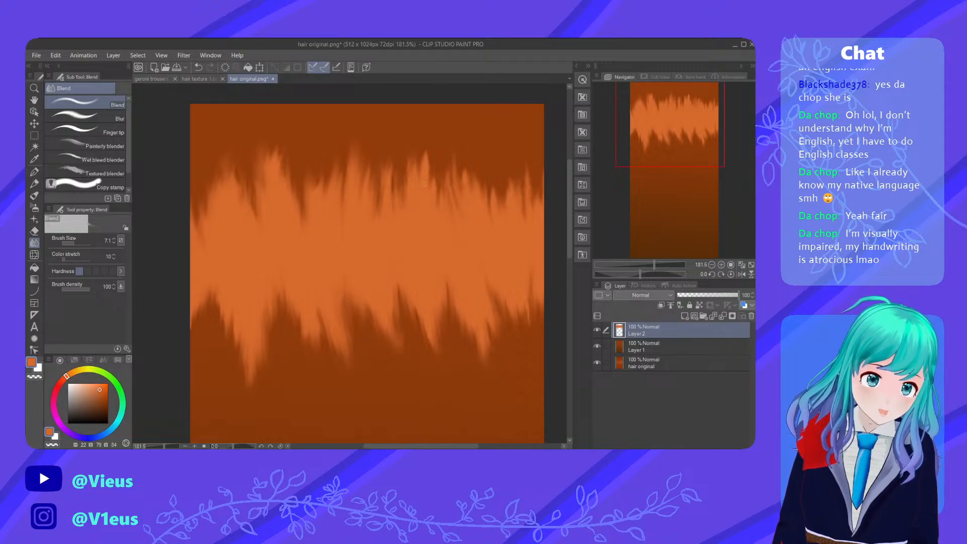
{"action": "left_click_drag", "start_coordinate": [424, 184], "coordinate": [422, 145]}
{"action": "left_click_drag", "start_coordinate": [487, 203], "coordinate": [496, 185]}
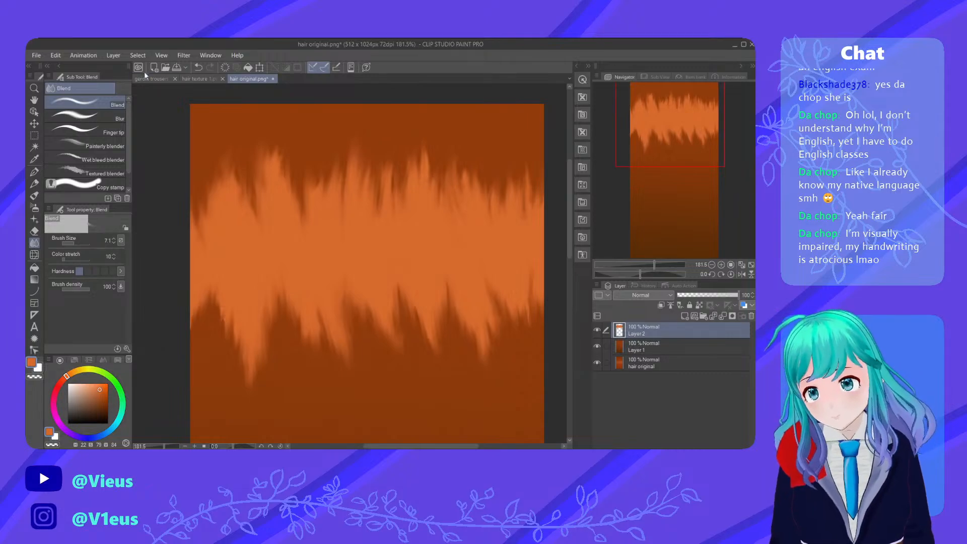
{"action": "scroll", "coordinate": [207, 133], "scroll_direction": "down", "scroll_amount": 6}
{"action": "scroll", "coordinate": [206, 133], "scroll_direction": "up", "scroll_amount": 1}
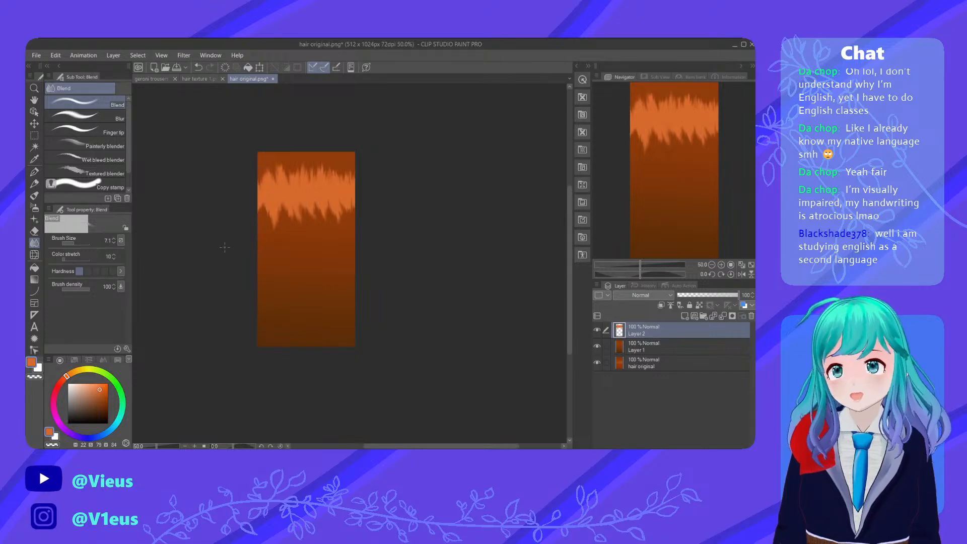
{"action": "scroll", "coordinate": [224, 247], "scroll_direction": "up", "scroll_amount": 5}
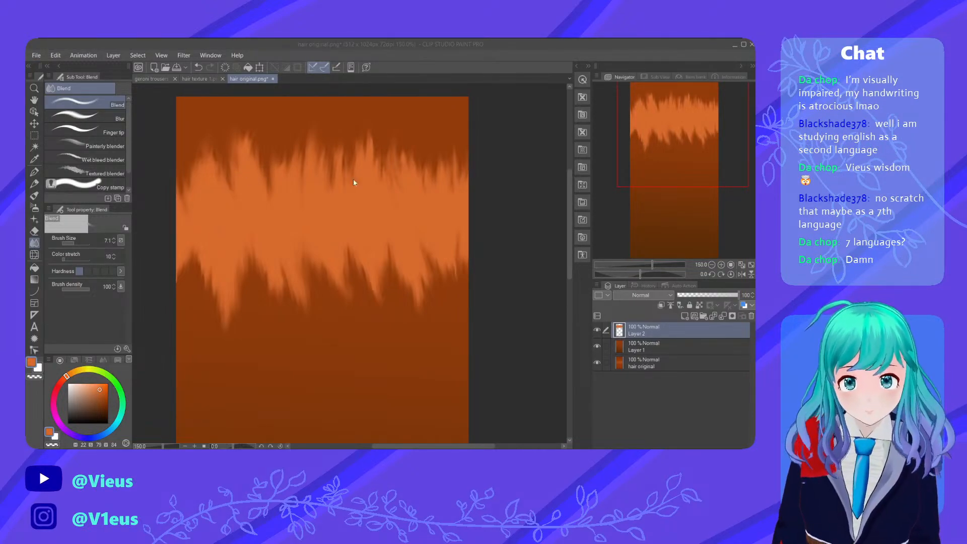
Switch to VRoid's Material Texture Editor and delete two of the three base texture layers
{"action": "left_click", "coordinate": [519, 162]}
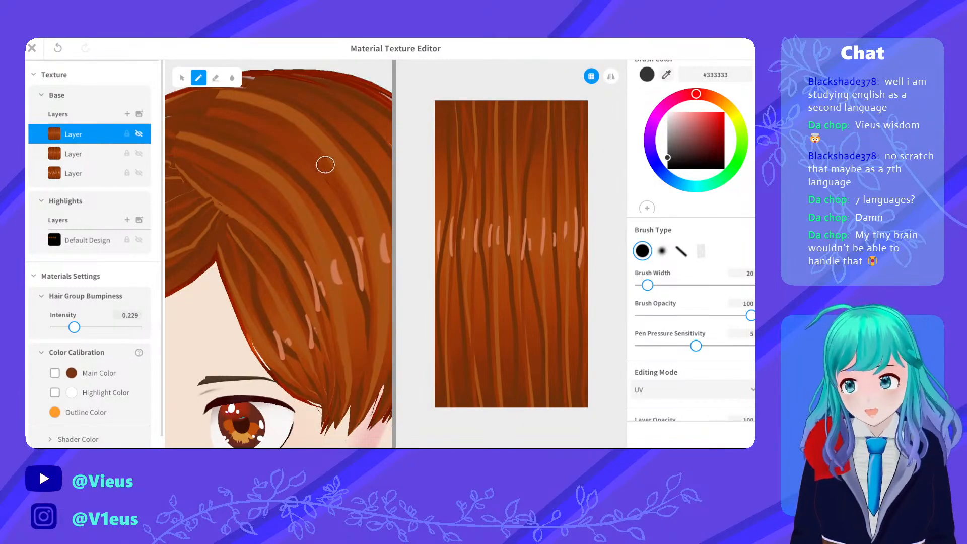
{"action": "scroll", "coordinate": [276, 209], "scroll_direction": "down", "scroll_amount": 3}
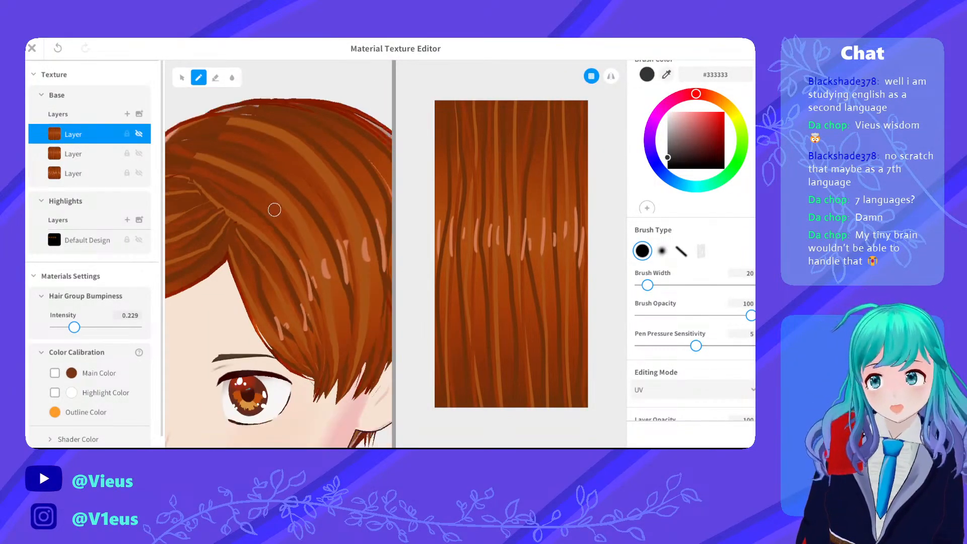
{"action": "scroll", "coordinate": [276, 208], "scroll_direction": "up", "scroll_amount": 3}
{"action": "scroll", "coordinate": [278, 266], "scroll_direction": "down", "scroll_amount": 2}
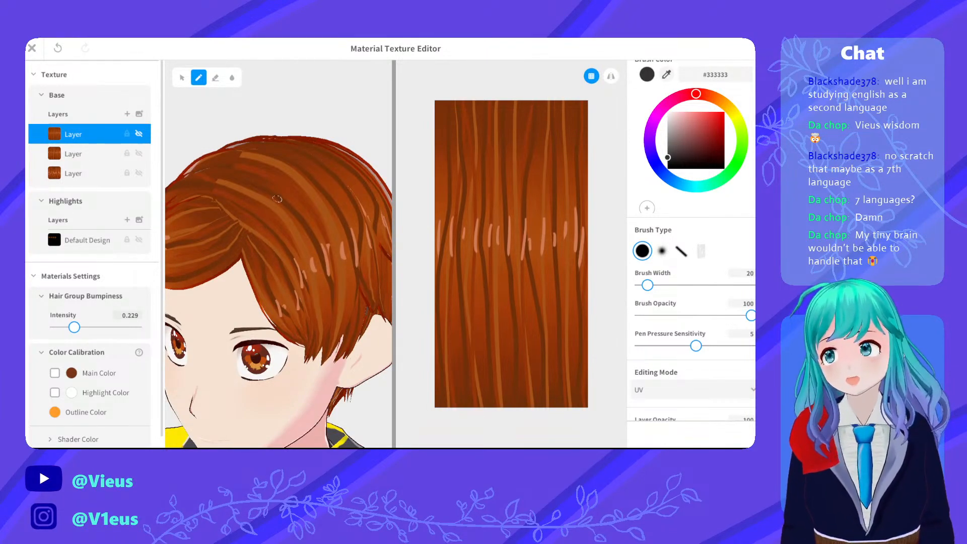
{"action": "scroll", "coordinate": [277, 182], "scroll_direction": "down", "scroll_amount": 2}
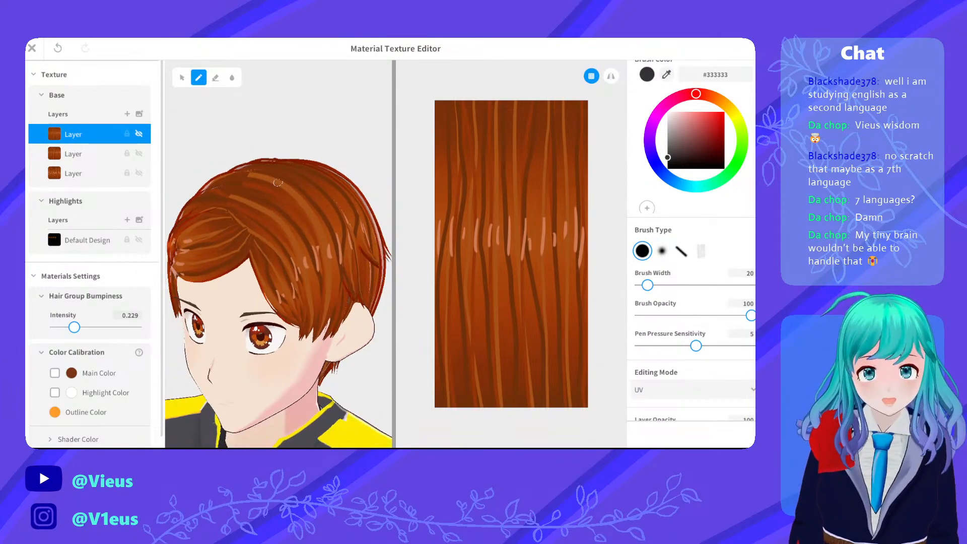
{"action": "right_click", "coordinate": [107, 142]}
{"action": "left_click", "coordinate": [131, 126]}
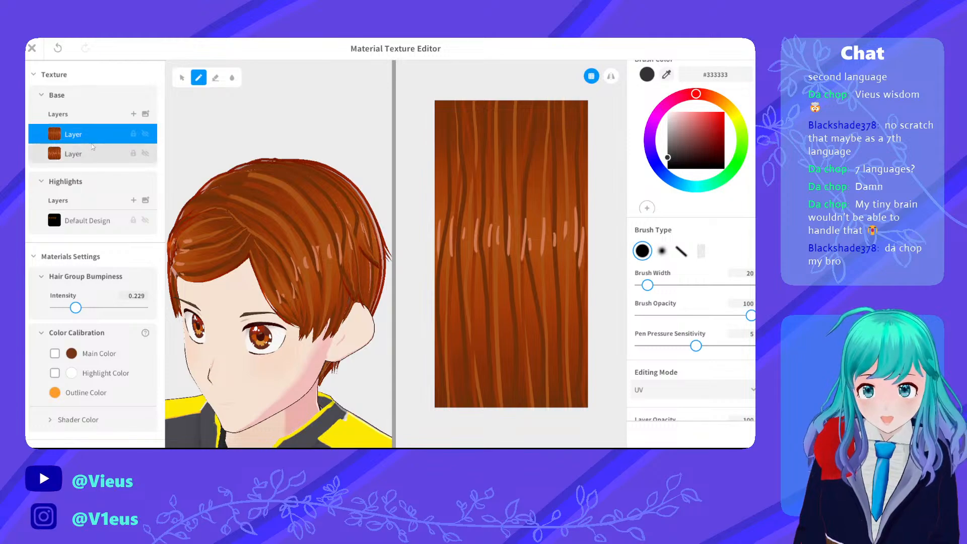
{"action": "right_click", "coordinate": [109, 151]}
{"action": "left_click", "coordinate": [121, 125]}
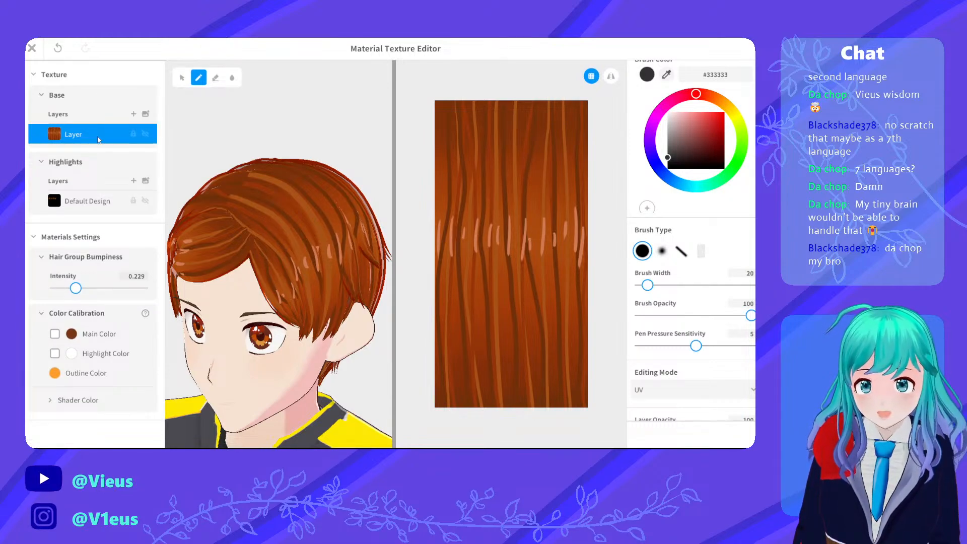
{"action": "left_click", "coordinate": [134, 114]}
{"action": "right_click", "coordinate": [138, 126]}
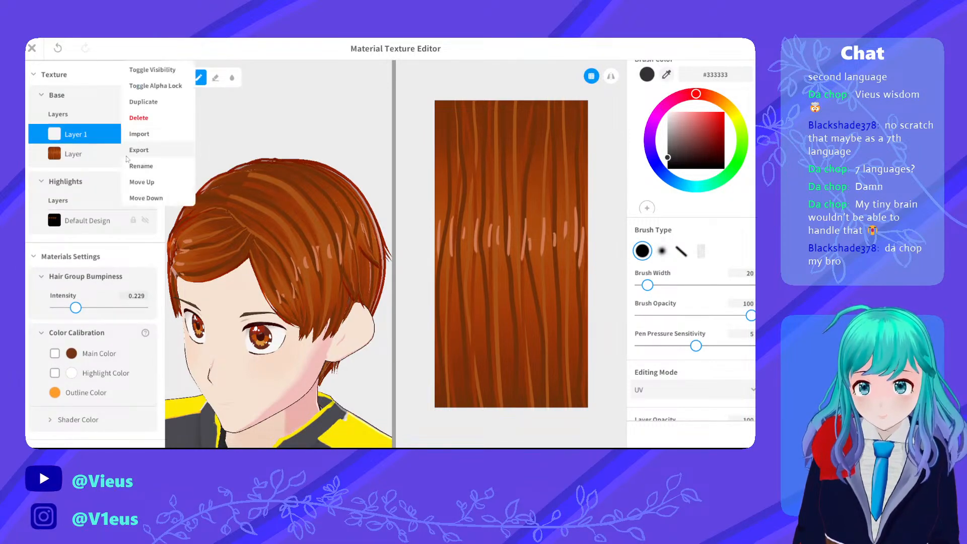
{"action": "left_click", "coordinate": [139, 121]}
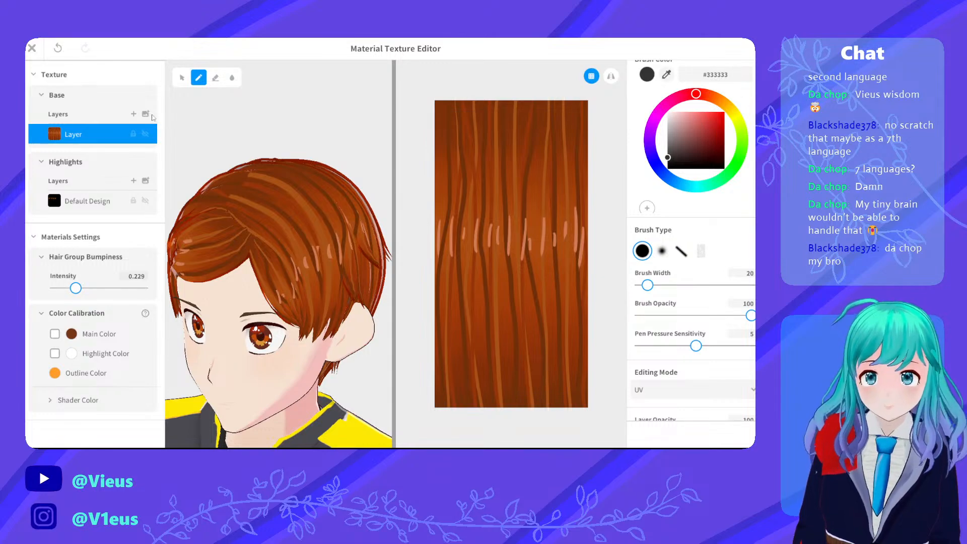
Import the painted hair texture as a new base layer and inspect it on the model from the front, back and side
{"action": "double_click", "coordinate": [143, 166]}
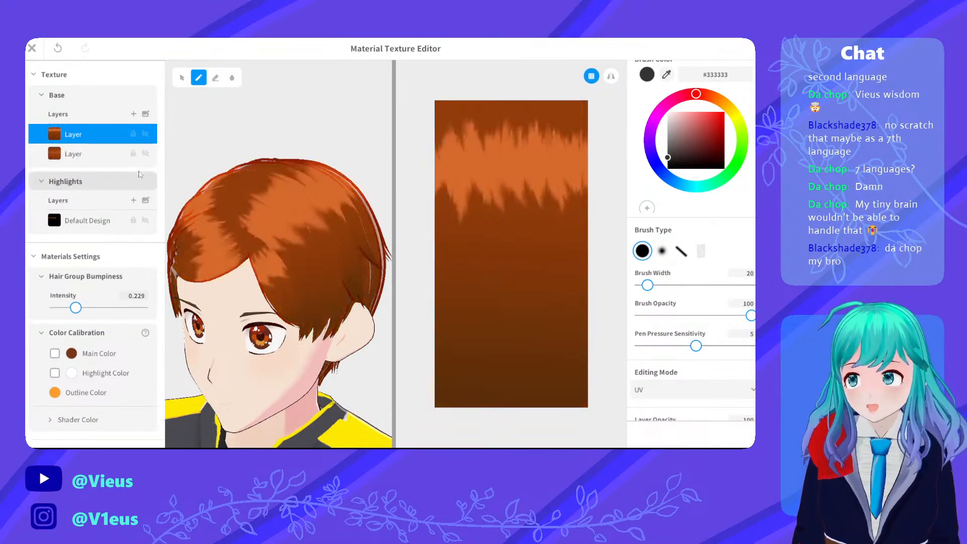
{"action": "scroll", "coordinate": [339, 196], "scroll_direction": "down", "scroll_amount": 3}
{"action": "right_click_drag", "start_coordinate": [340, 196], "coordinate": [290, 202]}
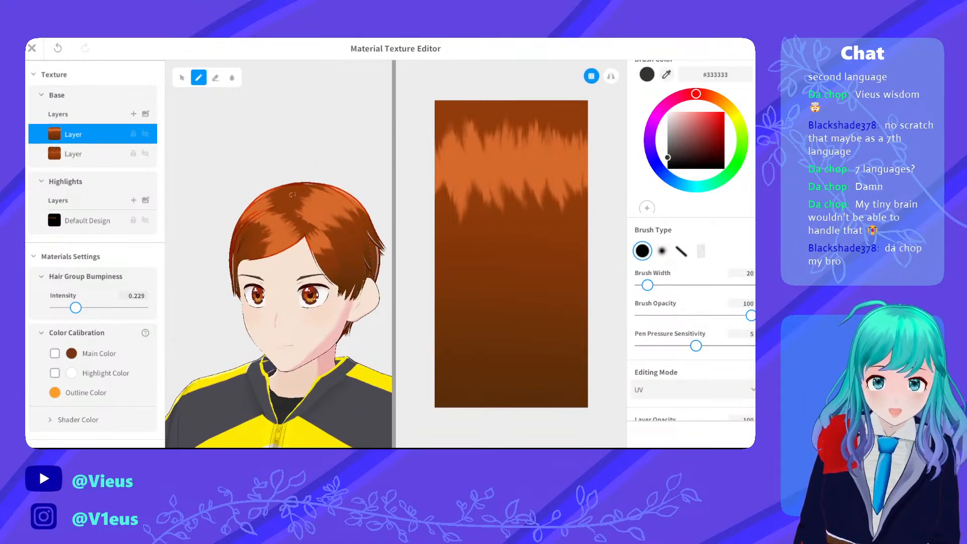
{"action": "middle_click_drag", "start_coordinate": [290, 203], "coordinate": [298, 253]}
{"action": "right_click_drag", "start_coordinate": [298, 253], "coordinate": [260, 258]}
{"action": "scroll", "coordinate": [261, 257], "scroll_direction": "up", "scroll_amount": 5}
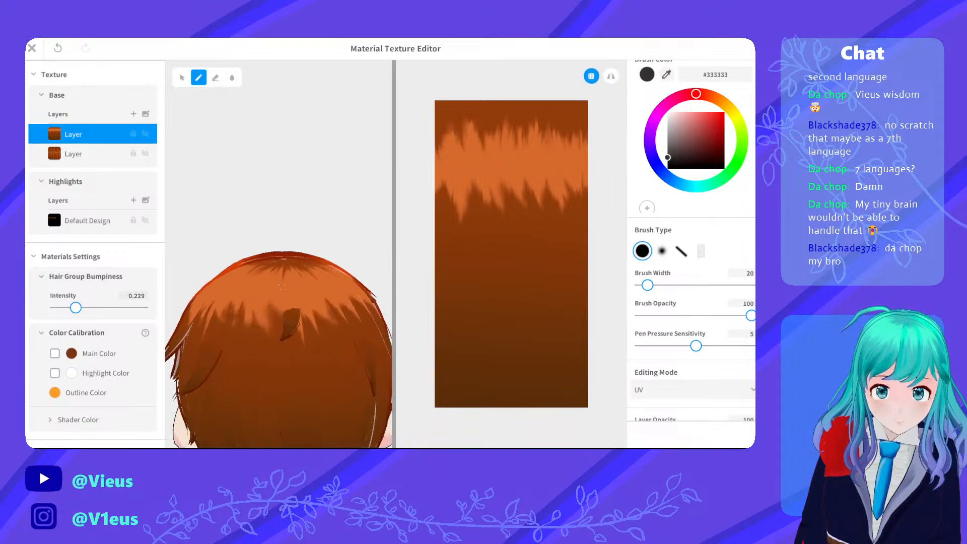
{"action": "scroll", "coordinate": [283, 288], "scroll_direction": "down", "scroll_amount": 1}
{"action": "middle_click_drag", "start_coordinate": [299, 350], "coordinate": [286, 300]}
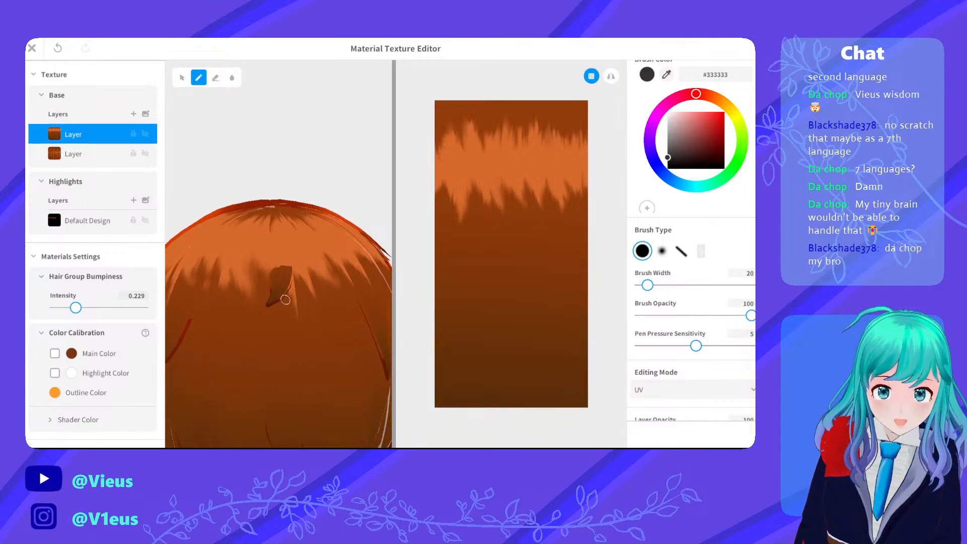
{"action": "right_click_drag", "start_coordinate": [286, 300], "coordinate": [239, 340]}
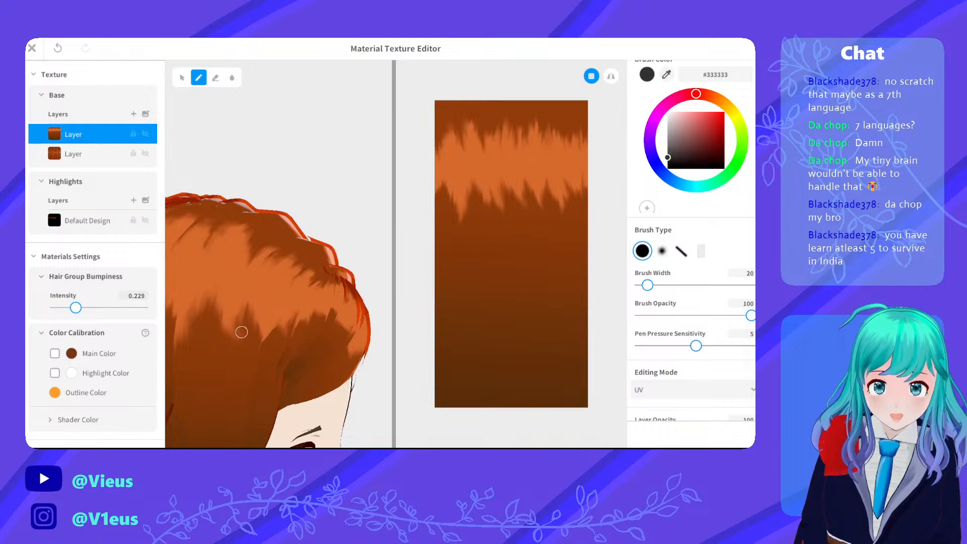
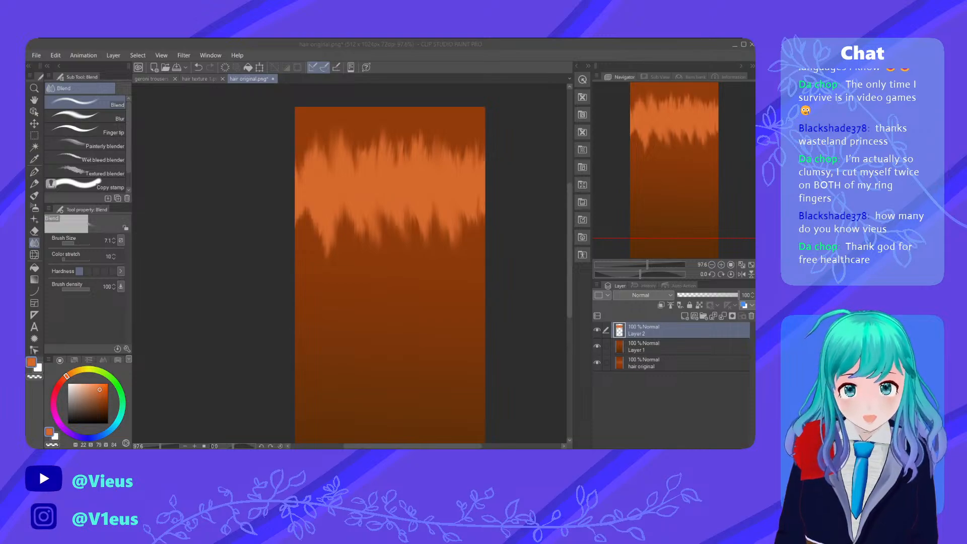
Return to VRoid's Material Texture Editor and examine the highlight band on the side of the head at several zoom levels
{"action": "left_click", "coordinate": [37, 55]}
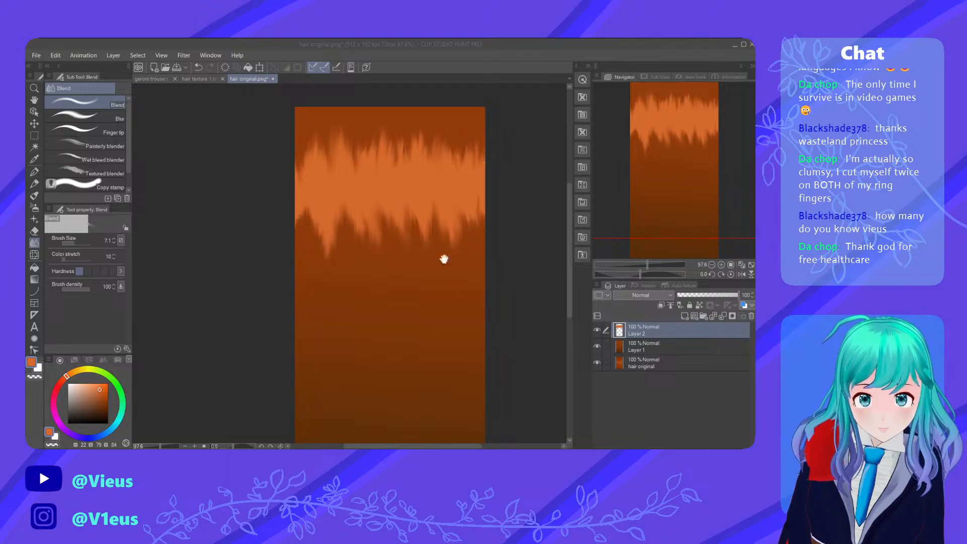
{"action": "left_click", "coordinate": [521, 314]}
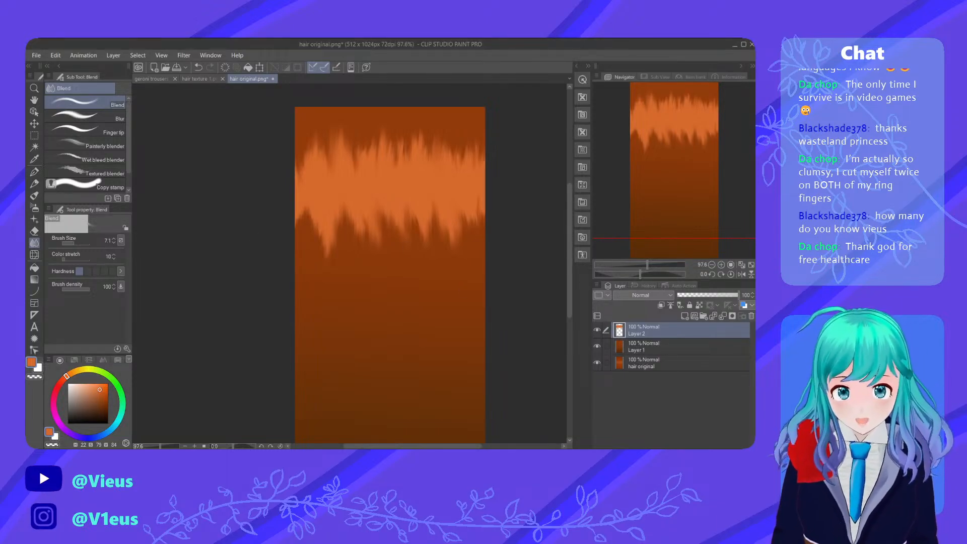
{"action": "left_click", "coordinate": [499, 438]}
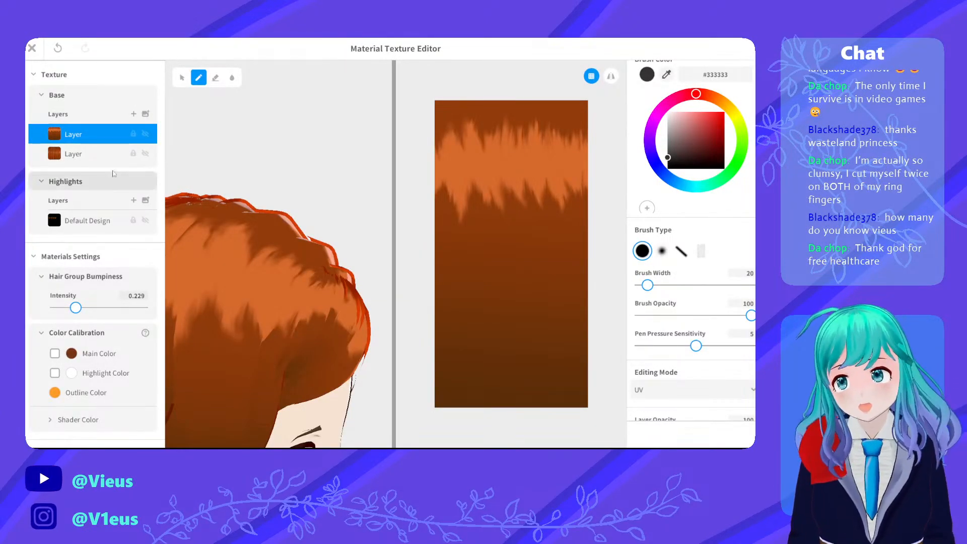
{"action": "scroll", "coordinate": [272, 168], "scroll_direction": "down", "scroll_amount": 5}
{"action": "scroll", "coordinate": [280, 168], "scroll_direction": "up", "scroll_amount": 5}
{"action": "scroll", "coordinate": [205, 190], "scroll_direction": "down", "scroll_amount": 5}
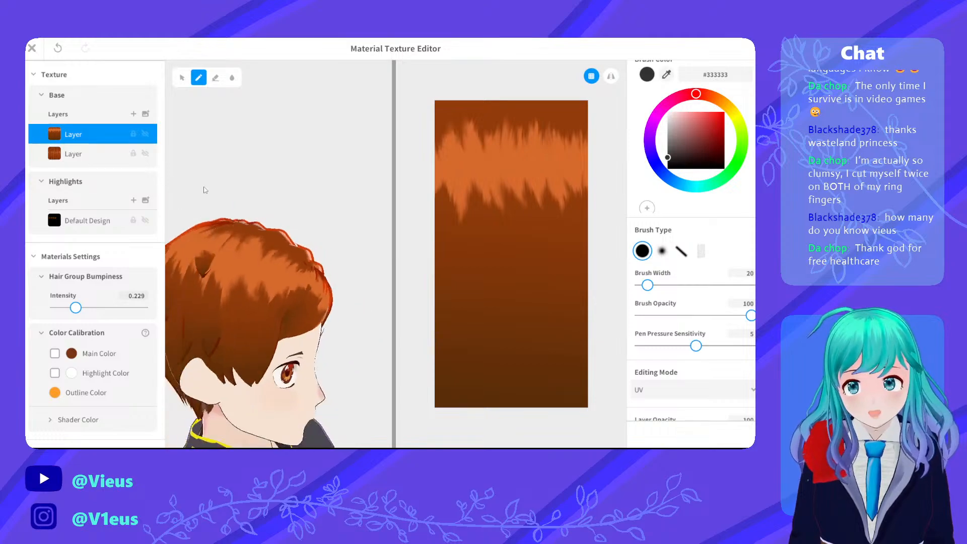
{"action": "middle_click_drag", "start_coordinate": [210, 207], "coordinate": [240, 208]}
{"action": "scroll", "coordinate": [212, 291], "scroll_direction": "up", "scroll_amount": 3}
{"action": "scroll", "coordinate": [211, 291], "scroll_direction": "up", "scroll_amount": 8}
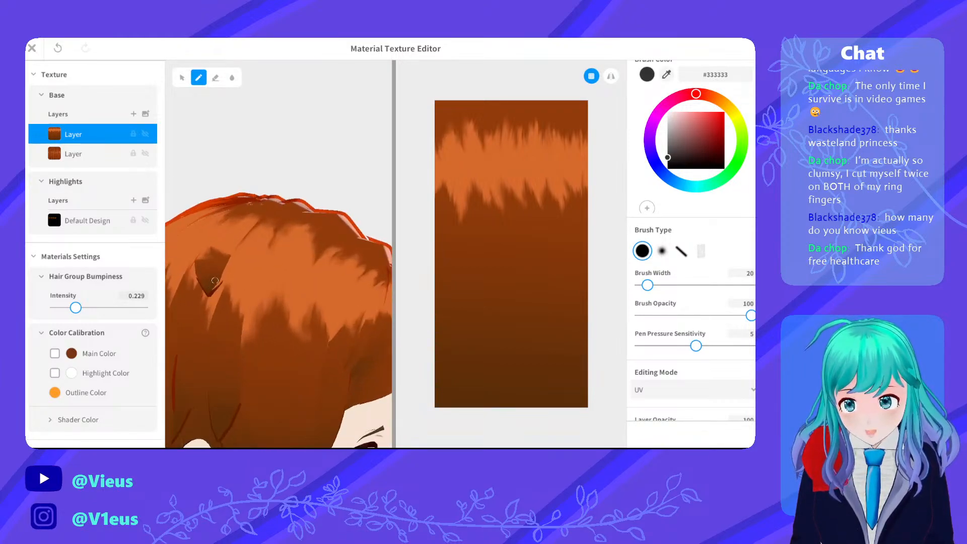
{"action": "right_click_drag", "start_coordinate": [236, 274], "coordinate": [121, 265]}
{"action": "scroll", "coordinate": [239, 261], "scroll_direction": "down", "scroll_amount": 3}
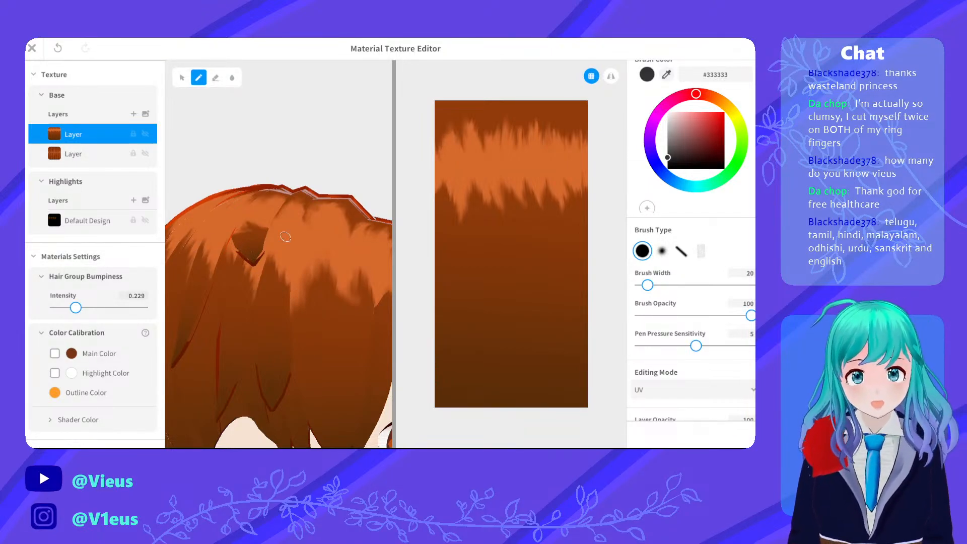
{"action": "scroll", "coordinate": [285, 236], "scroll_direction": "down", "scroll_amount": 3}
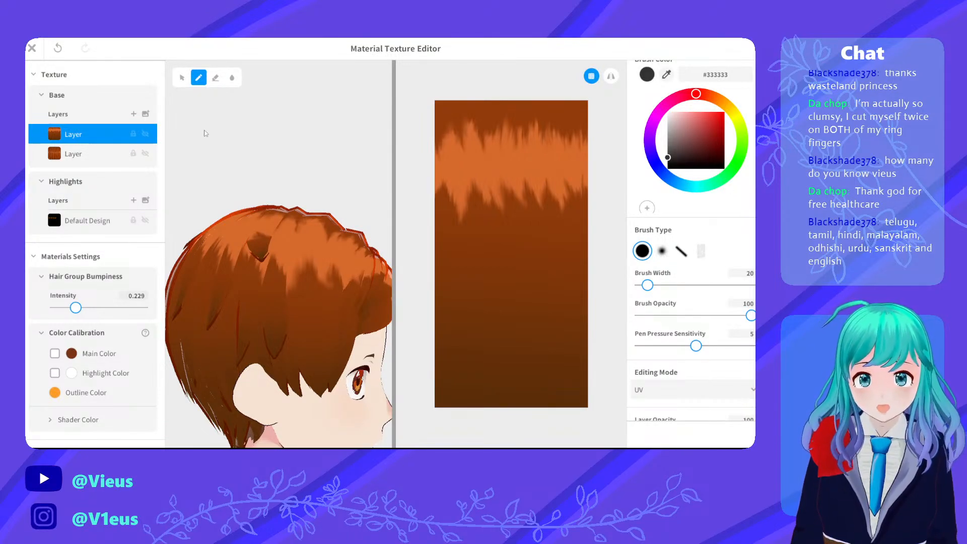
Import the painted hair texture again as another base layer and check its highlights around the head
{"action": "double_click", "coordinate": [309, 251]}
{"action": "right_click_drag", "start_coordinate": [352, 241], "coordinate": [240, 246]}
{"action": "scroll", "coordinate": [240, 246], "scroll_direction": "up", "scroll_amount": 8}
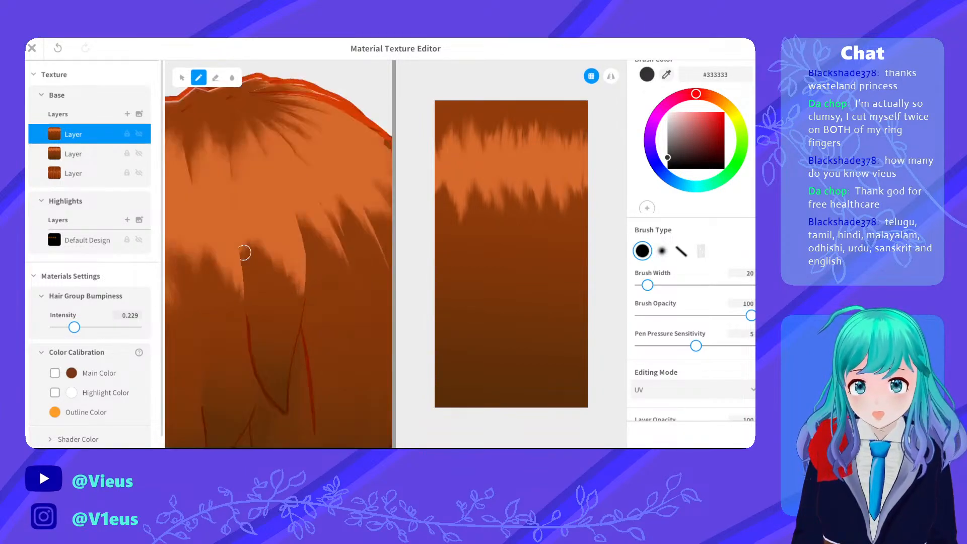
{"action": "right_click_drag", "start_coordinate": [307, 237], "coordinate": [177, 246]}
{"action": "scroll", "coordinate": [178, 247], "scroll_direction": "down", "scroll_amount": 6}
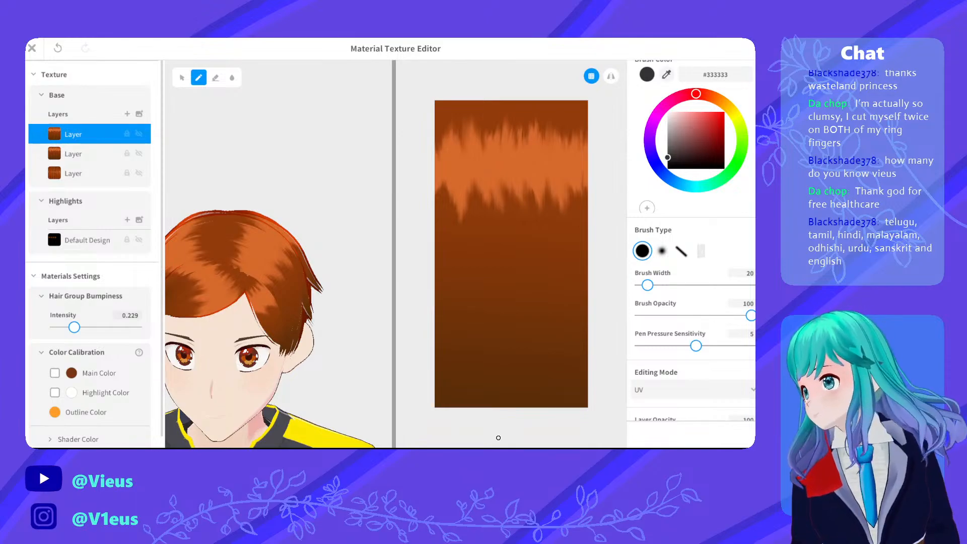
Switch to Clip Studio Paint and view the whole hair texture 1.png canvas
{"action": "key", "text": "alt+Tab"}
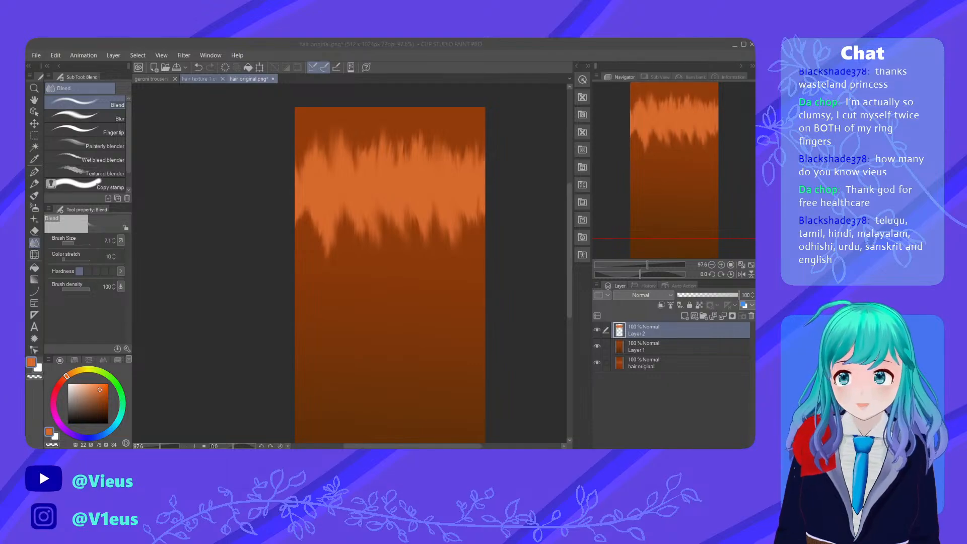
{"action": "left_click", "coordinate": [199, 79]}
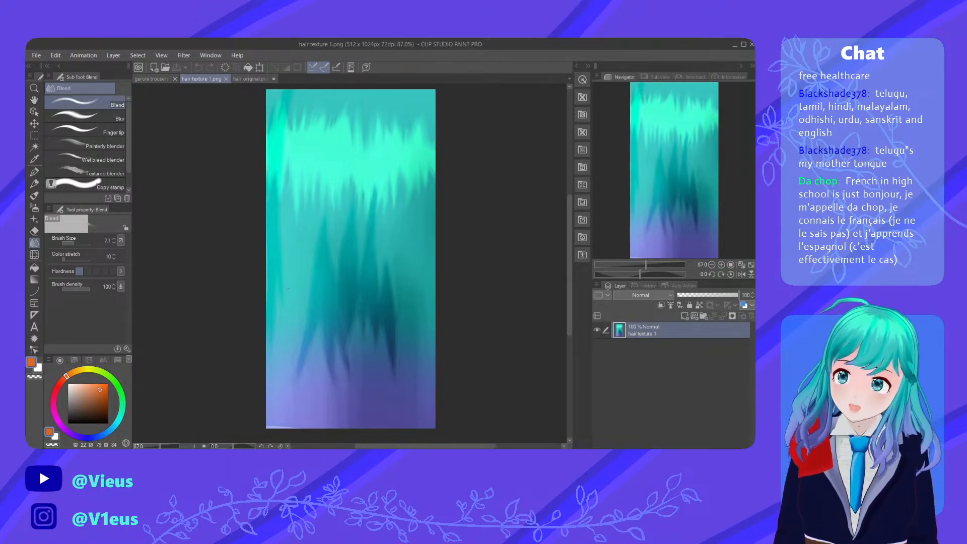
{"action": "scroll", "coordinate": [287, 289], "scroll_direction": "down", "scroll_amount": 2}
{"action": "scroll", "coordinate": [287, 289], "scroll_direction": "up", "scroll_amount": 1}
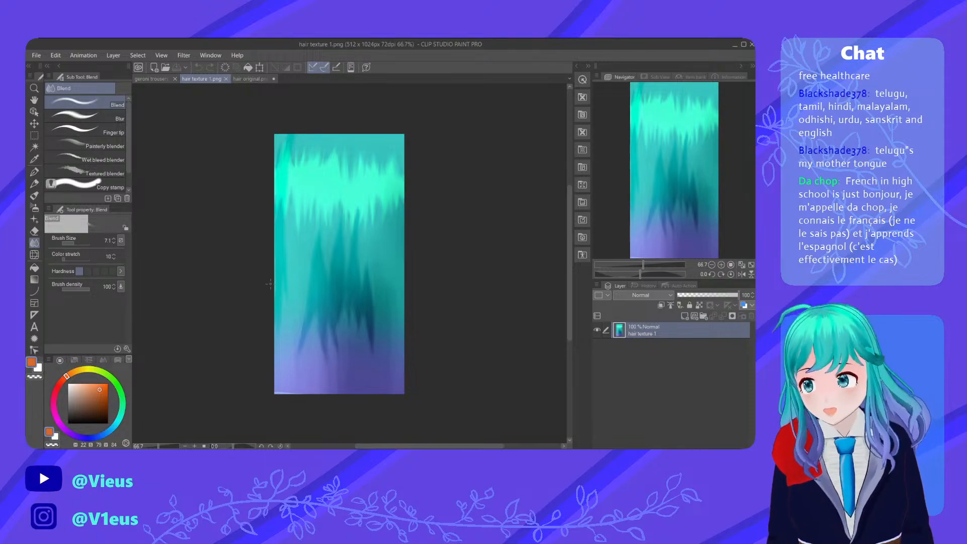
Switch to the hair original.png canvas and add a new raster layer directly above Layer 1
{"action": "scroll", "coordinate": [259, 290], "scroll_direction": "up", "scroll_amount": 3}
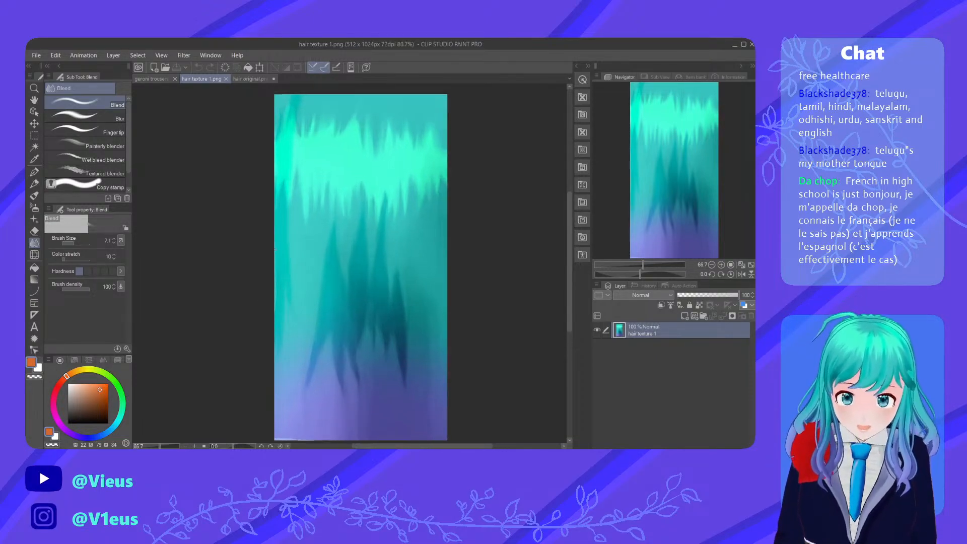
{"action": "scroll", "coordinate": [369, 263], "scroll_direction": "down", "scroll_amount": 1}
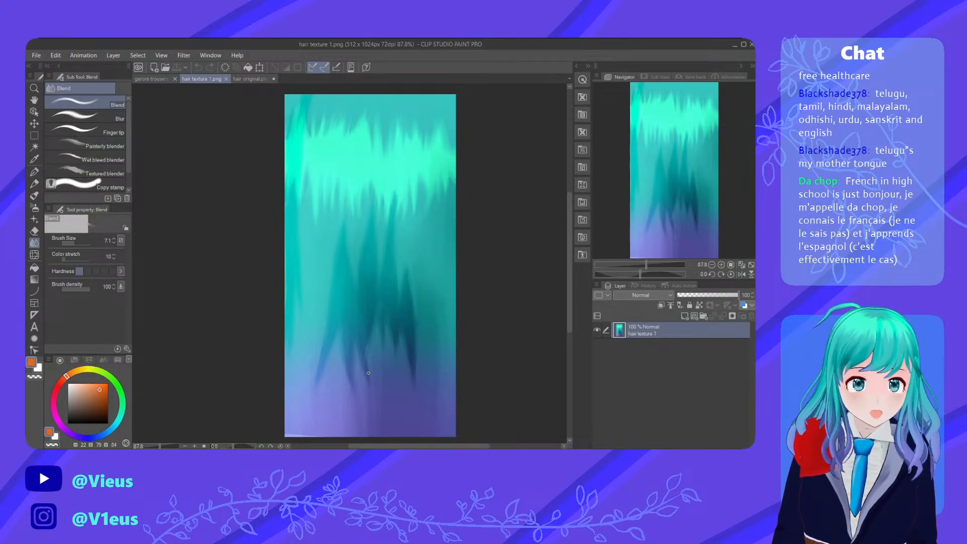
{"action": "left_click", "coordinate": [235, 78]}
{"action": "left_click", "coordinate": [641, 351]}
{"action": "left_click", "coordinate": [684, 317]}
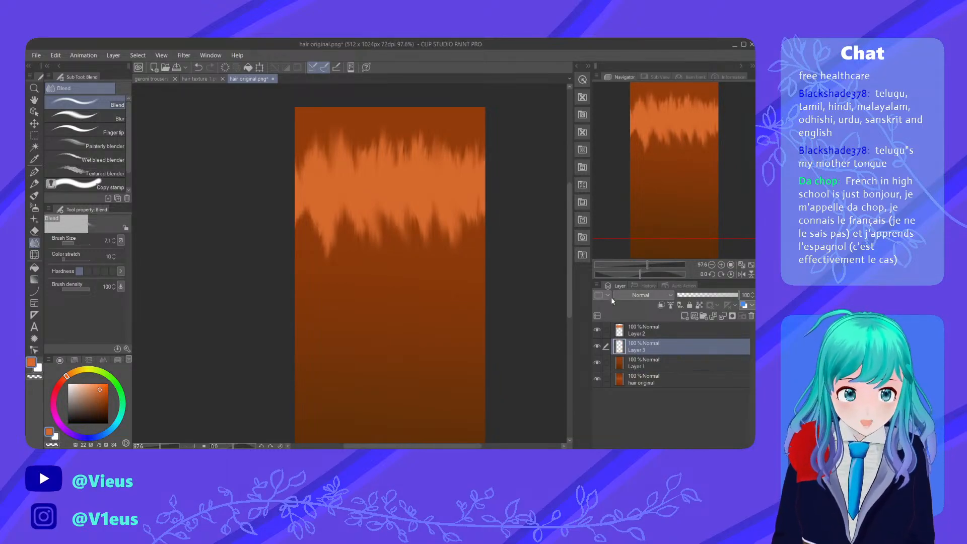
Hide Layers 1, 2 and 3 and sample an orange-brown from the hair original layer
{"action": "left_click", "coordinate": [596, 329]}
{"action": "left_click", "coordinate": [597, 346]}
{"action": "left_click", "coordinate": [596, 362]}
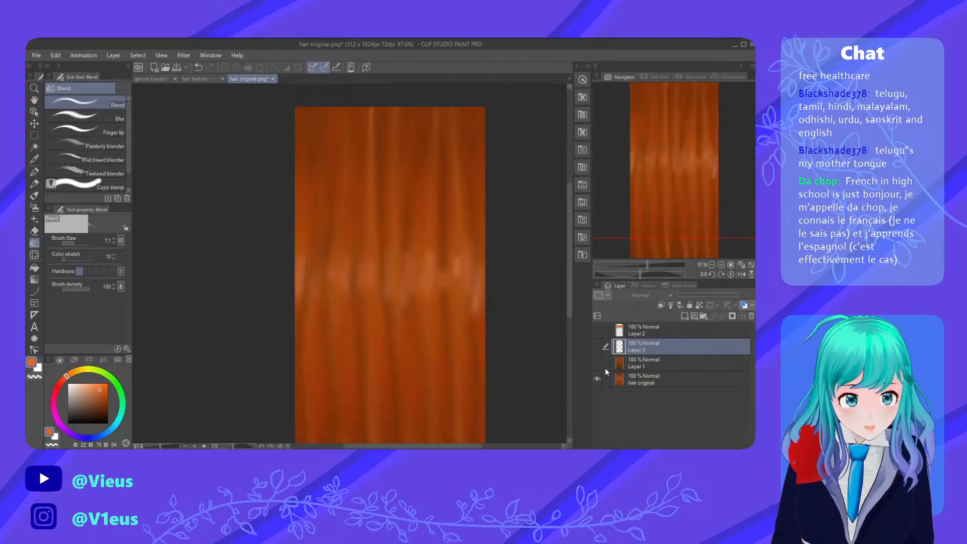
{"action": "left_click", "coordinate": [647, 376]}
{"action": "left_click", "coordinate": [380, 241], "text": "alt"}
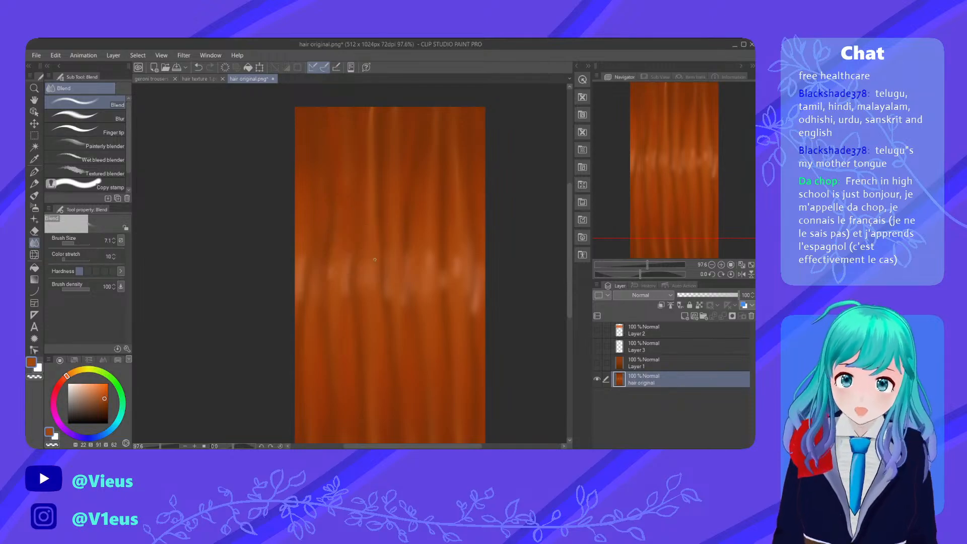
Show Layers 1, 2 and 3 again and make Layer 3 the active layer
{"action": "left_click", "coordinate": [613, 359]}
{"action": "left_click", "coordinate": [597, 362]}
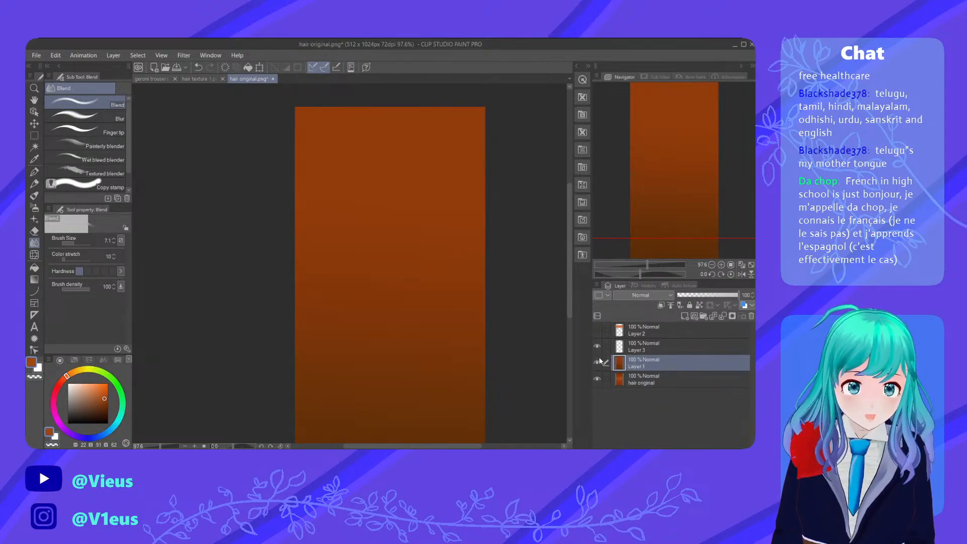
{"action": "left_click", "coordinate": [596, 330]}
{"action": "left_click", "coordinate": [637, 347]}
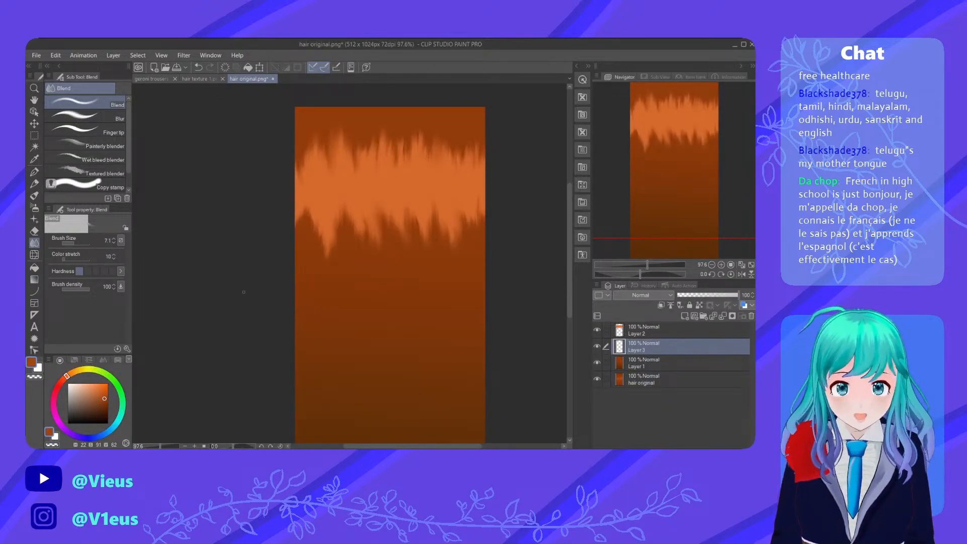
{"action": "left_click", "coordinate": [35, 206]}
{"action": "left_click_drag", "start_coordinate": [420, 413], "coordinate": [412, 227]}
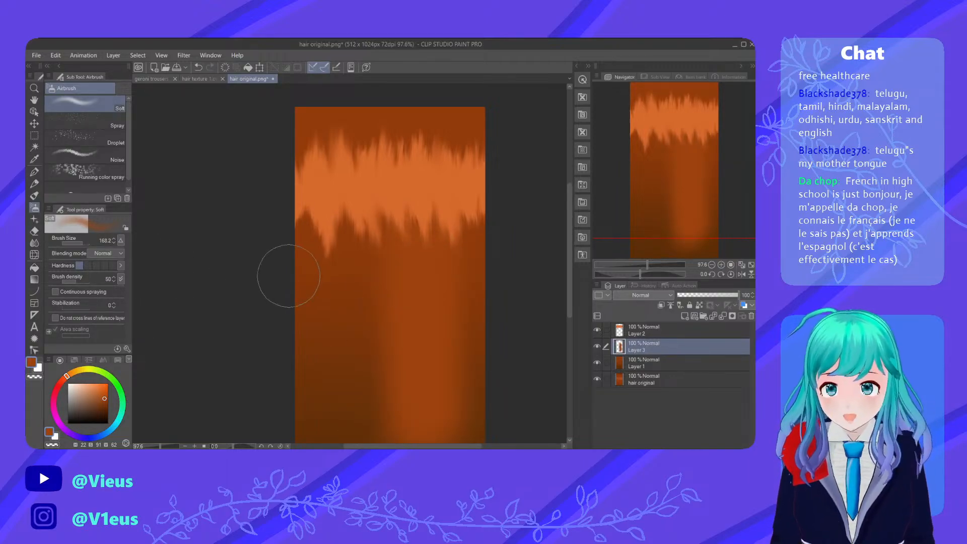
{"action": "key", "text": "ctrl+z"}
Paint a broad vertical orange-brown band on Layer 3 with the G-pen at size 127.7, and blend its edges at size 111.3
{"action": "left_click", "coordinate": [34, 171]}
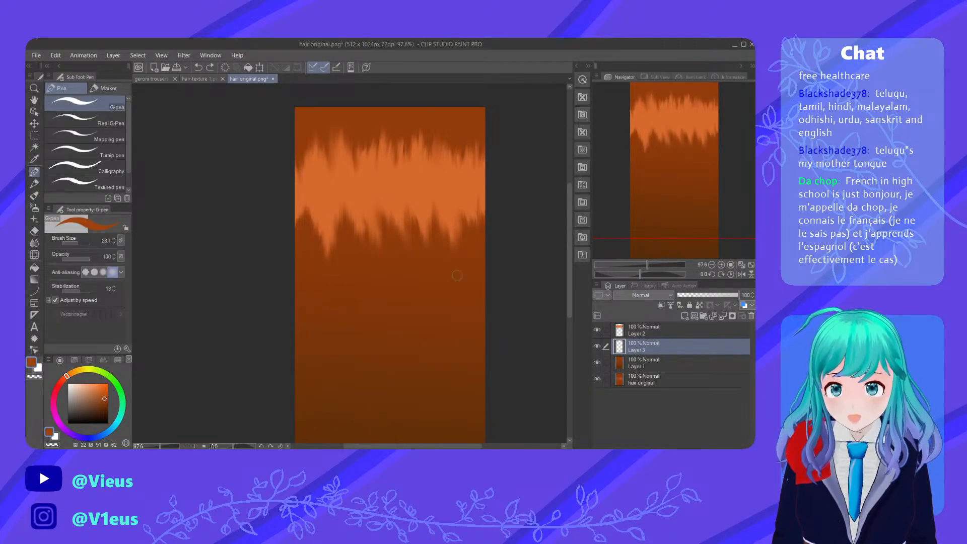
{"action": "left_click", "coordinate": [80, 243]}
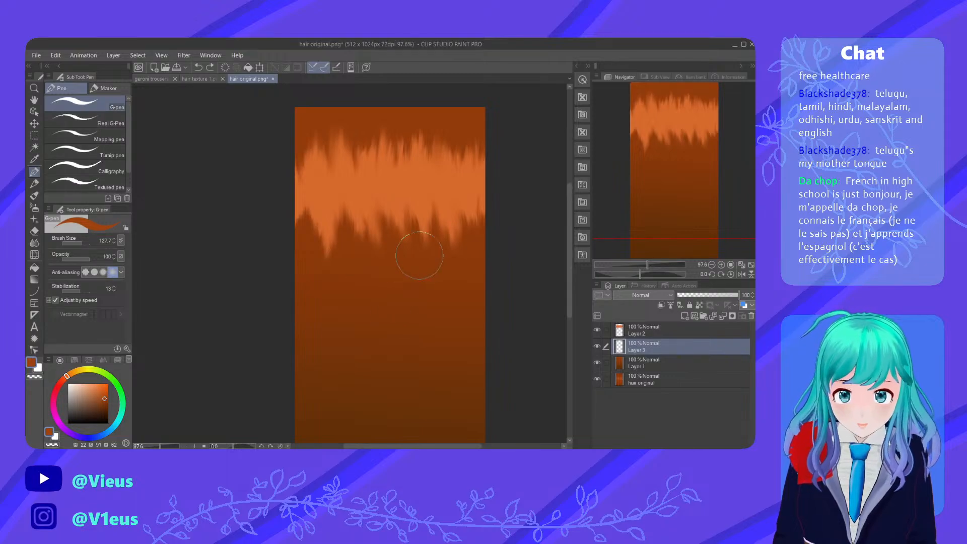
{"action": "mouse_move", "coordinate": [419, 256]}
{"action": "left_mouse_down"}
{"action": "mouse_move", "coordinate": [423, 433]}
{"action": "mouse_move", "coordinate": [411, 289]}
{"action": "left_mouse_up"}
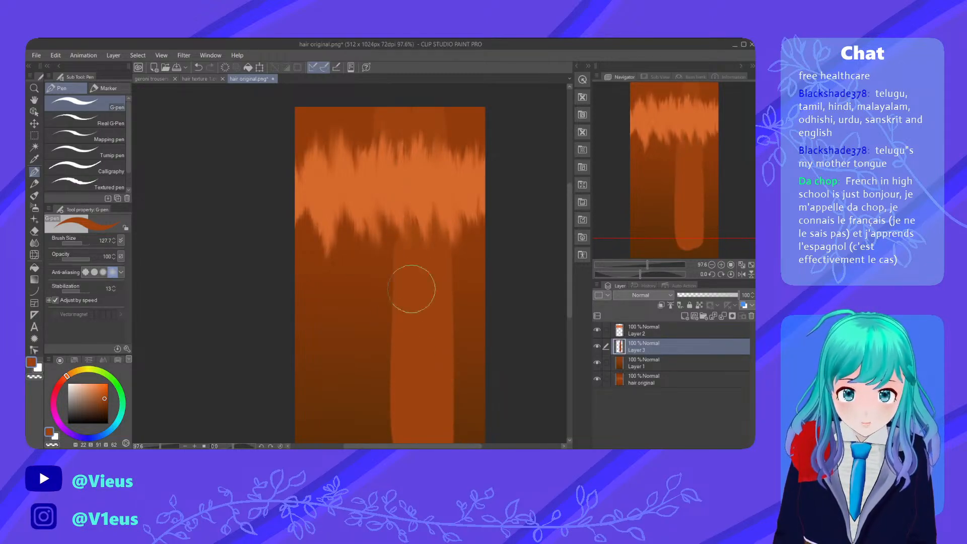
{"action": "left_click", "coordinate": [35, 244]}
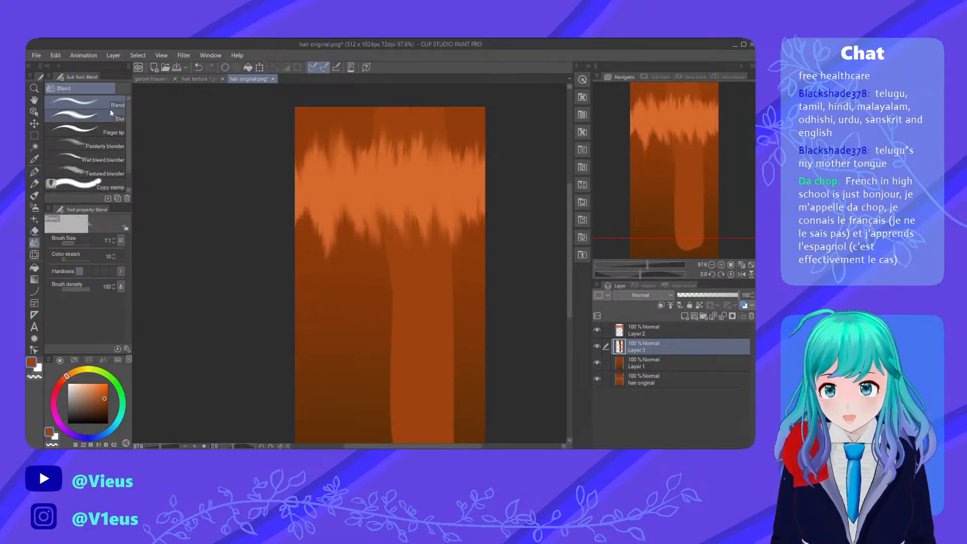
{"action": "left_click", "coordinate": [80, 242]}
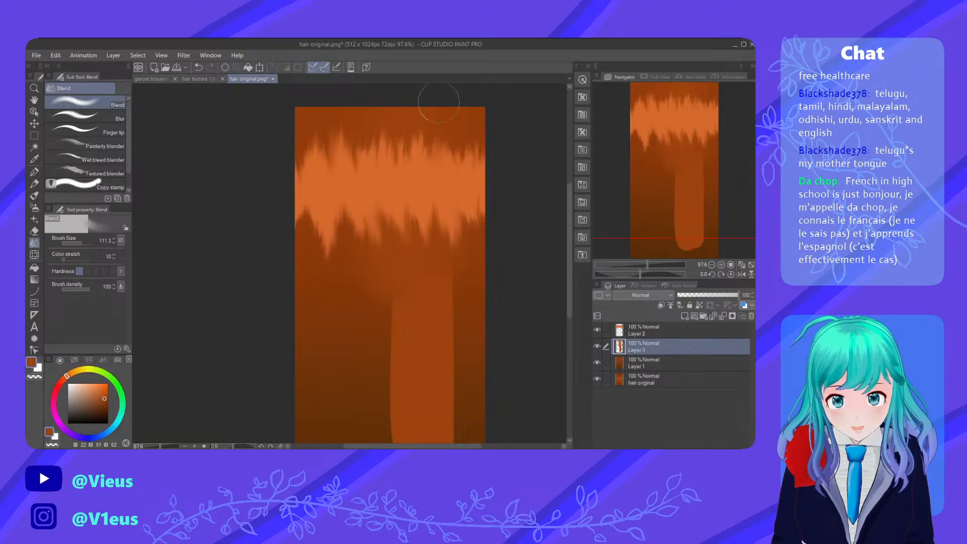
{"action": "mouse_move", "coordinate": [454, 260]}
{"action": "left_mouse_down"}
{"action": "mouse_move", "coordinate": [371, 262]}
{"action": "mouse_move", "coordinate": [403, 372]}
{"action": "mouse_move", "coordinate": [443, 362]}
{"action": "mouse_move", "coordinate": [453, 306]}
{"action": "left_mouse_up"}
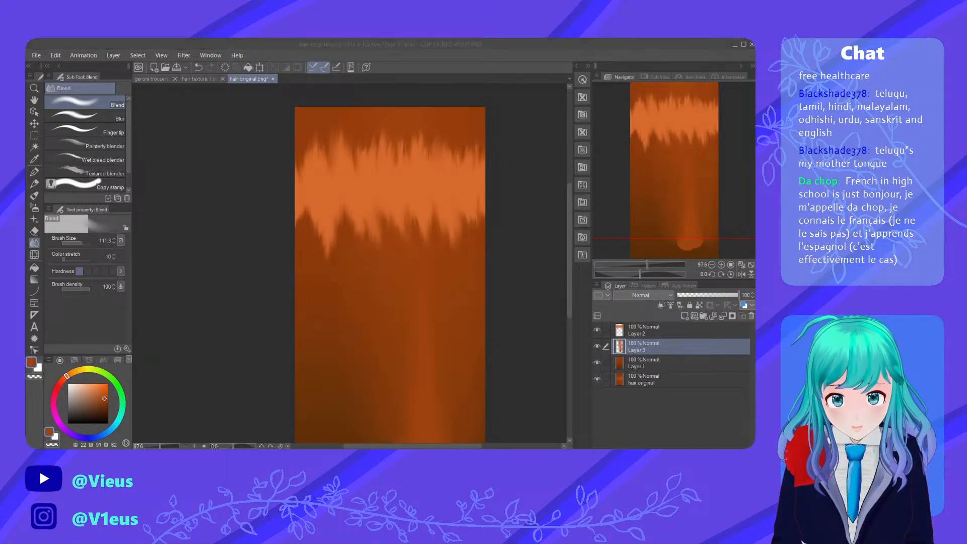
Set the Soft airbrush size to 21.4, and smooth the band's lower end into the gradient with the Blend tool
{"action": "left_click", "coordinate": [34, 207]}
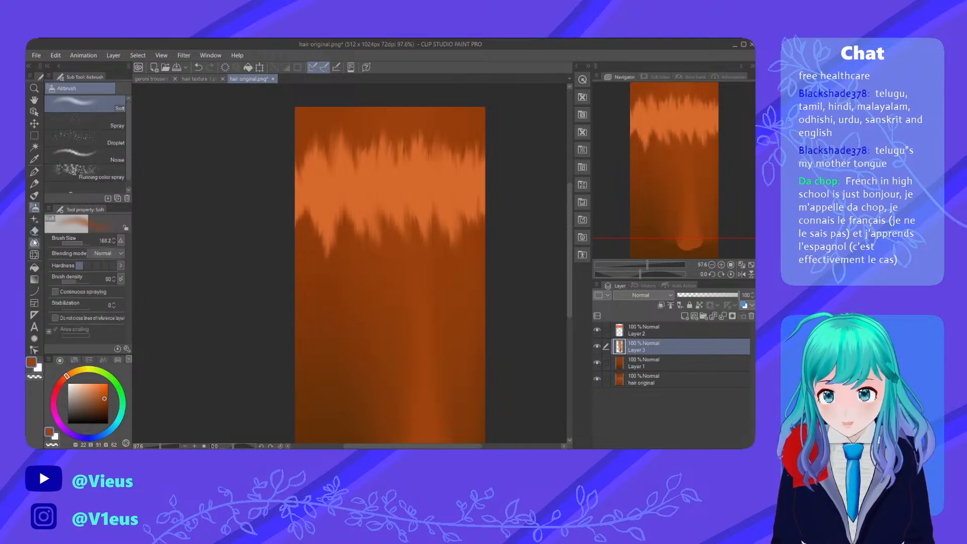
{"action": "left_click_drag", "start_coordinate": [79, 245], "coordinate": [78, 243]}
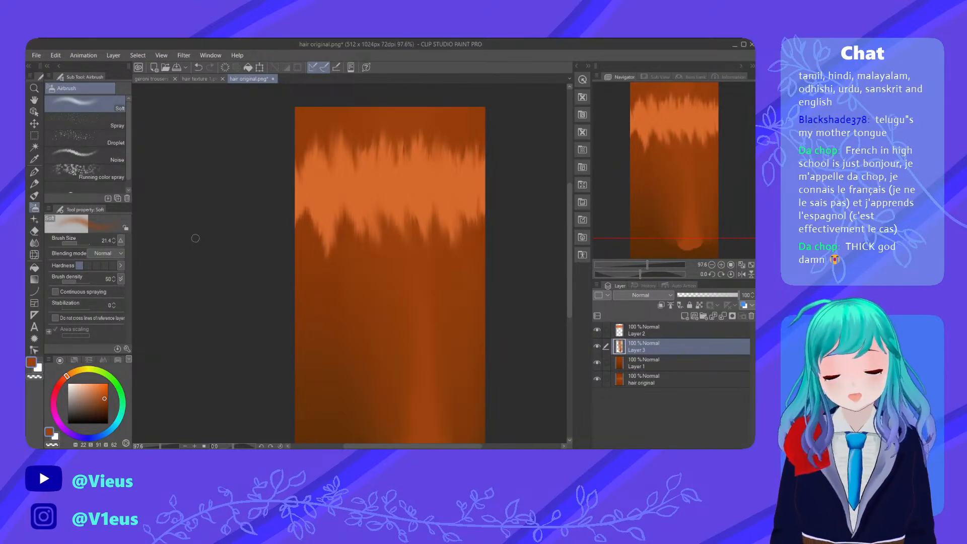
{"action": "scroll", "coordinate": [305, 217], "scroll_direction": "down", "scroll_amount": 3}
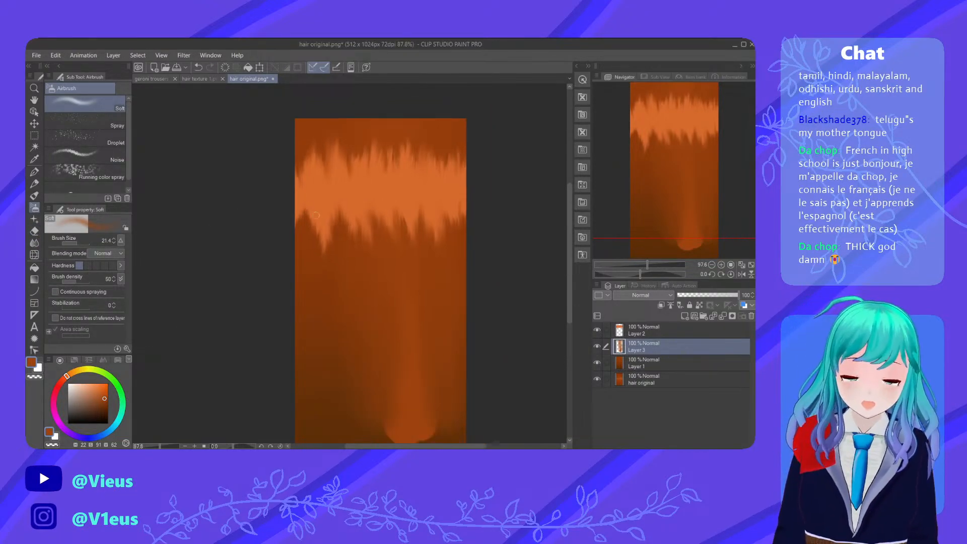
{"action": "left_click", "coordinate": [33, 243]}
{"action": "mouse_move", "coordinate": [431, 387]}
{"action": "left_mouse_down"}
{"action": "mouse_move", "coordinate": [377, 410]}
{"action": "mouse_move", "coordinate": [395, 423]}
{"action": "mouse_move", "coordinate": [409, 364]}
{"action": "left_mouse_up"}
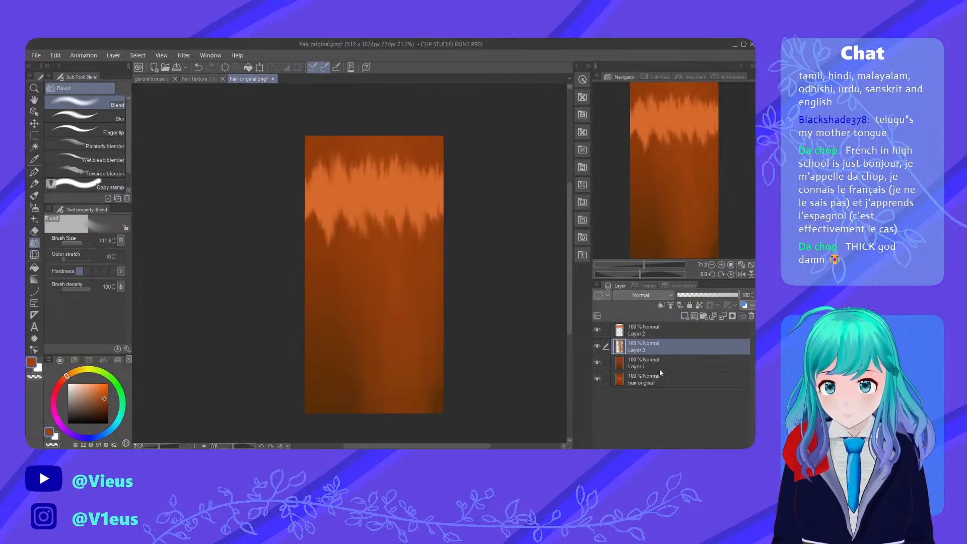
Compare the orange hair texture with the finished hair texture 1.png canvas
{"action": "left_click", "coordinate": [648, 386]}
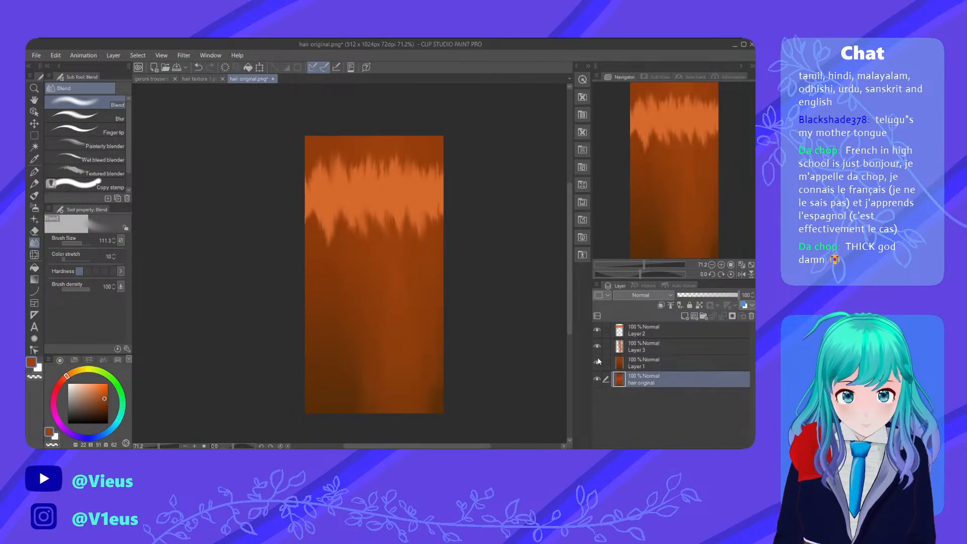
{"action": "left_click", "coordinate": [203, 78]}
{"action": "left_click", "coordinate": [247, 79]}
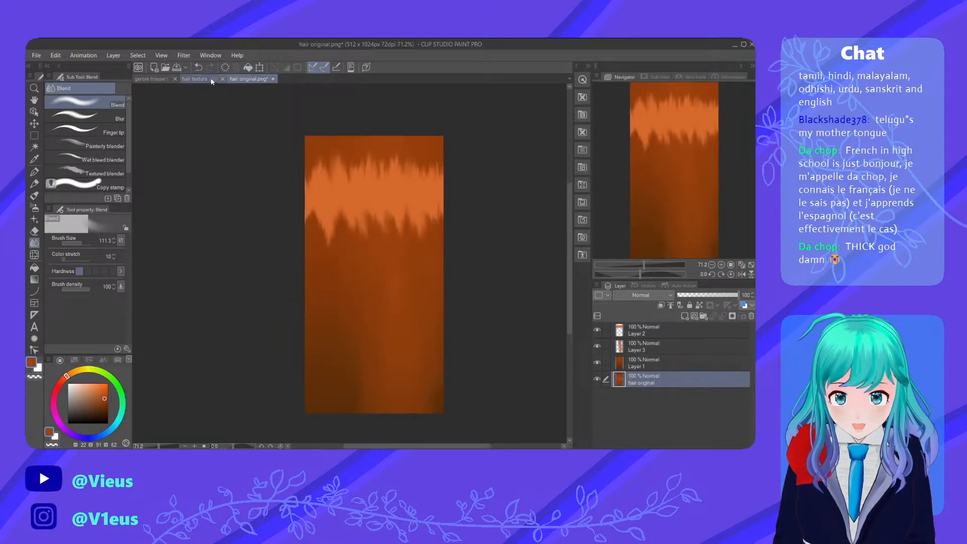
{"action": "left_click", "coordinate": [200, 79]}
{"action": "left_click", "coordinate": [246, 79]}
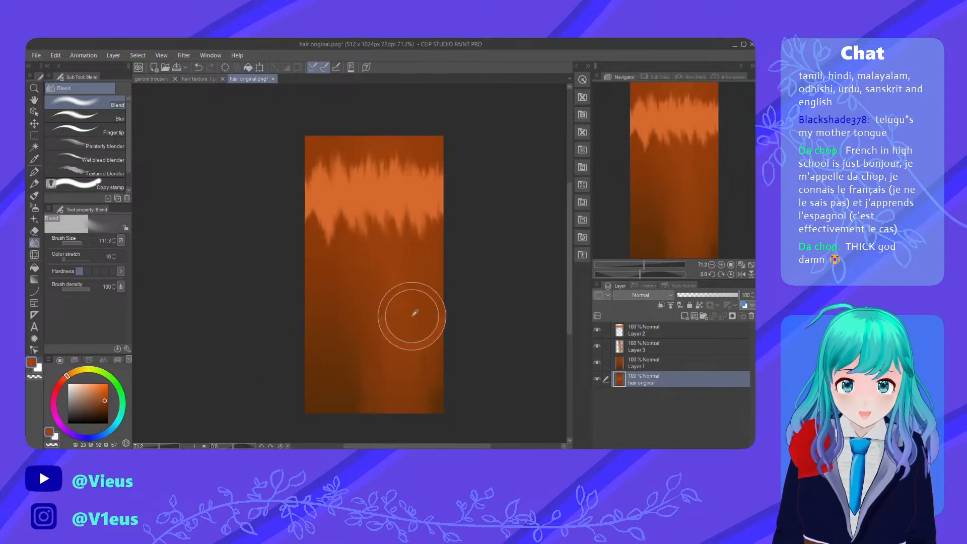
Sample the hair brown and adjust it to a lighter, yellower orange, and add a new layer above Layer 3
{"action": "left_click_drag", "start_coordinate": [412, 316], "coordinate": [389, 378], "text": "alt"}
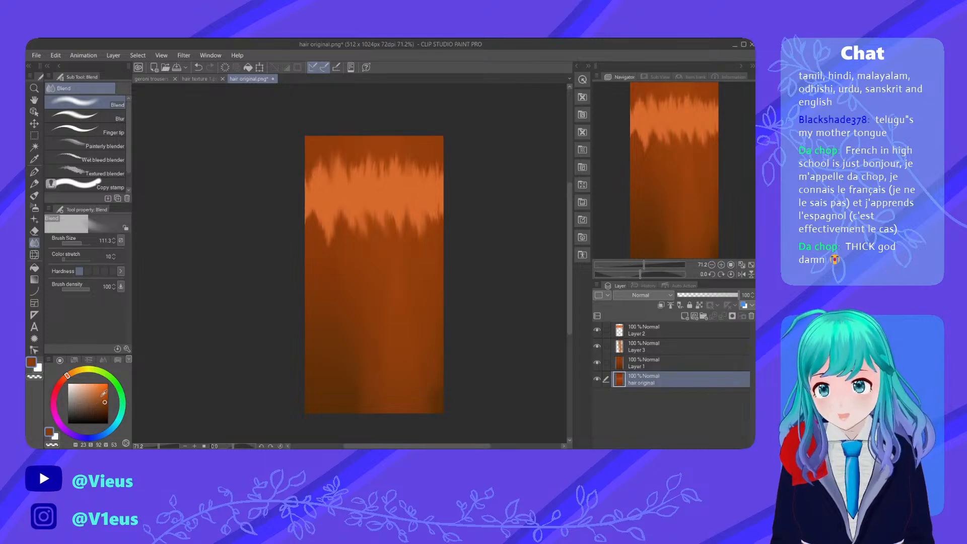
{"action": "left_click", "coordinate": [99, 394]}
{"action": "left_click", "coordinate": [70, 374]}
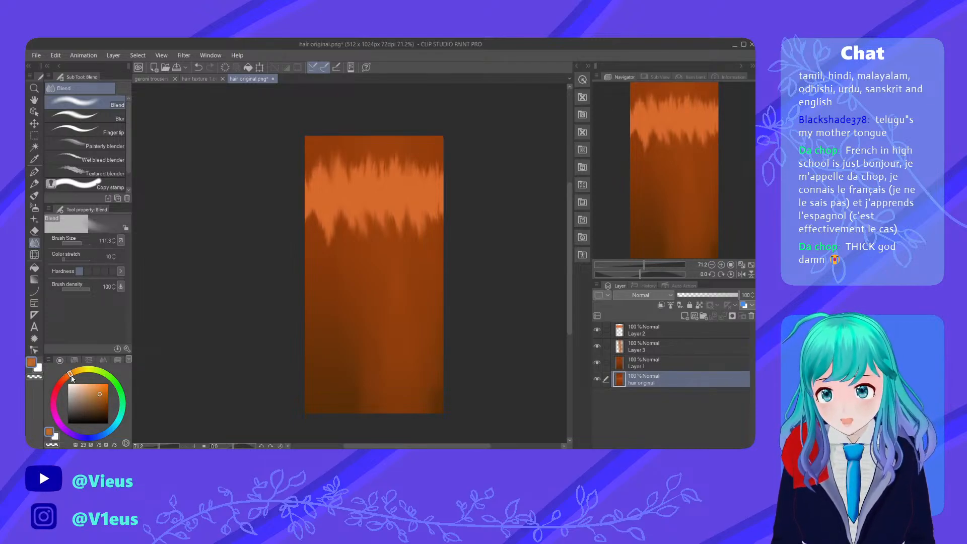
{"action": "left_click", "coordinate": [664, 358]}
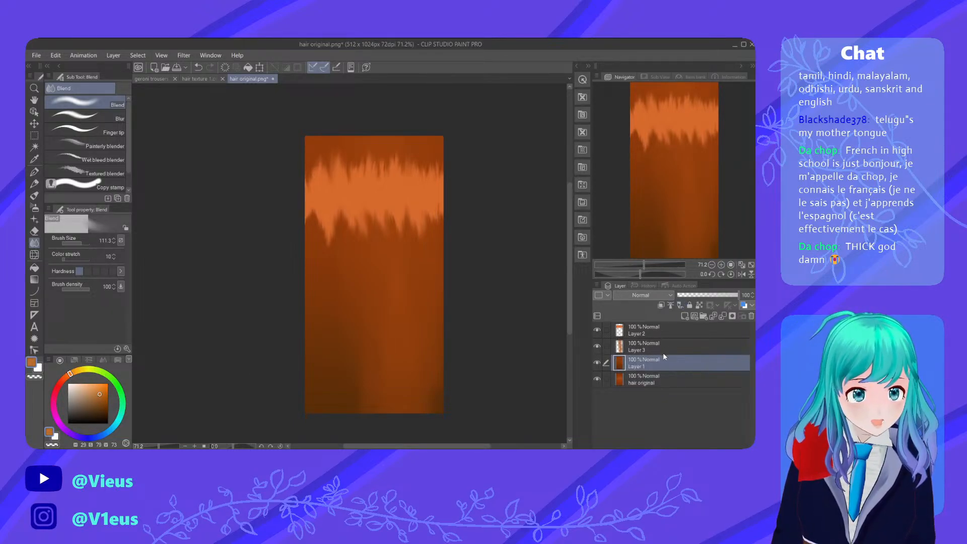
{"action": "left_click", "coordinate": [664, 346]}
{"action": "left_click", "coordinate": [685, 316]}
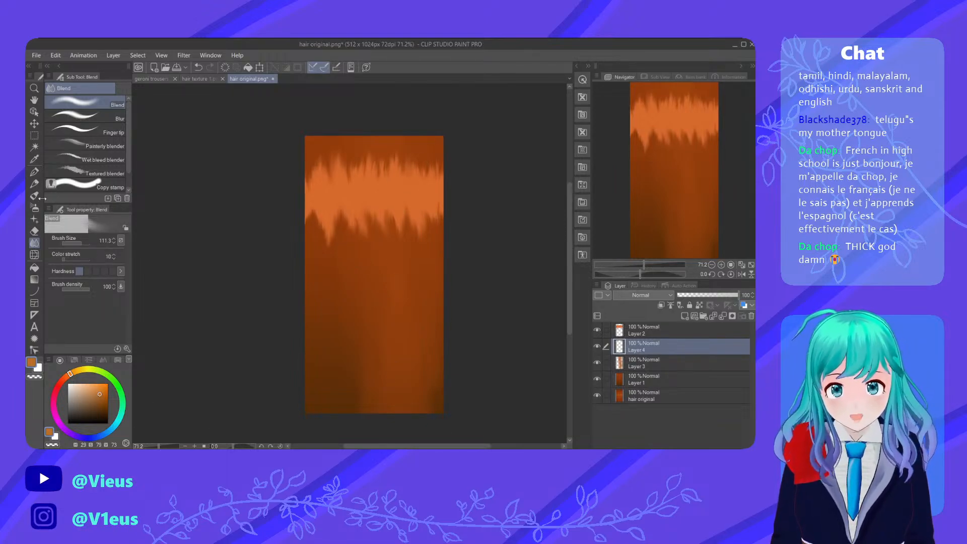
Airbrush light orange vertical strands along the right side of the texture on Layer 4 and blend them into the base
{"action": "left_click", "coordinate": [35, 173]}
{"action": "left_click", "coordinate": [34, 207]}
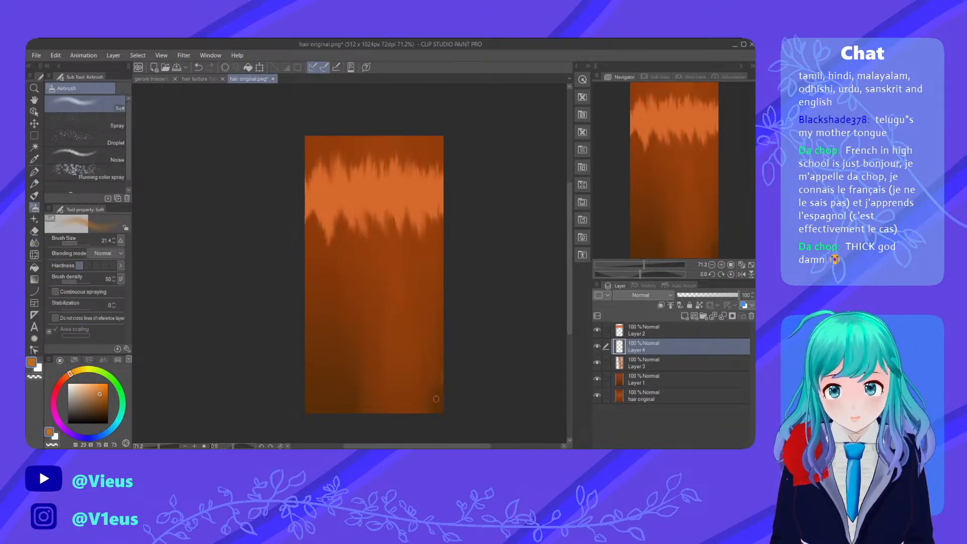
{"action": "mouse_move", "coordinate": [436, 399]}
{"action": "left_mouse_down"}
{"action": "mouse_move", "coordinate": [431, 405]}
{"action": "mouse_move", "coordinate": [432, 217]}
{"action": "mouse_move", "coordinate": [436, 410]}
{"action": "mouse_move", "coordinate": [435, 162]}
{"action": "mouse_move", "coordinate": [422, 410]}
{"action": "mouse_move", "coordinate": [403, 221]}
{"action": "mouse_move", "coordinate": [410, 410]}
{"action": "left_mouse_up"}
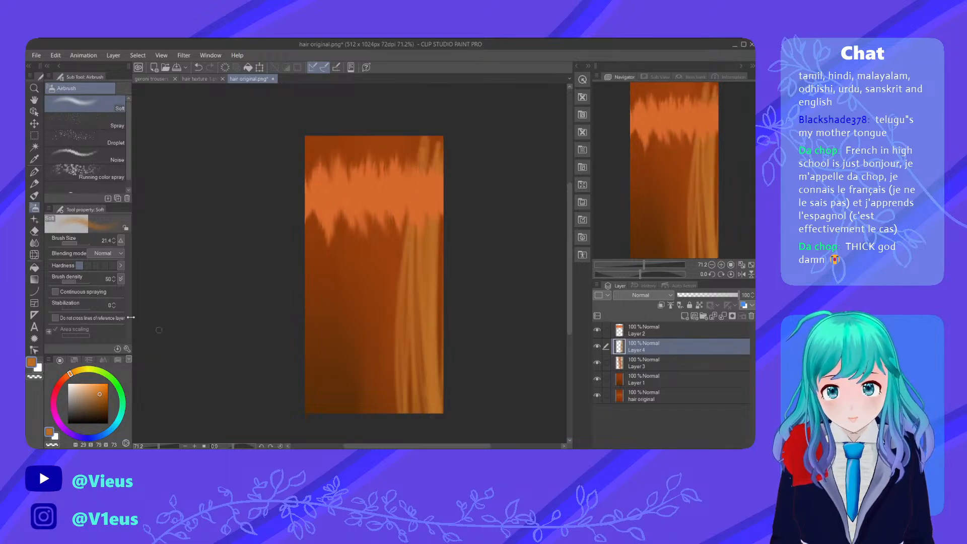
{"action": "left_click", "coordinate": [35, 243]}
{"action": "left_click_drag", "start_coordinate": [393, 238], "coordinate": [395, 402]}
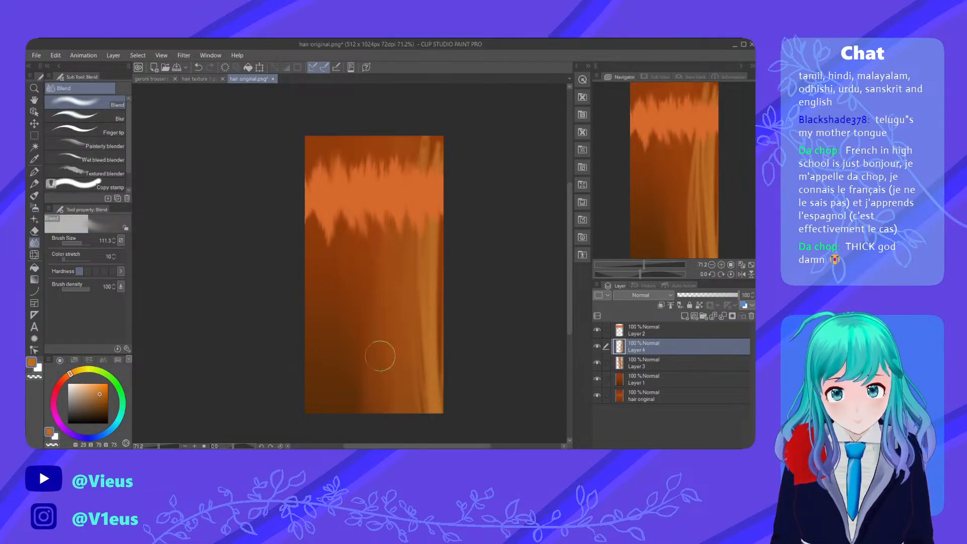
{"action": "mouse_move", "coordinate": [379, 356]}
{"action": "left_mouse_down"}
{"action": "mouse_move", "coordinate": [425, 403]}
{"action": "mouse_move", "coordinate": [438, 300]}
{"action": "left_mouse_up"}
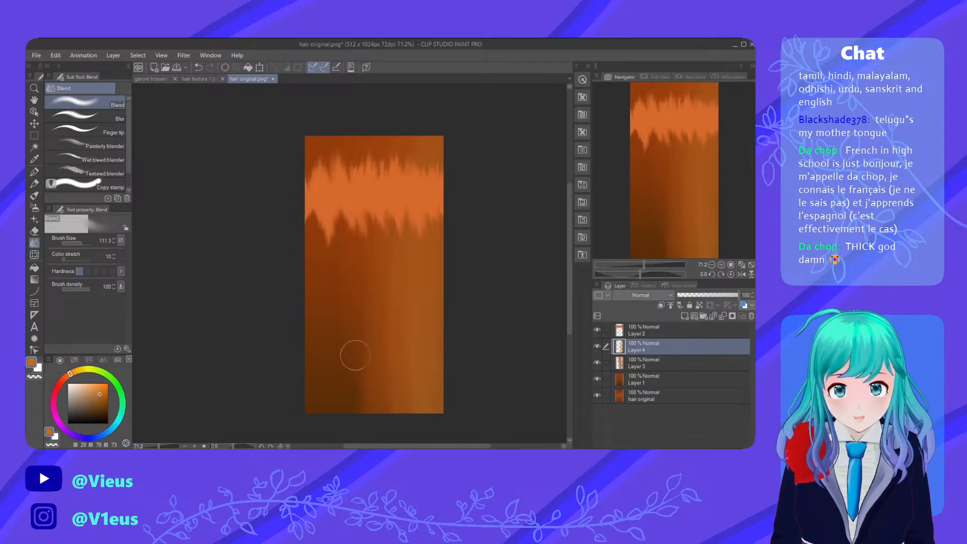
Sample a dark brown from the texture's left side, airbrush vertical streaks down the right edge on Layer 4, and blend them
{"action": "left_click", "coordinate": [313, 317], "text": "alt"}
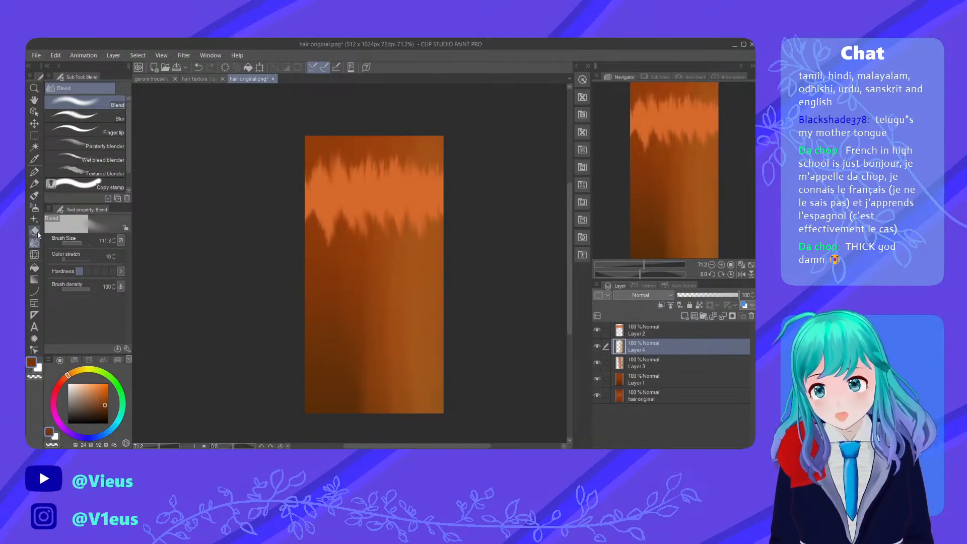
{"action": "left_click", "coordinate": [35, 206]}
{"action": "left_click_drag", "start_coordinate": [433, 404], "coordinate": [438, 139]}
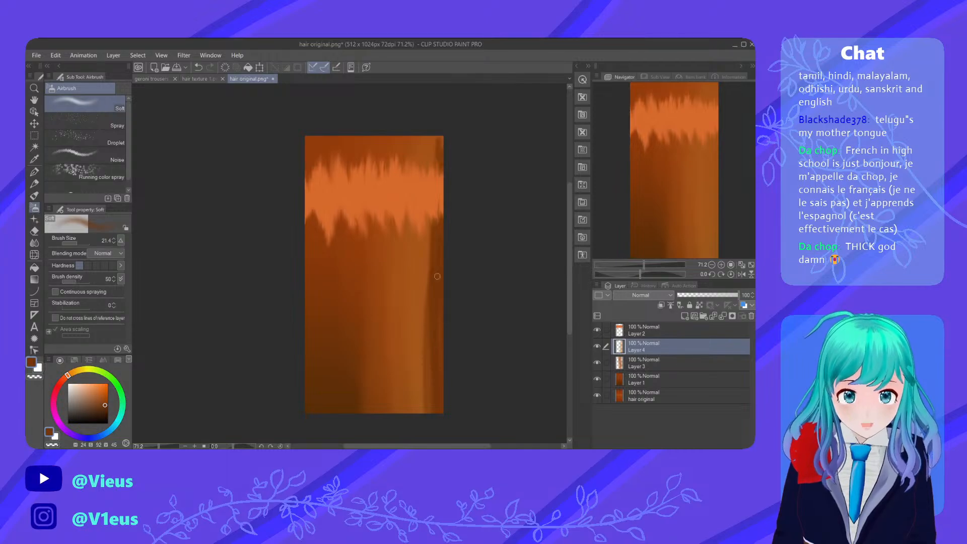
{"action": "mouse_move", "coordinate": [437, 276]}
{"action": "left_mouse_down"}
{"action": "mouse_move", "coordinate": [426, 259]}
{"action": "mouse_move", "coordinate": [426, 337]}
{"action": "left_mouse_up"}
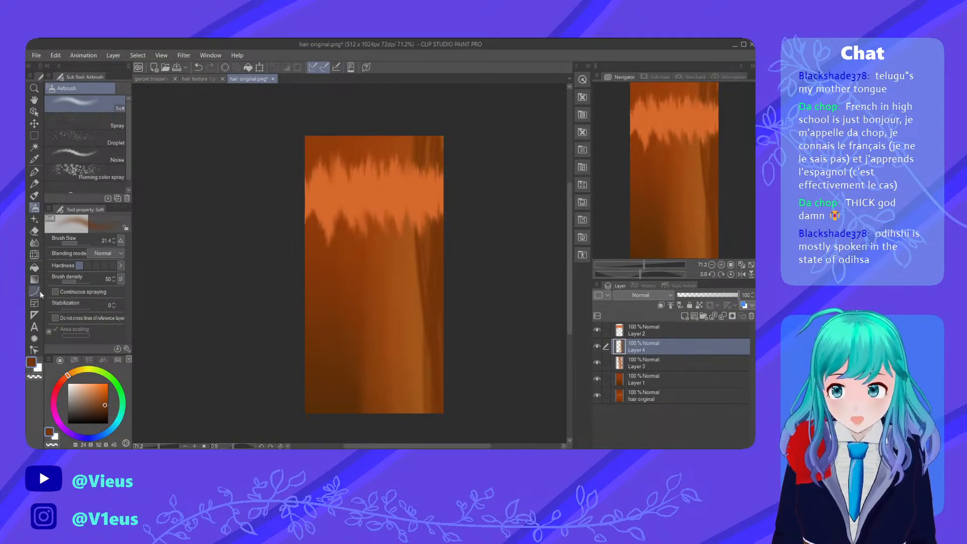
{"action": "left_click", "coordinate": [35, 242]}
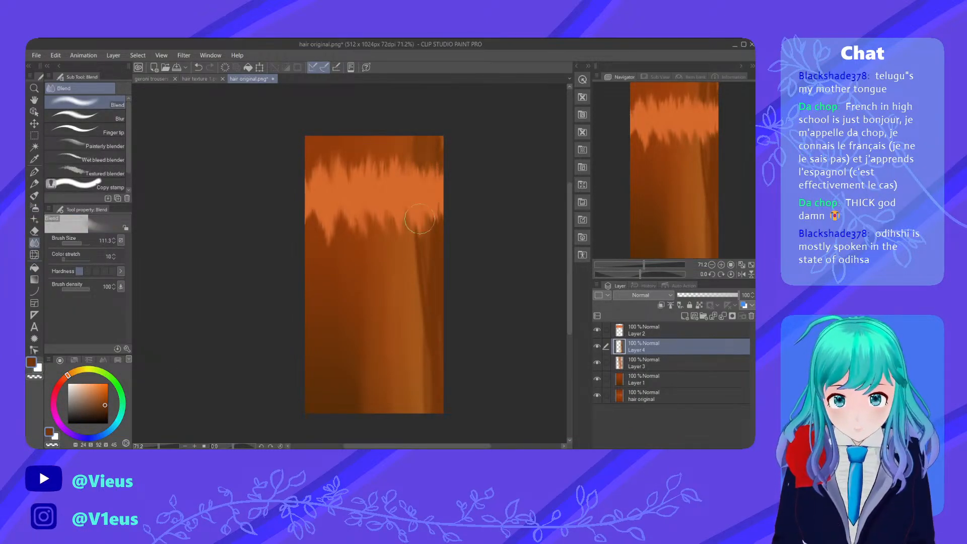
{"action": "mouse_move", "coordinate": [420, 219]}
{"action": "left_mouse_down"}
{"action": "mouse_move", "coordinate": [418, 332]}
{"action": "mouse_move", "coordinate": [386, 358]}
{"action": "left_mouse_up"}
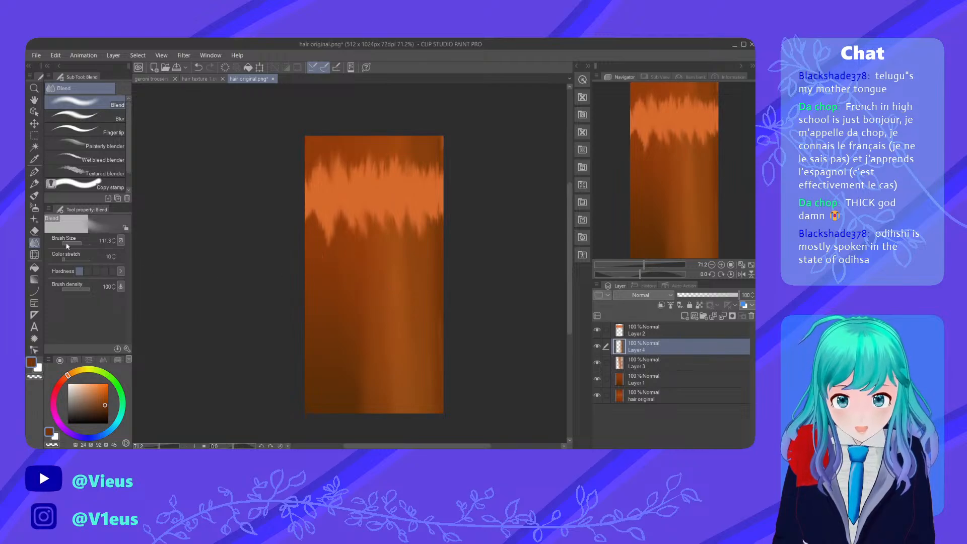
Paint a dark brown strip down the texture's right edge on Layer 4 with the G-pen
{"action": "left_click", "coordinate": [34, 172]}
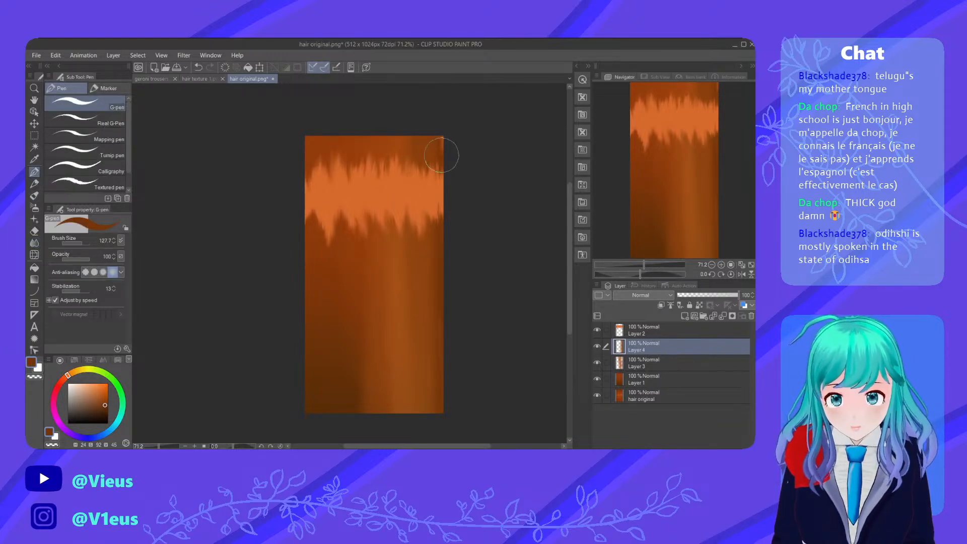
{"action": "mouse_move", "coordinate": [442, 398]}
{"action": "left_mouse_down"}
{"action": "mouse_move", "coordinate": [432, 241]}
{"action": "mouse_move", "coordinate": [438, 116]}
{"action": "left_mouse_up"}
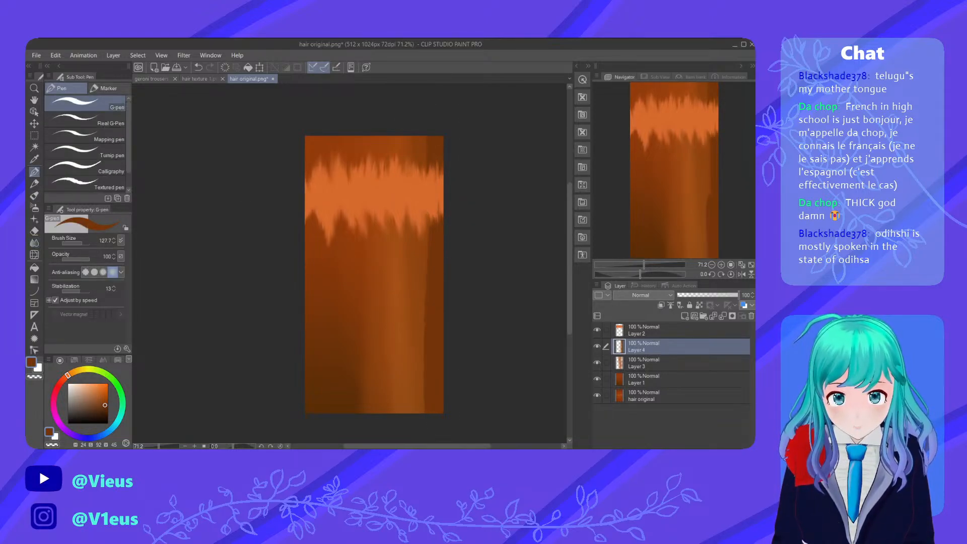
{"action": "left_click", "coordinate": [35, 255]}
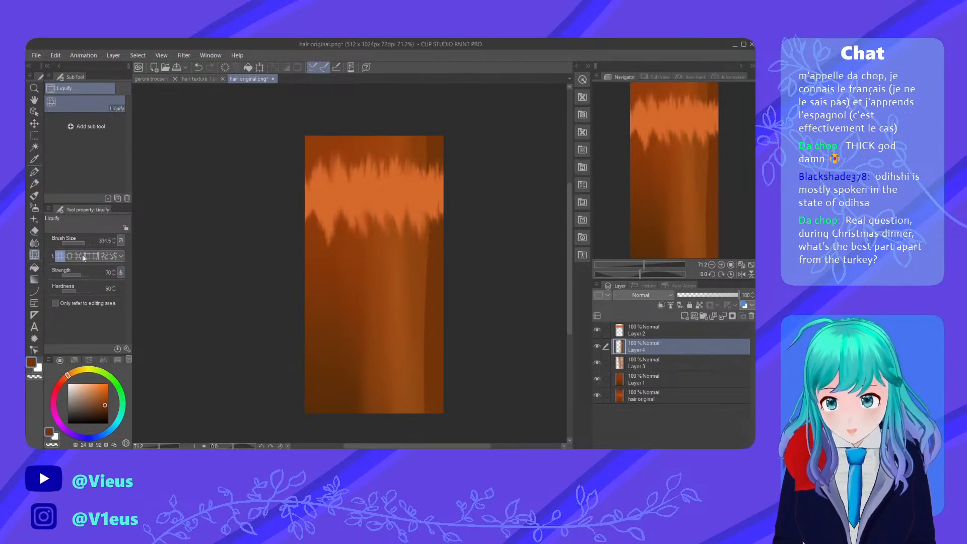
{"action": "left_click", "coordinate": [81, 240]}
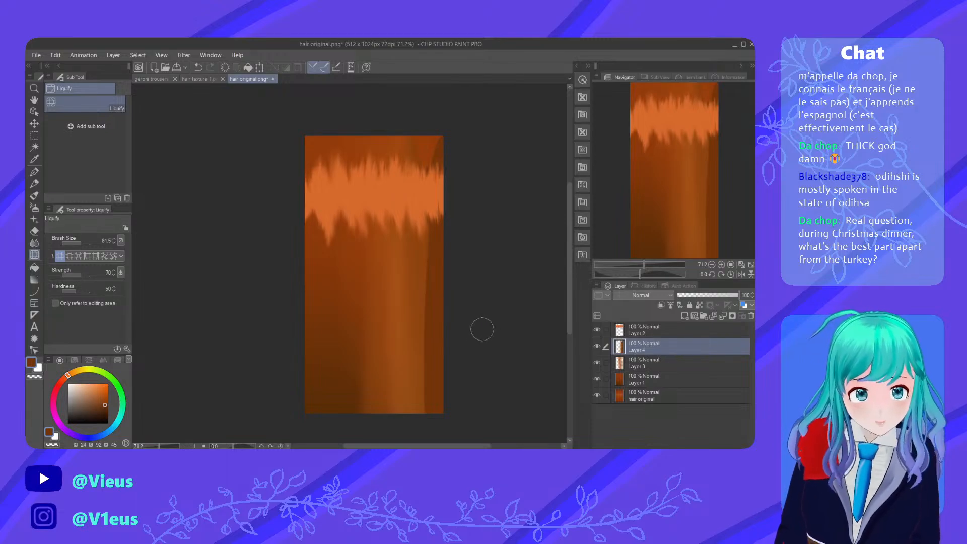
{"action": "key", "text": "ctrl+z"}
Blend the dark strip along the texture's right edge into the surrounding browns on Layer 4
{"action": "left_click", "coordinate": [34, 242]}
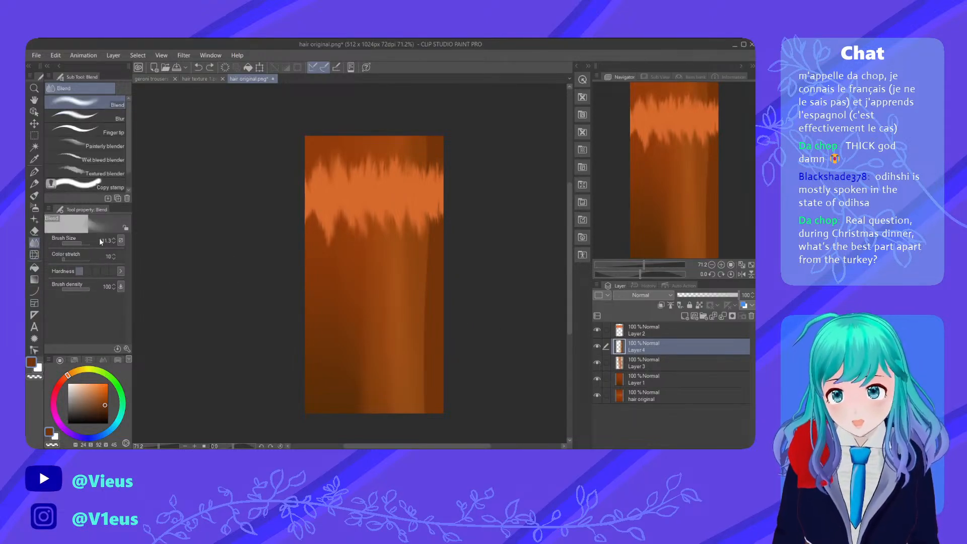
{"action": "left_click_drag", "start_coordinate": [422, 170], "coordinate": [424, 193]}
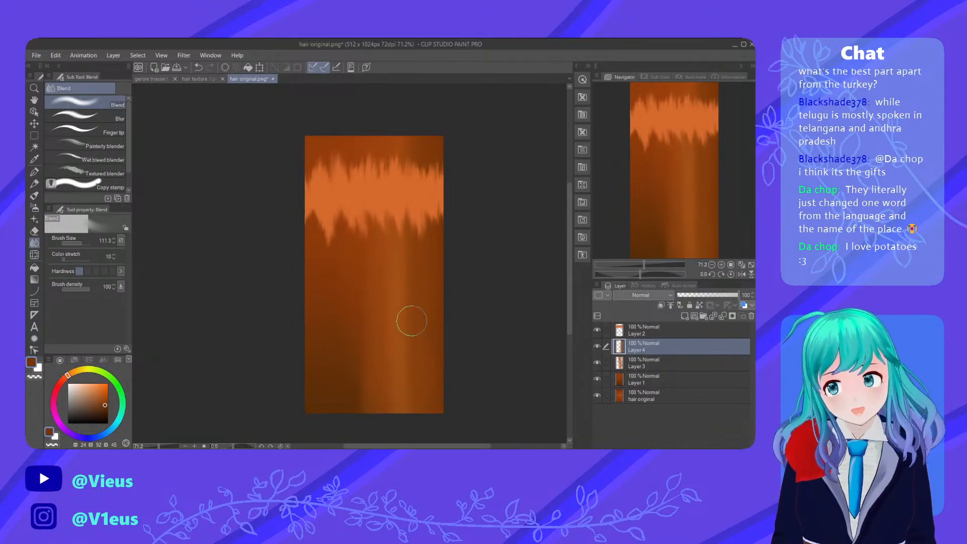
{"action": "left_click", "coordinate": [643, 332]}
{"action": "left_click", "coordinate": [632, 347]}
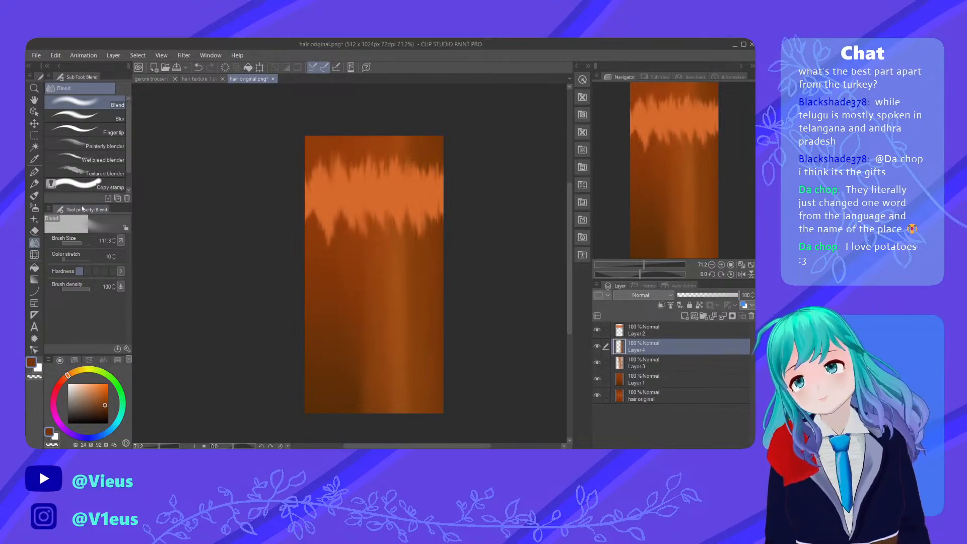
{"action": "left_click", "coordinate": [34, 183]}
{"action": "left_click", "coordinate": [33, 243]}
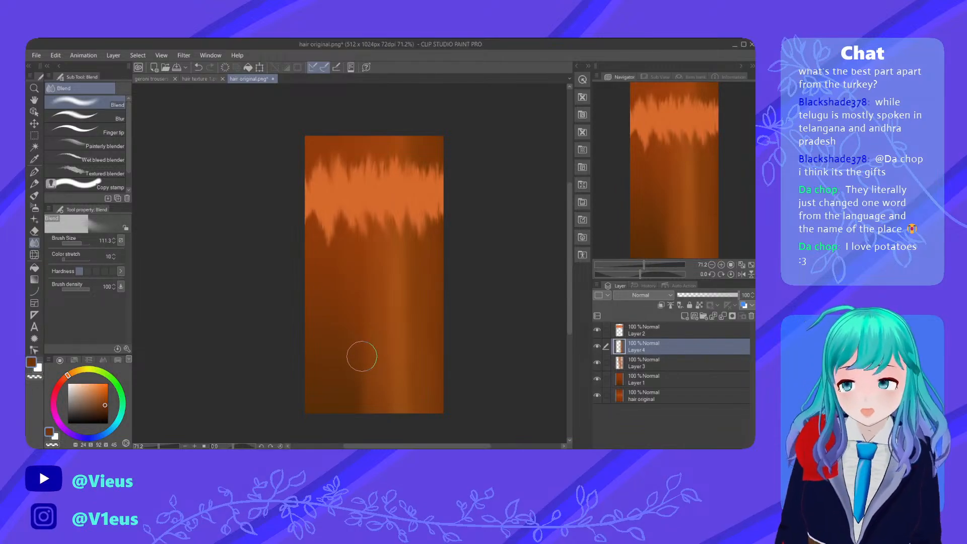
{"action": "scroll", "coordinate": [376, 328], "scroll_direction": "down", "scroll_amount": 3}
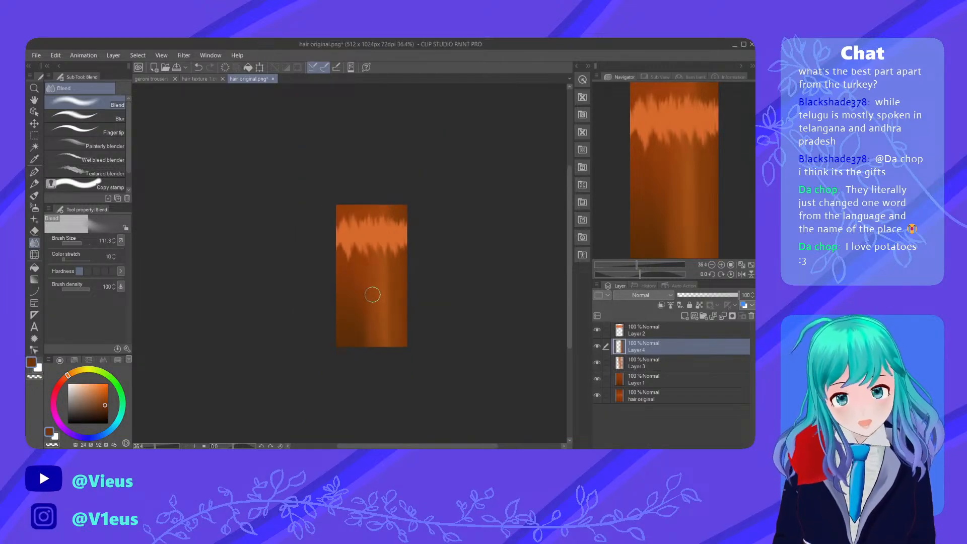
{"action": "scroll", "coordinate": [371, 291], "scroll_direction": "up", "scroll_amount": 3}
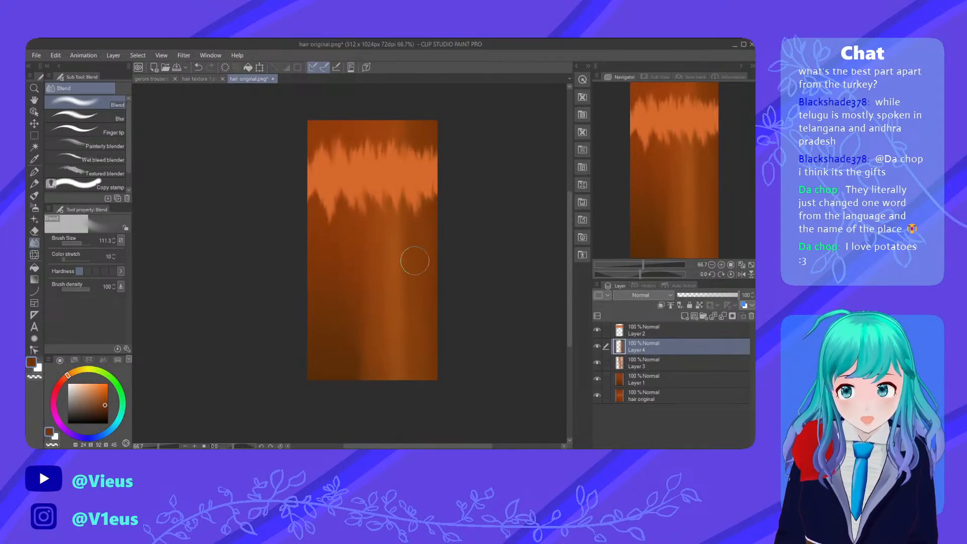
Sample mid browns with the G-pen, paint strands left of the light band on Layer 4, and blend their edges at brush size 28.1
{"action": "left_click", "coordinate": [197, 79]}
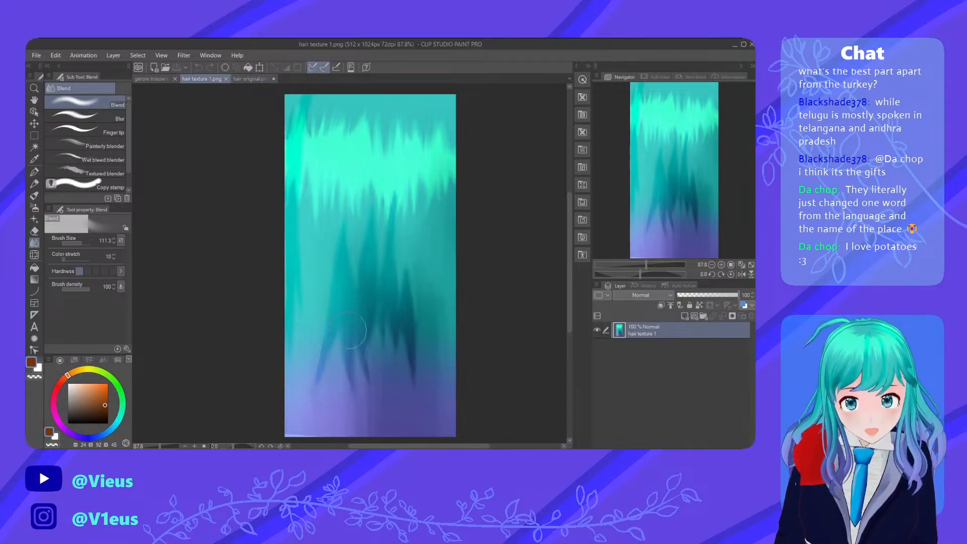
{"action": "left_click", "coordinate": [237, 80]}
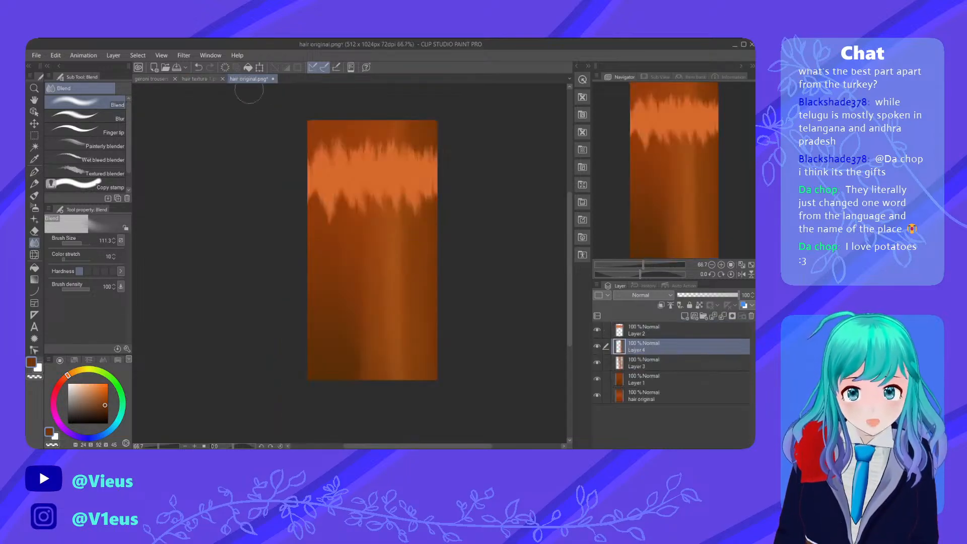
{"action": "scroll", "coordinate": [329, 274], "scroll_direction": "up", "scroll_amount": 1}
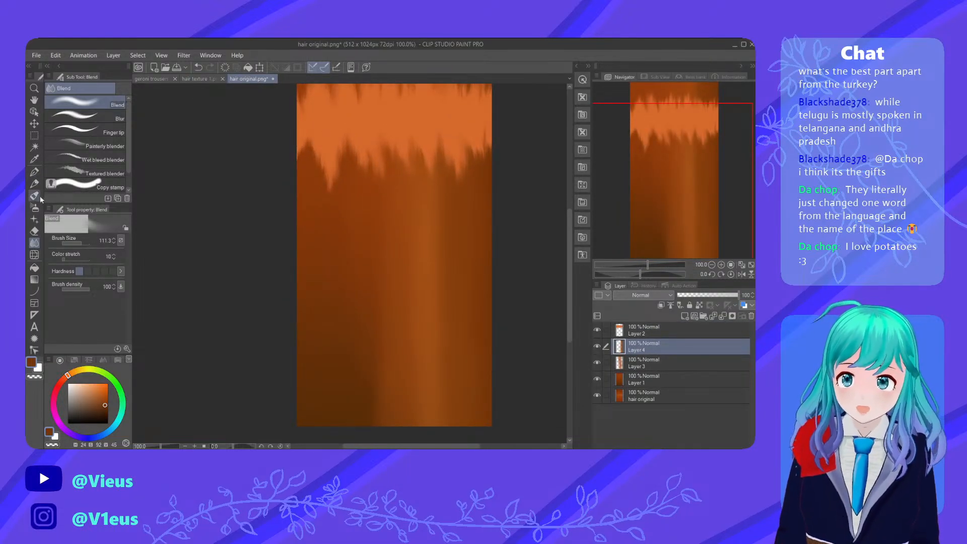
{"action": "key", "text": "p"}
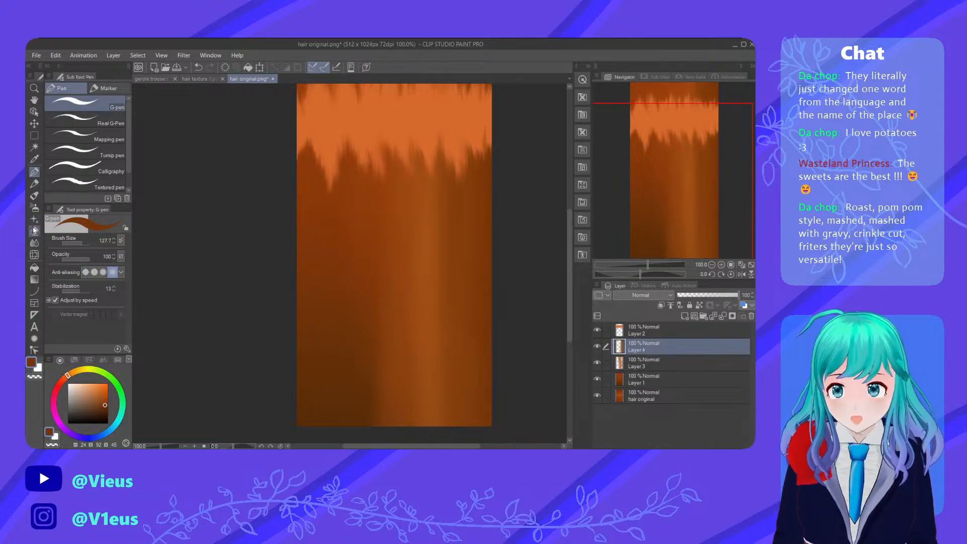
{"action": "left_click", "coordinate": [395, 304], "text": "alt"}
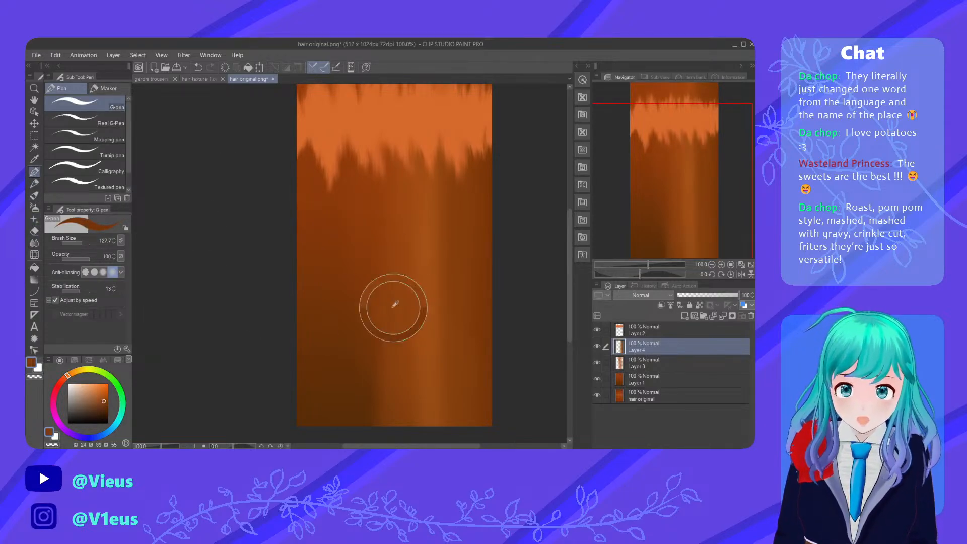
{"action": "left_click", "coordinate": [386, 401], "text": "alt"}
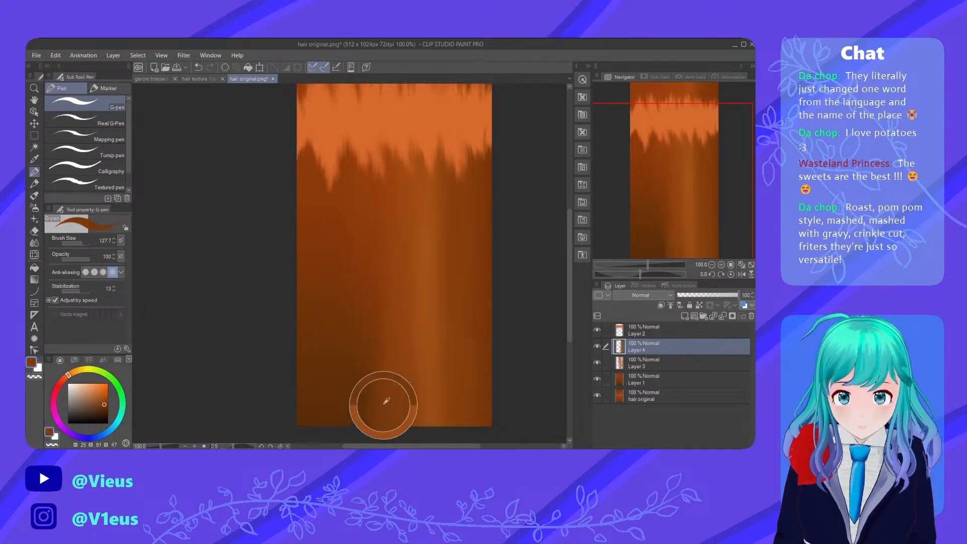
{"action": "left_click", "coordinate": [384, 291], "text": "alt"}
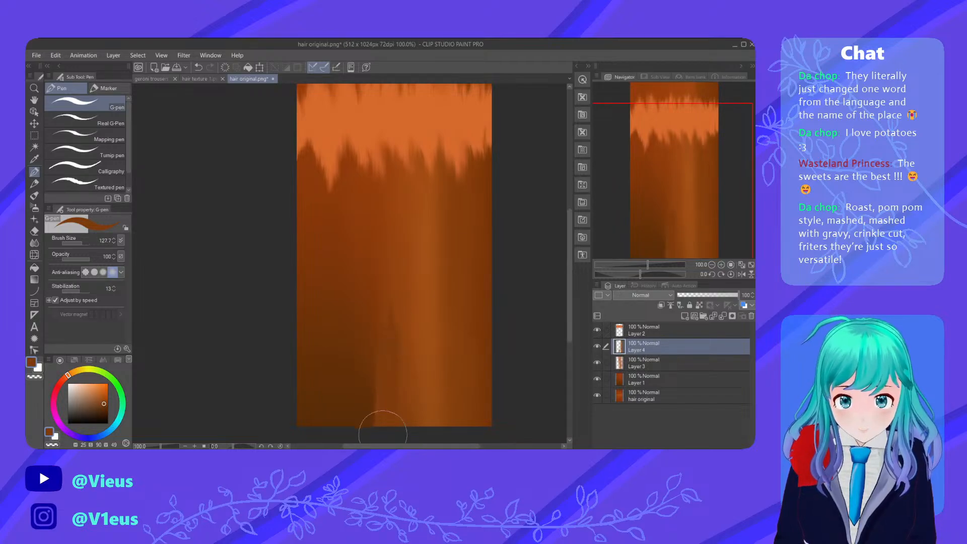
{"action": "left_click", "coordinate": [395, 281], "text": "alt"}
{"action": "left_click_drag", "start_coordinate": [394, 280], "coordinate": [385, 434]}
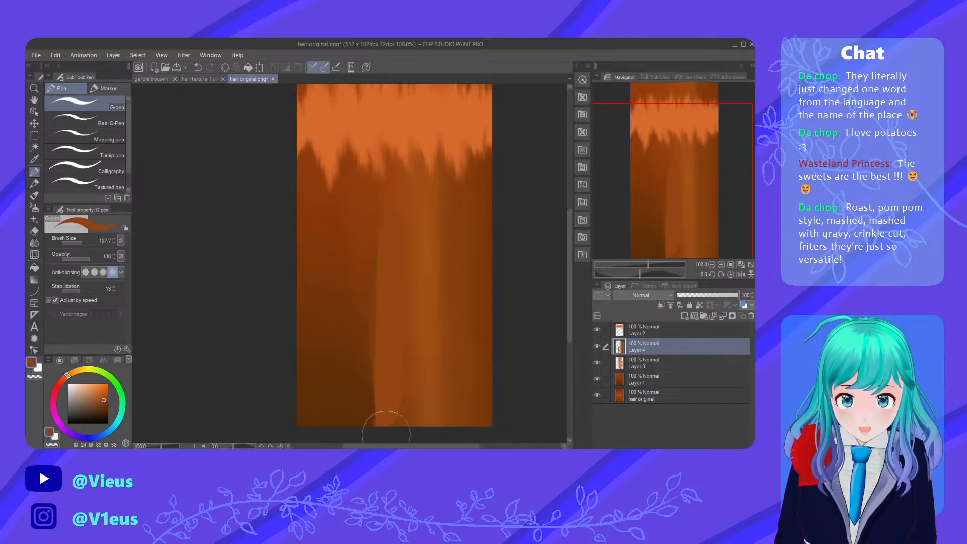
{"action": "left_click", "coordinate": [34, 242]}
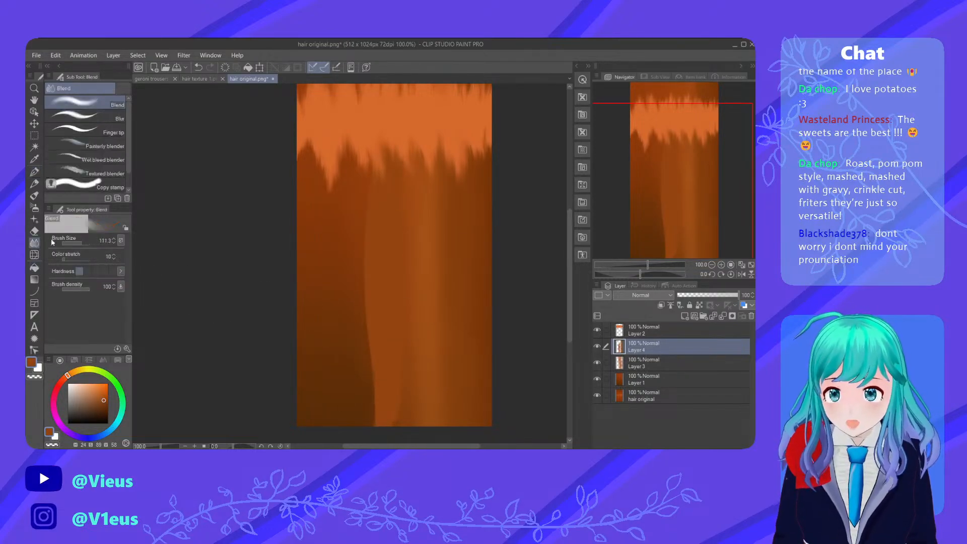
{"action": "left_click_drag", "start_coordinate": [81, 240], "coordinate": [76, 240]}
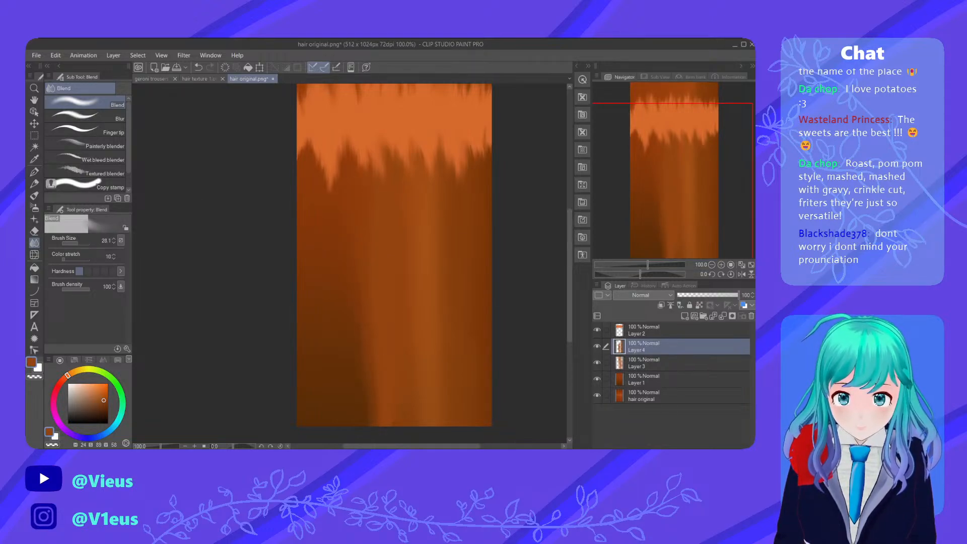
Examine the blended orange hair texture at different zooms and compare its strands with the finished hair texture 1.png canvas
{"action": "scroll", "coordinate": [395, 391], "scroll_direction": "down", "scroll_amount": 8}
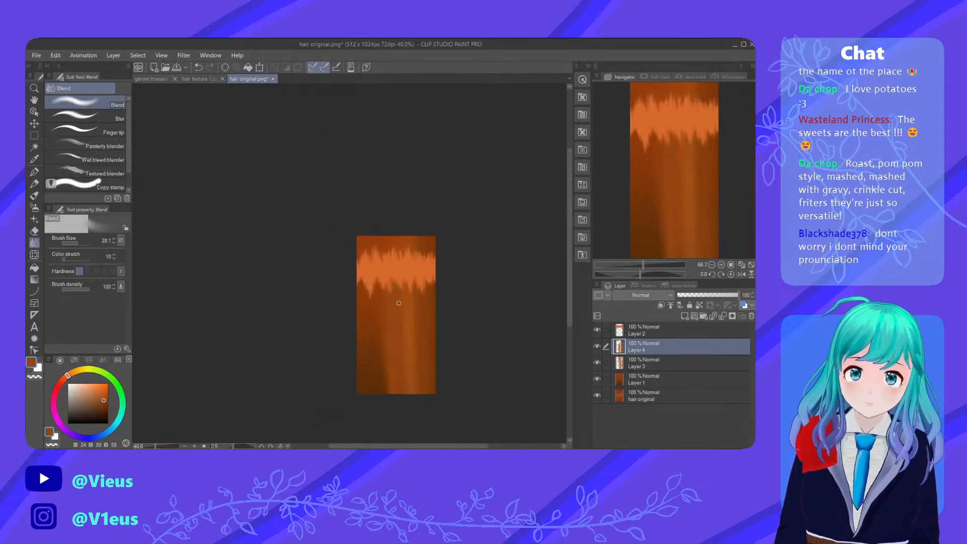
{"action": "scroll", "coordinate": [391, 273], "scroll_direction": "up", "scroll_amount": 2}
{"action": "scroll", "coordinate": [390, 272], "scroll_direction": "up", "scroll_amount": 2}
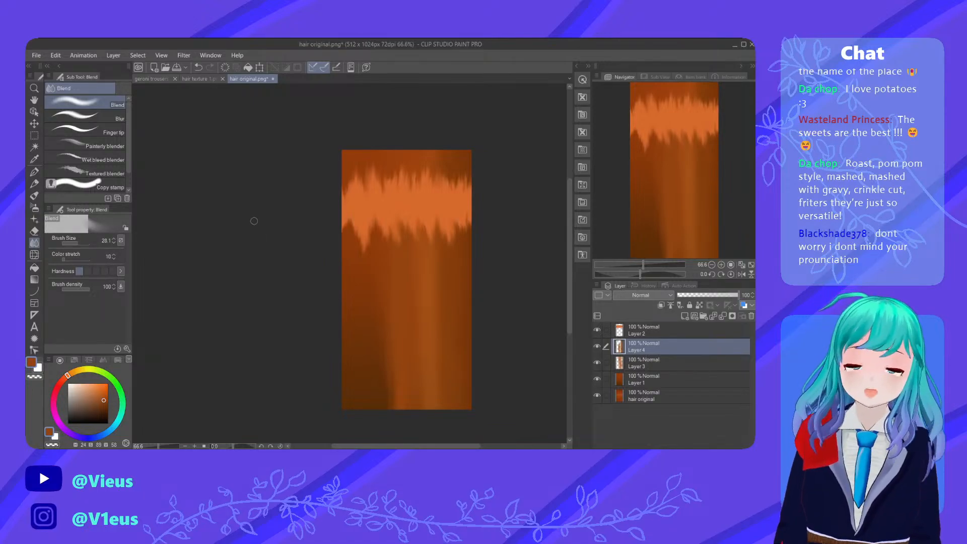
{"action": "scroll", "coordinate": [340, 225], "scroll_direction": "down", "scroll_amount": 3}
{"action": "scroll", "coordinate": [407, 228], "scroll_direction": "up", "scroll_amount": 5}
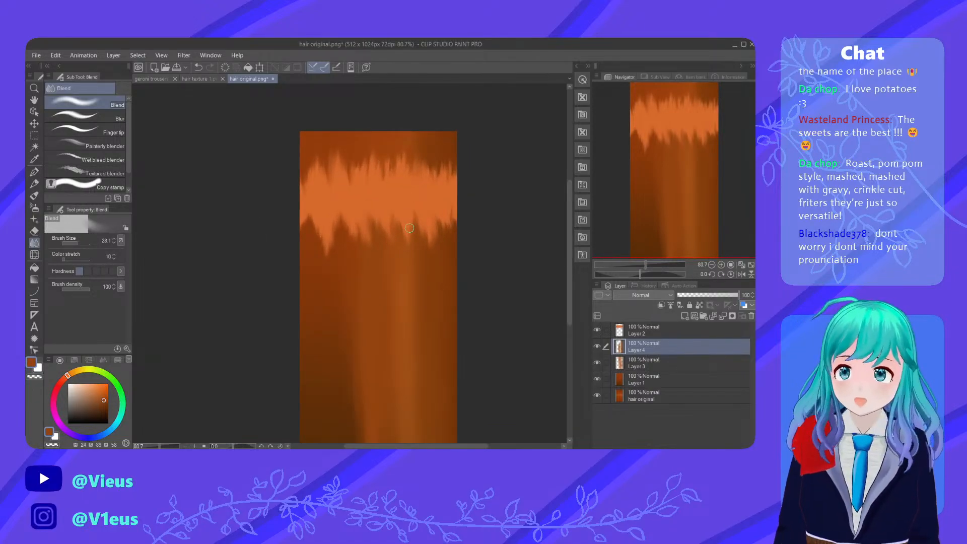
{"action": "scroll", "coordinate": [409, 228], "scroll_direction": "up", "scroll_amount": 3}
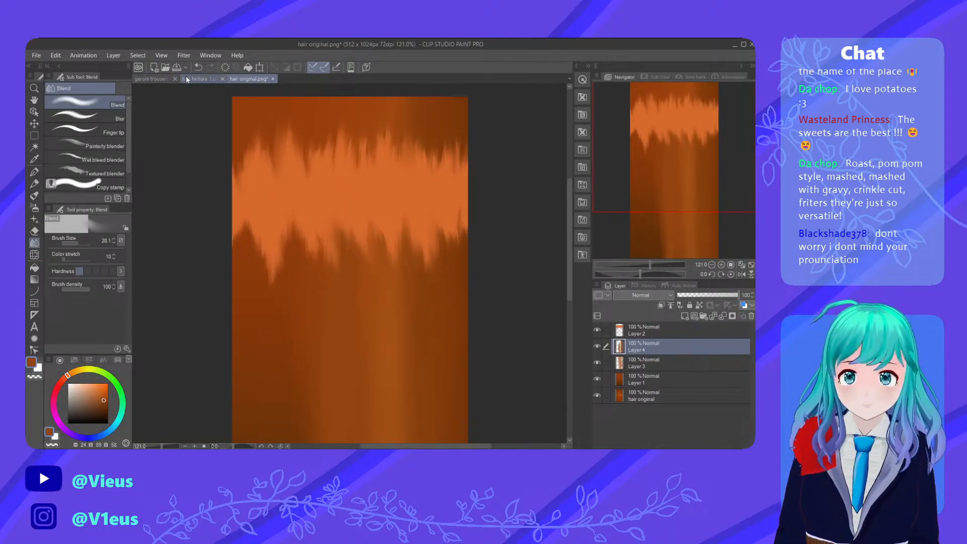
{"action": "left_click", "coordinate": [186, 79]}
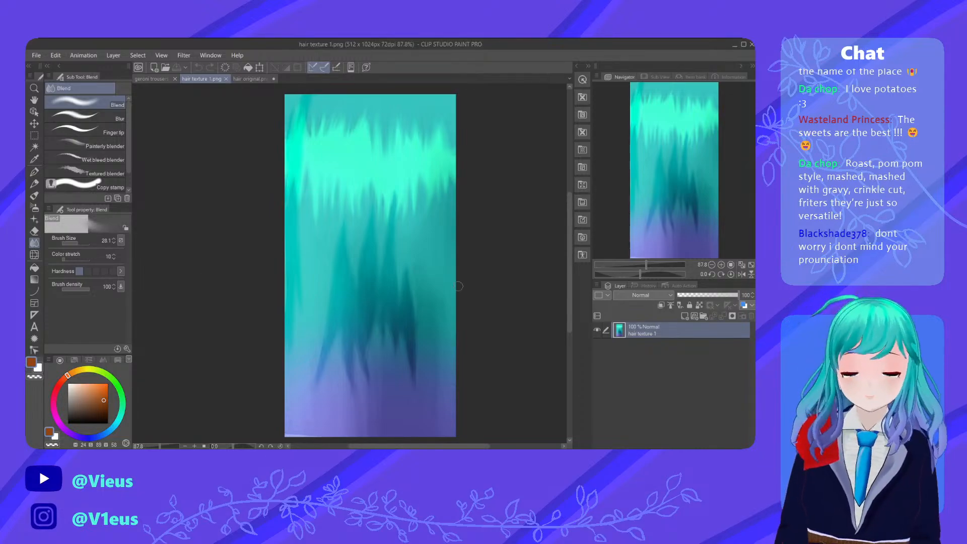
{"action": "left_click", "coordinate": [246, 80]}
{"action": "left_click", "coordinate": [204, 78]}
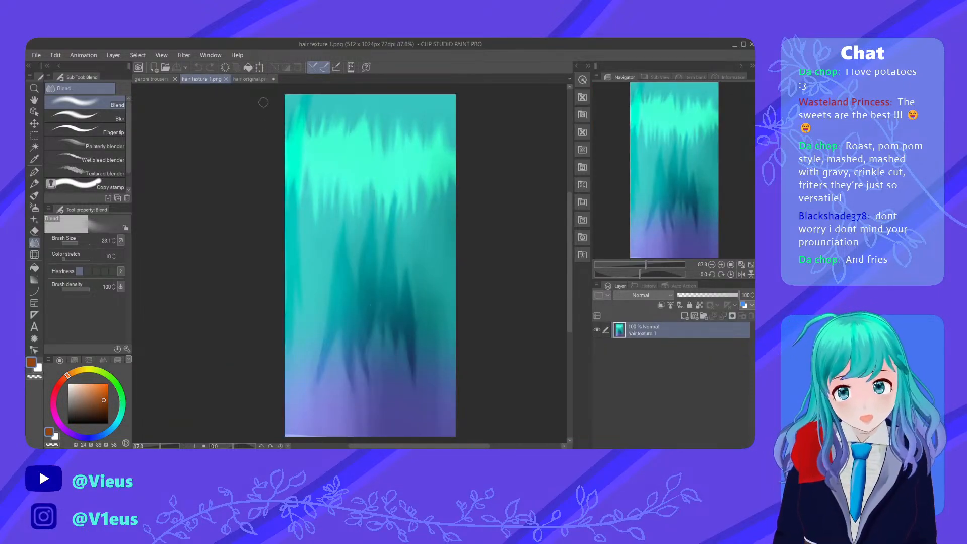
{"action": "left_click", "coordinate": [258, 81]}
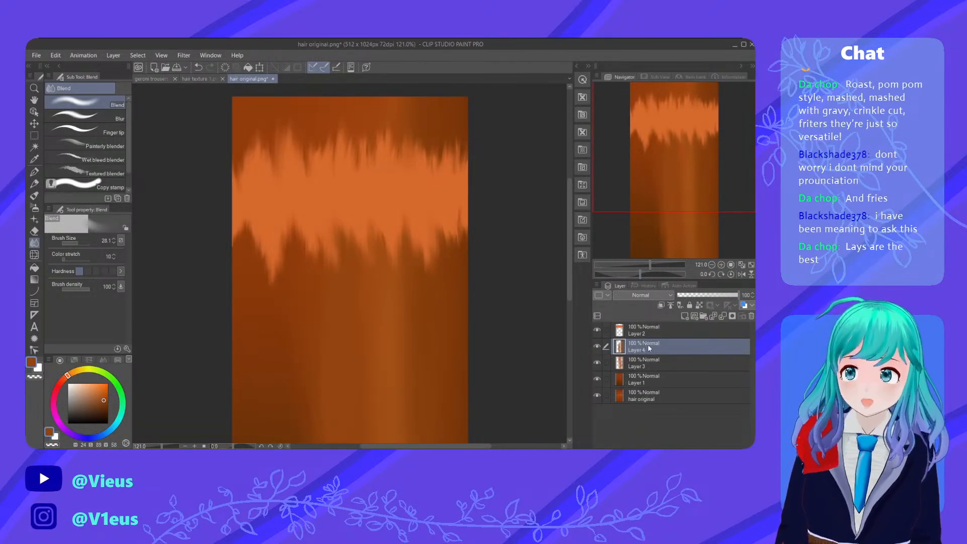
Add a new layer above Layer 2 and set the G-pen colour to a redder, brighter orange-brown
{"action": "left_click", "coordinate": [675, 332]}
{"action": "left_click", "coordinate": [685, 315]}
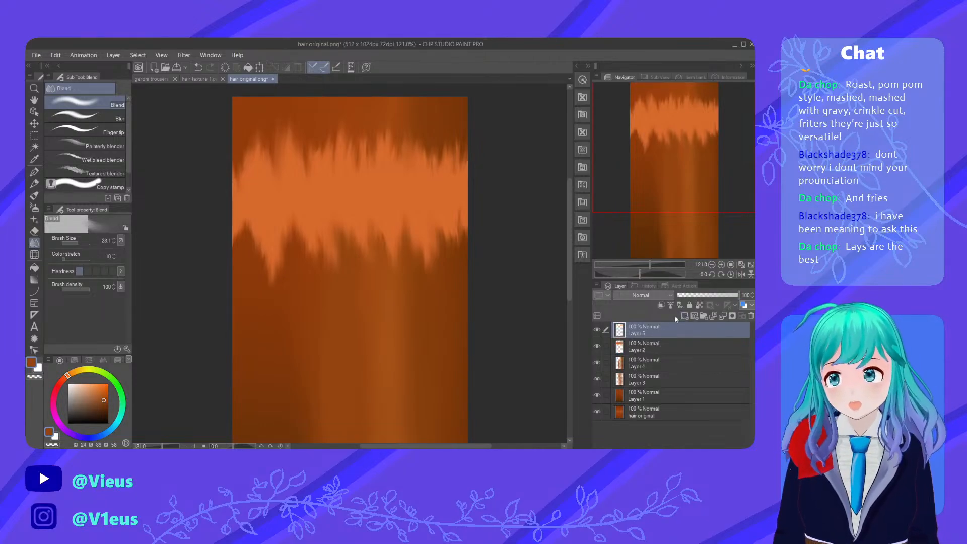
{"action": "scroll", "coordinate": [375, 254], "scroll_direction": "down", "scroll_amount": 3}
{"action": "scroll", "coordinate": [376, 375], "scroll_direction": "up", "scroll_amount": 1}
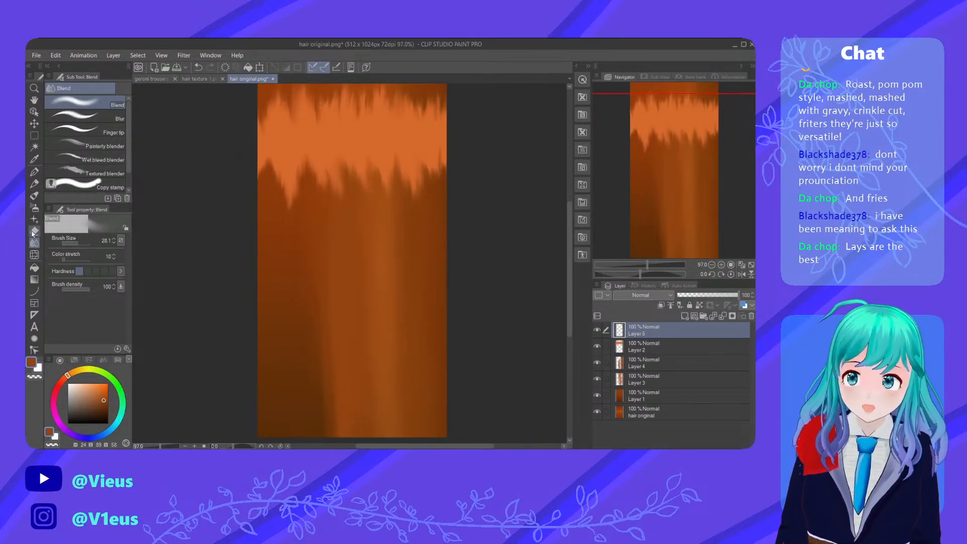
{"action": "left_click", "coordinate": [34, 172]}
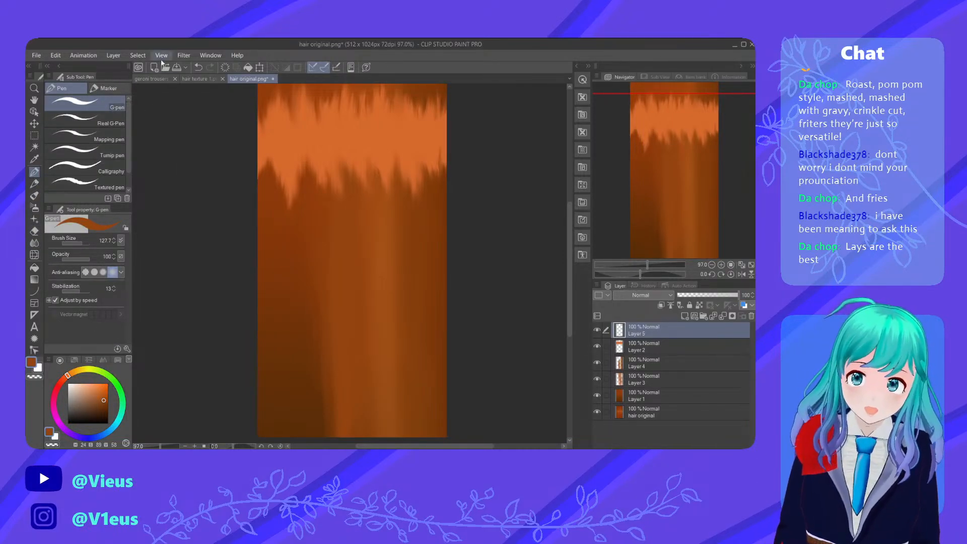
{"action": "left_click", "coordinate": [218, 80]}
{"action": "left_click", "coordinate": [252, 79]}
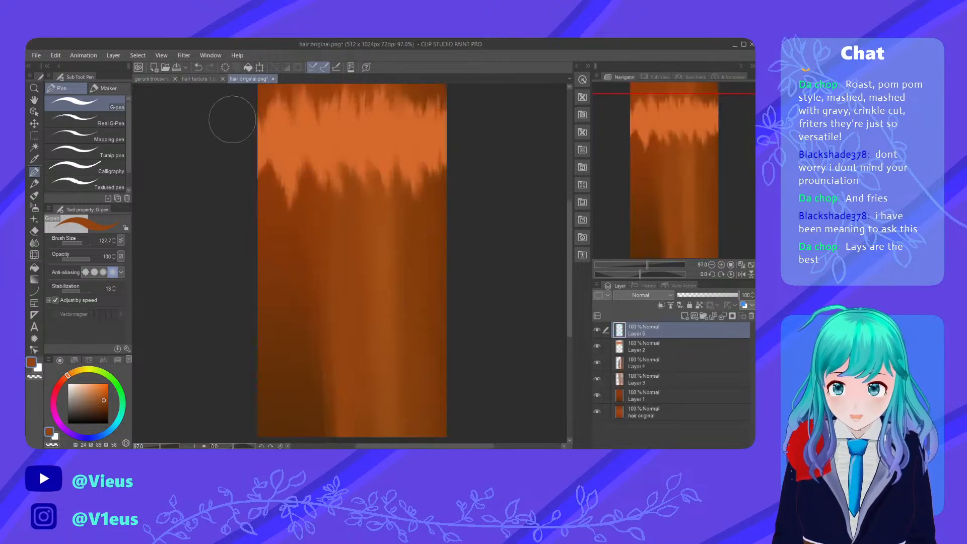
{"action": "left_click", "coordinate": [67, 377]}
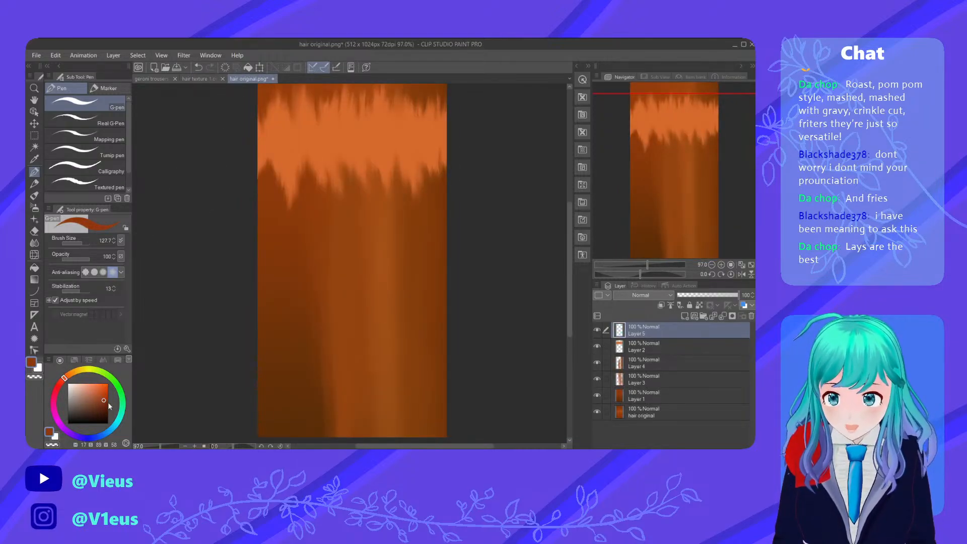
{"action": "left_click_drag", "start_coordinate": [110, 406], "coordinate": [105, 398]}
Set the G-pen size to 56 and paint tapered red zigzag streaks below the highlight on the new layer, undoing unwanted strokes
{"action": "mouse_move", "coordinate": [295, 372]}
{"action": "left_mouse_down"}
{"action": "mouse_move", "coordinate": [297, 322]}
{"action": "mouse_move", "coordinate": [324, 381]}
{"action": "left_mouse_up"}
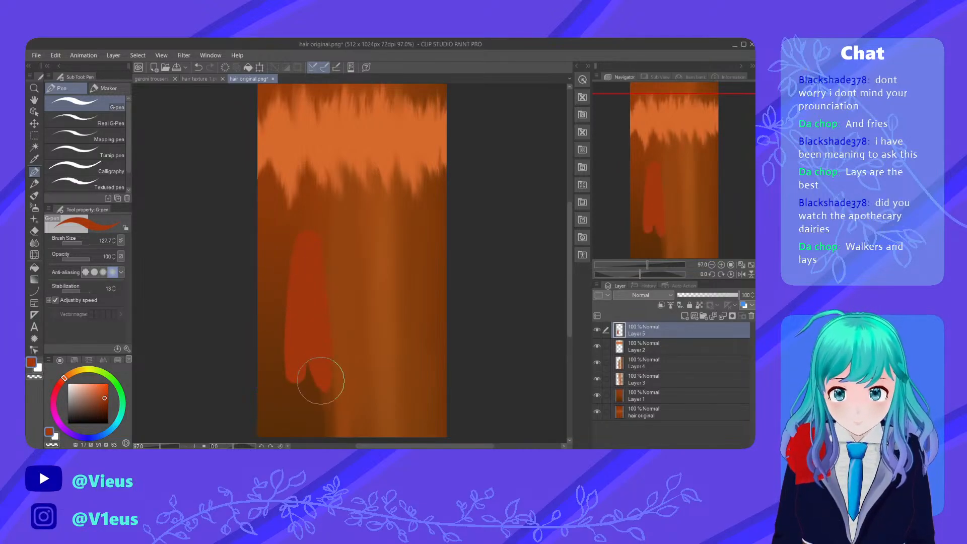
{"action": "key", "text": "ctrl+z"}
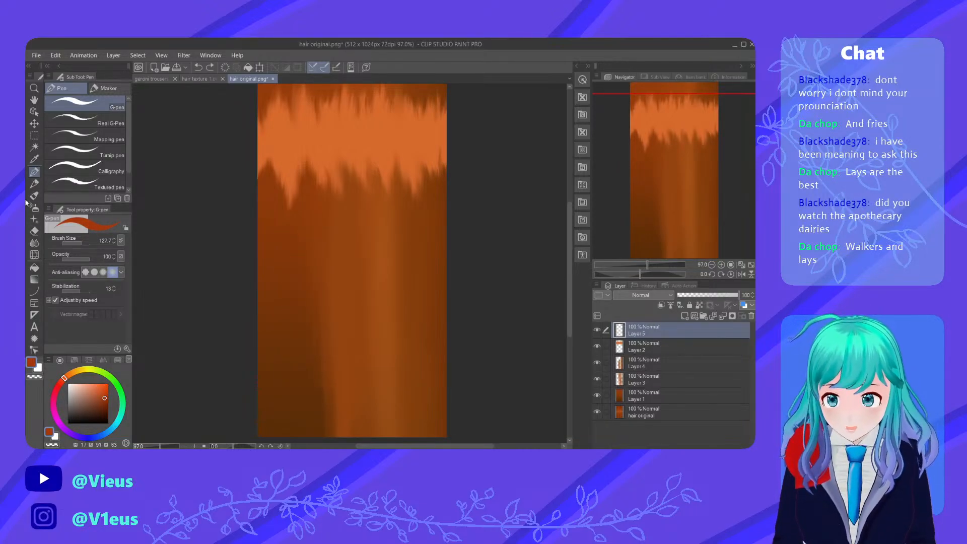
{"action": "left_click_drag", "start_coordinate": [82, 238], "coordinate": [80, 243]}
{"action": "mouse_move", "coordinate": [292, 316]}
{"action": "left_mouse_down"}
{"action": "mouse_move", "coordinate": [298, 300]}
{"action": "mouse_move", "coordinate": [326, 321]}
{"action": "mouse_move", "coordinate": [326, 339]}
{"action": "mouse_move", "coordinate": [352, 280]}
{"action": "mouse_move", "coordinate": [349, 306]}
{"action": "mouse_move", "coordinate": [380, 284]}
{"action": "mouse_move", "coordinate": [399, 230]}
{"action": "mouse_move", "coordinate": [385, 316]}
{"action": "left_mouse_up"}
{"action": "mouse_move", "coordinate": [281, 309]}
{"action": "left_mouse_down"}
{"action": "mouse_move", "coordinate": [285, 341]}
{"action": "mouse_move", "coordinate": [307, 292]}
{"action": "mouse_move", "coordinate": [317, 337]}
{"action": "mouse_move", "coordinate": [274, 304]}
{"action": "mouse_move", "coordinate": [280, 267]}
{"action": "left_mouse_up"}
{"action": "key", "text": "ctrl+z"}
{"action": "key", "text": "ctrl+z"}
{"action": "key", "text": "ctrl+z"}
{"action": "key", "text": "ctrl+z"}
{"action": "key", "text": "ctrl+z"}
{"action": "key", "text": "ctrl+z"}
{"action": "key", "text": "ctrl+z"}
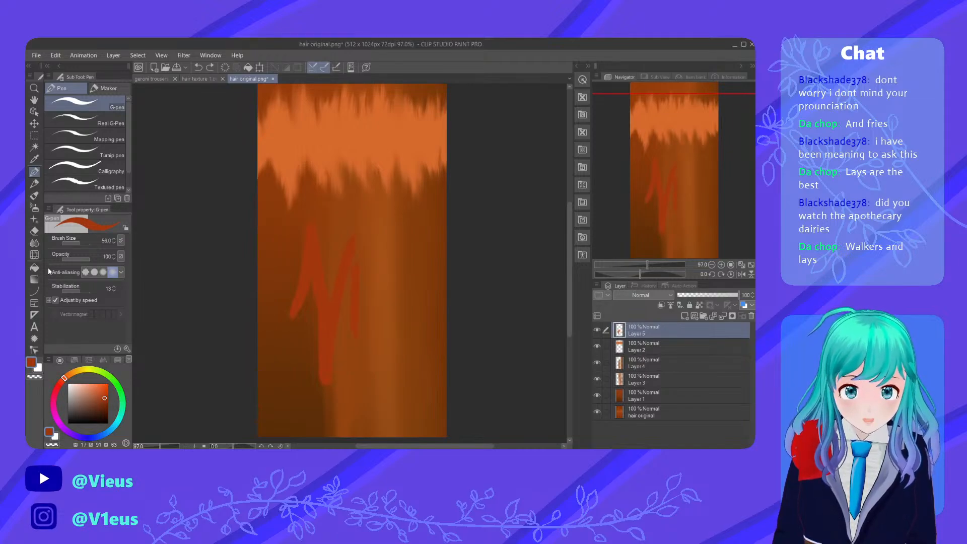
Extend the red zigzag streaks across the lighter vertical band below the highlight with the G-pen at size 56
{"action": "left_click_drag", "start_coordinate": [292, 319], "coordinate": [316, 285]}
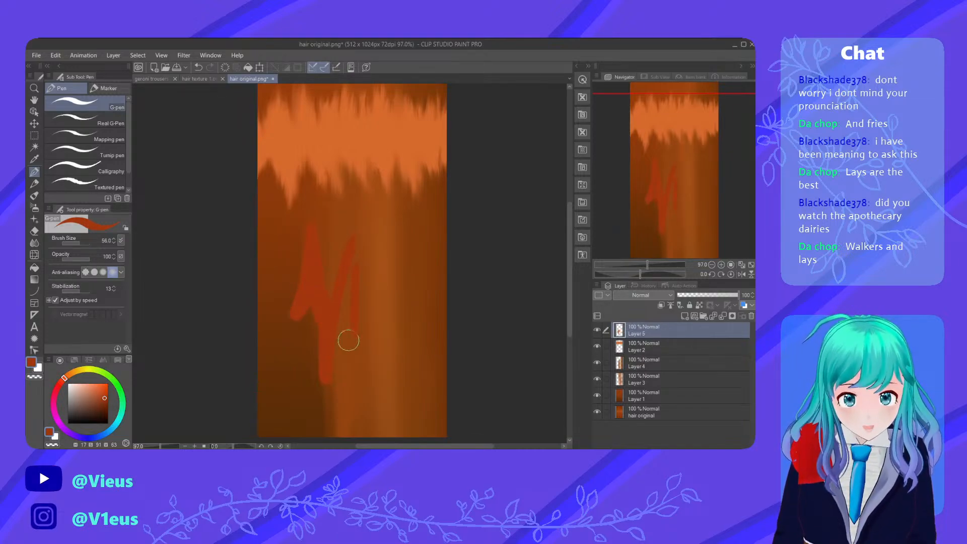
{"action": "mouse_move", "coordinate": [348, 341]}
{"action": "left_mouse_down"}
{"action": "mouse_move", "coordinate": [348, 371]}
{"action": "mouse_move", "coordinate": [338, 341]}
{"action": "mouse_move", "coordinate": [360, 232]}
{"action": "mouse_move", "coordinate": [381, 362]}
{"action": "mouse_move", "coordinate": [401, 219]}
{"action": "mouse_move", "coordinate": [395, 320]}
{"action": "mouse_move", "coordinate": [391, 300]}
{"action": "mouse_move", "coordinate": [381, 345]}
{"action": "mouse_move", "coordinate": [377, 334]}
{"action": "mouse_move", "coordinate": [388, 316]}
{"action": "mouse_move", "coordinate": [425, 340]}
{"action": "mouse_move", "coordinate": [413, 287]}
{"action": "mouse_move", "coordinate": [399, 331]}
{"action": "left_mouse_up"}
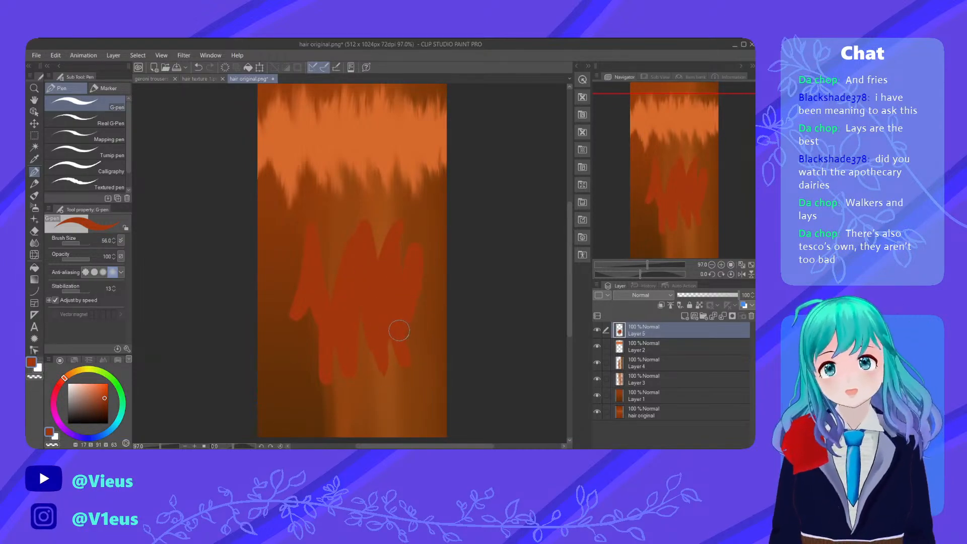
{"action": "left_click", "coordinate": [34, 242]}
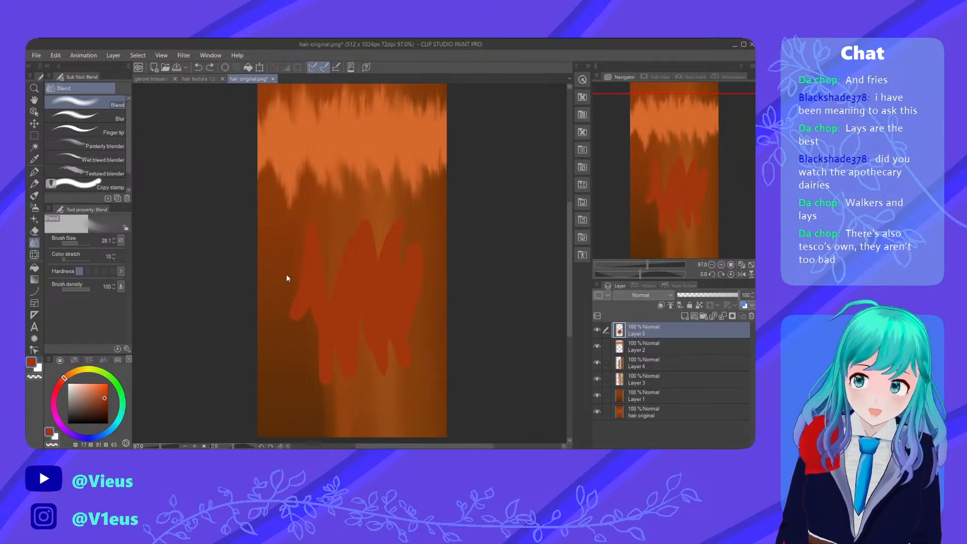
{"action": "key", "text": "e"}
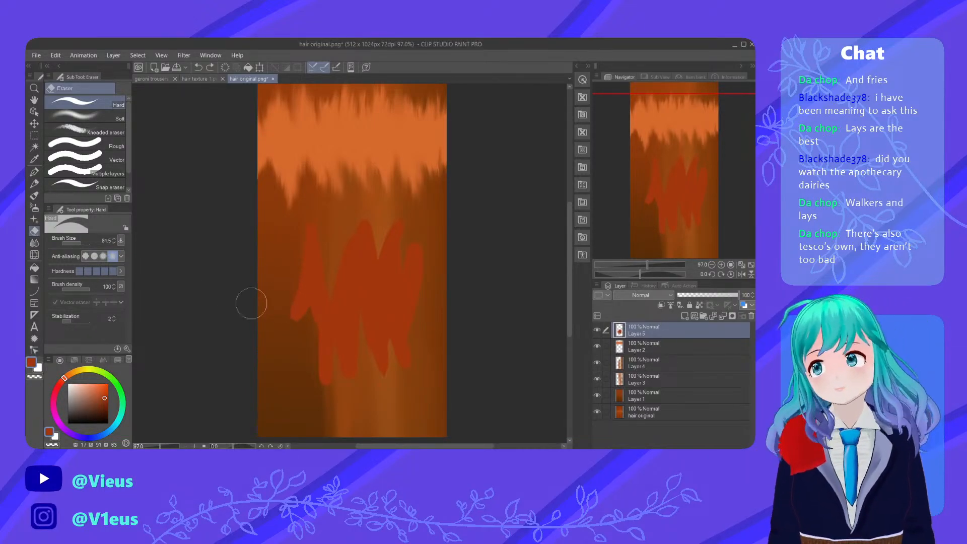
{"action": "left_click", "coordinate": [82, 242]}
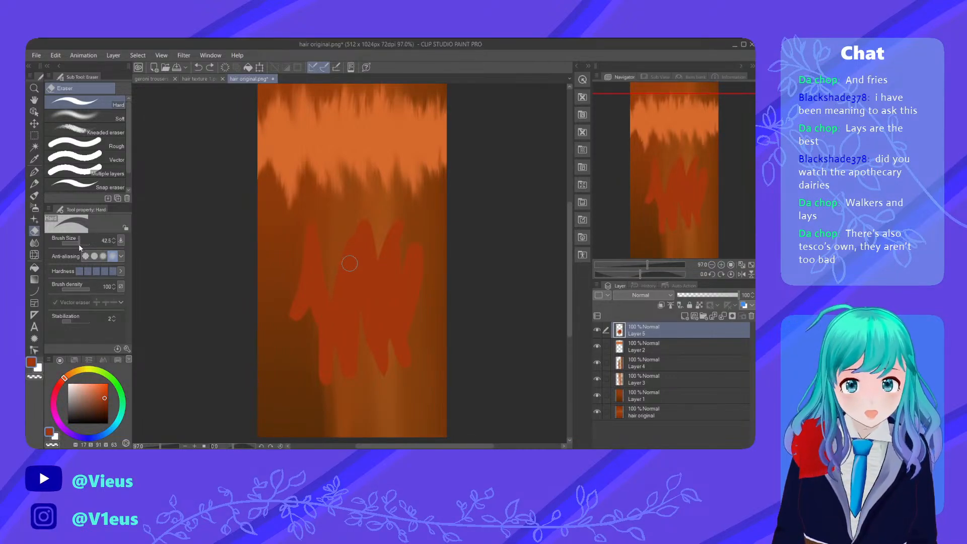
{"action": "left_click", "coordinate": [75, 244]}
{"action": "mouse_move", "coordinate": [302, 237]}
{"action": "left_mouse_down"}
{"action": "mouse_move", "coordinate": [297, 308]}
{"action": "mouse_move", "coordinate": [298, 249]}
{"action": "left_mouse_up"}
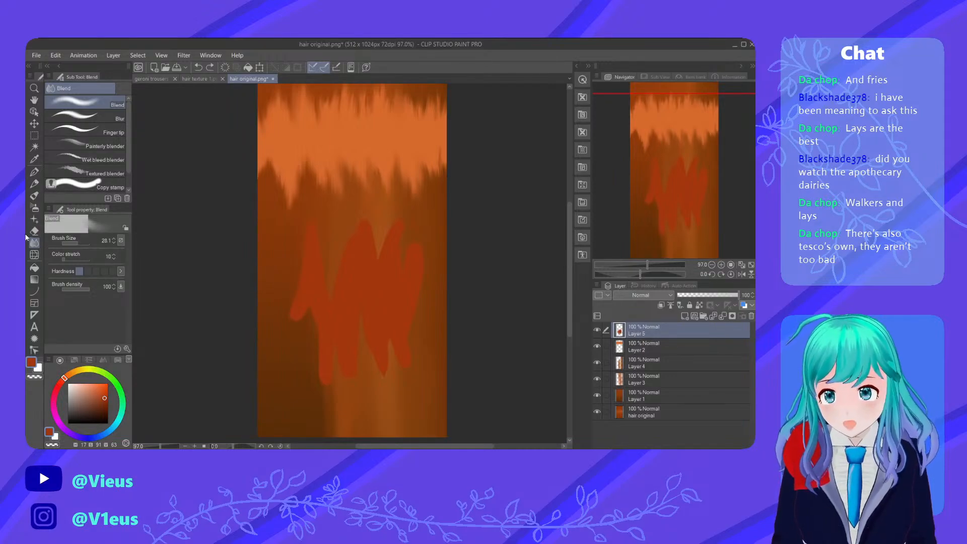
Smear the tips and edges of the red streaks into the brown hair with the Painterly blender at size 21.4
{"action": "left_click", "coordinate": [93, 146]}
{"action": "left_click", "coordinate": [76, 241]}
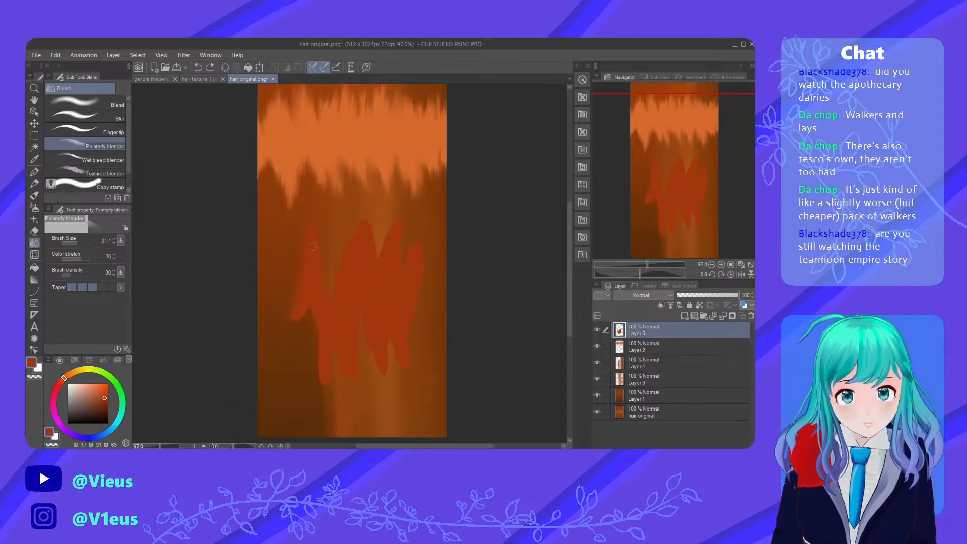
{"action": "left_click_drag", "start_coordinate": [312, 246], "coordinate": [327, 273]}
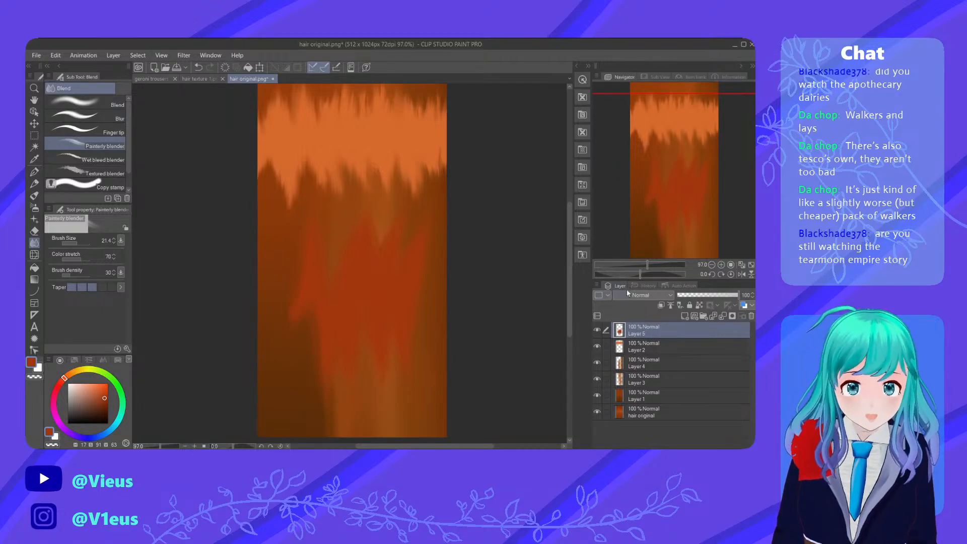
Try the Saturation, Color, Add (Glow), Multiply, Linear burn, Color burn, Color dodge and Glow dodge blending modes on Layer 5
{"action": "scroll", "coordinate": [636, 295], "scroll_direction": "down", "scroll_amount": 20}
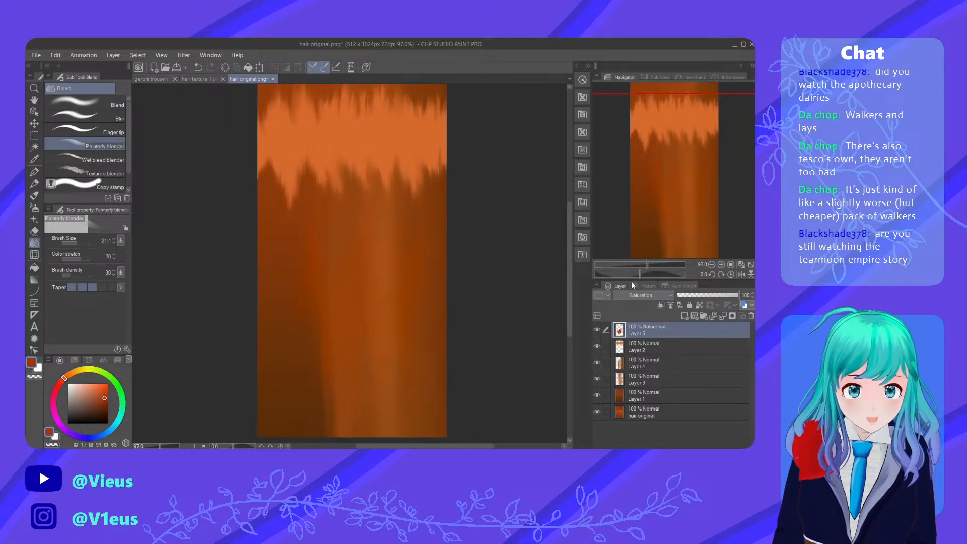
{"action": "scroll", "coordinate": [638, 296], "scroll_direction": "down", "scroll_amount": 1}
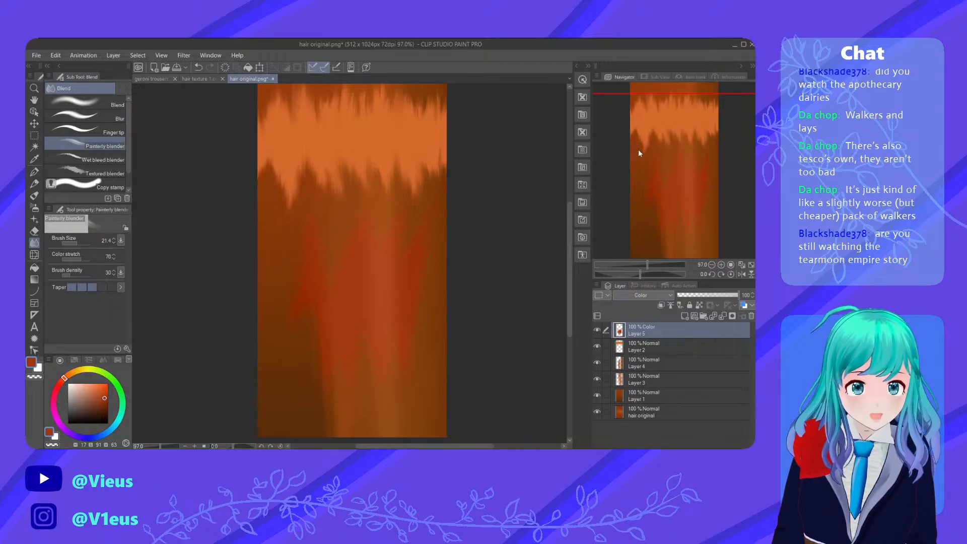
{"action": "scroll", "coordinate": [632, 297], "scroll_direction": "up", "scroll_amount": 13}
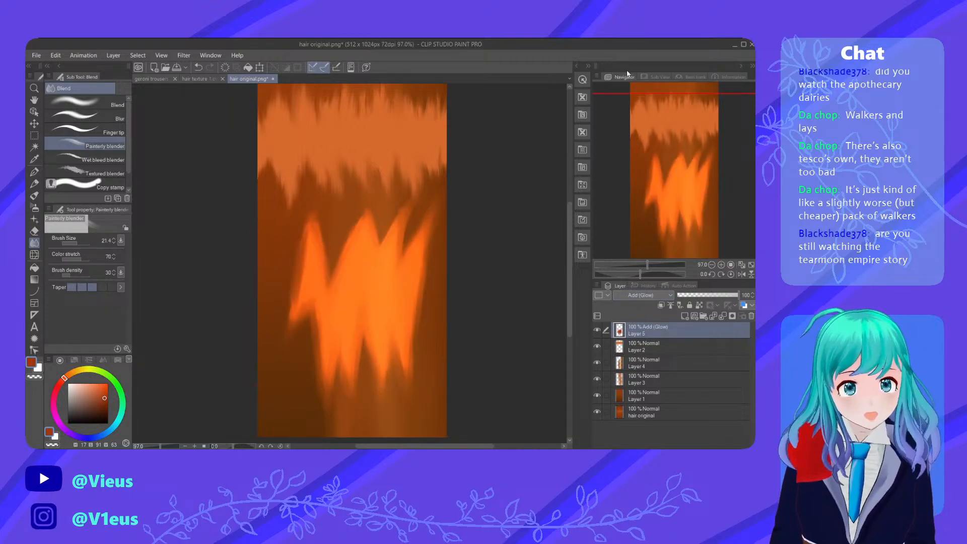
{"action": "scroll", "coordinate": [639, 296], "scroll_direction": "up", "scroll_amount": 10}
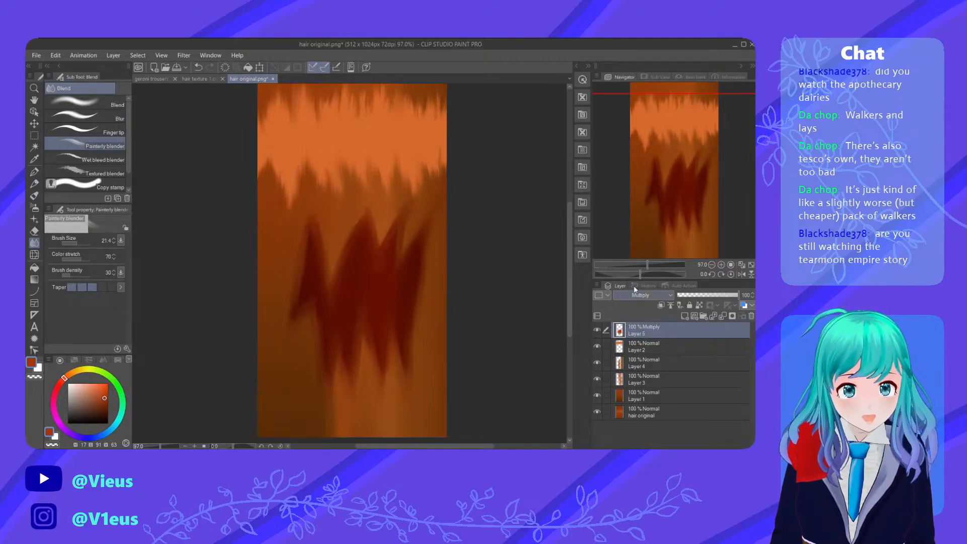
{"action": "left_click", "coordinate": [624, 78]}
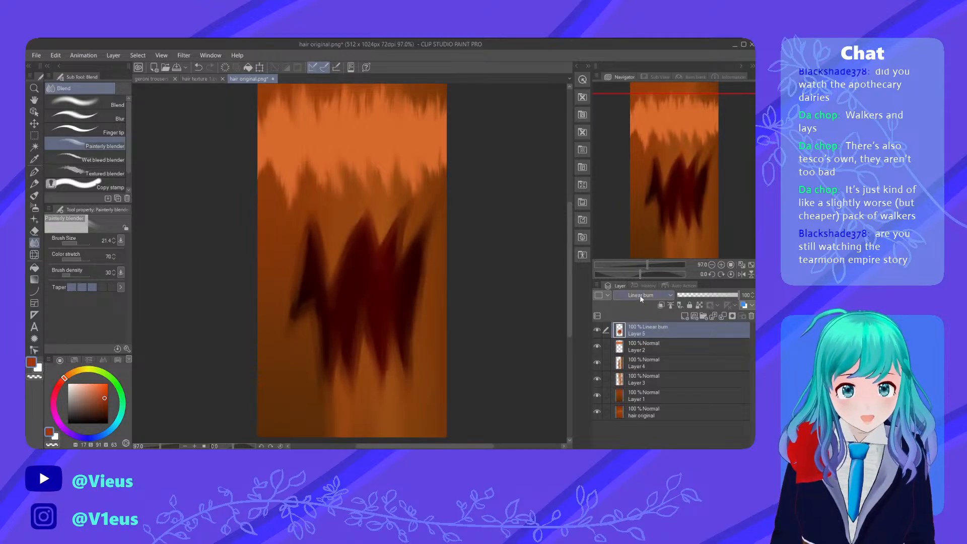
{"action": "left_click", "coordinate": [629, 78]}
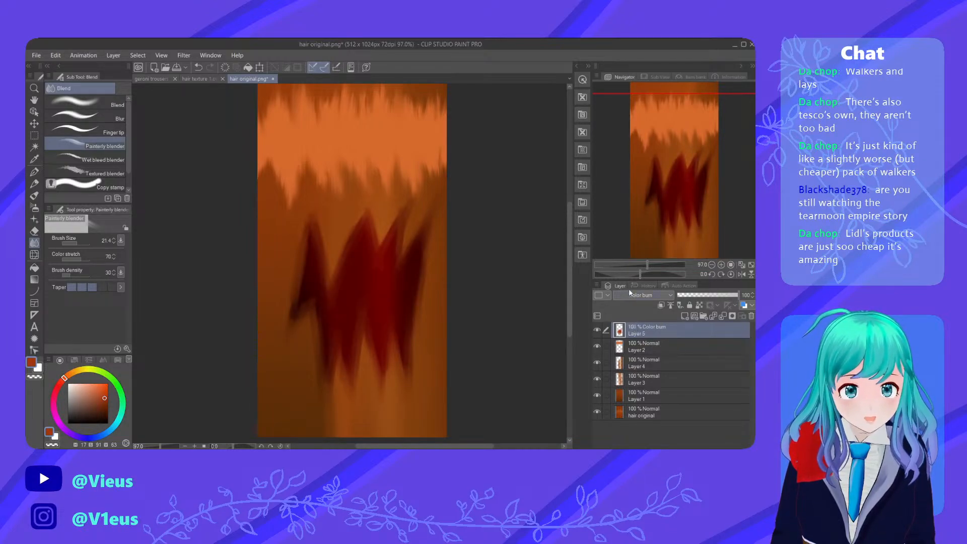
{"action": "left_click", "coordinate": [639, 120]}
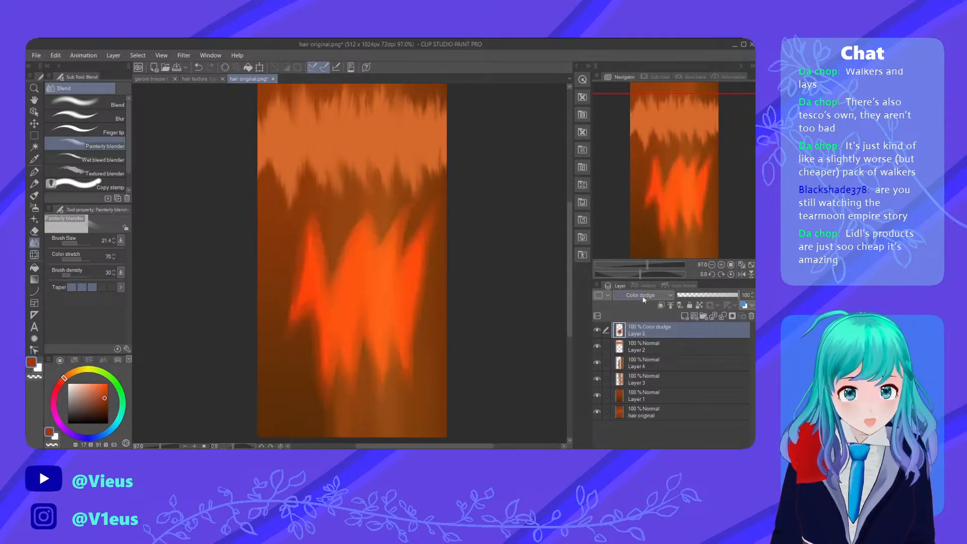
{"action": "scroll", "coordinate": [638, 295], "scroll_direction": "down", "scroll_amount": 1}
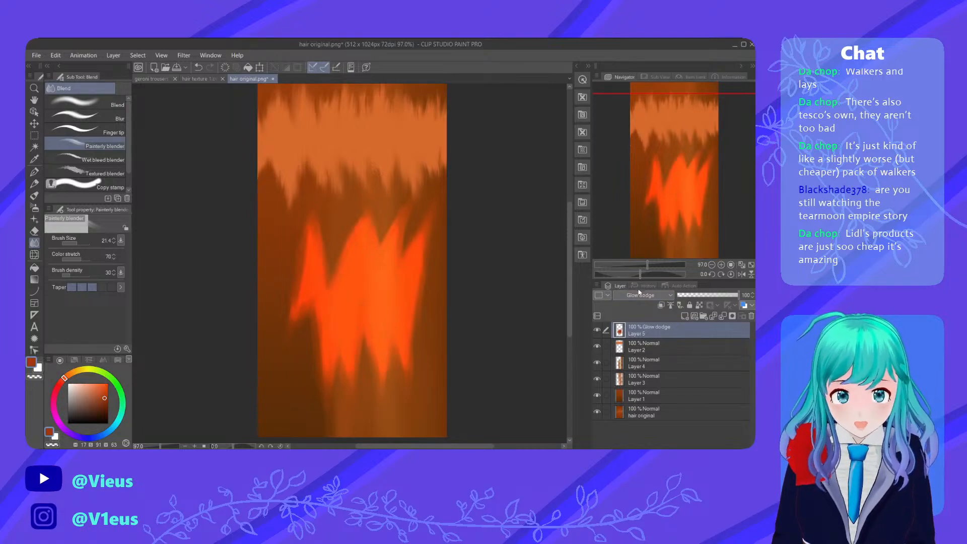
Set Layer 5 to Vivid light at 68% opacity and lock its transparent pixels
{"action": "left_click", "coordinate": [637, 192]}
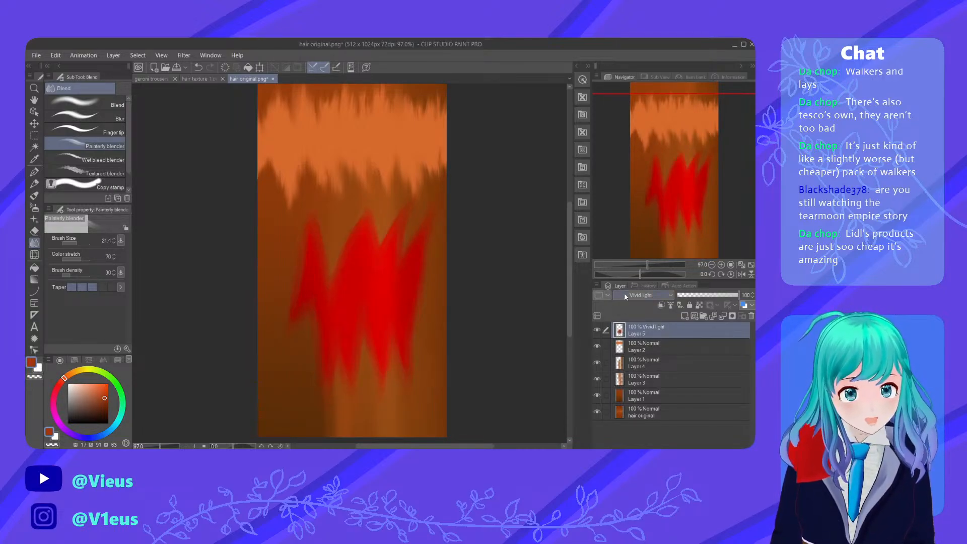
{"action": "left_click_drag", "start_coordinate": [688, 293], "coordinate": [720, 298]}
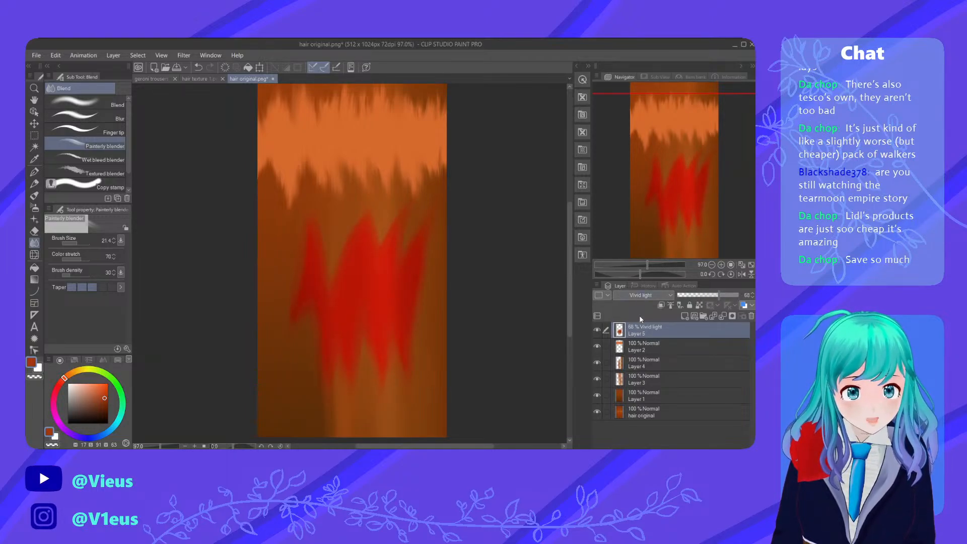
{"action": "left_click", "coordinate": [699, 305]}
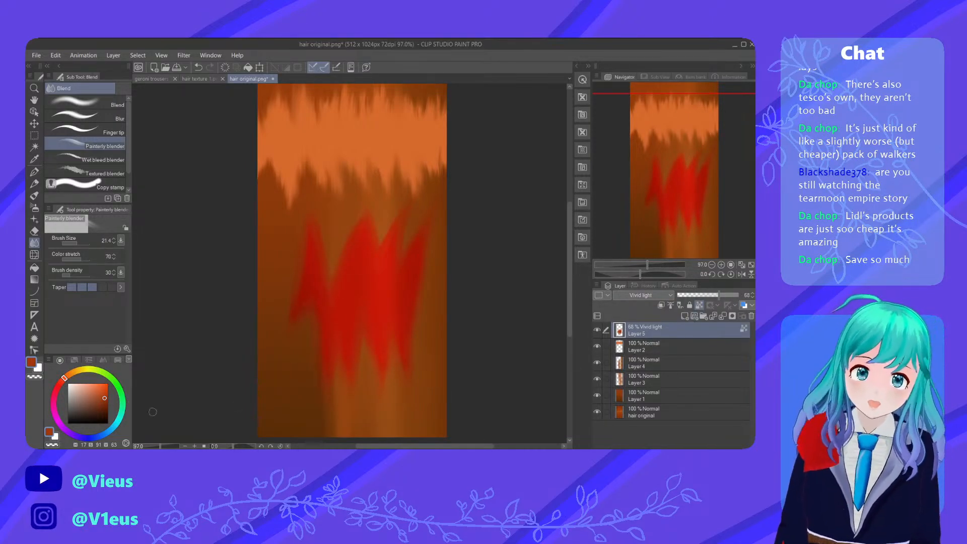
Try recolouring the locked red streaks with duller, darker browns and a yellowish brown using the G-pen, and undo the repainting
{"action": "left_click", "coordinate": [103, 395]}
{"action": "left_click_drag", "start_coordinate": [103, 395], "coordinate": [95, 399]}
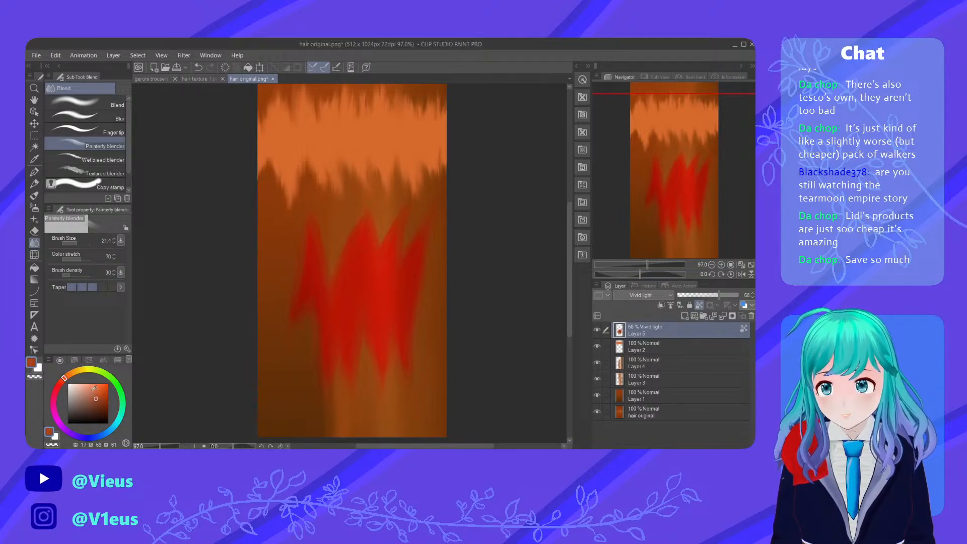
{"action": "key", "text": "p"}
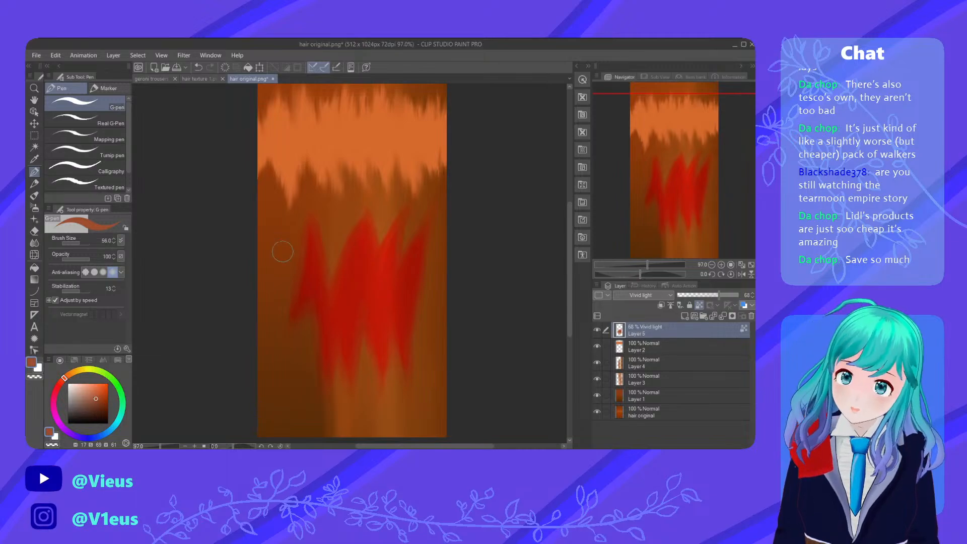
{"action": "left_click", "coordinate": [85, 407]}
{"action": "mouse_move", "coordinate": [339, 362]}
{"action": "left_mouse_down"}
{"action": "mouse_move", "coordinate": [313, 360]}
{"action": "mouse_move", "coordinate": [339, 352]}
{"action": "mouse_move", "coordinate": [381, 436]}
{"action": "left_mouse_up"}
{"action": "mouse_move", "coordinate": [322, 342]}
{"action": "left_mouse_down"}
{"action": "mouse_move", "coordinate": [311, 324]}
{"action": "mouse_move", "coordinate": [331, 179]}
{"action": "left_mouse_up"}
{"action": "left_click_drag", "start_coordinate": [65, 380], "coordinate": [67, 376]}
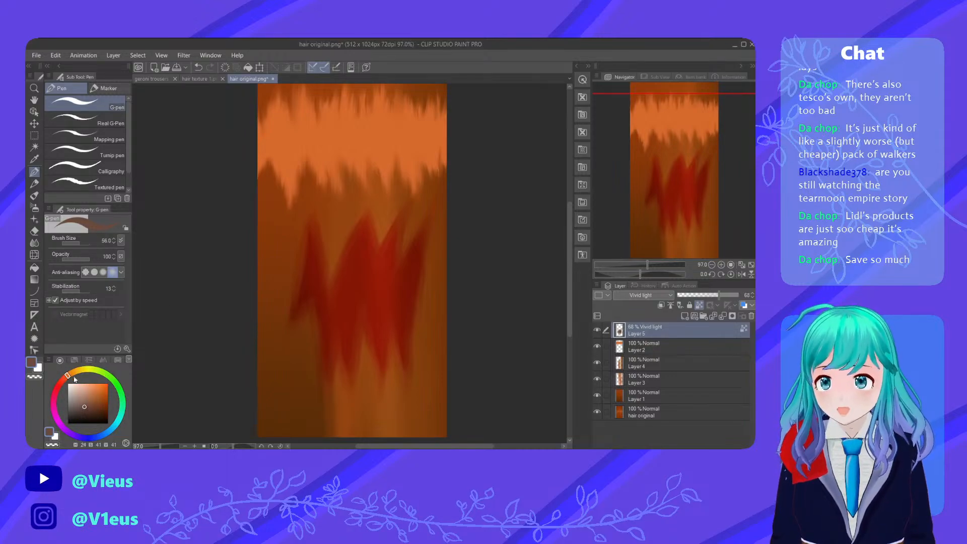
{"action": "left_click", "coordinate": [100, 407]}
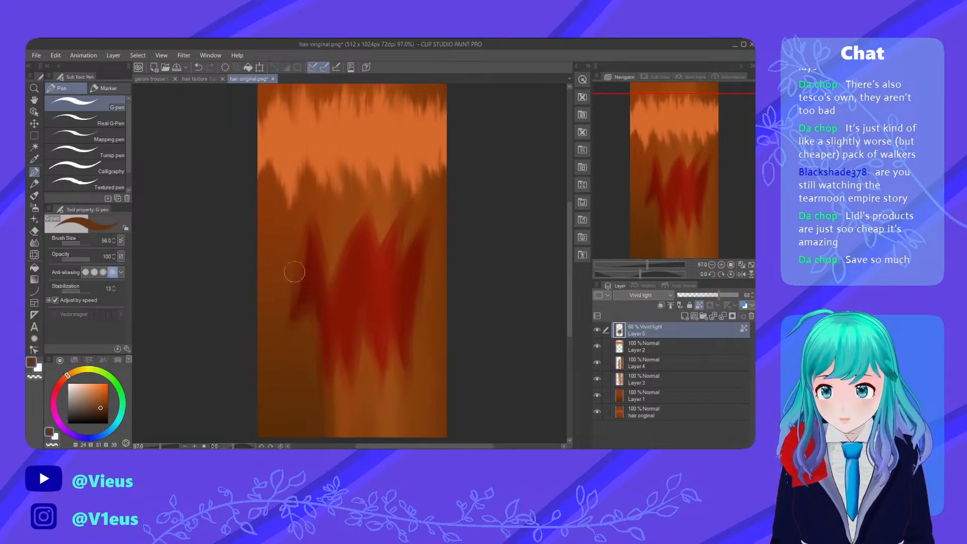
{"action": "left_click", "coordinate": [77, 370]}
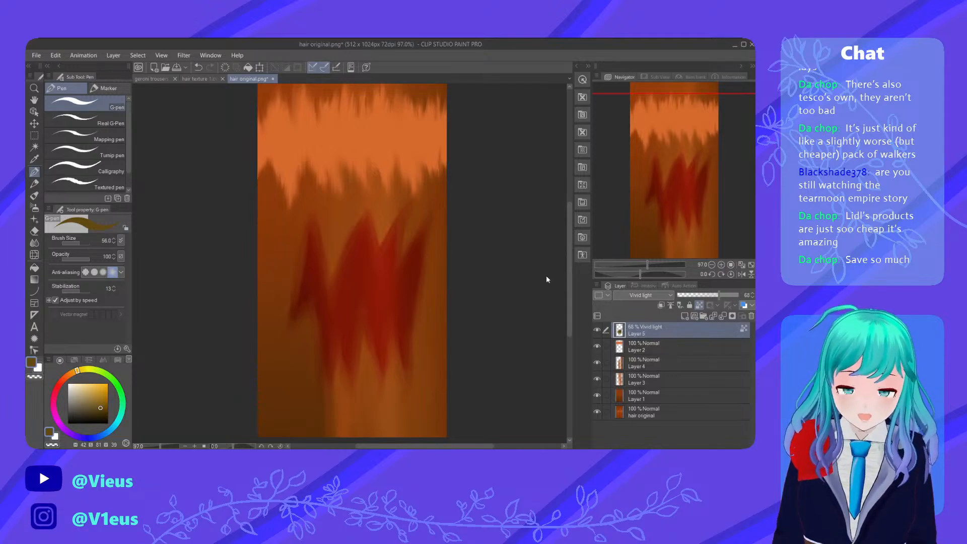
{"action": "key", "text": "ctrl+z"}
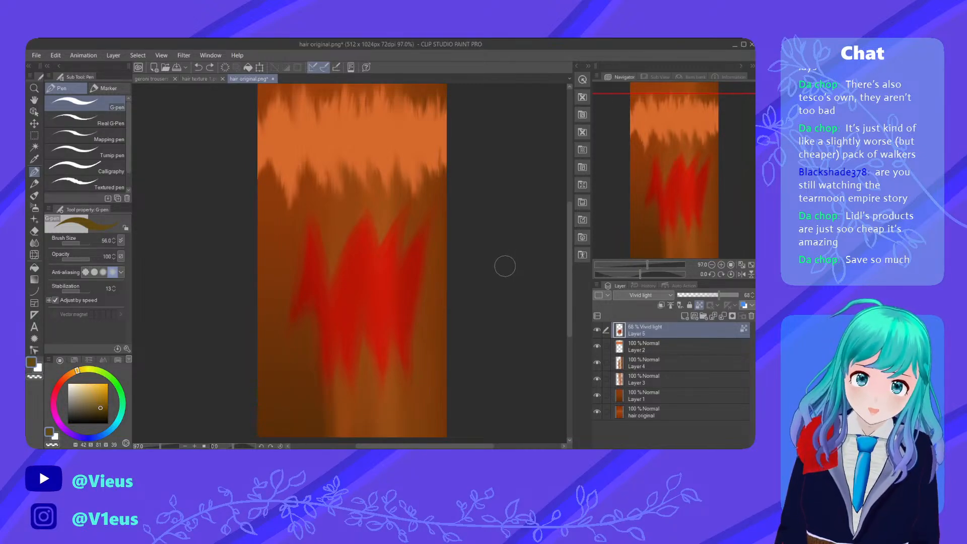
{"action": "left_click", "coordinate": [480, 263]}
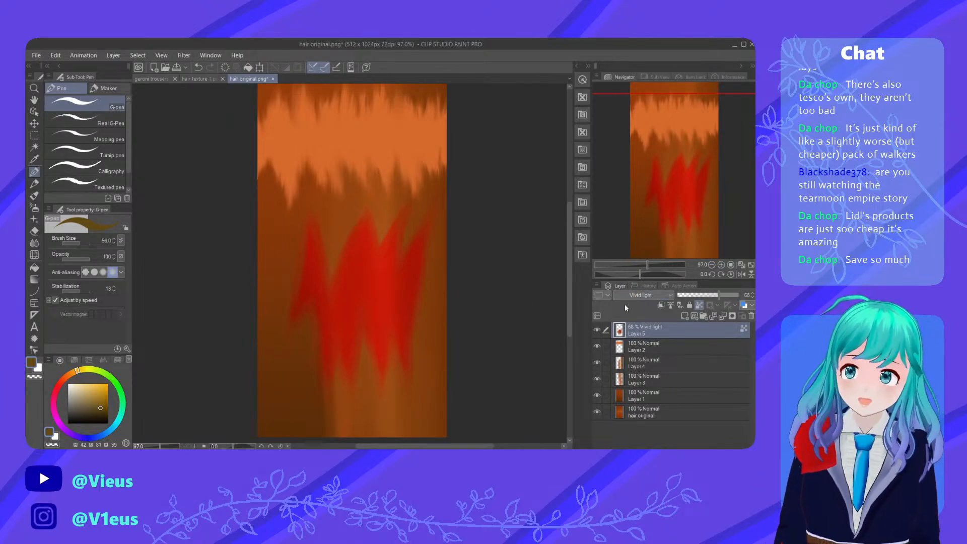
Try Lighter color and Darker color on Layer 5, and settle on the Color blending mode at 100% opacity
{"action": "left_click", "coordinate": [629, 214]}
{"action": "left_click", "coordinate": [634, 258]}
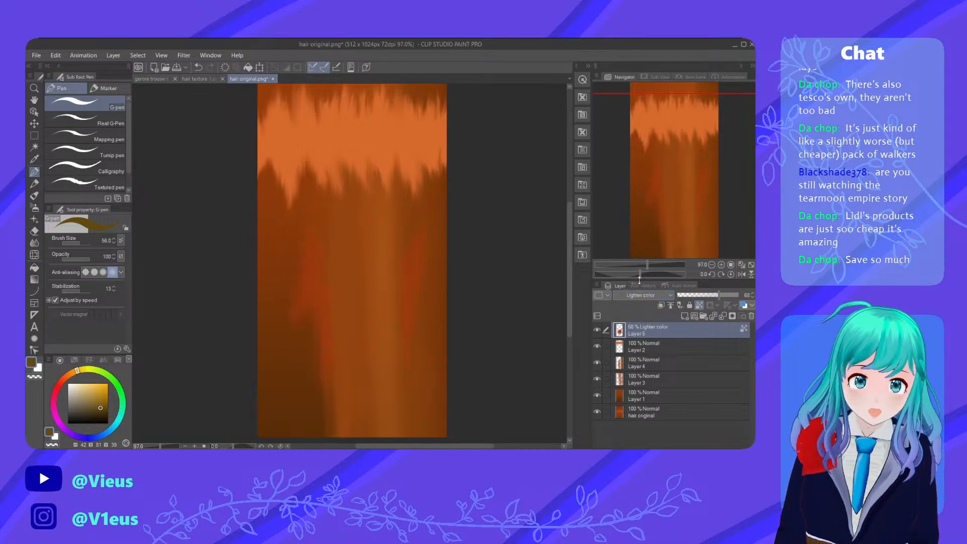
{"action": "left_click", "coordinate": [629, 242]}
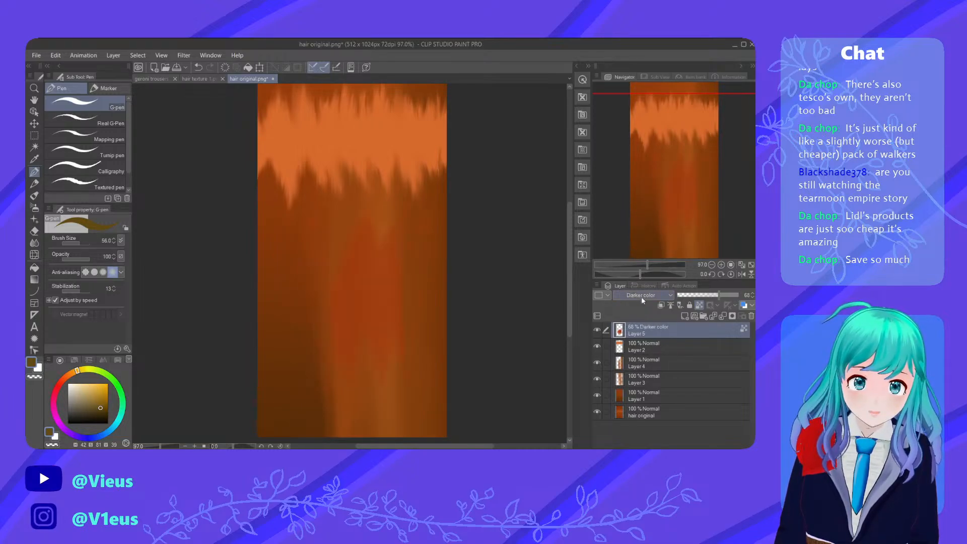
{"action": "left_click", "coordinate": [657, 262]}
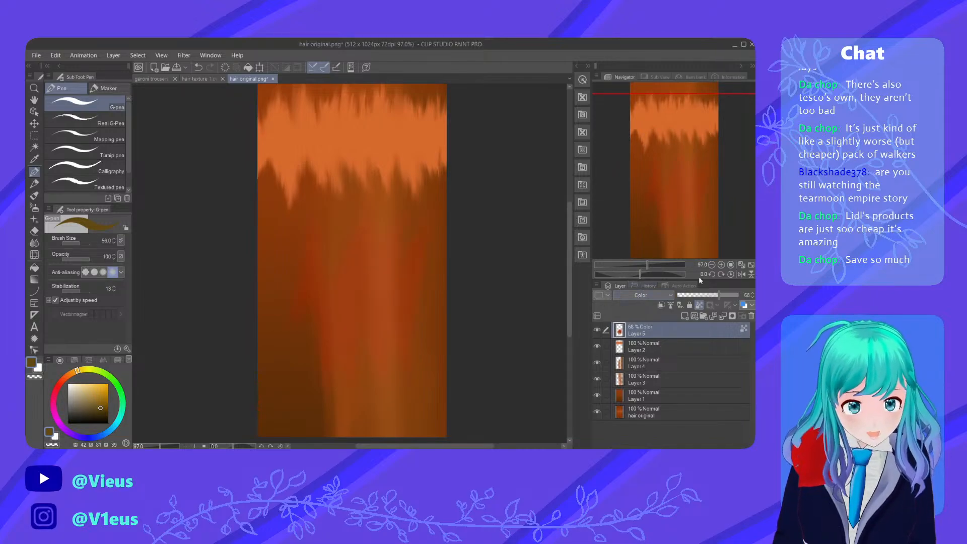
{"action": "left_click_drag", "start_coordinate": [719, 295], "coordinate": [740, 295]}
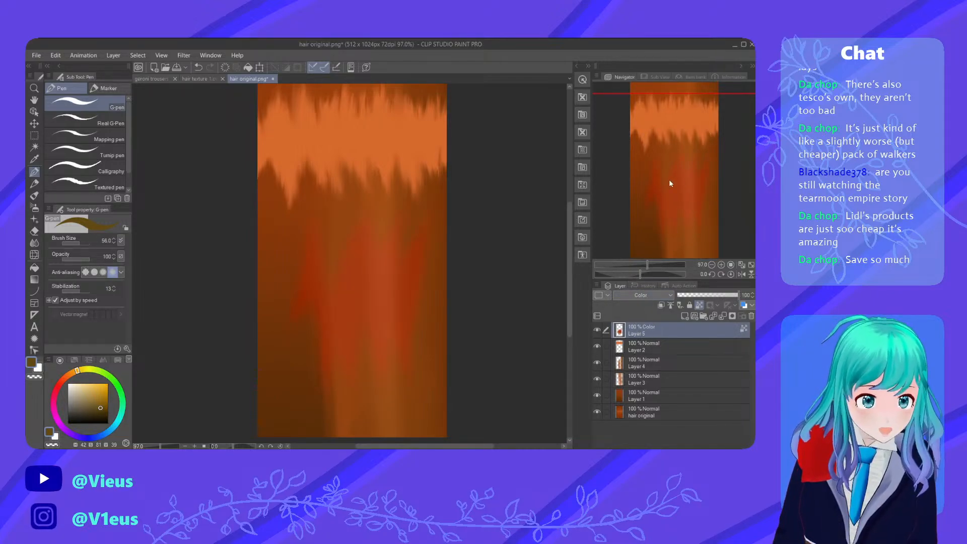
Duplicate Layer 5, try Darken before setting the copy to Normal blending, and hide the original streak layer
{"action": "key", "text": "ctrl+c"}
{"action": "key", "text": "ctrl+v"}
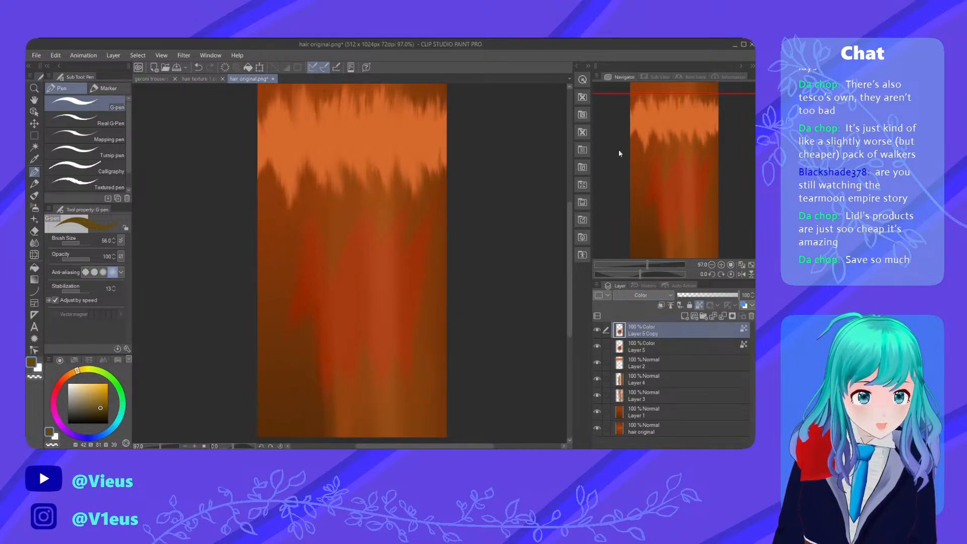
{"action": "left_click", "coordinate": [618, 55]}
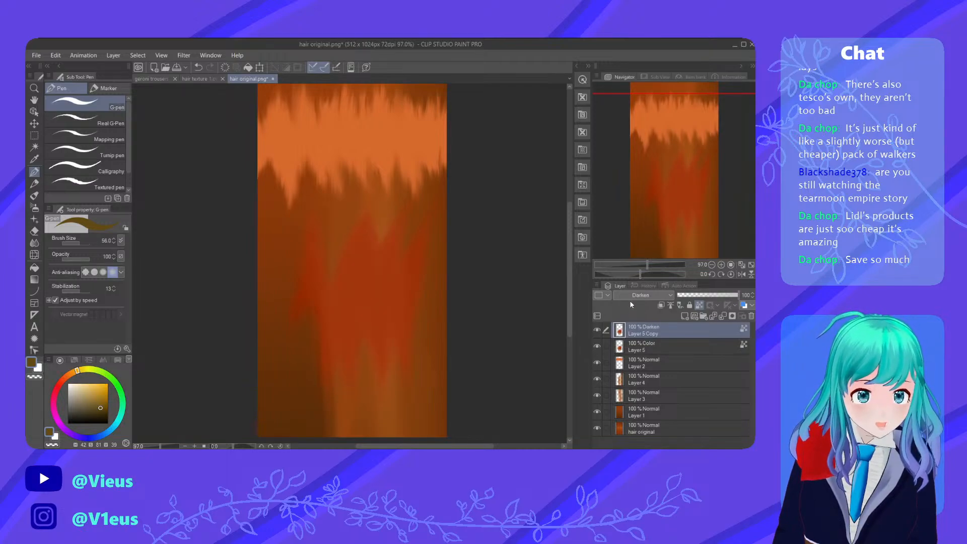
{"action": "left_click", "coordinate": [628, 46]}
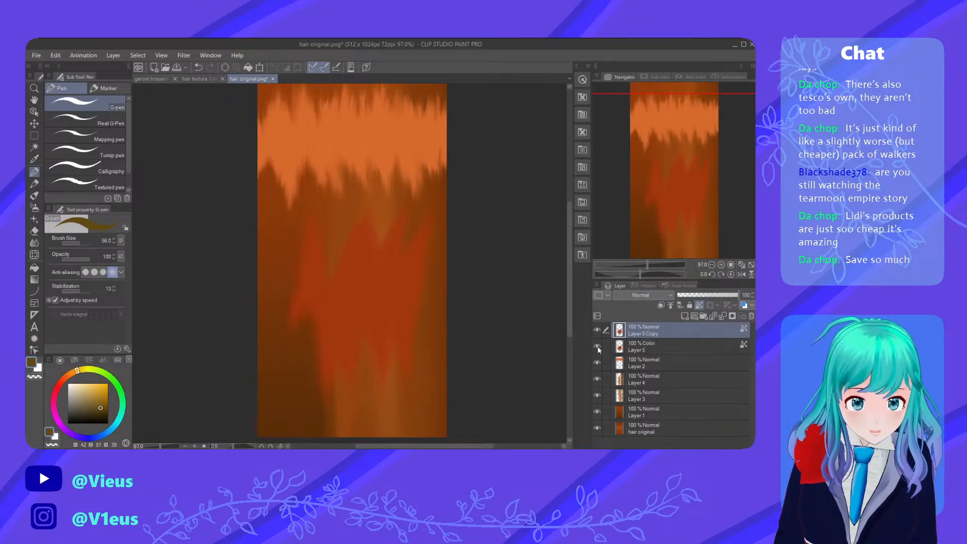
{"action": "left_click", "coordinate": [597, 347]}
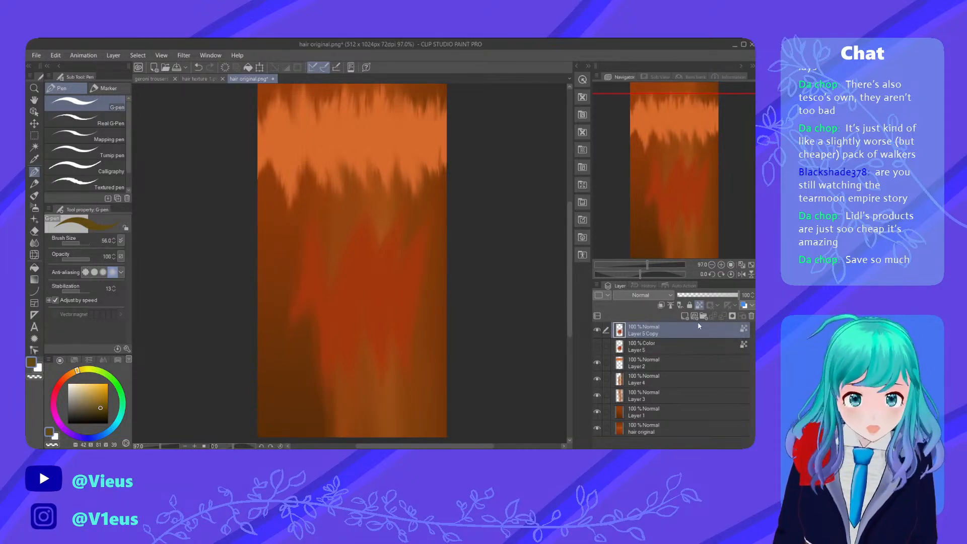
Repaint the transparency-locked streaks on Layer 5 Copy with a darker shade of their sampled red using the G-pen
{"action": "left_click", "coordinate": [381, 289], "text": "alt"}
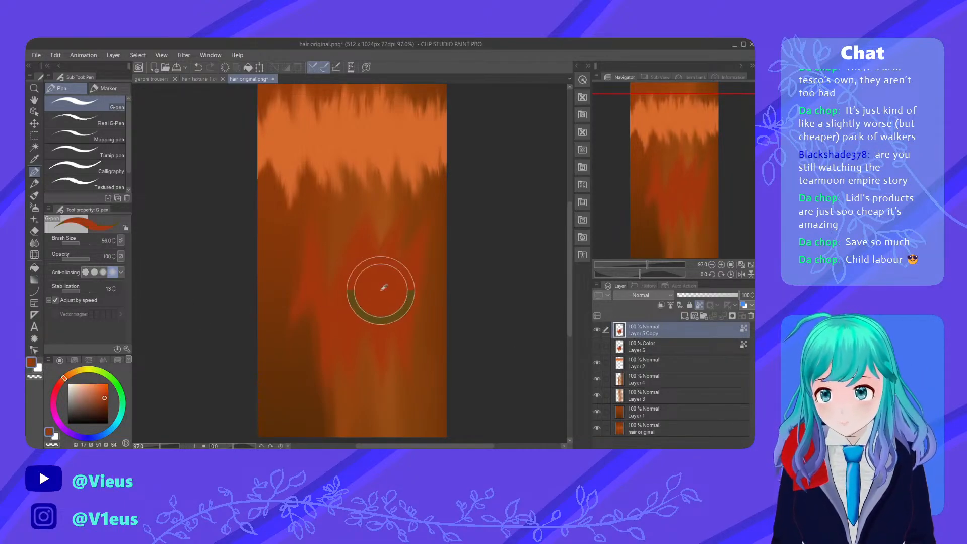
{"action": "left_click", "coordinate": [107, 402]}
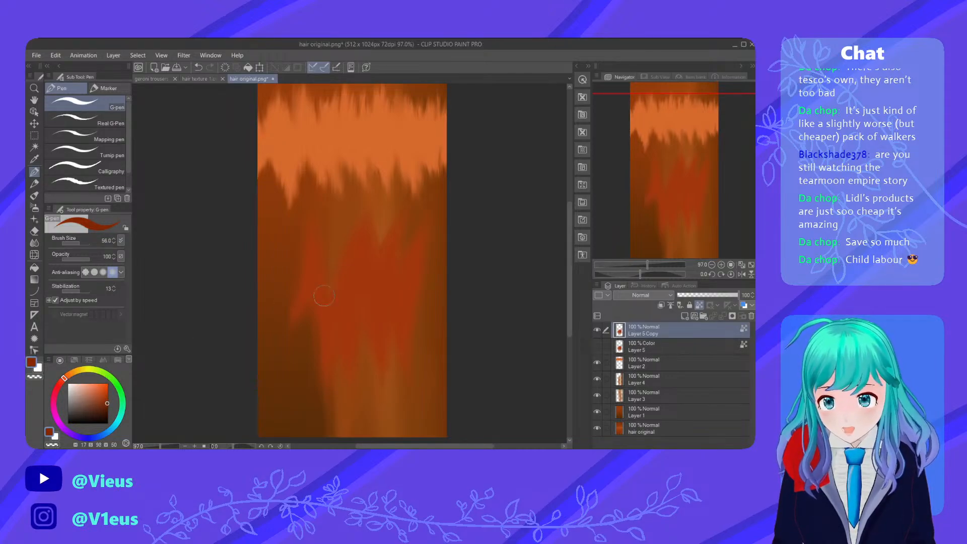
{"action": "mouse_move", "coordinate": [318, 235]}
{"action": "left_mouse_down"}
{"action": "mouse_move", "coordinate": [304, 284]}
{"action": "mouse_move", "coordinate": [289, 274]}
{"action": "mouse_move", "coordinate": [397, 194]}
{"action": "mouse_move", "coordinate": [414, 255]}
{"action": "mouse_move", "coordinate": [406, 374]}
{"action": "left_mouse_up"}
{"action": "key", "text": "ctrl+z"}
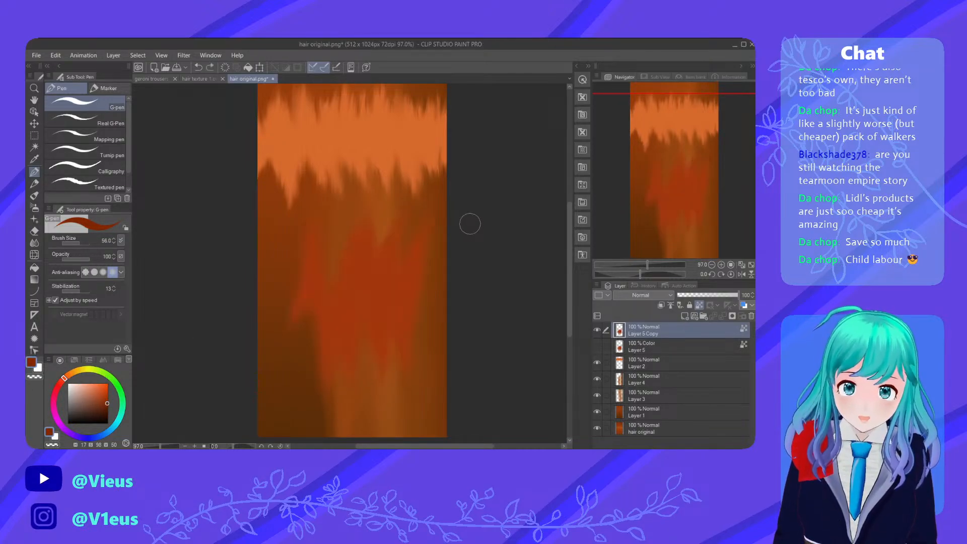
{"action": "left_click", "coordinate": [104, 397]}
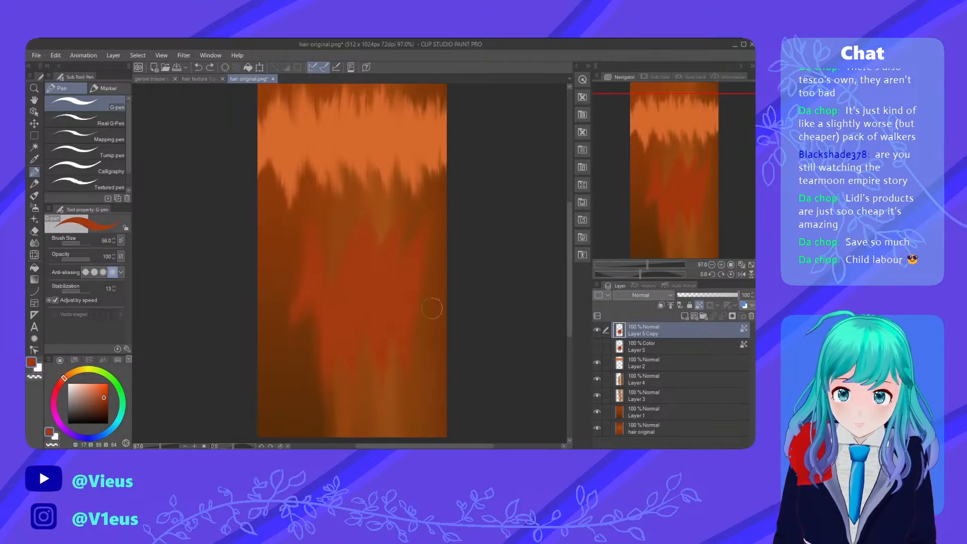
{"action": "left_click", "coordinate": [105, 401]}
{"action": "mouse_move", "coordinate": [260, 274]}
{"action": "left_mouse_down"}
{"action": "mouse_move", "coordinate": [312, 352]}
{"action": "mouse_move", "coordinate": [308, 422]}
{"action": "mouse_move", "coordinate": [365, 368]}
{"action": "mouse_move", "coordinate": [430, 236]}
{"action": "left_mouse_up"}
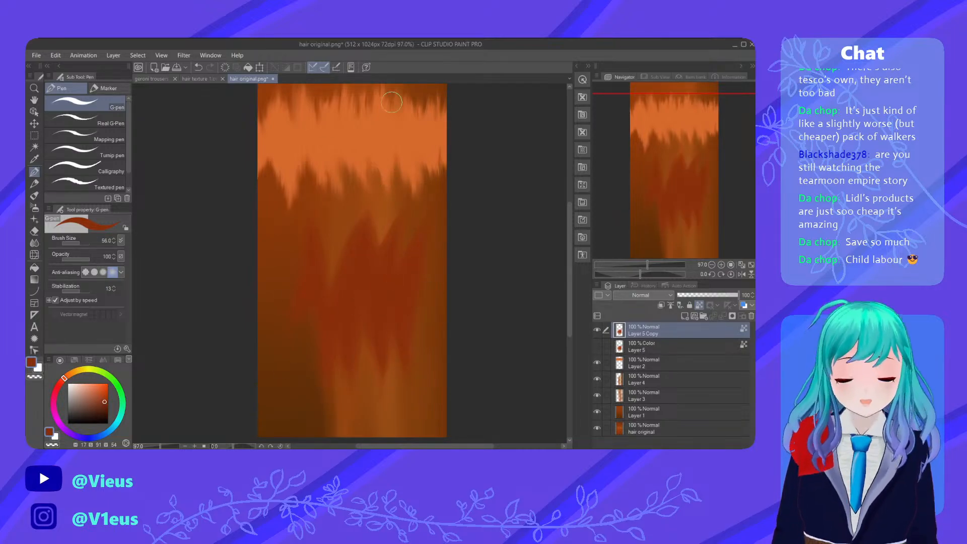
{"action": "scroll", "coordinate": [382, 103], "scroll_direction": "down", "scroll_amount": 4}
{"action": "scroll", "coordinate": [390, 103], "scroll_direction": "up", "scroll_amount": 4}
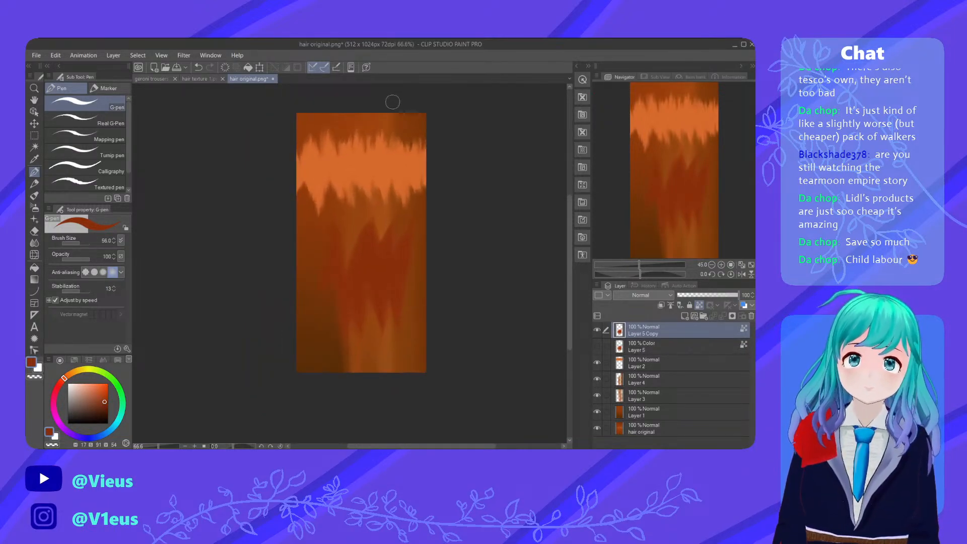
Try Color burn and Color dodge on Layer 2's highlight band, and settle on Add (Glow) at 65% opacity
{"action": "left_click", "coordinate": [634, 397]}
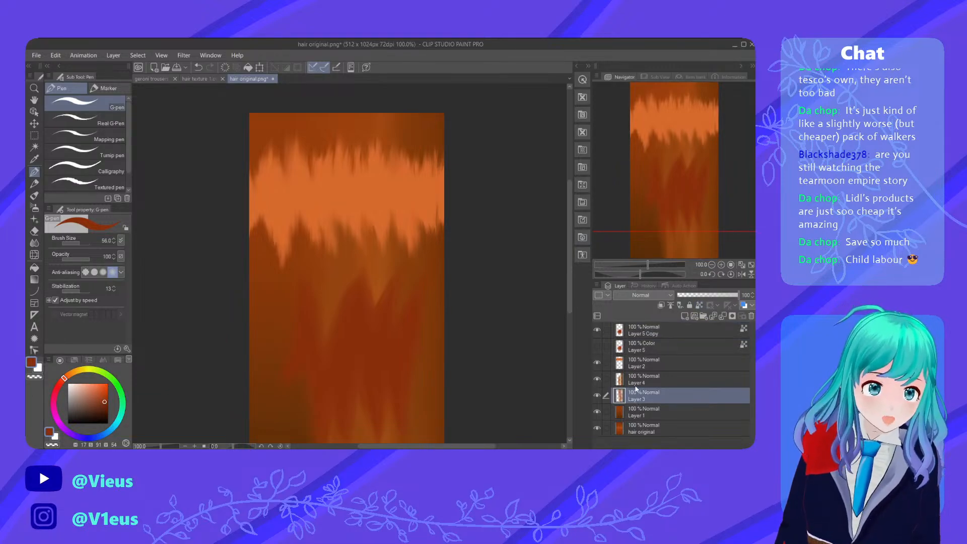
{"action": "left_click", "coordinate": [637, 379]}
{"action": "left_click", "coordinate": [636, 364]}
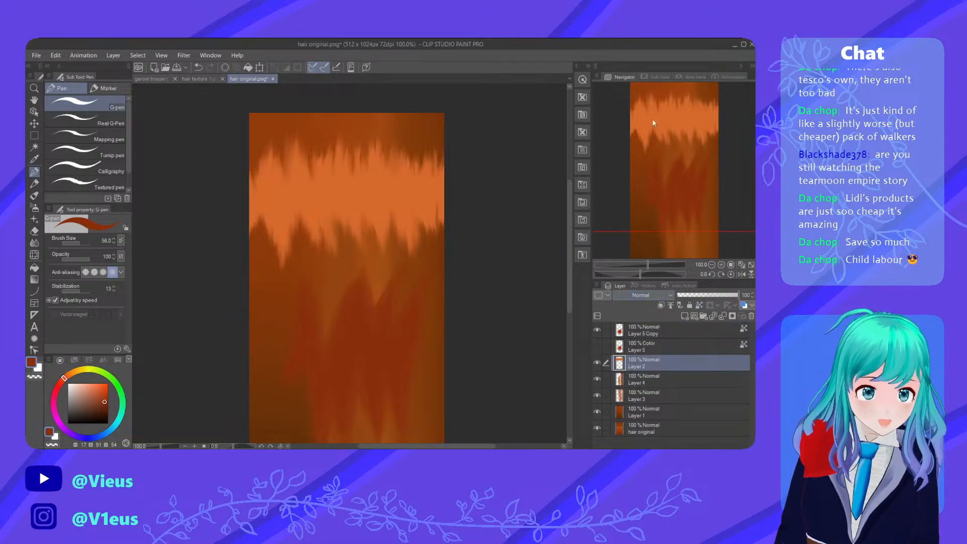
{"action": "left_click", "coordinate": [637, 78]}
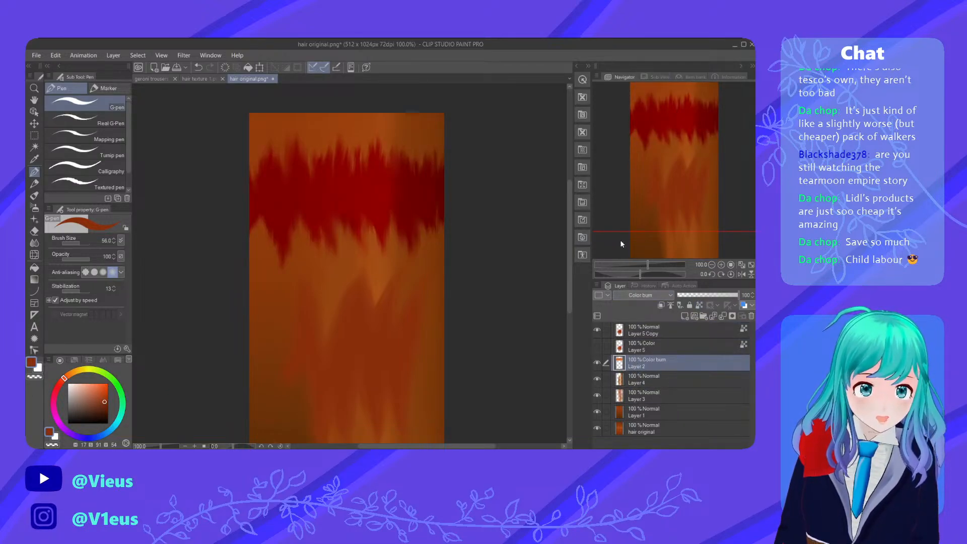
{"action": "left_click", "coordinate": [627, 120]}
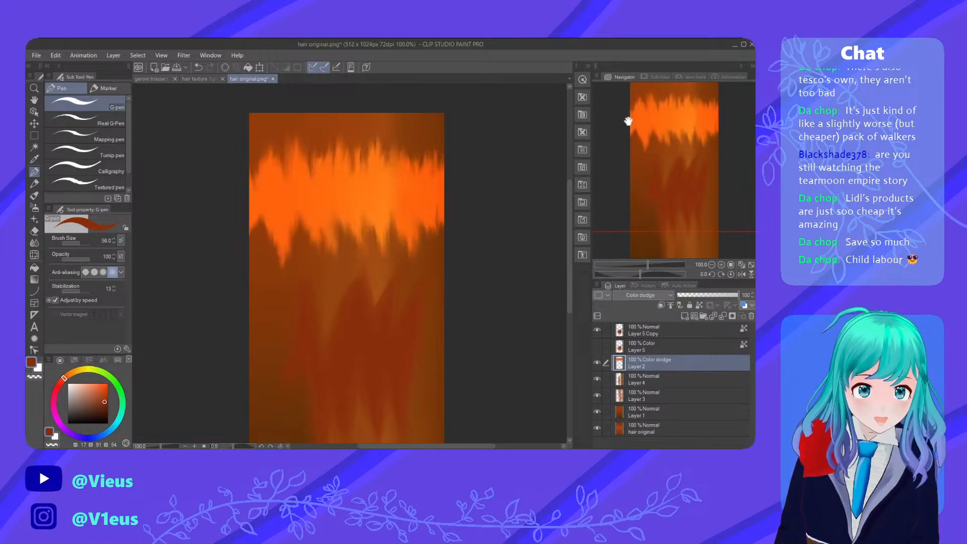
{"action": "left_click", "coordinate": [648, 150]}
{"action": "left_click_drag", "start_coordinate": [713, 297], "coordinate": [717, 294]}
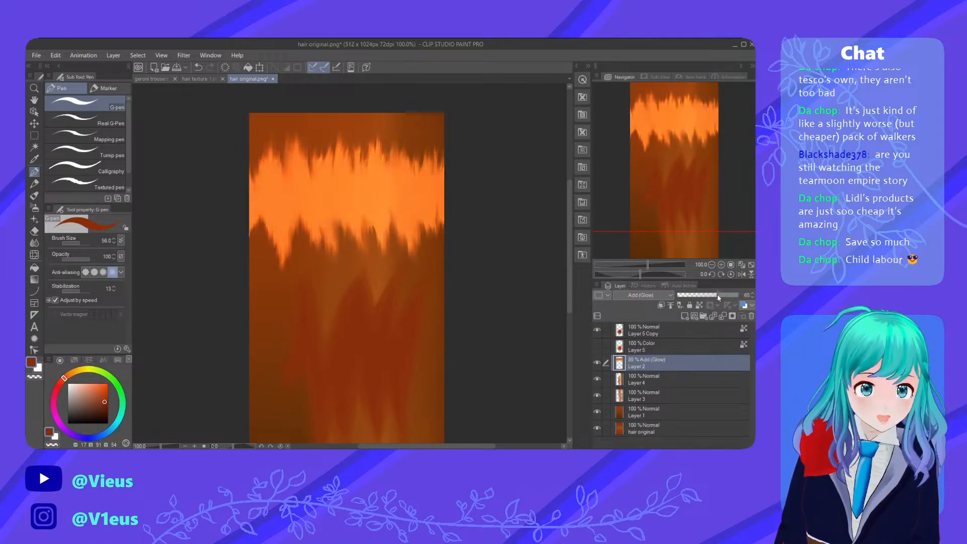
{"action": "scroll", "coordinate": [388, 184], "scroll_direction": "down", "scroll_amount": 4}
{"action": "scroll", "coordinate": [388, 184], "scroll_direction": "up", "scroll_amount": 3}
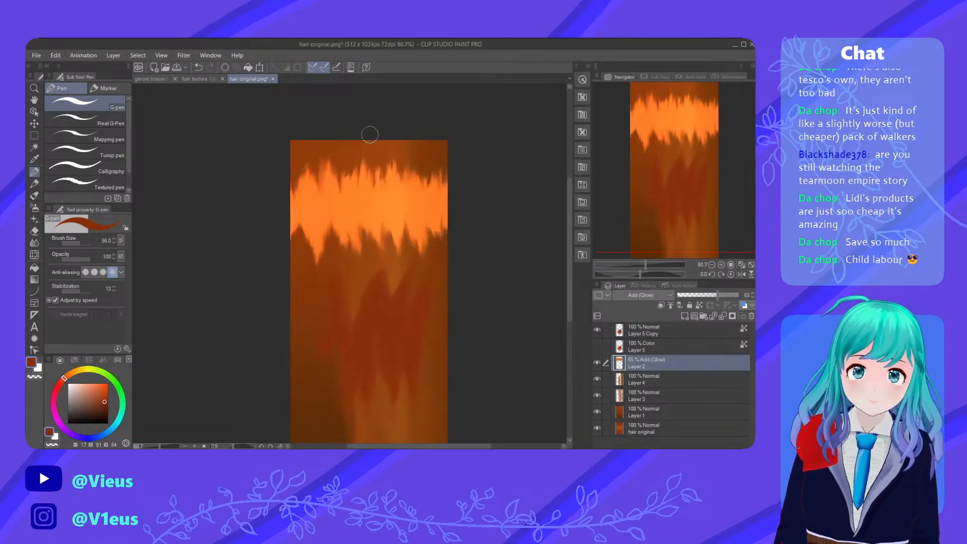
Export the brightened hair texture and inspect it on the head in VRoid Studio's Material Texture Editor
{"action": "scroll", "coordinate": [388, 183], "scroll_direction": "down", "scroll_amount": 2}
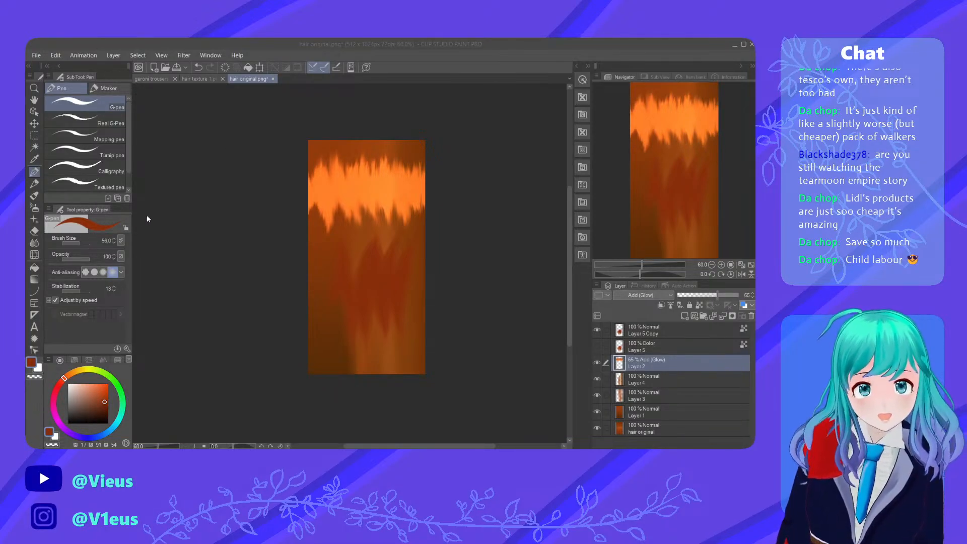
{"action": "left_click", "coordinate": [449, 390]}
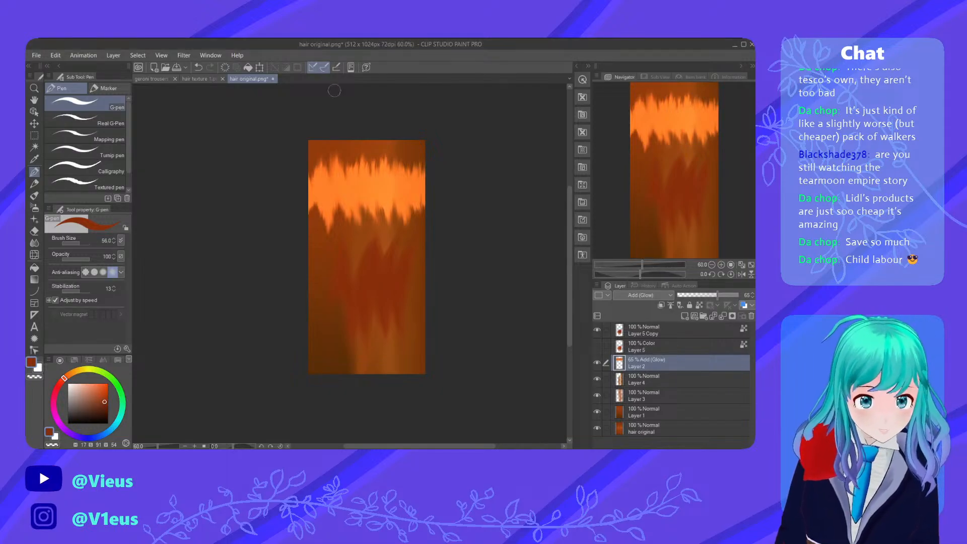
{"action": "left_click", "coordinate": [203, 79]}
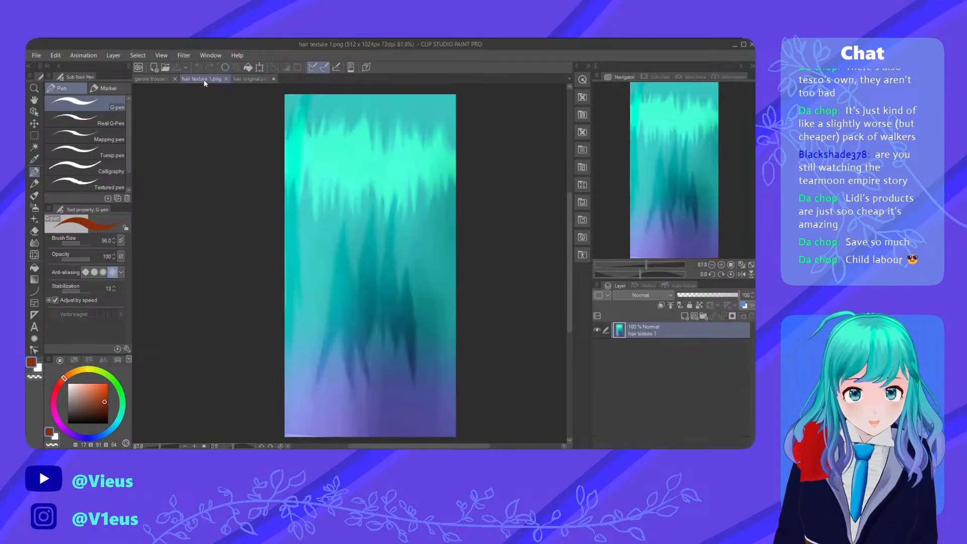
{"action": "left_click", "coordinate": [246, 78]}
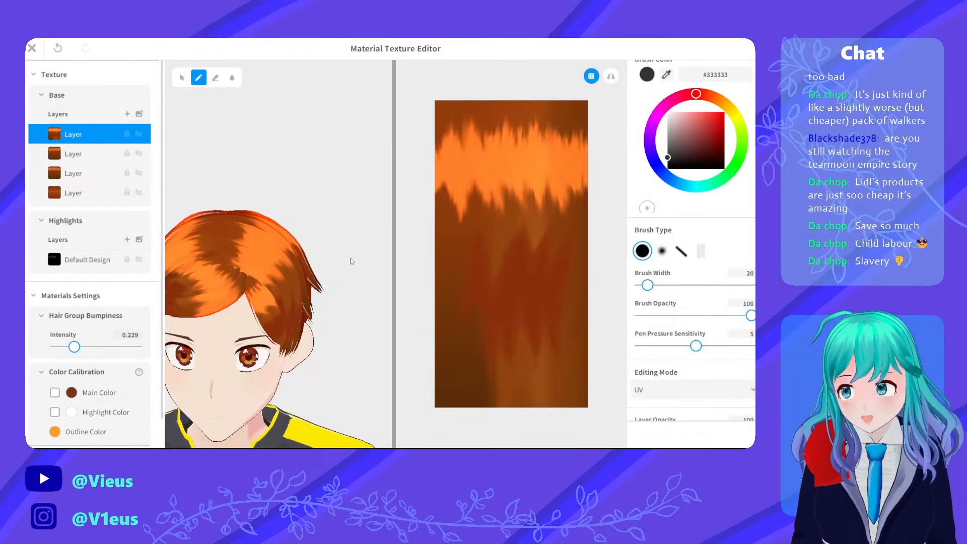
{"action": "right_click_drag", "start_coordinate": [347, 260], "coordinate": [370, 230]}
{"action": "scroll", "coordinate": [327, 290], "scroll_direction": "up", "scroll_amount": 3}
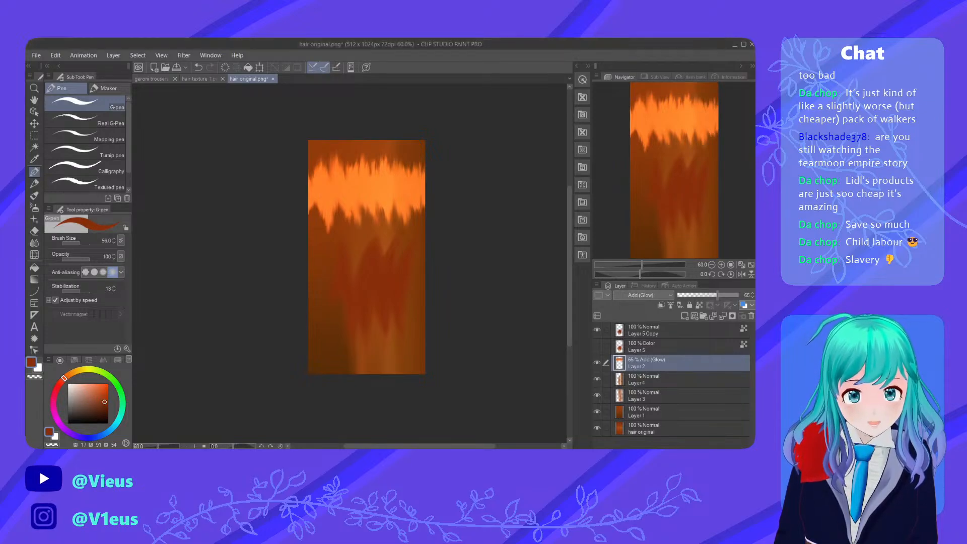
Switch back to Clip Studio Paint and tone down Layer 2's highlight band to 23% opacity
{"action": "left_click", "coordinate": [702, 296]}
{"action": "left_click_drag", "start_coordinate": [692, 295], "coordinate": [691, 294]}
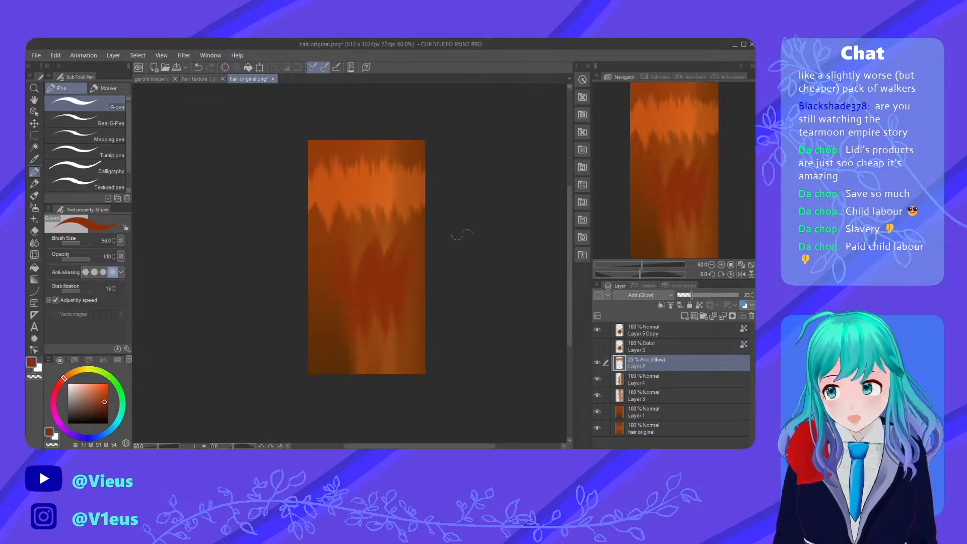
{"action": "scroll", "coordinate": [460, 235], "scroll_direction": "up", "scroll_amount": 5, "text": "ctrl"}
{"action": "scroll", "coordinate": [418, 138], "scroll_direction": "down", "scroll_amount": 2}
{"action": "scroll", "coordinate": [428, 171], "scroll_direction": "down", "scroll_amount": 2}
{"action": "scroll", "coordinate": [416, 270], "scroll_direction": "up", "scroll_amount": 8}
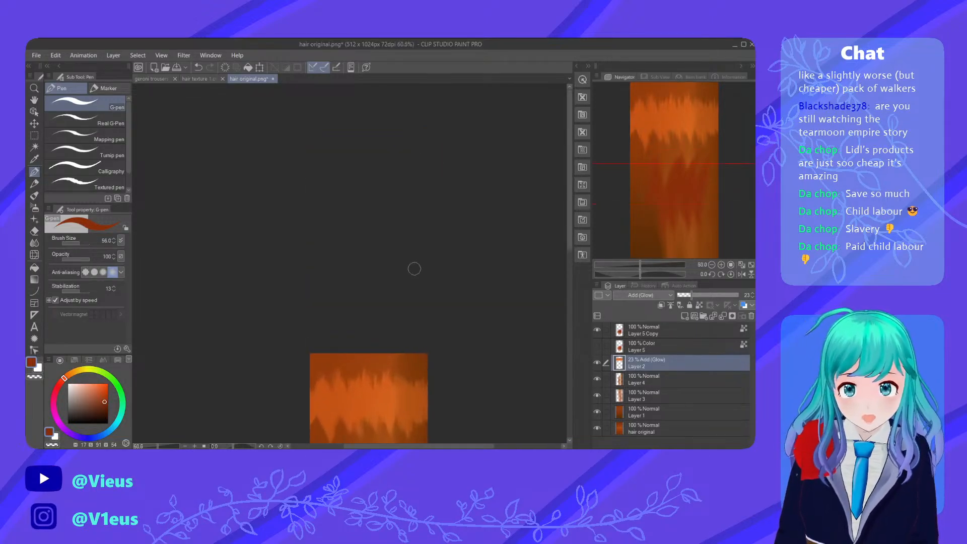
{"action": "scroll", "coordinate": [404, 278], "scroll_direction": "down", "scroll_amount": 2, "text": "shift"}
{"action": "scroll", "coordinate": [404, 278], "scroll_direction": "up", "scroll_amount": 2, "text": "shift"}
{"action": "scroll", "coordinate": [399, 255], "scroll_direction": "down", "scroll_amount": 6}
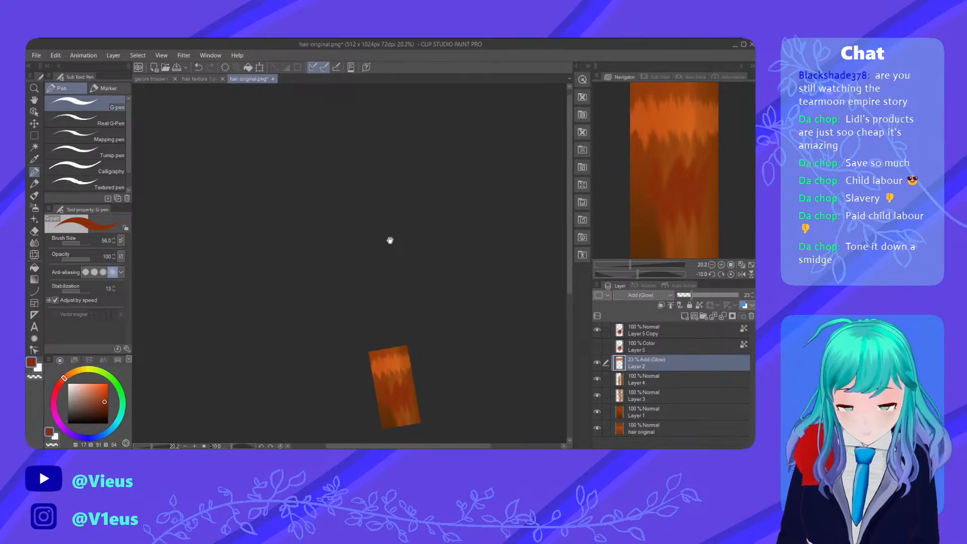
{"action": "scroll", "coordinate": [352, 369], "scroll_direction": "down", "scroll_amount": 4}
{"action": "middle_click_drag", "start_coordinate": [436, 376], "coordinate": [433, 373]}
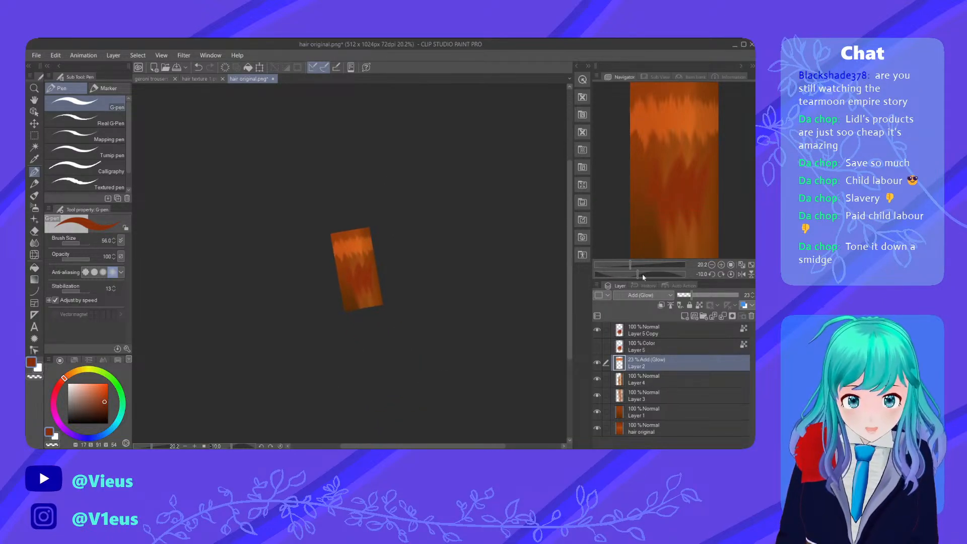
{"action": "left_click", "coordinate": [730, 275]}
{"action": "scroll", "coordinate": [381, 328], "scroll_direction": "up", "scroll_amount": 3}
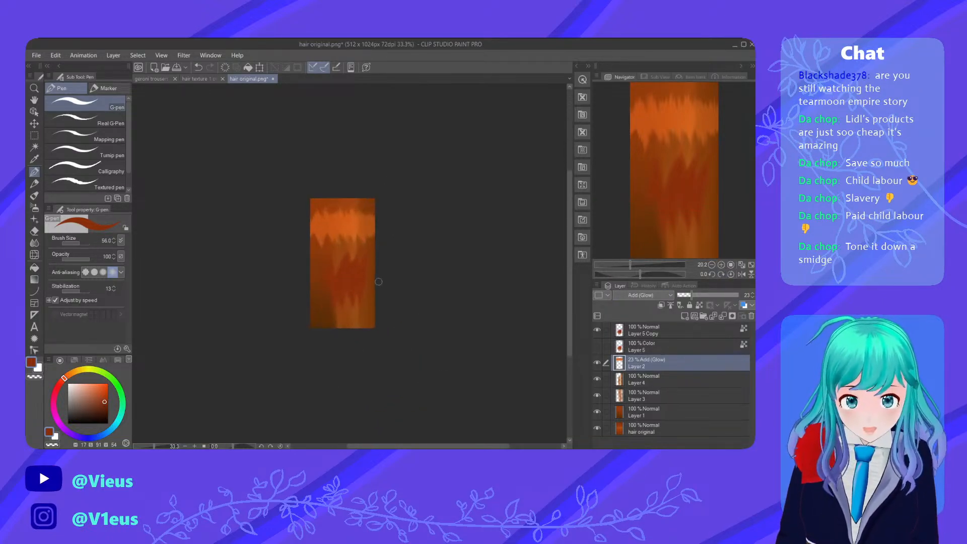
Export the toned-down hair texture and import it into VRoid Studio as a new base hair layer
{"action": "left_click", "coordinate": [37, 57]}
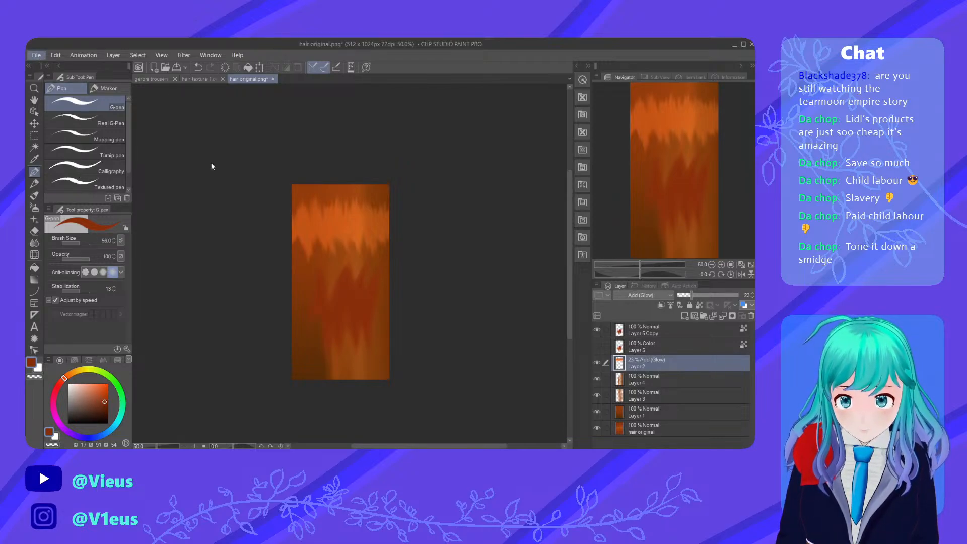
{"action": "left_click", "coordinate": [209, 187]}
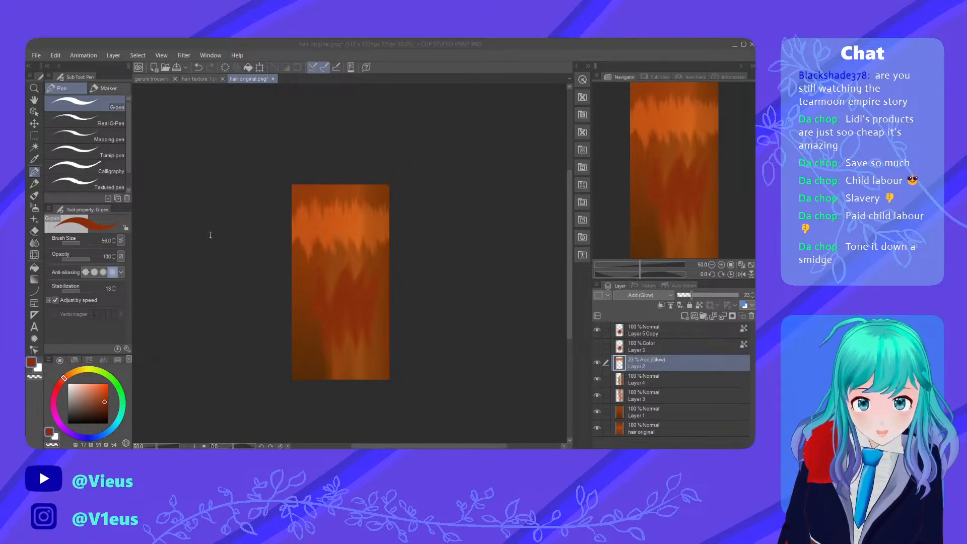
{"action": "left_click", "coordinate": [451, 441]}
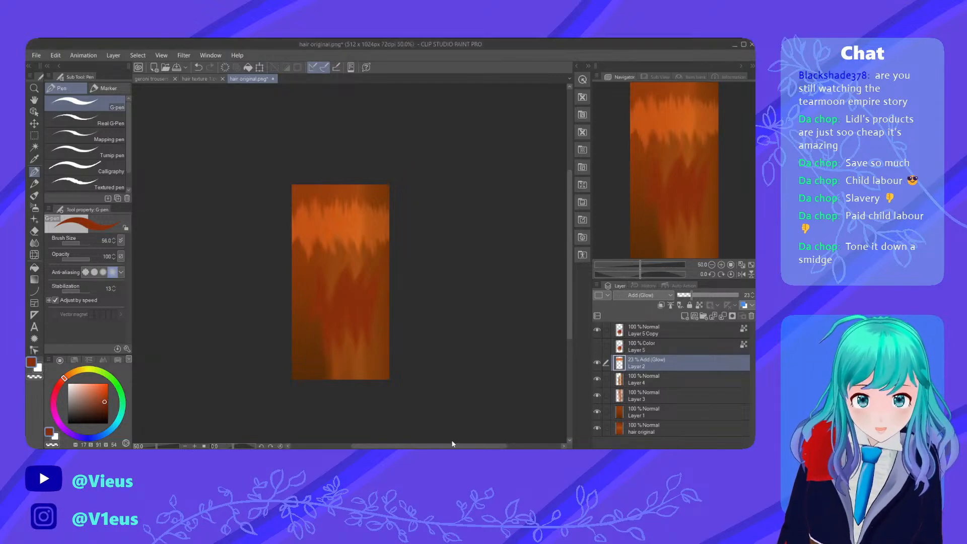
{"action": "left_click", "coordinate": [507, 443]}
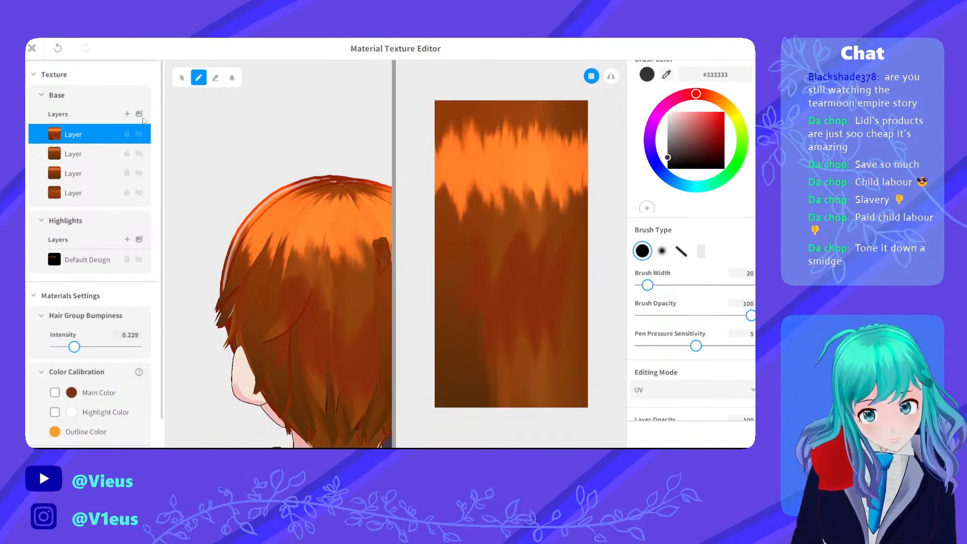
{"action": "double_click", "coordinate": [300, 261]}
Examine the toned-down hair texture on the model from the front, side and top, both close up and from afar
{"action": "right_click_drag", "start_coordinate": [300, 262], "coordinate": [192, 284]}
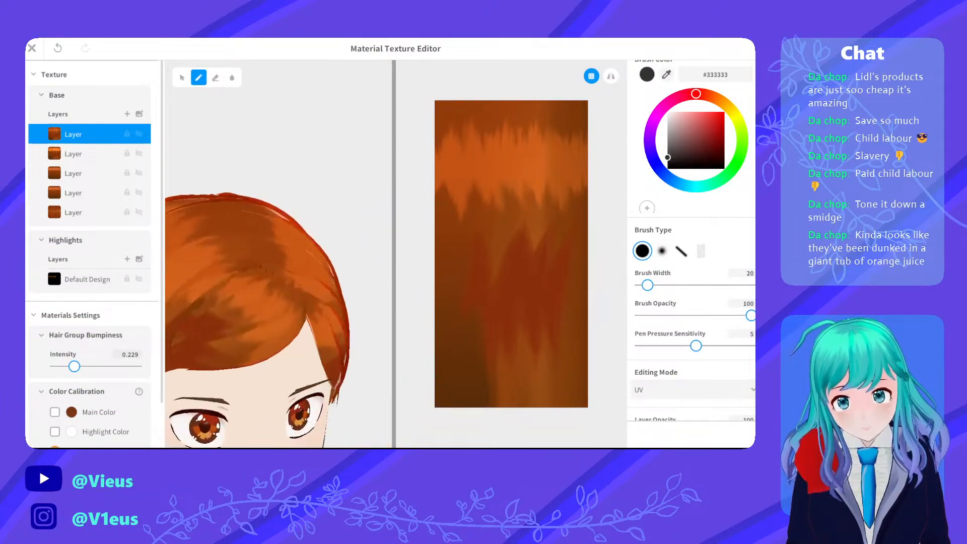
{"action": "scroll", "coordinate": [265, 240], "scroll_direction": "down", "scroll_amount": 5}
{"action": "right_click_drag", "start_coordinate": [265, 240], "coordinate": [415, 245]}
{"action": "scroll", "coordinate": [236, 257], "scroll_direction": "up", "scroll_amount": 5}
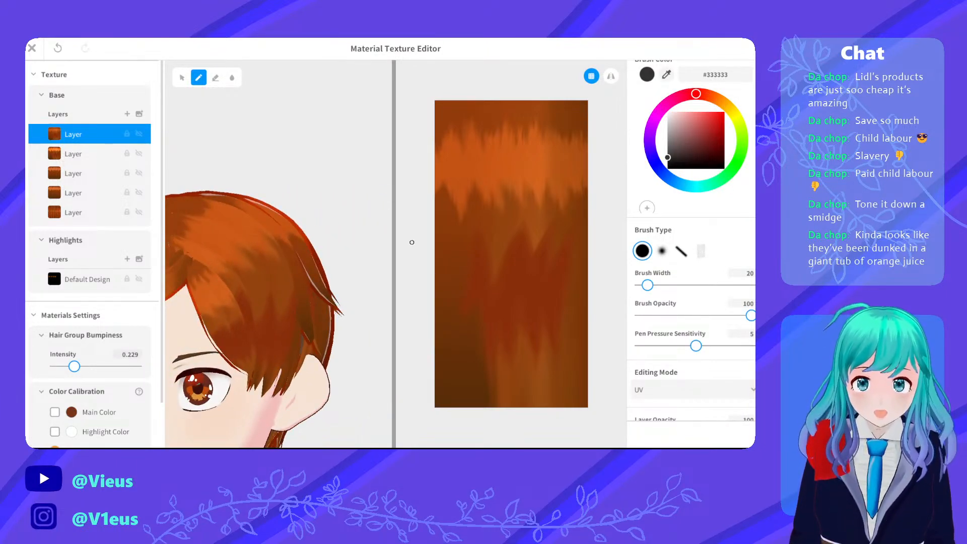
{"action": "scroll", "coordinate": [311, 252], "scroll_direction": "down", "scroll_amount": 5}
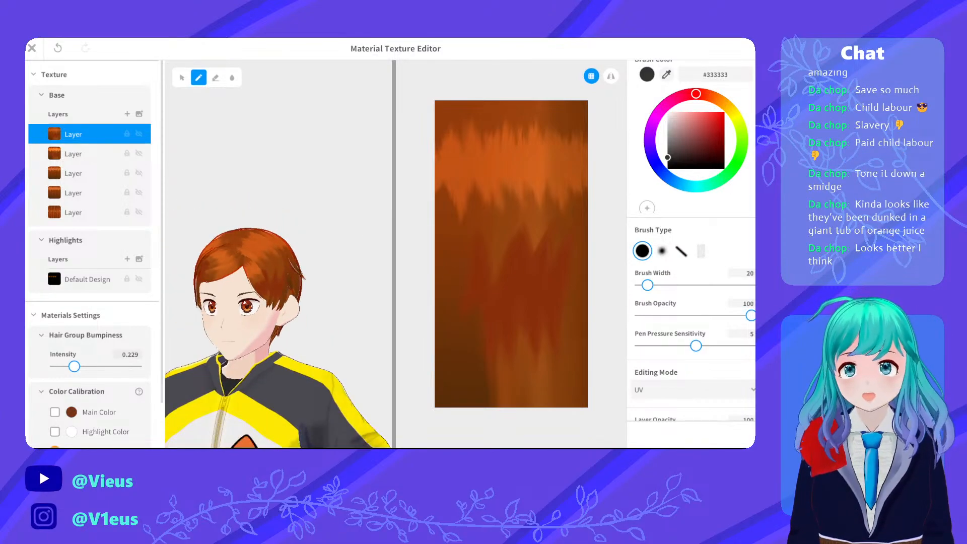
{"action": "scroll", "coordinate": [324, 299], "scroll_direction": "up", "scroll_amount": 5}
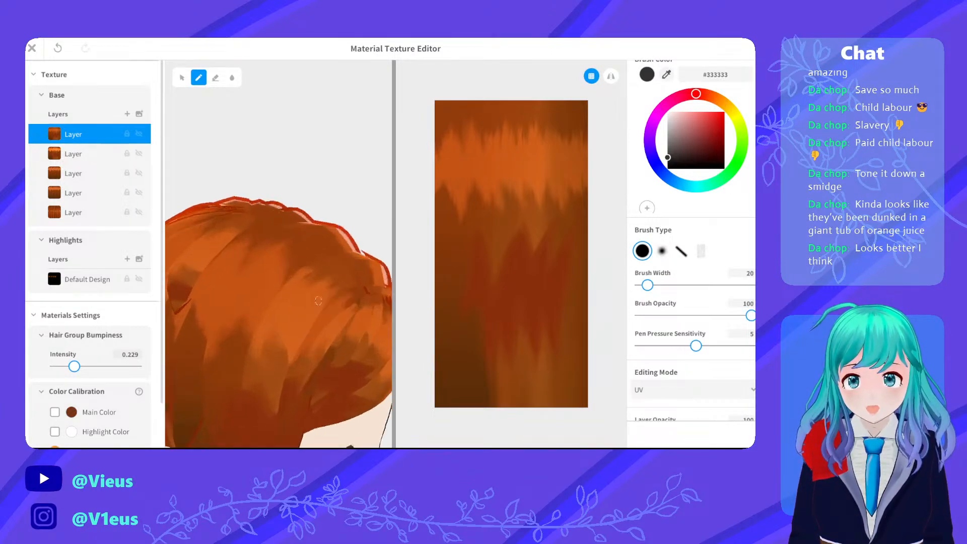
{"action": "scroll", "coordinate": [325, 299], "scroll_direction": "down", "scroll_amount": 5}
{"action": "mouse_move", "coordinate": [324, 299]}
{"action": "right_mouse_down"}
{"action": "mouse_move", "coordinate": [282, 299]}
{"action": "mouse_move", "coordinate": [343, 294]}
{"action": "right_mouse_up"}
{"action": "scroll", "coordinate": [343, 294], "scroll_direction": "up", "scroll_amount": 5}
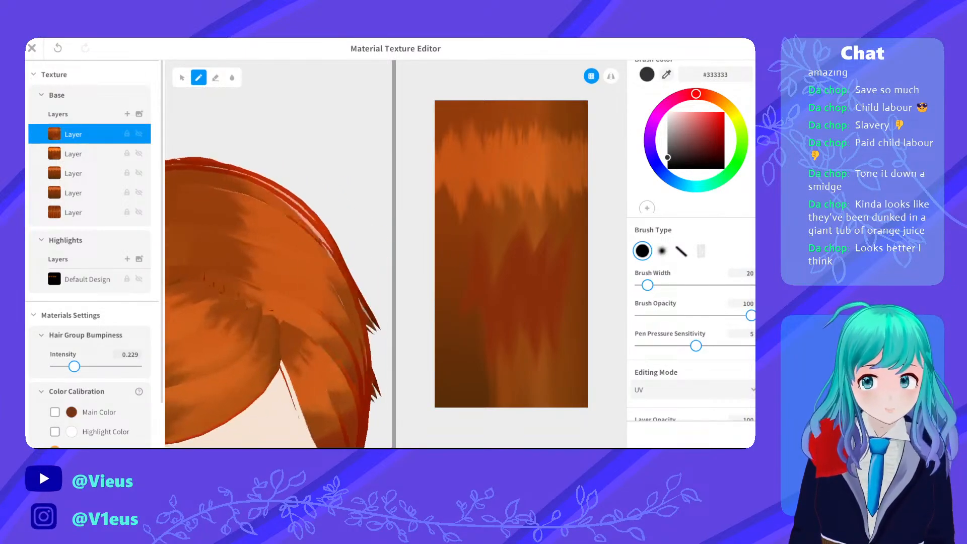
{"action": "scroll", "coordinate": [307, 287], "scroll_direction": "down", "scroll_amount": 4}
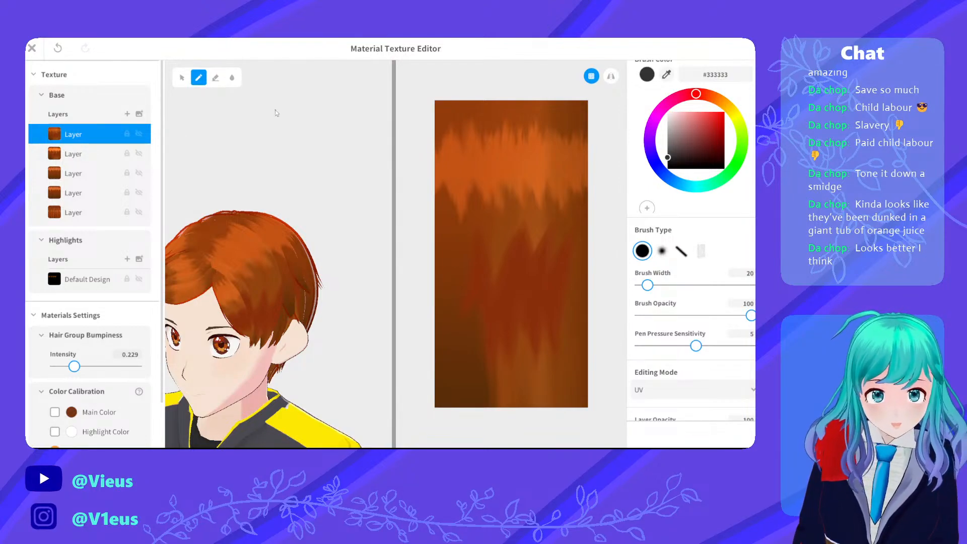
Close the Material Texture Editor and view the retextured hair in the hair preset editor
{"action": "left_click", "coordinate": [31, 49]}
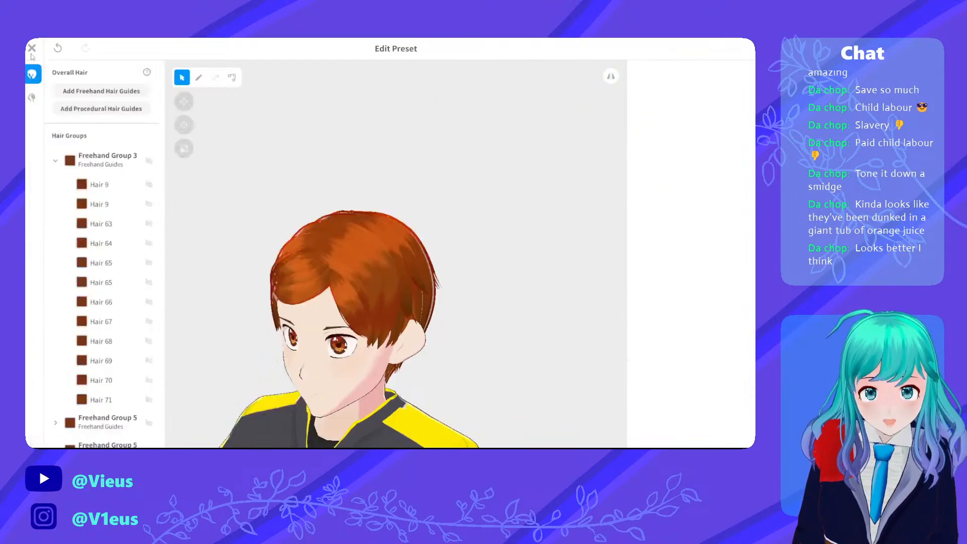
{"action": "scroll", "coordinate": [275, 221], "scroll_direction": "up", "scroll_amount": 3}
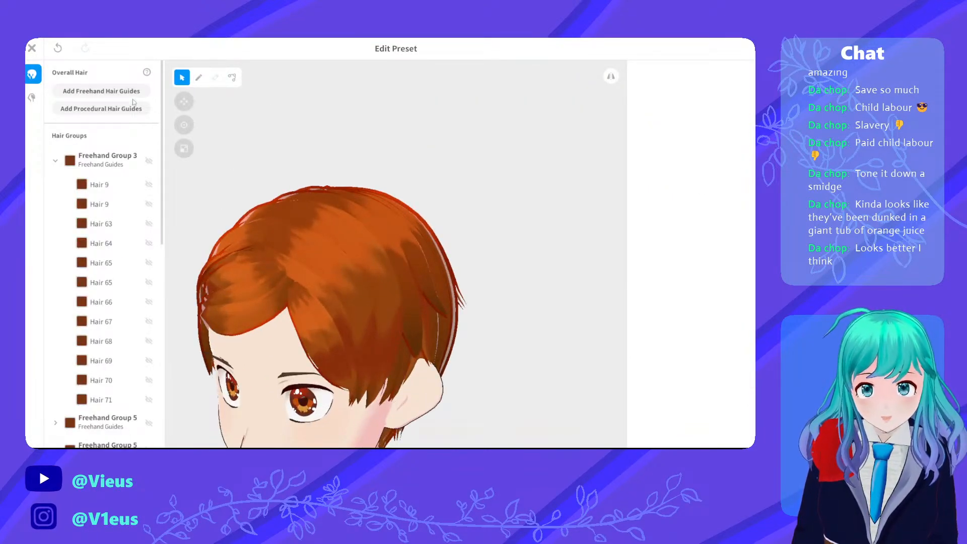
{"action": "scroll", "coordinate": [229, 236], "scroll_direction": "down", "scroll_amount": 2}
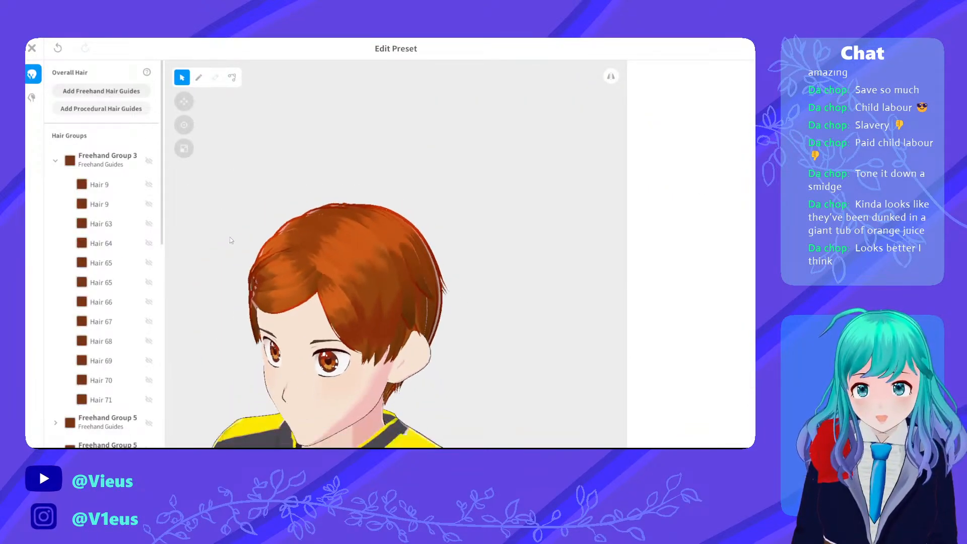
Examine how the hair strands and their shading look from the front and around to the back of the head
{"action": "left_click", "coordinate": [348, 292]}
{"action": "scroll", "coordinate": [379, 313], "scroll_direction": "up", "scroll_amount": 3}
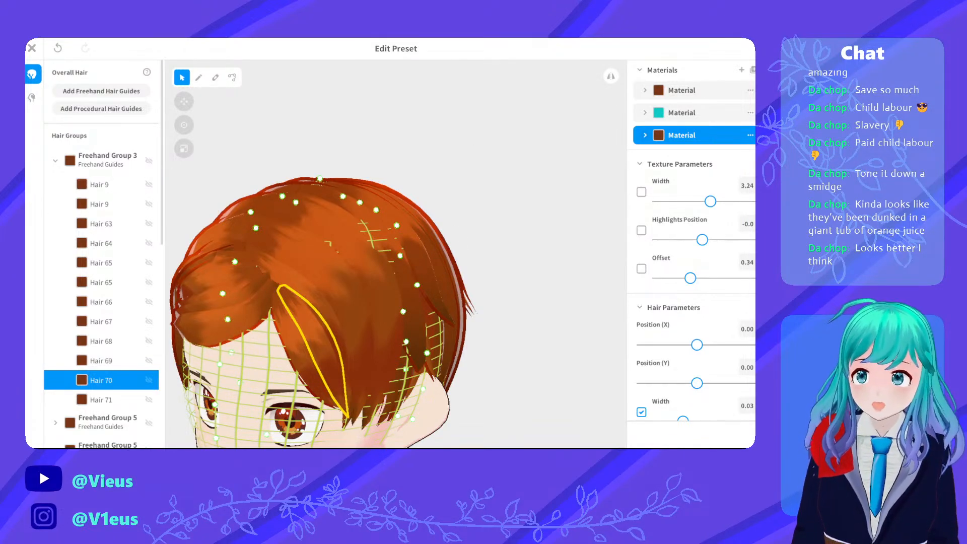
{"action": "scroll", "coordinate": [283, 308], "scroll_direction": "down", "scroll_amount": 3}
{"action": "right_click_drag", "start_coordinate": [305, 325], "coordinate": [392, 344]}
{"action": "scroll", "coordinate": [484, 336], "scroll_direction": "up", "scroll_amount": 5}
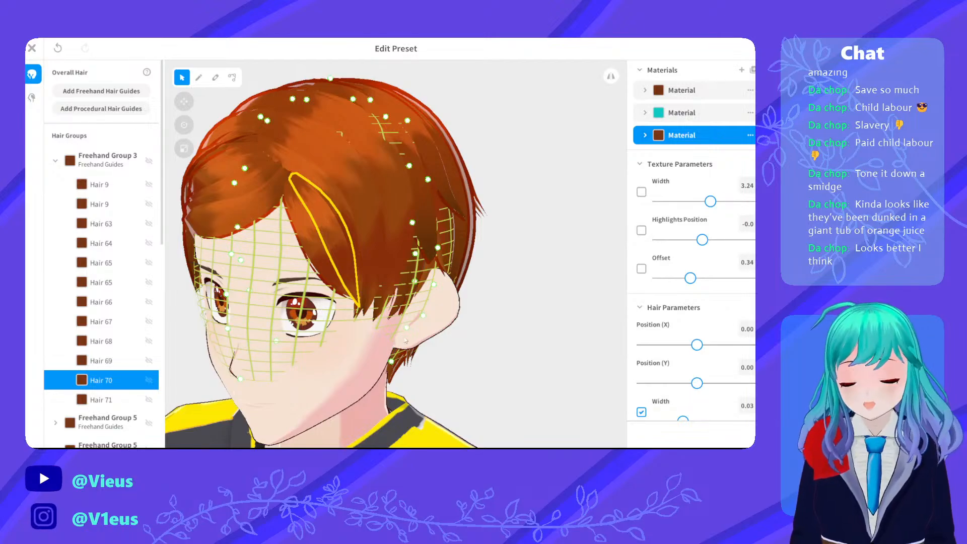
{"action": "left_click", "coordinate": [358, 230]}
{"action": "left_click", "coordinate": [353, 229]}
{"action": "right_click_drag", "start_coordinate": [353, 228], "coordinate": [441, 228]}
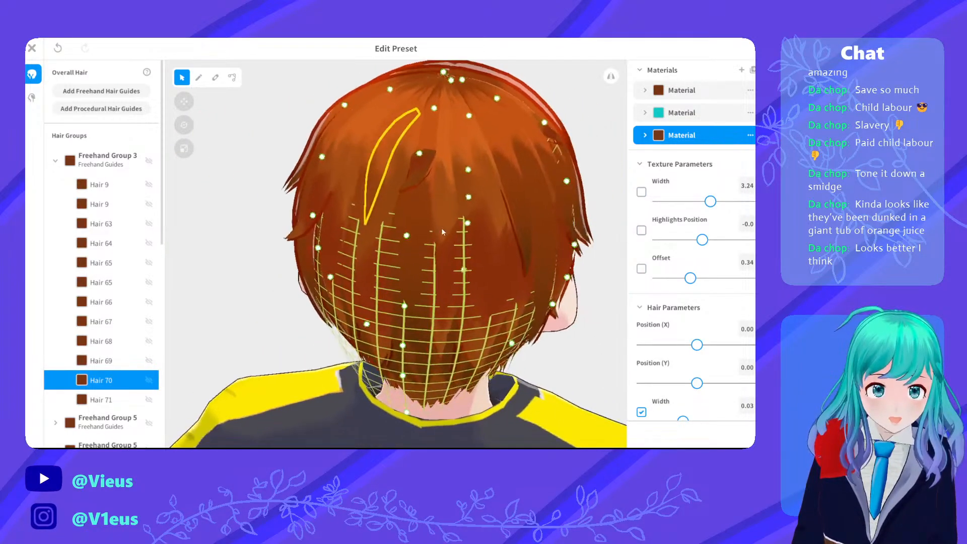
{"action": "left_click", "coordinate": [281, 202]}
{"action": "right_click_drag", "start_coordinate": [377, 185], "coordinate": [373, 189]}
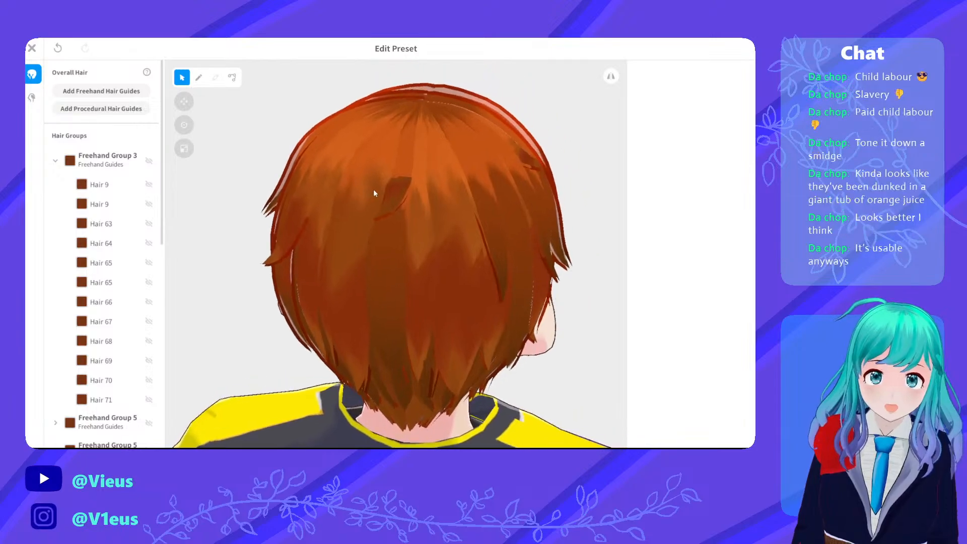
Try widening the central hair strand at the back of the head to 0.09
{"action": "left_click", "coordinate": [430, 234]}
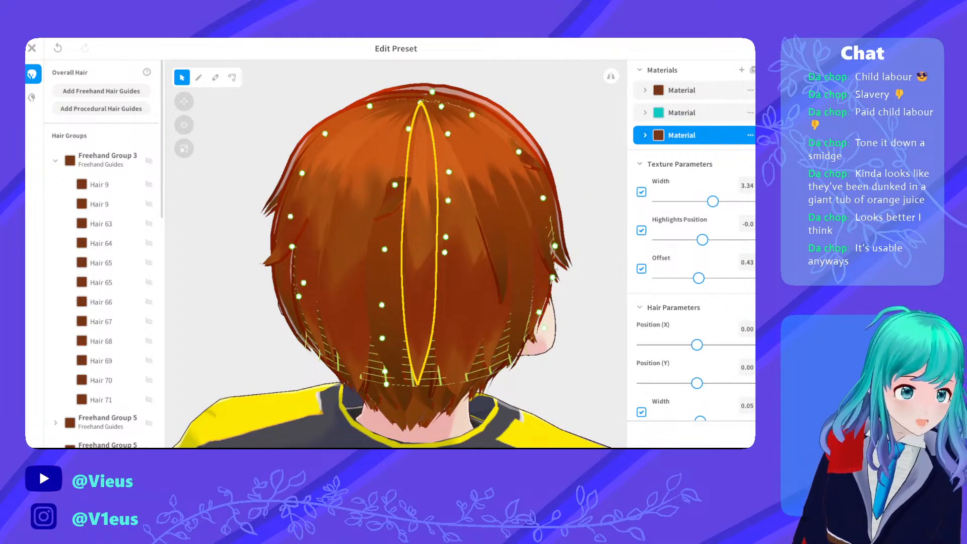
{"action": "scroll", "coordinate": [686, 352], "scroll_direction": "down", "scroll_amount": 3}
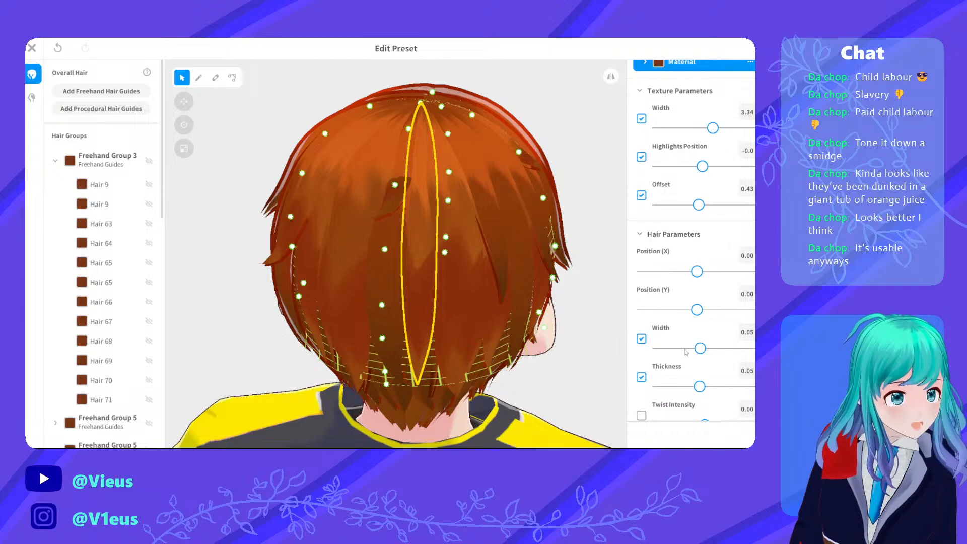
{"action": "left_click_drag", "start_coordinate": [701, 349], "coordinate": [744, 349]}
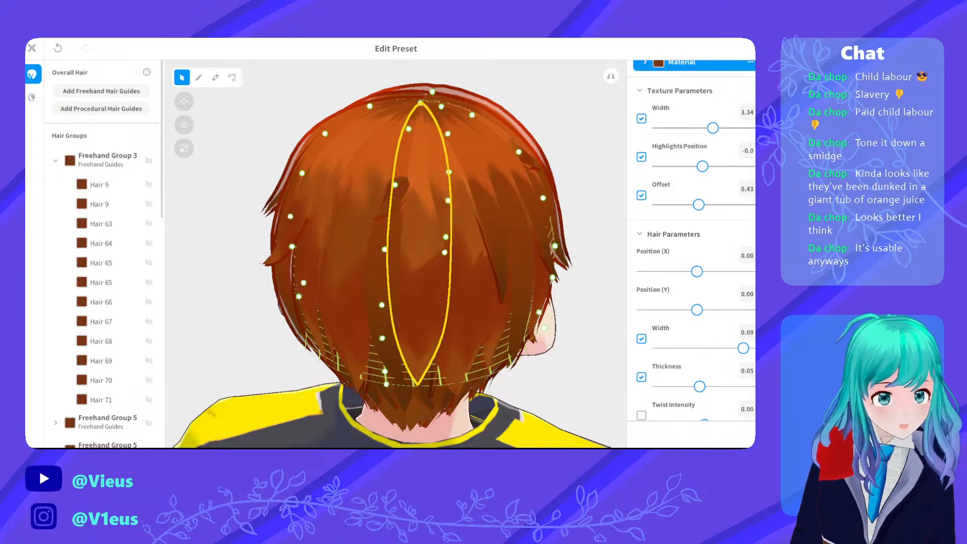
{"action": "key", "text": "ctrl+z"}
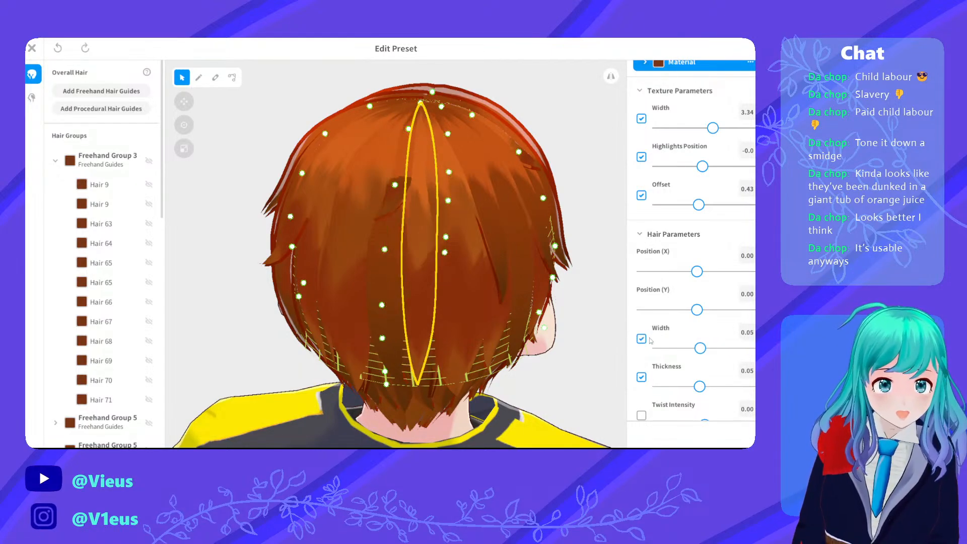
Set the central back strand's texture width to about 3.0 and offset to about 0.3, with its Highlights Position override disabled
{"action": "left_click", "coordinate": [654, 231]}
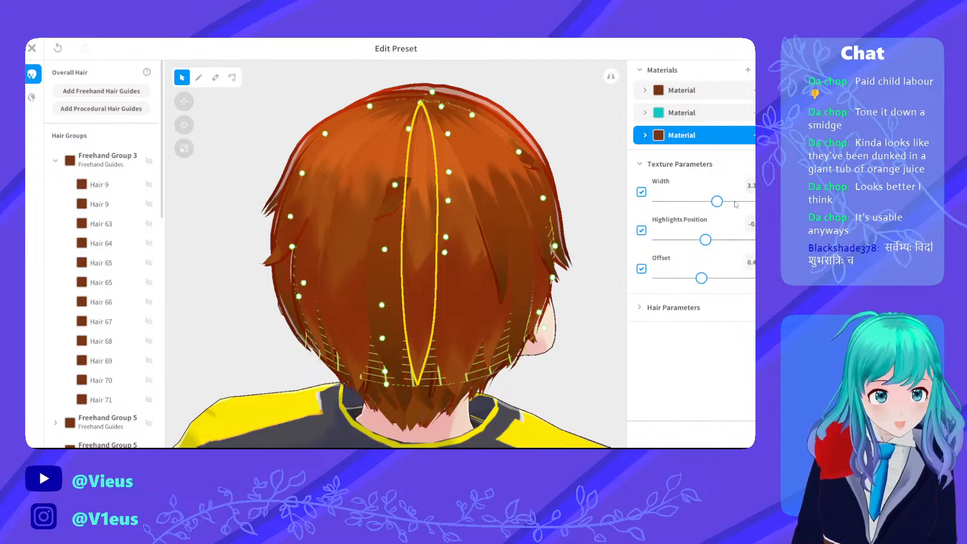
{"action": "left_click_drag", "start_coordinate": [736, 203], "coordinate": [655, 244]}
{"action": "left_click", "coordinate": [641, 230]}
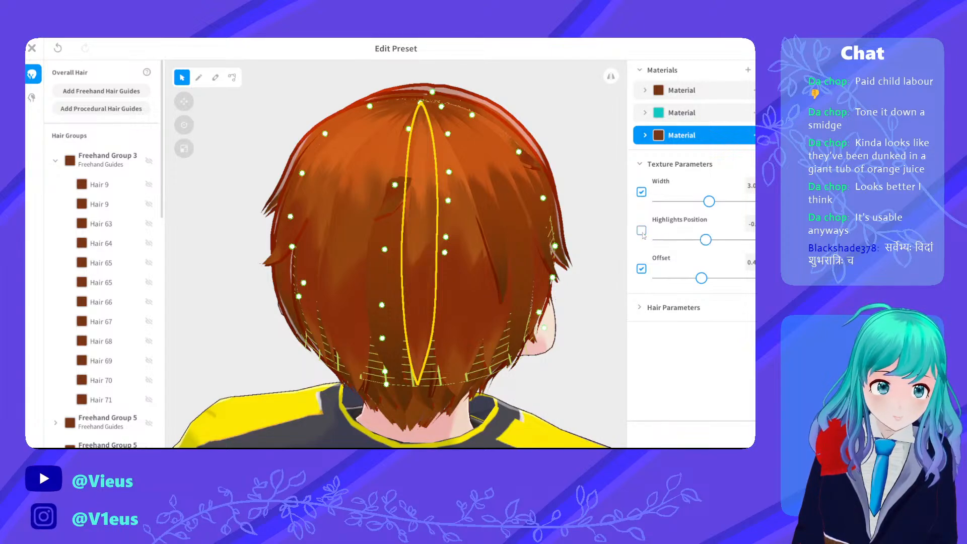
{"action": "mouse_move", "coordinate": [698, 276]}
{"action": "left_mouse_down"}
{"action": "mouse_move", "coordinate": [721, 277]}
{"action": "mouse_move", "coordinate": [666, 280]}
{"action": "mouse_move", "coordinate": [684, 283]}
{"action": "left_mouse_up"}
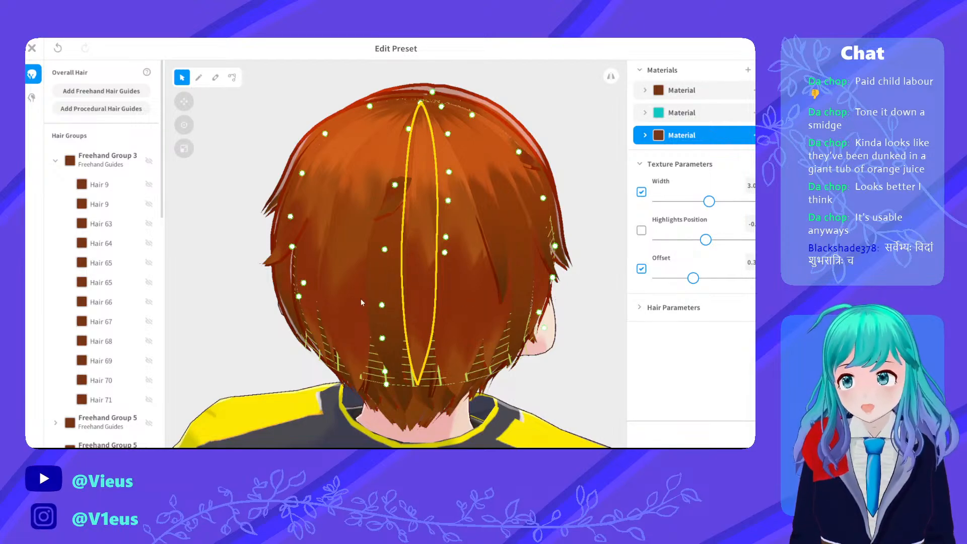
Reduce the texture width of the long strand just left of the back's centre to about 1.0
{"action": "left_click", "coordinate": [376, 280]}
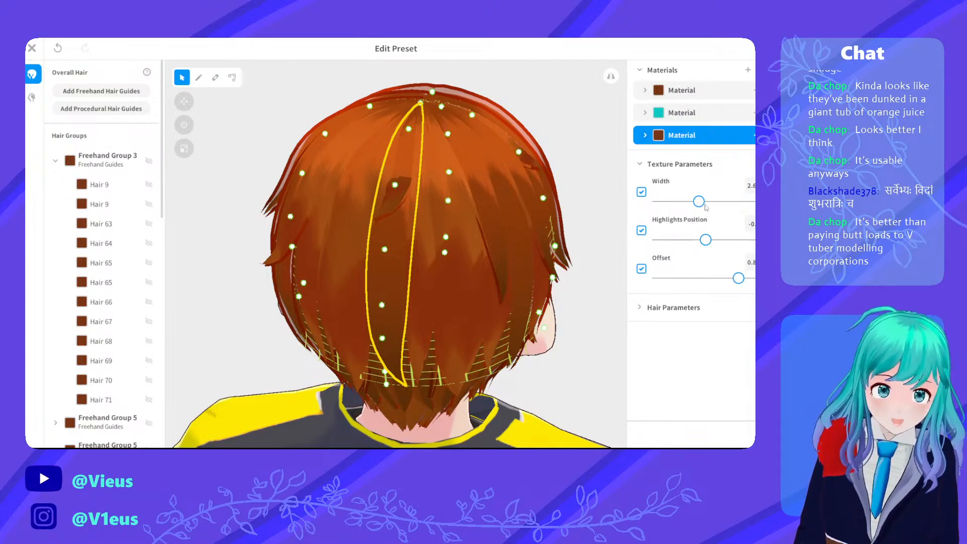
{"action": "left_click_drag", "start_coordinate": [698, 206], "coordinate": [658, 203]}
{"action": "scroll", "coordinate": [478, 219], "scroll_direction": "down", "scroll_amount": 5}
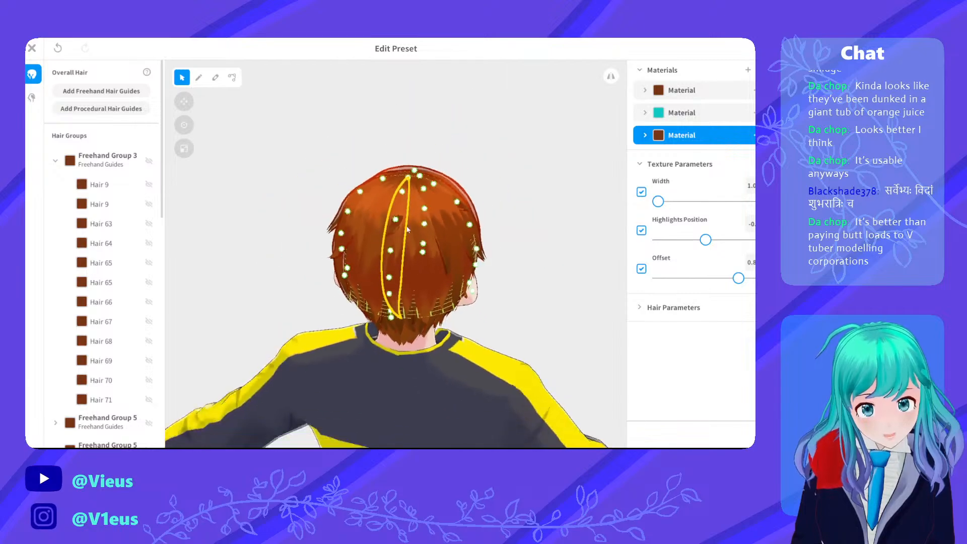
{"action": "scroll", "coordinate": [473, 237], "scroll_direction": "up", "scroll_amount": 5}
{"action": "right_click_drag", "start_coordinate": [470, 249], "coordinate": [493, 238]}
{"action": "left_click", "coordinate": [243, 268]}
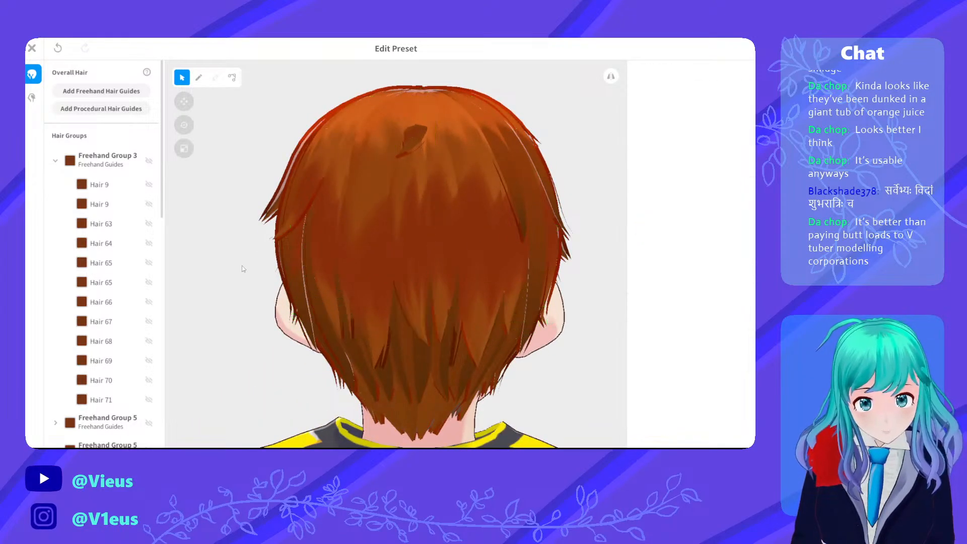
Set the texture width of the wide central strand at the back of the head to 1.52
{"action": "scroll", "coordinate": [356, 216], "scroll_direction": "up", "scroll_amount": 5}
{"action": "scroll", "coordinate": [358, 217], "scroll_direction": "down", "scroll_amount": 4}
{"action": "right_click_drag", "start_coordinate": [360, 217], "coordinate": [370, 223]}
{"action": "mouse_move", "coordinate": [446, 252]}
{"action": "right_mouse_down"}
{"action": "mouse_move", "coordinate": [457, 244]}
{"action": "mouse_move", "coordinate": [448, 244]}
{"action": "right_mouse_up"}
{"action": "left_click", "coordinate": [446, 243]}
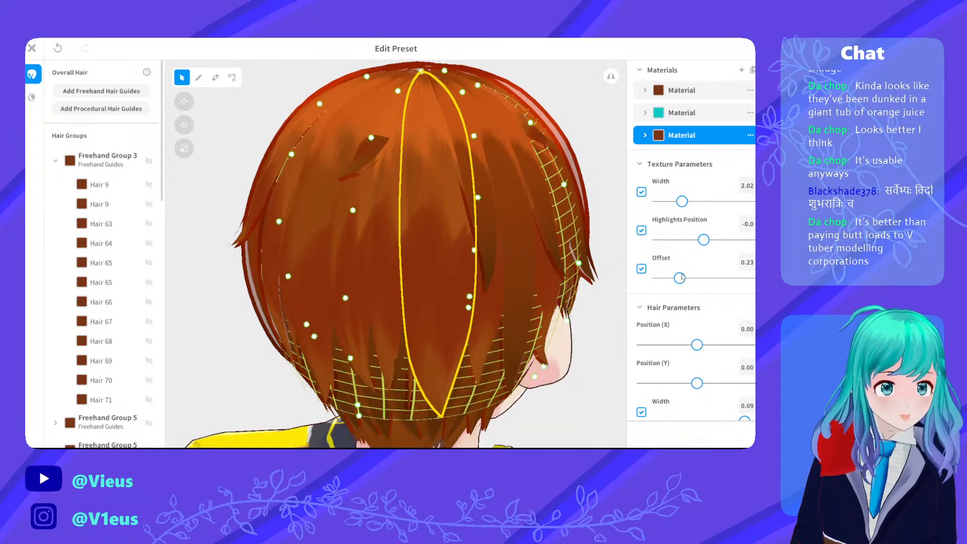
{"action": "mouse_move", "coordinate": [681, 201]}
{"action": "left_mouse_down"}
{"action": "mouse_move", "coordinate": [751, 202]}
{"action": "mouse_move", "coordinate": [669, 221]}
{"action": "left_mouse_up"}
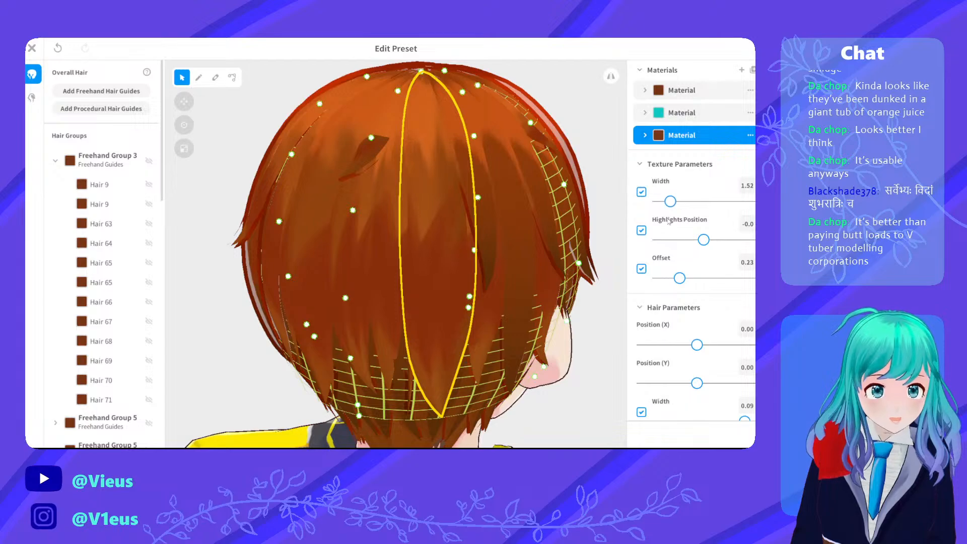
Set the texture width to 1.03 on the dark strand right of the back's centre and to 1.11 on the short crown strand
{"action": "left_click", "coordinate": [483, 256]}
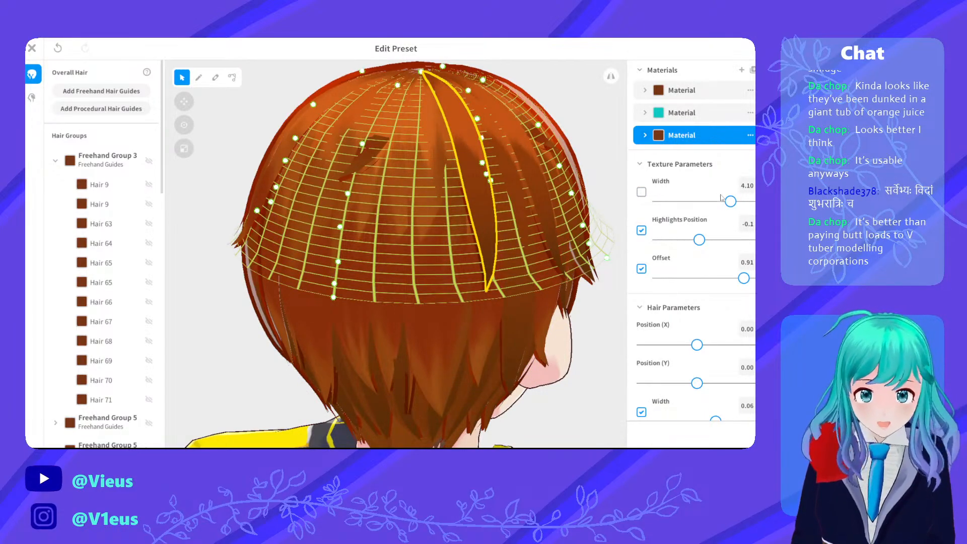
{"action": "left_click_drag", "start_coordinate": [730, 201], "coordinate": [659, 208]}
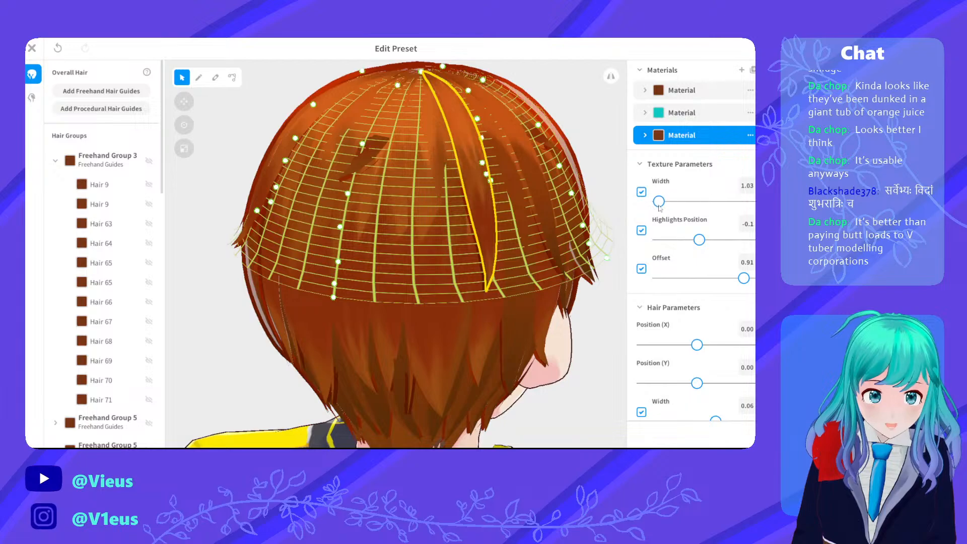
{"action": "left_click", "coordinate": [380, 154]}
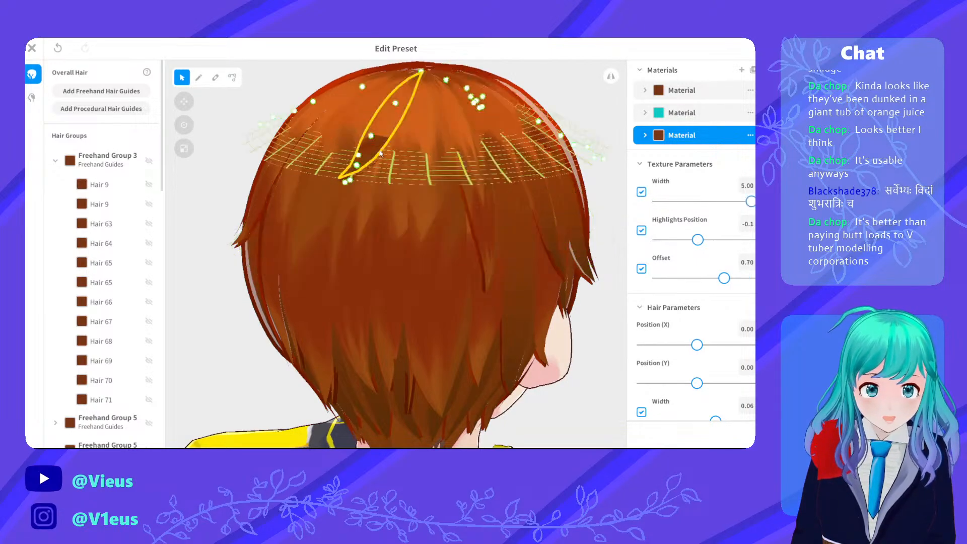
{"action": "left_click_drag", "start_coordinate": [747, 201], "coordinate": [660, 201]}
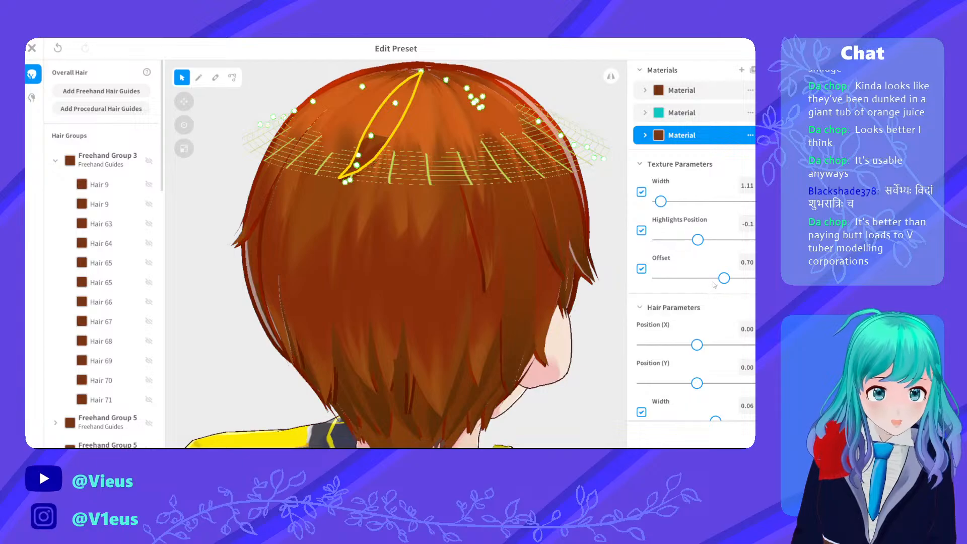
{"action": "scroll", "coordinate": [693, 336], "scroll_direction": "down", "scroll_amount": 3}
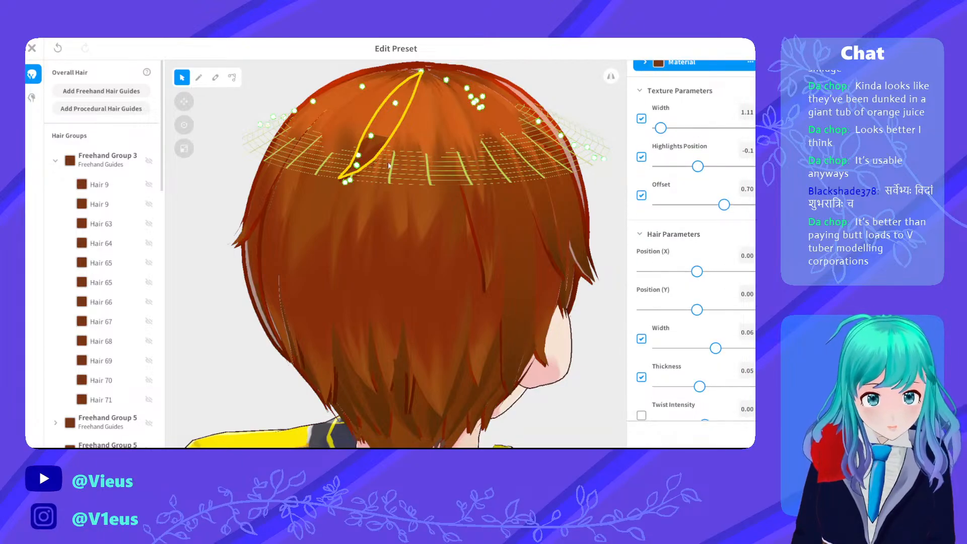
Examine the shading of the back hair and the crown strand from the side, above and behind, near and far
{"action": "right_click_drag", "start_coordinate": [383, 145], "coordinate": [315, 126]}
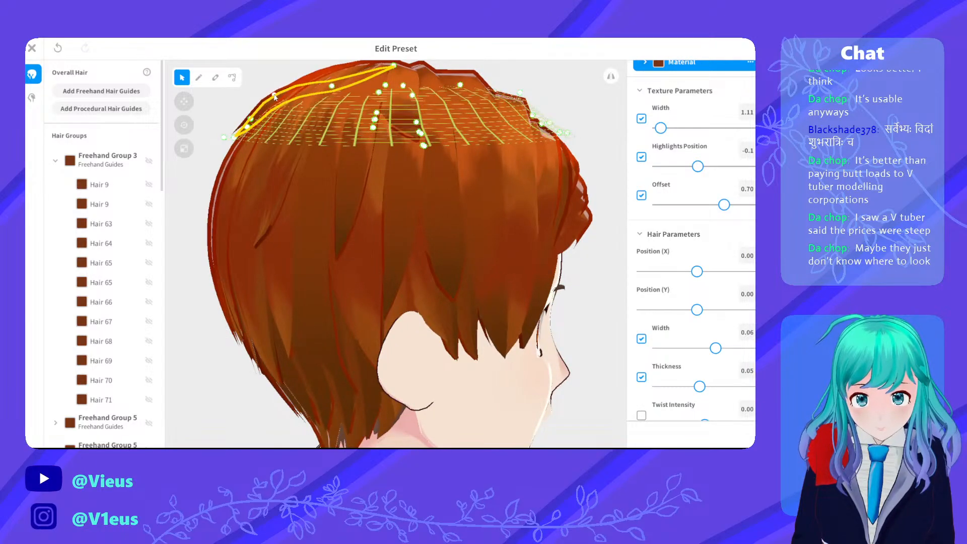
{"action": "right_click_drag", "start_coordinate": [274, 92], "coordinate": [304, 122]}
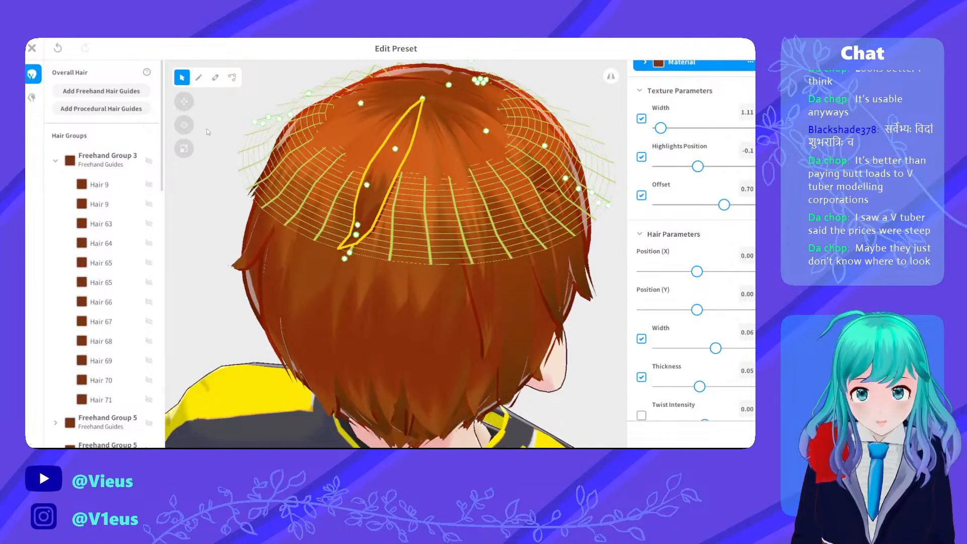
{"action": "right_click_drag", "start_coordinate": [365, 183], "coordinate": [385, 180]}
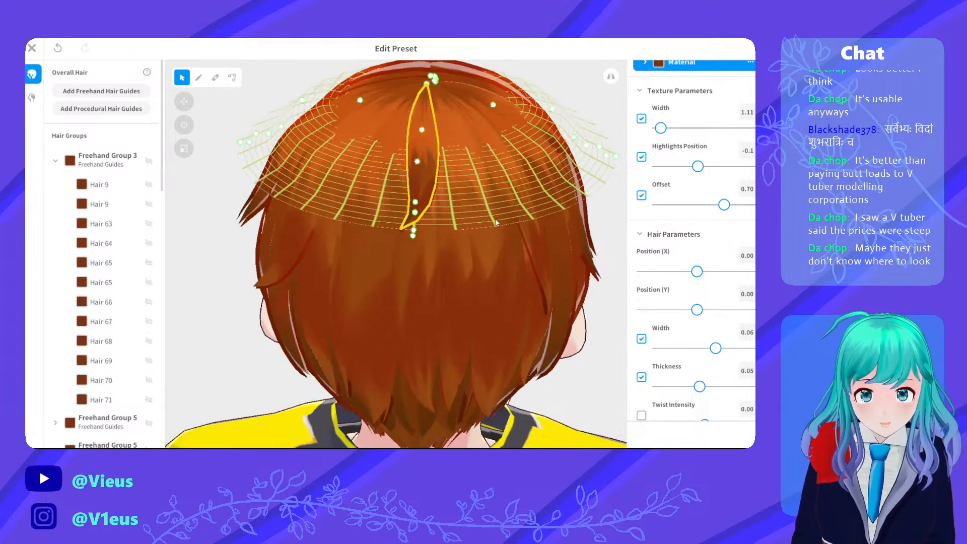
{"action": "left_click", "coordinate": [605, 201]}
{"action": "right_click_drag", "start_coordinate": [516, 259], "coordinate": [491, 274]}
{"action": "scroll", "coordinate": [513, 250], "scroll_direction": "down", "scroll_amount": 5}
{"action": "scroll", "coordinate": [514, 254], "scroll_direction": "up", "scroll_amount": 4}
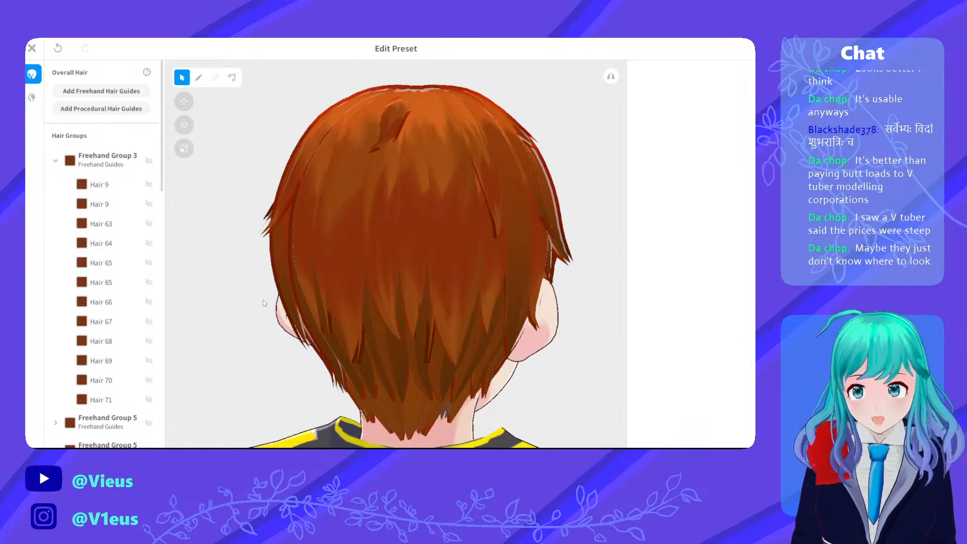
{"action": "scroll", "coordinate": [296, 286], "scroll_direction": "down", "scroll_amount": 5}
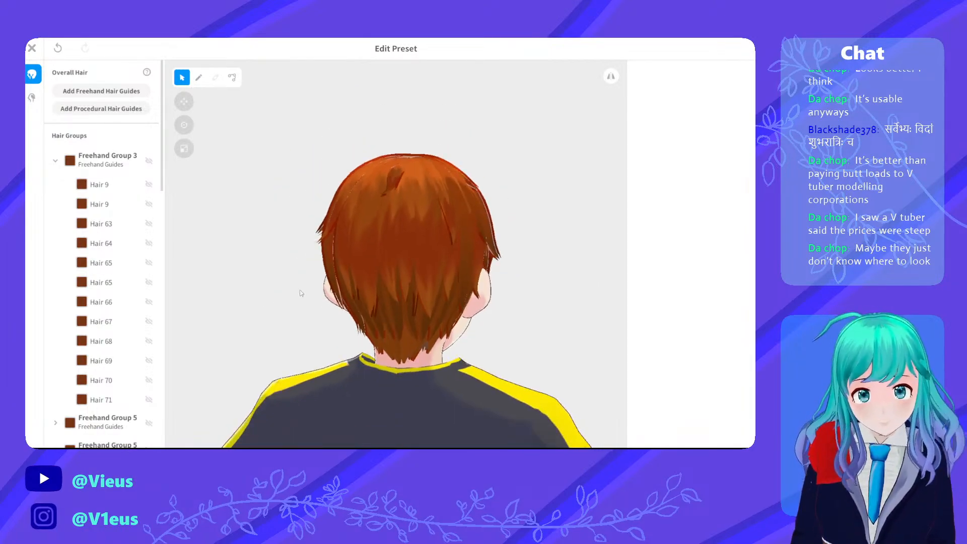
{"action": "scroll", "coordinate": [310, 295], "scroll_direction": "up", "scroll_amount": 6}
{"action": "scroll", "coordinate": [321, 298], "scroll_direction": "down", "scroll_amount": 2}
Set the texture width to 1.26 and the offset to 0.81 on the long central strand reaching the nape
{"action": "right_click_drag", "start_coordinate": [414, 335], "coordinate": [417, 331]}
{"action": "left_click", "coordinate": [418, 332]}
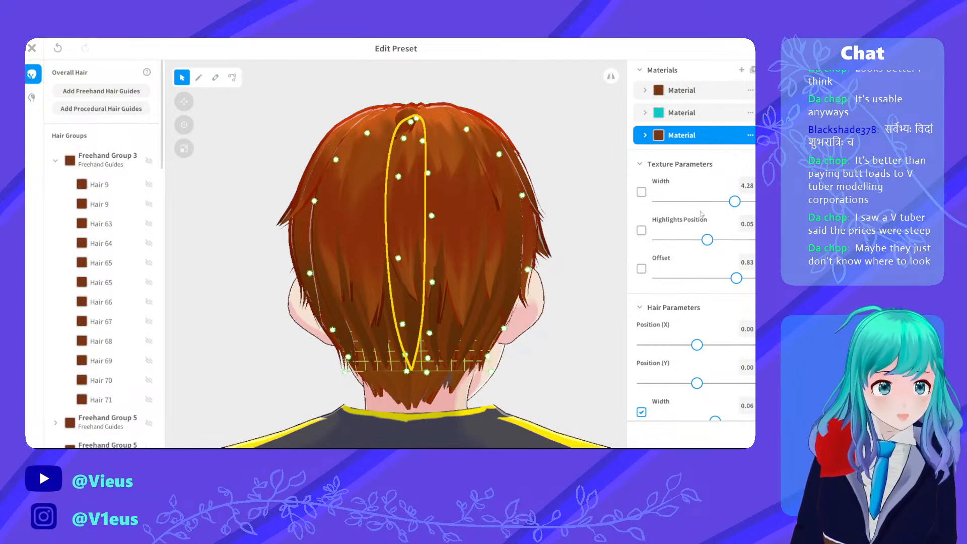
{"action": "left_click_drag", "start_coordinate": [734, 202], "coordinate": [660, 205]}
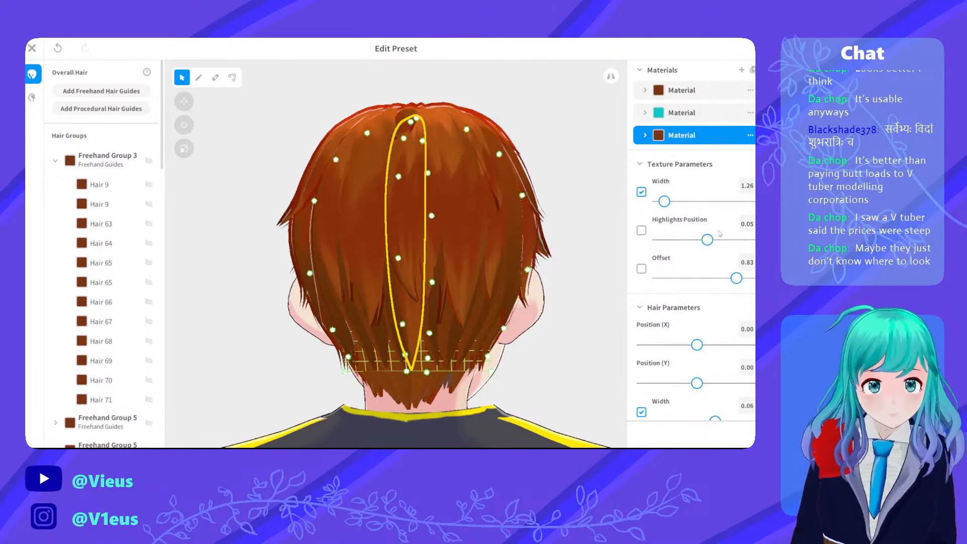
{"action": "mouse_move", "coordinate": [731, 279]}
{"action": "left_mouse_down"}
{"action": "mouse_move", "coordinate": [713, 279]}
{"action": "mouse_move", "coordinate": [750, 280]}
{"action": "mouse_move", "coordinate": [735, 285]}
{"action": "left_mouse_up"}
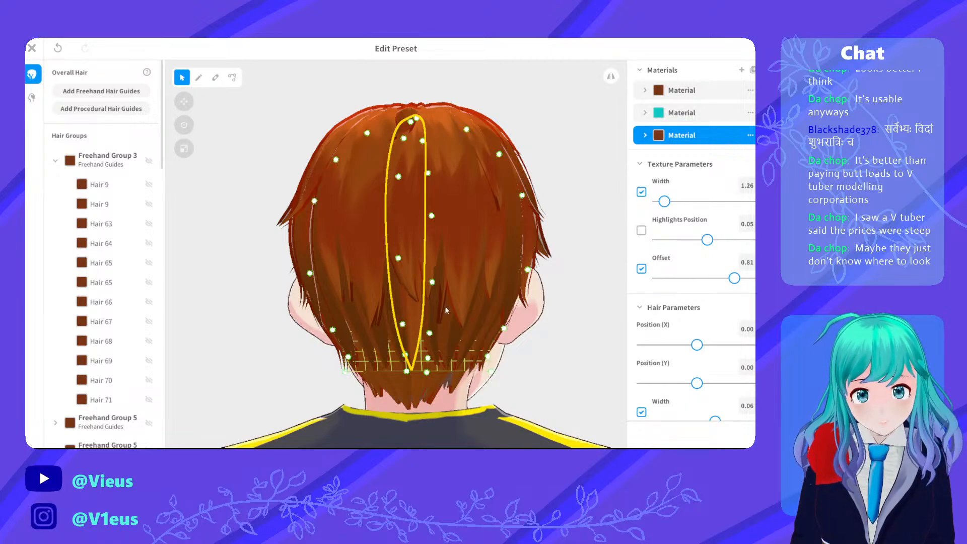
Set the texture width to 3.81 and the offset to 0.24 on the long nape strand right of centre
{"action": "right_click_drag", "start_coordinate": [433, 308], "coordinate": [389, 278]}
{"action": "left_click", "coordinate": [385, 289]}
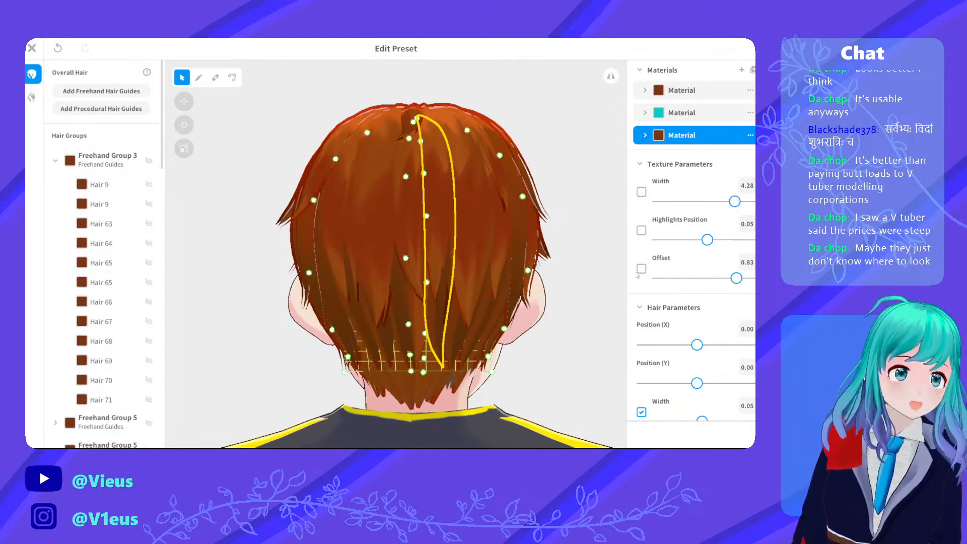
{"action": "left_click_drag", "start_coordinate": [733, 201], "coordinate": [723, 201]}
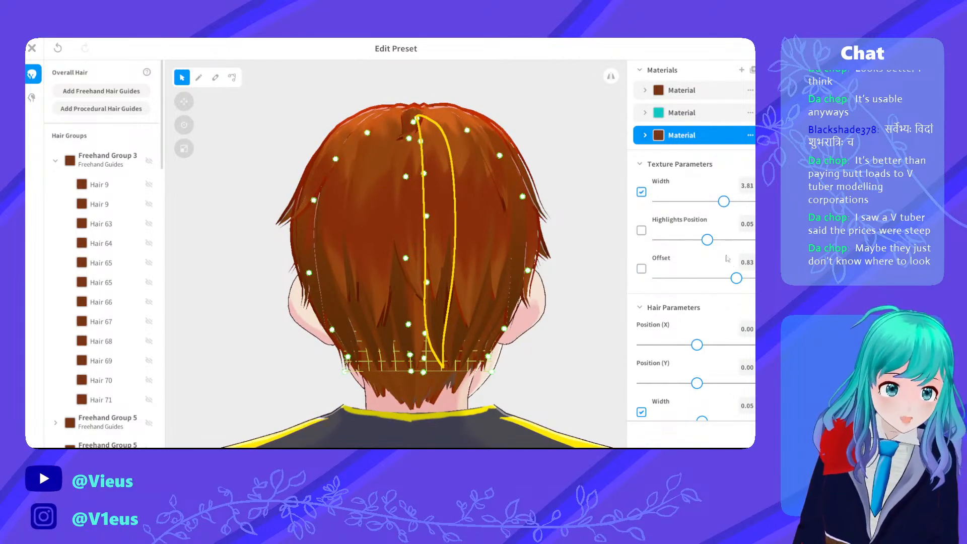
{"action": "mouse_move", "coordinate": [733, 278]}
{"action": "left_mouse_down"}
{"action": "mouse_move", "coordinate": [665, 279]}
{"action": "mouse_move", "coordinate": [679, 280]}
{"action": "left_mouse_up"}
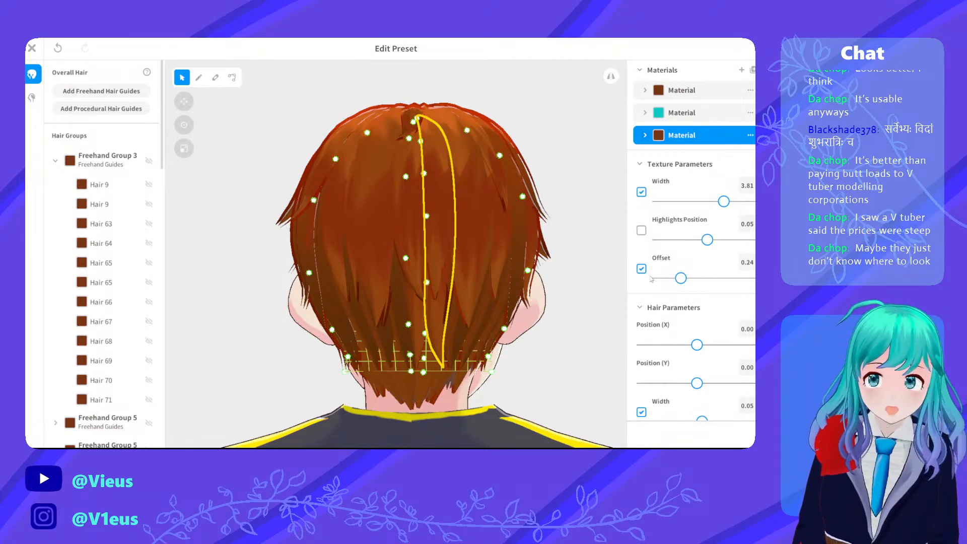
Set the central nape strand's texture offset to 0.29 and compare it with the strand to its right
{"action": "left_click", "coordinate": [402, 307]}
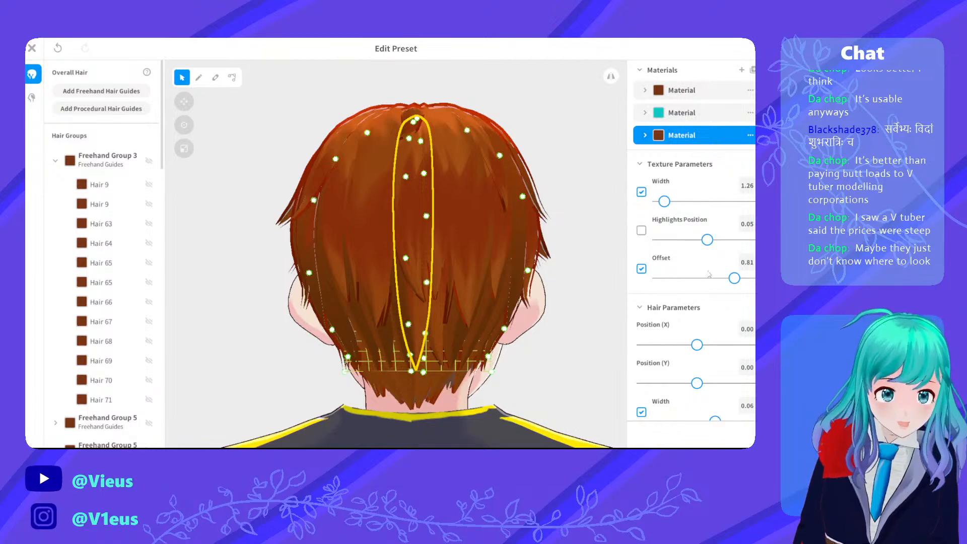
{"action": "mouse_move", "coordinate": [734, 278]}
{"action": "left_mouse_down"}
{"action": "mouse_move", "coordinate": [662, 280]}
{"action": "mouse_move", "coordinate": [685, 280]}
{"action": "left_mouse_up"}
{"action": "left_click", "coordinate": [387, 325]}
{"action": "right_click_drag", "start_coordinate": [387, 325], "coordinate": [437, 295]}
{"action": "left_click", "coordinate": [437, 296]}
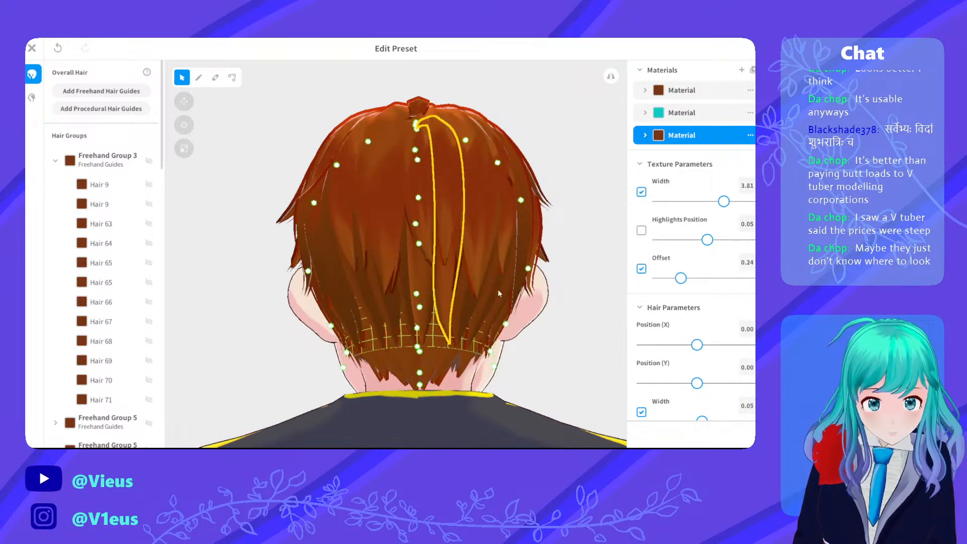
{"action": "left_click", "coordinate": [420, 283]}
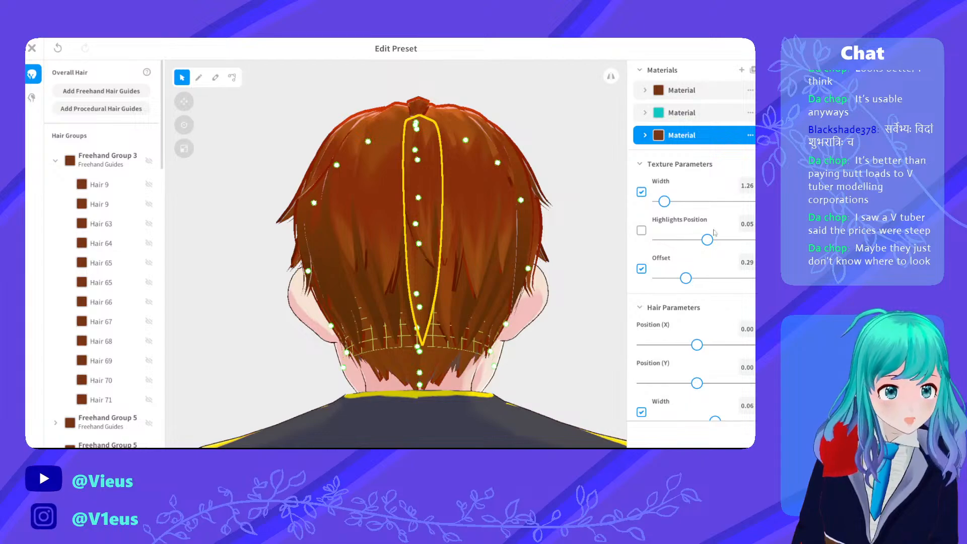
Lower the central nape strand's texture offset and set the offset of the broad strand right of centre to 0.17
{"action": "left_click_drag", "start_coordinate": [685, 278], "coordinate": [656, 287]}
{"action": "left_click", "coordinate": [446, 292]}
{"action": "right_click_drag", "start_coordinate": [604, 289], "coordinate": [484, 297]}
{"action": "left_click", "coordinate": [392, 301]}
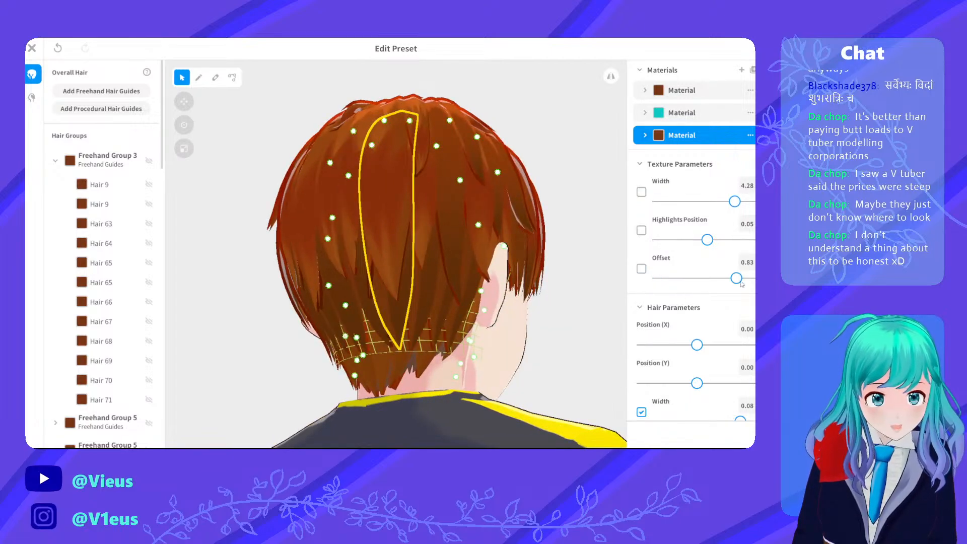
{"action": "mouse_move", "coordinate": [736, 280]}
{"action": "left_mouse_down"}
{"action": "mouse_move", "coordinate": [655, 286]}
{"action": "mouse_move", "coordinate": [672, 286]}
{"action": "left_mouse_up"}
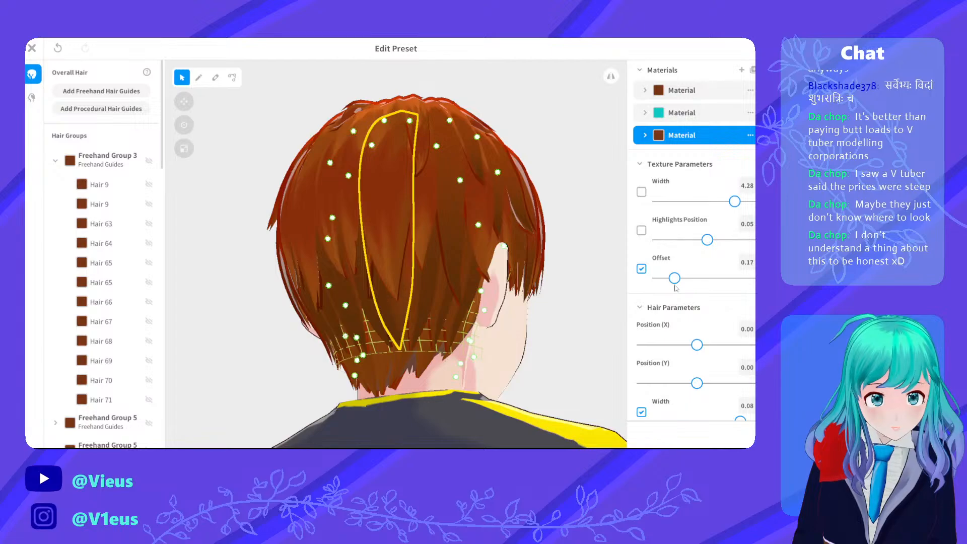
Examine the back hair's shading from behind and from the side, including the long strand beside the centre
{"action": "right_click_drag", "start_coordinate": [610, 286], "coordinate": [573, 302]}
{"action": "left_click", "coordinate": [562, 325]}
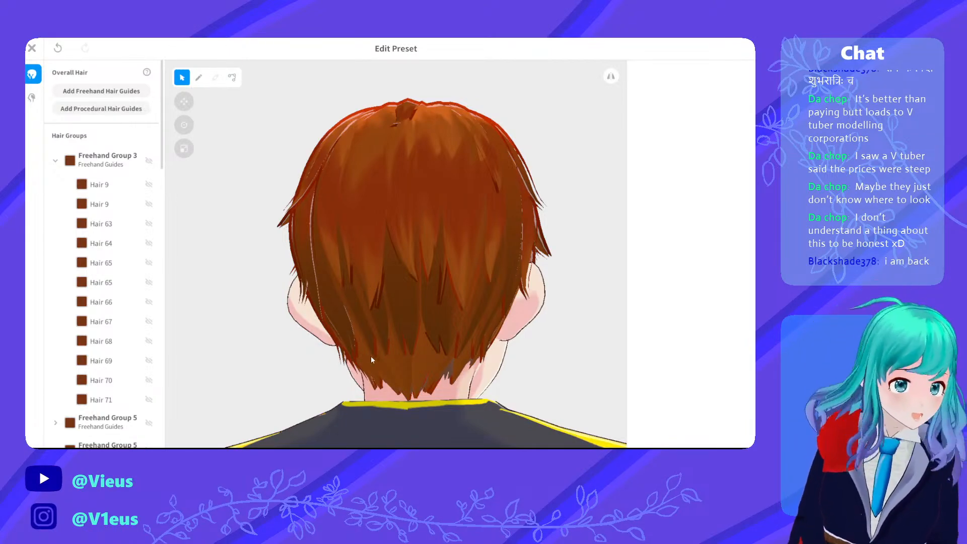
{"action": "right_click_drag", "start_coordinate": [382, 354], "coordinate": [403, 344]}
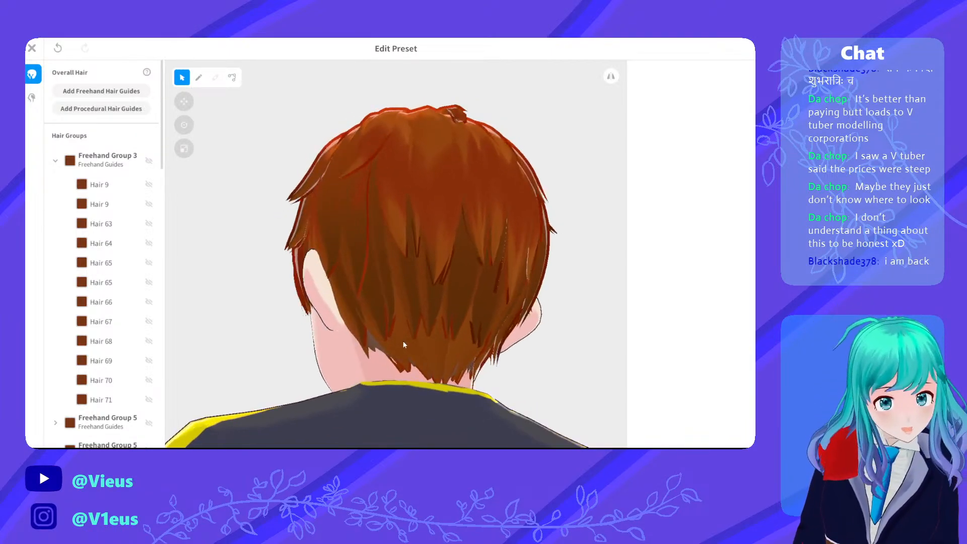
{"action": "left_click", "coordinate": [435, 311]}
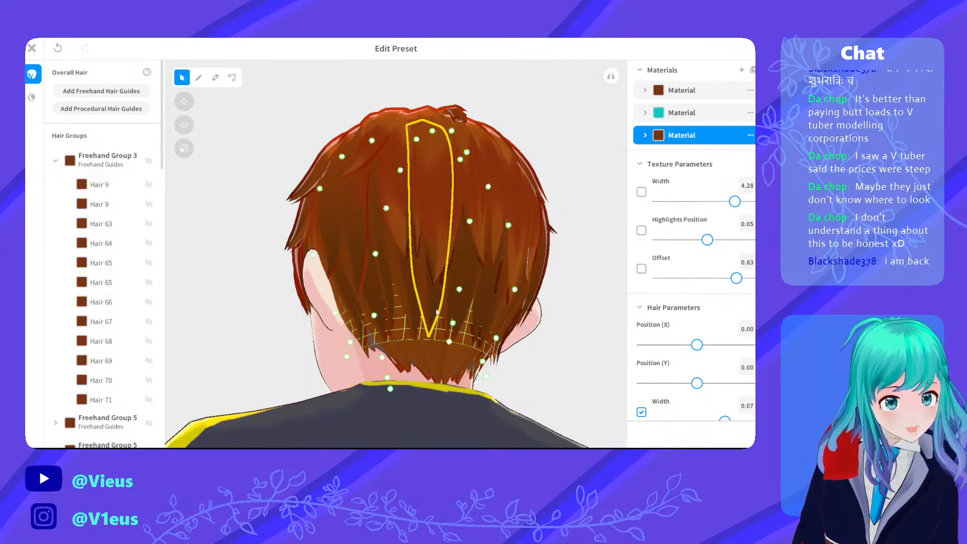
{"action": "scroll", "coordinate": [436, 311], "scroll_direction": "up", "scroll_amount": 5}
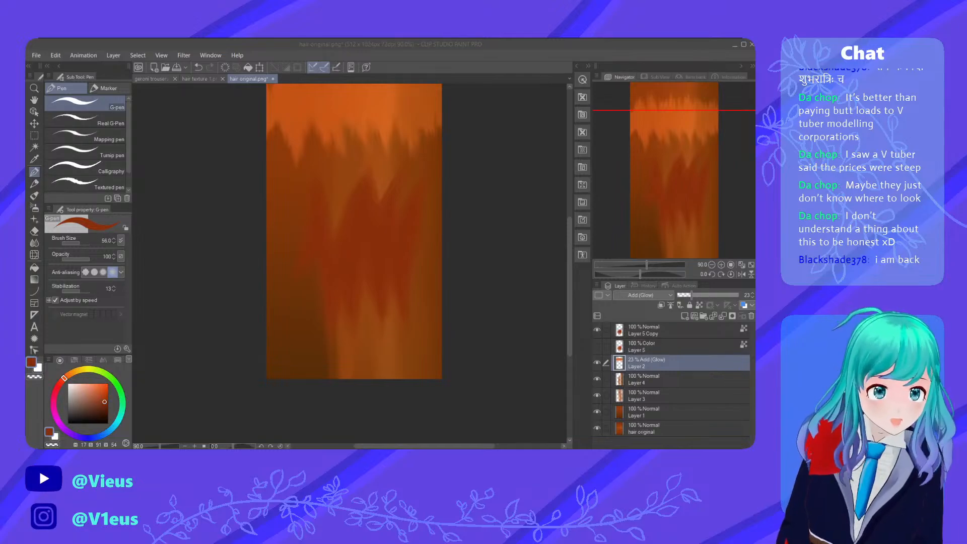
In Clip Studio Paint, sample the texture's brown, add a layer above the glow layer, and soften the shading with Soft airbrush and Painterly blender
{"action": "left_click", "coordinate": [436, 333], "text": "alt"}
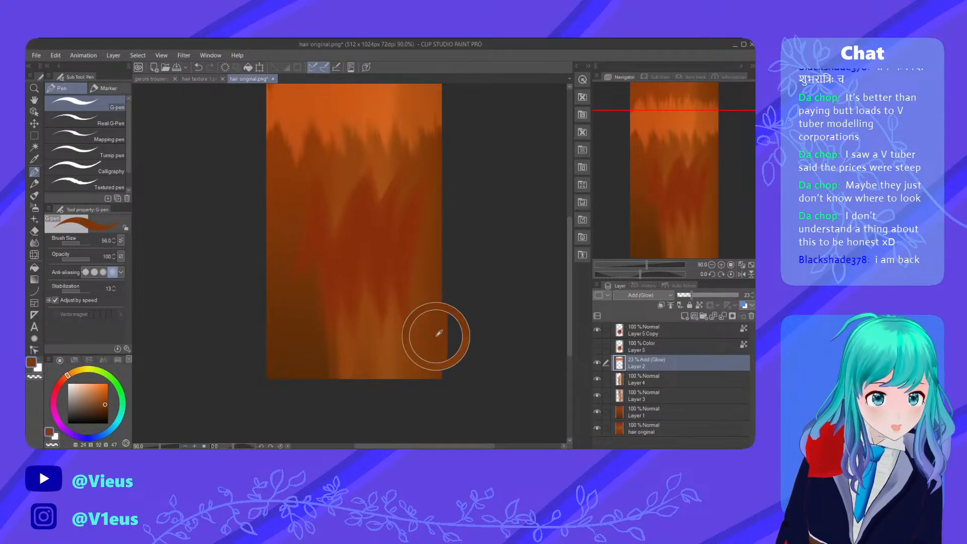
{"action": "left_click", "coordinate": [684, 316]}
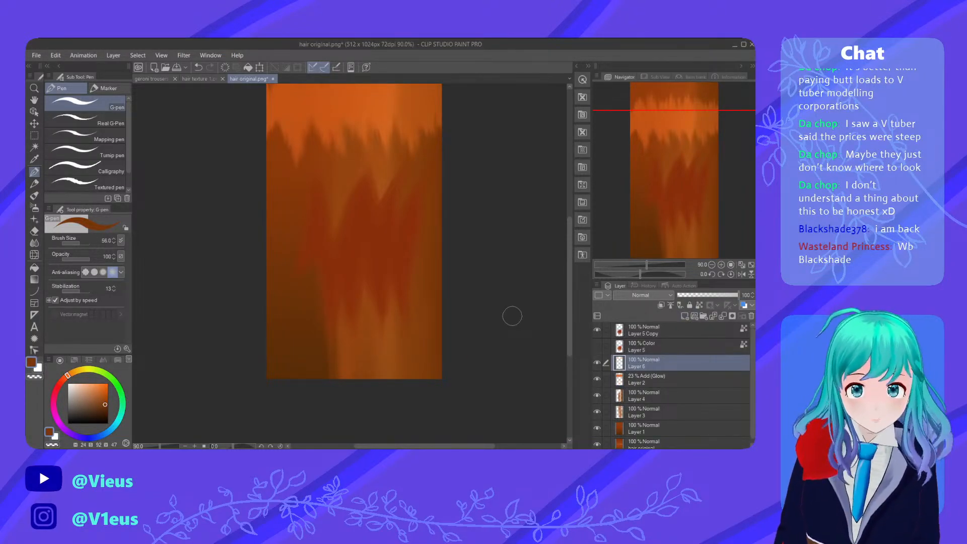
{"action": "left_click", "coordinate": [34, 207]}
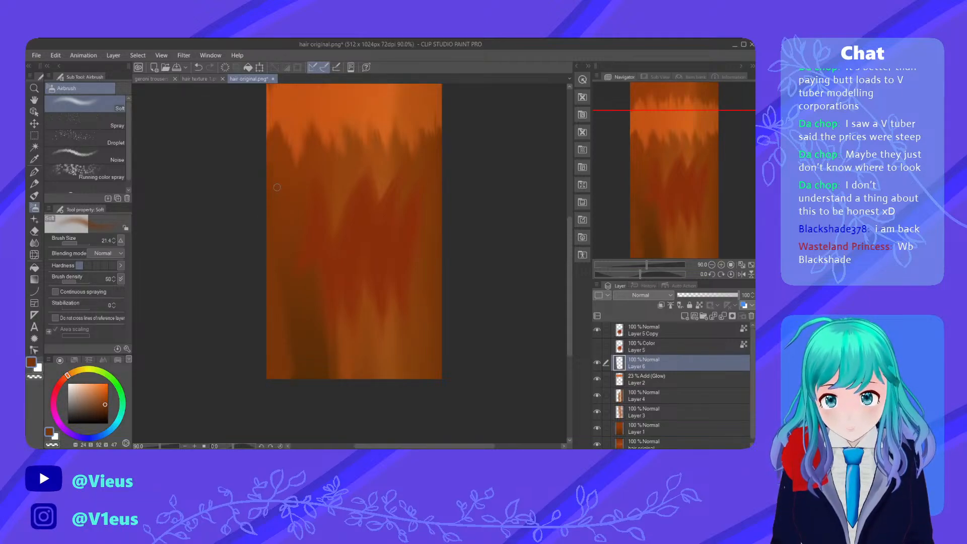
{"action": "left_click", "coordinate": [34, 243]}
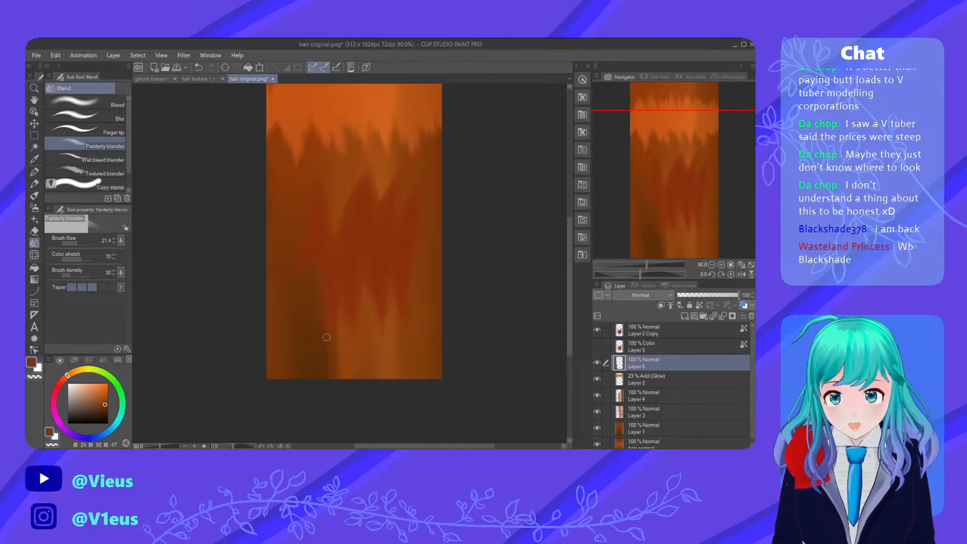
Find the red shading layer, Layer 5 Copy, by toggling its visibility and set its opacity to 71%
{"action": "left_click", "coordinate": [645, 379]}
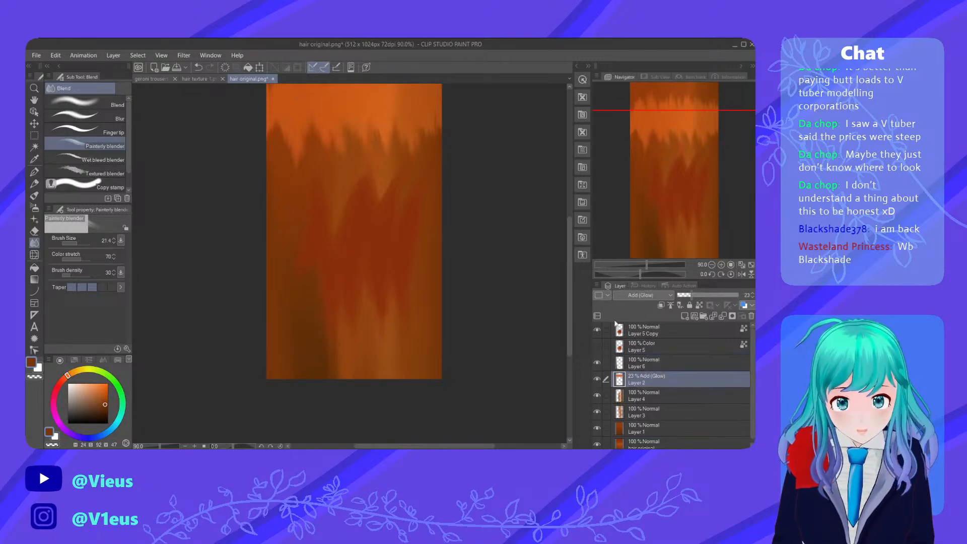
{"action": "left_click", "coordinate": [650, 346]}
{"action": "left_click", "coordinate": [660, 413]}
{"action": "left_click", "coordinate": [654, 396]}
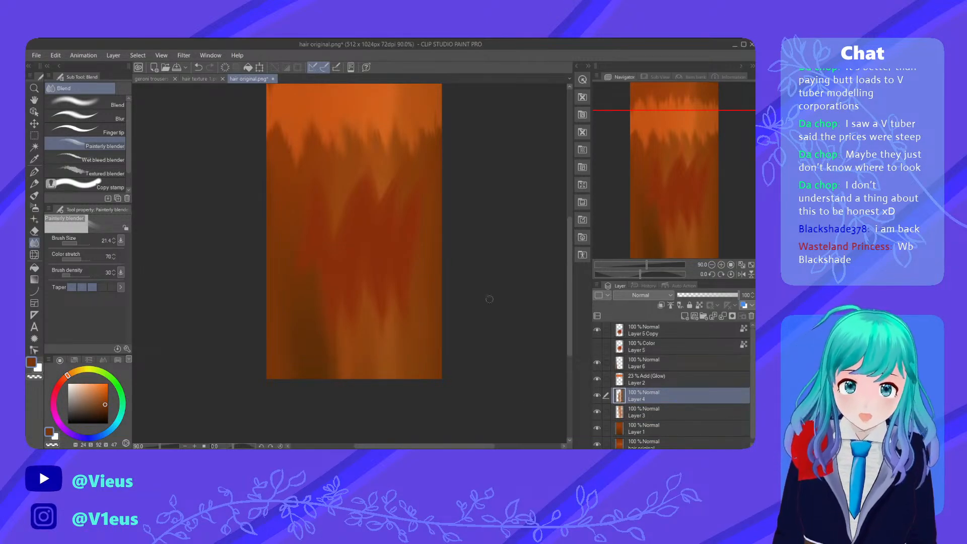
{"action": "left_click", "coordinate": [665, 352]}
{"action": "left_click", "coordinate": [639, 330]}
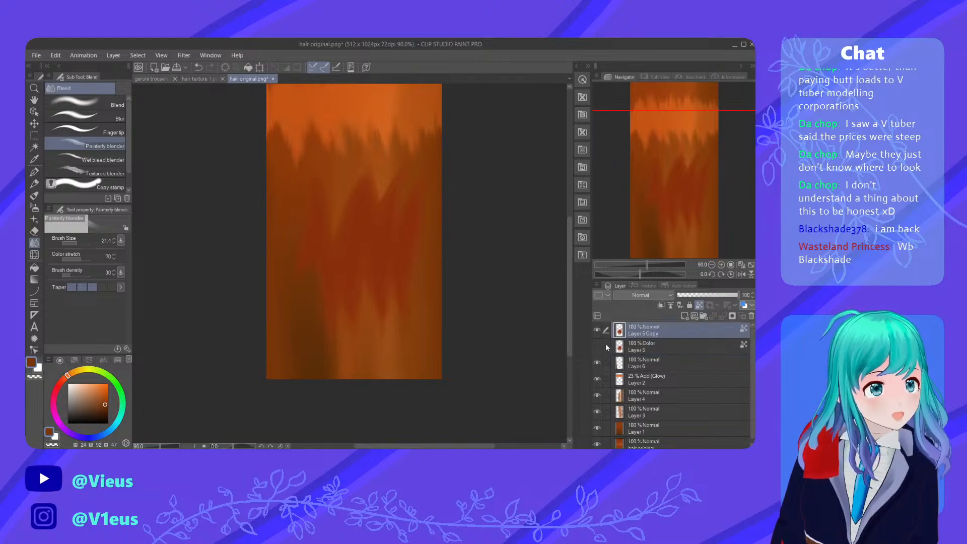
{"action": "left_click", "coordinate": [597, 331]}
{"action": "left_click", "coordinate": [598, 330]}
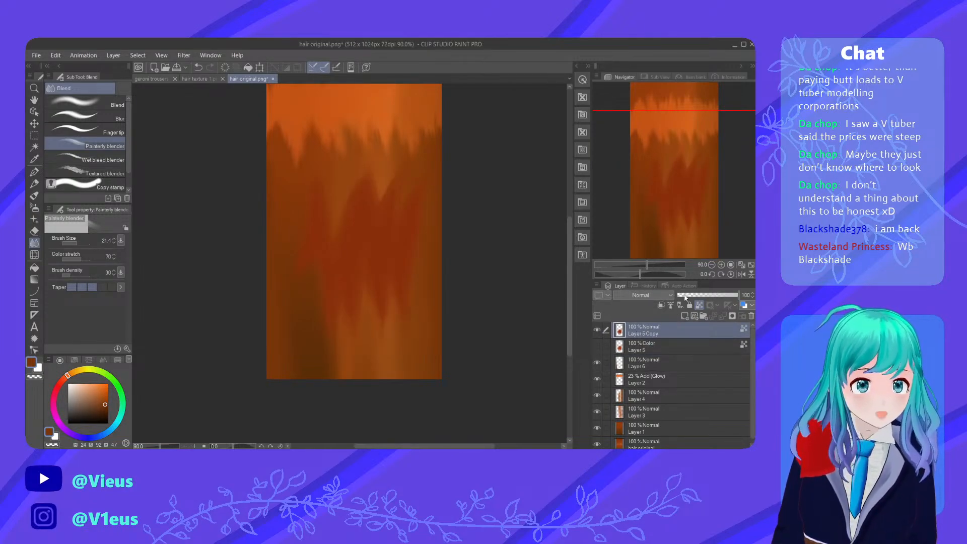
{"action": "left_click_drag", "start_coordinate": [708, 297], "coordinate": [717, 297]}
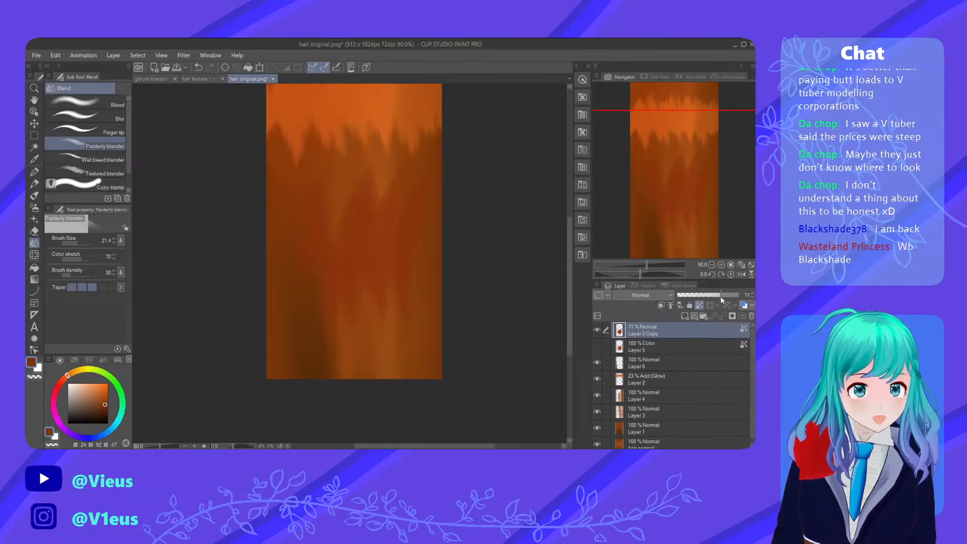
{"action": "scroll", "coordinate": [462, 304], "scroll_direction": "down", "scroll_amount": 7}
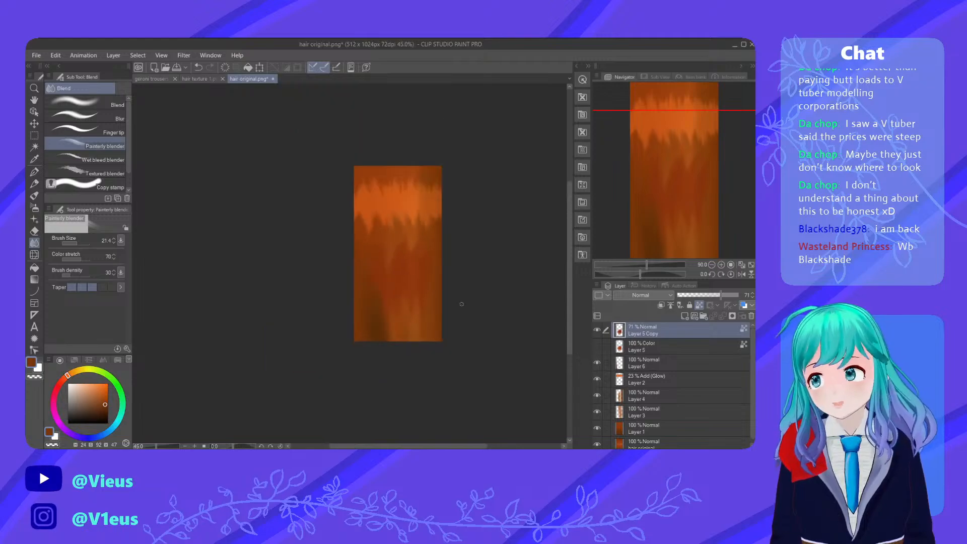
{"action": "scroll", "coordinate": [433, 275], "scroll_direction": "up", "scroll_amount": 3}
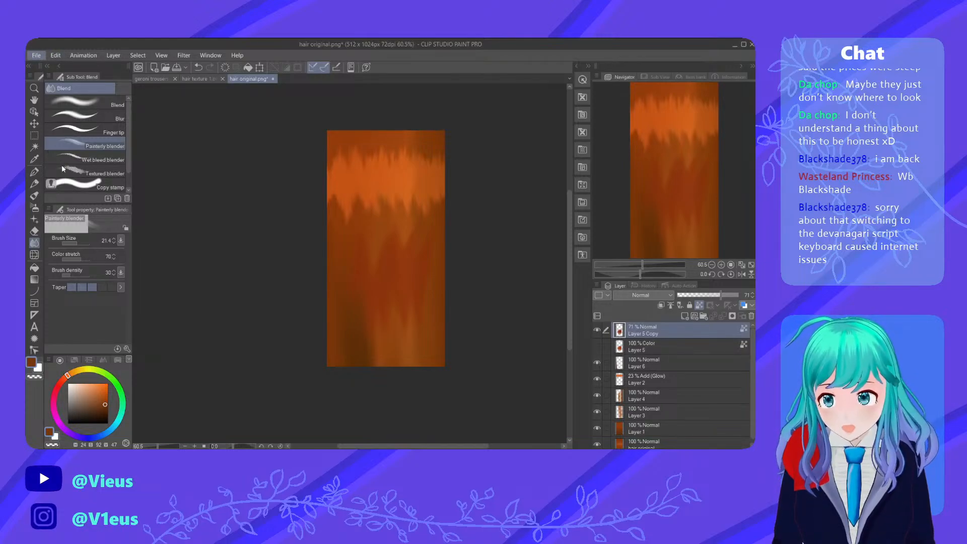
{"action": "key", "text": "alt+Tab"}
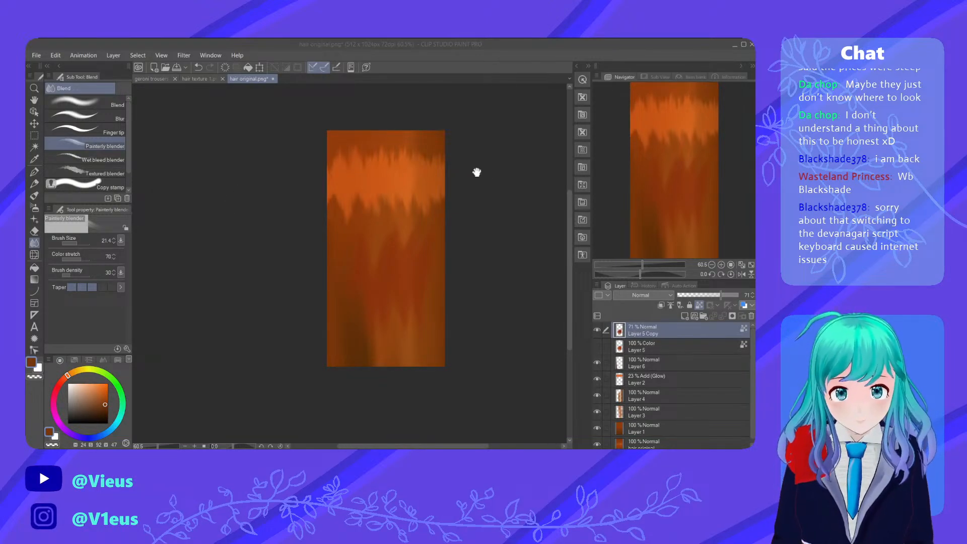
{"action": "left_click", "coordinate": [501, 169]}
{"action": "scroll", "coordinate": [361, 222], "scroll_direction": "down", "scroll_amount": 2}
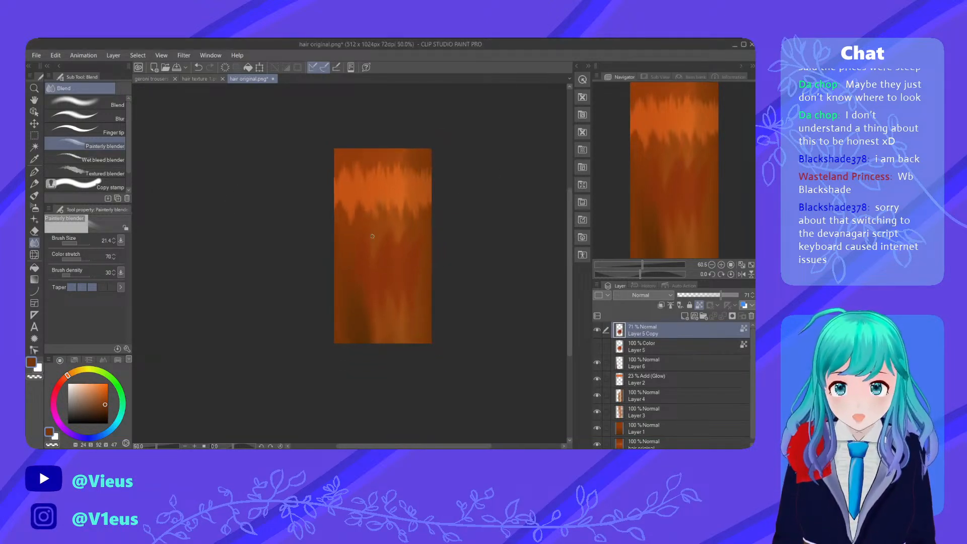
{"action": "scroll", "coordinate": [412, 204], "scroll_direction": "up", "scroll_amount": 4}
{"action": "scroll", "coordinate": [438, 182], "scroll_direction": "up", "scroll_amount": 1}
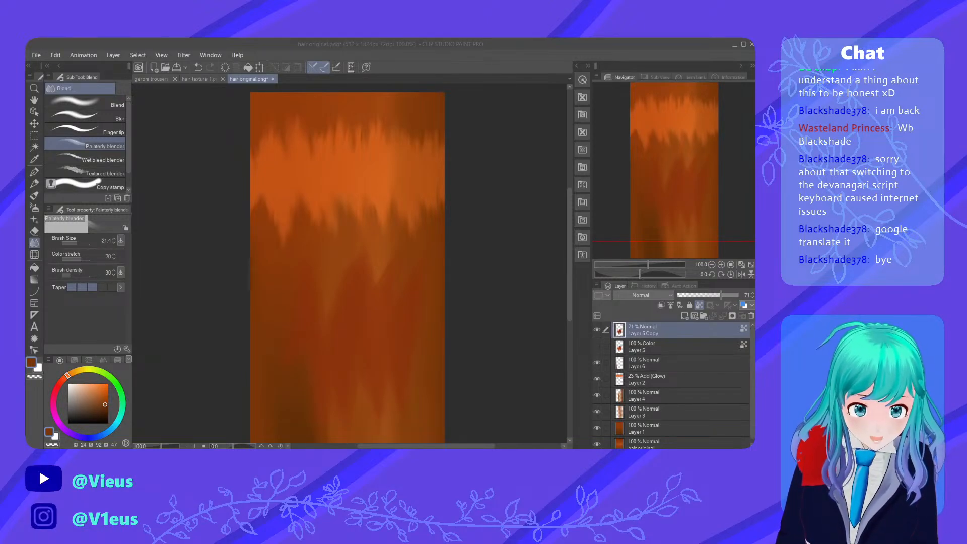
{"action": "scroll", "coordinate": [350, 278], "scroll_direction": "down", "scroll_amount": 3}
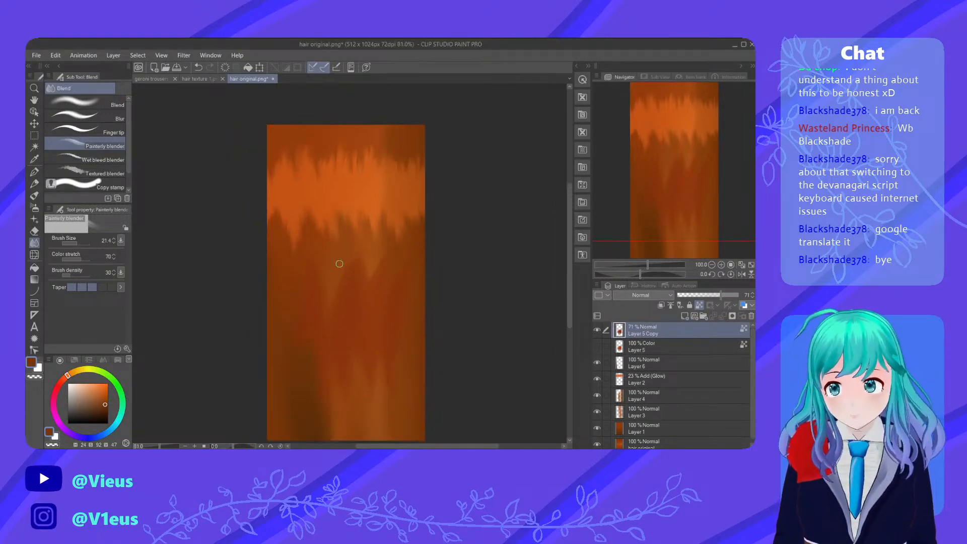
{"action": "scroll", "coordinate": [393, 395], "scroll_direction": "up", "scroll_amount": 2}
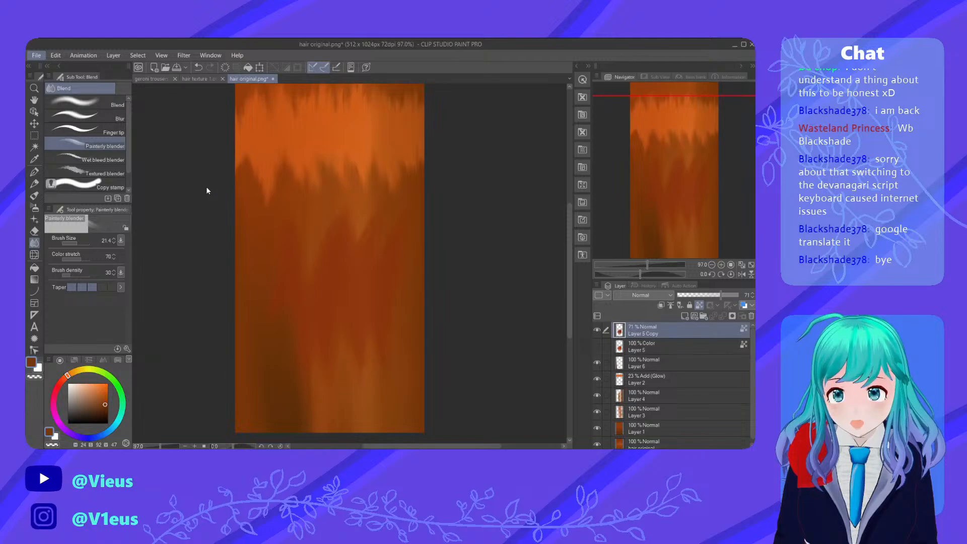
{"action": "key", "text": "alt+Tab"}
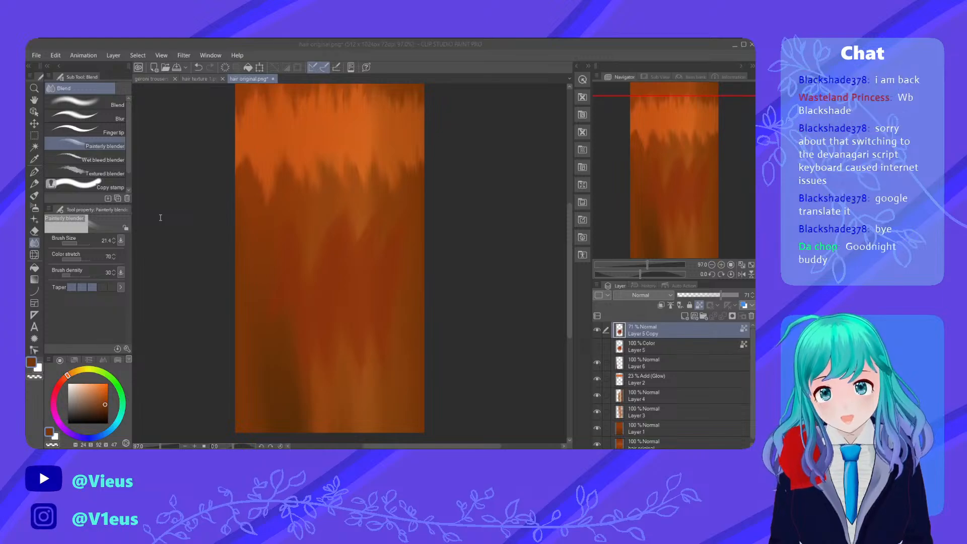
{"action": "left_click", "coordinate": [181, 251]}
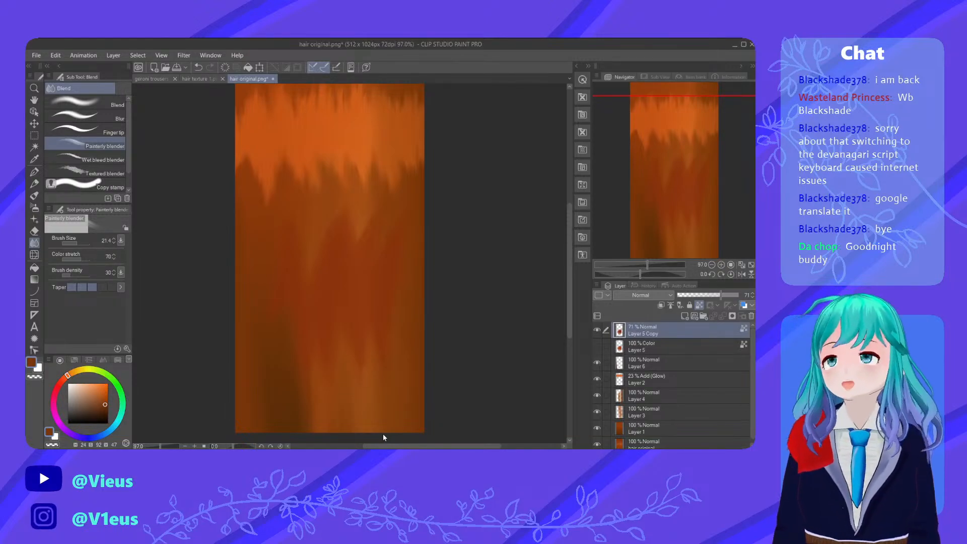
{"action": "left_click", "coordinate": [381, 447]}
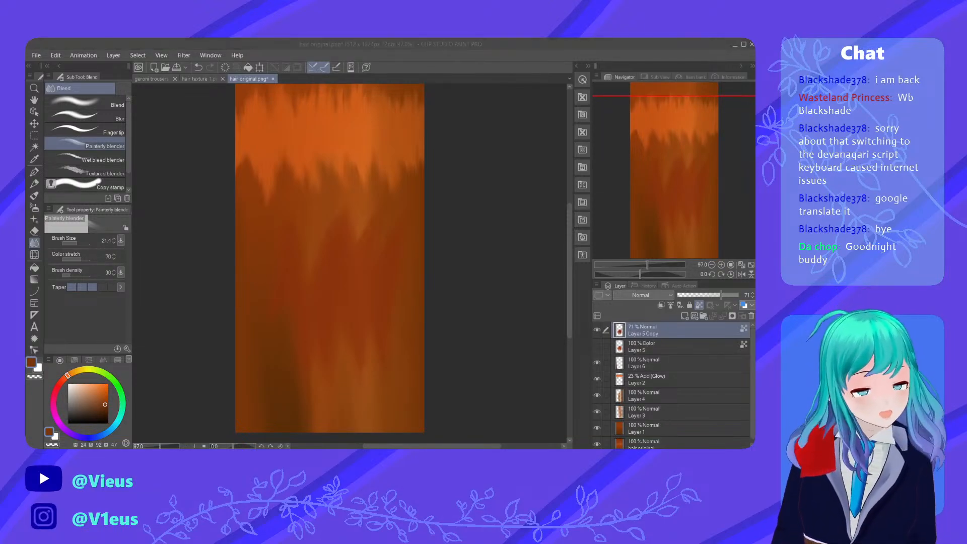
{"action": "left_click", "coordinate": [381, 444]}
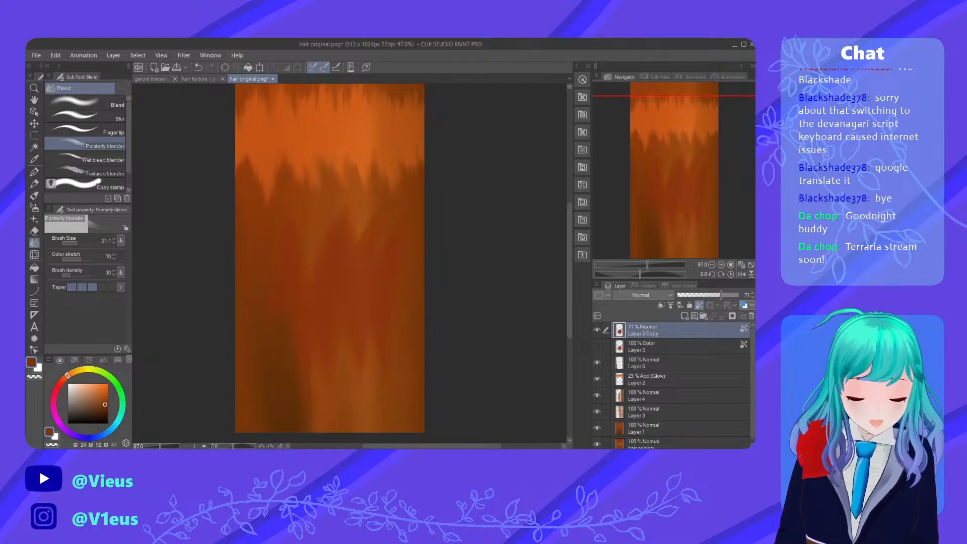
In VRoid Studio, import the repainted hair texture as the top layer of the material's base texture and return to the hair editor
{"action": "left_click", "coordinate": [507, 447]}
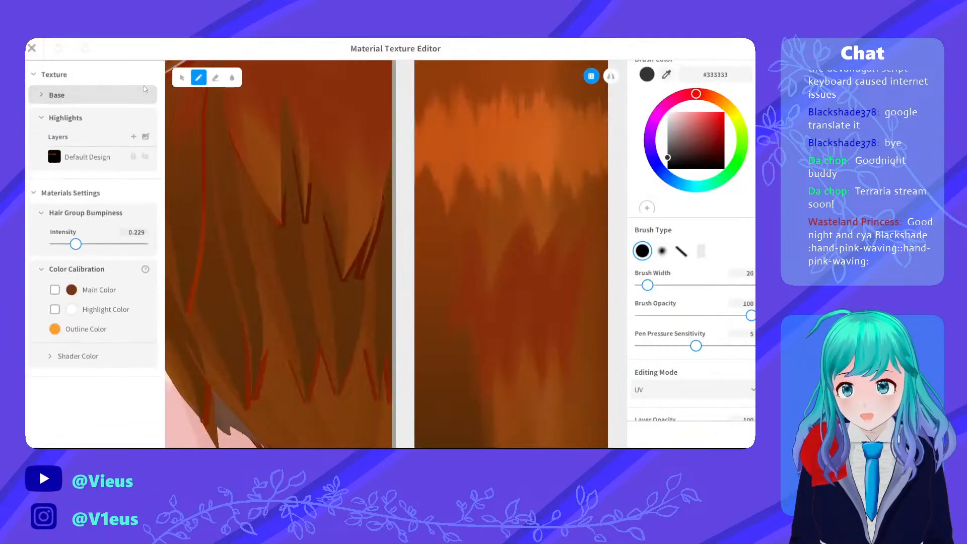
{"action": "left_click", "coordinate": [108, 94]}
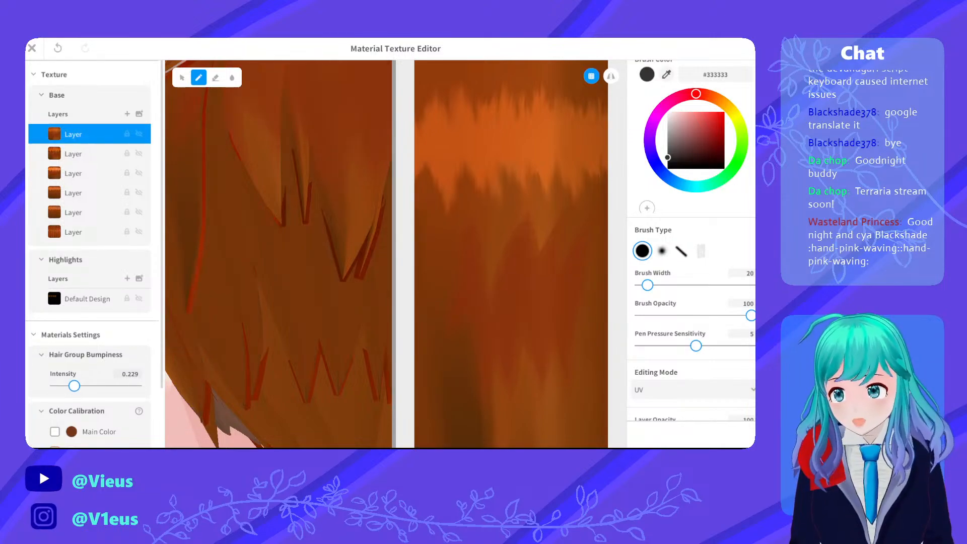
{"action": "scroll", "coordinate": [274, 219], "scroll_direction": "down", "scroll_amount": 5}
{"action": "right_click_drag", "start_coordinate": [273, 220], "coordinate": [167, 201]}
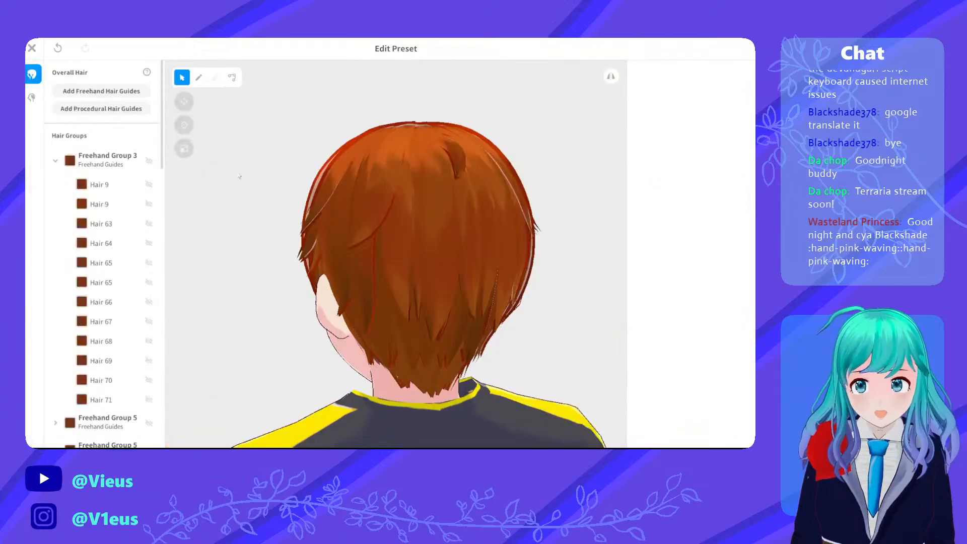
{"action": "key", "text": "Escape"}
Examine the new texture on the back hair up close and from straight behind
{"action": "scroll", "coordinate": [431, 322], "scroll_direction": "up", "scroll_amount": 8}
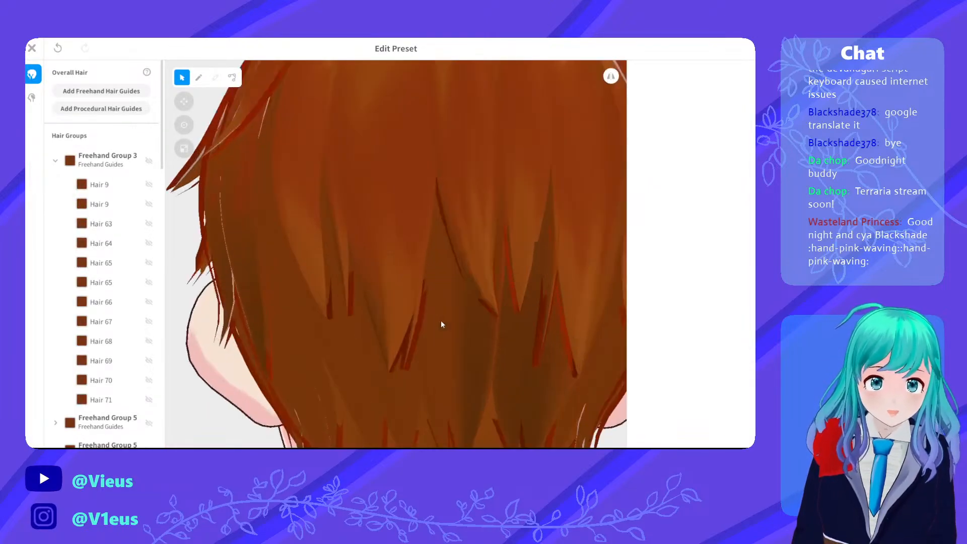
{"action": "right_click_drag", "start_coordinate": [478, 321], "coordinate": [432, 327]}
{"action": "mouse_move", "coordinate": [416, 363]}
{"action": "right_mouse_down"}
{"action": "mouse_move", "coordinate": [431, 357]}
{"action": "mouse_move", "coordinate": [421, 346]}
{"action": "mouse_move", "coordinate": [443, 339]}
{"action": "mouse_move", "coordinate": [451, 353]}
{"action": "mouse_move", "coordinate": [429, 358]}
{"action": "right_mouse_up"}
{"action": "scroll", "coordinate": [428, 353], "scroll_direction": "down", "scroll_amount": 3}
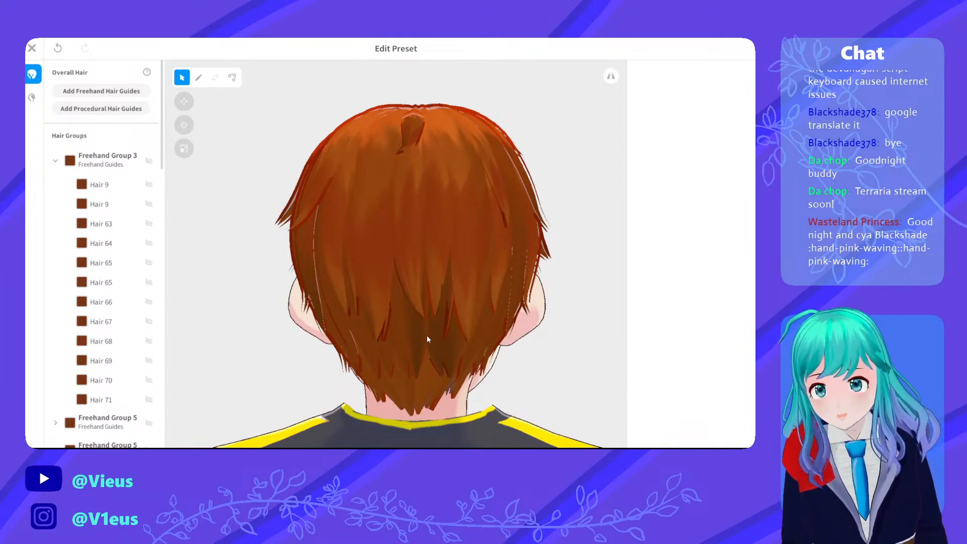
Override the texture parameters of the narrow strand at the centre back with a width of 2.85 and an offset of 0.64
{"action": "left_click", "coordinate": [123, 186]}
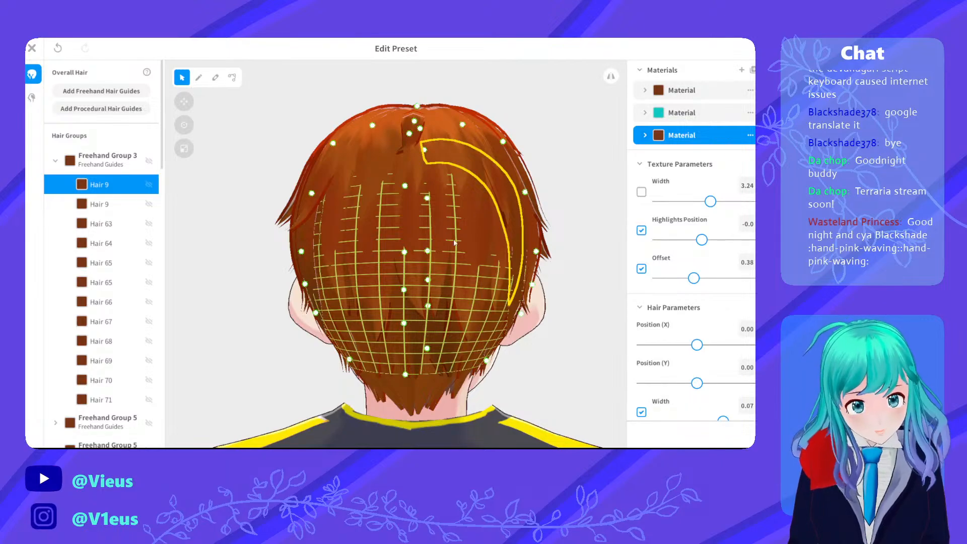
{"action": "left_click", "coordinate": [338, 316]}
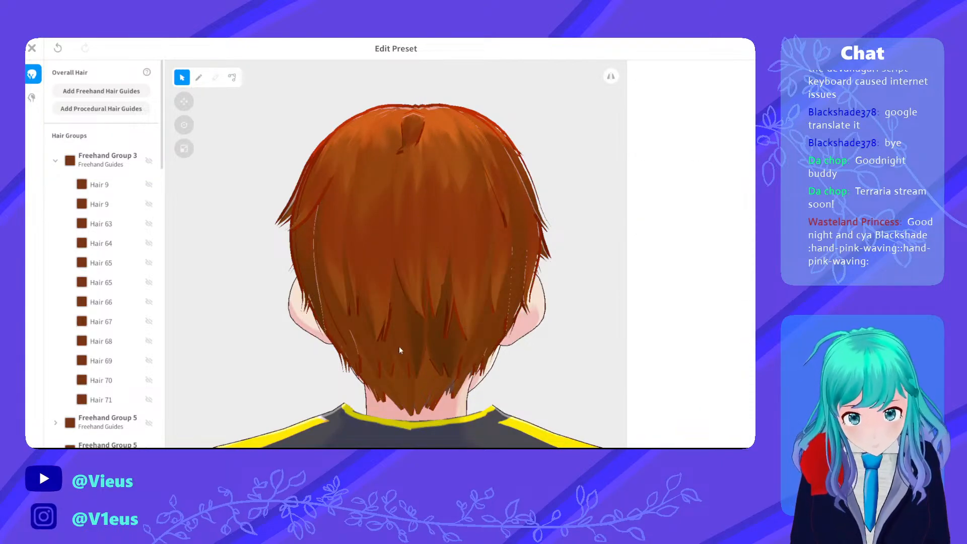
{"action": "scroll", "coordinate": [399, 346], "scroll_direction": "up", "scroll_amount": 5}
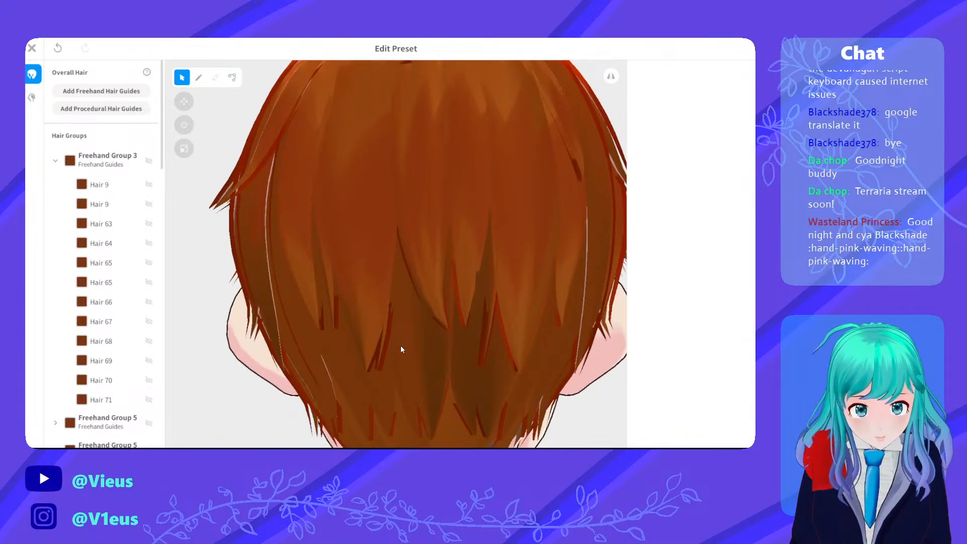
{"action": "left_click", "coordinate": [400, 345]}
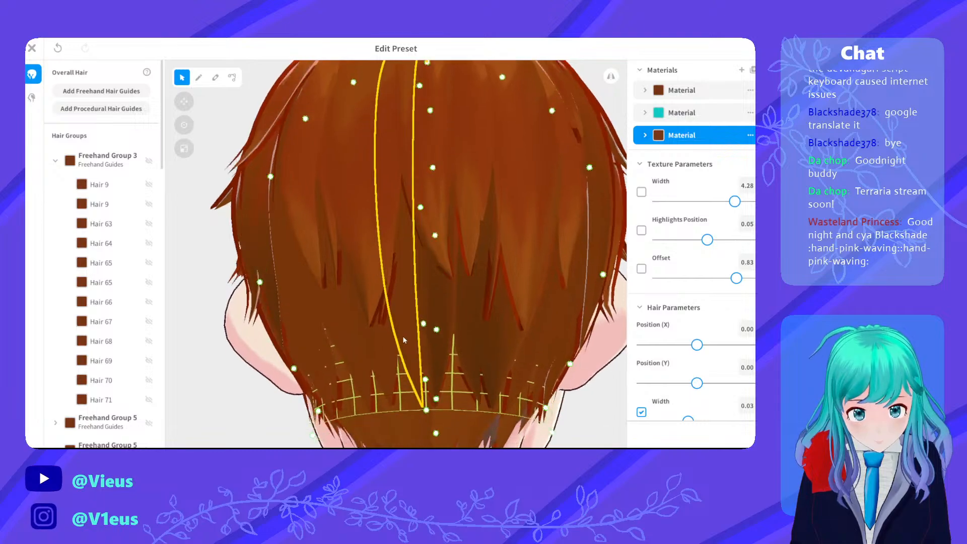
{"action": "left_click_drag", "start_coordinate": [735, 201], "coordinate": [683, 223]}
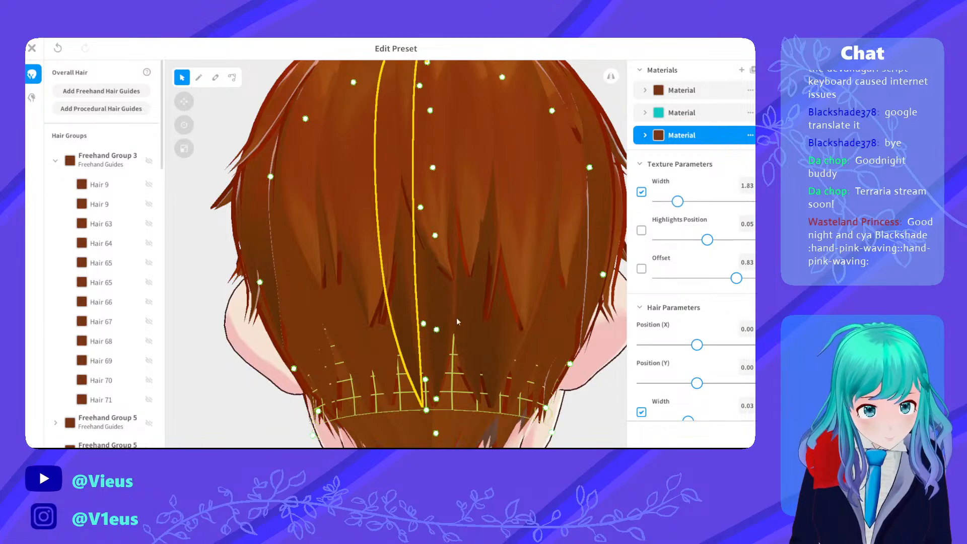
{"action": "left_click", "coordinate": [378, 370]}
{"action": "right_click_drag", "start_coordinate": [379, 369], "coordinate": [388, 356]}
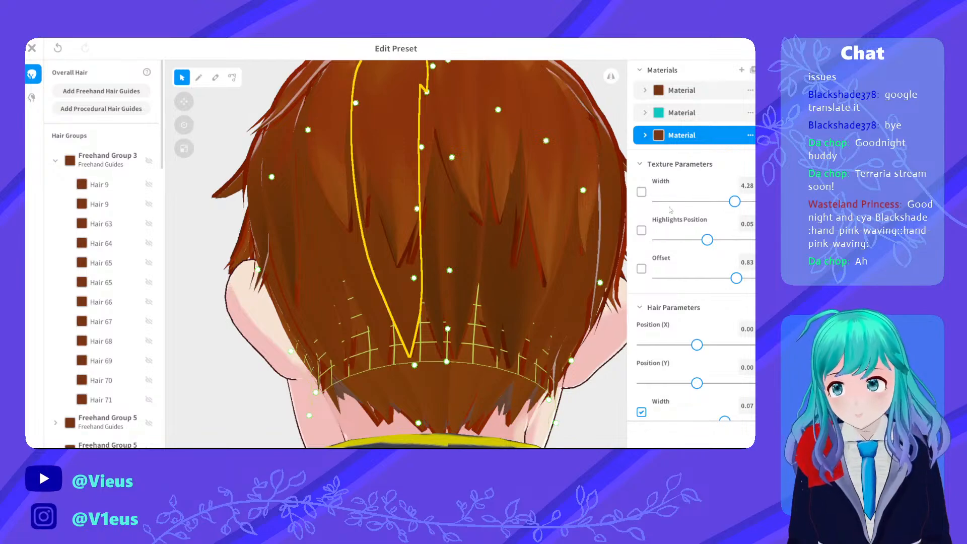
{"action": "left_click", "coordinate": [441, 285]}
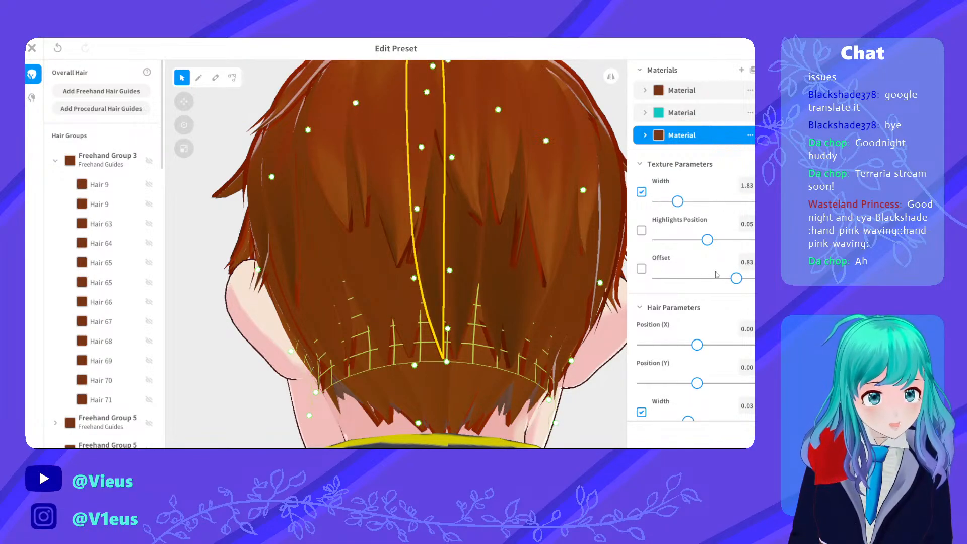
{"action": "left_click_drag", "start_coordinate": [679, 206], "coordinate": [706, 211]}
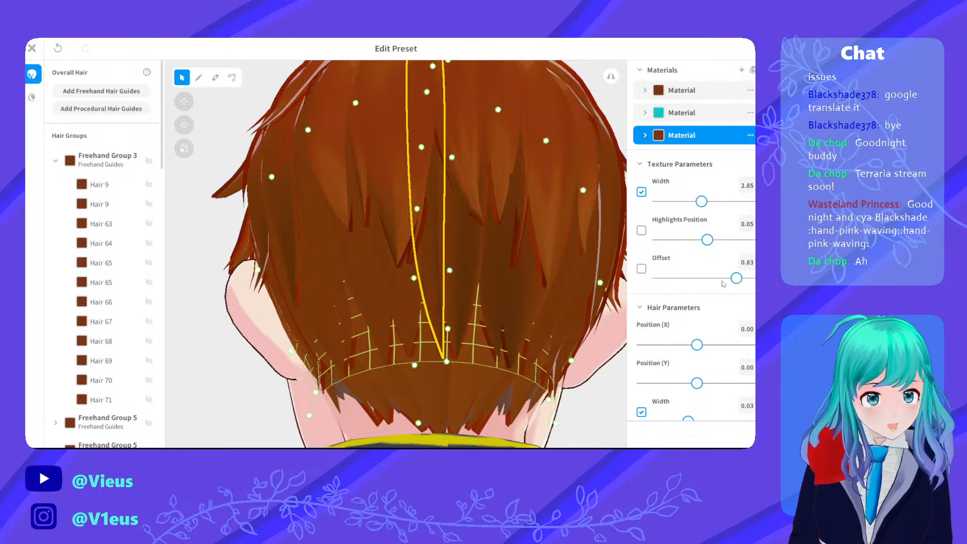
{"action": "left_click_drag", "start_coordinate": [725, 281], "coordinate": [719, 286]}
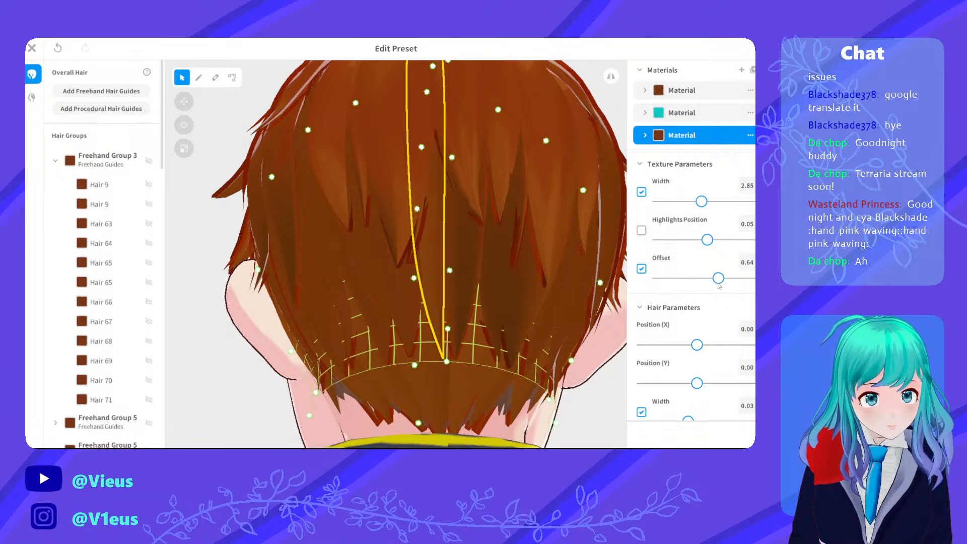
Set the texture offset of the wide strand just left of the centre back to 0.15
{"action": "left_click", "coordinate": [379, 314]}
{"action": "right_click_drag", "start_coordinate": [385, 313], "coordinate": [414, 343]}
{"action": "scroll", "coordinate": [357, 321], "scroll_direction": "up", "scroll_amount": 2}
{"action": "scroll", "coordinate": [355, 312], "scroll_direction": "down", "scroll_amount": 4}
{"action": "scroll", "coordinate": [356, 313], "scroll_direction": "up", "scroll_amount": 3}
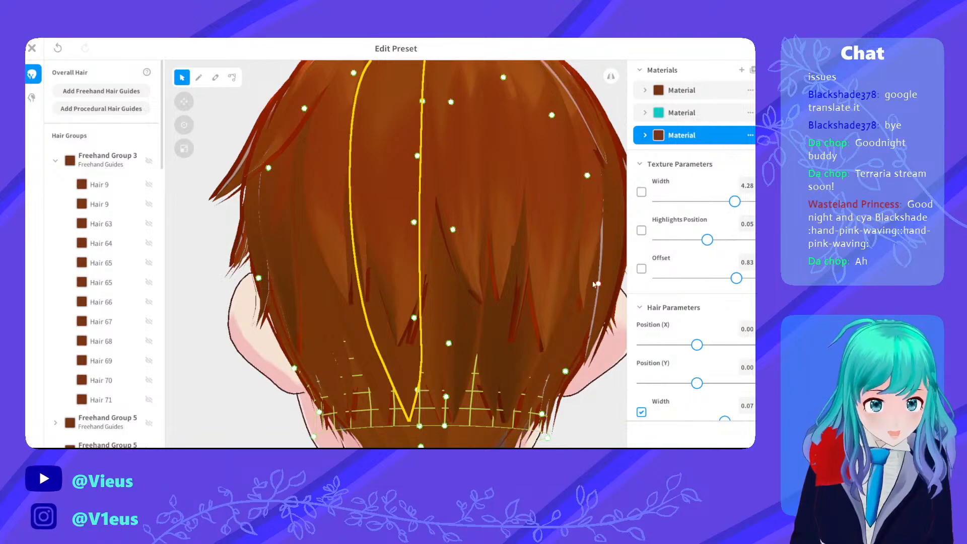
{"action": "right_click_drag", "start_coordinate": [594, 280], "coordinate": [584, 282]}
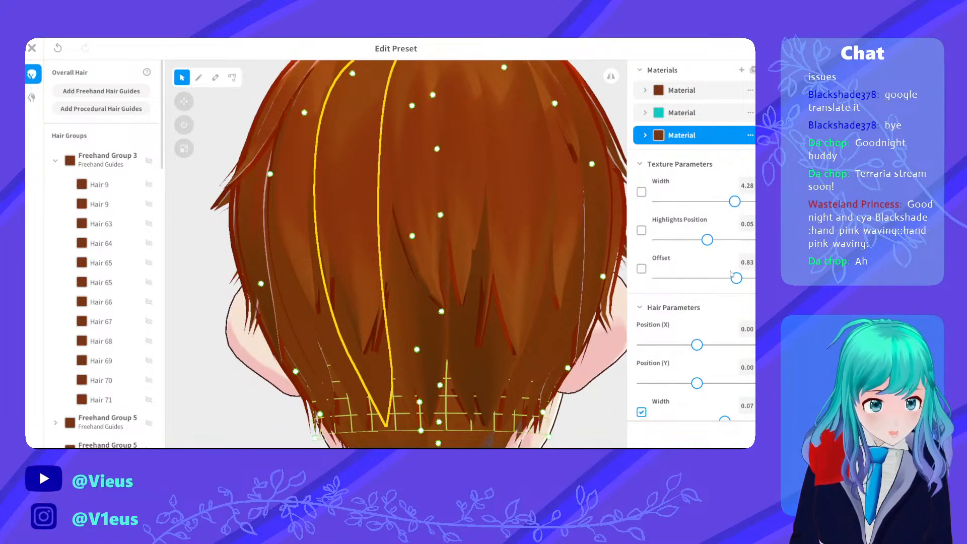
{"action": "left_click_drag", "start_coordinate": [734, 278], "coordinate": [653, 287]}
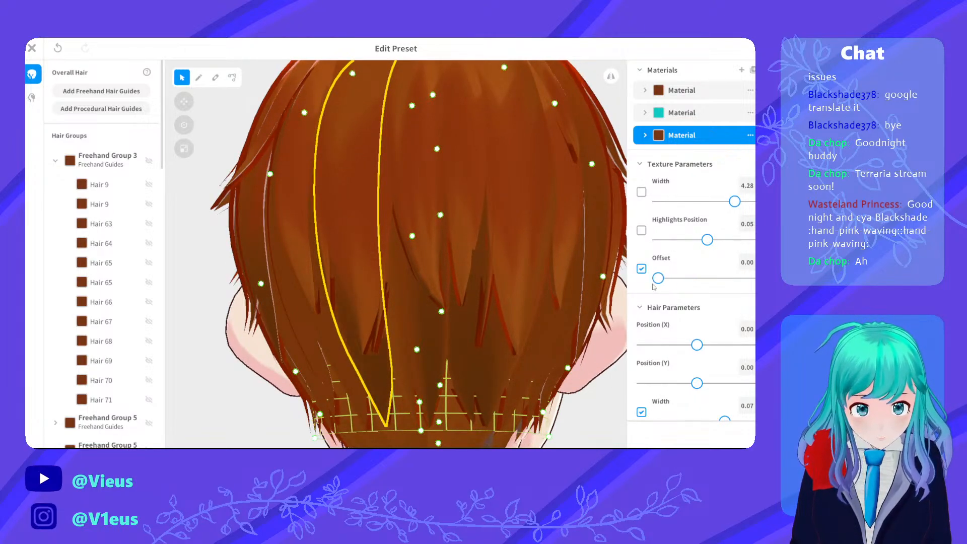
{"action": "right_click_drag", "start_coordinate": [536, 295], "coordinate": [506, 294]}
{"action": "left_click_drag", "start_coordinate": [657, 278], "coordinate": [672, 280]}
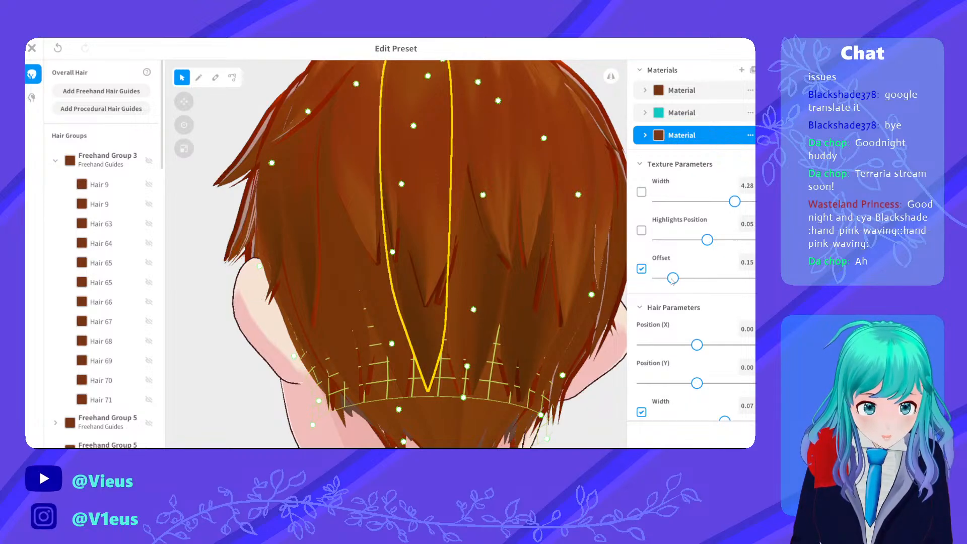
Lower the texture offset of the next strand toward the left ear and set the thin strand beside it to 0.15
{"action": "left_click", "coordinate": [379, 310]}
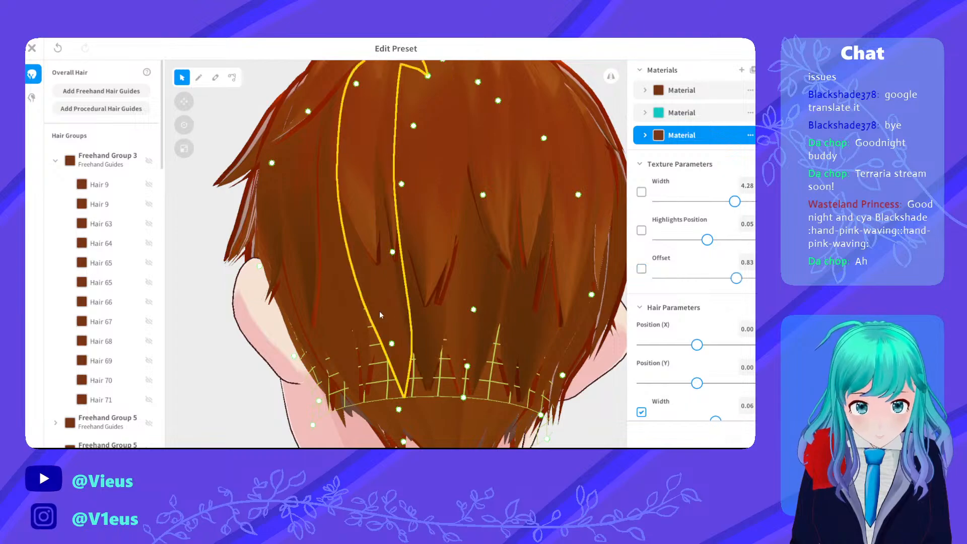
{"action": "left_click_drag", "start_coordinate": [734, 276], "coordinate": [659, 281]}
{"action": "right_click_drag", "start_coordinate": [491, 289], "coordinate": [564, 291]}
{"action": "left_click", "coordinate": [428, 278]}
{"action": "left_click", "coordinate": [437, 290]}
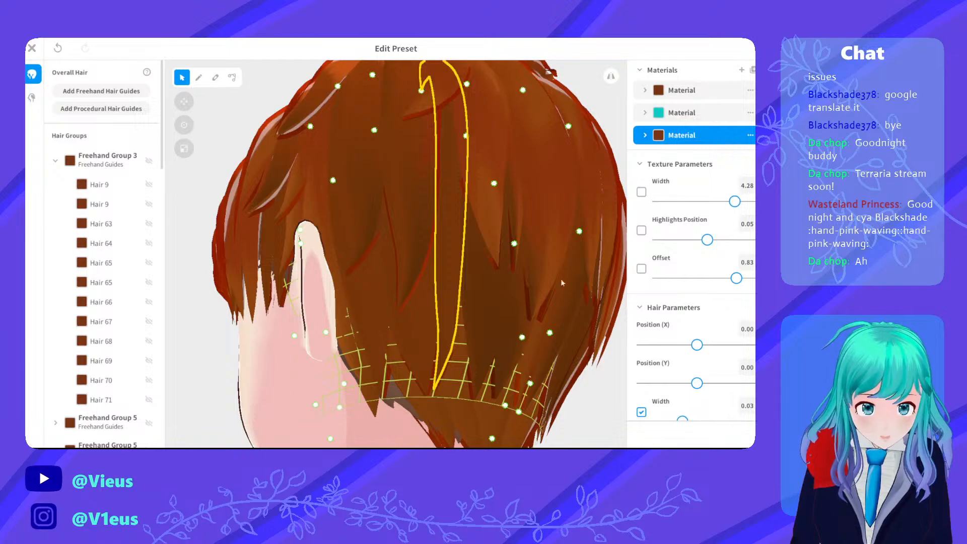
{"action": "left_click_drag", "start_coordinate": [735, 277], "coordinate": [670, 280]}
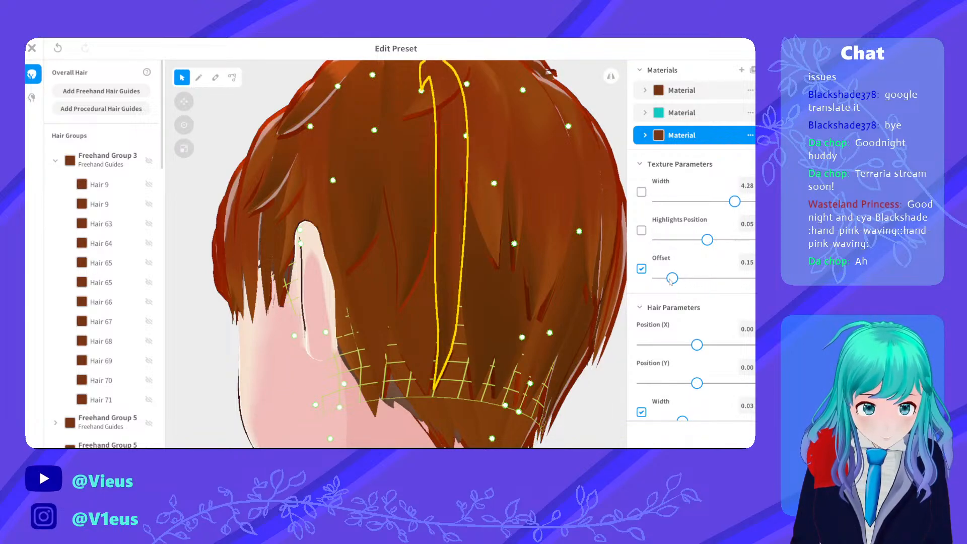
Set the texture offset of the wide strand behind the left ear to 0.92
{"action": "left_click", "coordinate": [408, 315]}
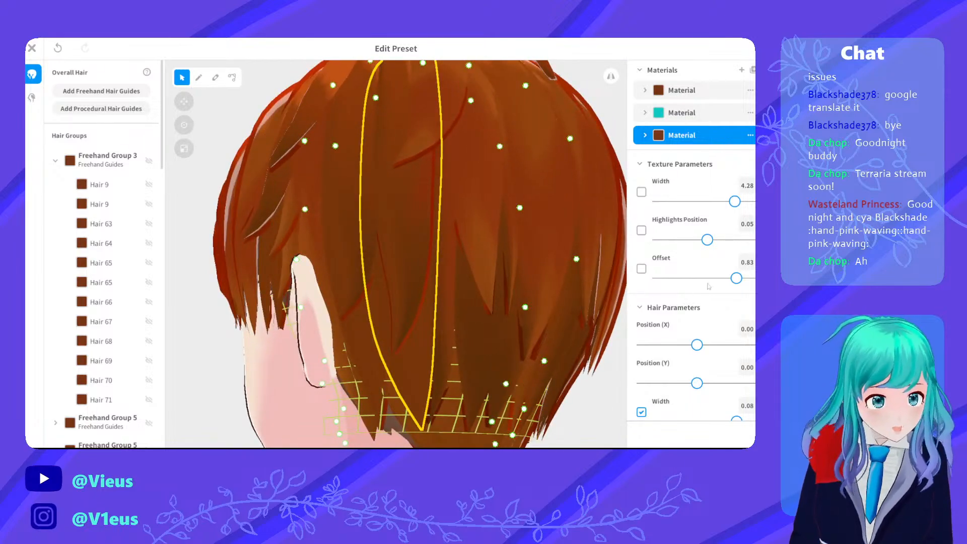
{"action": "mouse_move", "coordinate": [732, 279]}
{"action": "left_mouse_down"}
{"action": "mouse_move", "coordinate": [647, 291]}
{"action": "mouse_move", "coordinate": [741, 291]}
{"action": "left_mouse_up"}
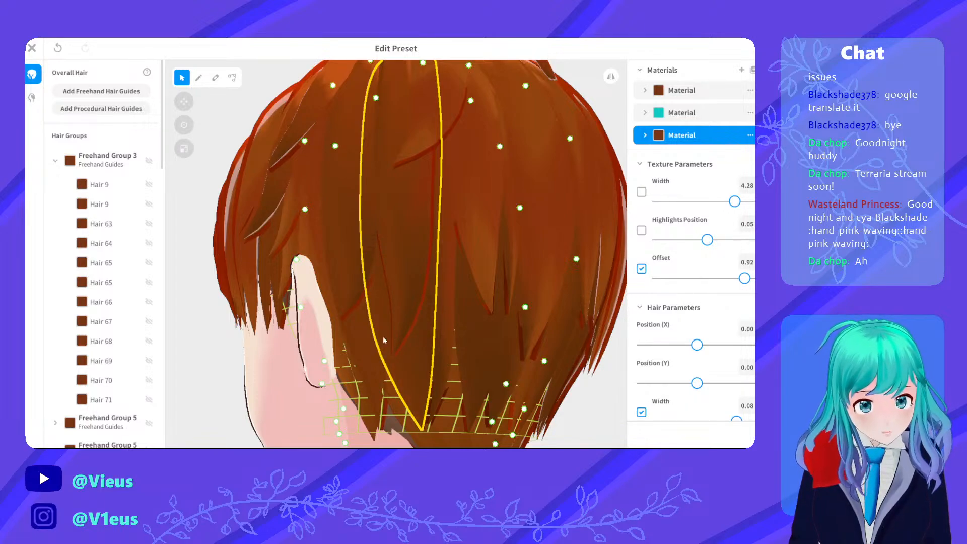
{"action": "scroll", "coordinate": [382, 337], "scroll_direction": "down", "scroll_amount": 5}
{"action": "right_click_drag", "start_coordinate": [470, 318], "coordinate": [532, 305]}
{"action": "left_click", "coordinate": [521, 308]}
Try a custom highlights position on the wide lower strand at the centre back, remove that override, and set its texture offset to 0.09
{"action": "scroll", "coordinate": [412, 305], "scroll_direction": "up", "scroll_amount": 4}
{"action": "scroll", "coordinate": [432, 300], "scroll_direction": "down", "scroll_amount": 3}
{"action": "left_click", "coordinate": [413, 317]}
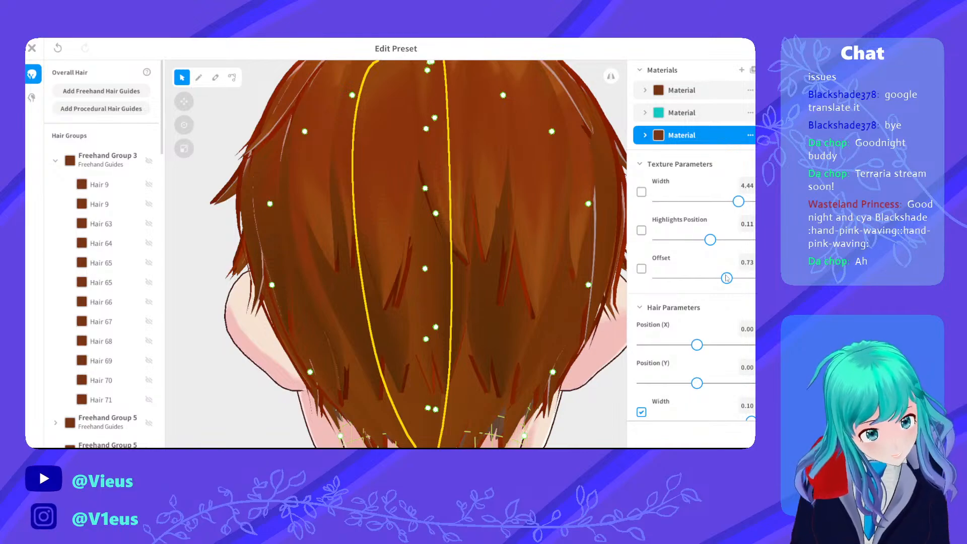
{"action": "mouse_move", "coordinate": [727, 278]}
{"action": "left_mouse_down"}
{"action": "mouse_move", "coordinate": [647, 278]}
{"action": "mouse_move", "coordinate": [737, 279]}
{"action": "mouse_move", "coordinate": [726, 279]}
{"action": "left_mouse_up"}
{"action": "mouse_move", "coordinate": [710, 240]}
{"action": "left_mouse_down"}
{"action": "mouse_move", "coordinate": [664, 239]}
{"action": "mouse_move", "coordinate": [727, 245]}
{"action": "left_mouse_up"}
{"action": "mouse_move", "coordinate": [738, 243]}
{"action": "left_mouse_down"}
{"action": "mouse_move", "coordinate": [719, 274]}
{"action": "mouse_move", "coordinate": [652, 275]}
{"action": "mouse_move", "coordinate": [735, 277]}
{"action": "left_mouse_up"}
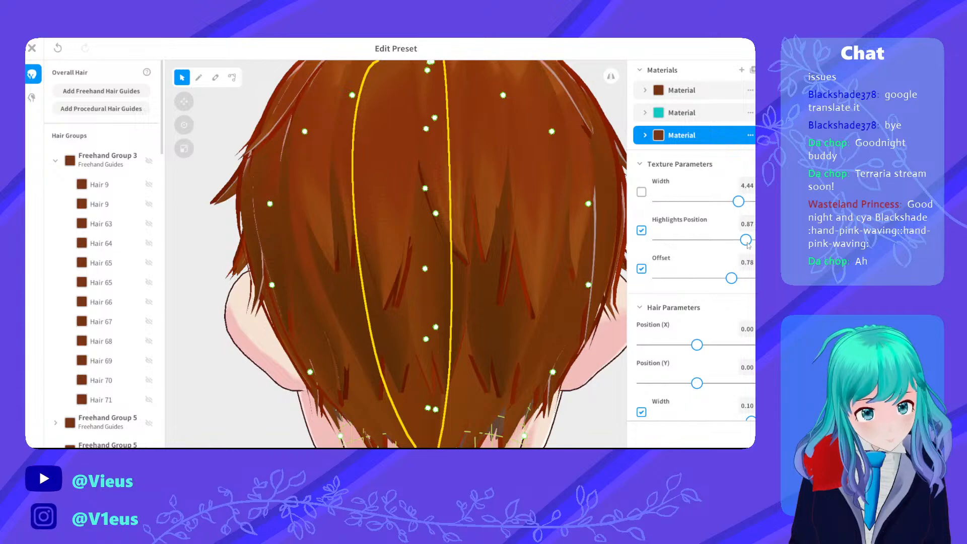
{"action": "left_click_drag", "start_coordinate": [747, 243], "coordinate": [742, 240]}
{"action": "left_click", "coordinate": [641, 230]}
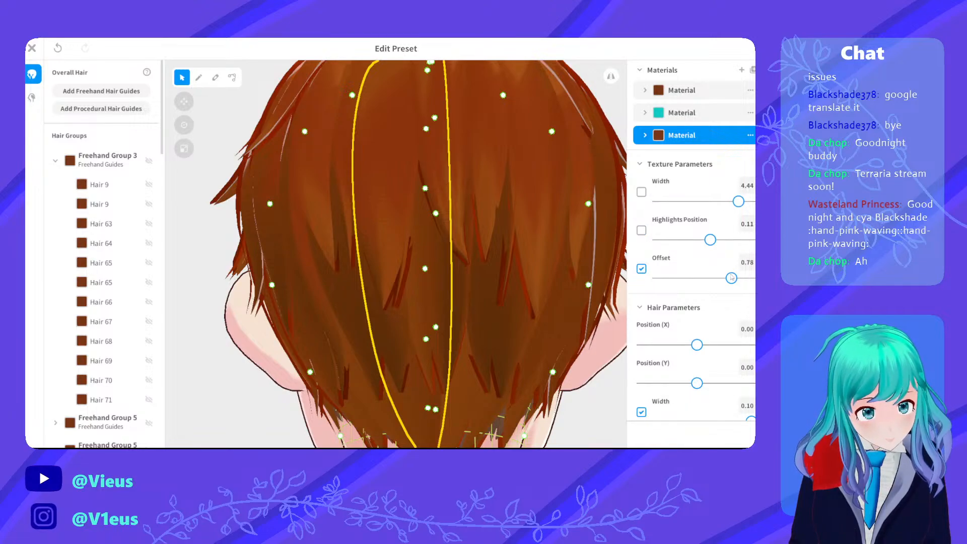
{"action": "left_click_drag", "start_coordinate": [725, 281], "coordinate": [668, 287]}
Set the texture offset of the lower strand just right of the centre back to 0.00
{"action": "scroll", "coordinate": [439, 284], "scroll_direction": "down", "scroll_amount": 5}
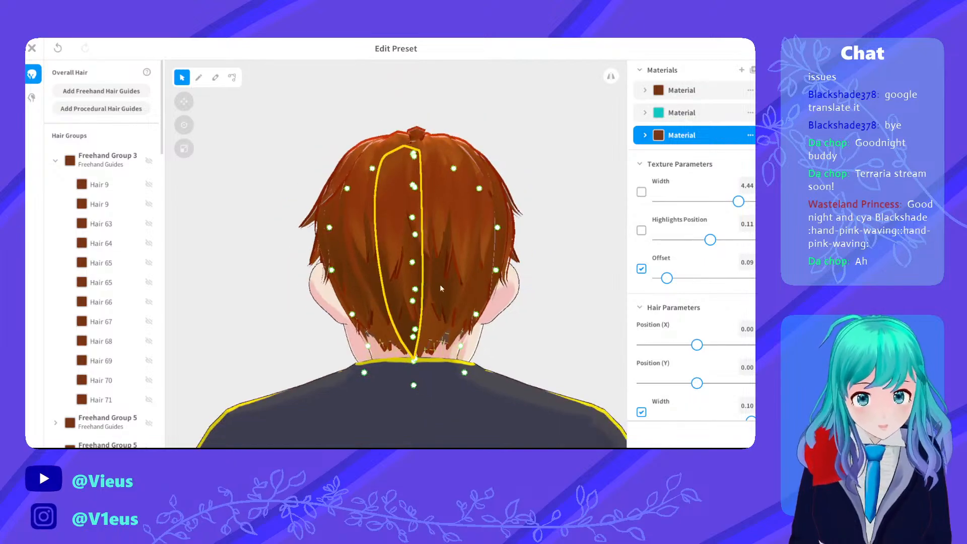
{"action": "right_click_drag", "start_coordinate": [440, 285], "coordinate": [401, 313]}
{"action": "scroll", "coordinate": [401, 314], "scroll_direction": "up", "scroll_amount": 5}
{"action": "left_click", "coordinate": [408, 331]}
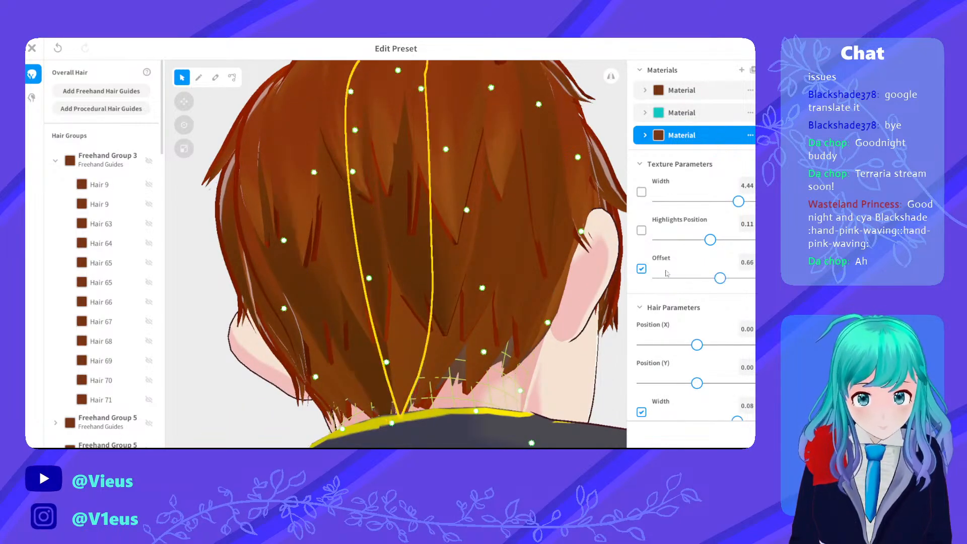
{"action": "left_click_drag", "start_coordinate": [720, 285], "coordinate": [603, 291]}
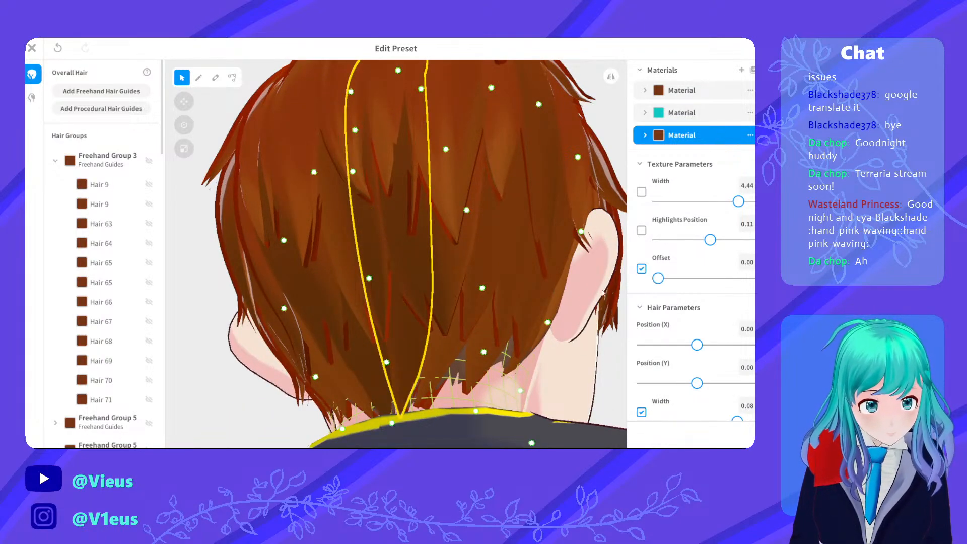
Check the texture offsets of the adjacent lower-back strands and set the one left of the centre strand to 0.19
{"action": "left_click", "coordinate": [433, 336]}
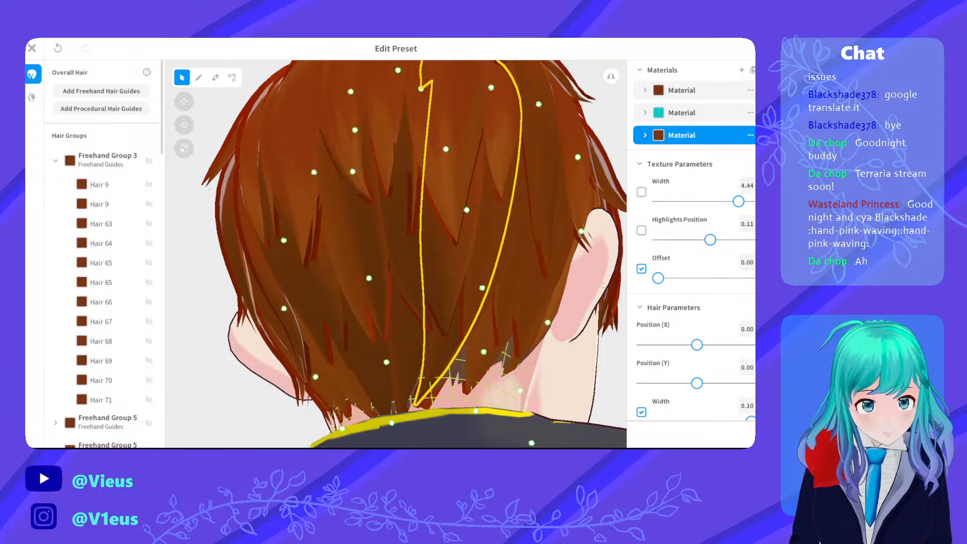
{"action": "left_click", "coordinate": [398, 353]}
{"action": "right_click_drag", "start_coordinate": [399, 354], "coordinate": [411, 353]}
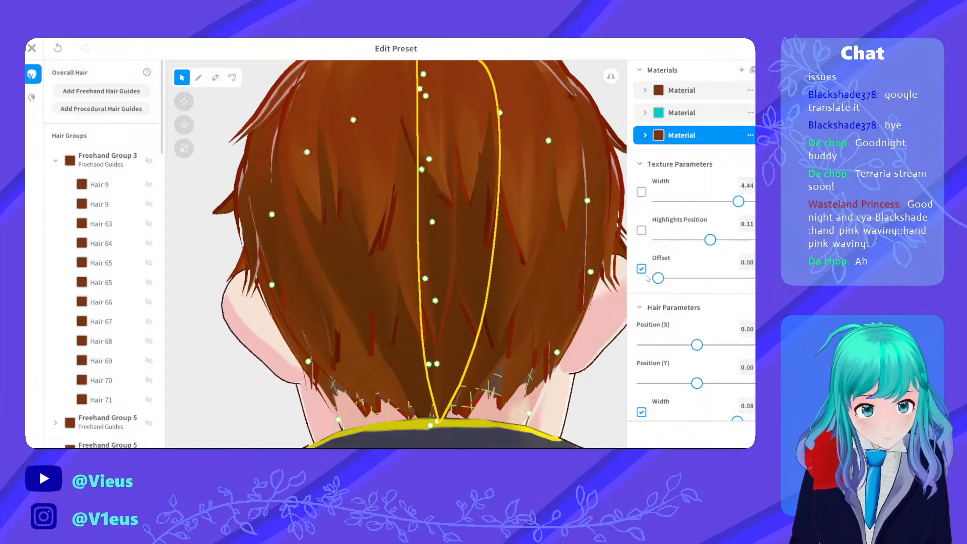
{"action": "left_click", "coordinate": [404, 356]}
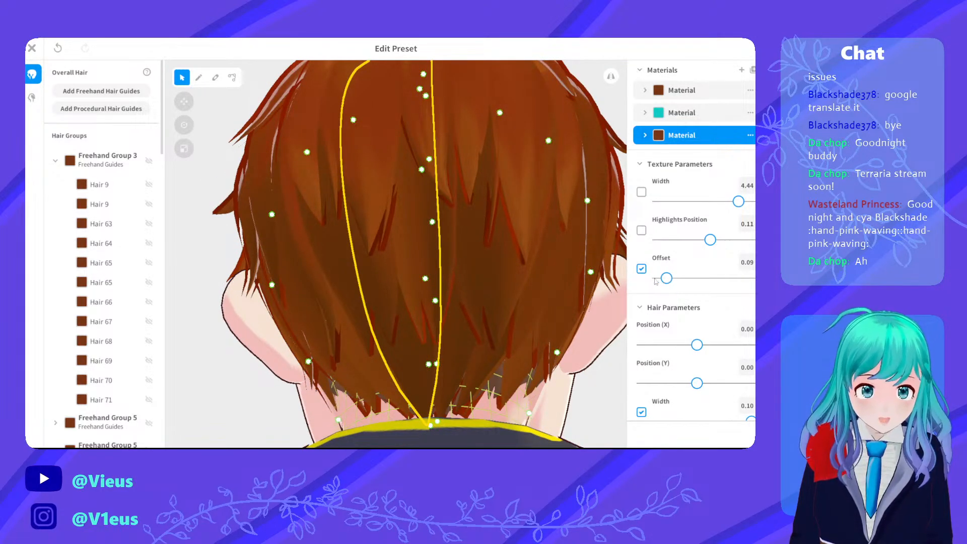
{"action": "left_click", "coordinate": [373, 387]}
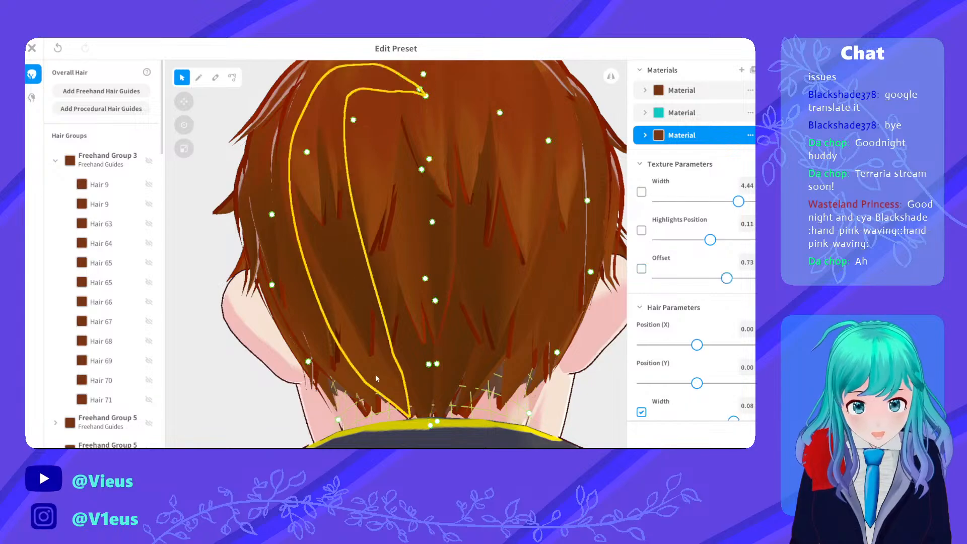
{"action": "right_click_drag", "start_coordinate": [375, 373], "coordinate": [406, 373]}
{"action": "left_click_drag", "start_coordinate": [728, 277], "coordinate": [578, 292]}
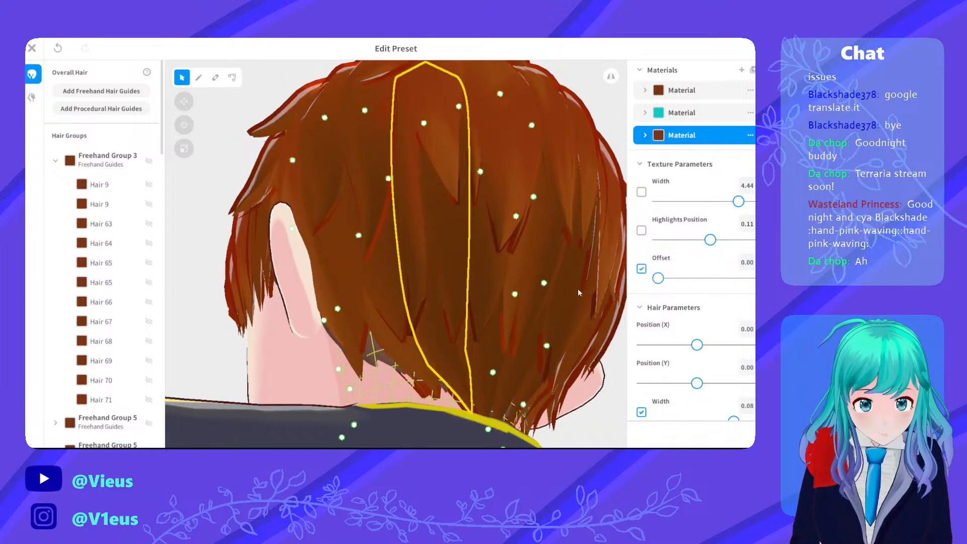
{"action": "mouse_move", "coordinate": [664, 286]}
{"action": "left_mouse_down"}
{"action": "mouse_move", "coordinate": [678, 286]}
{"action": "mouse_move", "coordinate": [659, 288]}
{"action": "left_mouse_up"}
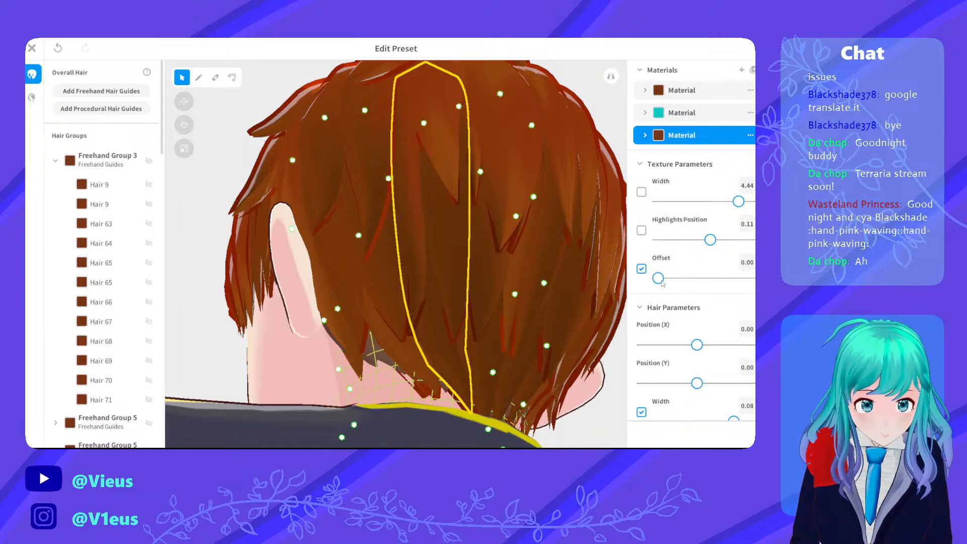
{"action": "left_click_drag", "start_coordinate": [663, 285], "coordinate": [677, 284]}
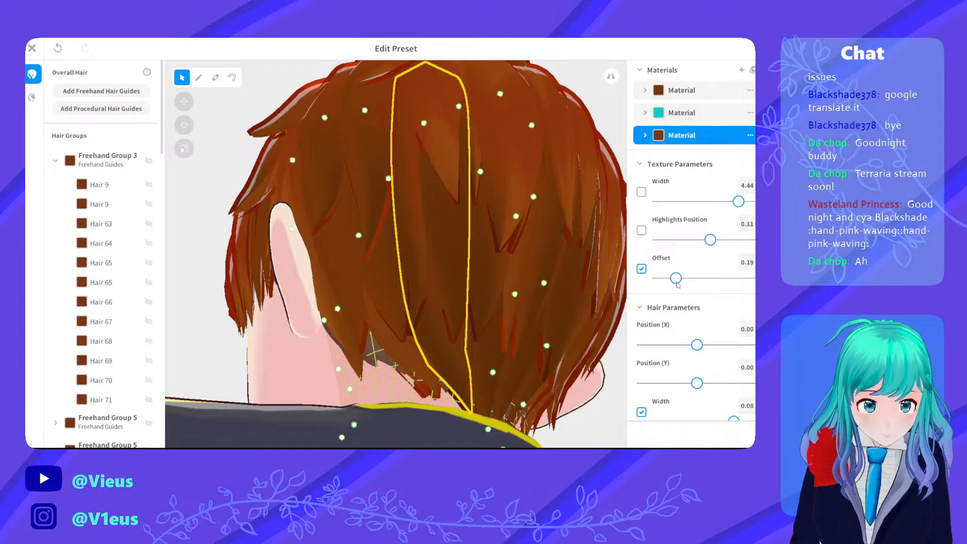
Set the texture offset of the outer lower strand toward the left ear to 0.13 and review the whole back of the hair
{"action": "left_click", "coordinate": [421, 358]}
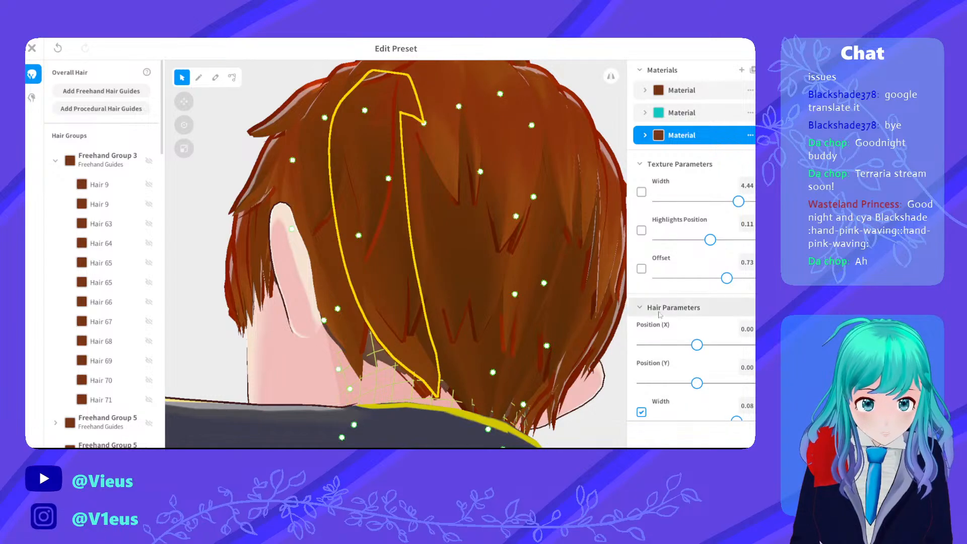
{"action": "left_click_drag", "start_coordinate": [724, 276], "coordinate": [669, 280]}
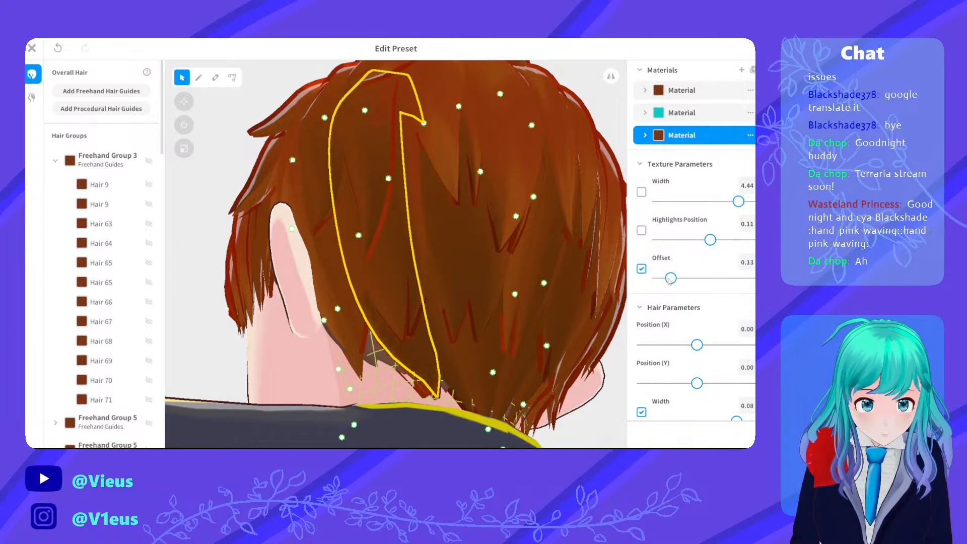
{"action": "right_click_drag", "start_coordinate": [446, 308], "coordinate": [394, 337]}
{"action": "left_click", "coordinate": [397, 342]}
{"action": "scroll", "coordinate": [394, 335], "scroll_direction": "down", "scroll_amount": 5}
{"action": "left_click", "coordinate": [531, 350]}
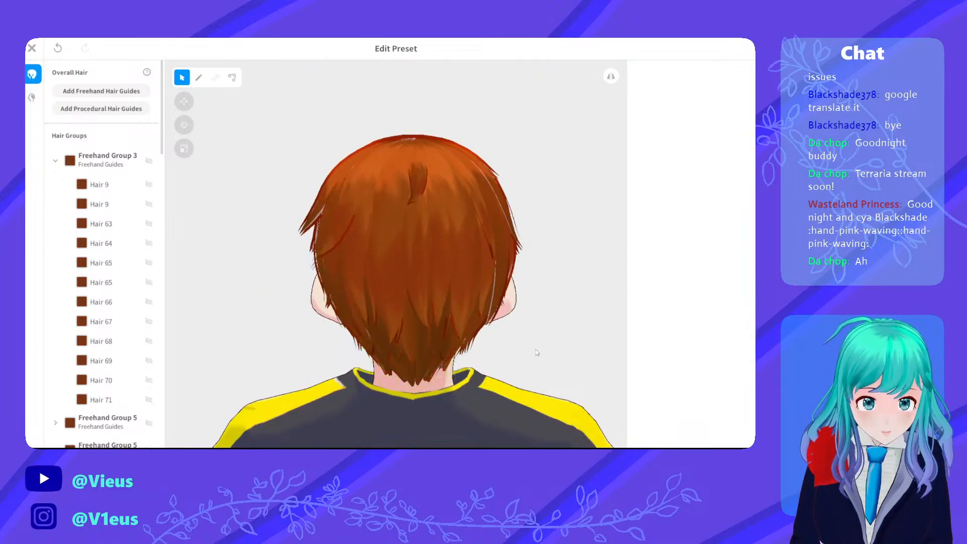
{"action": "scroll", "coordinate": [529, 340], "scroll_direction": "up", "scroll_amount": 5}
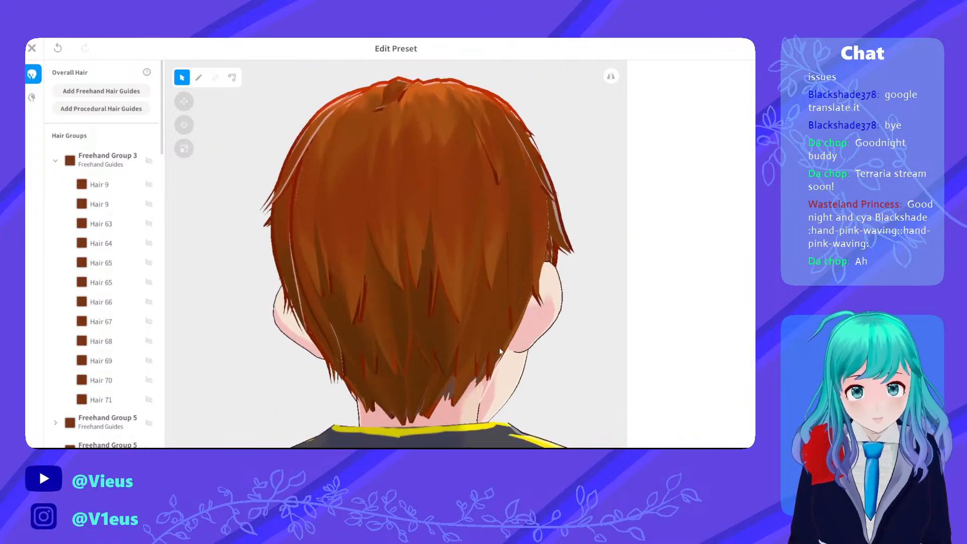
Set the texture offset of the lower-back strand ending at the nape near the right ear to 0.20 and review the back hair
{"action": "mouse_move", "coordinate": [500, 339]}
{"action": "right_mouse_down"}
{"action": "mouse_move", "coordinate": [460, 340]}
{"action": "mouse_move", "coordinate": [443, 357]}
{"action": "mouse_move", "coordinate": [501, 349]}
{"action": "right_mouse_up"}
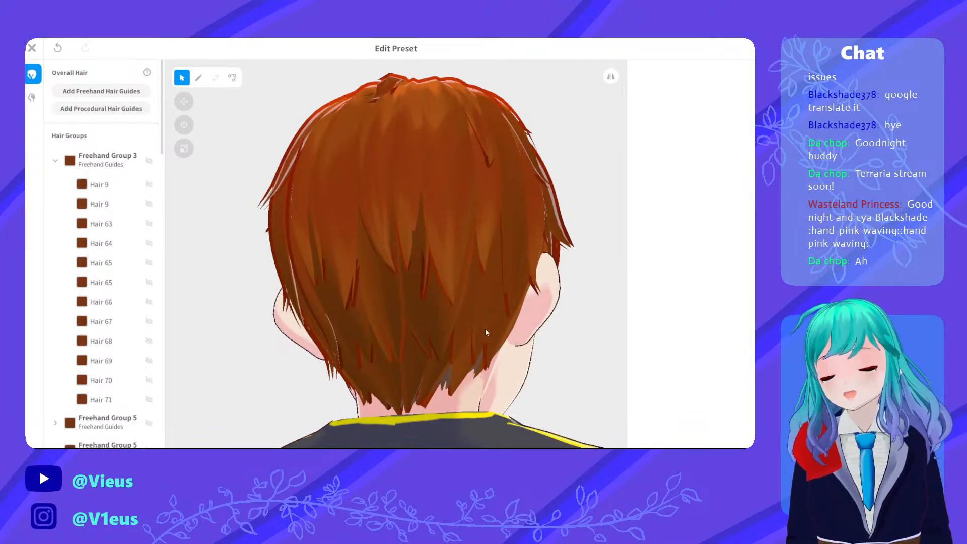
{"action": "right_click_drag", "start_coordinate": [426, 403], "coordinate": [600, 328]}
{"action": "left_click", "coordinate": [411, 365]}
{"action": "left_click", "coordinate": [391, 374]}
{"action": "left_click", "coordinate": [395, 372]}
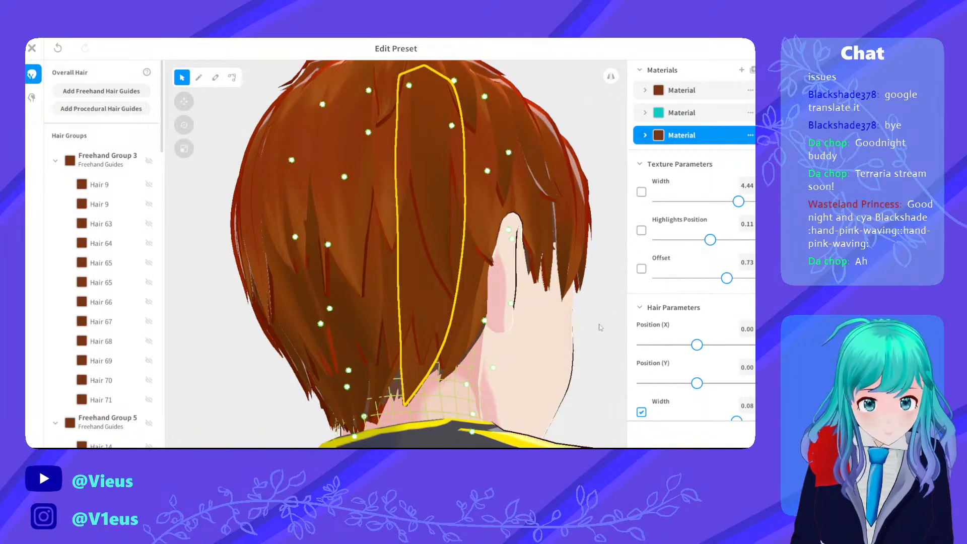
{"action": "left_click_drag", "start_coordinate": [725, 278], "coordinate": [674, 285]}
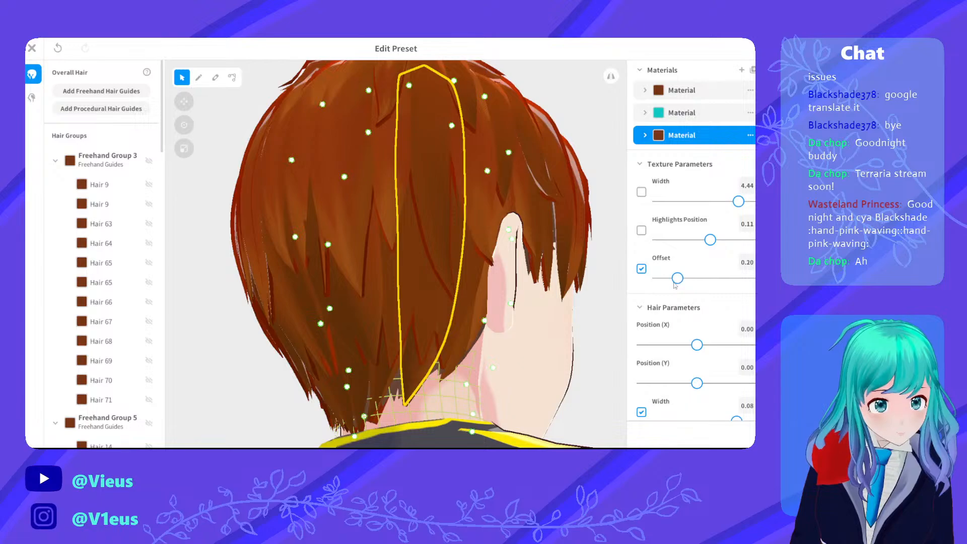
{"action": "left_click_drag", "start_coordinate": [556, 327], "coordinate": [367, 240]}
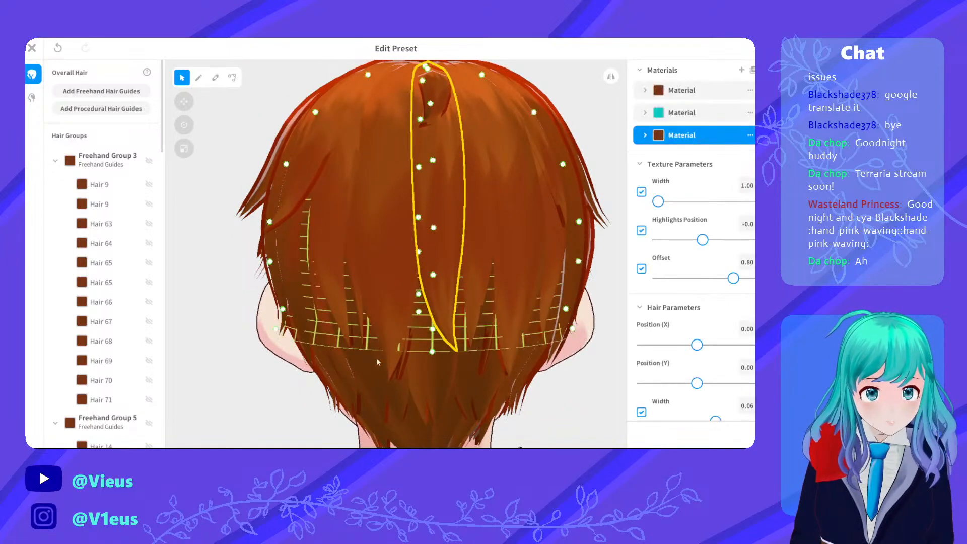
{"action": "left_click_drag", "start_coordinate": [221, 356], "coordinate": [255, 344]}
{"action": "scroll", "coordinate": [359, 302], "scroll_direction": "down", "scroll_amount": 5}
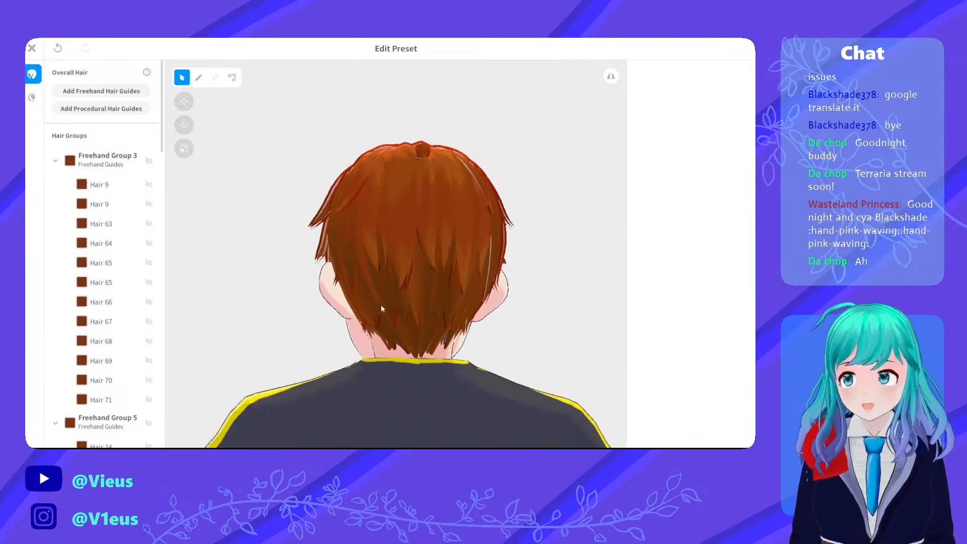
Set the texture width of the lowest fringe strand, Hair 63, to 1.39 and its texture offset to 0.94
{"action": "left_click_drag", "start_coordinate": [381, 301], "coordinate": [362, 262]}
{"action": "scroll", "coordinate": [379, 292], "scroll_direction": "up", "scroll_amount": 3}
{"action": "left_click", "coordinate": [371, 243]}
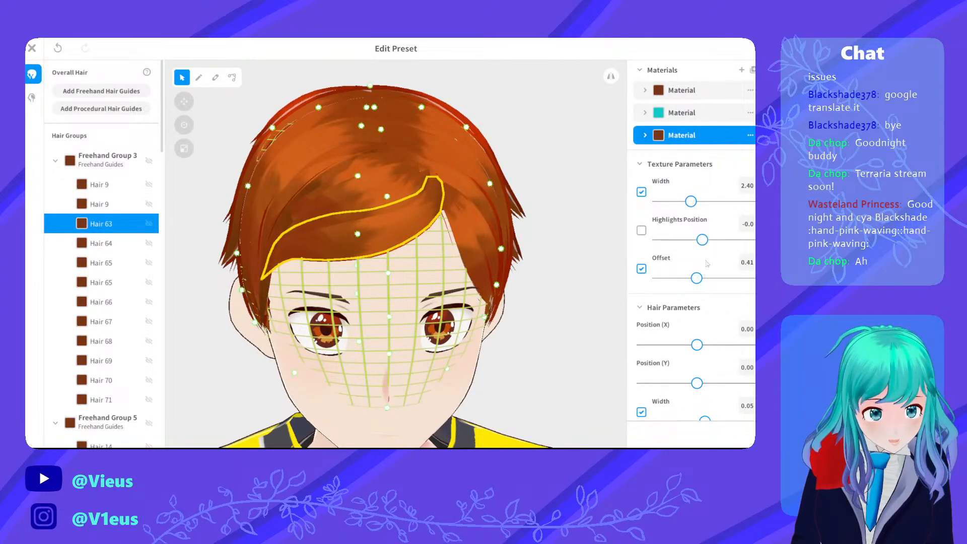
{"action": "mouse_move", "coordinate": [691, 201]}
{"action": "left_mouse_down"}
{"action": "mouse_move", "coordinate": [657, 206]}
{"action": "mouse_move", "coordinate": [669, 205]}
{"action": "left_mouse_up"}
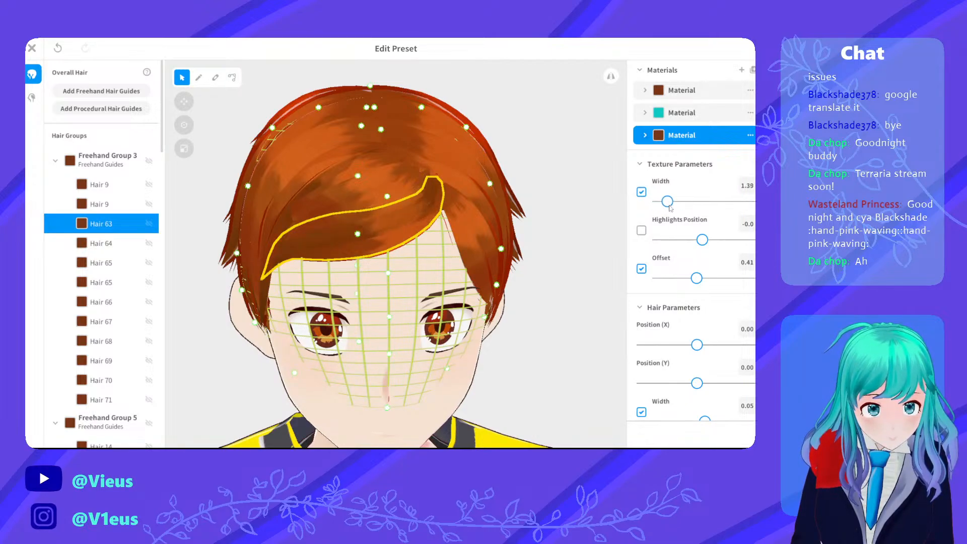
{"action": "left_click_drag", "start_coordinate": [695, 278], "coordinate": [740, 280]}
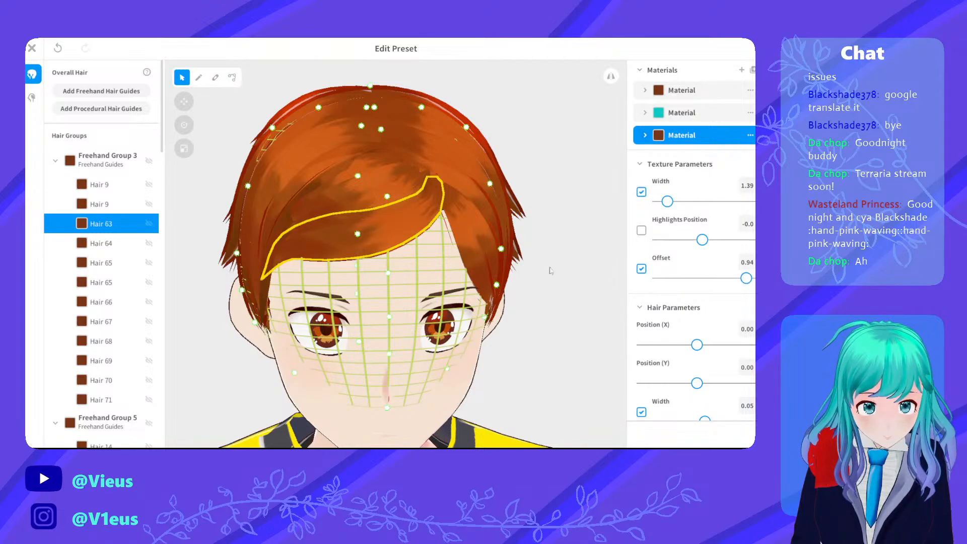
Set the texture width of fringe strand Hair 64 to 1.44 and its texture offset to 0.55
{"action": "left_click", "coordinate": [360, 204]}
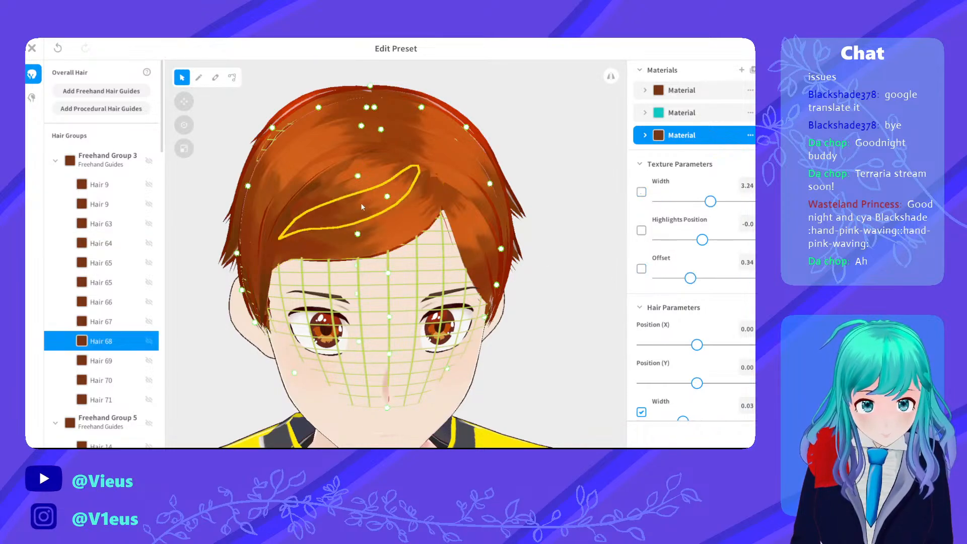
{"action": "left_click", "coordinate": [417, 202]}
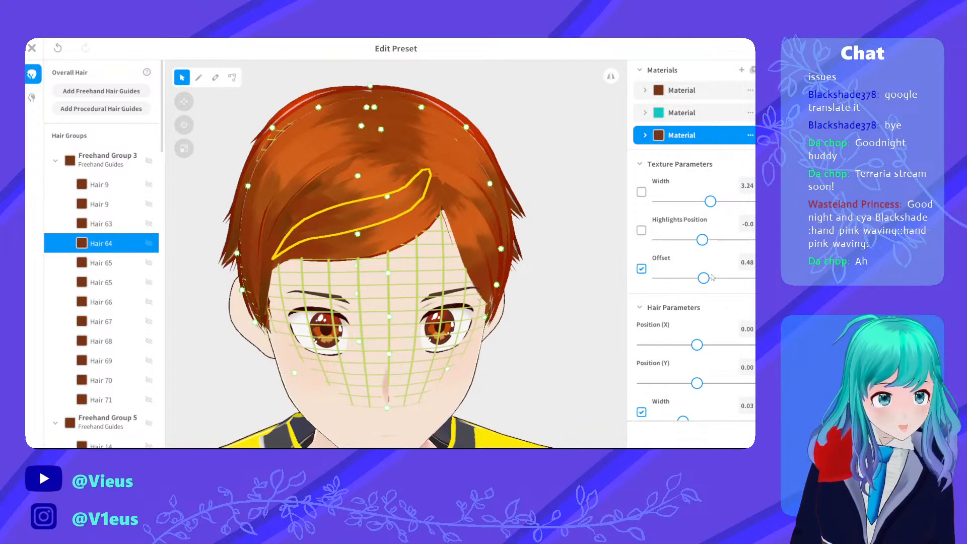
{"action": "left_click_drag", "start_coordinate": [710, 202], "coordinate": [668, 202]}
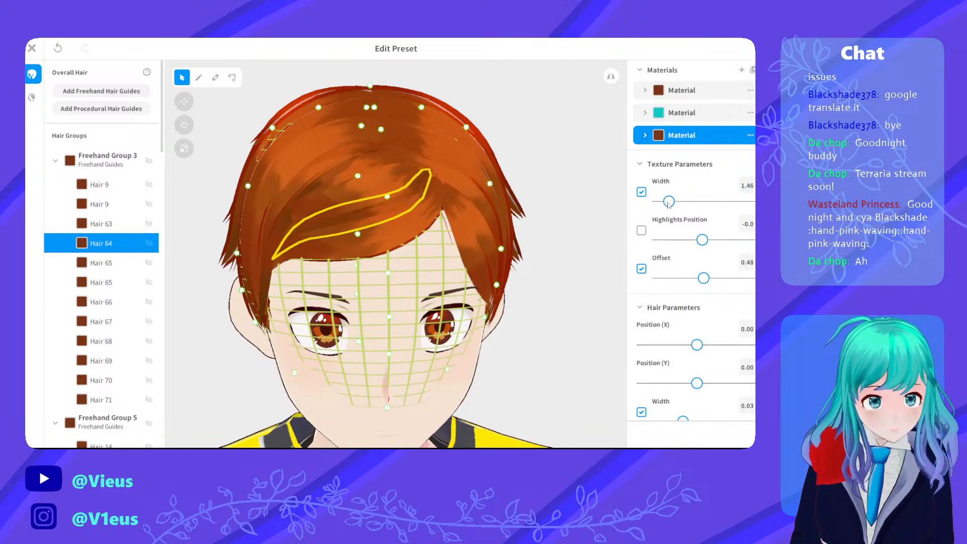
{"action": "mouse_move", "coordinate": [704, 278]}
{"action": "left_mouse_down"}
{"action": "mouse_move", "coordinate": [656, 273]}
{"action": "mouse_move", "coordinate": [710, 274]}
{"action": "left_mouse_up"}
{"action": "left_click", "coordinate": [543, 280]}
{"action": "right_click_drag", "start_coordinate": [544, 280], "coordinate": [536, 279]}
Set the texture offset of fringe strand Hair 68 to 0.00 and that of Hair 67 to 0.73
{"action": "left_click", "coordinate": [417, 213]}
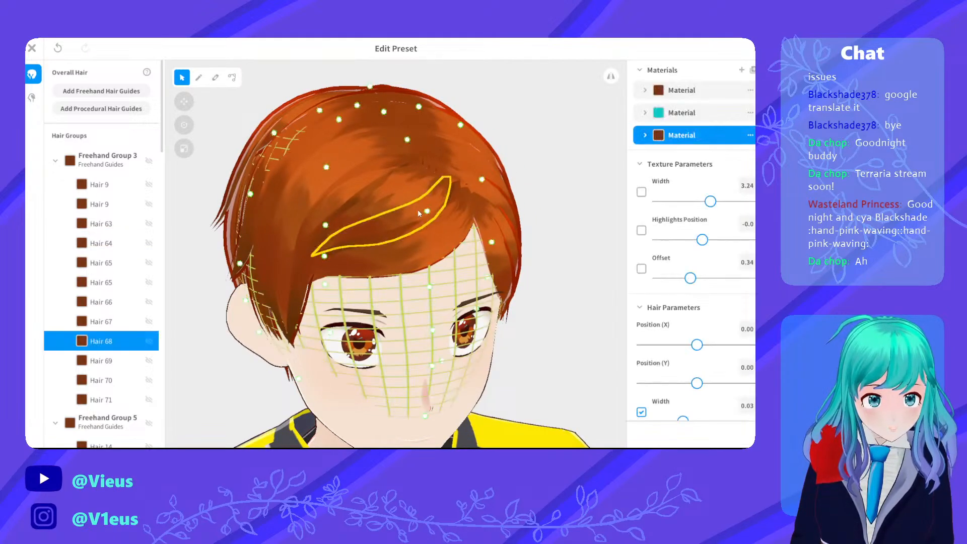
{"action": "left_click_drag", "start_coordinate": [689, 278], "coordinate": [638, 271]}
{"action": "left_click", "coordinate": [405, 203]}
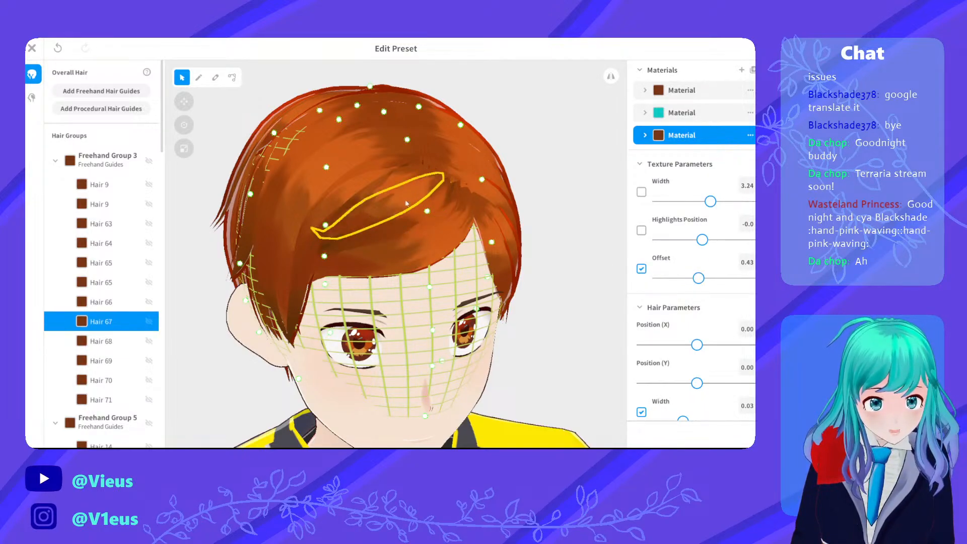
{"action": "left_click_drag", "start_coordinate": [698, 278], "coordinate": [725, 278]}
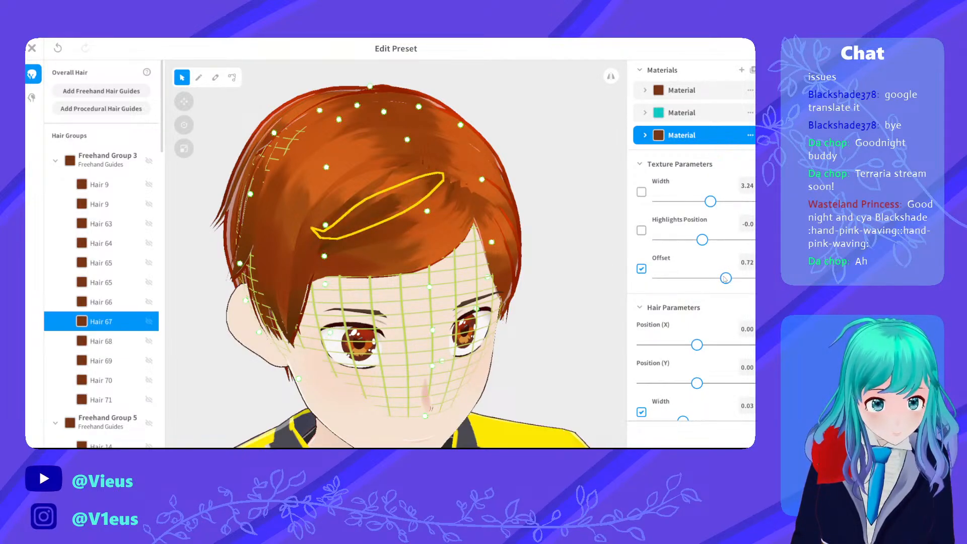
Set the texture width of fringe strand Hair 66 to 1.31 and its texture offset to 0.32
{"action": "left_click", "coordinate": [384, 194]}
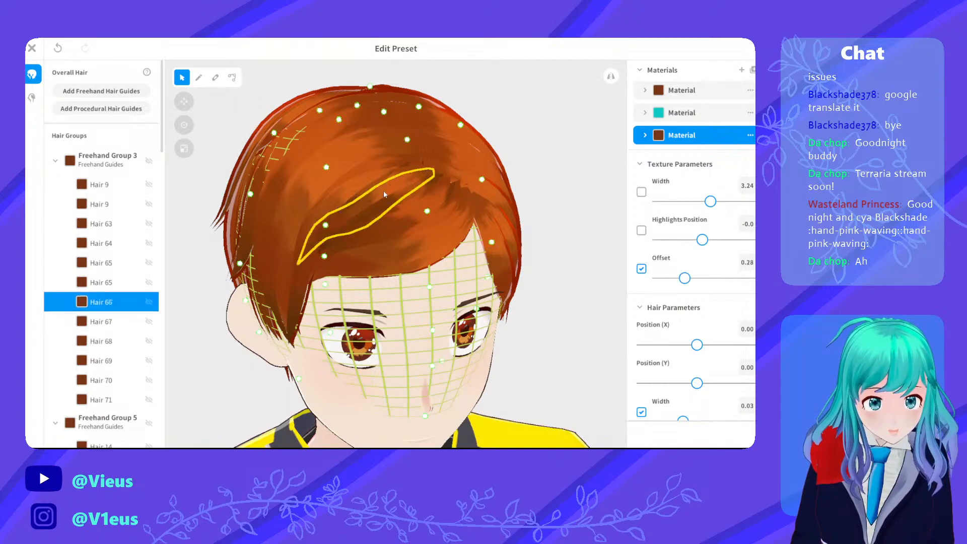
{"action": "left_click_drag", "start_coordinate": [681, 278], "coordinate": [721, 278]}
{"action": "left_click_drag", "start_coordinate": [703, 201], "coordinate": [665, 201]}
{"action": "mouse_move", "coordinate": [721, 277]}
{"action": "left_mouse_down"}
{"action": "mouse_move", "coordinate": [672, 278]}
{"action": "mouse_move", "coordinate": [683, 280]}
{"action": "left_mouse_up"}
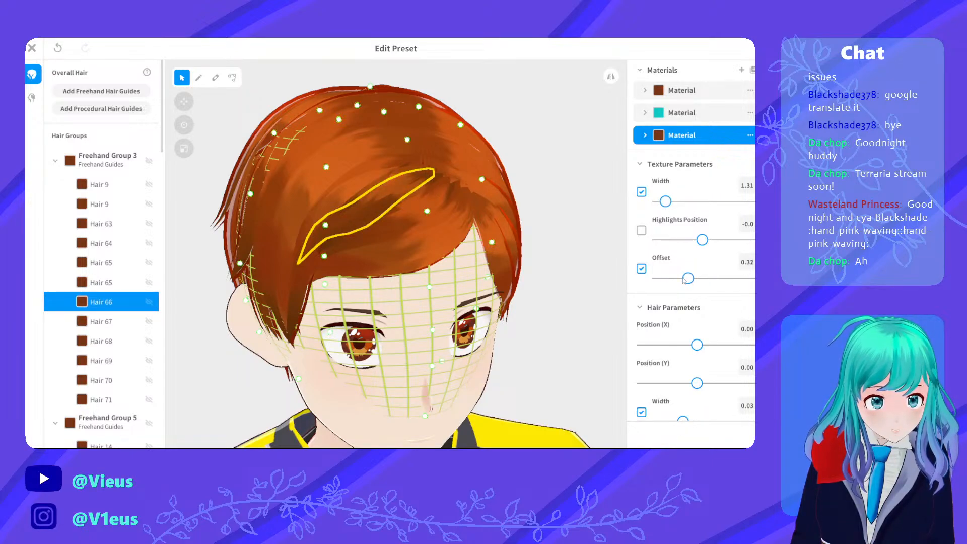
{"action": "left_click", "coordinate": [569, 269]}
Examine the fringe shading up close and check the texture parameters of the fringe and side strands on both sides of the parting
{"action": "scroll", "coordinate": [485, 231], "scroll_direction": "up", "scroll_amount": 3}
{"action": "scroll", "coordinate": [481, 225], "scroll_direction": "down", "scroll_amount": 4}
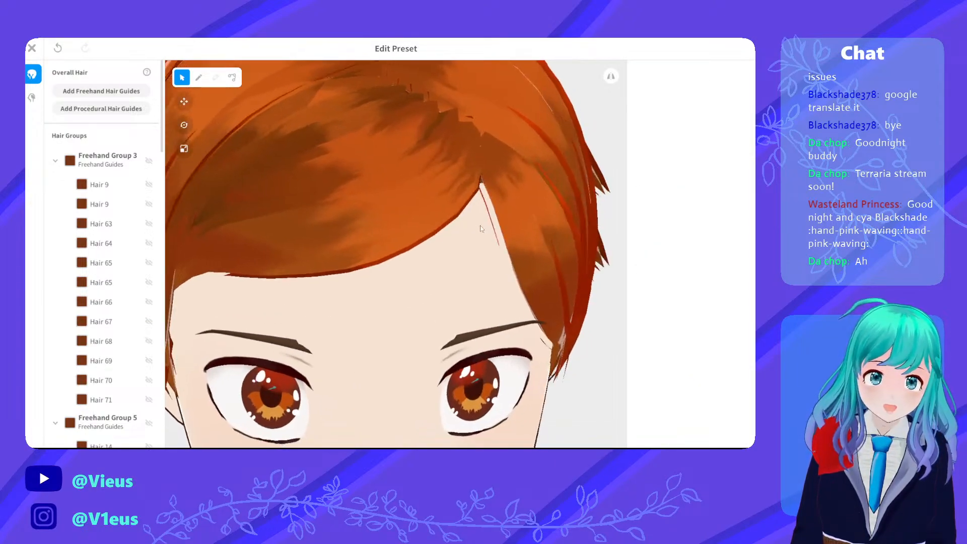
{"action": "scroll", "coordinate": [302, 193], "scroll_direction": "up", "scroll_amount": 5}
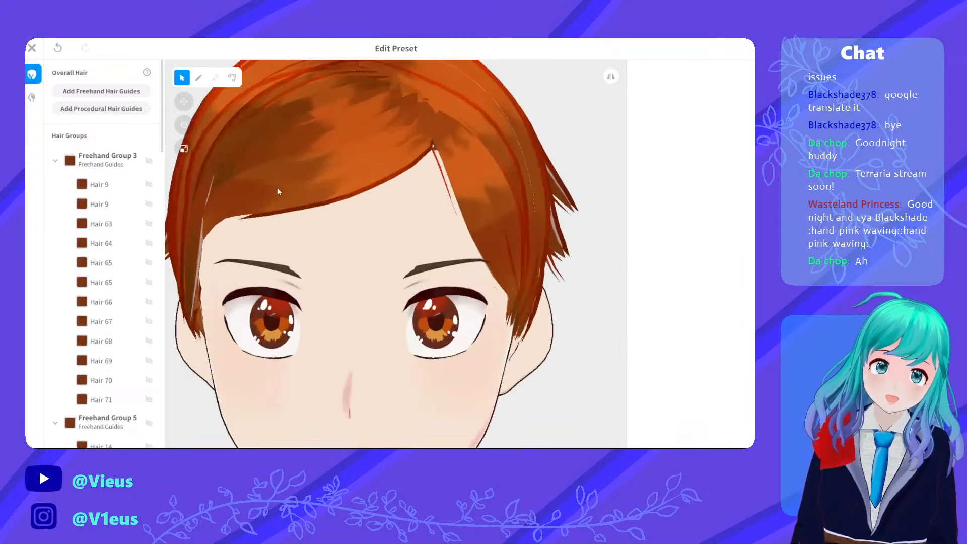
{"action": "right_click_drag", "start_coordinate": [296, 194], "coordinate": [393, 236]}
{"action": "left_click", "coordinate": [352, 270]}
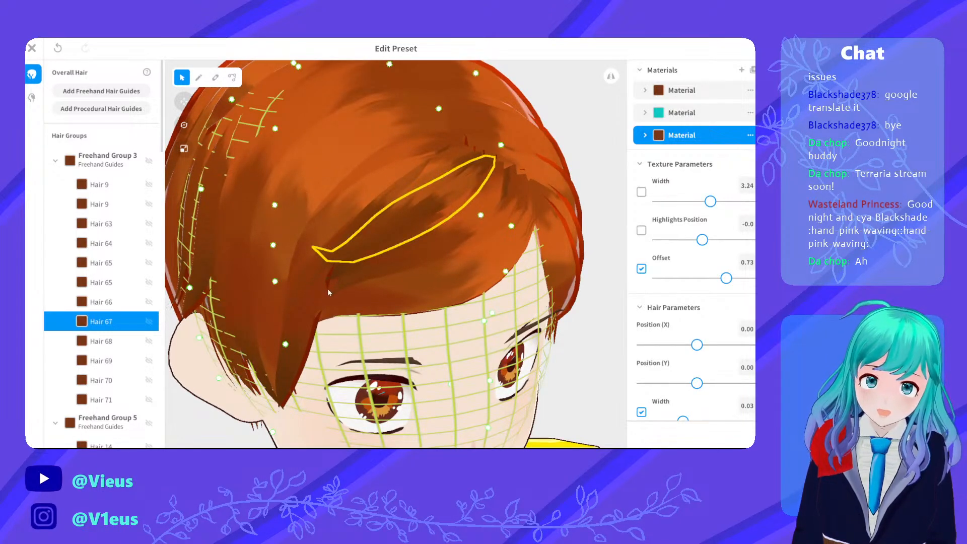
{"action": "left_click", "coordinate": [310, 297]}
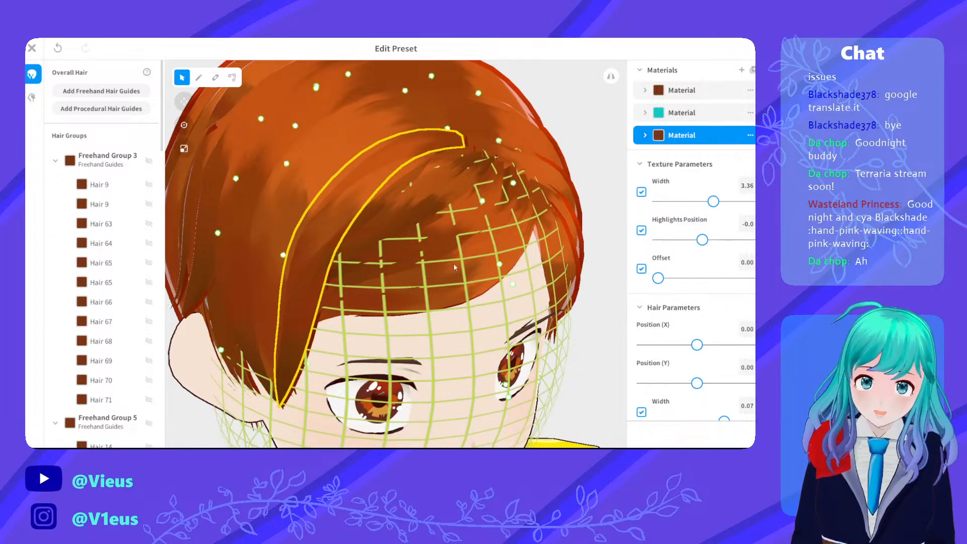
{"action": "right_click_drag", "start_coordinate": [459, 260], "coordinate": [446, 262]}
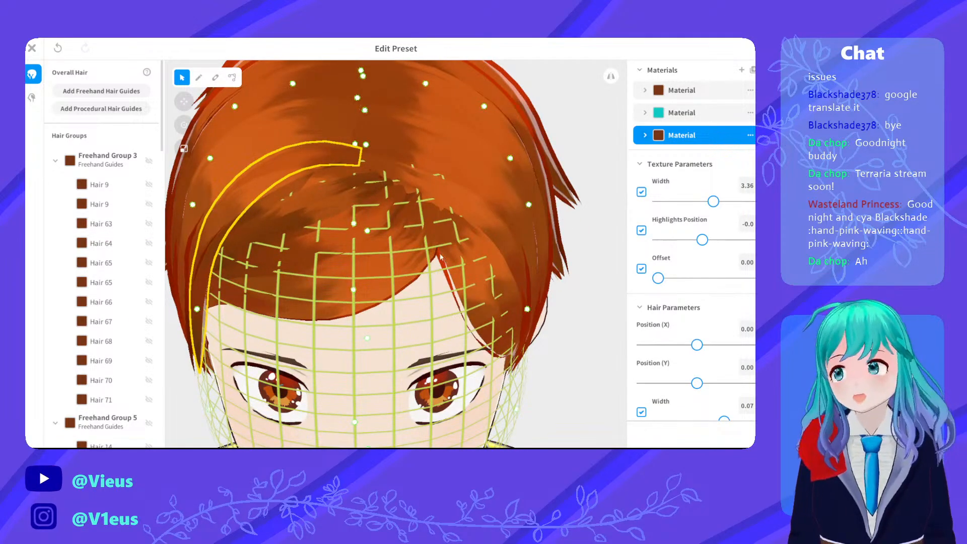
{"action": "left_click", "coordinate": [578, 239]}
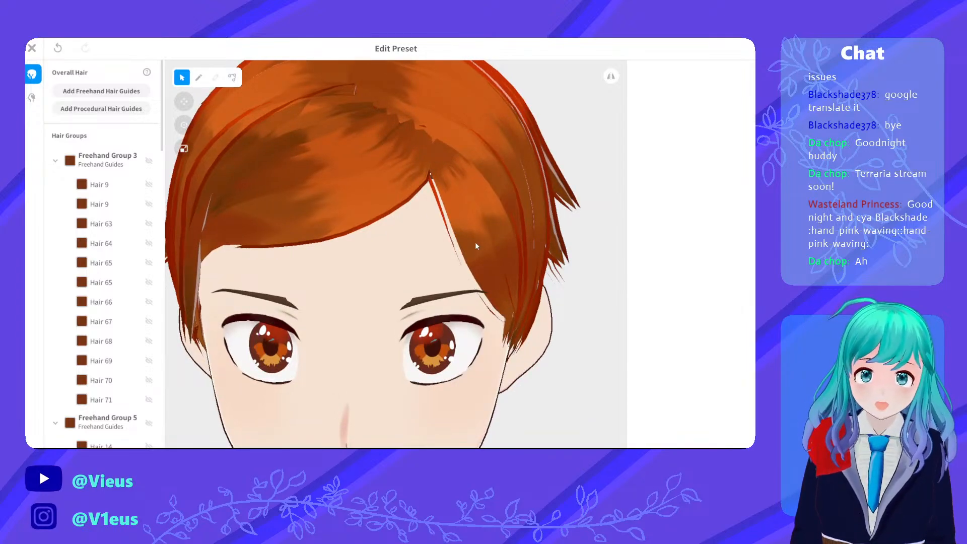
{"action": "left_click", "coordinate": [475, 245]}
{"action": "right_click_drag", "start_coordinate": [387, 207], "coordinate": [381, 215]}
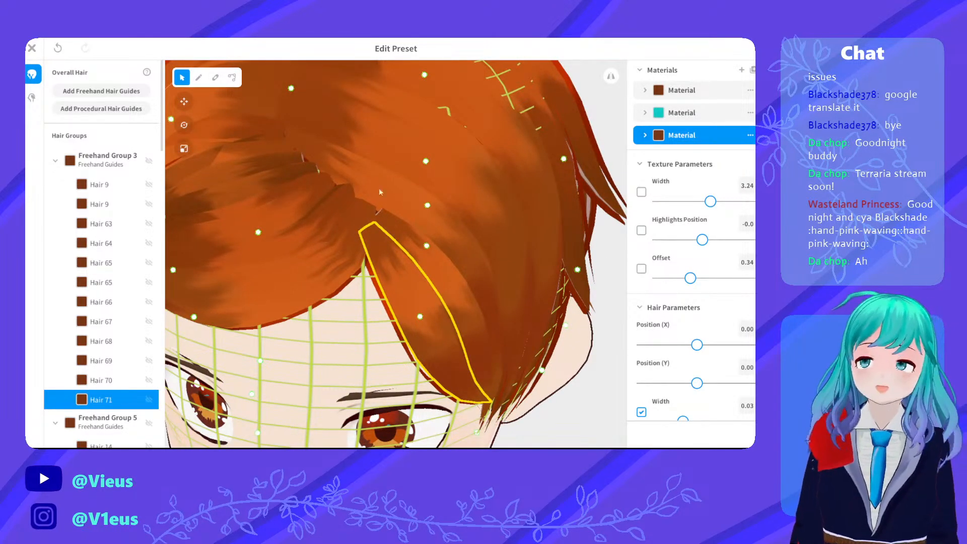
Review the shading of the whole hair from the back, the side and the front, ending close on the fringe
{"action": "scroll", "coordinate": [371, 201], "scroll_direction": "down", "scroll_amount": 6}
{"action": "right_click_drag", "start_coordinate": [371, 207], "coordinate": [321, 218]}
{"action": "left_click", "coordinate": [289, 204]}
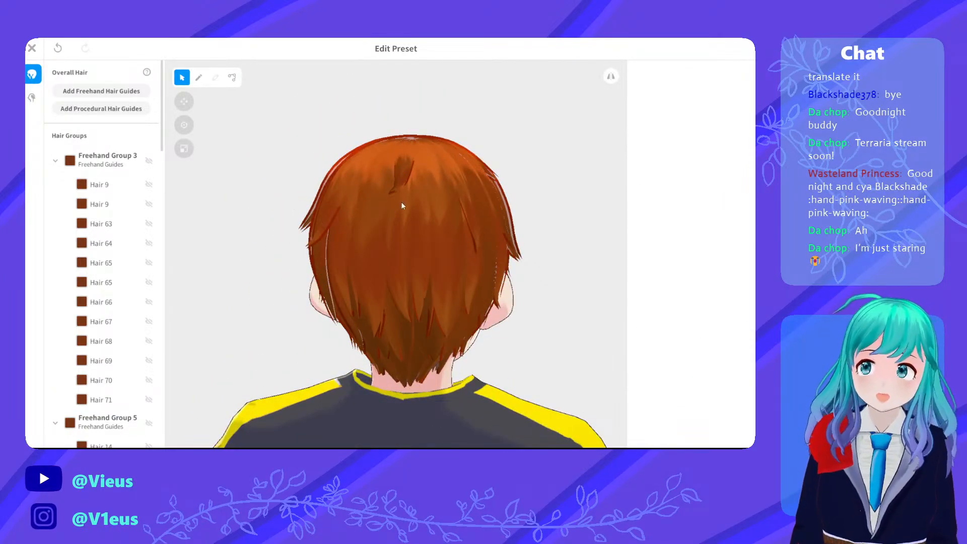
{"action": "right_click_drag", "start_coordinate": [401, 201], "coordinate": [432, 196]}
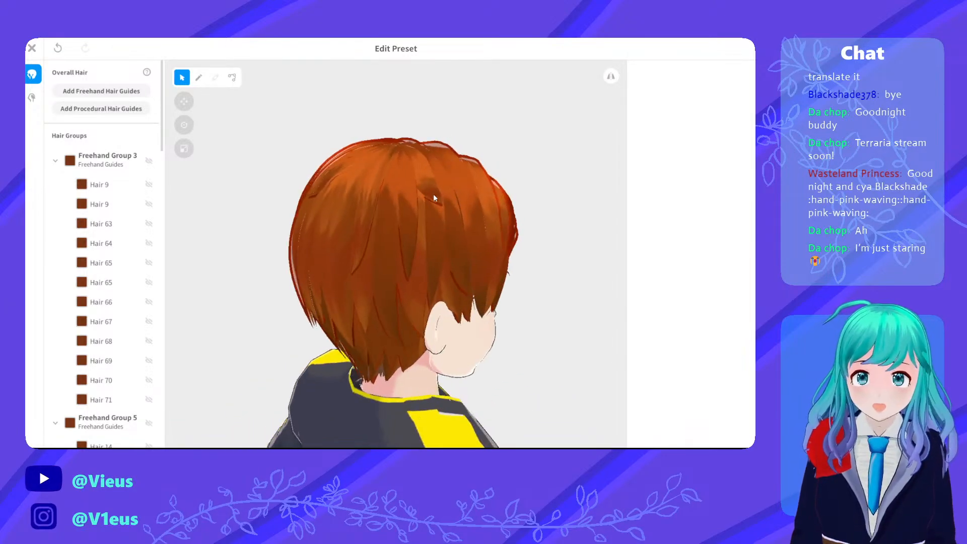
{"action": "scroll", "coordinate": [395, 202], "scroll_direction": "up", "scroll_amount": 5}
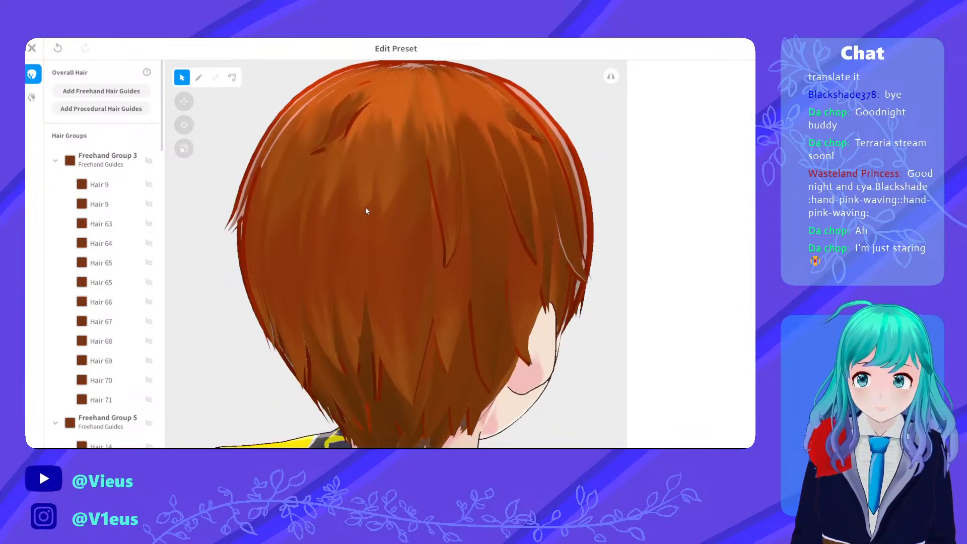
{"action": "right_click_drag", "start_coordinate": [483, 250], "coordinate": [439, 225]}
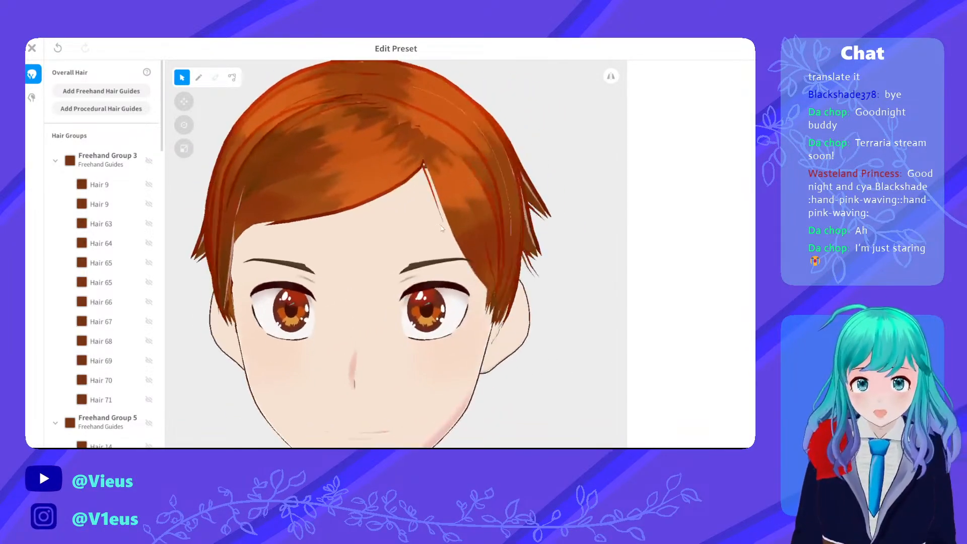
{"action": "scroll", "coordinate": [307, 164], "scroll_direction": "up", "scroll_amount": 5}
{"action": "right_click_drag", "start_coordinate": [323, 152], "coordinate": [335, 163]}
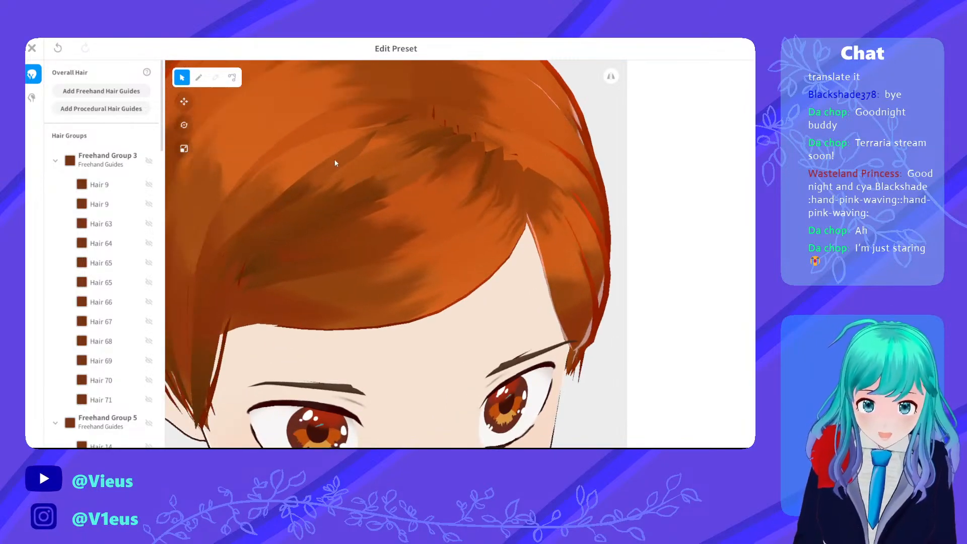
{"action": "scroll", "coordinate": [336, 158], "scroll_direction": "down", "scroll_amount": 2}
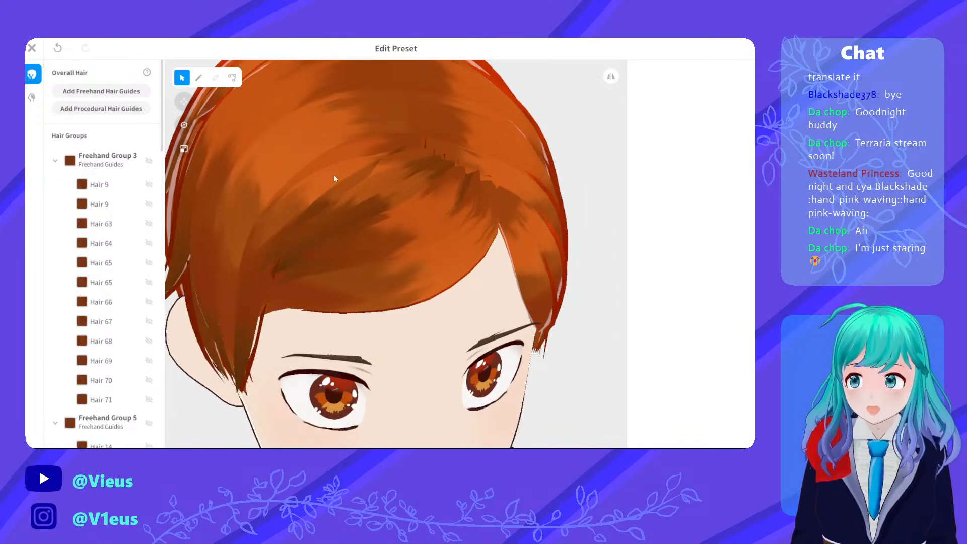
Compare the texture parameters of the neighbouring fringe strands and set the texture width of Hair 64 to 2.55
{"action": "left_click", "coordinate": [395, 230]}
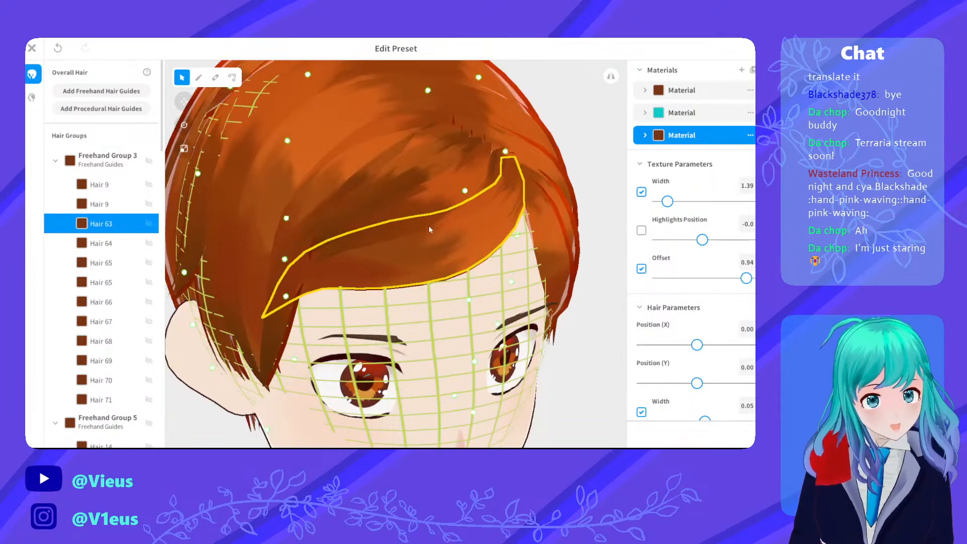
{"action": "left_click", "coordinate": [433, 214]}
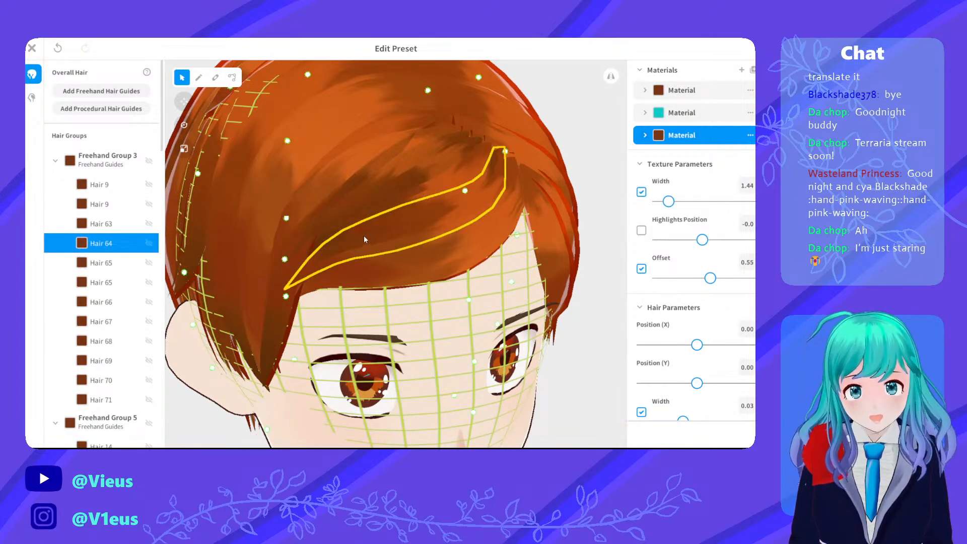
{"action": "left_click", "coordinate": [469, 188]}
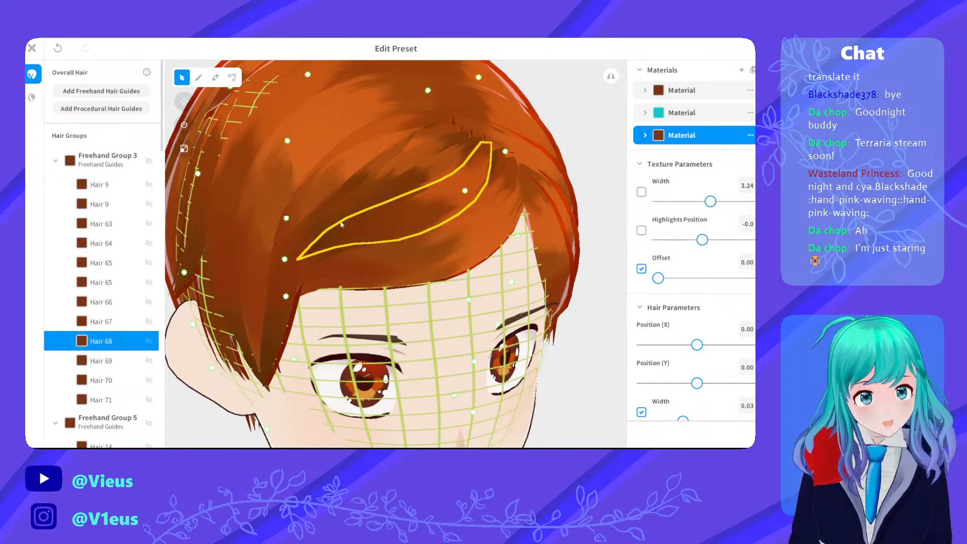
{"action": "left_click", "coordinate": [390, 204]}
{"action": "left_click", "coordinate": [415, 212]}
{"action": "right_click_drag", "start_coordinate": [415, 216], "coordinate": [512, 207]}
{"action": "scroll", "coordinate": [541, 209], "scroll_direction": "up", "scroll_amount": 3}
{"action": "left_click", "coordinate": [438, 121]}
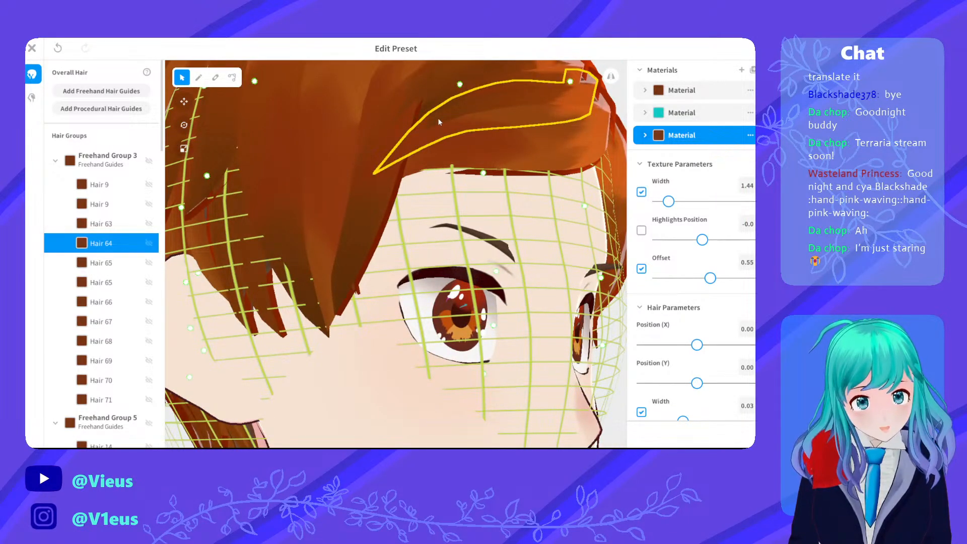
{"action": "mouse_move", "coordinate": [438, 122]}
{"action": "right_mouse_down"}
{"action": "mouse_move", "coordinate": [457, 122]}
{"action": "mouse_move", "coordinate": [450, 128]}
{"action": "right_mouse_up"}
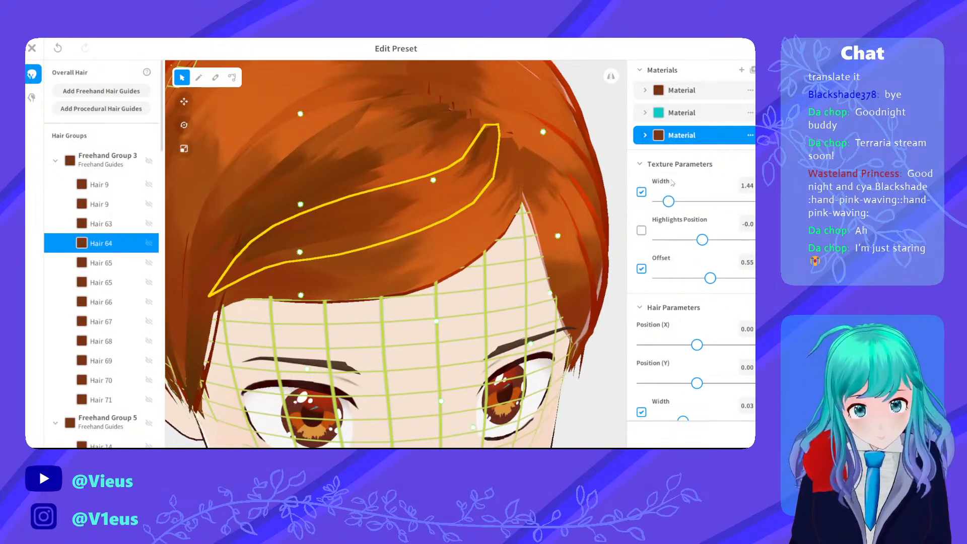
{"action": "left_click_drag", "start_coordinate": [670, 201], "coordinate": [697, 198]}
{"action": "scroll", "coordinate": [689, 302], "scroll_direction": "down", "scroll_amount": 3}
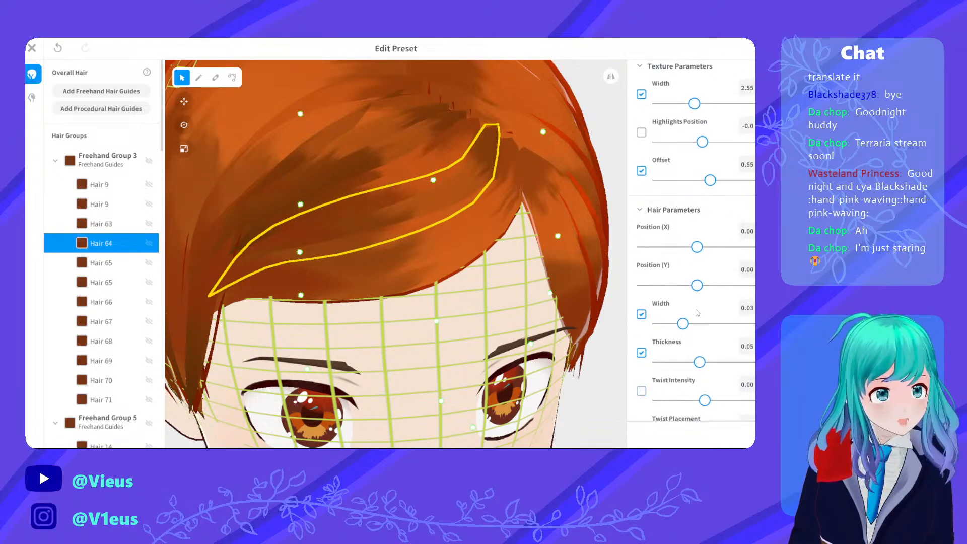
Narrow the fringe strands Hair 64 and Hair 68 to a hair width of 0.02 and Hair 67 slightly, to 0.03
{"action": "mouse_move", "coordinate": [682, 322]}
{"action": "left_mouse_down"}
{"action": "mouse_move", "coordinate": [663, 319]}
{"action": "mouse_move", "coordinate": [673, 322]}
{"action": "left_mouse_up"}
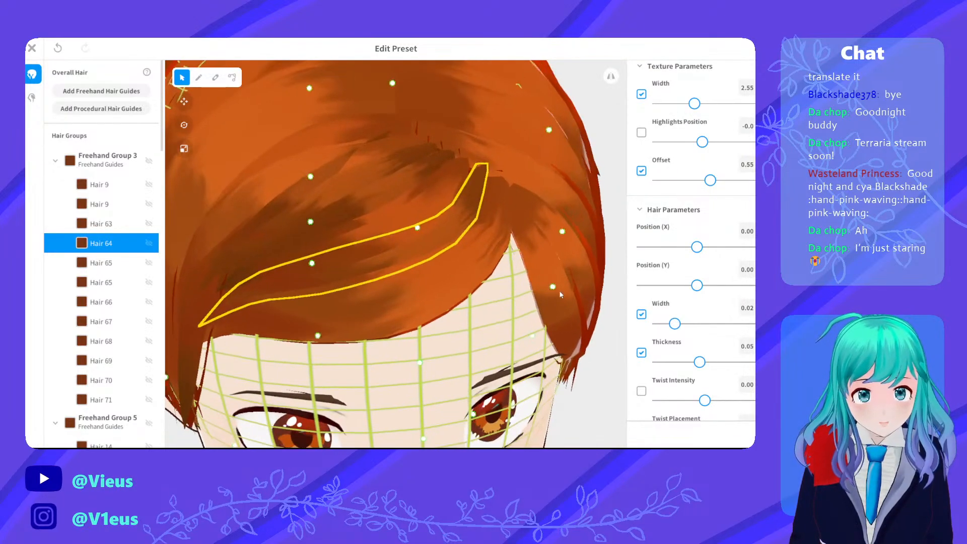
{"action": "left_click", "coordinate": [422, 204]}
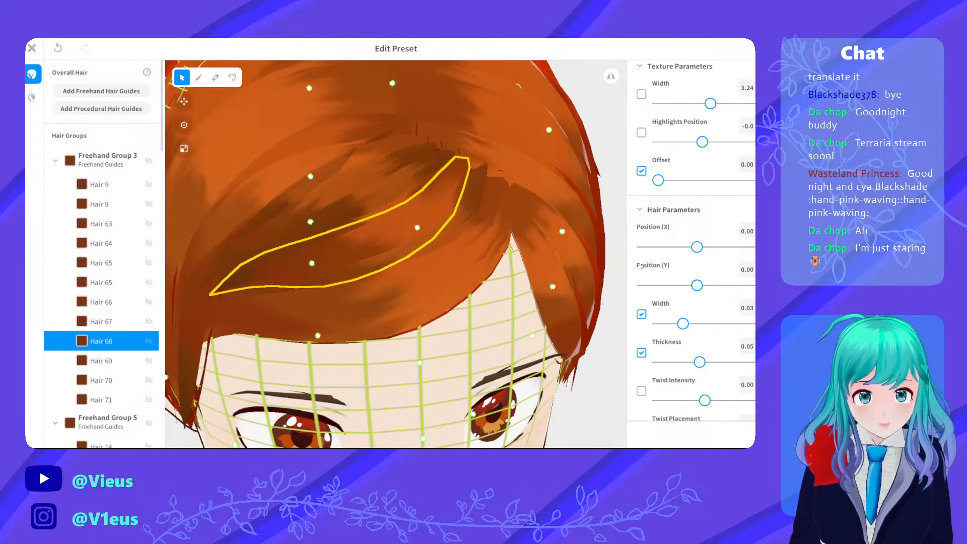
{"action": "left_click_drag", "start_coordinate": [682, 323], "coordinate": [675, 324]}
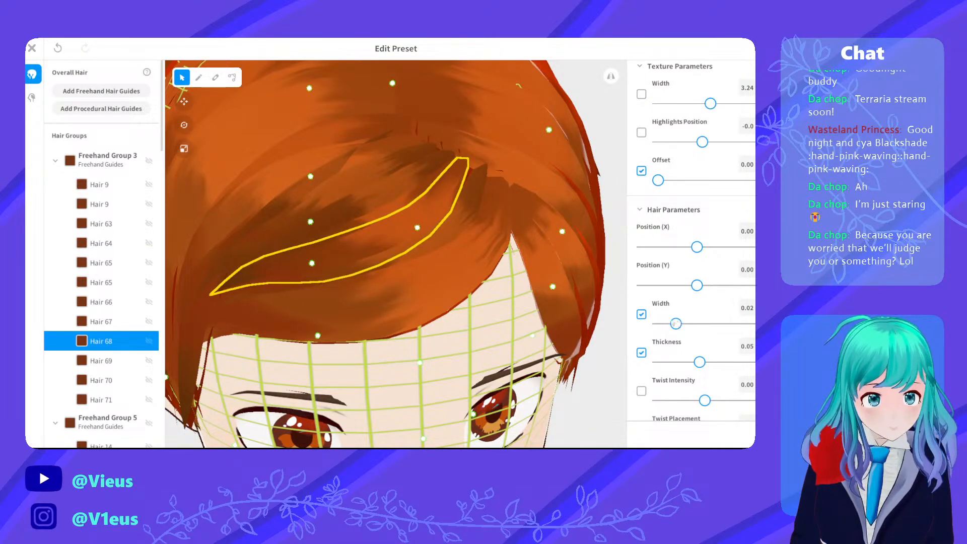
{"action": "left_click", "coordinate": [391, 218]}
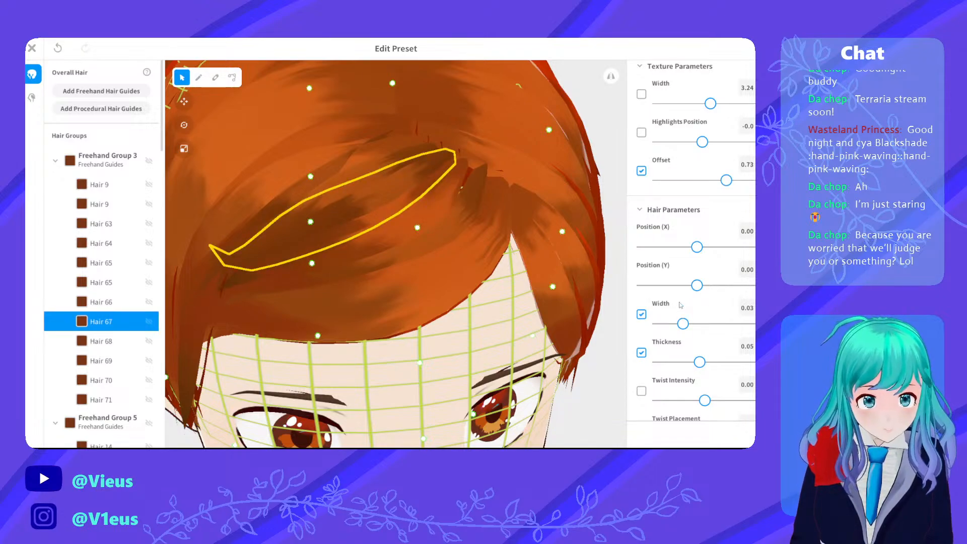
{"action": "mouse_move", "coordinate": [684, 323]}
{"action": "left_mouse_down"}
{"action": "mouse_move", "coordinate": [670, 323]}
{"action": "mouse_move", "coordinate": [681, 323]}
{"action": "left_mouse_up"}
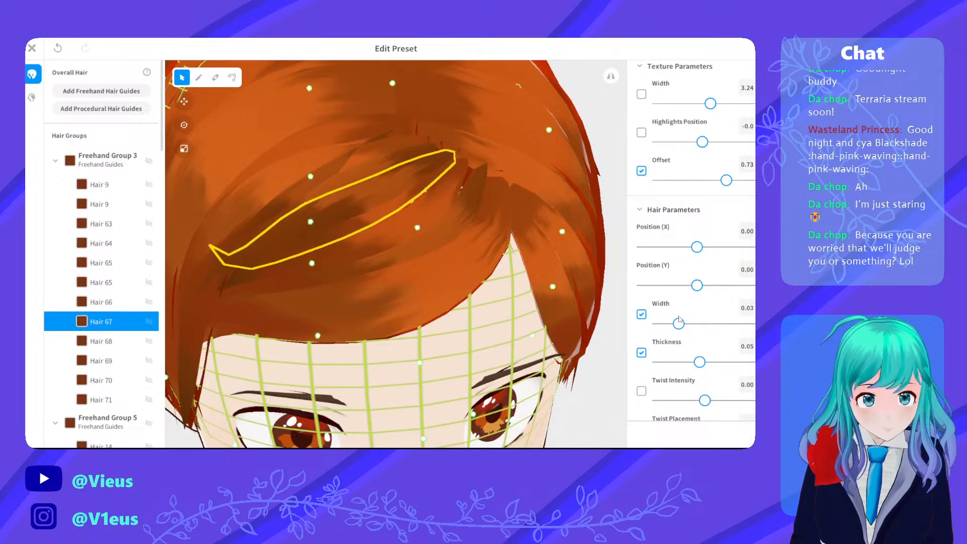
Reduce the hair width of fringe strand Hair 66 to 0.01
{"action": "left_click", "coordinate": [397, 173]}
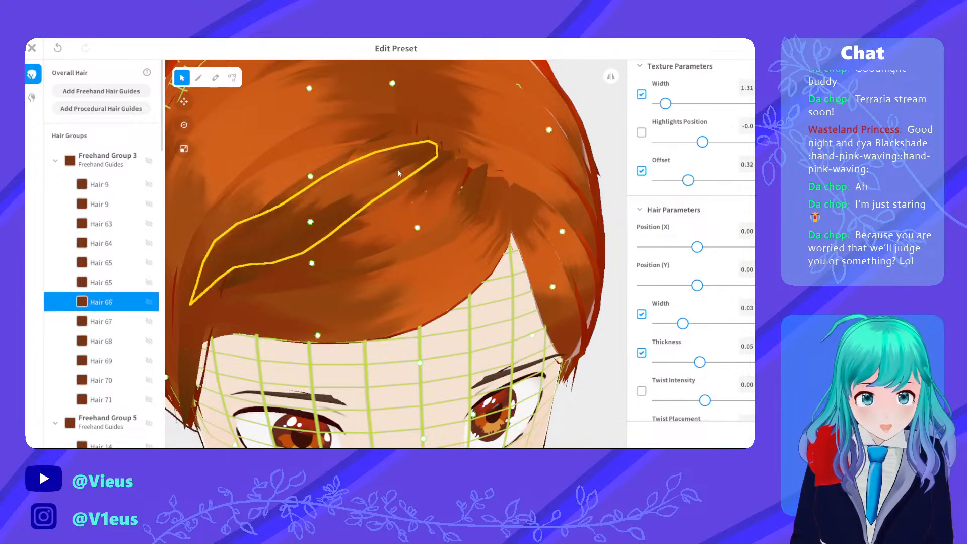
{"action": "left_click", "coordinate": [407, 176]}
{"action": "left_click", "coordinate": [401, 169]}
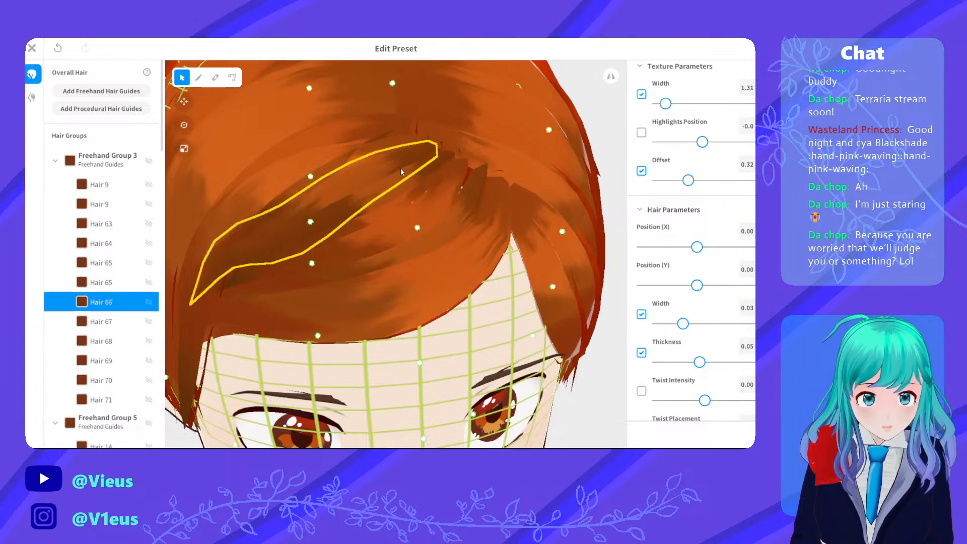
{"action": "left_click_drag", "start_coordinate": [680, 323], "coordinate": [650, 325]}
Widen the broad fringe strand, the second Hair 65, to a hair width of 0.05
{"action": "right_click_drag", "start_coordinate": [622, 322], "coordinate": [565, 307]}
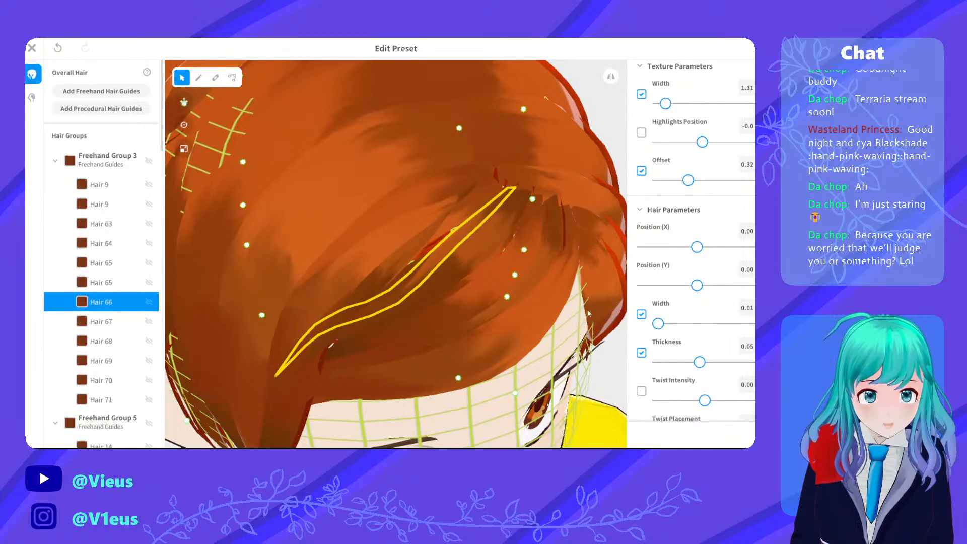
{"action": "left_click", "coordinate": [464, 207]}
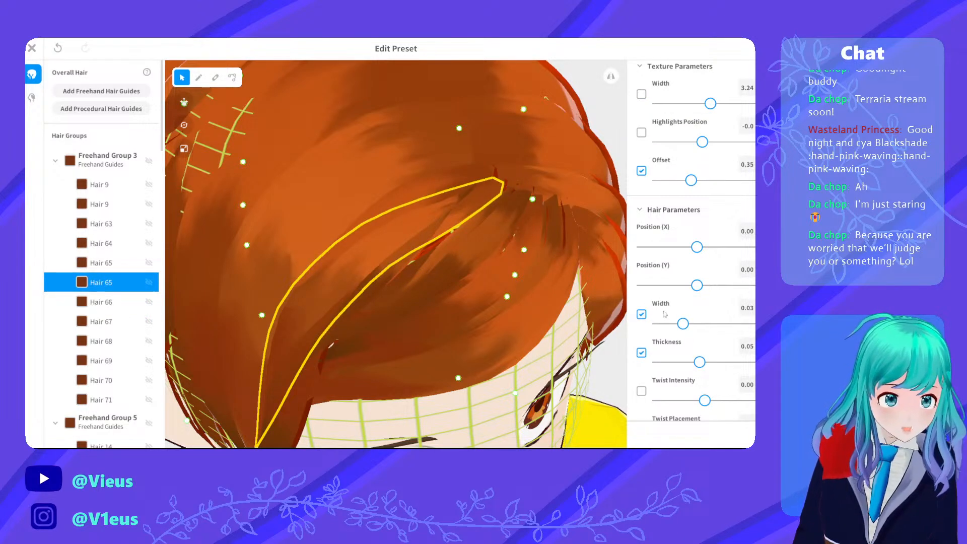
{"action": "left_click_drag", "start_coordinate": [681, 323], "coordinate": [700, 324]}
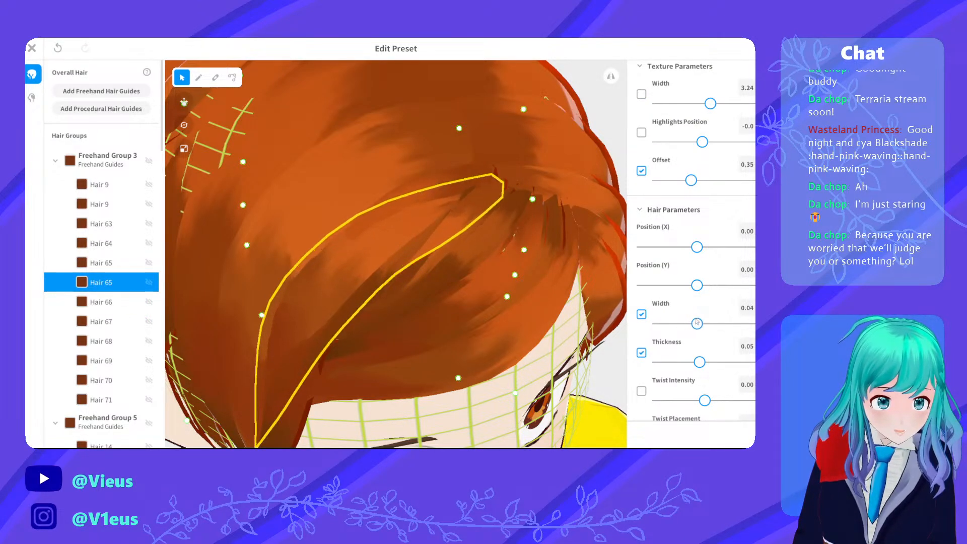
{"action": "scroll", "coordinate": [501, 254], "scroll_direction": "down", "scroll_amount": 5}
{"action": "right_click_drag", "start_coordinate": [502, 250], "coordinate": [493, 232]}
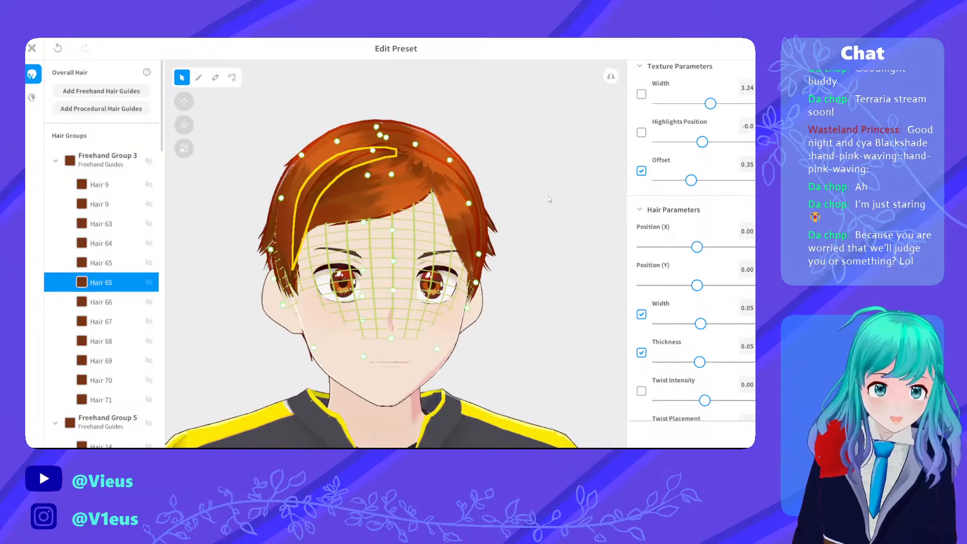
Check the fringe shading without a strand selected, and set the texture offset of Hair 67 to 0.47
{"action": "left_click", "coordinate": [548, 198]}
{"action": "scroll", "coordinate": [366, 165], "scroll_direction": "up", "scroll_amount": 5}
{"action": "right_click_drag", "start_coordinate": [366, 165], "coordinate": [393, 193]}
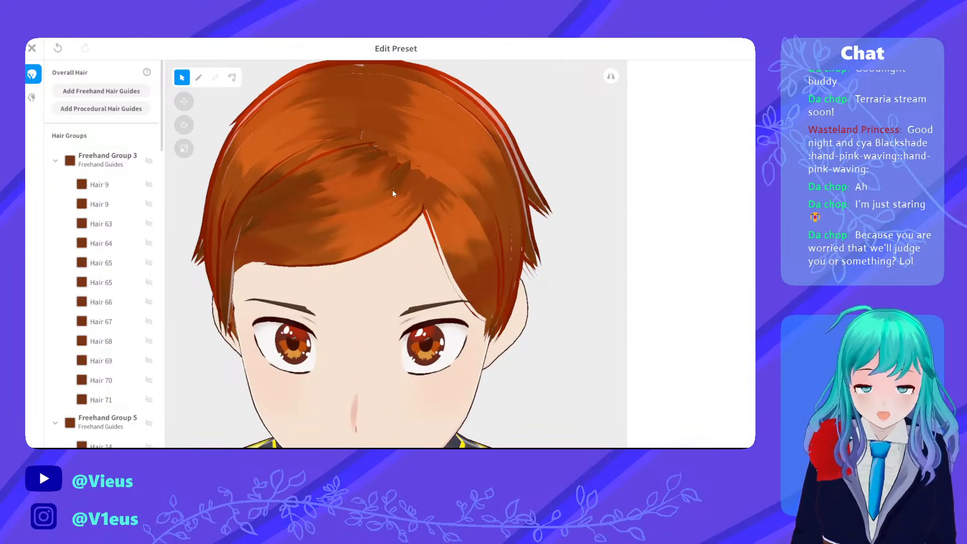
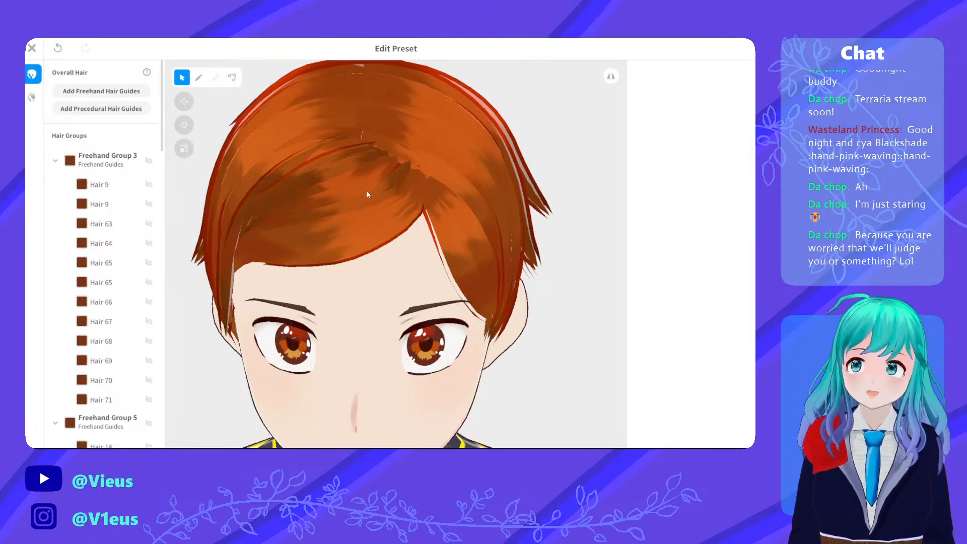
{"action": "scroll", "coordinate": [351, 195], "scroll_direction": "up", "scroll_amount": 5}
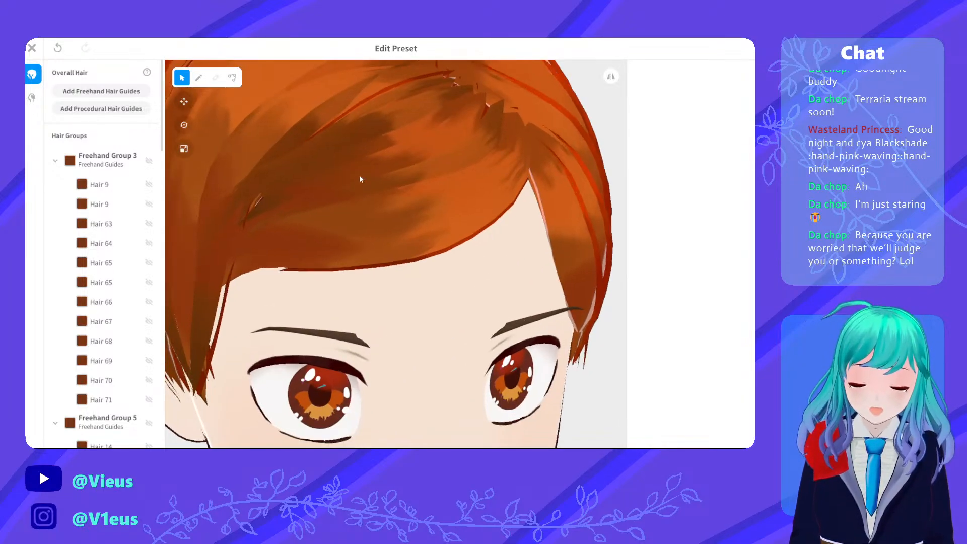
{"action": "scroll", "coordinate": [375, 131], "scroll_direction": "down", "scroll_amount": 3}
{"action": "left_click", "coordinate": [373, 127]}
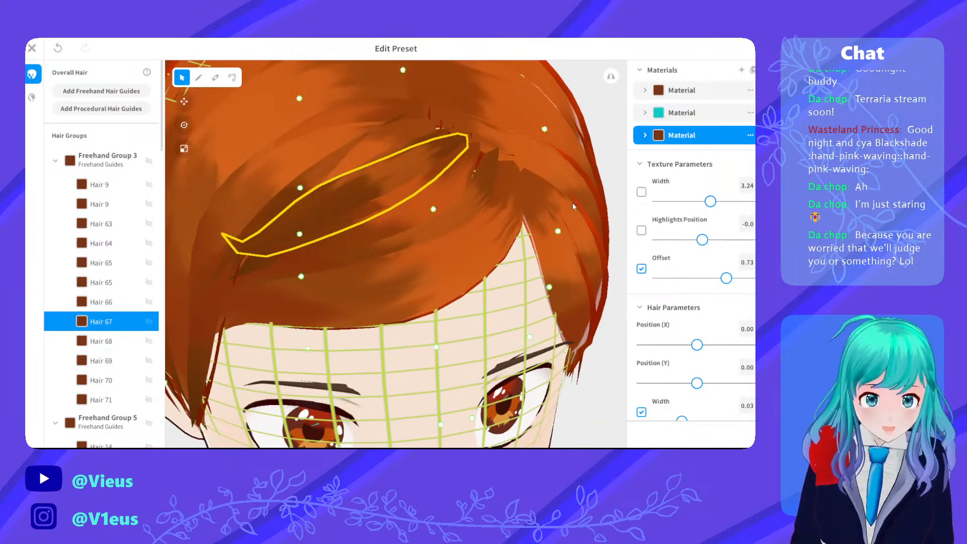
{"action": "left_click_drag", "start_coordinate": [725, 277], "coordinate": [701, 280]}
Set the texture offset of fringe strand Hair 64 to 0.11 and that of Hair 68 to 0.19
{"action": "left_click", "coordinate": [474, 220]}
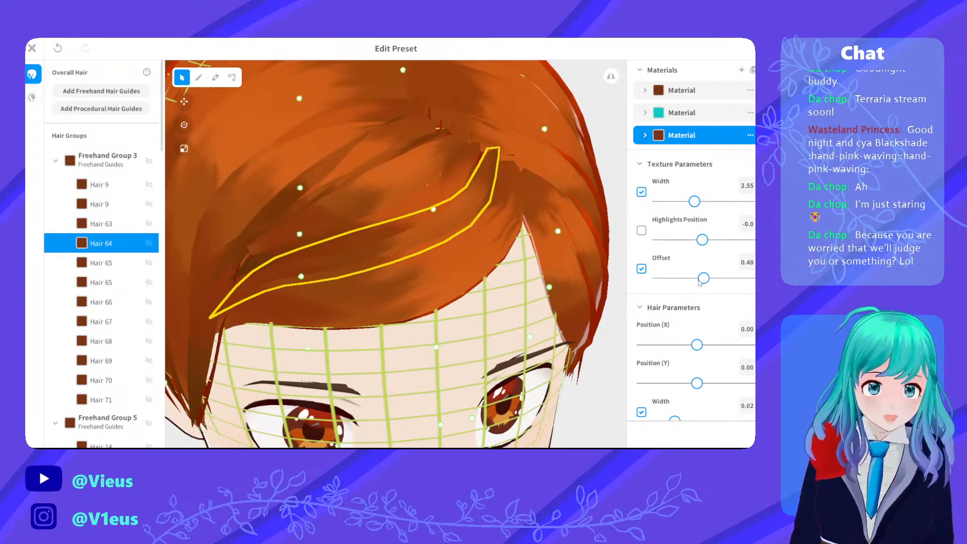
{"action": "left_click_drag", "start_coordinate": [703, 280], "coordinate": [666, 280]}
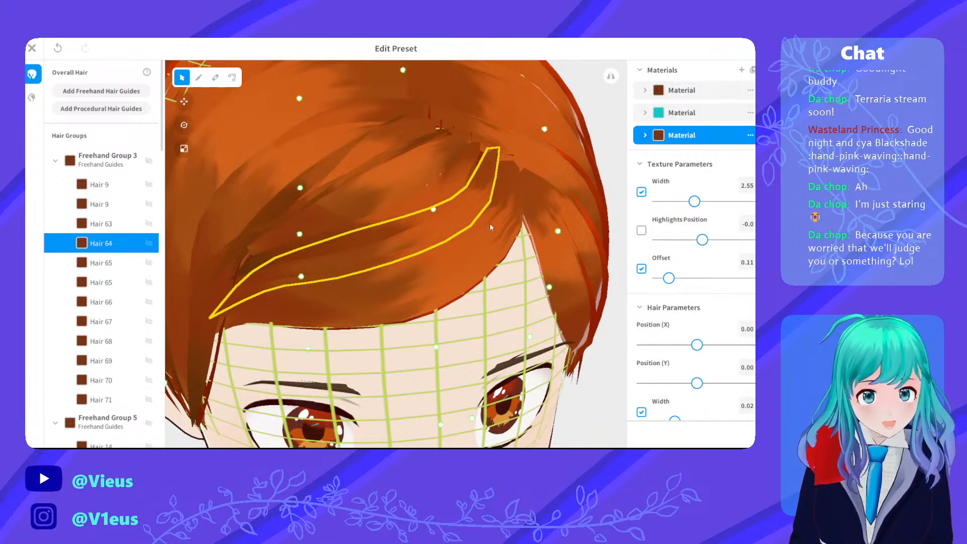
{"action": "left_click", "coordinate": [389, 232]}
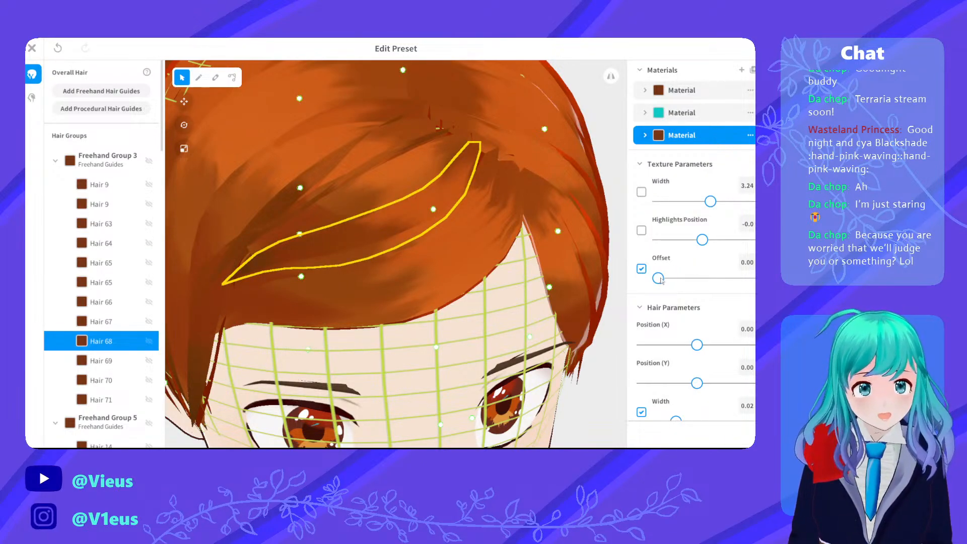
{"action": "left_click_drag", "start_coordinate": [662, 279], "coordinate": [678, 280]}
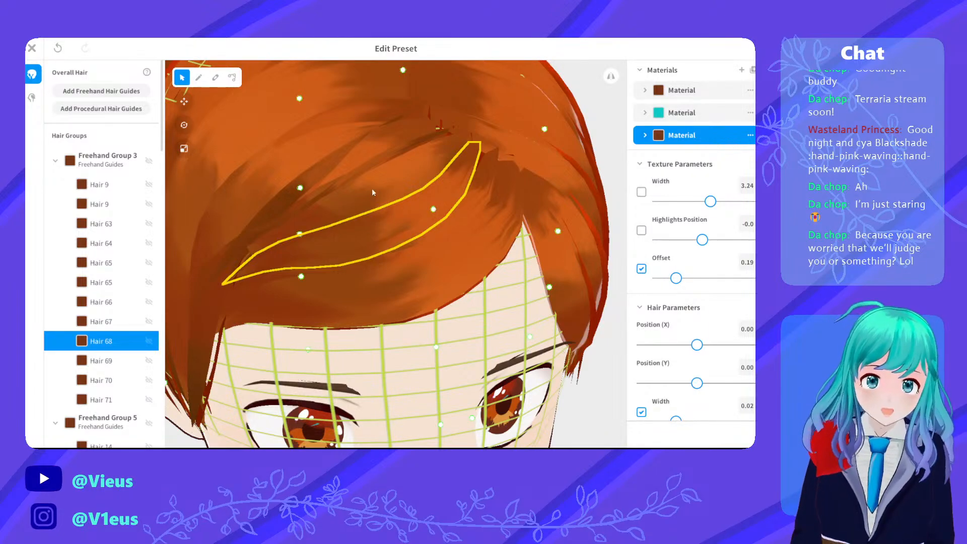
Set the texture offset of Hair 66 to 0.05 and that of the thin strand, the first Hair 65, to 0.44
{"action": "left_click", "coordinate": [303, 204]}
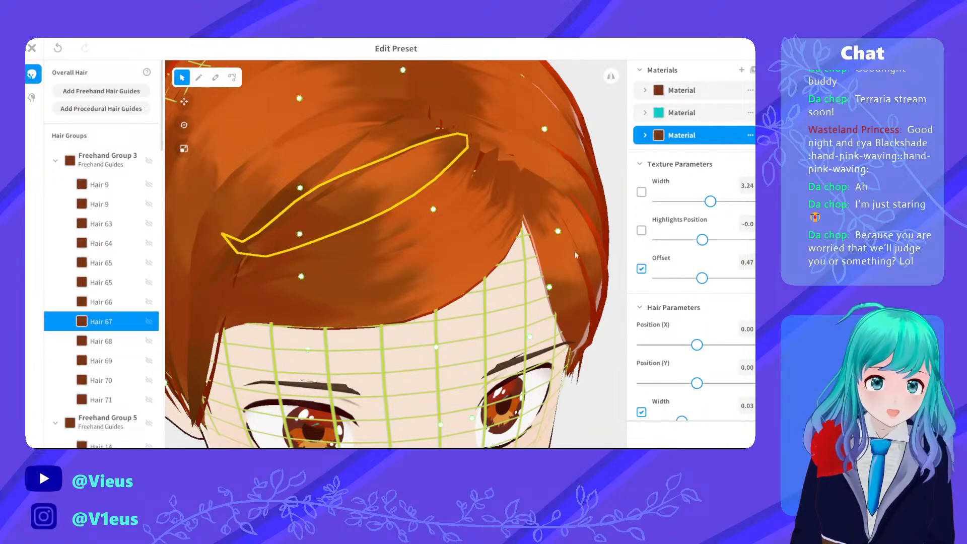
{"action": "right_click_drag", "start_coordinate": [349, 168], "coordinate": [391, 198]}
{"action": "left_click", "coordinate": [388, 202]}
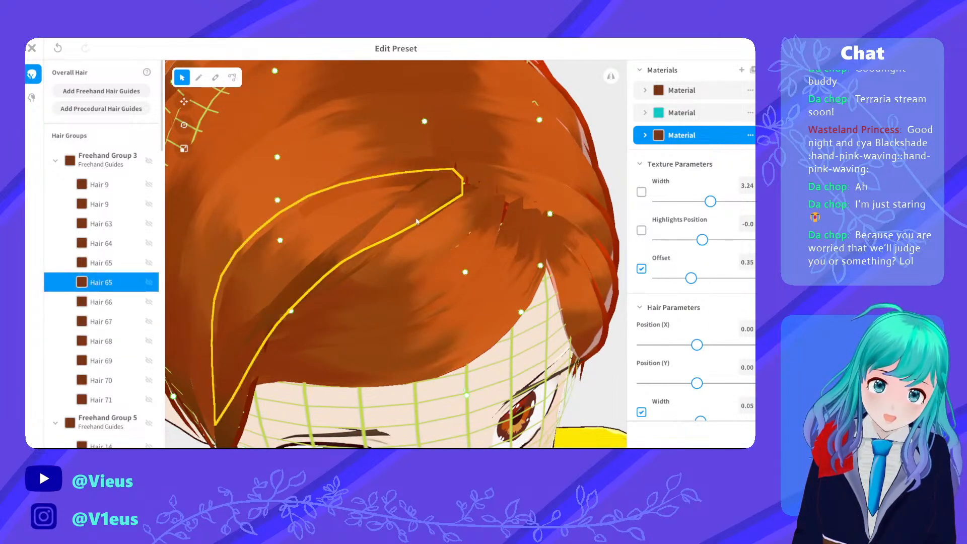
{"action": "left_click", "coordinate": [399, 229]}
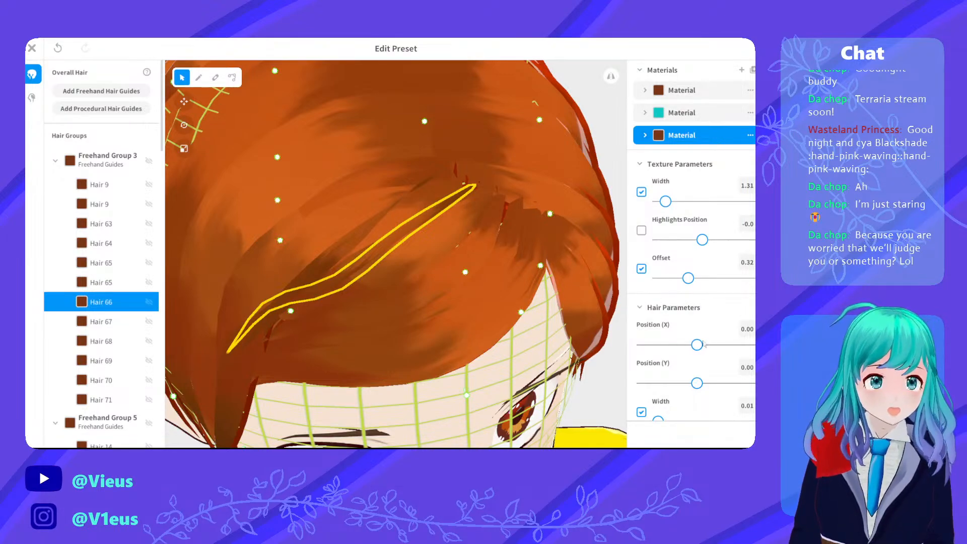
{"action": "left_click_drag", "start_coordinate": [688, 280], "coordinate": [663, 278]}
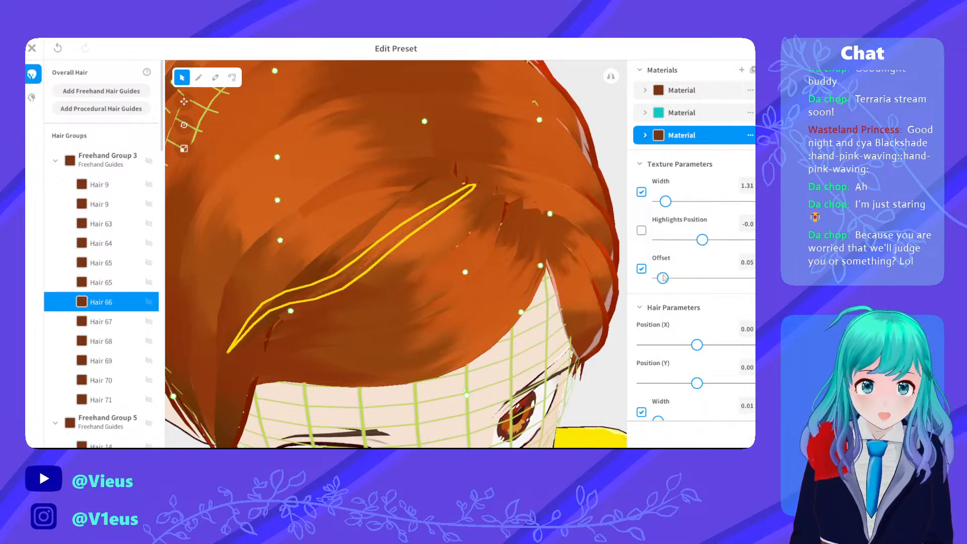
{"action": "left_click", "coordinate": [366, 233]}
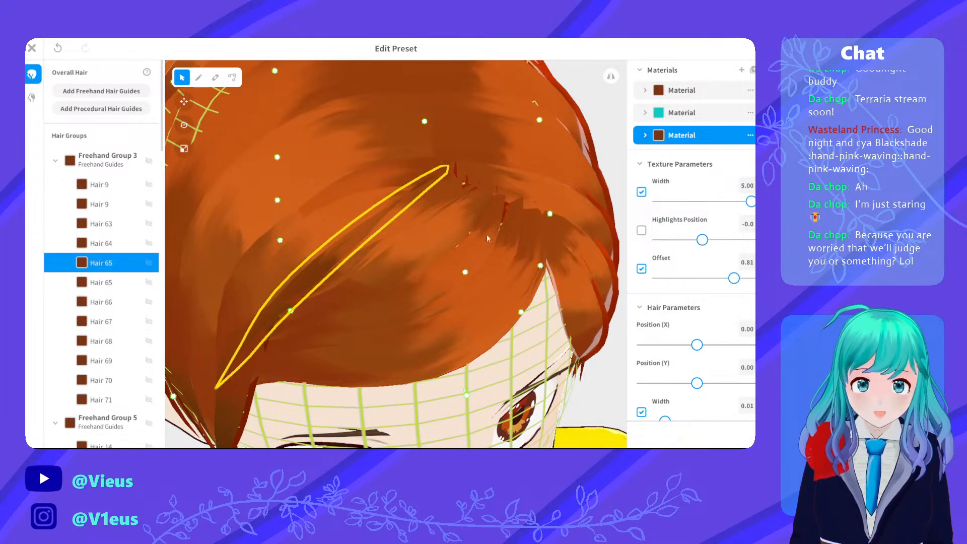
{"action": "left_click_drag", "start_coordinate": [735, 279], "coordinate": [699, 285]}
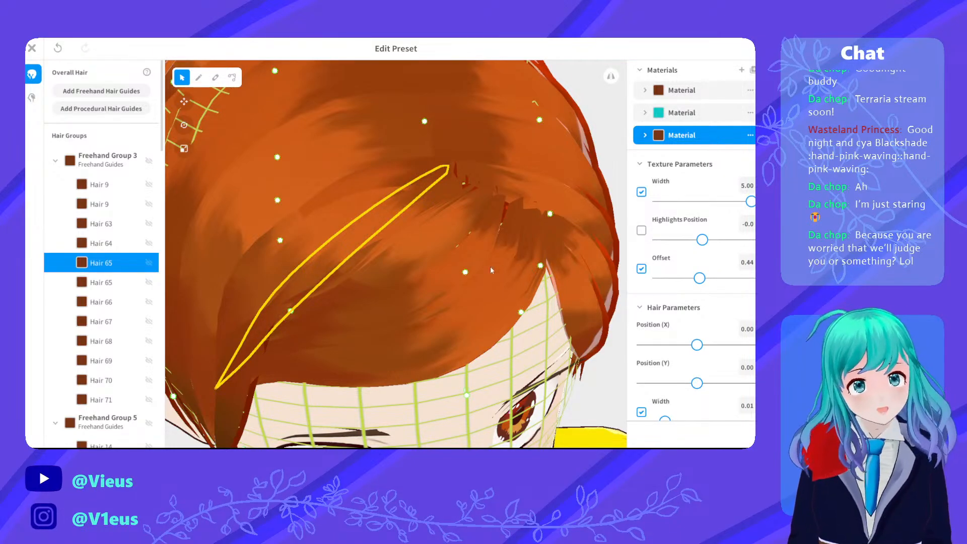
Review the shading of the fringe and the whole hair from the front and both sides, near and far
{"action": "scroll", "coordinate": [491, 270], "scroll_direction": "down", "scroll_amount": 5}
{"action": "left_click", "coordinate": [272, 301]}
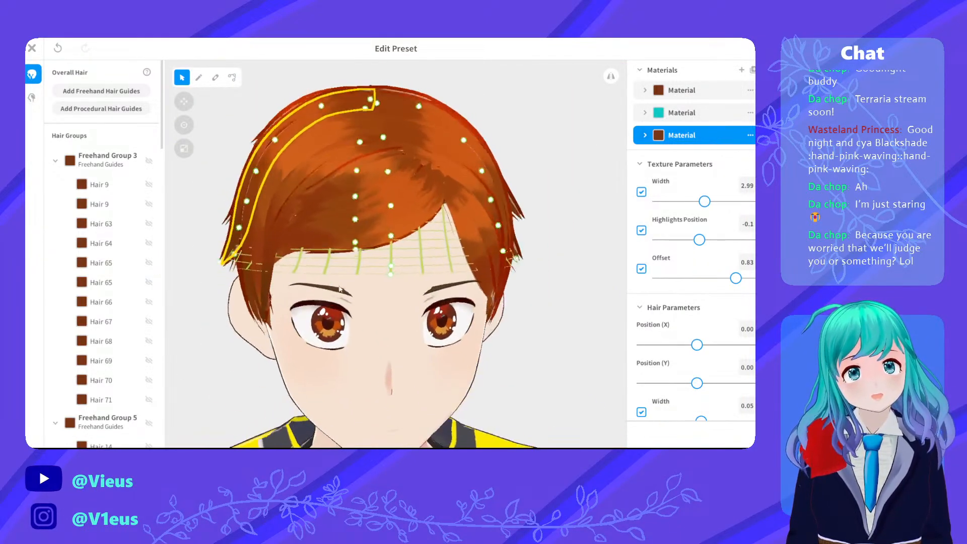
{"action": "left_click", "coordinate": [205, 304]}
{"action": "scroll", "coordinate": [312, 216], "scroll_direction": "up", "scroll_amount": 3}
{"action": "right_click_drag", "start_coordinate": [312, 217], "coordinate": [418, 228]}
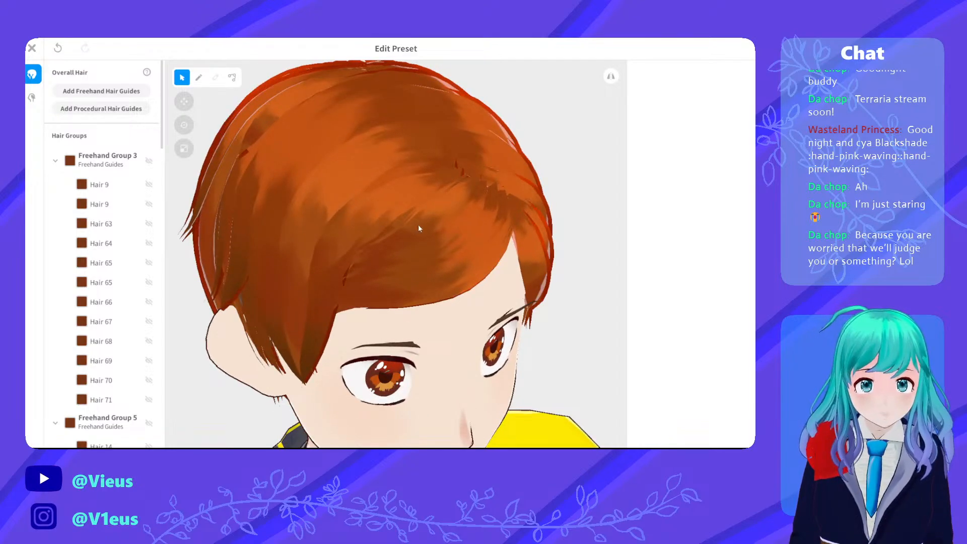
{"action": "left_click", "coordinate": [417, 227]}
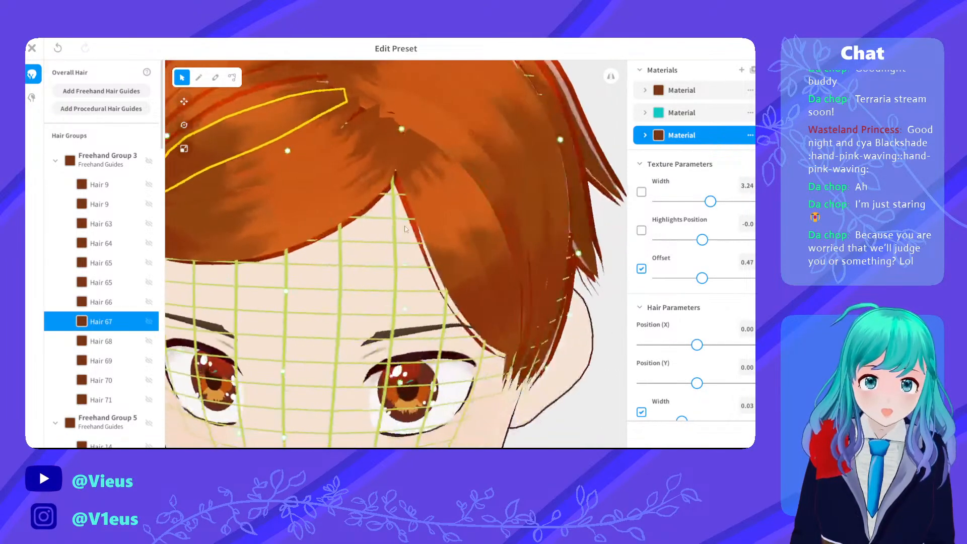
{"action": "scroll", "coordinate": [405, 229], "scroll_direction": "down", "scroll_amount": 5}
{"action": "left_click", "coordinate": [204, 275]}
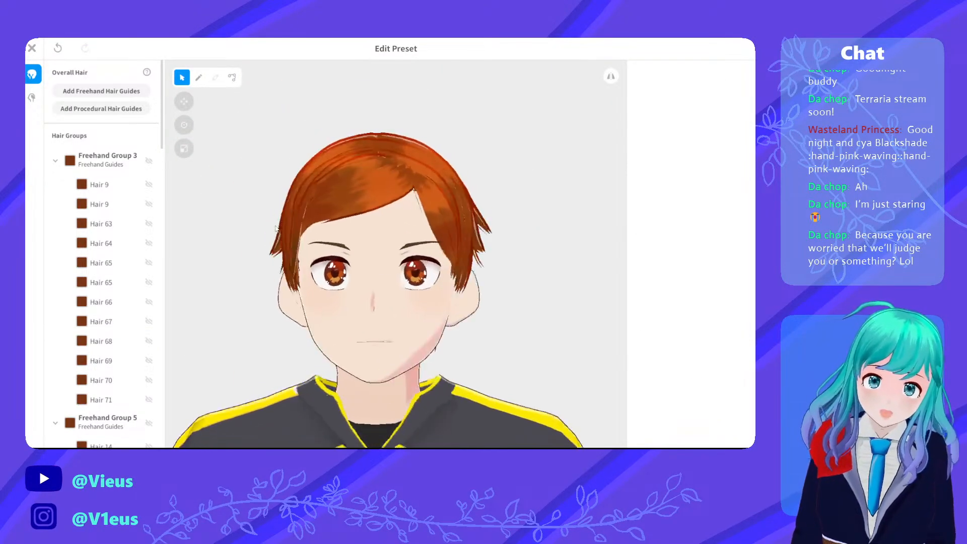
{"action": "scroll", "coordinate": [347, 181], "scroll_direction": "up", "scroll_amount": 6}
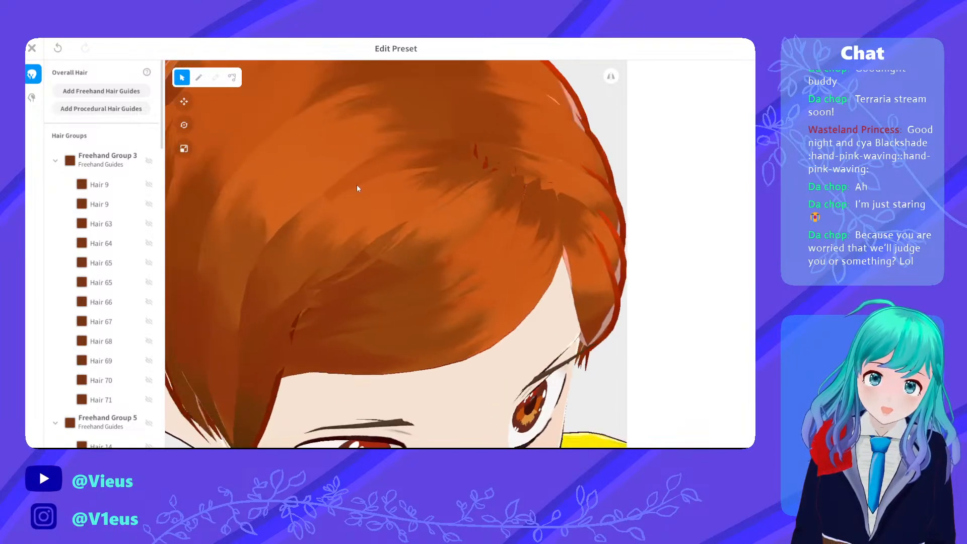
{"action": "right_click_drag", "start_coordinate": [356, 188], "coordinate": [411, 222]}
{"action": "left_click", "coordinate": [460, 234]}
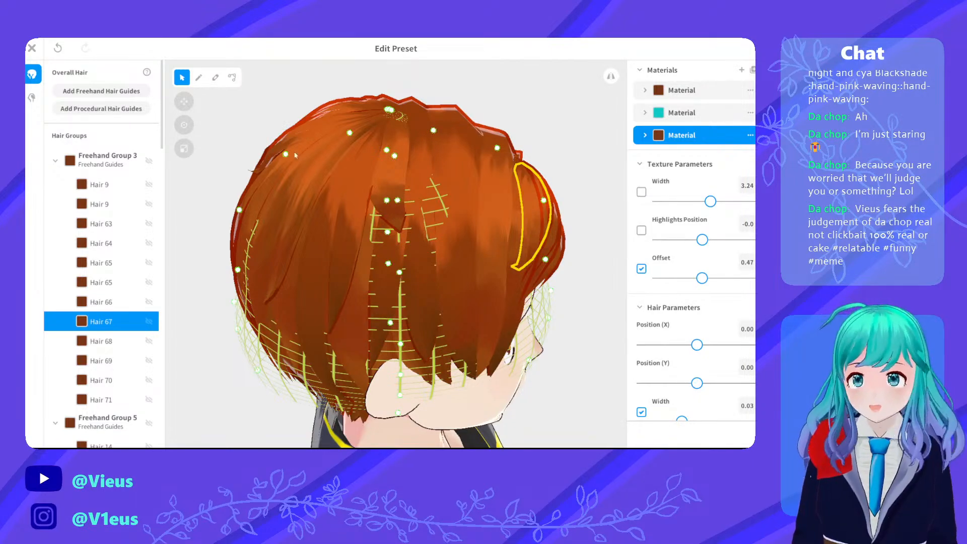
Set the texture width of the long strand at the back of the head, behind the ear, to 1.50
{"action": "right_click_drag", "start_coordinate": [205, 127], "coordinate": [318, 176]}
{"action": "right_click_drag", "start_coordinate": [376, 204], "coordinate": [387, 201]}
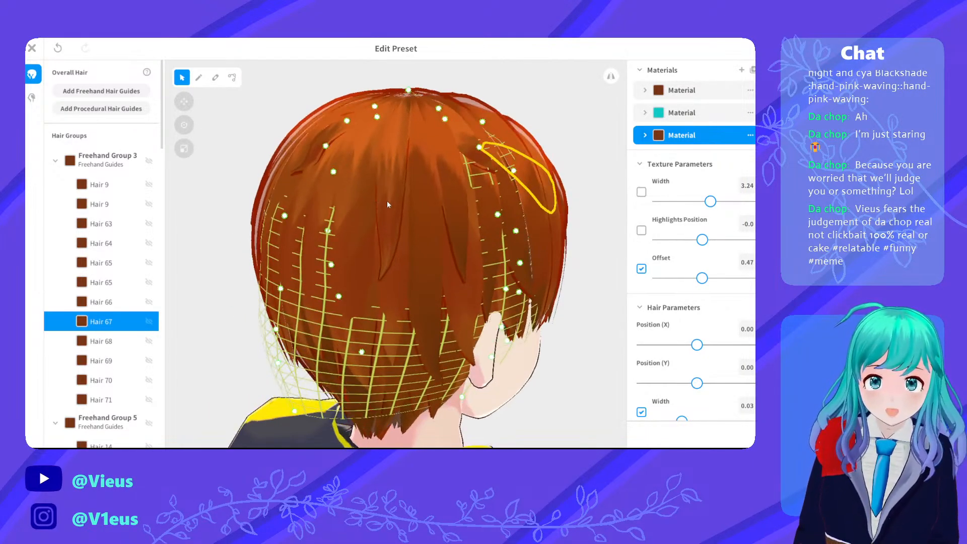
{"action": "left_click", "coordinate": [422, 206]}
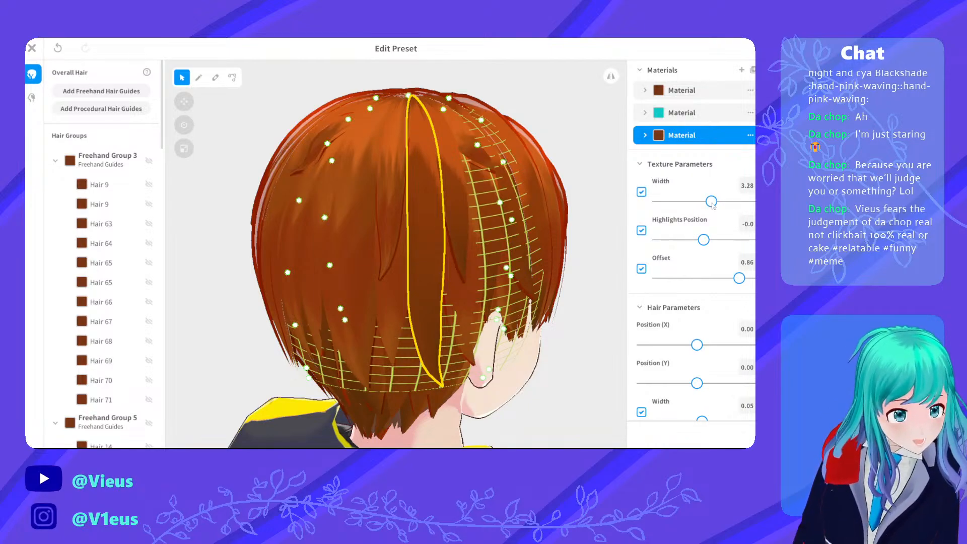
{"action": "left_click_drag", "start_coordinate": [711, 202], "coordinate": [671, 205]}
{"action": "right_click_drag", "start_coordinate": [468, 229], "coordinate": [406, 245]}
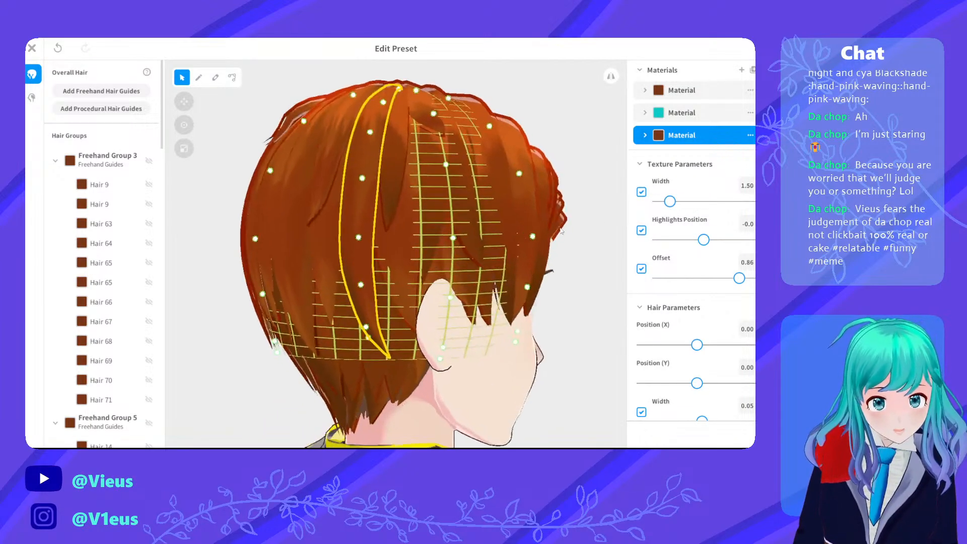
Set the narrow strand running down from the crown behind the ear to texture offset 0.54 and texture width 2.39
{"action": "left_click", "coordinate": [392, 238]}
{"action": "left_click", "coordinate": [386, 199]}
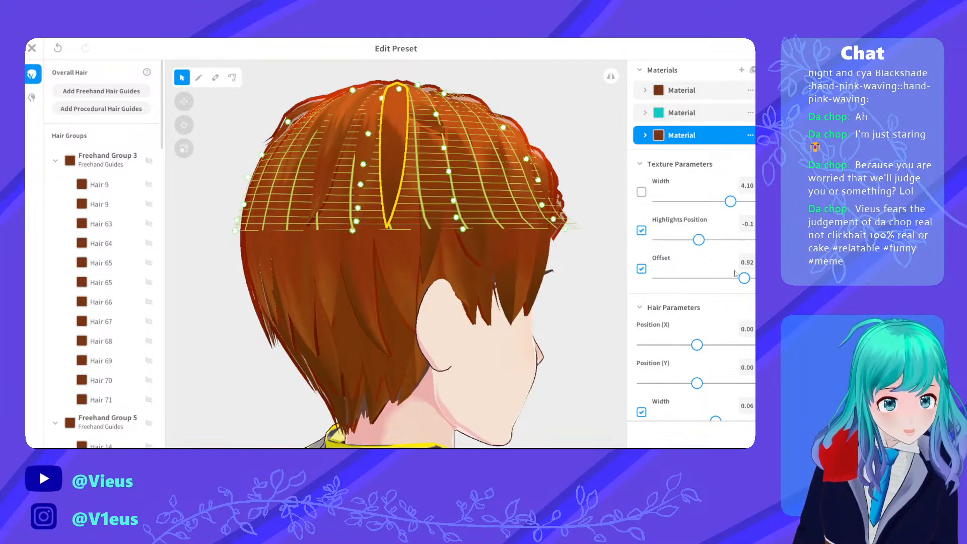
{"action": "left_click_drag", "start_coordinate": [735, 273], "coordinate": [709, 275]}
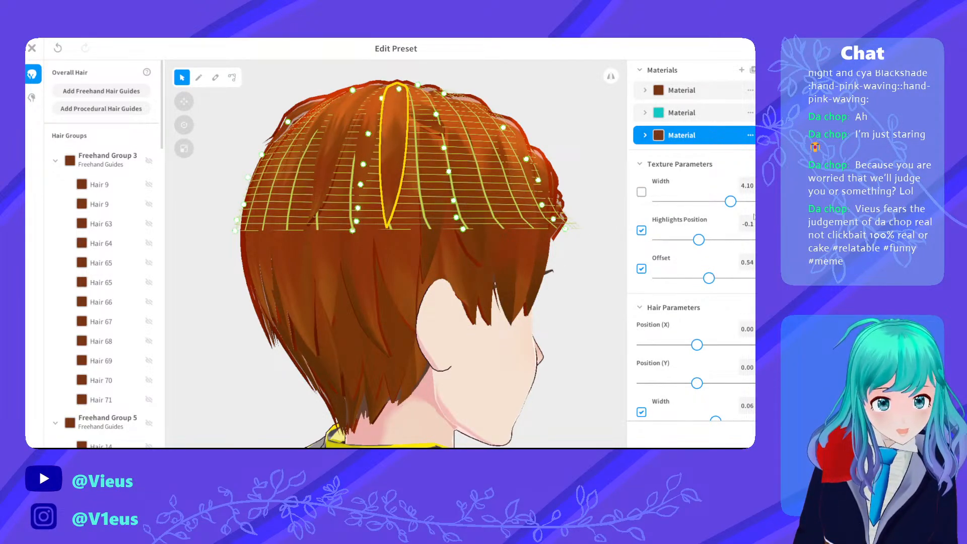
{"action": "left_click_drag", "start_coordinate": [731, 207], "coordinate": [693, 209]}
{"action": "left_click", "coordinate": [609, 222]}
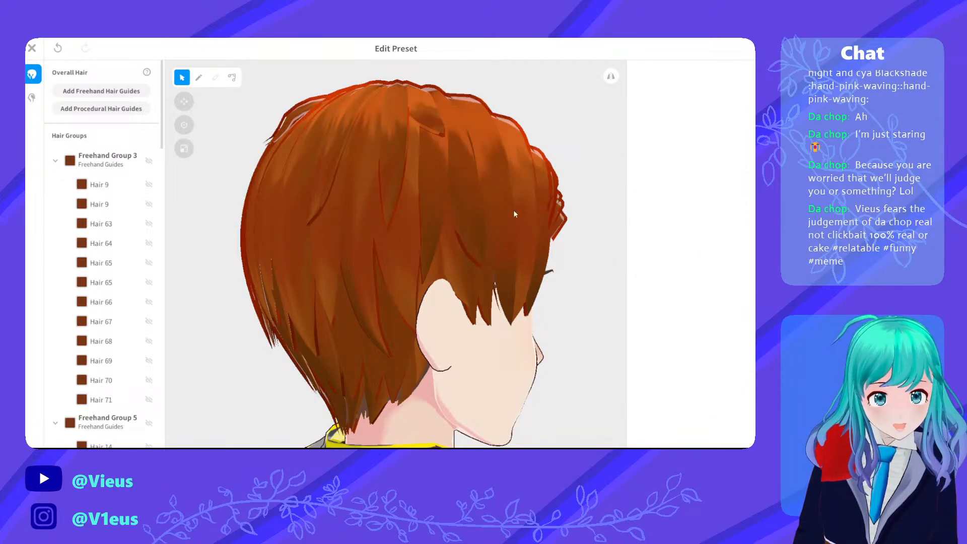
Try a highlights position of 0.37 on fringe strand Hair 63 and 0.29 on Hair 64
{"action": "right_click_drag", "start_coordinate": [504, 206], "coordinate": [403, 233]}
{"action": "scroll", "coordinate": [457, 201], "scroll_direction": "down", "scroll_amount": 3}
{"action": "scroll", "coordinate": [426, 207], "scroll_direction": "up", "scroll_amount": 5}
{"action": "left_click", "coordinate": [401, 233]}
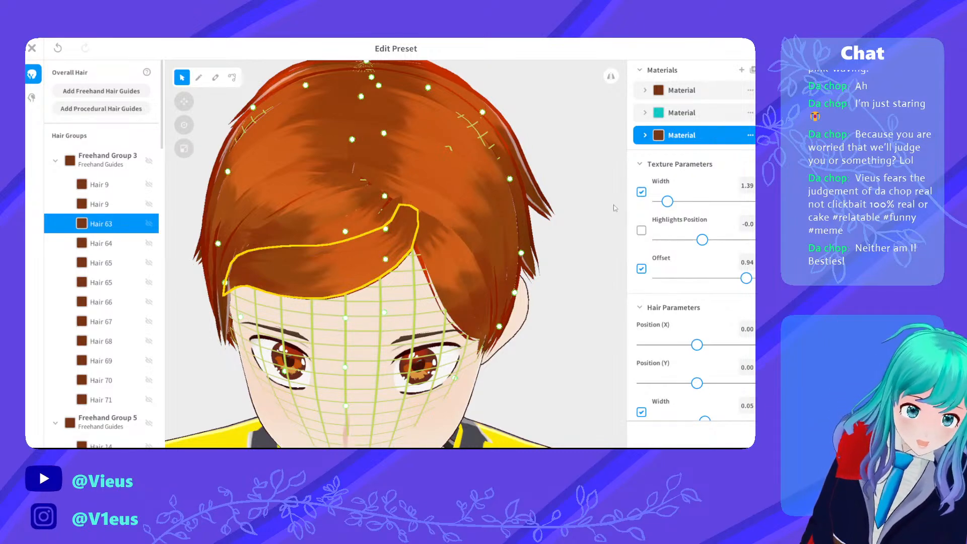
{"action": "left_click_drag", "start_coordinate": [701, 240], "coordinate": [723, 241]}
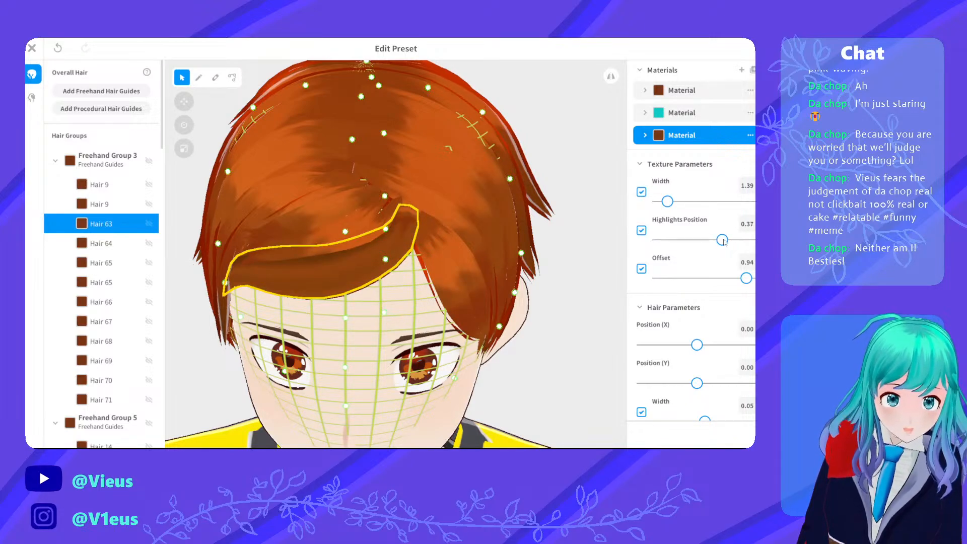
{"action": "right_click_drag", "start_coordinate": [509, 244], "coordinate": [376, 190]}
{"action": "left_click", "coordinate": [459, 206]}
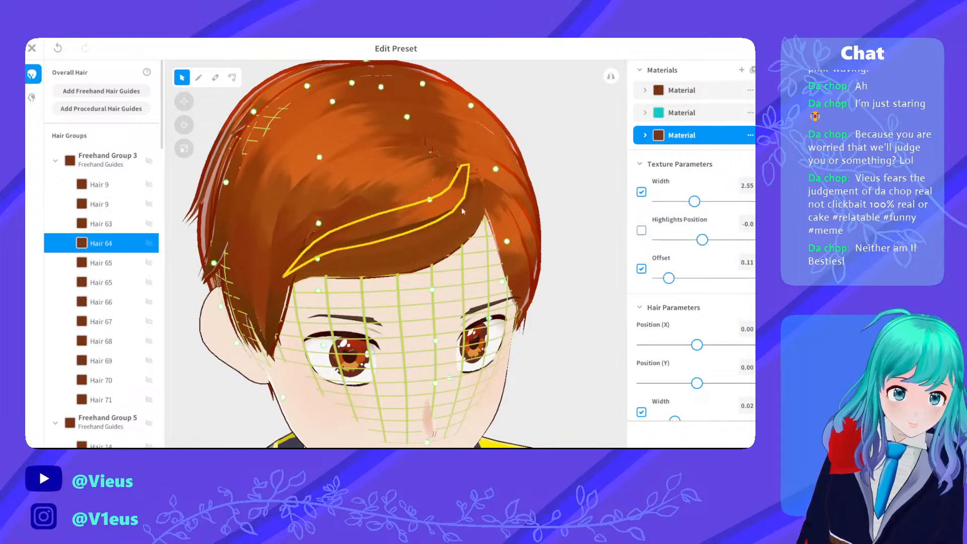
{"action": "left_click_drag", "start_coordinate": [723, 237], "coordinate": [721, 235]}
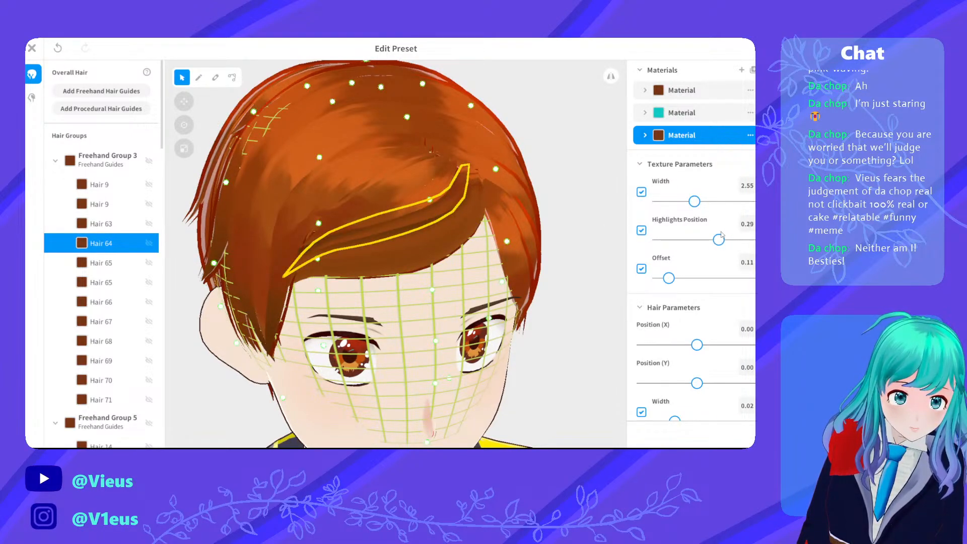
Try a highlights position of 0.16 on fringe strand Hair 68 and 0.23 on Hair 67
{"action": "left_click", "coordinate": [449, 184]}
{"action": "left_click_drag", "start_coordinate": [706, 242], "coordinate": [714, 243]}
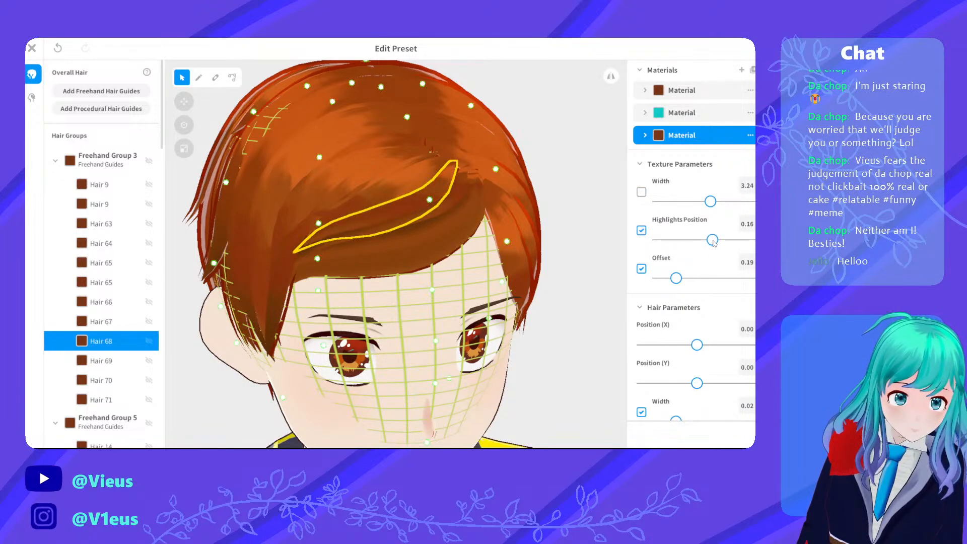
{"action": "left_click", "coordinate": [432, 177]}
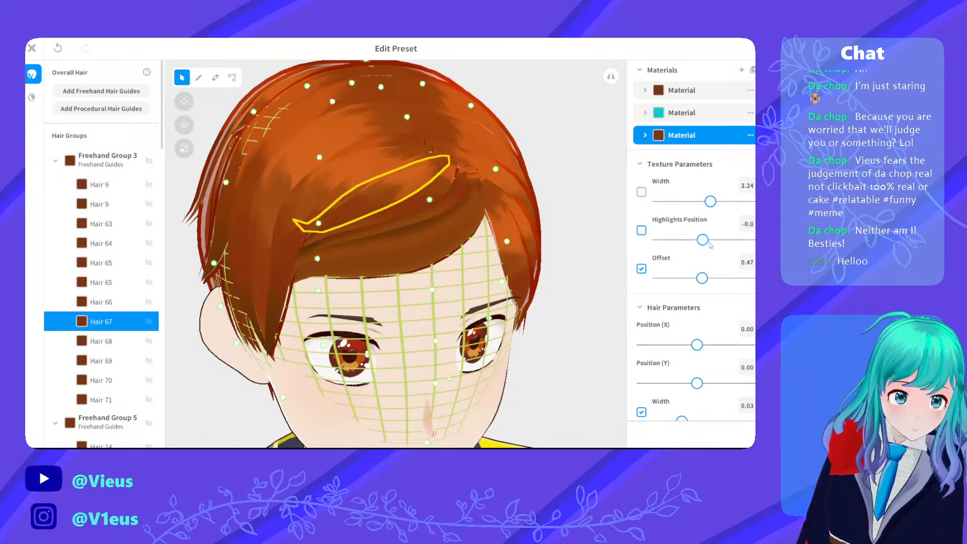
{"action": "left_click_drag", "start_coordinate": [710, 245], "coordinate": [716, 246]}
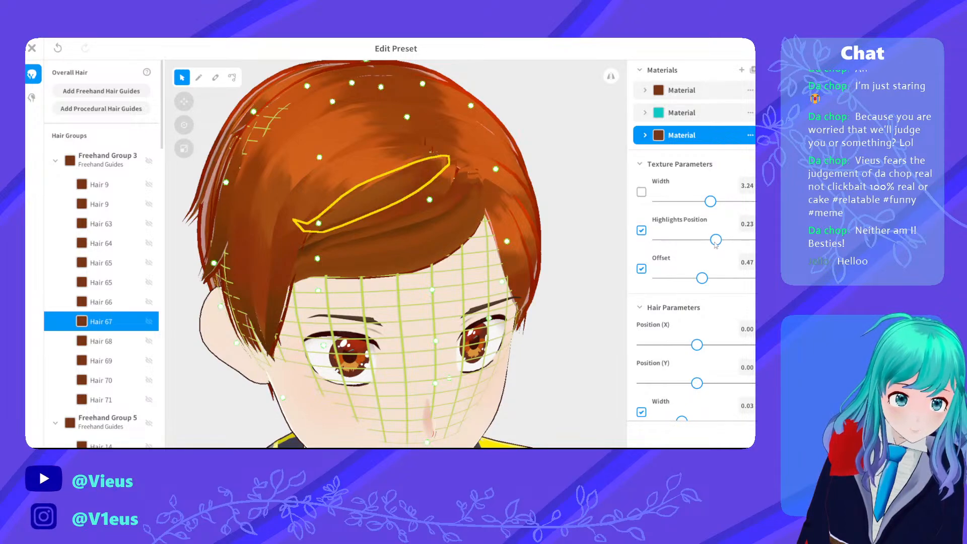
Check the fringe from the front and undo the highlights position changes on its strands
{"action": "left_click", "coordinate": [391, 159]}
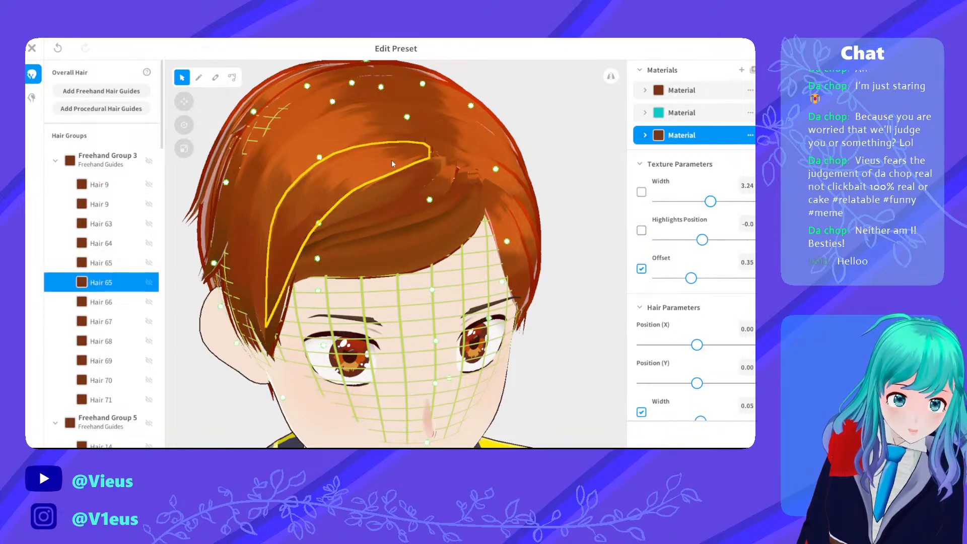
{"action": "left_click", "coordinate": [559, 188]}
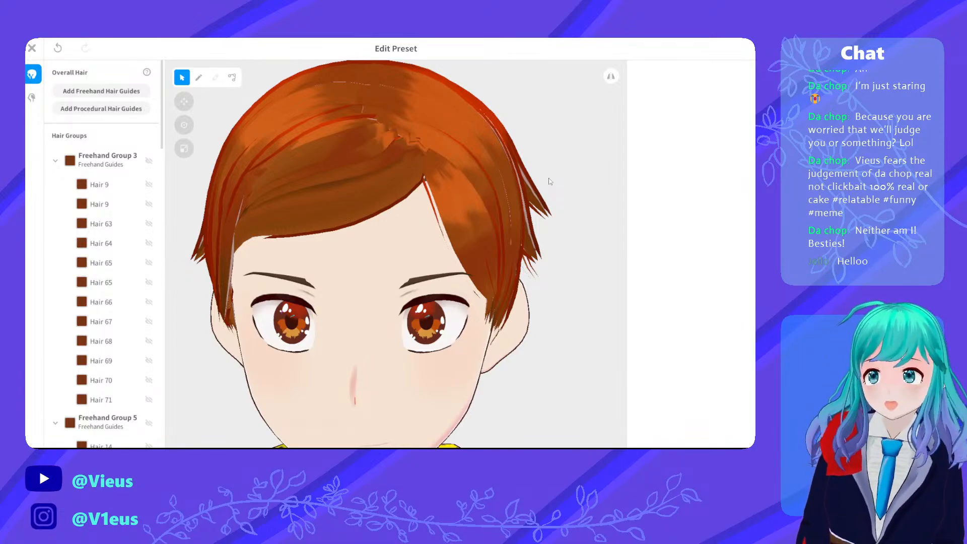
{"action": "key", "text": "ctrl+z"}
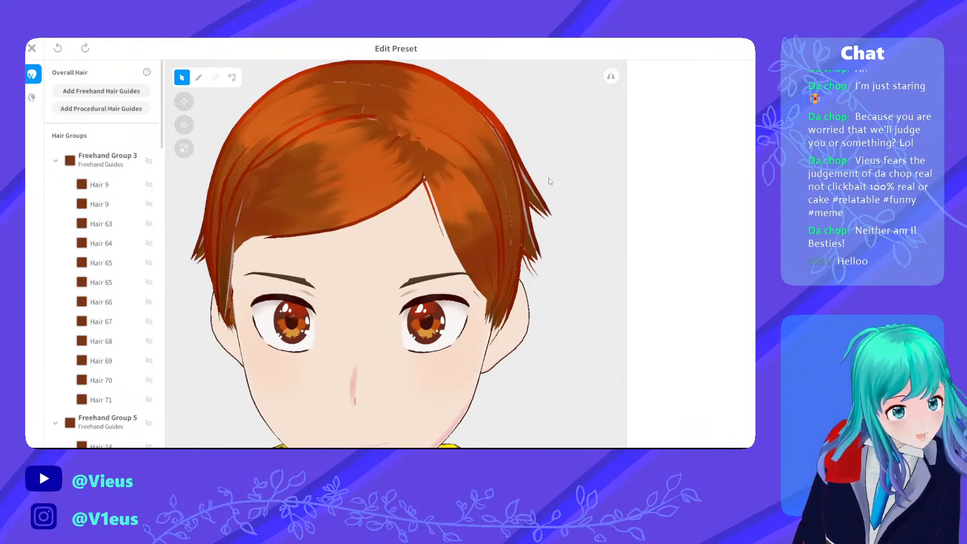
Examine the shading of the whole hair from the front and both sides, near and far
{"action": "scroll", "coordinate": [506, 139], "scroll_direction": "down", "scroll_amount": 5}
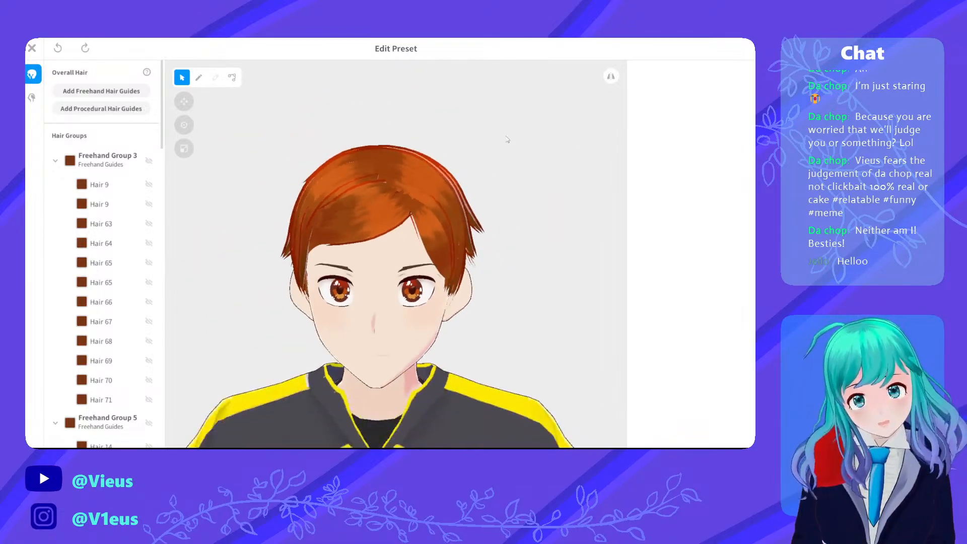
{"action": "right_click_drag", "start_coordinate": [507, 139], "coordinate": [443, 160]}
{"action": "scroll", "coordinate": [469, 155], "scroll_direction": "up", "scroll_amount": 5}
{"action": "scroll", "coordinate": [459, 147], "scroll_direction": "down", "scroll_amount": 5}
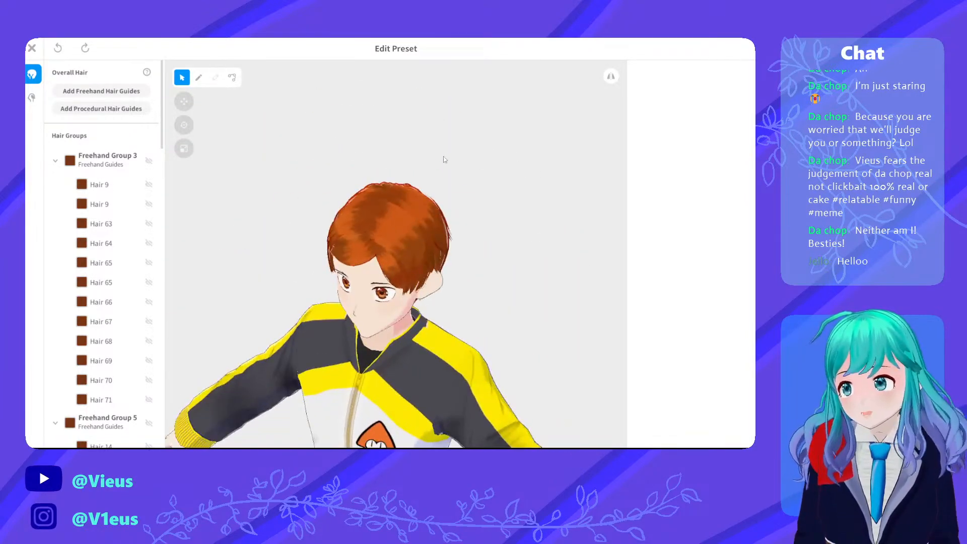
{"action": "scroll", "coordinate": [443, 160], "scroll_direction": "up", "scroll_amount": 6}
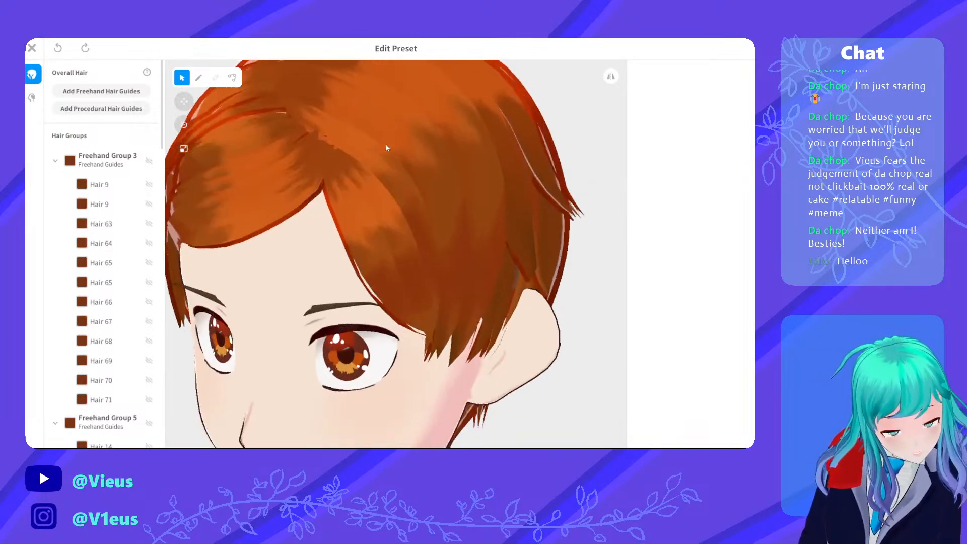
{"action": "right_click_drag", "start_coordinate": [386, 147], "coordinate": [407, 158]}
{"action": "scroll", "coordinate": [419, 171], "scroll_direction": "down", "scroll_amount": 3}
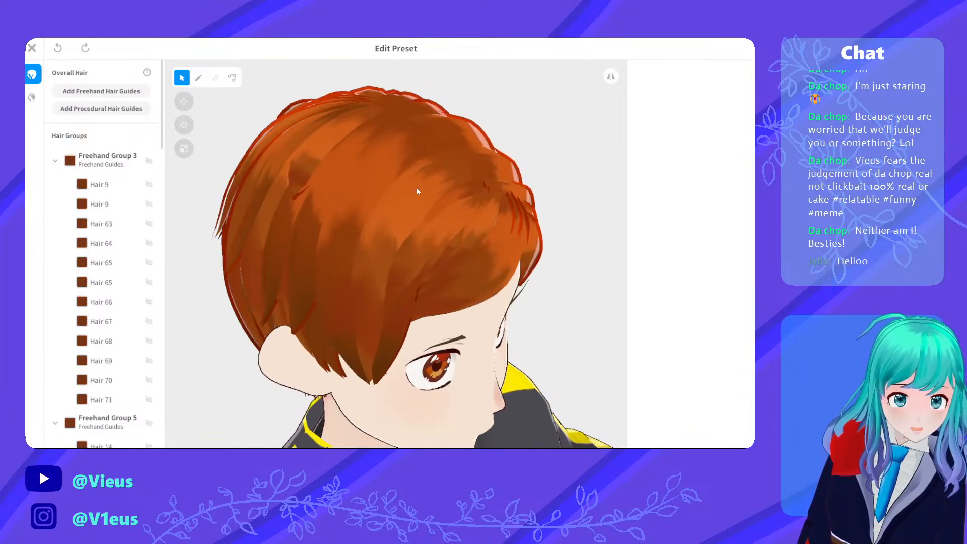
{"action": "left_click", "coordinate": [440, 189]}
{"action": "right_click_drag", "start_coordinate": [446, 192], "coordinate": [449, 191]}
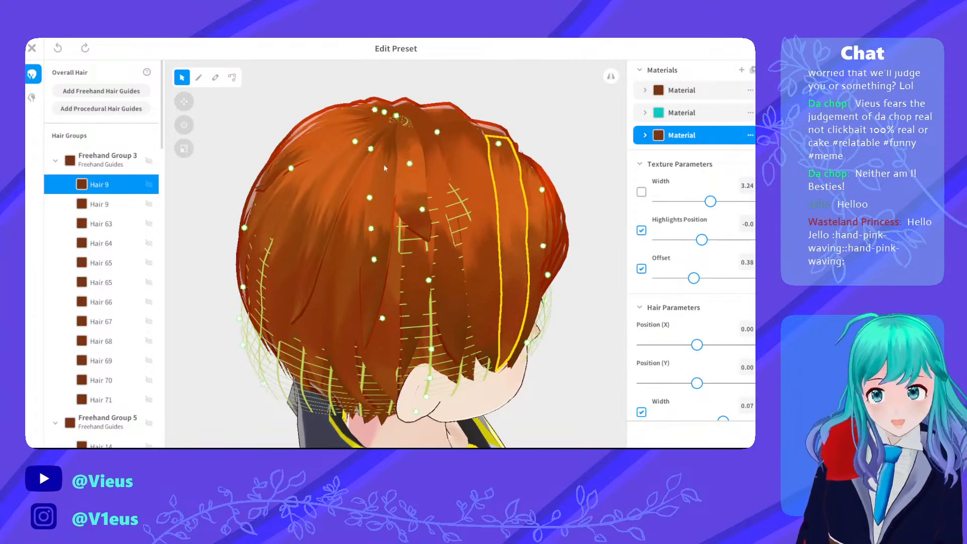
Set the texture offset of the narrow strand running down from the crown behind the ear to 0.32
{"action": "right_click_drag", "start_coordinate": [382, 148], "coordinate": [383, 186]}
{"action": "left_click", "coordinate": [386, 188]}
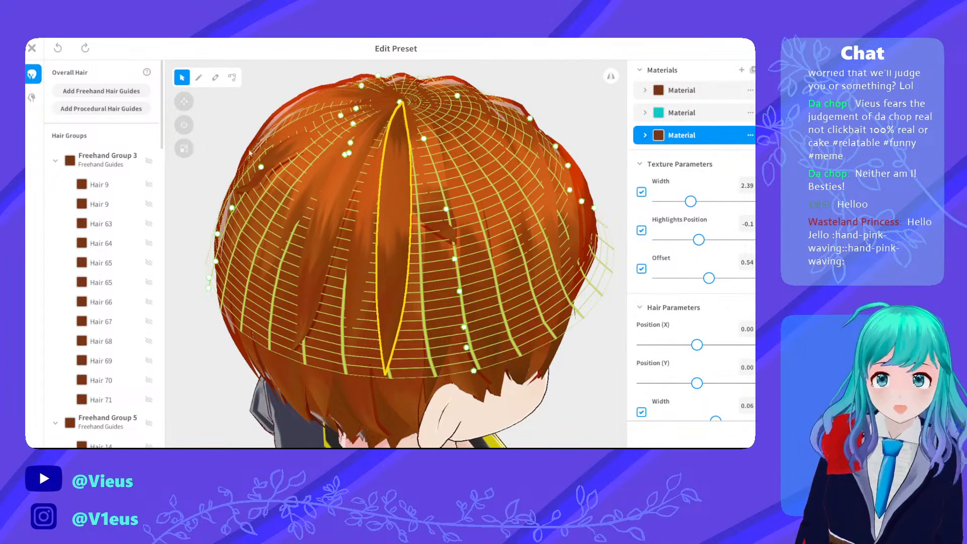
{"action": "left_click", "coordinate": [258, 145]}
{"action": "left_click", "coordinate": [397, 189]}
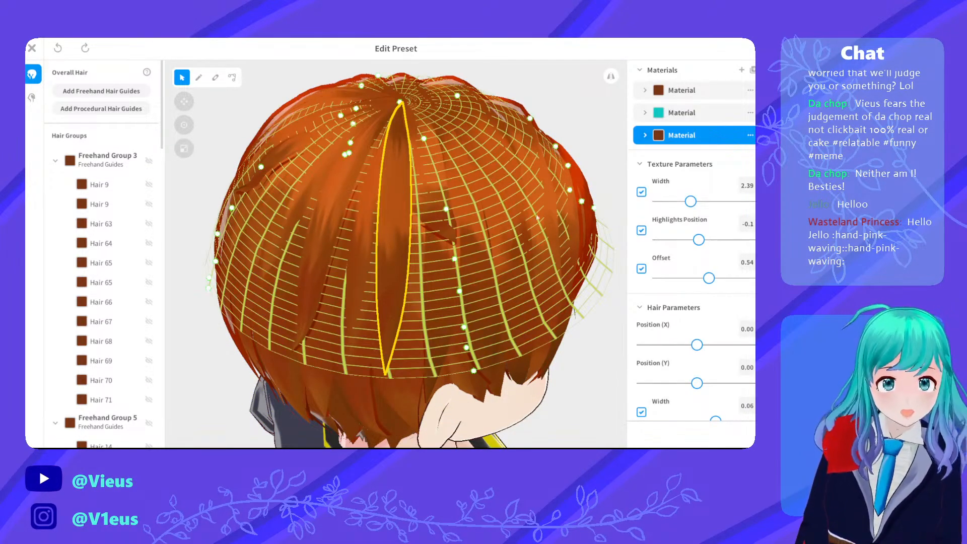
{"action": "left_click_drag", "start_coordinate": [708, 278], "coordinate": [688, 279]}
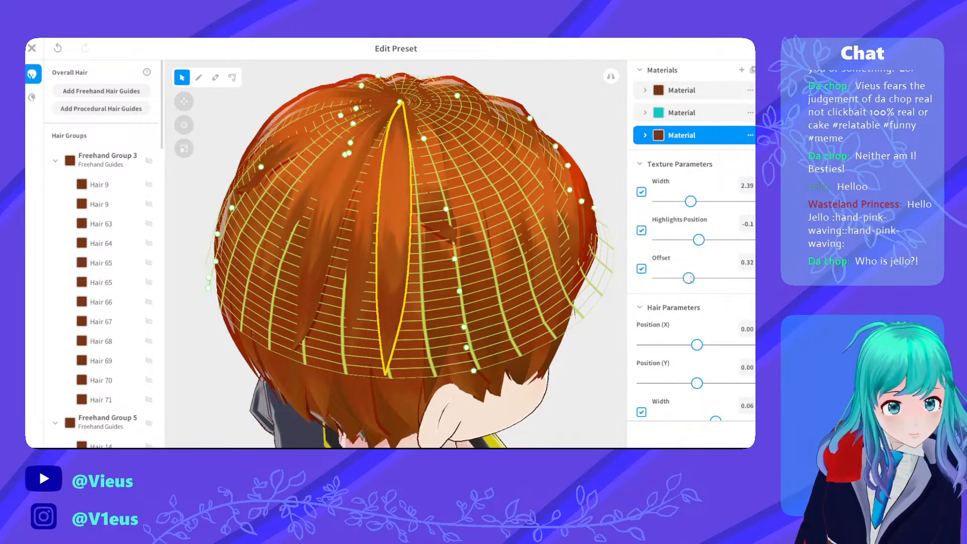
{"action": "left_click", "coordinate": [388, 234]}
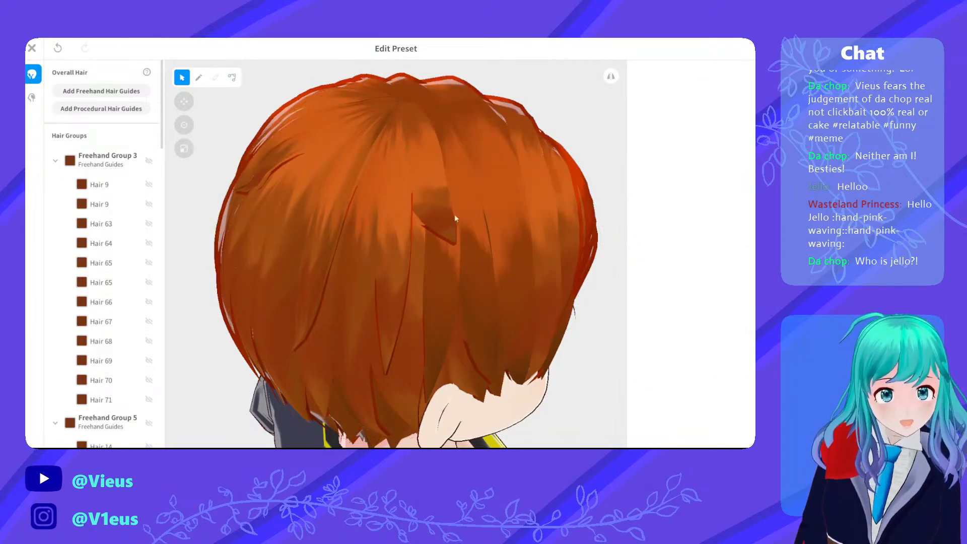
Set the short pointed strand at the crown to texture width 2.73, slightly raise its highlights position and increase its offset
{"action": "right_click_drag", "start_coordinate": [454, 218], "coordinate": [417, 201]}
{"action": "left_click", "coordinate": [389, 176]}
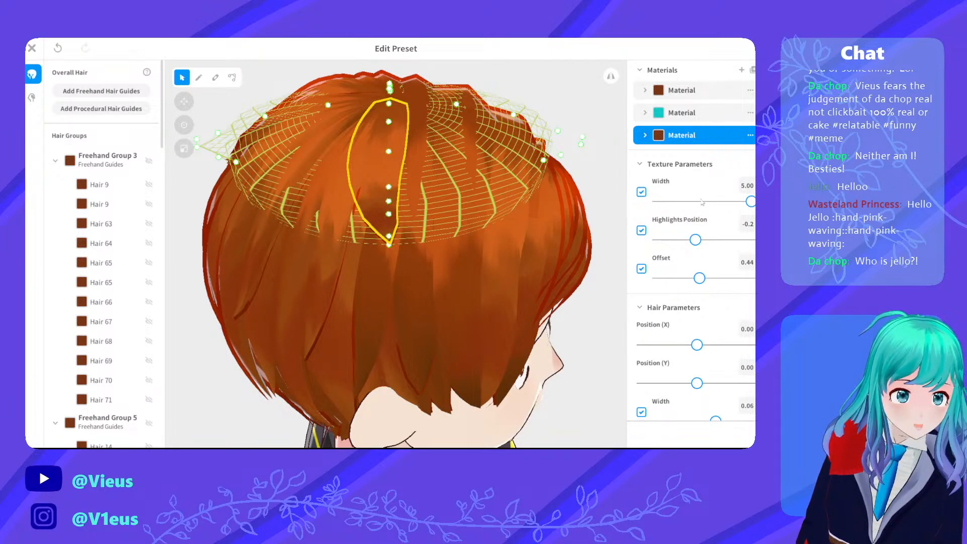
{"action": "left_click_drag", "start_coordinate": [749, 202], "coordinate": [698, 202]}
{"action": "left_click_drag", "start_coordinate": [695, 240], "coordinate": [697, 240]}
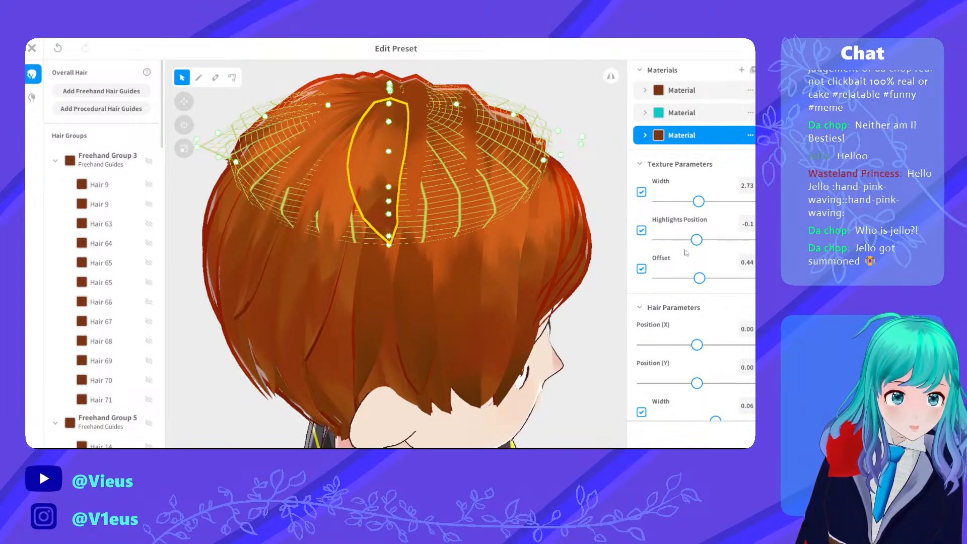
{"action": "left_click_drag", "start_coordinate": [699, 278], "coordinate": [733, 276]}
{"action": "left_click", "coordinate": [617, 166]}
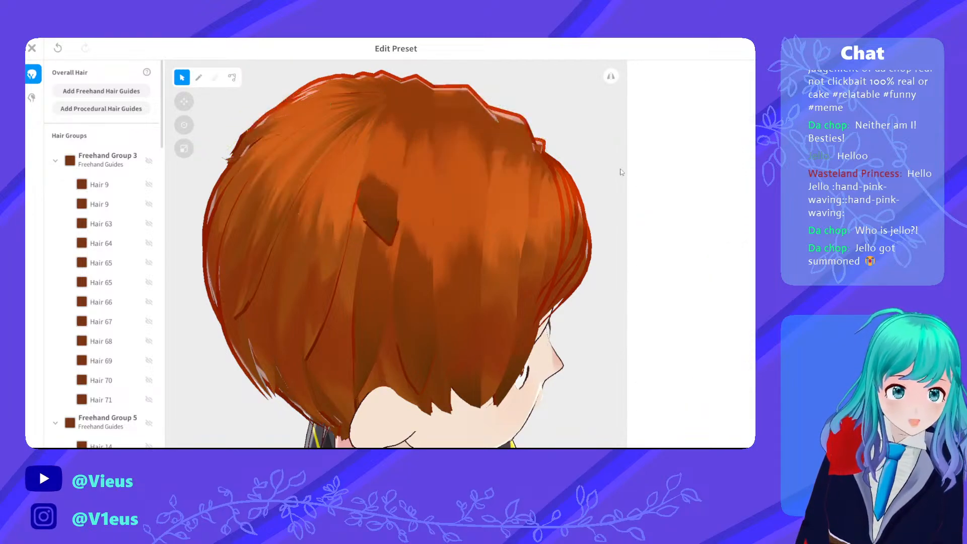
Set the long strand beneath the short crown strand, ending at the ear, to texture offset 0.51 and texture width 3.00
{"action": "left_click_drag", "start_coordinate": [614, 165], "coordinate": [603, 165]}
{"action": "mouse_move", "coordinate": [574, 172]}
{"action": "right_mouse_down"}
{"action": "mouse_move", "coordinate": [554, 173]}
{"action": "mouse_move", "coordinate": [567, 164]}
{"action": "mouse_move", "coordinate": [557, 172]}
{"action": "right_mouse_up"}
{"action": "left_click", "coordinate": [392, 193]}
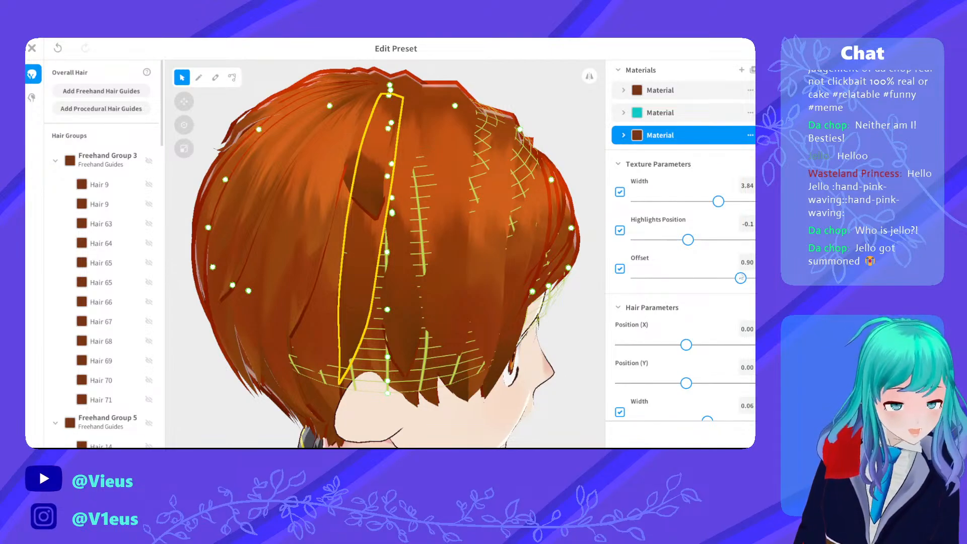
{"action": "left_click_drag", "start_coordinate": [741, 278], "coordinate": [695, 278]}
{"action": "left_click_drag", "start_coordinate": [718, 201], "coordinate": [693, 202]}
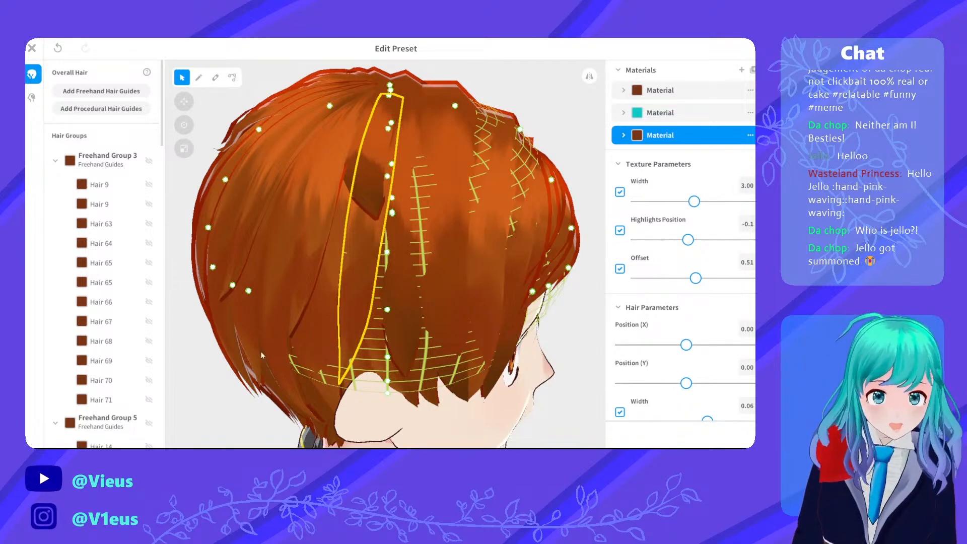
{"action": "left_click", "coordinate": [232, 370]}
Set the texture width of the wide strand in front of the ear, Hair 14, to 1.79
{"action": "right_click_drag", "start_coordinate": [231, 369], "coordinate": [275, 342]}
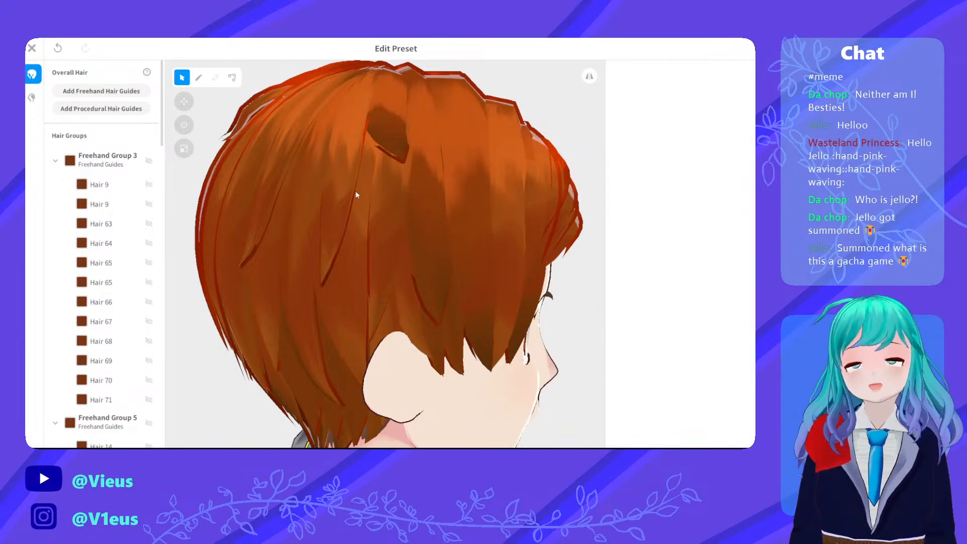
{"action": "scroll", "coordinate": [366, 213], "scroll_direction": "down", "scroll_amount": 5}
{"action": "scroll", "coordinate": [401, 243], "scroll_direction": "up", "scroll_amount": 4}
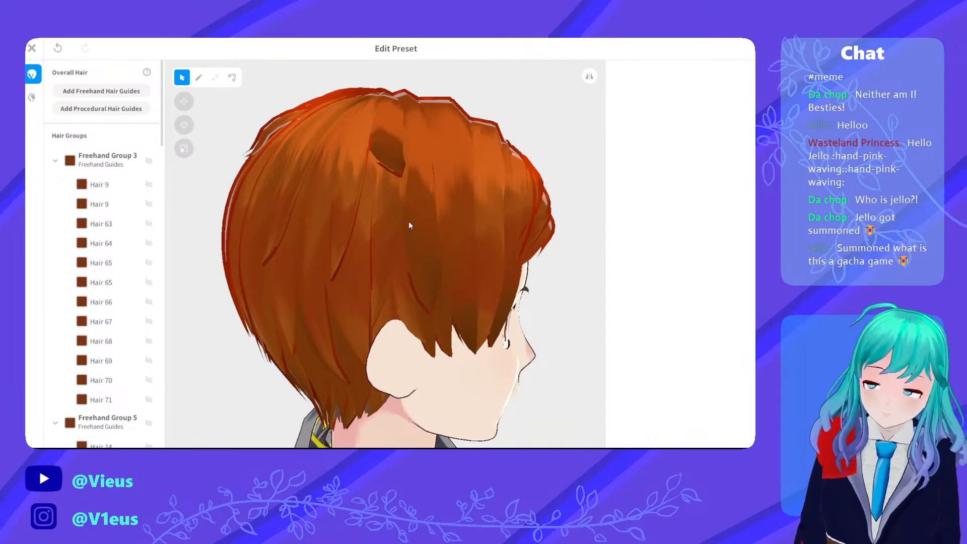
{"action": "right_click_drag", "start_coordinate": [408, 203], "coordinate": [400, 194]}
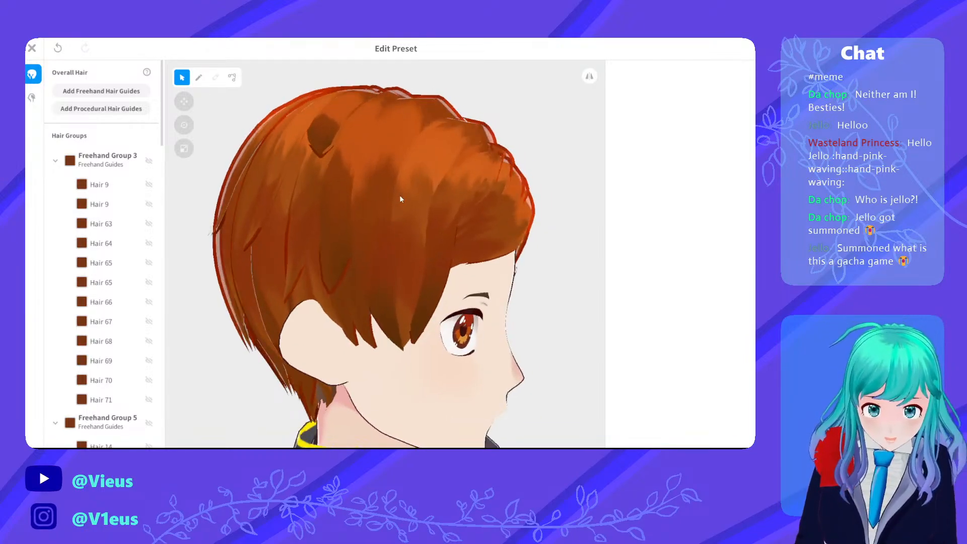
{"action": "left_click", "coordinate": [385, 201]}
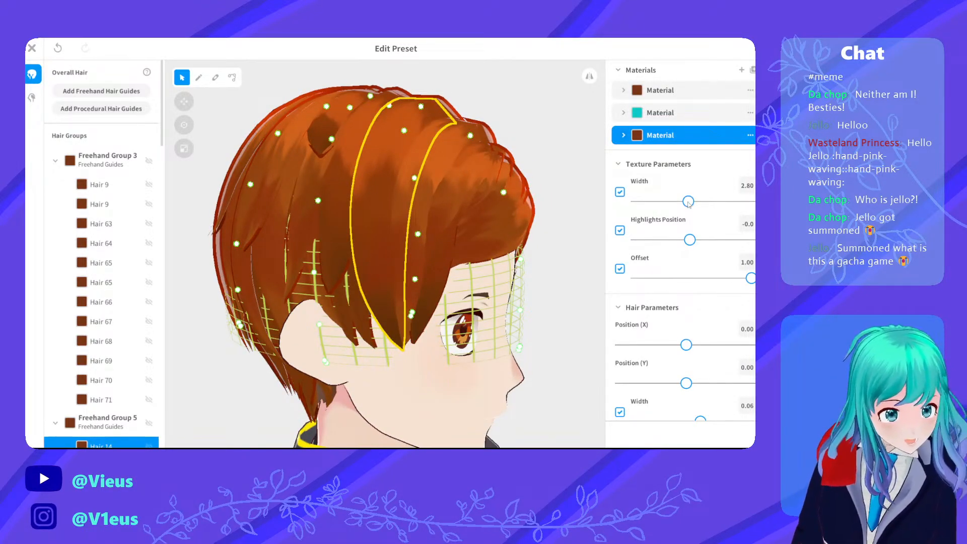
{"action": "left_click_drag", "start_coordinate": [687, 203], "coordinate": [659, 204]}
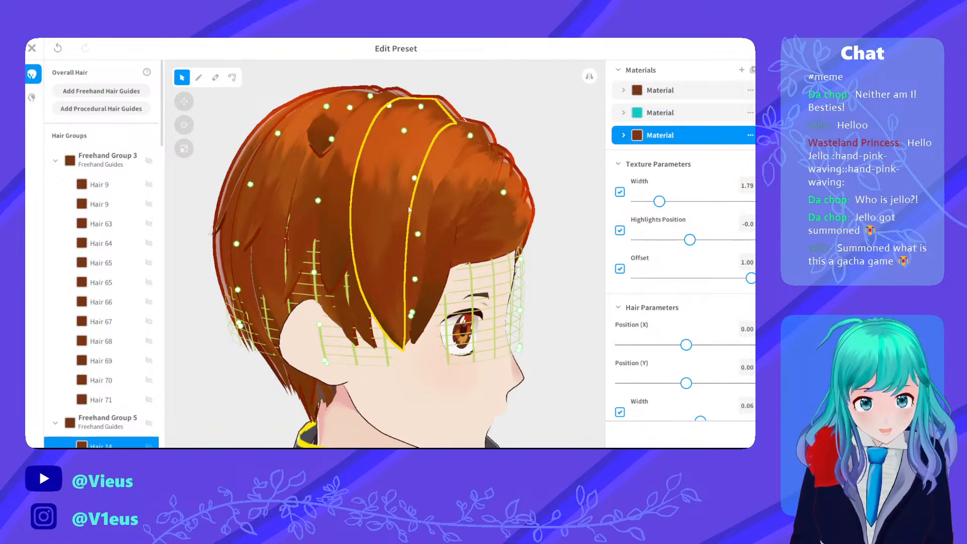
Set the texture offset of the wide side fringe strand, the second Hair 65, to 0.61
{"action": "left_click", "coordinate": [448, 198]}
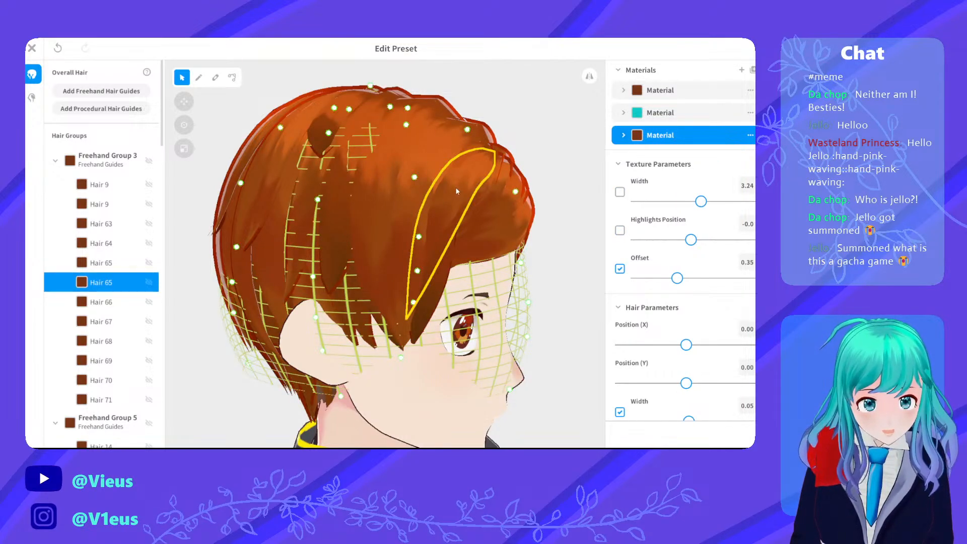
{"action": "right_click_drag", "start_coordinate": [449, 199], "coordinate": [497, 203]}
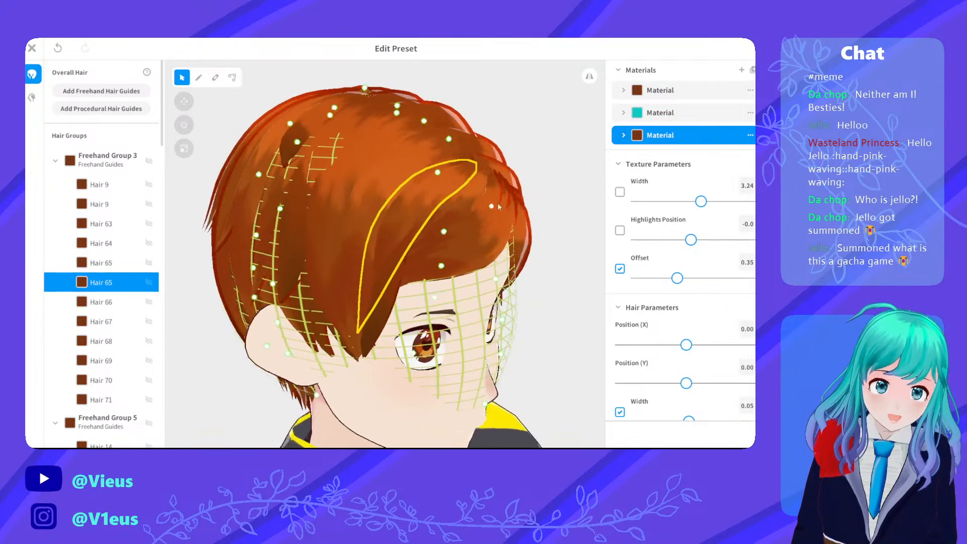
{"action": "left_click_drag", "start_coordinate": [676, 280], "coordinate": [705, 284]}
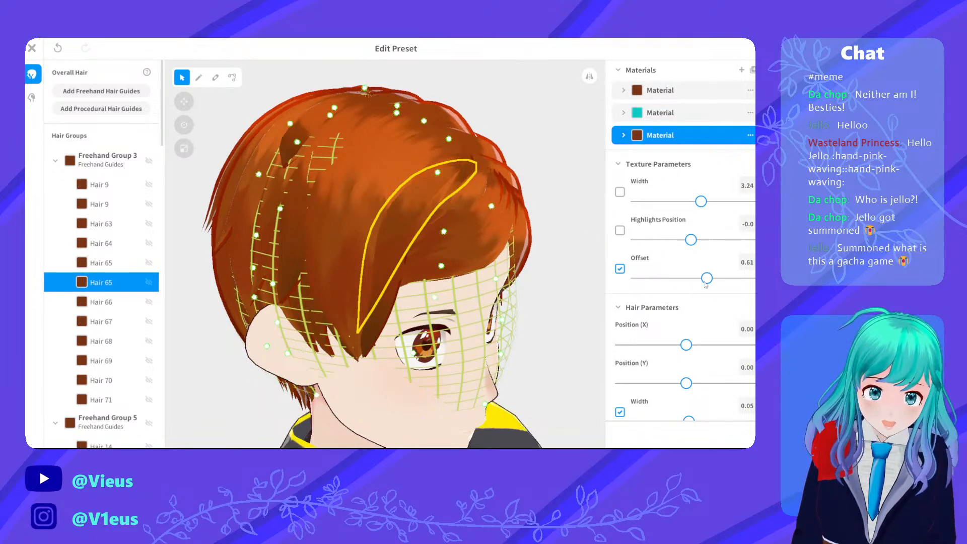
Undo the last texture change on the wide side fringe strand
{"action": "left_click", "coordinate": [572, 268]}
{"action": "right_click_drag", "start_coordinate": [566, 262], "coordinate": [533, 252]}
{"action": "key", "text": "ctrl+z"}
{"action": "scroll", "coordinate": [549, 261], "scroll_direction": "down", "scroll_amount": 5}
{"action": "scroll", "coordinate": [458, 227], "scroll_direction": "up", "scroll_amount": 6}
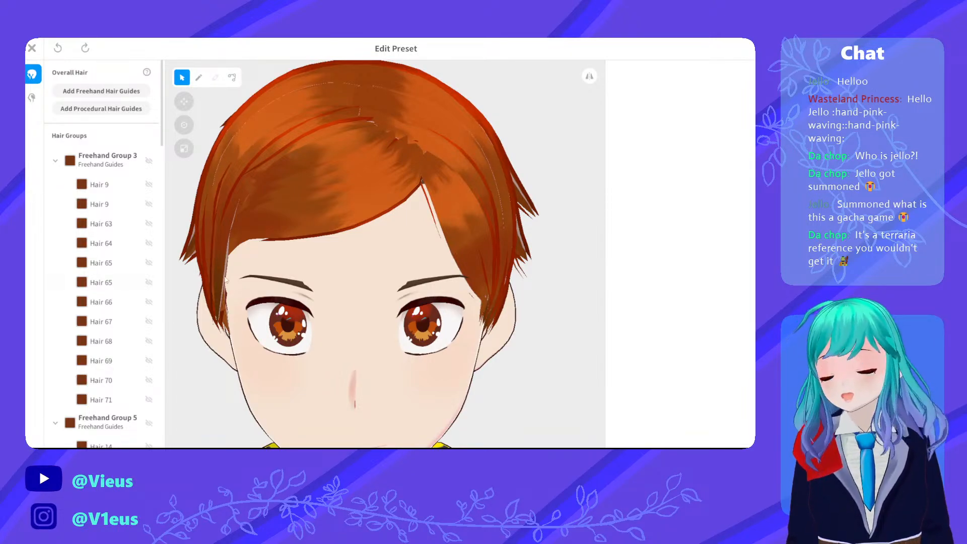
Set the short pointed strand above the ear to texture width 2.30 and offset 0.36
{"action": "right_click_drag", "start_coordinate": [425, 251], "coordinate": [477, 227]}
{"action": "scroll", "coordinate": [441, 231], "scroll_direction": "up", "scroll_amount": 3}
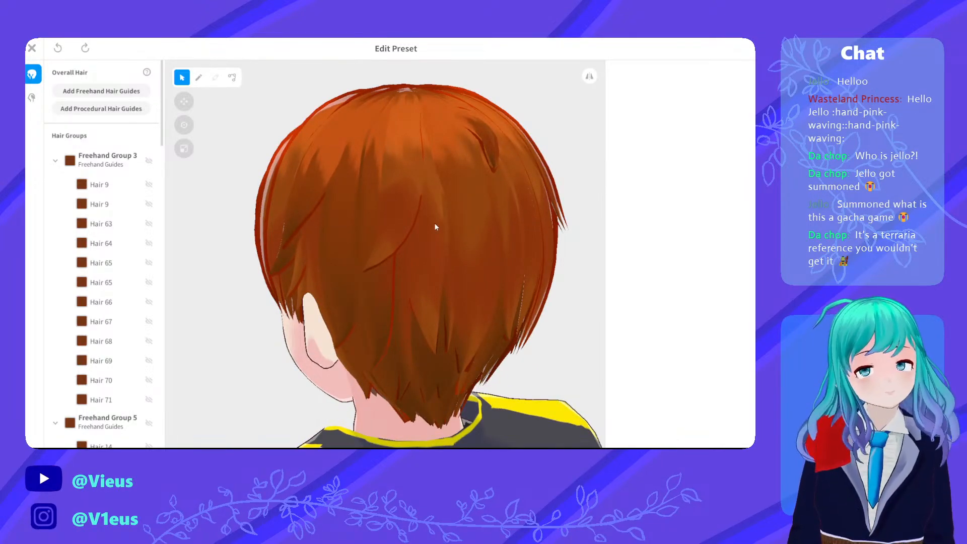
{"action": "right_click_drag", "start_coordinate": [435, 227], "coordinate": [414, 167]}
{"action": "left_click", "coordinate": [385, 245]}
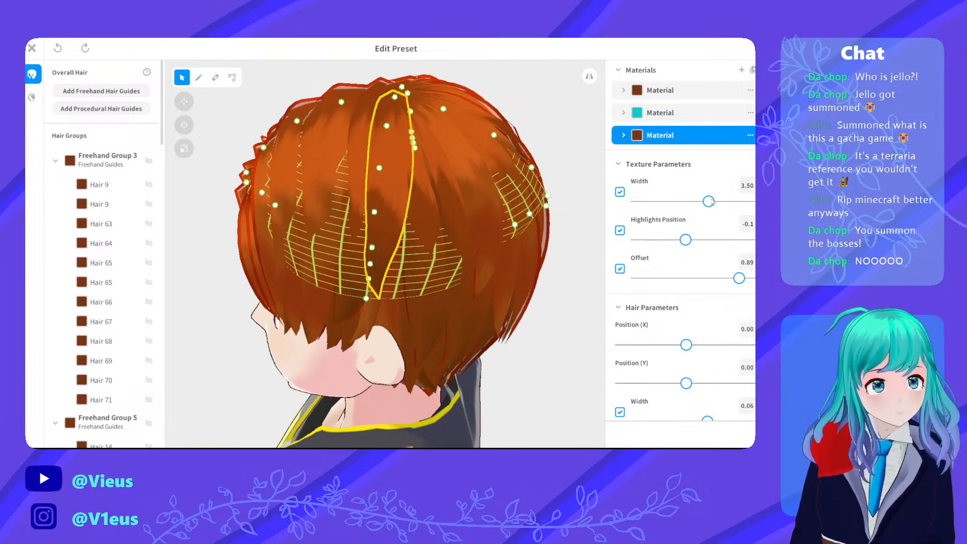
{"action": "left_click_drag", "start_coordinate": [708, 201], "coordinate": [677, 204]}
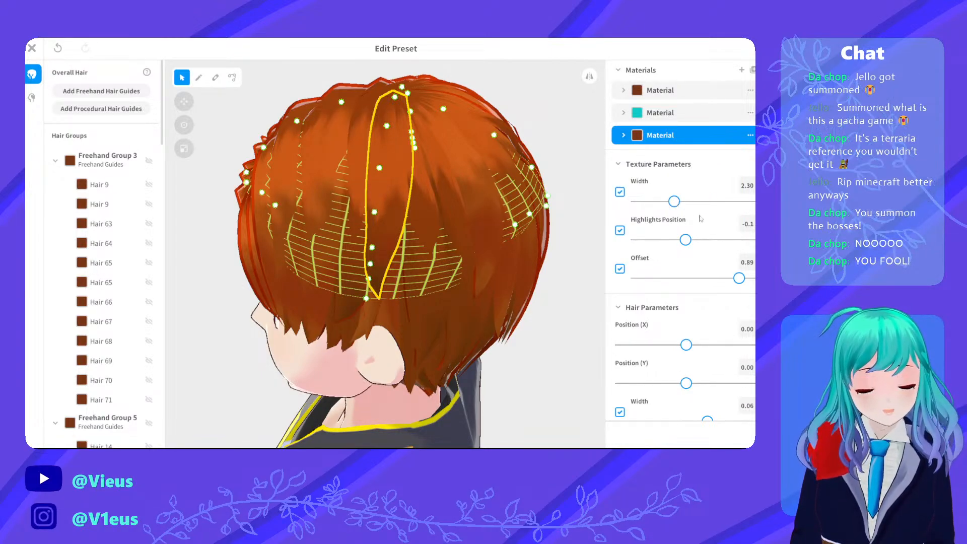
{"action": "left_click_drag", "start_coordinate": [738, 278], "coordinate": [679, 283]}
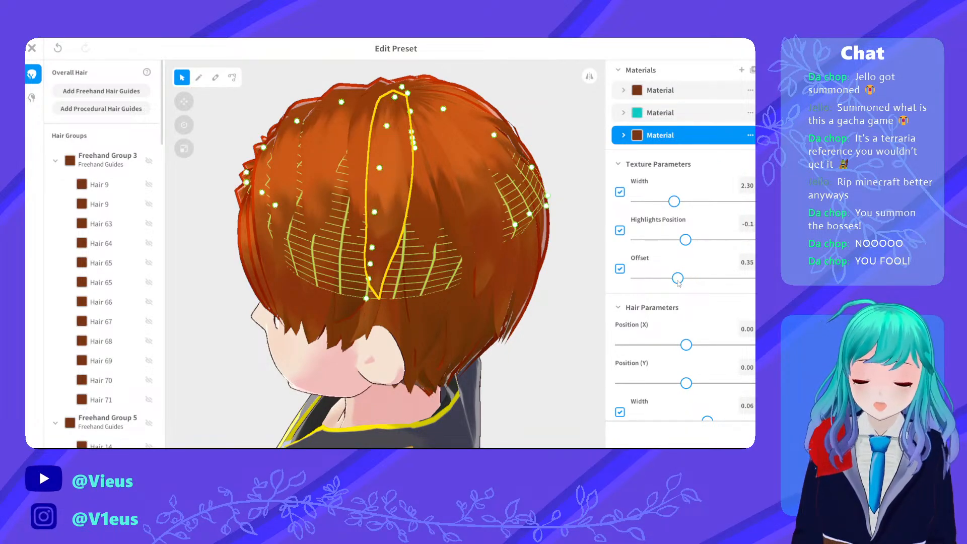
Set the long curved strand behind the ear to texture offset 0.43 and texture width 1.49
{"action": "left_click", "coordinate": [427, 235]}
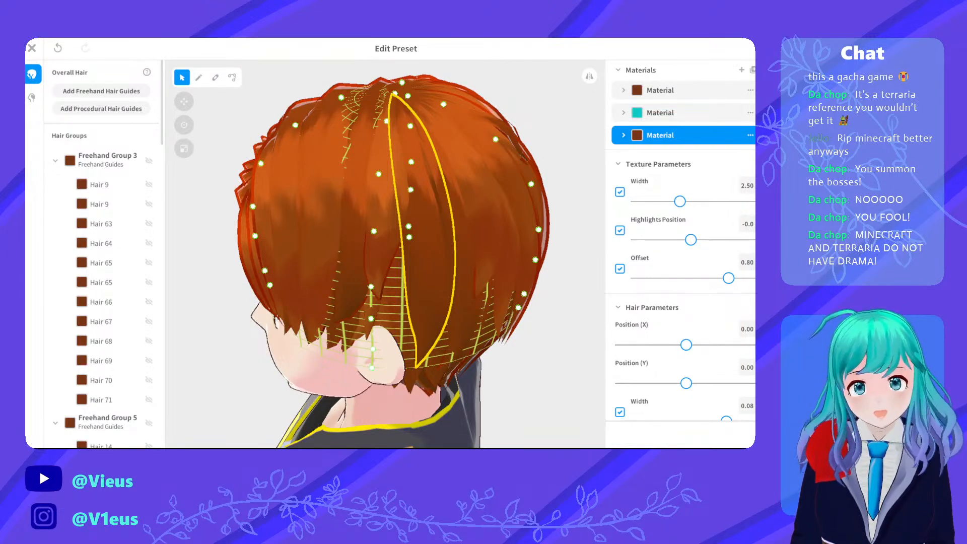
{"action": "right_click_drag", "start_coordinate": [220, 296], "coordinate": [228, 301]}
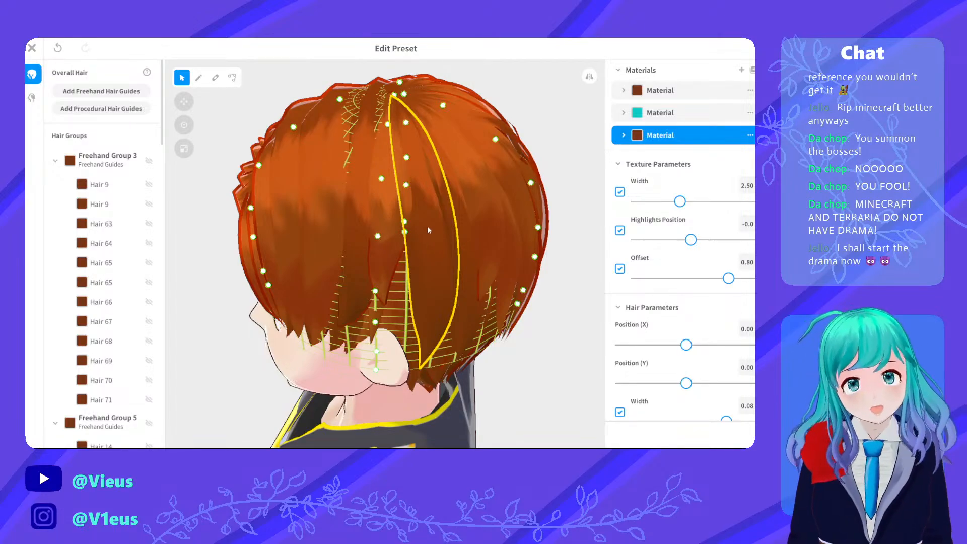
{"action": "mouse_move", "coordinate": [475, 219]}
{"action": "right_mouse_down"}
{"action": "mouse_move", "coordinate": [446, 212]}
{"action": "mouse_move", "coordinate": [467, 213]}
{"action": "right_mouse_up"}
{"action": "left_click", "coordinate": [414, 271]}
{"action": "right_click_drag", "start_coordinate": [414, 270], "coordinate": [445, 245]}
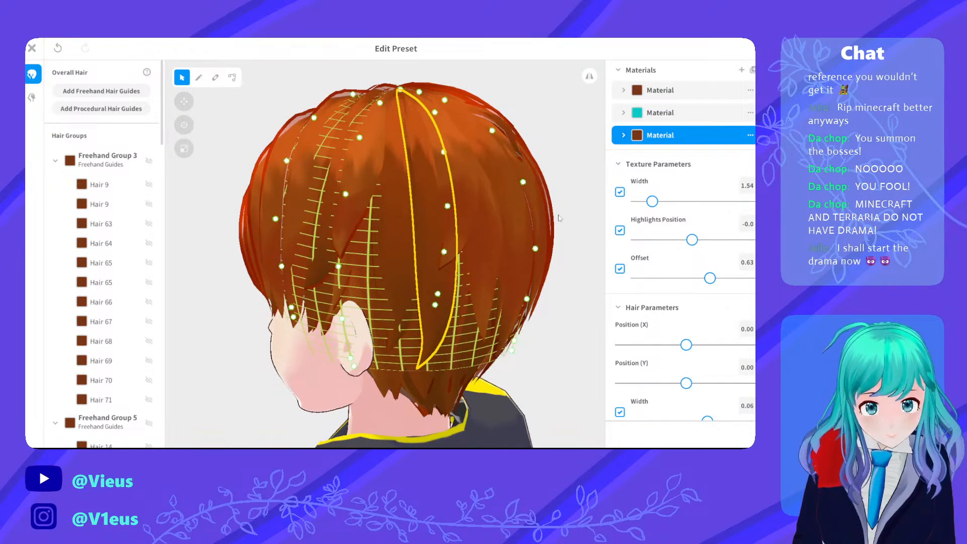
{"action": "left_click_drag", "start_coordinate": [710, 278], "coordinate": [690, 278]}
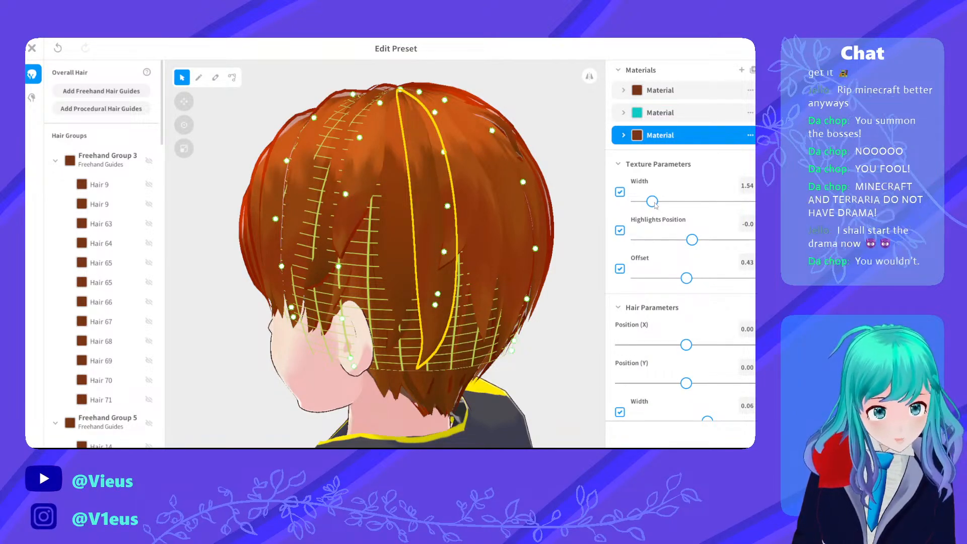
{"action": "left_click_drag", "start_coordinate": [655, 202], "coordinate": [653, 203]}
Set the texture offset of the wide strand directly behind the ear to 0.62 and that of the short pointed strand above the ear to 0.43
{"action": "left_click", "coordinate": [401, 216]}
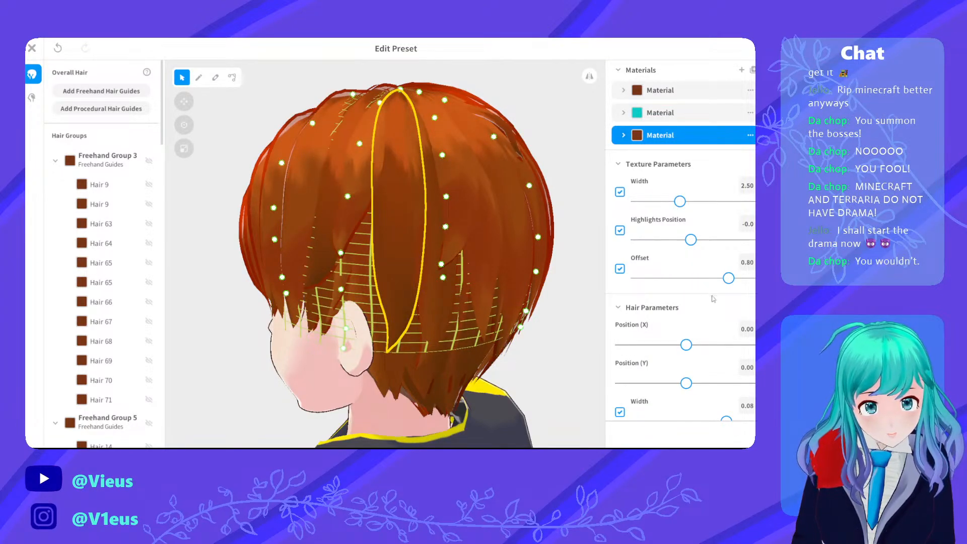
{"action": "left_click_drag", "start_coordinate": [724, 284], "coordinate": [710, 287]}
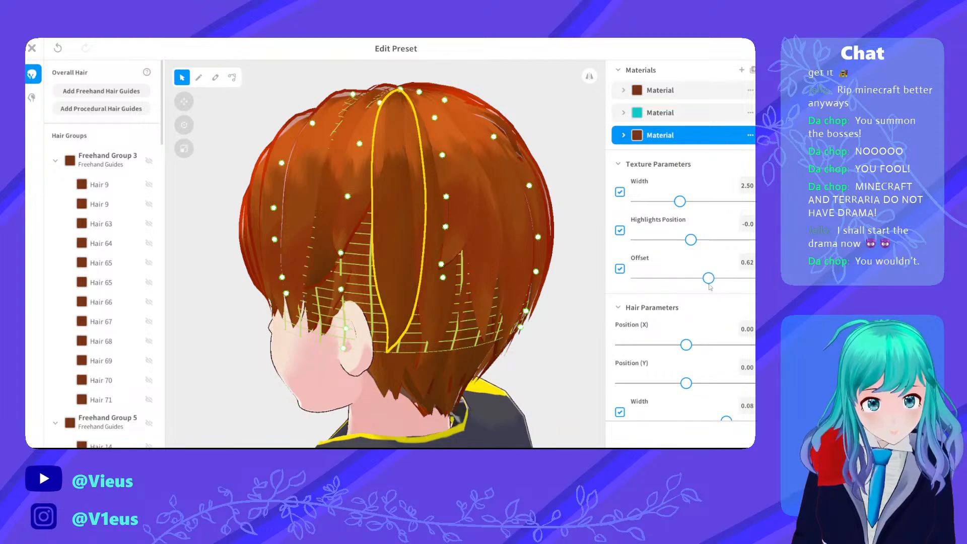
{"action": "left_click", "coordinate": [351, 176]}
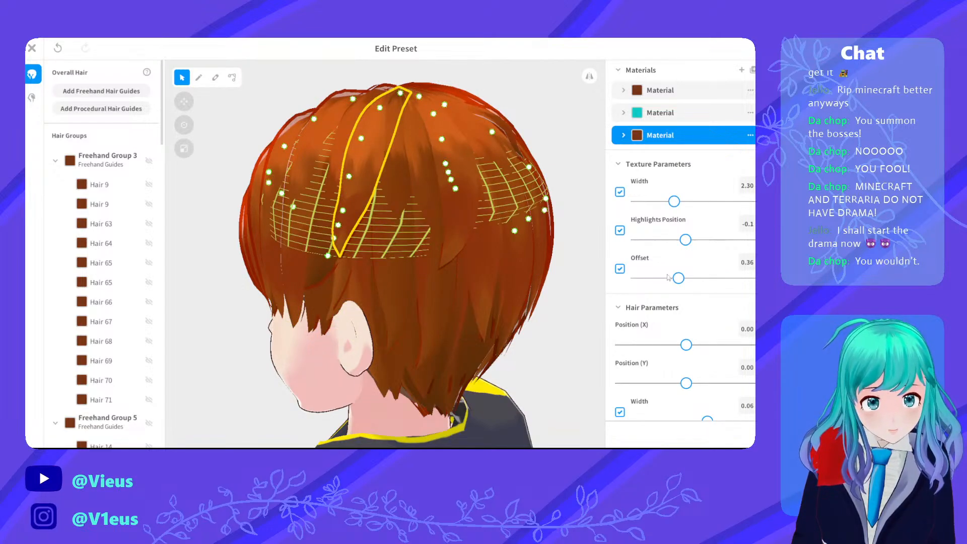
{"action": "left_click_drag", "start_coordinate": [656, 277], "coordinate": [628, 278]}
{"action": "right_click_drag", "start_coordinate": [439, 247], "coordinate": [488, 265]}
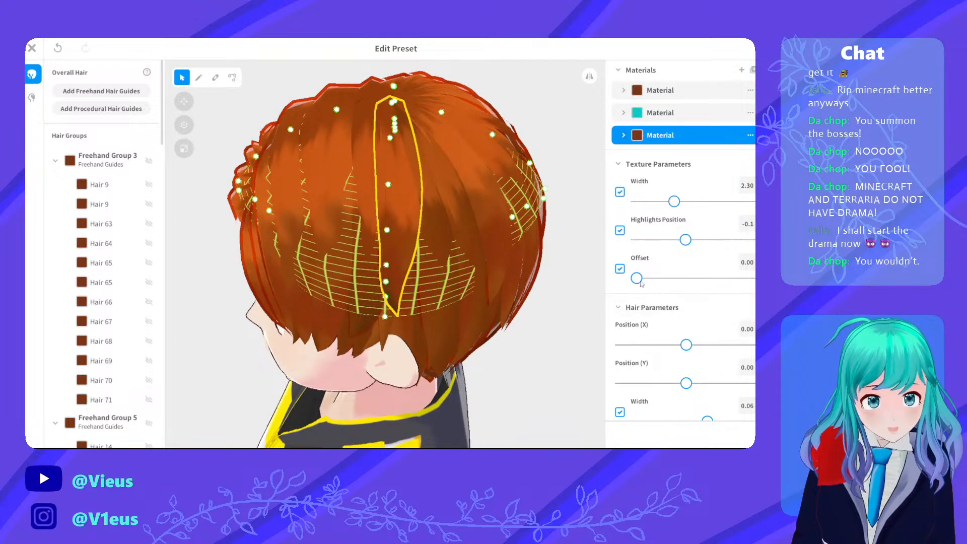
{"action": "left_click_drag", "start_coordinate": [642, 282], "coordinate": [691, 284]}
{"action": "left_click", "coordinate": [565, 318]}
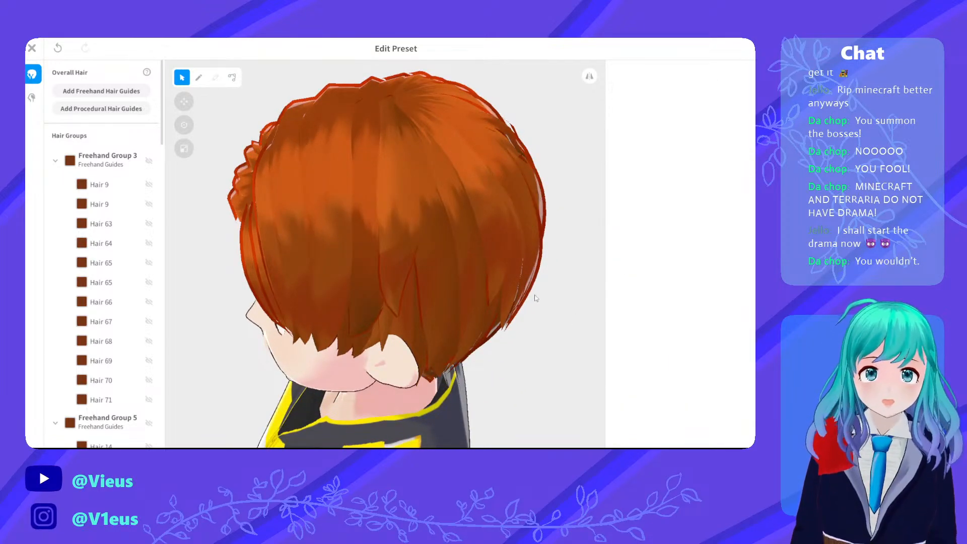
Set the texture offset of the long strand running from the crown to just in front of the ear to 0.38
{"action": "right_click_drag", "start_coordinate": [536, 298], "coordinate": [419, 177]}
{"action": "left_click", "coordinate": [382, 165]}
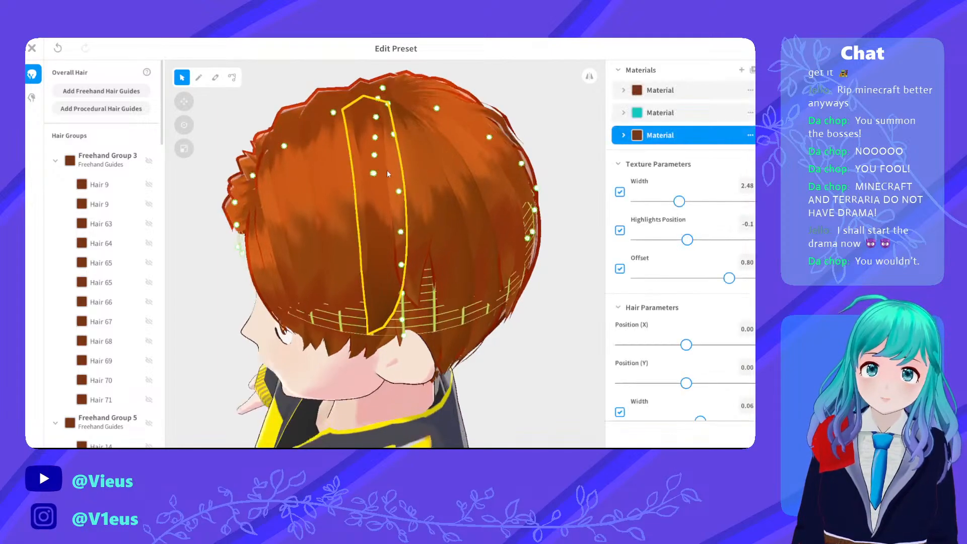
{"action": "left_click_drag", "start_coordinate": [728, 280], "coordinate": [680, 281]}
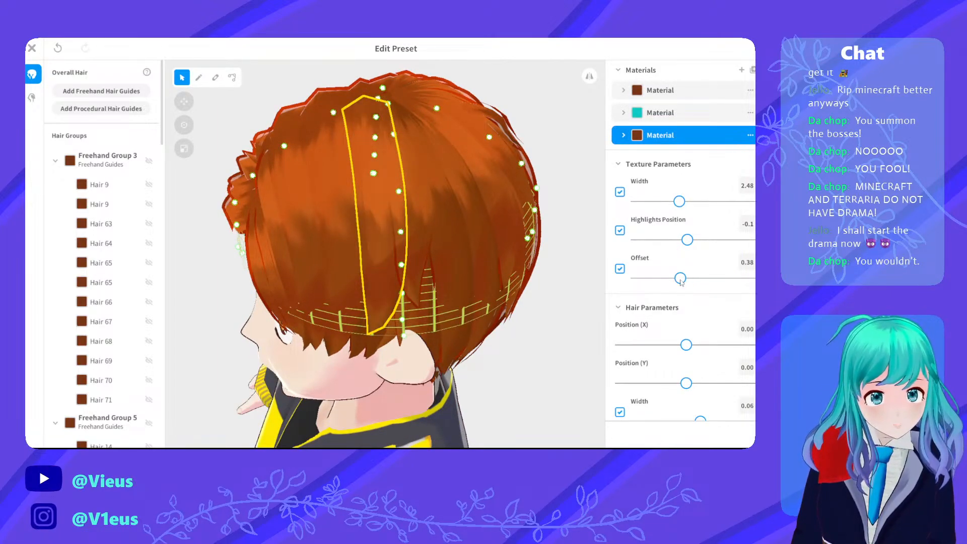
{"action": "left_click", "coordinate": [476, 349]}
{"action": "right_click_drag", "start_coordinate": [466, 318], "coordinate": [447, 303]}
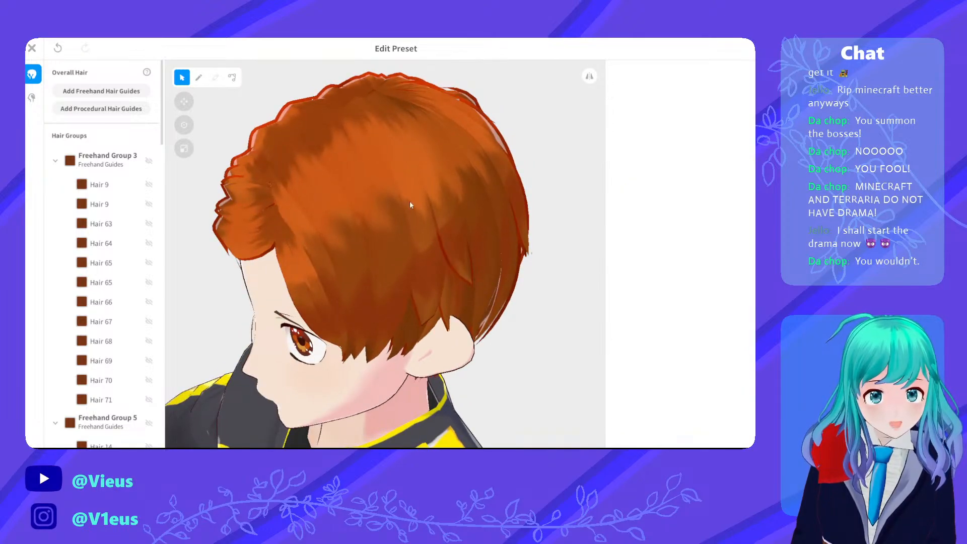
Raise the texture offset of the long curved strand behind the ear to 1.00
{"action": "right_click_drag", "start_coordinate": [409, 204], "coordinate": [305, 211]}
{"action": "scroll", "coordinate": [410, 213], "scroll_direction": "up", "scroll_amount": 3}
{"action": "right_click_drag", "start_coordinate": [461, 211], "coordinate": [430, 217]}
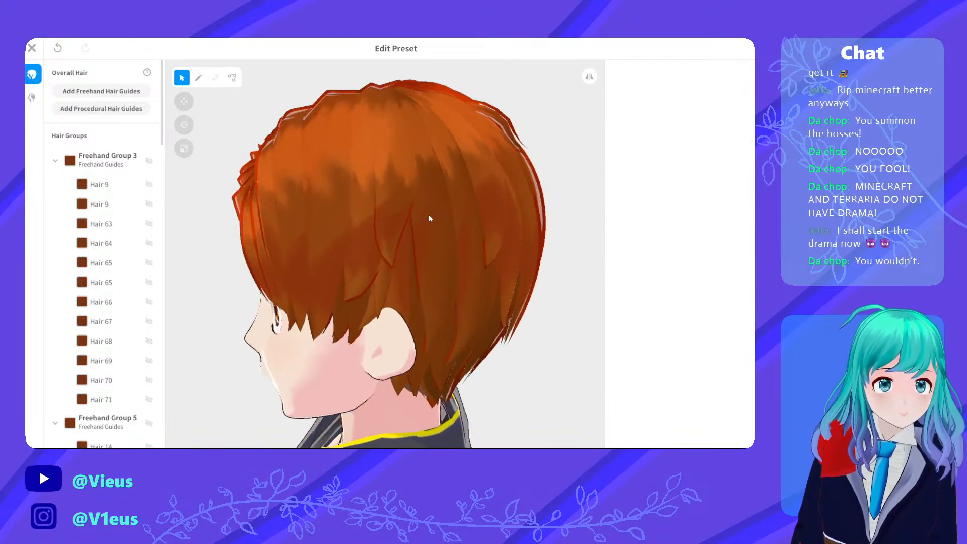
{"action": "left_click", "coordinate": [478, 221]}
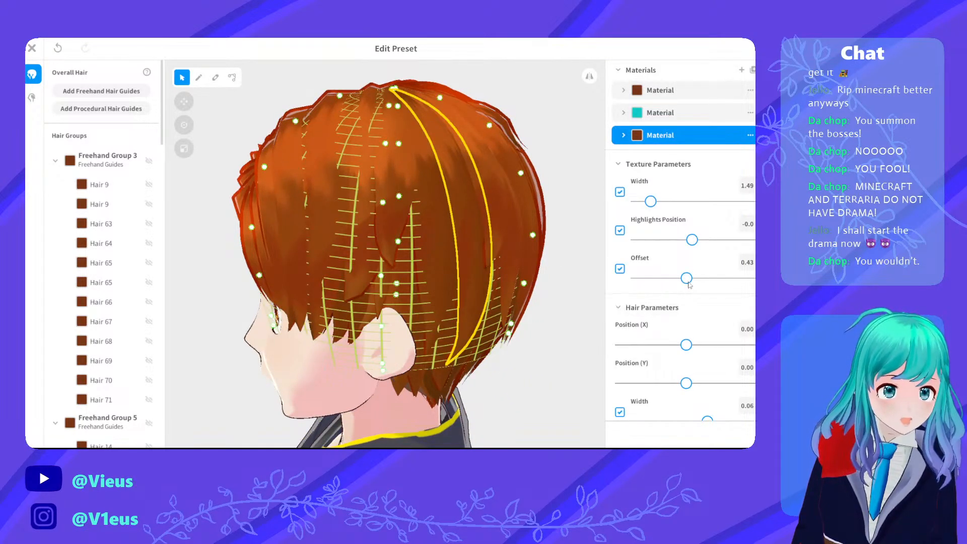
{"action": "left_click_drag", "start_coordinate": [713, 282], "coordinate": [753, 283]}
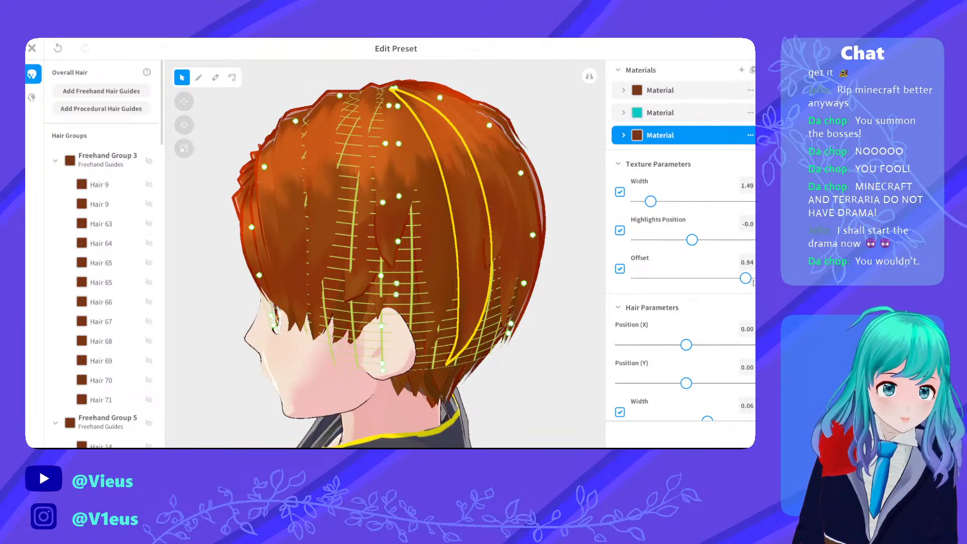
{"action": "right_click_drag", "start_coordinate": [557, 301], "coordinate": [478, 288]}
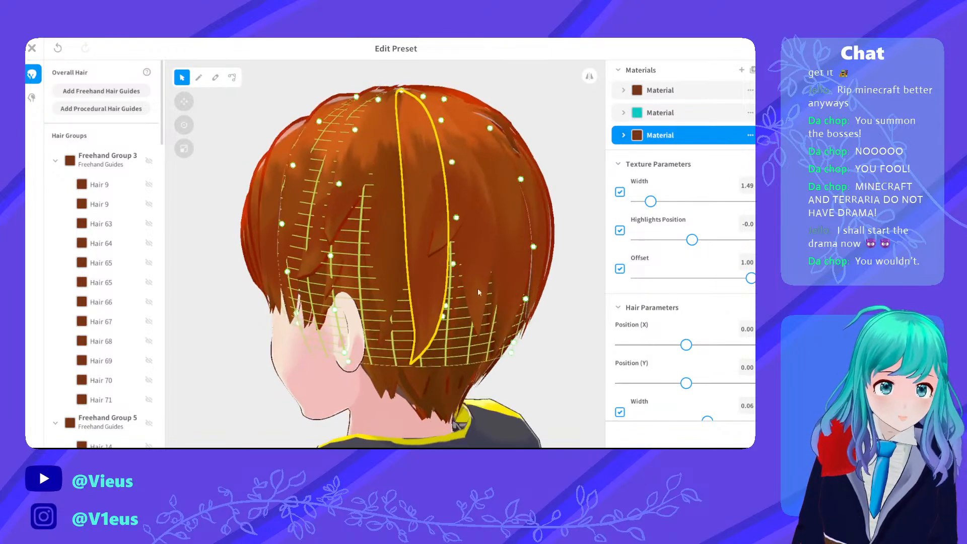
Lower the texture offset of the wide strand directly behind the ear to 0.15
{"action": "left_click", "coordinate": [401, 259]}
{"action": "right_click_drag", "start_coordinate": [422, 245], "coordinate": [584, 273]}
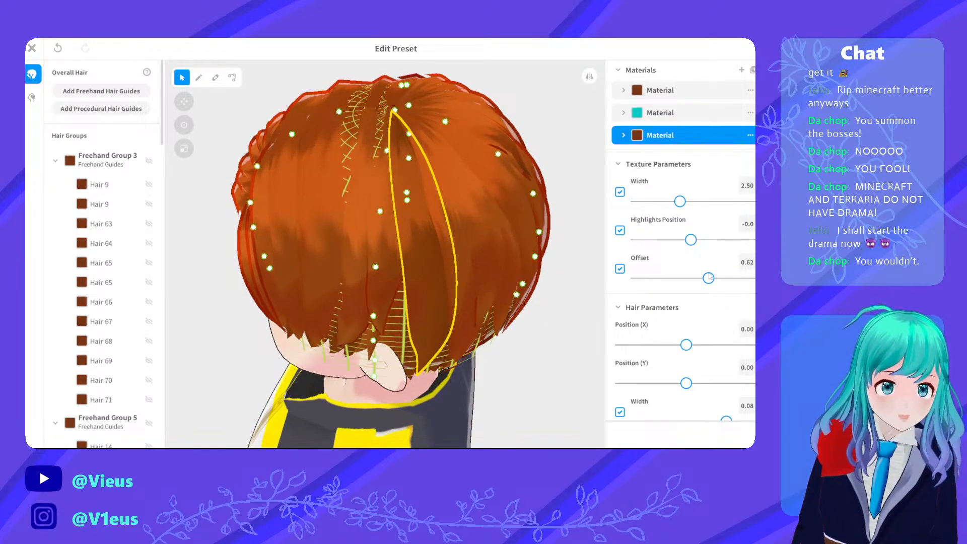
{"action": "left_click_drag", "start_coordinate": [708, 276], "coordinate": [654, 280]}
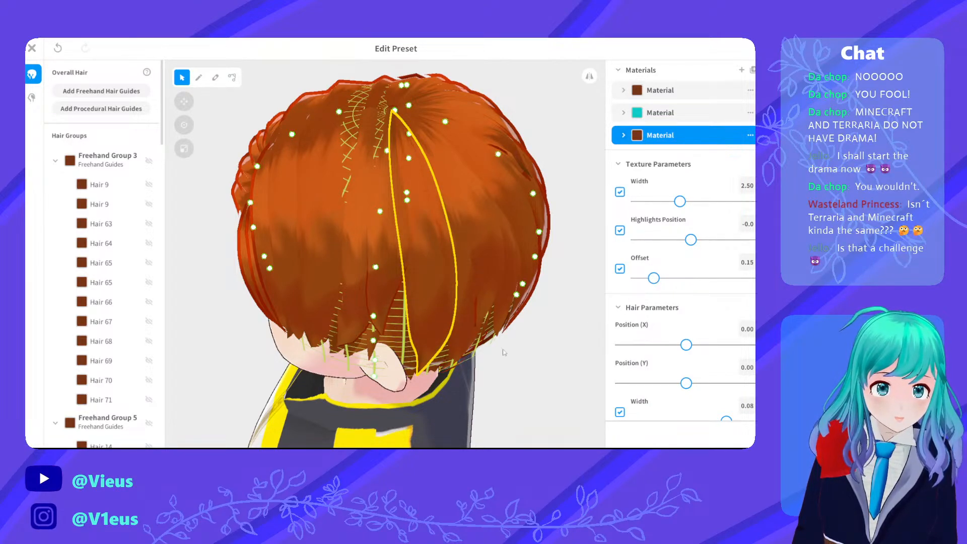
{"action": "left_click", "coordinate": [510, 367]}
Set the texture offset of the short pointed strand above the ear to 0.19
{"action": "right_click_drag", "start_coordinate": [517, 349], "coordinate": [520, 330]}
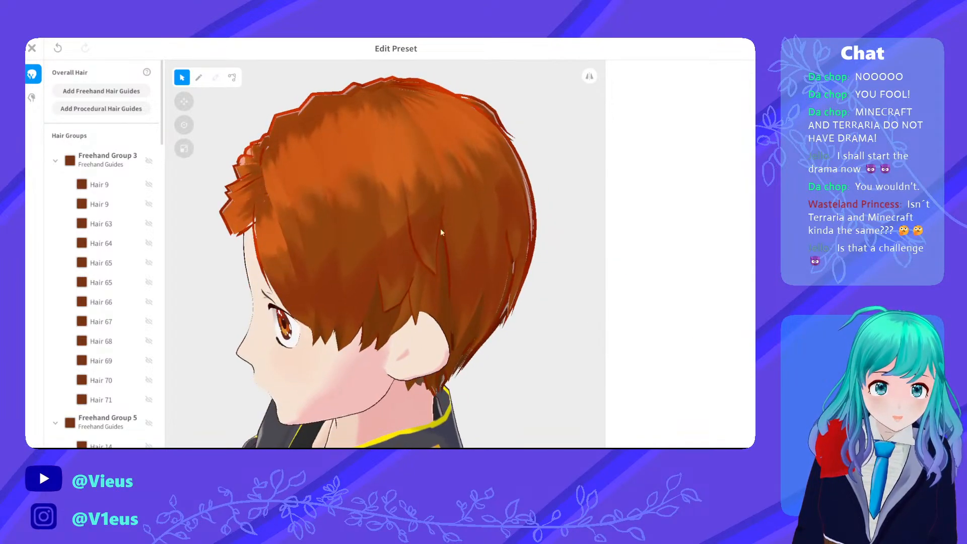
{"action": "left_click", "coordinate": [424, 184]}
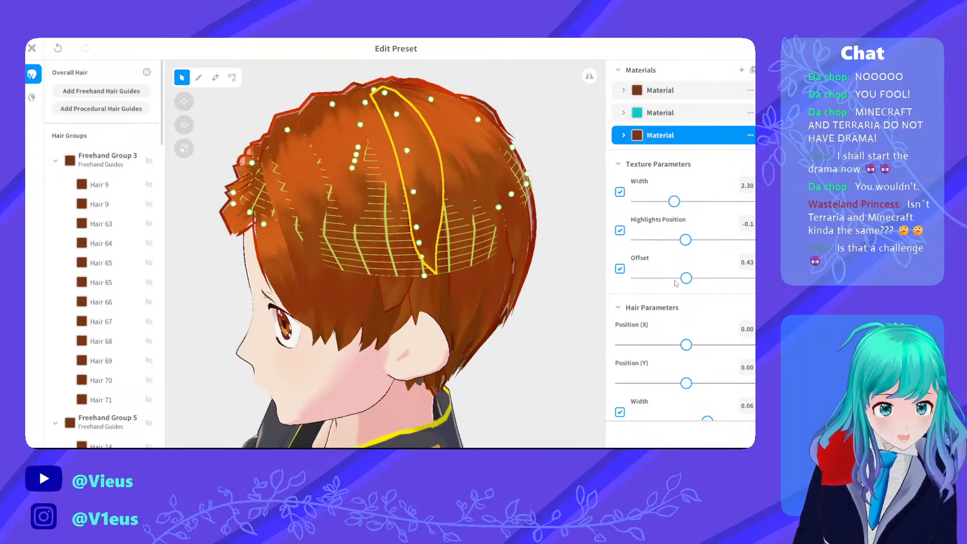
{"action": "left_click_drag", "start_coordinate": [676, 280], "coordinate": [671, 280]}
{"action": "left_click_drag", "start_coordinate": [656, 285], "coordinate": [646, 286]}
{"action": "left_click", "coordinate": [533, 323]}
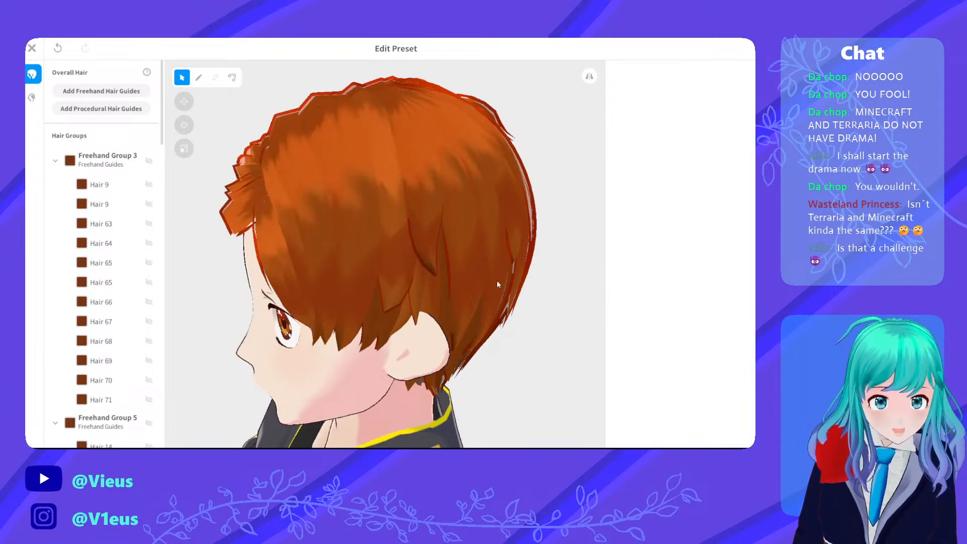
{"action": "right_click_drag", "start_coordinate": [496, 280], "coordinate": [434, 264]}
{"action": "left_click", "coordinate": [422, 252]}
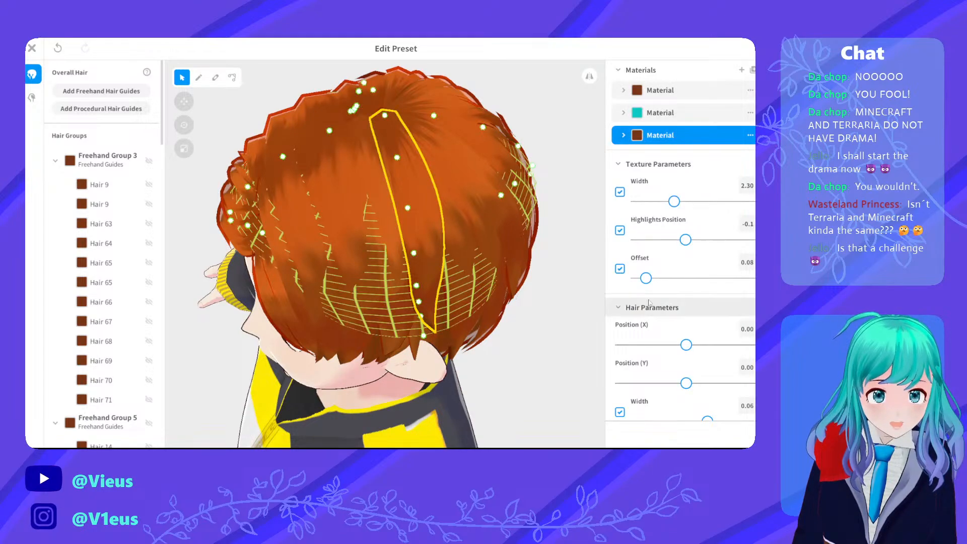
{"action": "left_click_drag", "start_coordinate": [642, 280], "coordinate": [658, 284]}
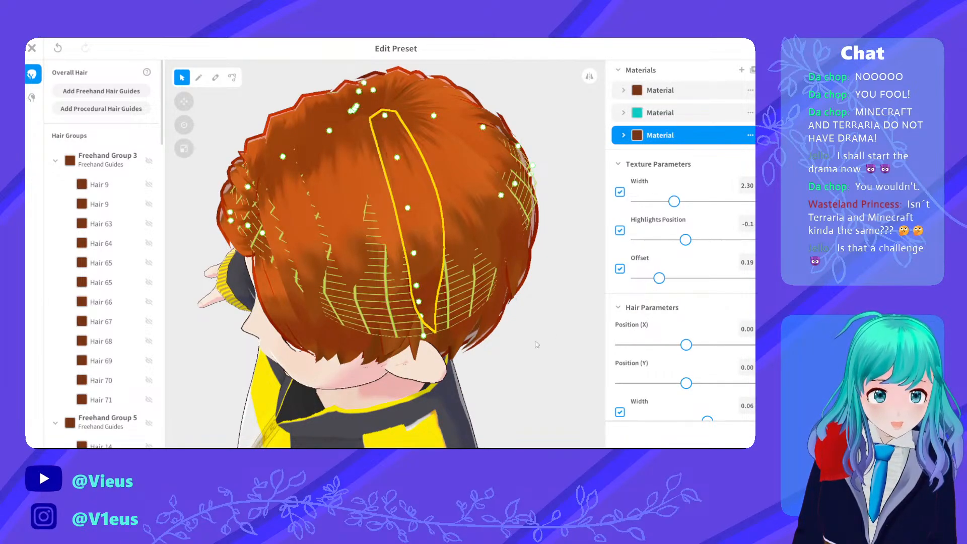
{"action": "left_click", "coordinate": [537, 342]}
Examine the shading across the back and sides of the hair, including the strand in front of the ear
{"action": "right_click_drag", "start_coordinate": [537, 343], "coordinate": [464, 284]}
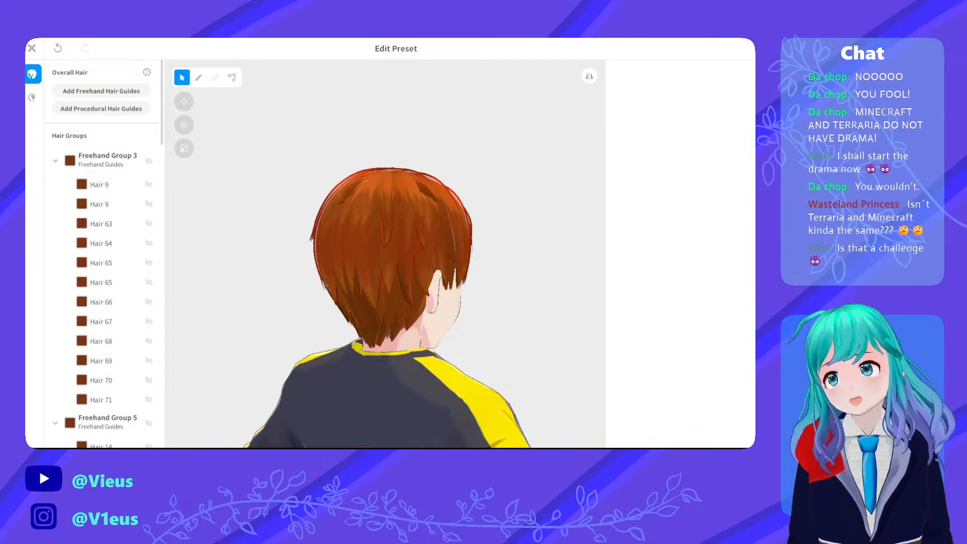
{"action": "scroll", "coordinate": [295, 301], "scroll_direction": "up", "scroll_amount": 2}
{"action": "scroll", "coordinate": [294, 300], "scroll_direction": "up", "scroll_amount": 4}
{"action": "right_click_drag", "start_coordinate": [295, 303], "coordinate": [421, 257]}
{"action": "scroll", "coordinate": [344, 314], "scroll_direction": "down", "scroll_amount": 1}
{"action": "scroll", "coordinate": [420, 257], "scroll_direction": "down", "scroll_amount": 3}
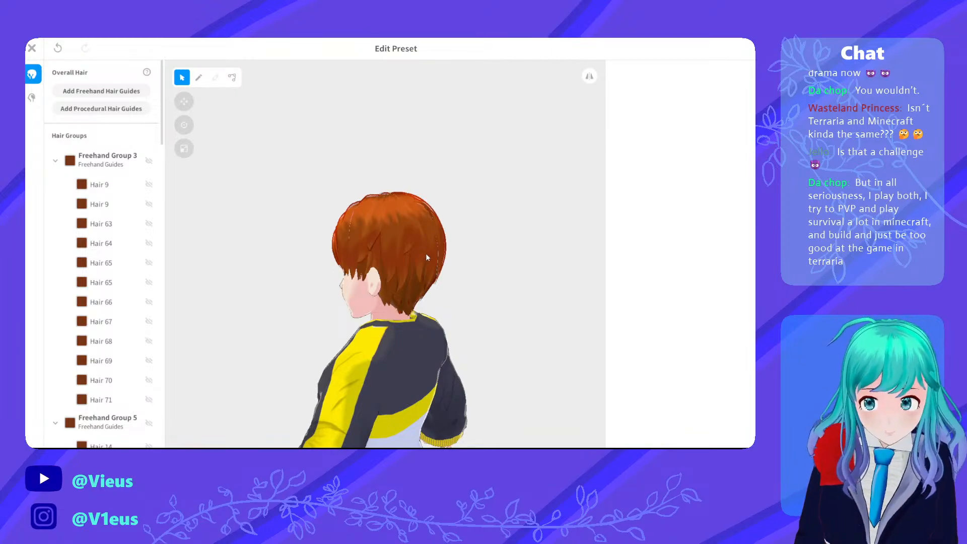
{"action": "scroll", "coordinate": [423, 250], "scroll_direction": "up", "scroll_amount": 5}
{"action": "scroll", "coordinate": [412, 244], "scroll_direction": "down", "scroll_amount": 2}
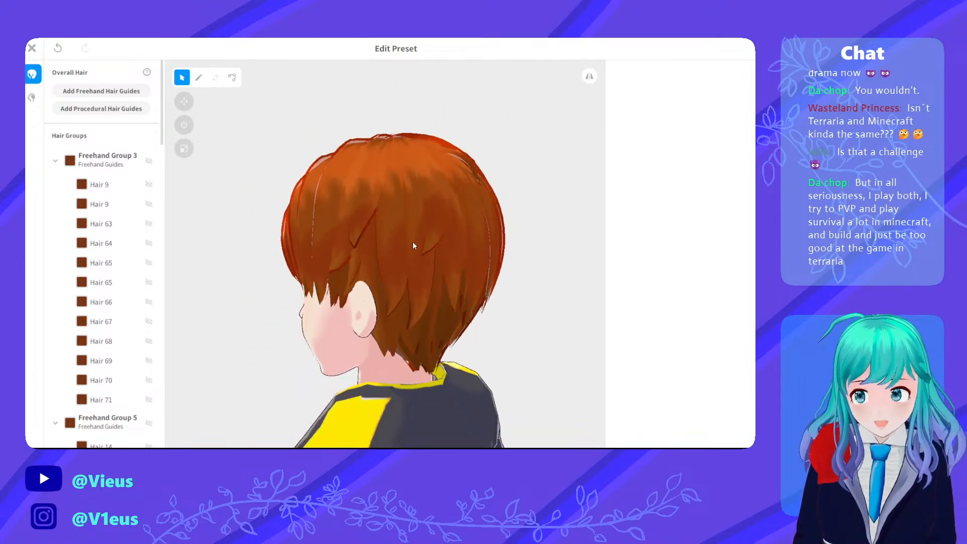
{"action": "scroll", "coordinate": [412, 245], "scroll_direction": "up", "scroll_amount": 1}
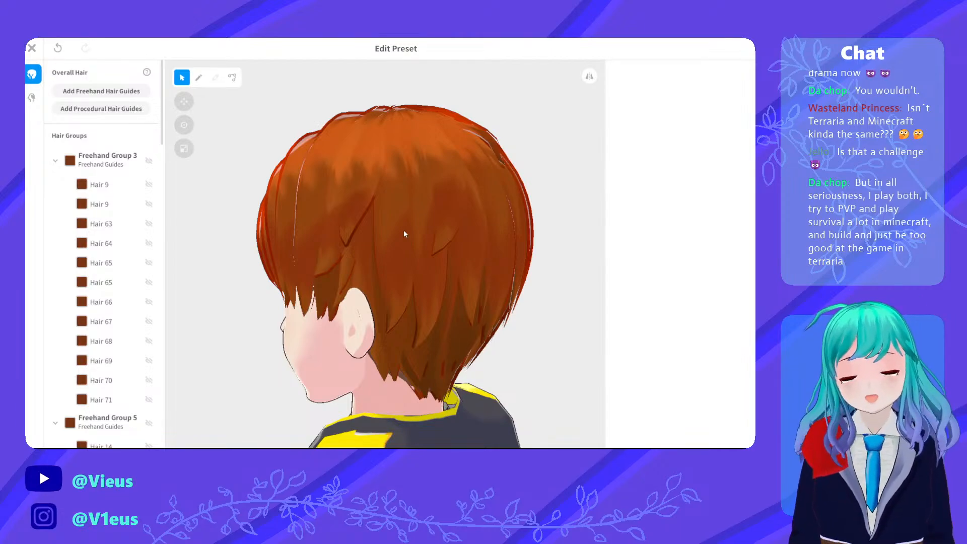
{"action": "mouse_move", "coordinate": [403, 234]}
{"action": "right_mouse_down"}
{"action": "mouse_move", "coordinate": [397, 224]}
{"action": "mouse_move", "coordinate": [418, 235]}
{"action": "right_mouse_up"}
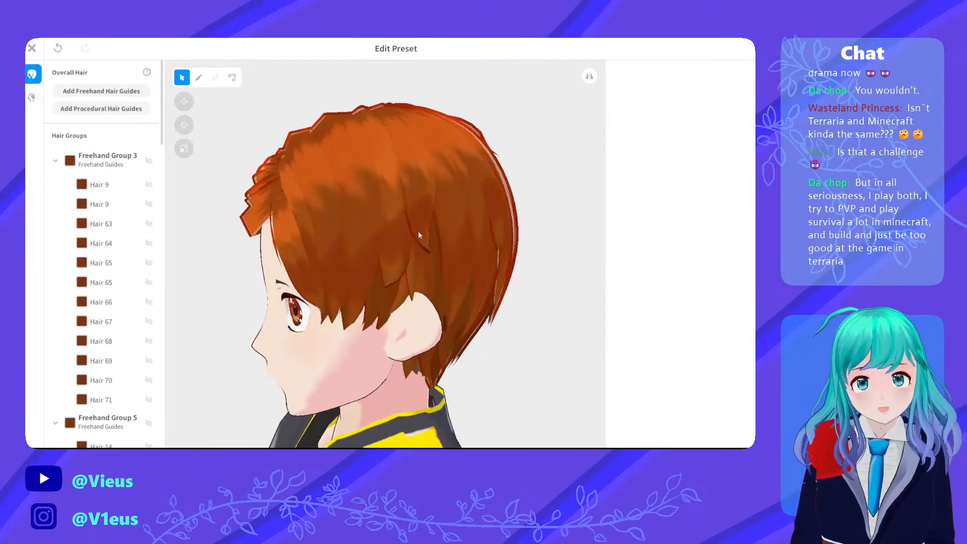
{"action": "left_click", "coordinate": [386, 293]}
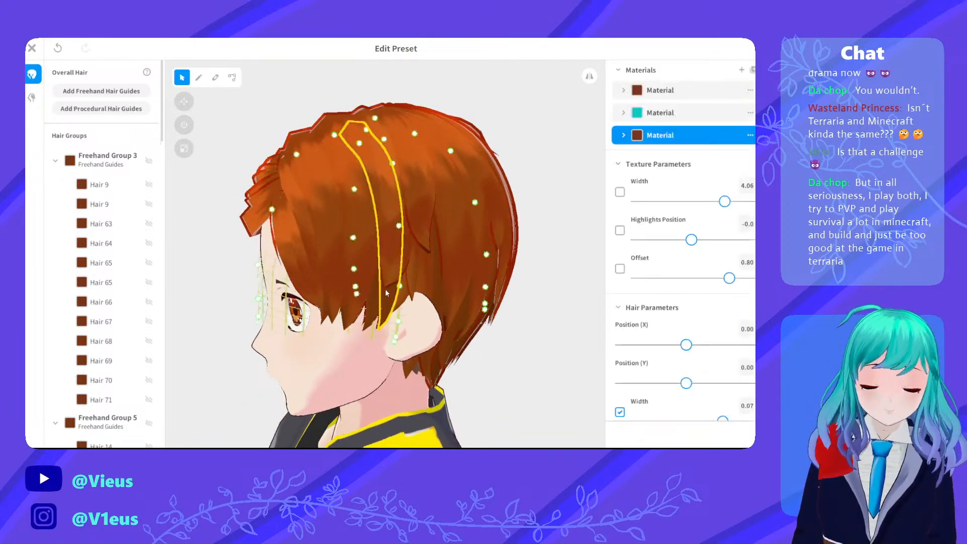
{"action": "right_click_drag", "start_coordinate": [384, 259], "coordinate": [298, 171]}
{"action": "left_click", "coordinate": [312, 131]}
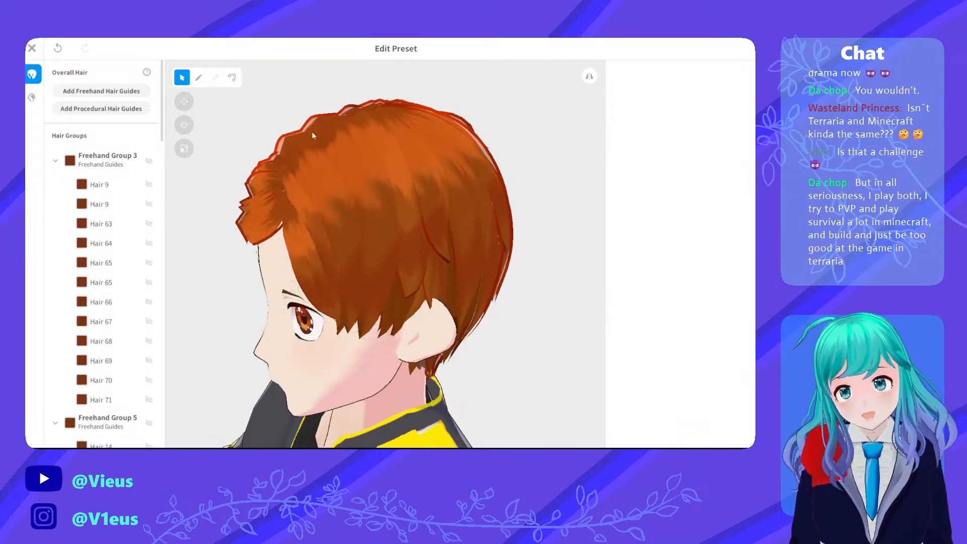
Examine the shading of the crown, parting and fringe from above, the front and the side
{"action": "right_click_drag", "start_coordinate": [312, 131], "coordinate": [362, 196]}
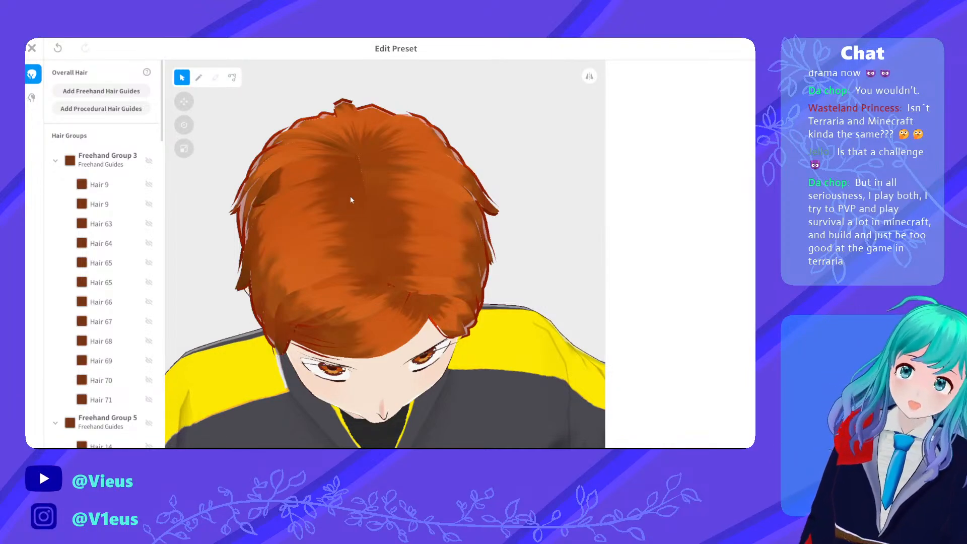
{"action": "right_click_drag", "start_coordinate": [403, 215], "coordinate": [397, 213]}
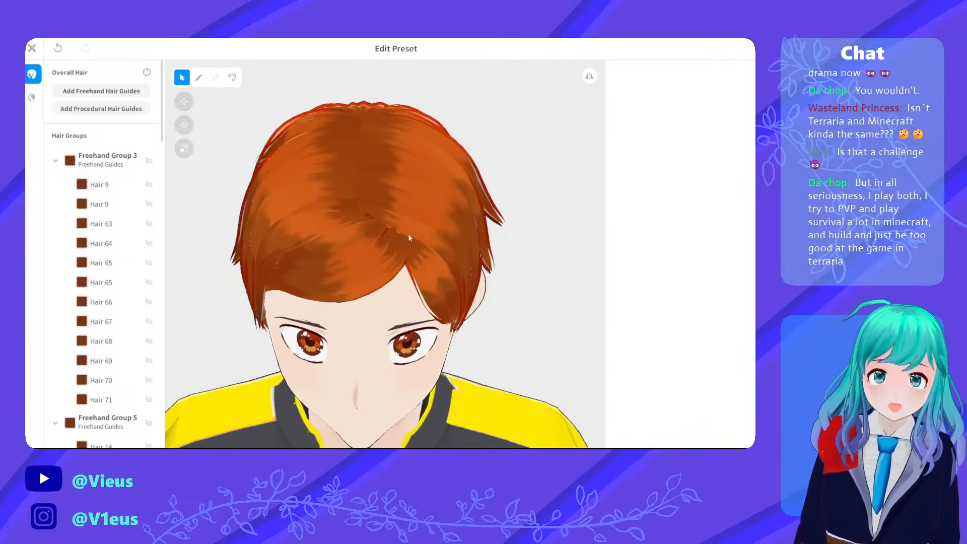
{"action": "scroll", "coordinate": [408, 236], "scroll_direction": "up", "scroll_amount": 5}
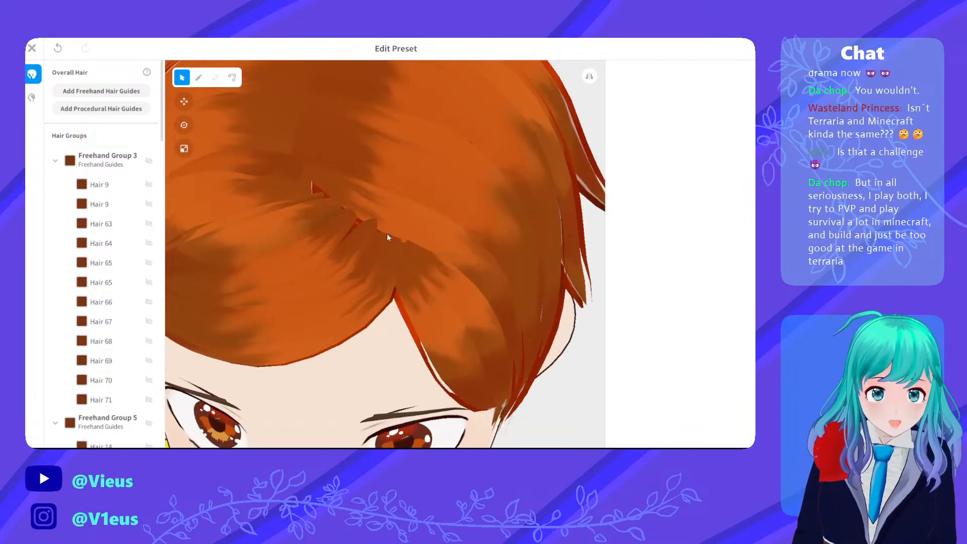
{"action": "left_click", "coordinate": [365, 223]}
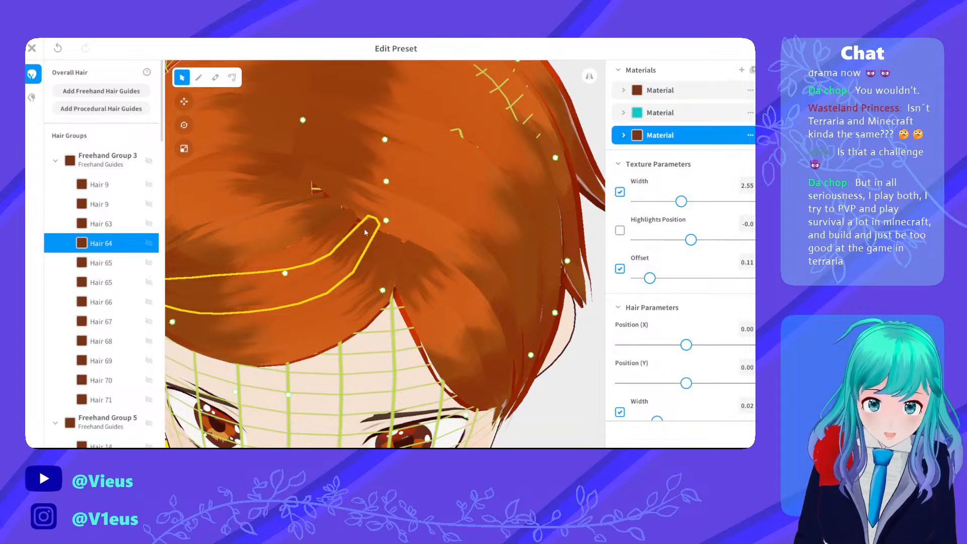
{"action": "left_click", "coordinate": [404, 255]}
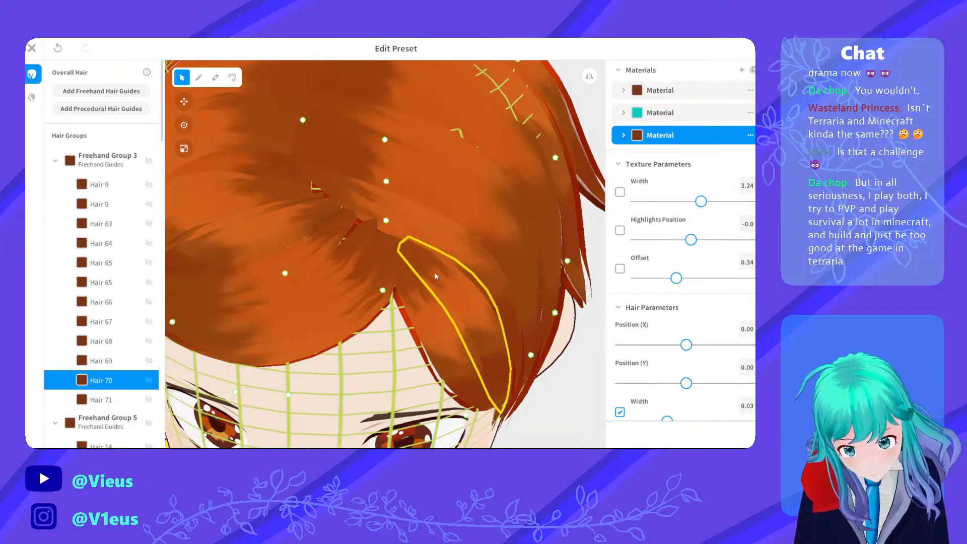
{"action": "right_click_drag", "start_coordinate": [435, 273], "coordinate": [459, 294]}
{"action": "scroll", "coordinate": [436, 334], "scroll_direction": "down", "scroll_amount": 8}
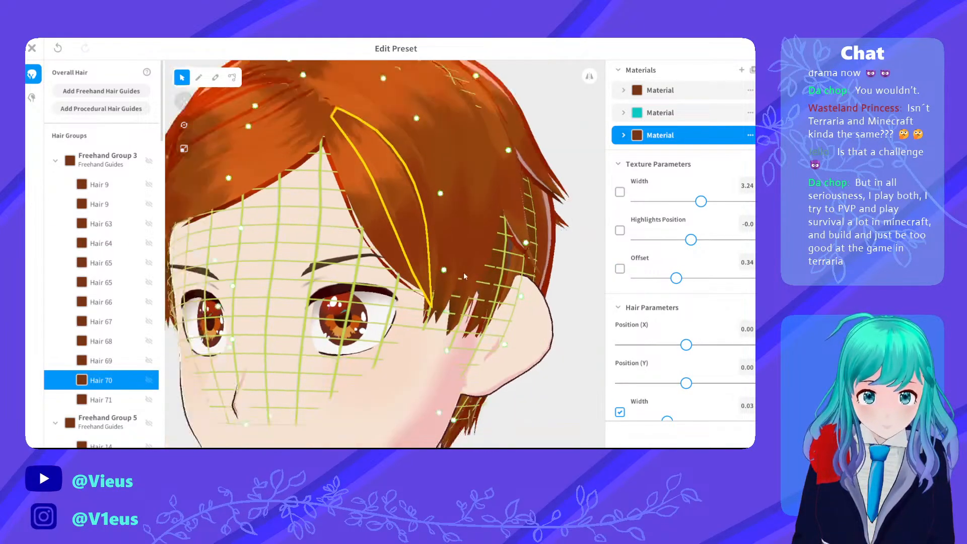
{"action": "left_click", "coordinate": [501, 274]}
{"action": "right_click_drag", "start_coordinate": [445, 269], "coordinate": [428, 257]}
{"action": "scroll", "coordinate": [388, 202], "scroll_direction": "up", "scroll_amount": 3}
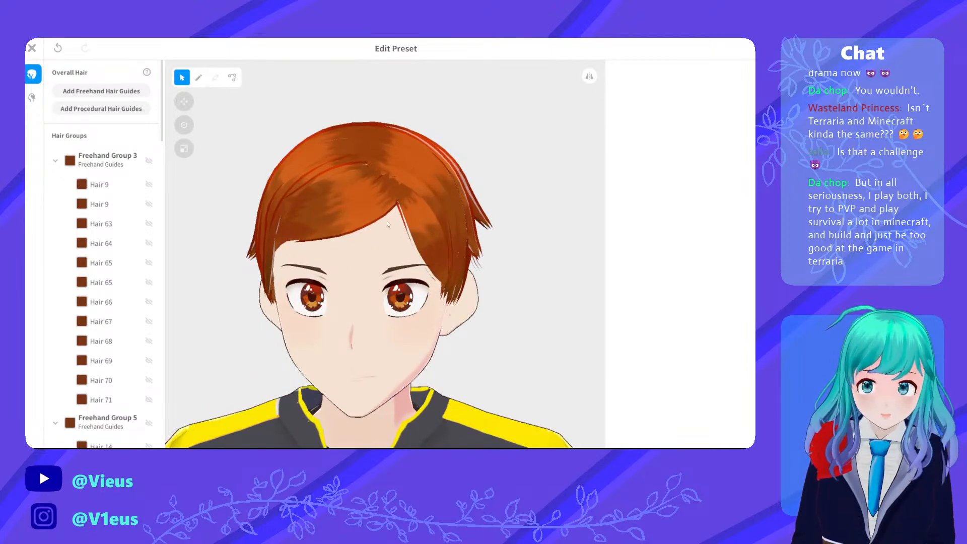
{"action": "mouse_move", "coordinate": [397, 223]}
{"action": "right_mouse_down"}
{"action": "mouse_move", "coordinate": [427, 226]}
{"action": "mouse_move", "coordinate": [412, 227]}
{"action": "right_mouse_up"}
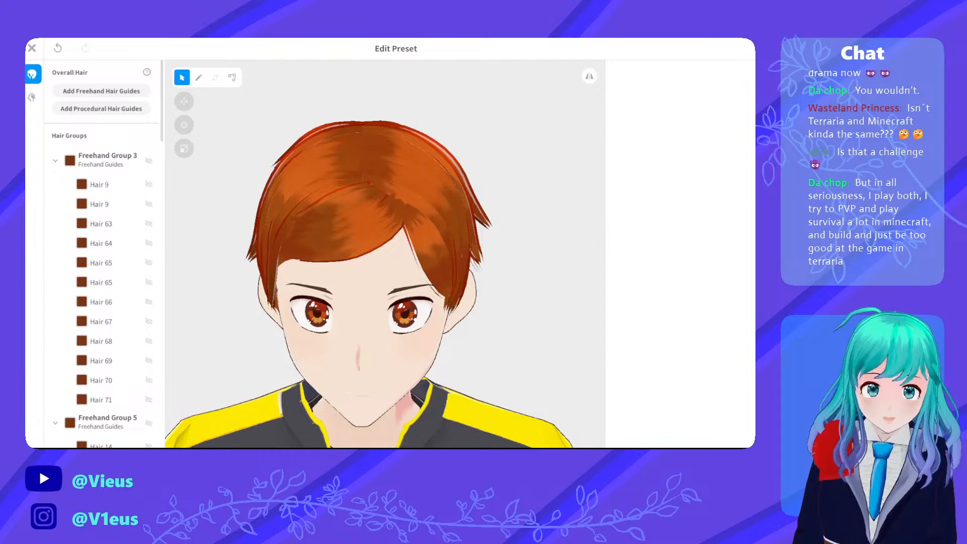
Switch to Clip Studio Paint and add a new top layer to the hair texture, sampling the highlight band's bright orange
{"action": "key", "text": "alt+Tab"}
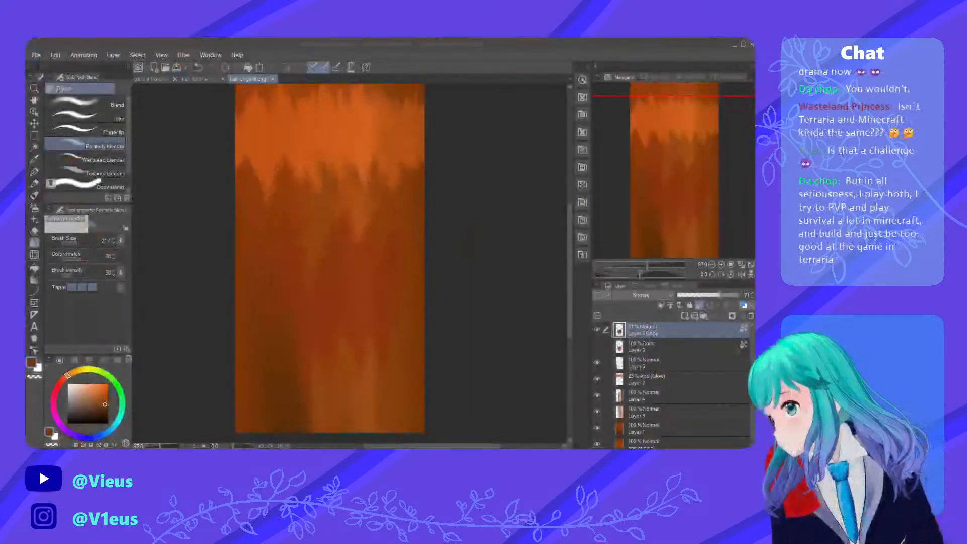
{"action": "middle_click_drag", "start_coordinate": [334, 101], "coordinate": [355, 219]}
{"action": "scroll", "coordinate": [355, 174], "scroll_direction": "up", "scroll_amount": 5}
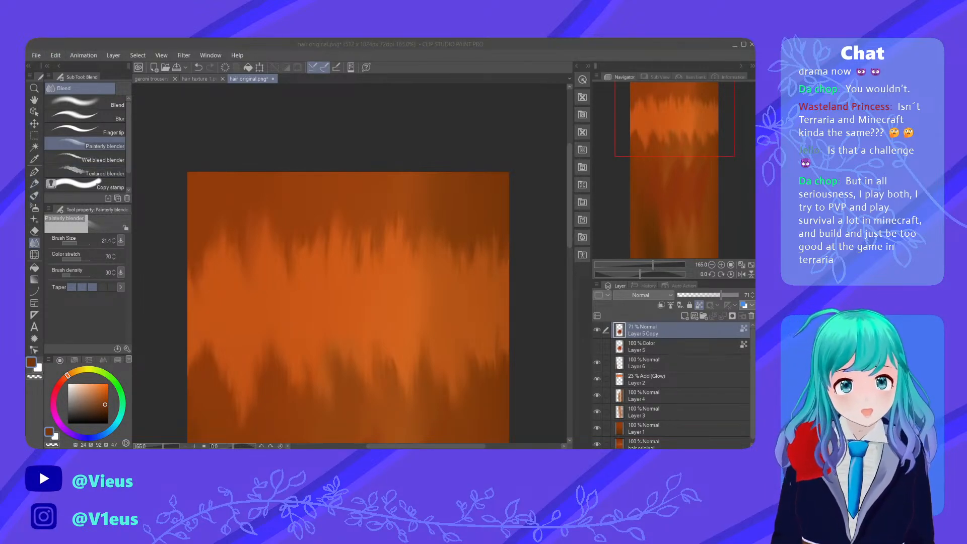
{"action": "right_click", "coordinate": [407, 285]}
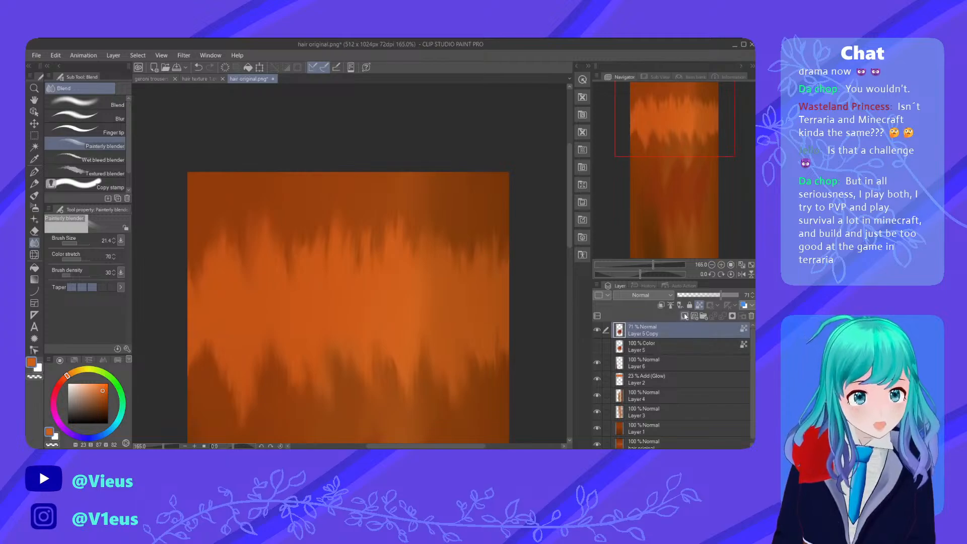
{"action": "left_click", "coordinate": [685, 316]}
Paint over the dark strip above the highlight band in solid orange with the G-pen at brush size 28.1
{"action": "key", "text": "p"}
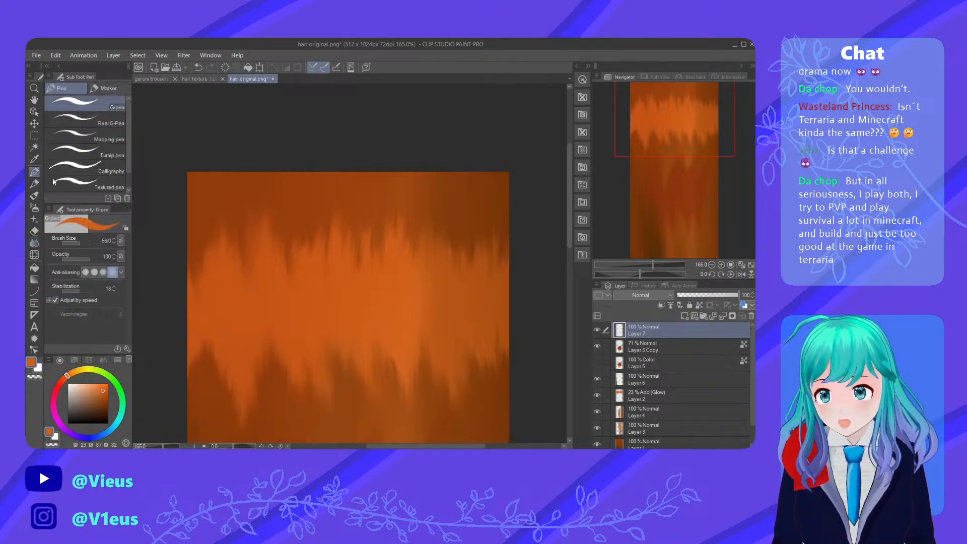
{"action": "mouse_move", "coordinate": [206, 194]}
{"action": "left_mouse_down"}
{"action": "mouse_move", "coordinate": [443, 186]}
{"action": "mouse_move", "coordinate": [384, 205]}
{"action": "mouse_move", "coordinate": [392, 244]}
{"action": "mouse_move", "coordinate": [317, 270]}
{"action": "mouse_move", "coordinate": [442, 243]}
{"action": "mouse_move", "coordinate": [530, 237]}
{"action": "left_mouse_up"}
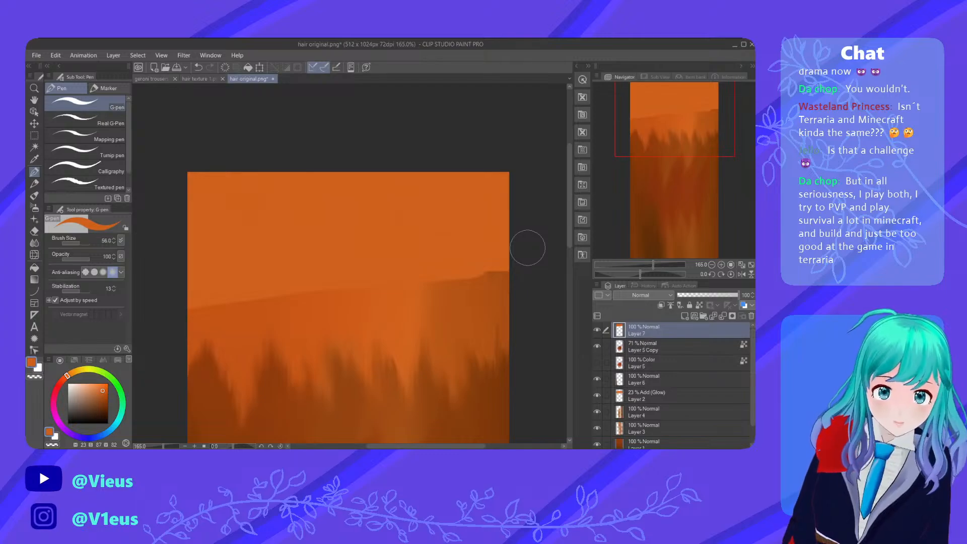
{"action": "key", "text": "ctrl+z"}
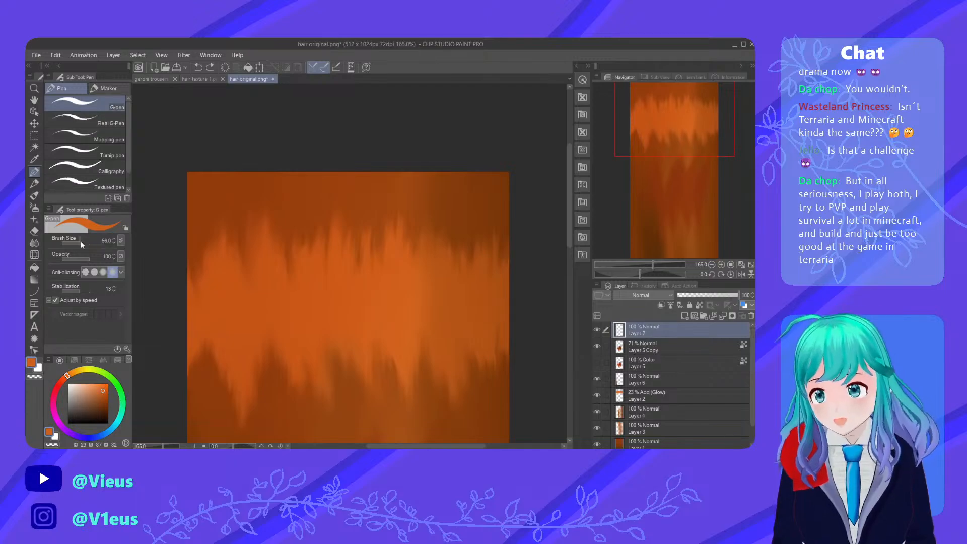
{"action": "left_click_drag", "start_coordinate": [80, 241], "coordinate": [77, 240]}
{"action": "left_click_drag", "start_coordinate": [204, 171], "coordinate": [182, 232]}
{"action": "left_click", "coordinate": [215, 270], "text": "alt"}
{"action": "mouse_move", "coordinate": [201, 174]}
{"action": "left_mouse_down"}
{"action": "mouse_move", "coordinate": [186, 287]}
{"action": "mouse_move", "coordinate": [194, 274]}
{"action": "left_mouse_up"}
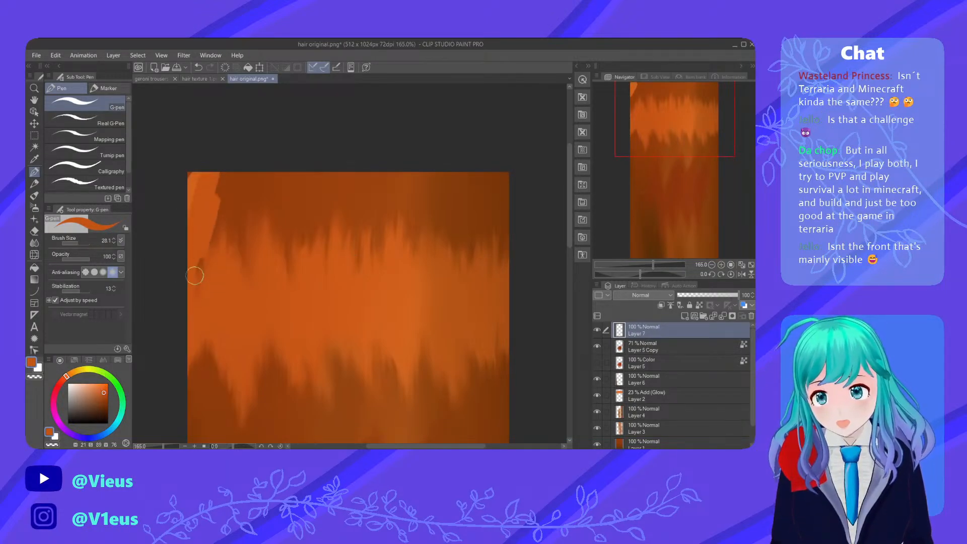
{"action": "left_click_drag", "start_coordinate": [232, 173], "coordinate": [219, 259]}
{"action": "left_click_drag", "start_coordinate": [246, 172], "coordinate": [228, 224]}
{"action": "left_click_drag", "start_coordinate": [282, 168], "coordinate": [252, 252]}
{"action": "left_click_drag", "start_coordinate": [328, 169], "coordinate": [292, 242]}
{"action": "left_click_drag", "start_coordinate": [383, 168], "coordinate": [342, 236]}
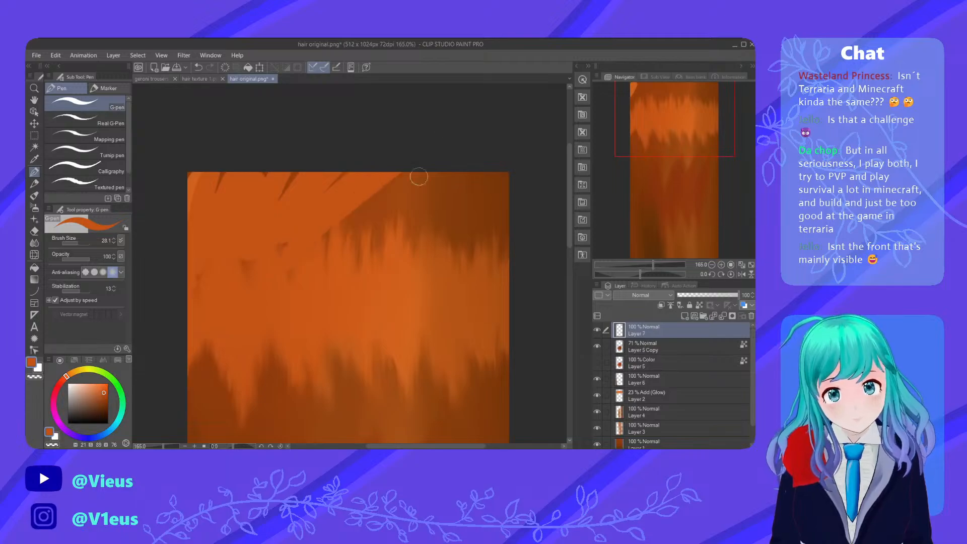
{"action": "left_click_drag", "start_coordinate": [454, 171], "coordinate": [370, 233]}
{"action": "mouse_move", "coordinate": [483, 173]}
{"action": "left_mouse_down"}
{"action": "mouse_move", "coordinate": [372, 237]}
{"action": "mouse_move", "coordinate": [413, 242]}
{"action": "left_mouse_up"}
{"action": "mouse_move", "coordinate": [505, 186]}
{"action": "left_mouse_down"}
{"action": "mouse_move", "coordinate": [453, 242]}
{"action": "mouse_move", "coordinate": [507, 241]}
{"action": "mouse_move", "coordinate": [332, 237]}
{"action": "mouse_move", "coordinate": [297, 266]}
{"action": "mouse_move", "coordinate": [390, 237]}
{"action": "mouse_move", "coordinate": [511, 223]}
{"action": "mouse_move", "coordinate": [476, 192]}
{"action": "mouse_move", "coordinate": [241, 206]}
{"action": "mouse_move", "coordinate": [180, 163]}
{"action": "mouse_move", "coordinate": [254, 193]}
{"action": "mouse_move", "coordinate": [205, 225]}
{"action": "mouse_move", "coordinate": [225, 256]}
{"action": "mouse_move", "coordinate": [258, 250]}
{"action": "mouse_move", "coordinate": [268, 269]}
{"action": "left_mouse_up"}
Blend the lower edge of the new orange area into the highlight band with the Painterly blender and the Soft airbrush
{"action": "key", "text": "j"}
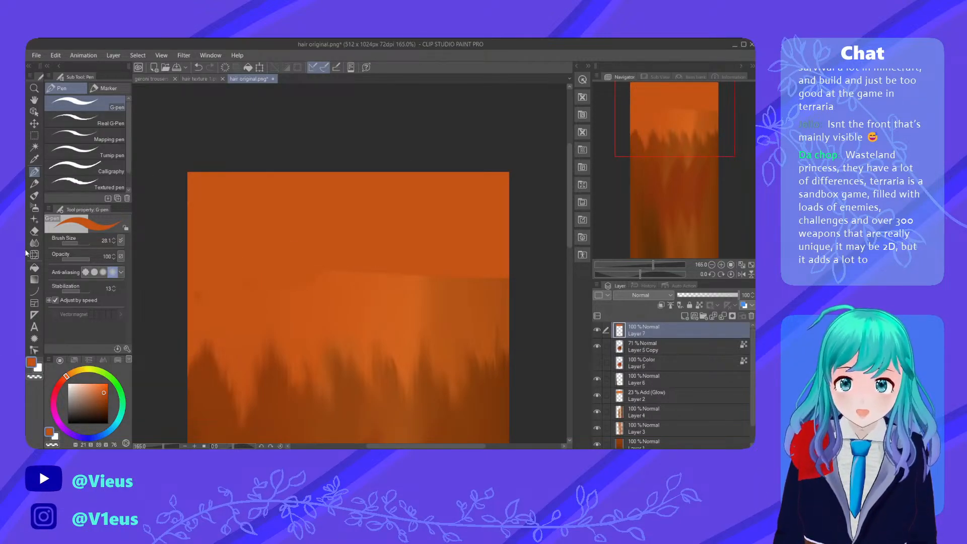
{"action": "mouse_move", "coordinate": [186, 299]}
{"action": "left_mouse_down"}
{"action": "mouse_move", "coordinate": [185, 311]}
{"action": "mouse_move", "coordinate": [208, 309]}
{"action": "mouse_move", "coordinate": [195, 292]}
{"action": "mouse_move", "coordinate": [207, 247]}
{"action": "left_mouse_up"}
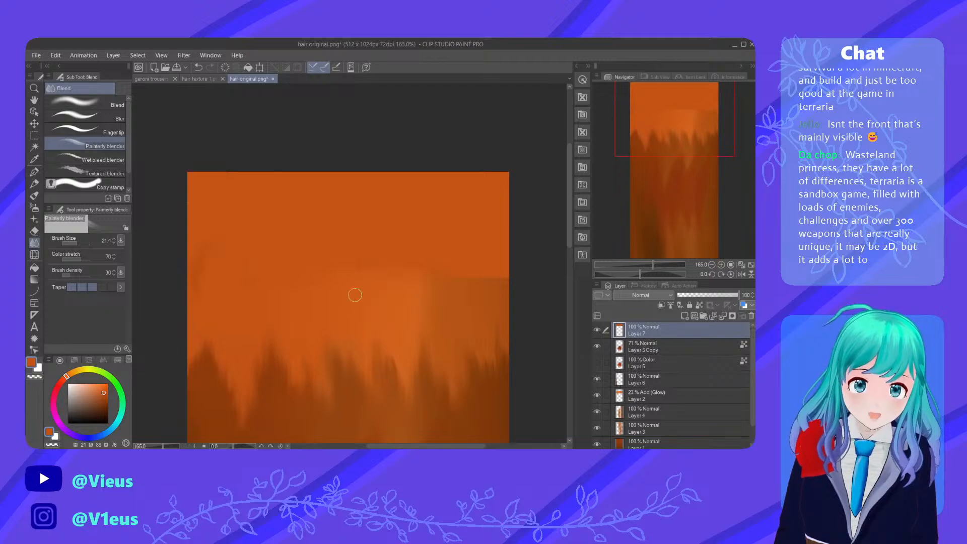
{"action": "left_click", "coordinate": [34, 207]}
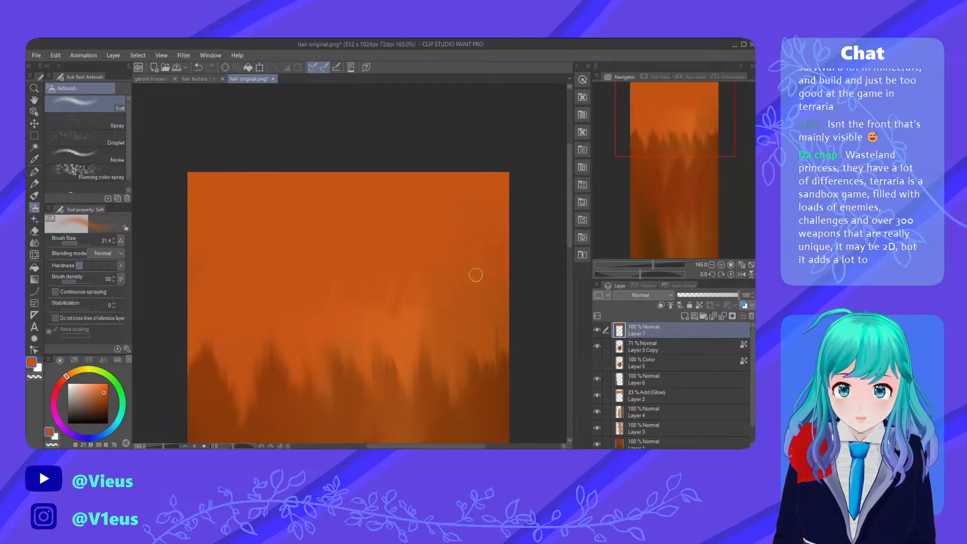
{"action": "left_click", "coordinate": [34, 242]}
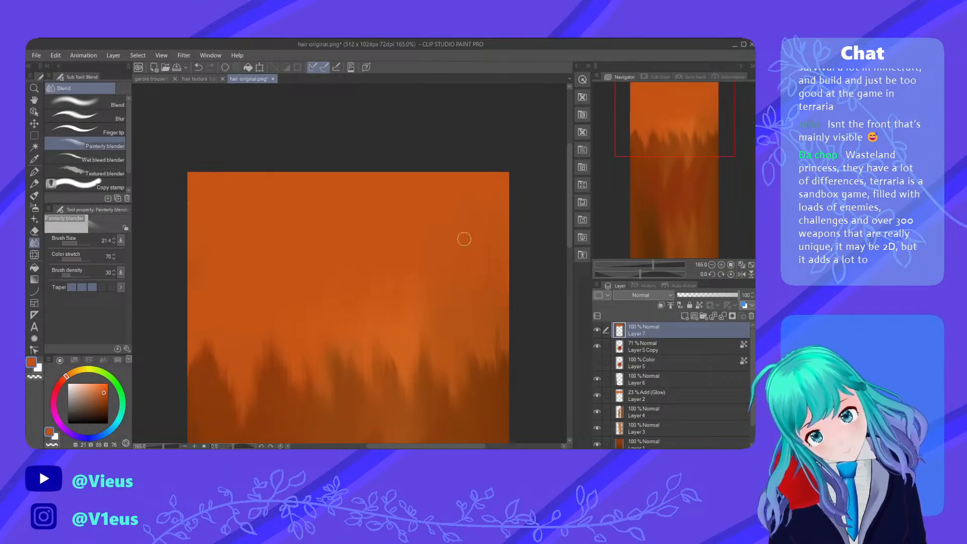
{"action": "scroll", "coordinate": [421, 188], "scroll_direction": "down", "scroll_amount": 5}
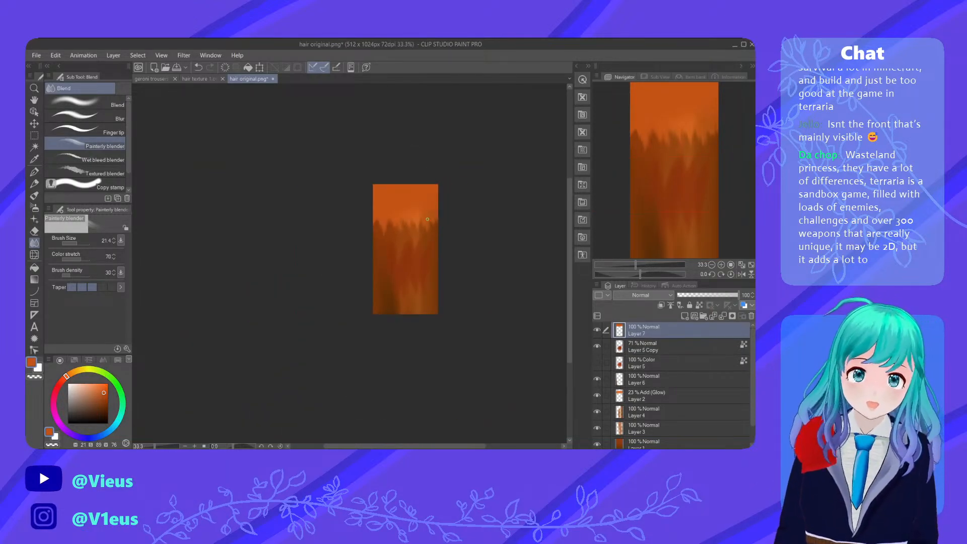
{"action": "scroll", "coordinate": [424, 224], "scroll_direction": "up", "scroll_amount": 3}
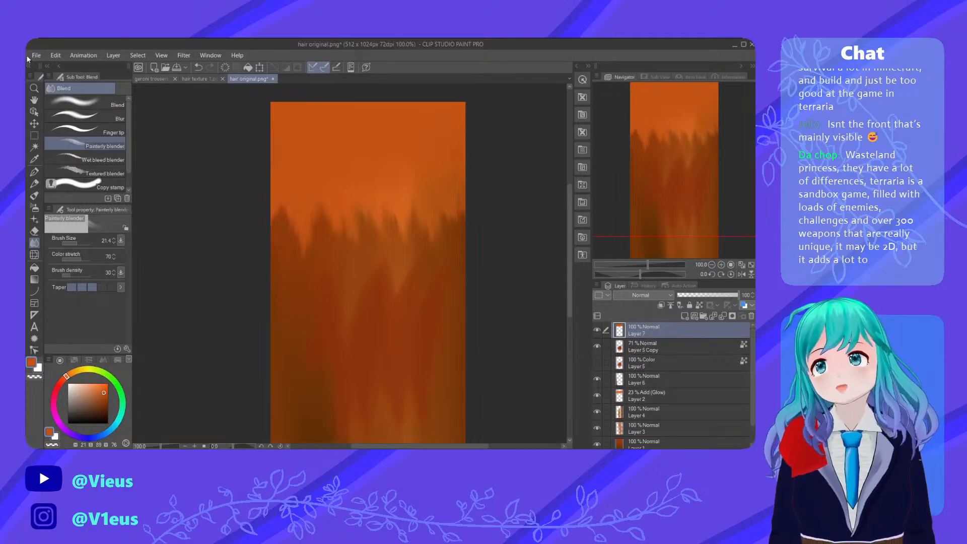
Export the repainted hair texture and switch back to the hair editor in VRoid Studio
{"action": "left_click", "coordinate": [195, 182]}
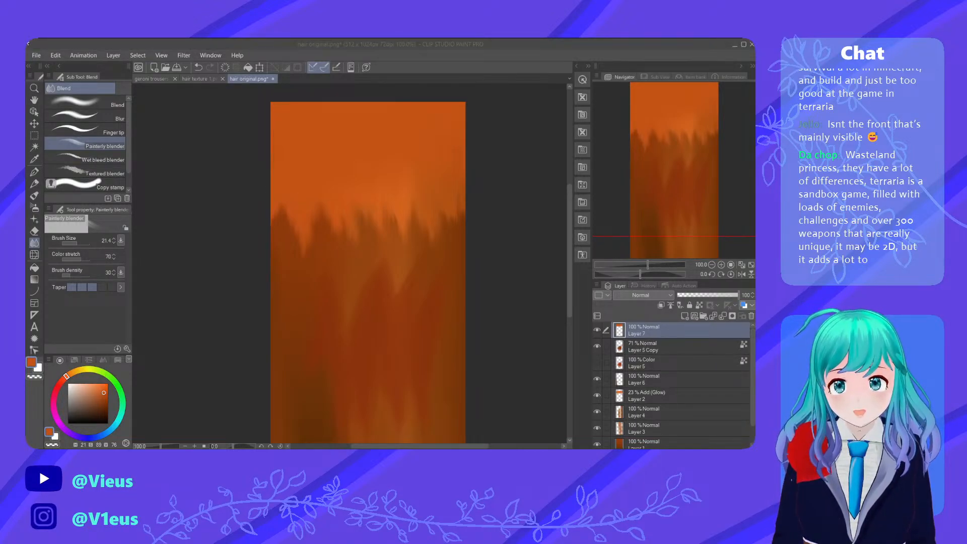
{"action": "left_click", "coordinate": [31, 55]}
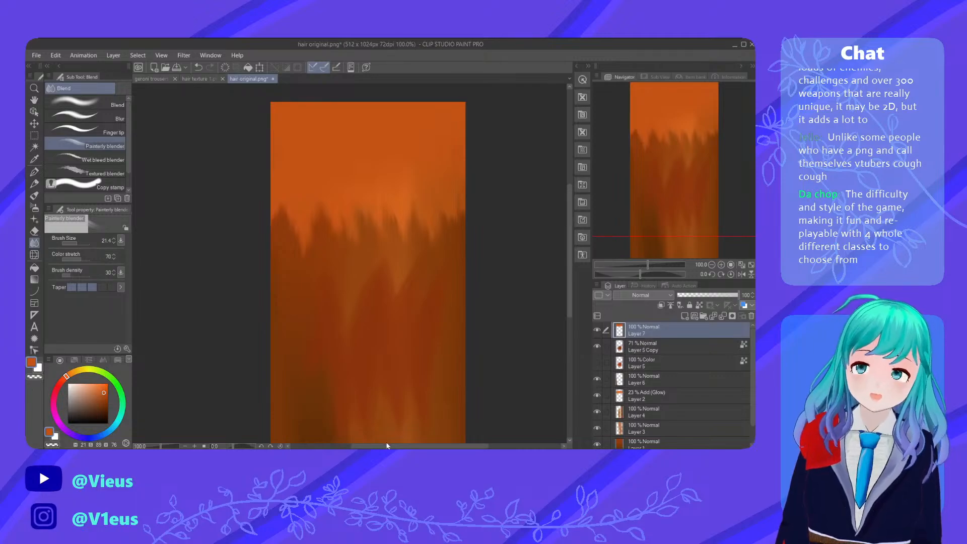
{"action": "left_click", "coordinate": [505, 447]}
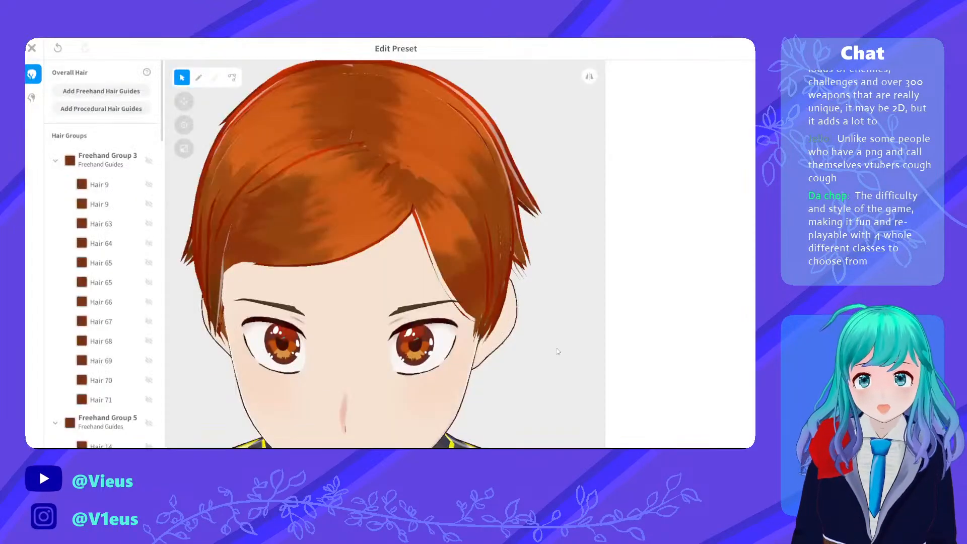
Examine the dark patches in the hair highlights from the front, the sides and close to the fringe
{"action": "left_click", "coordinate": [387, 234]}
{"action": "right_click_drag", "start_coordinate": [387, 233], "coordinate": [508, 247]}
{"action": "right_click_drag", "start_coordinate": [181, 287], "coordinate": [433, 280]}
{"action": "scroll", "coordinate": [378, 280], "scroll_direction": "down", "scroll_amount": 5}
{"action": "right_click_drag", "start_coordinate": [284, 279], "coordinate": [359, 261]}
{"action": "scroll", "coordinate": [476, 235], "scroll_direction": "up", "scroll_amount": 5}
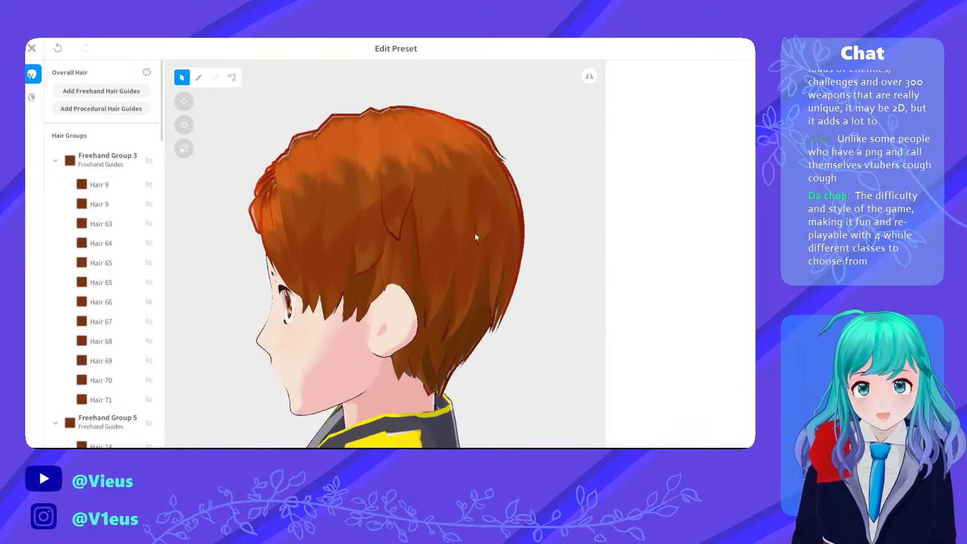
{"action": "right_click_drag", "start_coordinate": [509, 240], "coordinate": [411, 222]}
{"action": "scroll", "coordinate": [402, 224], "scroll_direction": "down", "scroll_amount": 5}
{"action": "scroll", "coordinate": [435, 245], "scroll_direction": "down", "scroll_amount": 2}
{"action": "scroll", "coordinate": [440, 249], "scroll_direction": "up", "scroll_amount": 6}
{"action": "scroll", "coordinate": [434, 234], "scroll_direction": "down", "scroll_amount": 4}
{"action": "scroll", "coordinate": [399, 221], "scroll_direction": "up", "scroll_amount": 3}
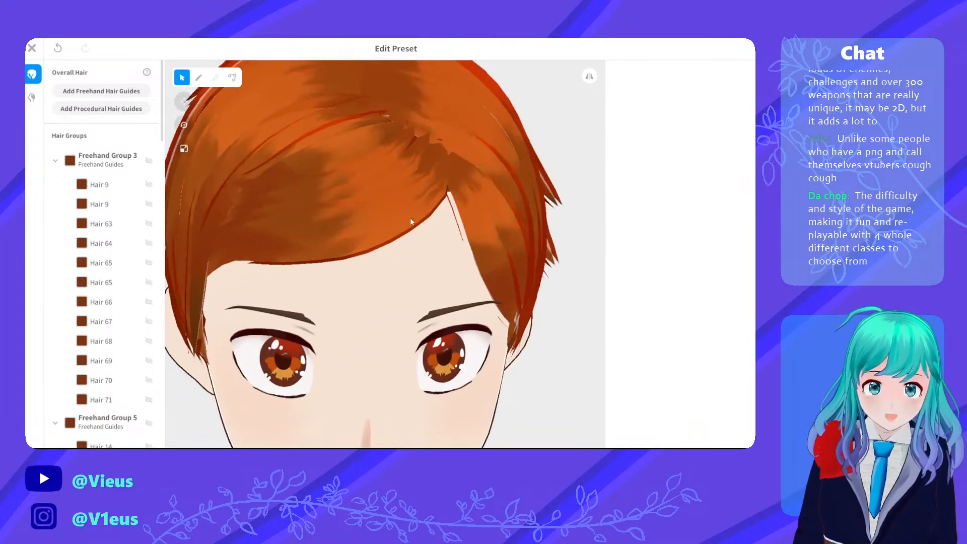
Assign the first brown material to the lowest front fringe strand and open that material's texture for editing
{"action": "left_click", "coordinate": [400, 210]}
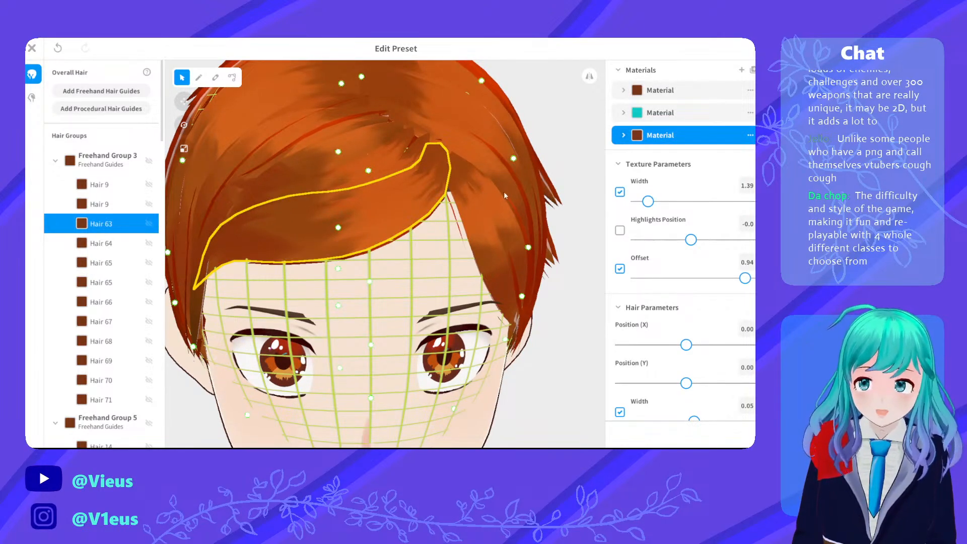
{"action": "left_click", "coordinate": [641, 96]}
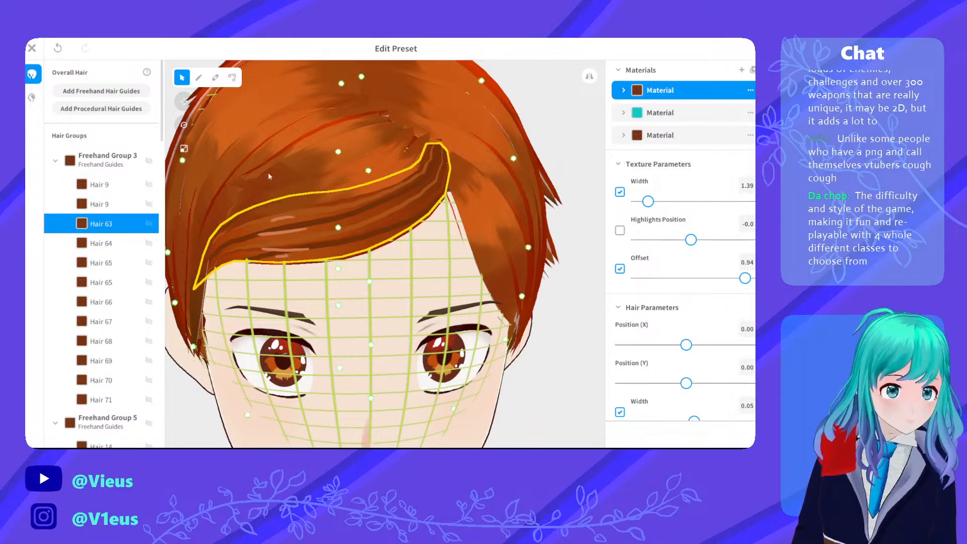
{"action": "left_click", "coordinate": [623, 90]}
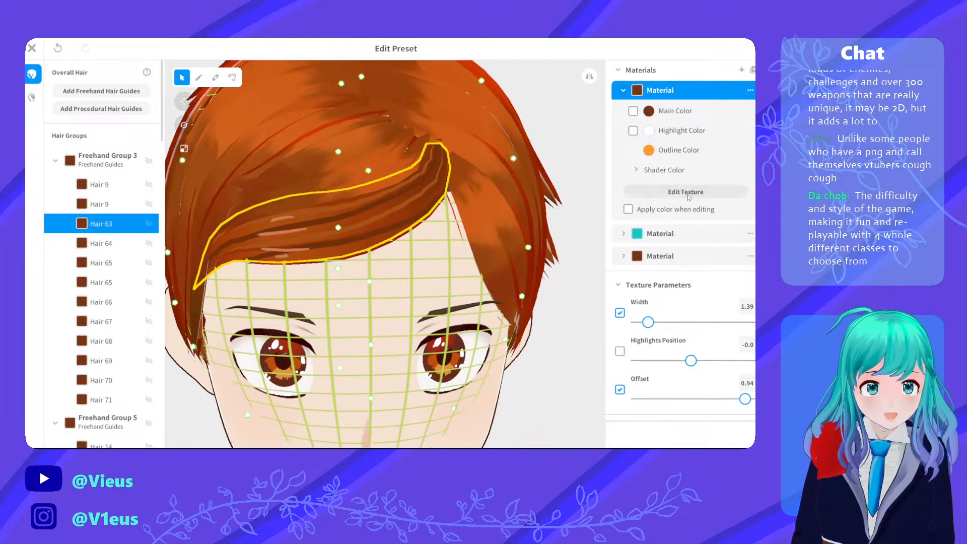
{"action": "left_click", "coordinate": [685, 191]}
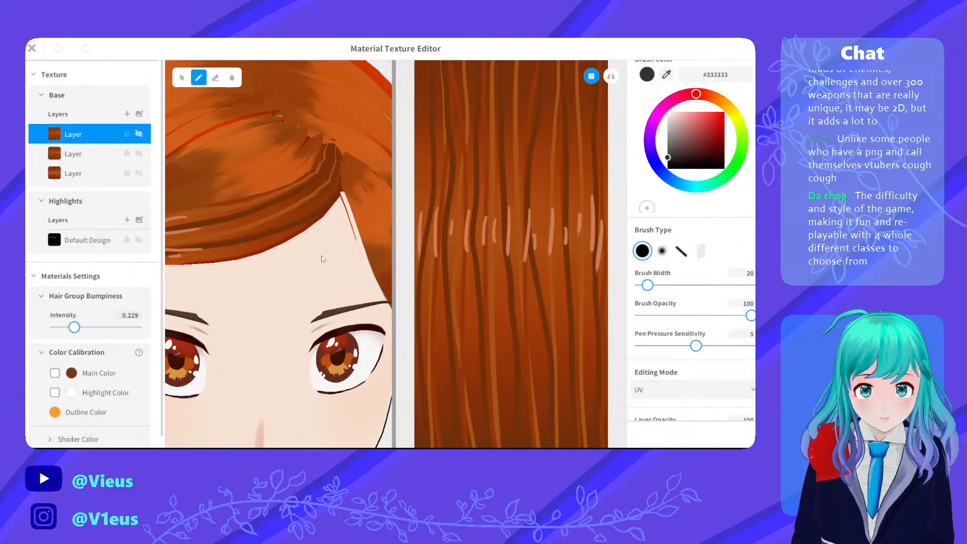
Add the repainted hair texture as a new top base layer and check it on the fringe
{"action": "key", "text": "ctrl+v"}
{"action": "scroll", "coordinate": [275, 236], "scroll_direction": "down", "scroll_amount": 4}
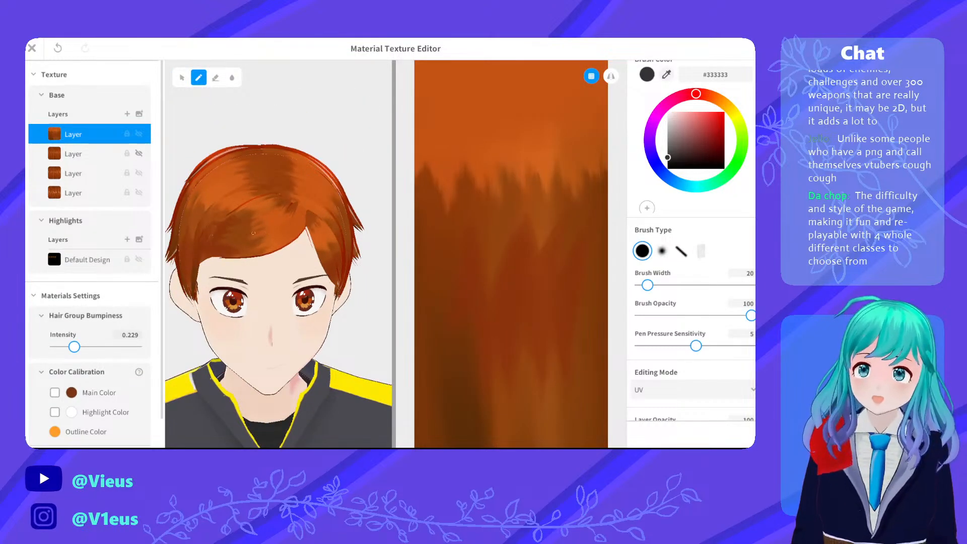
{"action": "scroll", "coordinate": [196, 226], "scroll_direction": "up", "scroll_amount": 3}
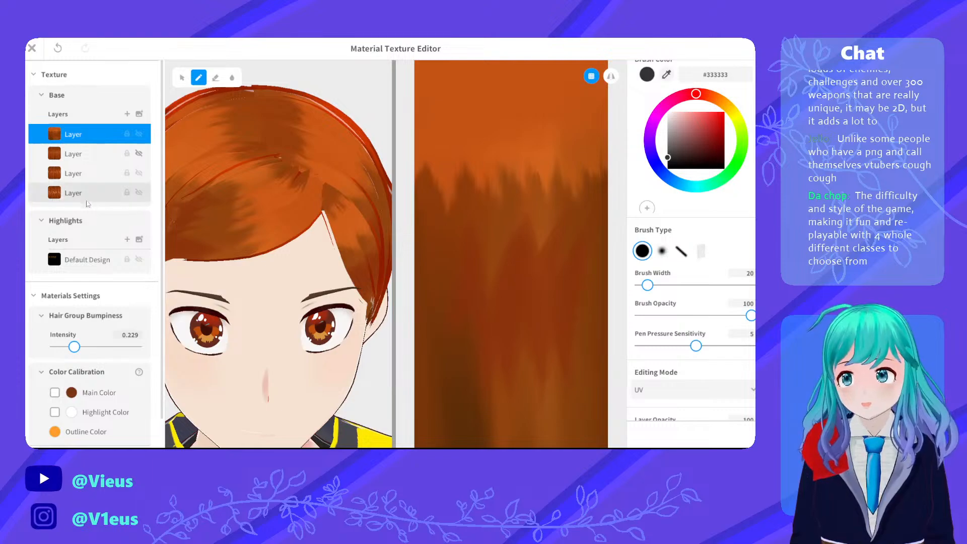
Delete the hidden base layer directly beneath the new texture layer
{"action": "left_click", "coordinate": [130, 153]}
{"action": "right_click", "coordinate": [108, 154]}
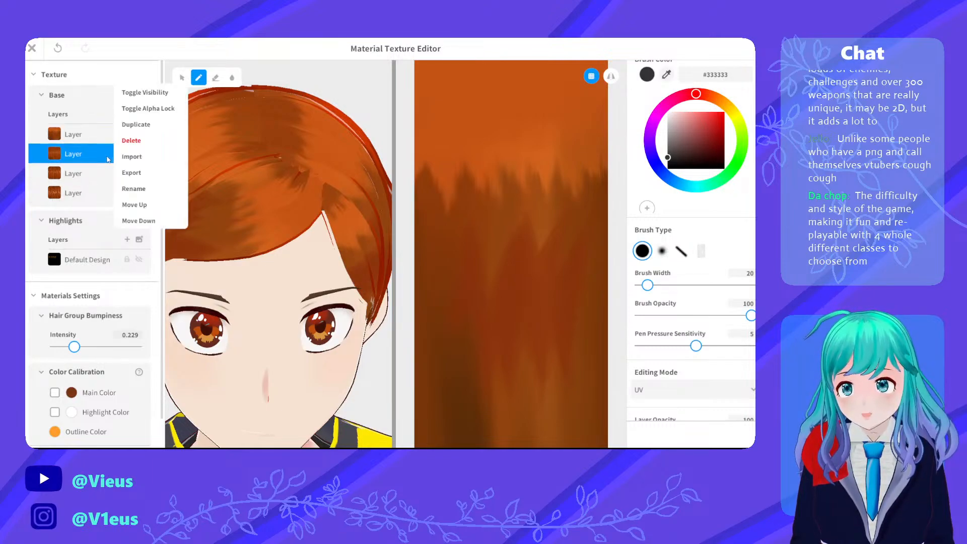
{"action": "left_click", "coordinate": [128, 141]}
Delete two more old base layers beneath the repainted one and close the texture editor
{"action": "right_click", "coordinate": [93, 163]}
{"action": "left_click", "coordinate": [103, 152]}
{"action": "right_click", "coordinate": [111, 149]}
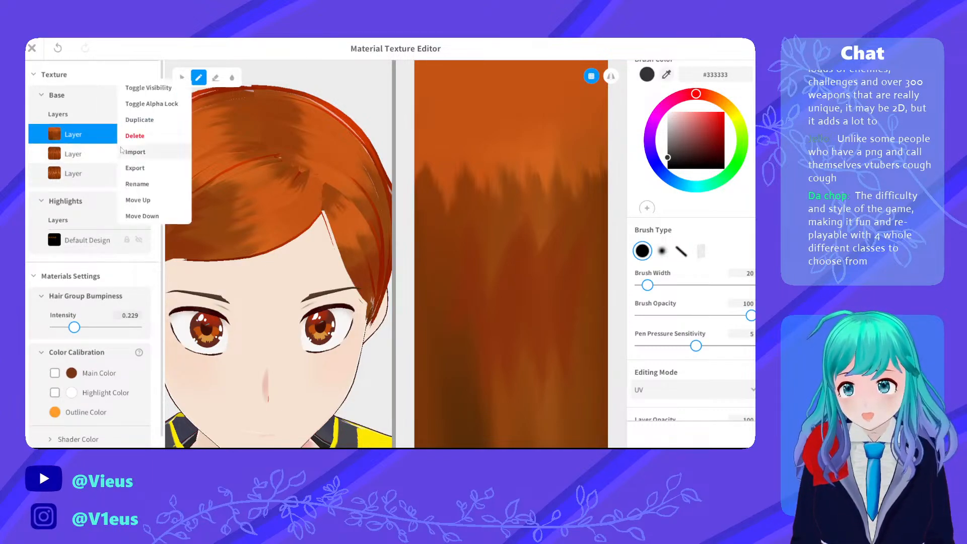
{"action": "left_click", "coordinate": [132, 136]}
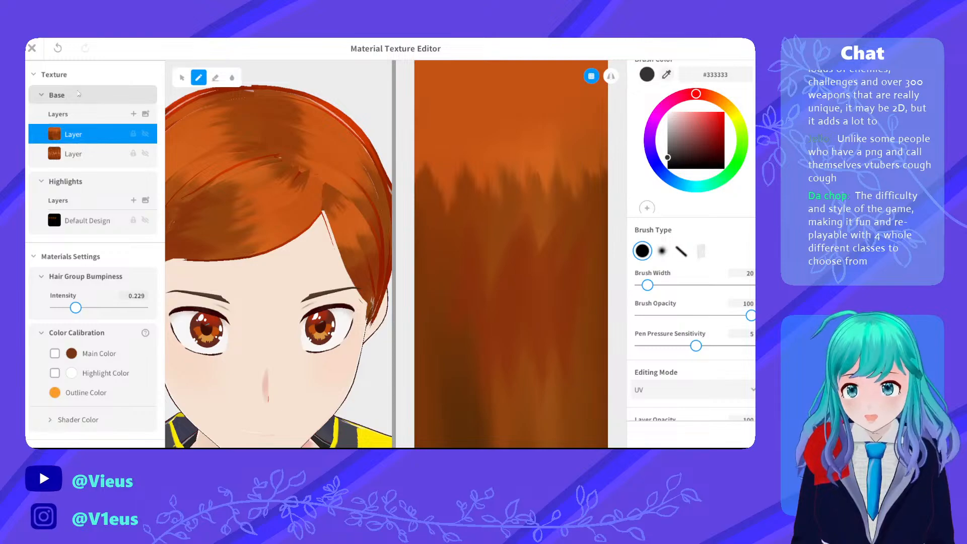
{"action": "left_click", "coordinate": [32, 48]}
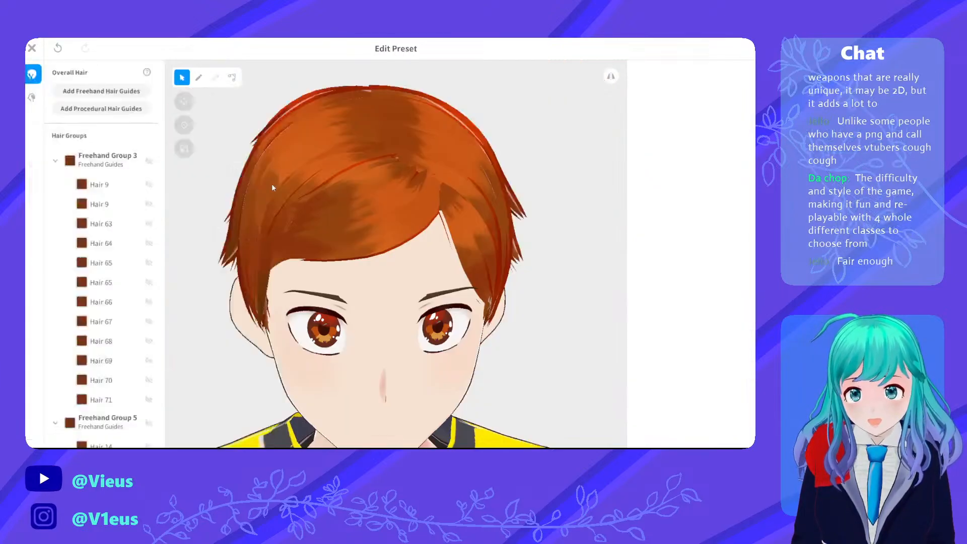
Assign the first brown material to fringe strand Hair 64 and check the materials of strands Hair 68 and Hair 67
{"action": "left_click", "coordinate": [413, 188]}
{"action": "left_click", "coordinate": [657, 99]}
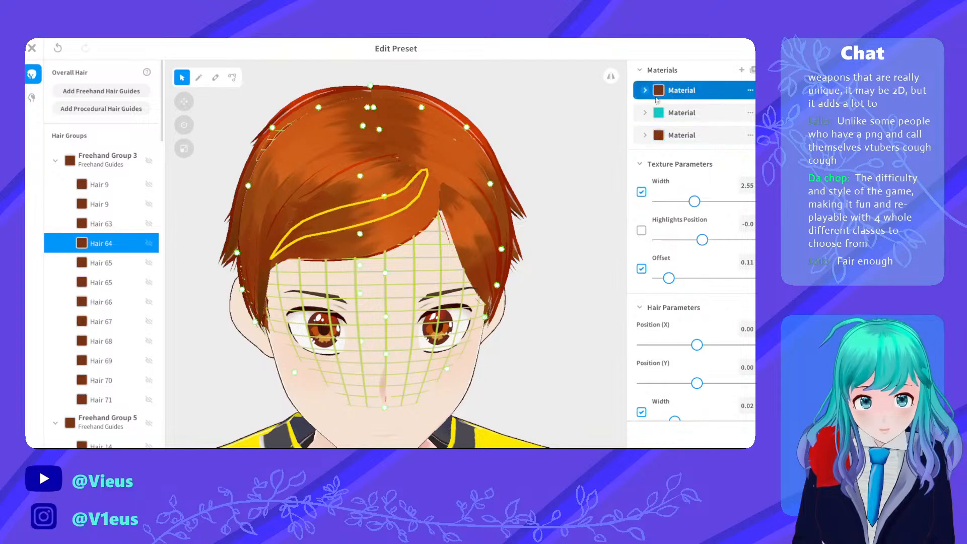
{"action": "left_click", "coordinate": [363, 188]}
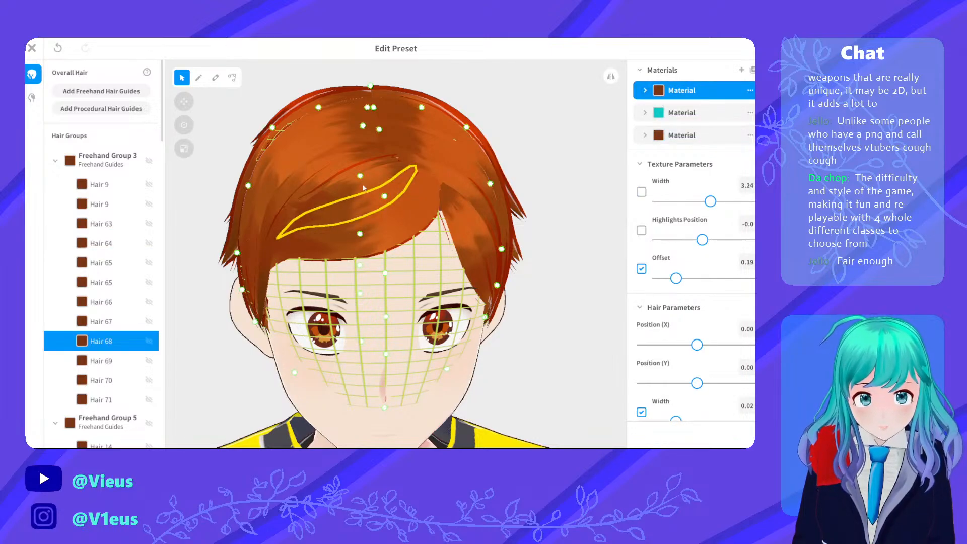
{"action": "left_click", "coordinate": [381, 177]}
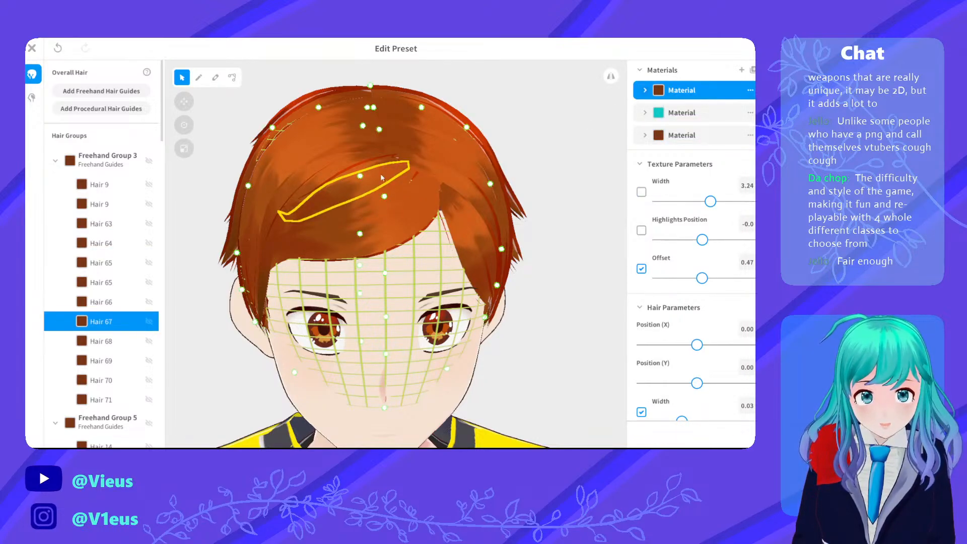
Assign the first brown material to strand Hair 70 beside the parting and view it up close
{"action": "left_click", "coordinate": [533, 227]}
{"action": "left_click", "coordinate": [461, 223]}
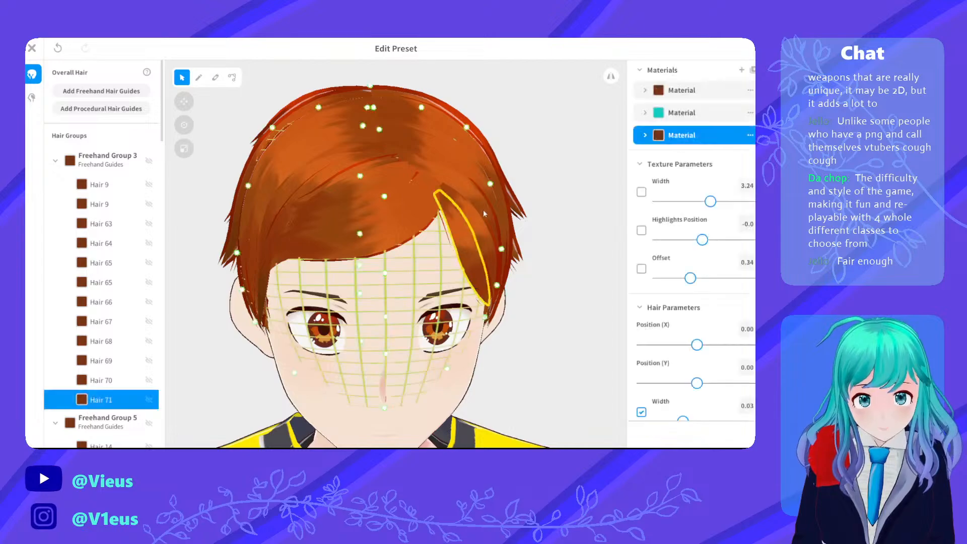
{"action": "left_click", "coordinate": [476, 224]}
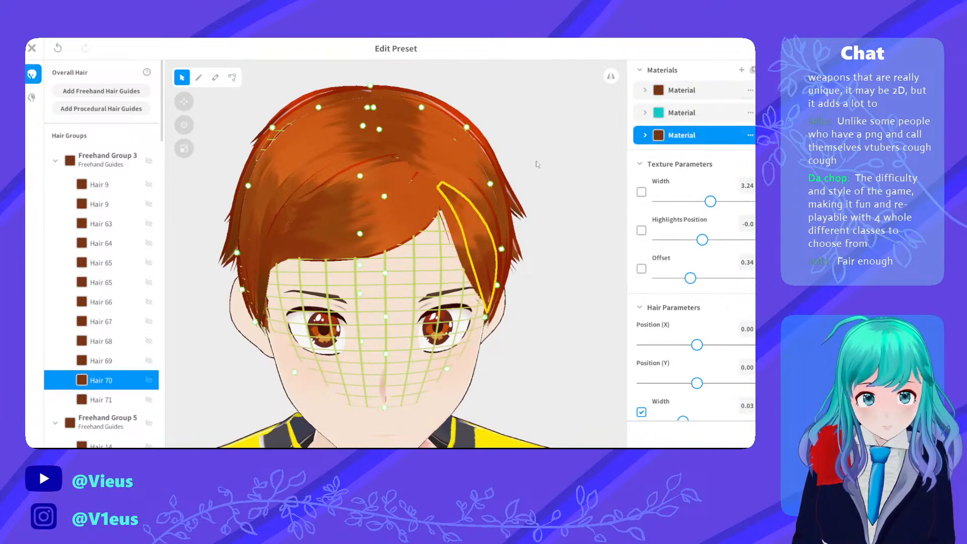
{"action": "left_click", "coordinate": [643, 90]}
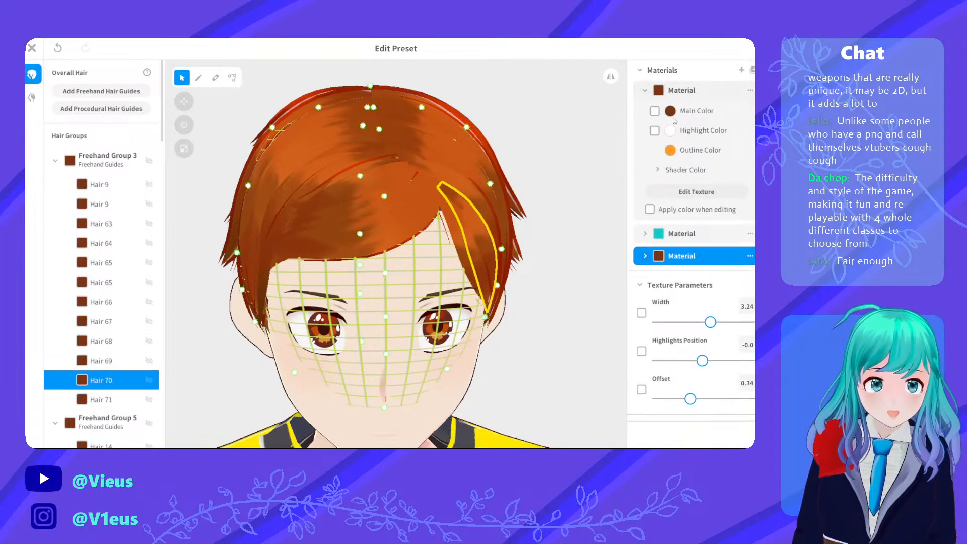
{"action": "left_click", "coordinate": [703, 89]}
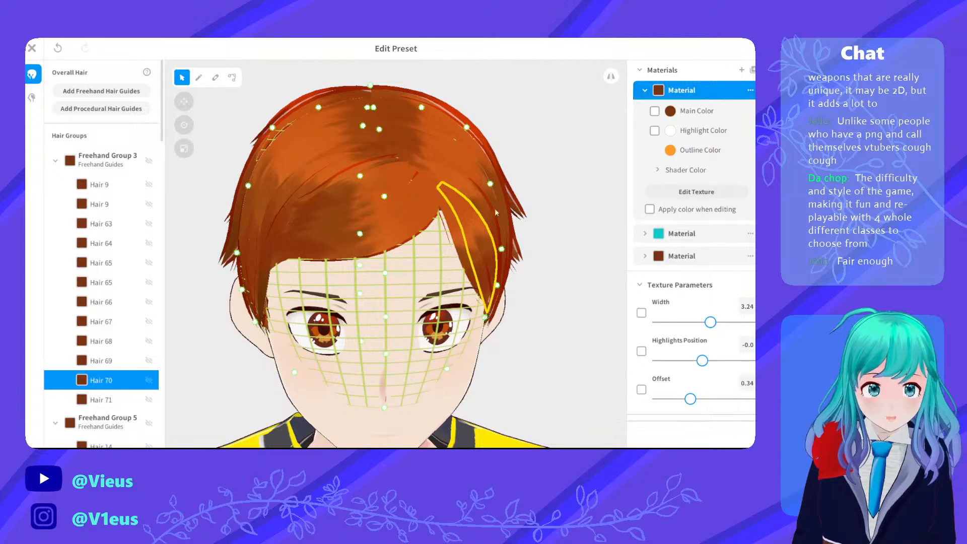
{"action": "left_click", "coordinate": [537, 195]}
{"action": "right_click_drag", "start_coordinate": [538, 195], "coordinate": [440, 216]}
{"action": "scroll", "coordinate": [440, 216], "scroll_direction": "up", "scroll_amount": 3}
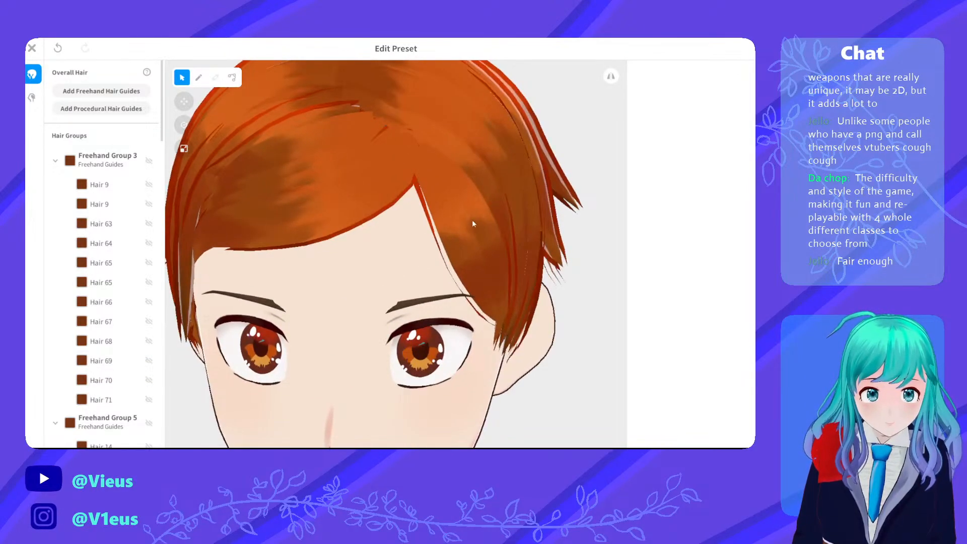
Increase the texture offset of strand Hair 70 slightly to shift its dark shading
{"action": "left_click", "coordinate": [468, 219]}
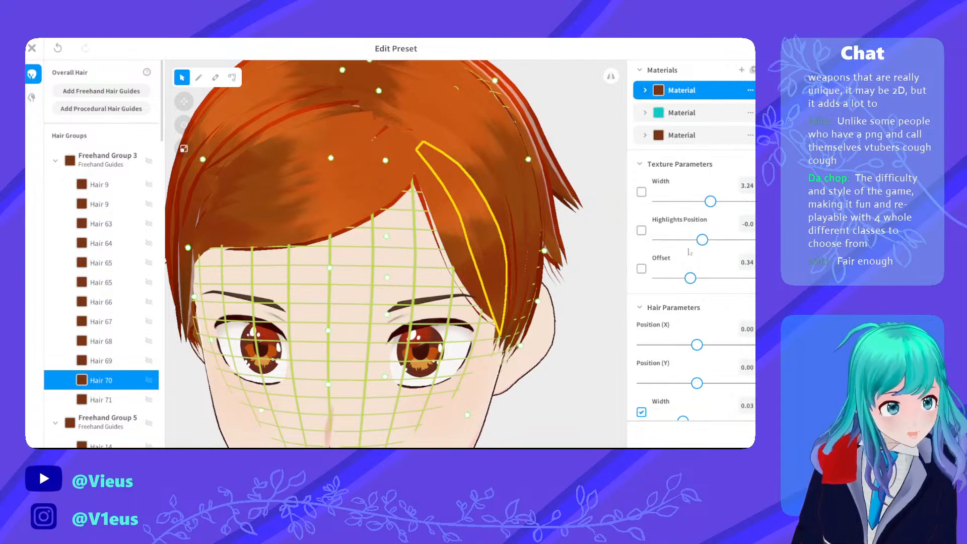
{"action": "mouse_move", "coordinate": [690, 278]}
{"action": "left_mouse_down"}
{"action": "mouse_move", "coordinate": [725, 282]}
{"action": "mouse_move", "coordinate": [692, 281]}
{"action": "mouse_move", "coordinate": [705, 285]}
{"action": "left_mouse_up"}
{"action": "left_click", "coordinate": [459, 259]}
{"action": "left_click", "coordinate": [596, 293]}
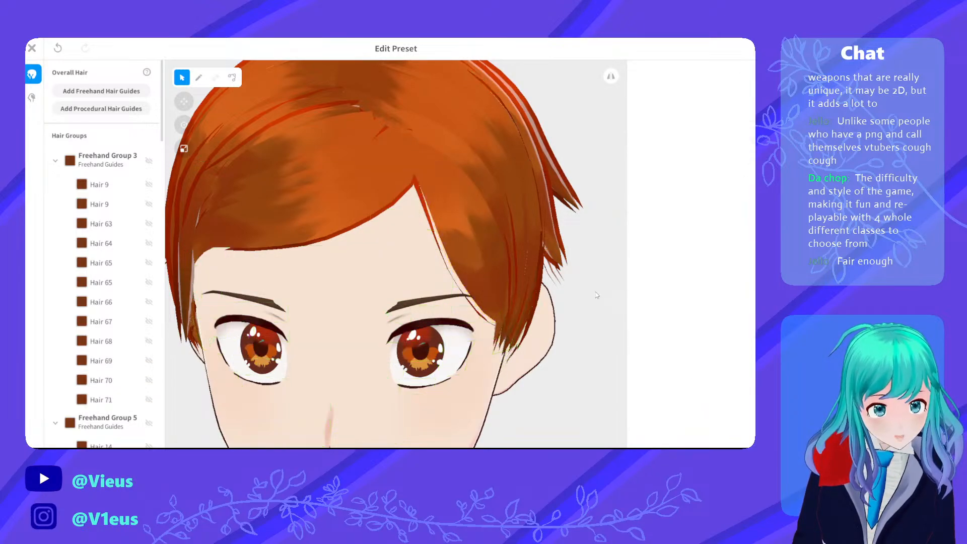
Examine the hair shading from the front, the side and above, including a side strand's texture parameters
{"action": "right_click_drag", "start_coordinate": [596, 294], "coordinate": [509, 272]}
{"action": "scroll", "coordinate": [550, 284], "scroll_direction": "down", "scroll_amount": 5}
{"action": "scroll", "coordinate": [481, 253], "scroll_direction": "up", "scroll_amount": 5}
{"action": "scroll", "coordinate": [481, 257], "scroll_direction": "down", "scroll_amount": 5}
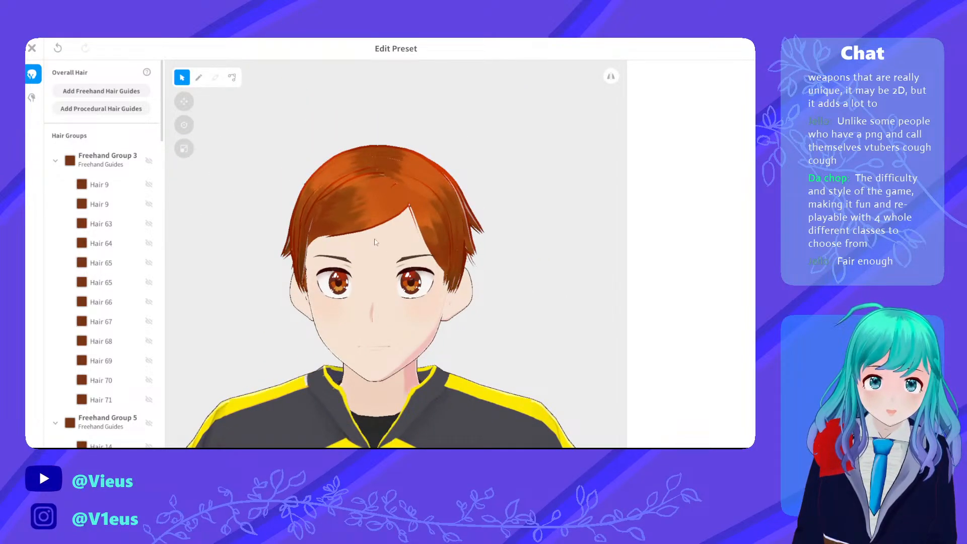
{"action": "right_click_drag", "start_coordinate": [275, 281], "coordinate": [448, 256]}
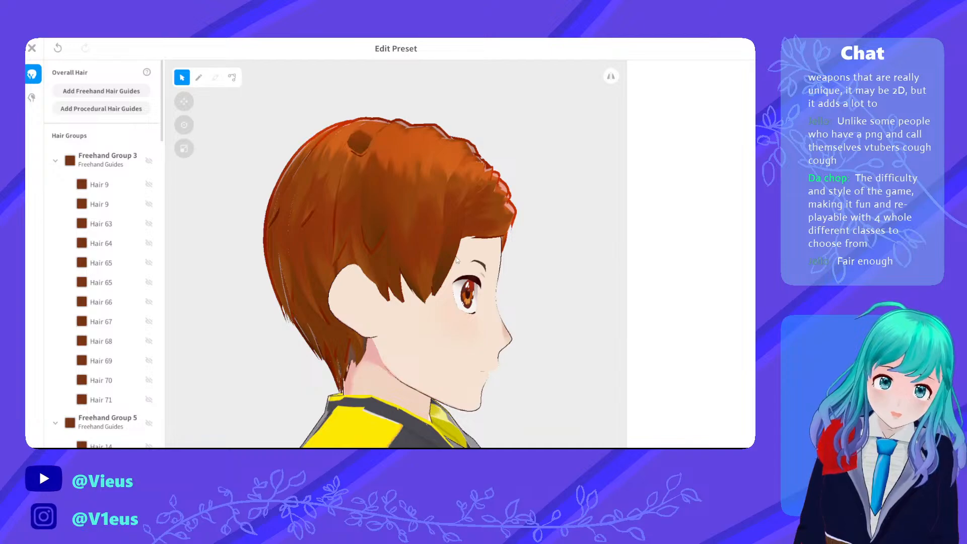
{"action": "left_click", "coordinate": [448, 256]}
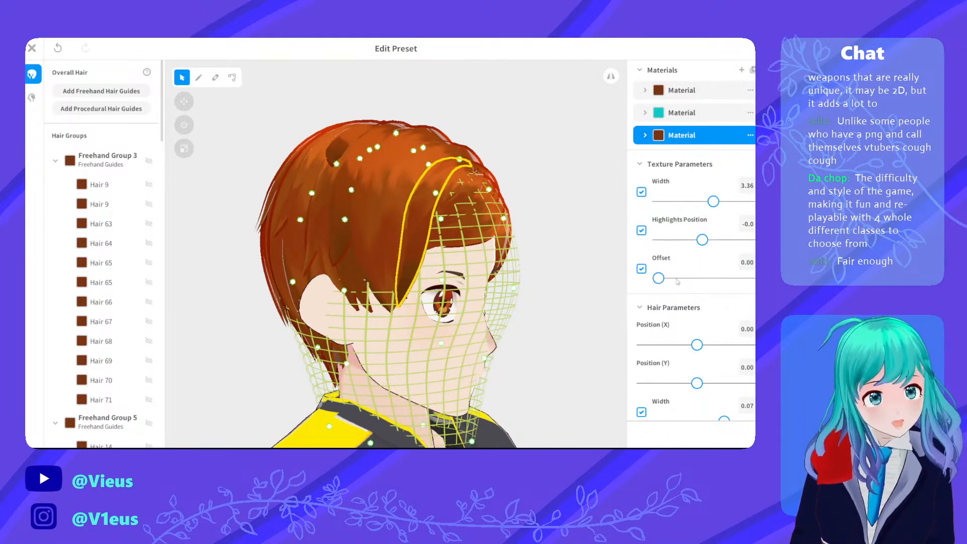
{"action": "left_click", "coordinate": [557, 294]}
{"action": "right_click_drag", "start_coordinate": [556, 294], "coordinate": [538, 297]}
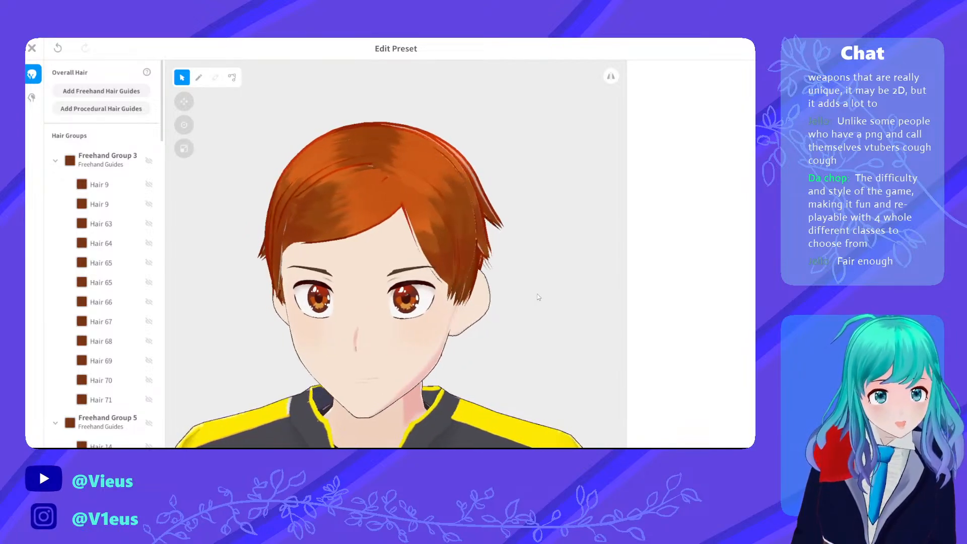
{"action": "scroll", "coordinate": [476, 282], "scroll_direction": "down", "scroll_amount": 5}
{"action": "right_click_drag", "start_coordinate": [479, 287], "coordinate": [379, 286]}
{"action": "scroll", "coordinate": [363, 280], "scroll_direction": "up", "scroll_amount": 5}
Assign the first brown material to the thin fringe strand Hair 66
{"action": "left_click", "coordinate": [376, 288]}
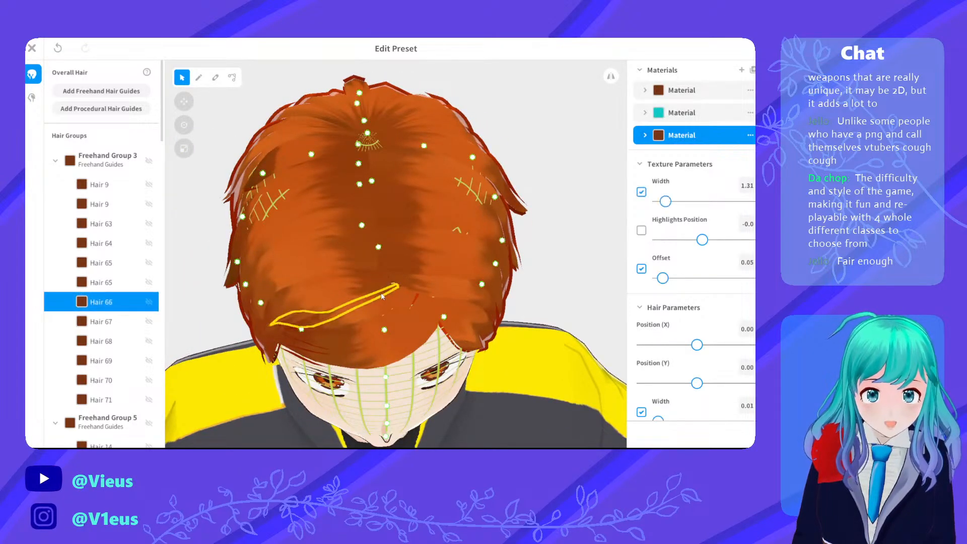
{"action": "left_click", "coordinate": [685, 90]}
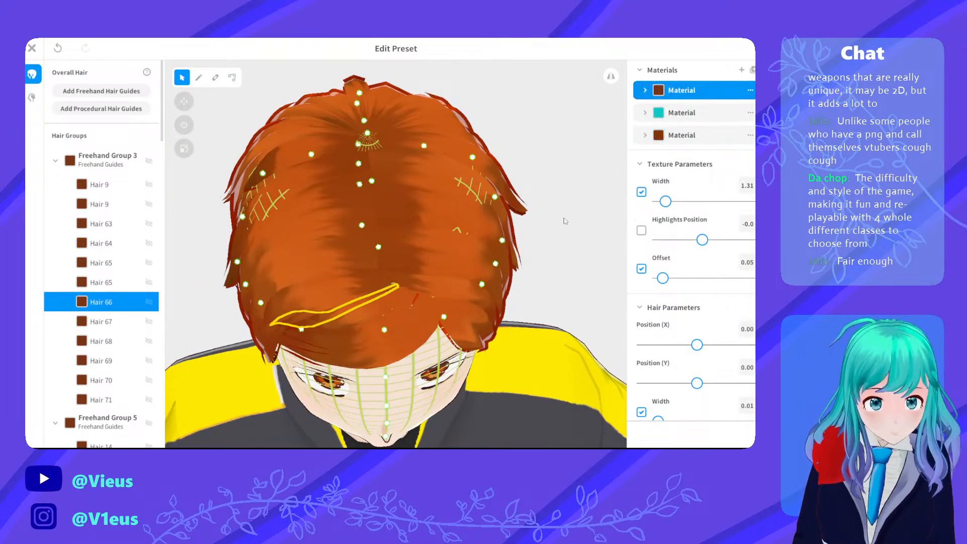
{"action": "left_click", "coordinate": [553, 247]}
Lower the texture offset of the wide upper fringe strand, the second Hair 65
{"action": "left_click", "coordinate": [376, 294]}
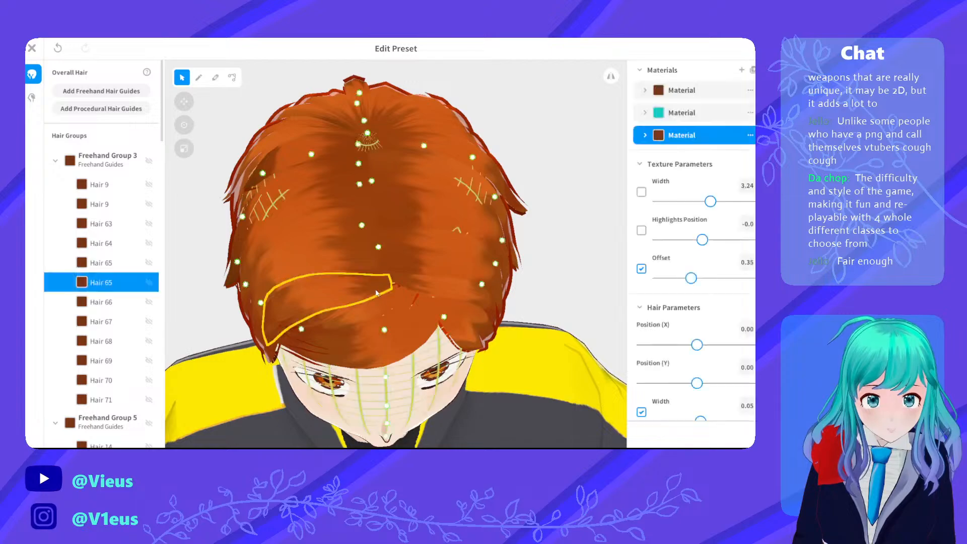
{"action": "left_click_drag", "start_coordinate": [695, 277], "coordinate": [678, 279]}
{"action": "left_click", "coordinate": [592, 301]}
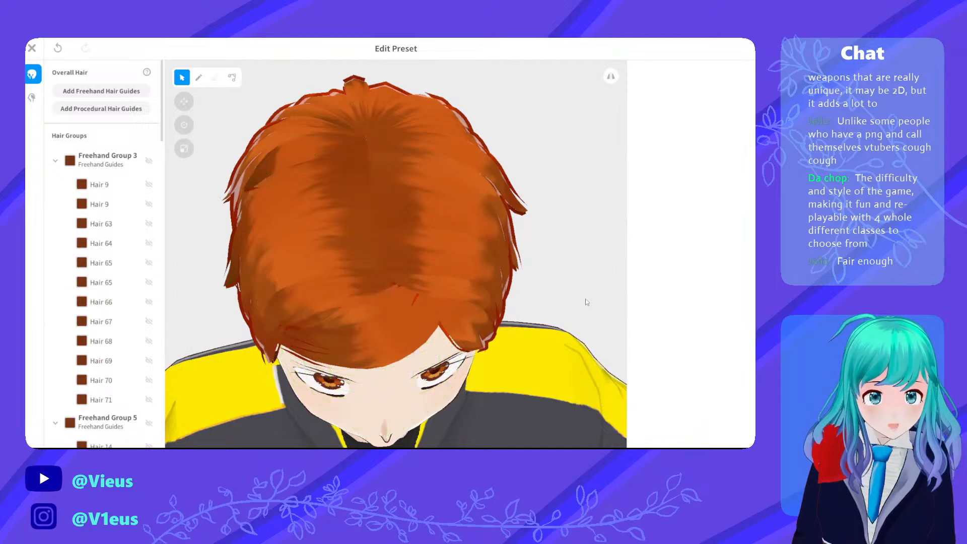
Examine the overall hair shading near and far, from the front, at an angle and from above
{"action": "right_click_drag", "start_coordinate": [549, 304], "coordinate": [539, 278]}
{"action": "scroll", "coordinate": [437, 234], "scroll_direction": "down", "scroll_amount": 5}
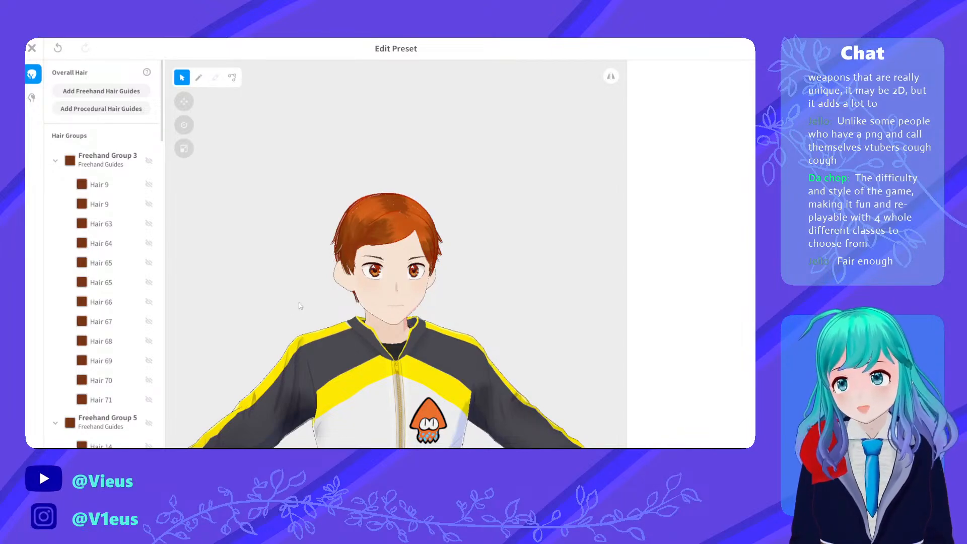
{"action": "scroll", "coordinate": [259, 390], "scroll_direction": "up", "scroll_amount": 5}
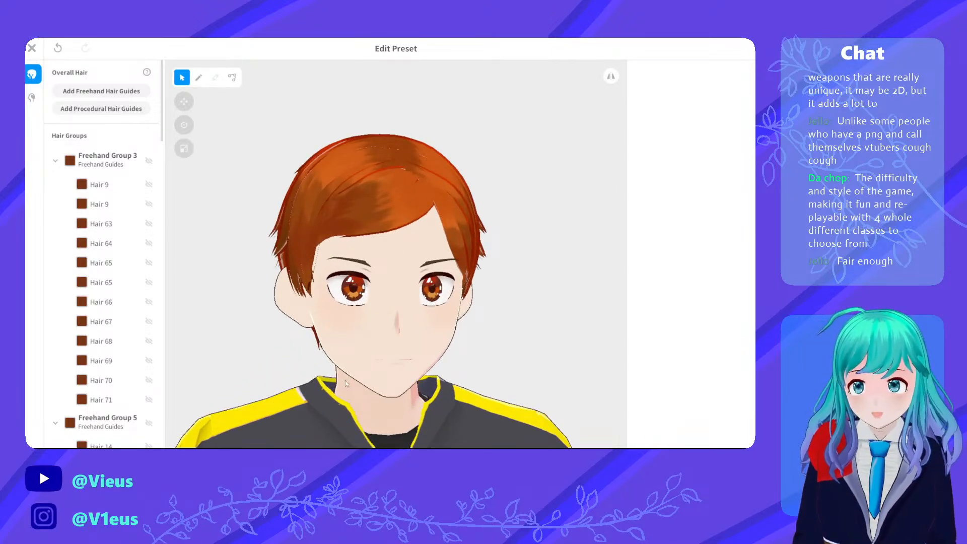
{"action": "right_click_drag", "start_coordinate": [345, 383], "coordinate": [306, 369]}
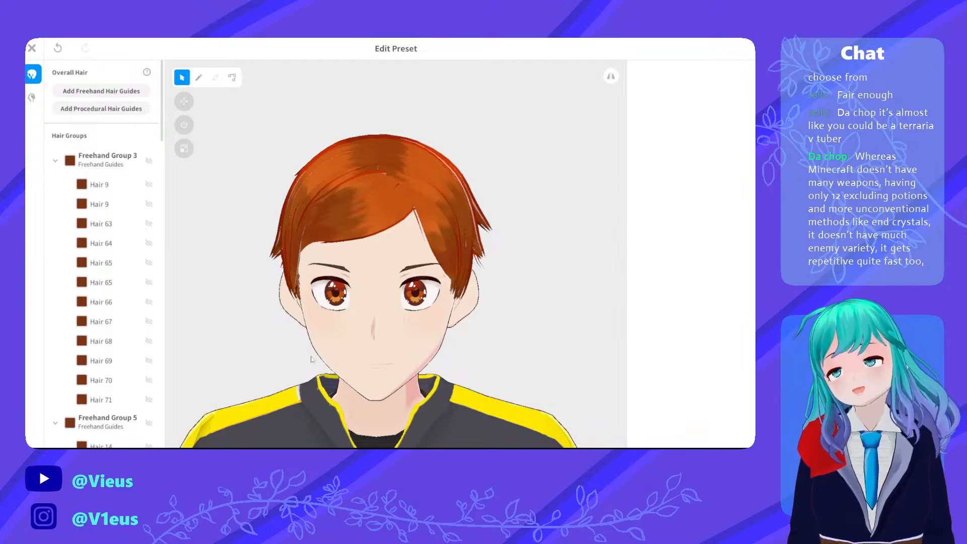
{"action": "scroll", "coordinate": [322, 353], "scroll_direction": "down", "scroll_amount": 3}
{"action": "scroll", "coordinate": [349, 267], "scroll_direction": "up", "scroll_amount": 3}
{"action": "scroll", "coordinate": [348, 268], "scroll_direction": "up", "scroll_amount": 2}
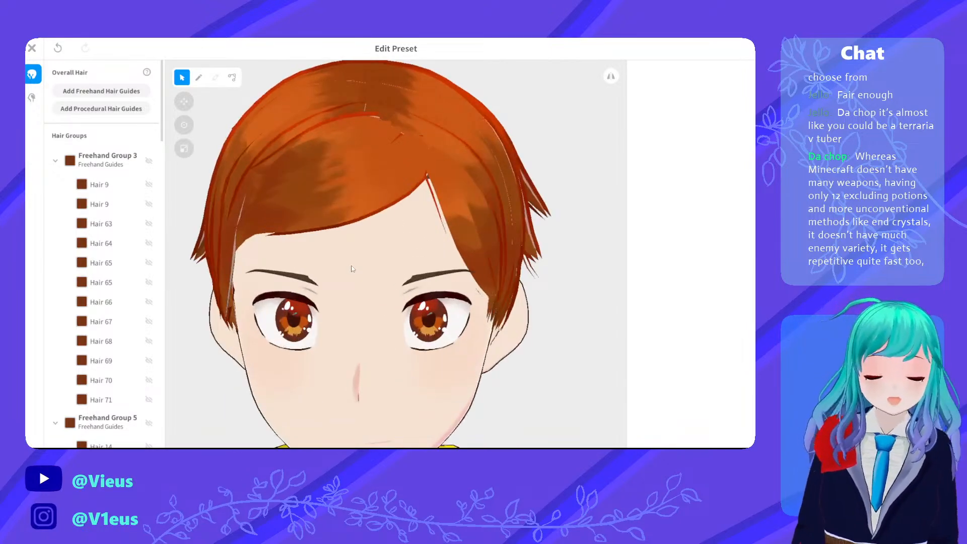
{"action": "scroll", "coordinate": [351, 266], "scroll_direction": "down", "scroll_amount": 3}
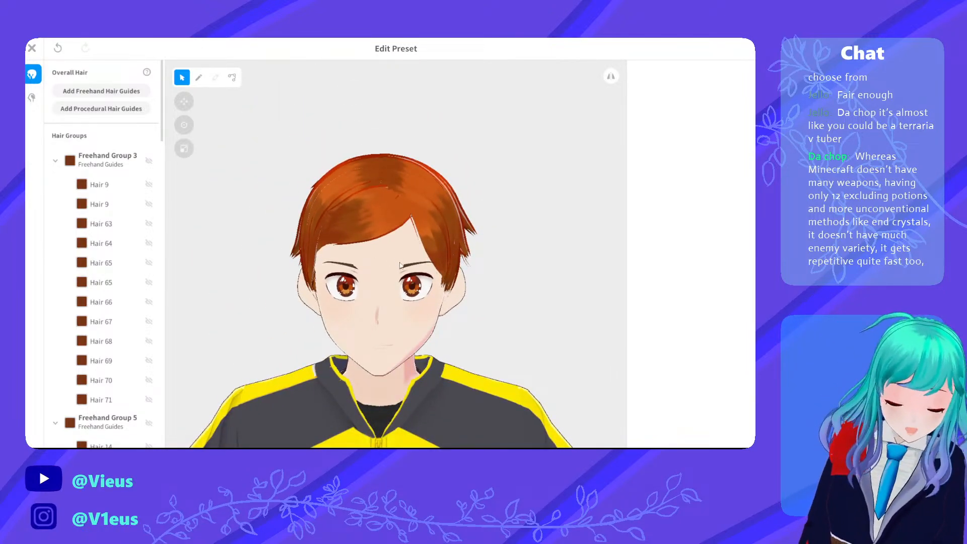
{"action": "middle_click_drag", "start_coordinate": [412, 277], "coordinate": [412, 257]}
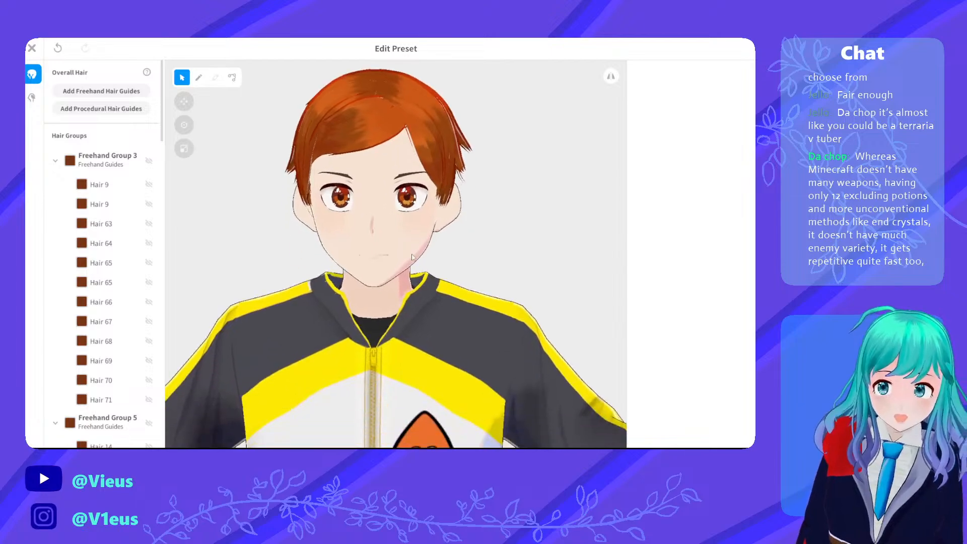
{"action": "scroll", "coordinate": [414, 244], "scroll_direction": "down", "scroll_amount": 2}
{"action": "scroll", "coordinate": [404, 154], "scroll_direction": "up", "scroll_amount": 5}
{"action": "right_click_drag", "start_coordinate": [402, 166], "coordinate": [470, 174]}
{"action": "scroll", "coordinate": [440, 168], "scroll_direction": "down", "scroll_amount": 4}
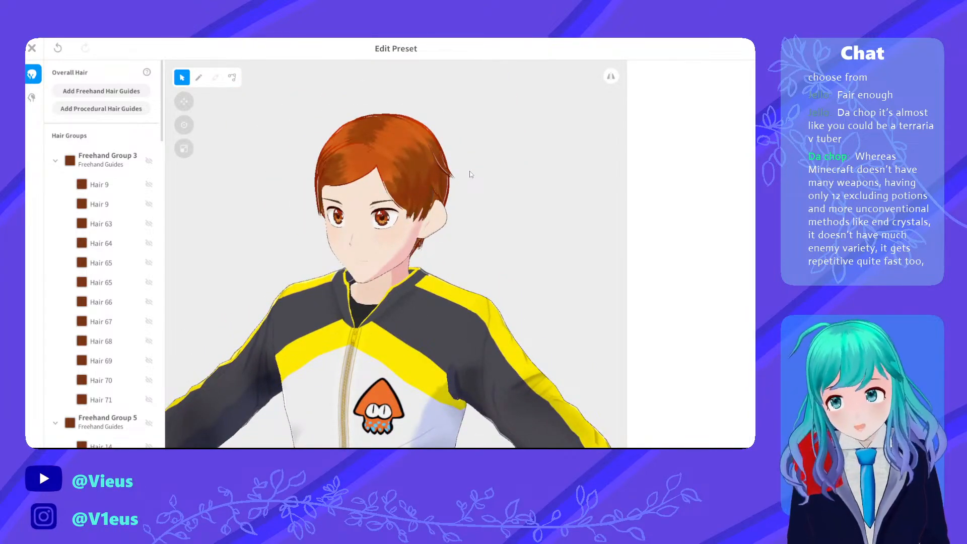
{"action": "right_click_drag", "start_coordinate": [437, 170], "coordinate": [448, 218]}
{"action": "scroll", "coordinate": [442, 196], "scroll_direction": "up", "scroll_amount": 3}
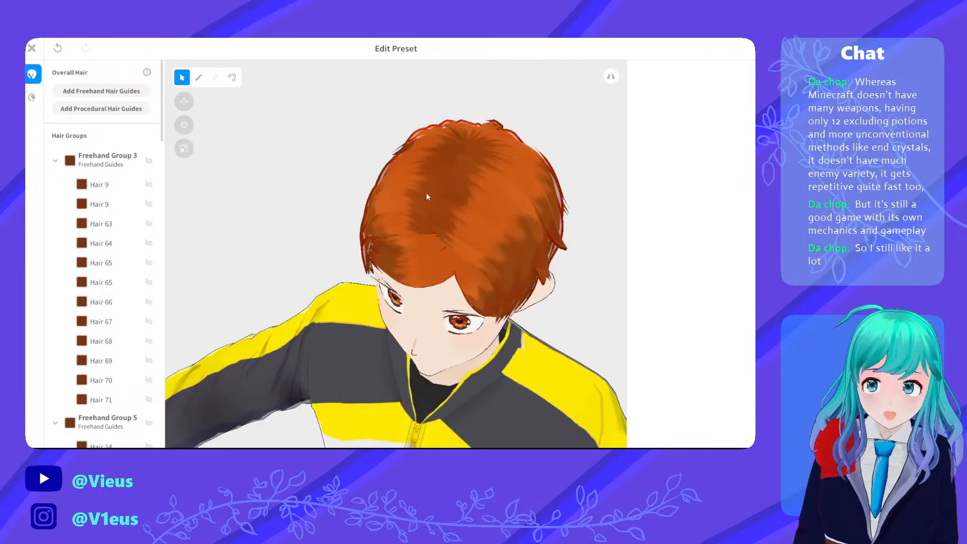
{"action": "mouse_move", "coordinate": [426, 192]}
{"action": "right_mouse_down"}
{"action": "mouse_move", "coordinate": [489, 192]}
{"action": "mouse_move", "coordinate": [424, 191]}
{"action": "mouse_move", "coordinate": [431, 197]}
{"action": "right_mouse_up"}
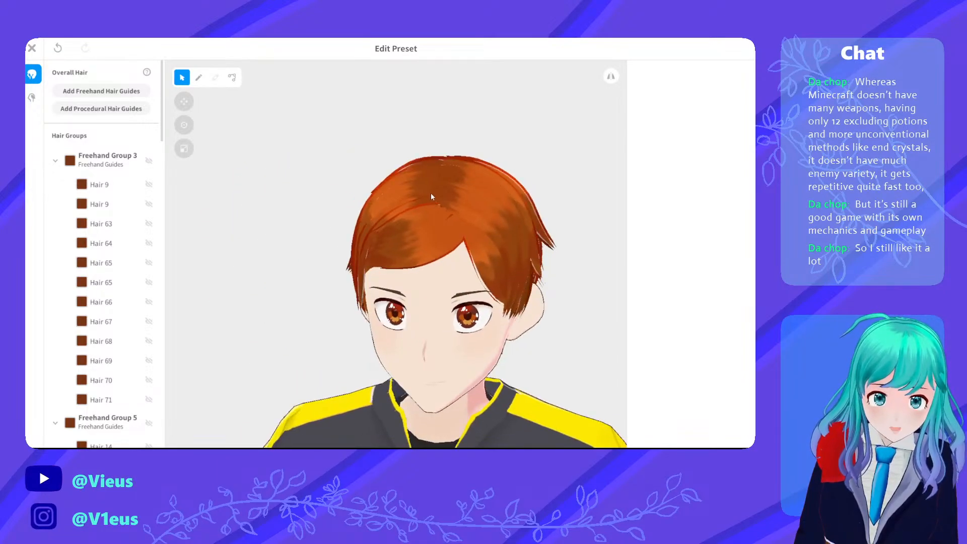
{"action": "scroll", "coordinate": [431, 197], "scroll_direction": "down", "scroll_amount": 2}
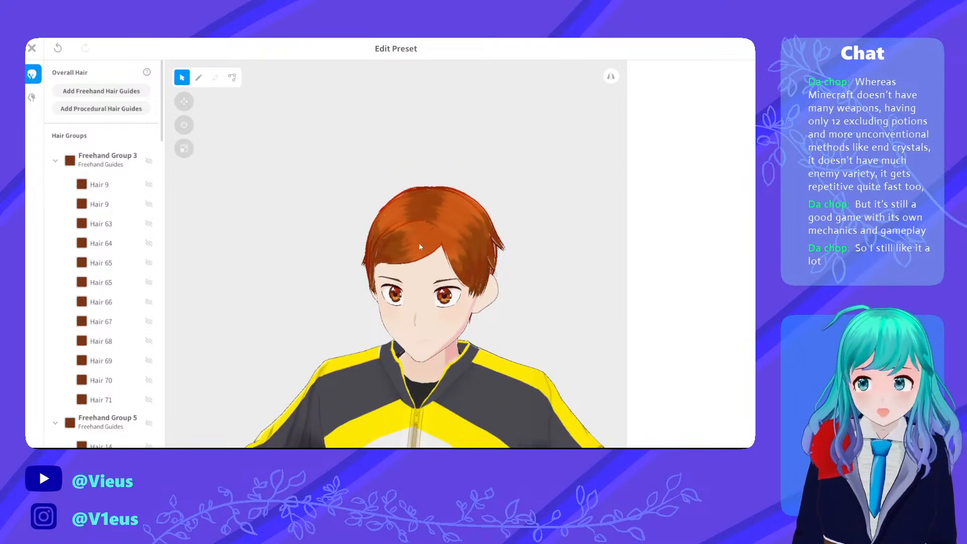
{"action": "middle_click_drag", "start_coordinate": [429, 286], "coordinate": [414, 136]}
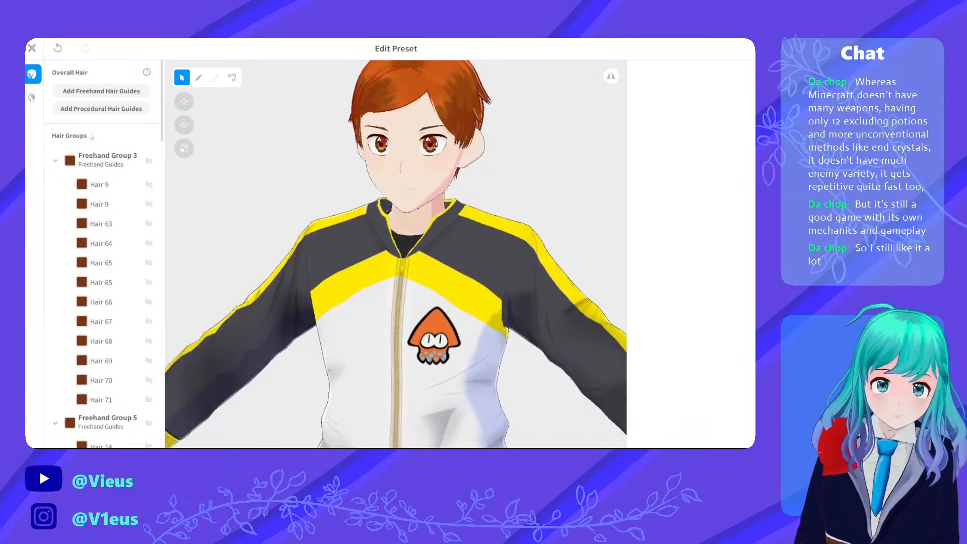
Close the hairstyle editor and save the overall hair as a new custom item
{"action": "left_click", "coordinate": [31, 48]}
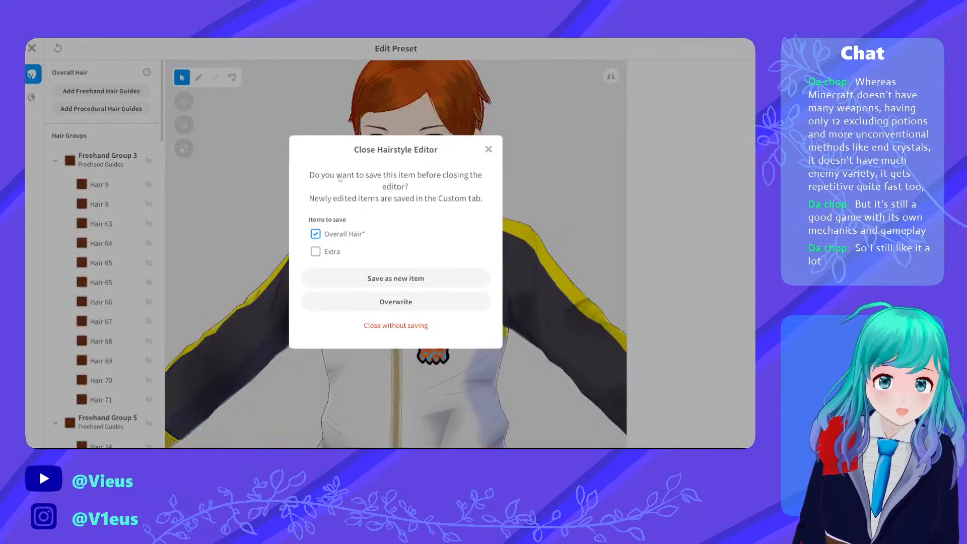
{"action": "left_click", "coordinate": [391, 271]}
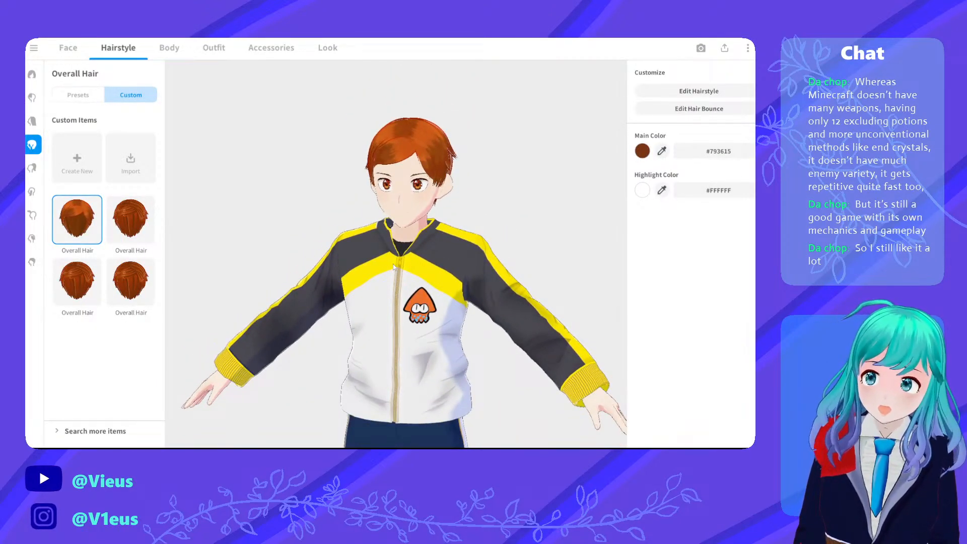
{"action": "scroll", "coordinate": [393, 264], "scroll_direction": "up", "scroll_amount": 3}
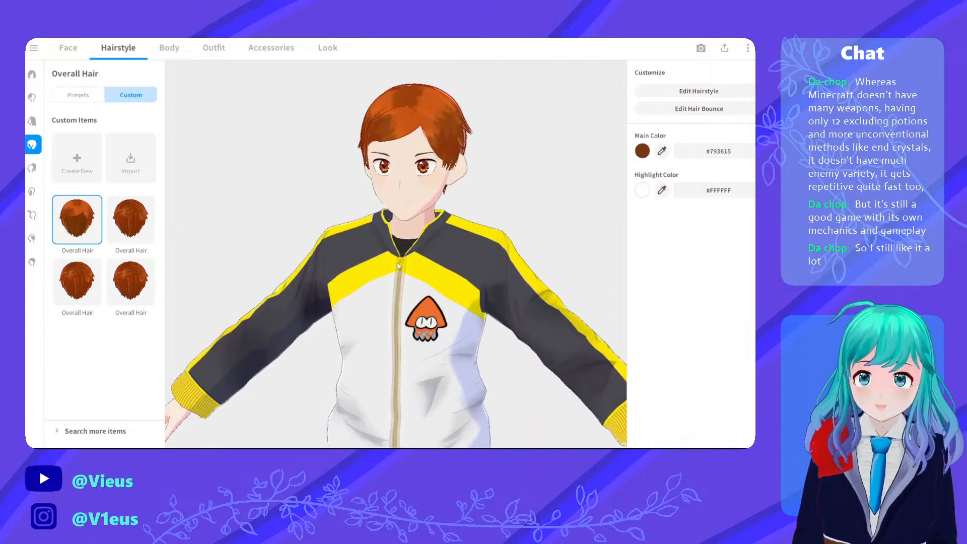
Examine the front of the jacket and its squid emblem up close
{"action": "mouse_move", "coordinate": [400, 262]}
{"action": "left_mouse_down"}
{"action": "mouse_move", "coordinate": [480, 261]}
{"action": "mouse_move", "coordinate": [400, 261]}
{"action": "left_mouse_up"}
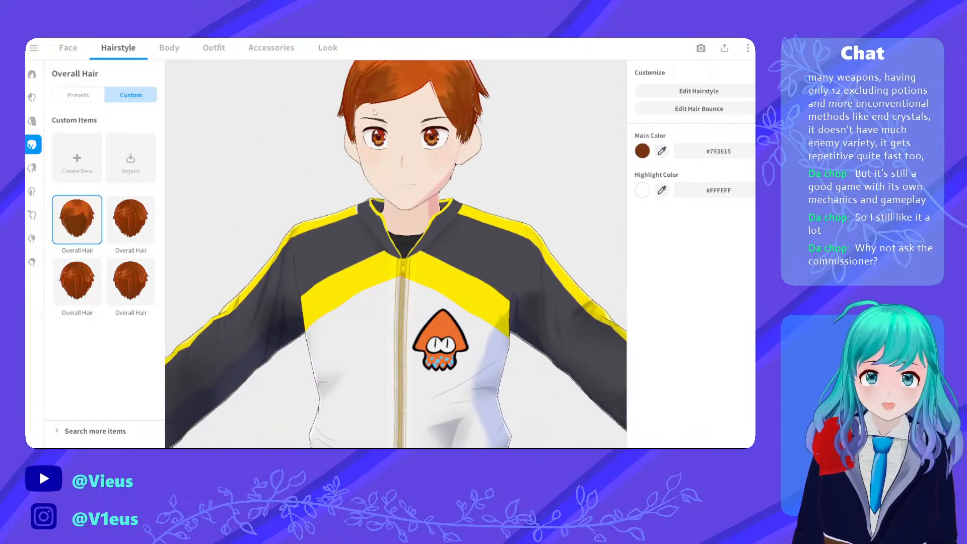
{"action": "middle_click_drag", "start_coordinate": [440, 208], "coordinate": [424, 112]}
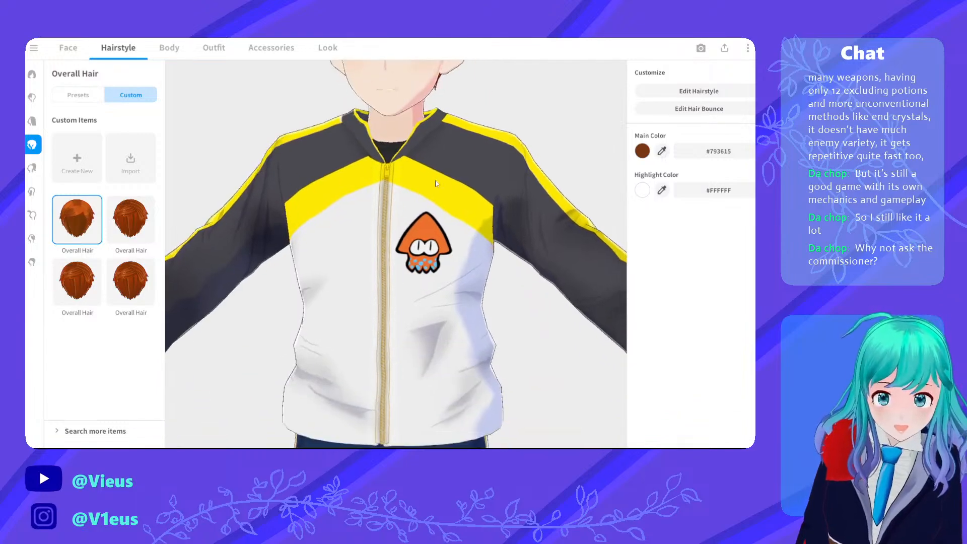
{"action": "middle_click_drag", "start_coordinate": [421, 245], "coordinate": [400, 238]}
{"action": "scroll", "coordinate": [445, 168], "scroll_direction": "down", "scroll_amount": 3}
{"action": "scroll", "coordinate": [445, 168], "scroll_direction": "up", "scroll_amount": 4}
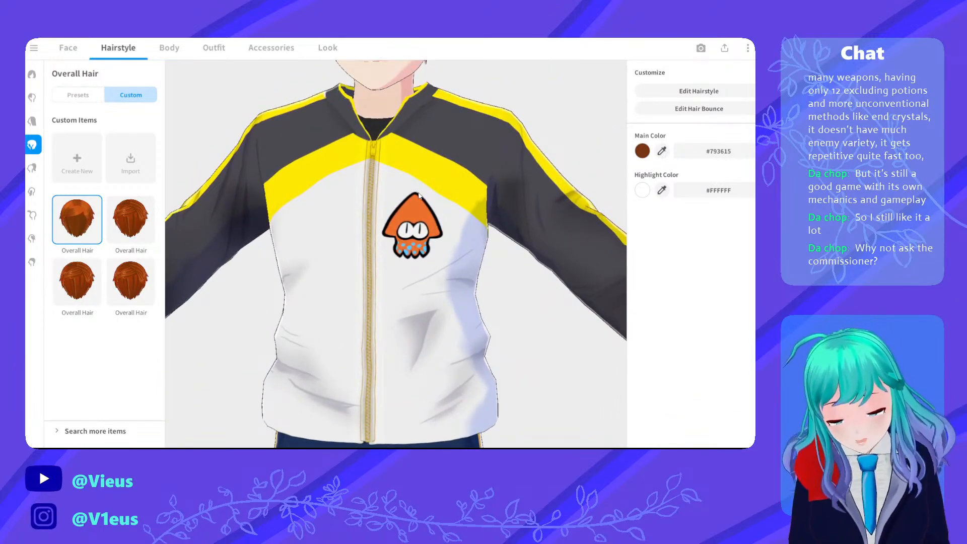
{"action": "scroll", "coordinate": [402, 267], "scroll_direction": "up", "scroll_amount": 5}
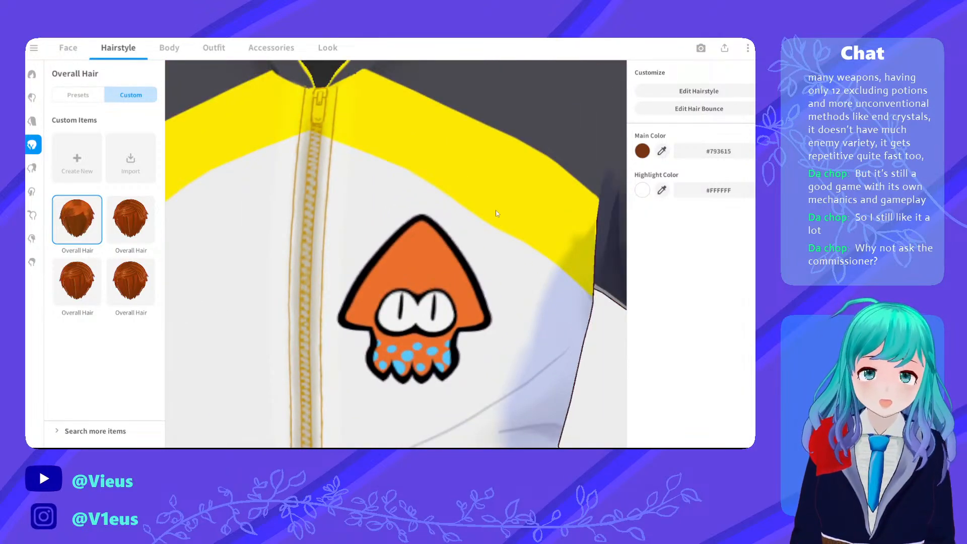
{"action": "middle_click_drag", "start_coordinate": [525, 327], "coordinate": [491, 197]}
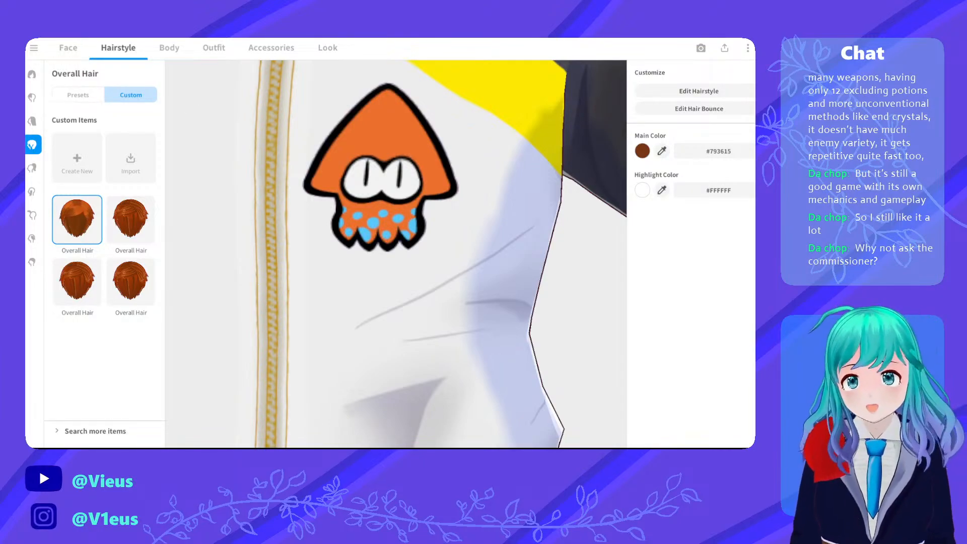
Open the texture of the custom Tops item in the outfit's texture editor
{"action": "left_click", "coordinate": [169, 47]}
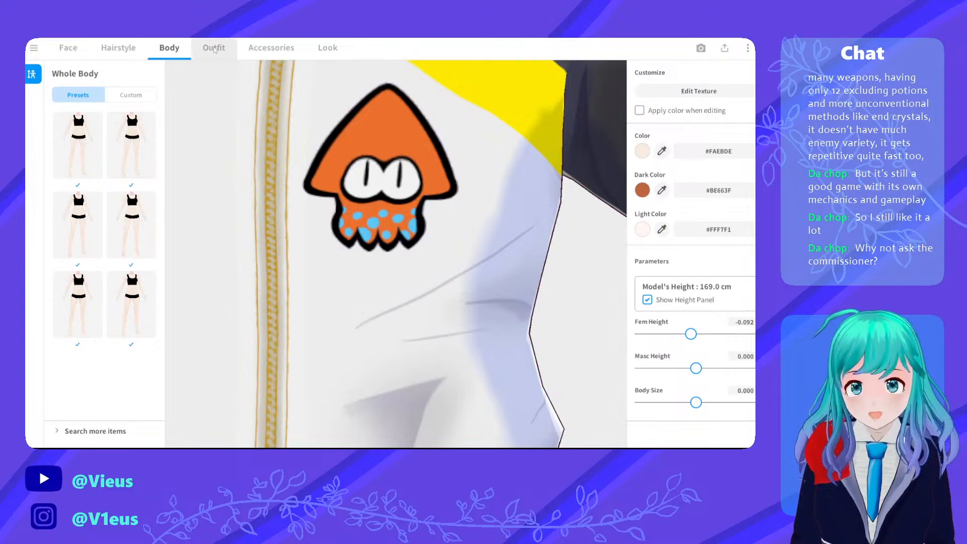
{"action": "left_click", "coordinate": [214, 48]}
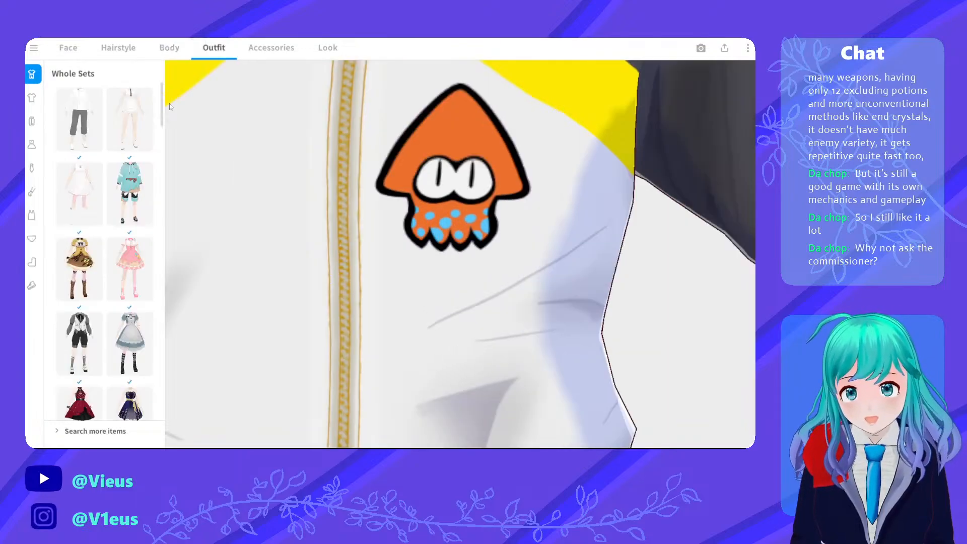
{"action": "left_click", "coordinate": [35, 103]}
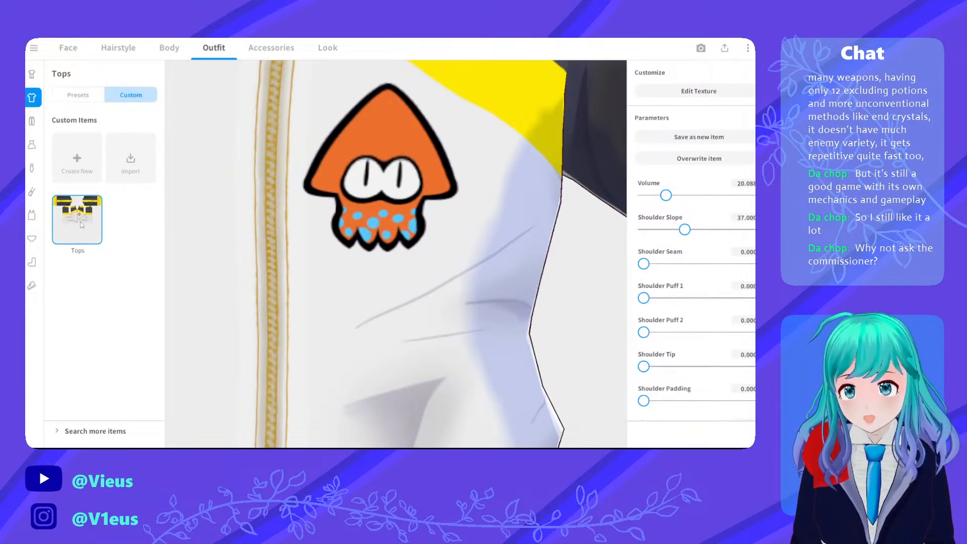
{"action": "left_click", "coordinate": [96, 202]}
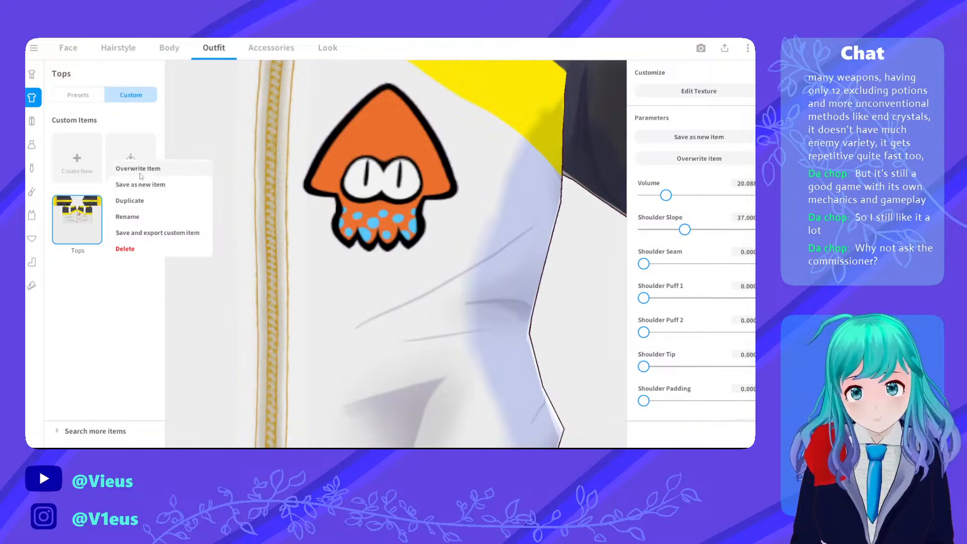
{"action": "left_click", "coordinate": [645, 86]}
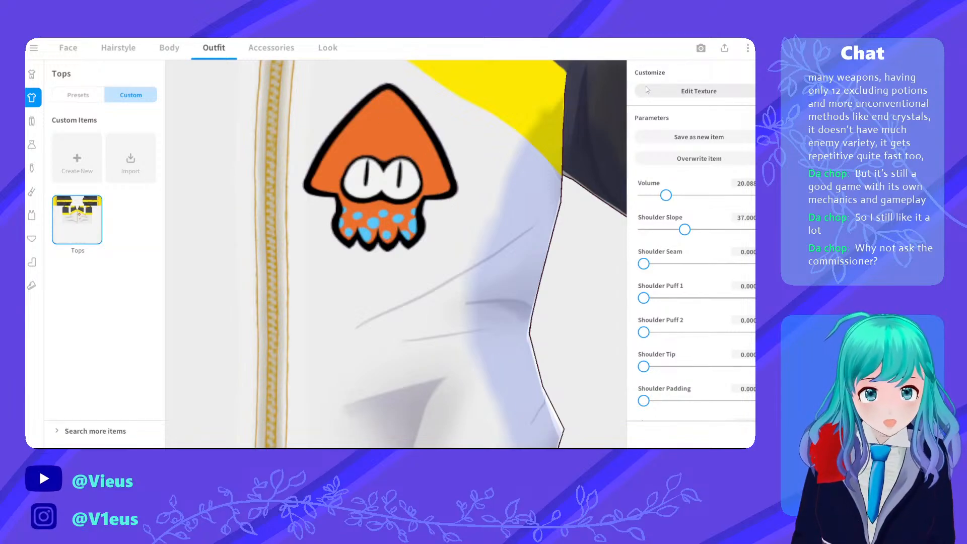
{"action": "left_click", "coordinate": [646, 86]}
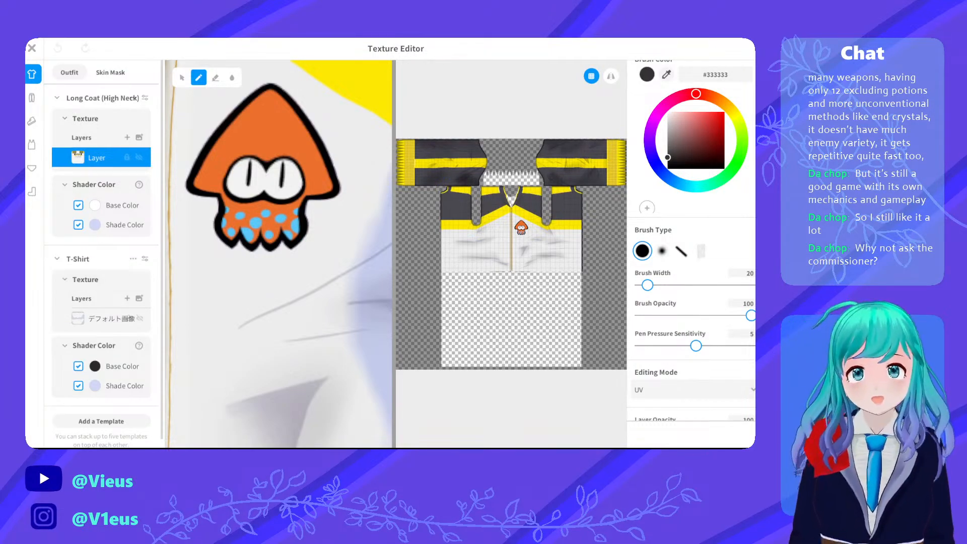
Add a layer to the Long Coat (High Neck) texture and paint over the squid emblem with a soft brush in sampled #ECECEC
{"action": "scroll", "coordinate": [282, 198], "scroll_direction": "down", "scroll_amount": 5}
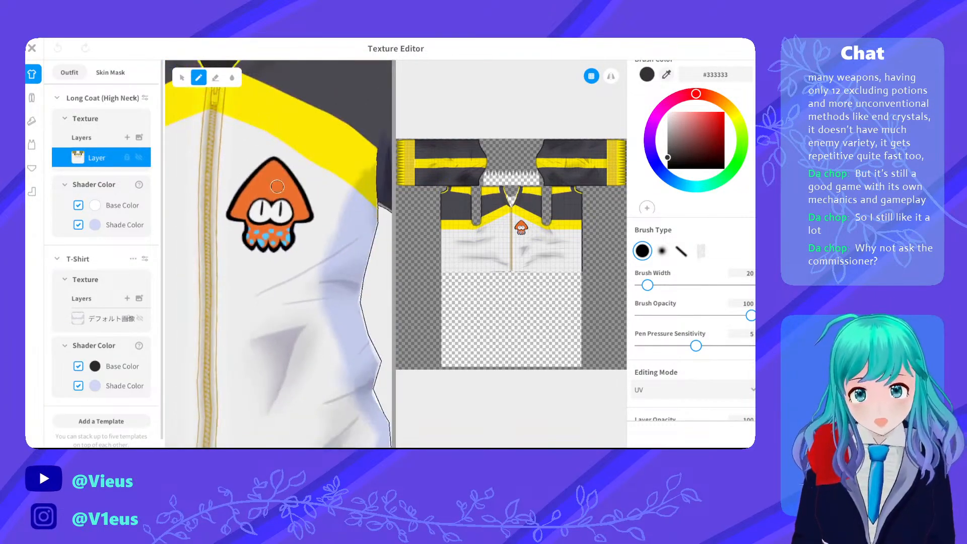
{"action": "scroll", "coordinate": [283, 198], "scroll_direction": "up", "scroll_amount": 5}
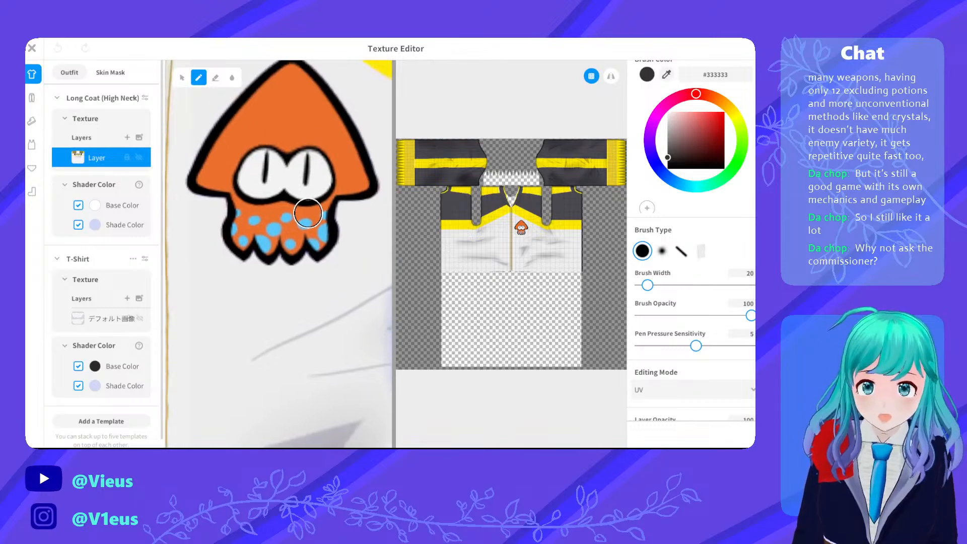
{"action": "scroll", "coordinate": [272, 211], "scroll_direction": "down", "scroll_amount": 3}
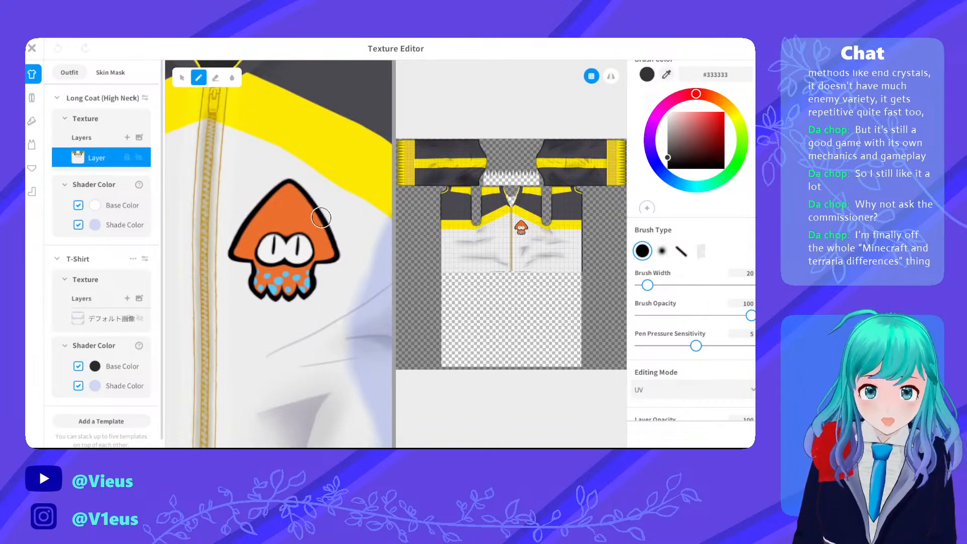
{"action": "scroll", "coordinate": [299, 219], "scroll_direction": "up", "scroll_amount": 3}
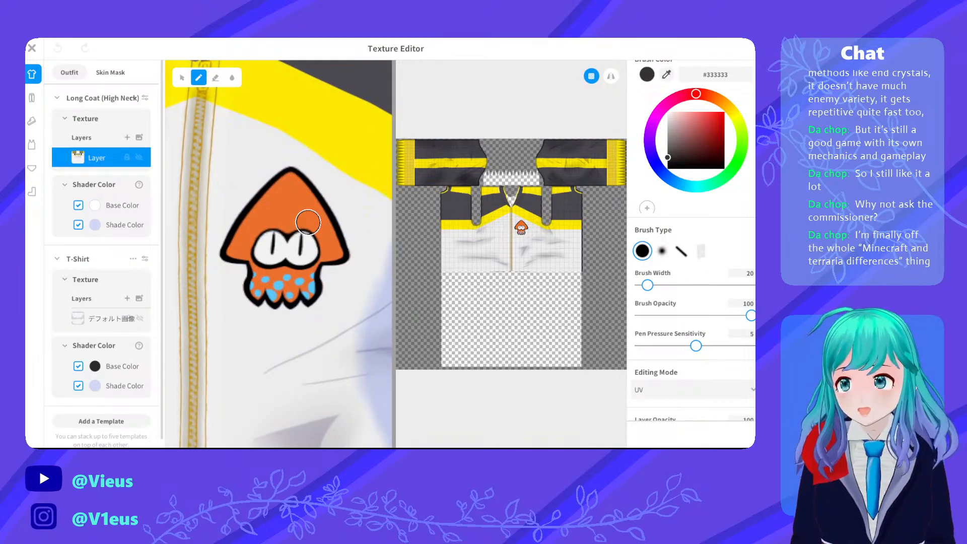
{"action": "scroll", "coordinate": [534, 198], "scroll_direction": "up", "scroll_amount": 5}
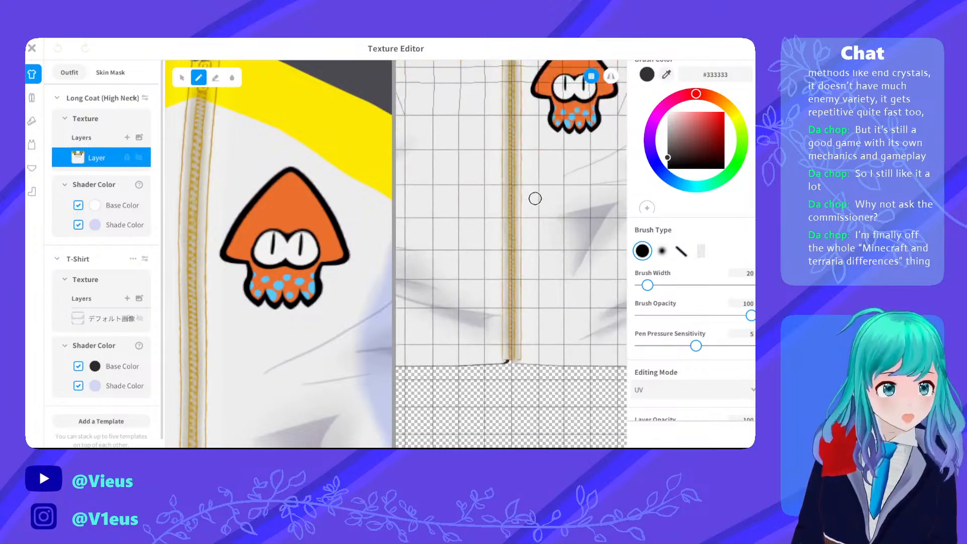
{"action": "right_click_drag", "start_coordinate": [526, 166], "coordinate": [447, 296]}
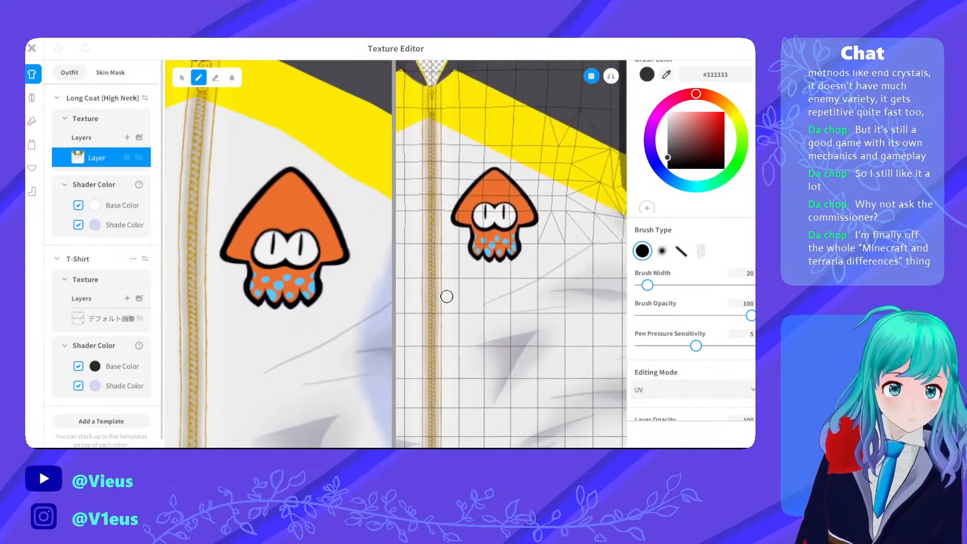
{"action": "scroll", "coordinate": [482, 214], "scroll_direction": "up", "scroll_amount": 3}
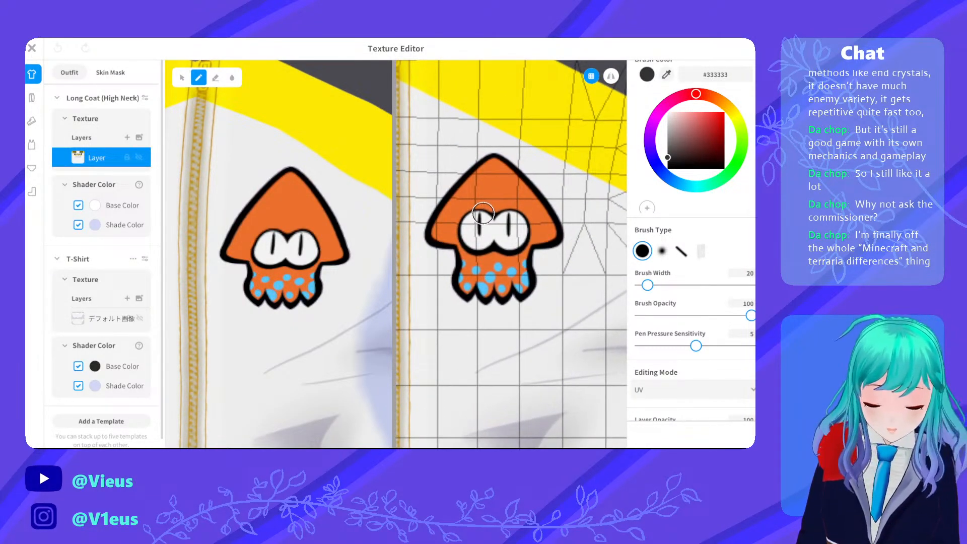
{"action": "left_click", "coordinate": [127, 137]}
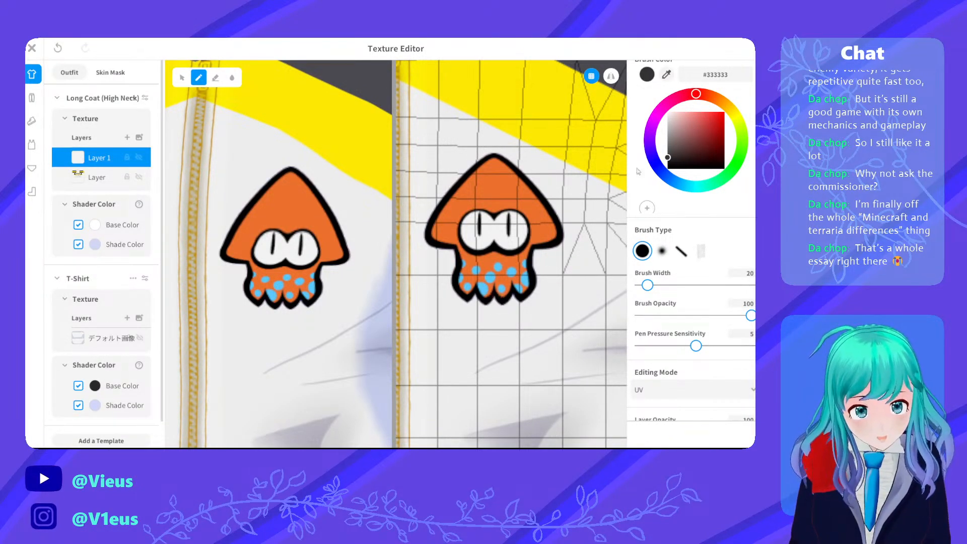
{"action": "left_click", "coordinate": [665, 74]}
{"action": "left_click", "coordinate": [453, 156]}
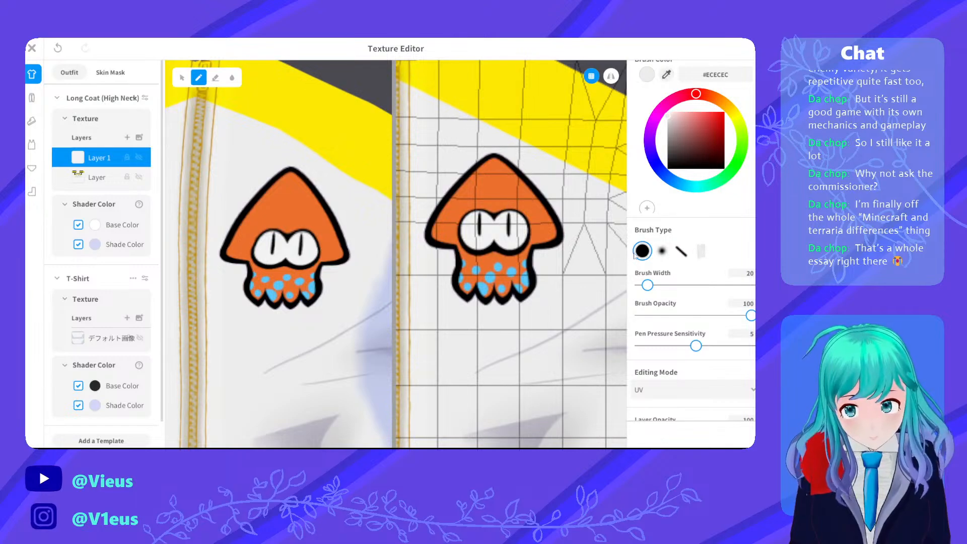
{"action": "left_click", "coordinate": [661, 250]}
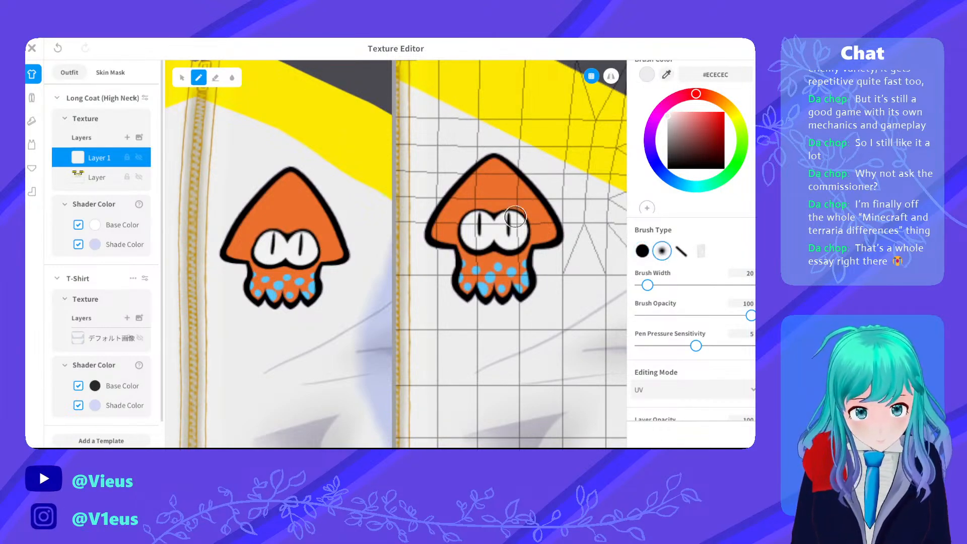
{"action": "mouse_move", "coordinate": [451, 214]}
{"action": "left_mouse_down"}
{"action": "mouse_move", "coordinate": [439, 206]}
{"action": "mouse_move", "coordinate": [427, 222]}
{"action": "mouse_move", "coordinate": [436, 231]}
{"action": "mouse_move", "coordinate": [427, 232]}
{"action": "mouse_move", "coordinate": [471, 266]}
{"action": "mouse_move", "coordinate": [496, 254]}
{"action": "mouse_move", "coordinate": [462, 263]}
{"action": "mouse_move", "coordinate": [503, 285]}
{"action": "mouse_move", "coordinate": [494, 226]}
{"action": "mouse_move", "coordinate": [527, 271]}
{"action": "mouse_move", "coordinate": [544, 271]}
{"action": "mouse_move", "coordinate": [539, 237]}
{"action": "mouse_move", "coordinate": [552, 213]}
{"action": "mouse_move", "coordinate": [519, 211]}
{"action": "mouse_move", "coordinate": [516, 204]}
{"action": "mouse_move", "coordinate": [539, 202]}
{"action": "mouse_move", "coordinate": [483, 192]}
{"action": "mouse_move", "coordinate": [486, 217]}
{"action": "mouse_move", "coordinate": [476, 166]}
{"action": "mouse_move", "coordinate": [453, 179]}
{"action": "mouse_move", "coordinate": [460, 196]}
{"action": "mouse_move", "coordinate": [475, 181]}
{"action": "mouse_move", "coordinate": [502, 211]}
{"action": "mouse_move", "coordinate": [479, 225]}
{"action": "mouse_move", "coordinate": [505, 201]}
{"action": "mouse_move", "coordinate": [526, 243]}
{"action": "left_mouse_up"}
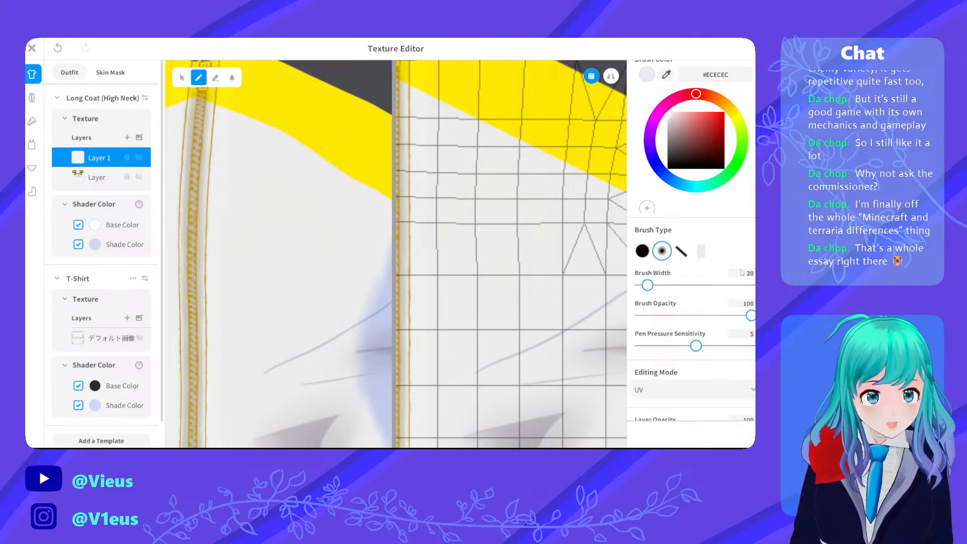
Set the cover layer's opacity to 60 and choose the hard round brush in dark red #A23636
{"action": "scroll", "coordinate": [670, 392], "scroll_direction": "down", "scroll_amount": 2}
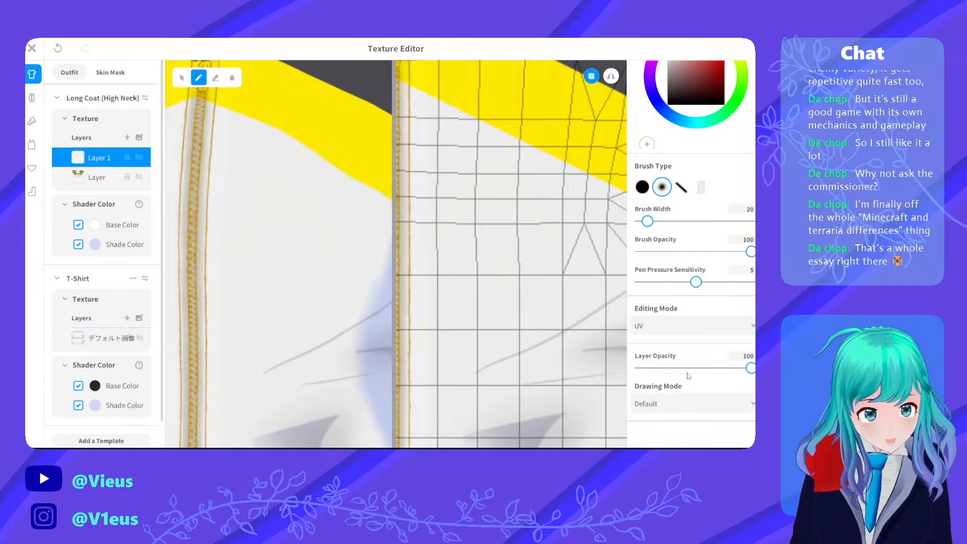
{"action": "left_click_drag", "start_coordinate": [688, 372], "coordinate": [707, 381]}
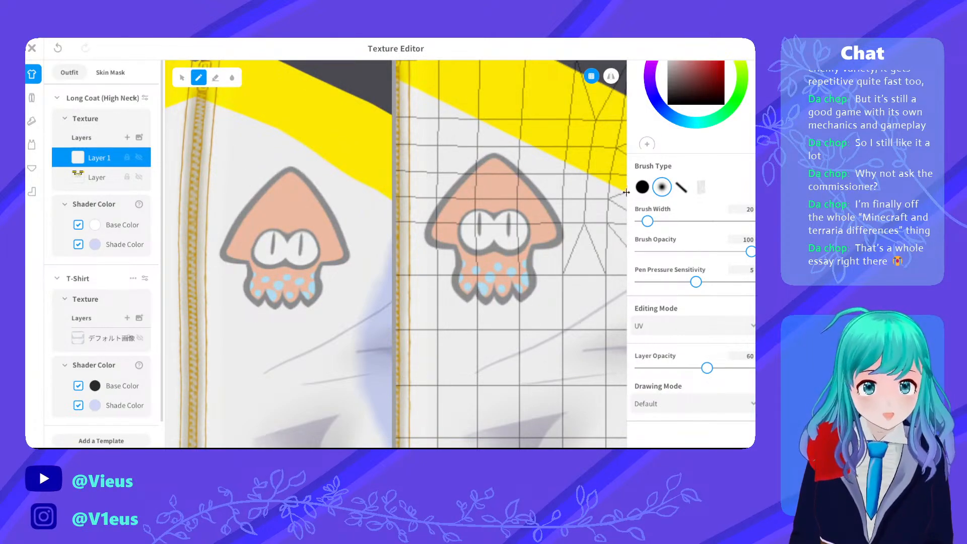
{"action": "left_click", "coordinate": [645, 188]}
{"action": "scroll", "coordinate": [735, 140], "scroll_direction": "up", "scroll_amount": 2}
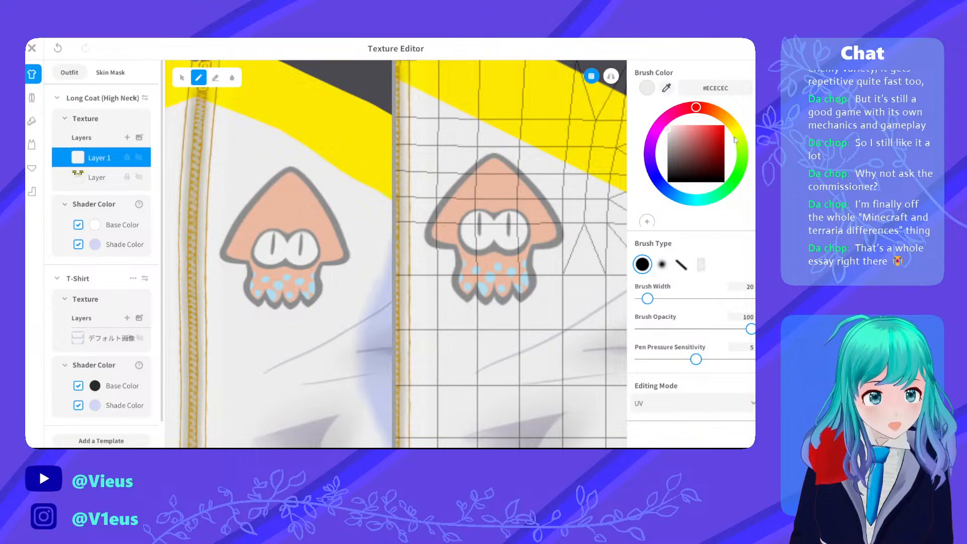
{"action": "left_click_drag", "start_coordinate": [696, 137], "coordinate": [703, 150]}
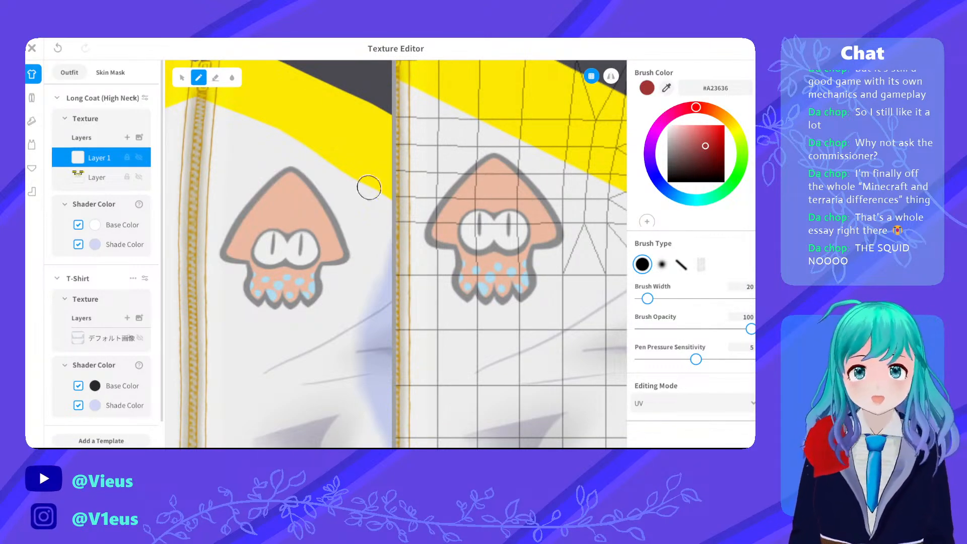
Try a large dark red letter G over the faded squid emblem, undo it, and compare the emblem with Layer 1 hidden and shown
{"action": "mouse_move", "coordinate": [537, 167]}
{"action": "left_mouse_down"}
{"action": "mouse_move", "coordinate": [467, 191]}
{"action": "mouse_move", "coordinate": [481, 300]}
{"action": "mouse_move", "coordinate": [559, 239]}
{"action": "mouse_move", "coordinate": [504, 241]}
{"action": "left_mouse_up"}
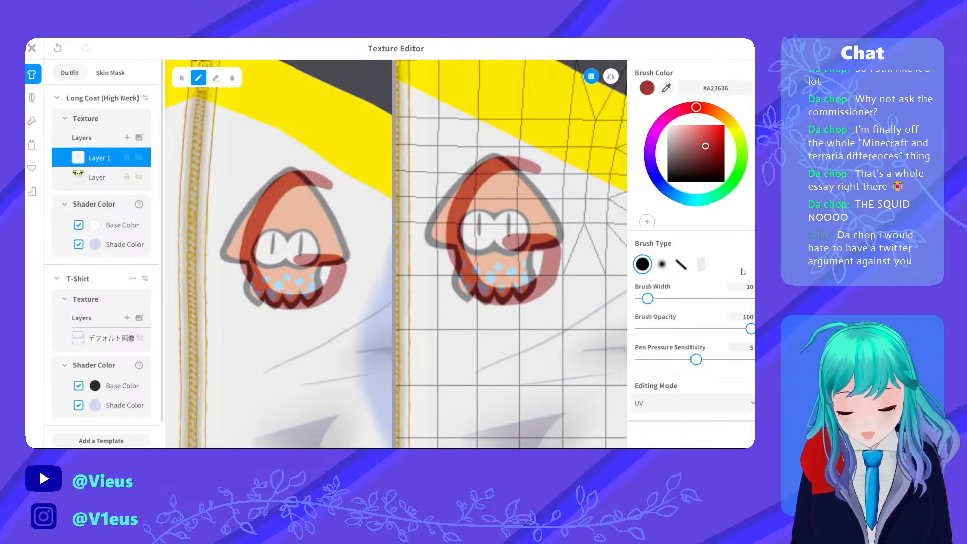
{"action": "key", "text": "ctrl+z"}
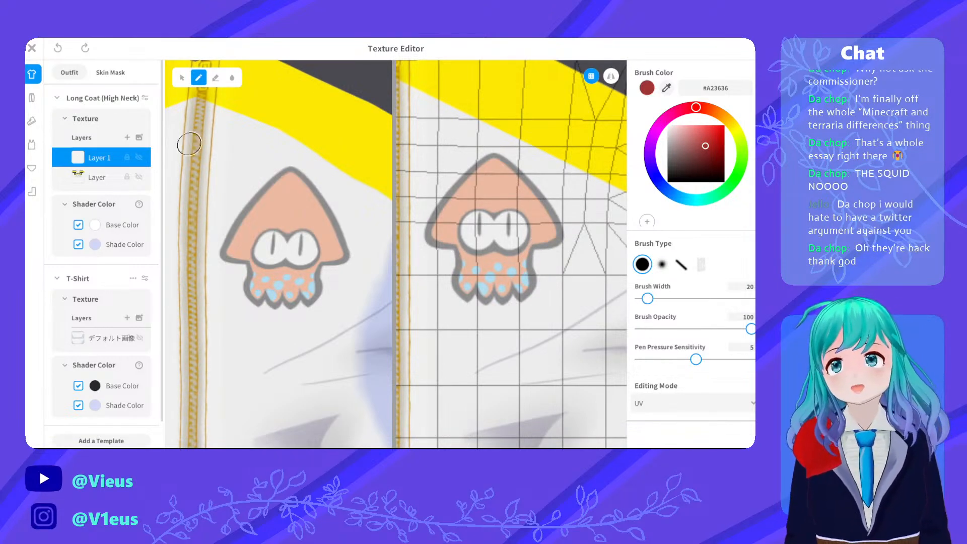
{"action": "left_click", "coordinate": [140, 160]}
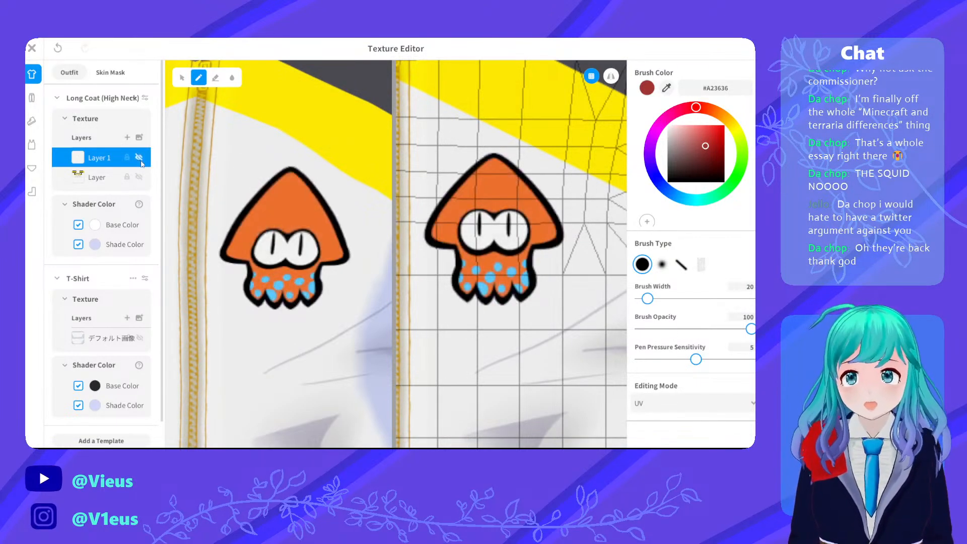
{"action": "right_click", "coordinate": [139, 157]}
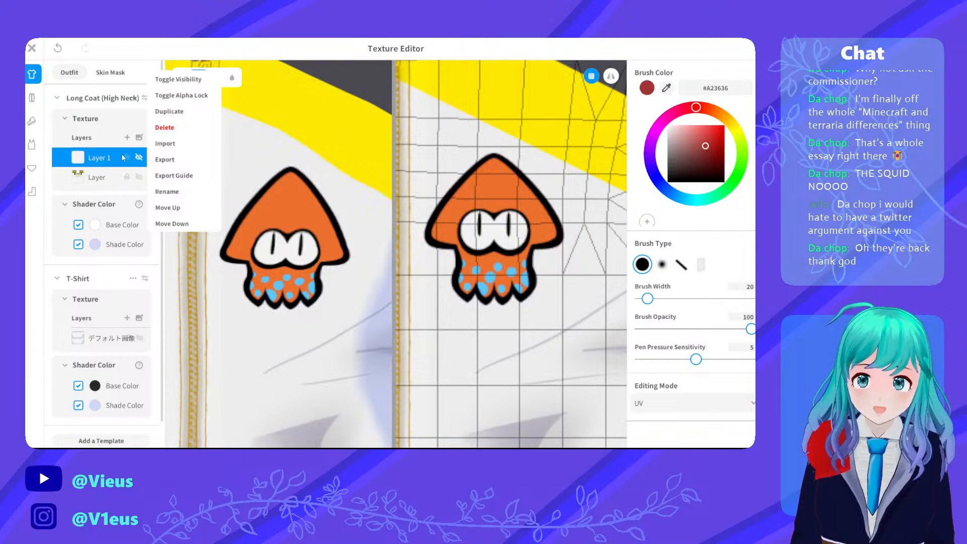
{"action": "left_click", "coordinate": [122, 158]}
{"action": "left_click", "coordinate": [138, 158]}
{"action": "left_click_drag", "start_coordinate": [502, 170], "coordinate": [538, 251]}
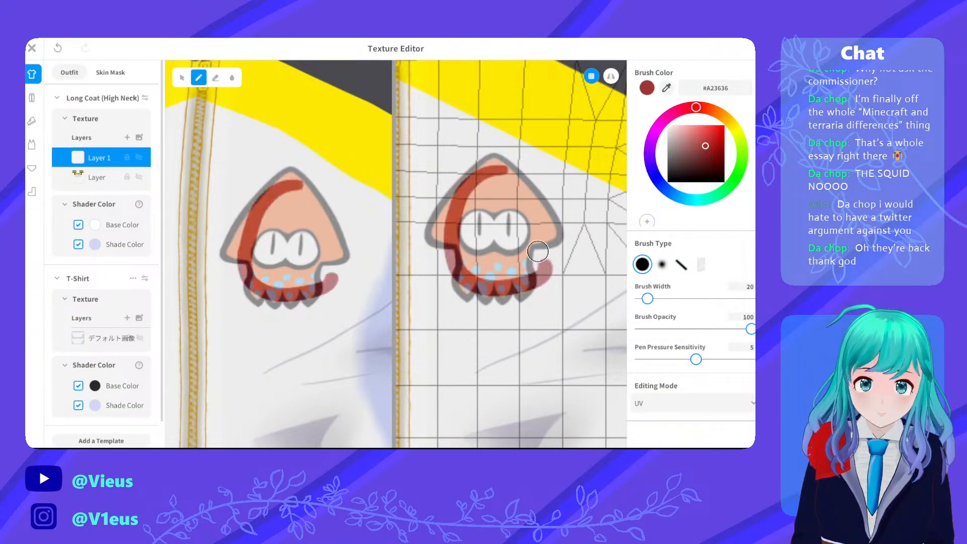
{"action": "key", "text": "ctrl+z"}
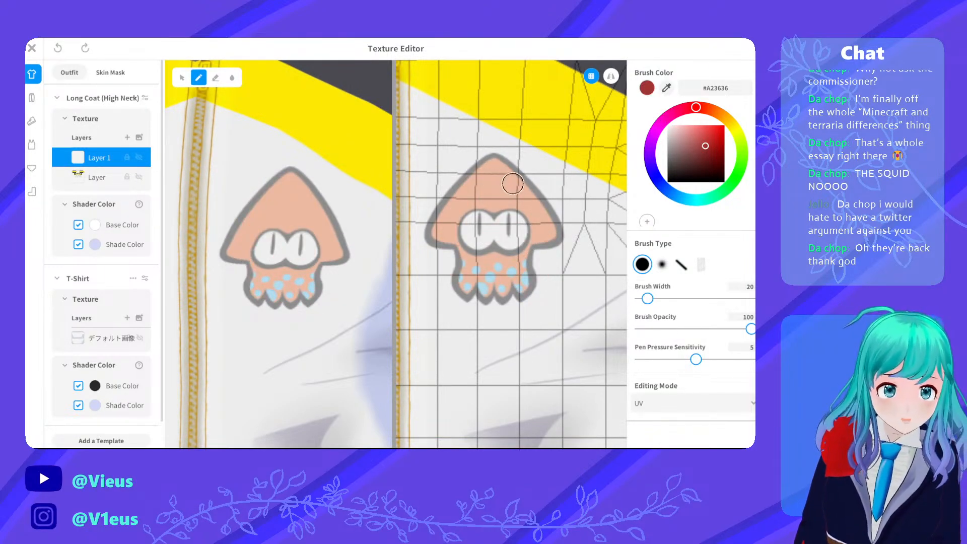
{"action": "mouse_move", "coordinate": [512, 184]}
{"action": "left_mouse_down"}
{"action": "mouse_move", "coordinate": [531, 182]}
{"action": "mouse_move", "coordinate": [451, 207]}
{"action": "mouse_move", "coordinate": [498, 280]}
{"action": "mouse_move", "coordinate": [527, 252]}
{"action": "left_mouse_up"}
{"action": "key", "text": "ctrl+z"}
{"action": "left_click_drag", "start_coordinate": [493, 195], "coordinate": [499, 194]}
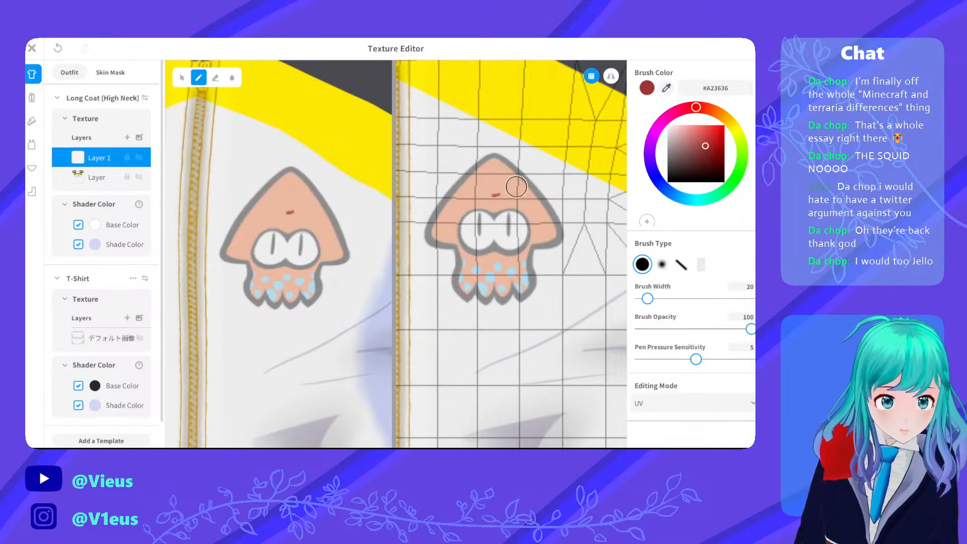
{"action": "mouse_move", "coordinate": [503, 160]}
{"action": "left_mouse_down"}
{"action": "mouse_move", "coordinate": [496, 313]}
{"action": "mouse_move", "coordinate": [537, 227]}
{"action": "mouse_move", "coordinate": [494, 232]}
{"action": "left_mouse_up"}
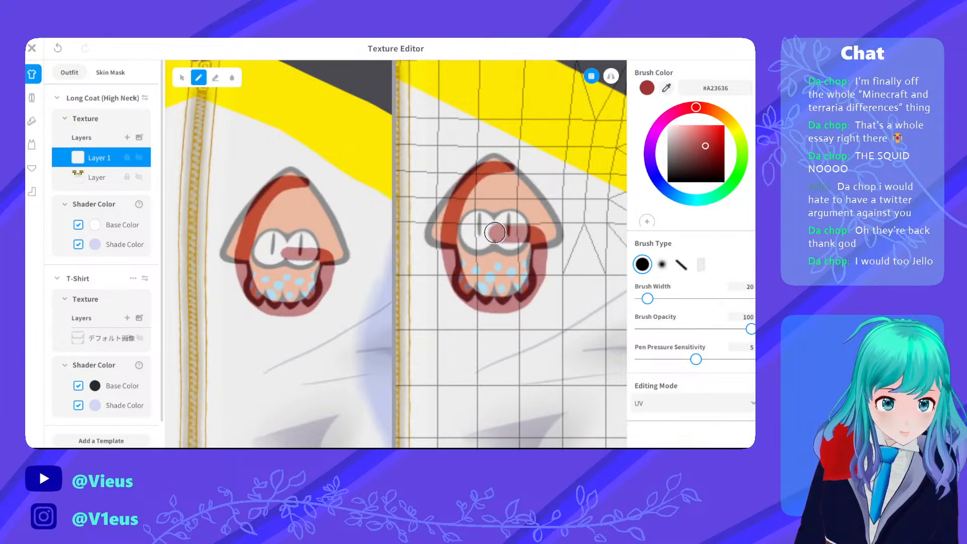
{"action": "key", "text": "ctrl+z"}
Paint a large dark red letter G on Layer 1, following the outline of the faded squid emblem
{"action": "mouse_move", "coordinate": [518, 160]}
{"action": "left_mouse_down"}
{"action": "mouse_move", "coordinate": [491, 148]}
{"action": "mouse_move", "coordinate": [456, 290]}
{"action": "mouse_move", "coordinate": [528, 262]}
{"action": "mouse_move", "coordinate": [516, 238]}
{"action": "mouse_move", "coordinate": [491, 232]}
{"action": "left_mouse_up"}
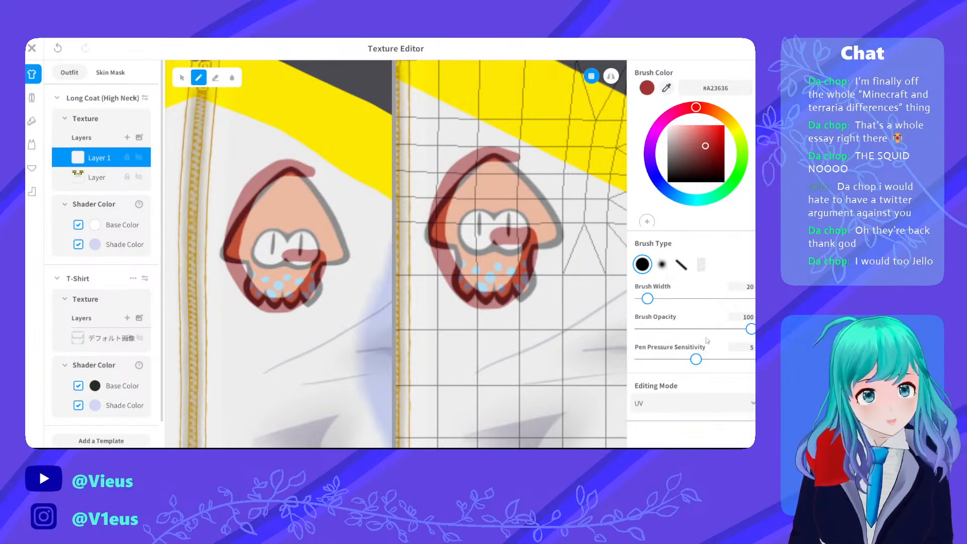
Set the opacity of Layer 1 to 100
{"action": "scroll", "coordinate": [729, 331], "scroll_direction": "down", "scroll_amount": 3}
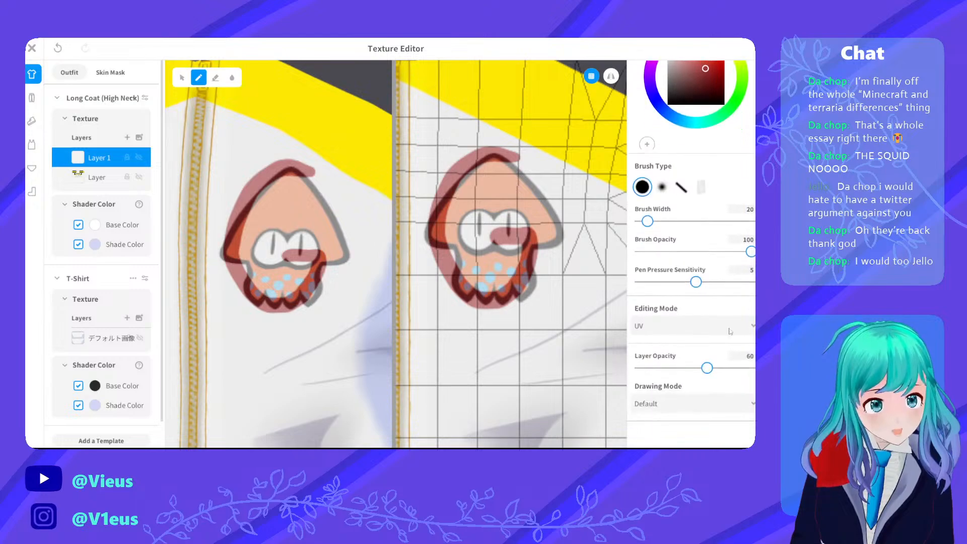
{"action": "left_click_drag", "start_coordinate": [706, 375], "coordinate": [752, 401]}
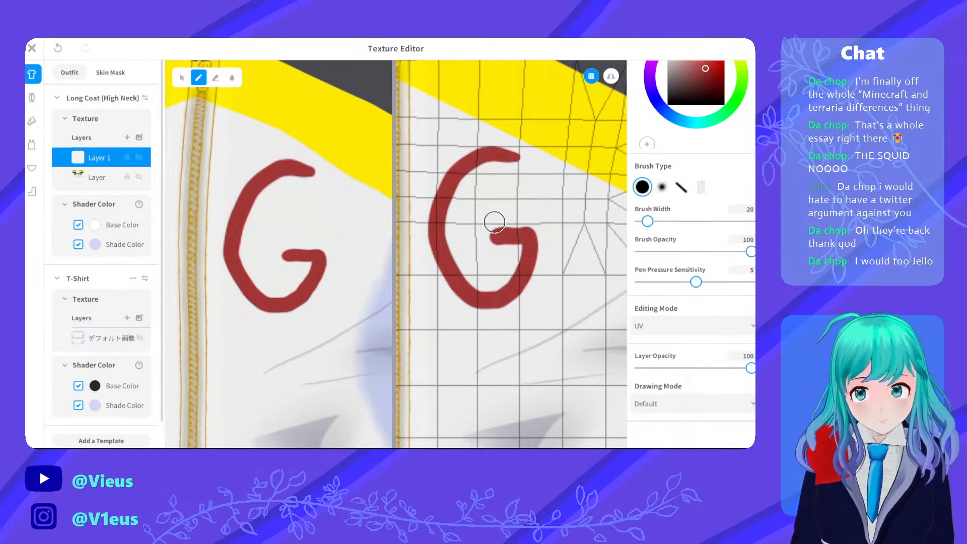
{"action": "scroll", "coordinate": [491, 221], "scroll_direction": "up", "scroll_amount": 3}
{"action": "scroll", "coordinate": [550, 277], "scroll_direction": "down", "scroll_amount": 3}
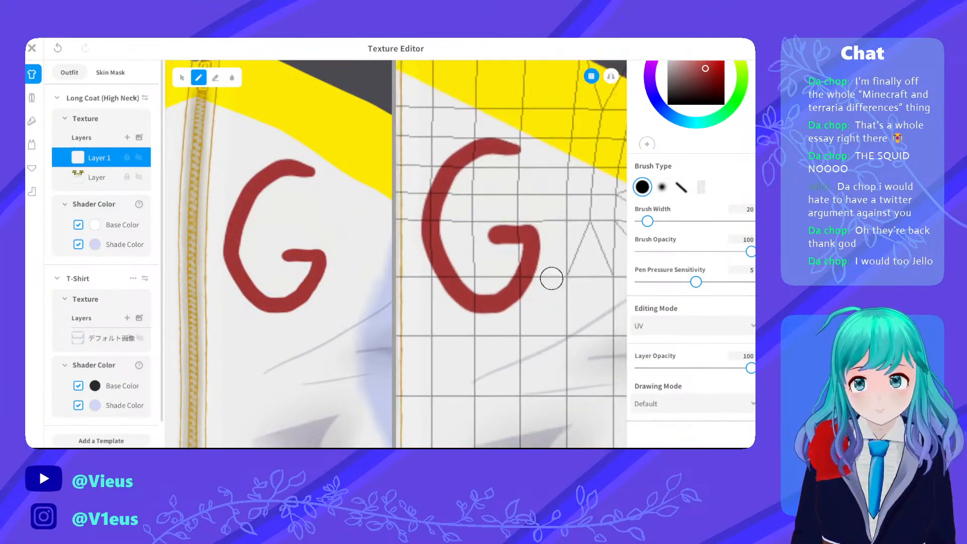
Thicken the left curve of the red G with a brush width of 11 and extend its upper arc into a tapered tip
{"action": "scroll", "coordinate": [479, 118], "scroll_direction": "up", "scroll_amount": 3}
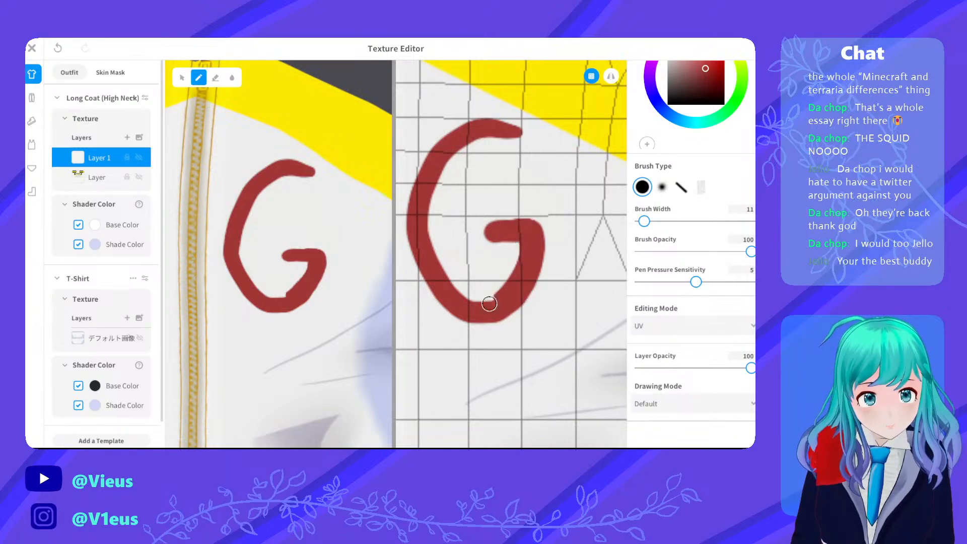
{"action": "mouse_move", "coordinate": [470, 314]}
{"action": "left_mouse_down"}
{"action": "mouse_move", "coordinate": [419, 253]}
{"action": "mouse_move", "coordinate": [420, 292]}
{"action": "left_mouse_up"}
{"action": "mouse_move", "coordinate": [414, 251]}
{"action": "left_mouse_down"}
{"action": "mouse_move", "coordinate": [435, 308]}
{"action": "mouse_move", "coordinate": [470, 320]}
{"action": "left_mouse_up"}
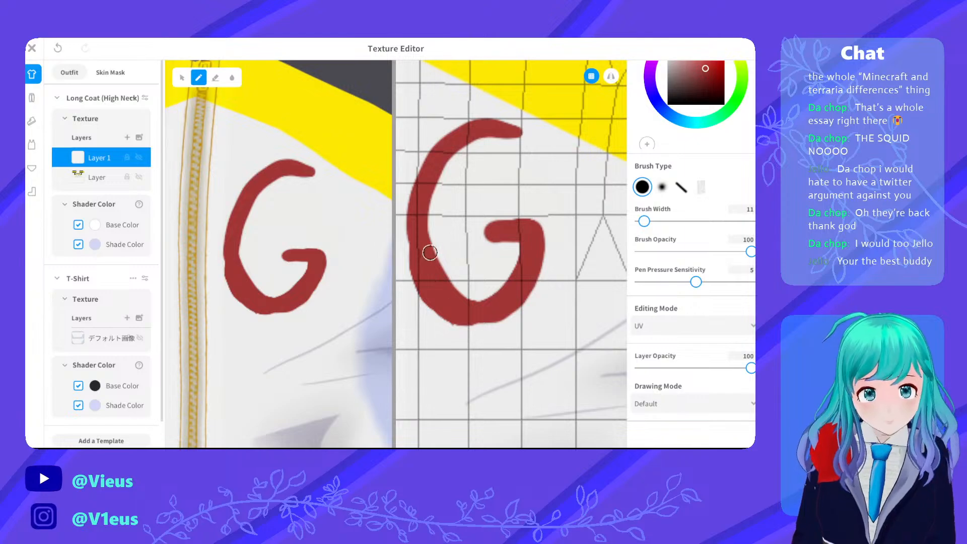
{"action": "key", "text": "ctrl+z"}
{"action": "key", "text": "ctrl+z"}
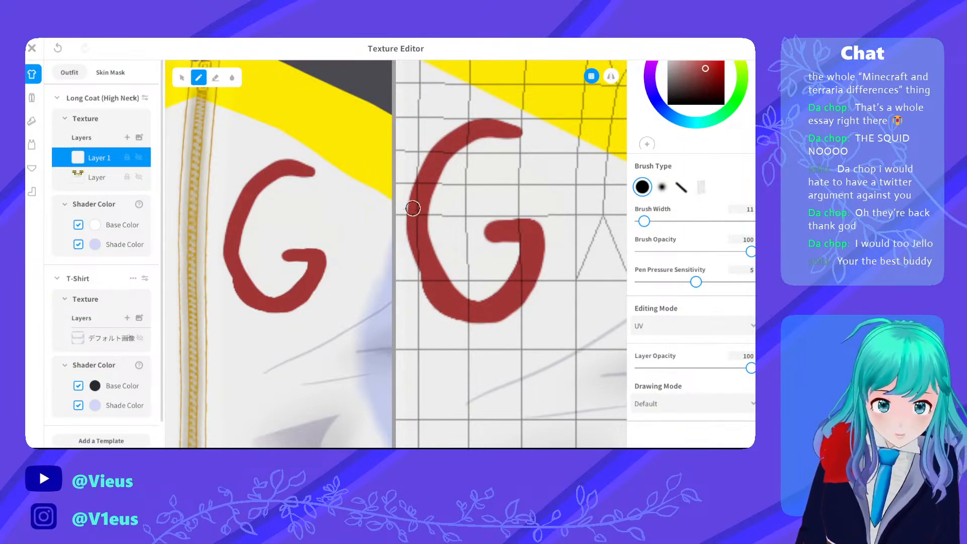
{"action": "left_click_drag", "start_coordinate": [412, 209], "coordinate": [459, 307]}
{"action": "left_click_drag", "start_coordinate": [418, 229], "coordinate": [439, 299]}
{"action": "key", "text": "ctrl+z"}
{"action": "key", "text": "ctrl+z"}
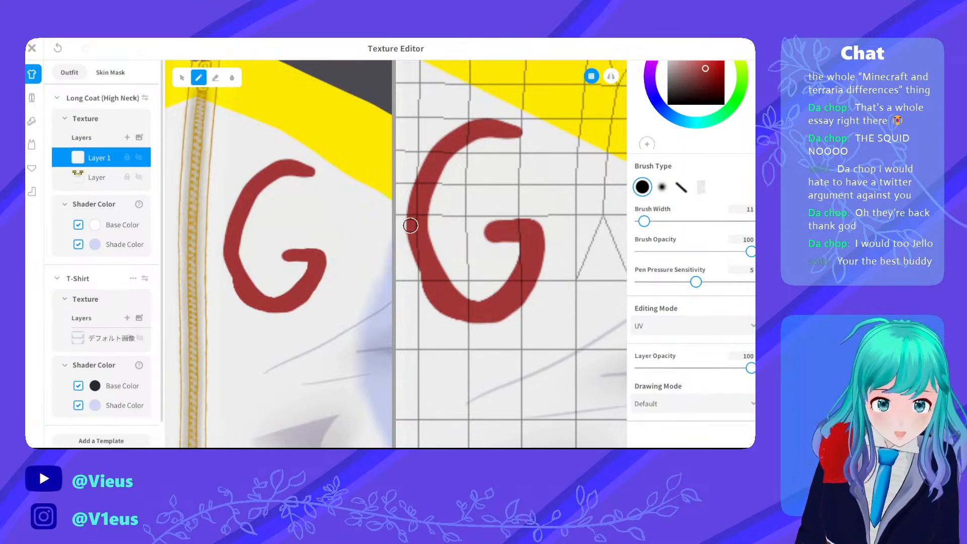
{"action": "left_click_drag", "start_coordinate": [411, 226], "coordinate": [463, 315]}
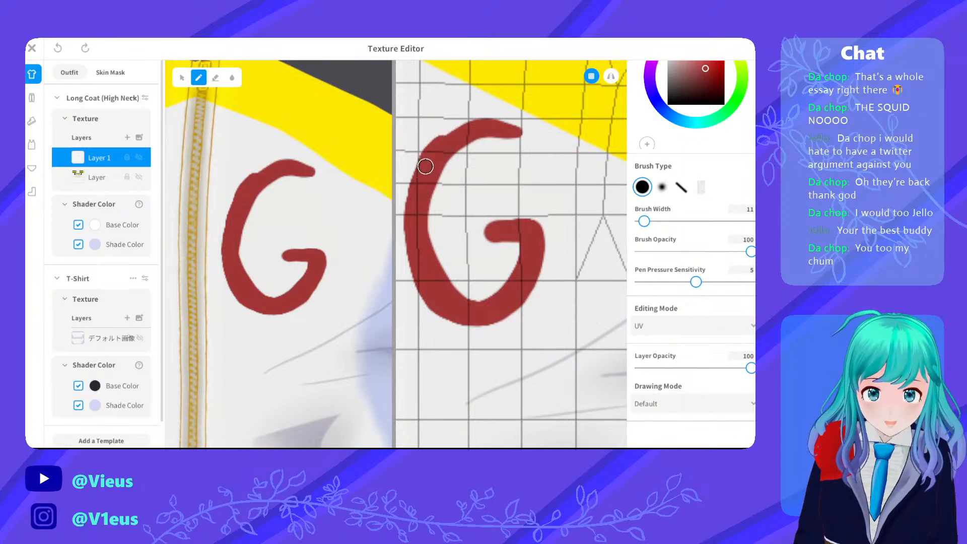
{"action": "mouse_move", "coordinate": [435, 160]}
{"action": "left_mouse_down"}
{"action": "mouse_move", "coordinate": [461, 122]}
{"action": "mouse_move", "coordinate": [508, 124]}
{"action": "mouse_move", "coordinate": [529, 137]}
{"action": "mouse_move", "coordinate": [505, 139]}
{"action": "mouse_move", "coordinate": [539, 148]}
{"action": "left_mouse_up"}
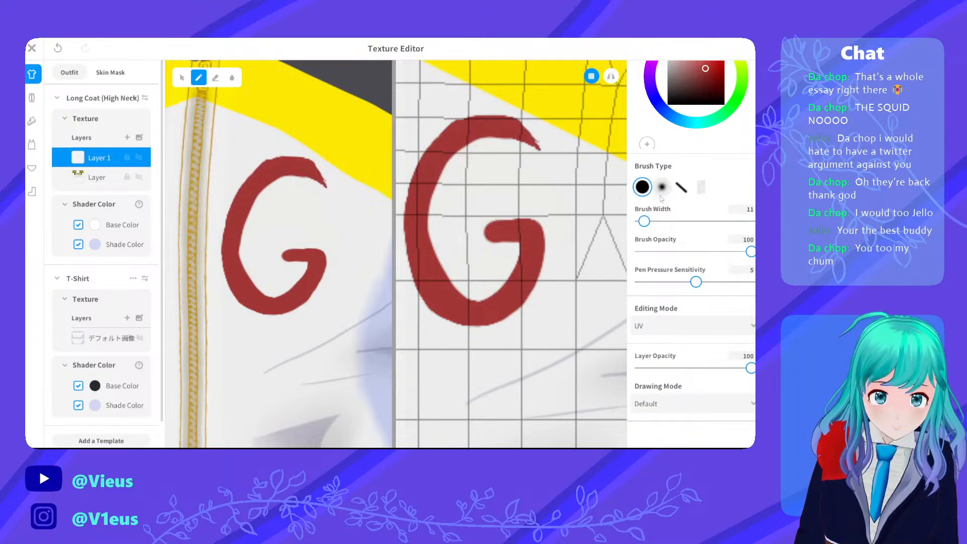
Try to erase the rounded end of the G's crossbar
{"action": "left_click", "coordinate": [215, 77]}
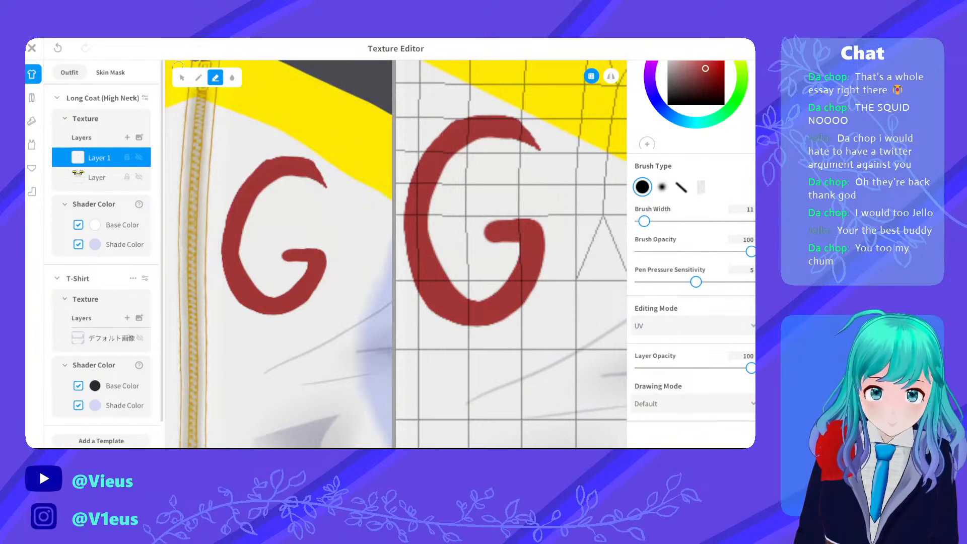
{"action": "left_click", "coordinate": [198, 77]}
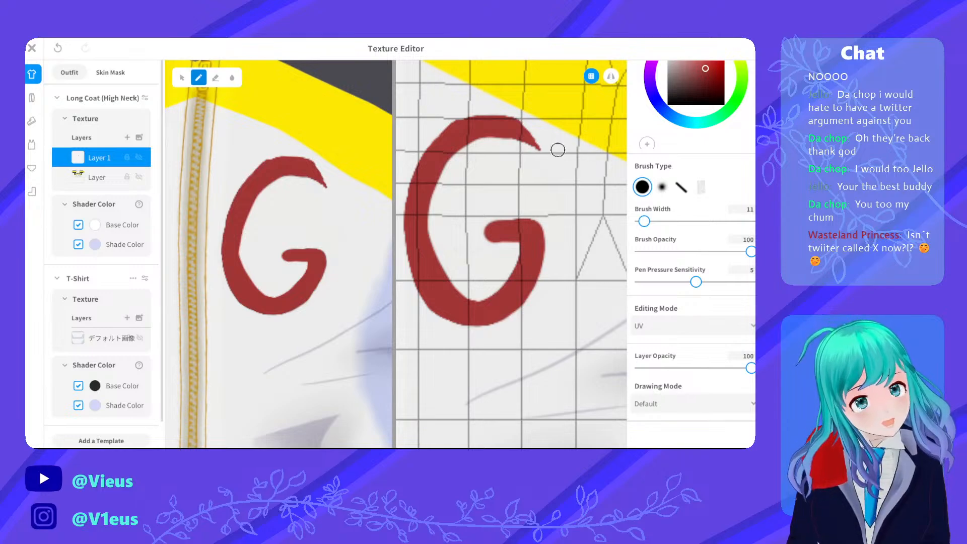
{"action": "left_click", "coordinate": [215, 77]}
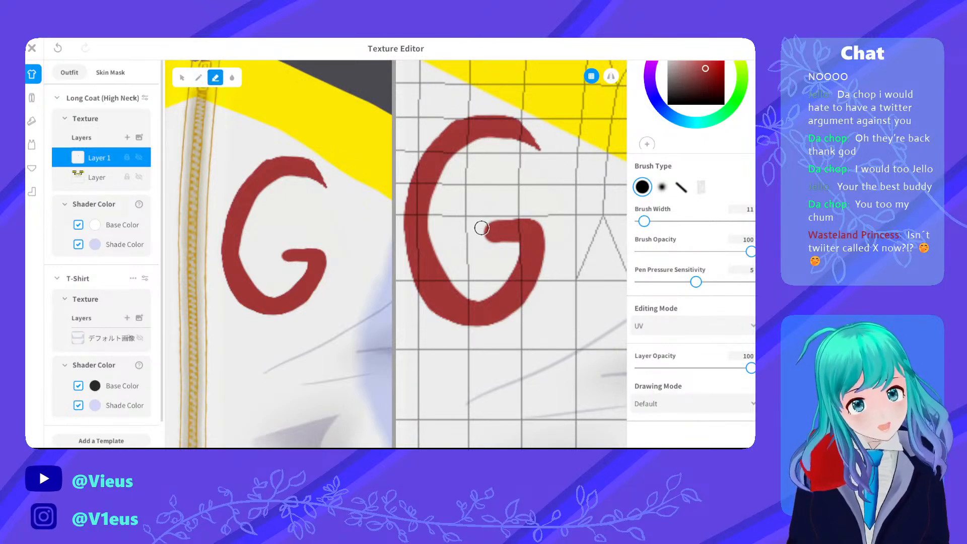
{"action": "left_click_drag", "start_coordinate": [482, 239], "coordinate": [491, 247]}
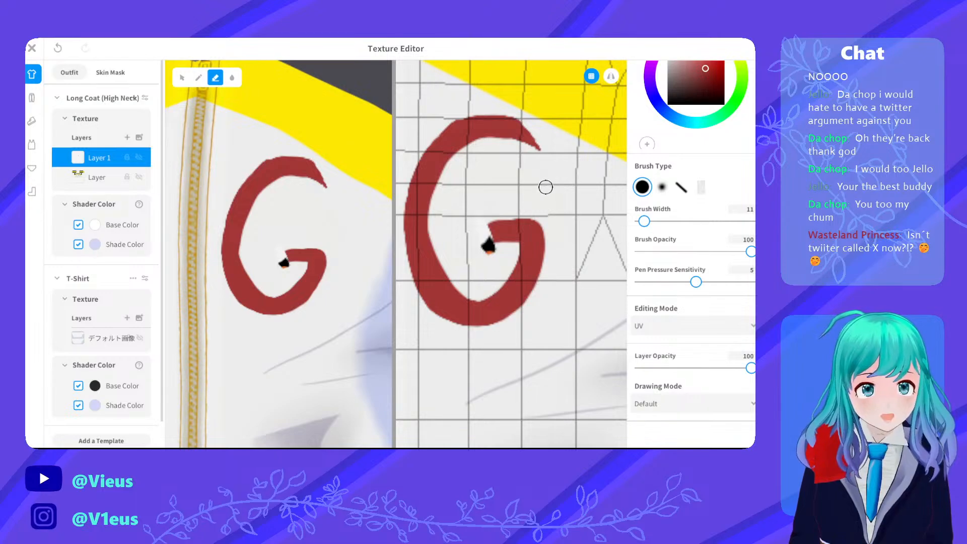
Sample the coat's off-white #ECECEB and paint over the end of the G's crossbar to square it off
{"action": "left_click", "coordinate": [198, 77]}
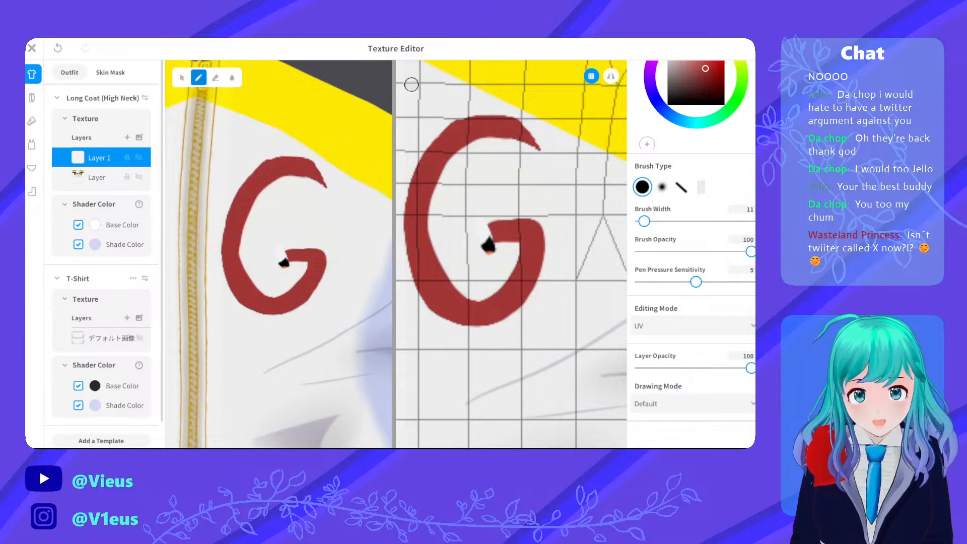
{"action": "scroll", "coordinate": [691, 251], "scroll_direction": "up", "scroll_amount": 2}
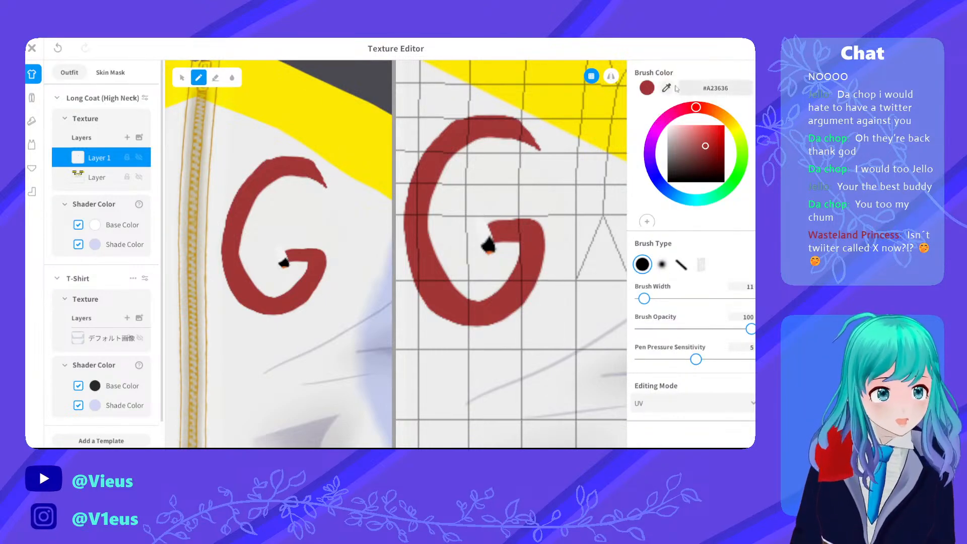
{"action": "left_click", "coordinate": [666, 88]}
{"action": "left_click", "coordinate": [540, 183]}
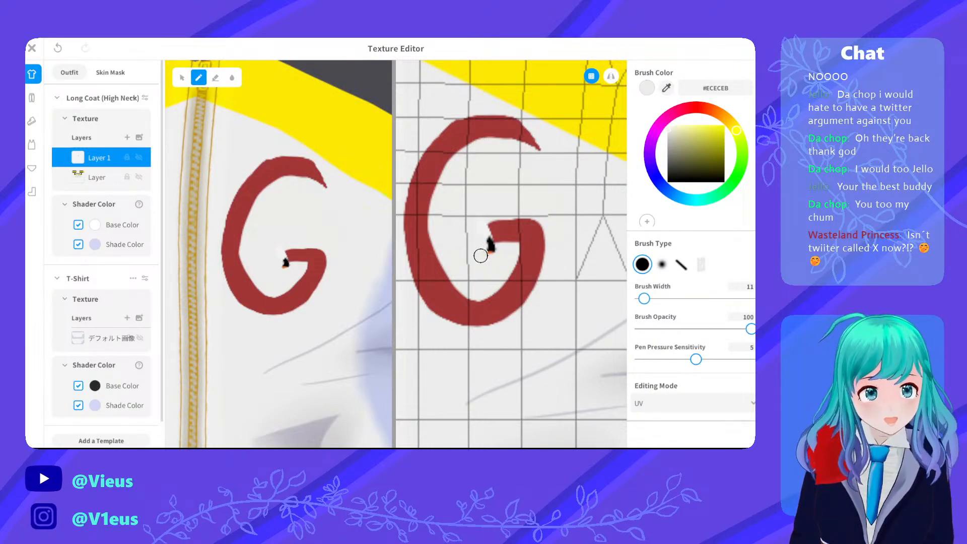
{"action": "left_click_drag", "start_coordinate": [480, 255], "coordinate": [479, 225]}
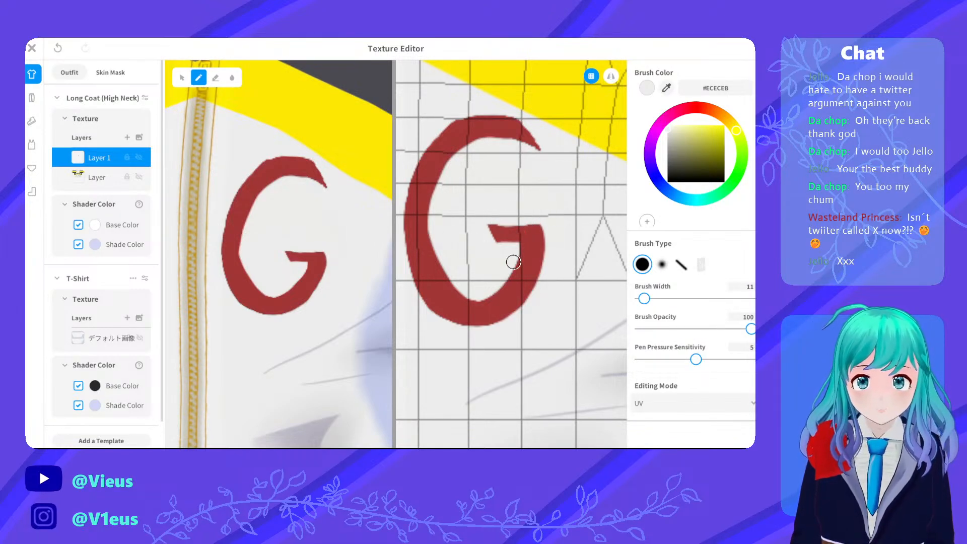
{"action": "key", "text": "ctrl+z"}
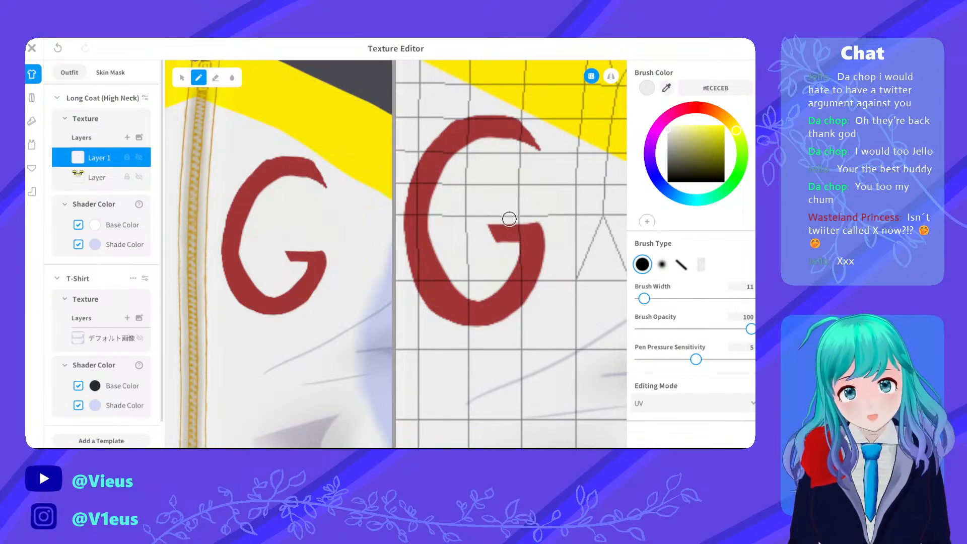
Examine how the G looks on the jacket, on both the full avatar and the flat texture
{"action": "scroll", "coordinate": [534, 204], "scroll_direction": "down", "scroll_amount": 5}
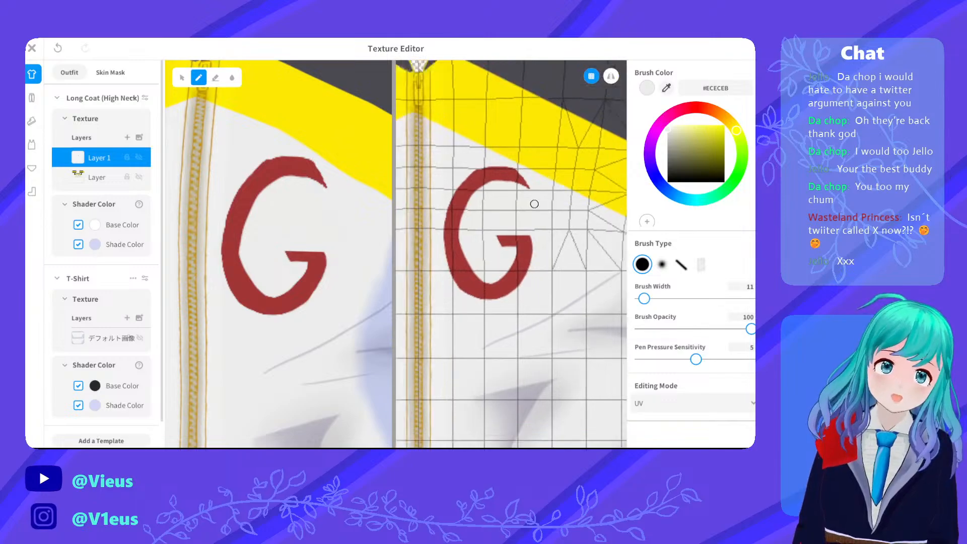
{"action": "scroll", "coordinate": [524, 242], "scroll_direction": "up", "scroll_amount": 3}
{"action": "scroll", "coordinate": [523, 245], "scroll_direction": "down", "scroll_amount": 6}
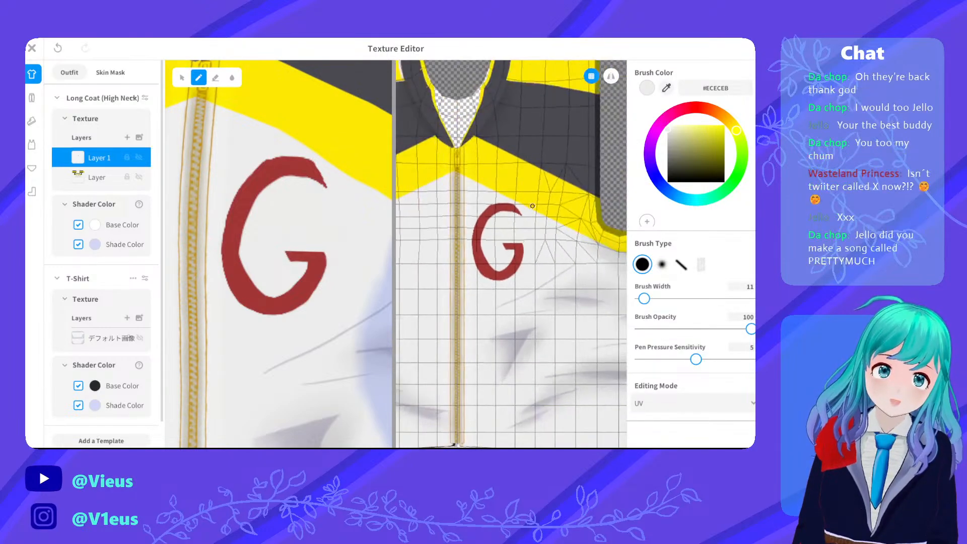
{"action": "scroll", "coordinate": [274, 215], "scroll_direction": "down", "scroll_amount": 3}
{"action": "scroll", "coordinate": [272, 180], "scroll_direction": "down", "scroll_amount": 3}
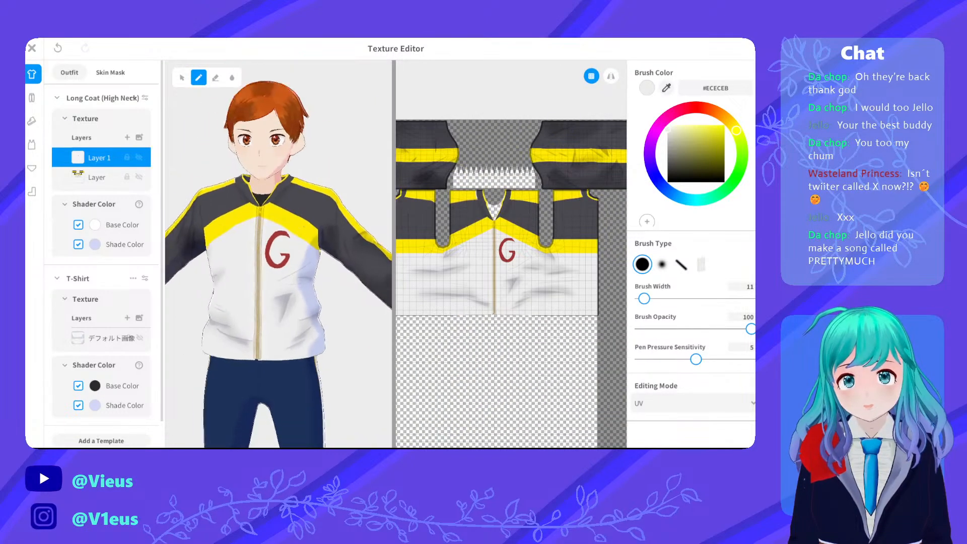
{"action": "scroll", "coordinate": [272, 180], "scroll_direction": "up", "scroll_amount": 8}
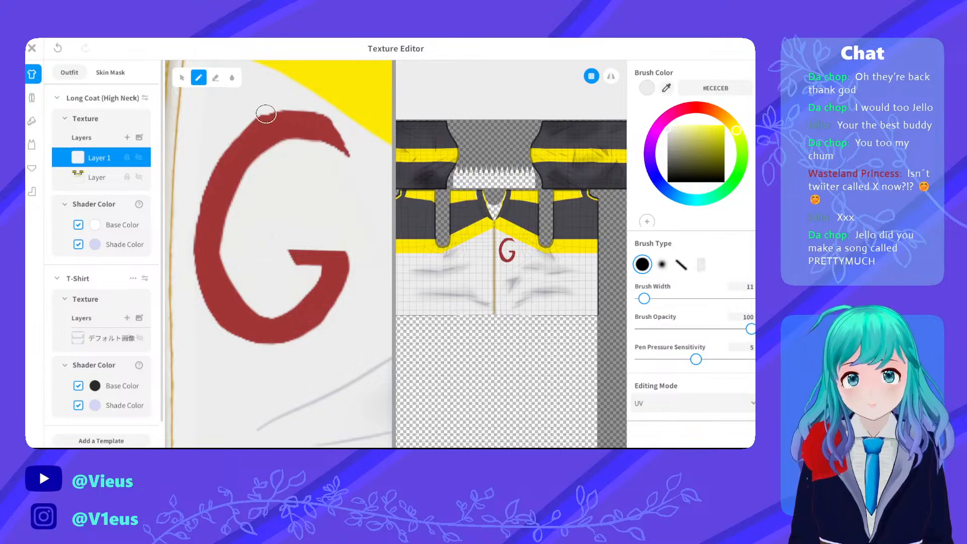
{"action": "scroll", "coordinate": [510, 251], "scroll_direction": "up", "scroll_amount": 5}
{"action": "scroll", "coordinate": [463, 205], "scroll_direction": "up", "scroll_amount": 4}
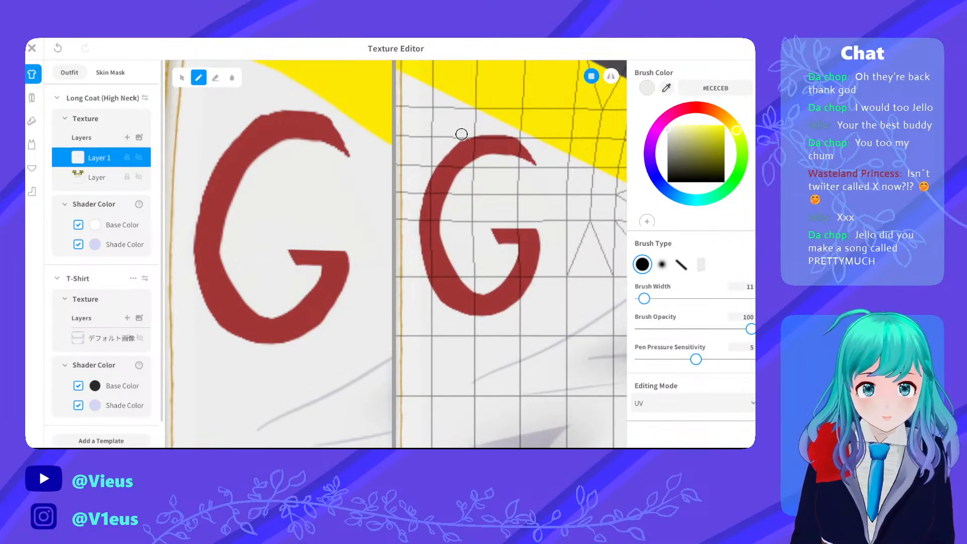
Try to trim the upper outer edge of the G with the off-white colour
{"action": "key", "text": "ctrl+z"}
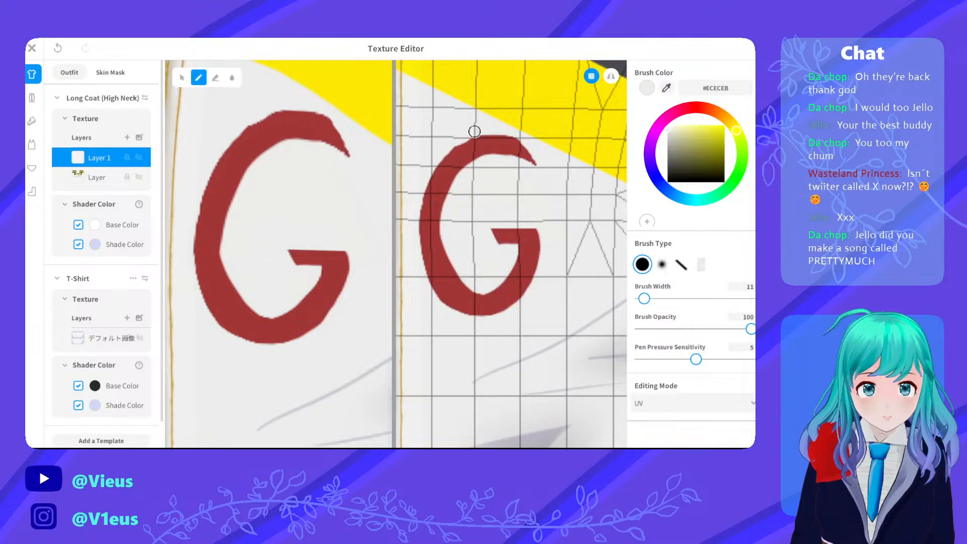
{"action": "left_click_drag", "start_coordinate": [483, 137], "coordinate": [445, 139]}
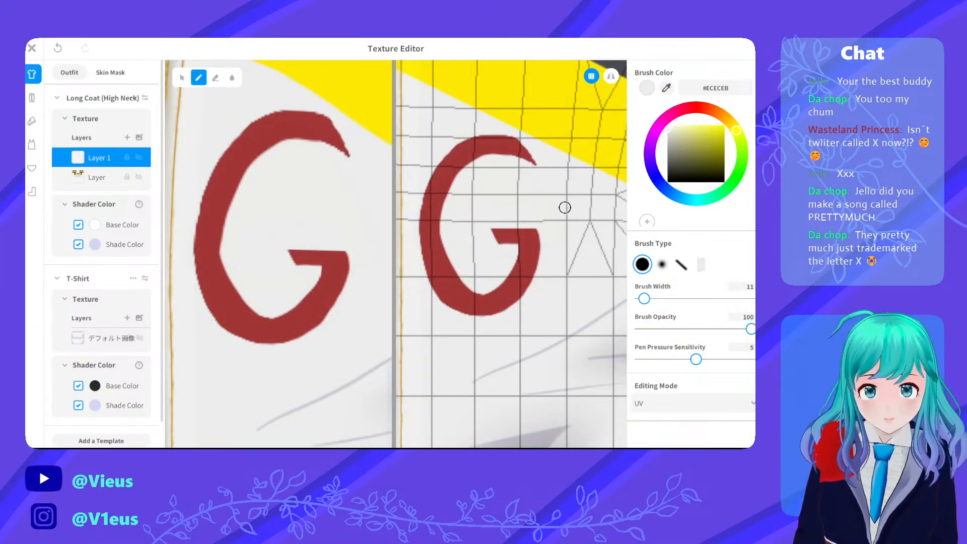
Change the brush colour to orange-brown #AD4621 and shade the inner edge of the G's upper arc and upper left curve
{"action": "left_click_drag", "start_coordinate": [702, 112], "coordinate": [713, 143]}
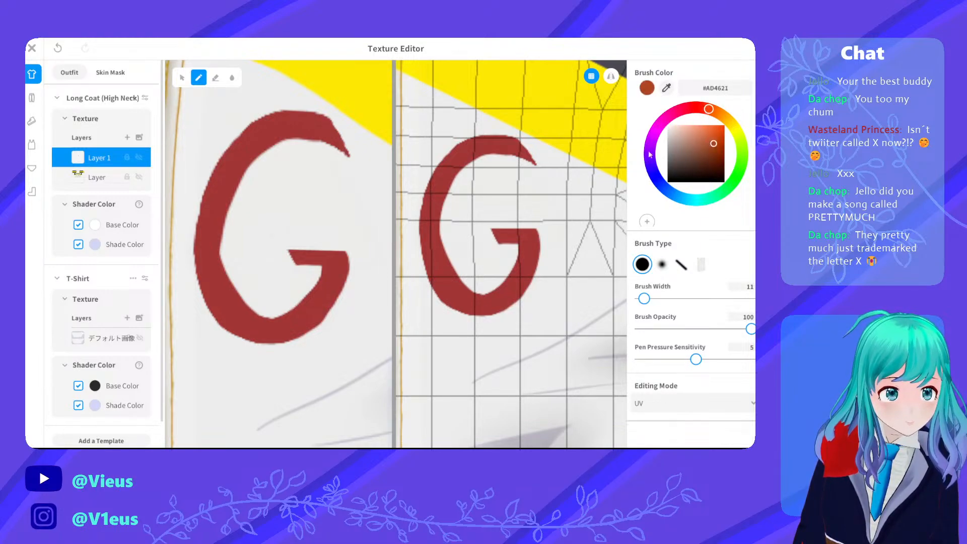
{"action": "left_click_drag", "start_coordinate": [442, 195], "coordinate": [445, 222]}
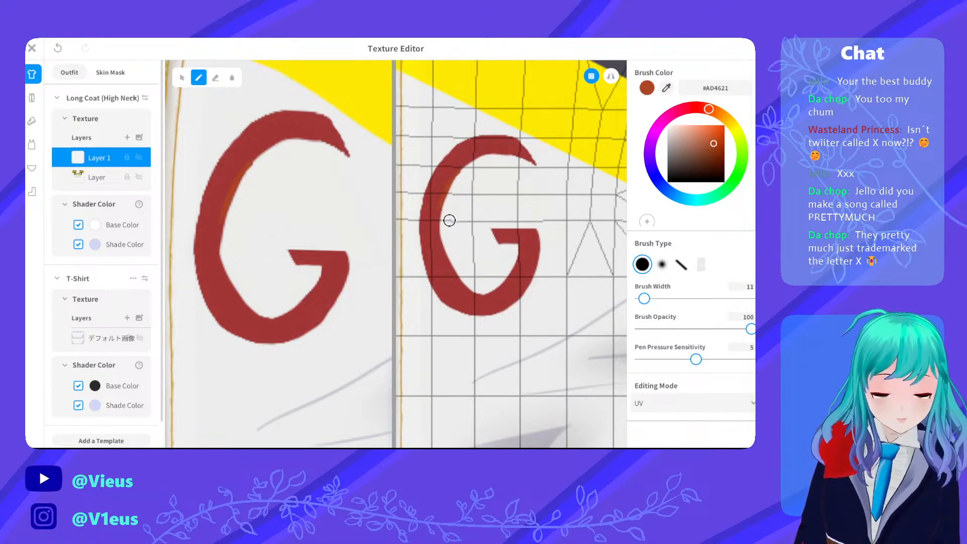
{"action": "key", "text": "ctrl+z"}
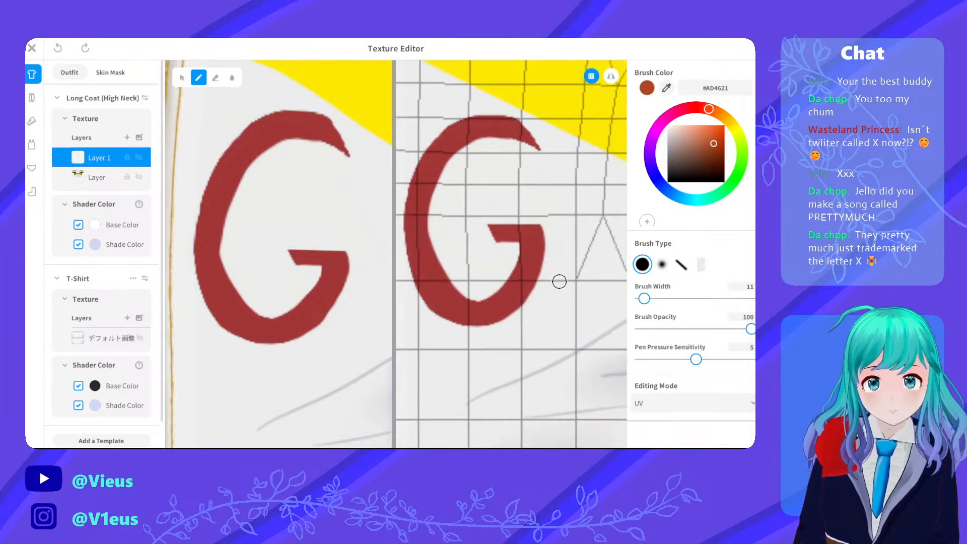
{"action": "scroll", "coordinate": [559, 281], "scroll_direction": "up", "scroll_amount": 2}
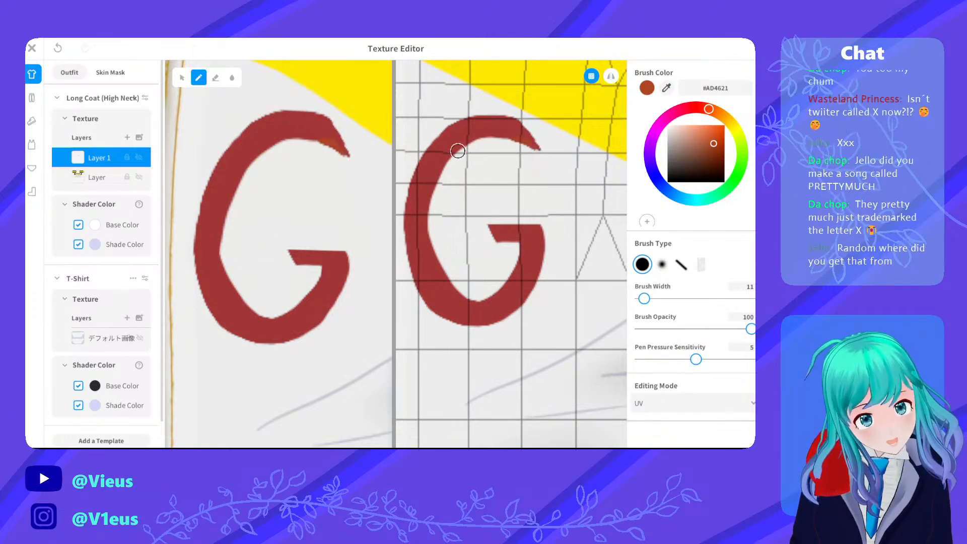
{"action": "mouse_move", "coordinate": [537, 147]}
{"action": "left_mouse_down"}
{"action": "mouse_move", "coordinate": [449, 156]}
{"action": "mouse_move", "coordinate": [431, 198]}
{"action": "mouse_move", "coordinate": [459, 147]}
{"action": "mouse_move", "coordinate": [447, 176]}
{"action": "left_mouse_up"}
{"action": "key", "text": "ctrl+z"}
{"action": "mouse_move", "coordinate": [468, 144]}
{"action": "left_mouse_down"}
{"action": "mouse_move", "coordinate": [436, 195]}
{"action": "mouse_move", "coordinate": [432, 234]}
{"action": "mouse_move", "coordinate": [428, 210]}
{"action": "mouse_move", "coordinate": [436, 243]}
{"action": "left_mouse_up"}
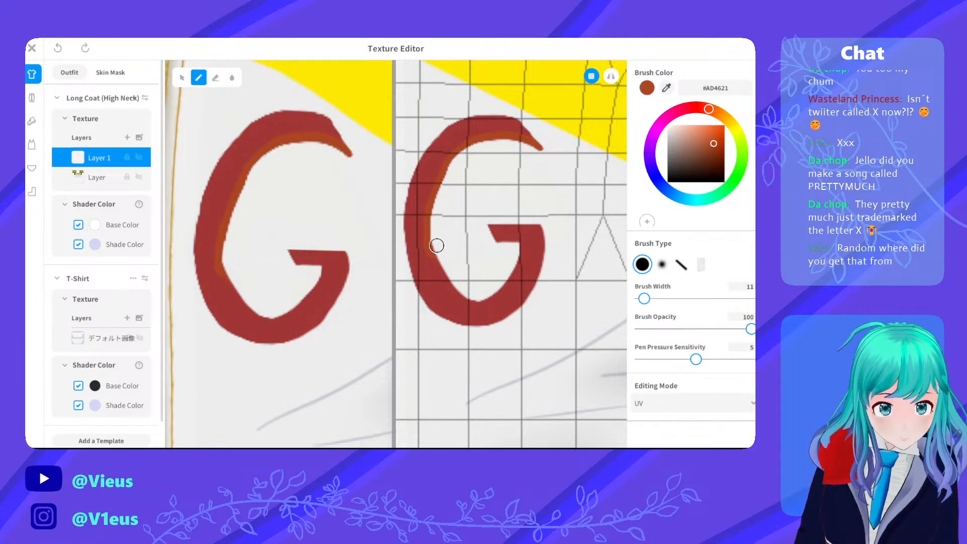
Continue the orange-brown shading along the inner edge of the G's lower left curve to its bottom
{"action": "key", "text": "ctrl+z"}
{"action": "left_click_drag", "start_coordinate": [432, 209], "coordinate": [465, 297]}
{"action": "left_click_drag", "start_coordinate": [440, 255], "coordinate": [476, 305]}
{"action": "key", "text": "ctrl+z"}
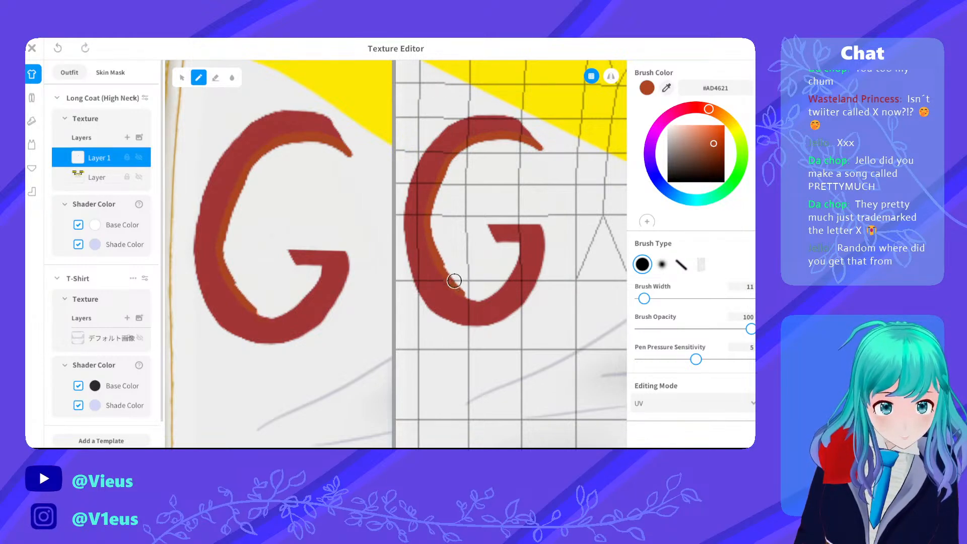
{"action": "left_click_drag", "start_coordinate": [441, 258], "coordinate": [486, 304]}
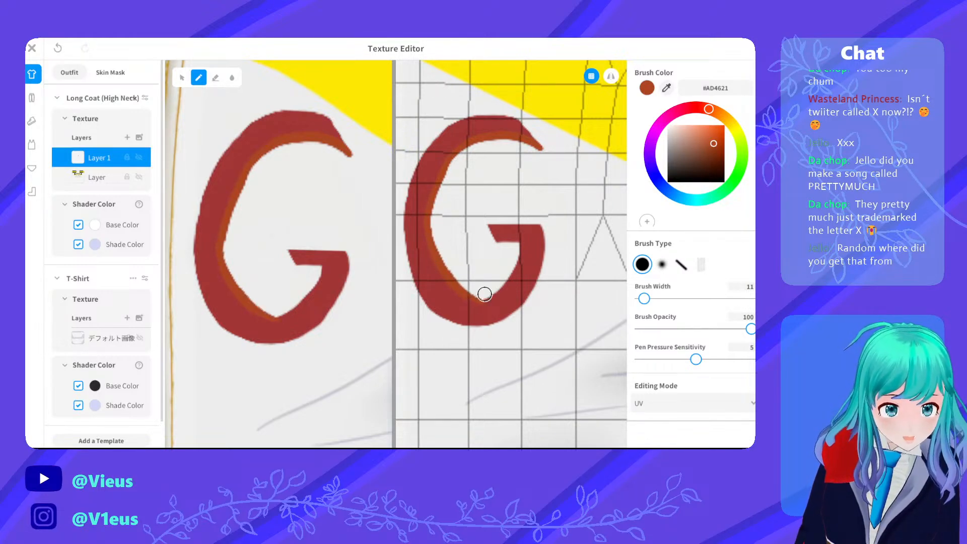
{"action": "key", "text": "ctrl+z"}
{"action": "left_click_drag", "start_coordinate": [451, 274], "coordinate": [478, 298]}
{"action": "key", "text": "ctrl+z"}
{"action": "key", "text": "ctrl+z"}
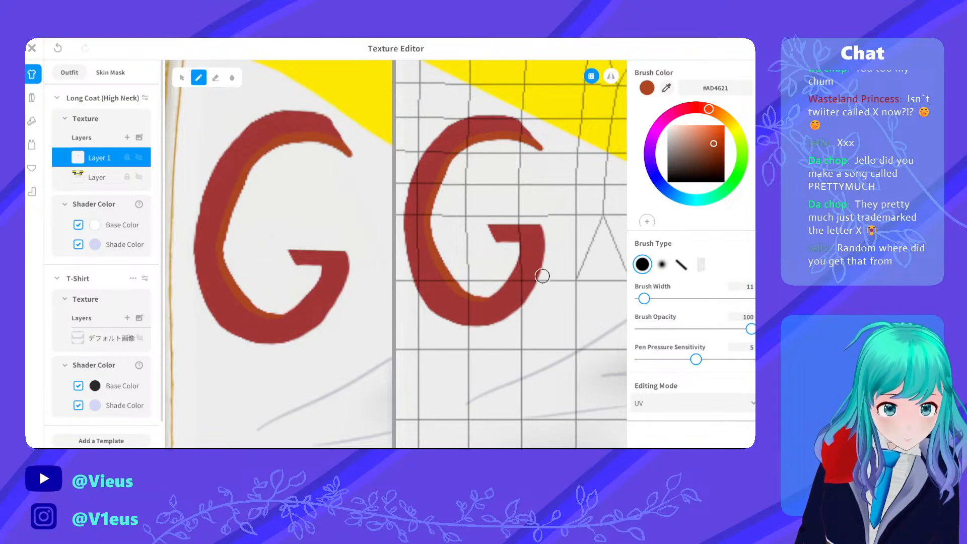
Shade the outer edge of the G's lower right curve in orange-brown, from the crossbar to the bottom
{"action": "mouse_move", "coordinate": [542, 242]}
{"action": "left_mouse_down"}
{"action": "mouse_move", "coordinate": [542, 231]}
{"action": "mouse_move", "coordinate": [539, 283]}
{"action": "mouse_move", "coordinate": [536, 268]}
{"action": "mouse_move", "coordinate": [524, 313]}
{"action": "left_mouse_up"}
{"action": "left_click_drag", "start_coordinate": [538, 276], "coordinate": [510, 309]}
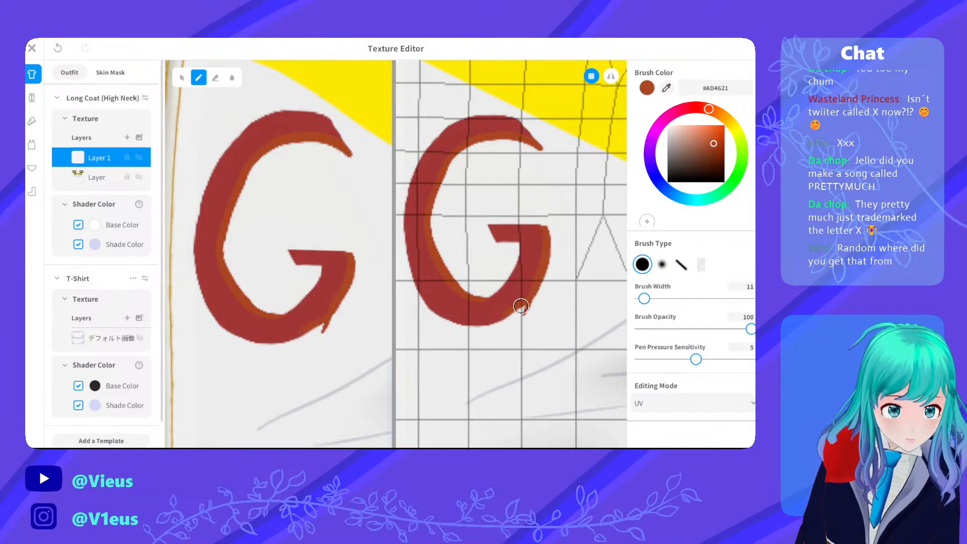
{"action": "key", "text": "ctrl+z"}
{"action": "key", "text": "ctrl+z"}
{"action": "left_click_drag", "start_coordinate": [540, 268], "coordinate": [494, 309]}
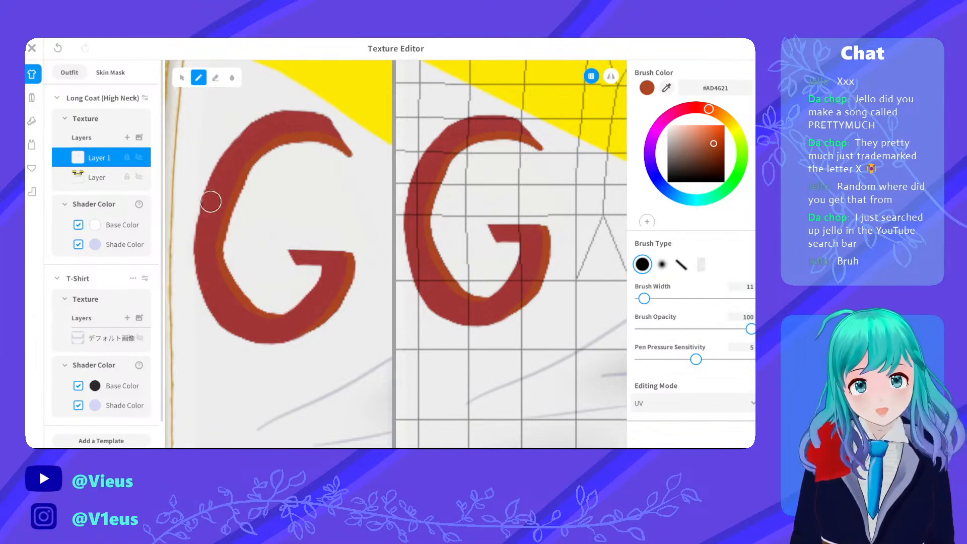
Examine the hand-painted G emblem on the avatar's jacket from close up and from full-body distance
{"action": "scroll", "coordinate": [209, 200], "scroll_direction": "down", "scroll_amount": 5}
{"action": "scroll", "coordinate": [305, 228], "scroll_direction": "down", "scroll_amount": 3}
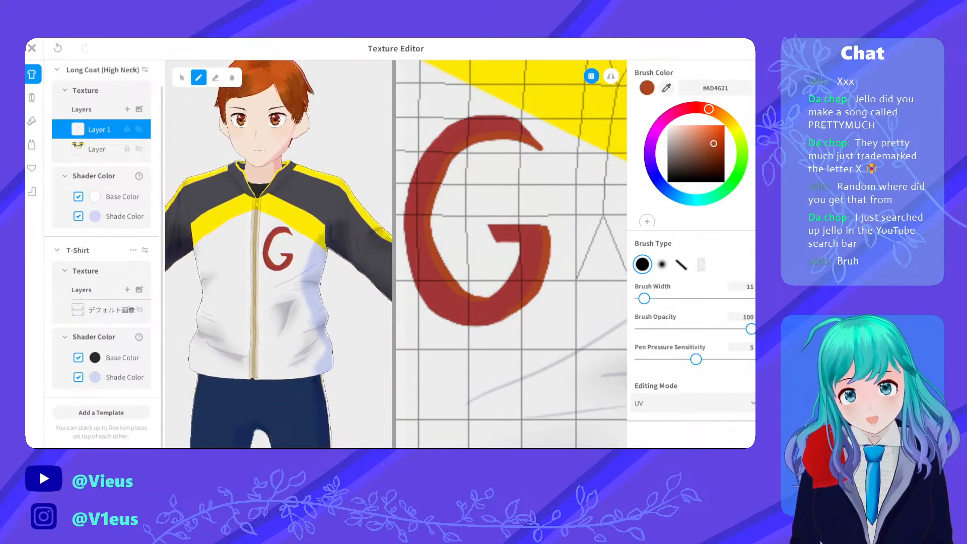
{"action": "scroll", "coordinate": [280, 223], "scroll_direction": "up", "scroll_amount": 5}
{"action": "scroll", "coordinate": [281, 223], "scroll_direction": "down", "scroll_amount": 5}
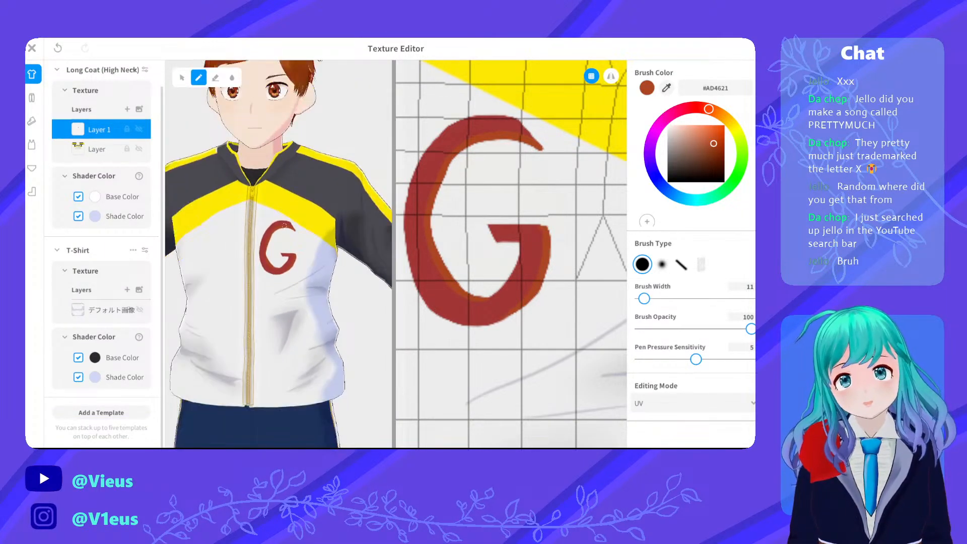
{"action": "scroll", "coordinate": [295, 234], "scroll_direction": "up", "scroll_amount": 6}
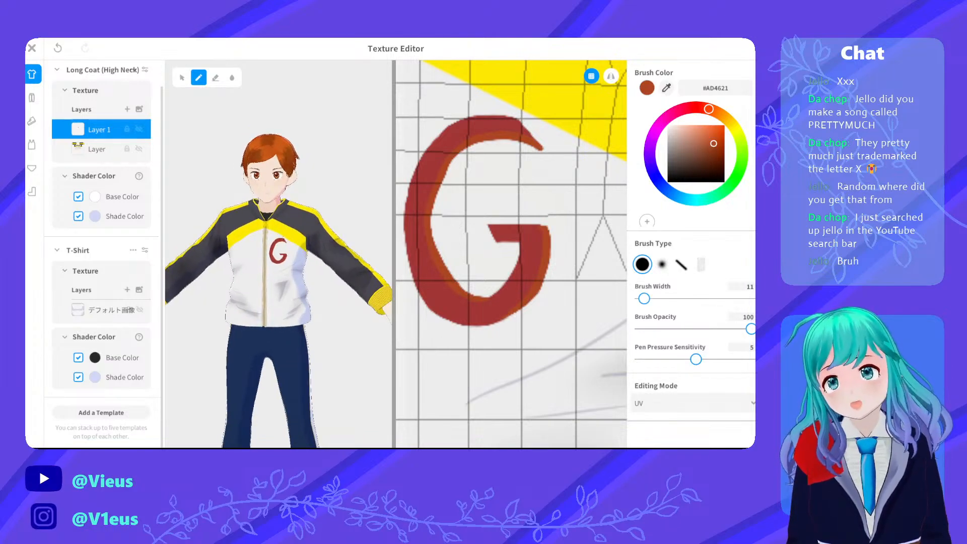
{"action": "scroll", "coordinate": [300, 231], "scroll_direction": "up", "scroll_amount": 4}
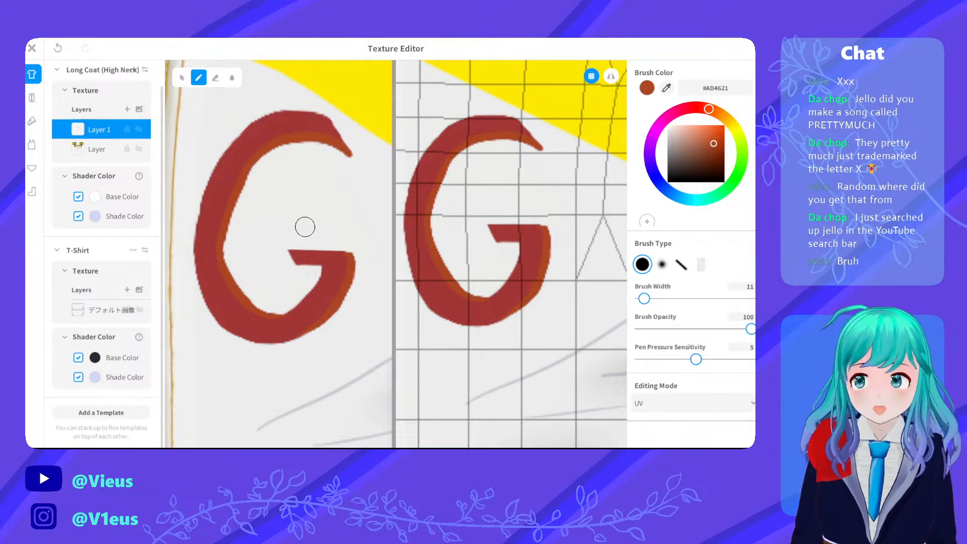
{"action": "scroll", "coordinate": [305, 227], "scroll_direction": "down", "scroll_amount": 4}
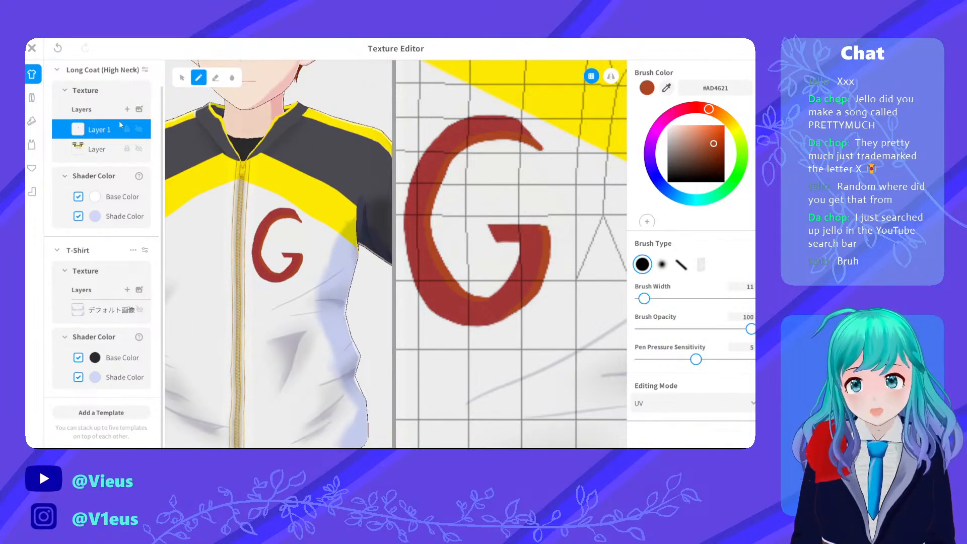
Delete Layer 1 with the hand-painted G from the Long Coat (High Neck) texture
{"action": "right_click", "coordinate": [121, 126]}
{"action": "left_click", "coordinate": [146, 105]}
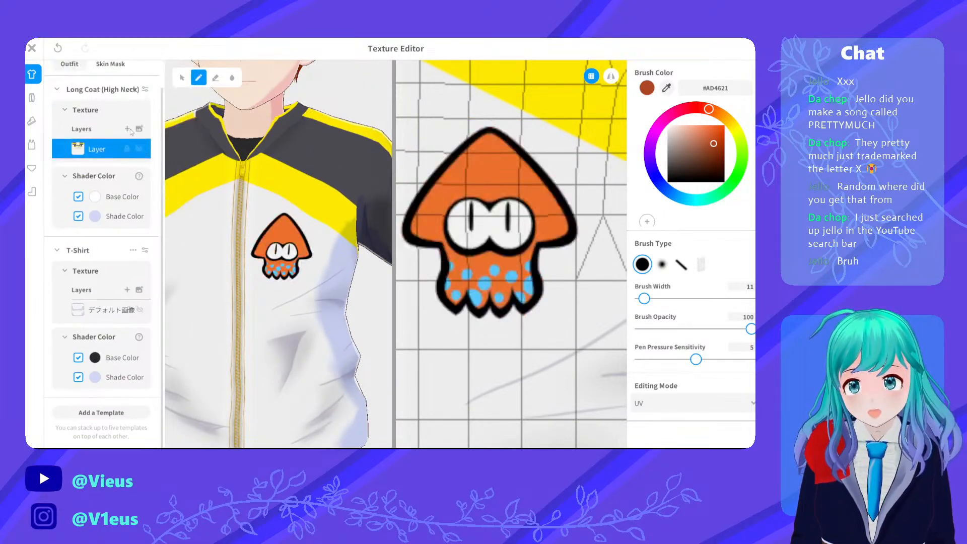
{"action": "scroll", "coordinate": [474, 141], "scroll_direction": "down", "scroll_amount": 5}
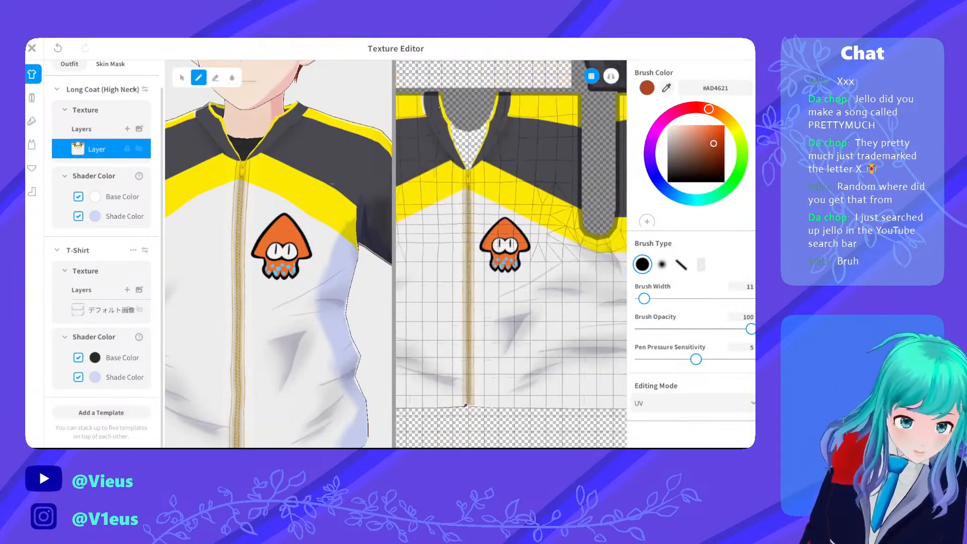
Export the remaining texture layer of the Long Coat (High Neck) as an image
{"action": "right_click", "coordinate": [103, 157]}
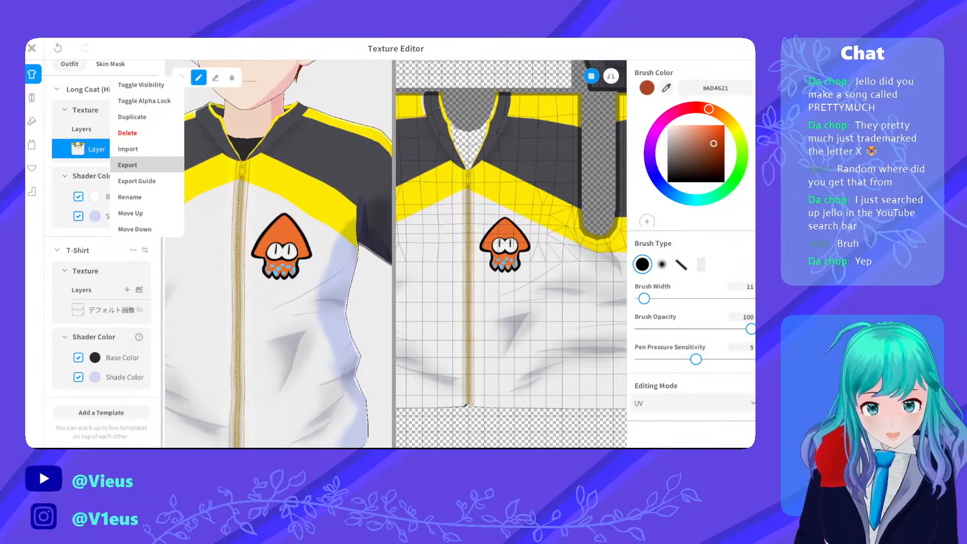
{"action": "left_click", "coordinate": [186, 237]}
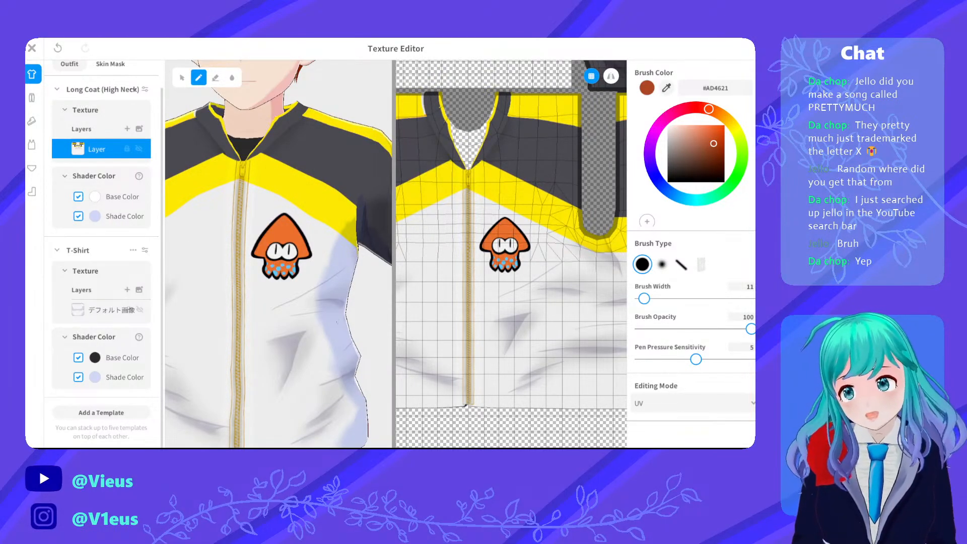
{"action": "left_click", "coordinate": [110, 309]}
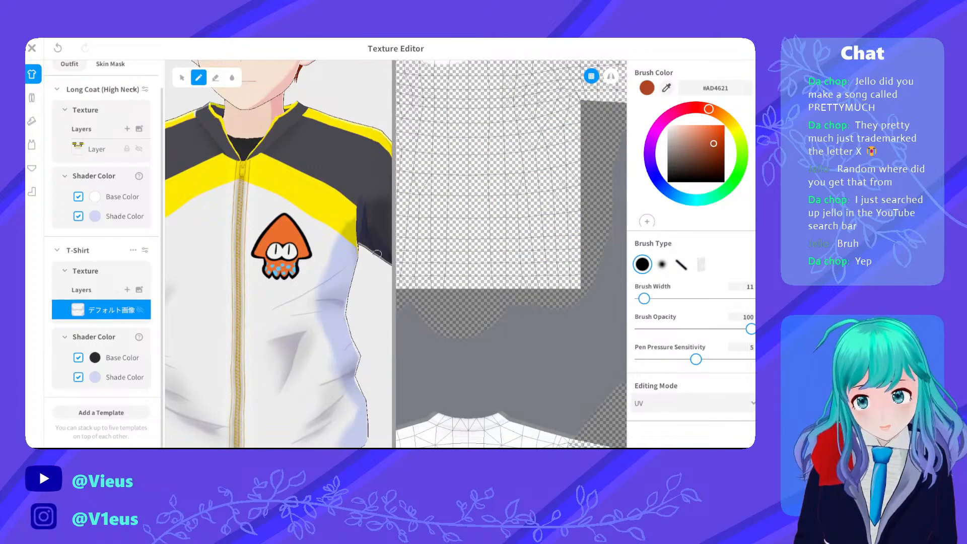
{"action": "left_click", "coordinate": [86, 155]}
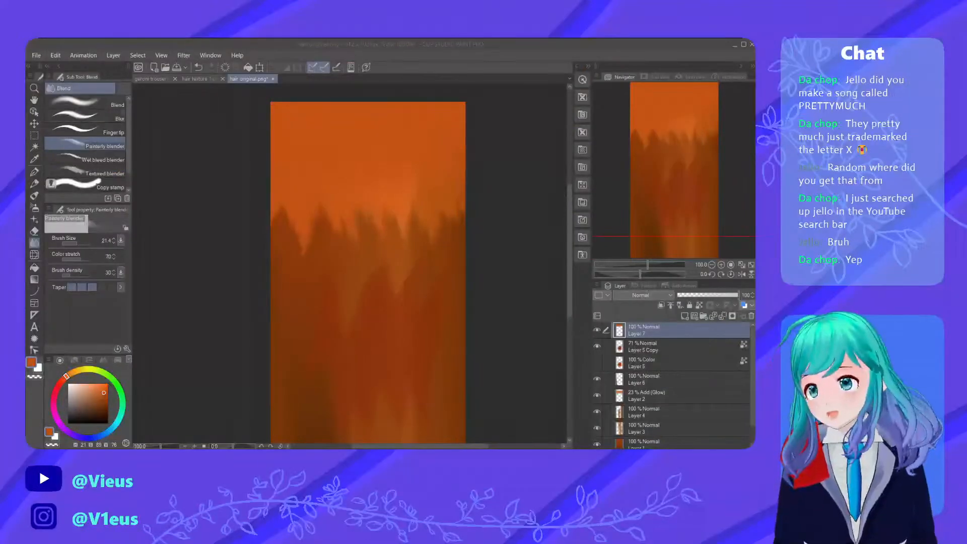
Switch to Clip Studio Paint and open the file jacket original.png
{"action": "left_click", "coordinate": [72, 104]}
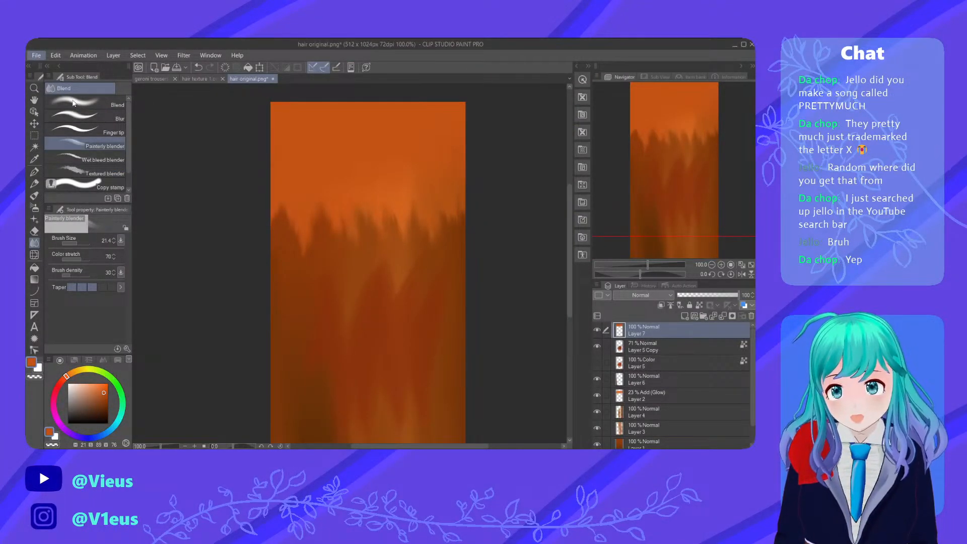
{"action": "left_click", "coordinate": [77, 92]}
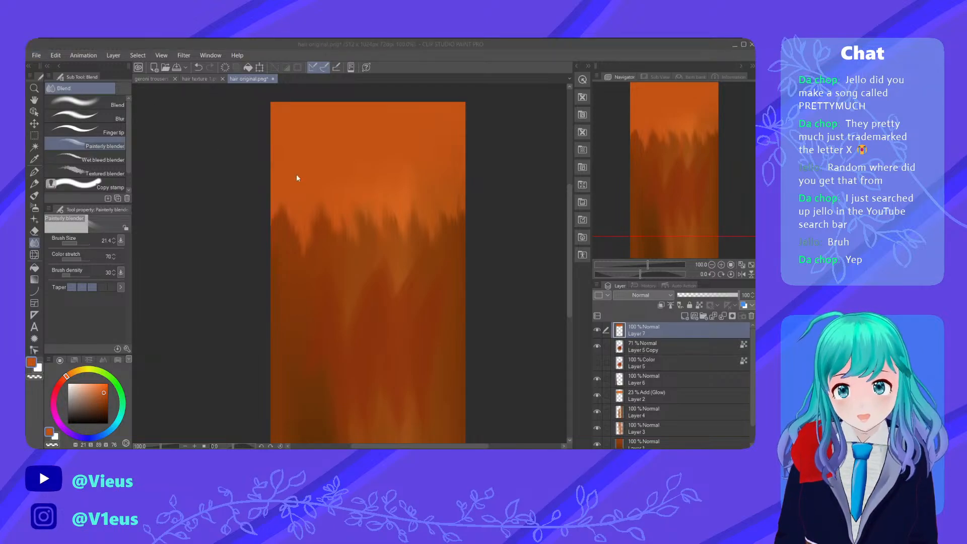
{"action": "double_click", "coordinate": [319, 254]}
{"action": "scroll", "coordinate": [329, 250], "scroll_direction": "down", "scroll_amount": 2}
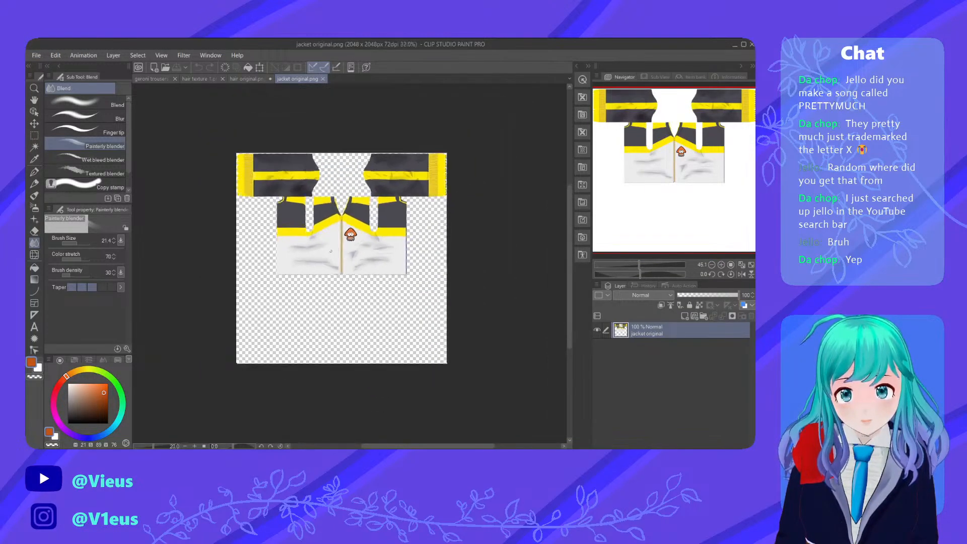
Add a new layer and paint over the squid emblem with the G-pen in the jacket's sampled off-white
{"action": "middle_click_drag", "start_coordinate": [329, 250], "coordinate": [292, 273]}
{"action": "scroll", "coordinate": [297, 264], "scroll_direction": "up", "scroll_amount": 5}
{"action": "scroll", "coordinate": [309, 267], "scroll_direction": "up", "scroll_amount": 7}
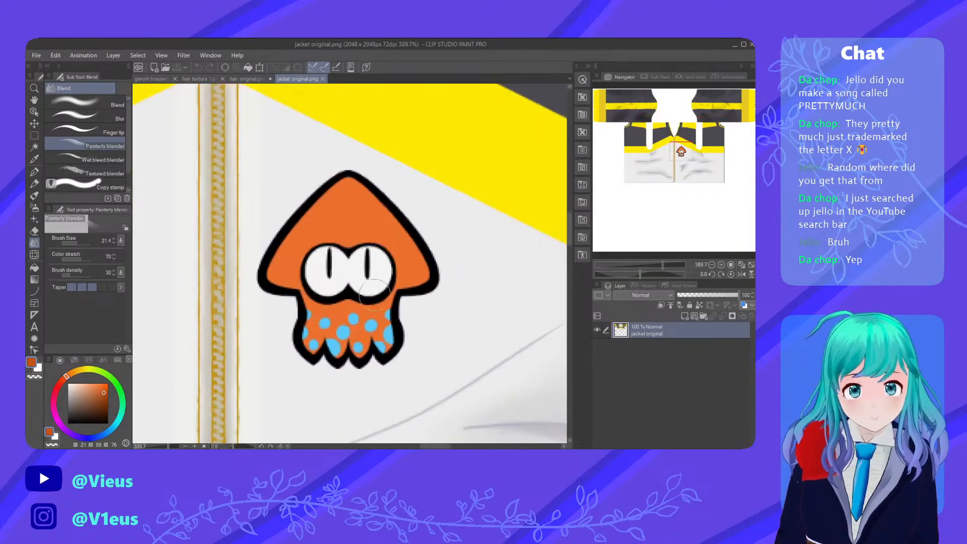
{"action": "left_click", "coordinate": [684, 316]}
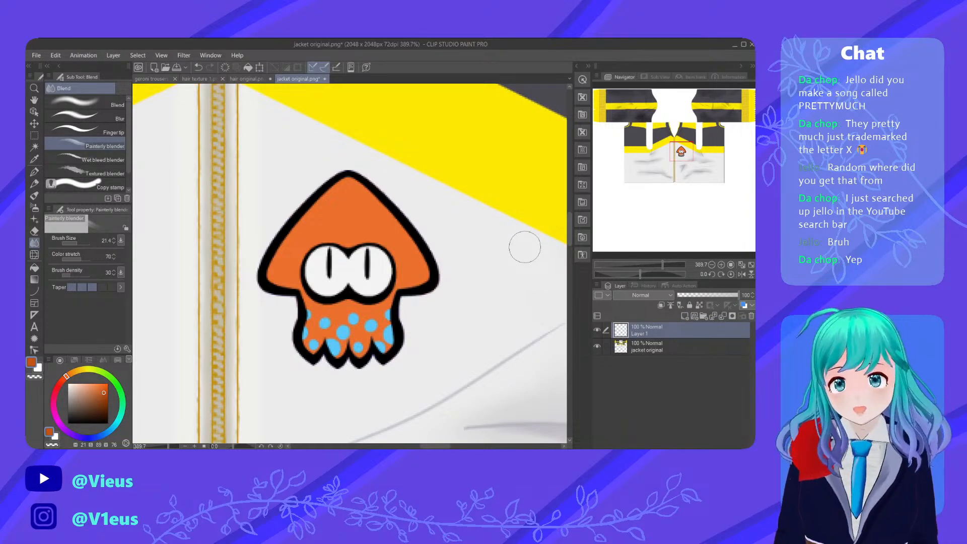
{"action": "left_click", "coordinate": [34, 172]}
{"action": "right_click", "coordinate": [444, 252]}
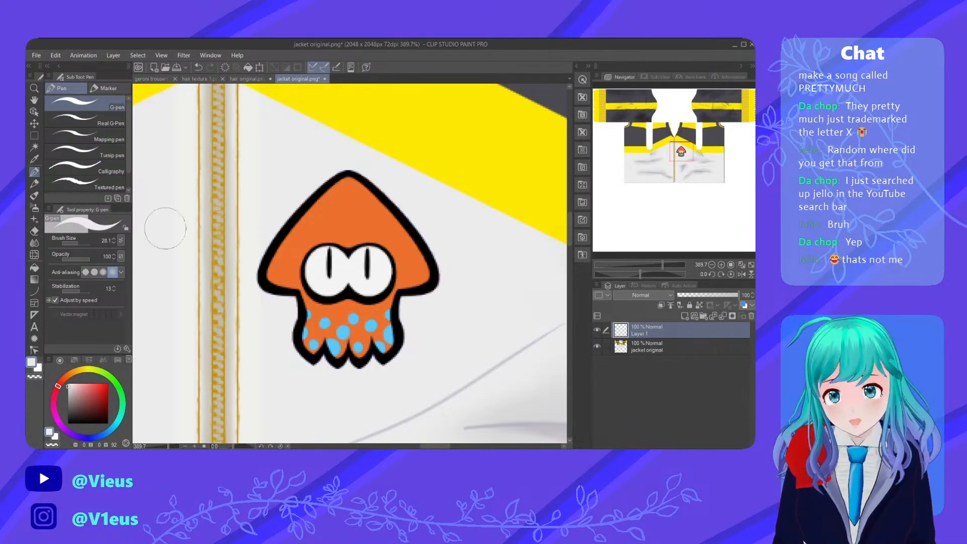
{"action": "mouse_move", "coordinate": [297, 237]}
{"action": "left_mouse_down"}
{"action": "mouse_move", "coordinate": [279, 272]}
{"action": "mouse_move", "coordinate": [300, 217]}
{"action": "mouse_move", "coordinate": [352, 352]}
{"action": "mouse_move", "coordinate": [398, 313]}
{"action": "mouse_move", "coordinate": [428, 241]}
{"action": "mouse_move", "coordinate": [359, 208]}
{"action": "mouse_move", "coordinate": [328, 173]}
{"action": "mouse_move", "coordinate": [369, 215]}
{"action": "left_mouse_up"}
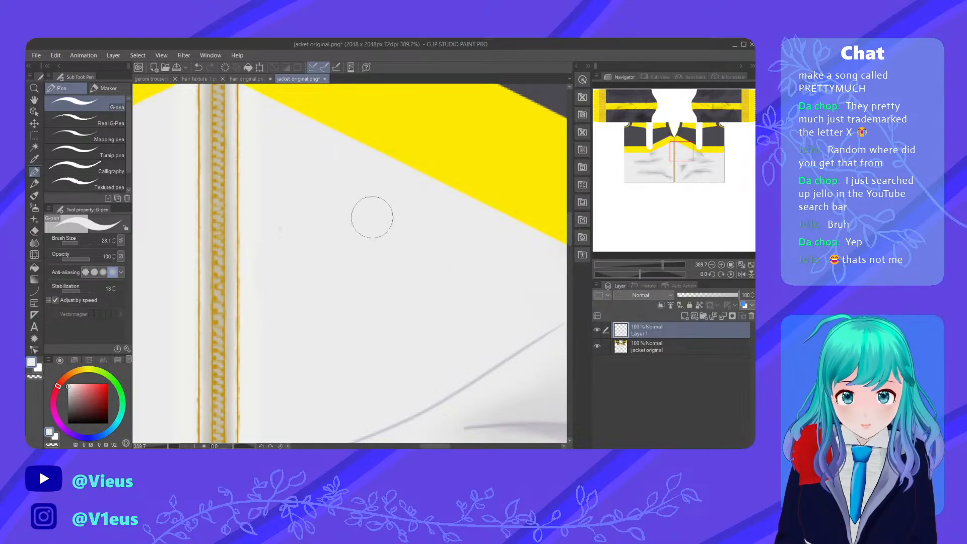
Add a second new layer on top and lower the opacity of the off-white cover layer to 46%
{"action": "left_click", "coordinate": [683, 315]}
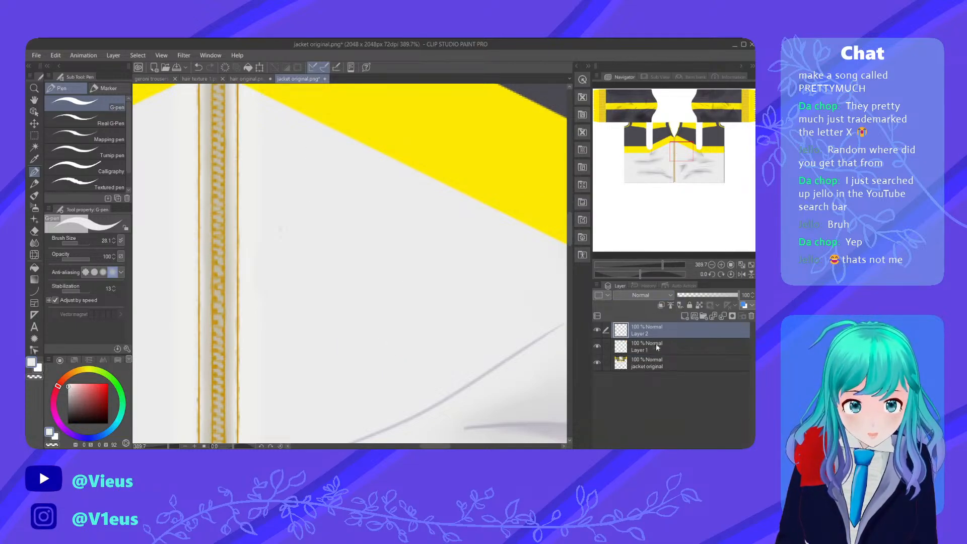
{"action": "left_click", "coordinate": [657, 346]}
{"action": "left_click", "coordinate": [705, 295]}
{"action": "left_click", "coordinate": [660, 330]}
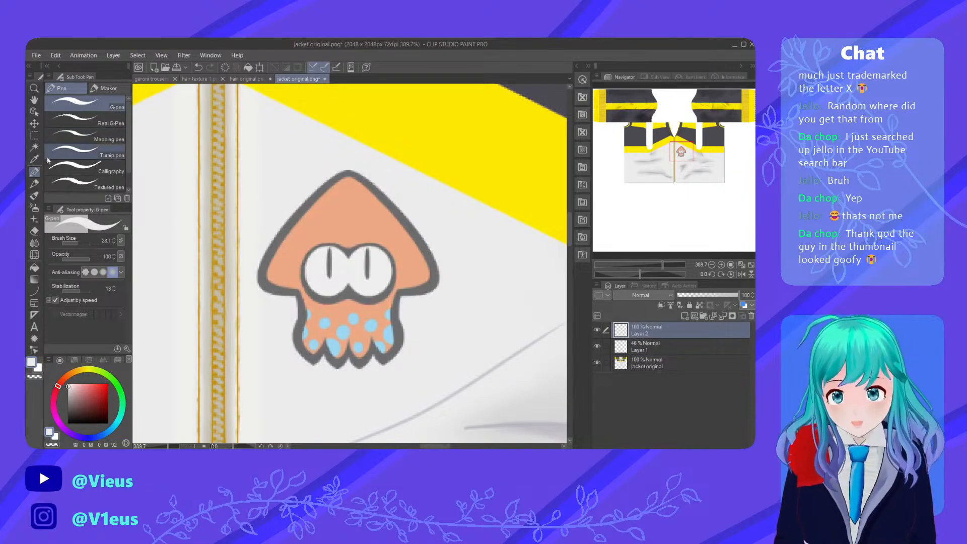
Add a bold letter G as text in the Andy font over the squid's left eye and colour it dark reddish brown
{"action": "left_click", "coordinate": [35, 327]}
{"action": "left_click", "coordinate": [296, 263]}
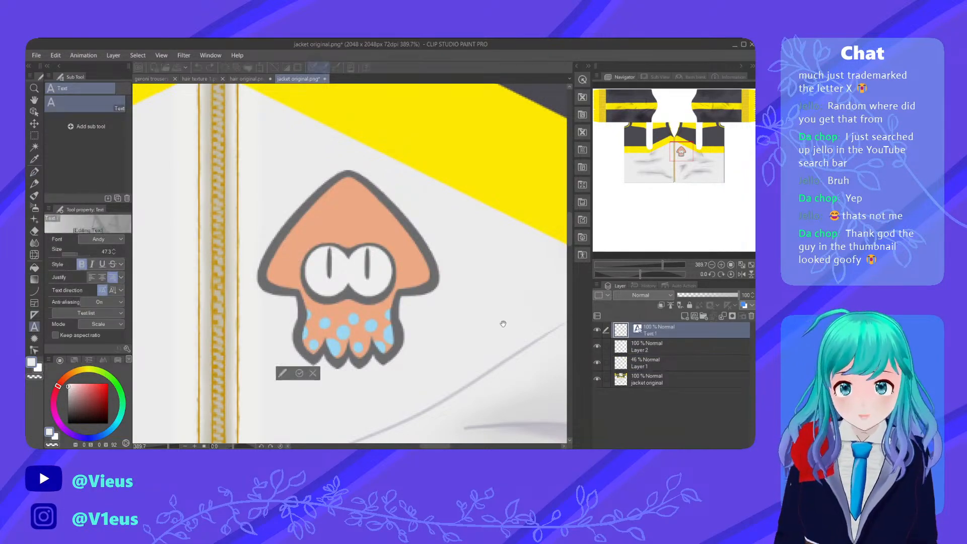
{"action": "type", "text": "a"}
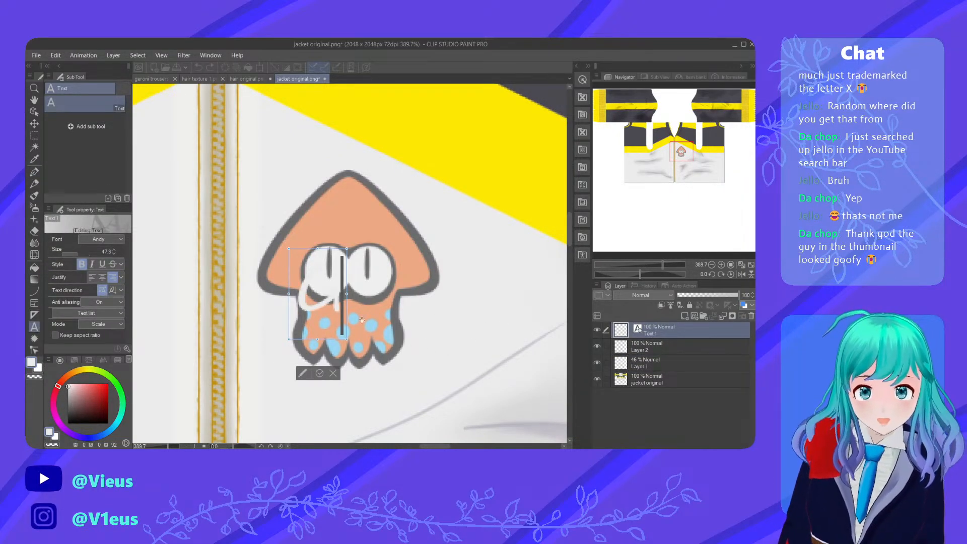
{"action": "key", "text": "ctrl+a"}
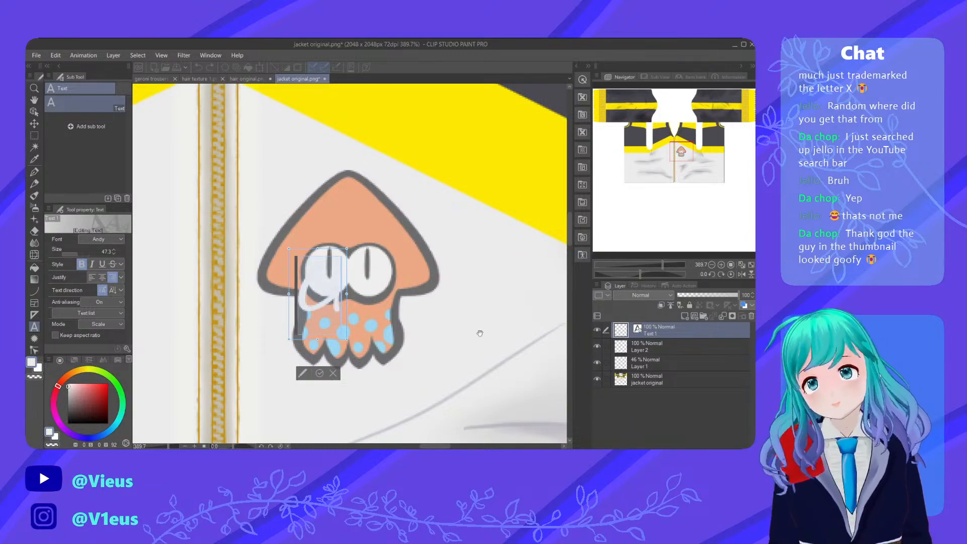
{"action": "left_click", "coordinate": [107, 384]}
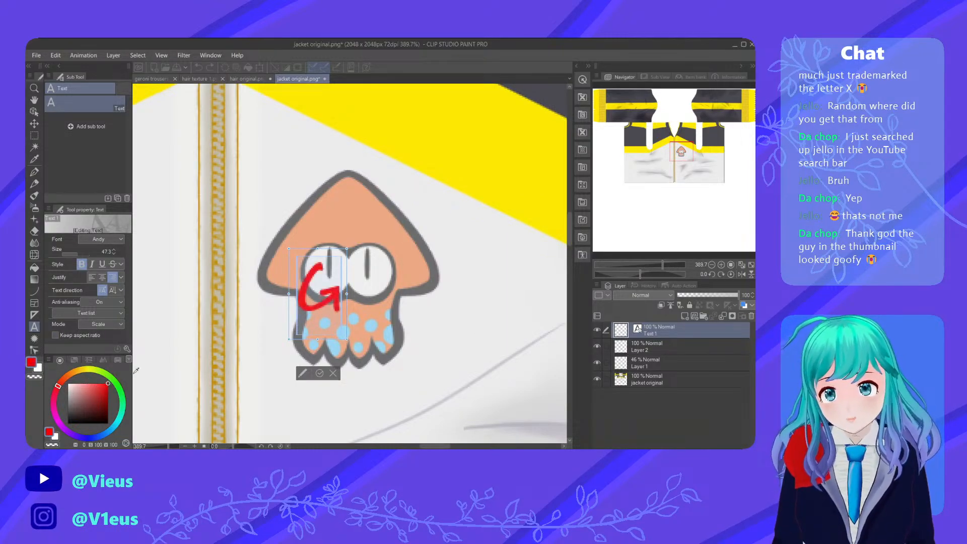
{"action": "mouse_move", "coordinate": [95, 377]}
{"action": "left_mouse_down"}
{"action": "mouse_move", "coordinate": [92, 394]}
{"action": "mouse_move", "coordinate": [62, 381]}
{"action": "mouse_move", "coordinate": [109, 401]}
{"action": "left_mouse_up"}
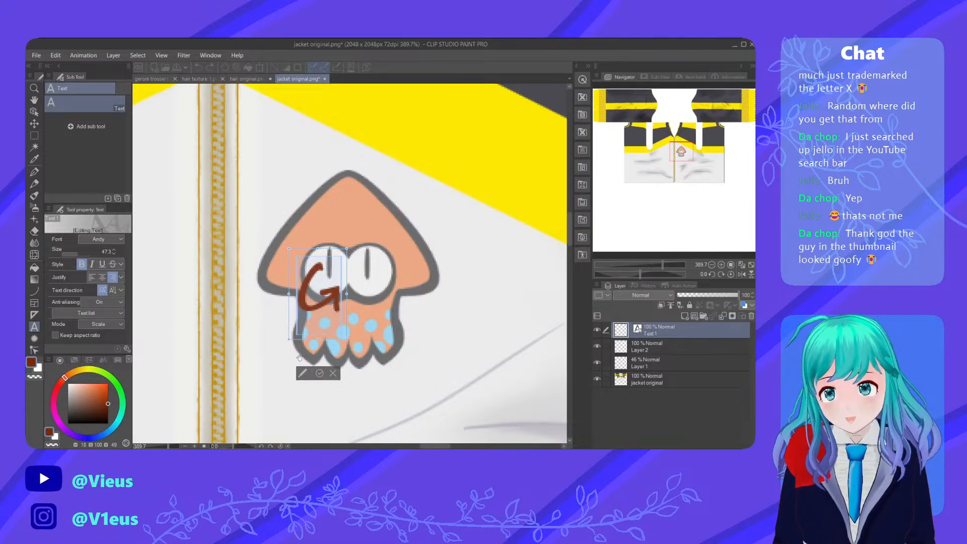
Examine the size and placement of the text G against the squid emblem and the whole jacket texture
{"action": "scroll", "coordinate": [432, 319], "scroll_direction": "down", "scroll_amount": 5}
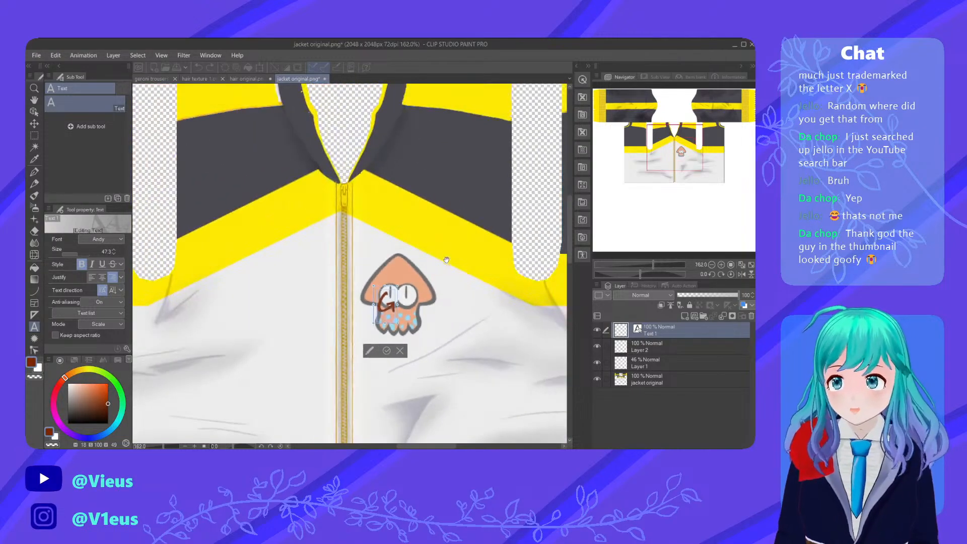
{"action": "scroll", "coordinate": [446, 260], "scroll_direction": "down", "scroll_amount": 4}
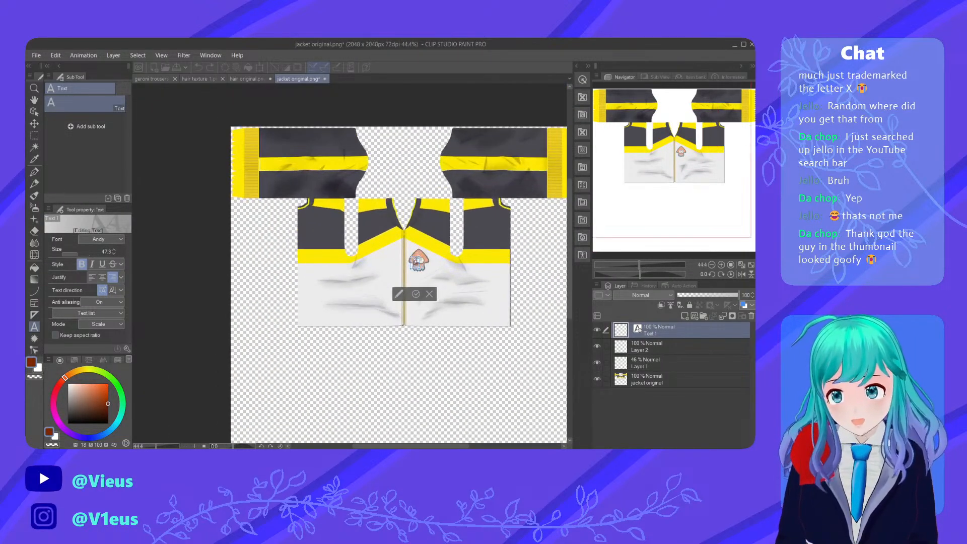
{"action": "scroll", "coordinate": [416, 272], "scroll_direction": "up", "scroll_amount": 5}
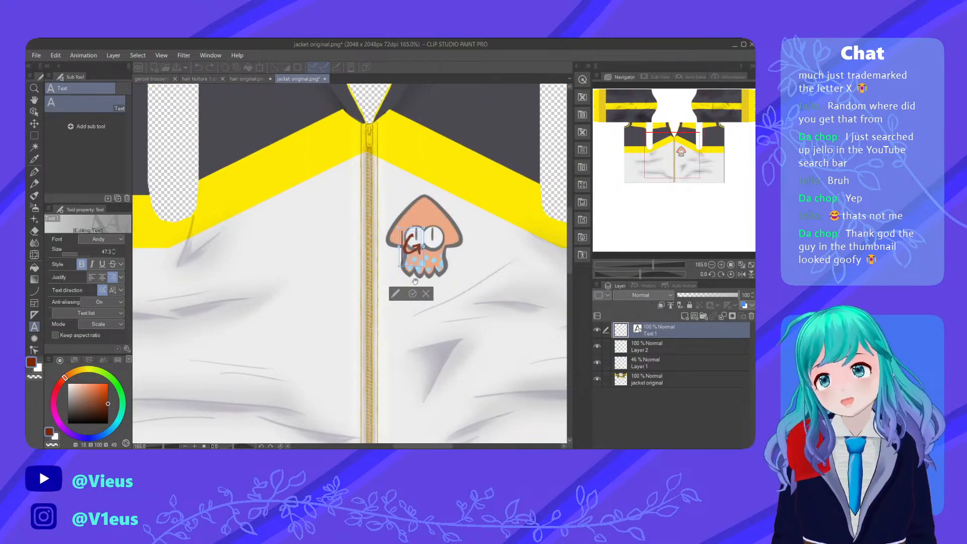
{"action": "scroll", "coordinate": [415, 281], "scroll_direction": "up", "scroll_amount": 4}
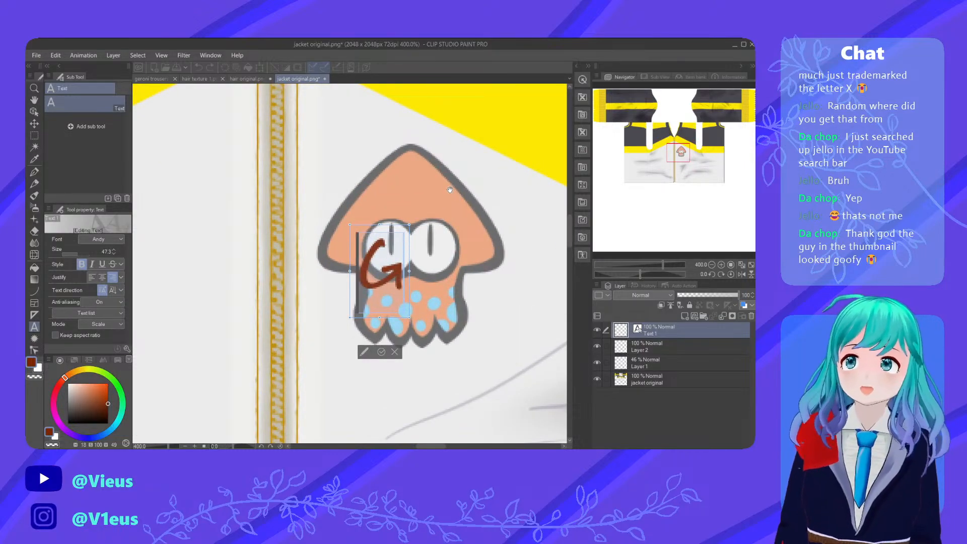
{"action": "scroll", "coordinate": [453, 189], "scroll_direction": "down", "scroll_amount": 3}
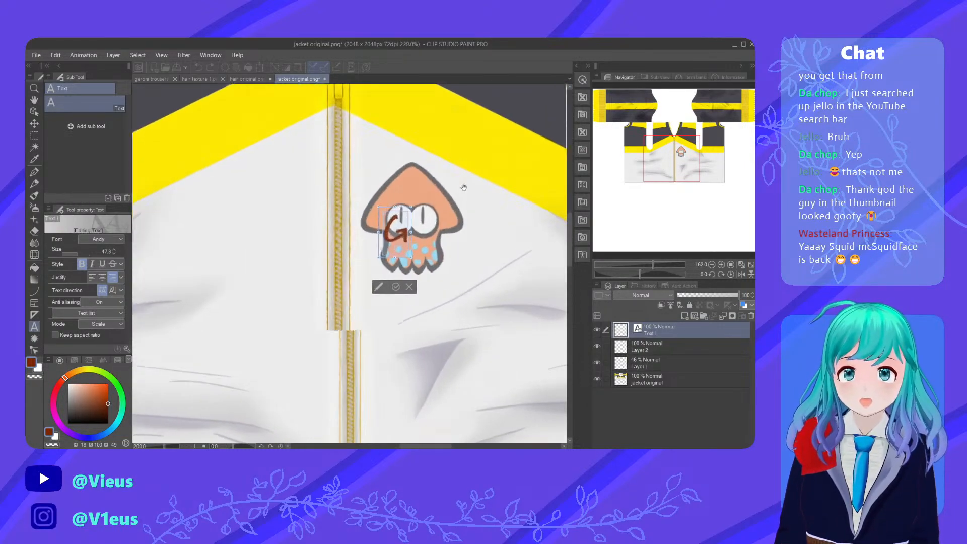
{"action": "scroll", "coordinate": [464, 187], "scroll_direction": "up", "scroll_amount": 2}
{"action": "scroll", "coordinate": [349, 218], "scroll_direction": "up", "scroll_amount": 3}
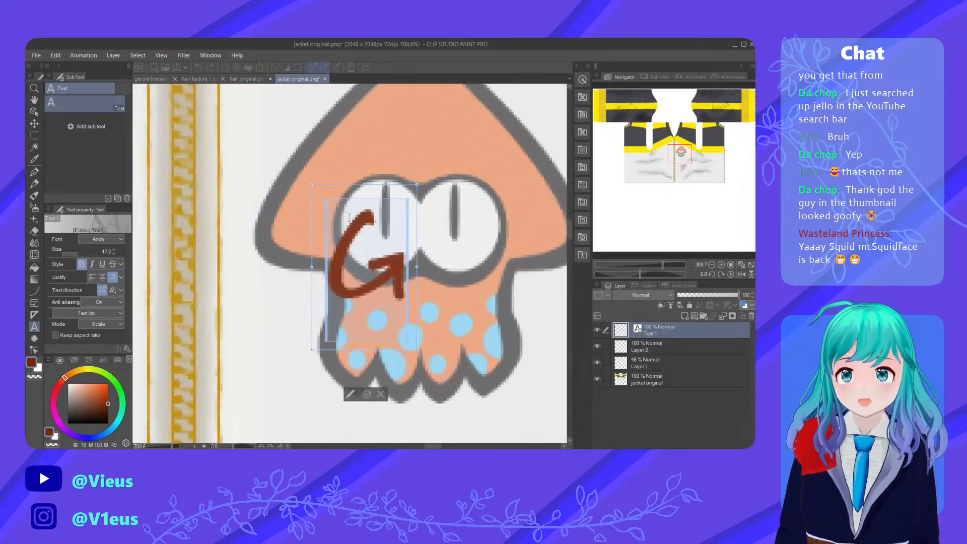
{"action": "scroll", "coordinate": [349, 218], "scroll_direction": "down", "scroll_amount": 6}
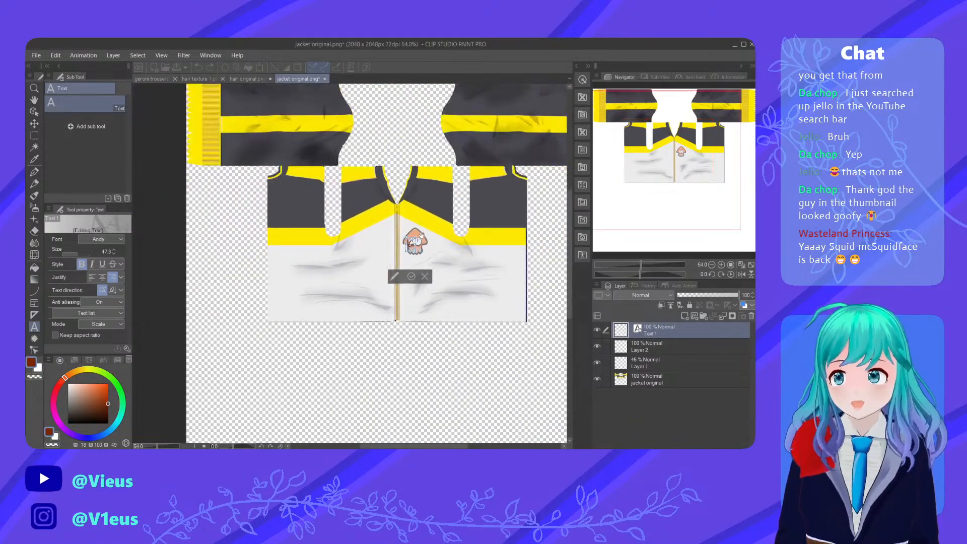
{"action": "scroll", "coordinate": [421, 235], "scroll_direction": "up", "scroll_amount": 6}
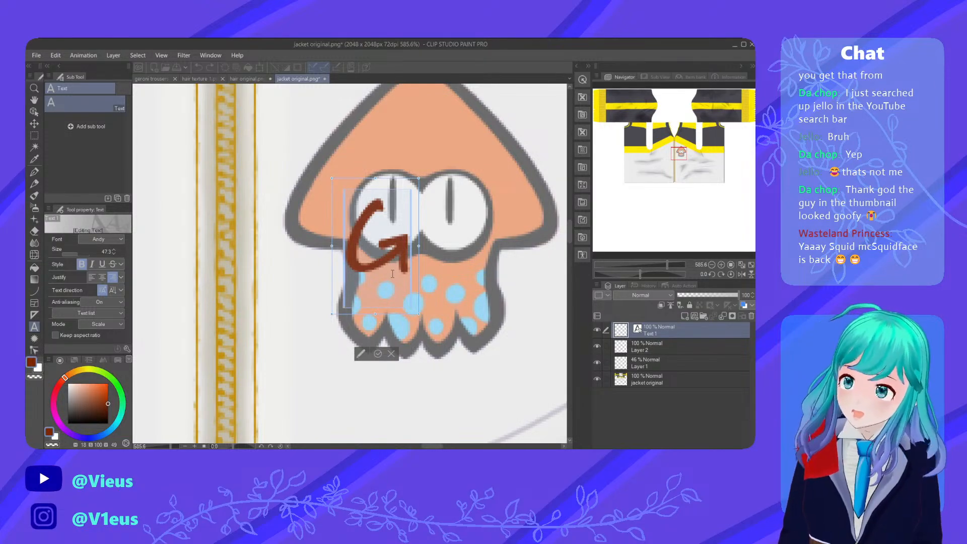
{"action": "scroll", "coordinate": [468, 242], "scroll_direction": "down", "scroll_amount": 2}
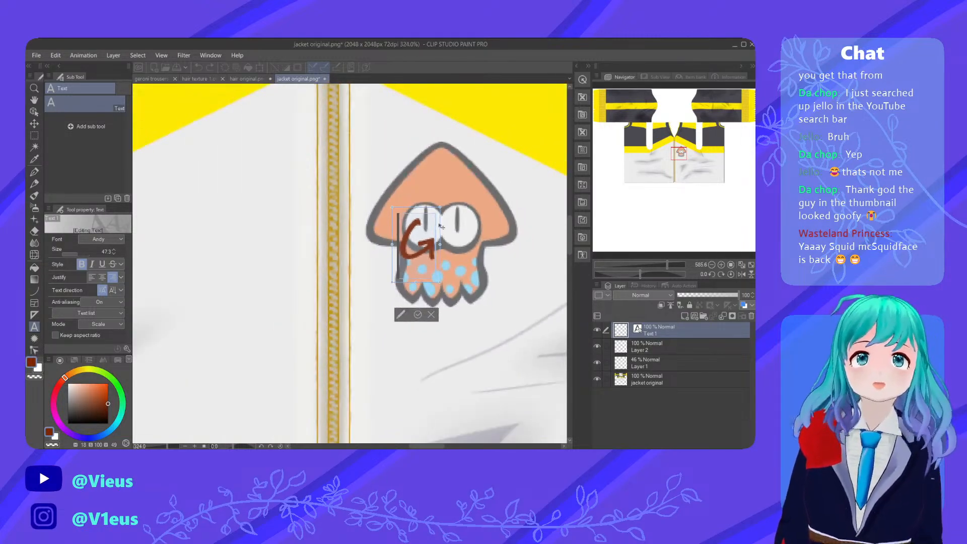
{"action": "scroll", "coordinate": [460, 281], "scroll_direction": "up", "scroll_amount": 2}
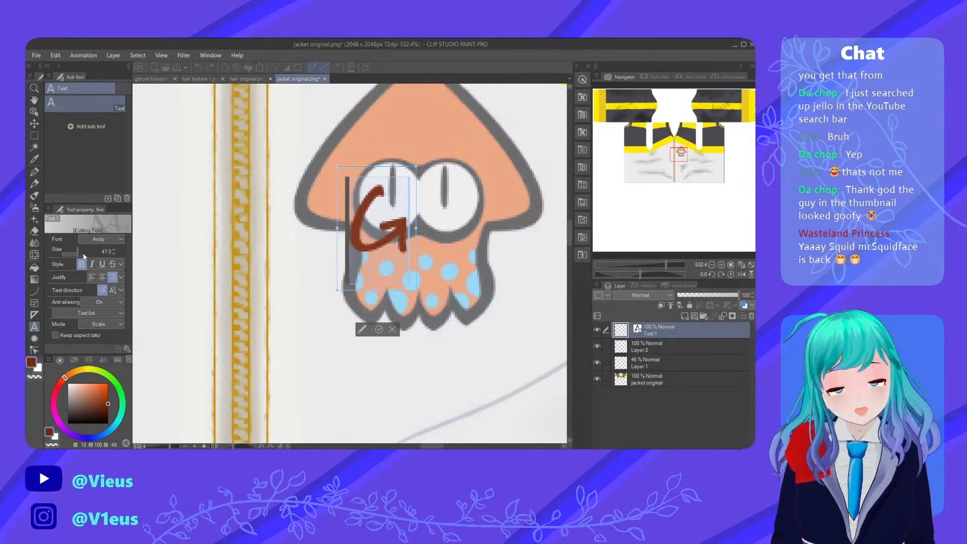
Enlarge the text G to a size of about 177 and move it up over the squid emblem
{"action": "left_click_drag", "start_coordinate": [85, 253], "coordinate": [82, 252]}
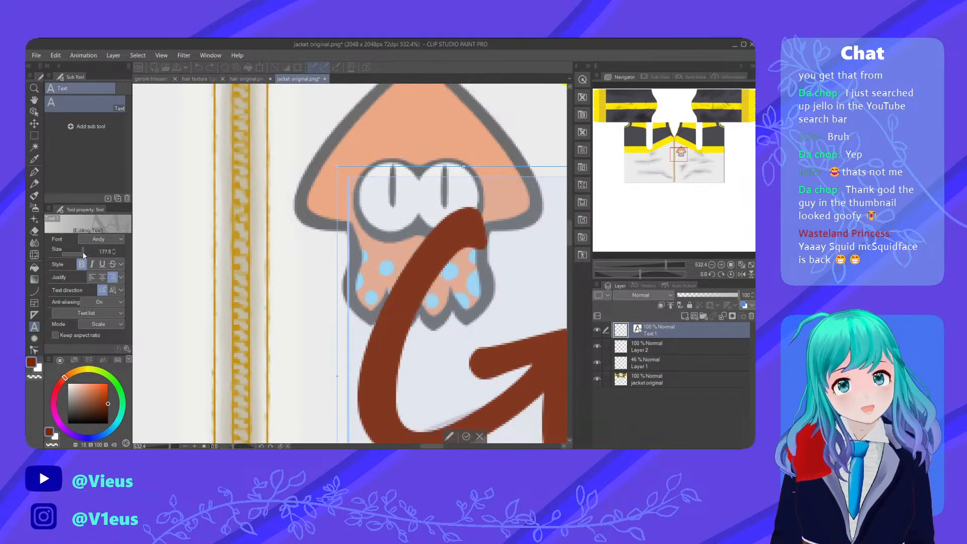
{"action": "scroll", "coordinate": [283, 242], "scroll_direction": "down", "scroll_amount": 4}
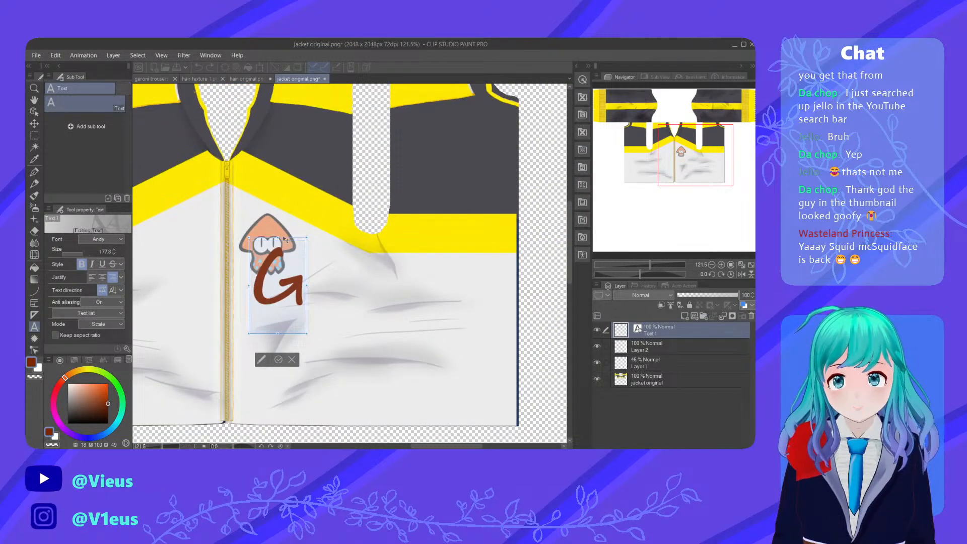
{"action": "left_click_drag", "start_coordinate": [283, 241], "coordinate": [267, 201]}
{"action": "scroll", "coordinate": [267, 201], "scroll_direction": "up", "scroll_amount": 3}
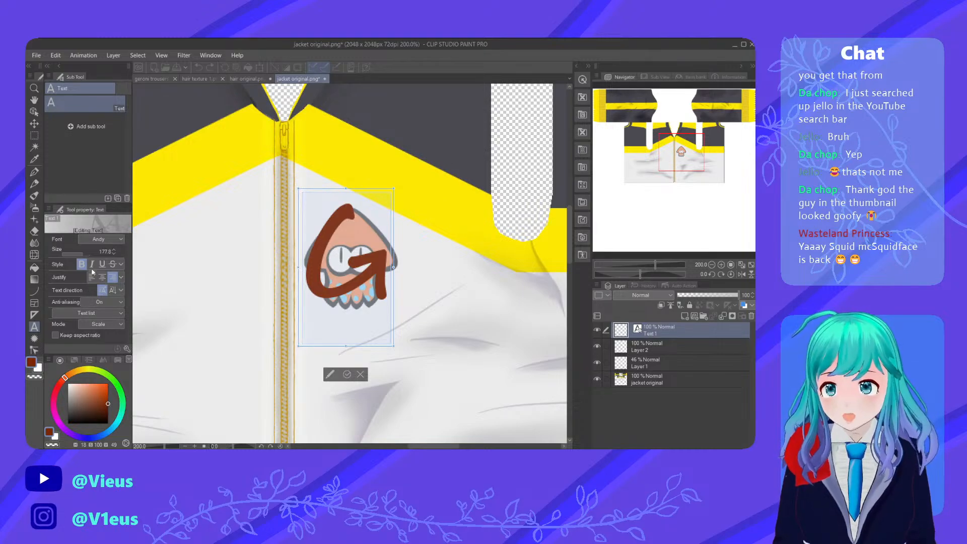
Try the letter G in successive fonts from Arial Rounded MT through Bahnschrift, Britannic Bold, Broadway and Brush Script MT to Castellar
{"action": "scroll", "coordinate": [109, 240], "scroll_direction": "down", "scroll_amount": 4}
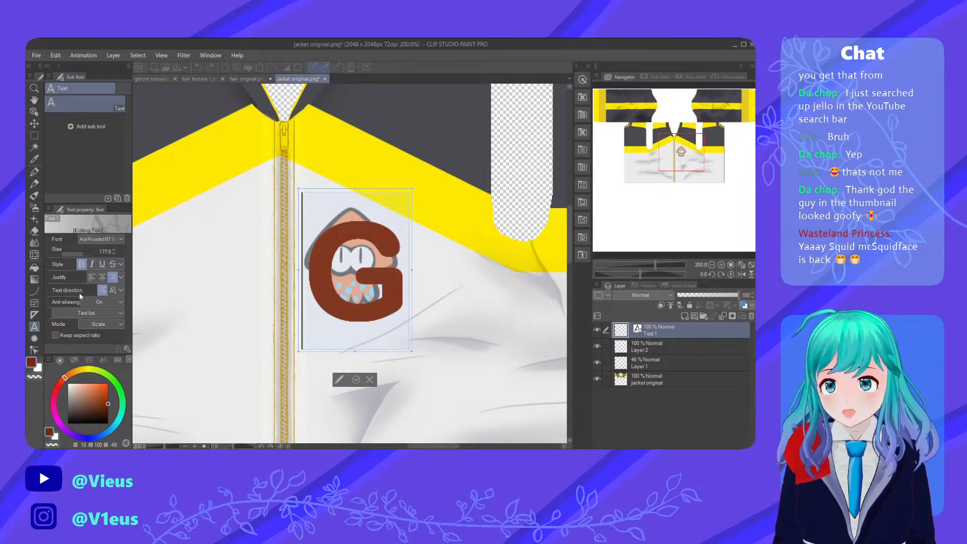
{"action": "key", "text": "Down"}
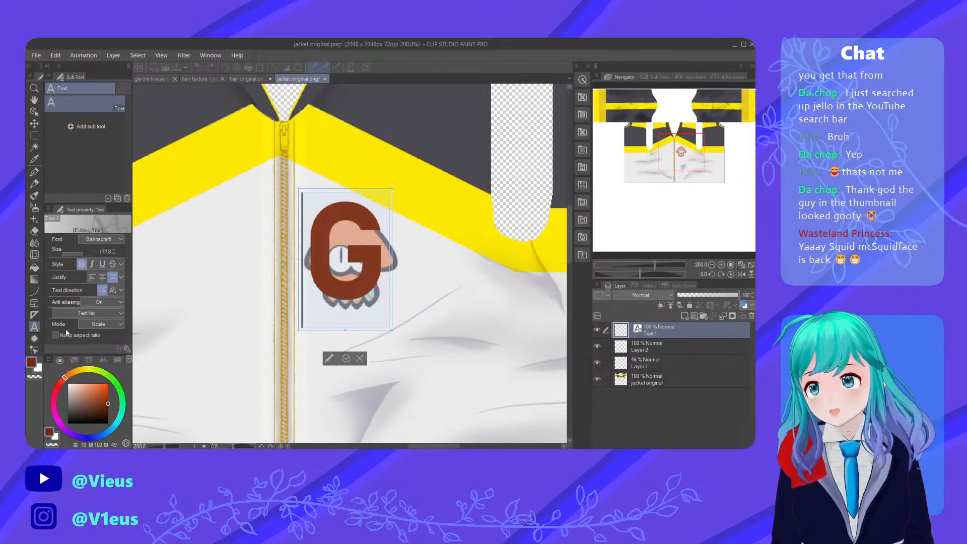
{"action": "key", "text": "Down"}
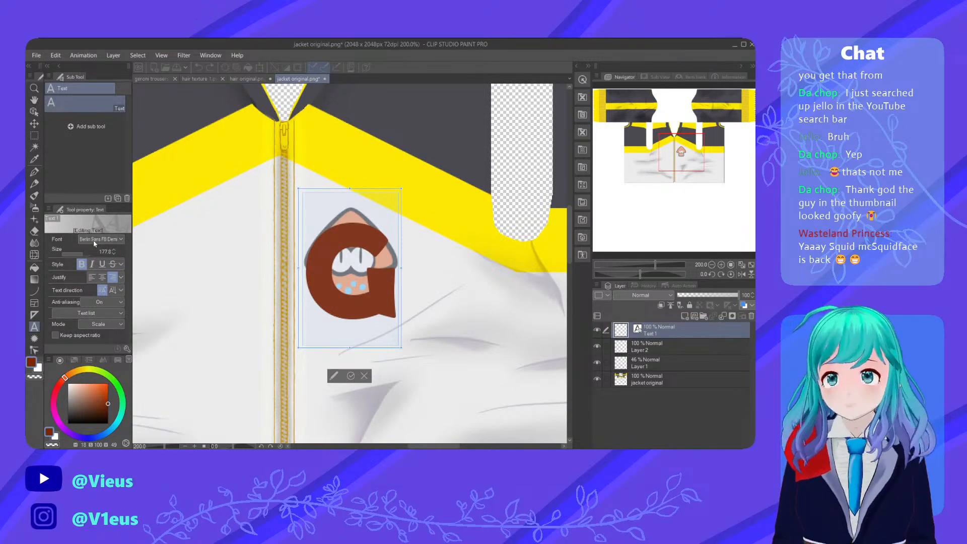
{"action": "key", "text": "Down"}
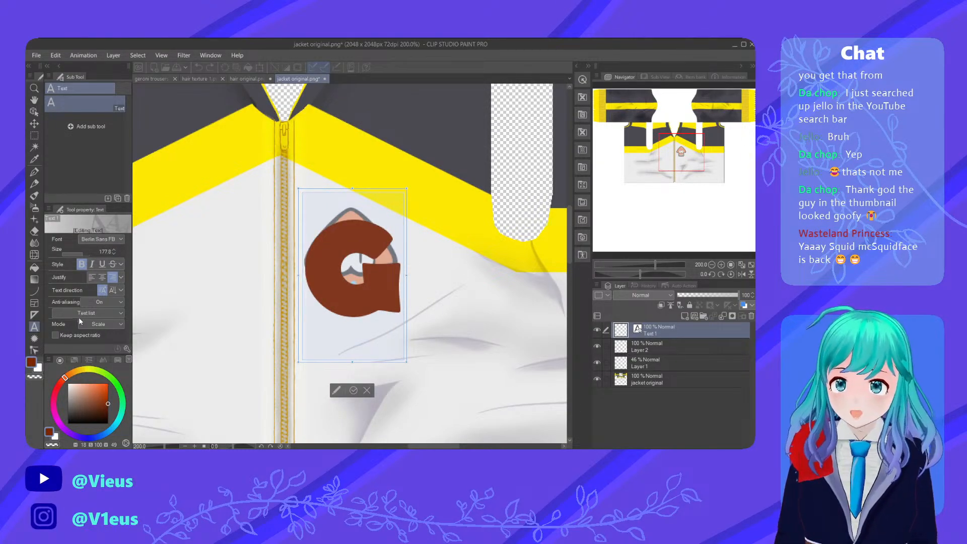
{"action": "key", "text": "Down"}
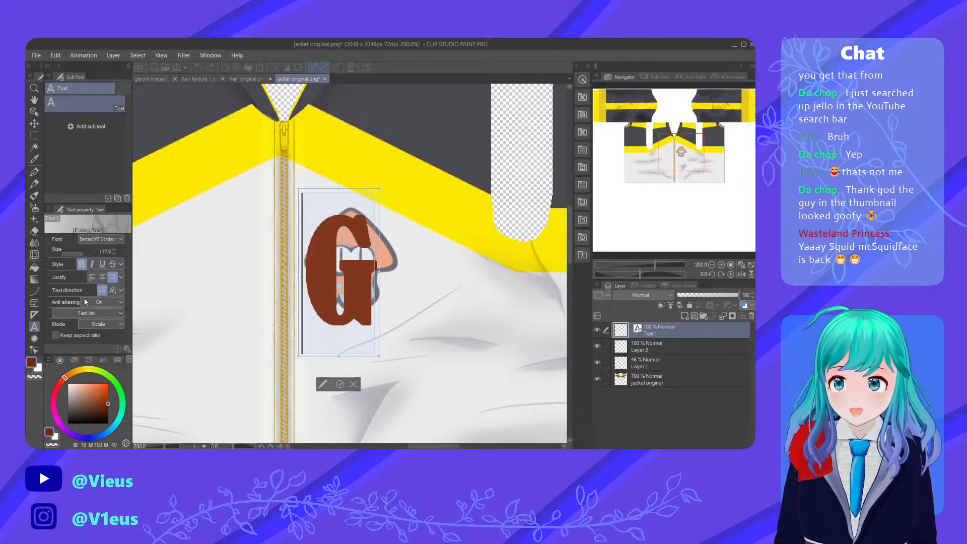
{"action": "key", "text": "Down"}
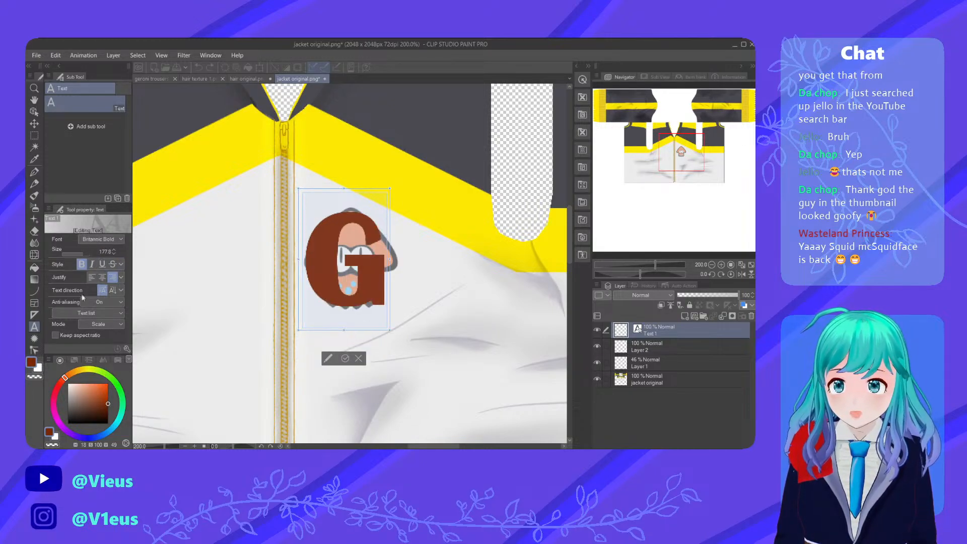
{"action": "key", "text": "Down"}
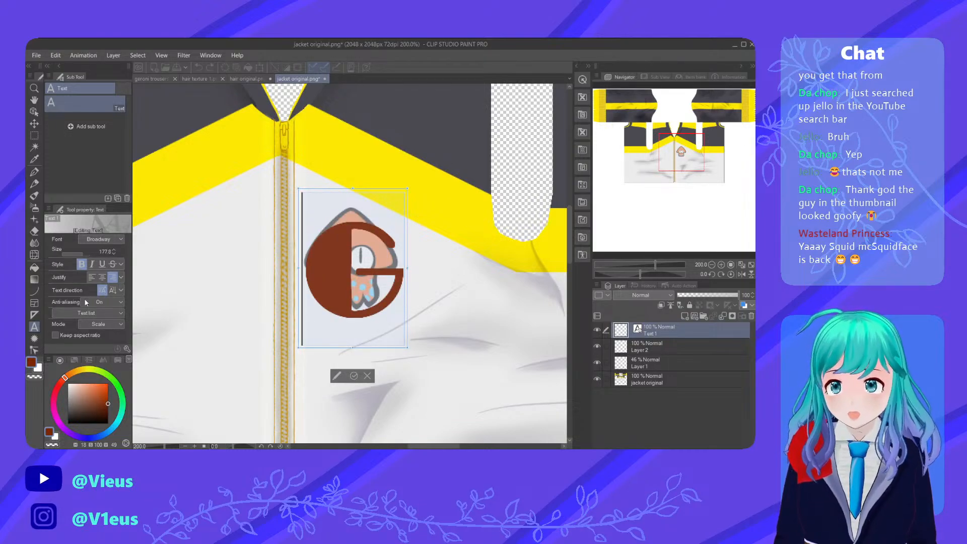
{"action": "key", "text": "Down"}
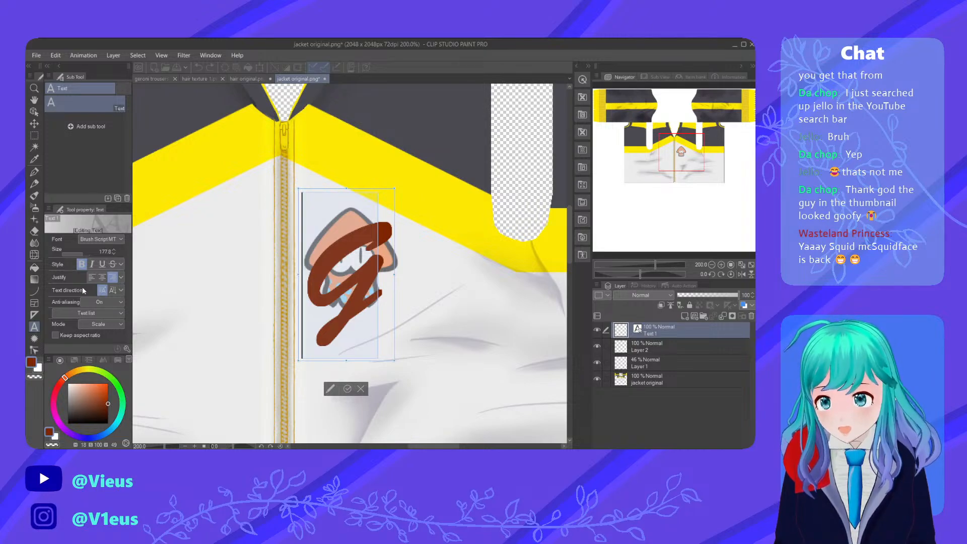
{"action": "key", "text": "Down"}
{"action": "scroll", "coordinate": [410, 252], "scroll_direction": "down", "scroll_amount": 5}
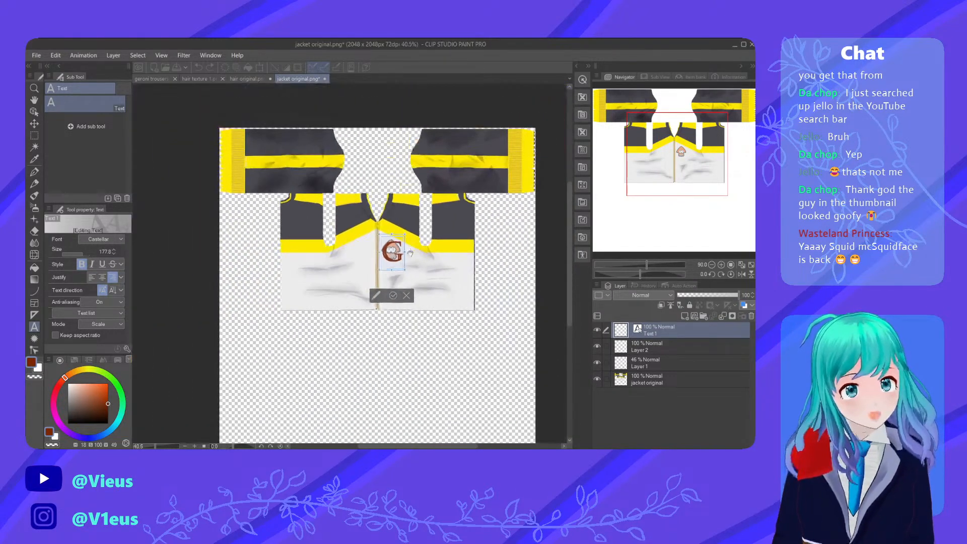
{"action": "scroll", "coordinate": [410, 253], "scroll_direction": "up", "scroll_amount": 4}
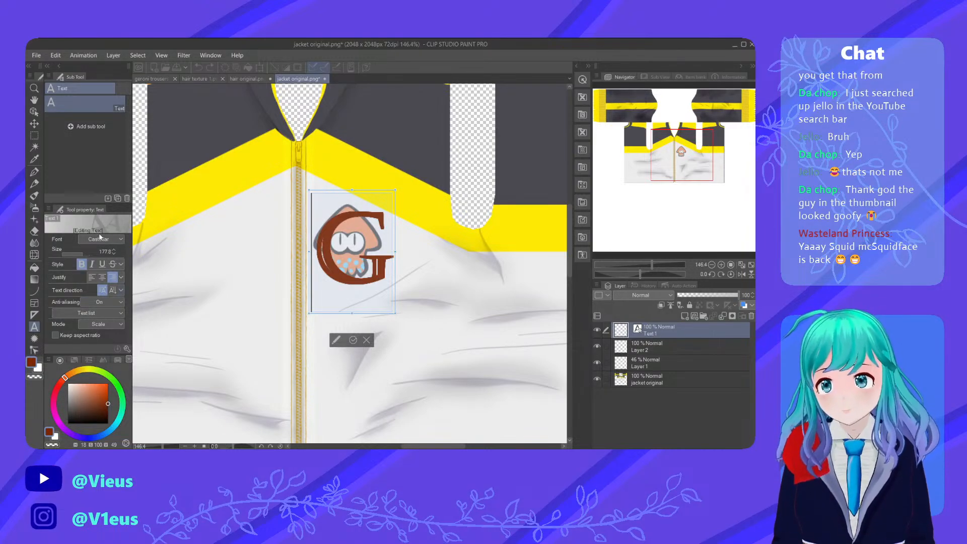
Try the letter G in the Chiller, Cooper Black, Curlz MT and Corbel fonts
{"action": "left_click", "coordinate": [86, 292]}
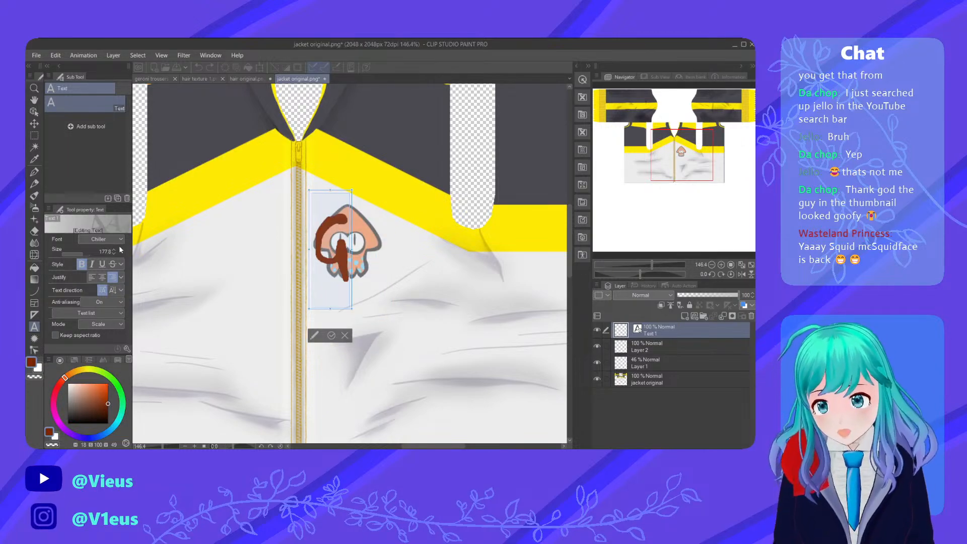
{"action": "left_click", "coordinate": [89, 300]}
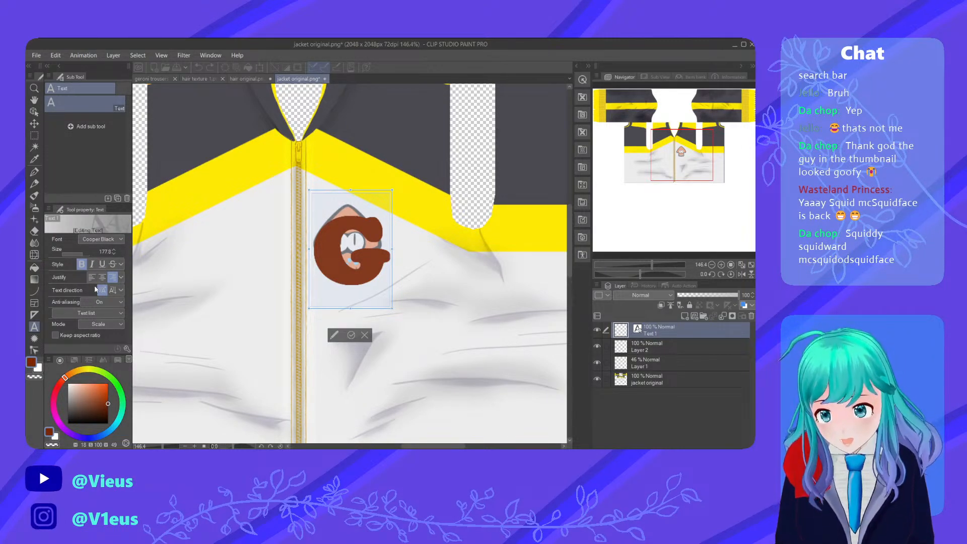
{"action": "left_click", "coordinate": [89, 289]}
{"action": "left_click", "coordinate": [111, 253]}
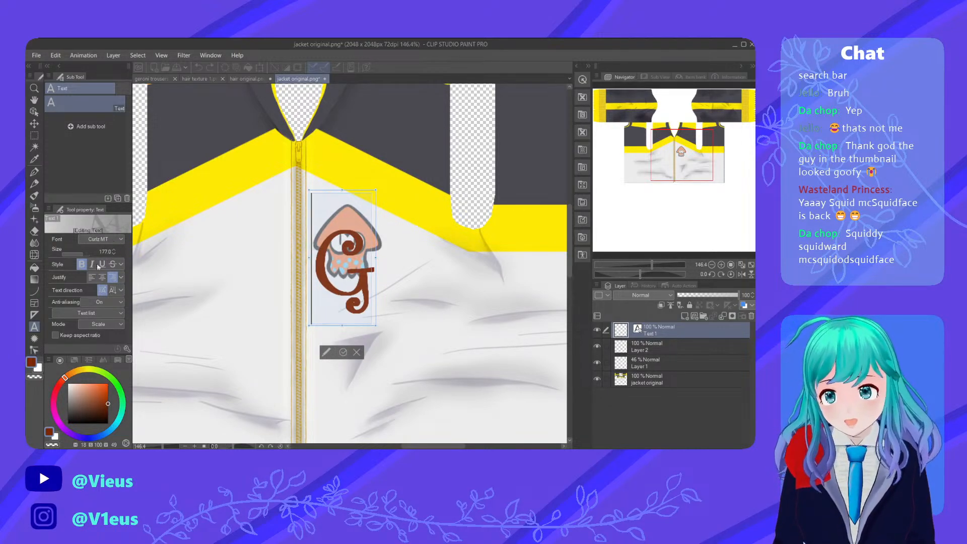
{"action": "left_click", "coordinate": [106, 248]}
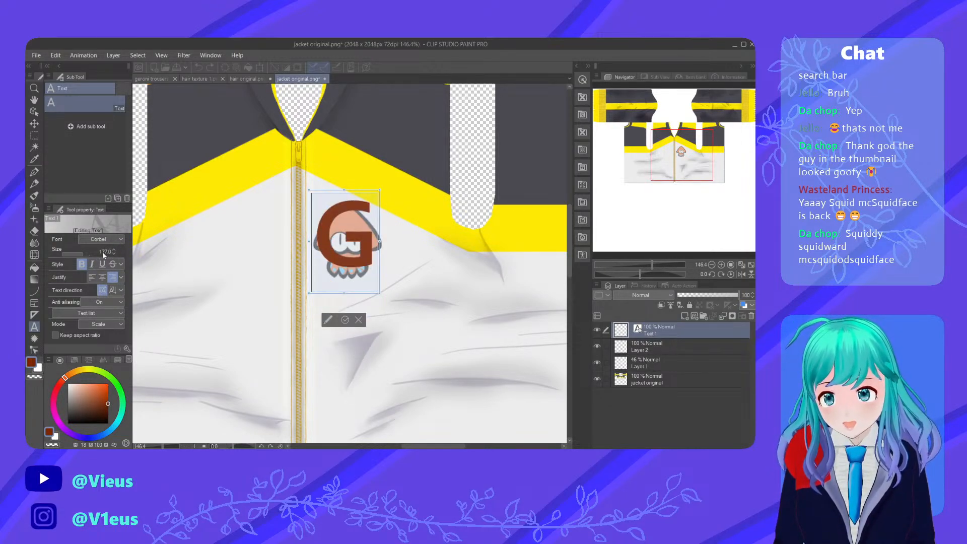
{"action": "key", "text": "ctrl+z"}
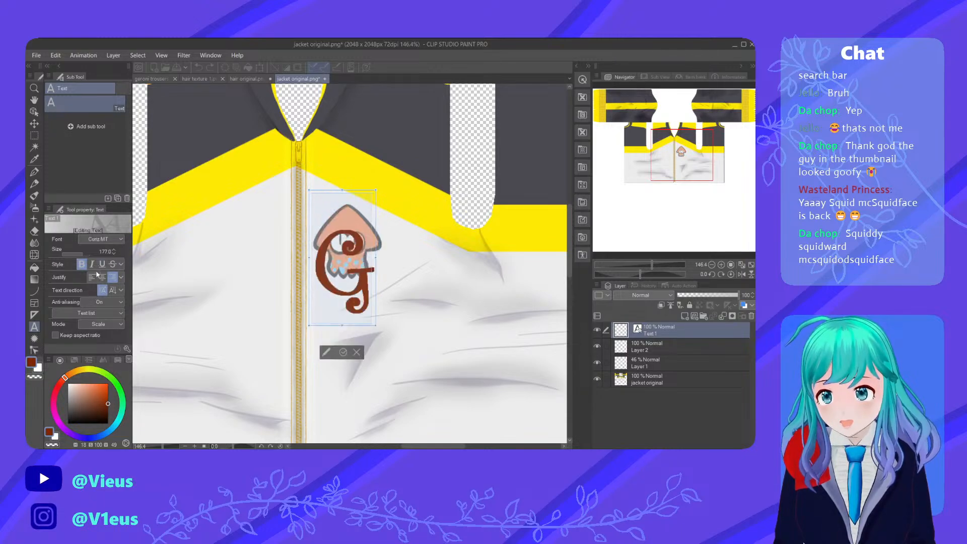
Try the letter G in the Dubai, Dubai Medium, Elephant, Ebrima, Eras Bold ITC and Engravers MT fonts
{"action": "scroll", "coordinate": [106, 244], "scroll_direction": "down", "scroll_amount": 1}
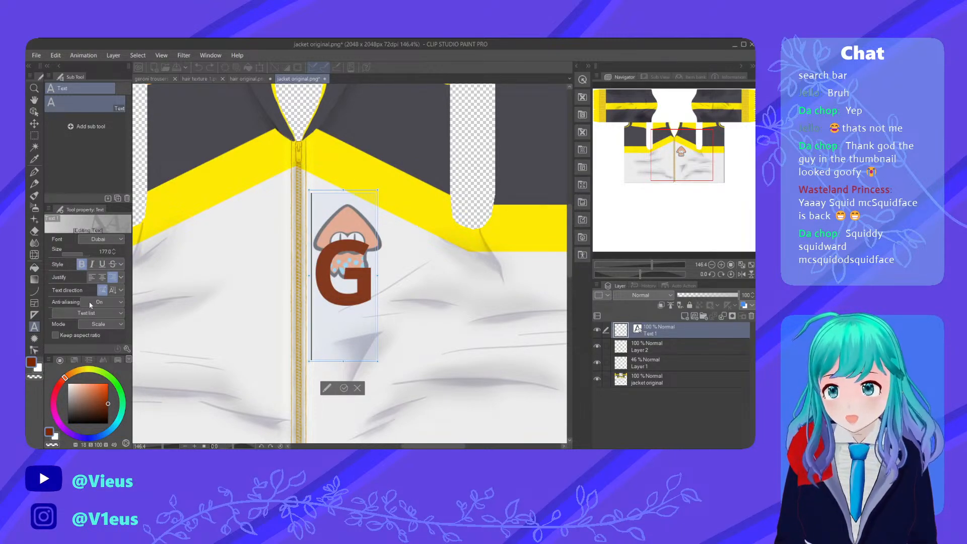
{"action": "key", "text": "Down"}
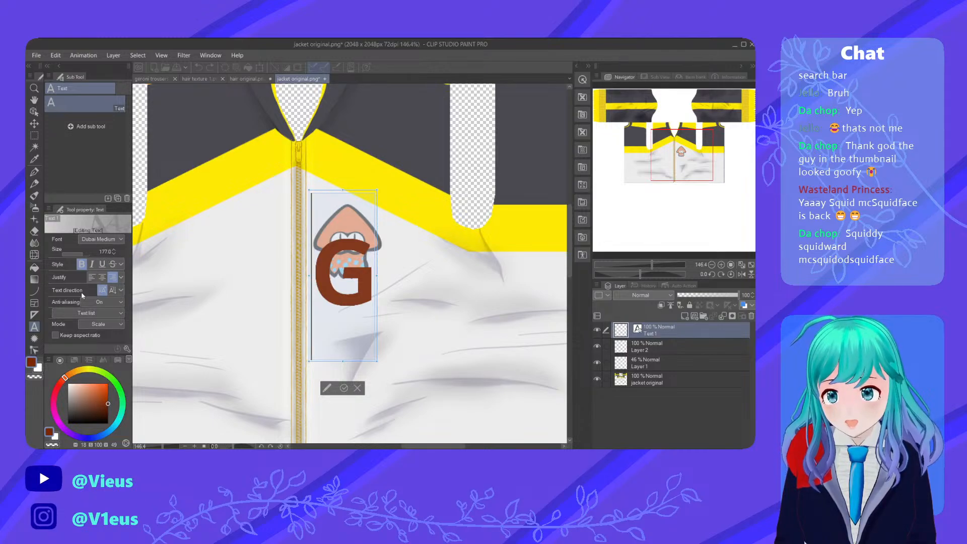
{"action": "scroll", "coordinate": [101, 242], "scroll_direction": "down", "scroll_amount": 3}
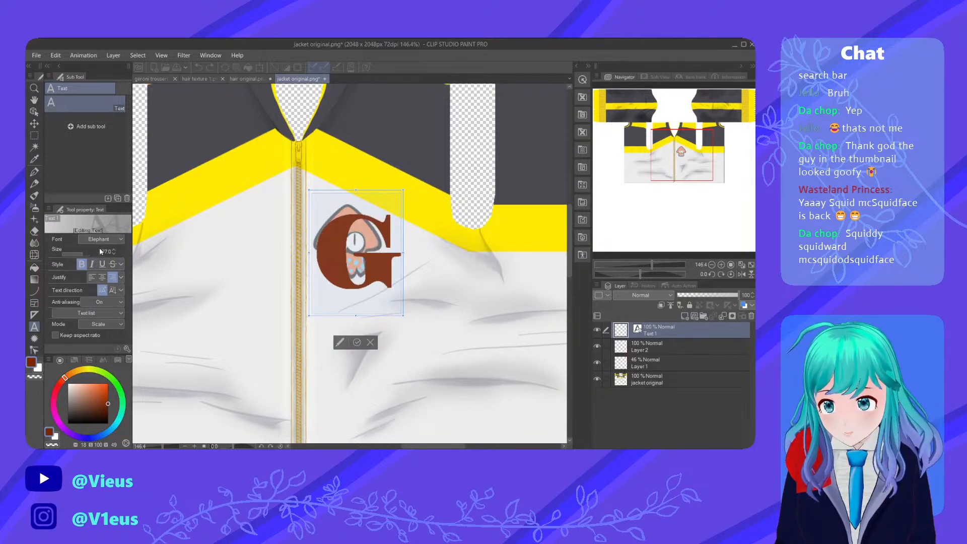
{"action": "key", "text": "Up"}
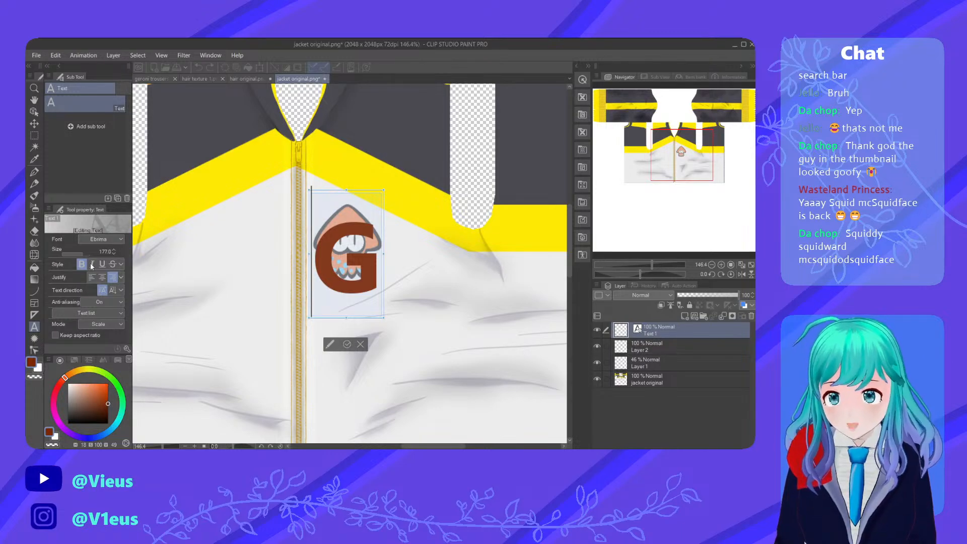
{"action": "scroll", "coordinate": [106, 239], "scroll_direction": "down", "scroll_amount": 3}
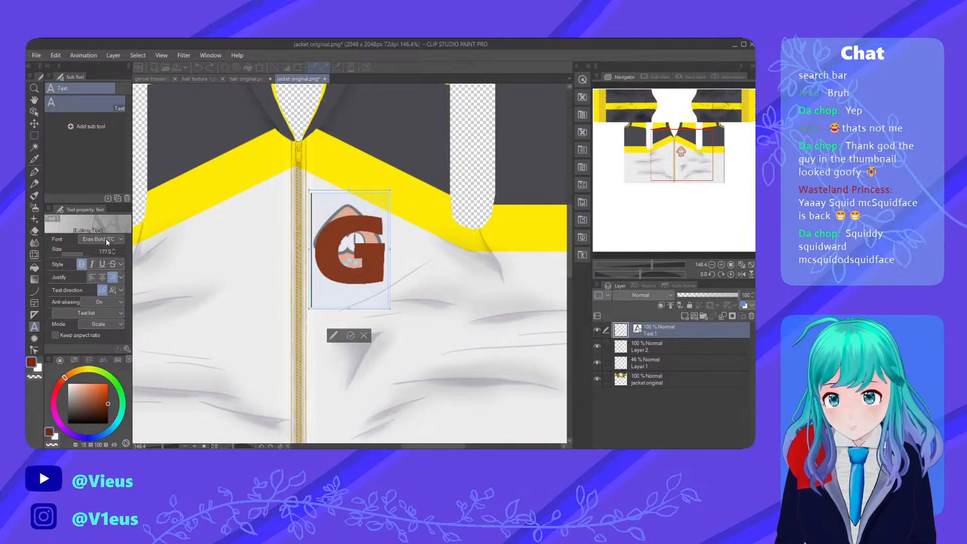
{"action": "key", "text": "Up"}
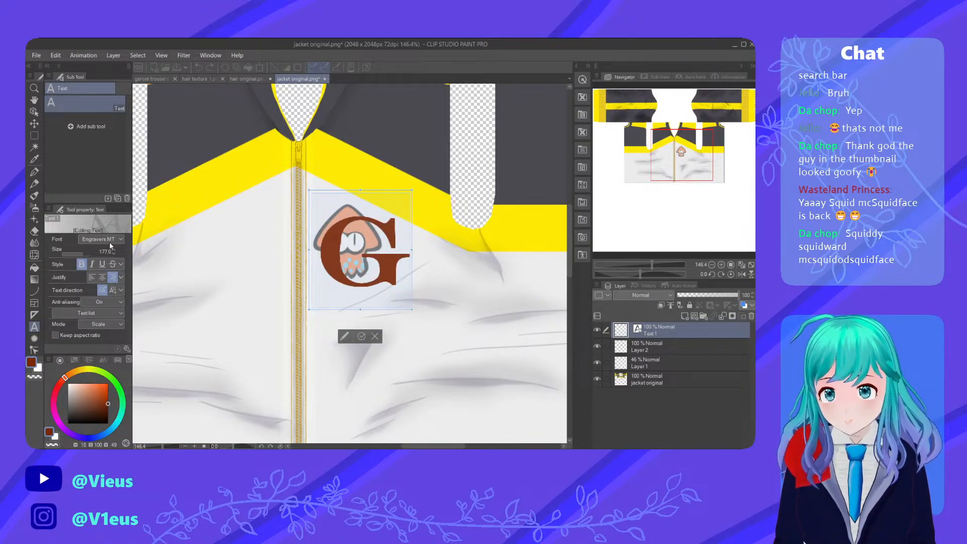
Set the letter G in the Fable 2 font, move it down to centre it over the squid and commit the text
{"action": "key", "text": "f"}
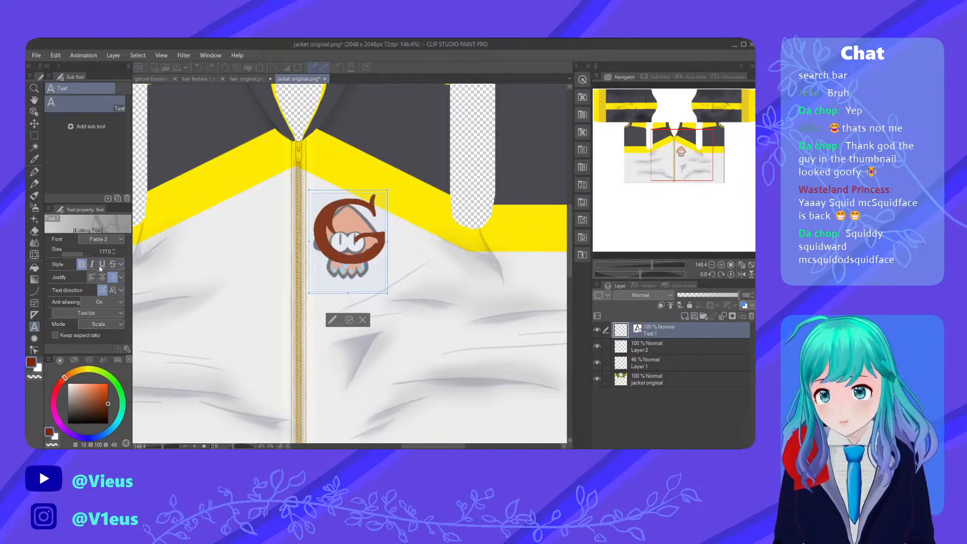
{"action": "scroll", "coordinate": [267, 259], "scroll_direction": "down", "scroll_amount": 1}
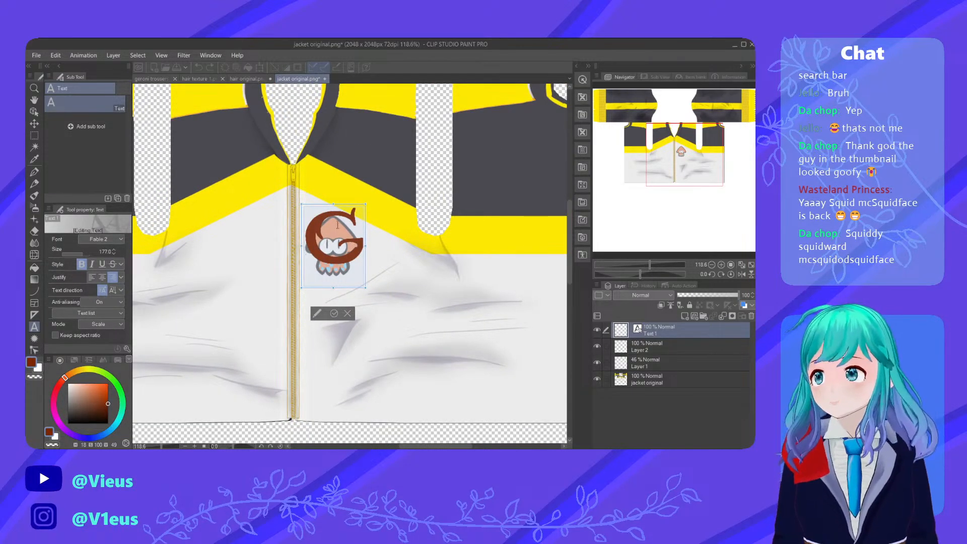
{"action": "left_click_drag", "start_coordinate": [336, 206], "coordinate": [338, 221]}
{"action": "scroll", "coordinate": [331, 300], "scroll_direction": "up", "scroll_amount": 3}
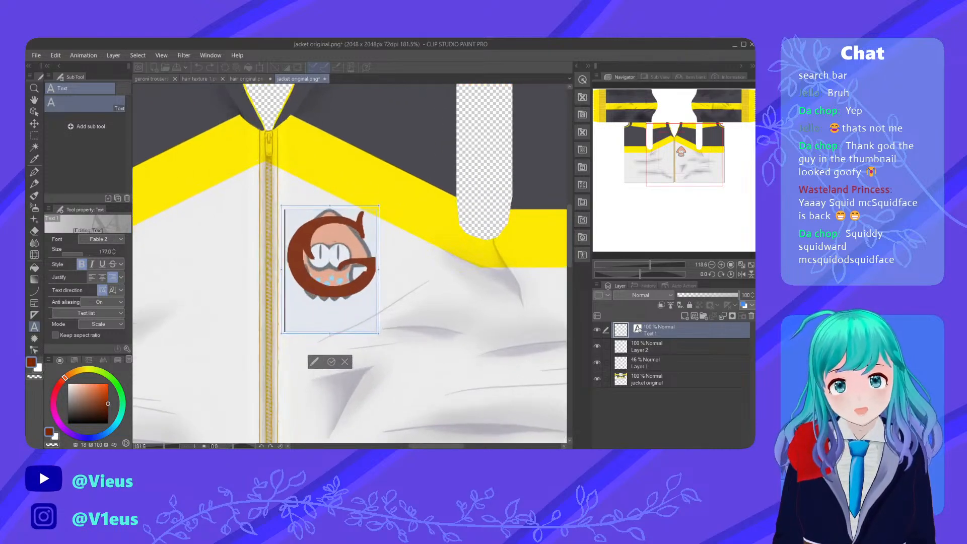
{"action": "left_click", "coordinate": [332, 396]}
{"action": "scroll", "coordinate": [552, 366], "scroll_direction": "down", "scroll_amount": 2}
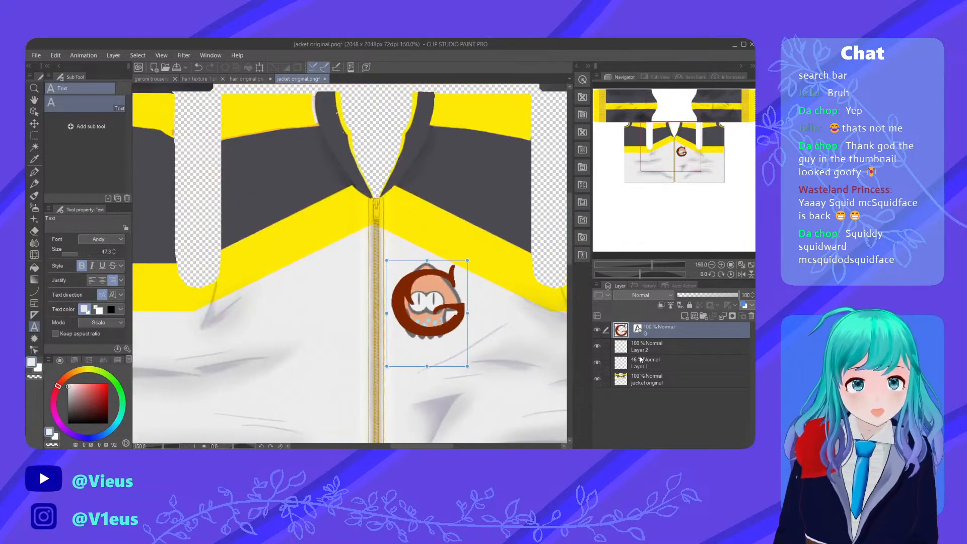
Raise the opacity of the off-white cover layer to 100% to hide the squid behind the letter G
{"action": "left_click", "coordinate": [639, 348]}
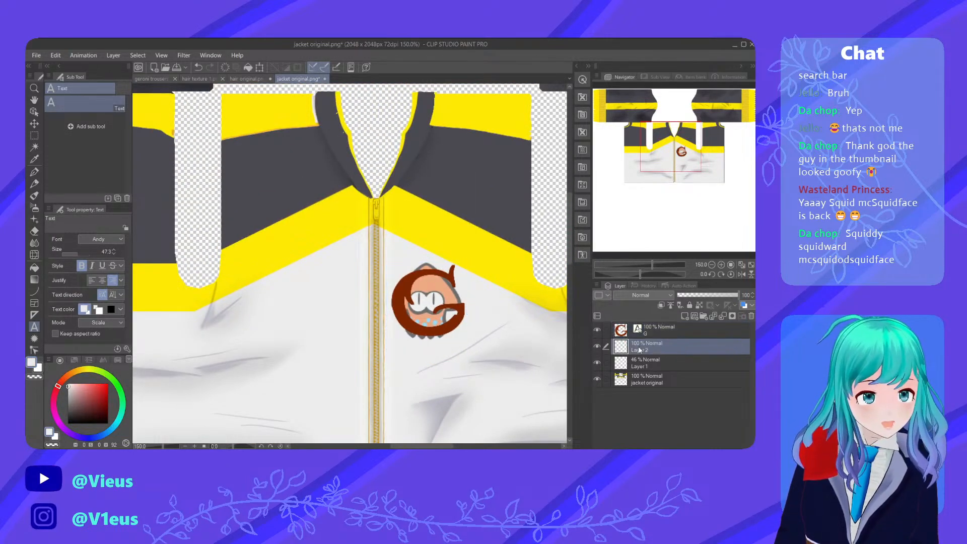
{"action": "left_click", "coordinate": [664, 361]}
{"action": "left_click_drag", "start_coordinate": [702, 296], "coordinate": [739, 296]}
{"action": "key", "text": "Delete"}
{"action": "scroll", "coordinate": [360, 326], "scroll_direction": "down", "scroll_amount": 3}
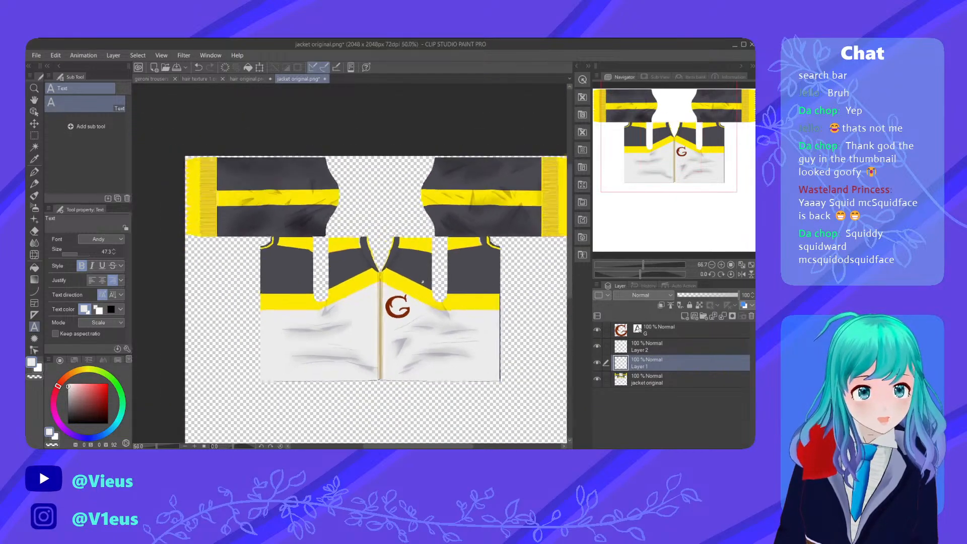
{"action": "scroll", "coordinate": [423, 280], "scroll_direction": "up", "scroll_amount": 5}
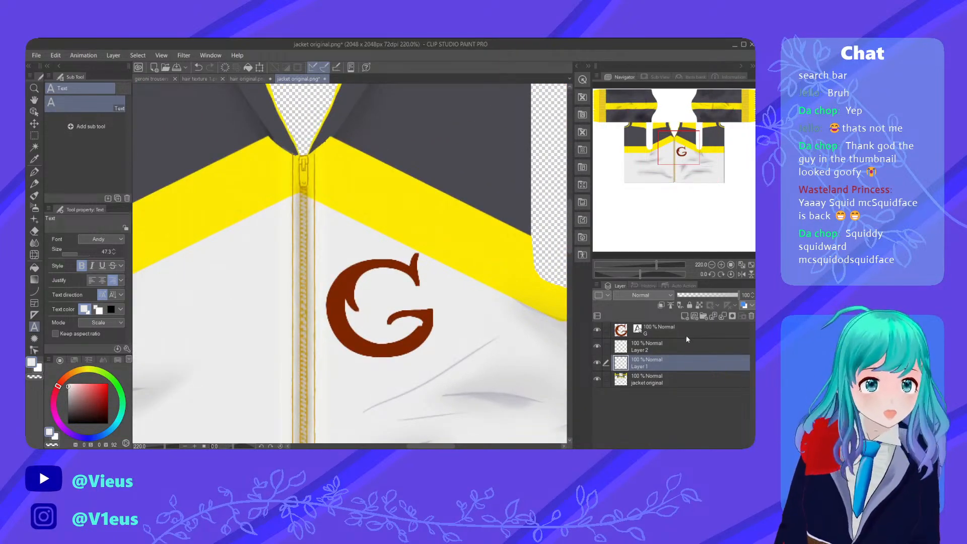
Reopen the letter G's text for editing and give the letter a thin white edge
{"action": "left_click", "coordinate": [687, 335]}
{"action": "left_click", "coordinate": [387, 289]}
{"action": "key", "text": "ctrl+a"}
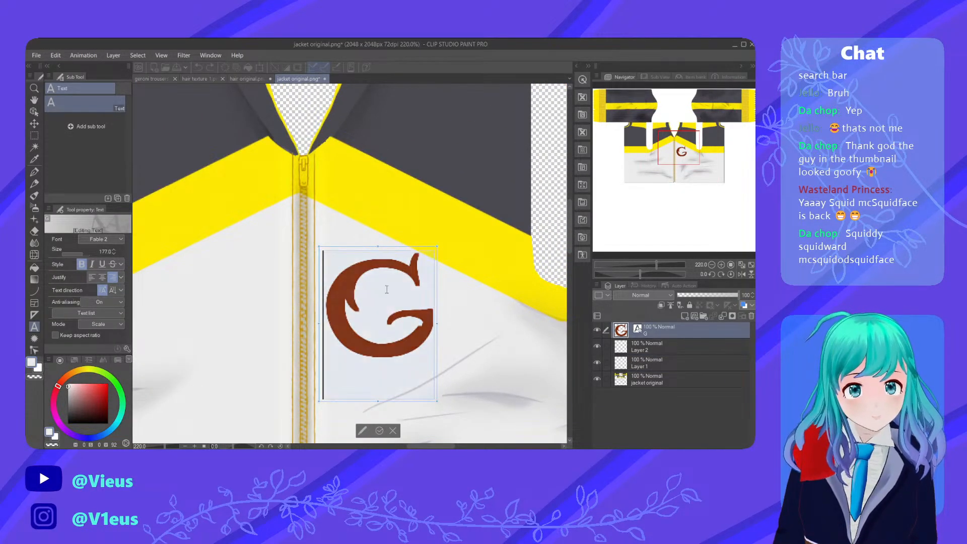
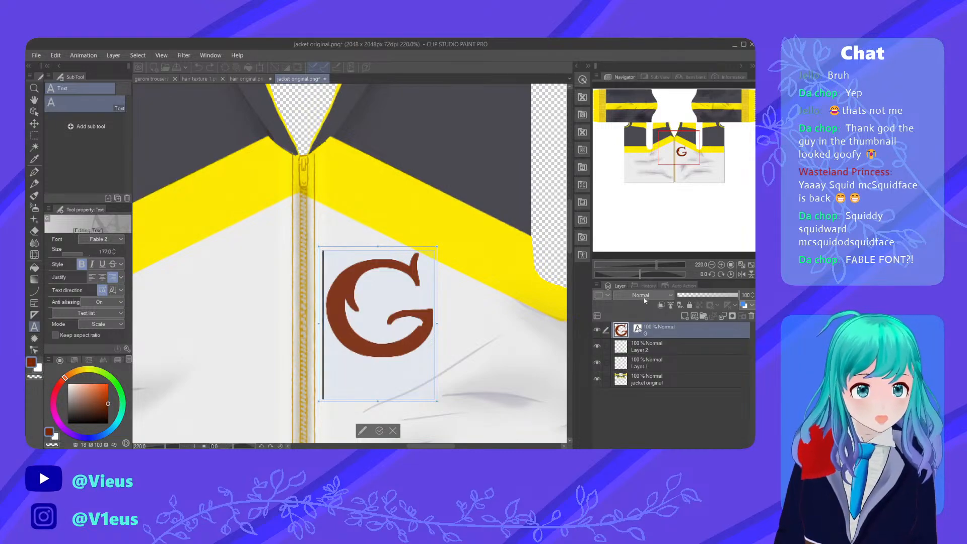
{"action": "key", "text": "BackSpace"}
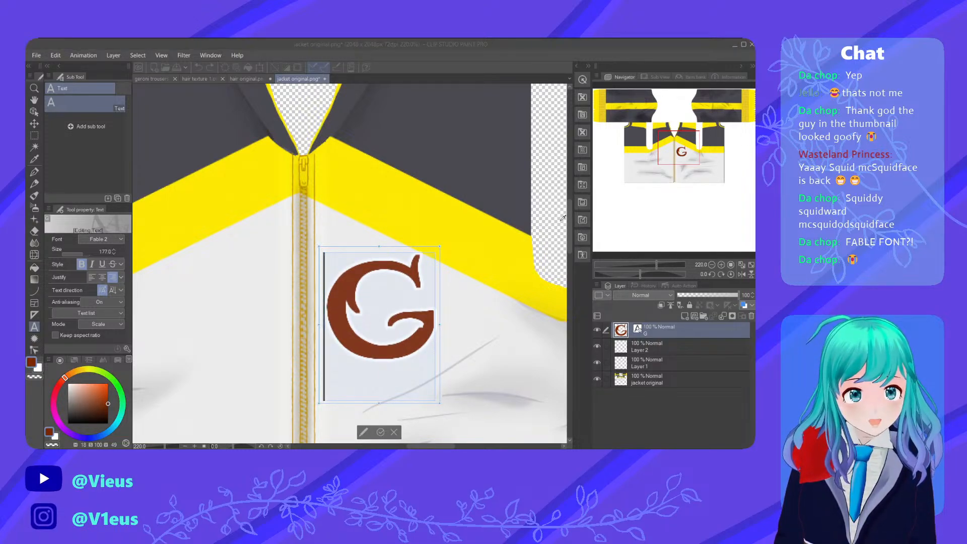
{"action": "left_click", "coordinate": [689, 144]}
{"action": "scroll", "coordinate": [514, 227], "scroll_direction": "down", "scroll_amount": 5}
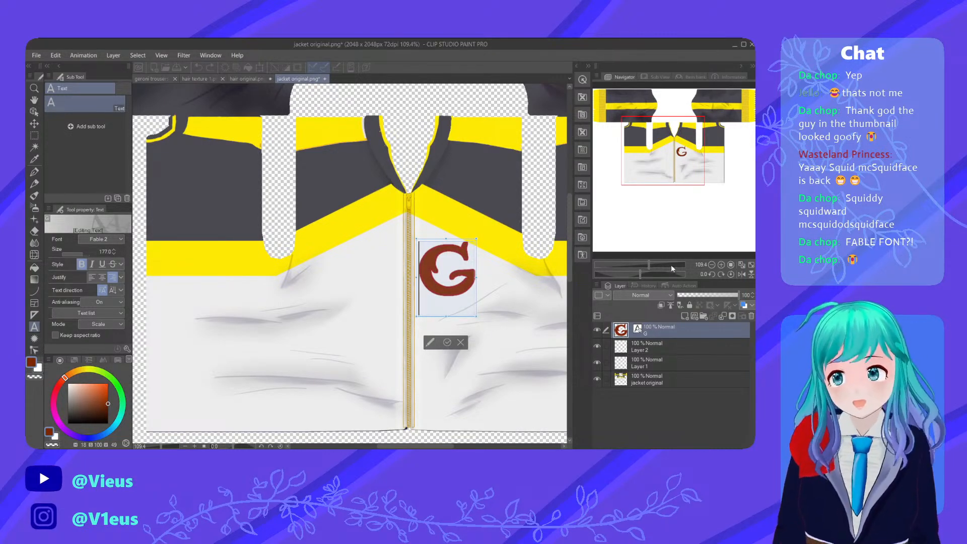
Undo the edge around the letter G and leave text editing without applying changes
{"action": "key", "text": "alt+Tab"}
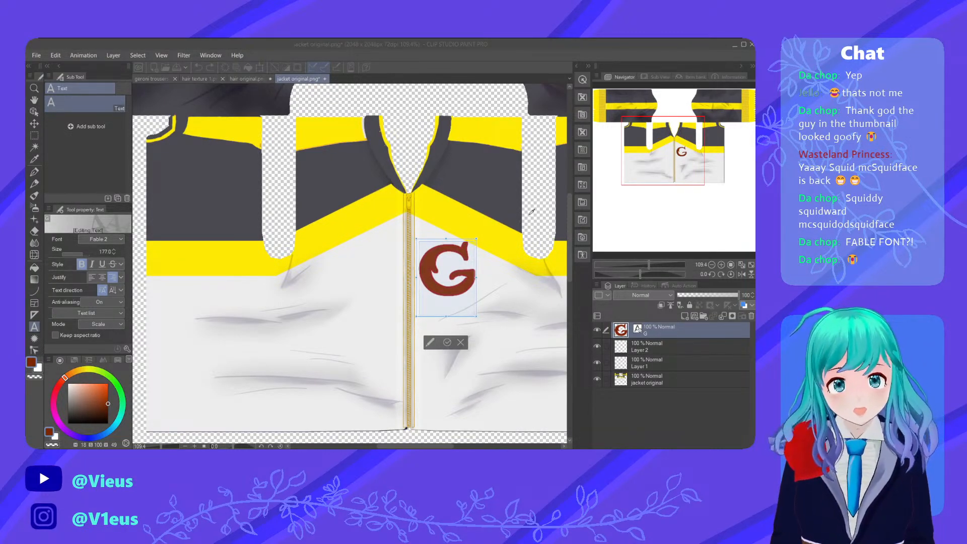
{"action": "key", "text": "alt+Tab"}
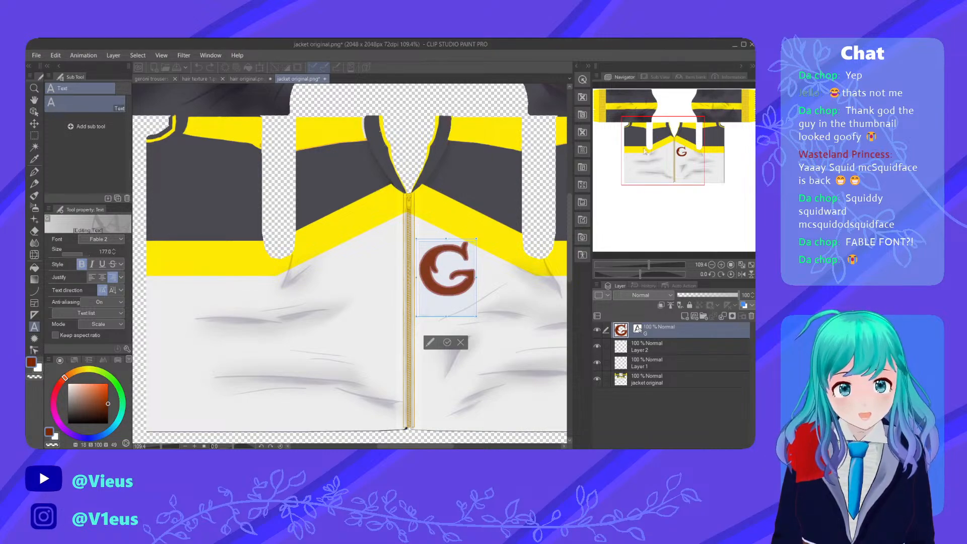
{"action": "scroll", "coordinate": [478, 269], "scroll_direction": "up", "scroll_amount": 10}
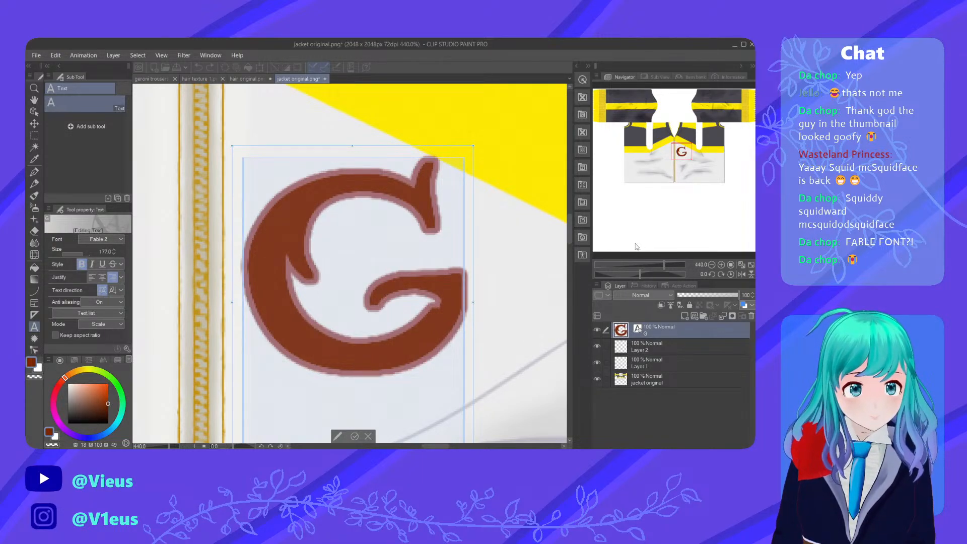
{"action": "key", "text": "ctrl+z"}
{"action": "scroll", "coordinate": [312, 210], "scroll_direction": "down", "scroll_amount": 2}
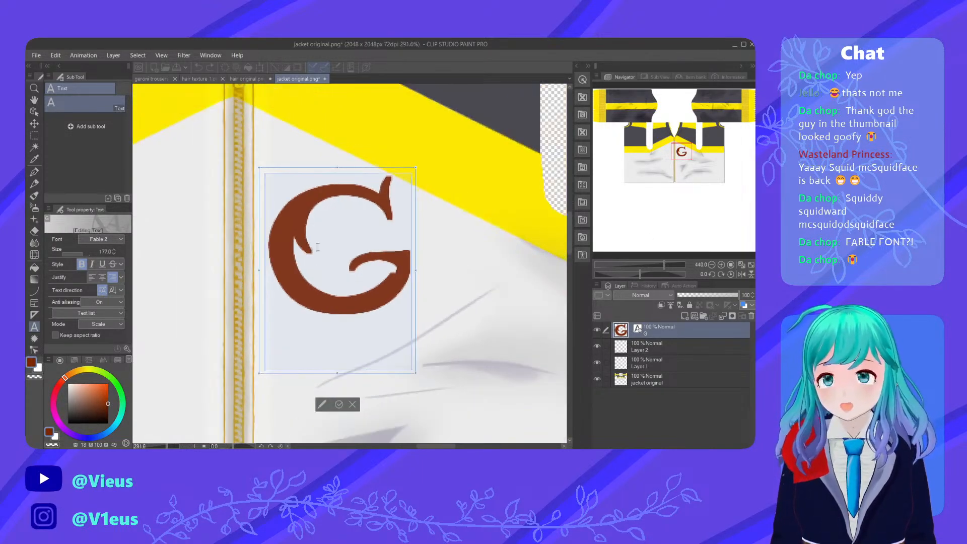
{"action": "left_click", "coordinate": [351, 403]}
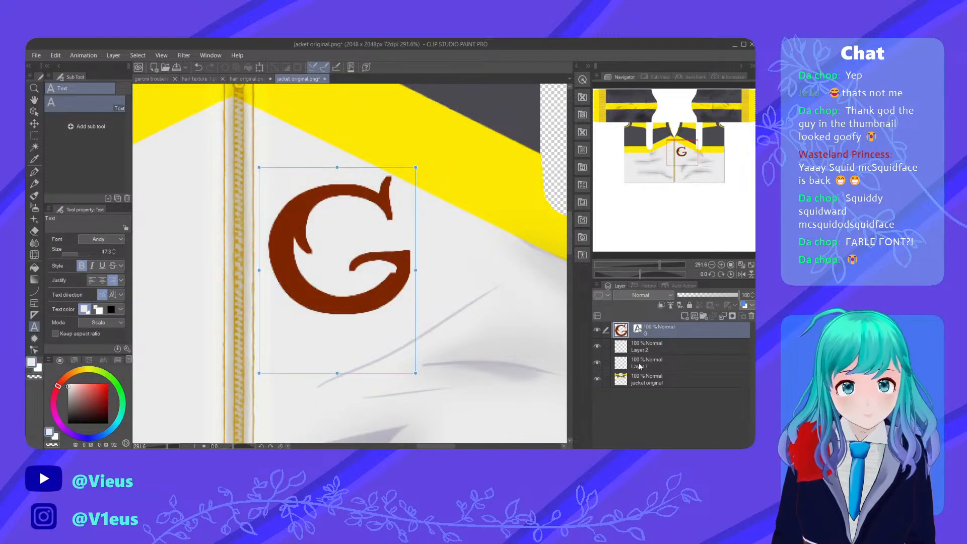
Place a duplicate of the letter G layer beneath the original, offset slightly down and to the right
{"action": "key", "text": "ctrl+c"}
{"action": "key", "text": "ctrl+v"}
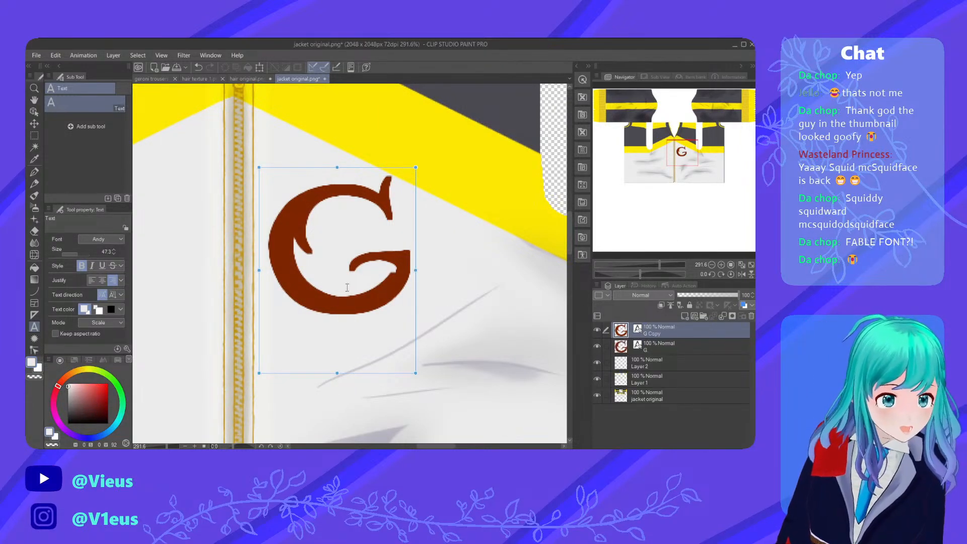
{"action": "left_click", "coordinate": [34, 124]}
{"action": "scroll", "coordinate": [312, 271], "scroll_direction": "up", "scroll_amount": 4}
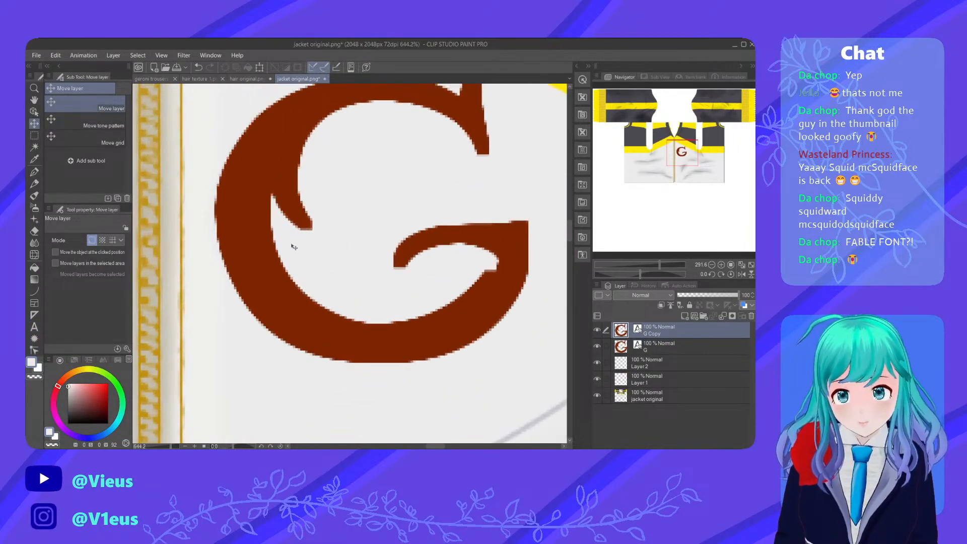
{"action": "left_click_drag", "start_coordinate": [279, 222], "coordinate": [283, 224]}
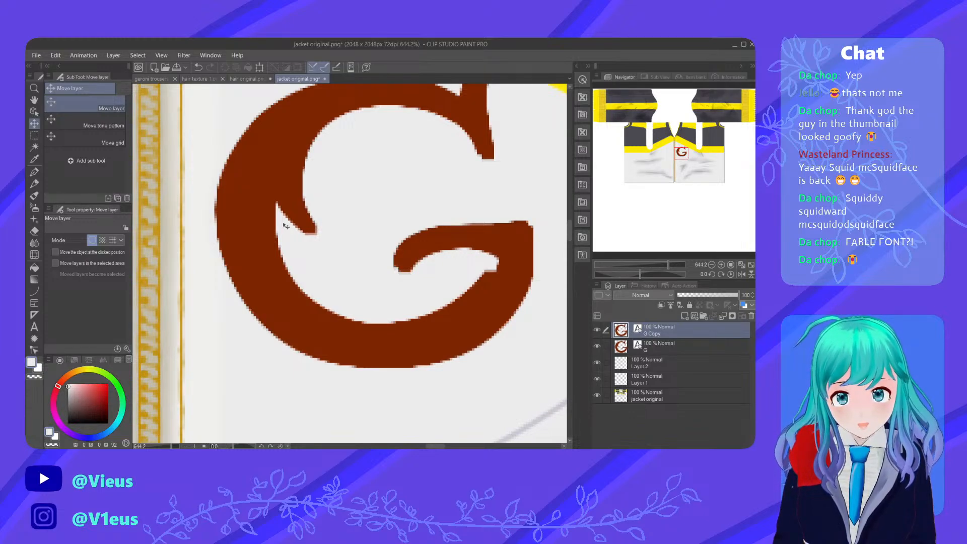
{"action": "left_click_drag", "start_coordinate": [647, 358], "coordinate": [646, 357]}
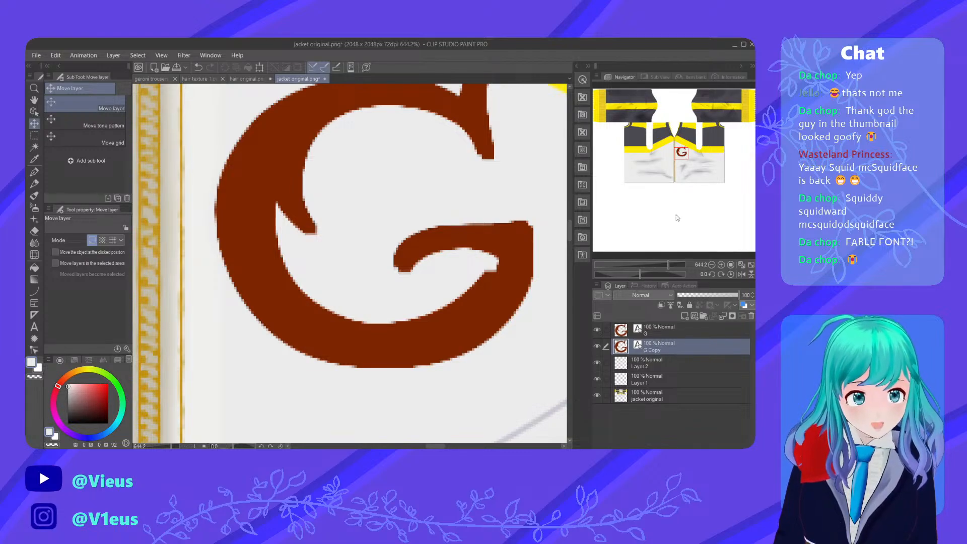
Rasterize the lower G copy, lock its transparent pixels and fill it with a muted red
{"action": "left_click", "coordinate": [679, 259]}
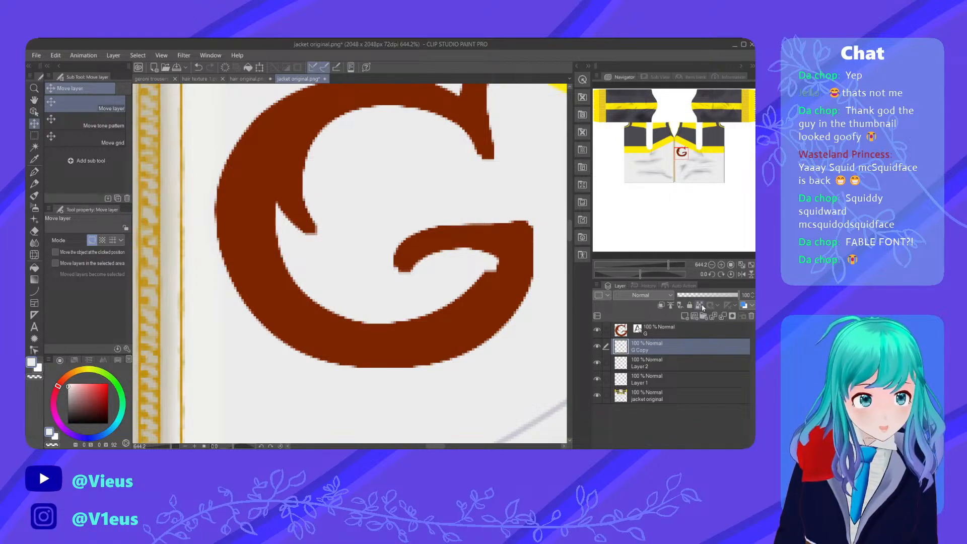
{"action": "key", "text": "g"}
{"action": "left_click", "coordinate": [284, 286]}
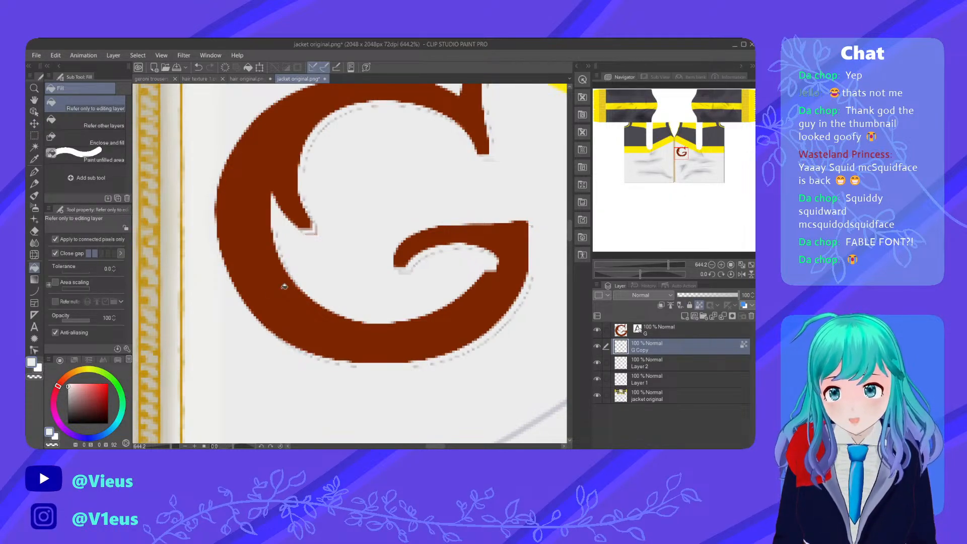
{"action": "left_click", "coordinate": [93, 397]}
{"action": "left_click", "coordinate": [276, 292]}
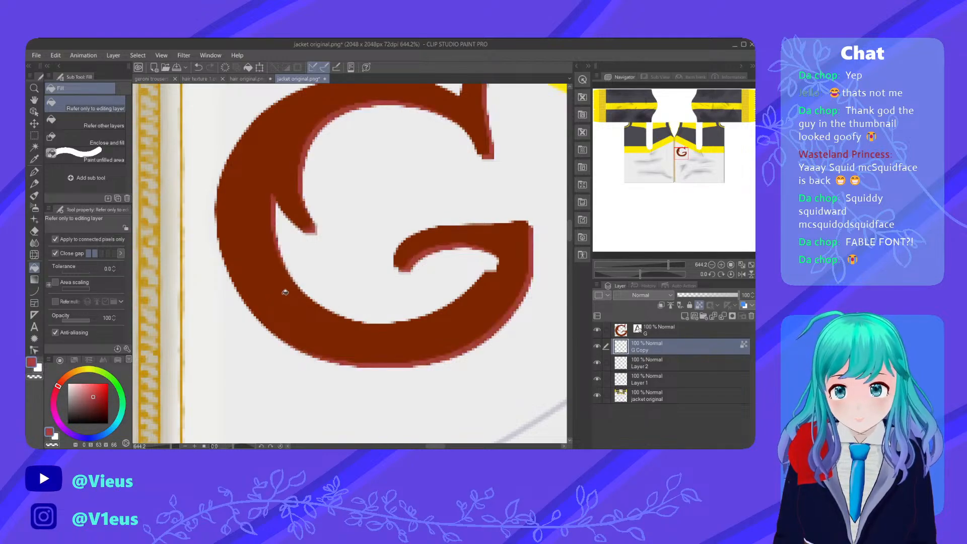
Move the red G copy farther down and to the right so it forms a wider shadow behind the letter
{"action": "scroll", "coordinate": [292, 325], "scroll_direction": "down", "scroll_amount": 13}
{"action": "scroll", "coordinate": [445, 291], "scroll_direction": "down", "scroll_amount": 2}
{"action": "scroll", "coordinate": [434, 319], "scroll_direction": "up", "scroll_amount": 6}
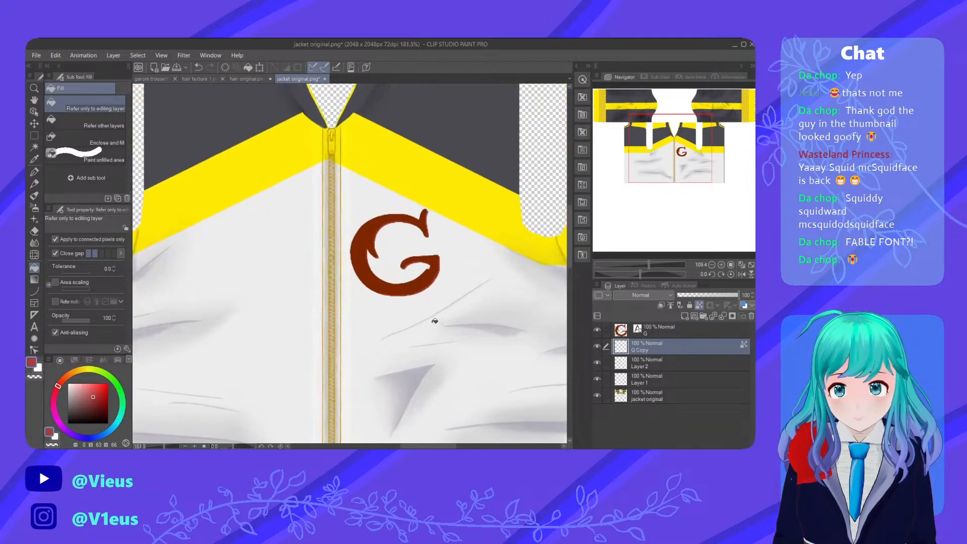
{"action": "left_click", "coordinate": [34, 123]}
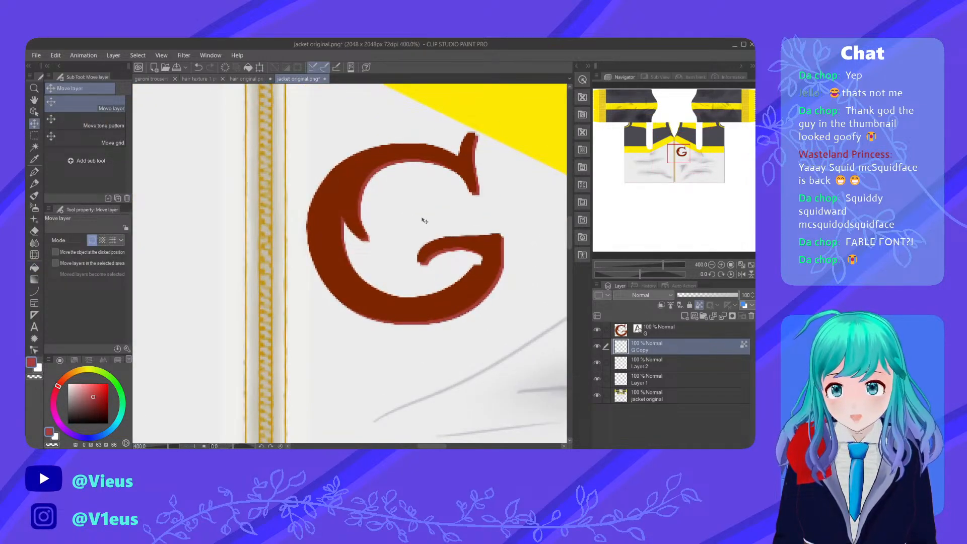
{"action": "scroll", "coordinate": [427, 220], "scroll_direction": "up", "scroll_amount": 6}
{"action": "left_click_drag", "start_coordinate": [260, 173], "coordinate": [269, 179]}
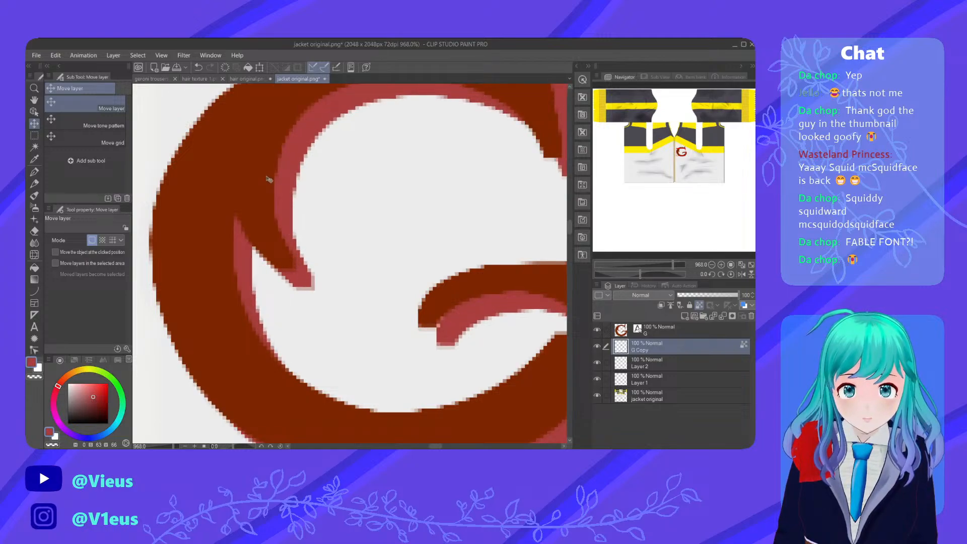
Examine how the letter G with its red shadow reads both up close and on the whole jacket texture
{"action": "scroll", "coordinate": [269, 179], "scroll_direction": "down", "scroll_amount": 10}
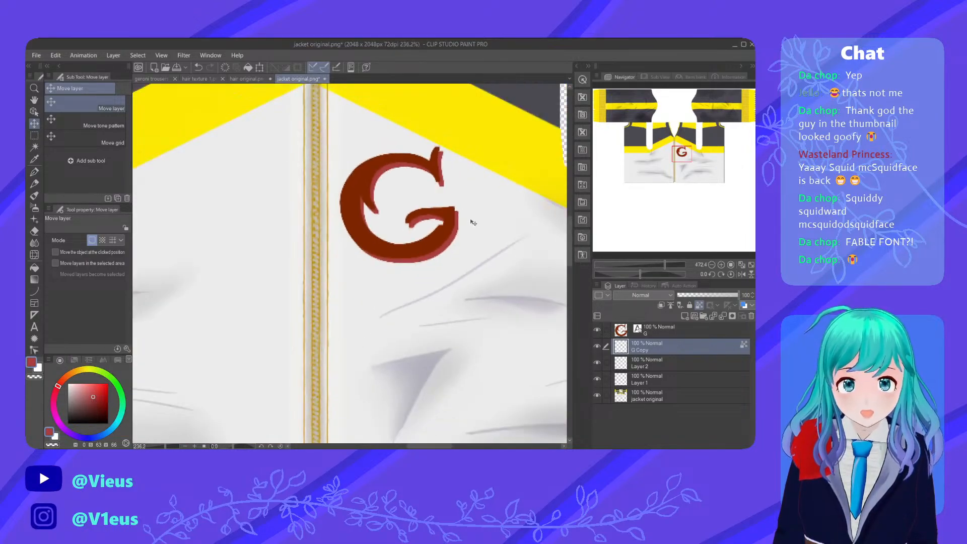
{"action": "scroll", "coordinate": [402, 269], "scroll_direction": "down", "scroll_amount": 7}
{"action": "scroll", "coordinate": [524, 207], "scroll_direction": "up", "scroll_amount": 4}
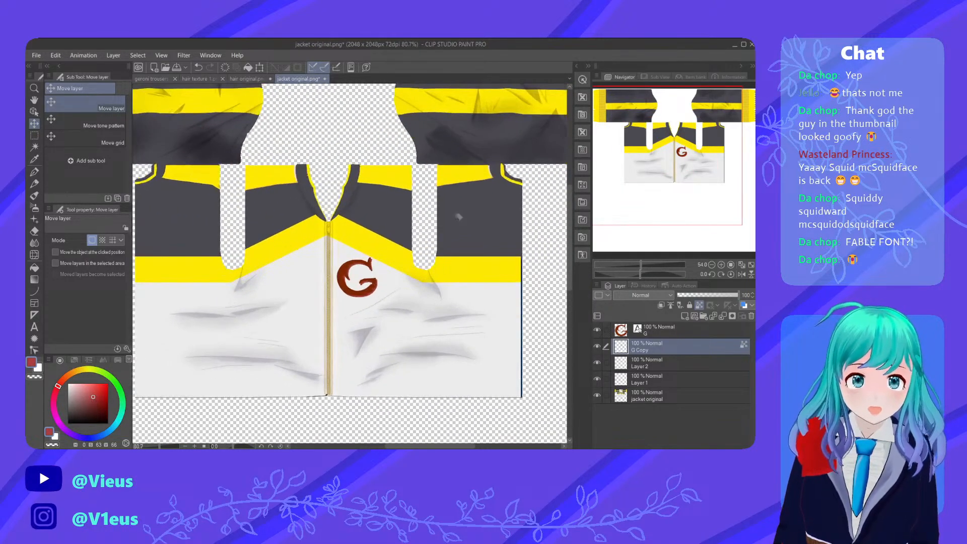
{"action": "scroll", "coordinate": [345, 285], "scroll_direction": "up", "scroll_amount": 7}
{"action": "scroll", "coordinate": [346, 285], "scroll_direction": "up", "scroll_amount": 2}
{"action": "scroll", "coordinate": [366, 283], "scroll_direction": "down", "scroll_amount": 3}
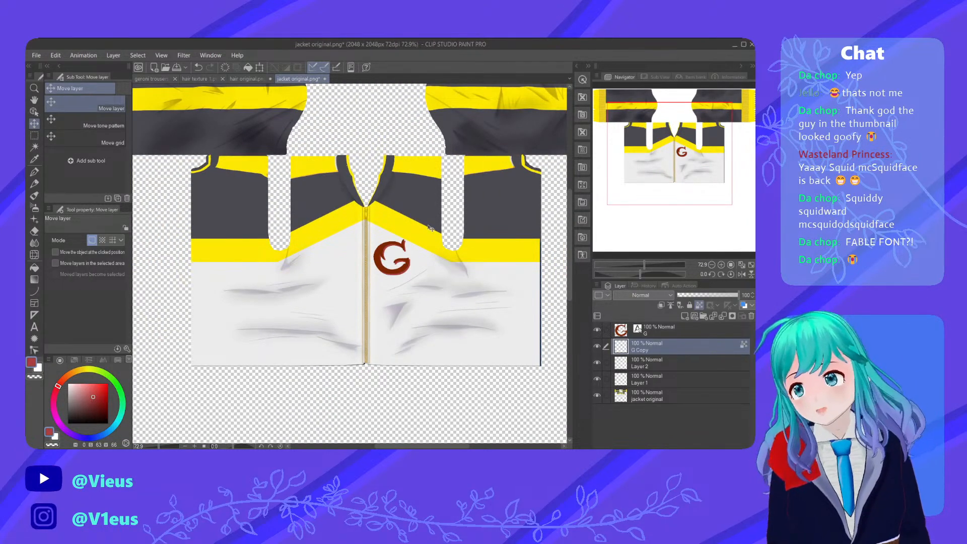
{"action": "scroll", "coordinate": [391, 134], "scroll_direction": "down", "scroll_amount": 1}
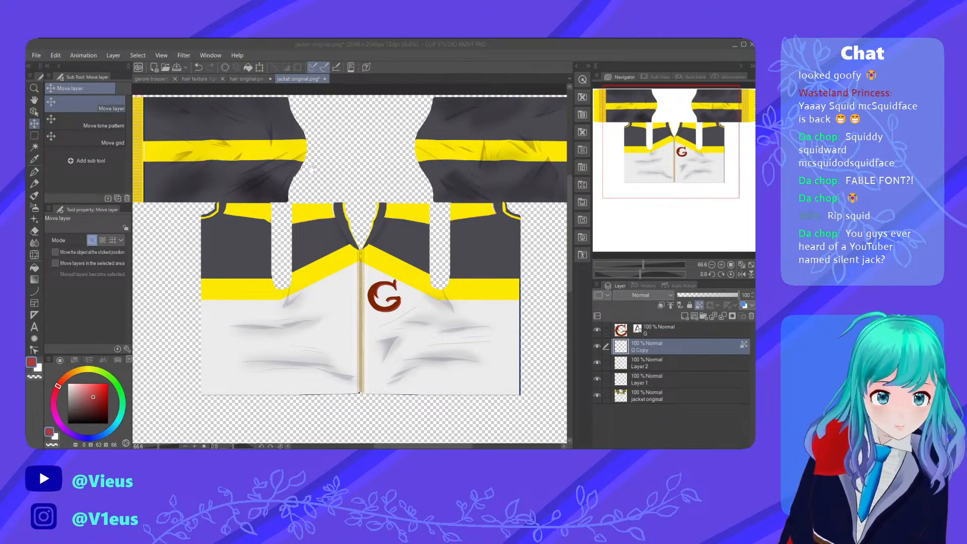
Save the edited jacket texture and import it as a new layer of the long coat in VRoid Studio's texture editor
{"action": "left_click", "coordinate": [438, 340]}
{"action": "left_click", "coordinate": [495, 440]}
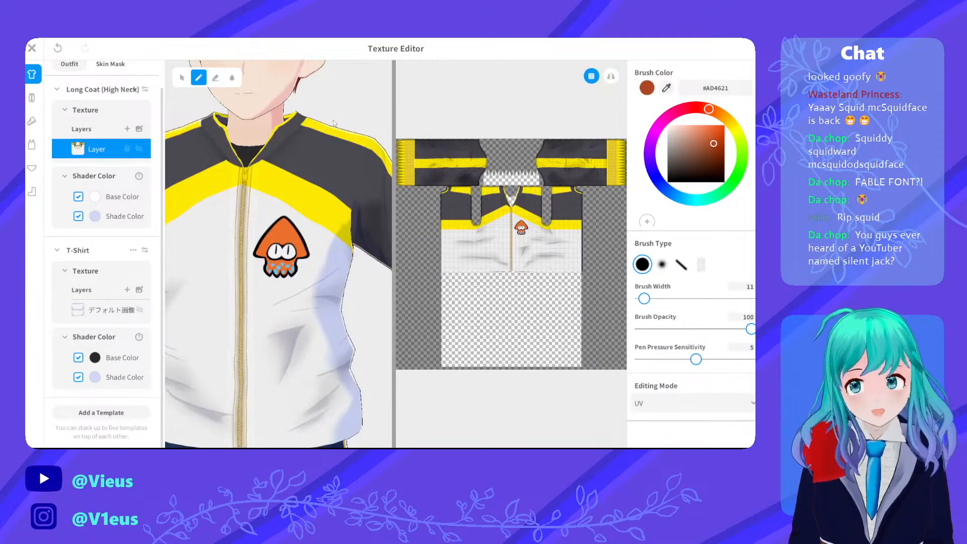
{"action": "scroll", "coordinate": [438, 216], "scroll_direction": "up", "scroll_amount": 5}
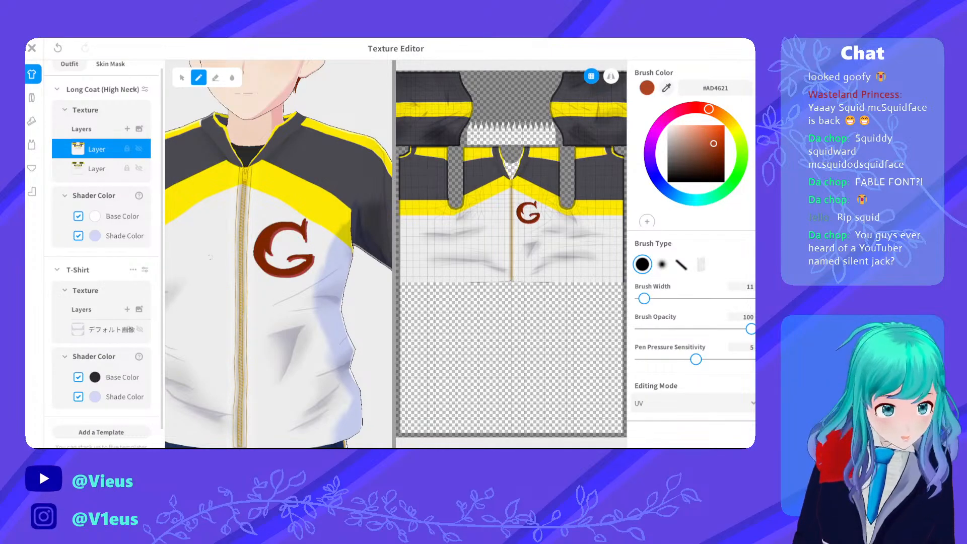
Examine the letter G on the avatar's jacket from near and far and at a slight angle
{"action": "scroll", "coordinate": [252, 230], "scroll_direction": "down", "scroll_amount": 5}
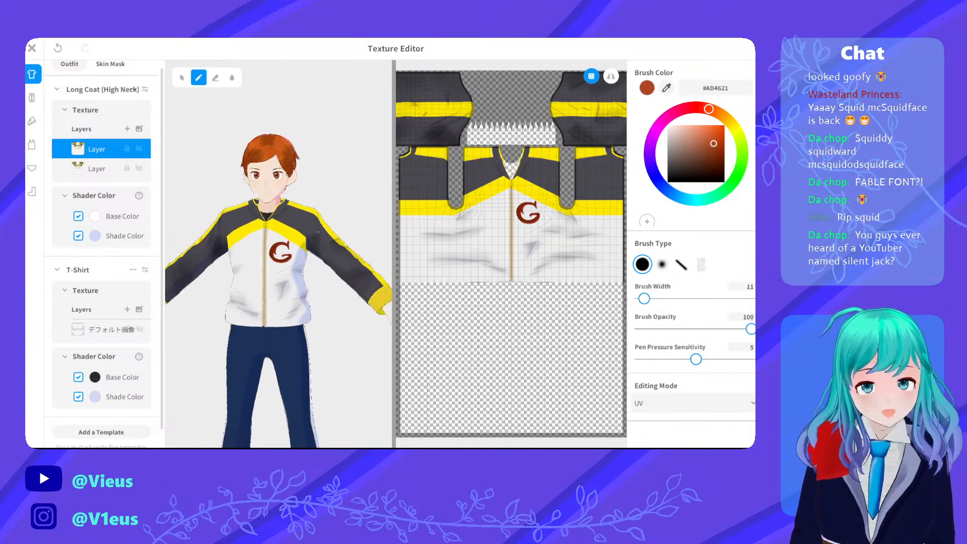
{"action": "scroll", "coordinate": [314, 246], "scroll_direction": "up", "scroll_amount": 5}
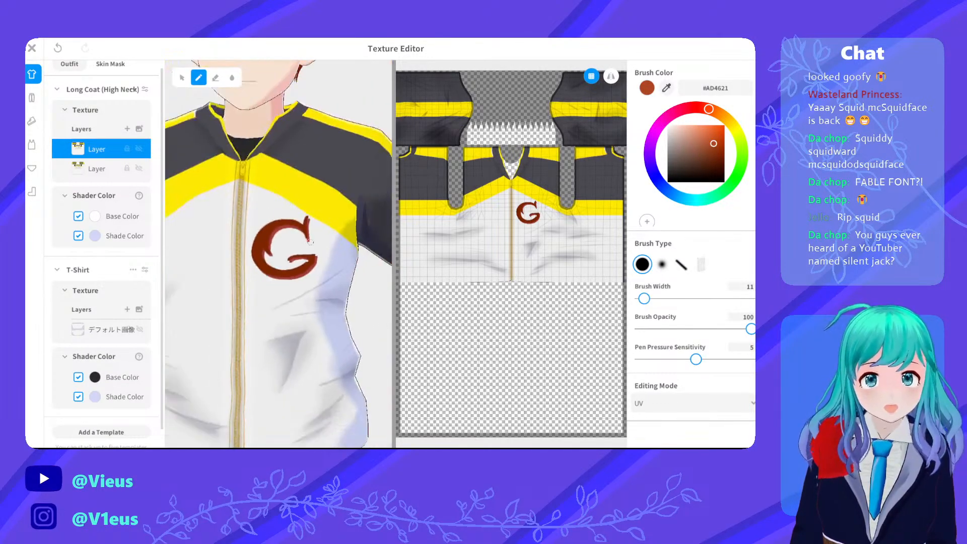
{"action": "scroll", "coordinate": [315, 246], "scroll_direction": "down", "scroll_amount": 4}
{"action": "scroll", "coordinate": [314, 246], "scroll_direction": "up", "scroll_amount": 3}
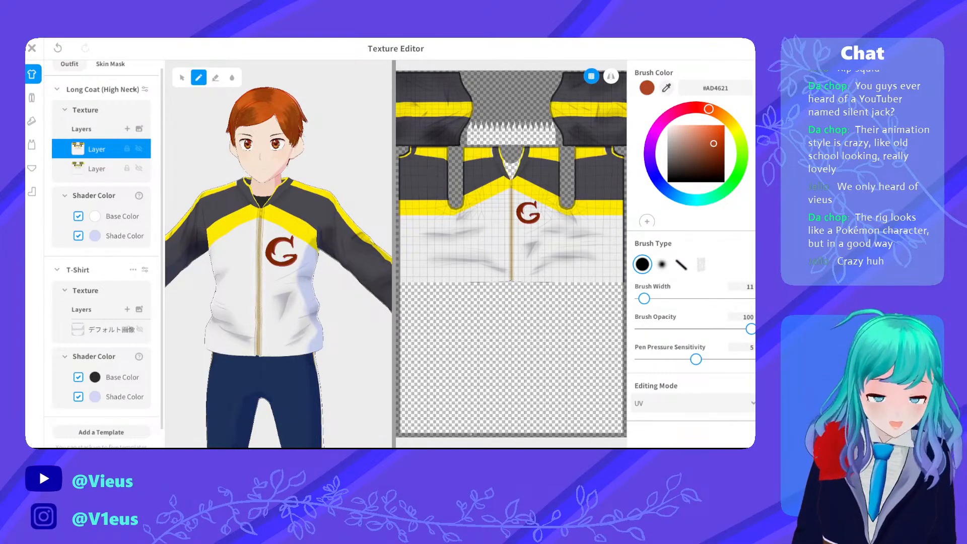
{"action": "scroll", "coordinate": [278, 252], "scroll_direction": "up", "scroll_amount": 3}
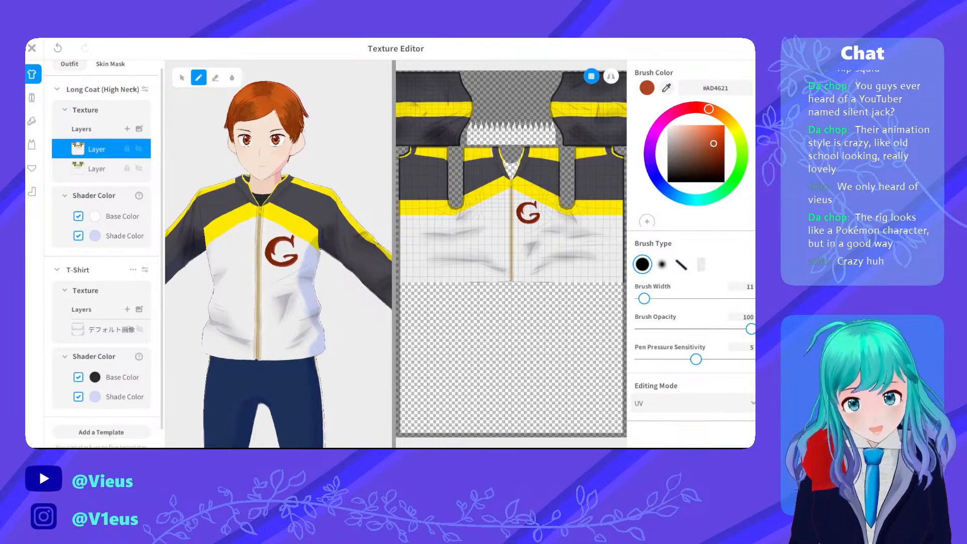
{"action": "scroll", "coordinate": [278, 252], "scroll_direction": "up", "scroll_amount": 3}
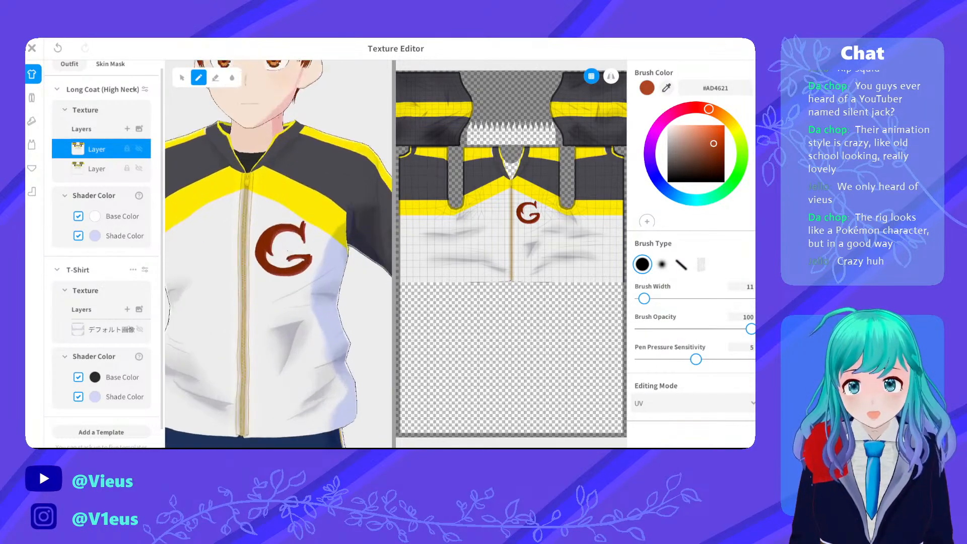
{"action": "mouse_move", "coordinate": [279, 251]}
{"action": "right_mouse_down"}
{"action": "mouse_move", "coordinate": [343, 252]}
{"action": "mouse_move", "coordinate": [282, 252]}
{"action": "right_mouse_up"}
{"action": "scroll", "coordinate": [279, 252], "scroll_direction": "down", "scroll_amount": 3}
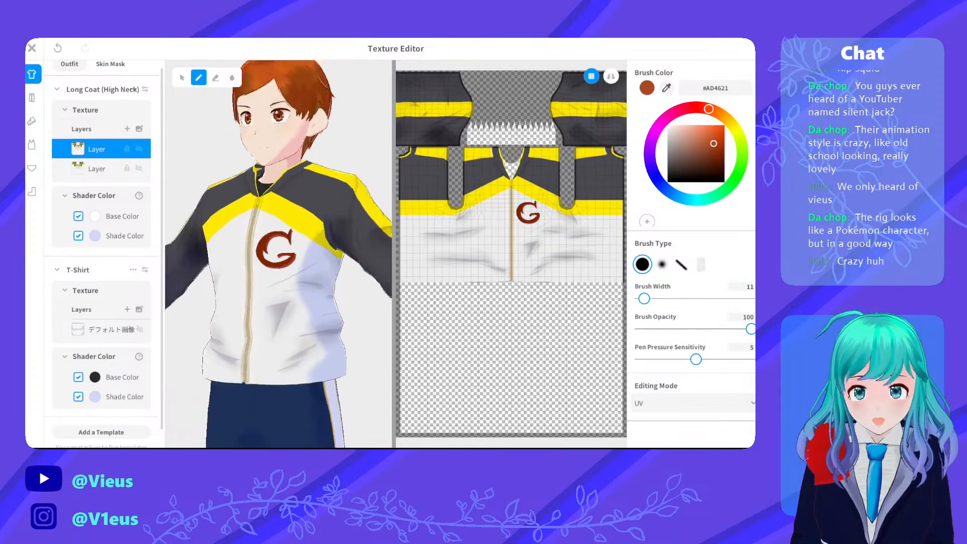
Close the texture editor and save the edited top as a new item
{"action": "middle_click_drag", "start_coordinate": [278, 251], "coordinate": [278, 108]}
{"action": "scroll", "coordinate": [287, 226], "scroll_direction": "up", "scroll_amount": 3}
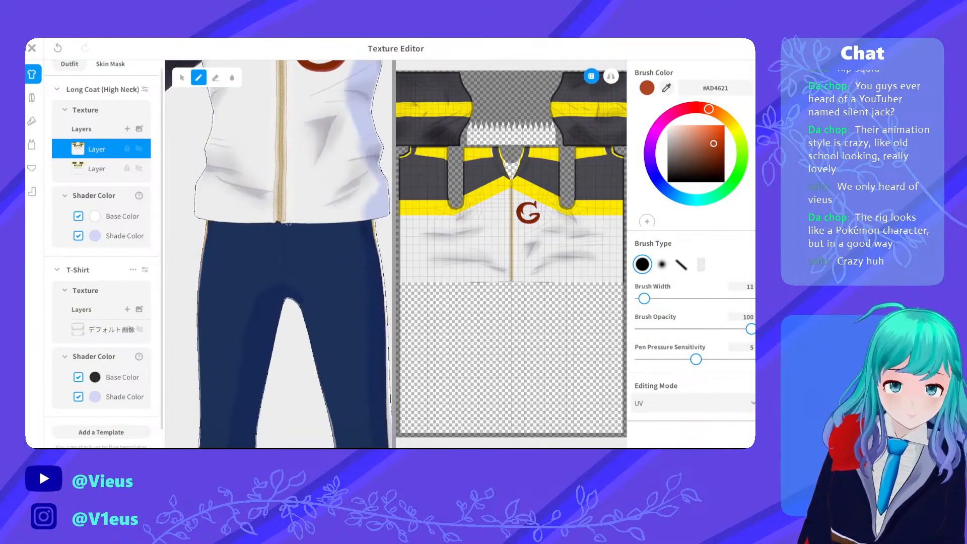
{"action": "scroll", "coordinate": [292, 247], "scroll_direction": "up", "scroll_amount": 1}
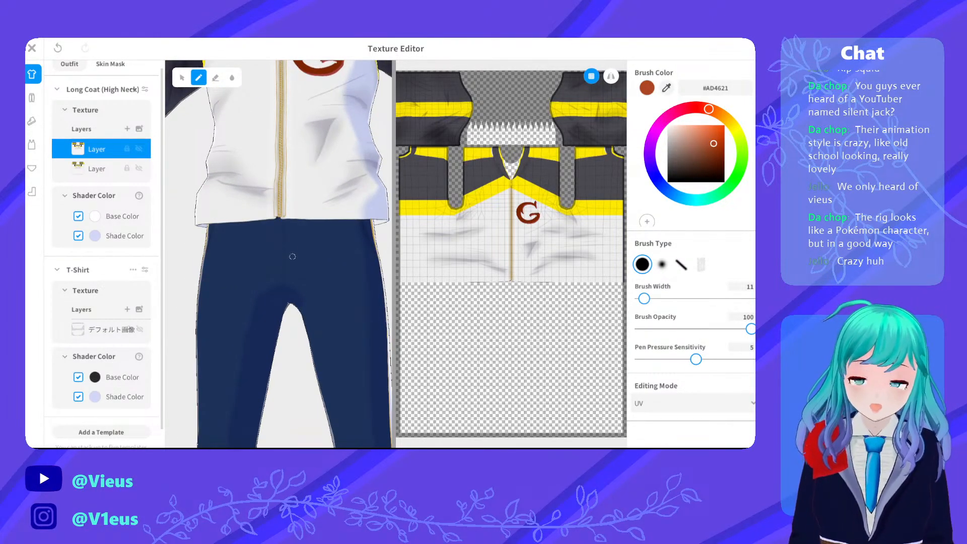
{"action": "middle_click_drag", "start_coordinate": [293, 260], "coordinate": [270, 171]}
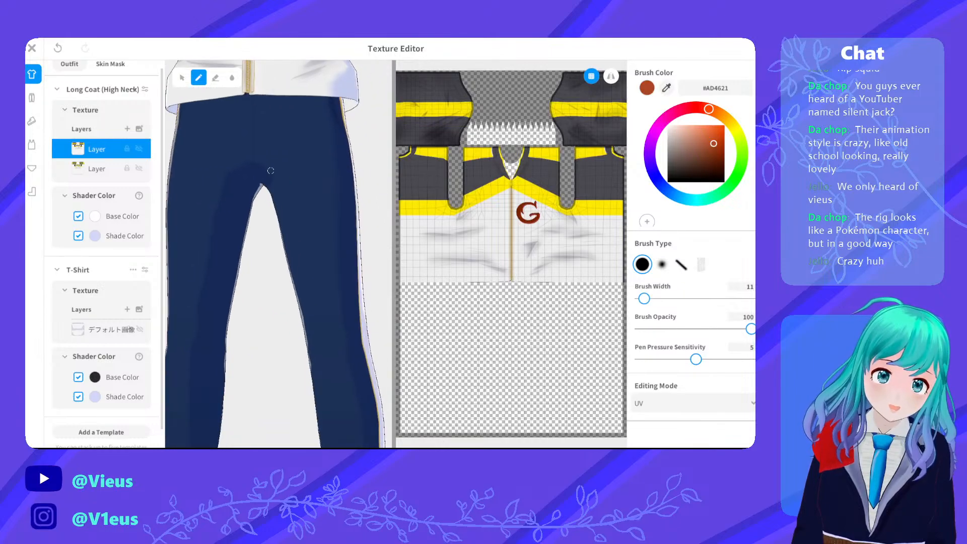
{"action": "left_click", "coordinate": [33, 50]}
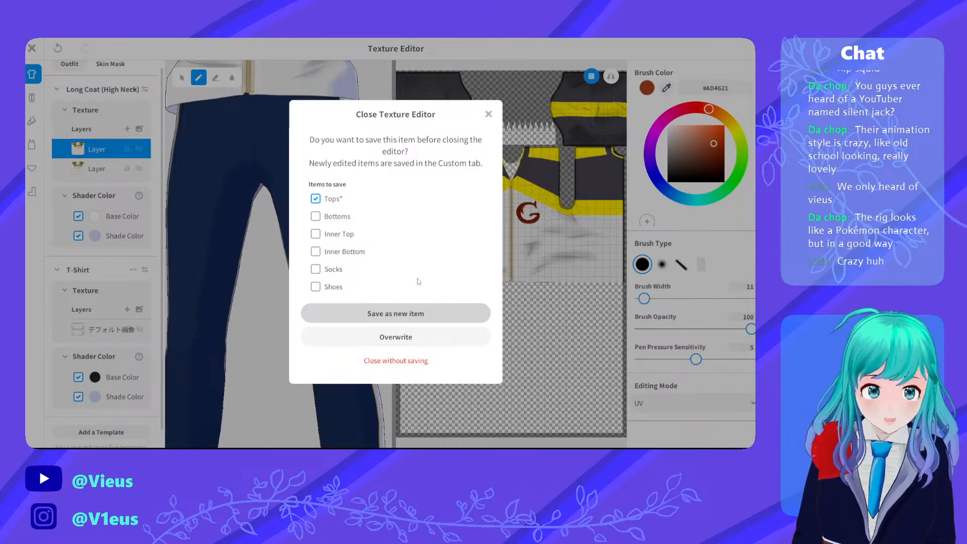
{"action": "key", "text": "Return"}
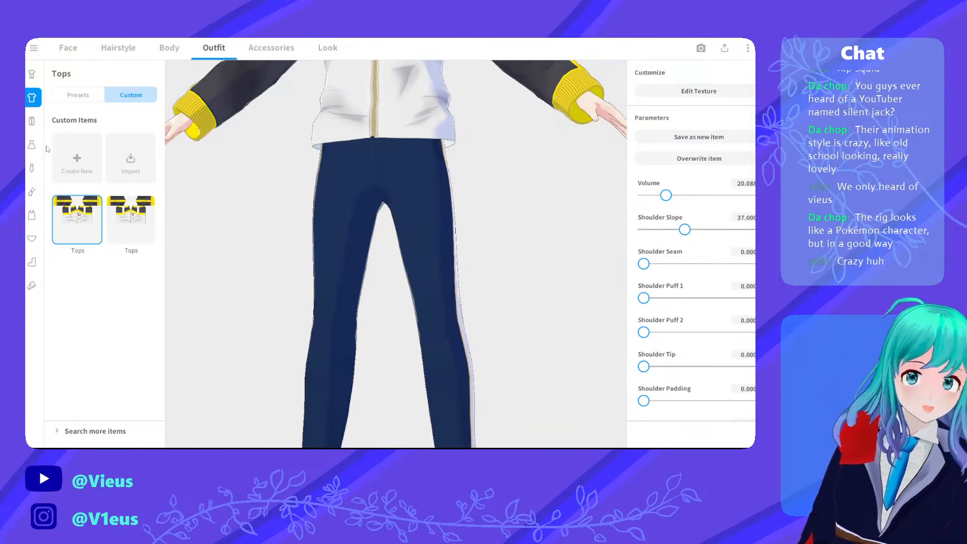
Switch from the tops to the preset items available for the avatar's bottoms
{"action": "left_click", "coordinate": [30, 122]}
{"action": "left_click", "coordinate": [126, 95]}
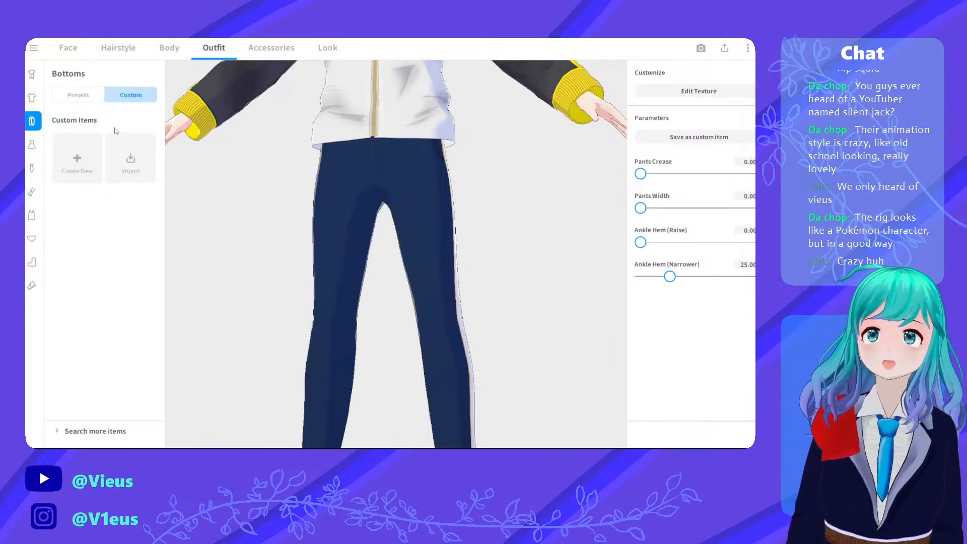
{"action": "left_click", "coordinate": [98, 97]}
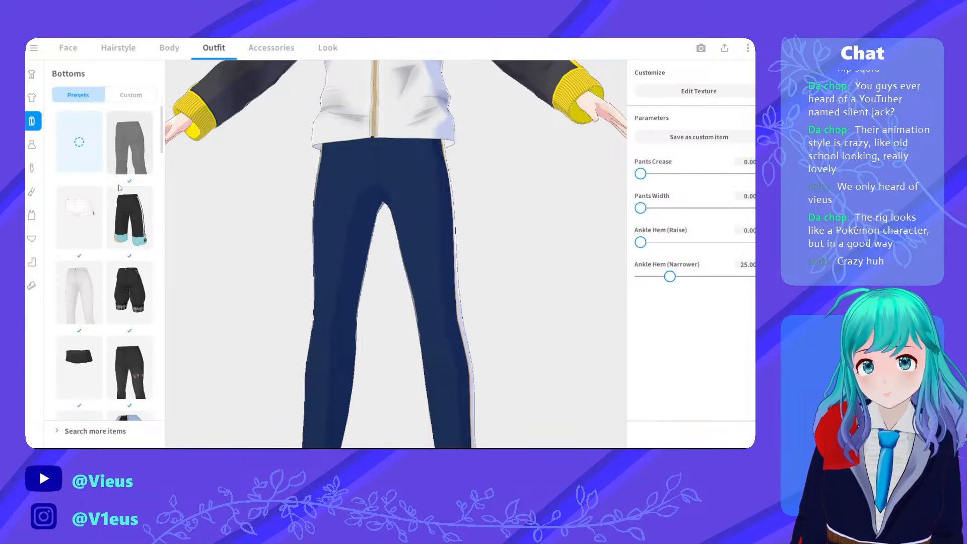
Try the belted black and light-blue skirt preset on the avatar and check it with the jacket
{"action": "scroll", "coordinate": [119, 188], "scroll_direction": "down", "scroll_amount": 5}
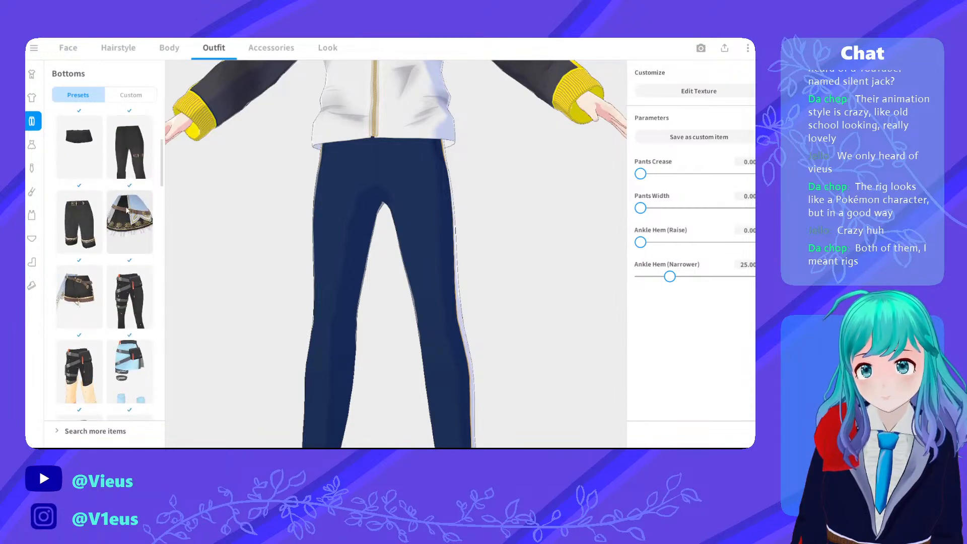
{"action": "left_click", "coordinate": [127, 210]}
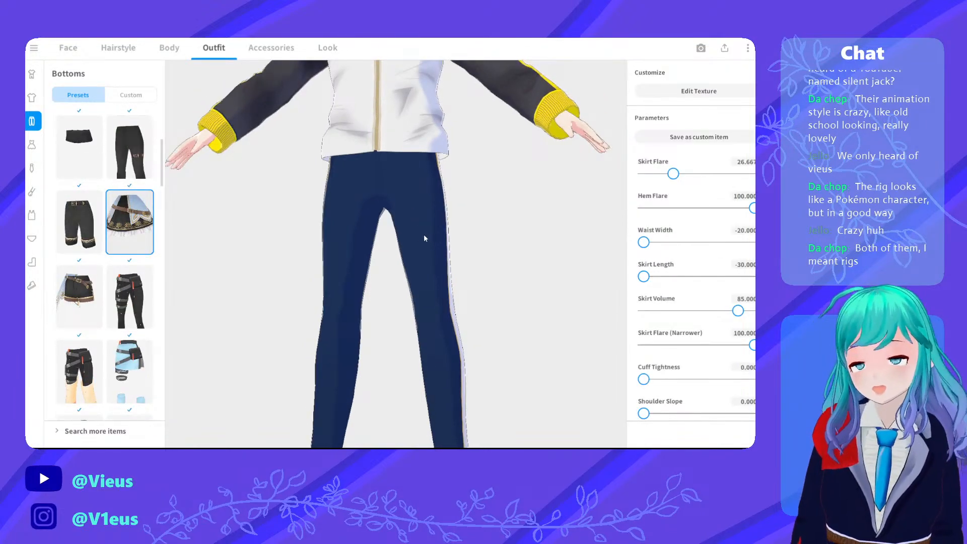
{"action": "scroll", "coordinate": [424, 237], "scroll_direction": "down", "scroll_amount": 6}
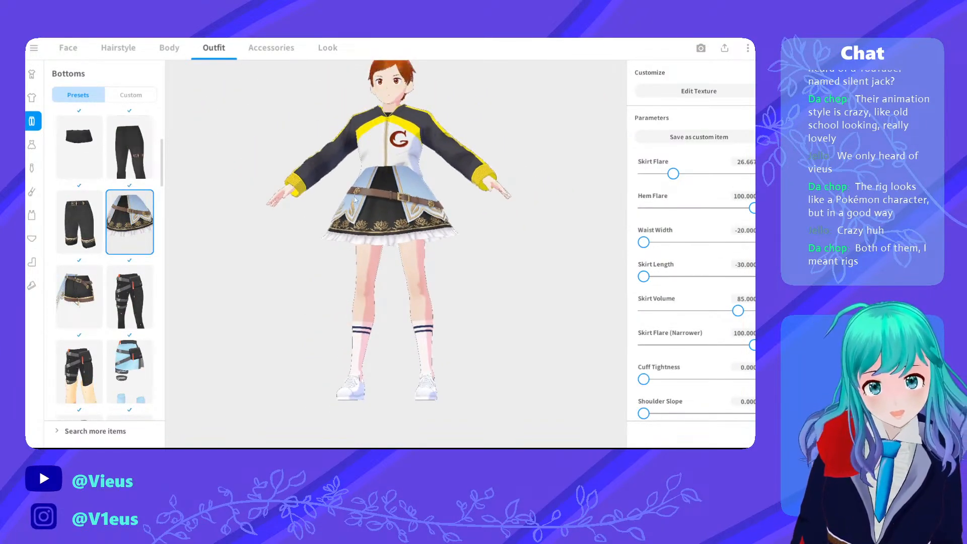
{"action": "mouse_move", "coordinate": [355, 199]}
{"action": "left_mouse_down"}
{"action": "mouse_move", "coordinate": [392, 212]}
{"action": "mouse_move", "coordinate": [355, 204]}
{"action": "left_mouse_up"}
{"action": "scroll", "coordinate": [385, 194], "scroll_direction": "up", "scroll_amount": 5}
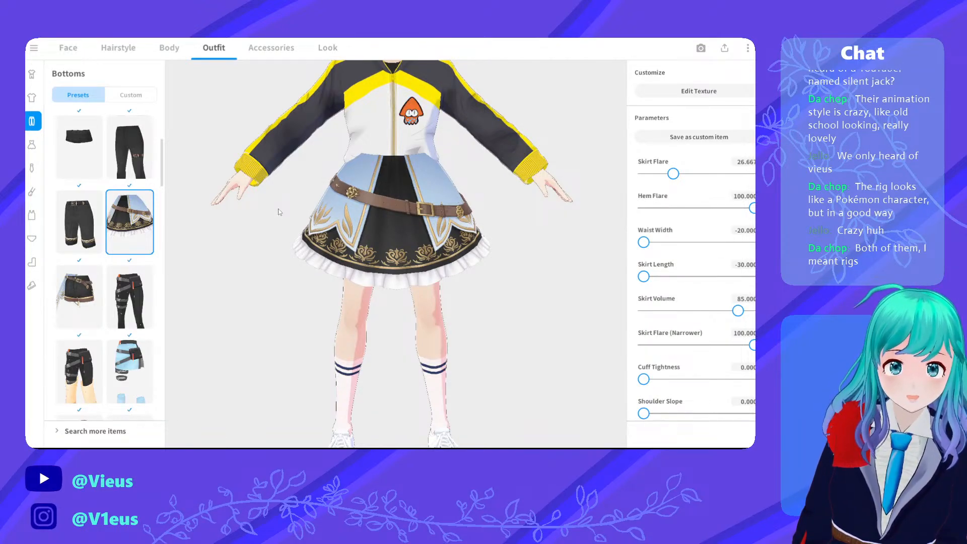
Try the white shorts preset and the slim navy trousers with a white side stripe on the avatar
{"action": "scroll", "coordinate": [86, 152], "scroll_direction": "up", "scroll_amount": 3}
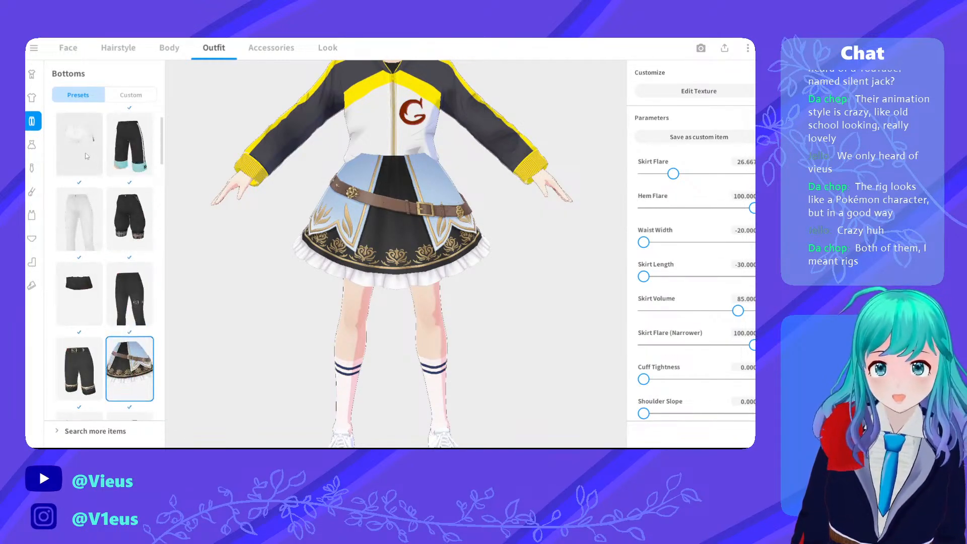
{"action": "left_click", "coordinate": [88, 154]}
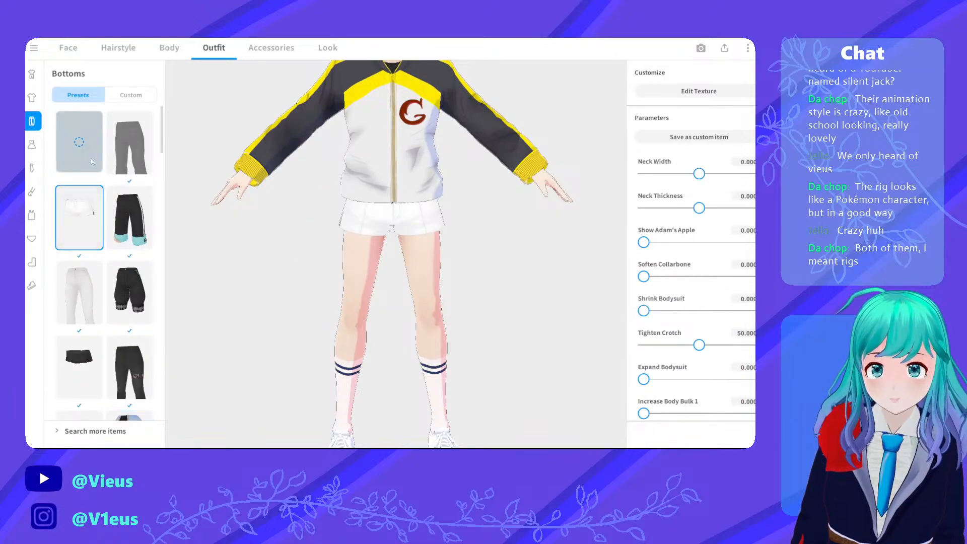
{"action": "scroll", "coordinate": [116, 218], "scroll_direction": "down", "scroll_amount": 10}
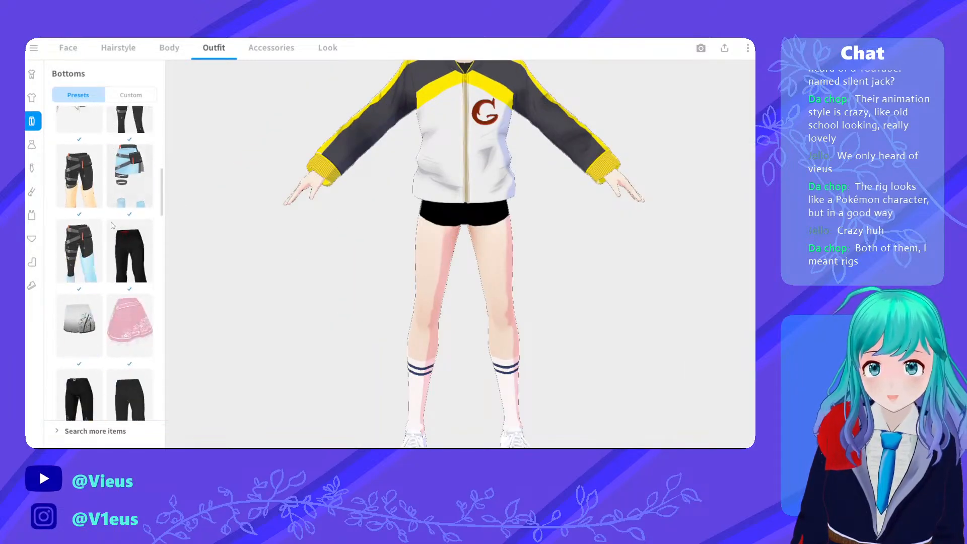
{"action": "scroll", "coordinate": [113, 224], "scroll_direction": "down", "scroll_amount": 5}
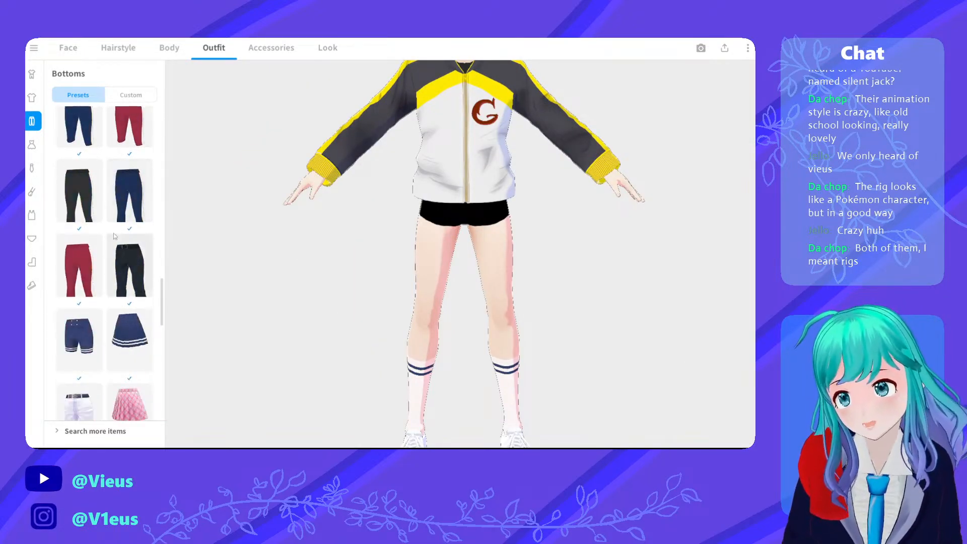
{"action": "left_click", "coordinate": [141, 214]}
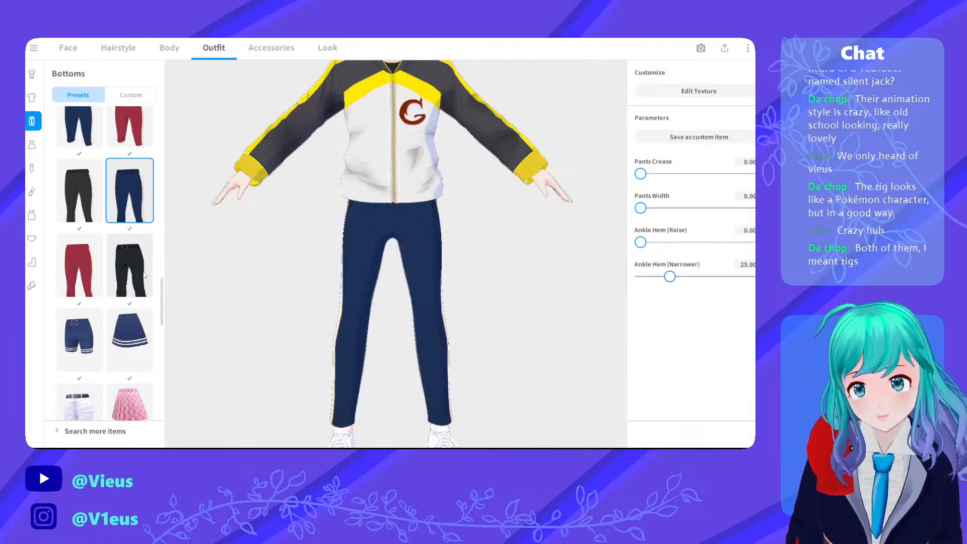
{"action": "left_click_drag", "start_coordinate": [263, 263], "coordinate": [229, 255]}
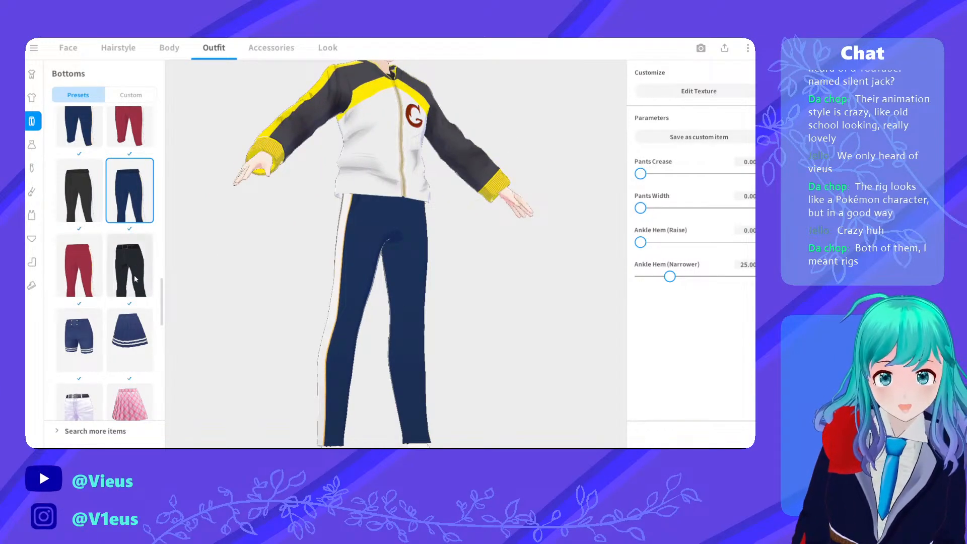
Put the dark navy jeans preset on the avatar
{"action": "scroll", "coordinate": [101, 272], "scroll_direction": "down", "scroll_amount": 5}
{"action": "scroll", "coordinate": [100, 272], "scroll_direction": "down", "scroll_amount": 4}
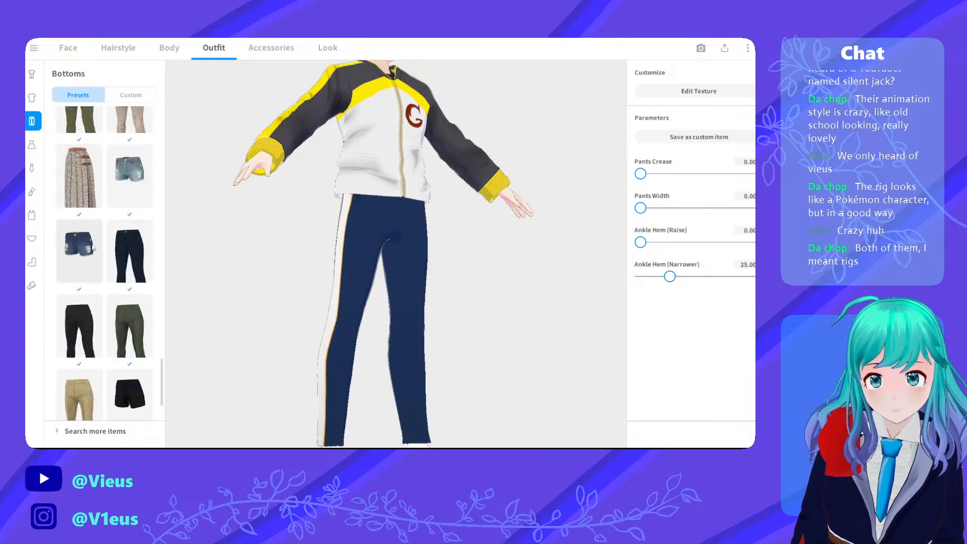
{"action": "left_click", "coordinate": [130, 258]}
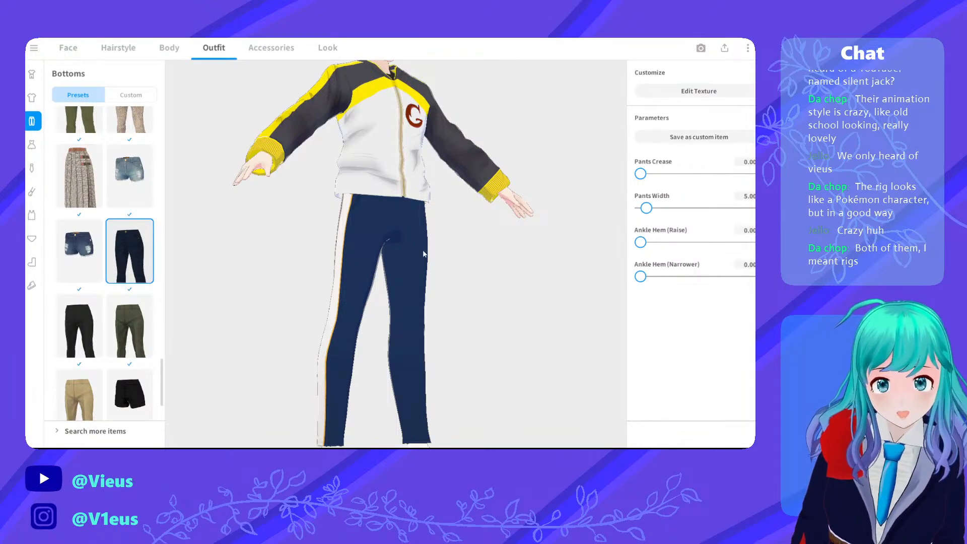
Examine how the dark navy jeans look with the jacket from the front and back, both up close and full-body
{"action": "left_click_drag", "start_coordinate": [423, 254], "coordinate": [379, 258]}
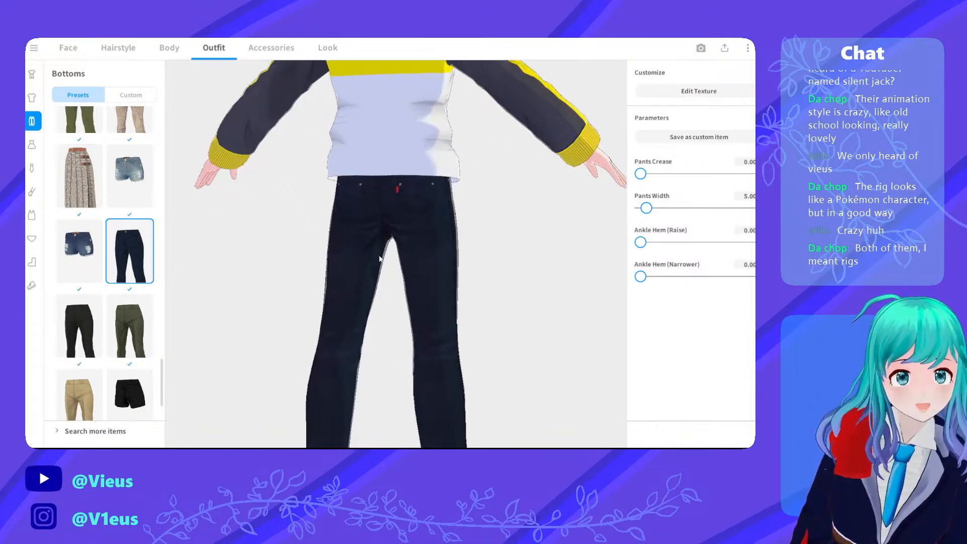
{"action": "scroll", "coordinate": [380, 258], "scroll_direction": "up", "scroll_amount": 5}
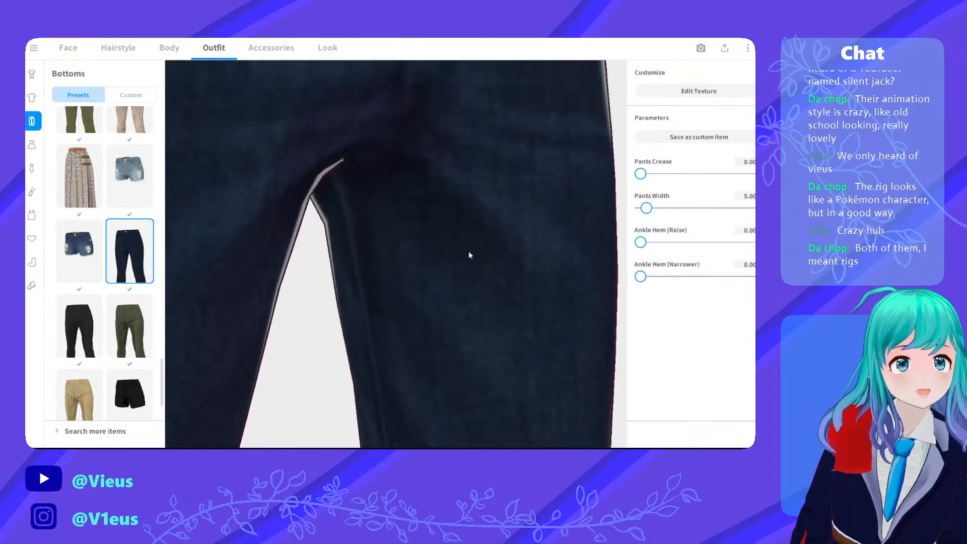
{"action": "scroll", "coordinate": [468, 254], "scroll_direction": "down", "scroll_amount": 5}
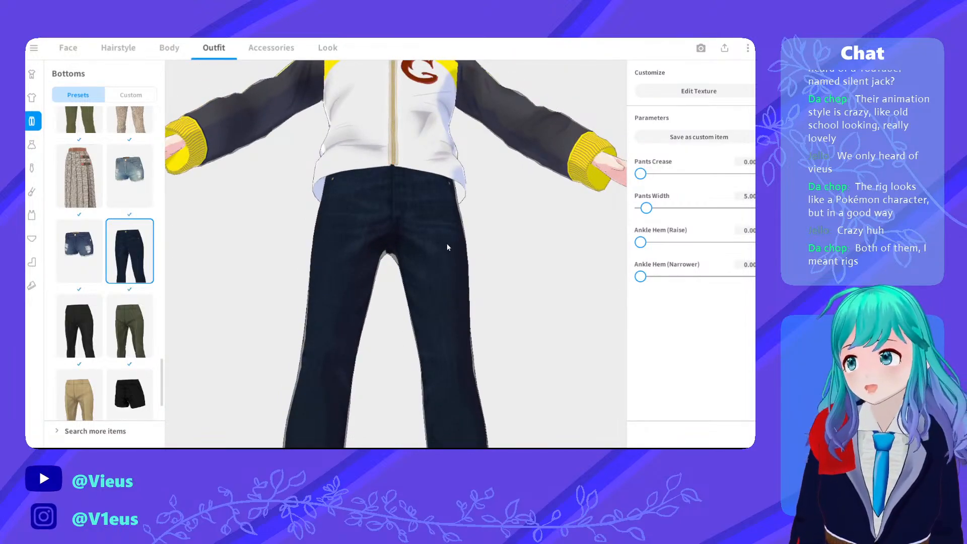
{"action": "scroll", "coordinate": [447, 246], "scroll_direction": "down", "scroll_amount": 5}
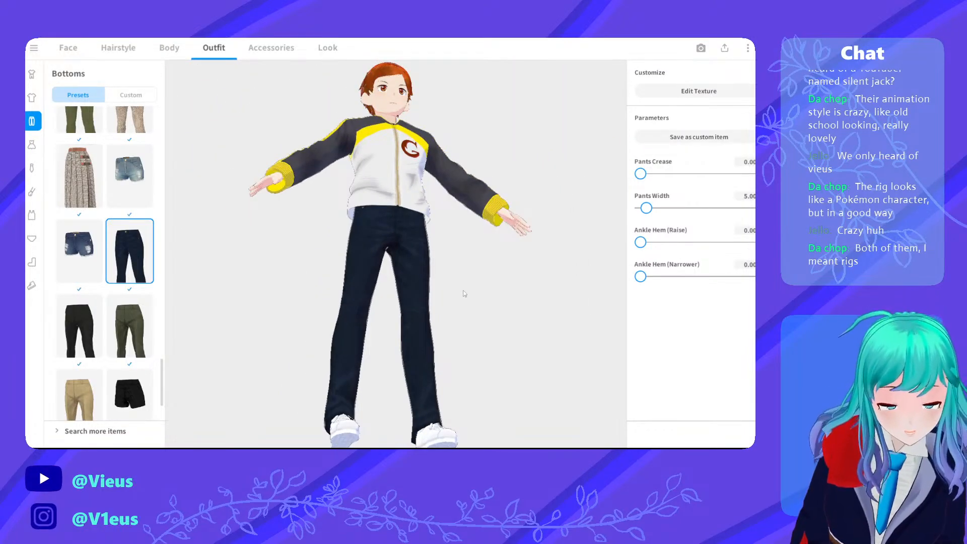
{"action": "mouse_move", "coordinate": [463, 293]}
{"action": "right_mouse_down"}
{"action": "mouse_move", "coordinate": [427, 296]}
{"action": "mouse_move", "coordinate": [458, 294]}
{"action": "mouse_move", "coordinate": [447, 296]}
{"action": "right_mouse_up"}
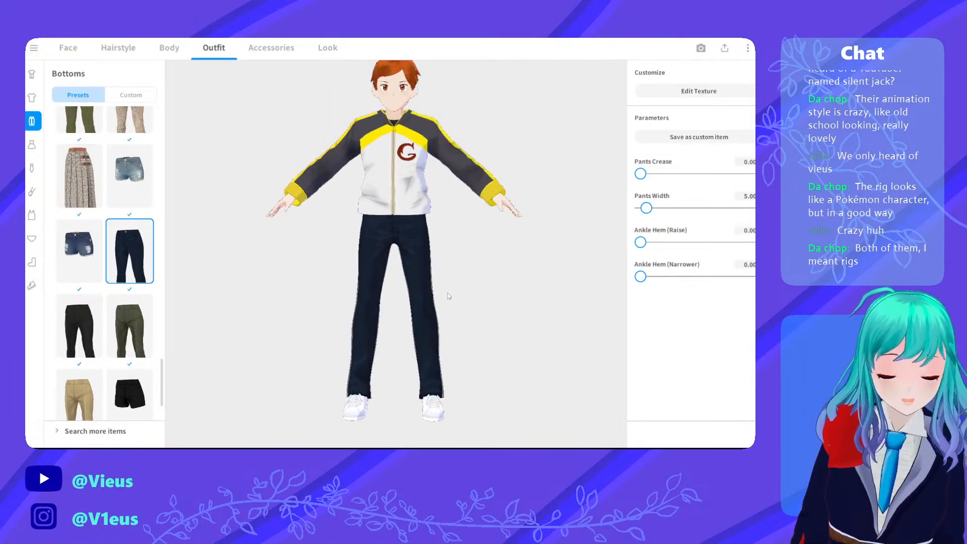
{"action": "scroll", "coordinate": [445, 262], "scroll_direction": "up", "scroll_amount": 3}
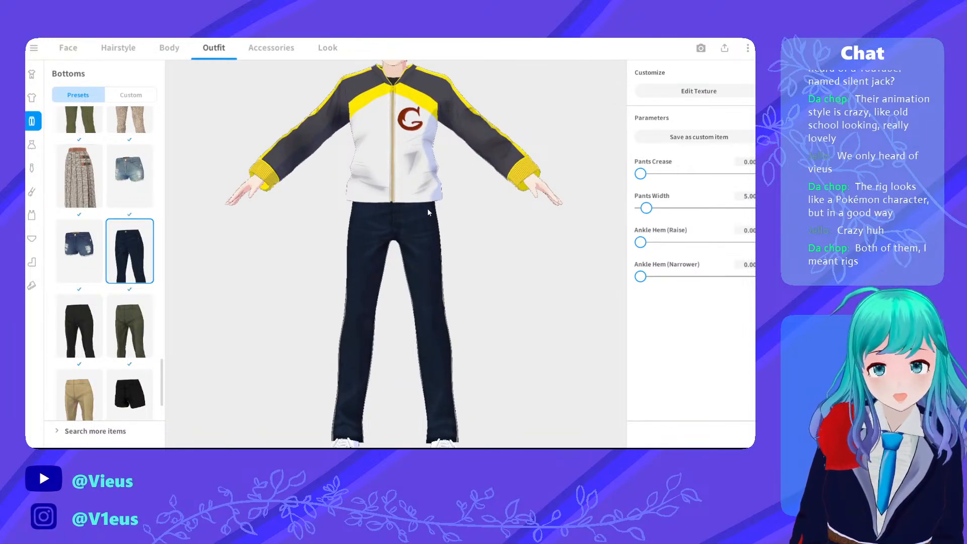
{"action": "scroll", "coordinate": [391, 217], "scroll_direction": "up", "scroll_amount": 4}
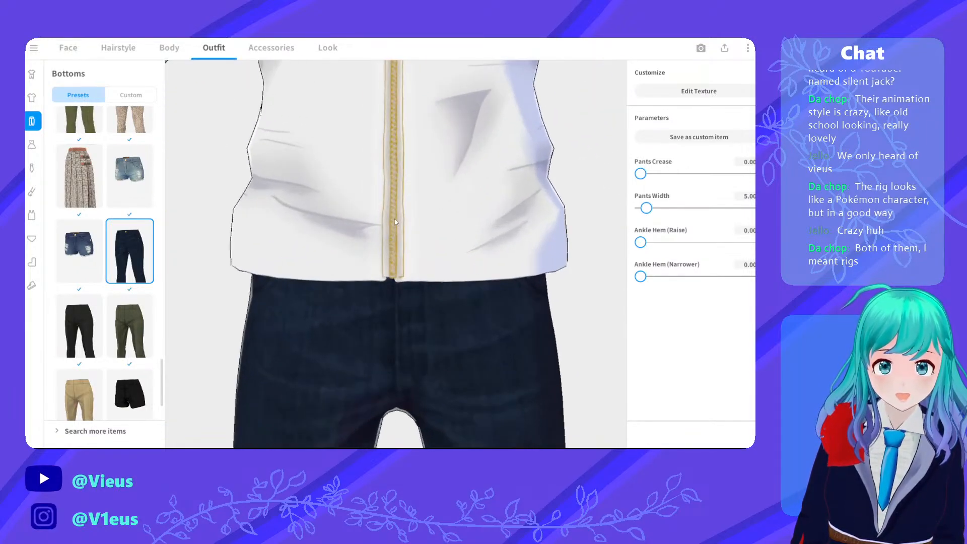
{"action": "scroll", "coordinate": [394, 218], "scroll_direction": "down", "scroll_amount": 5}
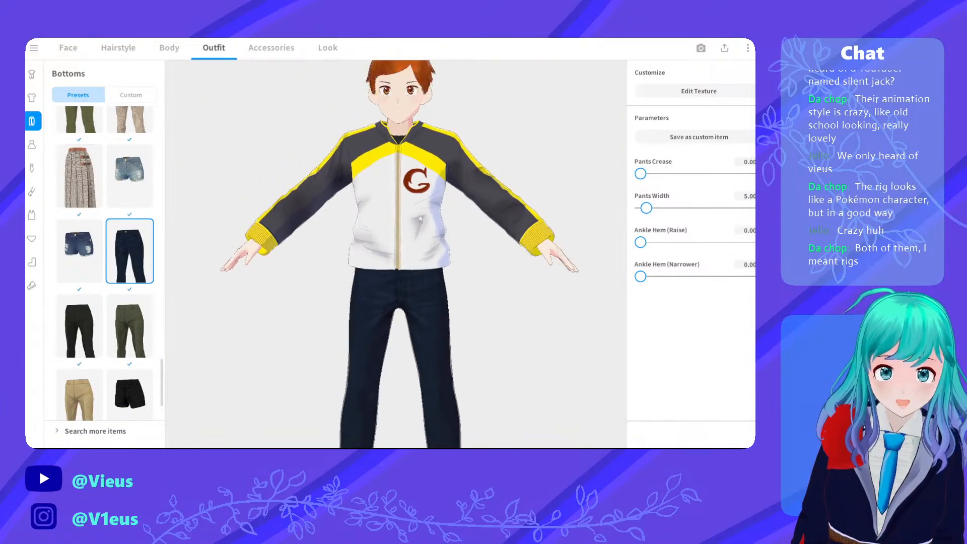
{"action": "scroll", "coordinate": [419, 219], "scroll_direction": "down", "scroll_amount": 5}
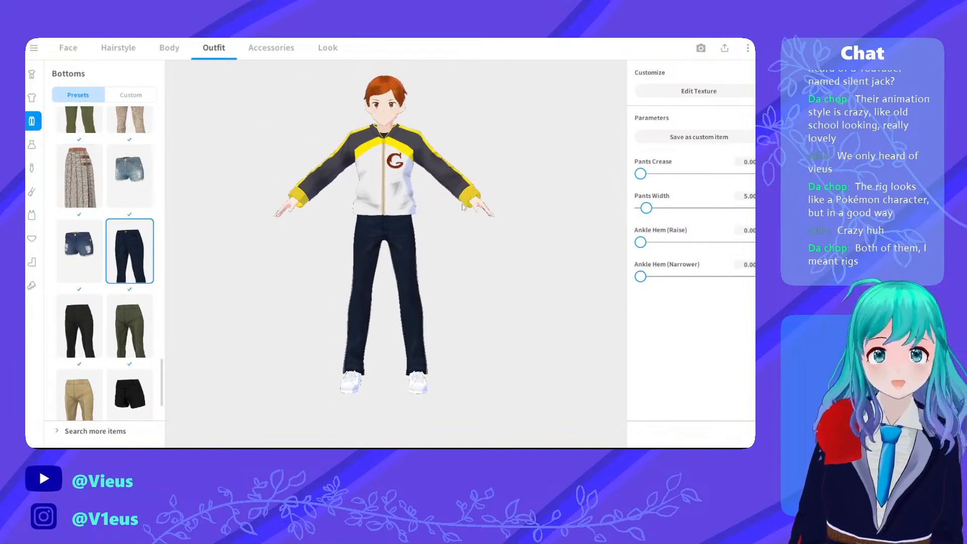
{"action": "middle_click_drag", "start_coordinate": [446, 174], "coordinate": [455, 186]}
{"action": "right_click_drag", "start_coordinate": [508, 196], "coordinate": [456, 202]}
{"action": "scroll", "coordinate": [456, 202], "scroll_direction": "up", "scroll_amount": 2}
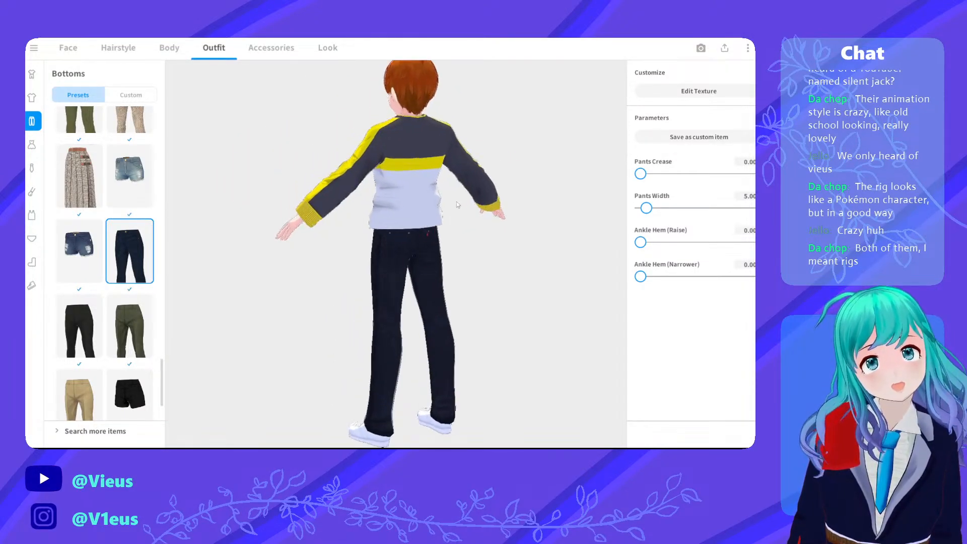
{"action": "scroll", "coordinate": [457, 204], "scroll_direction": "up", "scroll_amount": 6}
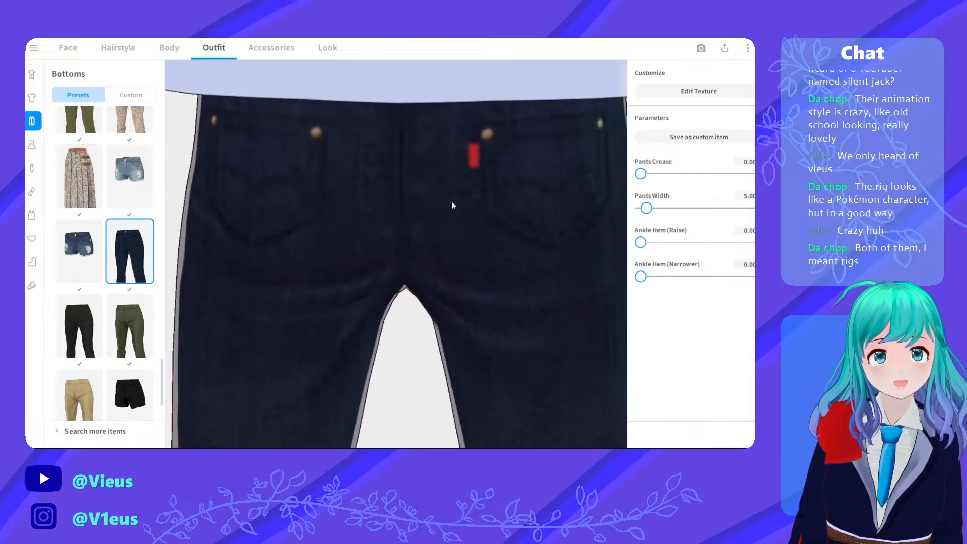
{"action": "middle_click_drag", "start_coordinate": [451, 202], "coordinate": [447, 210]}
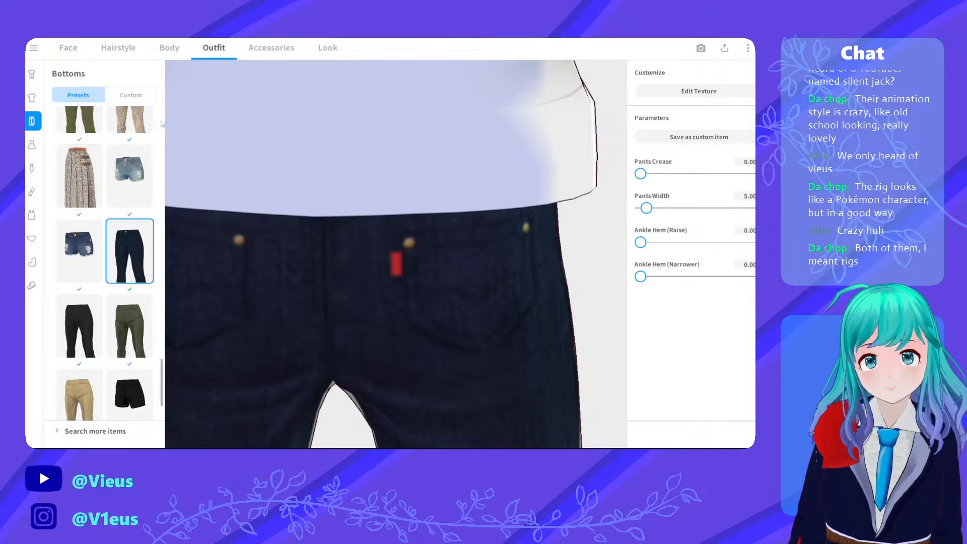
Check the remaining bottoms presets, keep the dark navy jeans and open their texture for editing
{"action": "scroll", "coordinate": [126, 184], "scroll_direction": "down", "scroll_amount": 3}
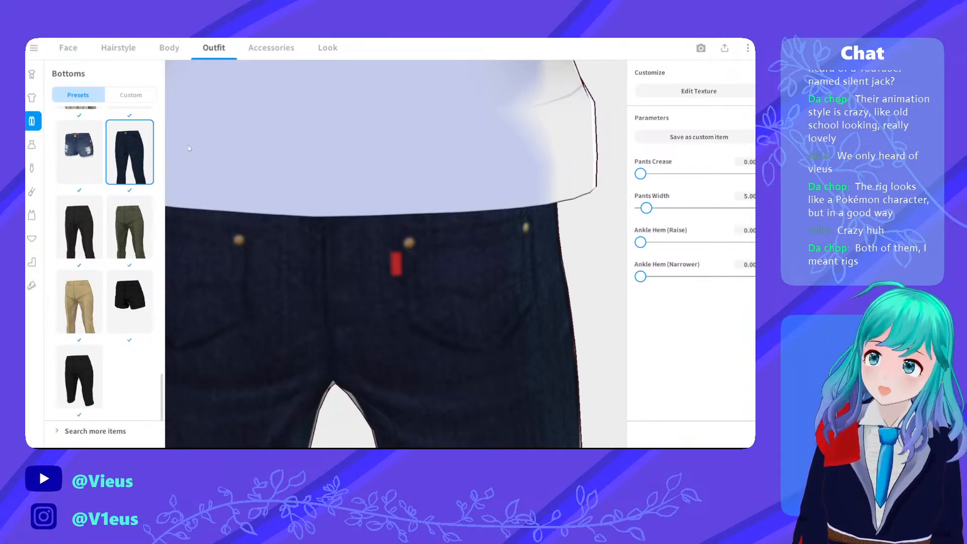
{"action": "scroll", "coordinate": [199, 144], "scroll_direction": "down", "scroll_amount": 3}
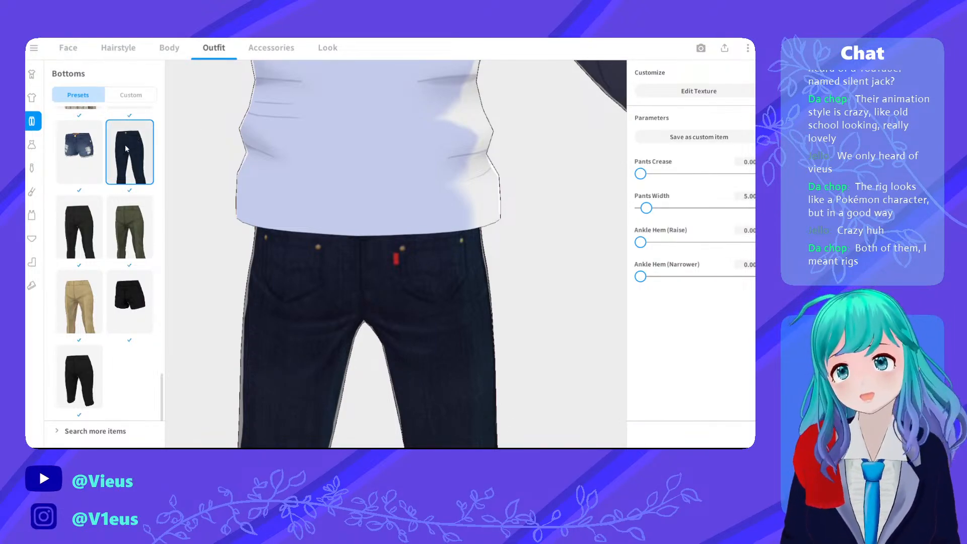
{"action": "scroll", "coordinate": [123, 138], "scroll_direction": "up", "scroll_amount": 1}
{"action": "left_click", "coordinate": [685, 97]}
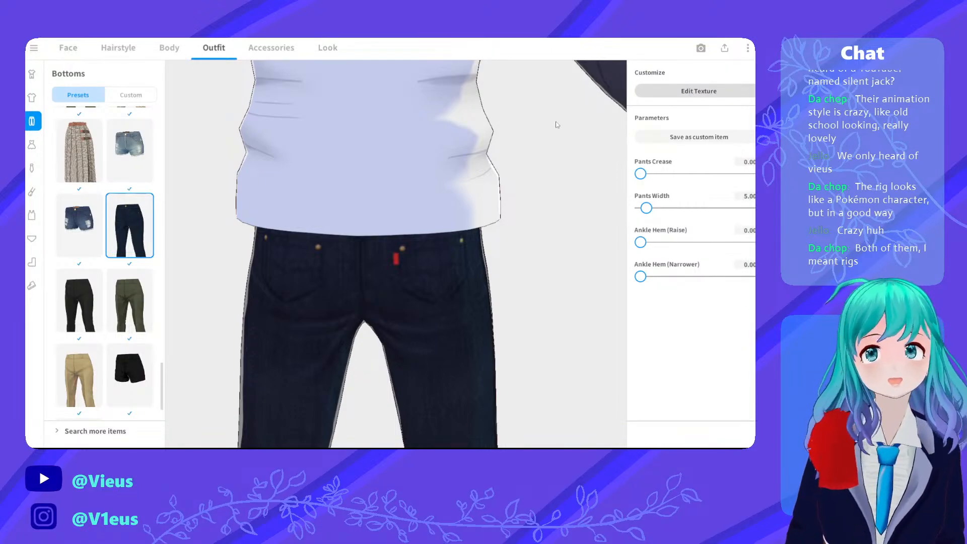
Sample the dark navy #192234 from the denim beside the jeans' red pocket tag and set the brush width to 1
{"action": "scroll", "coordinate": [528, 134], "scroll_direction": "up", "scroll_amount": 4}
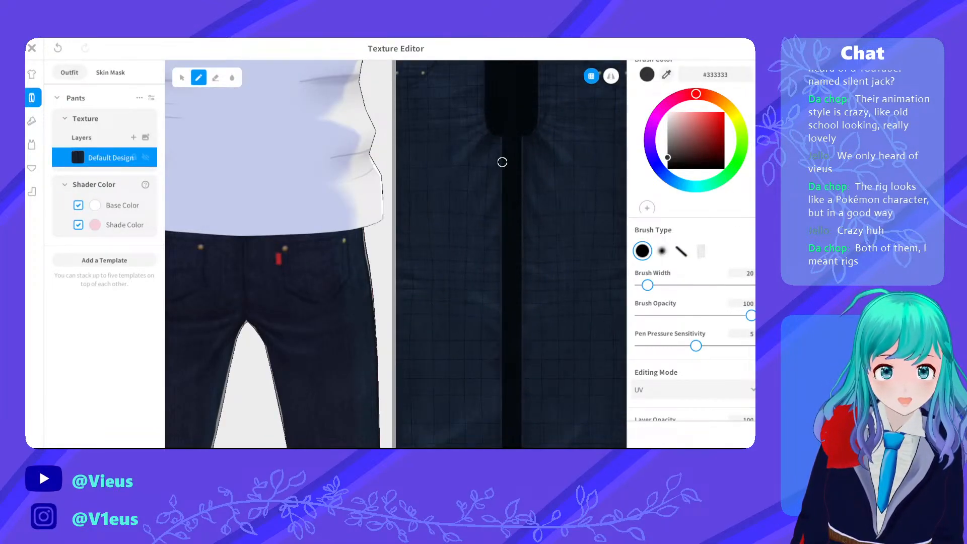
{"action": "right_click_drag", "start_coordinate": [468, 149], "coordinate": [564, 200]}
{"action": "mouse_move", "coordinate": [506, 166]}
{"action": "middle_mouse_down"}
{"action": "mouse_move", "coordinate": [607, 184]}
{"action": "mouse_move", "coordinate": [521, 198]}
{"action": "middle_mouse_up"}
{"action": "scroll", "coordinate": [527, 160], "scroll_direction": "up", "scroll_amount": 5}
{"action": "middle_click_drag", "start_coordinate": [496, 141], "coordinate": [474, 242]}
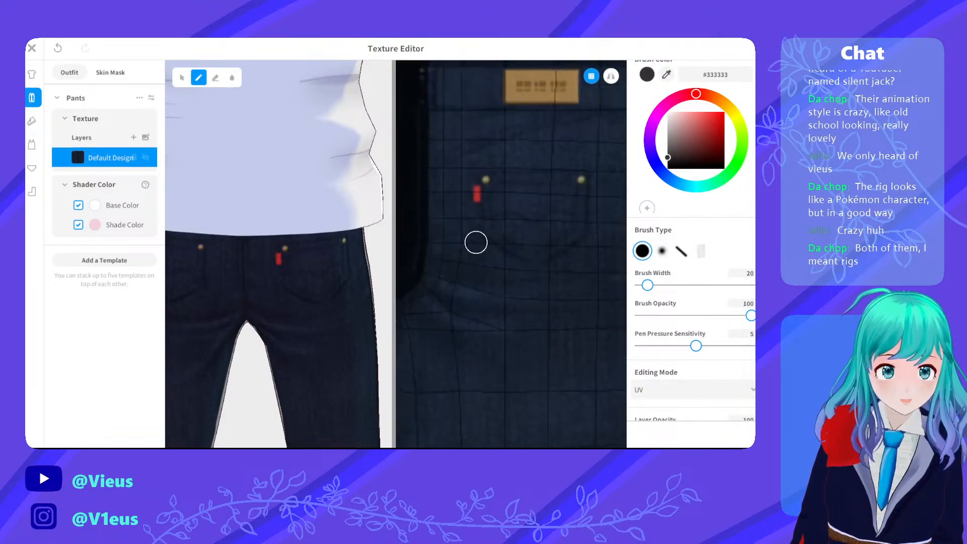
{"action": "scroll", "coordinate": [473, 186], "scroll_direction": "up", "scroll_amount": 5}
{"action": "middle_click_drag", "start_coordinate": [452, 139], "coordinate": [487, 223]}
{"action": "scroll", "coordinate": [455, 219], "scroll_direction": "up", "scroll_amount": 2}
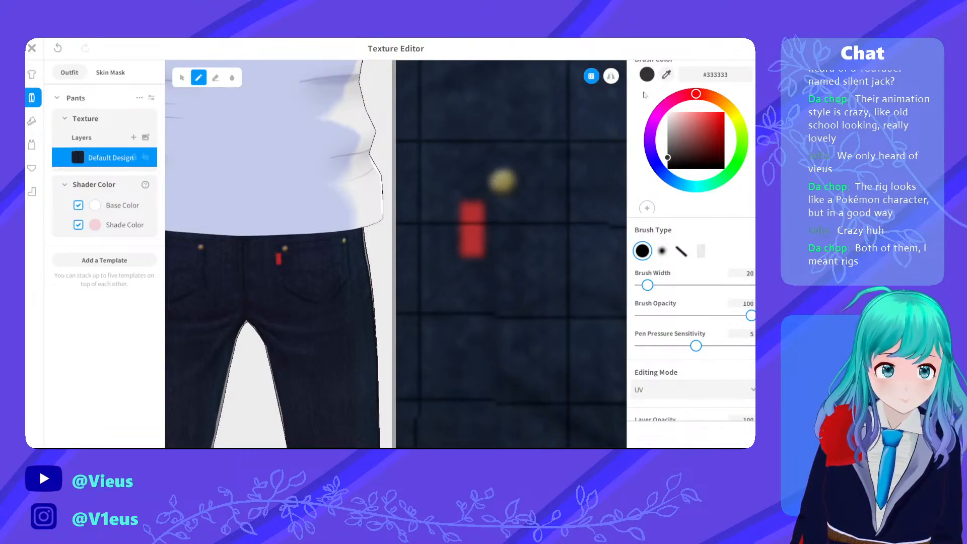
{"action": "left_click", "coordinate": [463, 198], "text": "alt"}
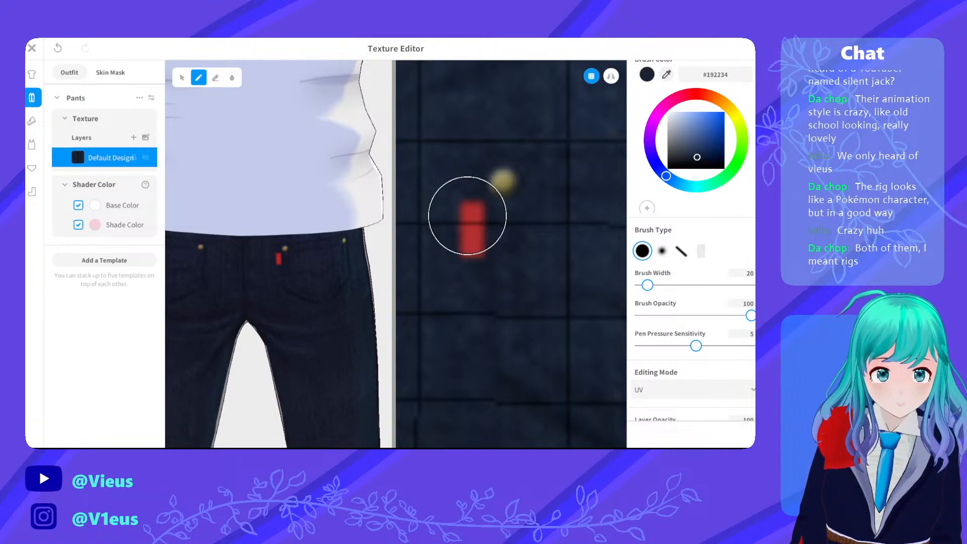
{"action": "left_click_drag", "start_coordinate": [647, 285], "coordinate": [639, 285]}
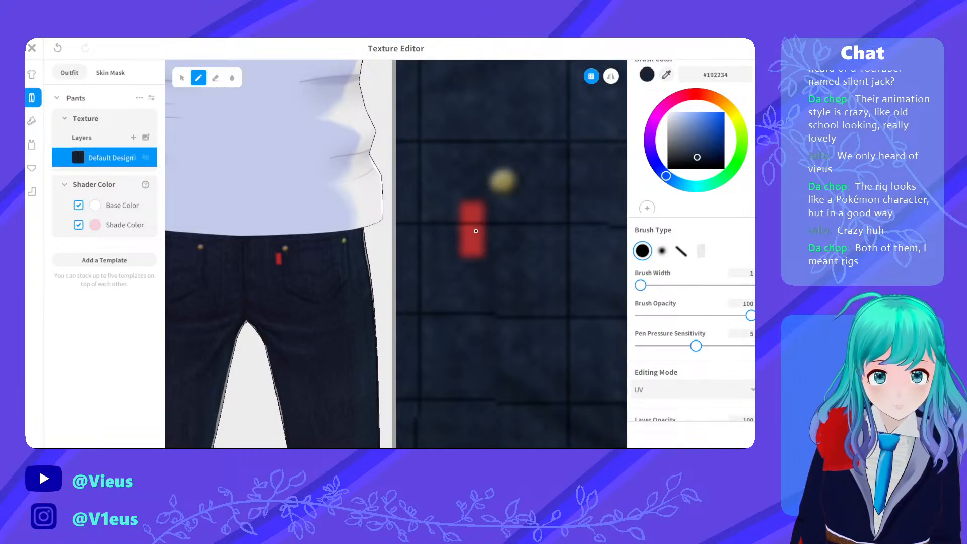
Paint over the whole red tag on the back pocket in the jeans texture with the sampled navy
{"action": "mouse_move", "coordinate": [470, 214]}
{"action": "left_mouse_down"}
{"action": "mouse_move", "coordinate": [471, 253]}
{"action": "mouse_move", "coordinate": [459, 214]}
{"action": "mouse_move", "coordinate": [457, 250]}
{"action": "mouse_move", "coordinate": [475, 255]}
{"action": "mouse_move", "coordinate": [461, 255]}
{"action": "left_mouse_up"}
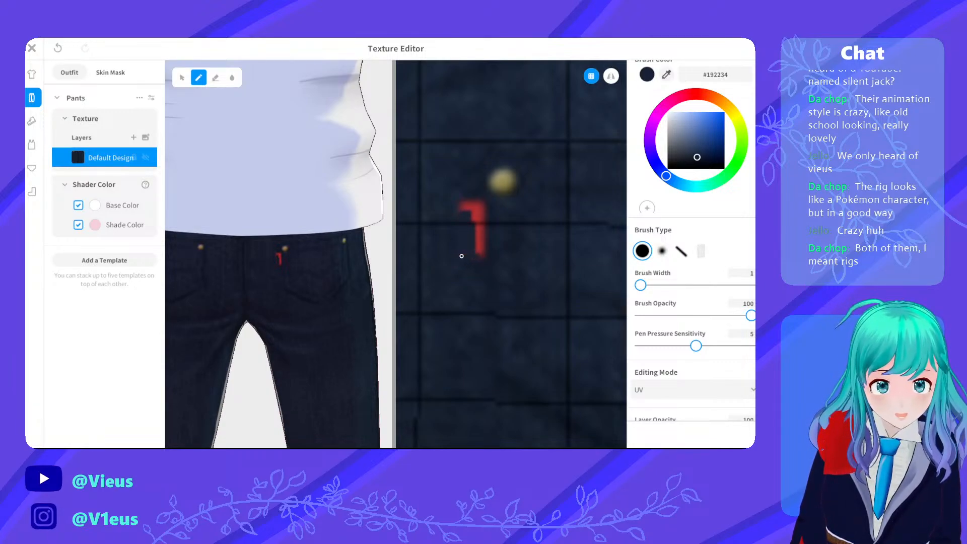
{"action": "left_click", "coordinate": [478, 228]}
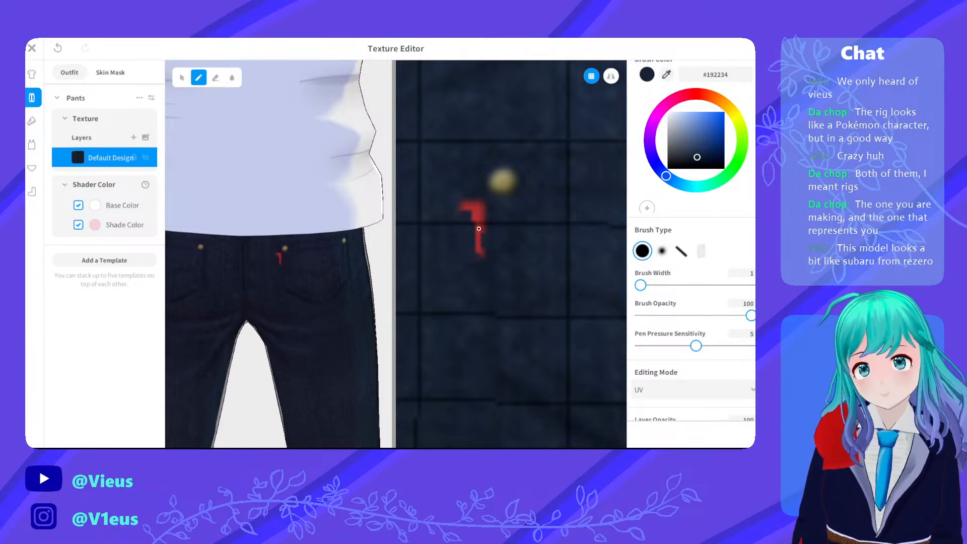
{"action": "left_click", "coordinate": [479, 251]}
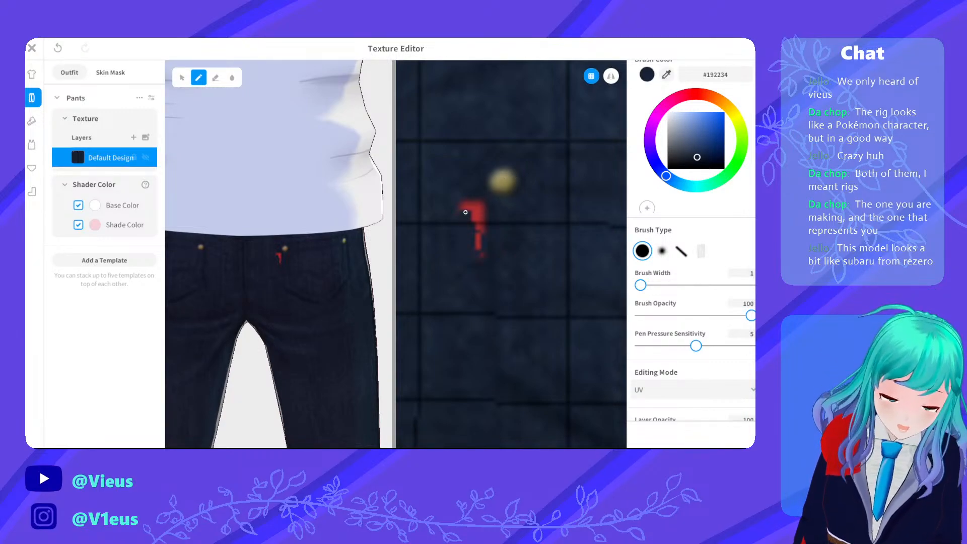
{"action": "mouse_move", "coordinate": [465, 212]}
{"action": "left_mouse_down"}
{"action": "mouse_move", "coordinate": [463, 199]}
{"action": "mouse_move", "coordinate": [477, 217]}
{"action": "mouse_move", "coordinate": [481, 205]}
{"action": "left_mouse_up"}
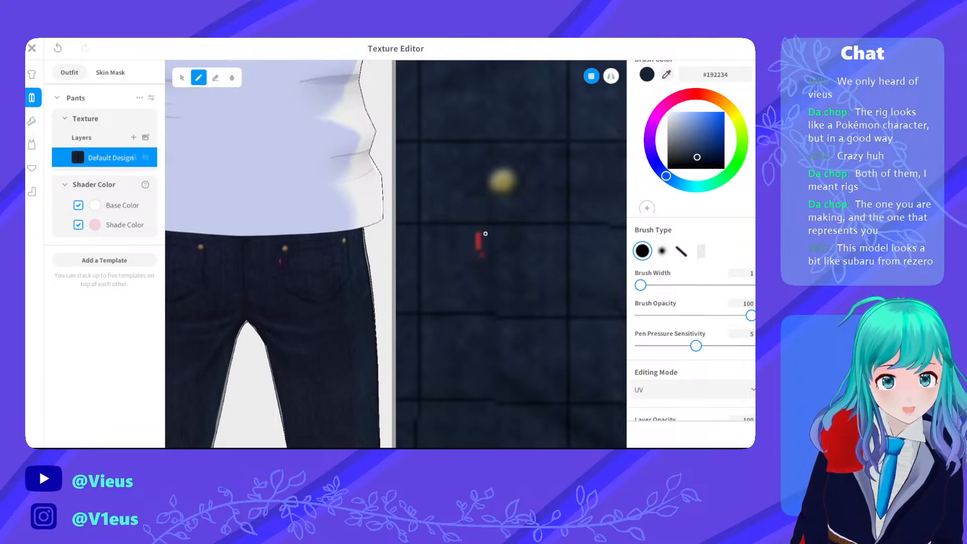
{"action": "mouse_move", "coordinate": [484, 252]}
{"action": "left_mouse_down"}
{"action": "mouse_move", "coordinate": [477, 256]}
{"action": "mouse_move", "coordinate": [479, 230]}
{"action": "left_mouse_up"}
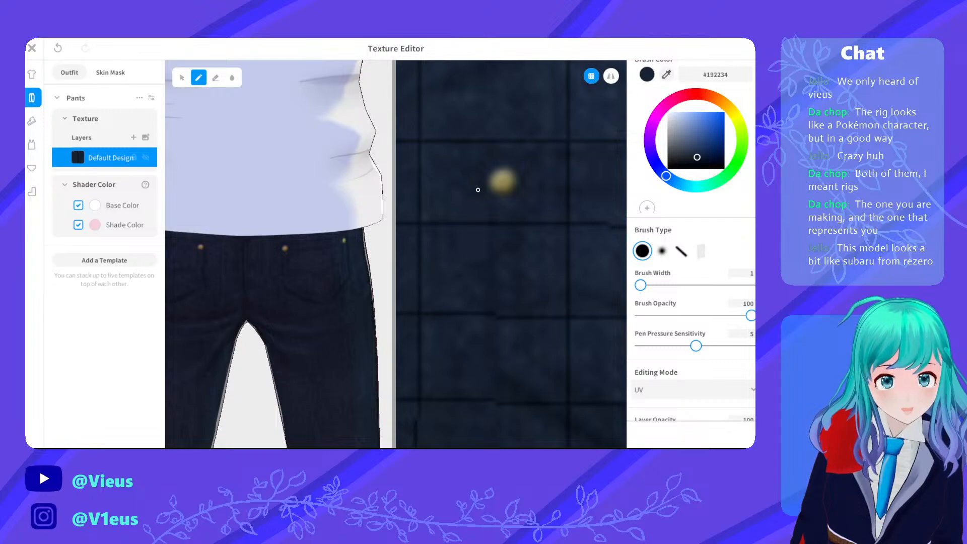
Resample the brush colour from the denim around the painted-out tag, picking #121B29 and #172131
{"action": "left_click", "coordinate": [666, 74]}
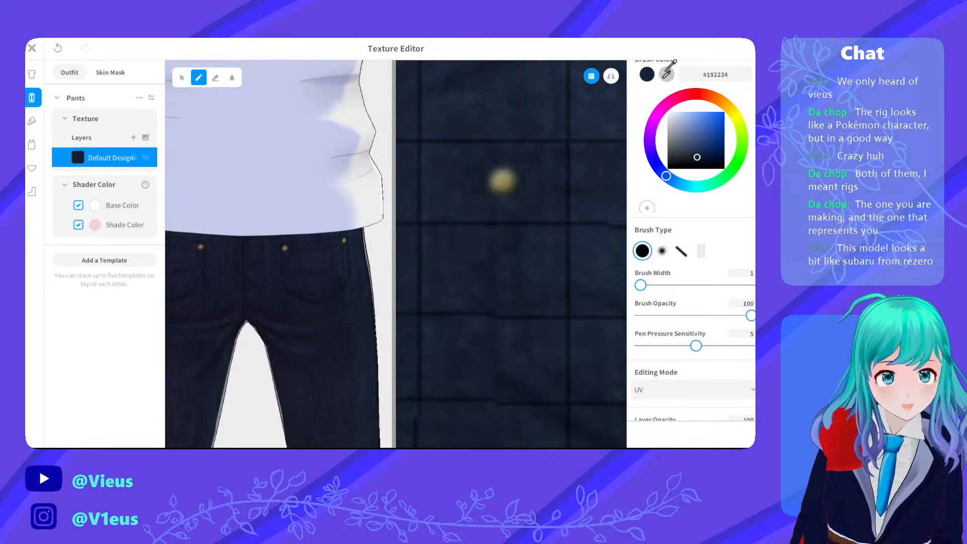
{"action": "left_click", "coordinate": [481, 187]}
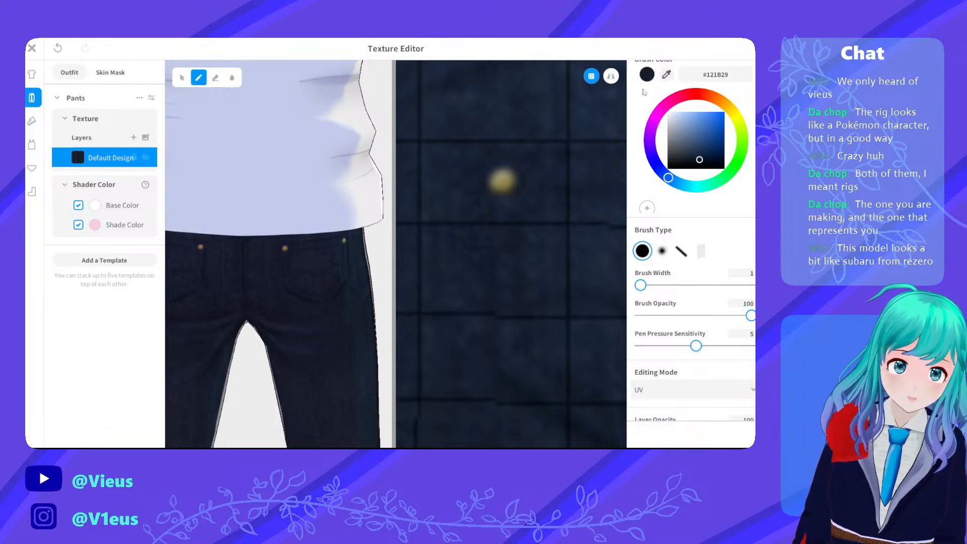
{"action": "left_click", "coordinate": [666, 74]}
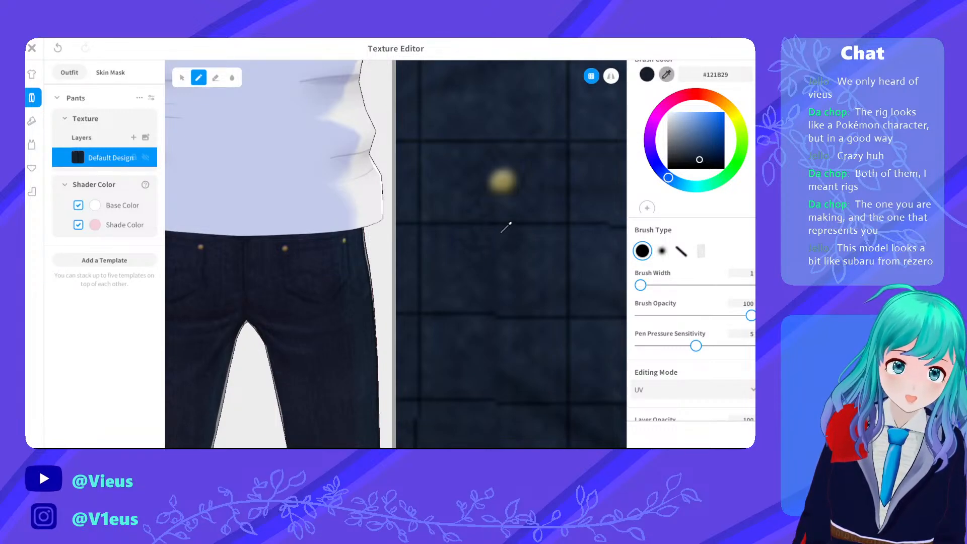
{"action": "left_click", "coordinate": [459, 233]}
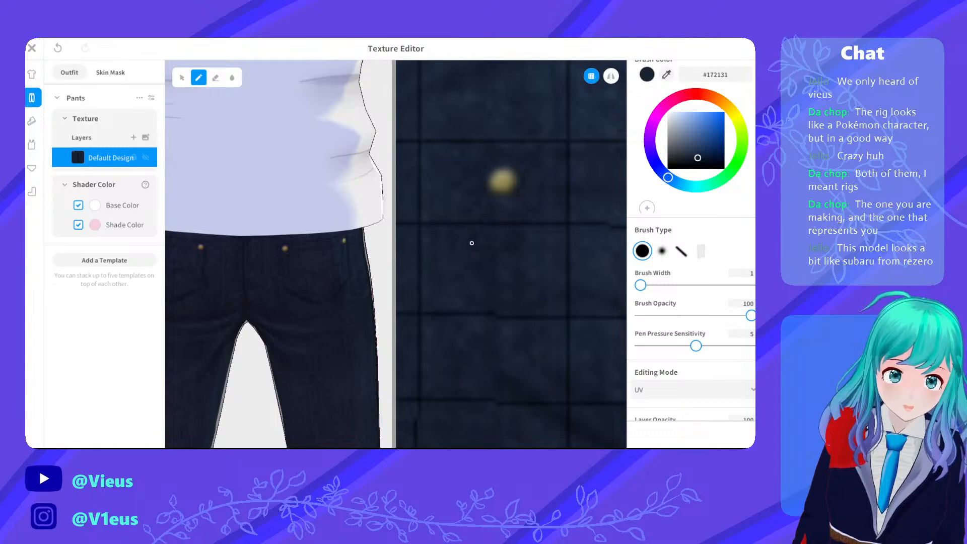
Examine the retouched jeans with the jacket from the back and front, full-body and down at the ankles and shoes
{"action": "scroll", "coordinate": [476, 208], "scroll_direction": "down", "scroll_amount": 5}
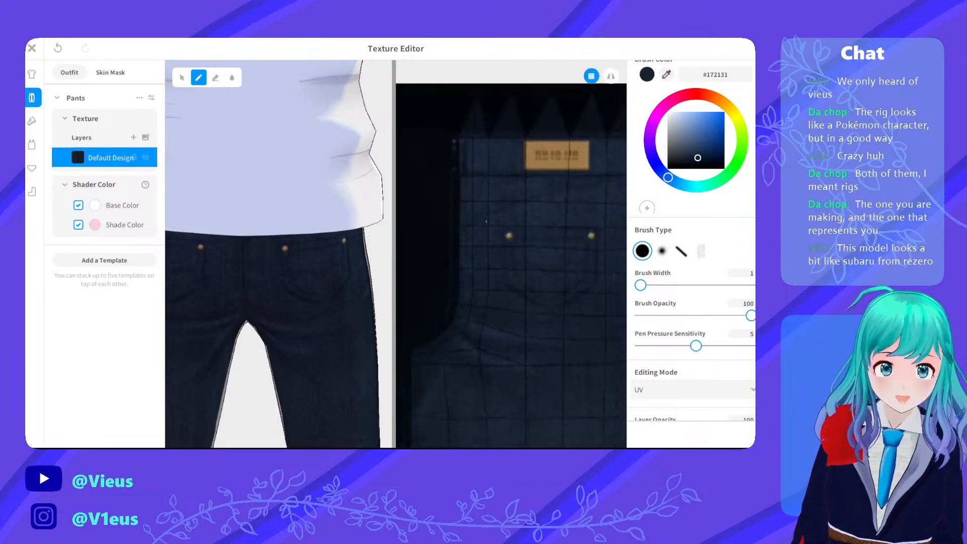
{"action": "scroll", "coordinate": [217, 256], "scroll_direction": "down", "scroll_amount": 8}
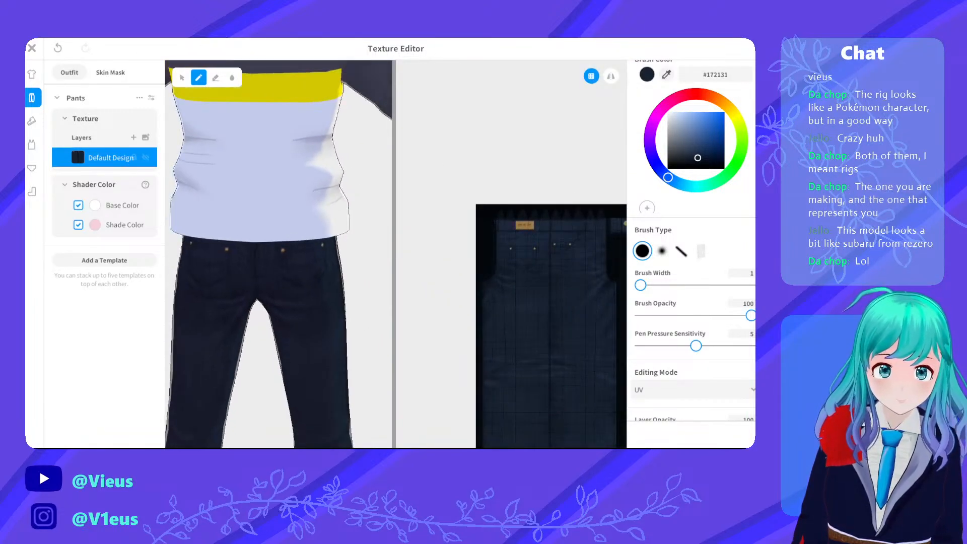
{"action": "right_click_drag", "start_coordinate": [217, 255], "coordinate": [278, 247]}
{"action": "scroll", "coordinate": [278, 247], "scroll_direction": "up", "scroll_amount": 5}
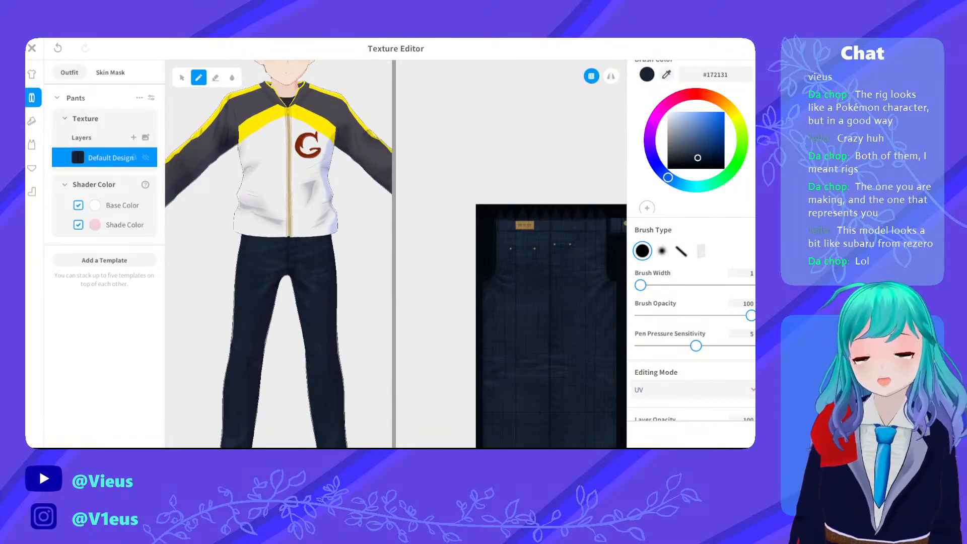
{"action": "scroll", "coordinate": [278, 246], "scroll_direction": "down", "scroll_amount": 8}
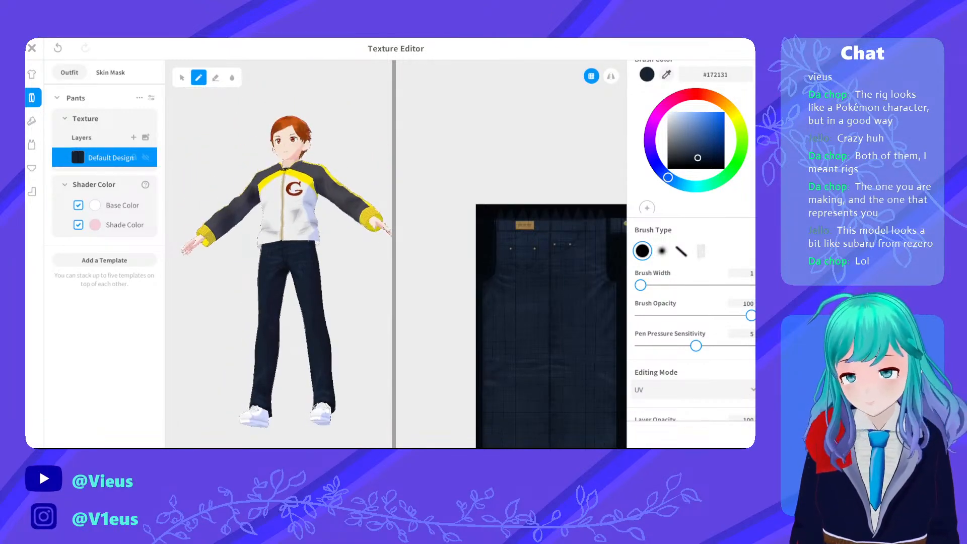
{"action": "right_click_drag", "start_coordinate": [278, 247], "coordinate": [308, 261]}
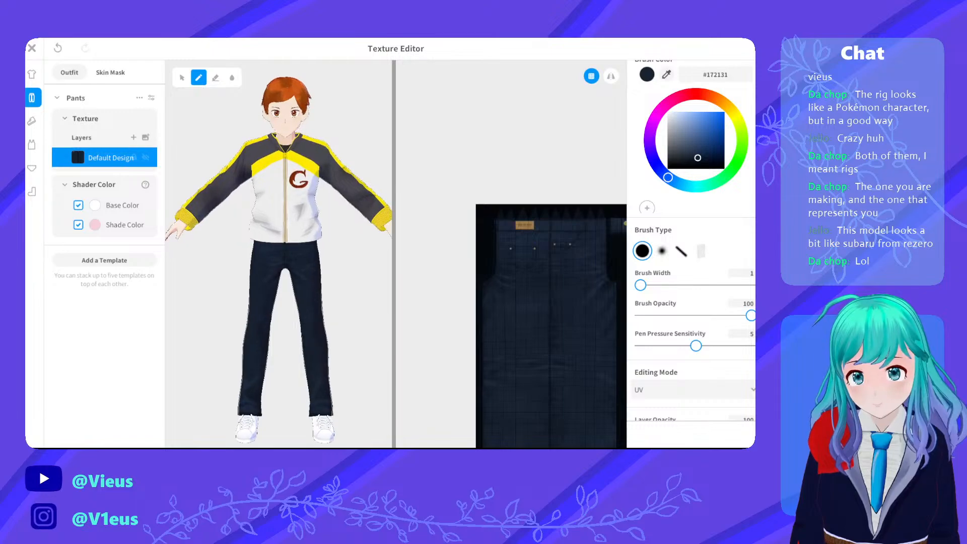
{"action": "scroll", "coordinate": [278, 247], "scroll_direction": "up", "scroll_amount": 3}
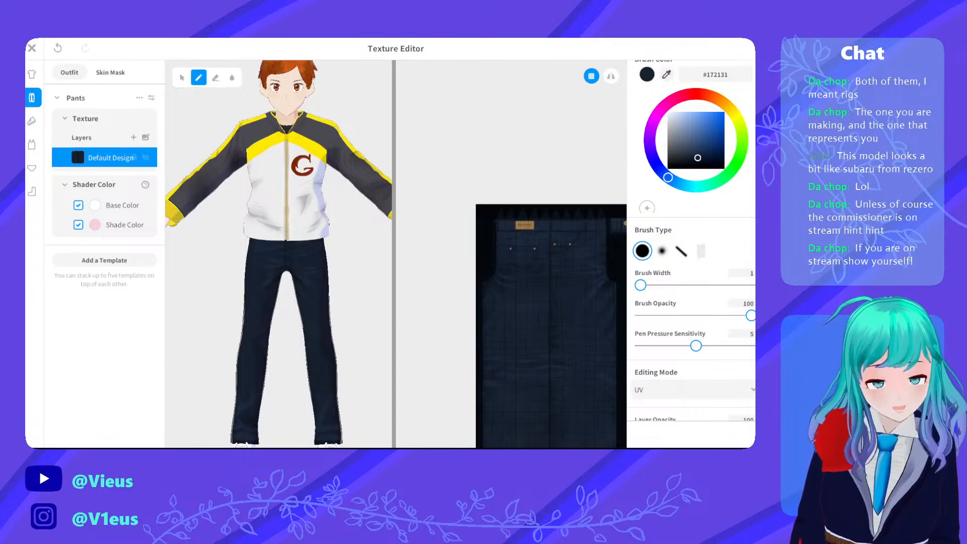
{"action": "scroll", "coordinate": [278, 306], "scroll_direction": "down", "scroll_amount": 2}
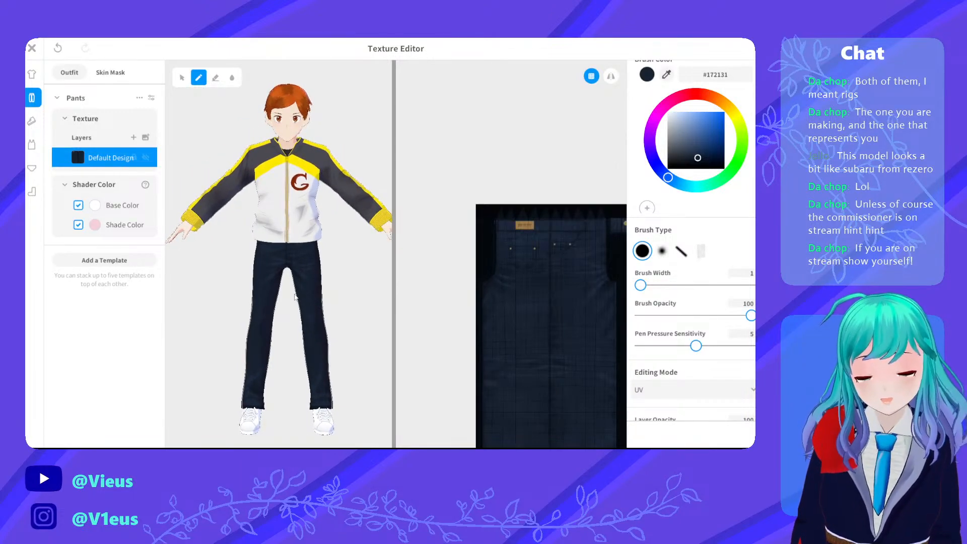
{"action": "middle_click_drag", "start_coordinate": [296, 298], "coordinate": [293, 230]}
{"action": "scroll", "coordinate": [298, 318], "scroll_direction": "up", "scroll_amount": 3}
{"action": "middle_click_drag", "start_coordinate": [297, 322], "coordinate": [291, 296]}
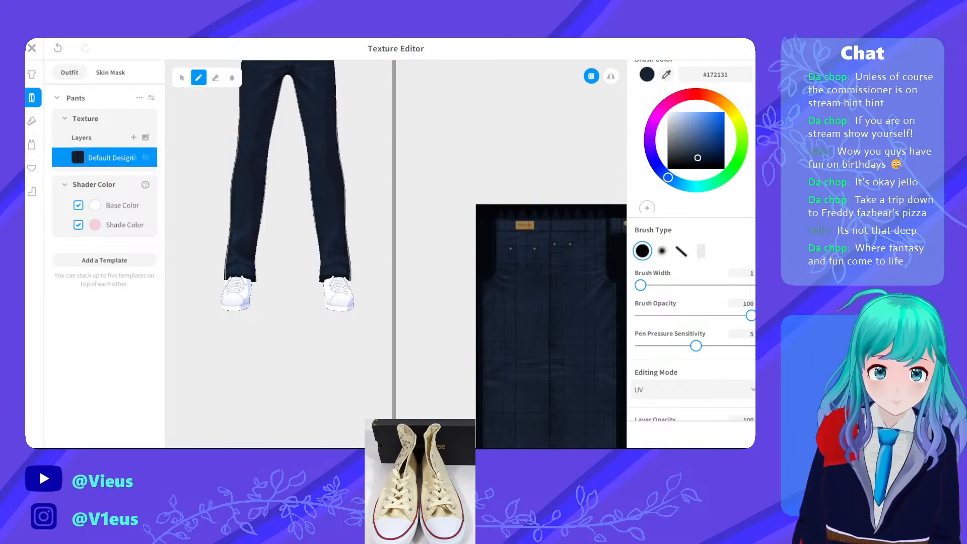
{"action": "scroll", "coordinate": [353, 331], "scroll_direction": "up", "scroll_amount": 2}
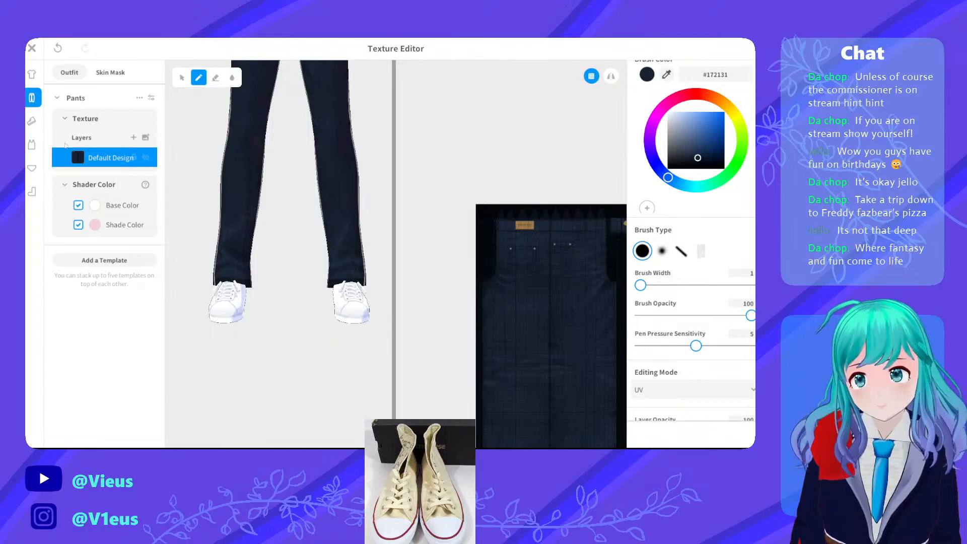
Look at the socks texture and close the texture editor, saving the edited tops and bottoms as new items
{"action": "left_click", "coordinate": [33, 185]}
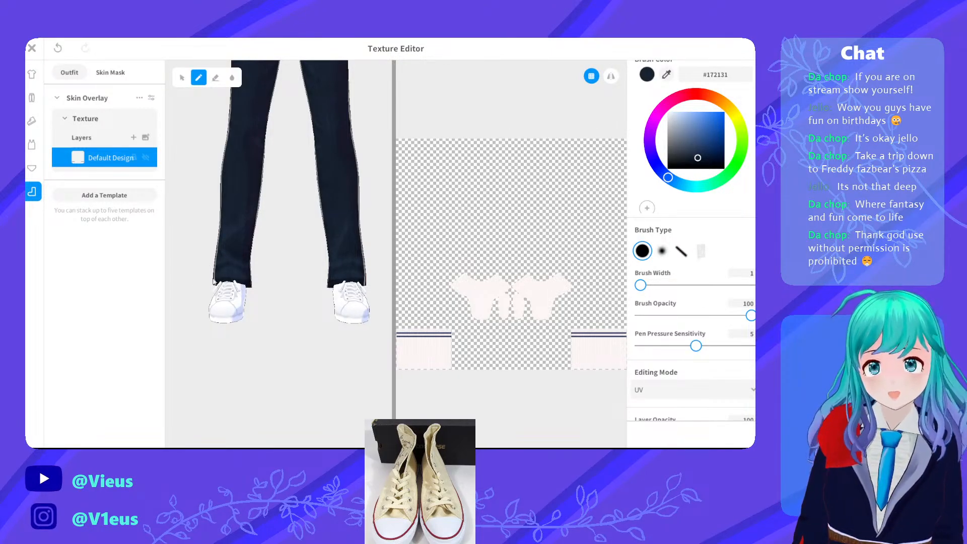
{"action": "scroll", "coordinate": [254, 223], "scroll_direction": "down", "scroll_amount": 2}
{"action": "left_click", "coordinate": [32, 48]}
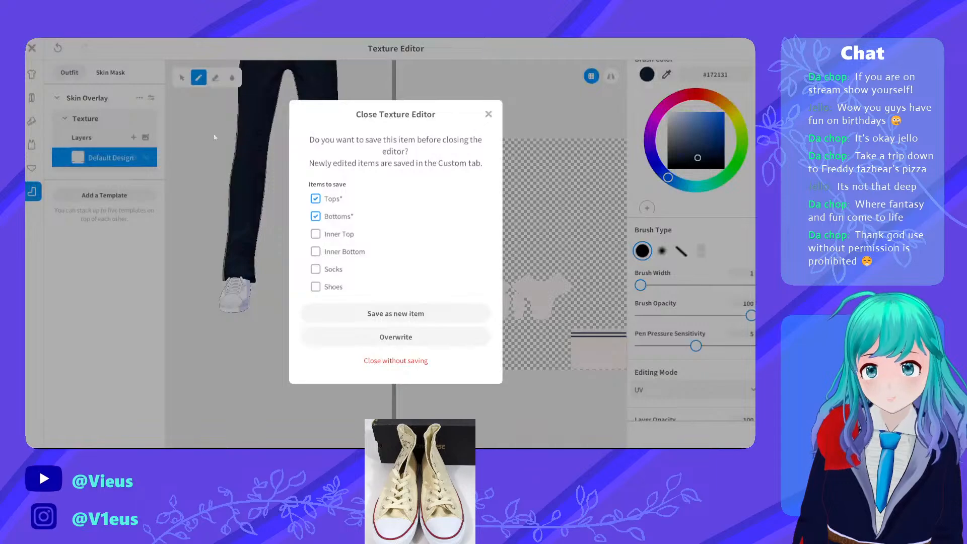
{"action": "left_click", "coordinate": [407, 321]}
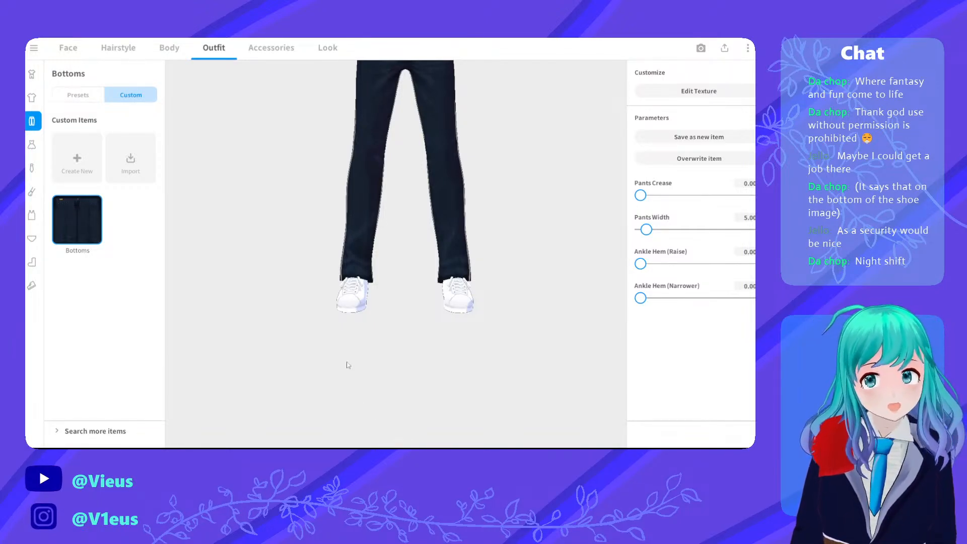
Try the custom black strap shoes on the avatar and view them from an angle
{"action": "scroll", "coordinate": [347, 284], "scroll_direction": "down", "scroll_amount": 2}
{"action": "scroll", "coordinate": [353, 287], "scroll_direction": "up", "scroll_amount": 3}
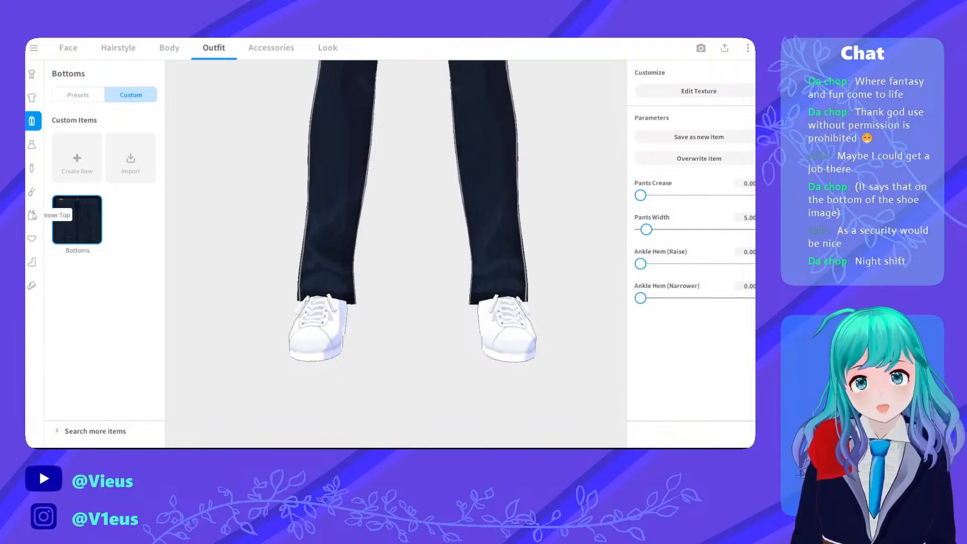
{"action": "left_click", "coordinate": [132, 95]}
{"action": "left_click", "coordinate": [87, 100]}
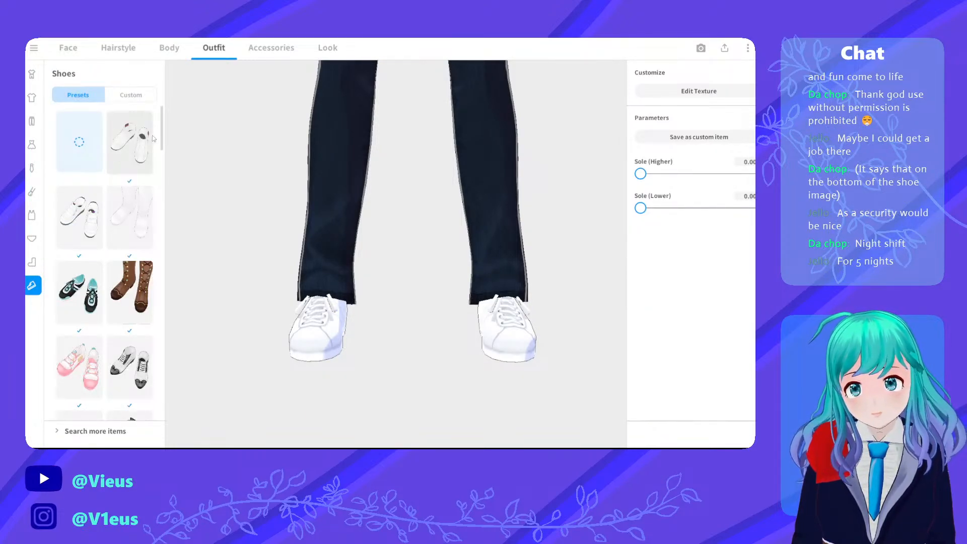
{"action": "left_click", "coordinate": [132, 95]}
{"action": "left_click", "coordinate": [82, 222]}
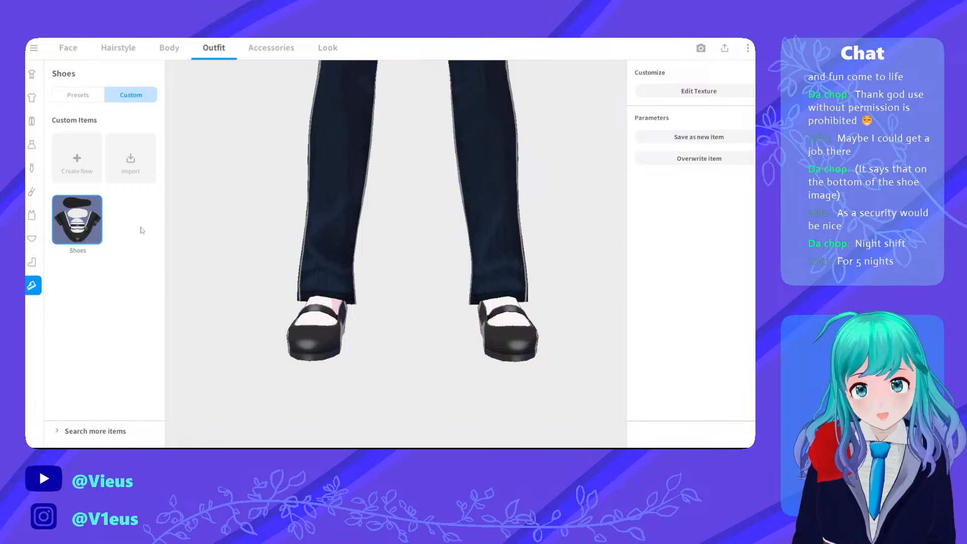
{"action": "scroll", "coordinate": [317, 221], "scroll_direction": "down", "scroll_amount": 2}
{"action": "mouse_move", "coordinate": [313, 226]}
{"action": "left_mouse_down"}
{"action": "mouse_move", "coordinate": [332, 231]}
{"action": "mouse_move", "coordinate": [324, 226]}
{"action": "left_mouse_up"}
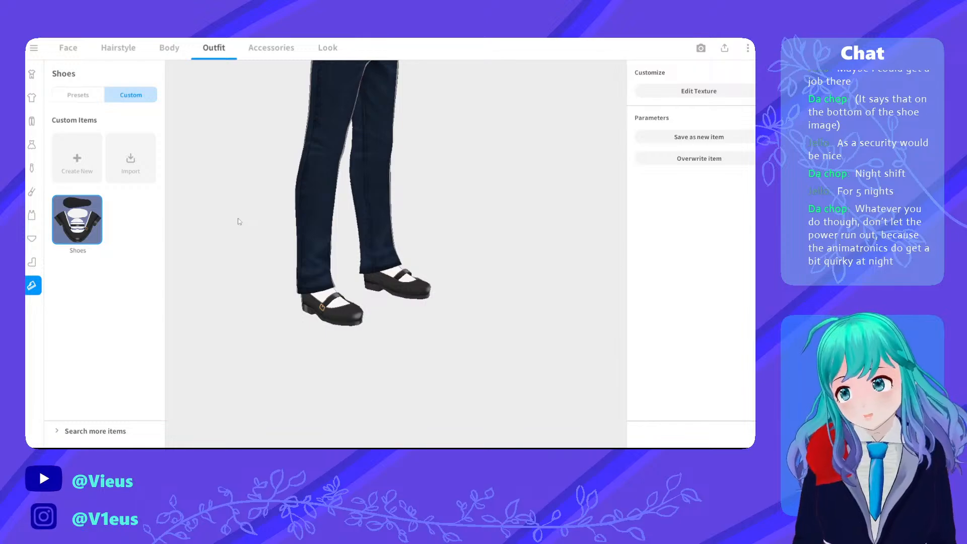
Try the pink and white sneakers from the preset shoes on the avatar
{"action": "left_click", "coordinate": [86, 95]}
{"action": "scroll", "coordinate": [112, 191], "scroll_direction": "down", "scroll_amount": 3}
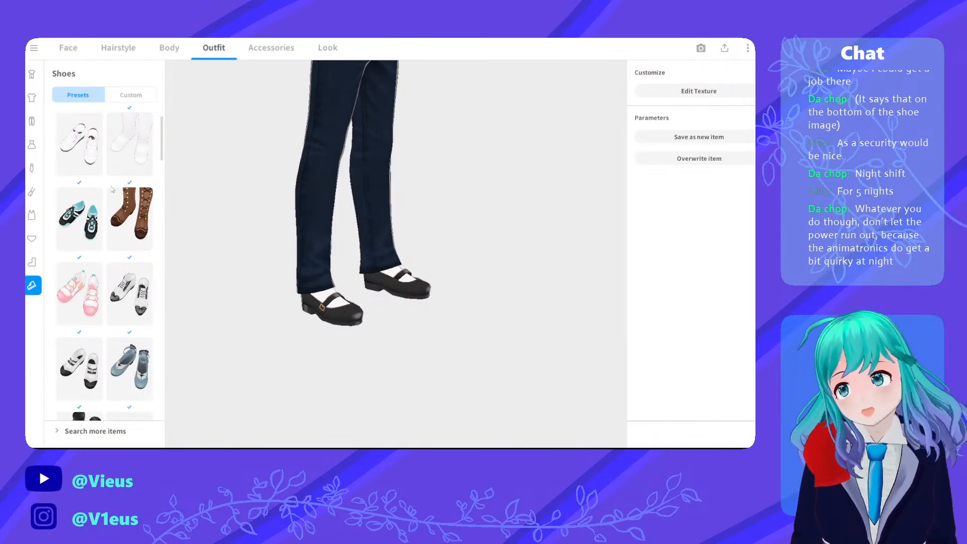
{"action": "left_click", "coordinate": [132, 220]}
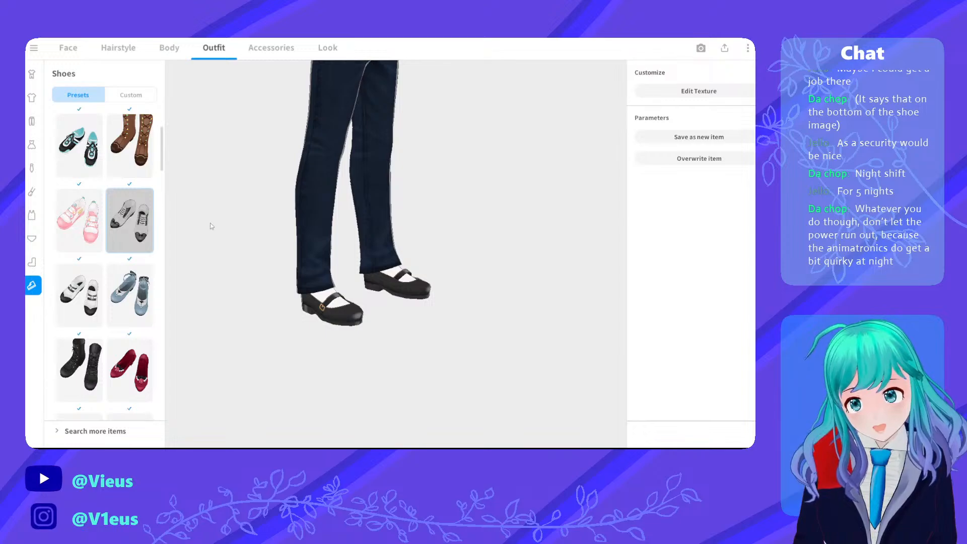
{"action": "left_click", "coordinate": [79, 220]}
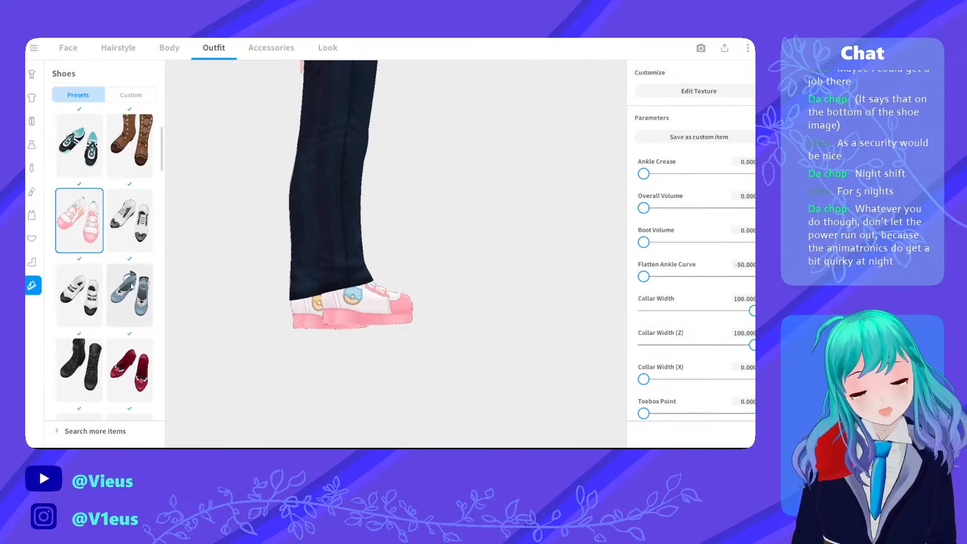
Browse further through the preset shoes and try the purple thong sandals on the avatar
{"action": "scroll", "coordinate": [131, 286], "scroll_direction": "down", "scroll_amount": 3}
{"action": "scroll", "coordinate": [131, 286], "scroll_direction": "down", "scroll_amount": 5}
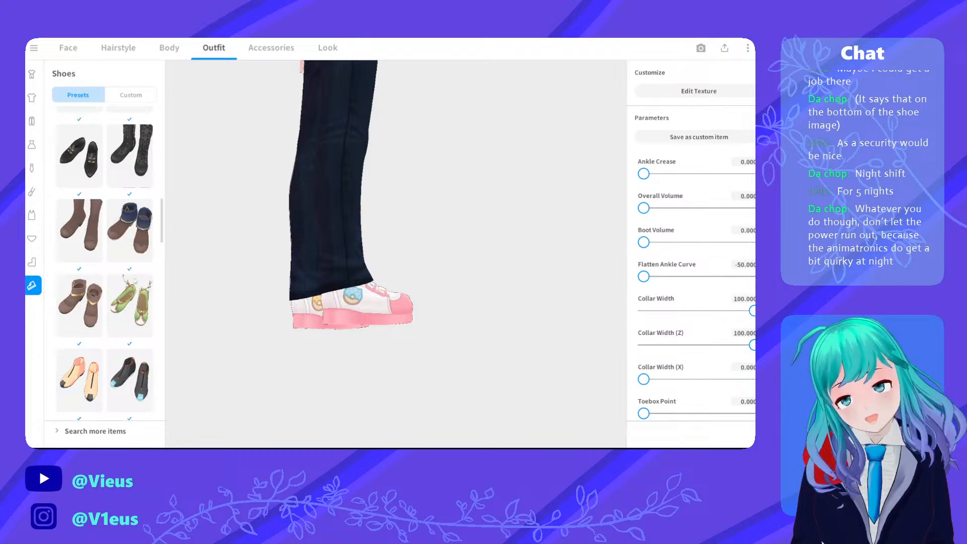
{"action": "scroll", "coordinate": [140, 298], "scroll_direction": "down", "scroll_amount": 8}
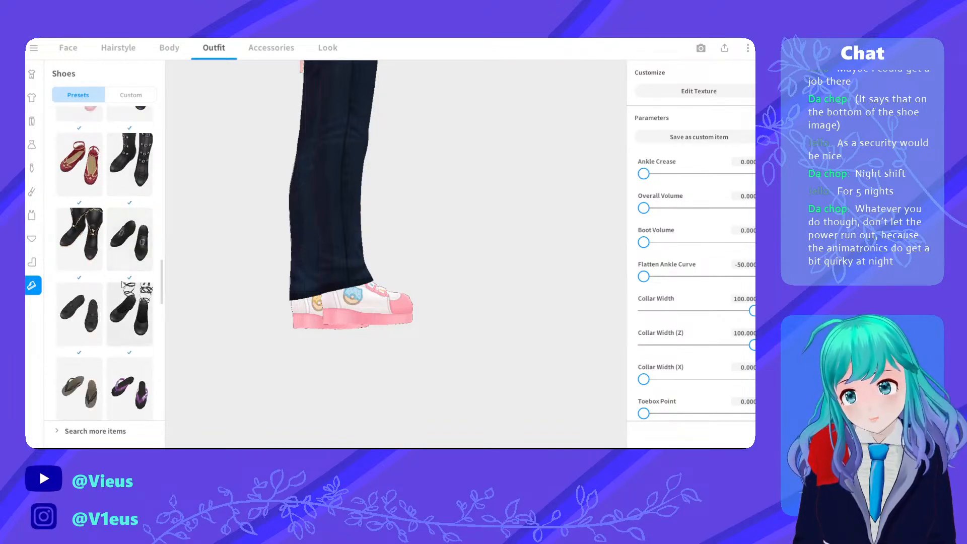
{"action": "scroll", "coordinate": [128, 293], "scroll_direction": "down", "scroll_amount": 1}
{"action": "left_click", "coordinate": [79, 193]}
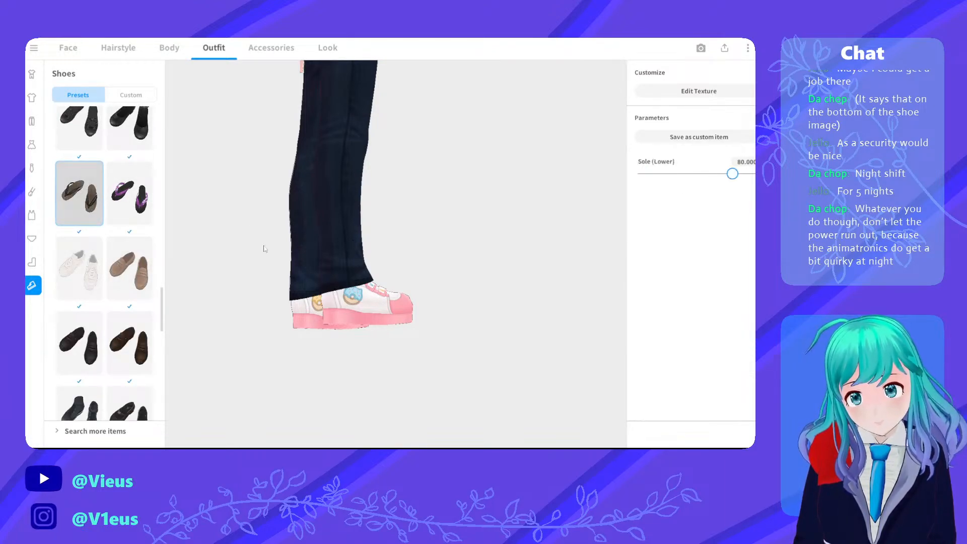
{"action": "left_click", "coordinate": [134, 215]}
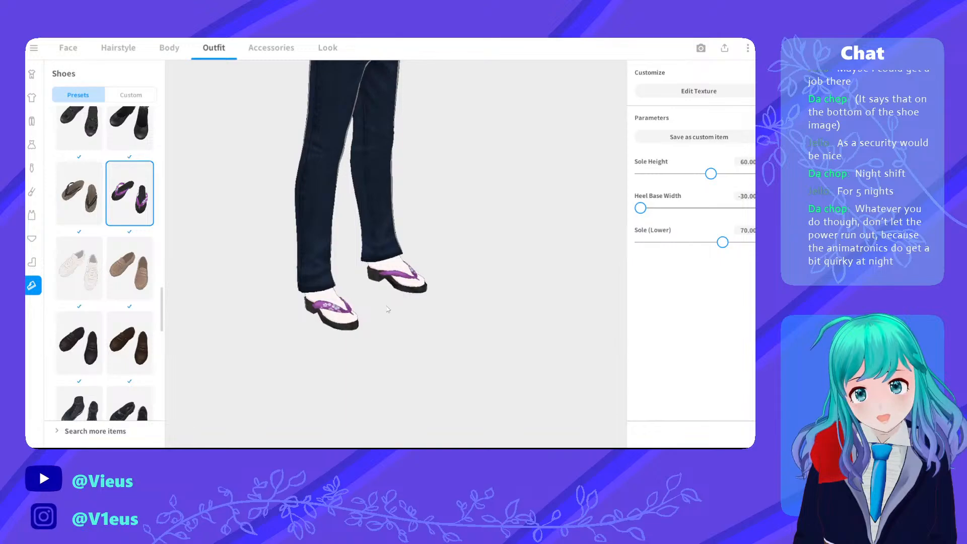
{"action": "scroll", "coordinate": [390, 308], "scroll_direction": "up", "scroll_amount": 2}
{"action": "scroll", "coordinate": [116, 285], "scroll_direction": "down", "scroll_amount": 4}
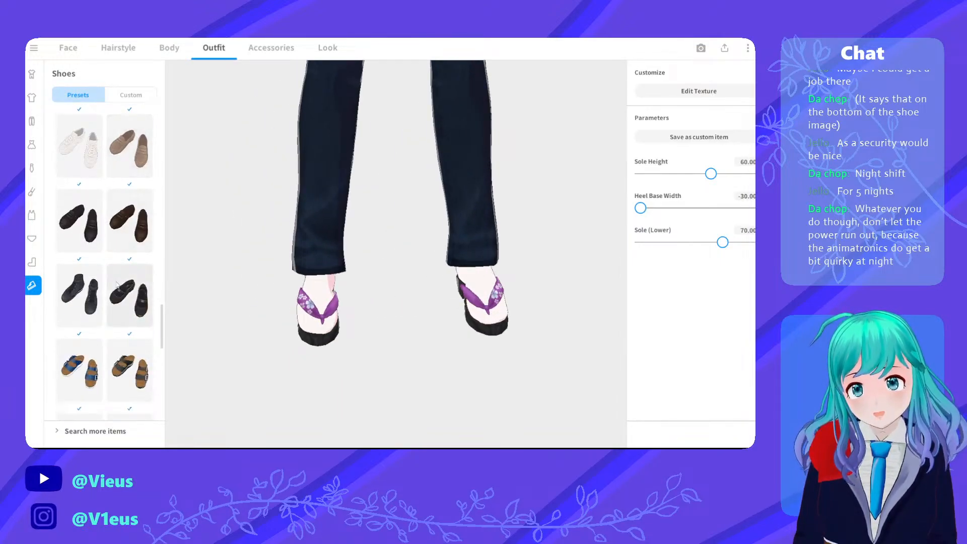
Put the cream high-top sneakers with white laces on the avatar and view them from the side and front
{"action": "scroll", "coordinate": [114, 286], "scroll_direction": "down", "scroll_amount": 6}
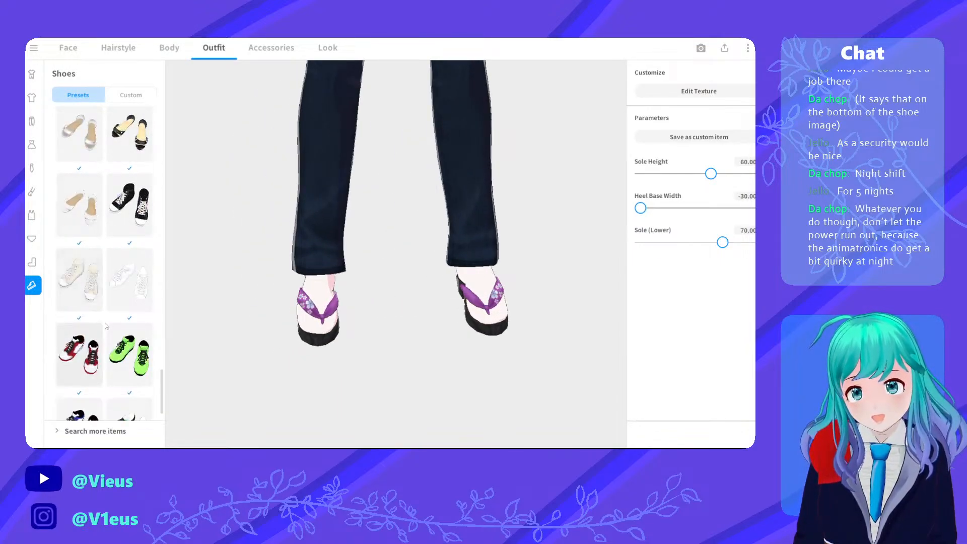
{"action": "left_click", "coordinate": [85, 256]}
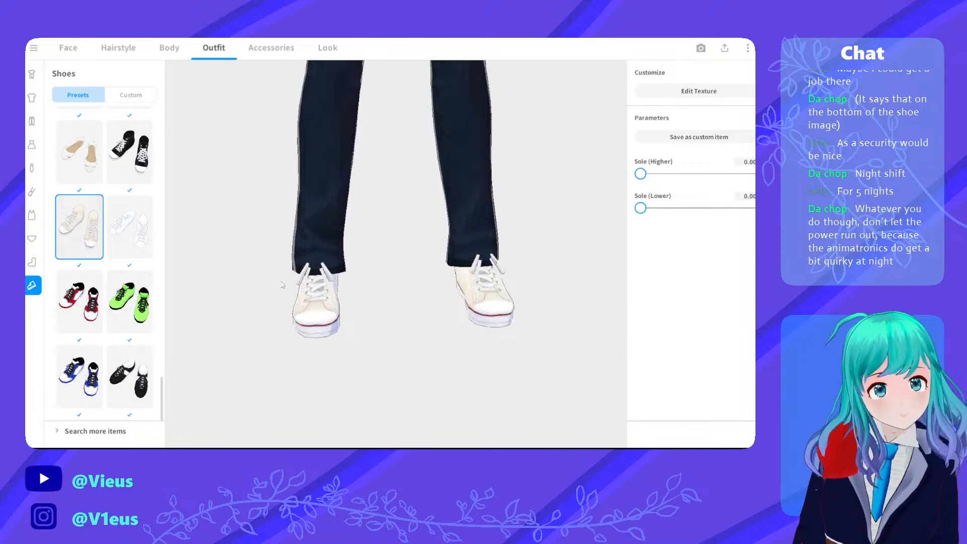
{"action": "left_click_drag", "start_coordinate": [281, 282], "coordinate": [318, 281]}
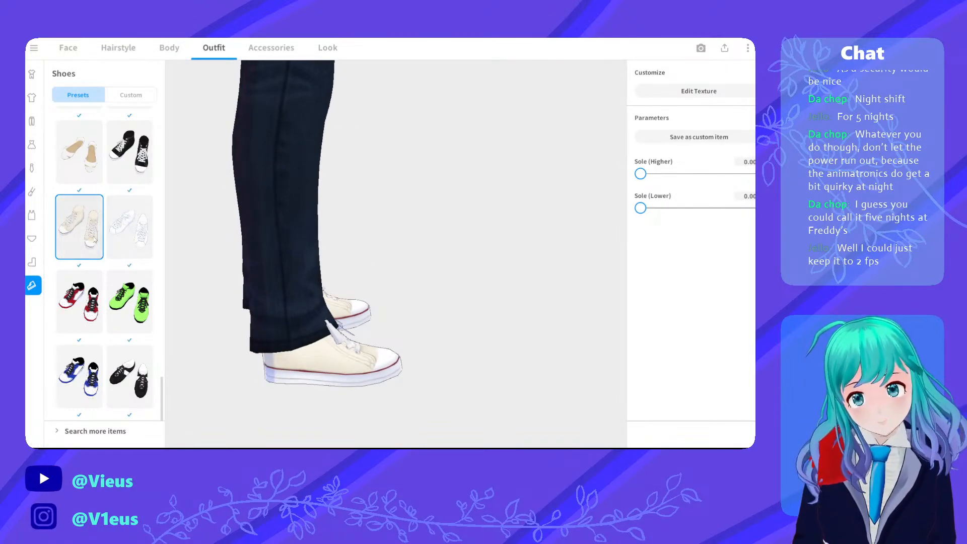
{"action": "right_click_drag", "start_coordinate": [447, 230], "coordinate": [425, 224]}
{"action": "scroll", "coordinate": [426, 224], "scroll_direction": "down", "scroll_amount": 2}
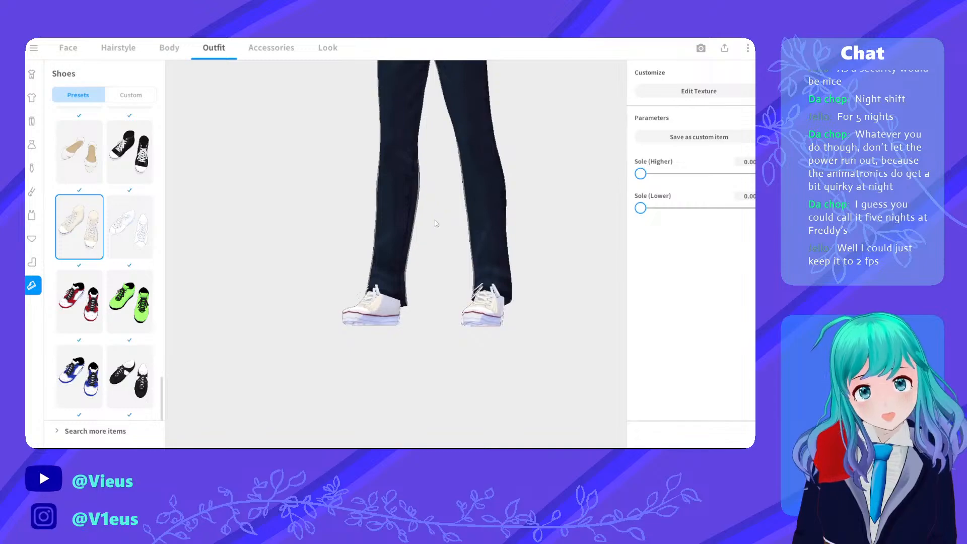
{"action": "scroll", "coordinate": [414, 266], "scroll_direction": "up", "scroll_amount": 4}
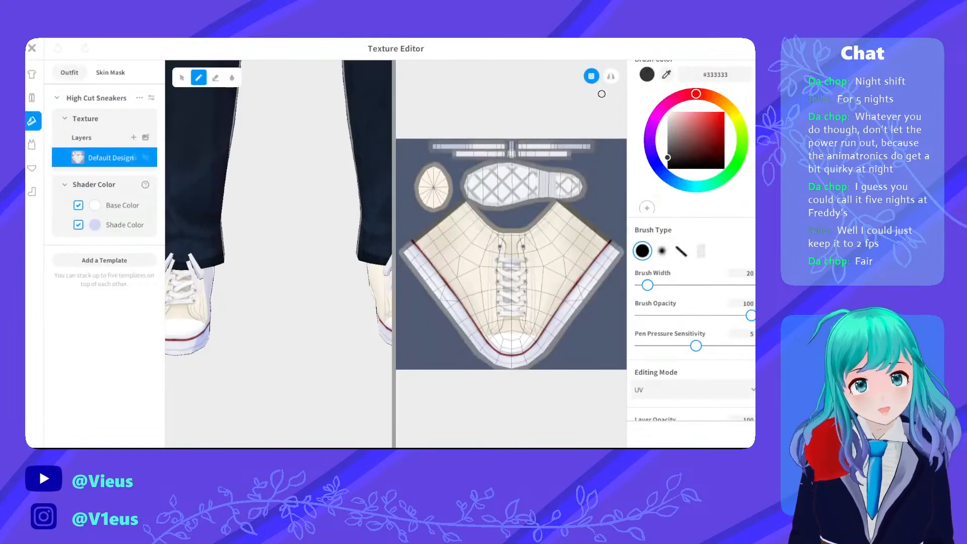
Add a new layer to the High Cut Sneakers texture and set up a soft brush in cream #FAF4E7 sampled from the canvas
{"action": "scroll", "coordinate": [520, 297], "scroll_direction": "up", "scroll_amount": 5}
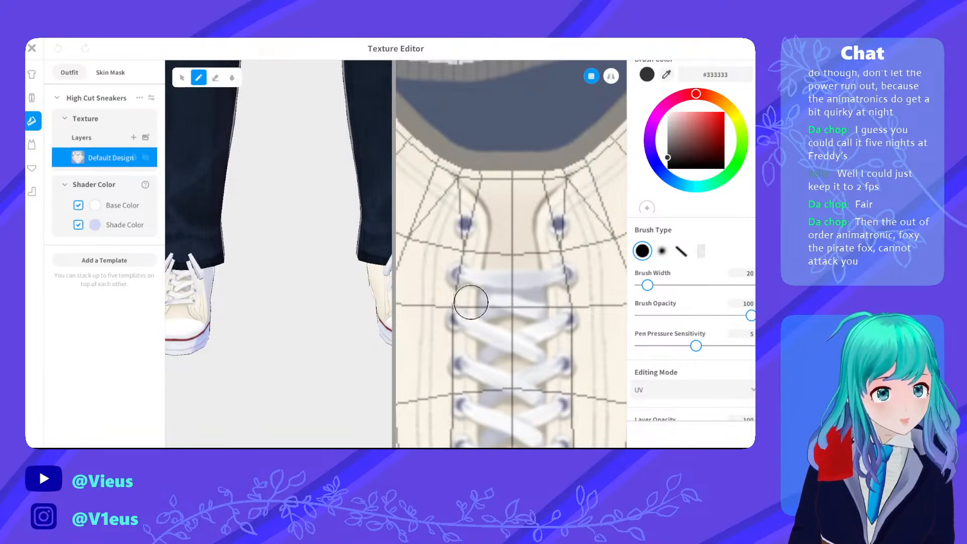
{"action": "left_click", "coordinate": [134, 138]}
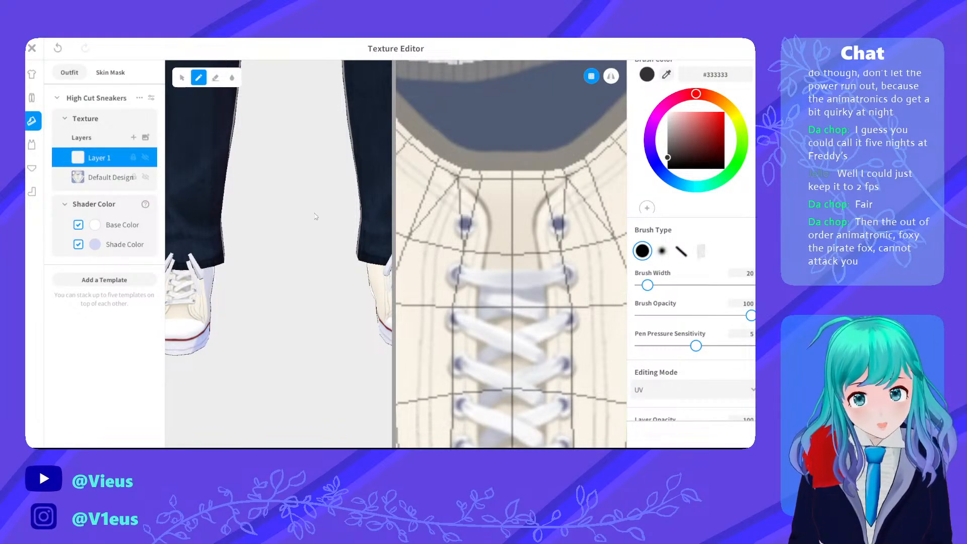
{"action": "scroll", "coordinate": [506, 197], "scroll_direction": "down", "scroll_amount": 3}
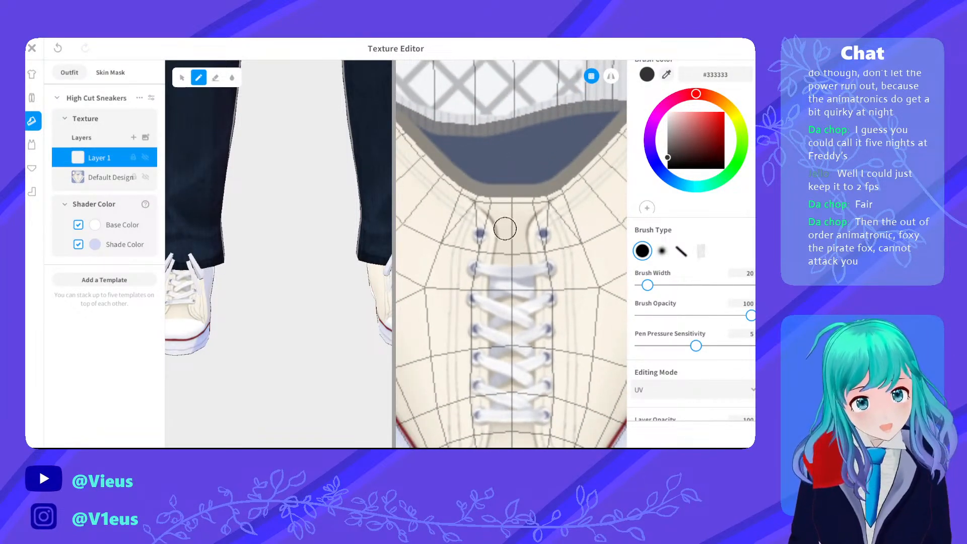
{"action": "scroll", "coordinate": [506, 251], "scroll_direction": "up", "scroll_amount": 2}
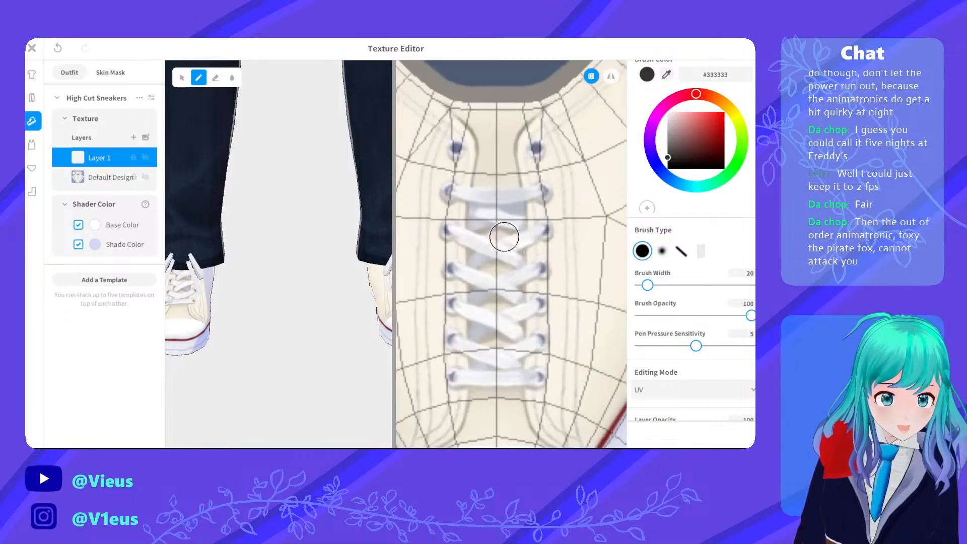
{"action": "left_click", "coordinate": [661, 250]}
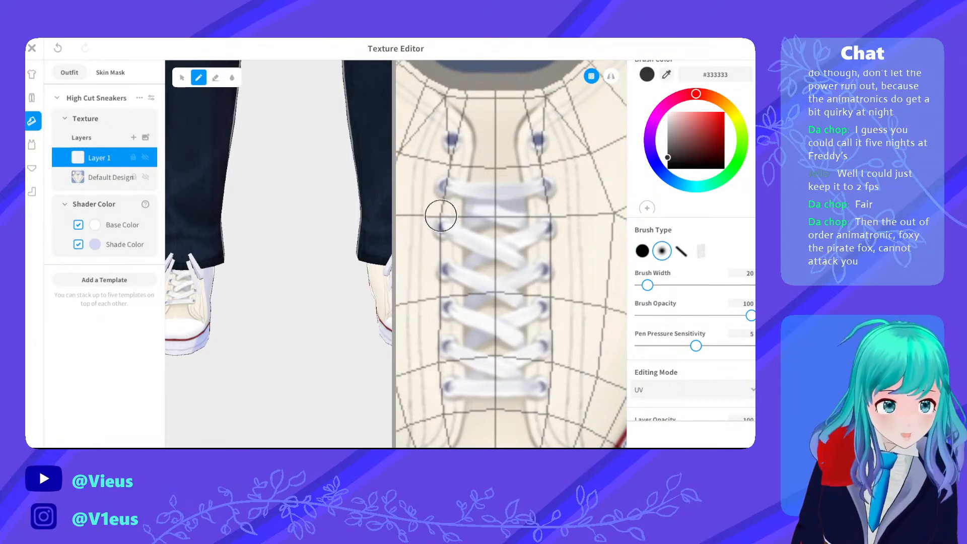
{"action": "left_click", "coordinate": [666, 74]}
{"action": "left_click", "coordinate": [595, 229]}
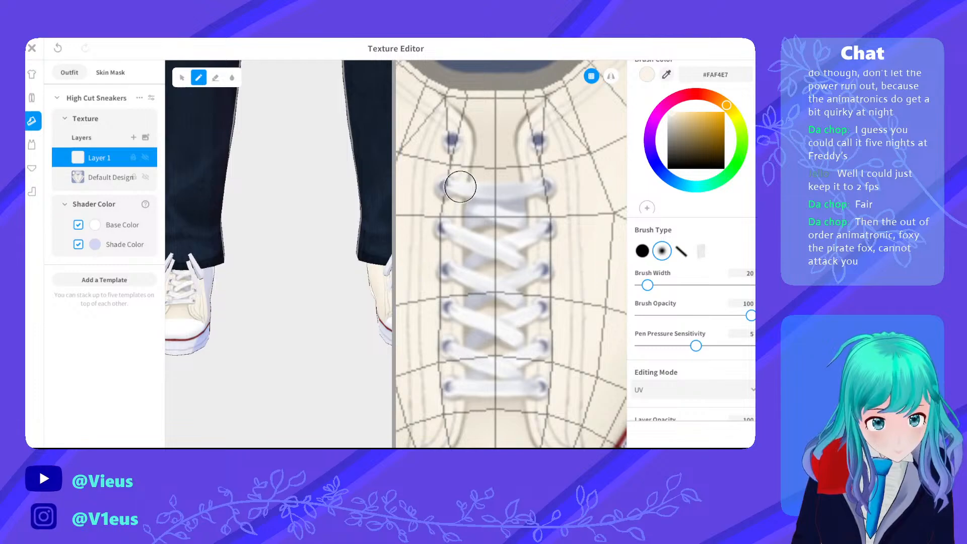
Paint the cream colour over all the crossed laces on the front of the sneaker texture
{"action": "mouse_move", "coordinate": [460, 186]}
{"action": "left_mouse_down"}
{"action": "mouse_move", "coordinate": [529, 185]}
{"action": "mouse_move", "coordinate": [457, 194]}
{"action": "mouse_move", "coordinate": [476, 213]}
{"action": "mouse_move", "coordinate": [511, 205]}
{"action": "mouse_move", "coordinate": [470, 198]}
{"action": "mouse_move", "coordinate": [493, 211]}
{"action": "left_mouse_up"}
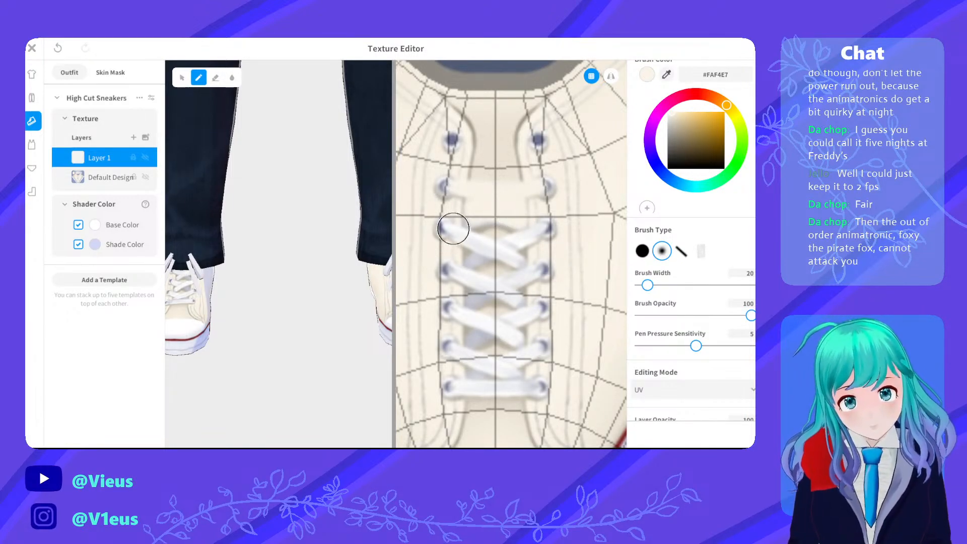
{"action": "mouse_move", "coordinate": [508, 255]}
{"action": "left_mouse_down"}
{"action": "mouse_move", "coordinate": [521, 255]}
{"action": "mouse_move", "coordinate": [527, 233]}
{"action": "mouse_move", "coordinate": [480, 256]}
{"action": "mouse_move", "coordinate": [502, 226]}
{"action": "mouse_move", "coordinate": [471, 214]}
{"action": "mouse_move", "coordinate": [488, 232]}
{"action": "mouse_move", "coordinate": [469, 265]}
{"action": "mouse_move", "coordinate": [481, 280]}
{"action": "mouse_move", "coordinate": [529, 277]}
{"action": "mouse_move", "coordinate": [480, 307]}
{"action": "mouse_move", "coordinate": [460, 304]}
{"action": "mouse_move", "coordinate": [479, 304]}
{"action": "mouse_move", "coordinate": [460, 304]}
{"action": "mouse_move", "coordinate": [471, 318]}
{"action": "mouse_move", "coordinate": [520, 328]}
{"action": "mouse_move", "coordinate": [528, 308]}
{"action": "mouse_move", "coordinate": [488, 344]}
{"action": "mouse_move", "coordinate": [503, 371]}
{"action": "mouse_move", "coordinate": [498, 358]}
{"action": "mouse_move", "coordinate": [531, 348]}
{"action": "mouse_move", "coordinate": [449, 386]}
{"action": "mouse_move", "coordinate": [531, 384]}
{"action": "mouse_move", "coordinate": [488, 386]}
{"action": "left_mouse_up"}
{"action": "scroll", "coordinate": [492, 209], "scroll_direction": "down", "scroll_amount": 5}
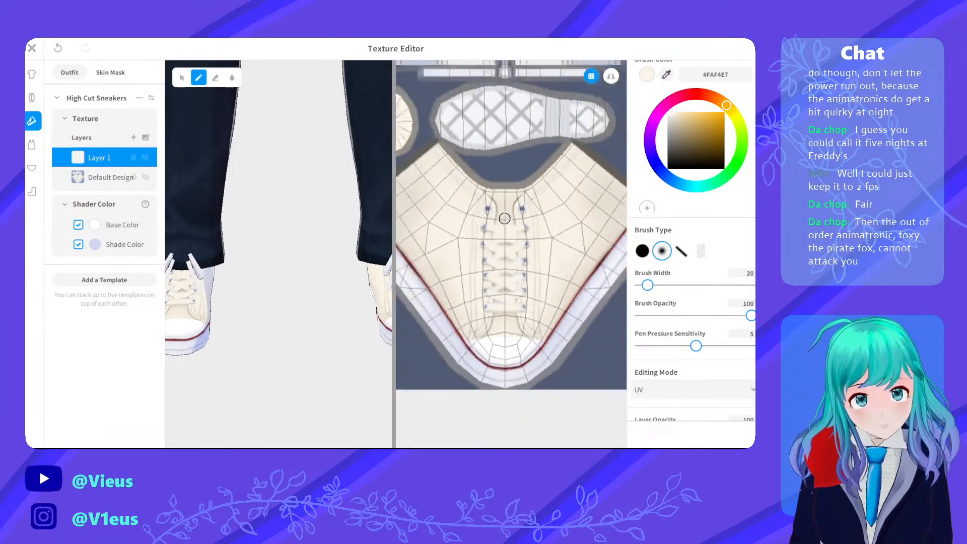
{"action": "scroll", "coordinate": [511, 214], "scroll_direction": "up", "scroll_amount": 1}
{"action": "scroll", "coordinate": [512, 215], "scroll_direction": "up", "scroll_amount": 1}
{"action": "scroll", "coordinate": [268, 291], "scroll_direction": "up", "scroll_amount": 3}
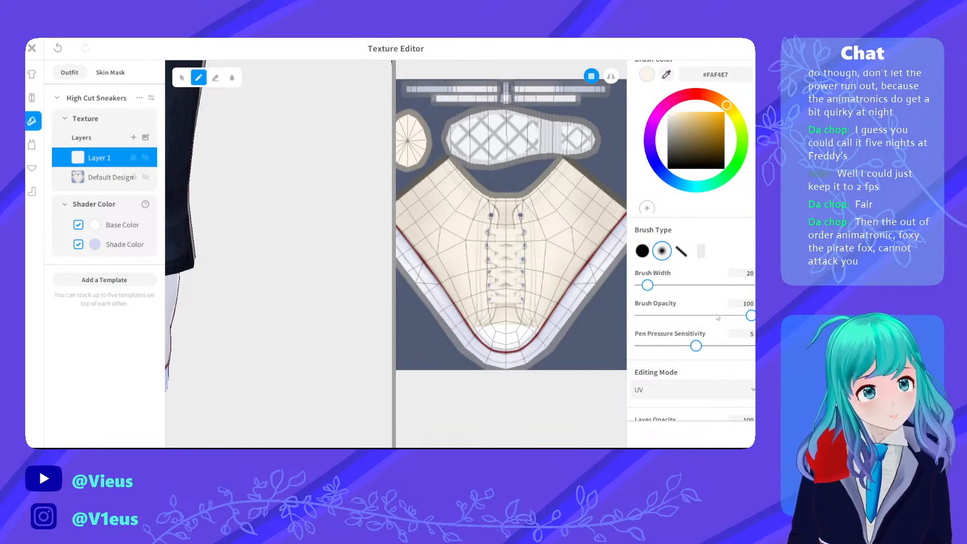
Set the painted layer's drawing mode to Multiply and check the laces up close
{"action": "scroll", "coordinate": [678, 332], "scroll_direction": "down", "scroll_amount": 2}
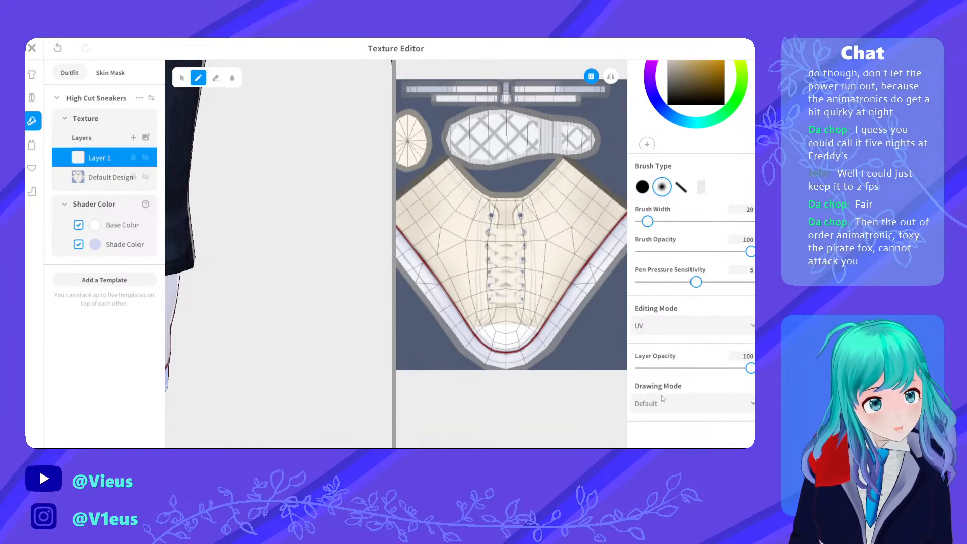
{"action": "left_click", "coordinate": [662, 399]}
{"action": "left_click", "coordinate": [665, 362]}
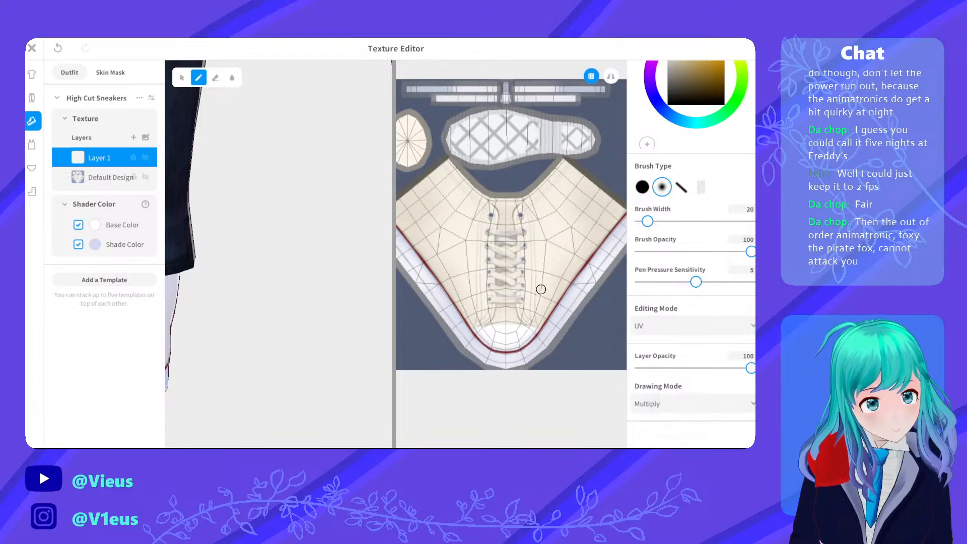
{"action": "scroll", "coordinate": [540, 289], "scroll_direction": "up", "scroll_amount": 3}
{"action": "scroll", "coordinate": [485, 221], "scroll_direction": "up", "scroll_amount": 1}
{"action": "scroll", "coordinate": [473, 220], "scroll_direction": "up", "scroll_amount": 1}
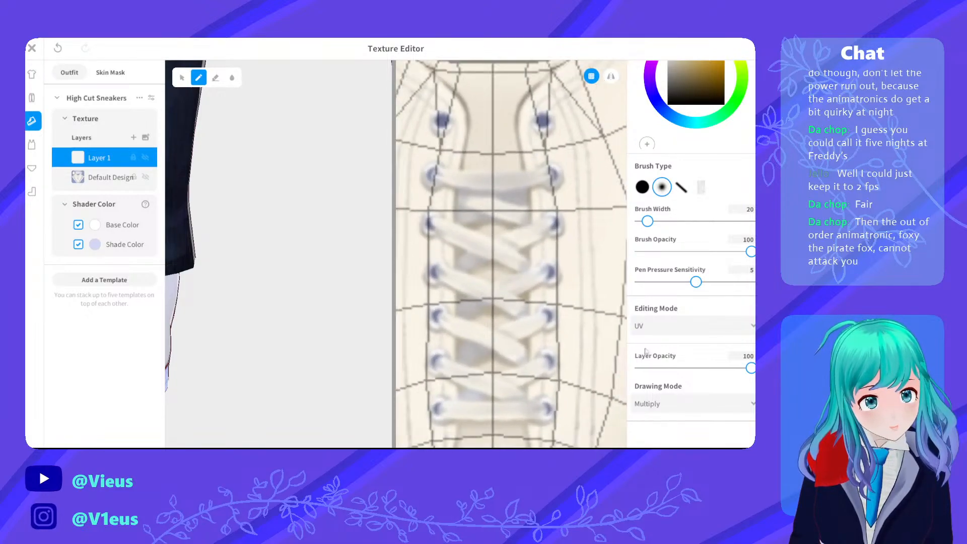
Try the Color Burn and Darker Color drawing modes on the painted layer, and return it to Multiply
{"action": "left_click", "coordinate": [703, 412]}
{"action": "left_click", "coordinate": [681, 373]}
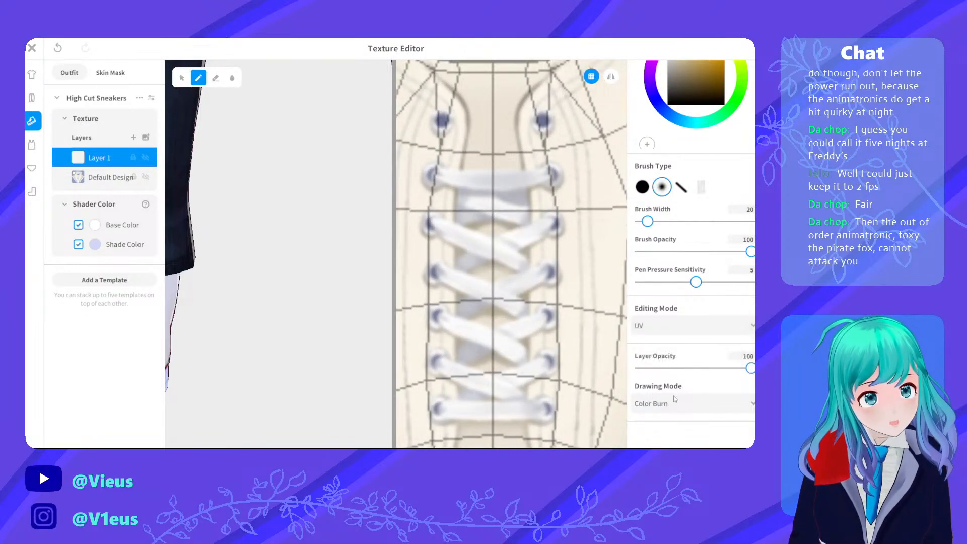
{"action": "left_click", "coordinate": [673, 402]}
{"action": "scroll", "coordinate": [667, 347], "scroll_direction": "down", "scroll_amount": 3}
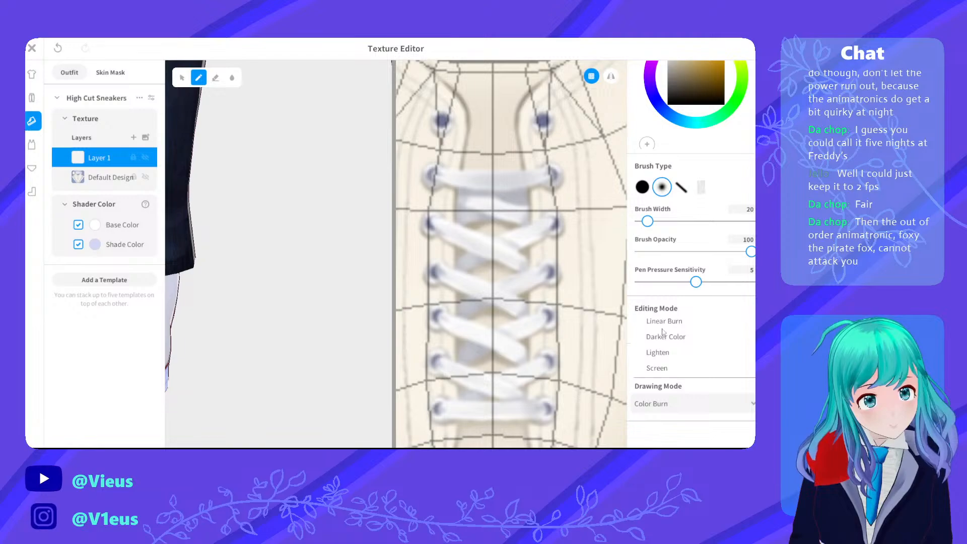
{"action": "left_click", "coordinate": [664, 336]}
{"action": "left_click", "coordinate": [665, 410]}
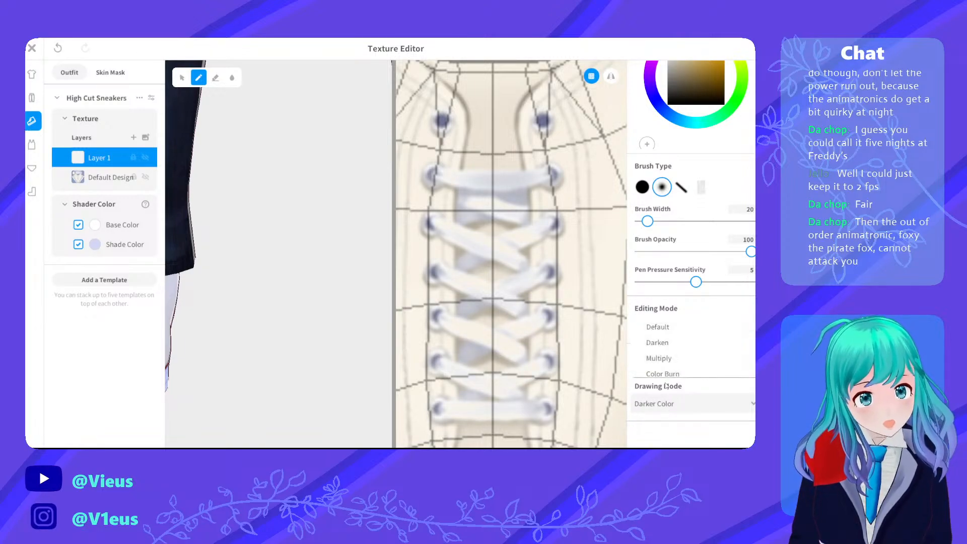
{"action": "left_click", "coordinate": [666, 355]}
{"action": "scroll", "coordinate": [522, 320], "scroll_direction": "down", "scroll_amount": 5}
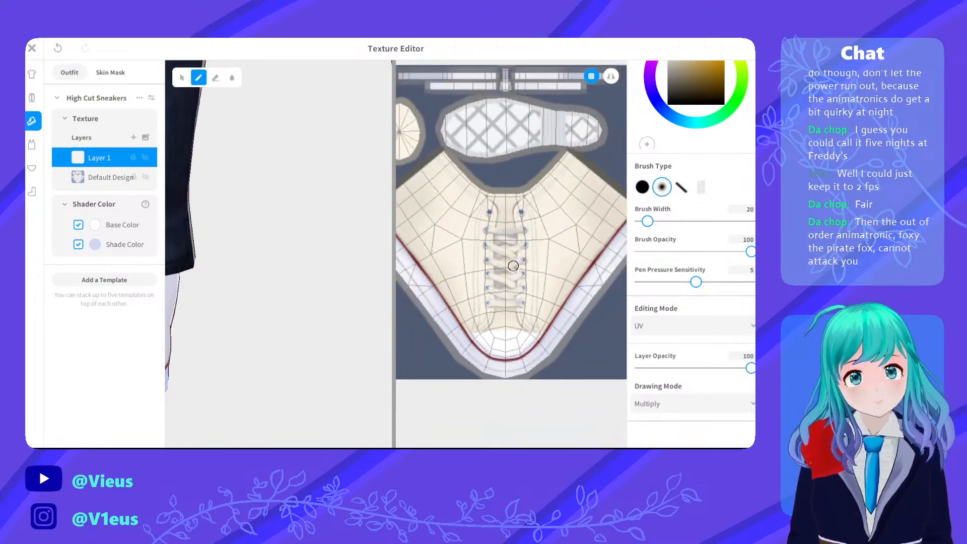
Check the sneakers on the avatar and paint cream over the loose lace strips above the sole in the texture
{"action": "scroll", "coordinate": [277, 237], "scroll_direction": "down", "scroll_amount": 2}
{"action": "scroll", "coordinate": [276, 238], "scroll_direction": "down", "scroll_amount": 5}
{"action": "mouse_move", "coordinate": [266, 229]}
{"action": "right_mouse_down"}
{"action": "mouse_move", "coordinate": [240, 235]}
{"action": "mouse_move", "coordinate": [265, 242]}
{"action": "right_mouse_up"}
{"action": "scroll", "coordinate": [265, 242], "scroll_direction": "up", "scroll_amount": 6}
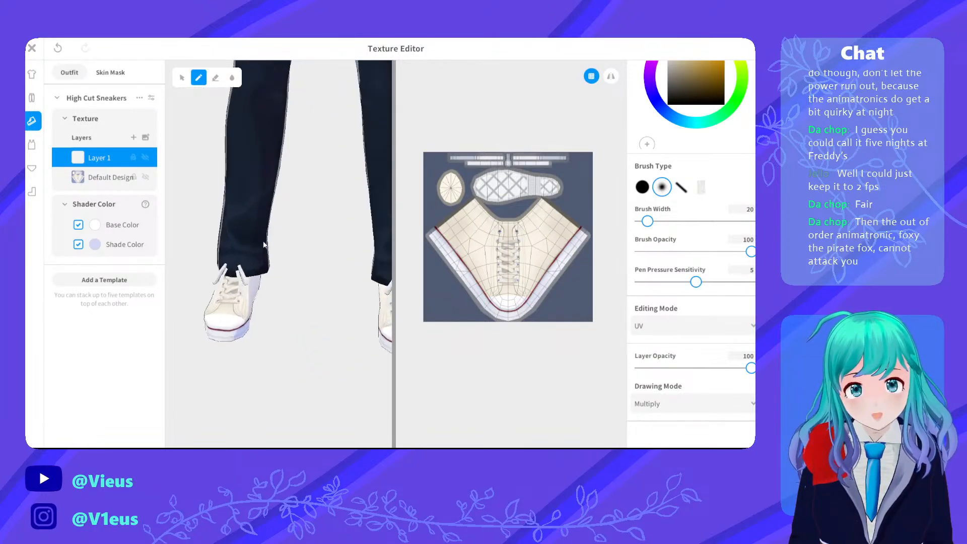
{"action": "right_click_drag", "start_coordinate": [229, 289], "coordinate": [304, 280]}
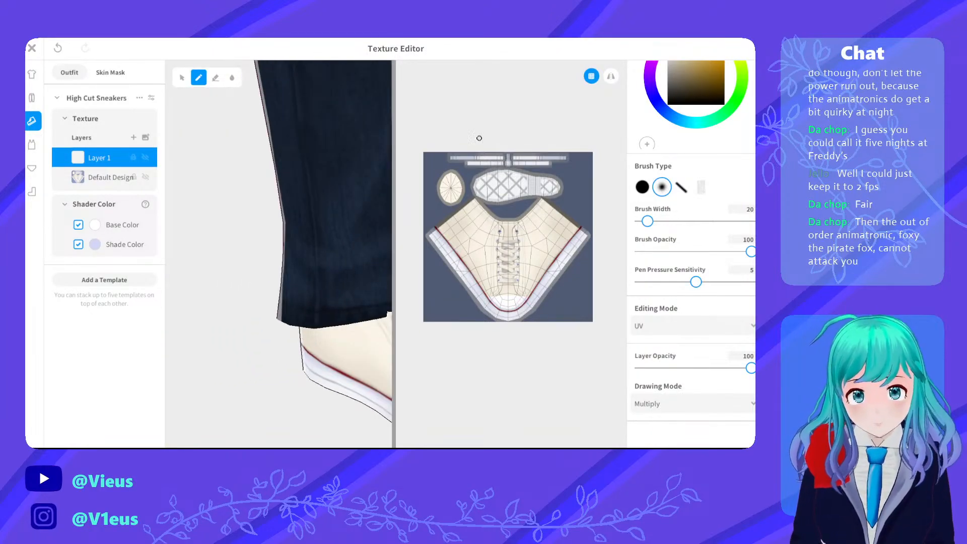
{"action": "scroll", "coordinate": [494, 136], "scroll_direction": "up", "scroll_amount": 5}
{"action": "mouse_move", "coordinate": [504, 135]}
{"action": "middle_mouse_down"}
{"action": "mouse_move", "coordinate": [529, 302]}
{"action": "mouse_move", "coordinate": [556, 336]}
{"action": "middle_mouse_up"}
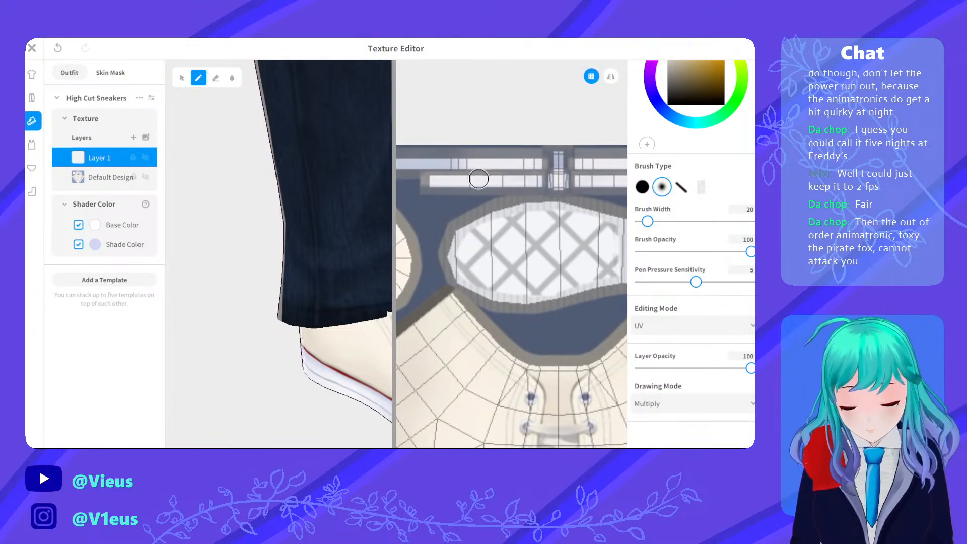
{"action": "scroll", "coordinate": [481, 185], "scroll_direction": "up", "scroll_amount": 1}
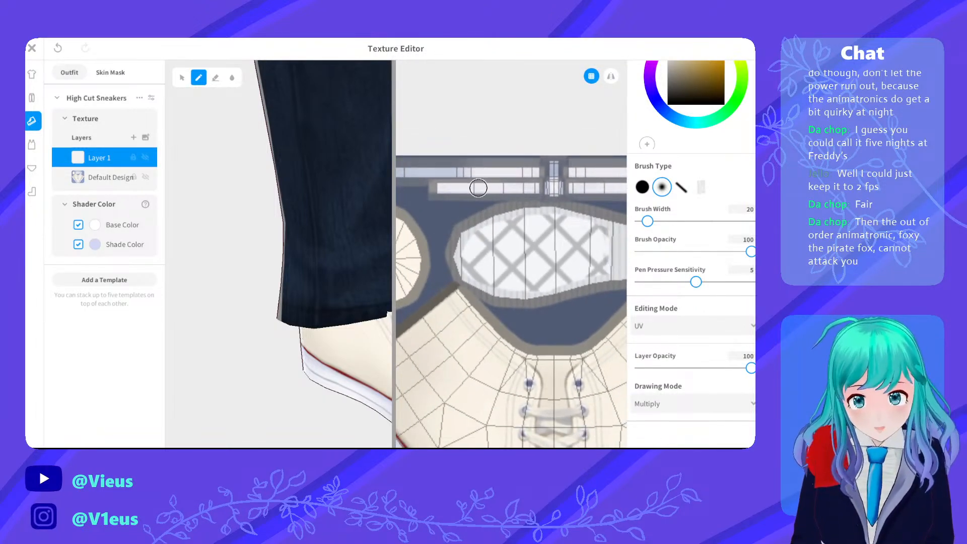
{"action": "middle_click_drag", "start_coordinate": [471, 189], "coordinate": [502, 233]}
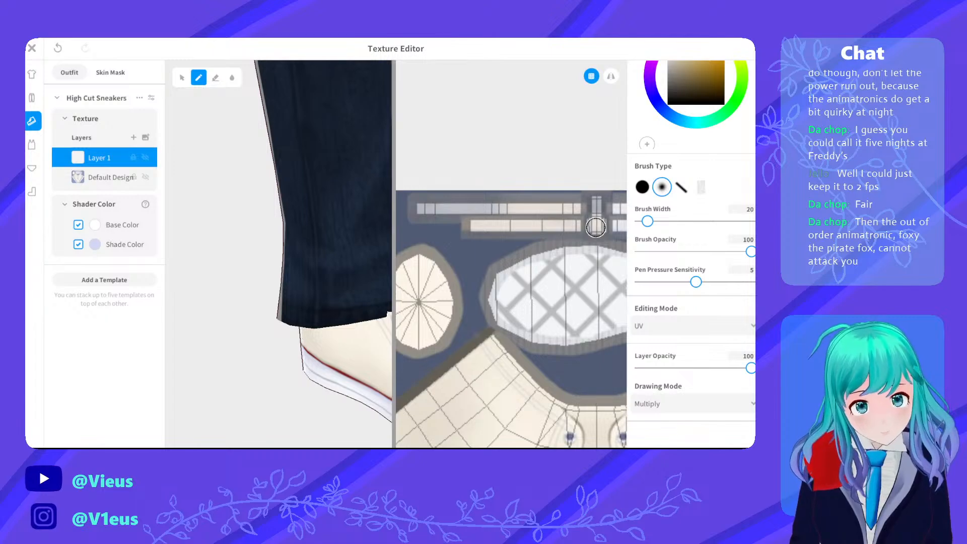
{"action": "scroll", "coordinate": [596, 230], "scroll_direction": "down", "scroll_amount": 1}
{"action": "mouse_move", "coordinate": [603, 232]}
{"action": "middle_mouse_down"}
{"action": "mouse_move", "coordinate": [508, 226]}
{"action": "mouse_move", "coordinate": [447, 237]}
{"action": "middle_mouse_up"}
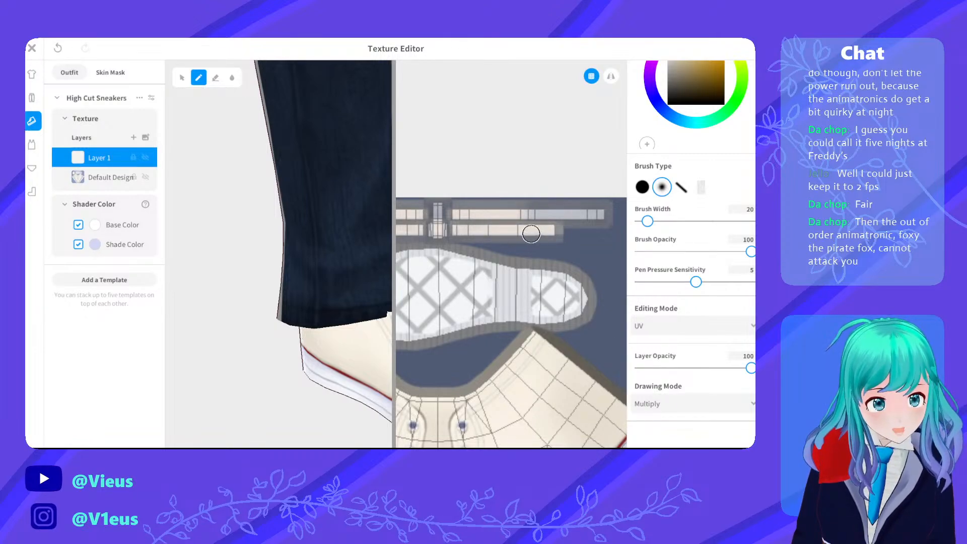
Examine the complete outfit on the avatar, from the jacket down to the recoloured sneakers
{"action": "scroll", "coordinate": [519, 236], "scroll_direction": "down", "scroll_amount": 2}
{"action": "scroll", "coordinate": [519, 236], "scroll_direction": "down", "scroll_amount": 5}
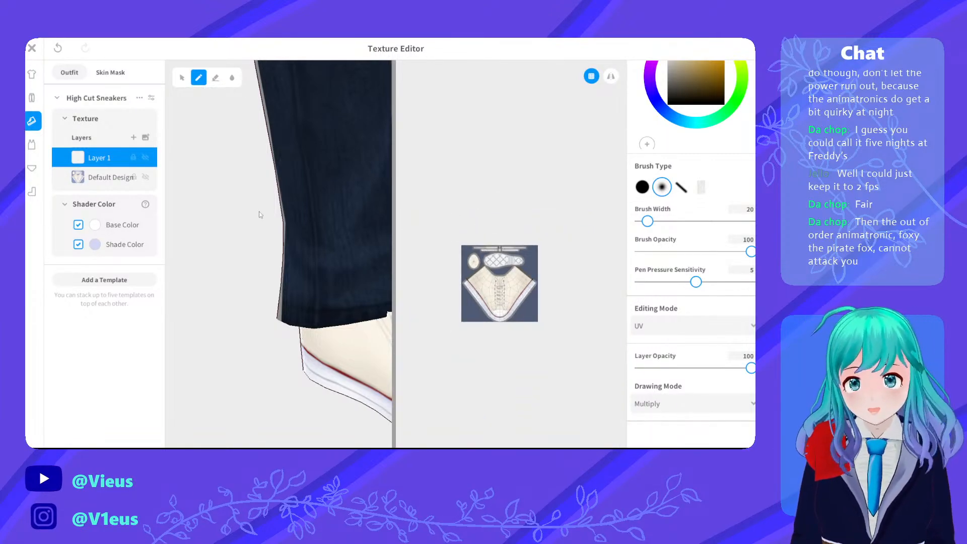
{"action": "scroll", "coordinate": [258, 212], "scroll_direction": "down", "scroll_amount": 4}
{"action": "scroll", "coordinate": [277, 230], "scroll_direction": "down", "scroll_amount": 5}
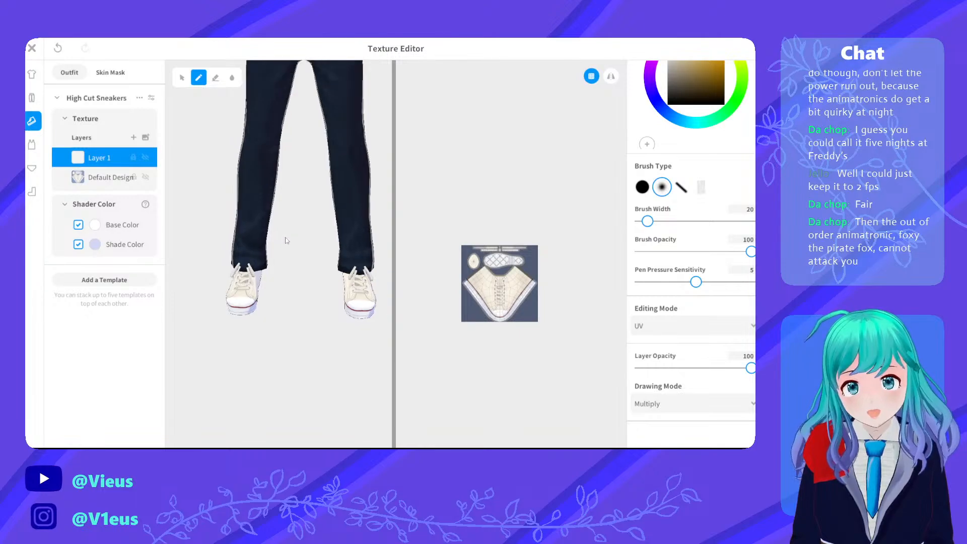
{"action": "scroll", "coordinate": [286, 237], "scroll_direction": "down", "scroll_amount": 4}
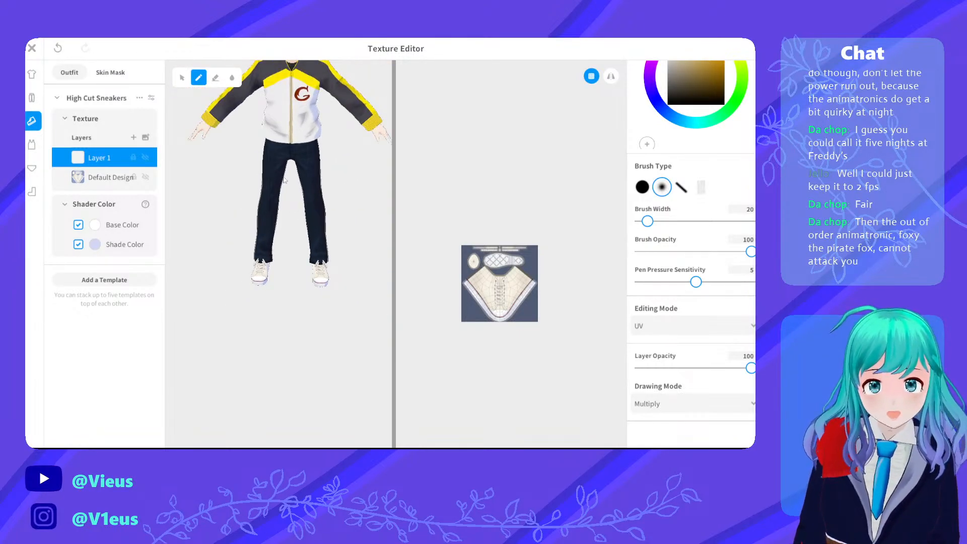
{"action": "right_click_drag", "start_coordinate": [267, 279], "coordinate": [269, 269]}
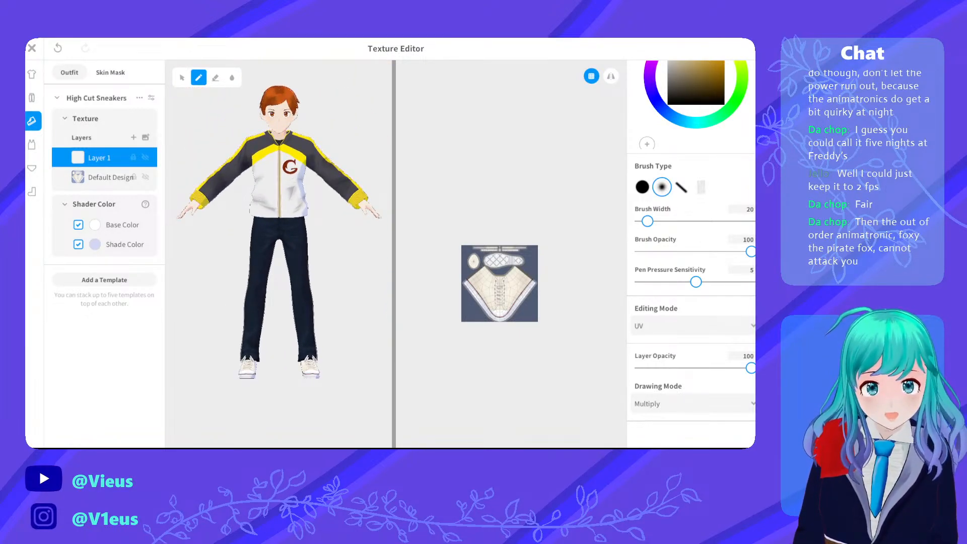
{"action": "middle_click_drag", "start_coordinate": [278, 252], "coordinate": [289, 267]}
{"action": "right_click_drag", "start_coordinate": [289, 266], "coordinate": [267, 280]}
Check the waist area between the jacket and jeans, save the edited shoes and close the texture editor
{"action": "scroll", "coordinate": [277, 251], "scroll_direction": "up", "scroll_amount": 2}
{"action": "scroll", "coordinate": [278, 262], "scroll_direction": "up", "scroll_amount": 8}
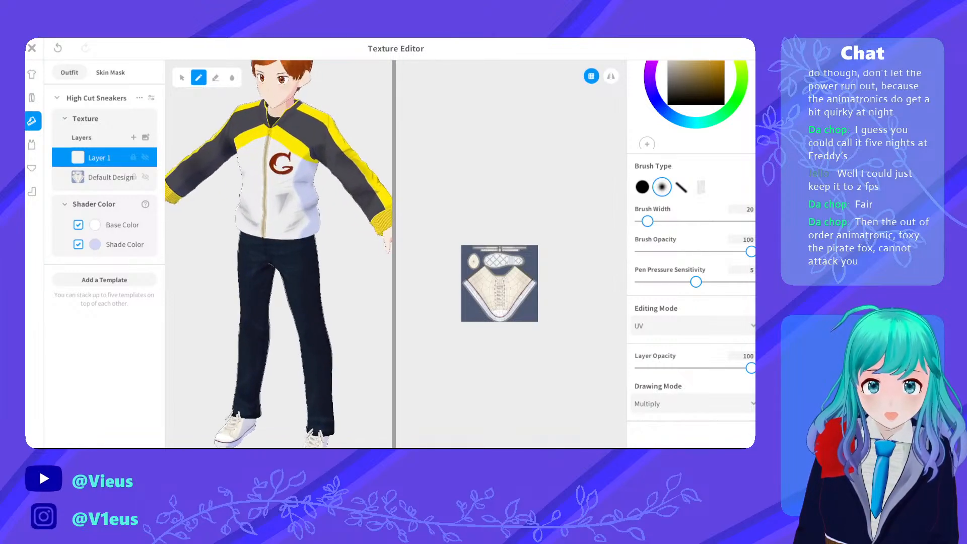
{"action": "right_click_drag", "start_coordinate": [276, 251], "coordinate": [307, 237]}
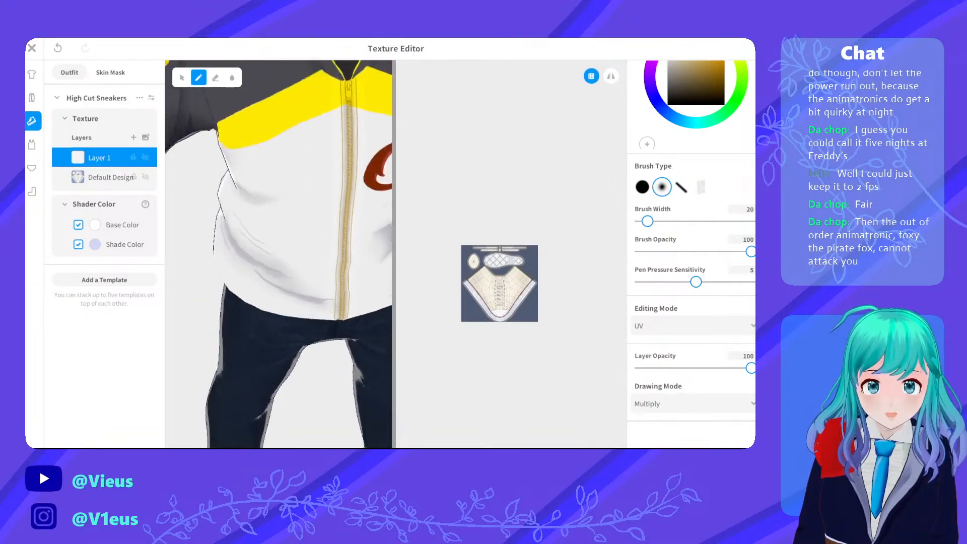
{"action": "middle_click_drag", "start_coordinate": [308, 237], "coordinate": [256, 251]}
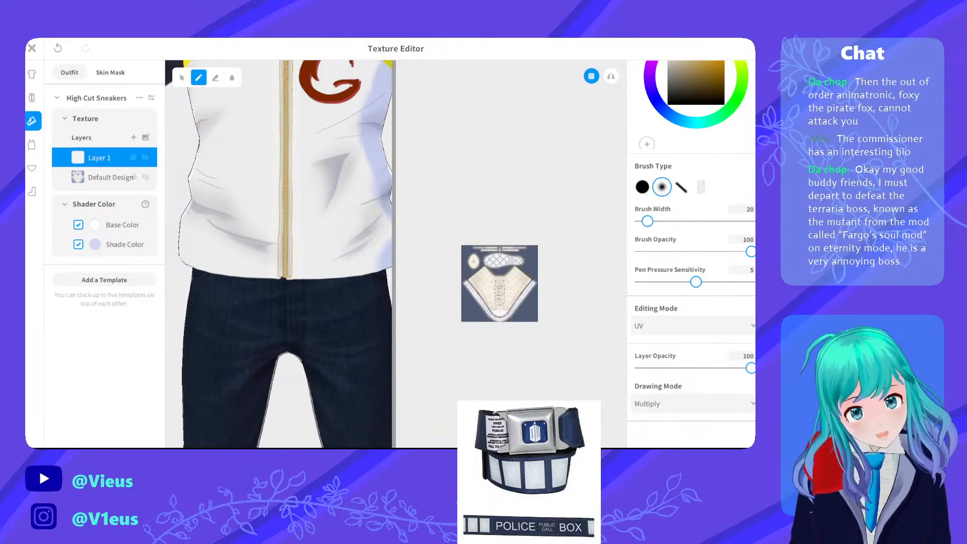
{"action": "scroll", "coordinate": [279, 252], "scroll_direction": "down", "scroll_amount": 2}
{"action": "mouse_move", "coordinate": [279, 252]}
{"action": "right_mouse_down"}
{"action": "mouse_move", "coordinate": [333, 249]}
{"action": "mouse_move", "coordinate": [279, 251]}
{"action": "right_mouse_up"}
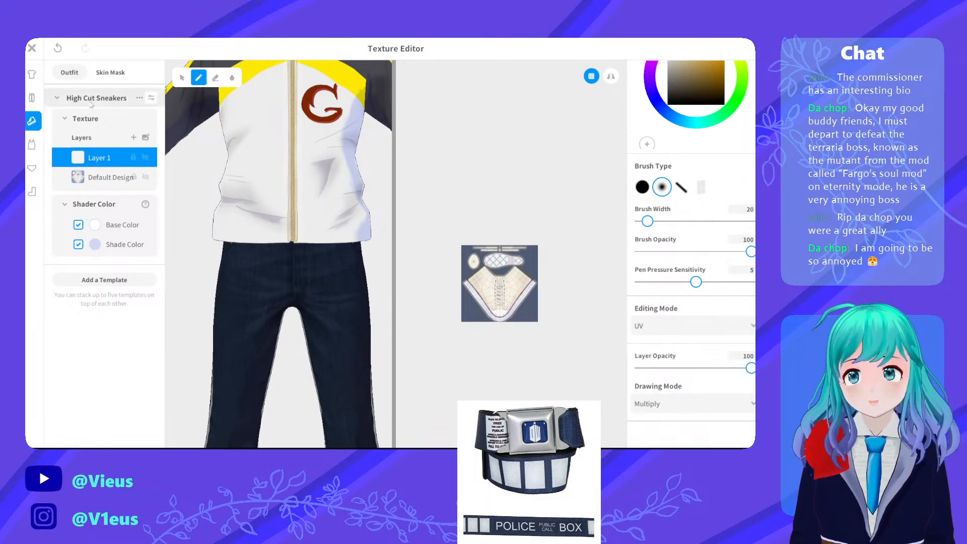
{"action": "left_click", "coordinate": [32, 48]}
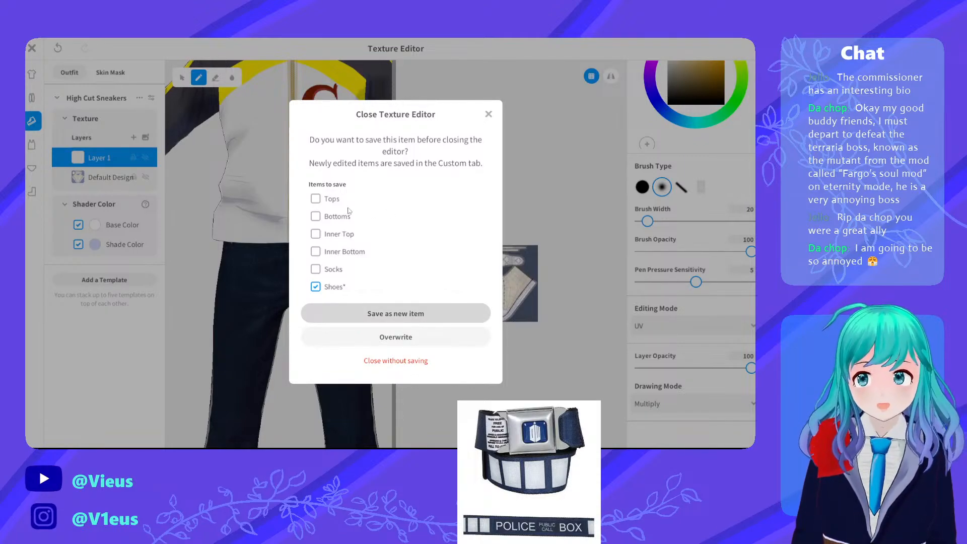
{"action": "key", "text": "Return"}
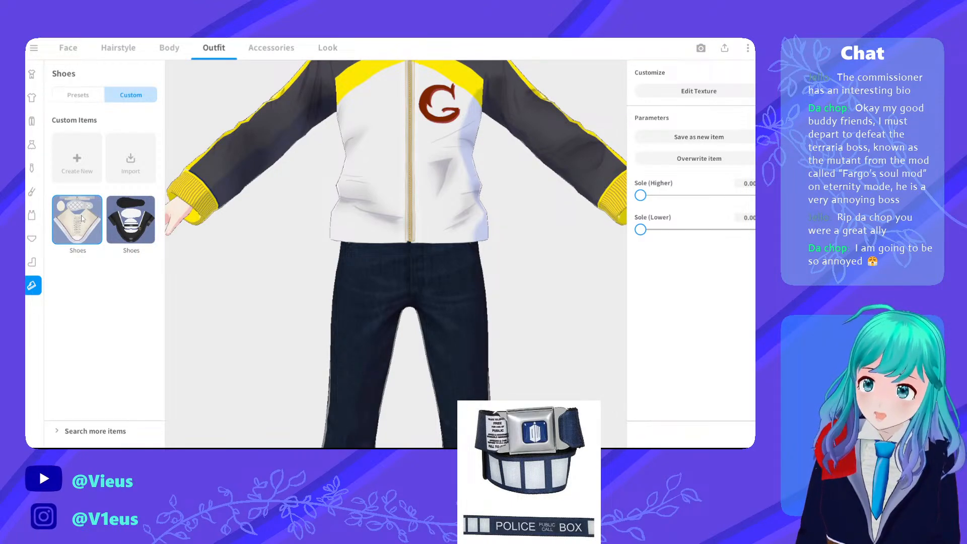
Look through the inner top, neck accessory and dress categories, including the custom dresses, for an item suited to the reference belt
{"action": "left_click", "coordinate": [34, 214]}
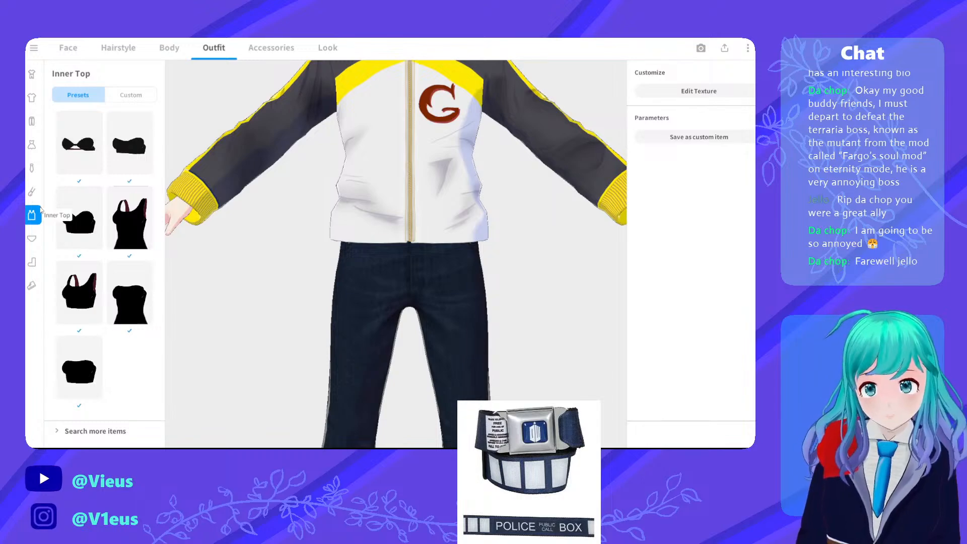
{"action": "left_click", "coordinate": [33, 169]}
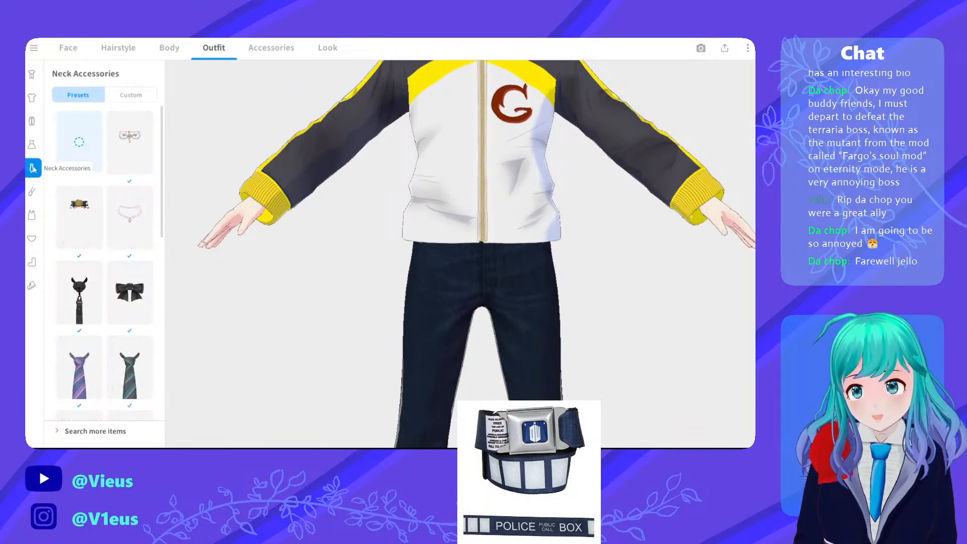
{"action": "left_click", "coordinate": [31, 145]}
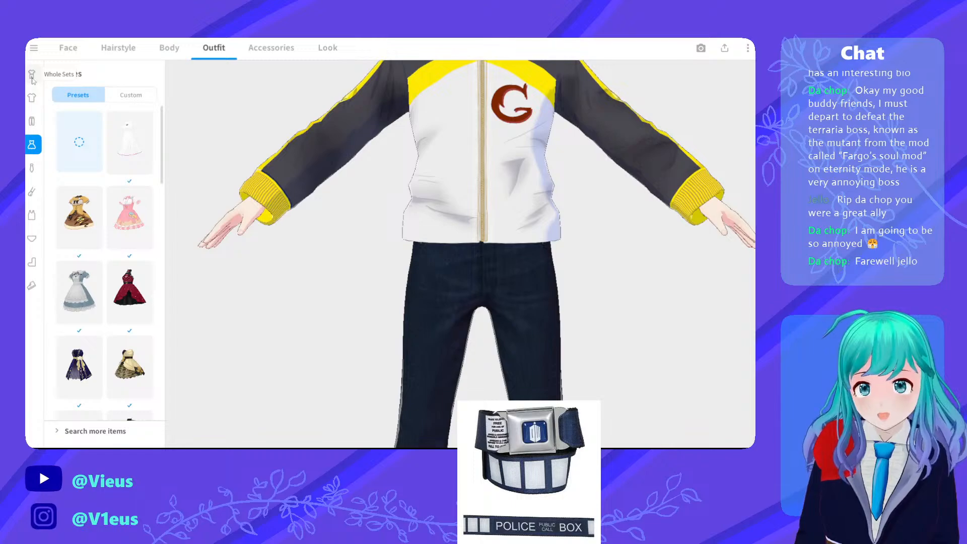
{"action": "scroll", "coordinate": [125, 210], "scroll_direction": "down", "scroll_amount": 5}
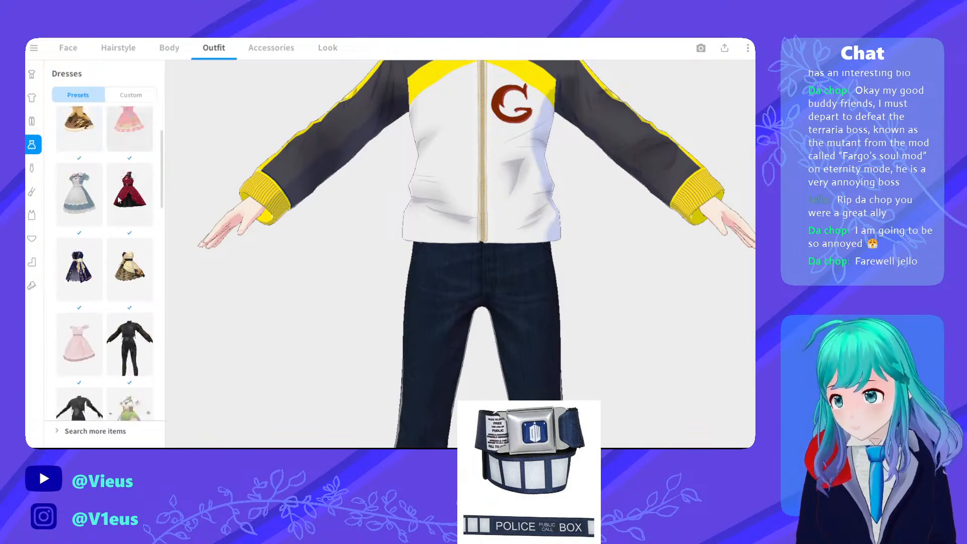
{"action": "scroll", "coordinate": [124, 210], "scroll_direction": "down", "scroll_amount": 2}
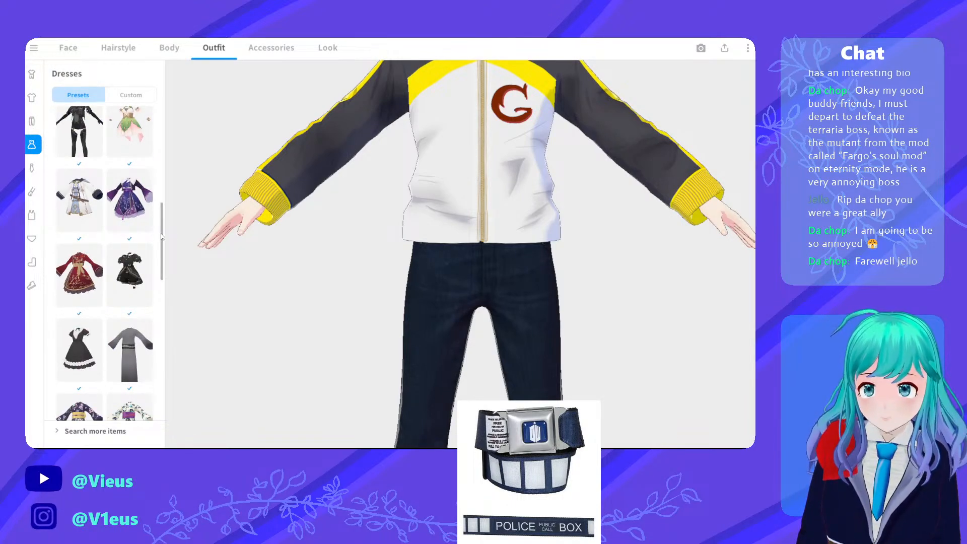
{"action": "left_click_drag", "start_coordinate": [162, 235], "coordinate": [170, 368]}
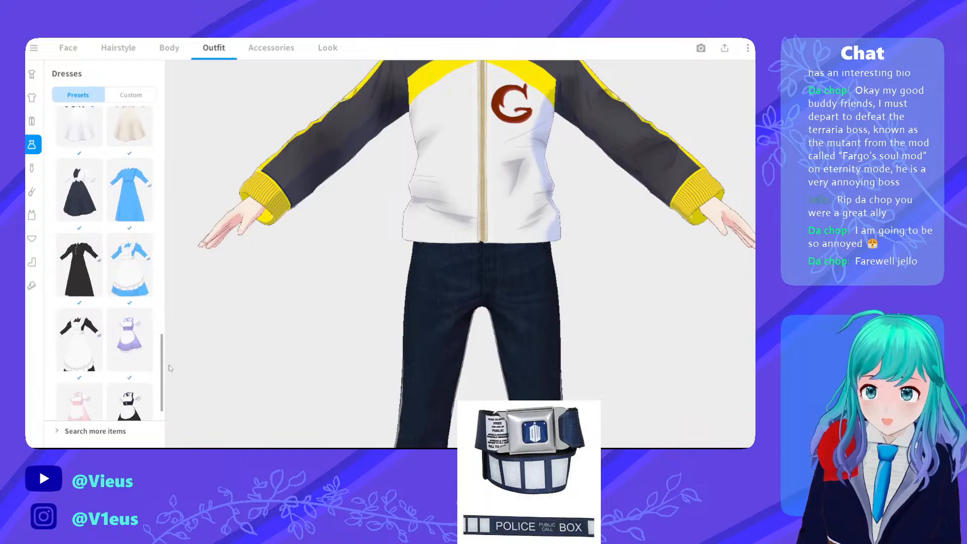
{"action": "left_click", "coordinate": [138, 102]}
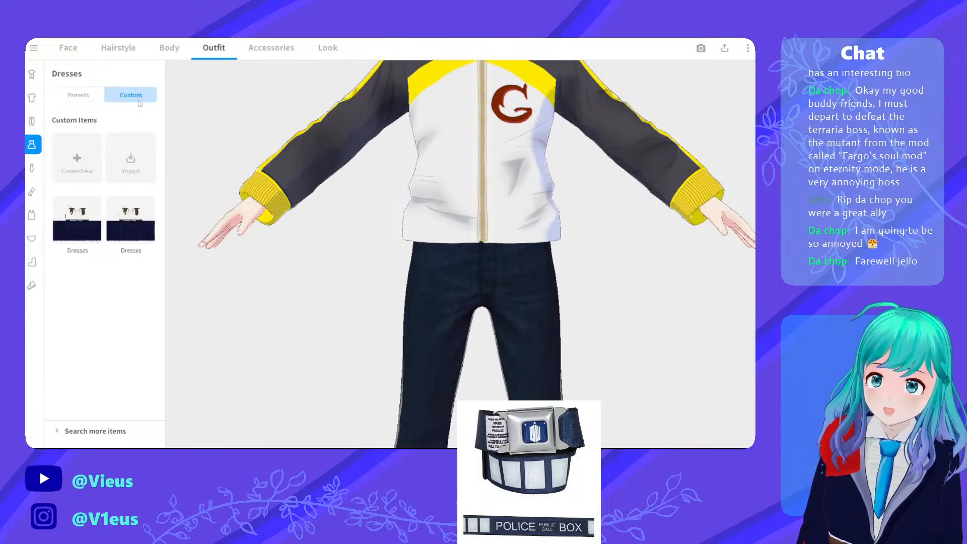
Check the preset tops and open the worn custom jacket for texture editing
{"action": "left_click", "coordinate": [31, 98]}
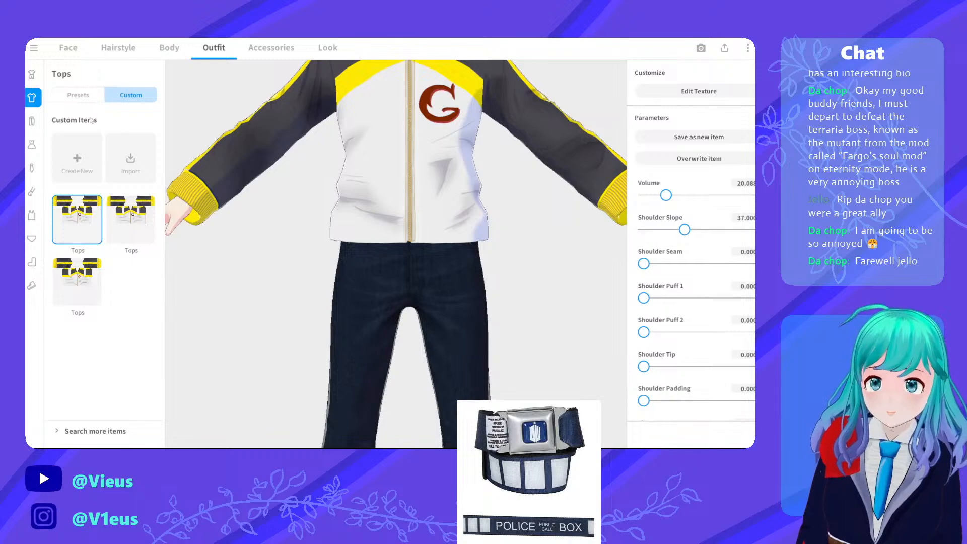
{"action": "left_click", "coordinate": [89, 98]}
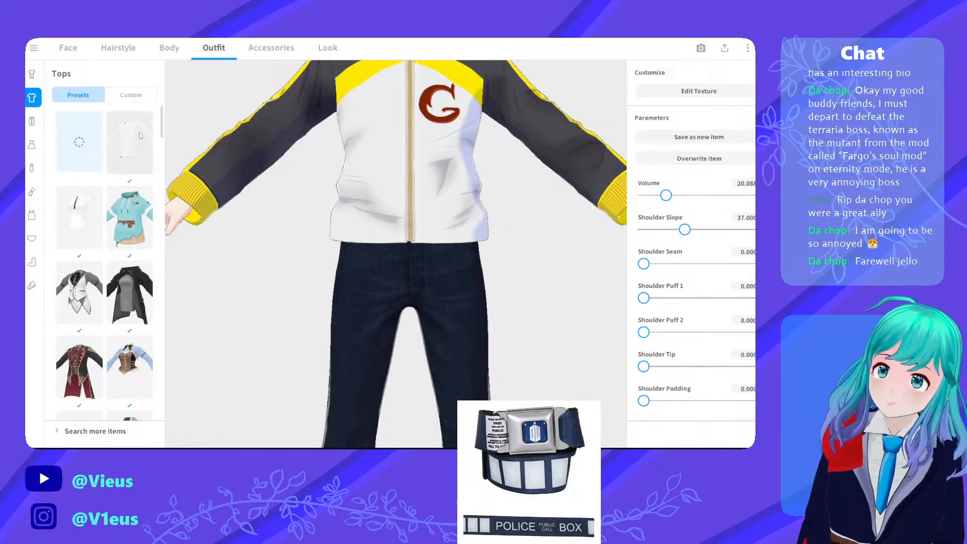
{"action": "left_click_drag", "start_coordinate": [161, 122], "coordinate": [151, 139]}
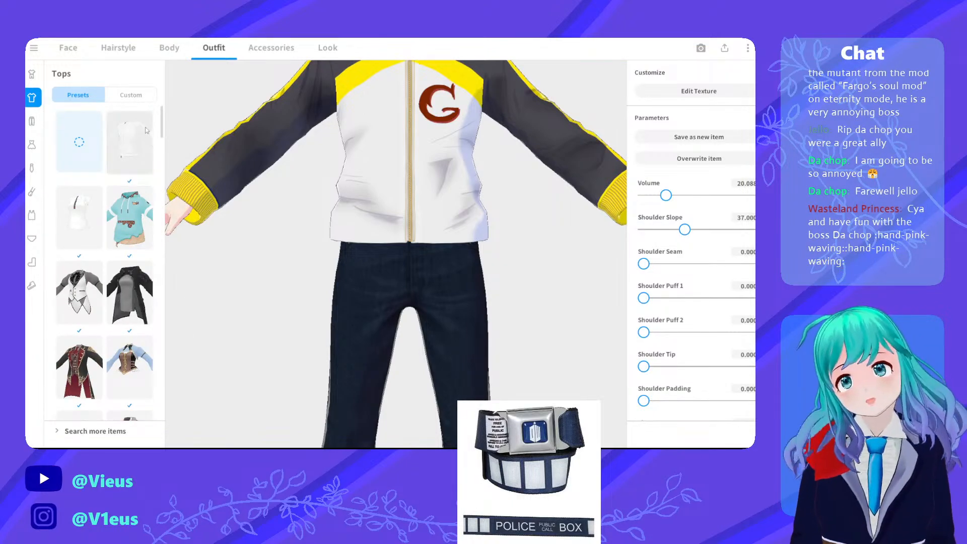
{"action": "left_click", "coordinate": [134, 99]}
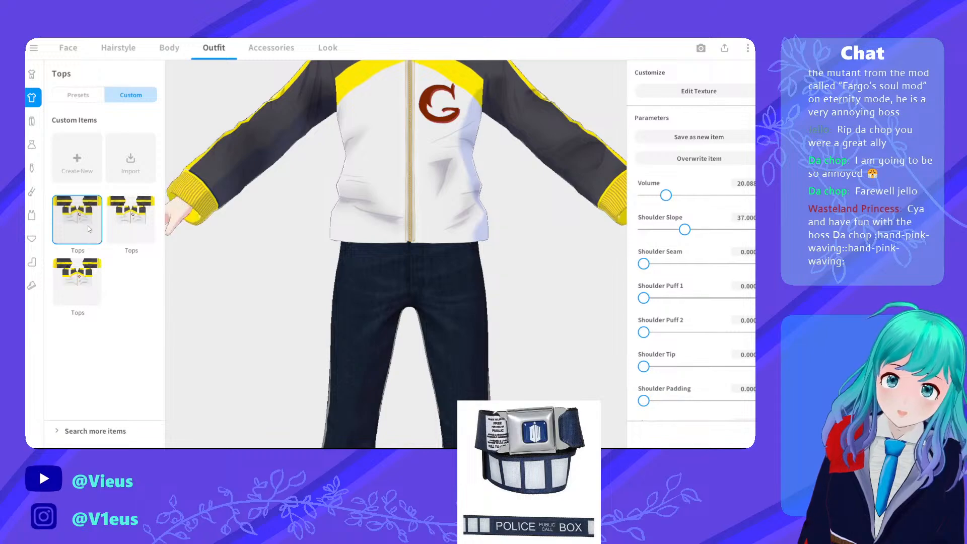
{"action": "right_click", "coordinate": [96, 227]}
{"action": "left_click", "coordinate": [118, 218]}
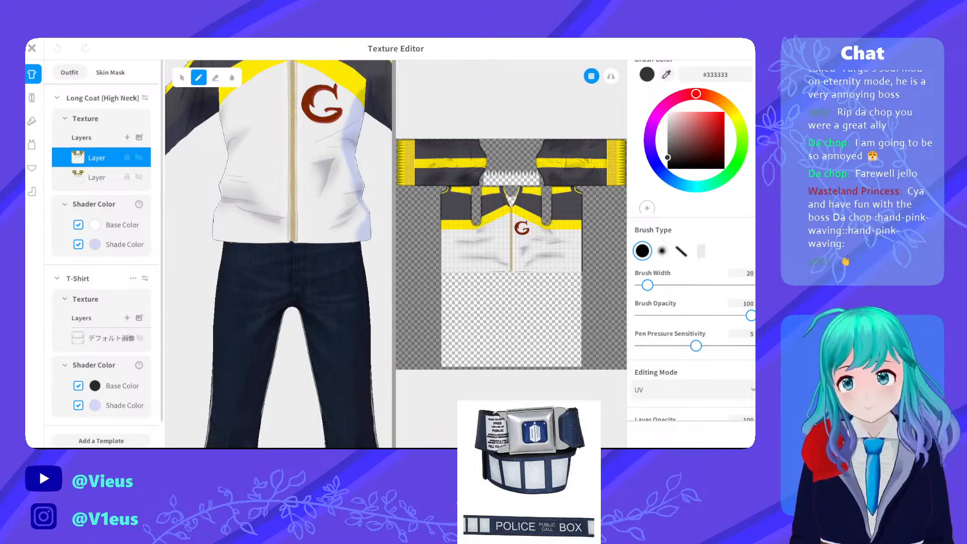
Browse the additional template categories for the jacket, including tops, dresses, bottoms, accessories and innerwear, for a belt base, and close the template list
{"action": "left_click", "coordinate": [66, 99]}
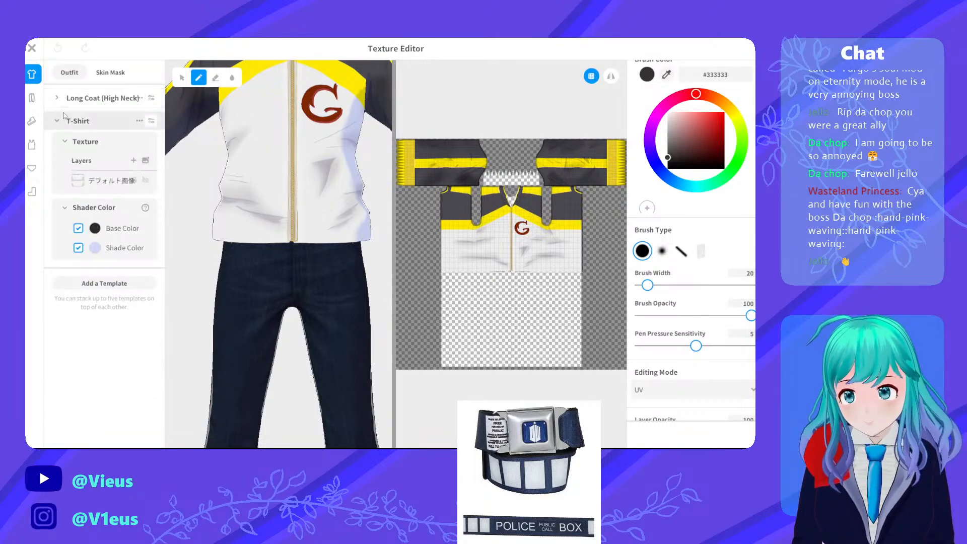
{"action": "left_click", "coordinate": [100, 277]}
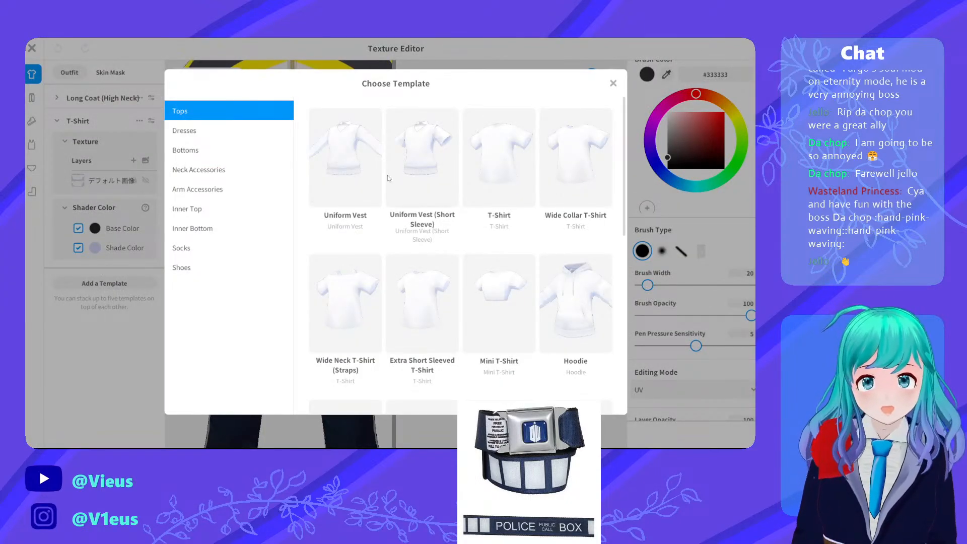
{"action": "scroll", "coordinate": [352, 201], "scroll_direction": "down", "scroll_amount": 8}
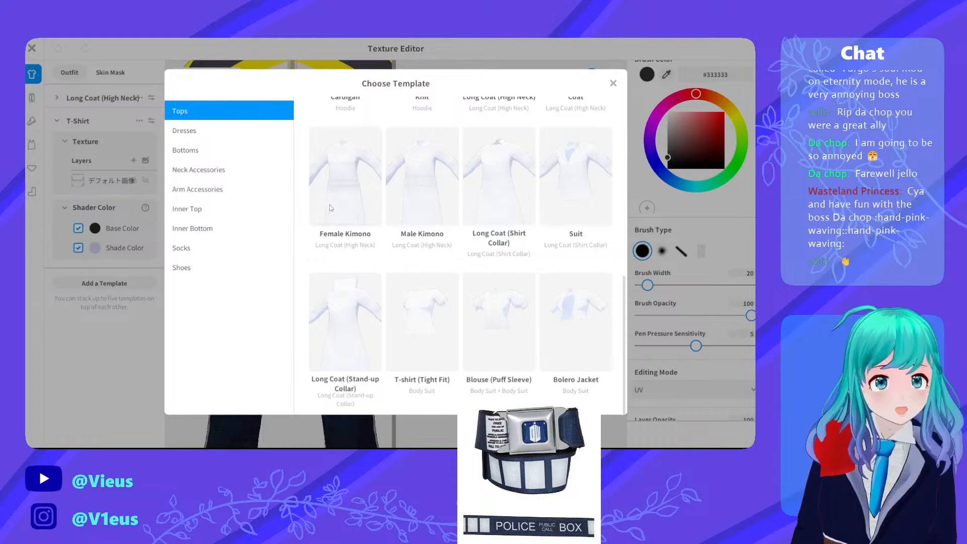
{"action": "scroll", "coordinate": [329, 204], "scroll_direction": "up", "scroll_amount": 8}
{"action": "left_click", "coordinate": [244, 132]}
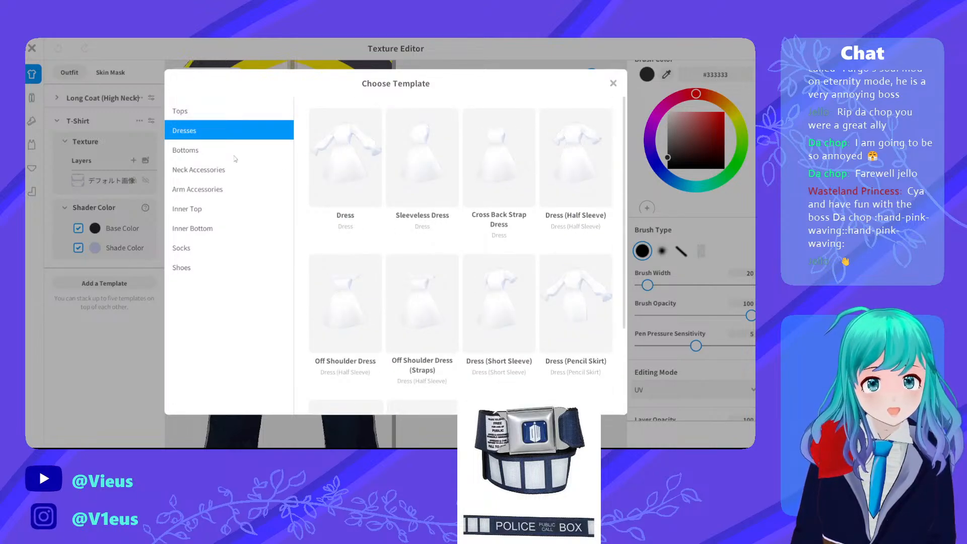
{"action": "left_click", "coordinate": [235, 157]}
{"action": "left_click", "coordinate": [235, 171]}
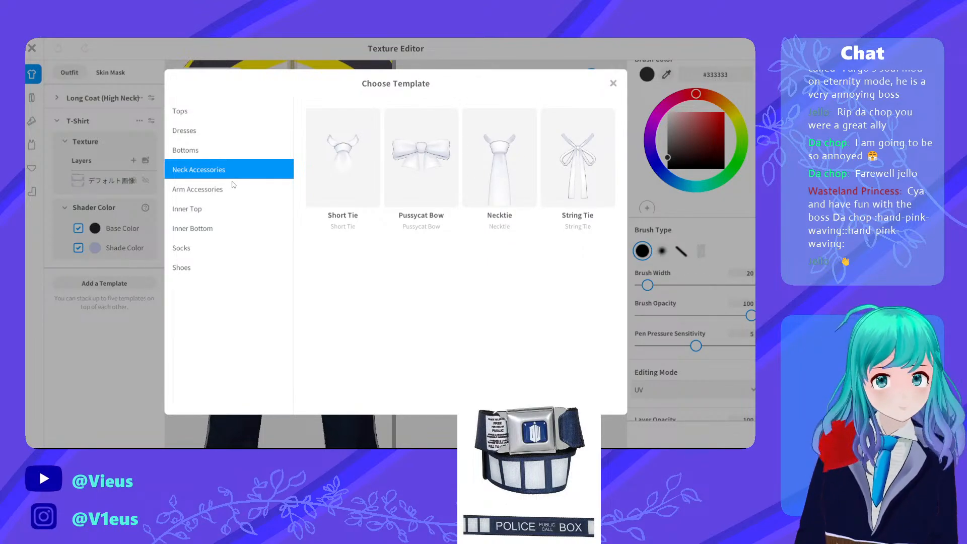
{"action": "left_click", "coordinate": [200, 191]}
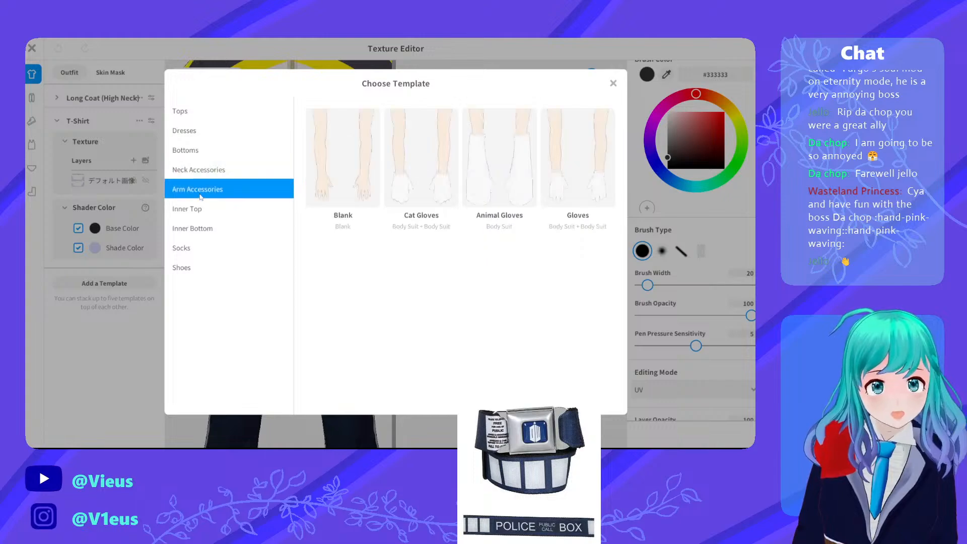
{"action": "left_click", "coordinate": [202, 208]}
{"action": "left_click", "coordinate": [208, 231]}
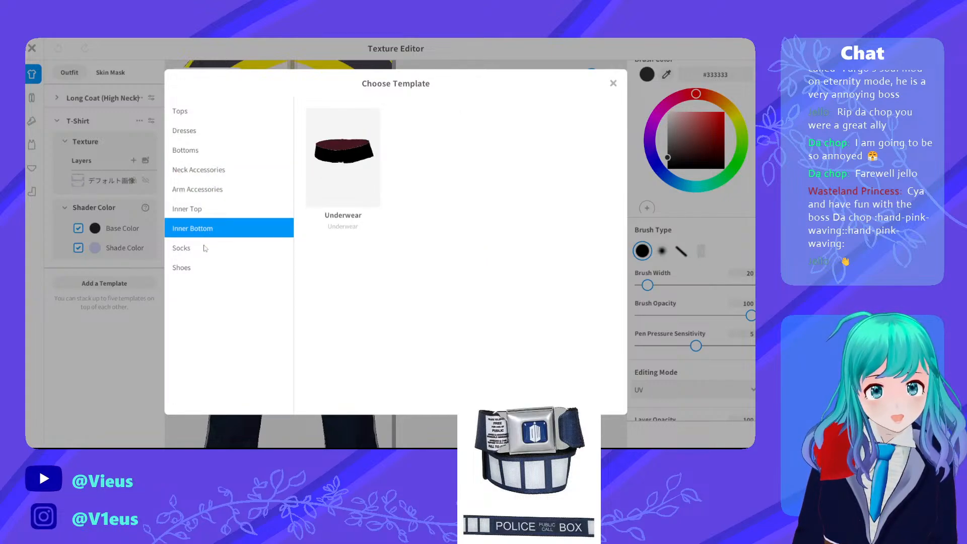
{"action": "left_click", "coordinate": [186, 250]}
{"action": "left_click", "coordinate": [207, 166]}
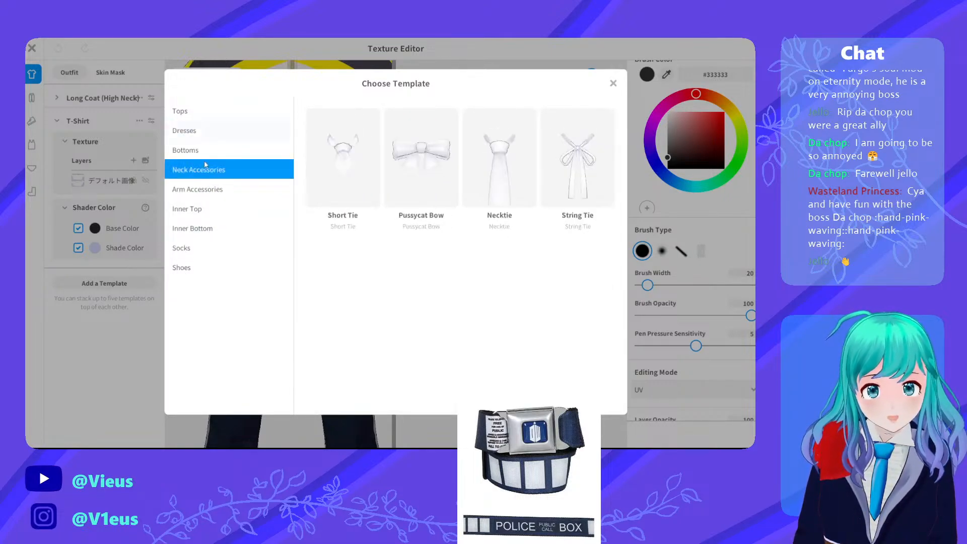
{"action": "left_click", "coordinate": [219, 151]}
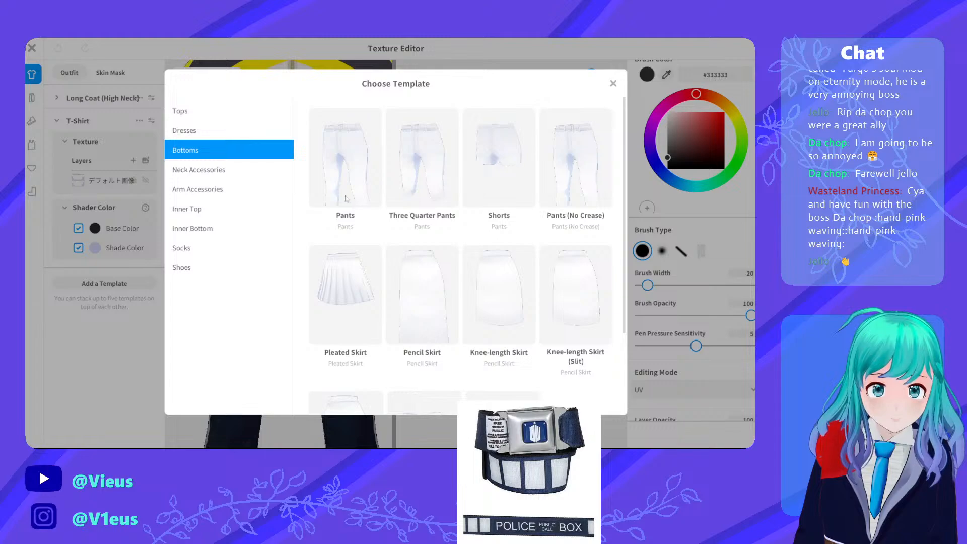
{"action": "scroll", "coordinate": [363, 217], "scroll_direction": "down", "scroll_amount": 3}
{"action": "scroll", "coordinate": [376, 236], "scroll_direction": "up", "scroll_amount": 3}
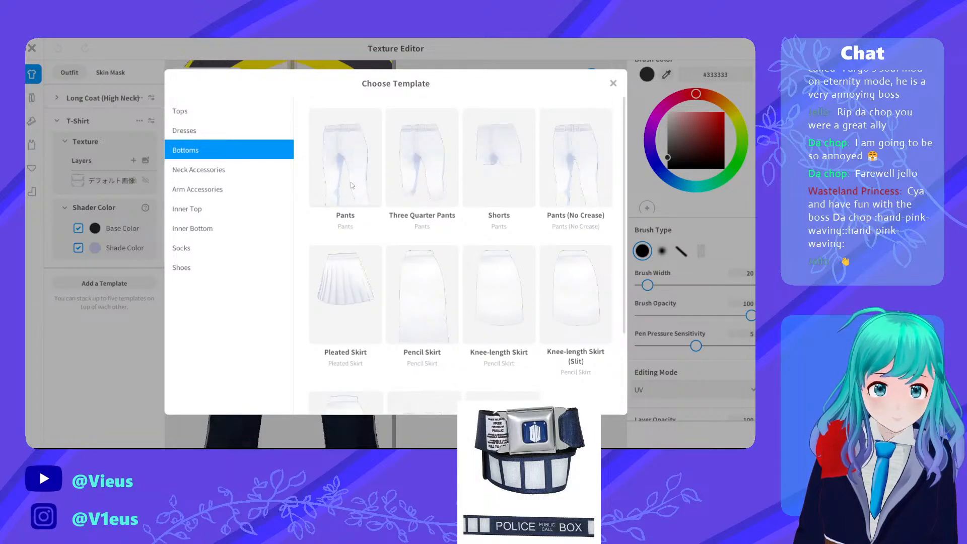
{"action": "left_click", "coordinate": [612, 84]}
Examine the waistline where the jacket meets the jeans up close and expand the Long Coat (High Neck) texture layers
{"action": "scroll", "coordinate": [310, 263], "scroll_direction": "up", "scroll_amount": 5}
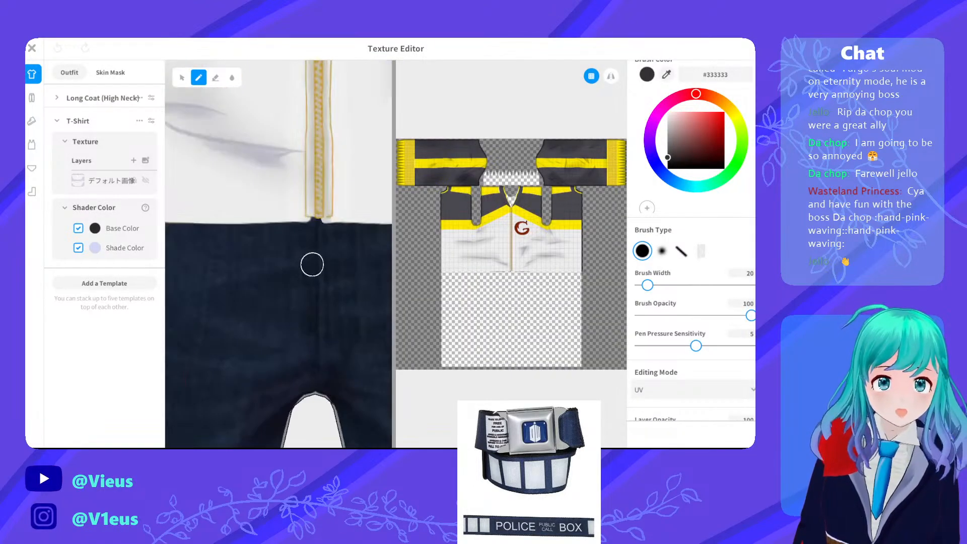
{"action": "middle_click_drag", "start_coordinate": [333, 248], "coordinate": [286, 260]}
{"action": "scroll", "coordinate": [292, 260], "scroll_direction": "down", "scroll_amount": 5}
{"action": "mouse_move", "coordinate": [292, 261]}
{"action": "right_mouse_down"}
{"action": "mouse_move", "coordinate": [262, 261]}
{"action": "mouse_move", "coordinate": [305, 265]}
{"action": "right_mouse_up"}
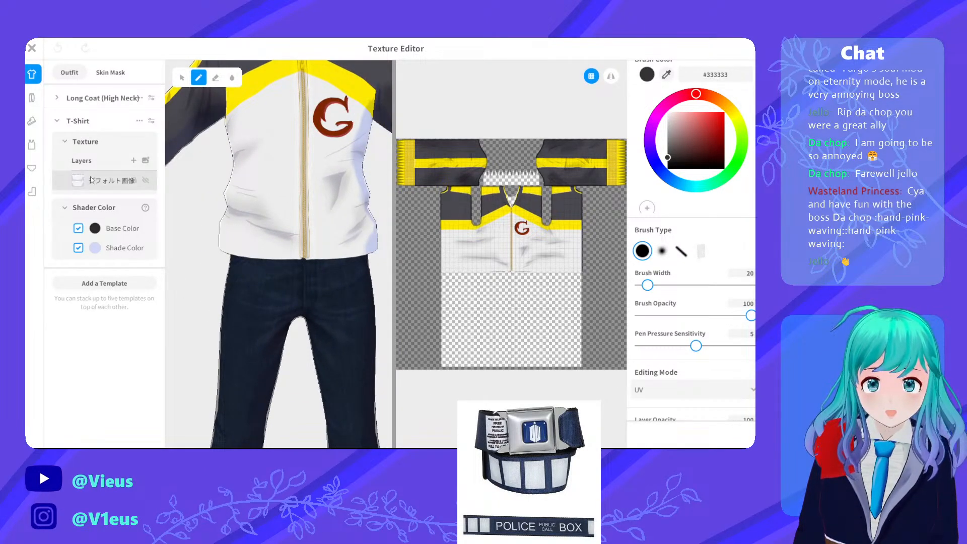
{"action": "left_click", "coordinate": [57, 100]}
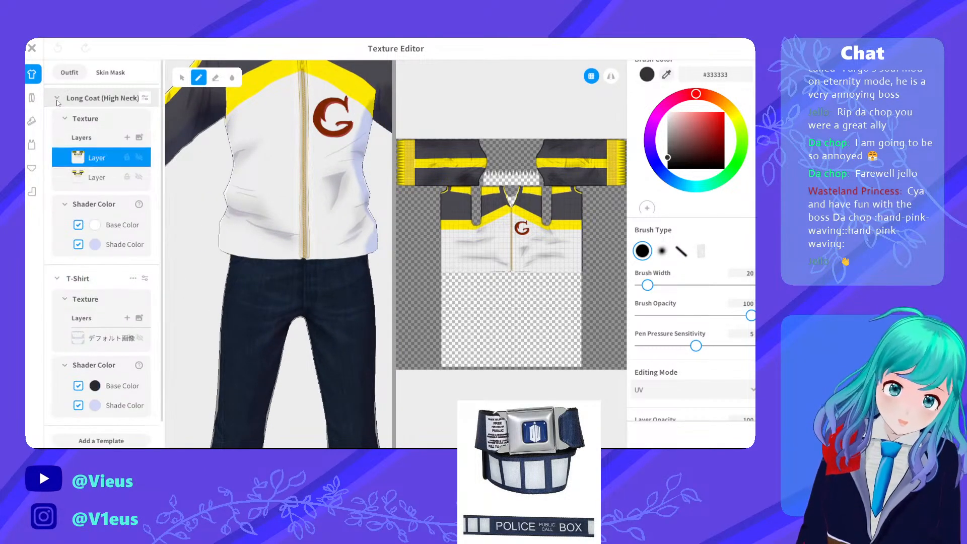
Hide the lower Long Coat (High Neck) layer and erase the white hem strip along the bottom of the jacket's upper layer
{"action": "right_click", "coordinate": [90, 174]}
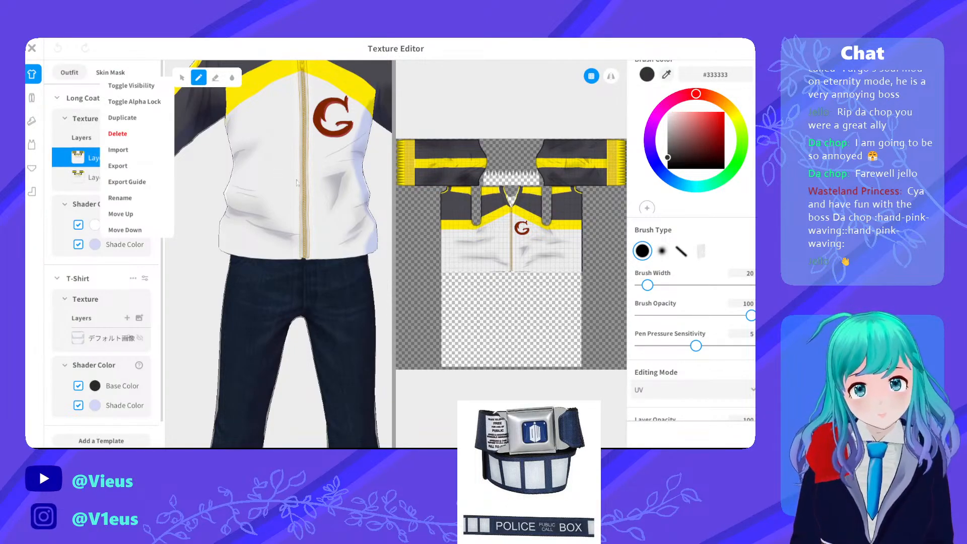
{"action": "left_click", "coordinate": [131, 86]}
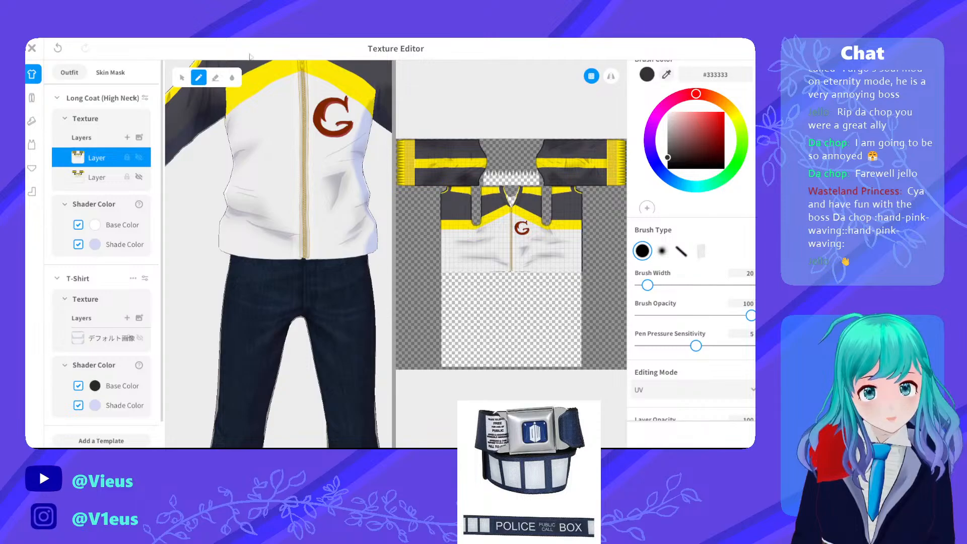
{"action": "left_click", "coordinate": [219, 79]}
{"action": "scroll", "coordinate": [540, 278], "scroll_direction": "up", "scroll_amount": 3}
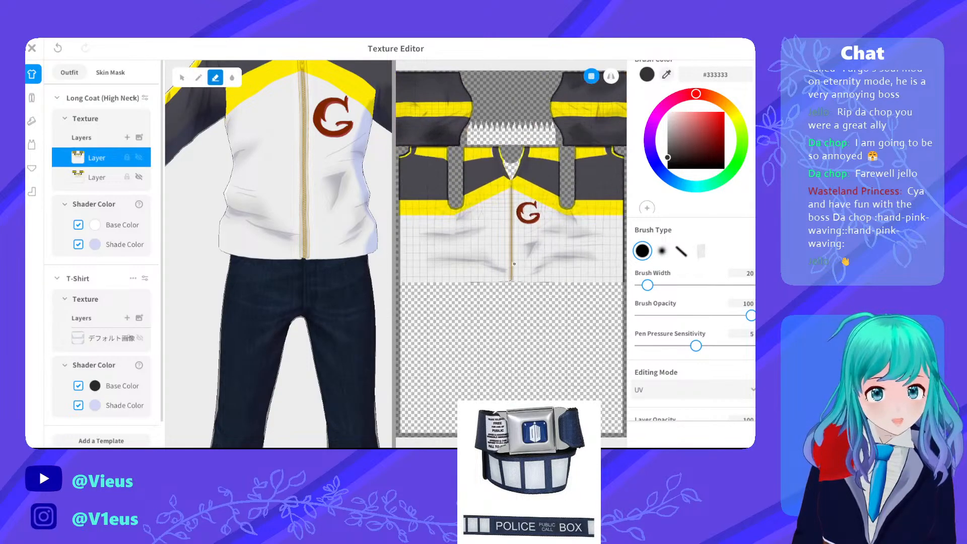
{"action": "mouse_move", "coordinate": [540, 278]}
{"action": "left_mouse_down"}
{"action": "mouse_move", "coordinate": [523, 263]}
{"action": "mouse_move", "coordinate": [554, 261]}
{"action": "mouse_move", "coordinate": [436, 260]}
{"action": "mouse_move", "coordinate": [569, 272]}
{"action": "left_mouse_up"}
{"action": "left_click_drag", "start_coordinate": [513, 262], "coordinate": [465, 262]}
{"action": "scroll", "coordinate": [262, 251], "scroll_direction": "down", "scroll_amount": 5}
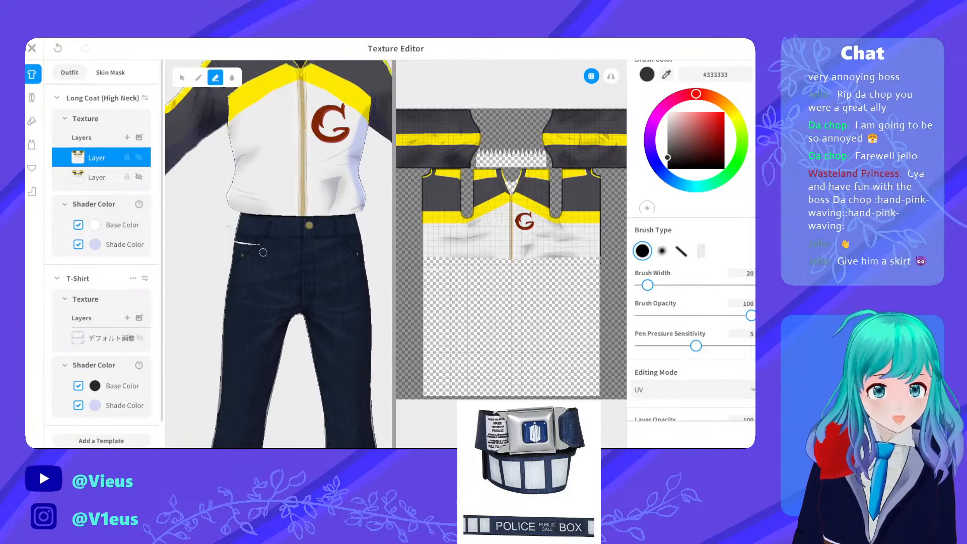
Examine the shortened jacket hem and the jeans waistband up close and from the side, and compare them with the full outfit
{"action": "mouse_move", "coordinate": [269, 248]}
{"action": "right_mouse_down"}
{"action": "mouse_move", "coordinate": [255, 244]}
{"action": "mouse_move", "coordinate": [322, 226]}
{"action": "mouse_move", "coordinate": [261, 197]}
{"action": "mouse_move", "coordinate": [291, 202]}
{"action": "right_mouse_up"}
{"action": "scroll", "coordinate": [261, 197], "scroll_direction": "up", "scroll_amount": 4}
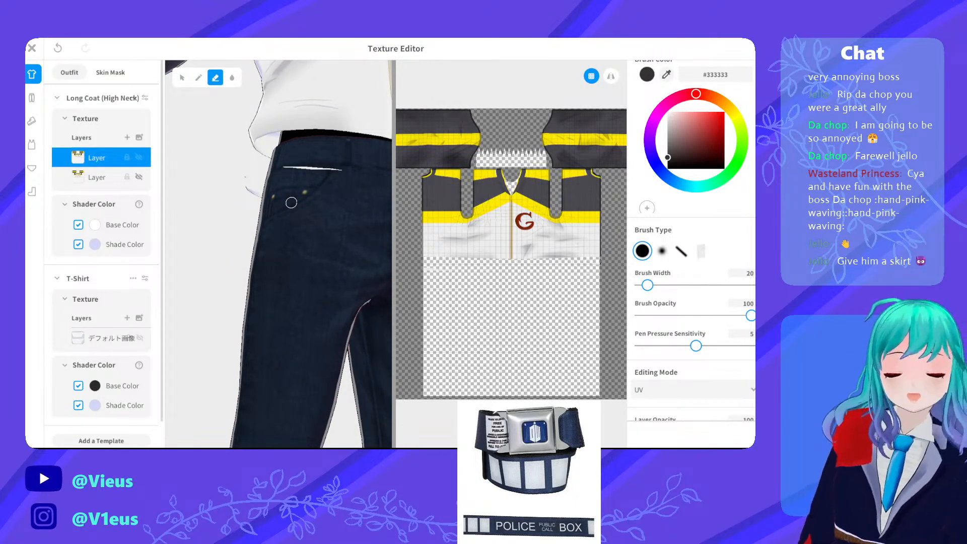
{"action": "mouse_move", "coordinate": [270, 186]}
{"action": "right_mouse_down"}
{"action": "mouse_move", "coordinate": [256, 184]}
{"action": "mouse_move", "coordinate": [262, 191]}
{"action": "right_mouse_up"}
{"action": "scroll", "coordinate": [262, 190], "scroll_direction": "down", "scroll_amount": 6}
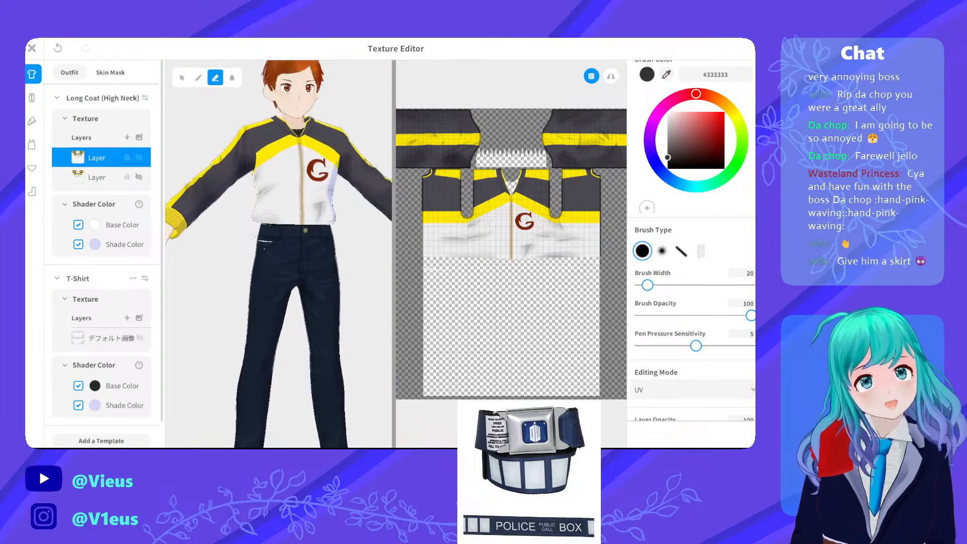
{"action": "scroll", "coordinate": [278, 252], "scroll_direction": "down", "scroll_amount": 5}
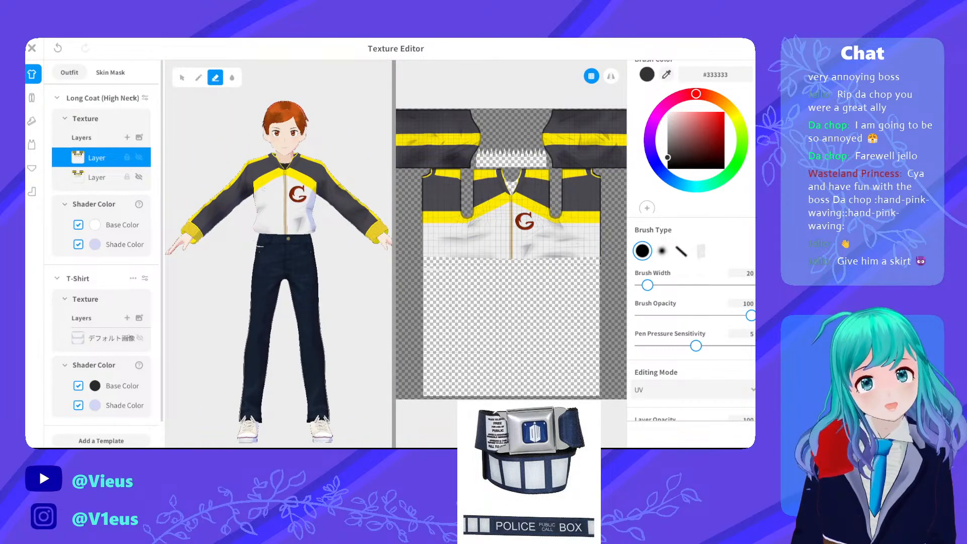
{"action": "scroll", "coordinate": [278, 254], "scroll_direction": "up", "scroll_amount": 3}
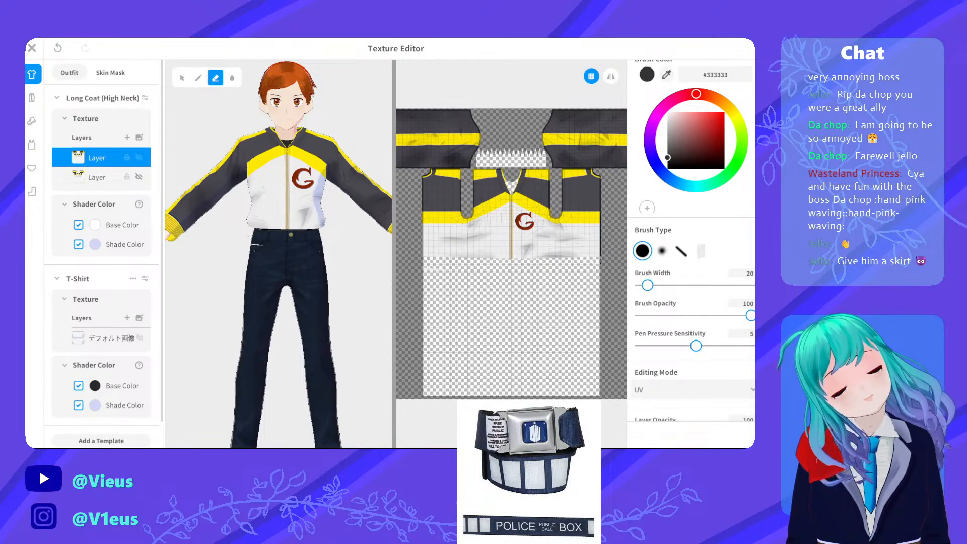
{"action": "scroll", "coordinate": [278, 252], "scroll_direction": "down", "scroll_amount": 5}
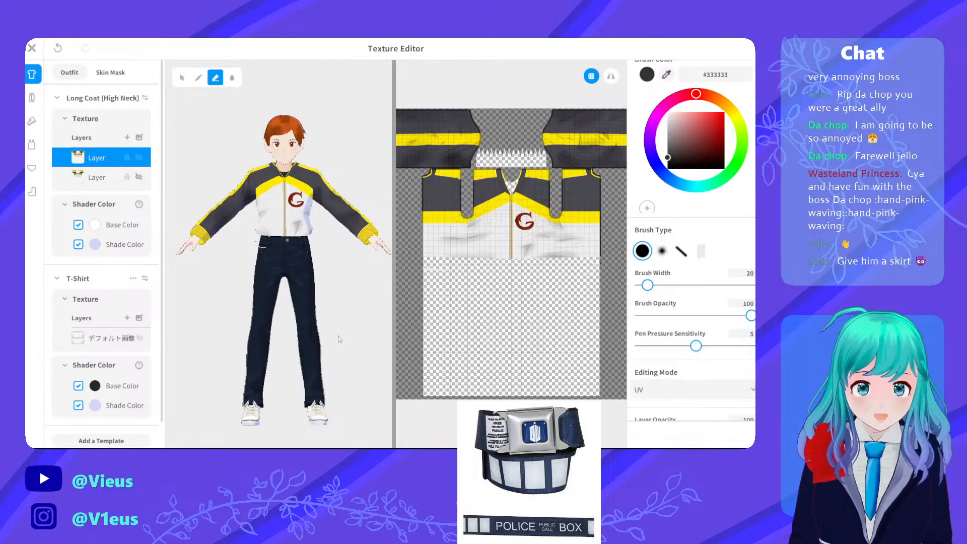
{"action": "scroll", "coordinate": [280, 290], "scroll_direction": "up", "scroll_amount": 3}
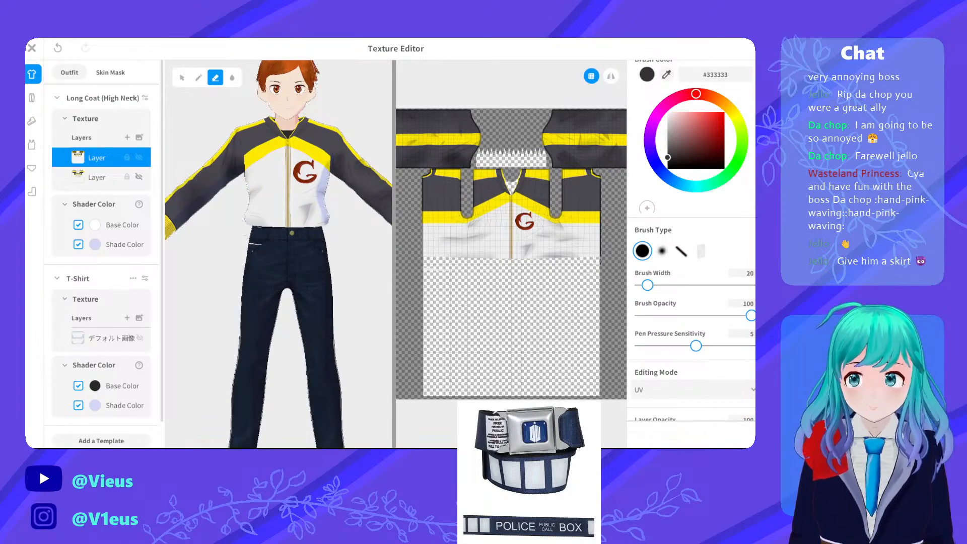
{"action": "middle_click_drag", "start_coordinate": [242, 205], "coordinate": [243, 251]}
{"action": "scroll", "coordinate": [243, 251], "scroll_direction": "up", "scroll_amount": 5}
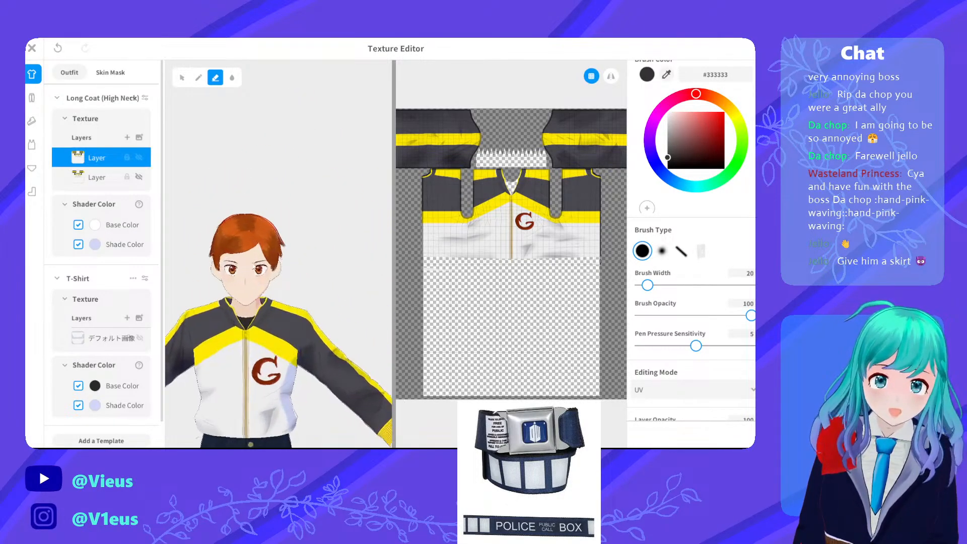
{"action": "scroll", "coordinate": [243, 250], "scroll_direction": "up", "scroll_amount": 4}
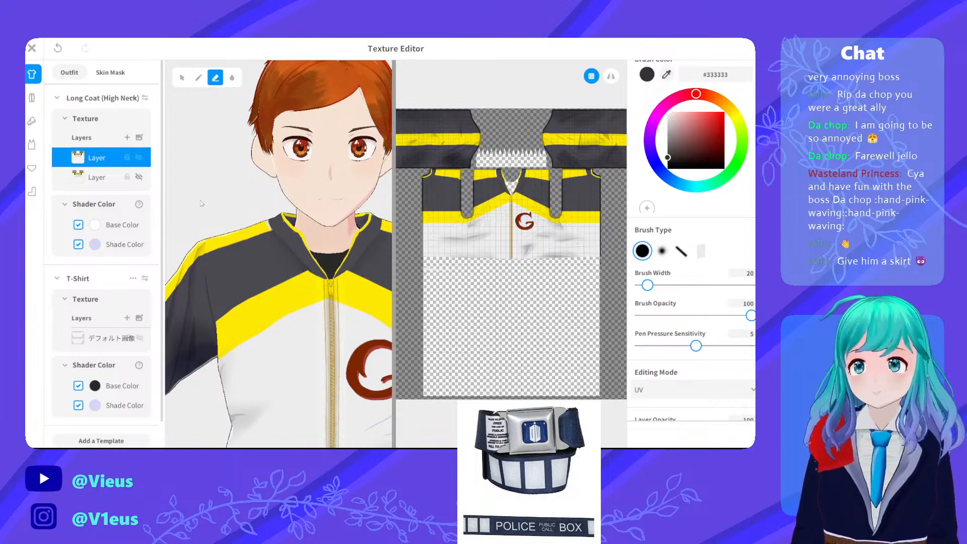
{"action": "scroll", "coordinate": [108, 267], "scroll_direction": "down", "scroll_amount": 1}
Hide both Long Coat (High Neck) texture layers to expose the black area above the jeans waistband
{"action": "left_click", "coordinate": [80, 254]}
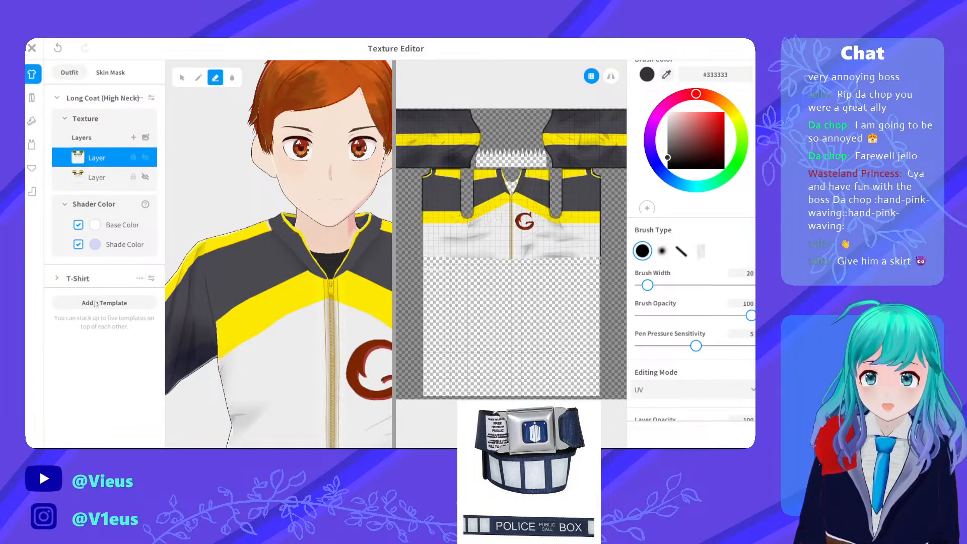
{"action": "left_click", "coordinate": [63, 280]}
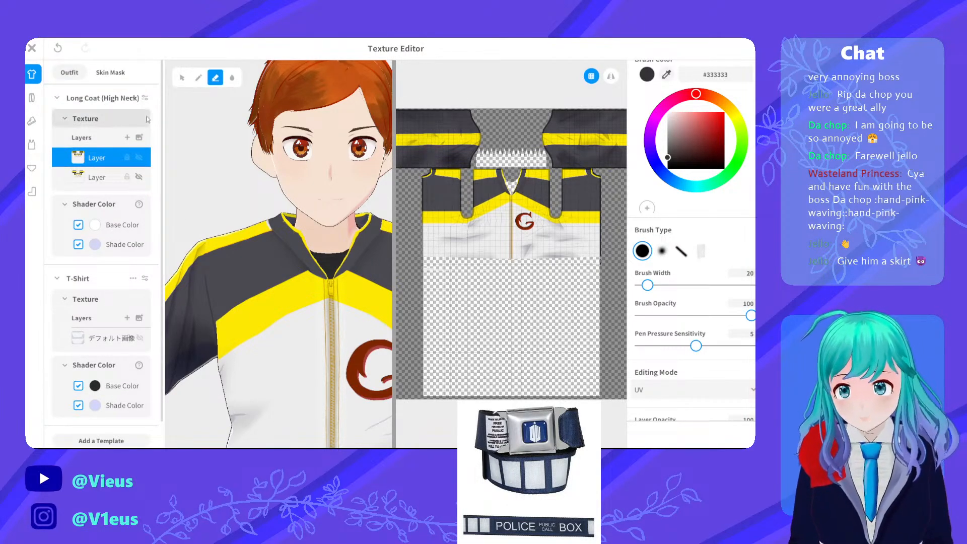
{"action": "left_click", "coordinate": [137, 177]}
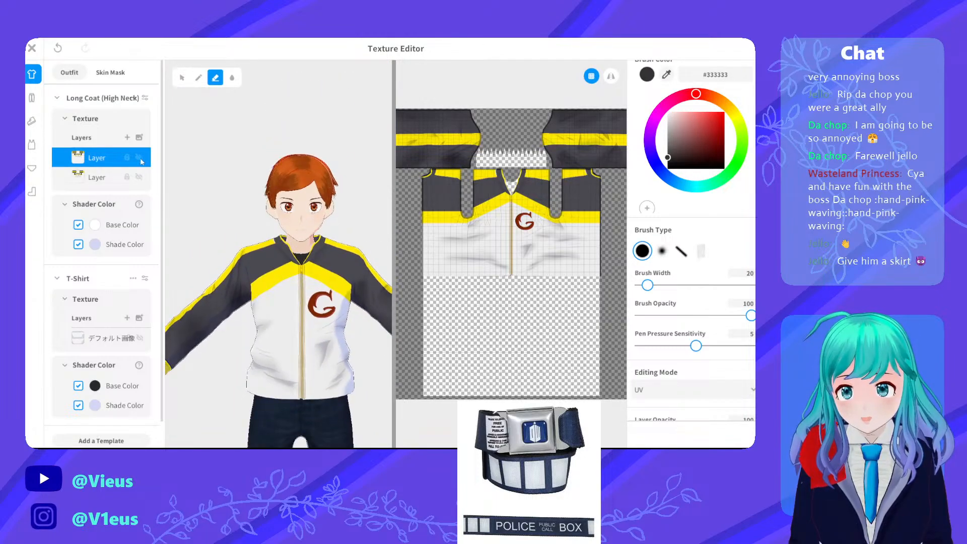
{"action": "left_click", "coordinate": [139, 157]}
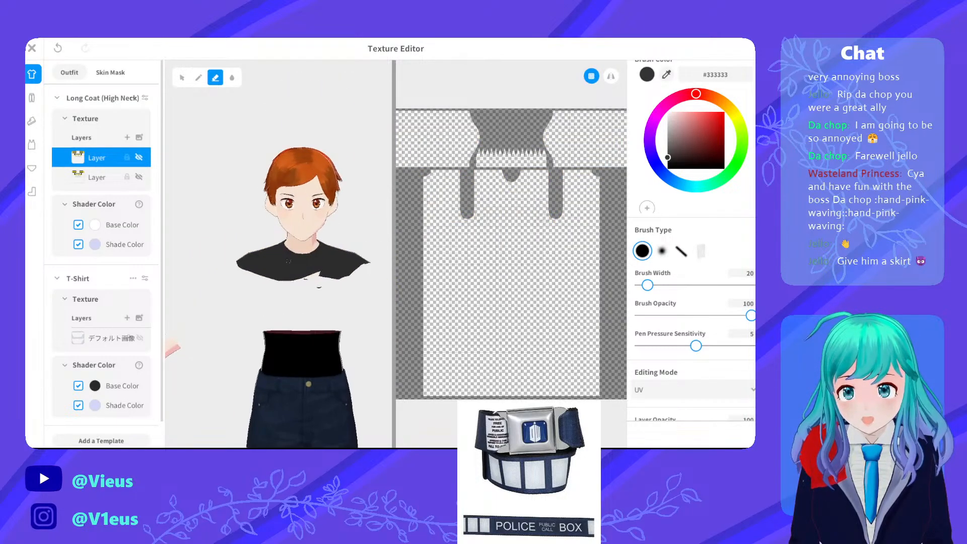
{"action": "scroll", "coordinate": [288, 261], "scroll_direction": "up", "scroll_amount": 2}
{"action": "middle_click_drag", "start_coordinate": [302, 282], "coordinate": [287, 198]}
{"action": "scroll", "coordinate": [290, 216], "scroll_direction": "up", "scroll_amount": 3}
{"action": "scroll", "coordinate": [287, 199], "scroll_direction": "up", "scroll_amount": 5}
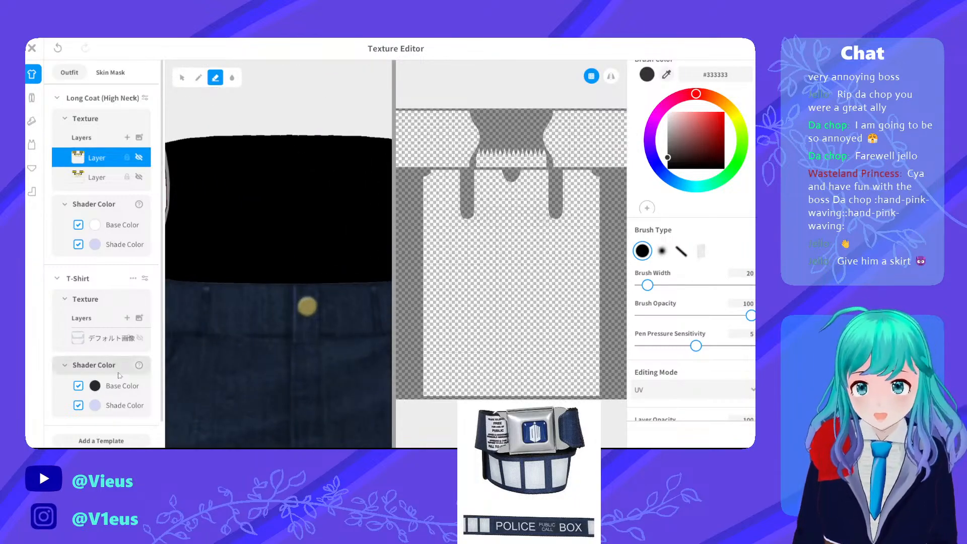
Select the T-Shirt's default texture layer, undo the last edit, and set up the brush with the bright cyan #00FFE6
{"action": "left_click", "coordinate": [105, 340]}
{"action": "scroll", "coordinate": [328, 209], "scroll_direction": "up", "scroll_amount": 2}
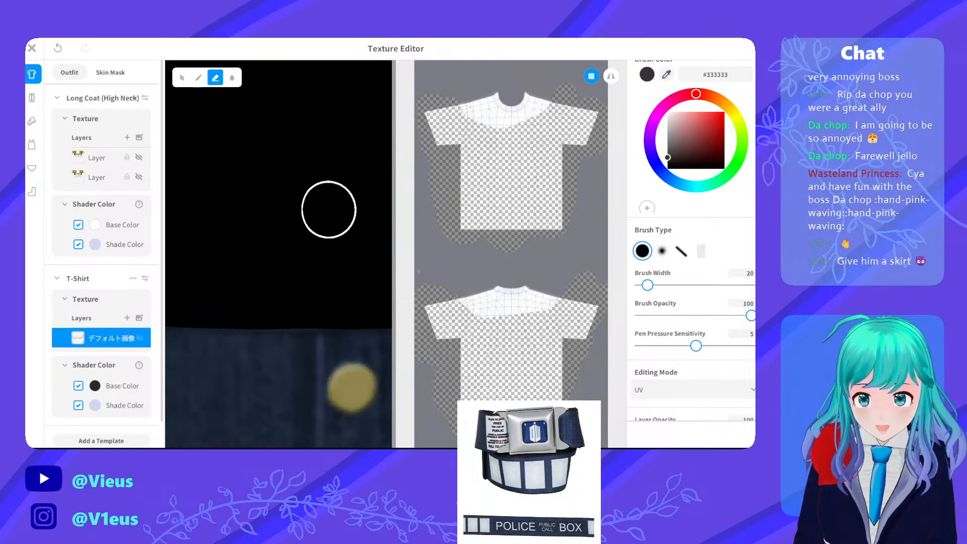
{"action": "scroll", "coordinate": [282, 192], "scroll_direction": "down", "scroll_amount": 5}
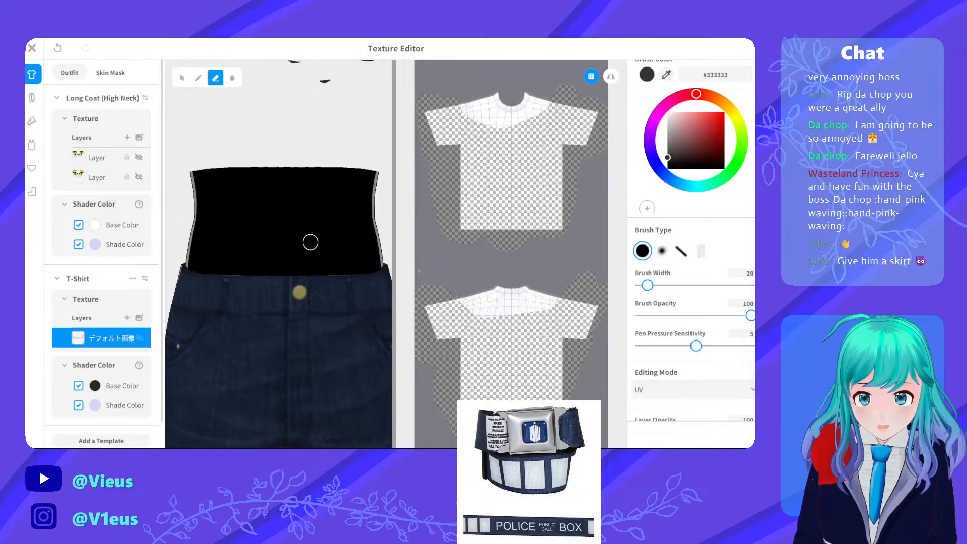
{"action": "key", "text": "ctrl+z"}
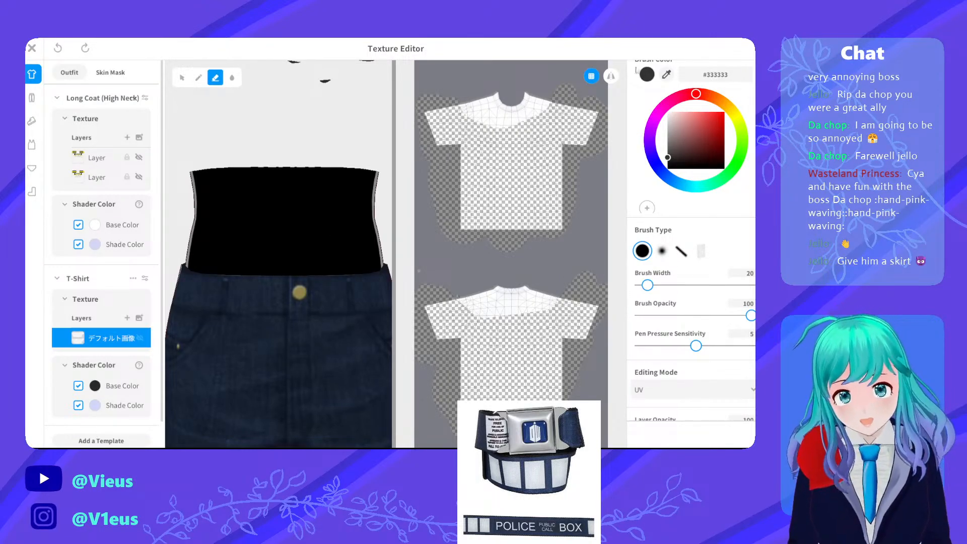
{"action": "left_click", "coordinate": [198, 78]}
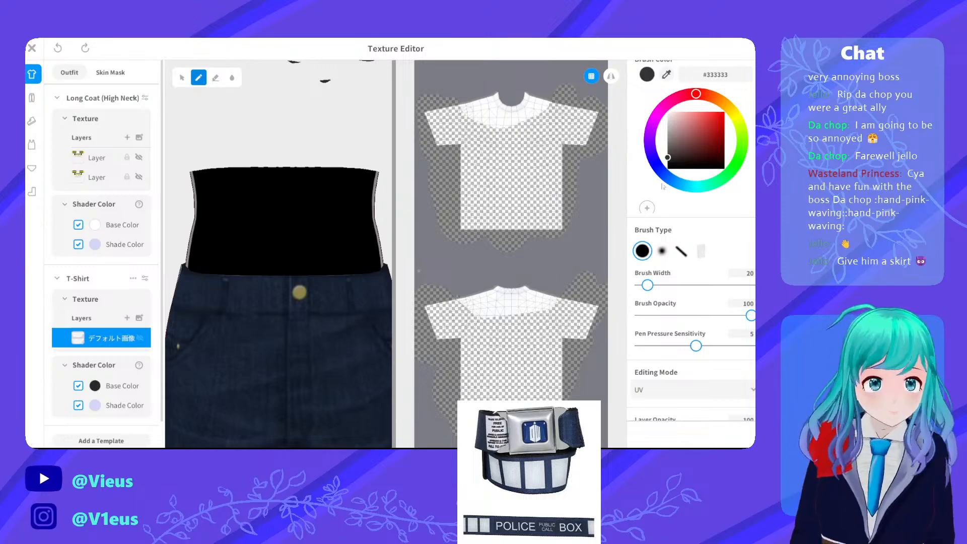
{"action": "left_click_drag", "start_coordinate": [695, 137], "coordinate": [726, 109]}
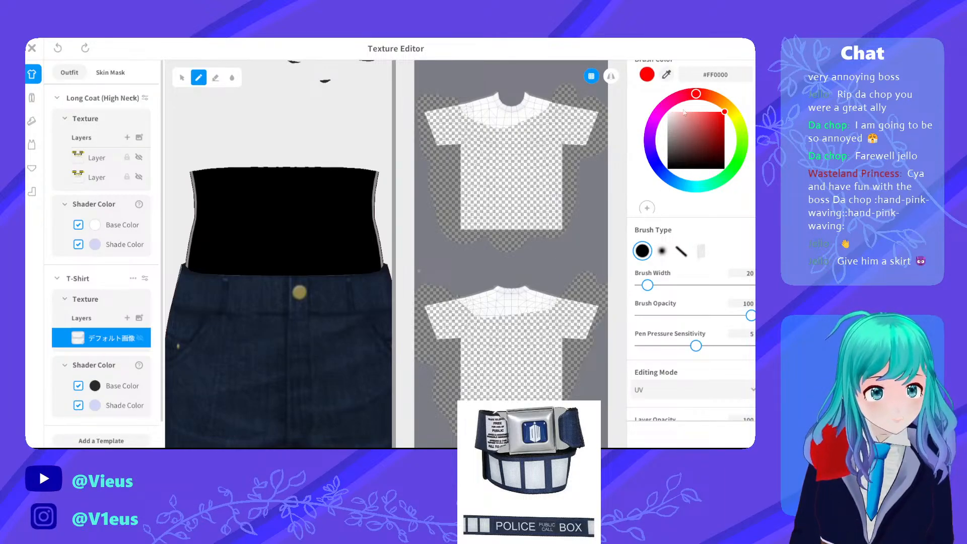
{"action": "left_click_drag", "start_coordinate": [680, 187], "coordinate": [704, 187]}
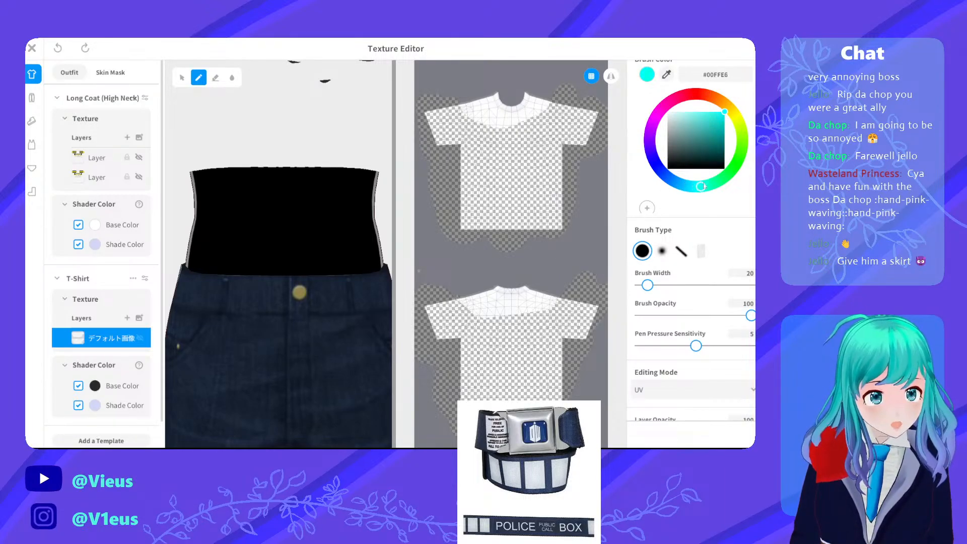
Try cyan strokes on the black waist area, toggling the T-Shirt's base color off and back on between them, and undo both
{"action": "mouse_move", "coordinate": [298, 185]}
{"action": "left_mouse_down"}
{"action": "mouse_move", "coordinate": [272, 237]}
{"action": "mouse_move", "coordinate": [326, 240]}
{"action": "left_mouse_up"}
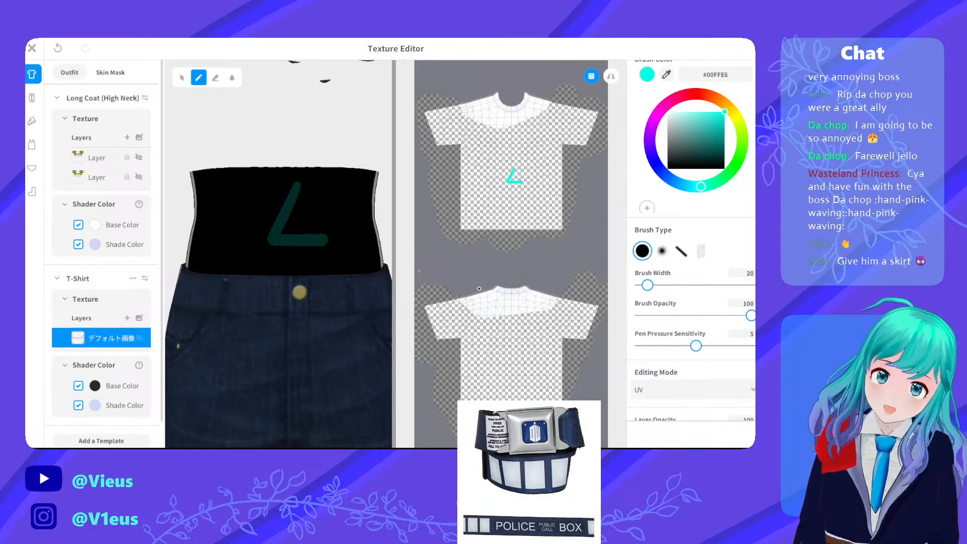
{"action": "key", "text": "ctrl+z"}
{"action": "left_click", "coordinate": [79, 386]}
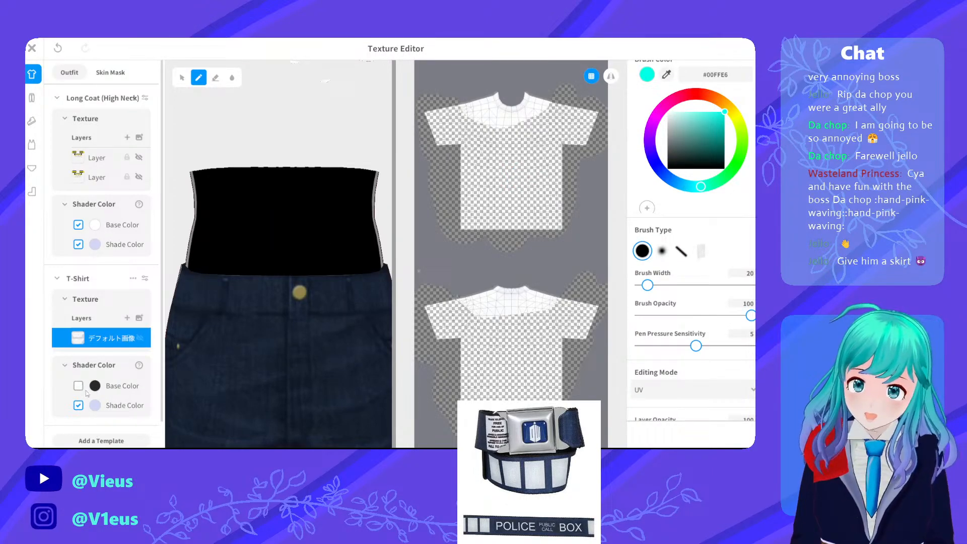
{"action": "left_click", "coordinate": [78, 386]}
{"action": "mouse_move", "coordinate": [297, 187]}
{"action": "left_mouse_down"}
{"action": "mouse_move", "coordinate": [280, 220]}
{"action": "mouse_move", "coordinate": [333, 236]}
{"action": "left_mouse_up"}
{"action": "key", "text": "ctrl+z"}
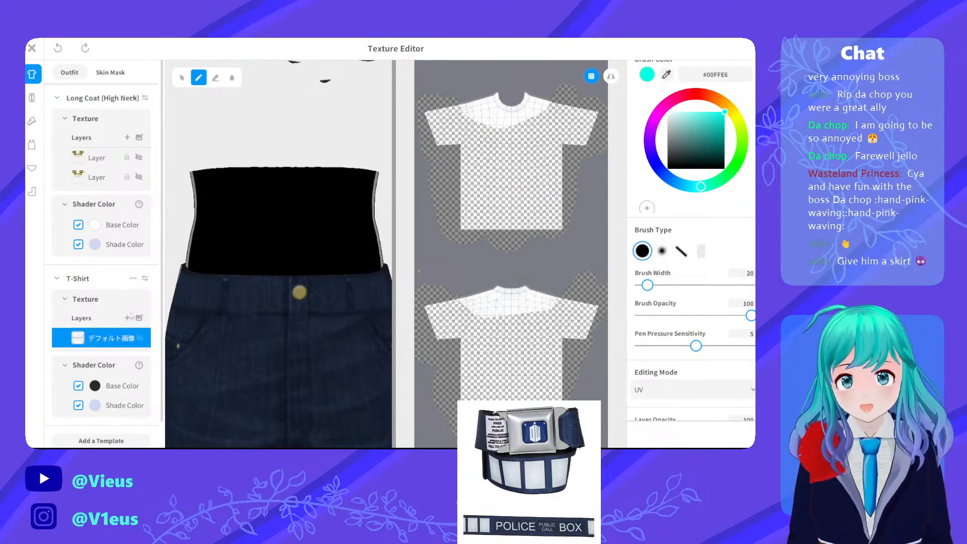
Add a new layer to the T-Shirt texture and paint an L-shaped cyan test stroke on the black waist area
{"action": "left_click", "coordinate": [127, 319]}
{"action": "left_click_drag", "start_coordinate": [285, 186], "coordinate": [314, 247]}
{"action": "scroll", "coordinate": [332, 251], "scroll_direction": "down", "scroll_amount": 8}
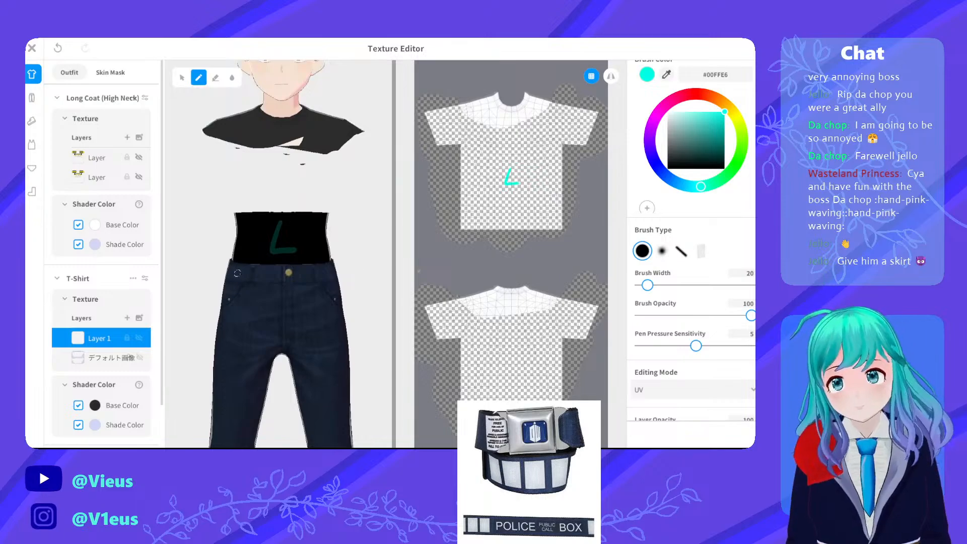
{"action": "right_click_drag", "start_coordinate": [332, 250], "coordinate": [166, 237]}
{"action": "scroll", "coordinate": [165, 237], "scroll_direction": "up", "scroll_amount": 6}
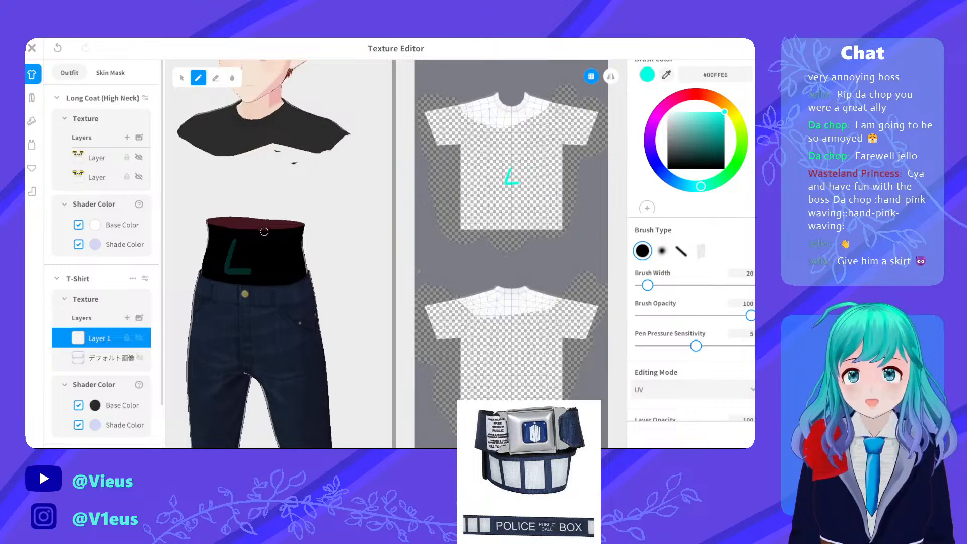
{"action": "scroll", "coordinate": [165, 236], "scroll_direction": "down", "scroll_amount": 6}
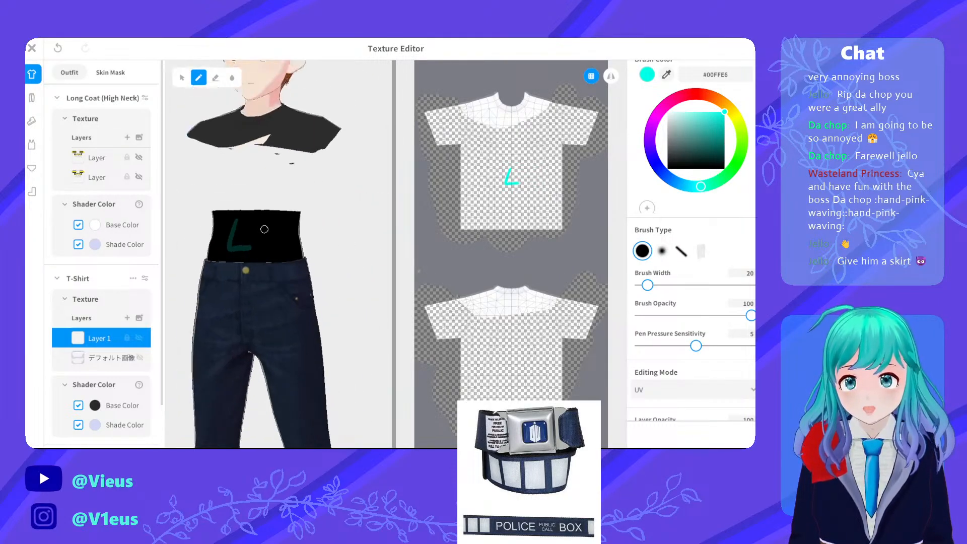
Select the jacket's upper texture layer and test its visibility, leaving it hidden
{"action": "left_click", "coordinate": [111, 157]}
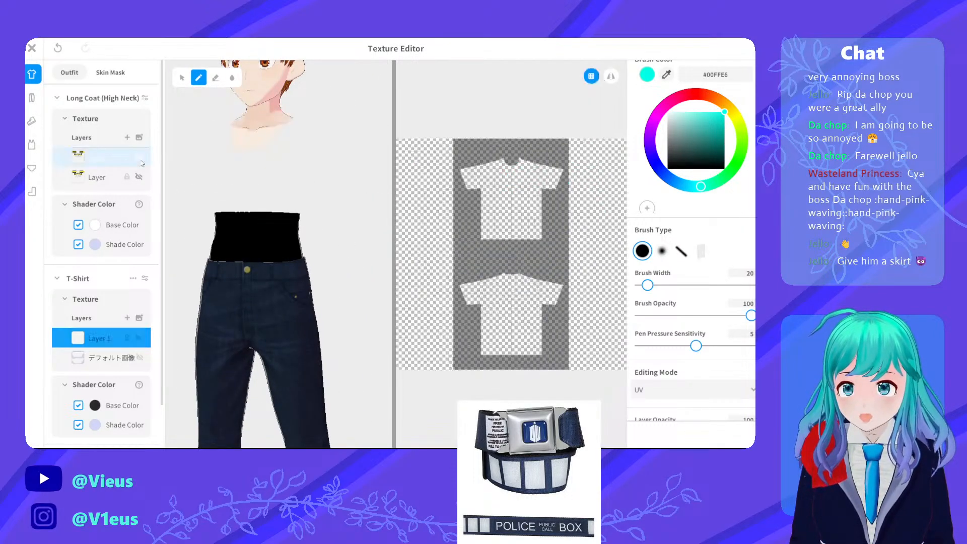
{"action": "right_click_drag", "start_coordinate": [255, 189], "coordinate": [280, 188]}
{"action": "left_click", "coordinate": [139, 157]}
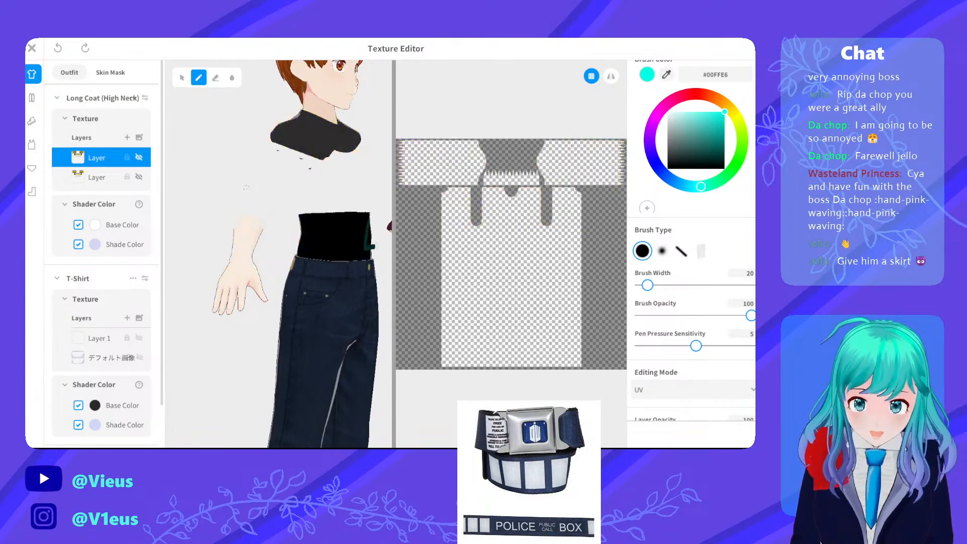
Select the Skin Overlay's Default Design layer and paint a short cyan test stroke on the black waist area
{"action": "left_click", "coordinate": [30, 170]}
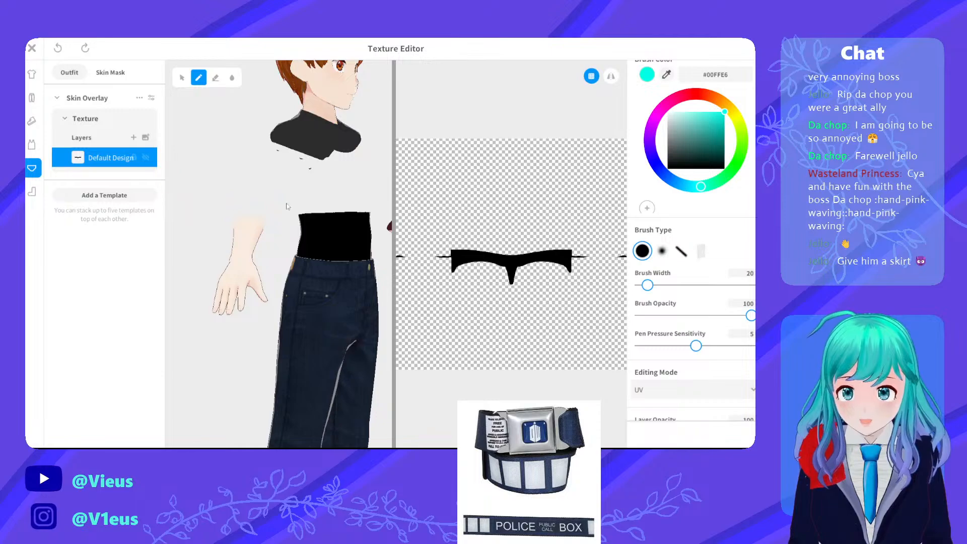
{"action": "right_click_drag", "start_coordinate": [287, 206], "coordinate": [225, 217]}
{"action": "left_click", "coordinate": [223, 221]}
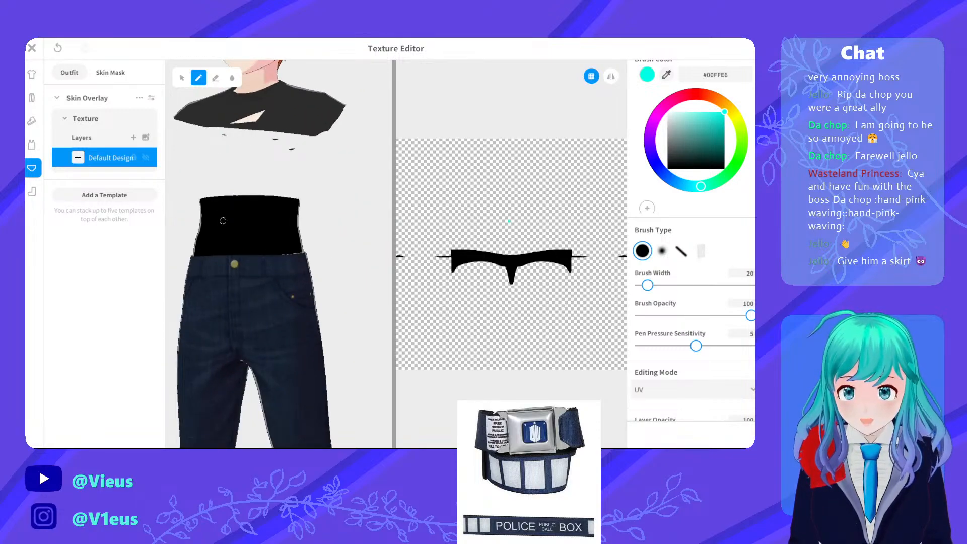
{"action": "left_click_drag", "start_coordinate": [223, 221], "coordinate": [253, 229]}
{"action": "scroll", "coordinate": [225, 227], "scroll_direction": "up", "scroll_amount": 3}
{"action": "right_click_drag", "start_coordinate": [218, 223], "coordinate": [262, 225]}
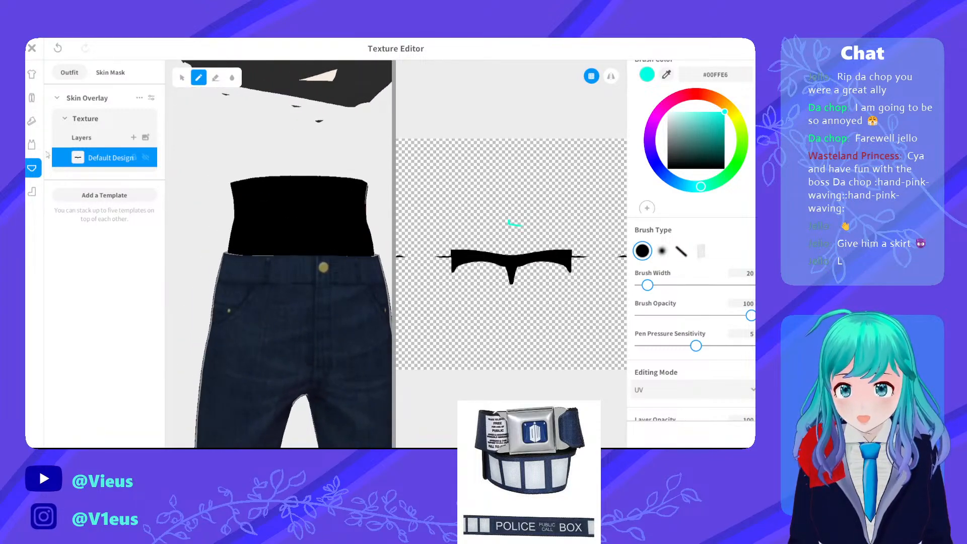
On the tops' Skin Mask default layer, try a cyan stroke on the waist, undo it, and paint an L-shaped stroke on the torso above
{"action": "left_click", "coordinate": [32, 121]}
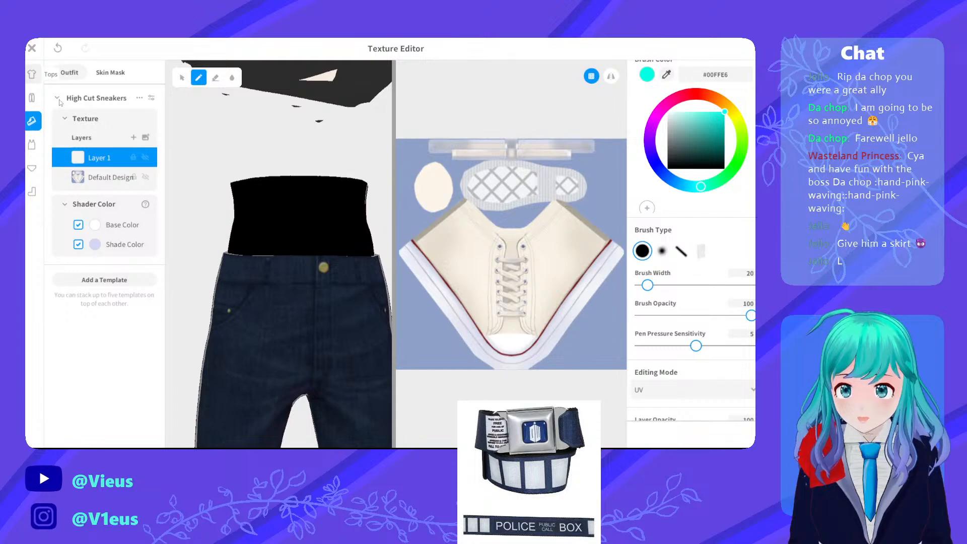
{"action": "left_click", "coordinate": [32, 74]}
{"action": "left_click", "coordinate": [110, 72]}
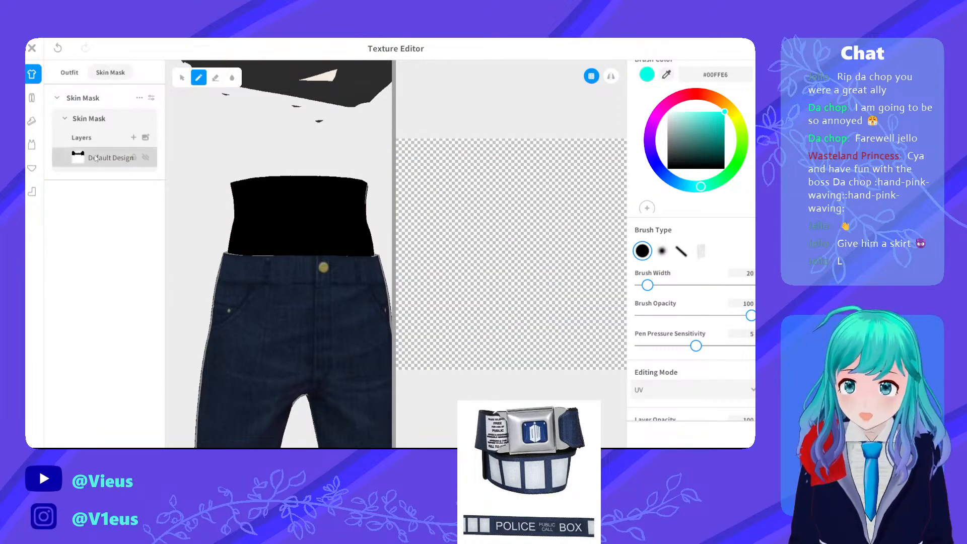
{"action": "left_click", "coordinate": [96, 158]}
{"action": "left_click_drag", "start_coordinate": [296, 204], "coordinate": [332, 229]}
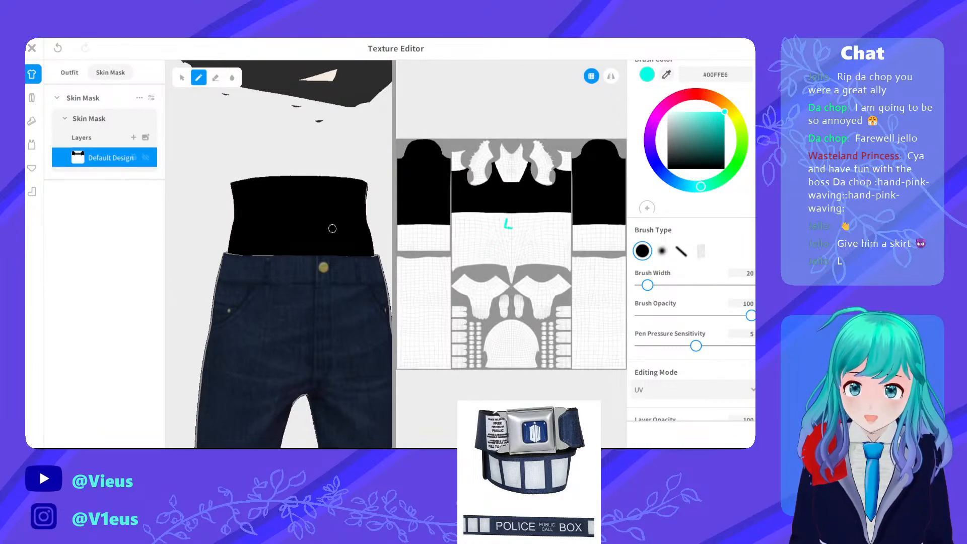
{"action": "key", "text": "ctrl+z"}
{"action": "mouse_move", "coordinate": [345, 182]}
{"action": "right_mouse_down"}
{"action": "mouse_move", "coordinate": [438, 222]}
{"action": "mouse_move", "coordinate": [393, 202]}
{"action": "right_mouse_up"}
{"action": "right_click_drag", "start_coordinate": [353, 232], "coordinate": [285, 216]}
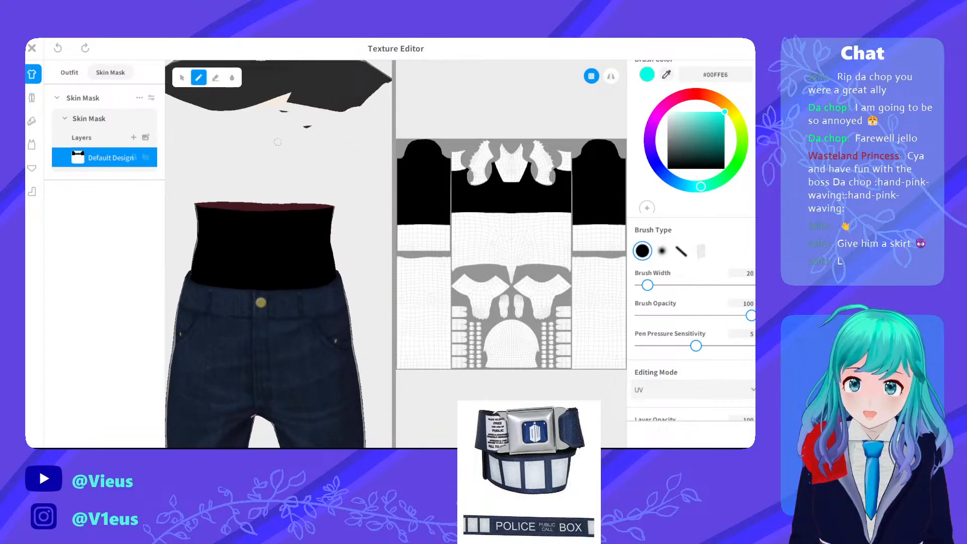
{"action": "mouse_move", "coordinate": [270, 145]}
{"action": "left_mouse_down"}
{"action": "mouse_move", "coordinate": [255, 179]}
{"action": "mouse_move", "coordinate": [290, 180]}
{"action": "left_mouse_up"}
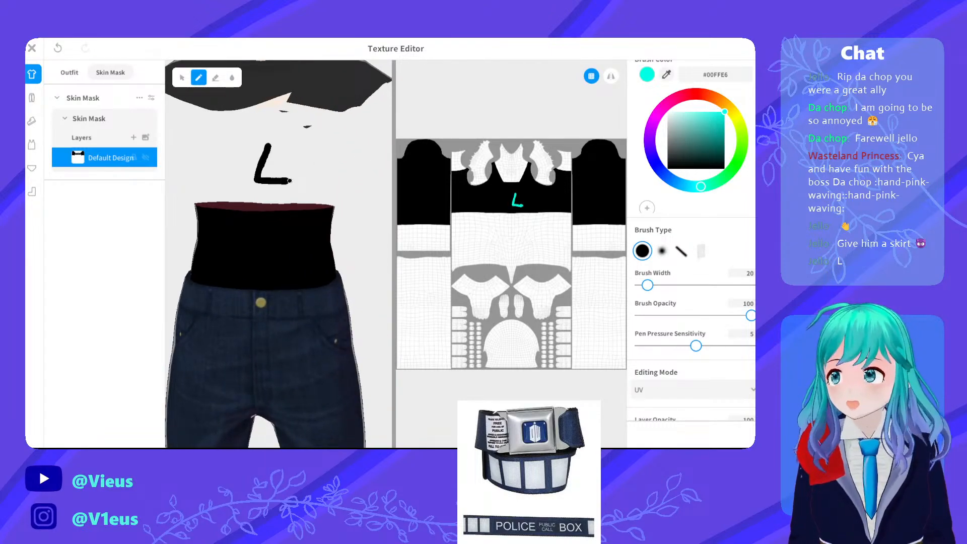
{"action": "mouse_move", "coordinate": [289, 180]}
{"action": "right_mouse_down"}
{"action": "mouse_move", "coordinate": [224, 212]}
{"action": "mouse_move", "coordinate": [289, 179]}
{"action": "mouse_move", "coordinate": [358, 197]}
{"action": "mouse_move", "coordinate": [237, 185]}
{"action": "right_mouse_up"}
Return to the tops' outfit textures and make the Long Coat's upper texture layer visible again
{"action": "left_click", "coordinate": [67, 76]}
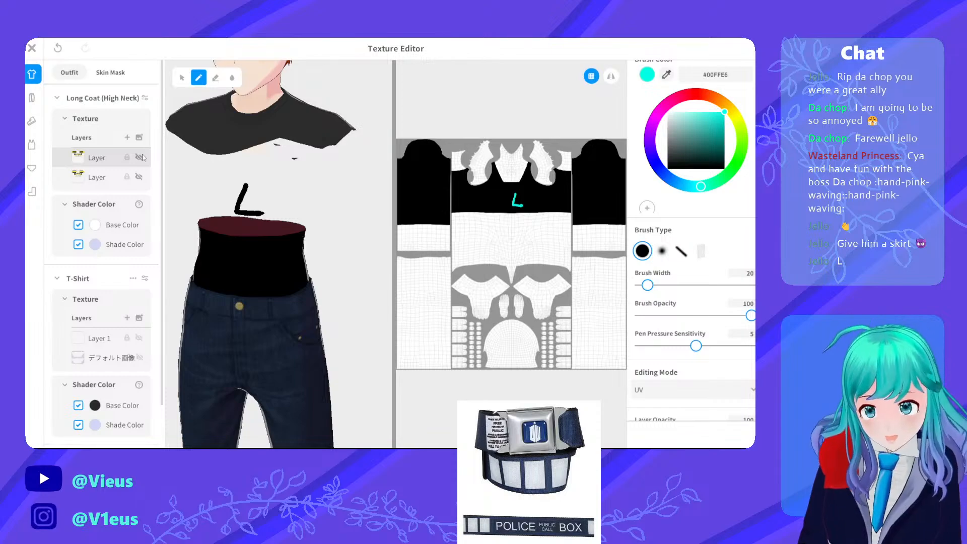
{"action": "left_click", "coordinate": [139, 157]}
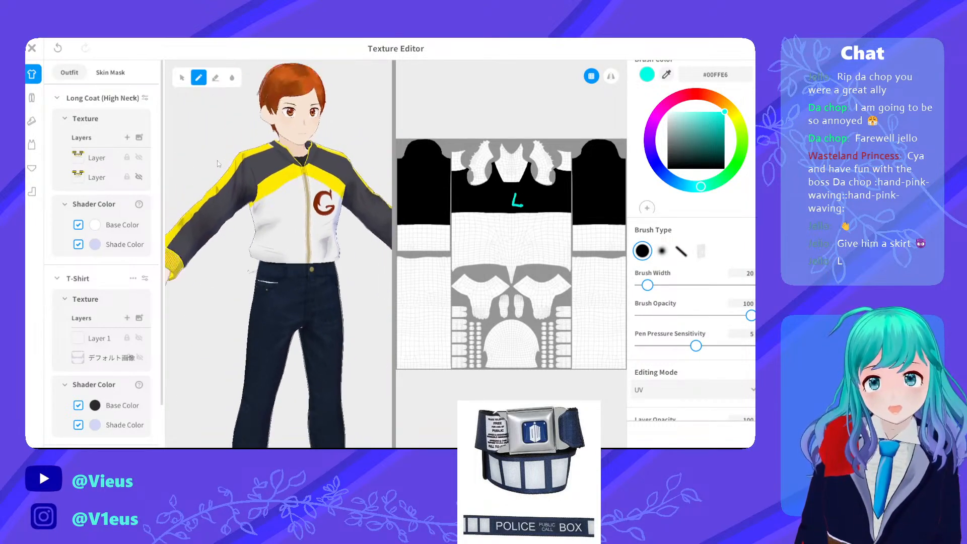
{"action": "right_click_drag", "start_coordinate": [218, 164], "coordinate": [194, 167]}
{"action": "scroll", "coordinate": [194, 167], "scroll_direction": "up", "scroll_amount": 1}
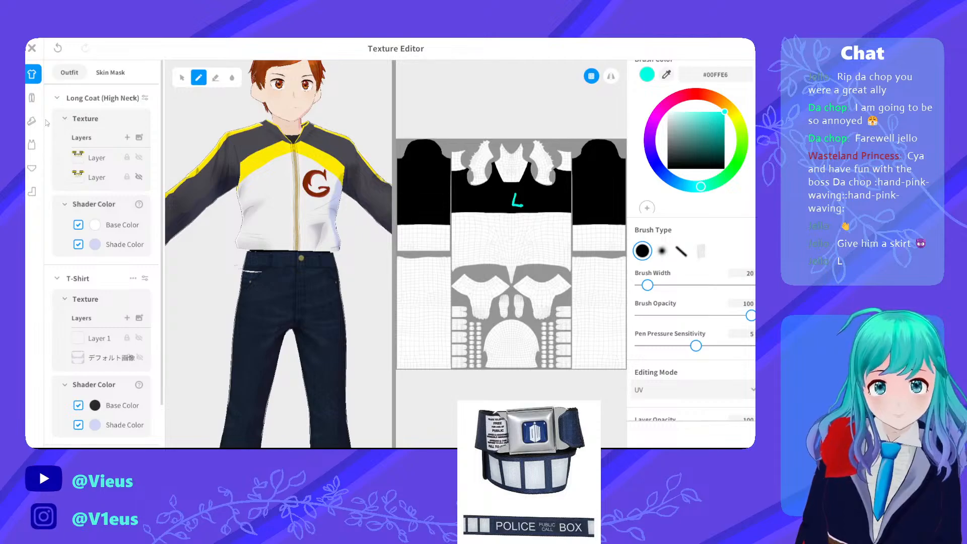
Delete the middle of the three Long Coat texture layers, keeping the newly added one above it
{"action": "left_click", "coordinate": [116, 160]}
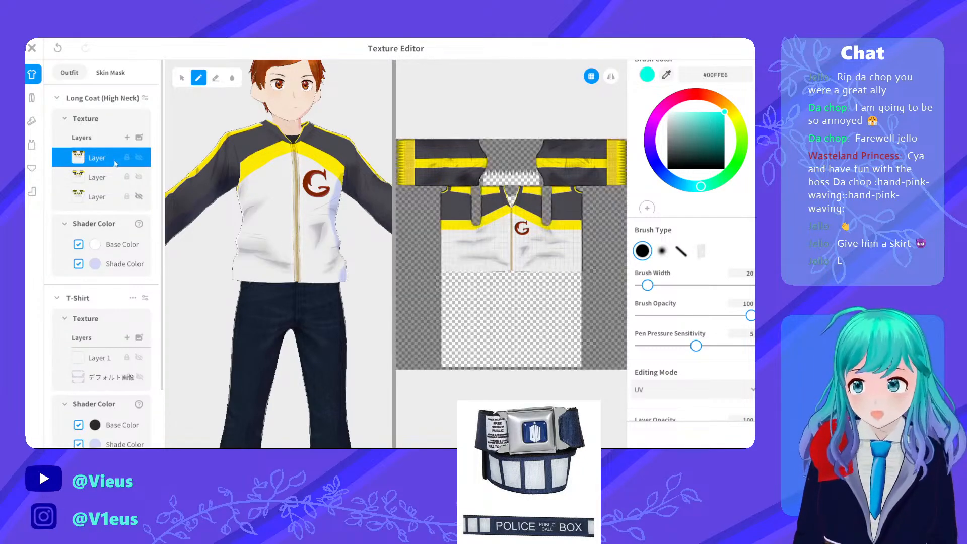
{"action": "left_click", "coordinate": [115, 180]}
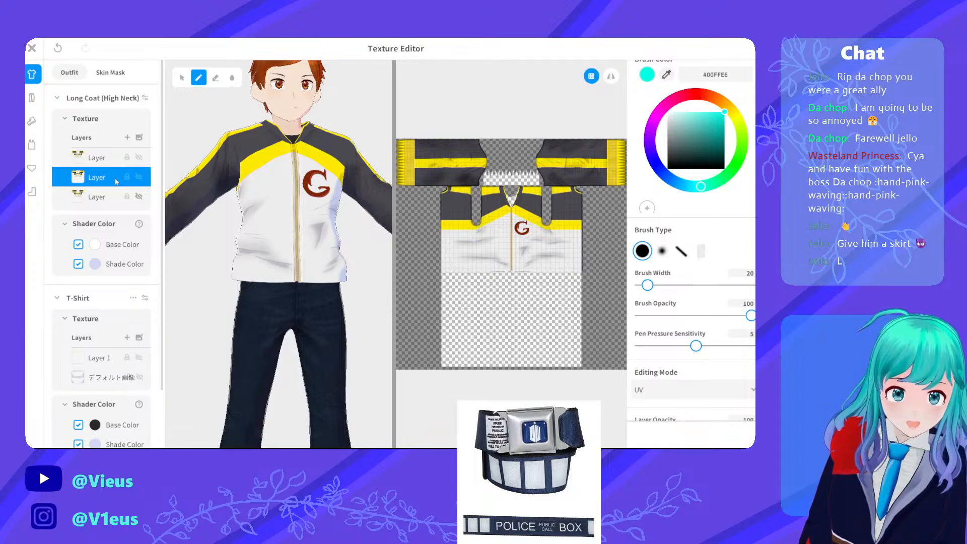
{"action": "key", "text": "Delete"}
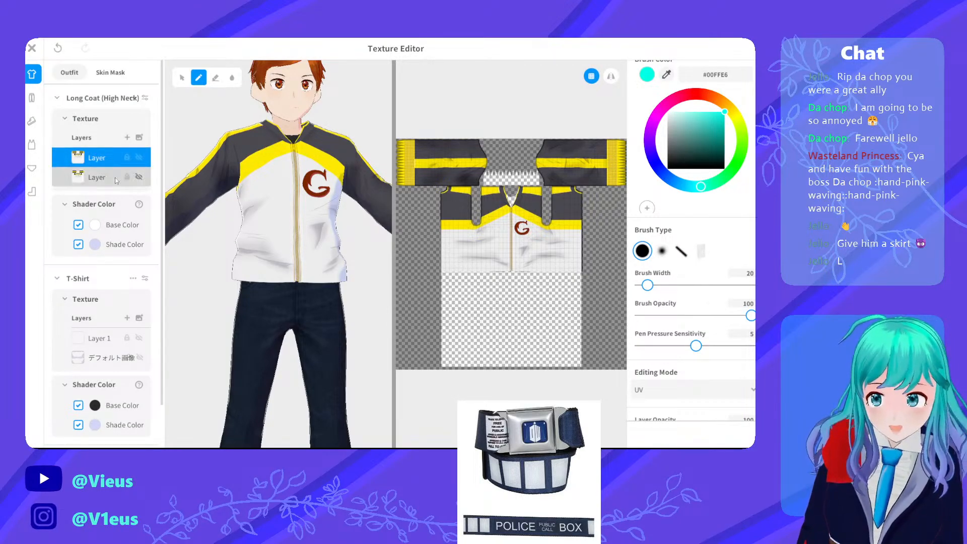
Make the Long Coat's lower texture layer visible and toggle both jacket layers off and on to compare them
{"action": "left_click", "coordinate": [117, 181]}
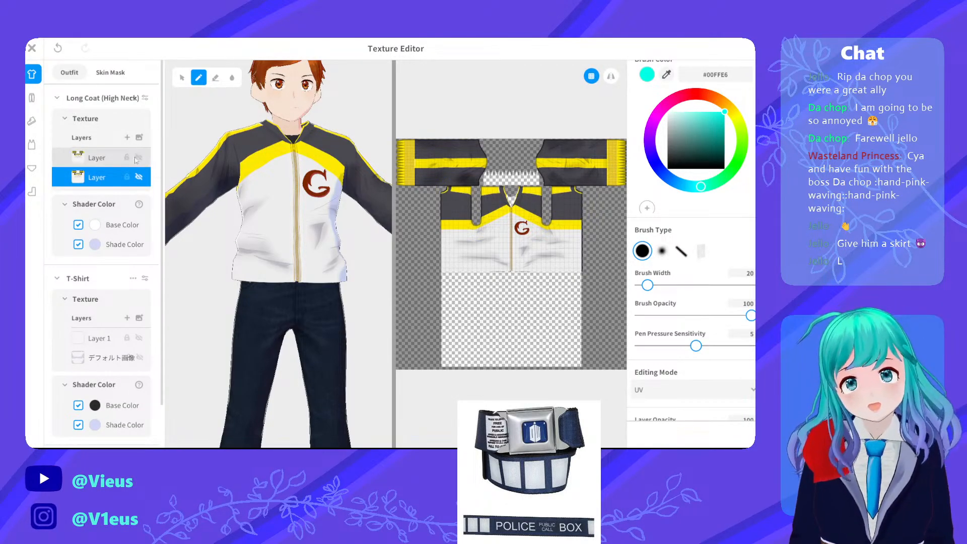
{"action": "left_click", "coordinate": [139, 176]}
{"action": "left_click", "coordinate": [139, 177]}
{"action": "right_click", "coordinate": [139, 176]}
{"action": "left_click", "coordinate": [139, 176]}
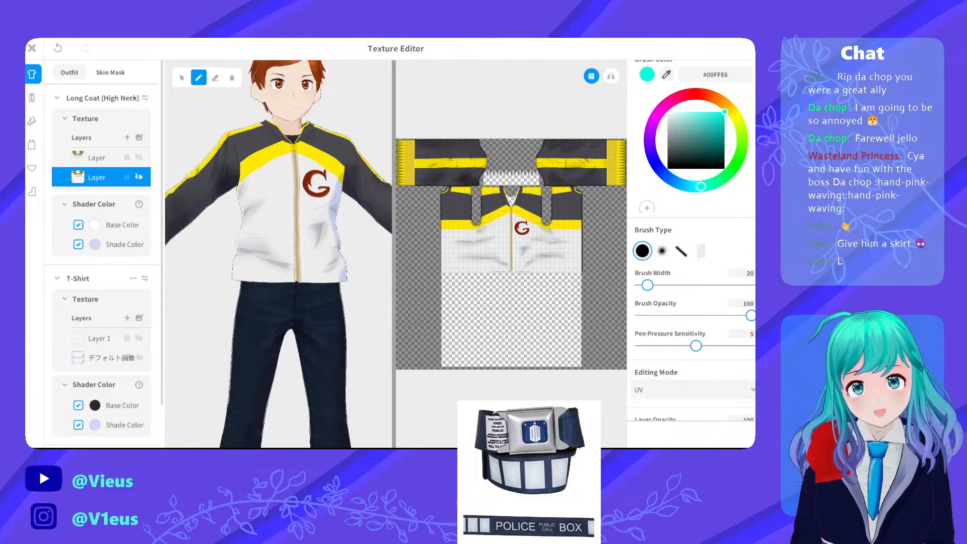
{"action": "right_click", "coordinate": [139, 177]}
{"action": "left_click", "coordinate": [140, 181]}
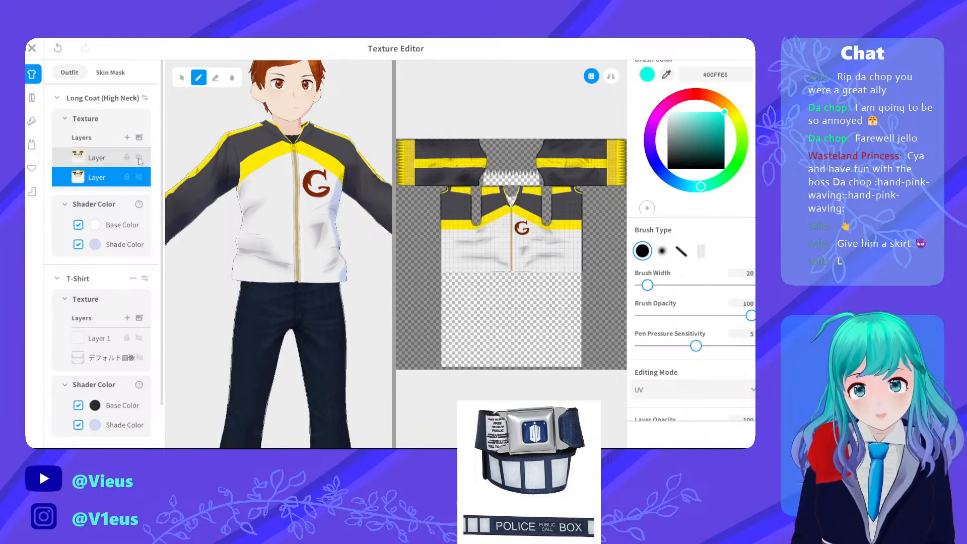
{"action": "left_click", "coordinate": [139, 157]}
{"action": "left_click", "coordinate": [139, 158]}
{"action": "left_click", "coordinate": [139, 157]}
{"action": "left_click", "coordinate": [139, 157]}
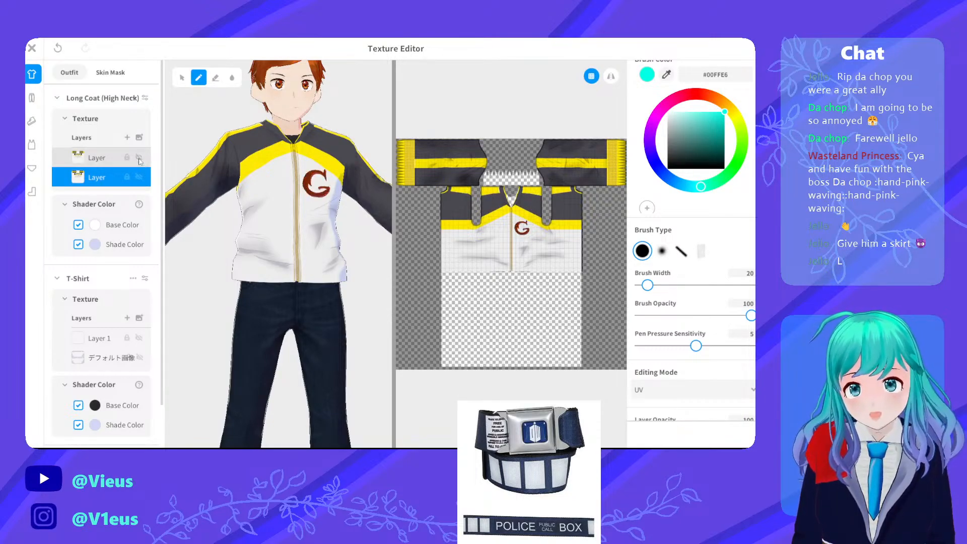
Inspect the jacket on the whole avatar, and examine the head, hair and shoulder up close
{"action": "scroll", "coordinate": [279, 252], "scroll_direction": "down", "scroll_amount": 5}
{"action": "right_click_drag", "start_coordinate": [282, 252], "coordinate": [267, 252]}
{"action": "right_click_drag", "start_coordinate": [358, 216], "coordinate": [246, 214]}
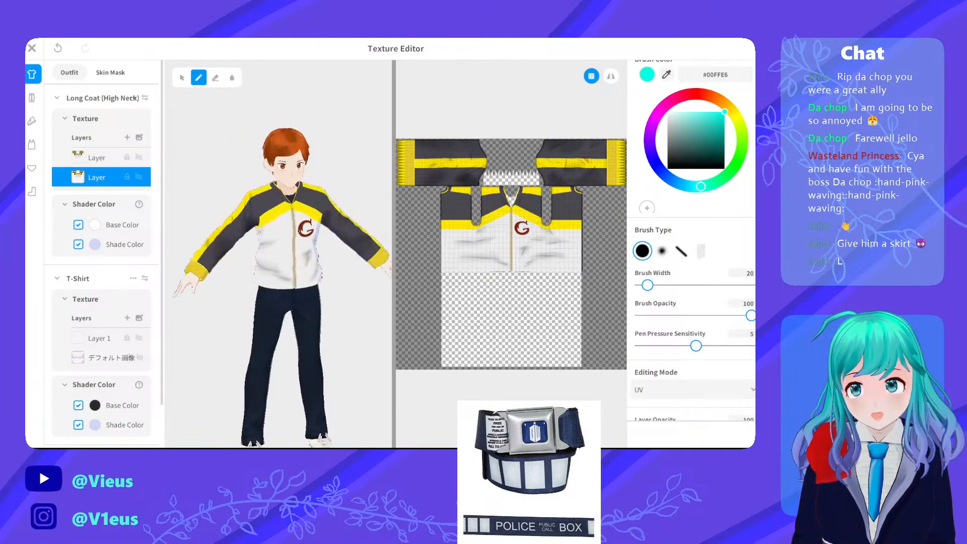
{"action": "scroll", "coordinate": [247, 214], "scroll_direction": "up", "scroll_amount": 5}
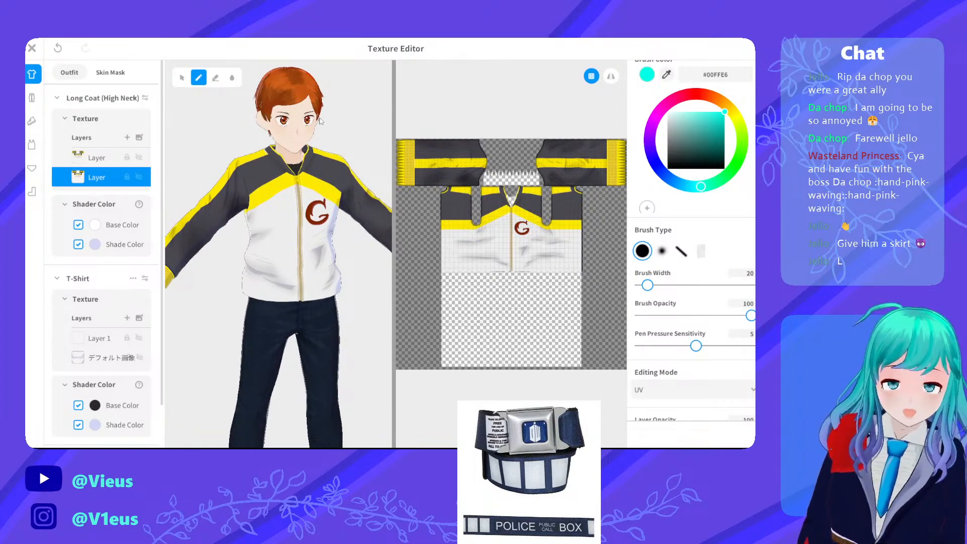
{"action": "middle_click_drag", "start_coordinate": [321, 120], "coordinate": [251, 230]}
{"action": "scroll", "coordinate": [254, 236], "scroll_direction": "up", "scroll_amount": 8}
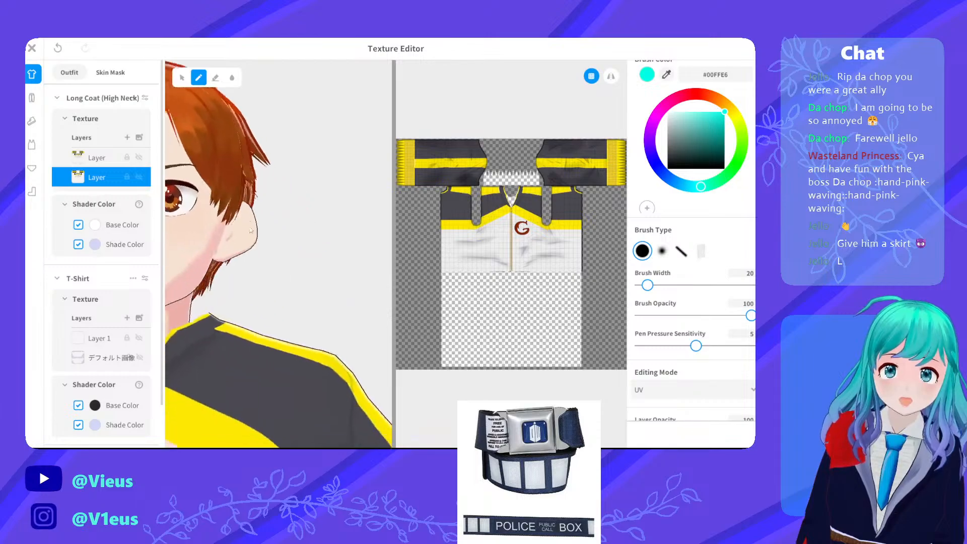
{"action": "right_click_drag", "start_coordinate": [250, 230], "coordinate": [284, 245]}
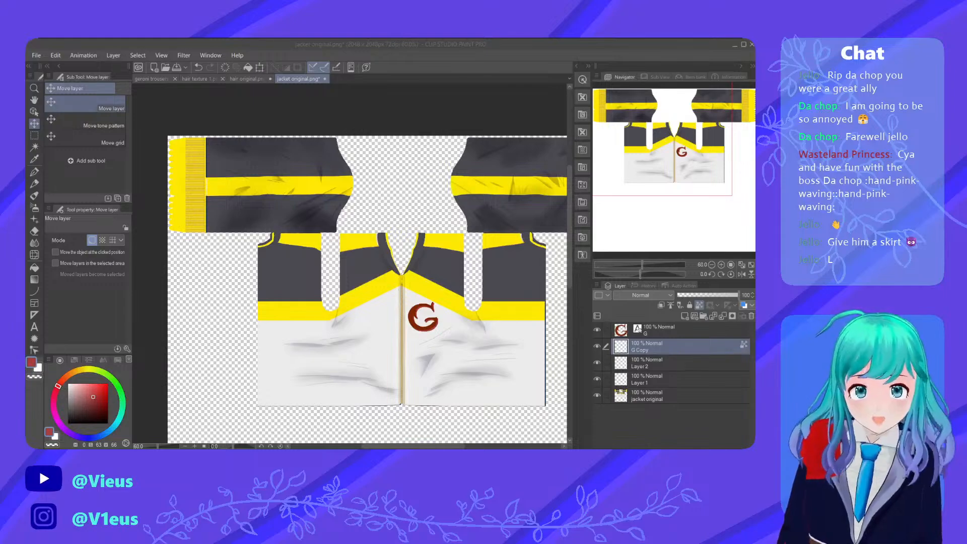
Switch to Clip Studio Paint, bring up the hair original.png document and sample the bright orange from the hair texture
{"action": "left_click", "coordinate": [245, 79]}
{"action": "left_click", "coordinate": [200, 79]}
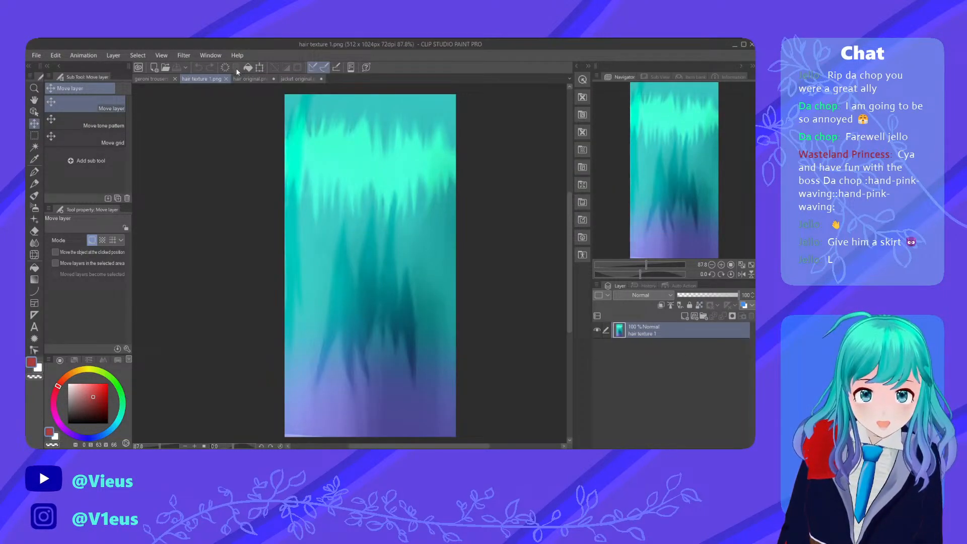
{"action": "left_click", "coordinate": [242, 79]}
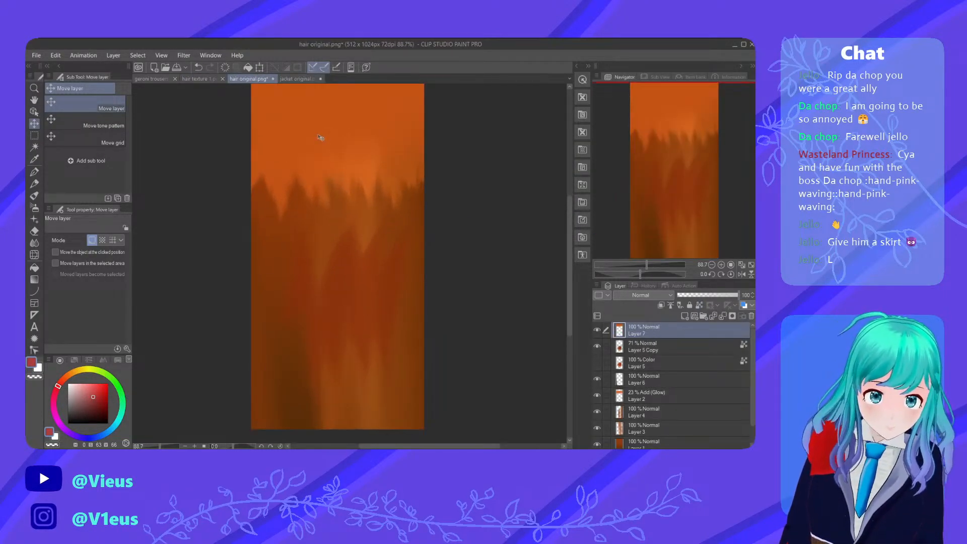
{"action": "key", "text": "minus"}
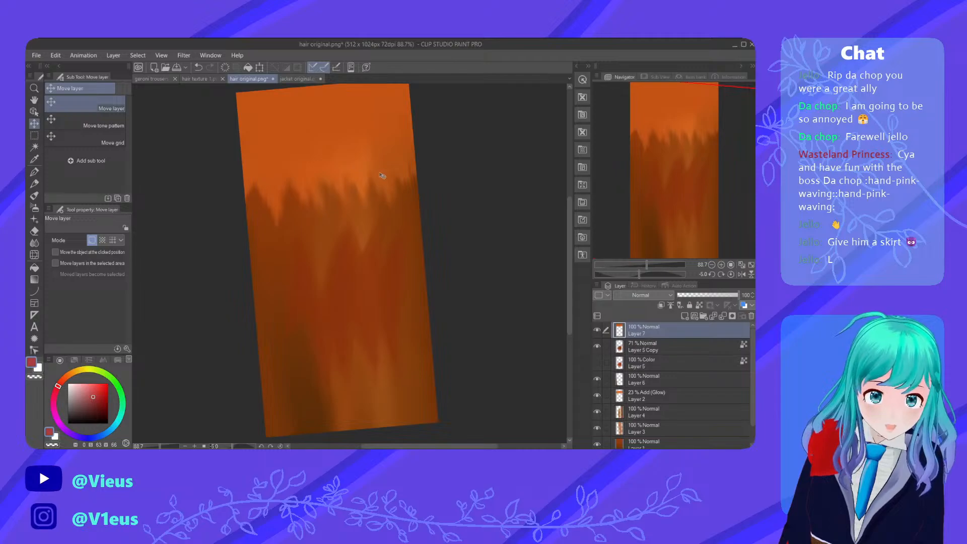
{"action": "key", "text": "asciicircum"}
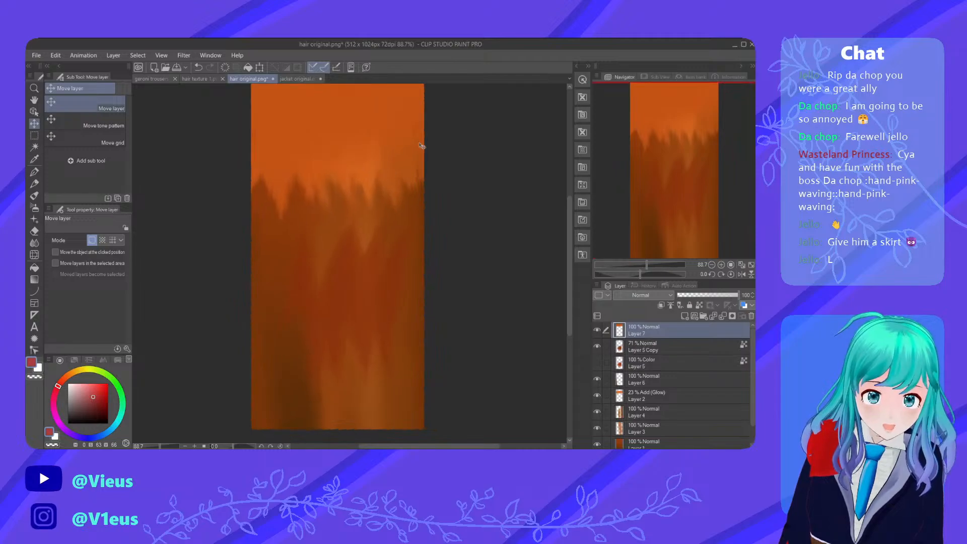
{"action": "left_click", "coordinate": [388, 141], "text": "alt"}
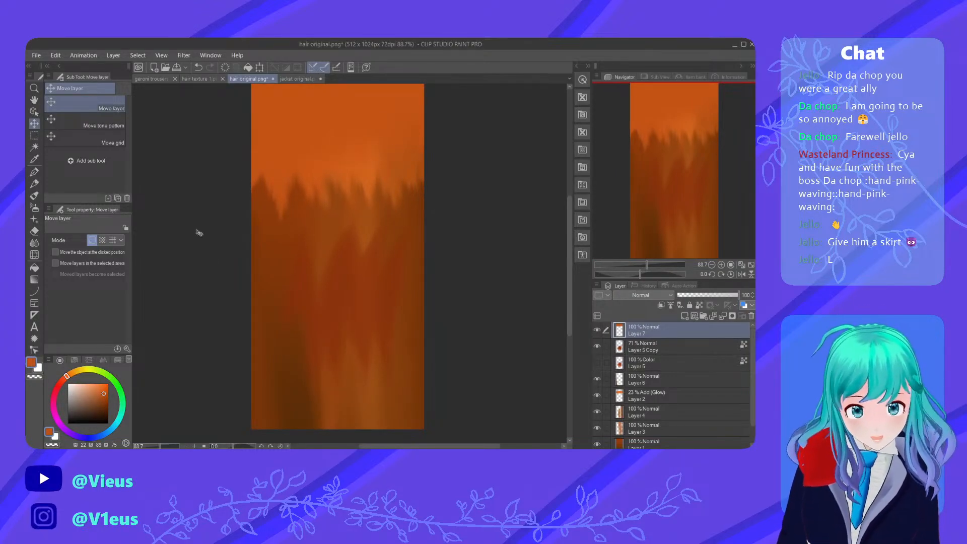
Hide Layer 7 of the hair texture and select Layer 2, the Add (Glow) highlight layer
{"action": "left_click", "coordinate": [597, 331]}
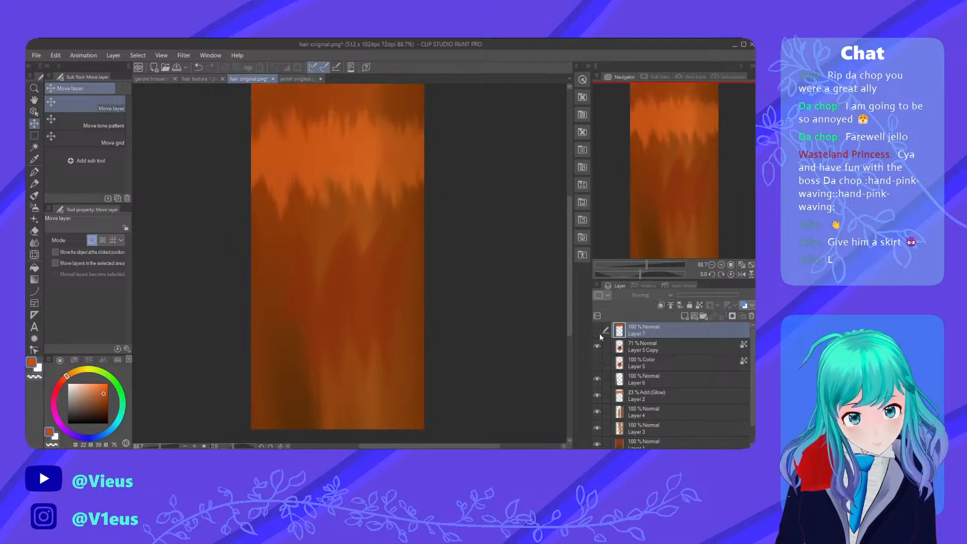
{"action": "left_click", "coordinate": [648, 395]}
{"action": "scroll", "coordinate": [320, 282], "scroll_direction": "down", "scroll_amount": 1}
{"action": "scroll", "coordinate": [320, 282], "scroll_direction": "down", "scroll_amount": 8}
{"action": "scroll", "coordinate": [324, 222], "scroll_direction": "up", "scroll_amount": 15}
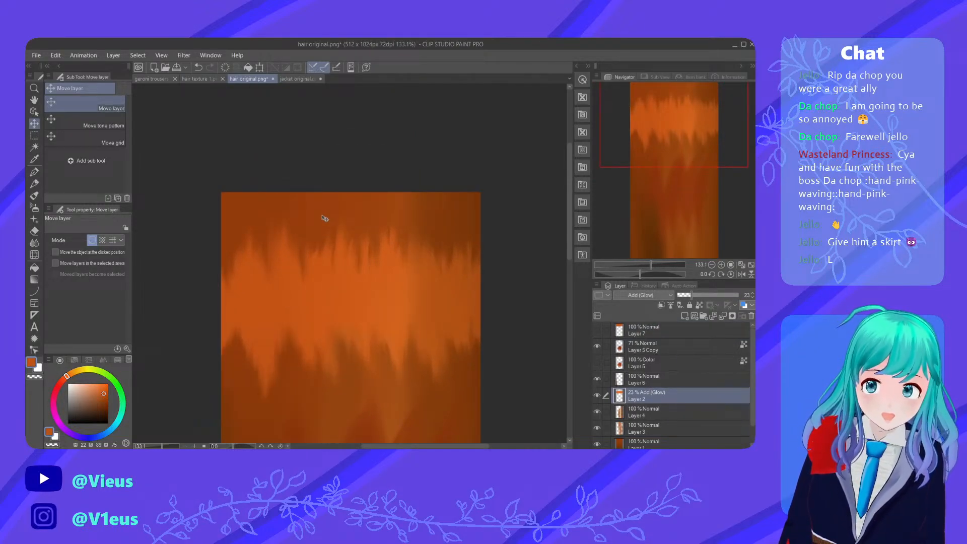
Change Layer 2's blending mode to Normal and set its opacity to 29%
{"action": "key", "text": "p"}
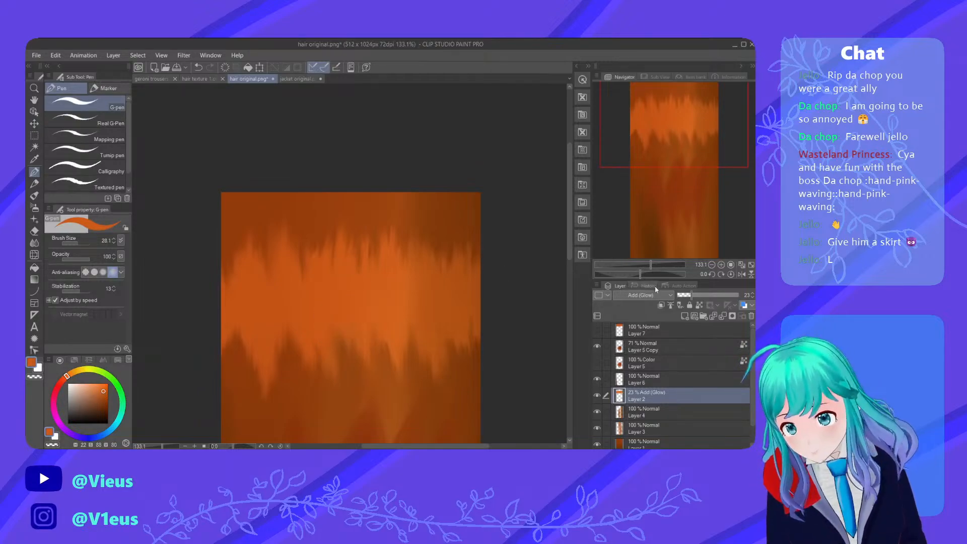
{"action": "left_click", "coordinate": [631, 134]}
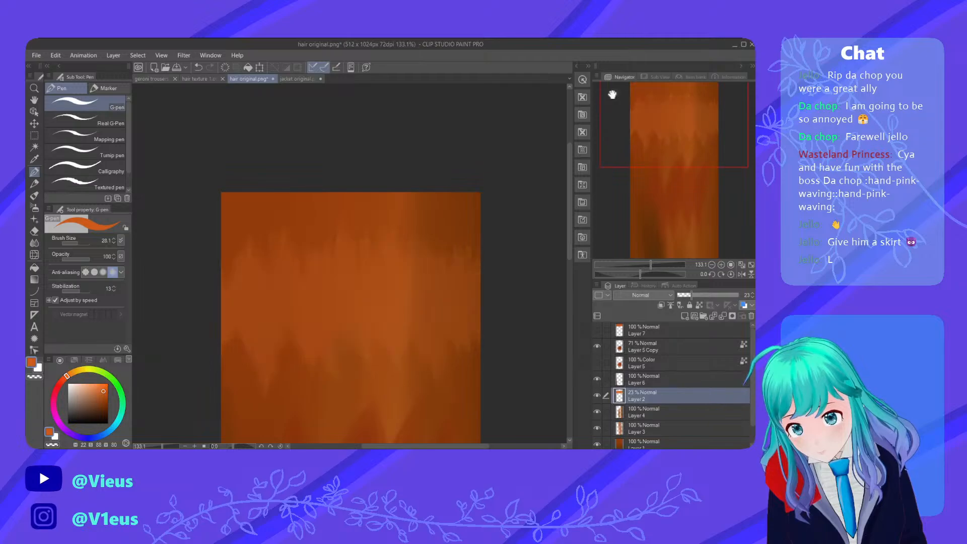
{"action": "scroll", "coordinate": [484, 244], "scroll_direction": "down", "scroll_amount": 3}
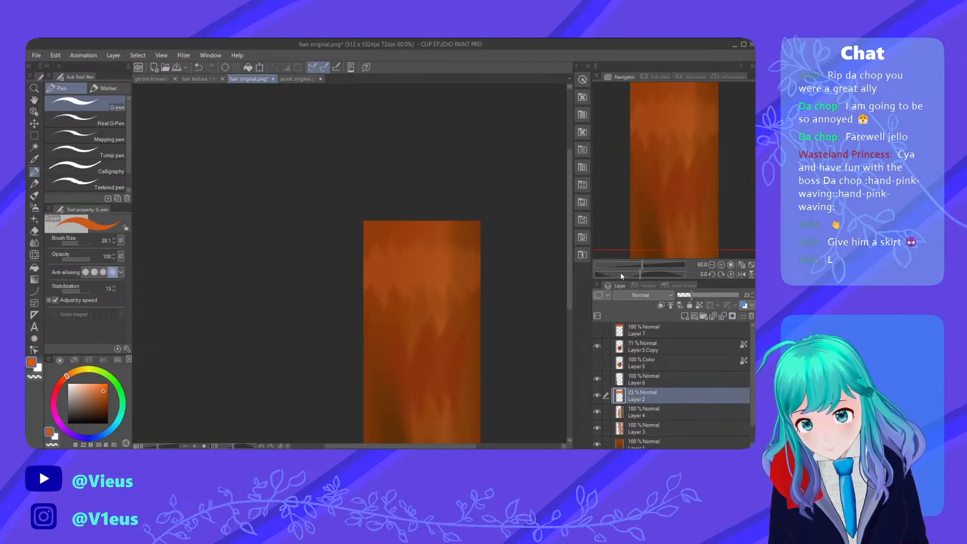
{"action": "mouse_move", "coordinate": [691, 295]}
{"action": "left_mouse_down"}
{"action": "mouse_move", "coordinate": [707, 296]}
{"action": "mouse_move", "coordinate": [693, 296]}
{"action": "left_mouse_up"}
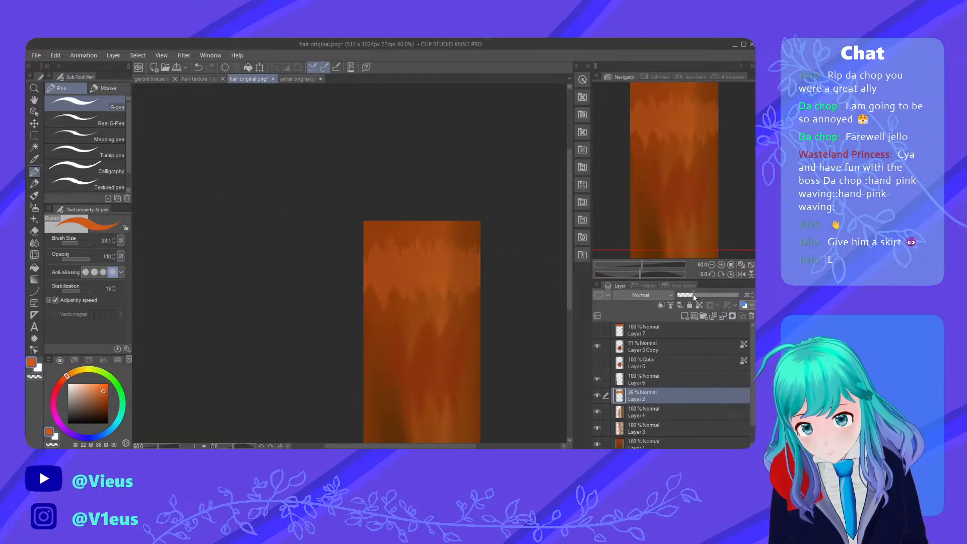
{"action": "scroll", "coordinate": [436, 289], "scroll_direction": "down", "scroll_amount": 4}
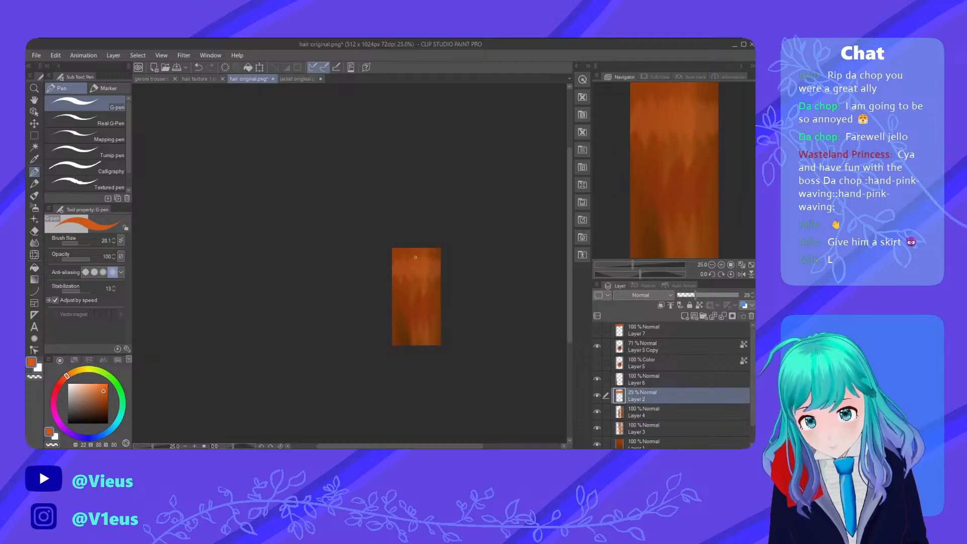
{"action": "scroll", "coordinate": [436, 288], "scroll_direction": "up", "scroll_amount": 4}
{"action": "scroll", "coordinate": [424, 250], "scroll_direction": "up", "scroll_amount": 4}
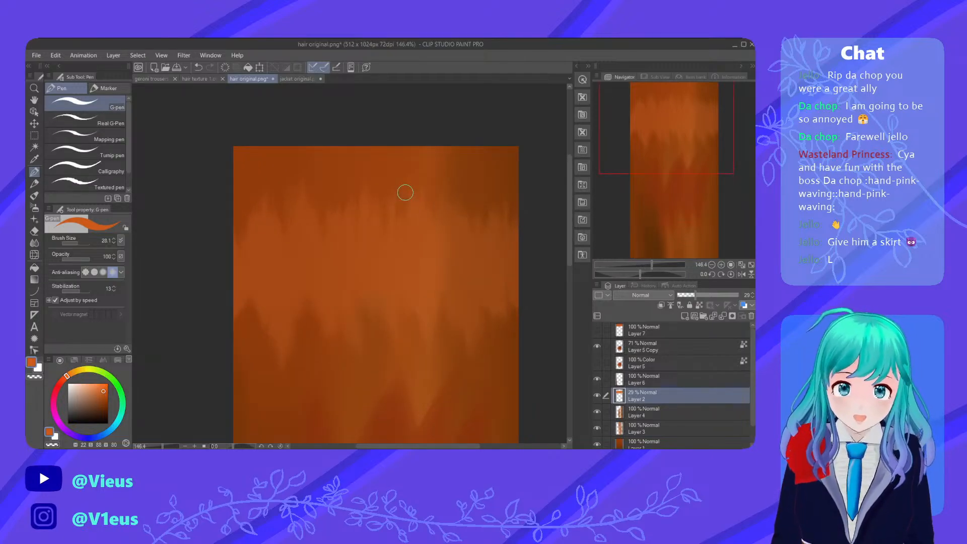
Soften the edges of the orange highlight band on Layer 2 with the Painterly blender
{"action": "left_click", "coordinate": [35, 243]}
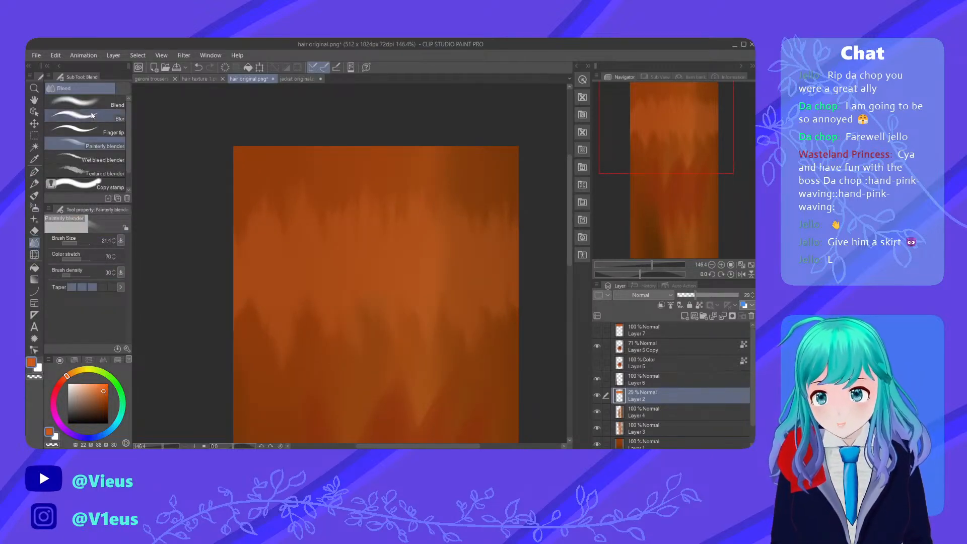
{"action": "left_click", "coordinate": [104, 146]}
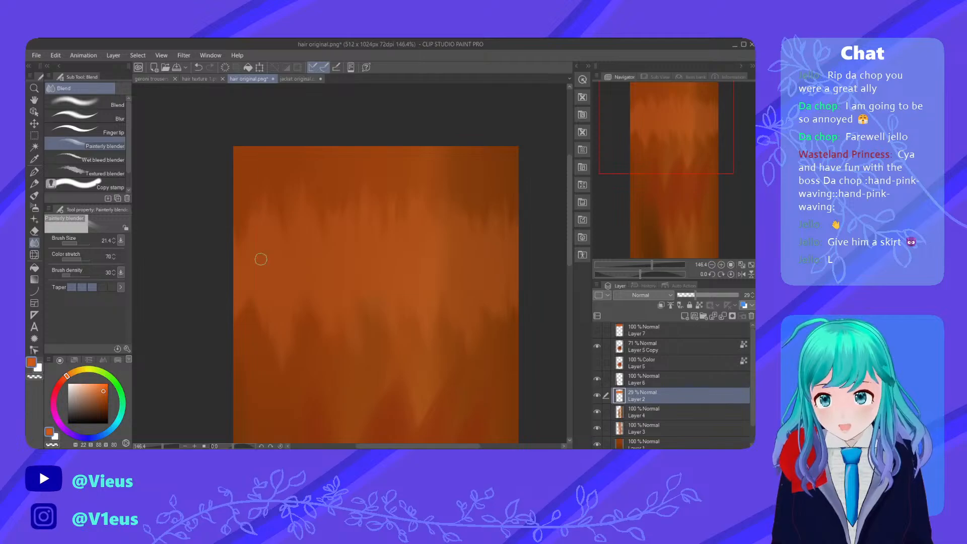
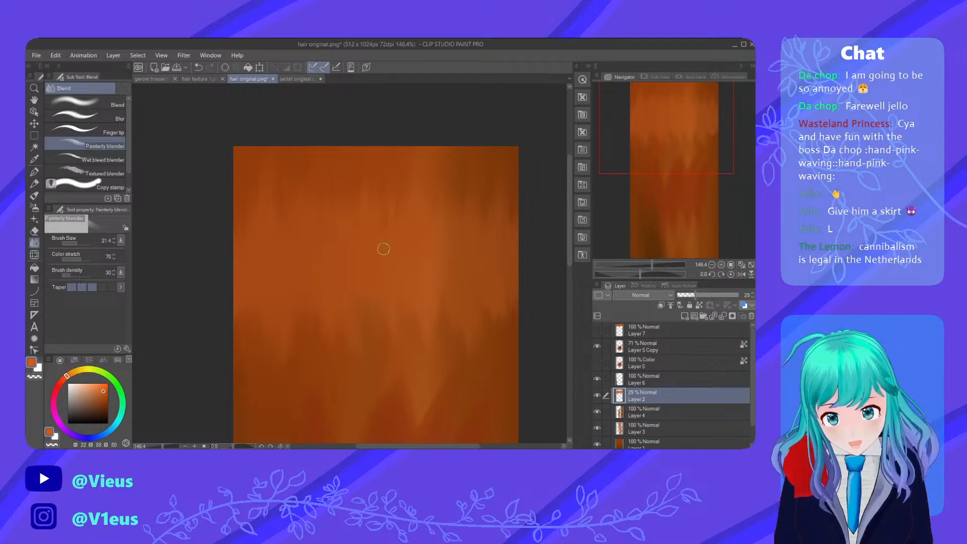
{"action": "scroll", "coordinate": [384, 340], "scroll_direction": "up", "scroll_amount": 4}
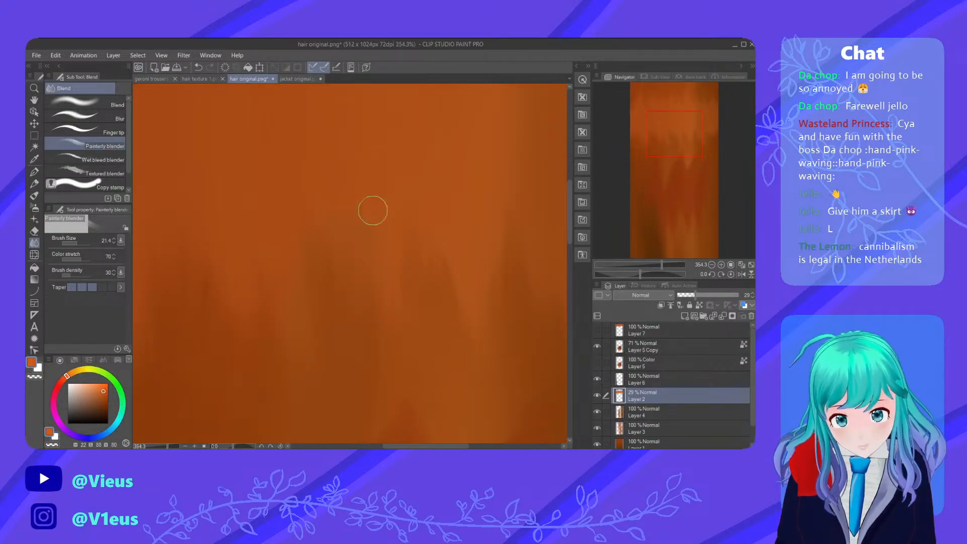
{"action": "scroll", "coordinate": [373, 211], "scroll_direction": "down", "scroll_amount": 4}
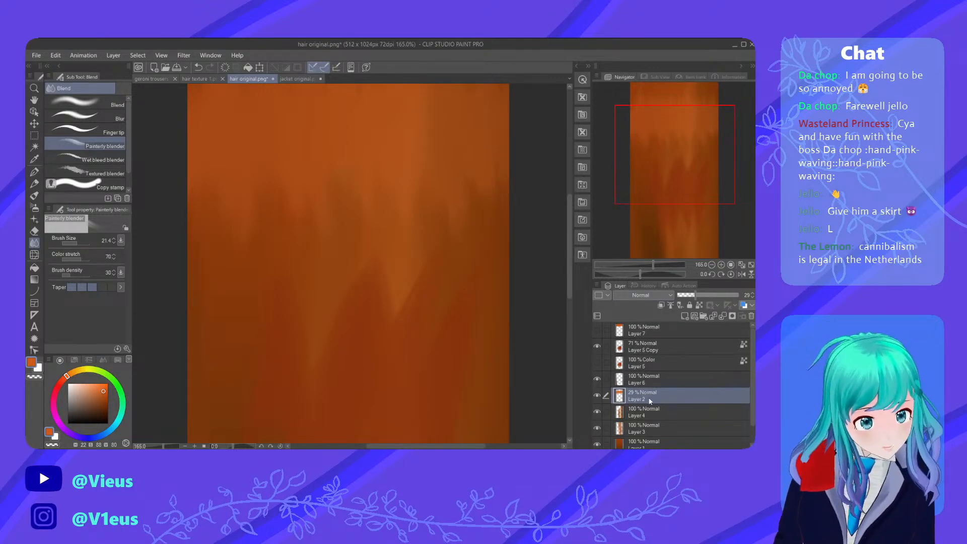
Move Layer 2 directly above Layer 5 Copy and toggle its visibility off and on to check its effect
{"action": "left_click_drag", "start_coordinate": [649, 401], "coordinate": [657, 344]}
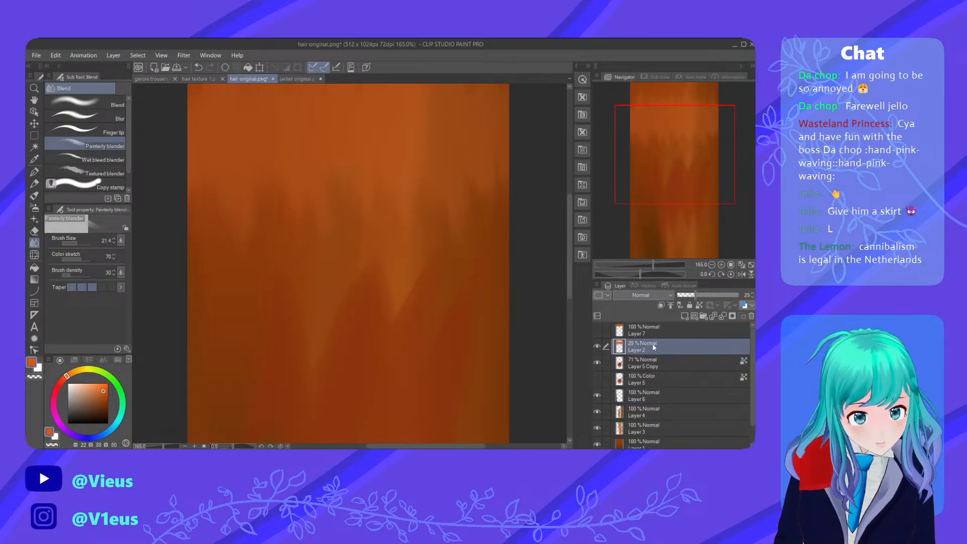
{"action": "left_click", "coordinate": [597, 346]}
{"action": "left_click", "coordinate": [596, 345]}
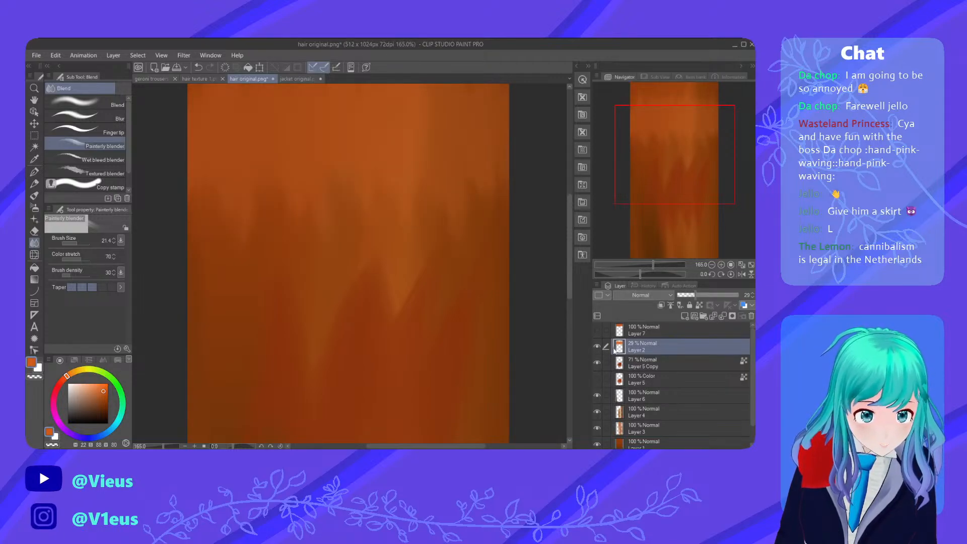
Toggle Layer 7 and Layer 5 Copy in turn to compare their effect on the hair texture, and select Layer 5
{"action": "left_click", "coordinate": [596, 330]}
{"action": "left_click", "coordinate": [605, 330]}
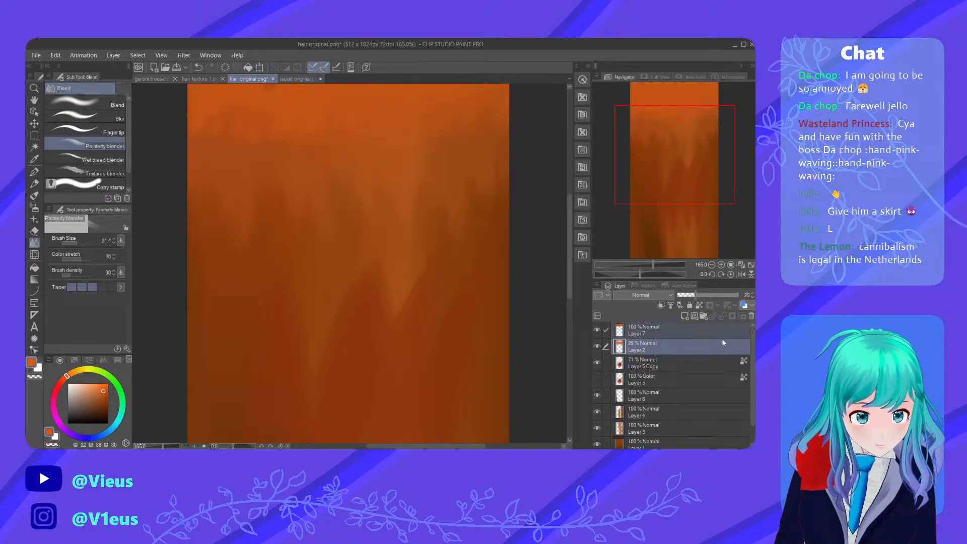
{"action": "left_click", "coordinate": [598, 329]}
{"action": "left_click", "coordinate": [633, 350]}
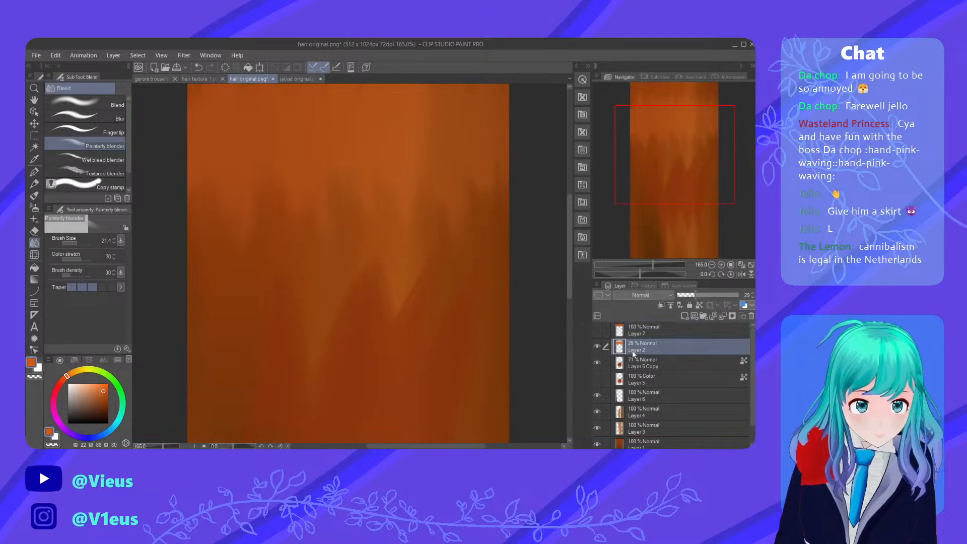
{"action": "left_click", "coordinate": [628, 366]}
{"action": "left_click", "coordinate": [597, 362]}
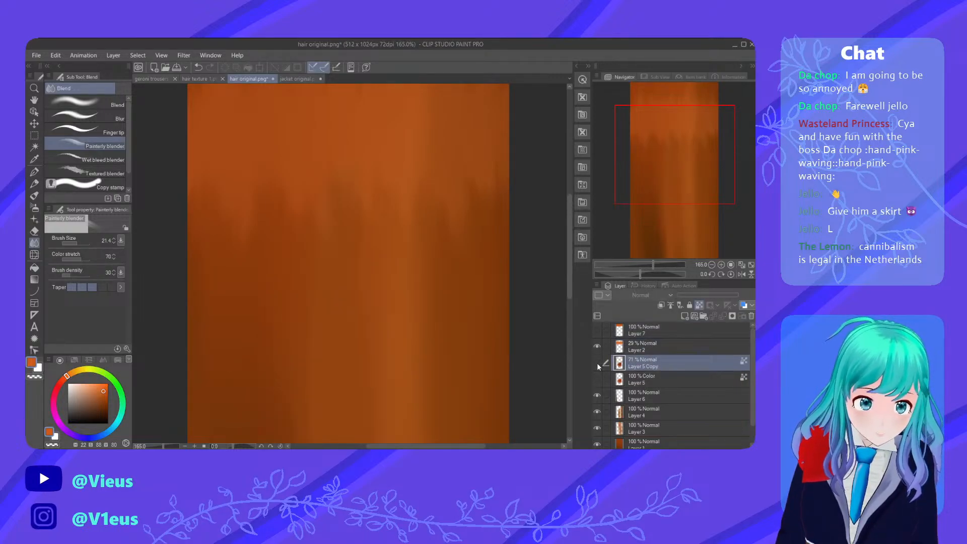
{"action": "left_click", "coordinate": [597, 363]}
{"action": "left_click", "coordinate": [628, 378]}
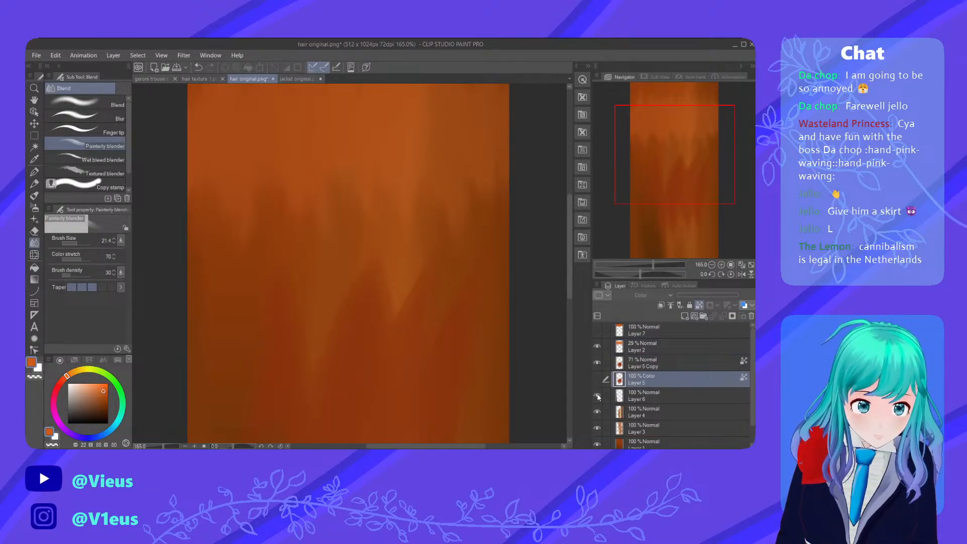
Compare the hair texture with Layer 6 and Layer 4 each hidden and shown, and examine the whole image
{"action": "left_click", "coordinate": [597, 396]}
{"action": "left_click", "coordinate": [598, 395]}
{"action": "left_click", "coordinate": [611, 410]}
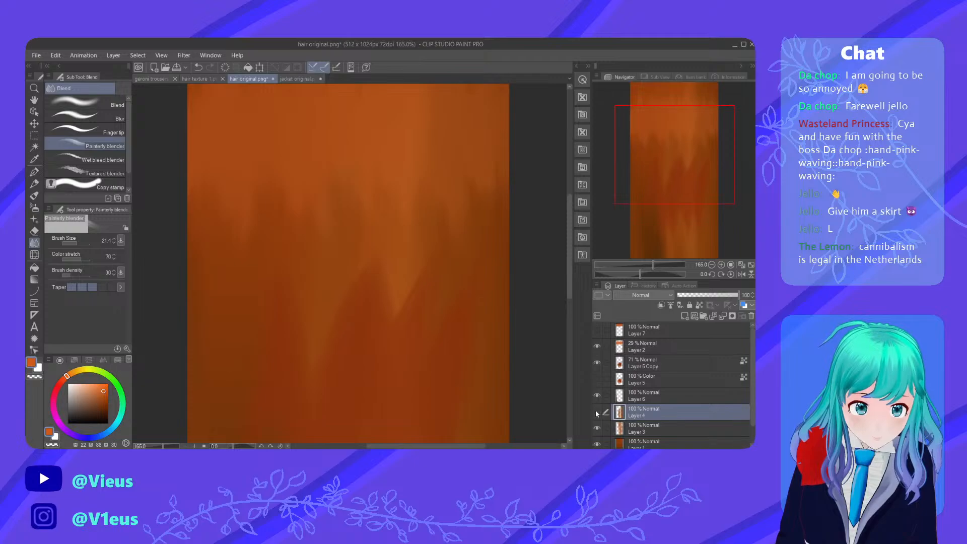
{"action": "left_click", "coordinate": [598, 412]}
{"action": "left_click", "coordinate": [597, 411]}
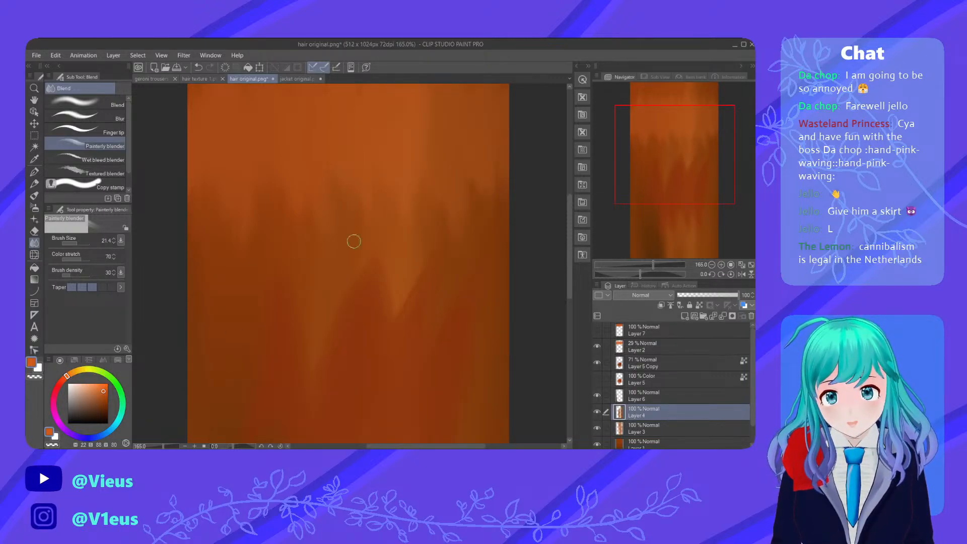
{"action": "scroll", "coordinate": [389, 242], "scroll_direction": "down", "scroll_amount": 8}
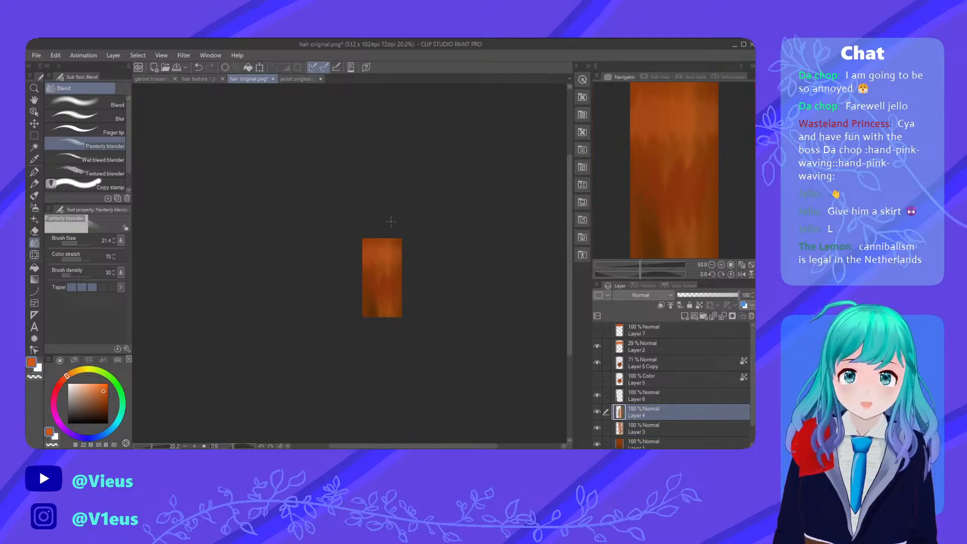
{"action": "scroll", "coordinate": [390, 221], "scroll_direction": "up", "scroll_amount": 4}
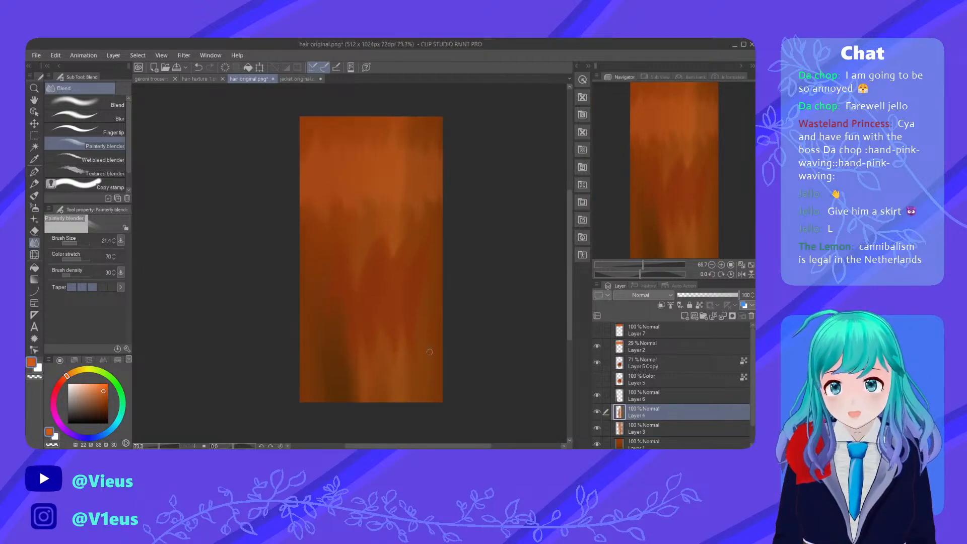
{"action": "scroll", "coordinate": [429, 351], "scroll_direction": "up", "scroll_amount": 1}
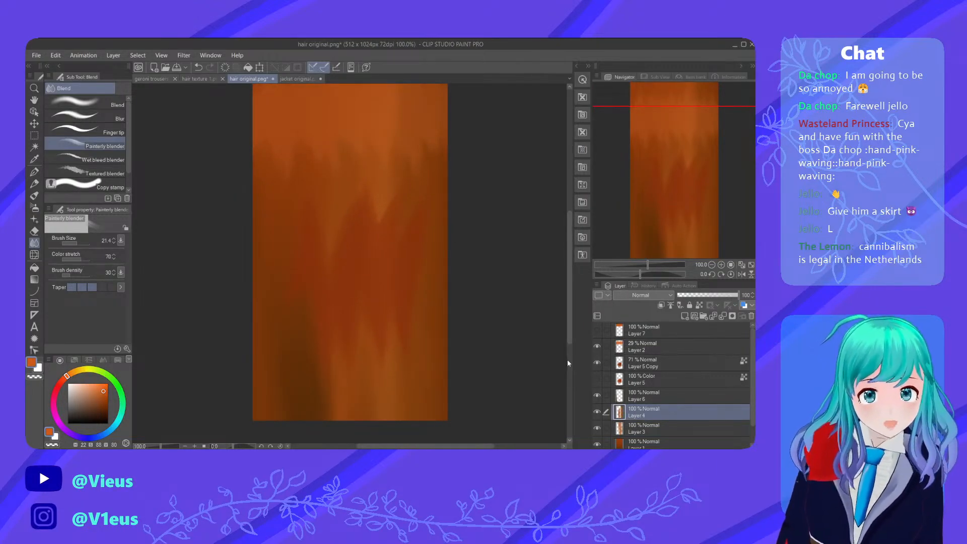
Unlock the transparent pixels of Layer 5 Copy and soften the edges of its dark red patches with the Painterly blender
{"action": "left_click", "coordinate": [655, 378]}
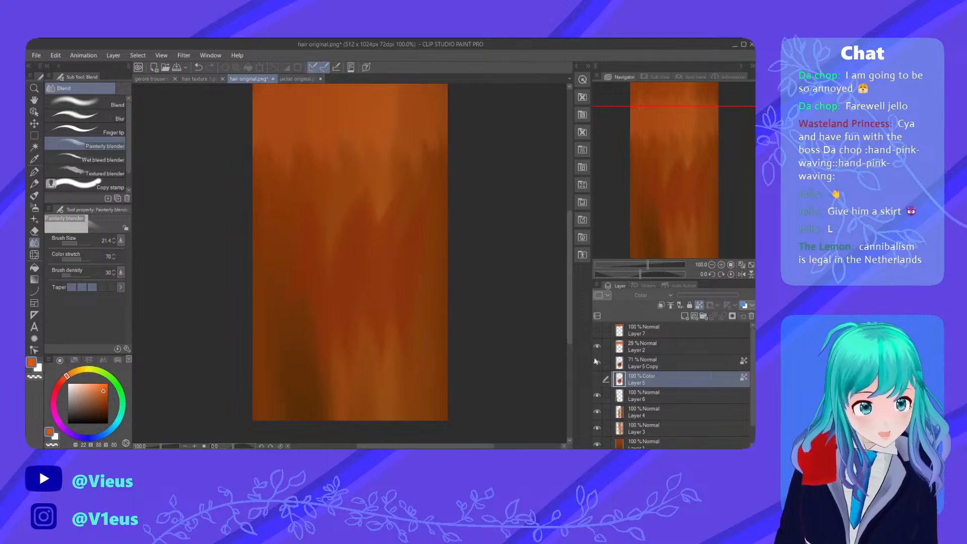
{"action": "left_click", "coordinate": [648, 363]}
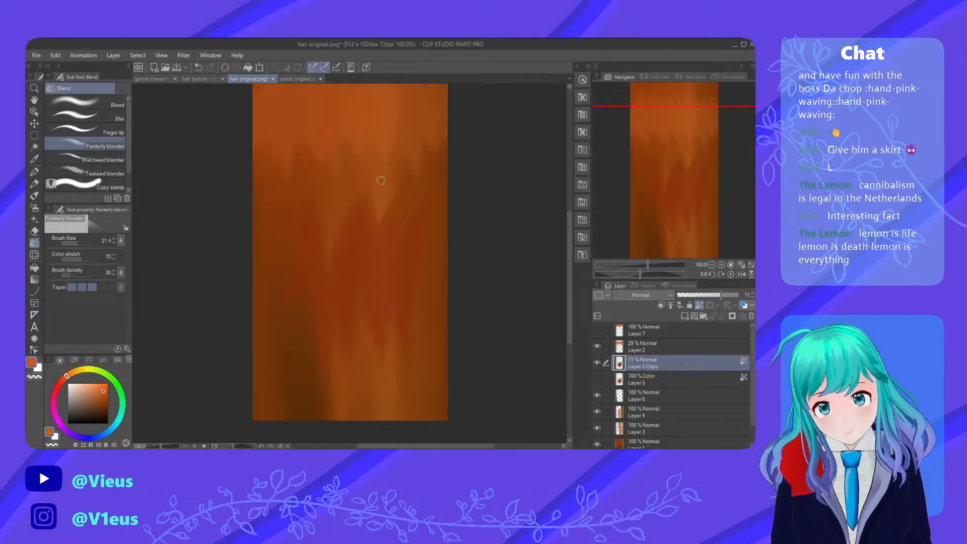
{"action": "left_click", "coordinate": [699, 304]}
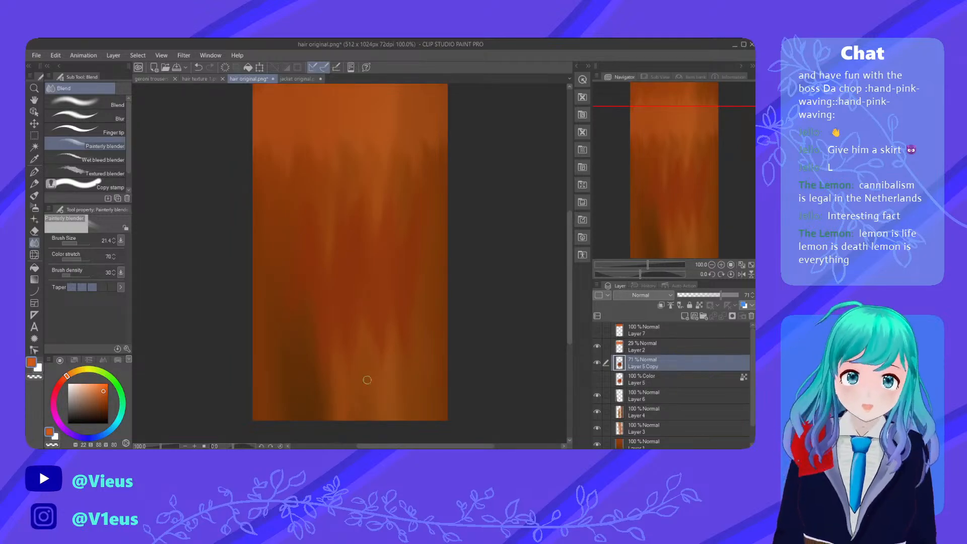
{"action": "scroll", "coordinate": [399, 180], "scroll_direction": "down", "scroll_amount": 3}
{"action": "scroll", "coordinate": [398, 180], "scroll_direction": "up", "scroll_amount": 2}
{"action": "scroll", "coordinate": [442, 261], "scroll_direction": "down", "scroll_amount": 2}
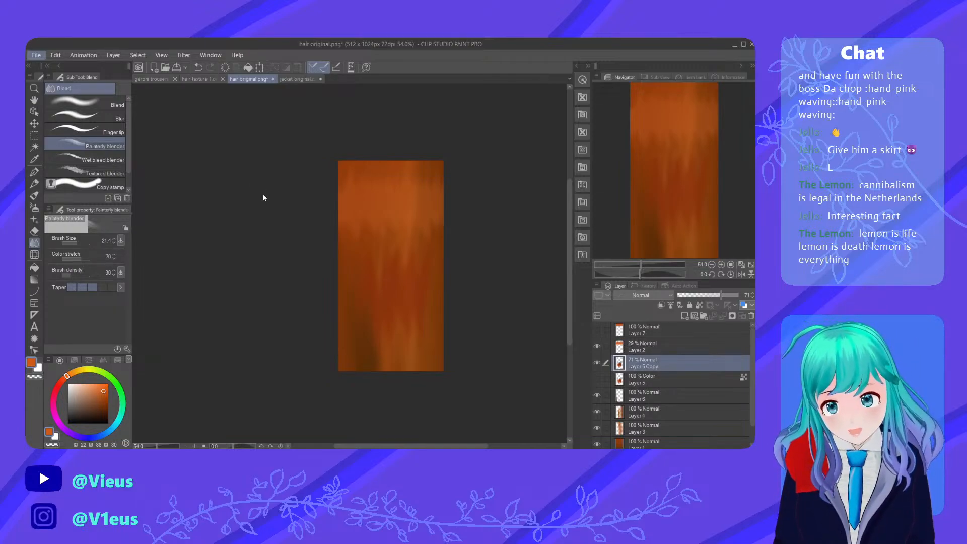
Switch to VRoid Studio and close the outfit's texture editor, saving the edited Tops and Inner Bottom as new items
{"action": "key", "text": "alt+Tab"}
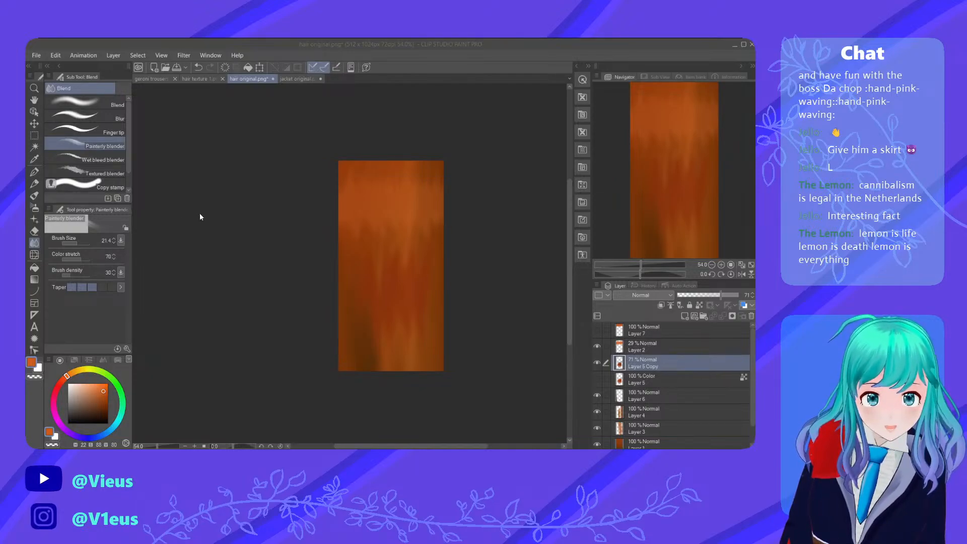
{"action": "left_click", "coordinate": [256, 213]}
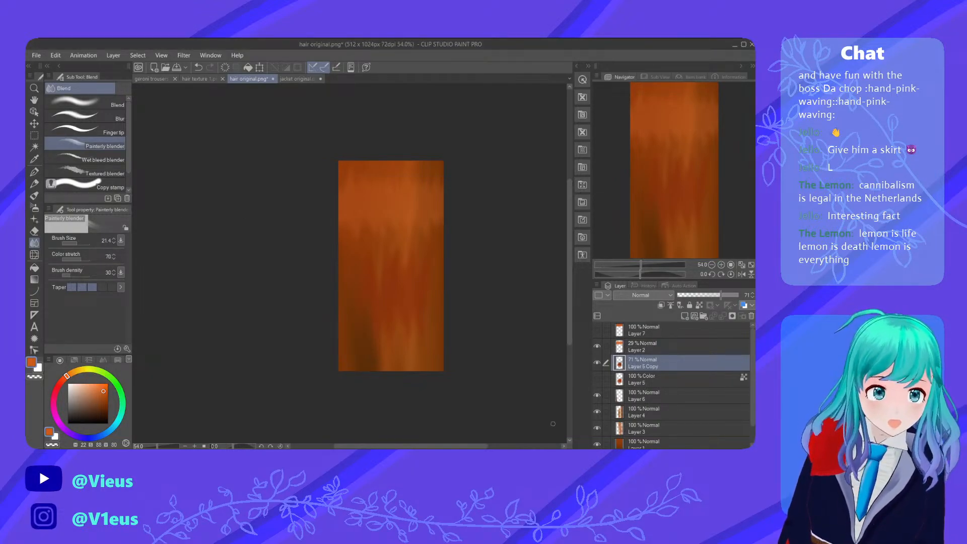
{"action": "key", "text": "alt+Tab"}
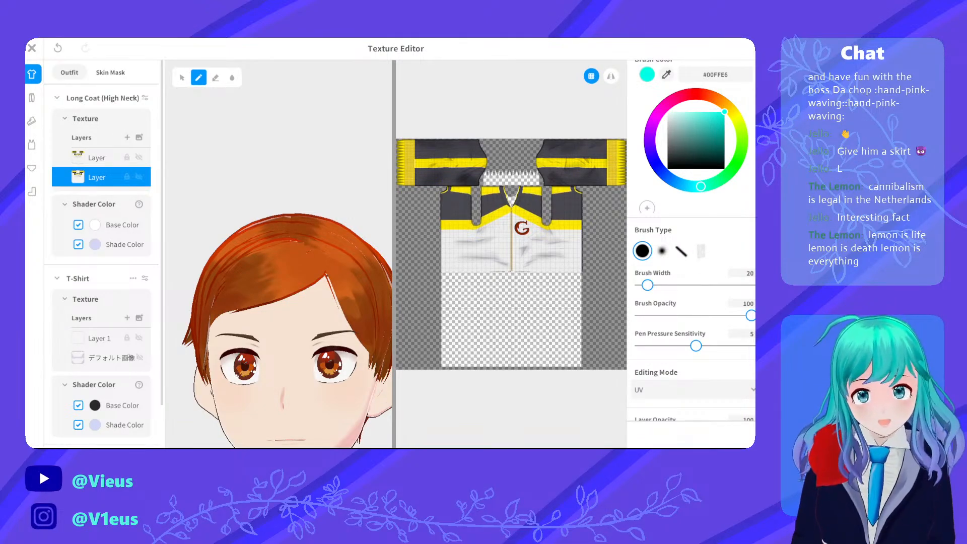
{"action": "left_click", "coordinate": [32, 49]}
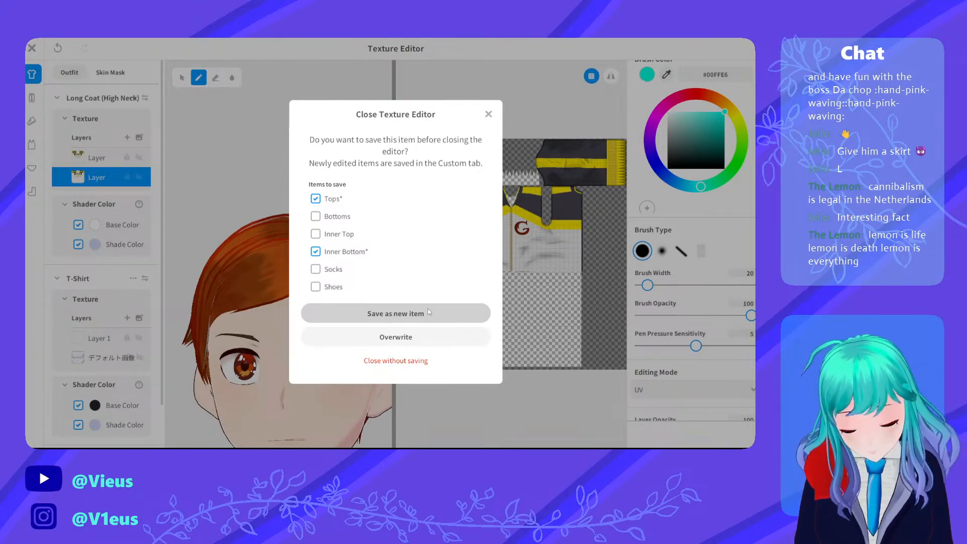
{"action": "left_click", "coordinate": [427, 313]}
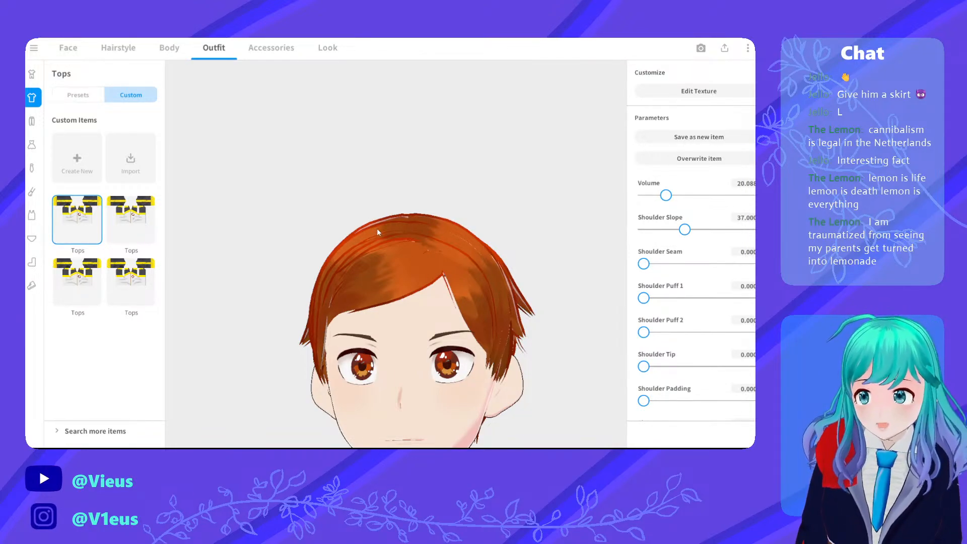
Open the character's custom overall hair in the hairstyle editor
{"action": "scroll", "coordinate": [376, 229], "scroll_direction": "down", "scroll_amount": 2}
{"action": "scroll", "coordinate": [378, 230], "scroll_direction": "up", "scroll_amount": 3}
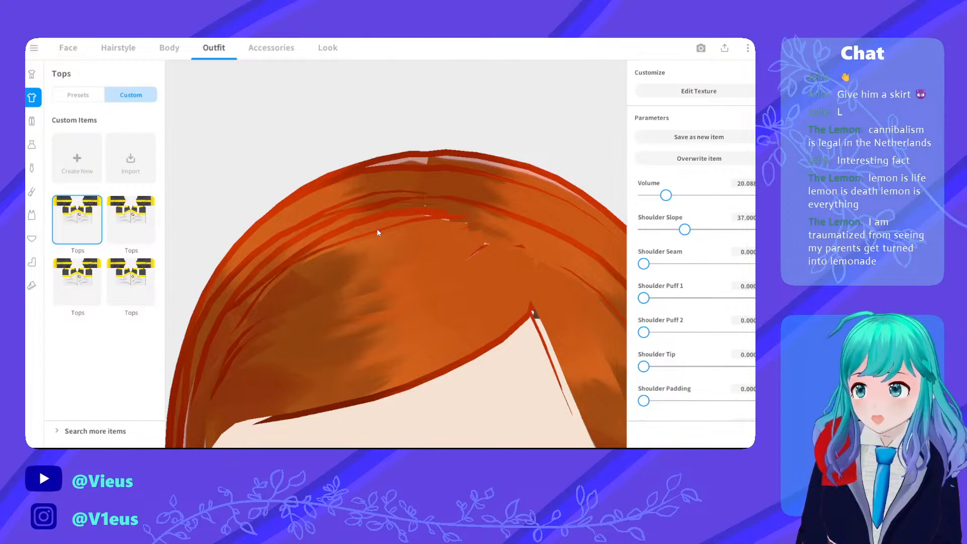
{"action": "scroll", "coordinate": [377, 229], "scroll_direction": "down", "scroll_amount": 1}
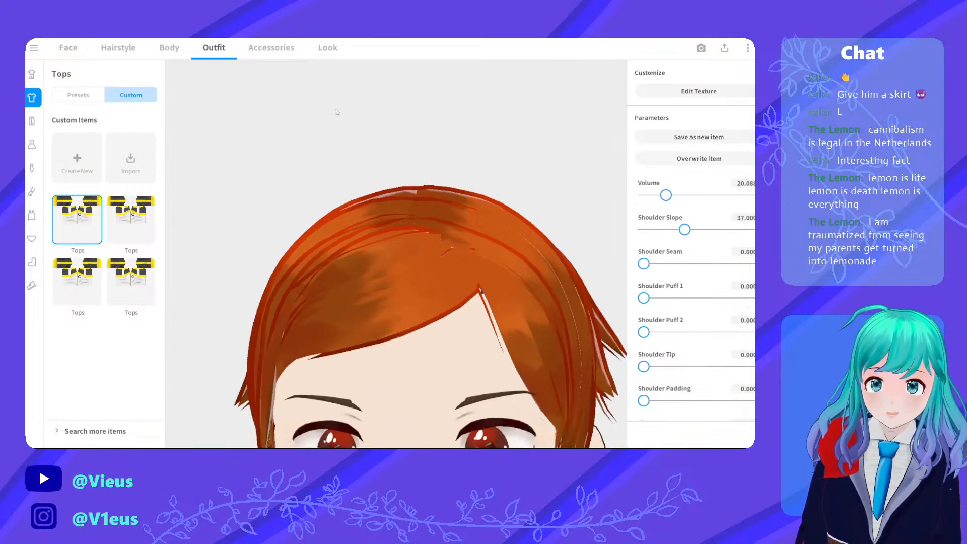
{"action": "left_click", "coordinate": [119, 48]}
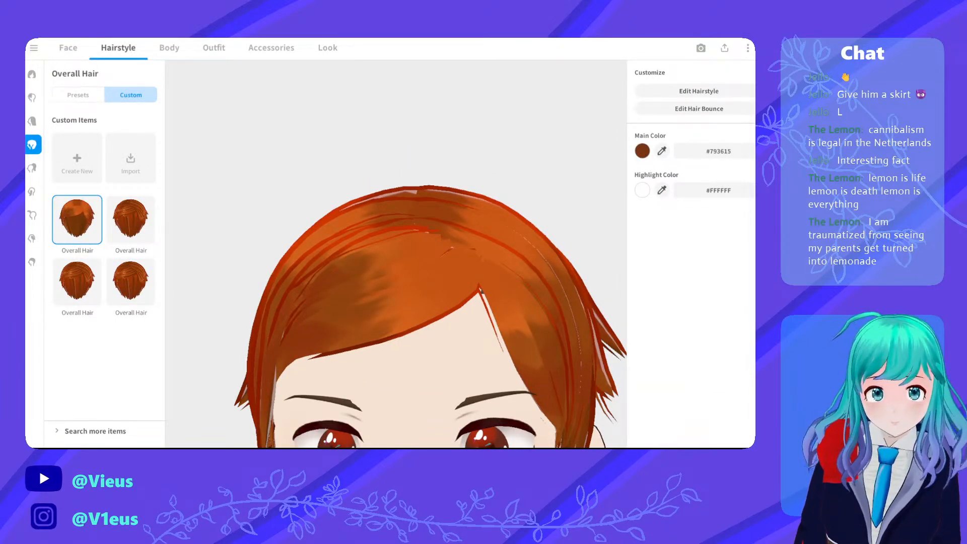
{"action": "left_click", "coordinate": [670, 92]}
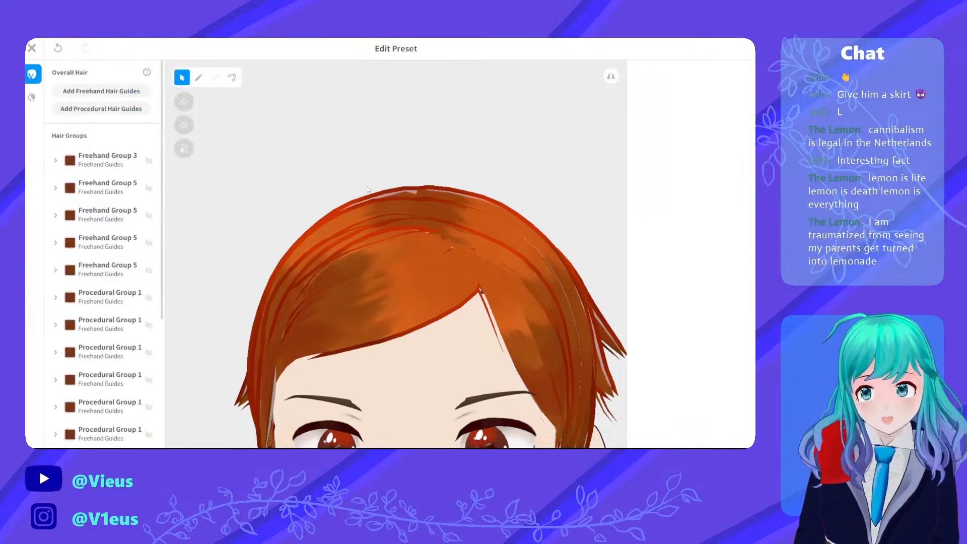
Select a hair strand on the side of the head and open its material in the Material Texture Editor
{"action": "scroll", "coordinate": [85, 221], "scroll_direction": "down", "scroll_amount": 3}
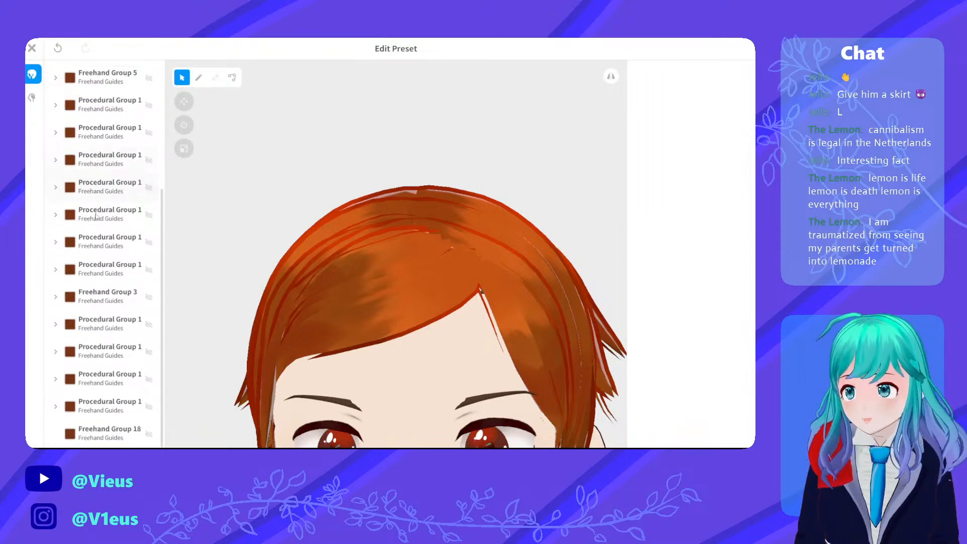
{"action": "scroll", "coordinate": [98, 215], "scroll_direction": "up", "scroll_amount": 3}
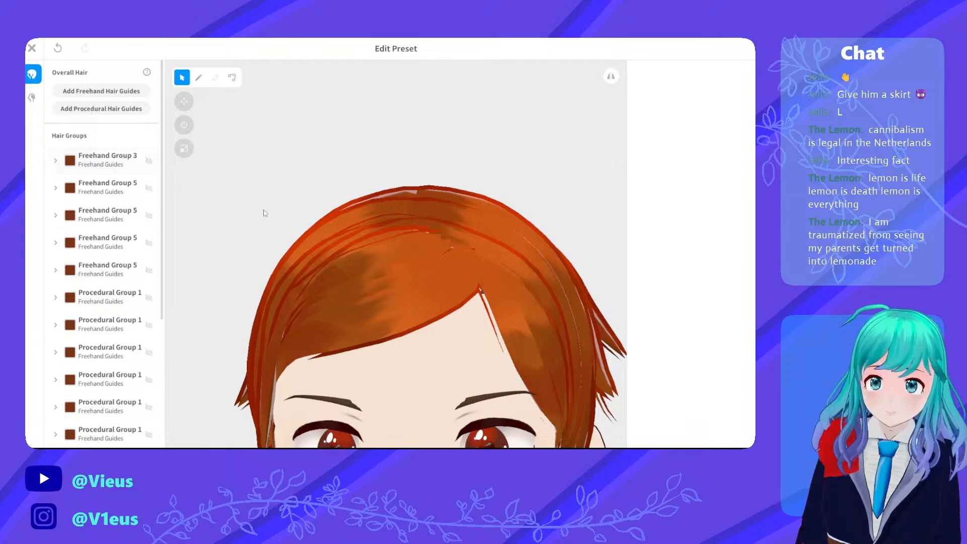
{"action": "right_click_drag", "start_coordinate": [263, 209], "coordinate": [316, 249]}
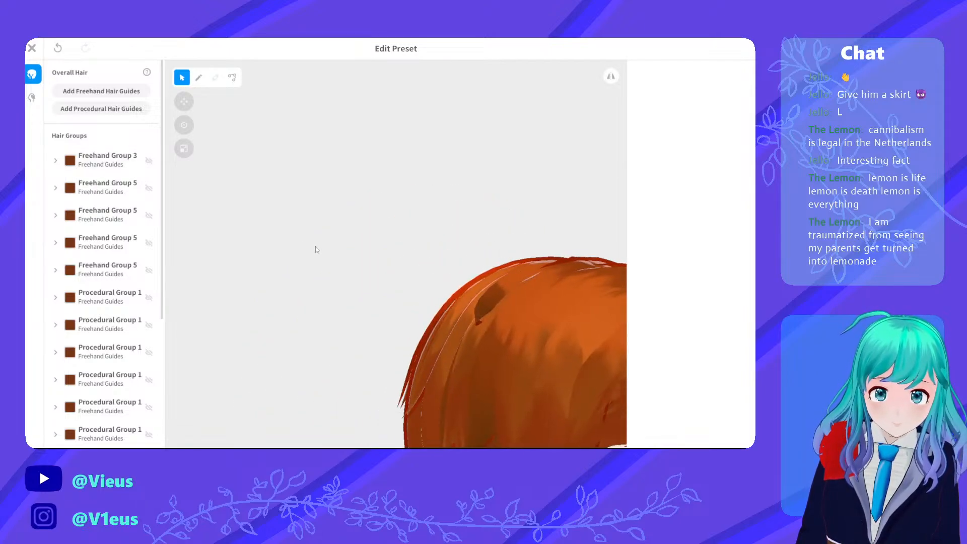
{"action": "left_click", "coordinate": [521, 312]}
{"action": "left_click", "coordinate": [658, 134]}
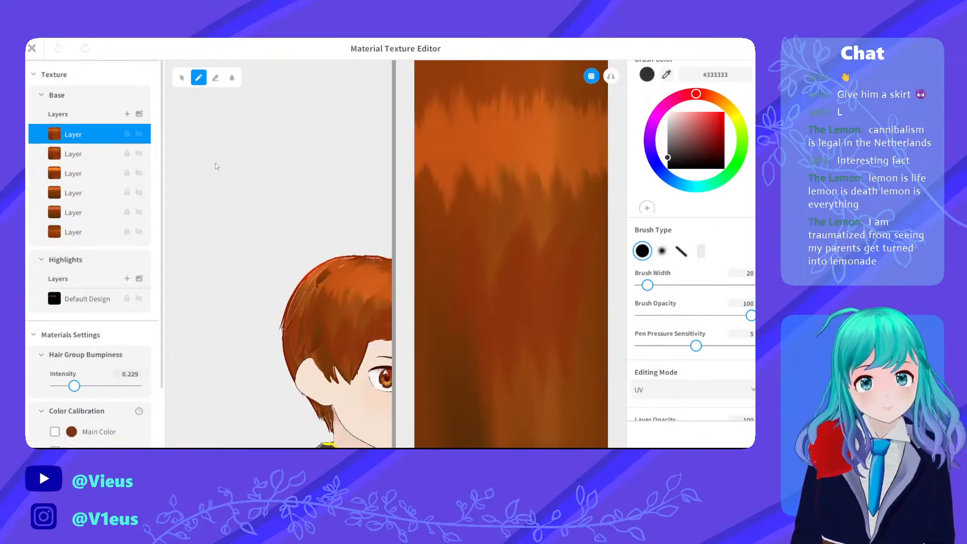
Import the newly blended hair texture as a new top layer of the base texture
{"action": "scroll", "coordinate": [227, 185], "scroll_direction": "down", "scroll_amount": 3}
{"action": "right_click_drag", "start_coordinate": [256, 216], "coordinate": [236, 244]}
{"action": "scroll", "coordinate": [273, 285], "scroll_direction": "up", "scroll_amount": 5}
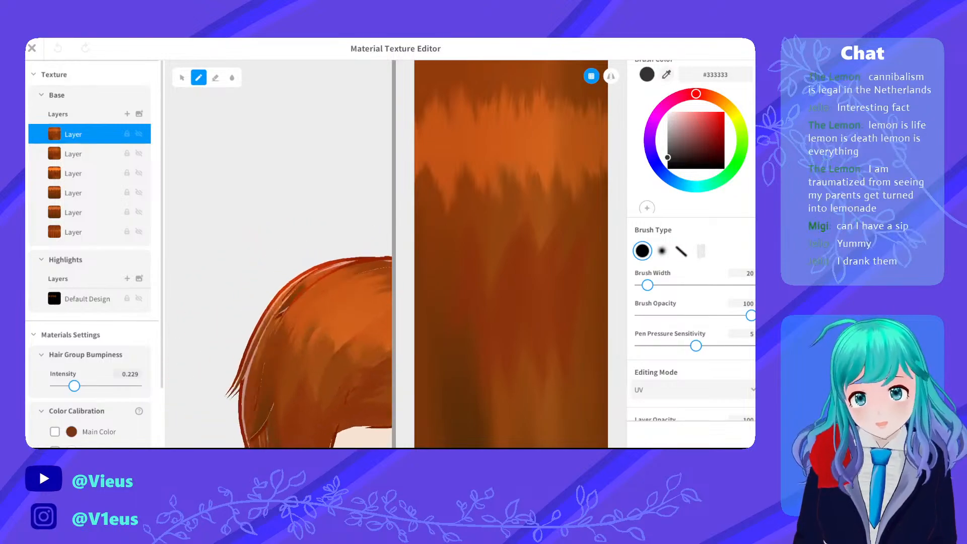
{"action": "middle_click_drag", "start_coordinate": [175, 194], "coordinate": [183, 194]}
{"action": "scroll", "coordinate": [556, 237], "scroll_direction": "down", "scroll_amount": 4}
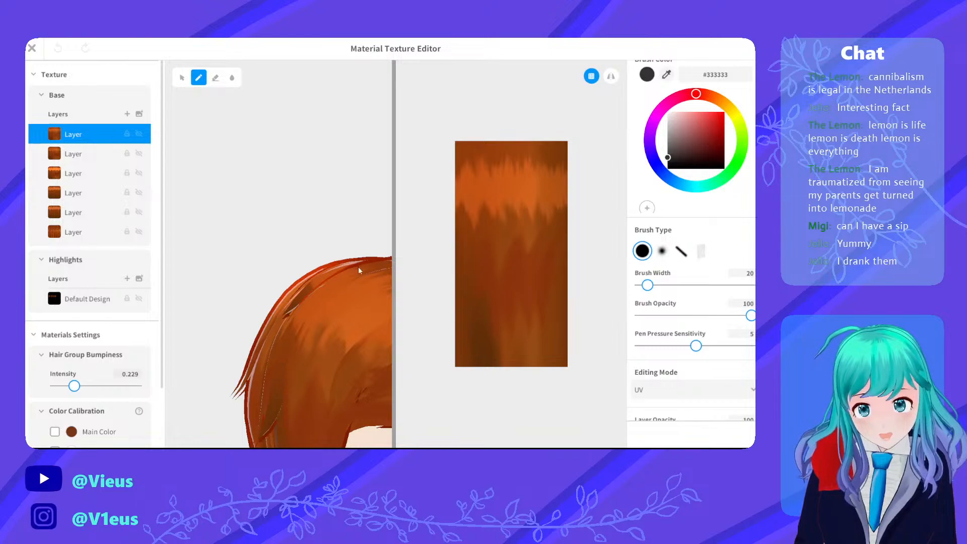
{"action": "left_click", "coordinate": [316, 257]}
Examine the new hair texture on the head from the front and the sides, up close and from a distance
{"action": "scroll", "coordinate": [175, 198], "scroll_direction": "down", "scroll_amount": 8}
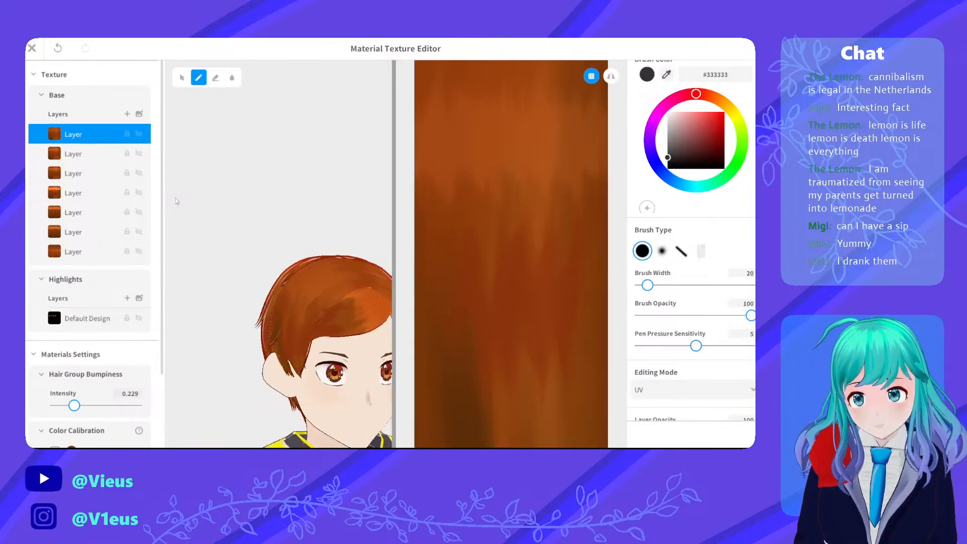
{"action": "middle_click_drag", "start_coordinate": [256, 228], "coordinate": [242, 230]}
{"action": "scroll", "coordinate": [242, 229], "scroll_direction": "up", "scroll_amount": 4}
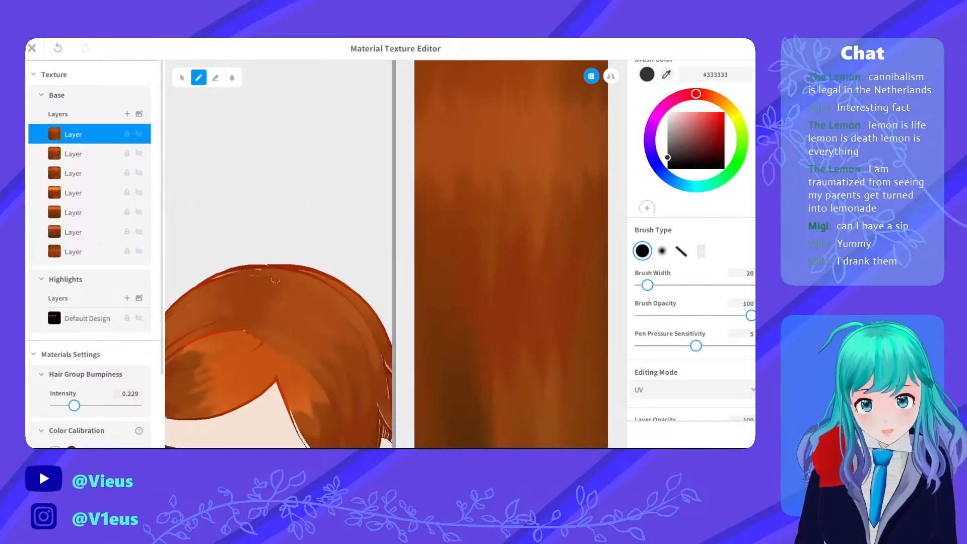
{"action": "right_click_drag", "start_coordinate": [241, 230], "coordinate": [136, 227]}
{"action": "right_click_drag", "start_coordinate": [282, 227], "coordinate": [216, 272]}
{"action": "middle_click_drag", "start_coordinate": [216, 272], "coordinate": [297, 292]}
{"action": "right_click_drag", "start_coordinate": [292, 330], "coordinate": [297, 303]}
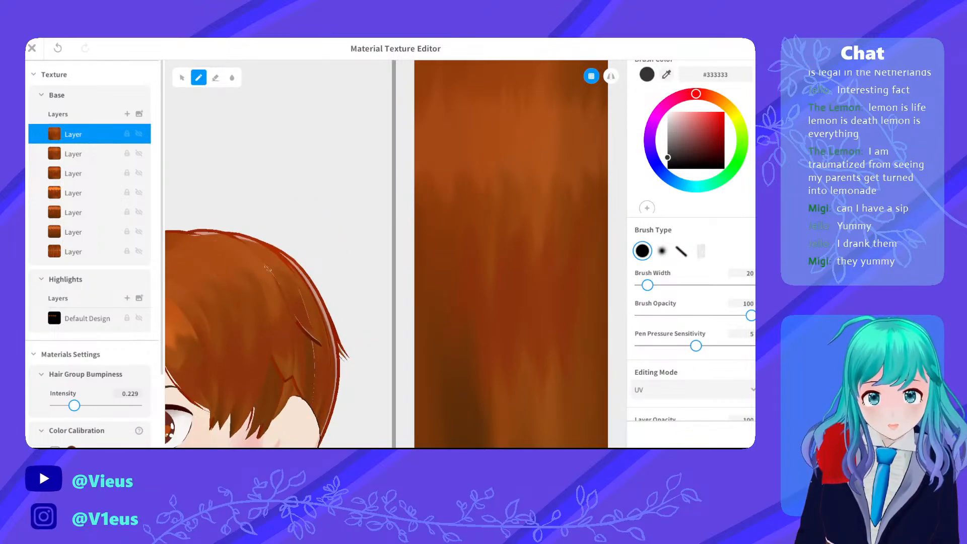
{"action": "scroll", "coordinate": [267, 269], "scroll_direction": "down", "scroll_amount": 4}
{"action": "mouse_move", "coordinate": [252, 272]}
{"action": "right_mouse_down"}
{"action": "mouse_move", "coordinate": [327, 291]}
{"action": "mouse_move", "coordinate": [483, 289]}
{"action": "mouse_move", "coordinate": [267, 283]}
{"action": "right_mouse_up"}
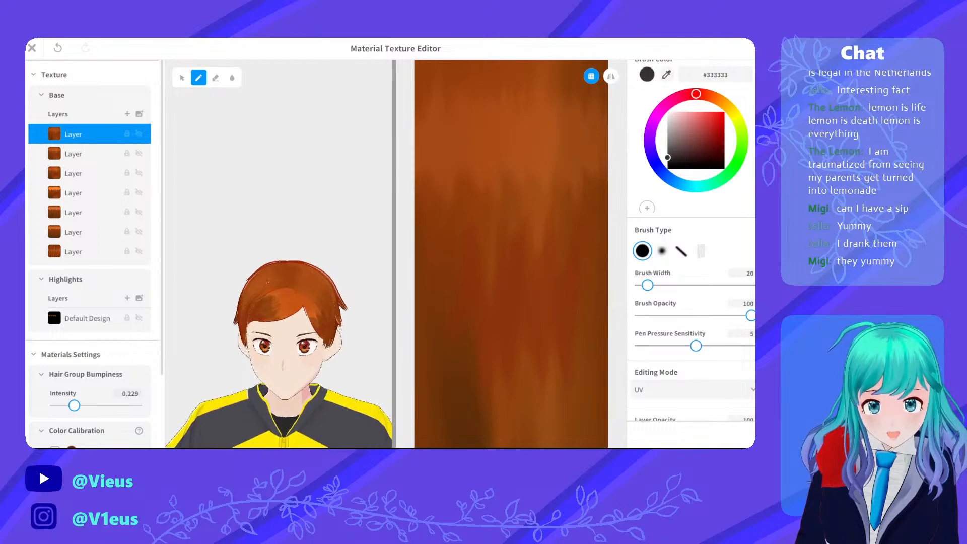
{"action": "scroll", "coordinate": [291, 293], "scroll_direction": "up", "scroll_amount": 3}
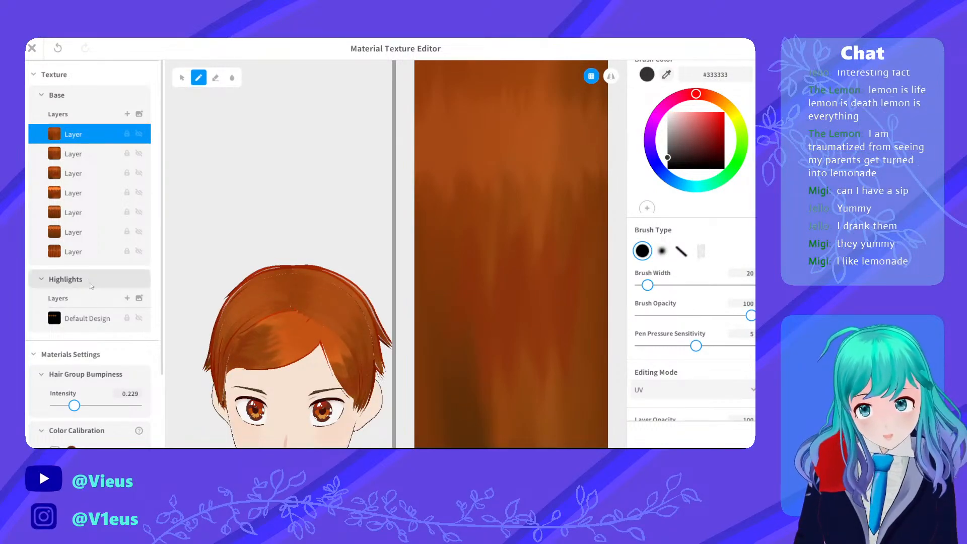
Delete the five outdated base layers between the newly imported top layer and the lowest layer
{"action": "right_click", "coordinate": [81, 164]}
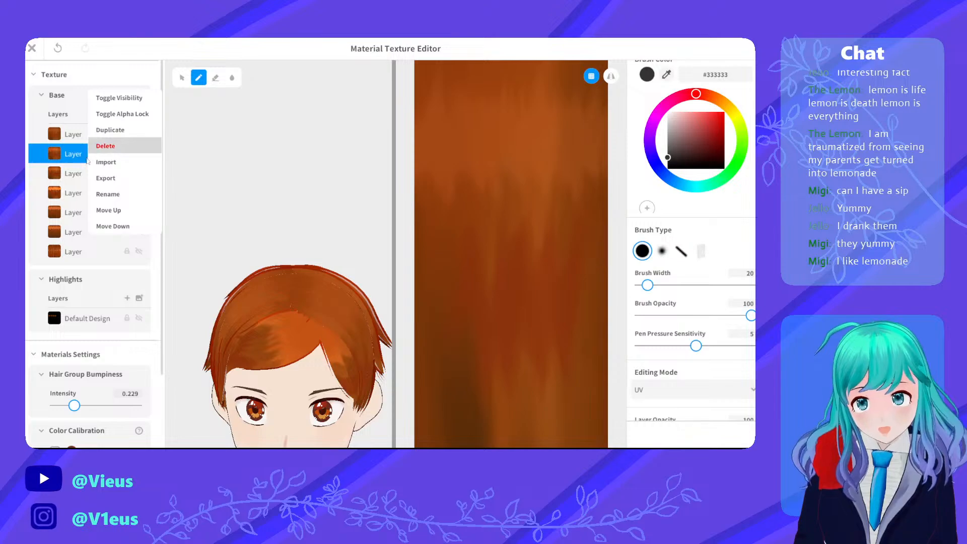
{"action": "left_click", "coordinate": [106, 140]}
{"action": "right_click", "coordinate": [81, 159]}
{"action": "left_click", "coordinate": [105, 140]}
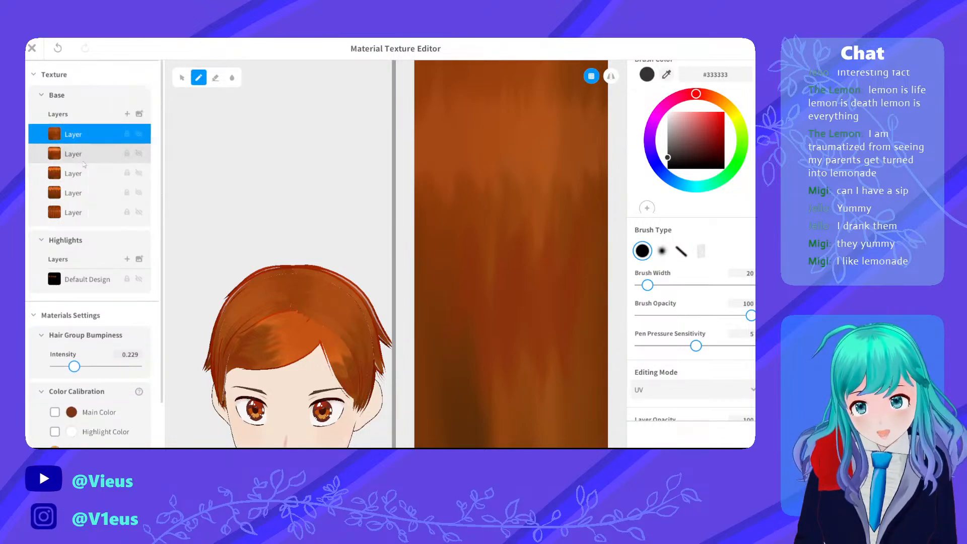
{"action": "right_click", "coordinate": [83, 162]}
{"action": "left_click", "coordinate": [103, 141]}
{"action": "right_click", "coordinate": [98, 154]}
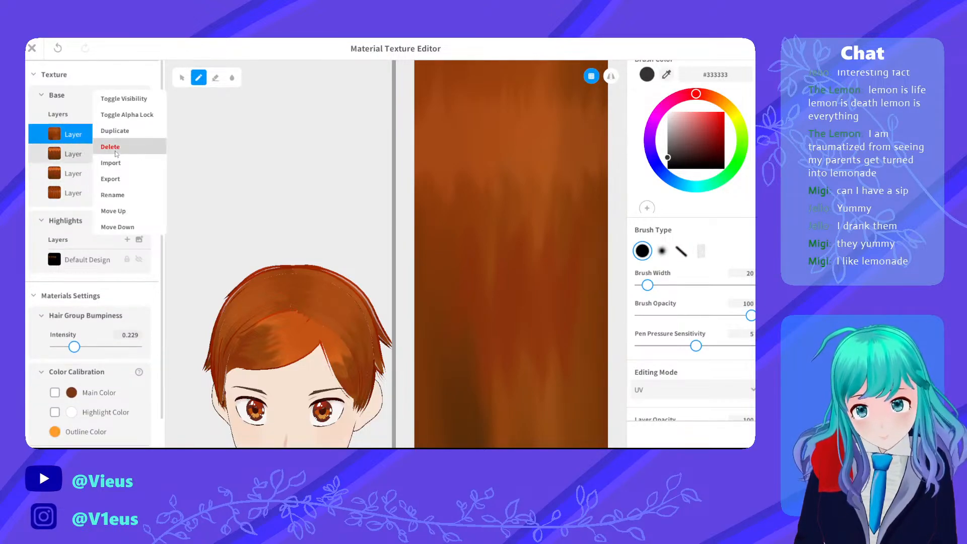
{"action": "left_click", "coordinate": [115, 142]}
{"action": "right_click", "coordinate": [99, 154]}
{"action": "left_click", "coordinate": [114, 142]}
Select the lowest base layer and hide the imported top layer to check the texture beneath it
{"action": "right_click", "coordinate": [93, 160]}
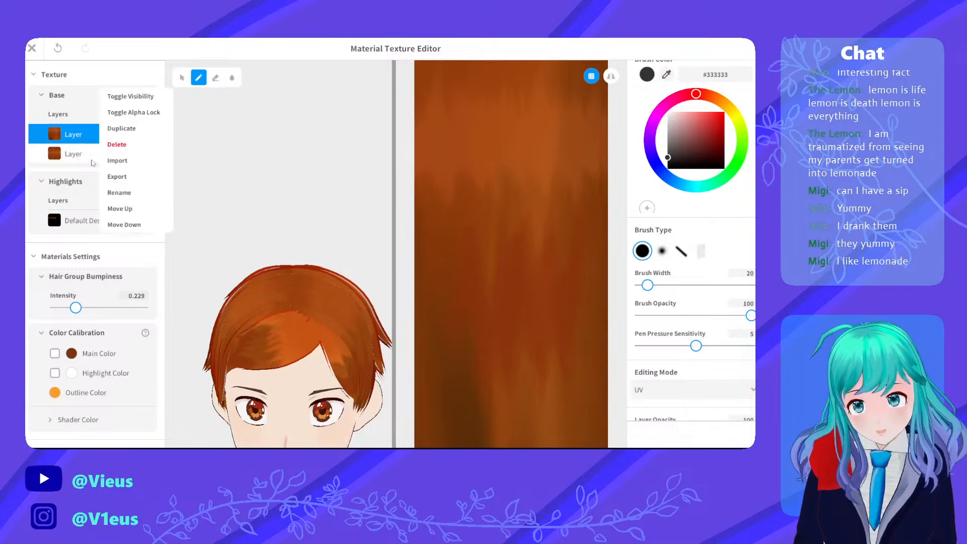
{"action": "left_click", "coordinate": [79, 160]}
{"action": "left_click", "coordinate": [75, 153]}
{"action": "right_click", "coordinate": [84, 150]}
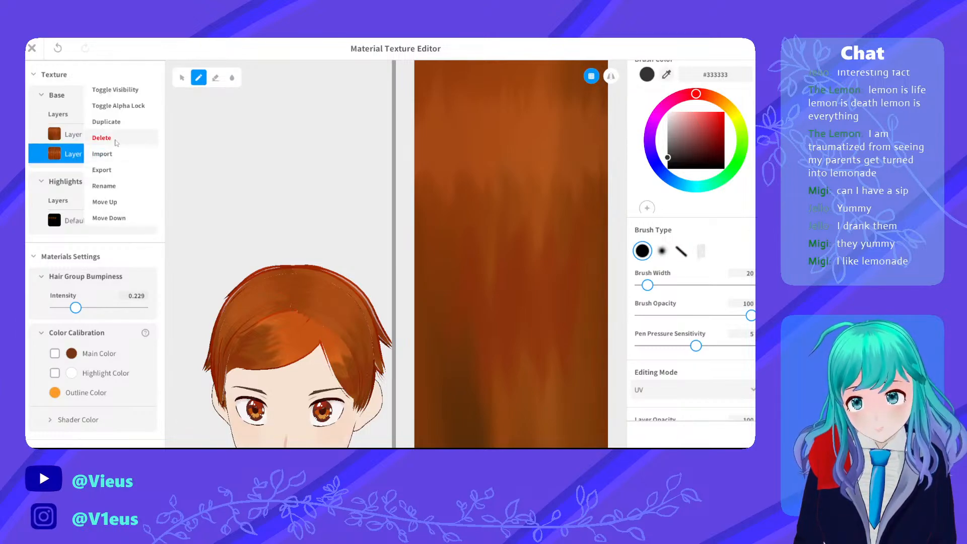
{"action": "left_click", "coordinate": [66, 141]}
{"action": "left_click", "coordinate": [145, 135]}
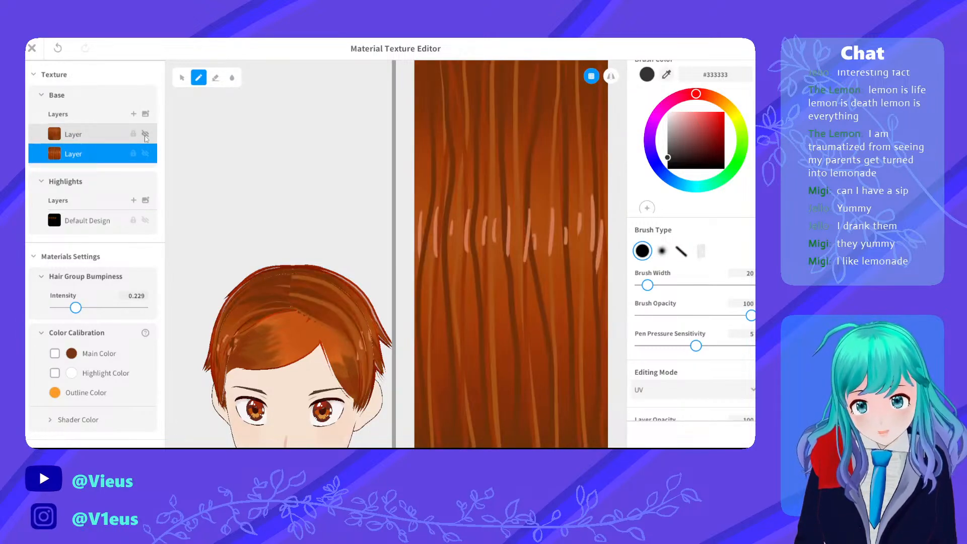
Compare the base texture with and without the imported top layer, leave that layer visible, and close the texture editor
{"action": "left_click", "coordinate": [145, 135]}
{"action": "left_click", "coordinate": [145, 135]}
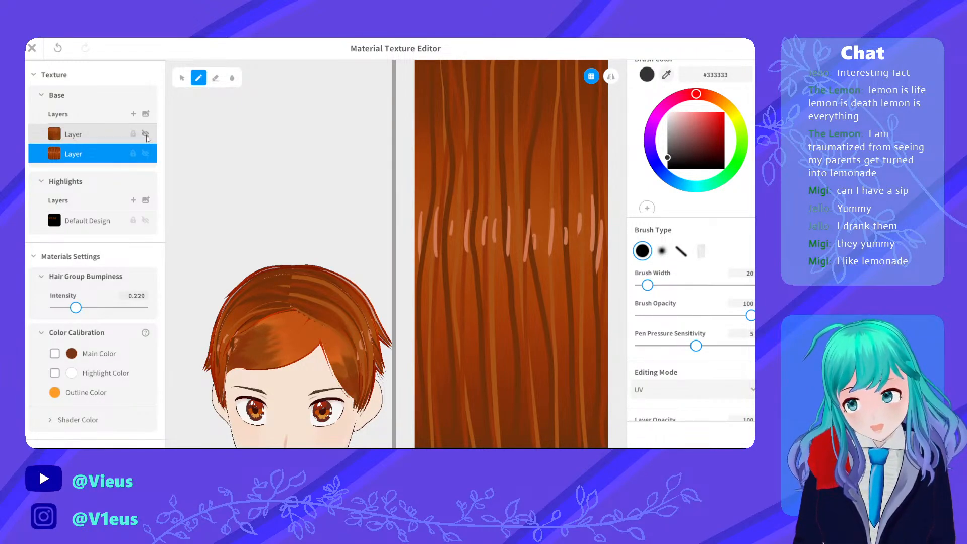
{"action": "left_click", "coordinate": [145, 134]}
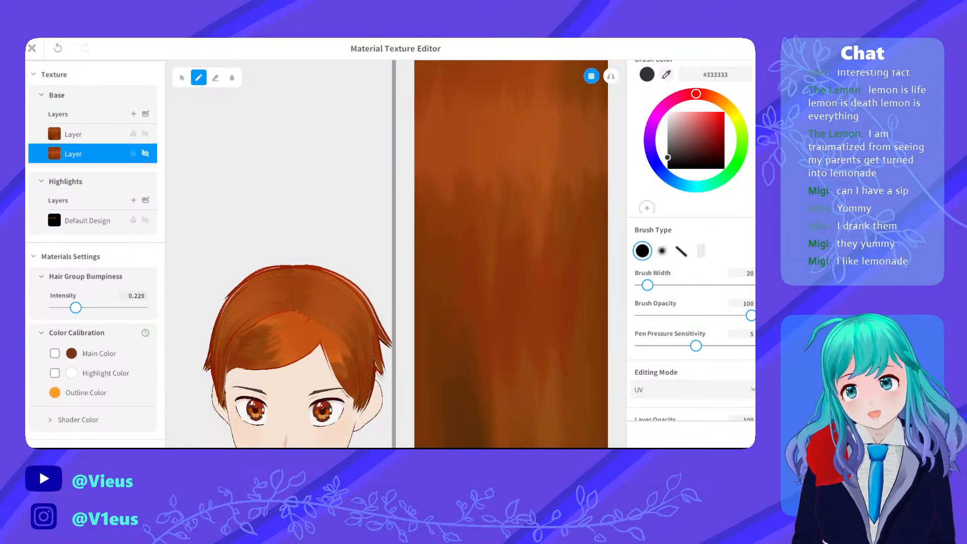
{"action": "left_click", "coordinate": [31, 48]}
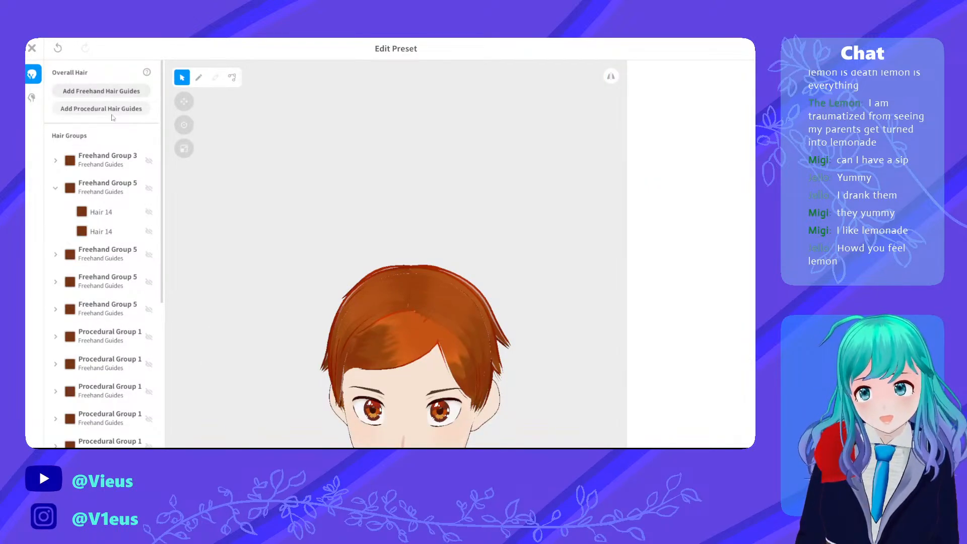
Select Freehand Group 5 and the front bangs strand to check which hair pieces make up the hairstyle
{"action": "scroll", "coordinate": [276, 208], "scroll_direction": "up", "scroll_amount": 2}
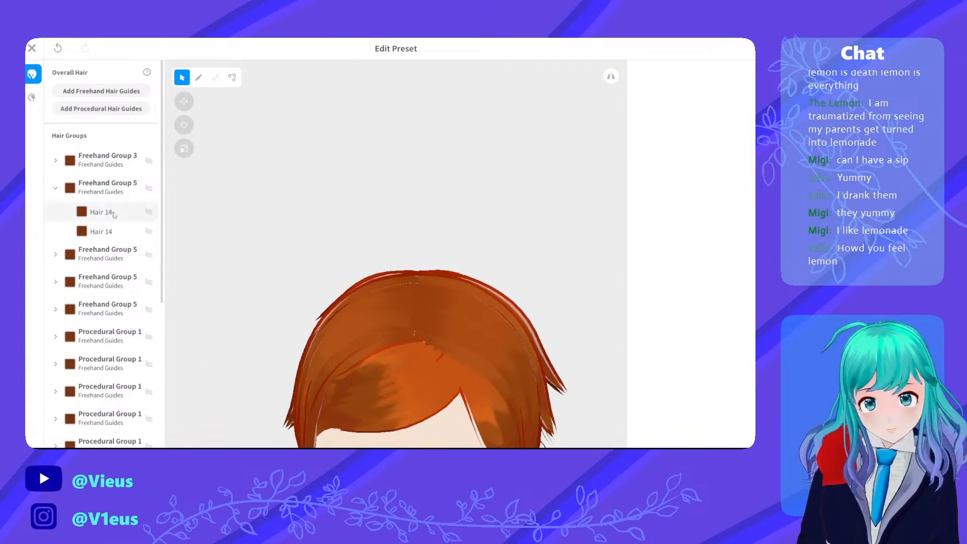
{"action": "left_click", "coordinate": [106, 199]}
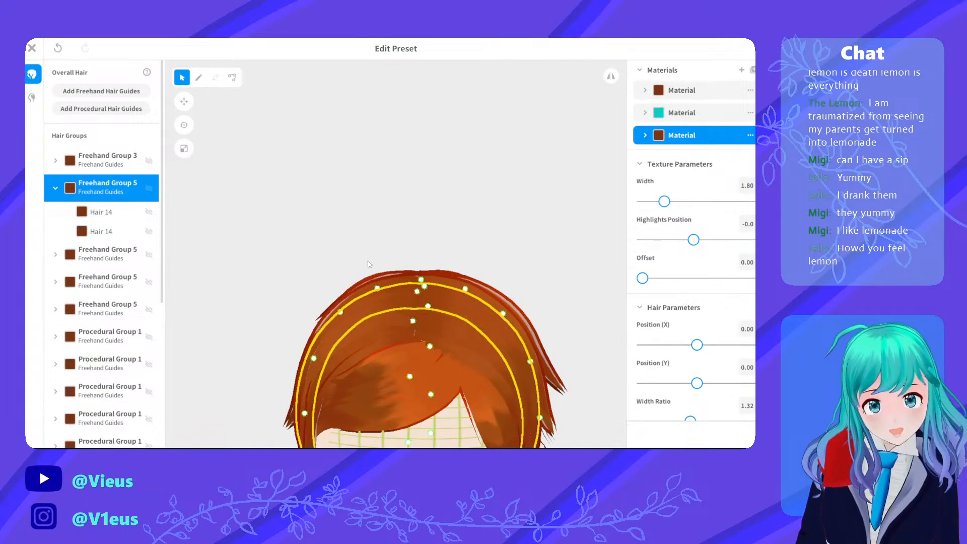
{"action": "left_click", "coordinate": [401, 373]}
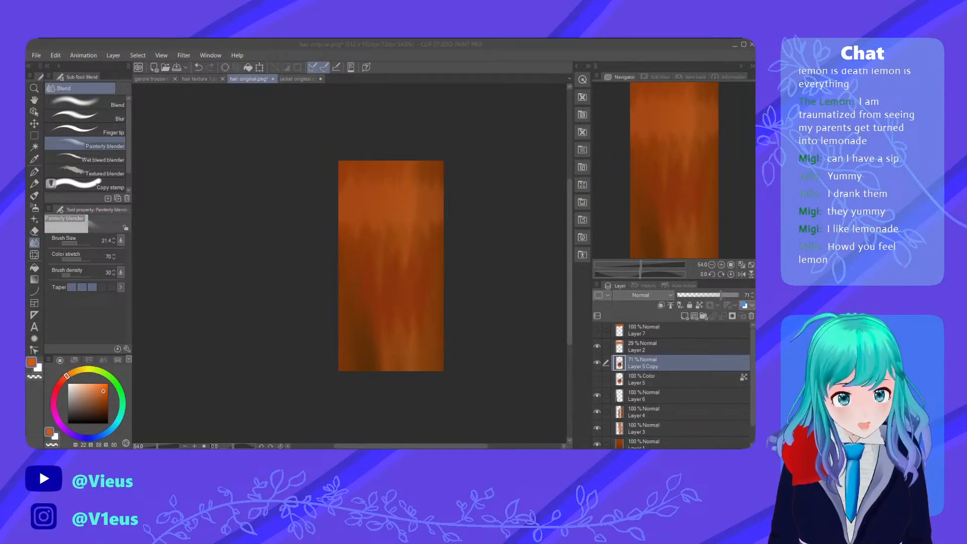
Switch to Clip Studio Paint, select Layer 2, sample its darker orange as the drawing colour, and show Layer 7
{"action": "left_click", "coordinate": [635, 347]}
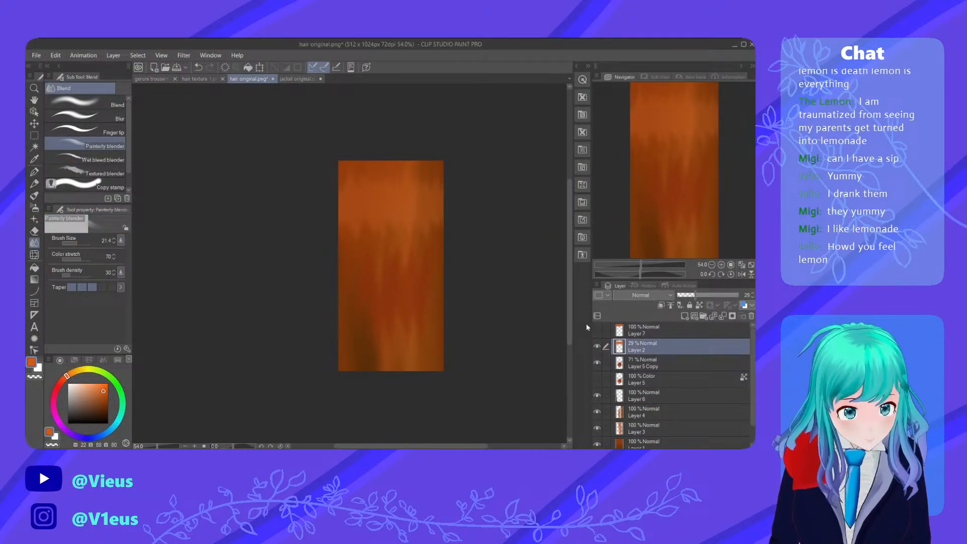
{"action": "scroll", "coordinate": [381, 237], "scroll_direction": "up", "scroll_amount": 3}
{"action": "scroll", "coordinate": [382, 236], "scroll_direction": "up", "scroll_amount": 2}
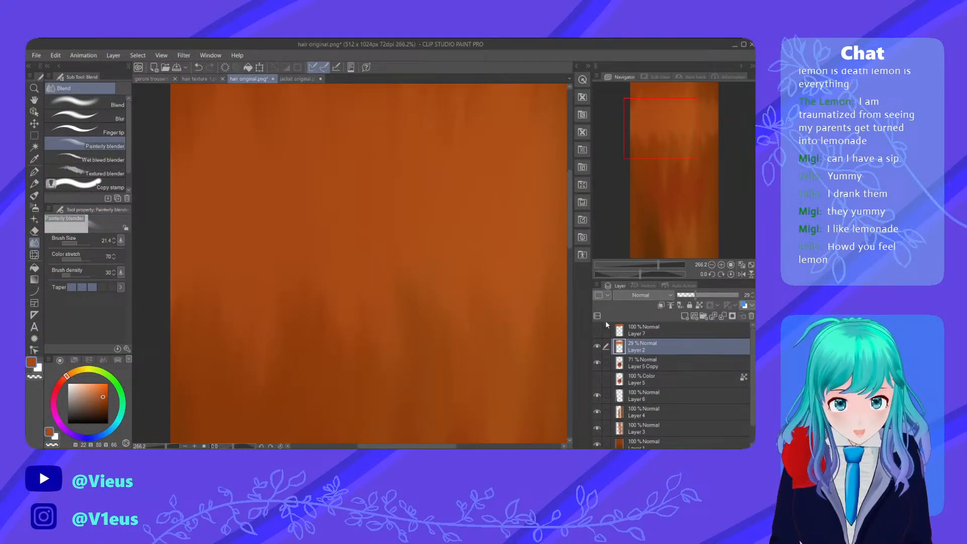
{"action": "left_click", "coordinate": [596, 331]}
{"action": "scroll", "coordinate": [654, 362], "scroll_direction": "down", "scroll_amount": 1}
{"action": "scroll", "coordinate": [654, 362], "scroll_direction": "up", "scroll_amount": 1}
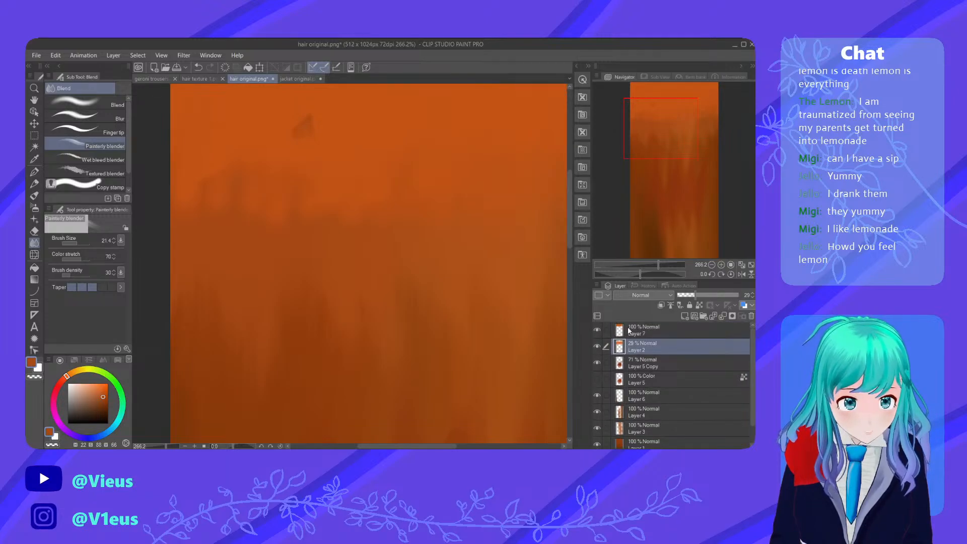
Lock Layer 7's transparent pixels and paint over it in the sampled darker orange with the G-pen at size 221.4
{"action": "left_click", "coordinate": [650, 330]}
{"action": "scroll", "coordinate": [369, 288], "scroll_direction": "down", "scroll_amount": 3}
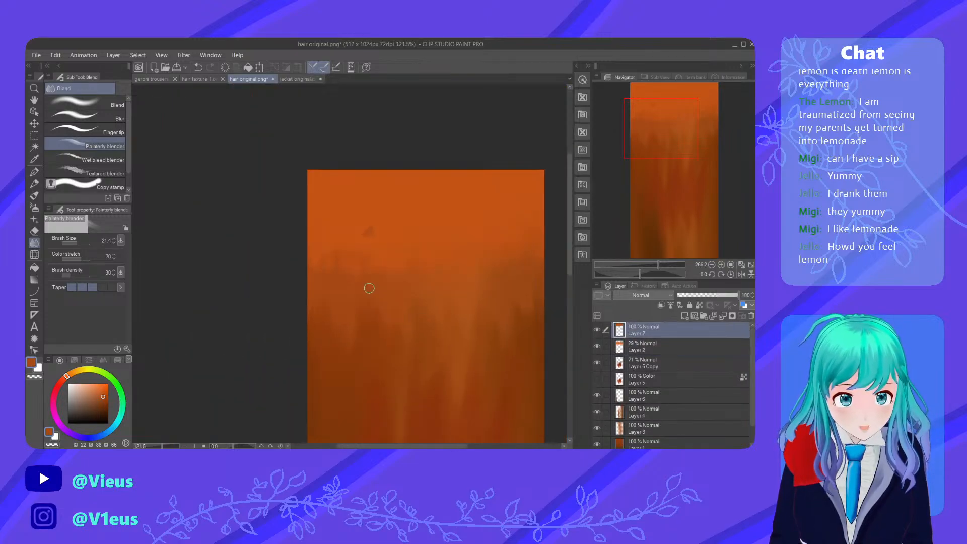
{"action": "left_click", "coordinate": [699, 304]}
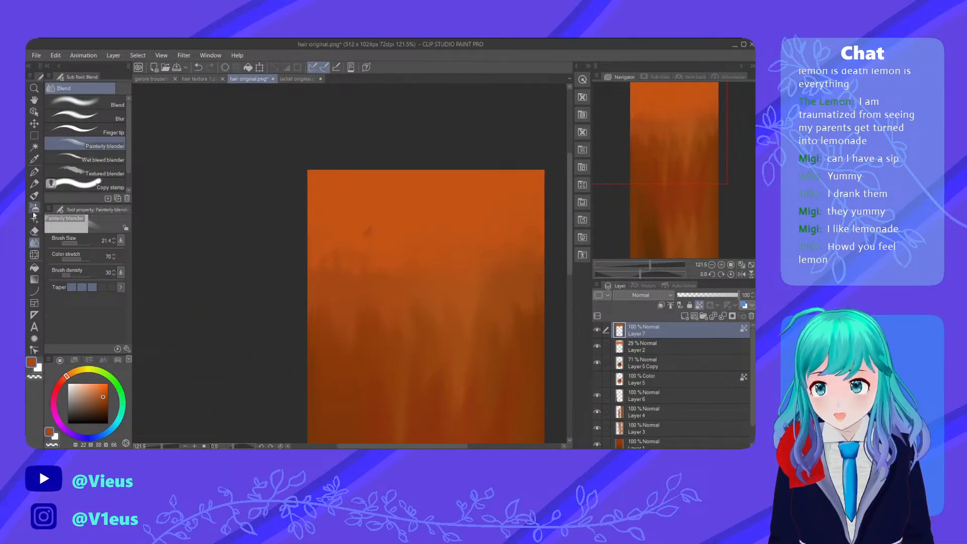
{"action": "left_click", "coordinate": [34, 172]}
{"action": "left_click_drag", "start_coordinate": [77, 238], "coordinate": [84, 240]}
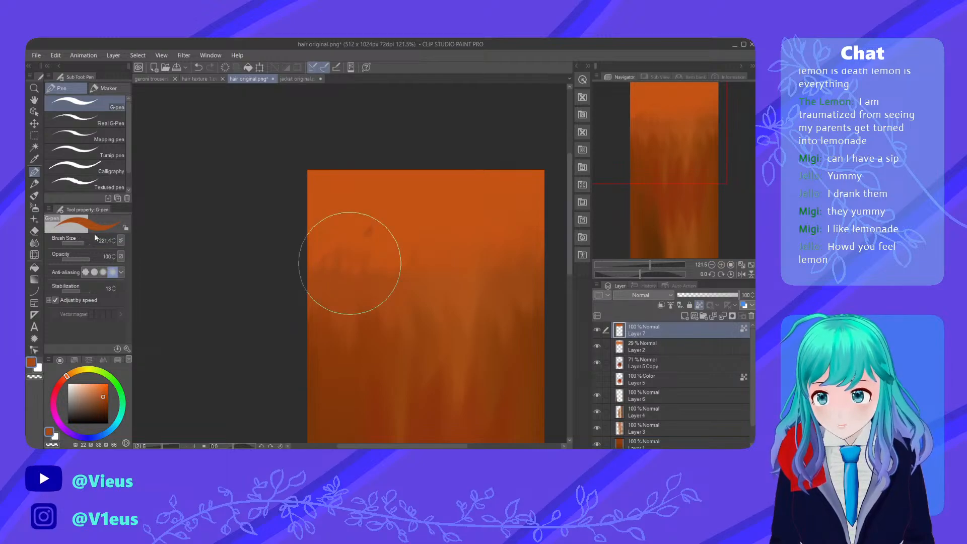
{"action": "scroll", "coordinate": [245, 212], "scroll_direction": "down", "scroll_amount": 3}
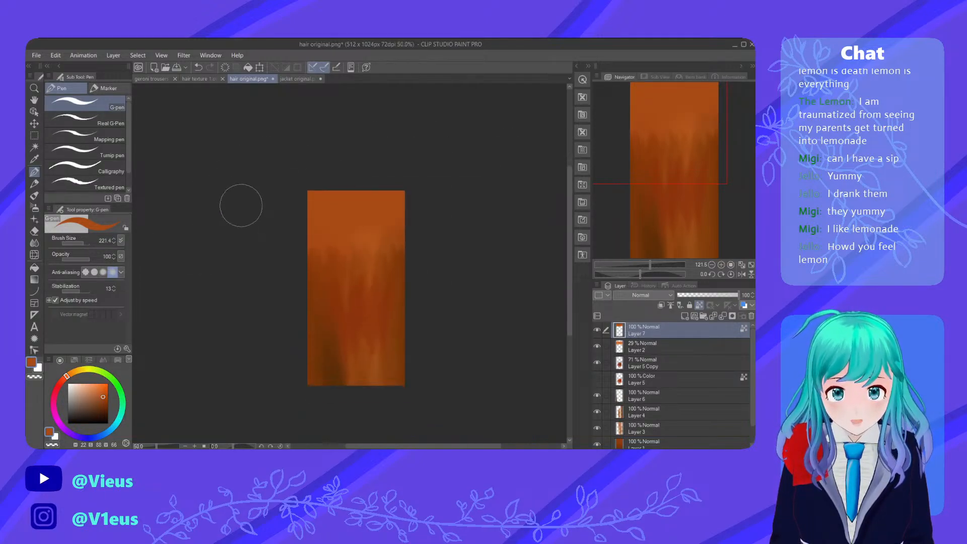
{"action": "scroll", "coordinate": [399, 237], "scroll_direction": "up", "scroll_amount": 2}
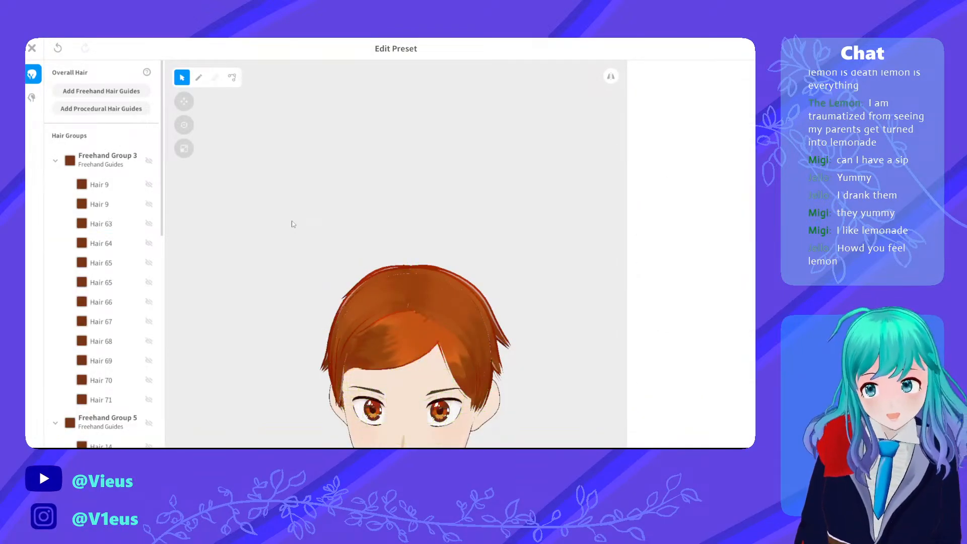
In VRoid Studio, open the texture of the front bangs' material and import the updated hair texture as a new top base layer
{"action": "left_click", "coordinate": [427, 348]}
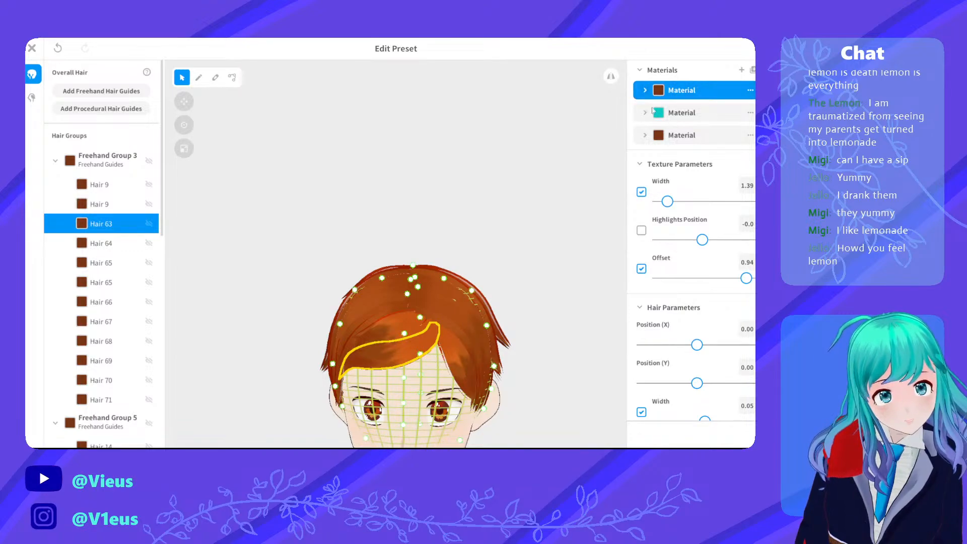
{"action": "left_click", "coordinate": [644, 91]}
{"action": "left_click", "coordinate": [670, 189]}
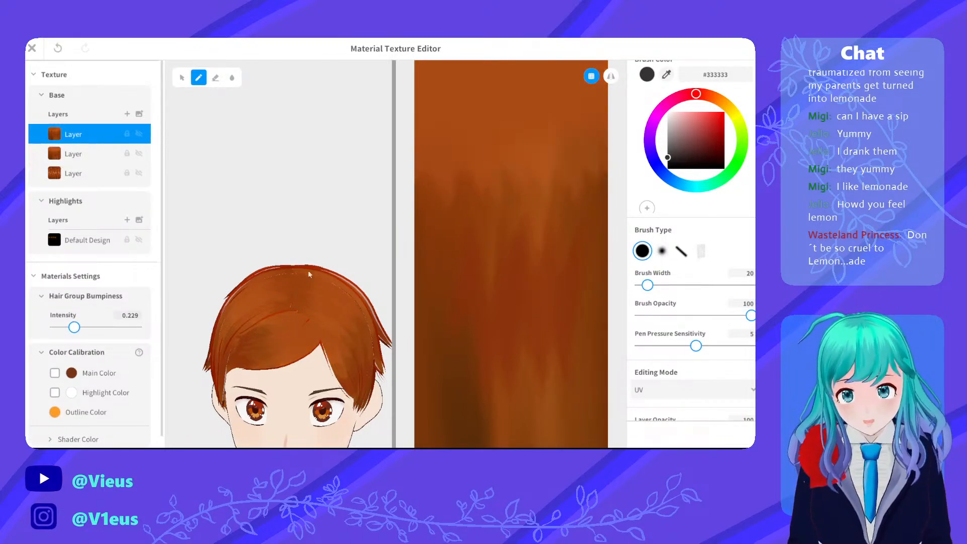
Examine the updated hair texture on the head up close and from a distance, and close the texture editor
{"action": "scroll", "coordinate": [300, 344], "scroll_direction": "down", "scroll_amount": 5}
{"action": "right_click_drag", "start_coordinate": [272, 298], "coordinate": [250, 293]}
{"action": "scroll", "coordinate": [284, 296], "scroll_direction": "up", "scroll_amount": 6}
{"action": "scroll", "coordinate": [192, 273], "scroll_direction": "down", "scroll_amount": 5}
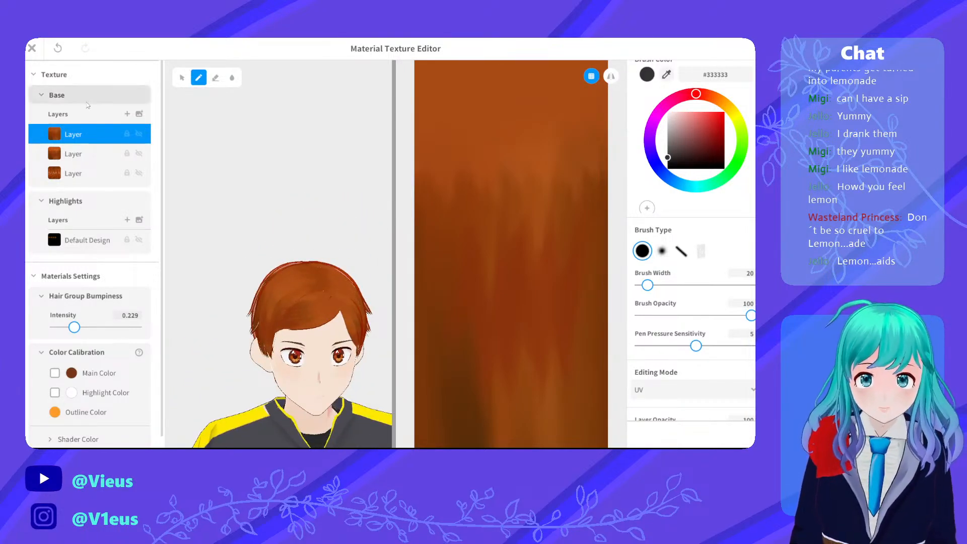
{"action": "left_click", "coordinate": [32, 49]}
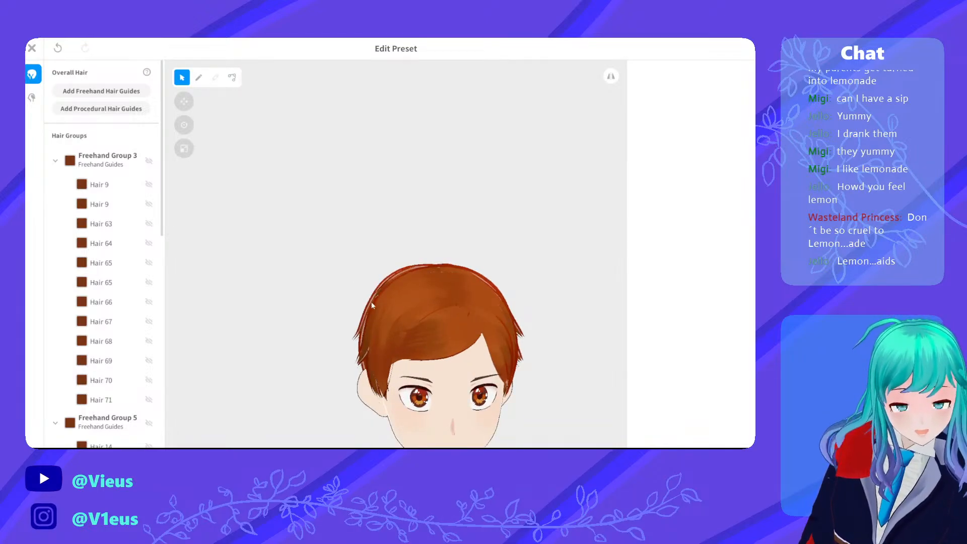
Examine the whole character from head to shoes to judge how the hair matches the outfit
{"action": "middle_click_drag", "start_coordinate": [375, 300], "coordinate": [372, 263]}
{"action": "scroll", "coordinate": [372, 264], "scroll_direction": "down", "scroll_amount": 6}
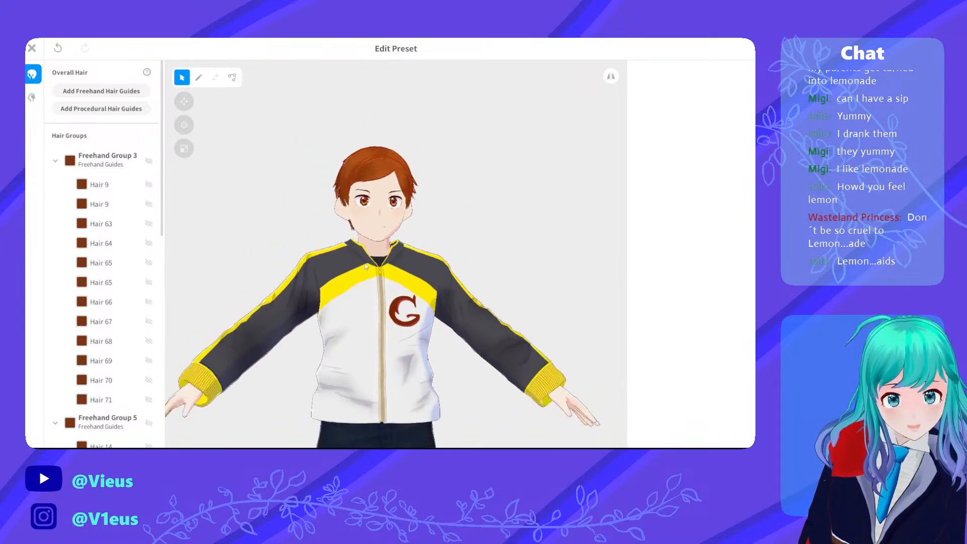
{"action": "right_click_drag", "start_coordinate": [379, 256], "coordinate": [342, 271]}
{"action": "middle_click_drag", "start_coordinate": [342, 270], "coordinate": [396, 159]}
{"action": "middle_click_drag", "start_coordinate": [405, 248], "coordinate": [408, 222]}
{"action": "scroll", "coordinate": [409, 186], "scroll_direction": "down", "scroll_amount": 4}
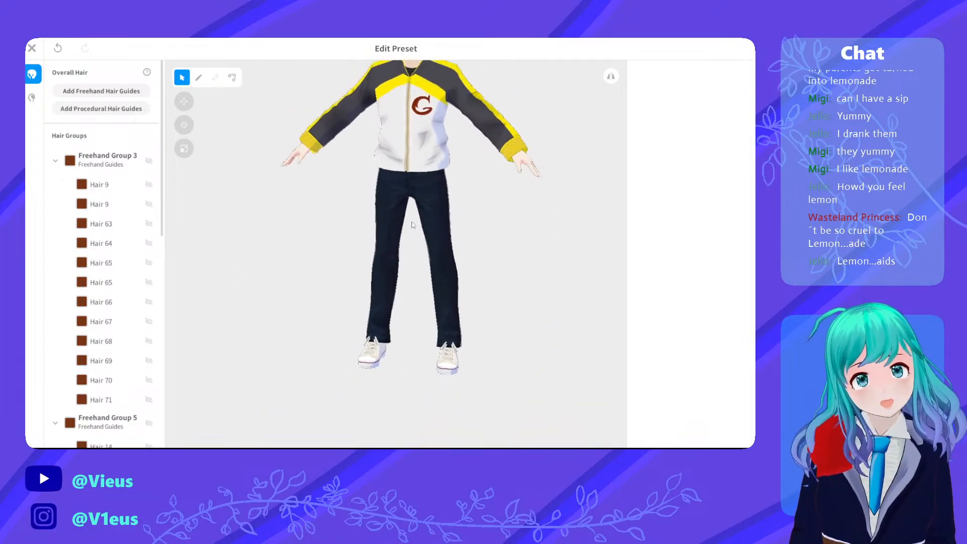
{"action": "middle_click_drag", "start_coordinate": [409, 180], "coordinate": [395, 239]}
{"action": "scroll", "coordinate": [401, 164], "scroll_direction": "up", "scroll_amount": 6}
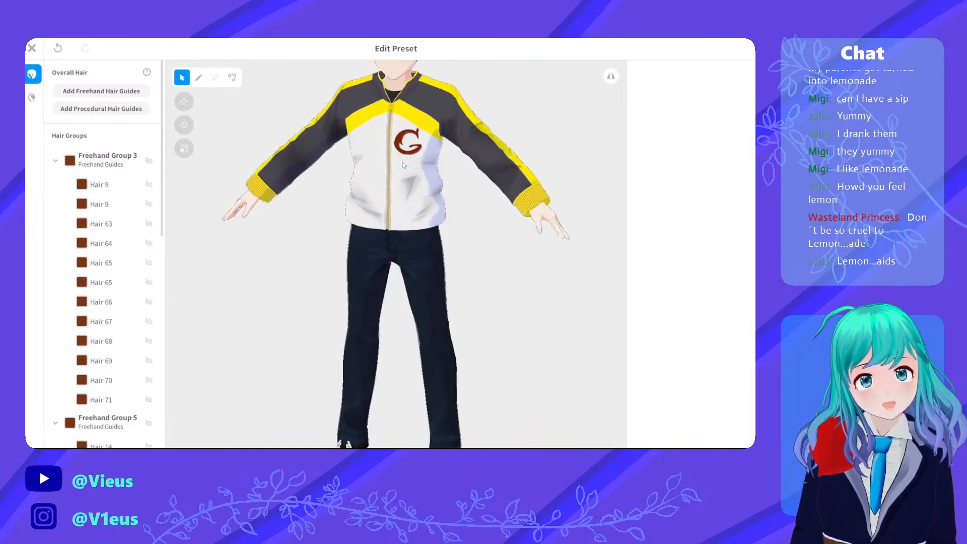
{"action": "middle_click_drag", "start_coordinate": [400, 164], "coordinate": [420, 186]}
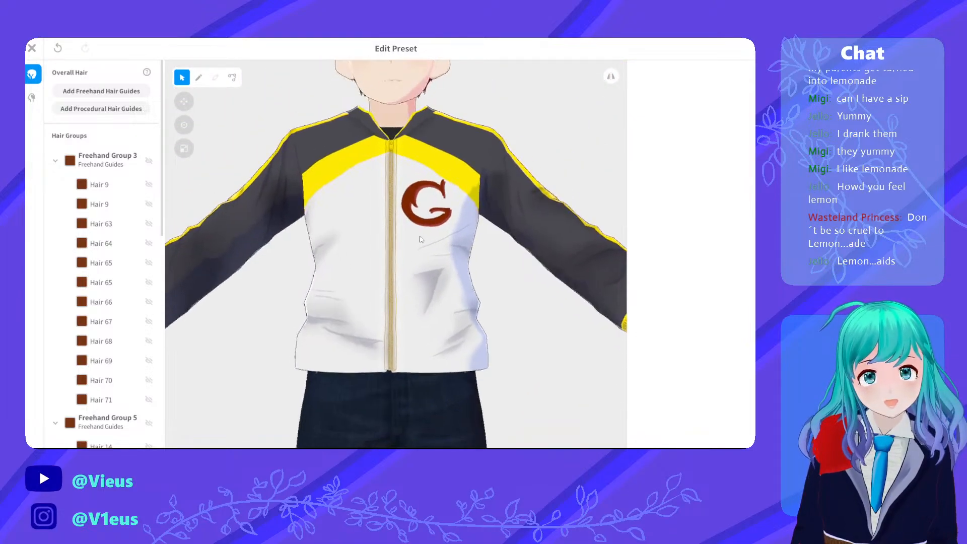
Examine the recoloured hair and the face up close from the front and slightly above
{"action": "middle_click_drag", "start_coordinate": [414, 141], "coordinate": [408, 338]}
{"action": "scroll", "coordinate": [388, 220], "scroll_direction": "up", "scroll_amount": 6}
{"action": "right_click_drag", "start_coordinate": [388, 217], "coordinate": [410, 223]}
{"action": "scroll", "coordinate": [370, 228], "scroll_direction": "down", "scroll_amount": 5}
{"action": "scroll", "coordinate": [400, 220], "scroll_direction": "up", "scroll_amount": 3}
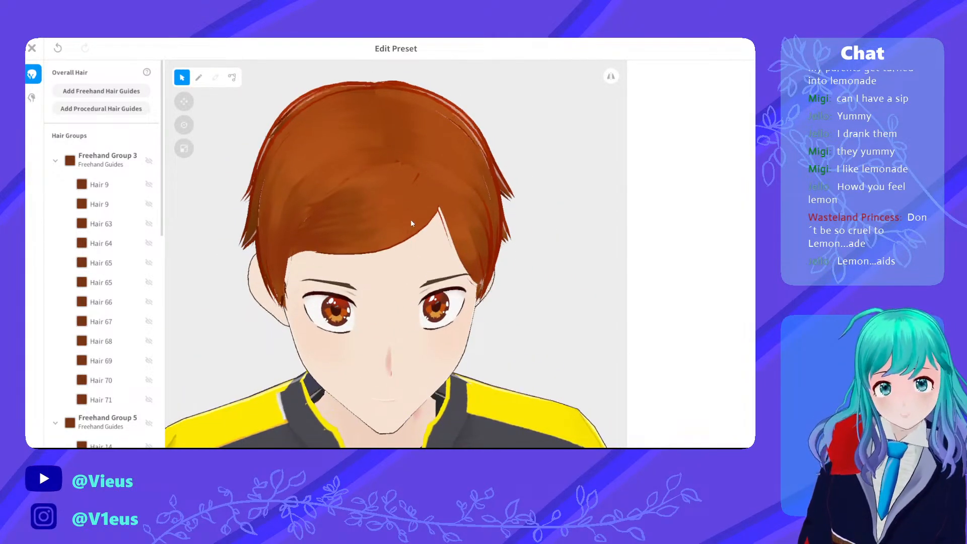
{"action": "scroll", "coordinate": [326, 187], "scroll_direction": "down", "scroll_amount": 5}
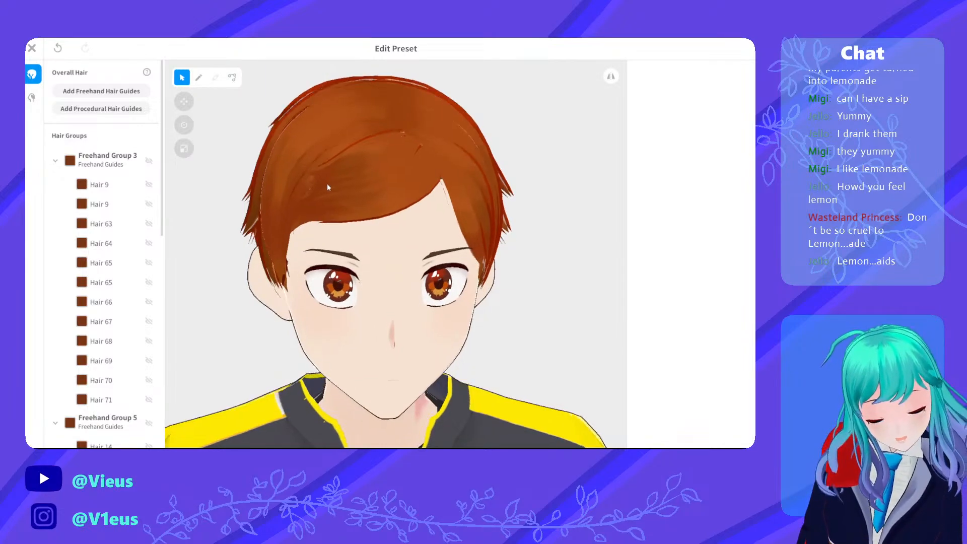
{"action": "scroll", "coordinate": [329, 196], "scroll_direction": "down", "scroll_amount": 2}
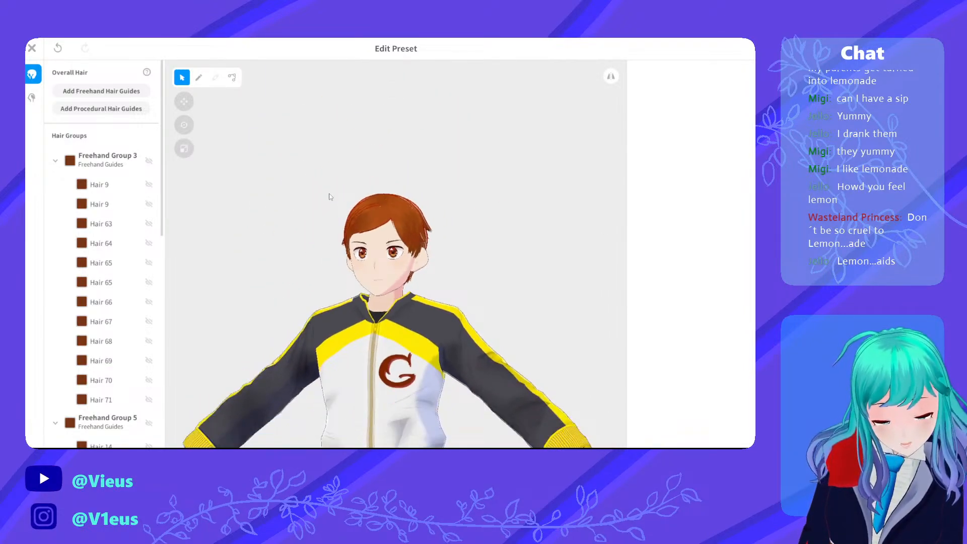
Review the jacket and trousers together with the hair, both up close and as a full figure
{"action": "mouse_move", "coordinate": [354, 229]}
{"action": "middle_mouse_down"}
{"action": "mouse_move", "coordinate": [323, 114]}
{"action": "mouse_move", "coordinate": [330, 88]}
{"action": "middle_mouse_up"}
{"action": "middle_click_drag", "start_coordinate": [340, 319], "coordinate": [386, 131]}
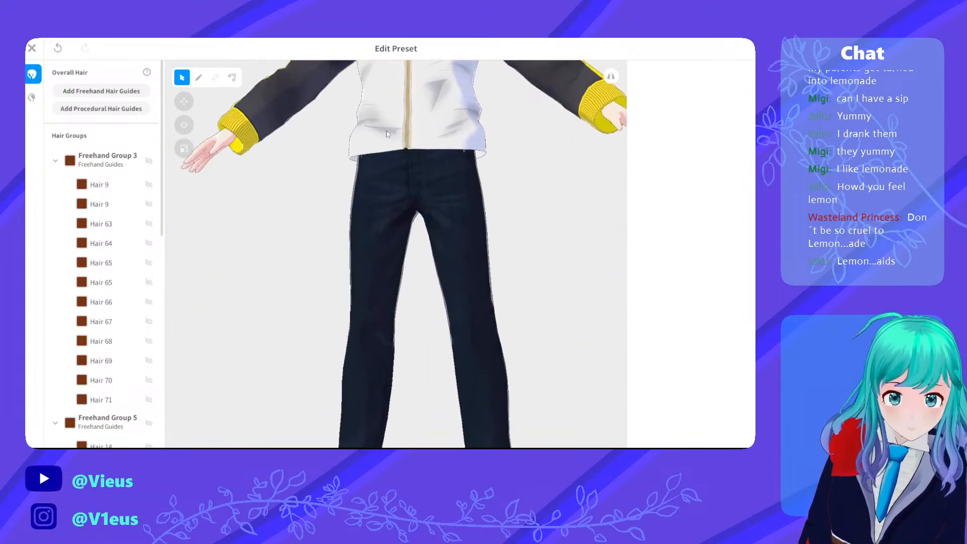
{"action": "mouse_move", "coordinate": [407, 302]}
{"action": "middle_mouse_down"}
{"action": "mouse_move", "coordinate": [389, 131]}
{"action": "mouse_move", "coordinate": [403, 190]}
{"action": "mouse_move", "coordinate": [392, 196]}
{"action": "mouse_move", "coordinate": [396, 229]}
{"action": "mouse_move", "coordinate": [423, 273]}
{"action": "middle_mouse_up"}
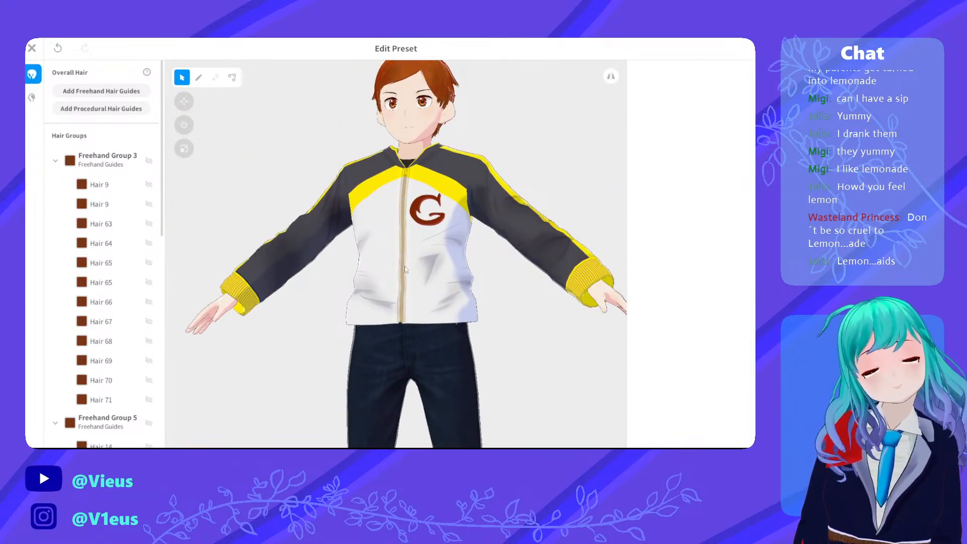
{"action": "middle_click_drag", "start_coordinate": [383, 199], "coordinate": [391, 236]}
{"action": "right_click_drag", "start_coordinate": [391, 219], "coordinate": [400, 201]}
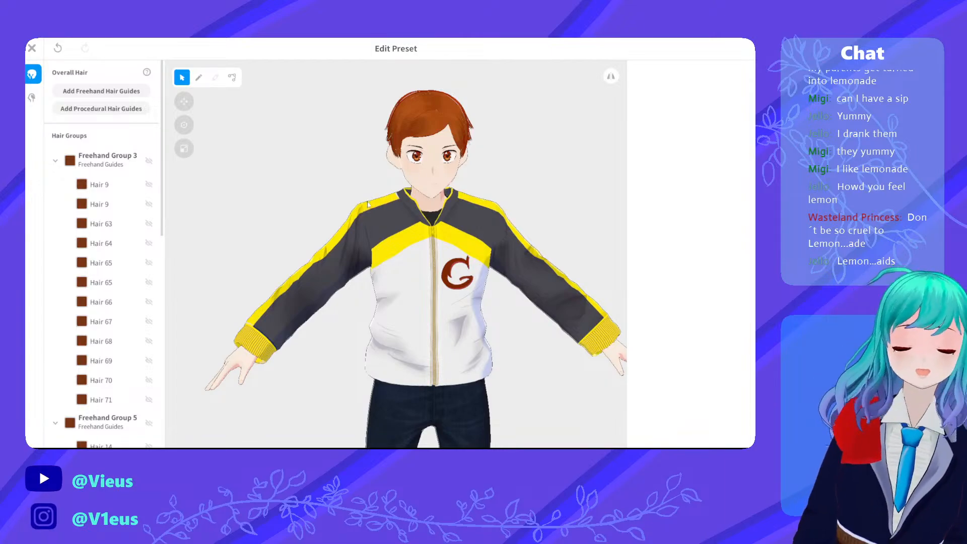
{"action": "scroll", "coordinate": [403, 126], "scroll_direction": "up", "scroll_amount": 4}
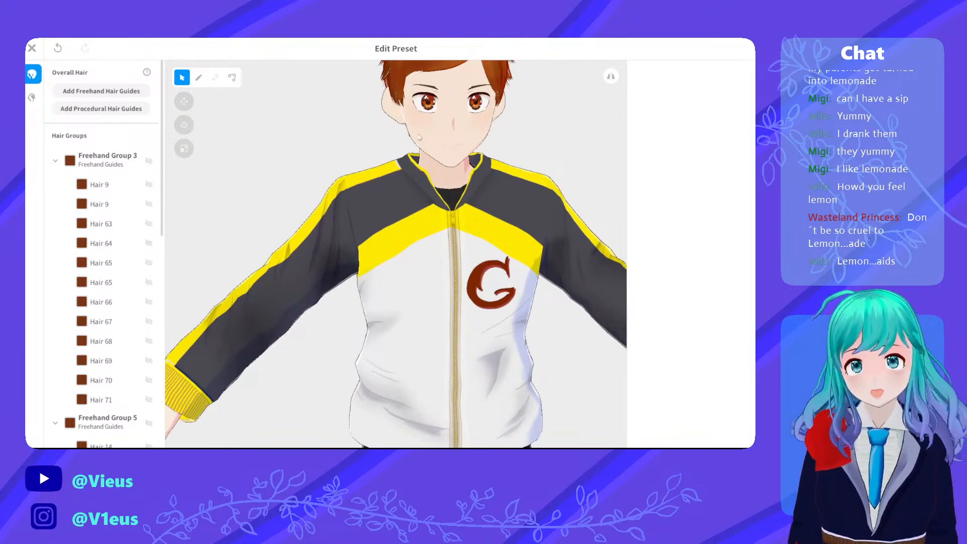
{"action": "scroll", "coordinate": [445, 165], "scroll_direction": "down", "scroll_amount": 4}
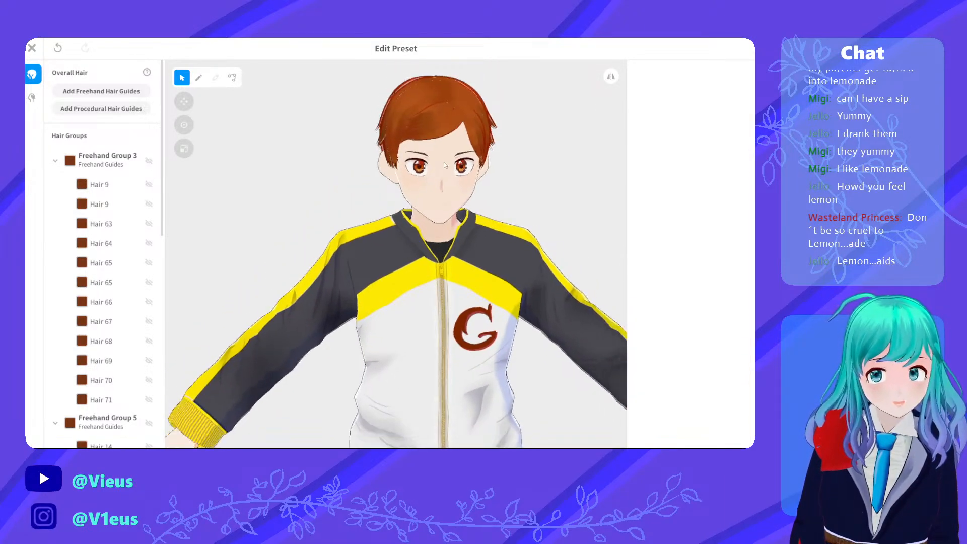
{"action": "scroll", "coordinate": [445, 162], "scroll_direction": "down", "scroll_amount": 4}
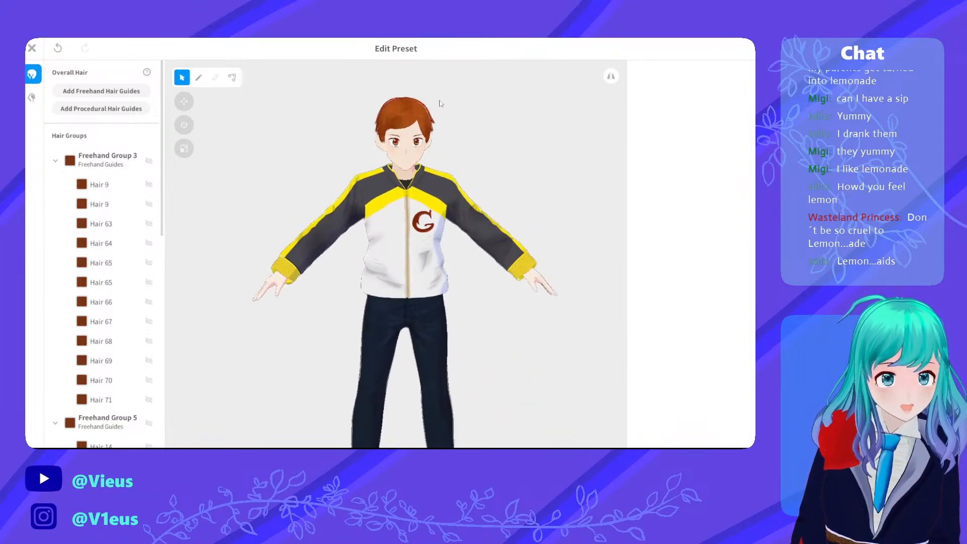
{"action": "scroll", "coordinate": [449, 152], "scroll_direction": "down", "scroll_amount": 3}
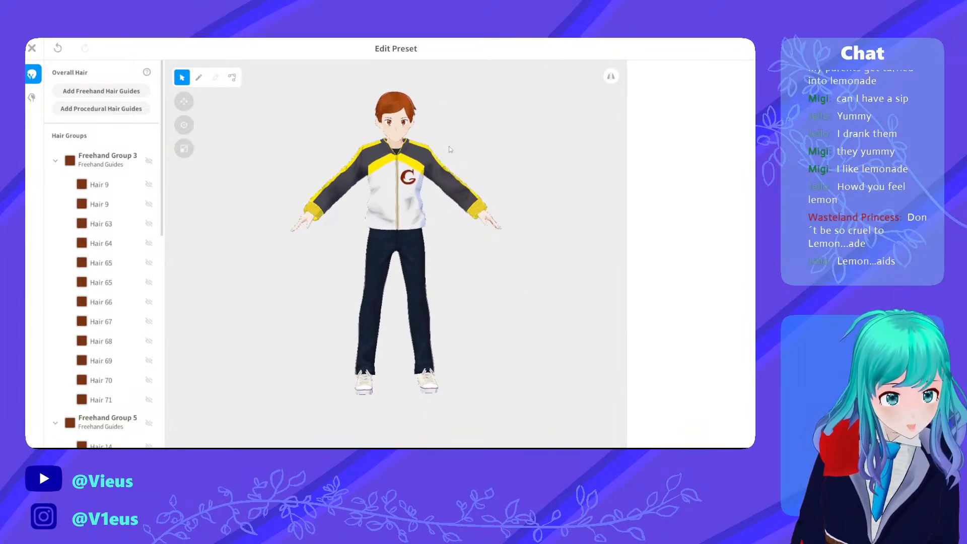
{"action": "scroll", "coordinate": [423, 103], "scroll_direction": "up", "scroll_amount": 1}
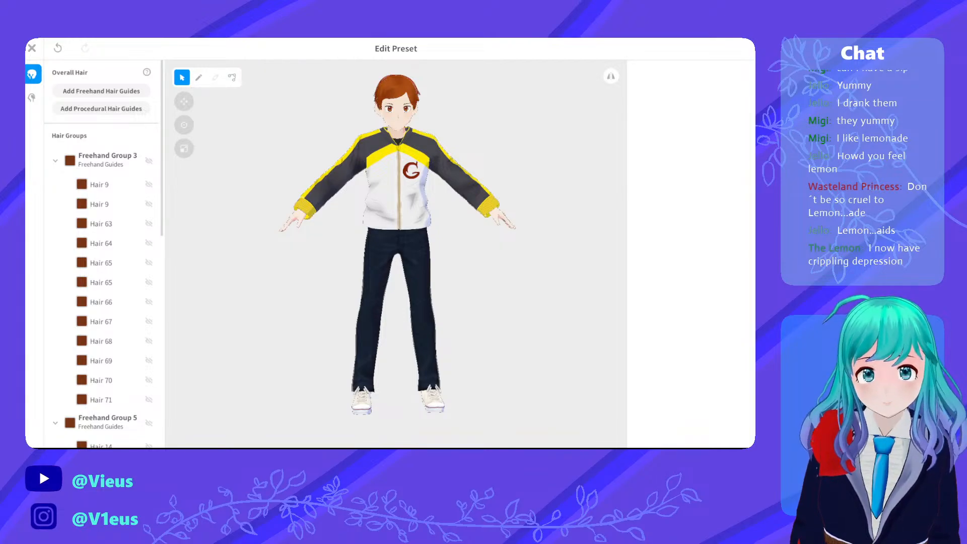
Inspect the character's shoes and trouser hems up close from the side
{"action": "scroll", "coordinate": [391, 406], "scroll_direction": "up", "scroll_amount": 5}
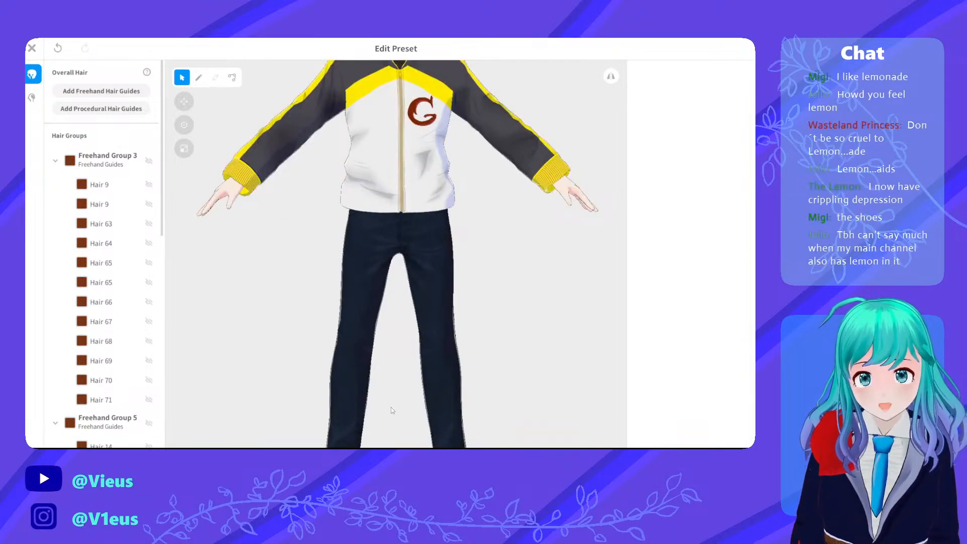
{"action": "scroll", "coordinate": [377, 381], "scroll_direction": "down", "scroll_amount": 1}
{"action": "middle_click_drag", "start_coordinate": [377, 380], "coordinate": [376, 260]}
{"action": "scroll", "coordinate": [326, 324], "scroll_direction": "up", "scroll_amount": 3}
{"action": "scroll", "coordinate": [325, 323], "scroll_direction": "up", "scroll_amount": 3}
{"action": "right_click_drag", "start_coordinate": [325, 323], "coordinate": [367, 352]}
{"action": "middle_click_drag", "start_coordinate": [366, 385], "coordinate": [365, 334]}
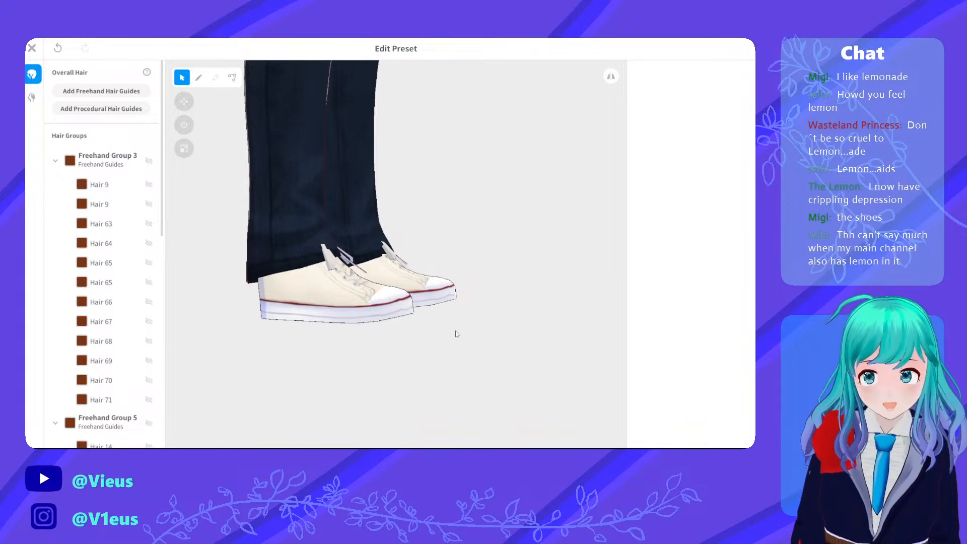
Check the shoes from the front, save the hairstyle as a new item and close the hairstyle editor
{"action": "right_click_drag", "start_coordinate": [454, 331], "coordinate": [454, 332]}
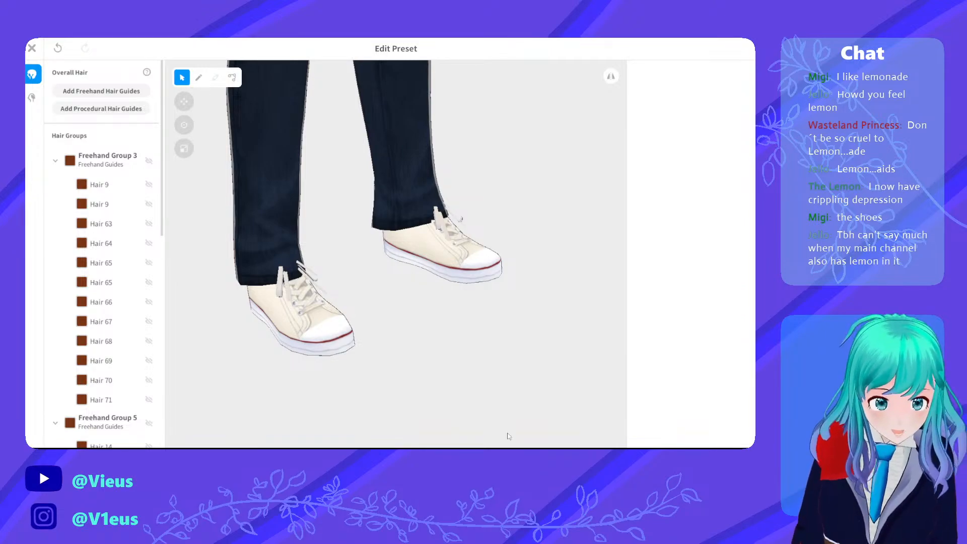
{"action": "scroll", "coordinate": [352, 277], "scroll_direction": "down", "scroll_amount": 3}
{"action": "scroll", "coordinate": [379, 264], "scroll_direction": "down", "scroll_amount": 3}
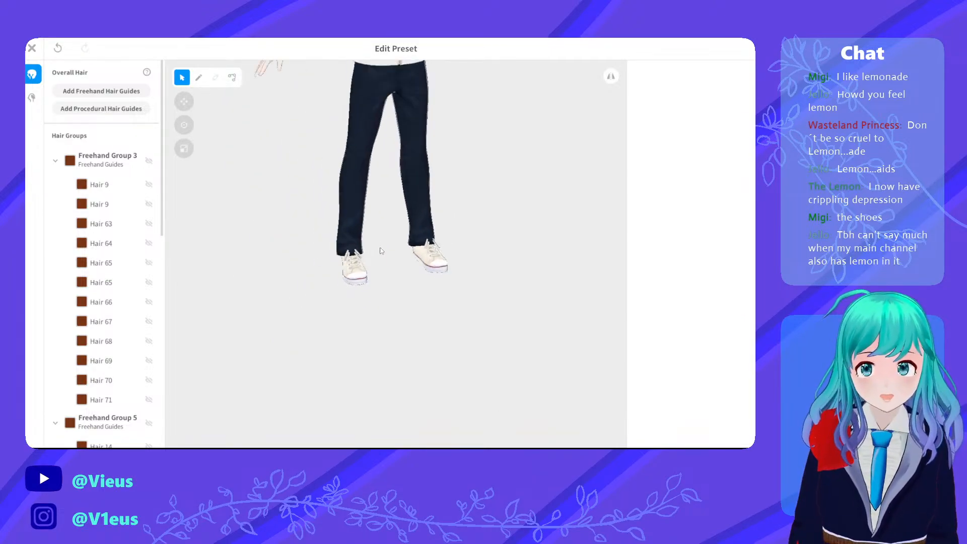
{"action": "left_click", "coordinate": [32, 48]}
{"action": "left_click", "coordinate": [393, 280]}
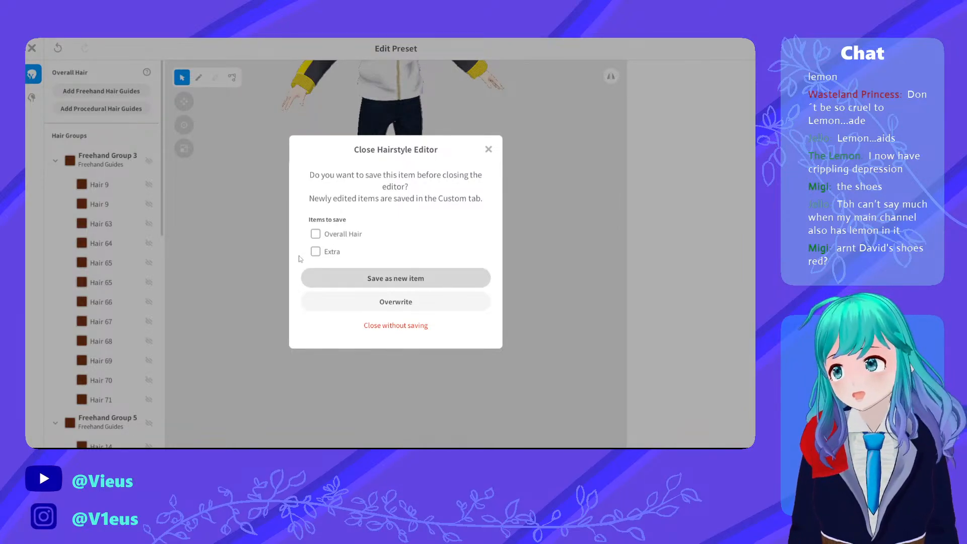
Switch to the outfit's shoes and open the High Cut Sneakers in the texture editor
{"action": "scroll", "coordinate": [320, 244], "scroll_direction": "up", "scroll_amount": 5}
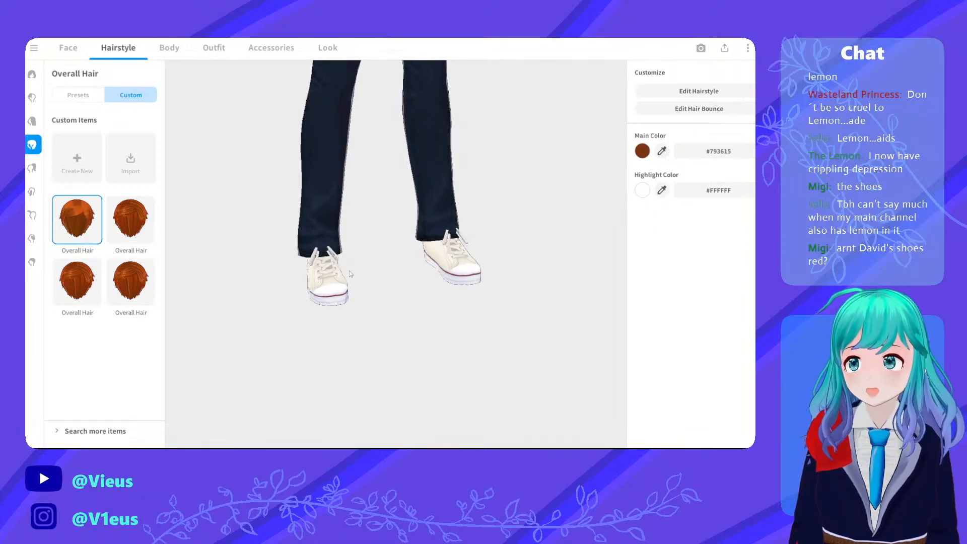
{"action": "left_click_drag", "start_coordinate": [349, 271], "coordinate": [376, 302]}
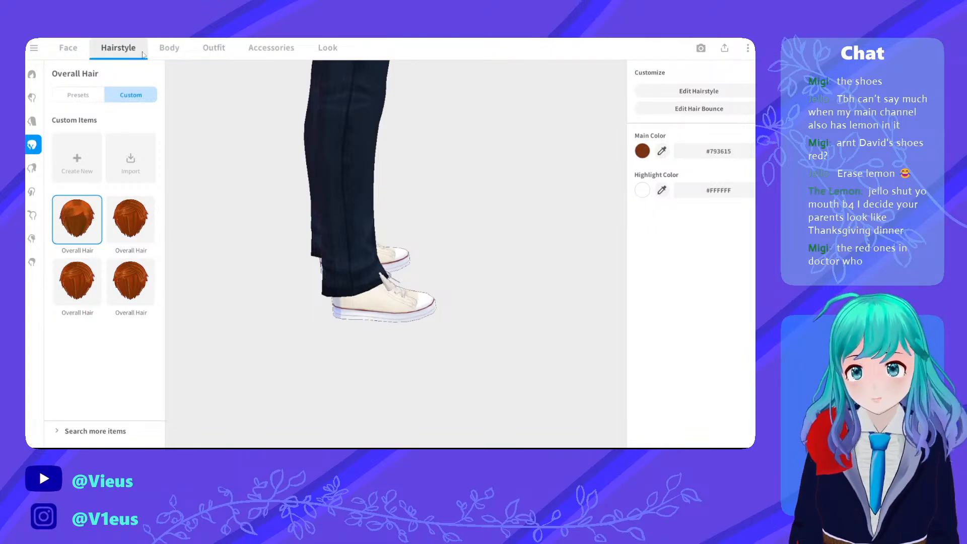
{"action": "left_click", "coordinate": [169, 48]}
{"action": "left_click", "coordinate": [213, 47]}
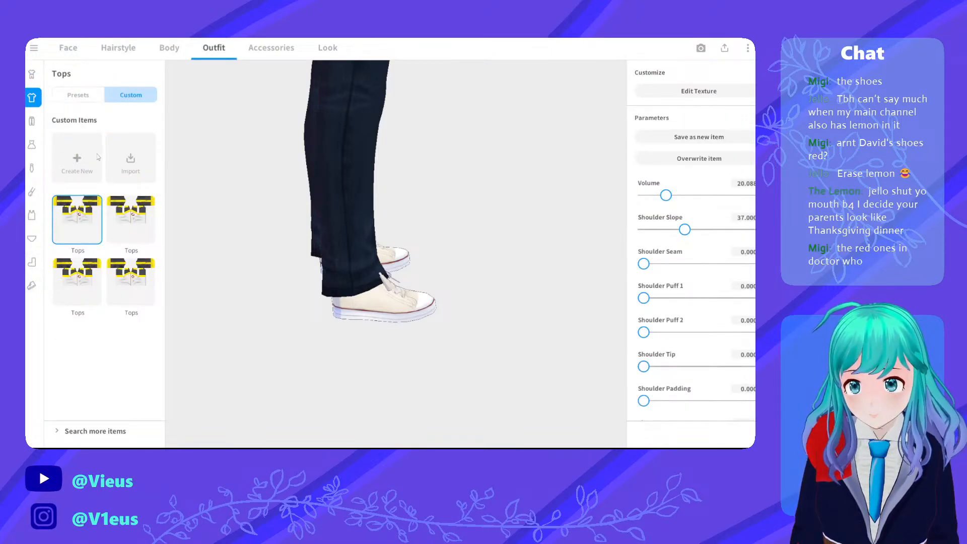
{"action": "left_click", "coordinate": [32, 285]}
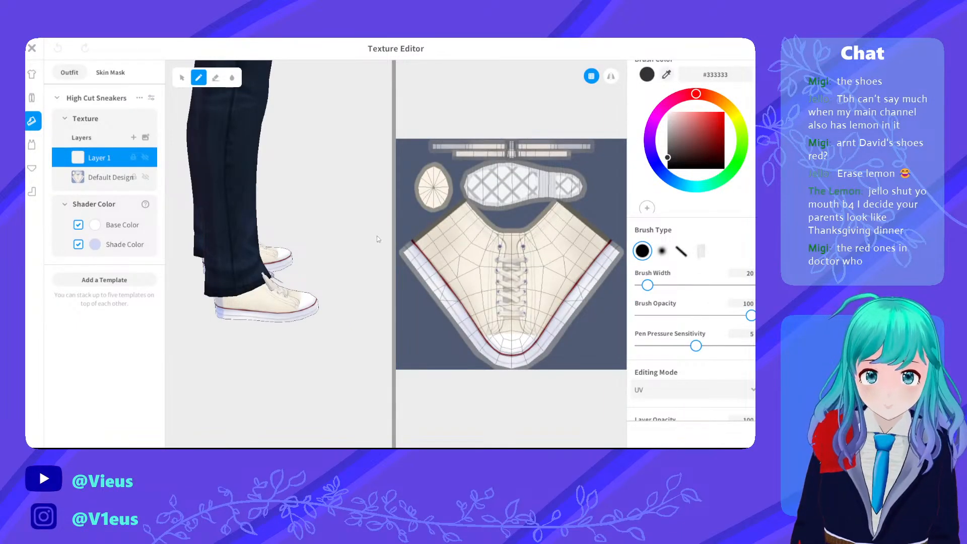
Review the brush and layer settings and turn on alpha lock for Layer 1 of the sneakers
{"action": "scroll", "coordinate": [453, 252], "scroll_direction": "up", "scroll_amount": 3}
{"action": "scroll", "coordinate": [438, 283], "scroll_direction": "down", "scroll_amount": 1}
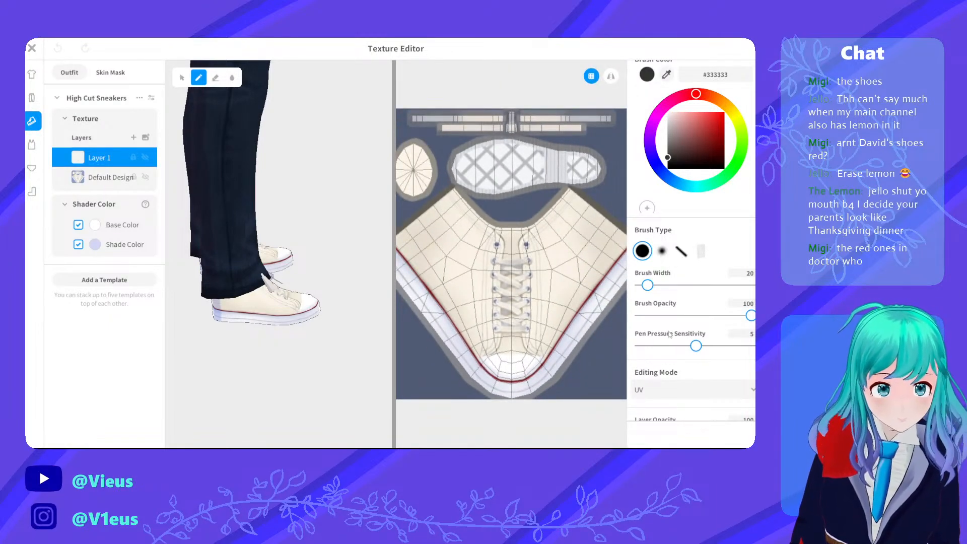
{"action": "scroll", "coordinate": [678, 348], "scroll_direction": "down", "scroll_amount": 1}
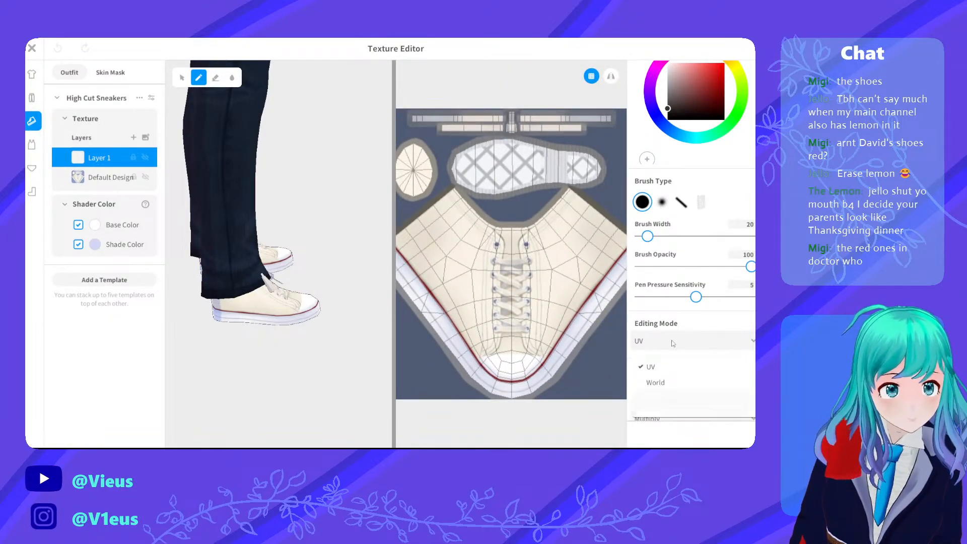
{"action": "scroll", "coordinate": [670, 330], "scroll_direction": "down", "scroll_amount": 1}
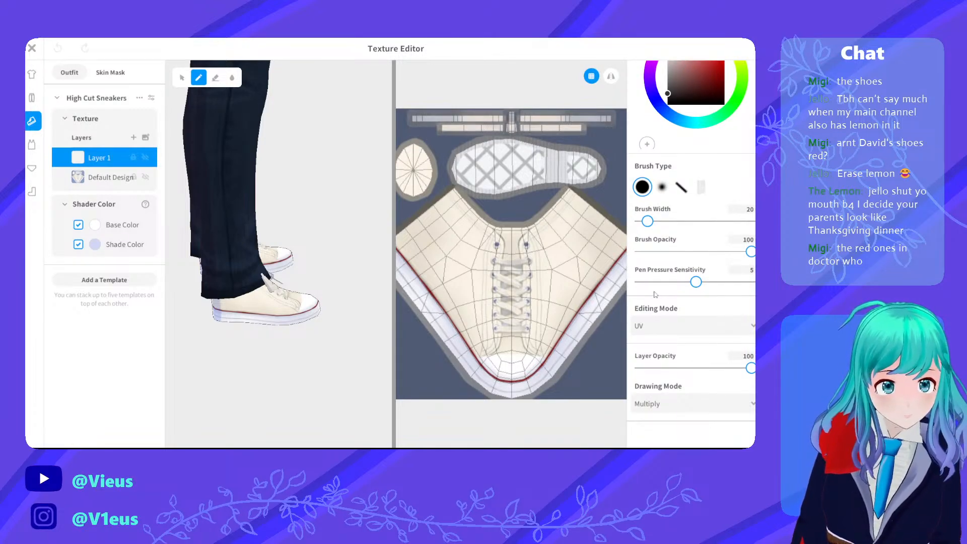
{"action": "scroll", "coordinate": [655, 294], "scroll_direction": "up", "scroll_amount": 2}
{"action": "right_click", "coordinate": [129, 161]}
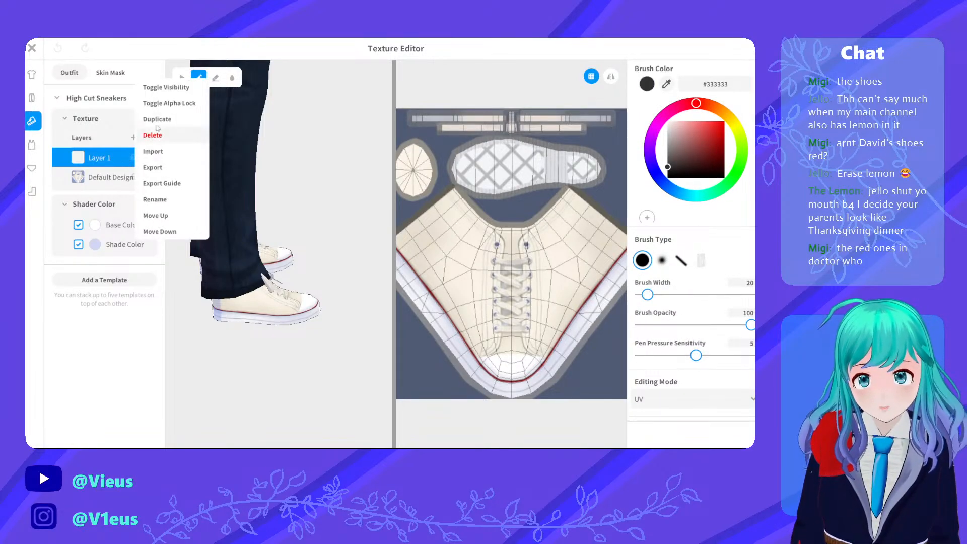
{"action": "left_click", "coordinate": [169, 102]}
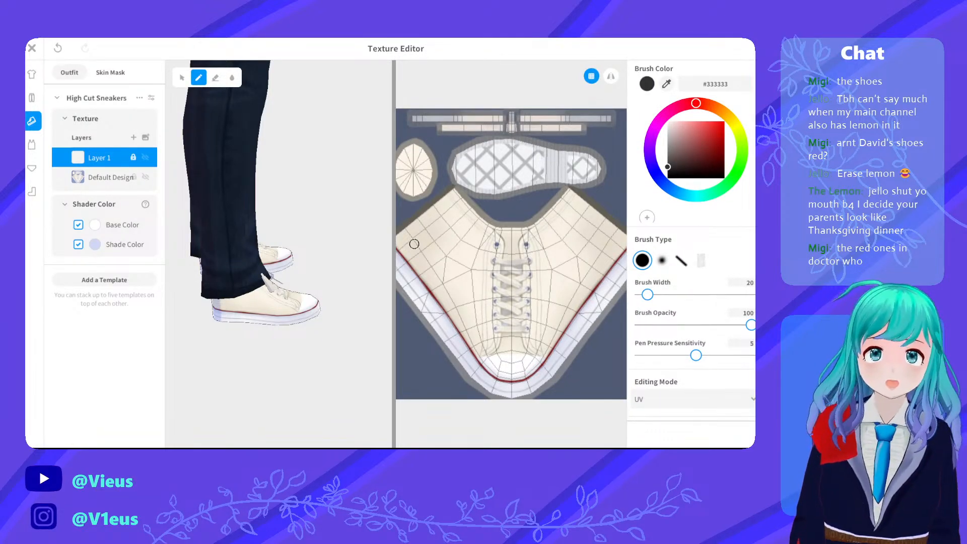
Delete Layer 1 from the sneaker texture and set the brush colour to dark red #813737
{"action": "scroll", "coordinate": [508, 294], "scroll_direction": "up", "scroll_amount": 2}
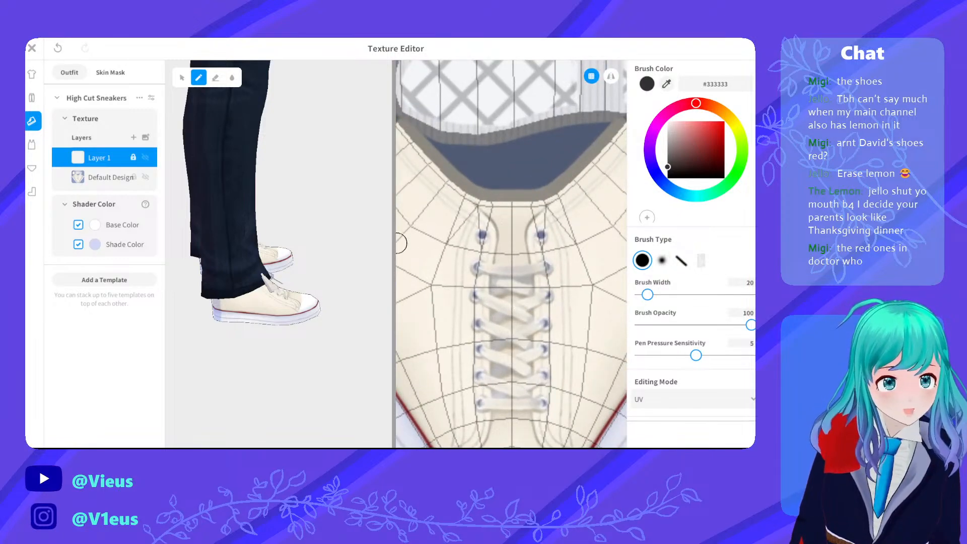
{"action": "right_click", "coordinate": [127, 160]}
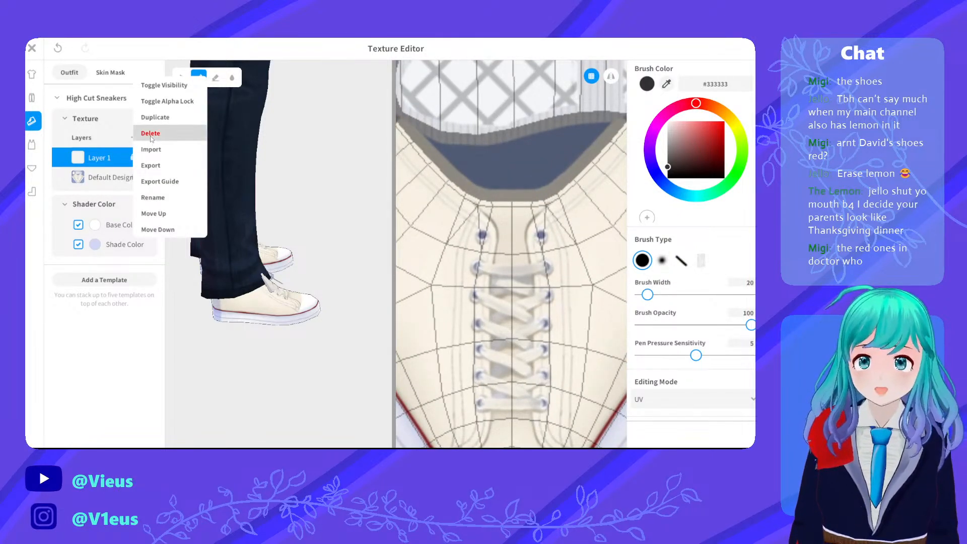
{"action": "left_click", "coordinate": [150, 132]}
{"action": "scroll", "coordinate": [488, 222], "scroll_direction": "down", "scroll_amount": 2}
{"action": "scroll", "coordinate": [512, 271], "scroll_direction": "up", "scroll_amount": 1}
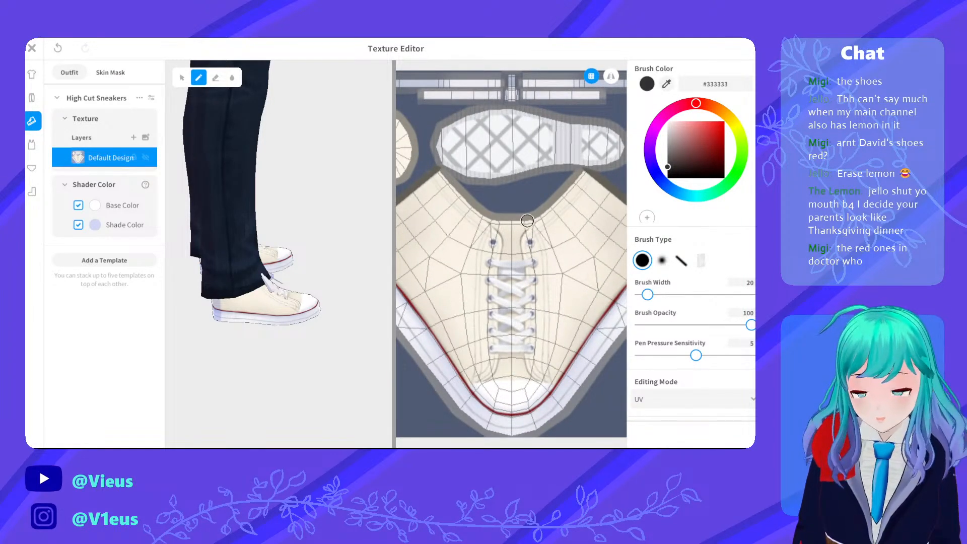
{"action": "scroll", "coordinate": [506, 255], "scroll_direction": "down", "scroll_amount": 1}
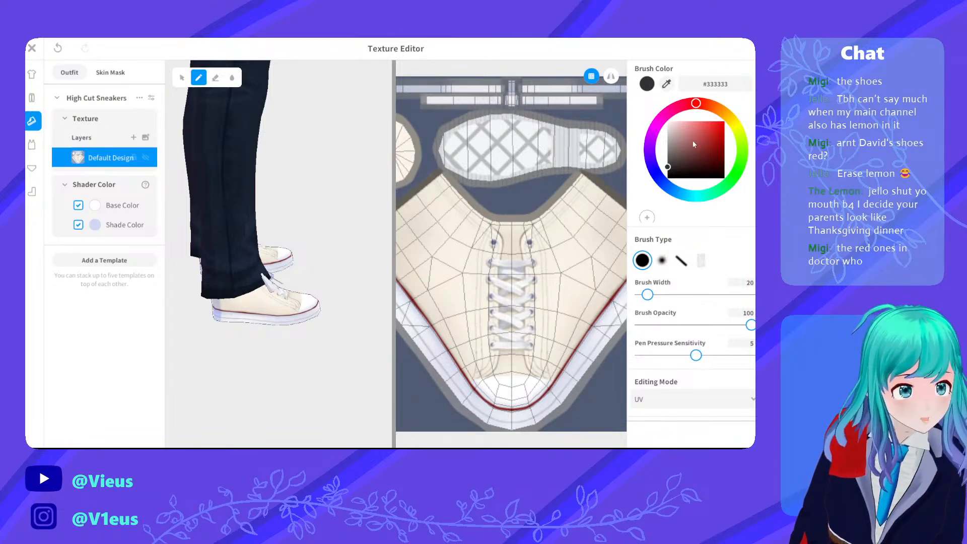
{"action": "left_click_drag", "start_coordinate": [694, 145], "coordinate": [700, 151]}
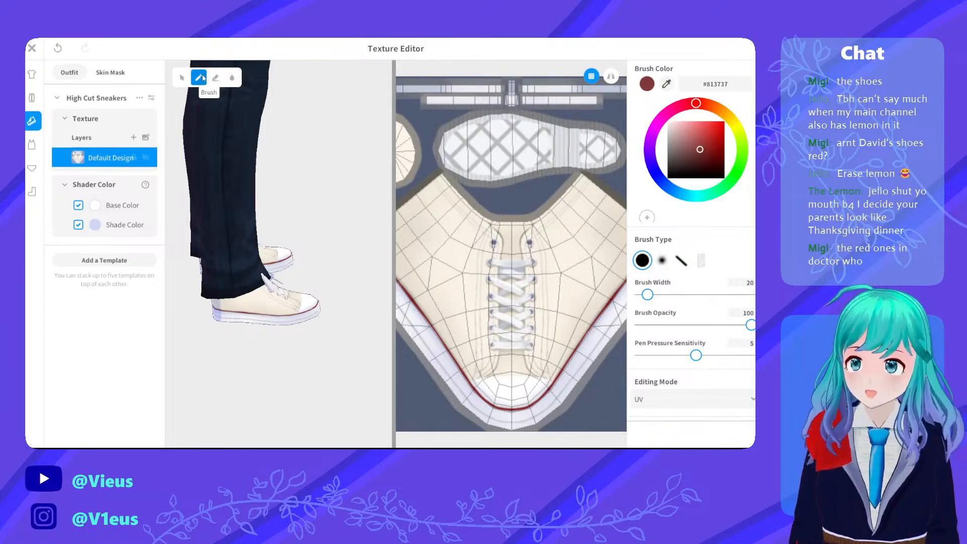
Paint trial dark red strokes on the sneaker upper beside the laces, on the Default Design layer
{"action": "mouse_move", "coordinate": [450, 225]}
{"action": "left_mouse_down"}
{"action": "mouse_move", "coordinate": [457, 237]}
{"action": "mouse_move", "coordinate": [442, 264]}
{"action": "mouse_move", "coordinate": [455, 249]}
{"action": "left_mouse_up"}
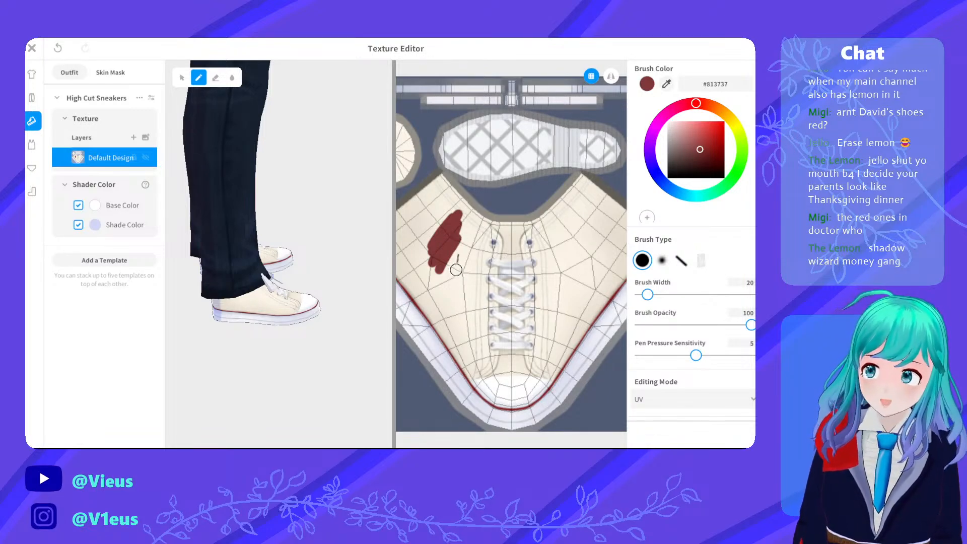
{"action": "mouse_move", "coordinate": [455, 269]}
{"action": "left_mouse_down"}
{"action": "mouse_move", "coordinate": [459, 236]}
{"action": "mouse_move", "coordinate": [455, 327]}
{"action": "mouse_move", "coordinate": [451, 308]}
{"action": "mouse_move", "coordinate": [465, 315]}
{"action": "mouse_move", "coordinate": [470, 255]}
{"action": "left_mouse_up"}
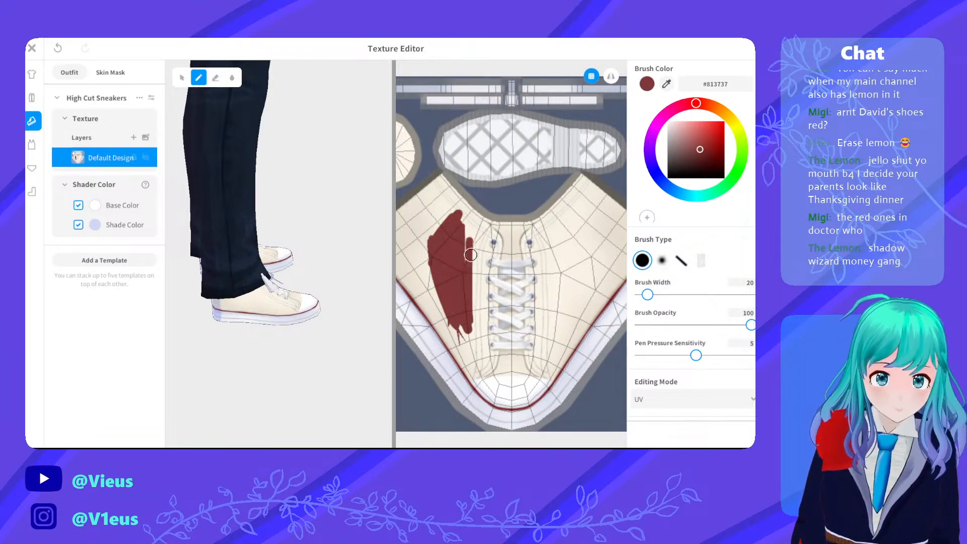
{"action": "scroll", "coordinate": [468, 253], "scroll_direction": "down", "scroll_amount": 3}
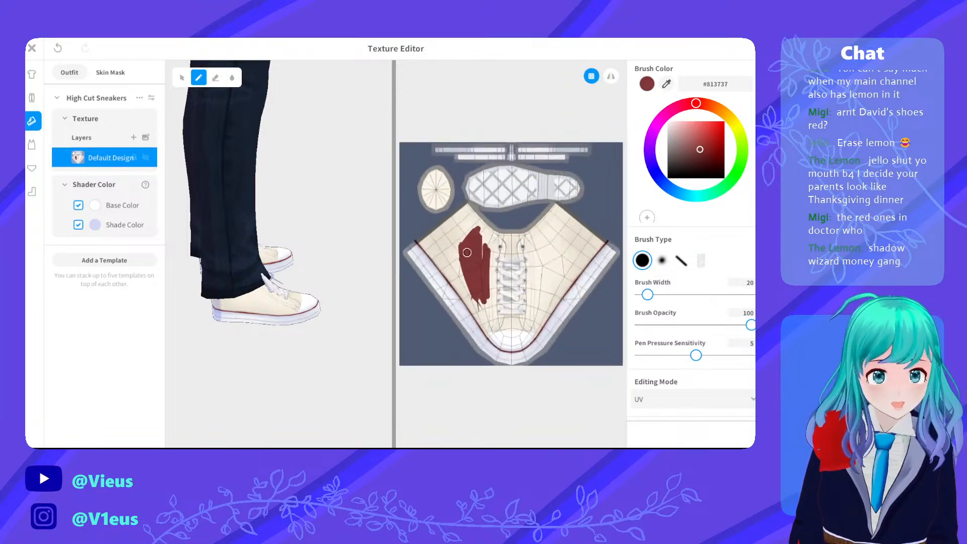
Set the Default Design layer's drawing mode to Multiply
{"action": "scroll", "coordinate": [466, 252], "scroll_direction": "up", "scroll_amount": 3}
{"action": "scroll", "coordinate": [677, 341], "scroll_direction": "down", "scroll_amount": 2}
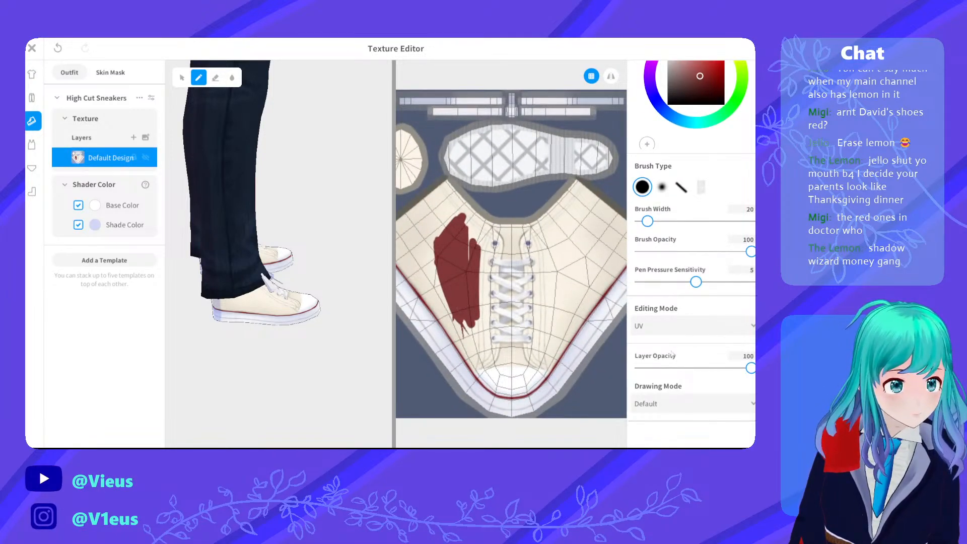
{"action": "left_click", "coordinate": [657, 403]}
{"action": "left_click", "coordinate": [660, 357]}
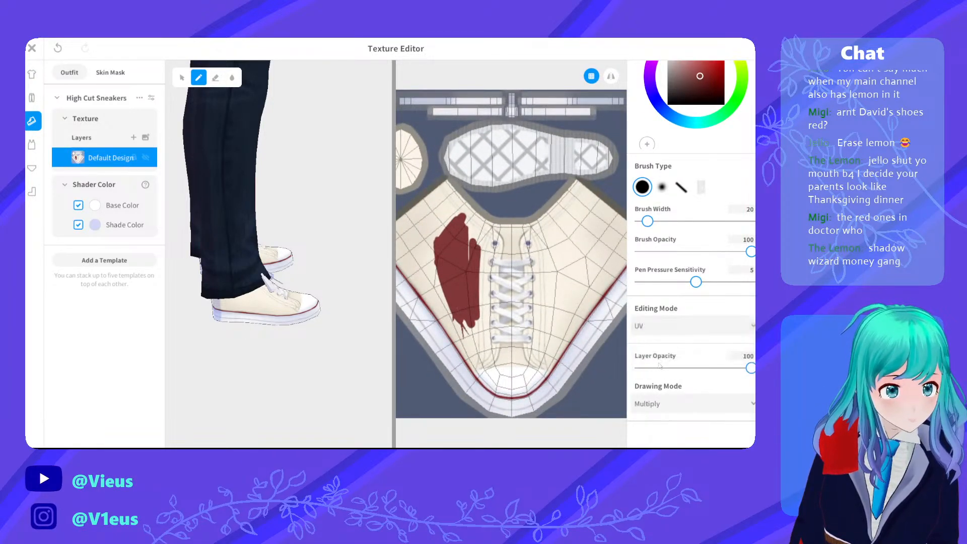
{"action": "left_click", "coordinate": [669, 408]}
{"action": "left_click", "coordinate": [669, 408]}
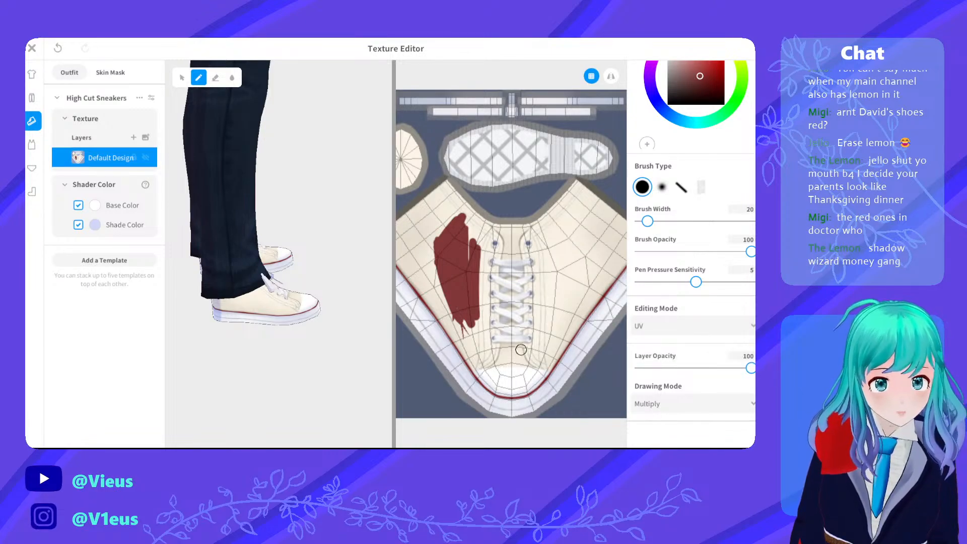
Undo the drawing mode change and the dark red strokes on the Default Design layer
{"action": "key", "text": "ctrl+z"}
{"action": "key", "text": "ctrl+z"}
{"action": "key", "text": "ctrl+z"}
{"action": "key", "text": "ctrl+z"}
{"action": "key", "text": "ctrl+z"}
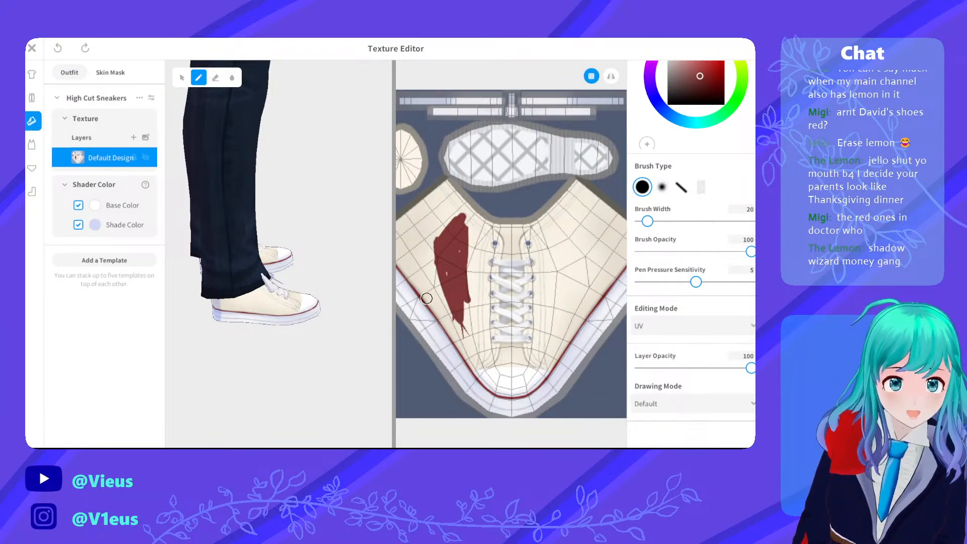
{"action": "key", "text": "ctrl+z"}
{"action": "key", "text": "ctrl+z"}
{"action": "key", "text": "ctrl+z"}
{"action": "key", "text": "ctrl+z"}
{"action": "key", "text": "ctrl+z"}
{"action": "key", "text": "ctrl+z"}
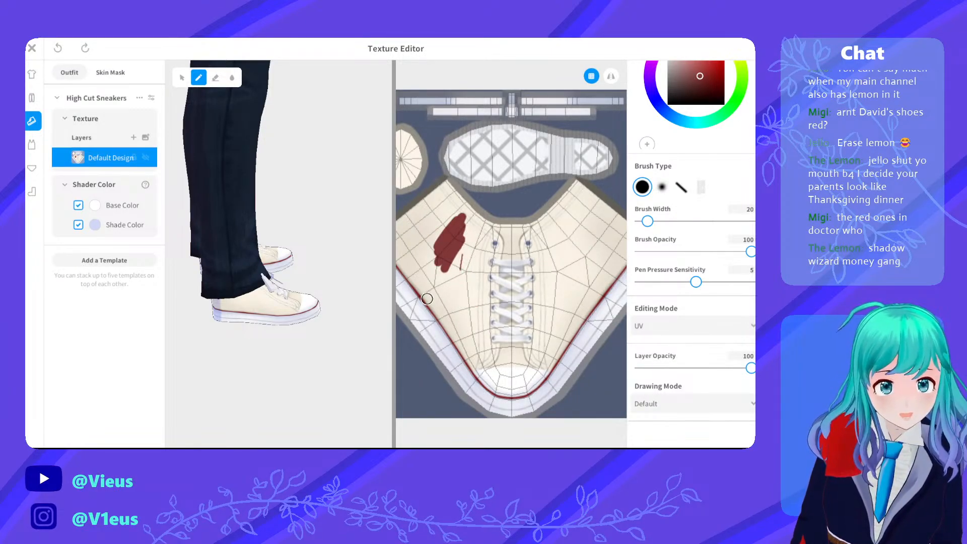
Add a new layer above Default Design and paint the heel side of the sneaker upper dark red on it
{"action": "left_click", "coordinate": [133, 137]}
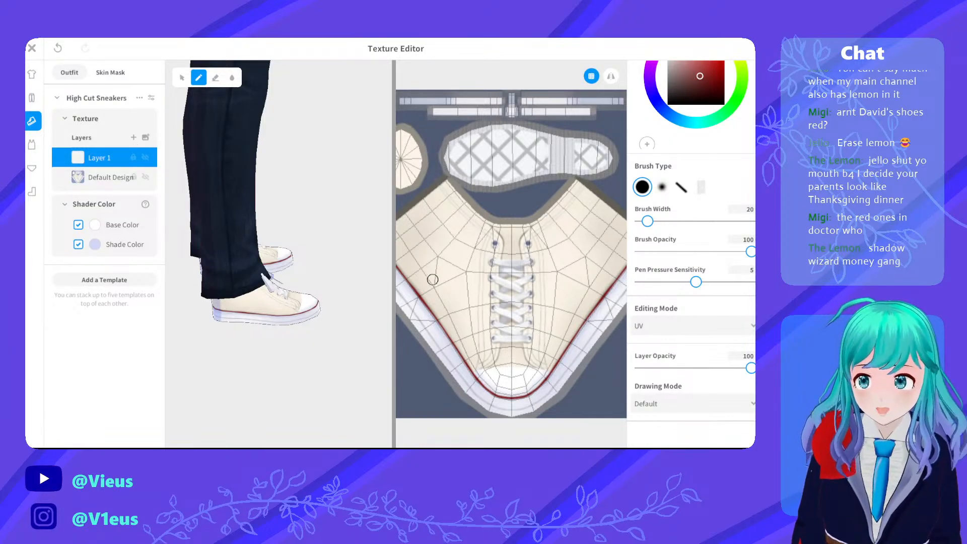
{"action": "scroll", "coordinate": [437, 267], "scroll_direction": "up", "scroll_amount": 3}
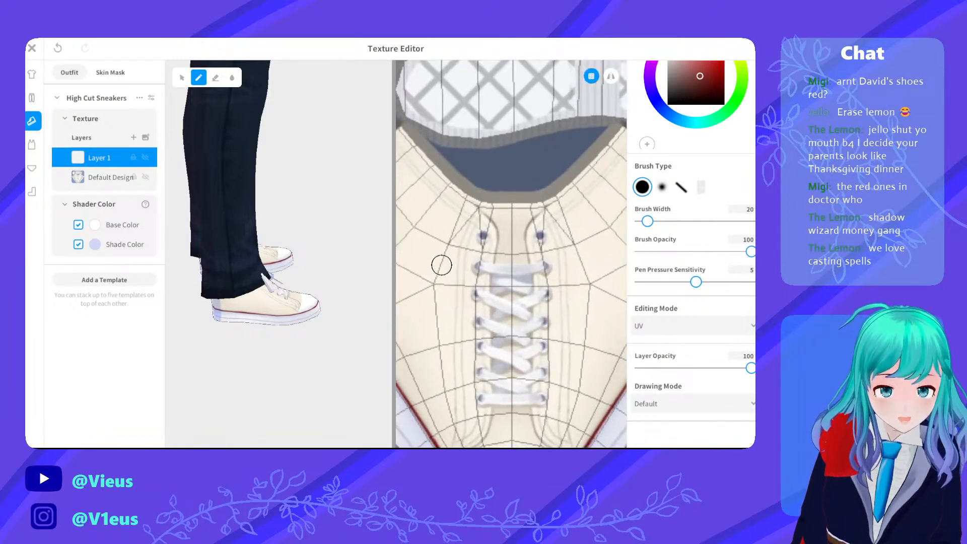
{"action": "scroll", "coordinate": [464, 268], "scroll_direction": "up", "scroll_amount": 1}
{"action": "middle_click_drag", "start_coordinate": [467, 262], "coordinate": [611, 259]}
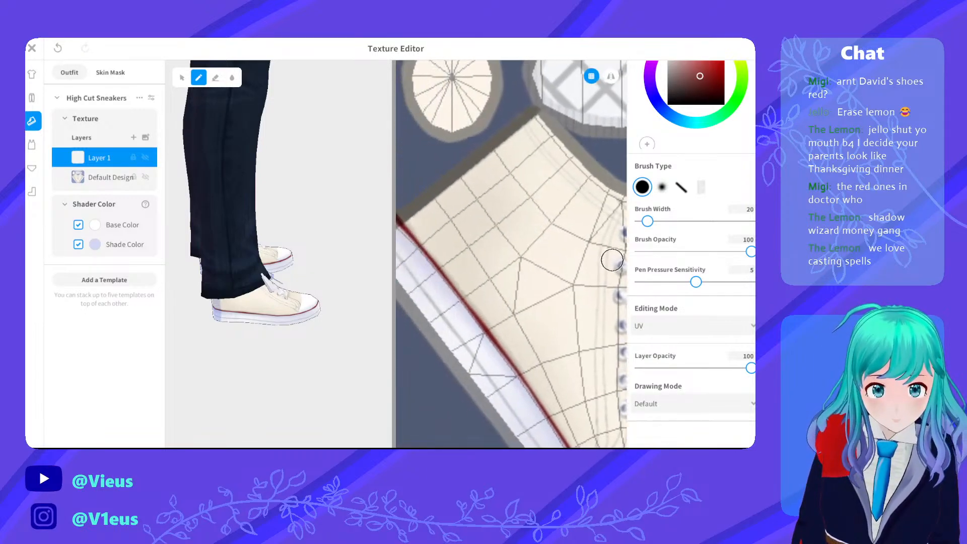
{"action": "mouse_move", "coordinate": [471, 177]}
{"action": "left_mouse_down"}
{"action": "mouse_move", "coordinate": [478, 179]}
{"action": "mouse_move", "coordinate": [457, 172]}
{"action": "mouse_move", "coordinate": [438, 190]}
{"action": "mouse_move", "coordinate": [529, 123]}
{"action": "mouse_move", "coordinate": [517, 136]}
{"action": "mouse_move", "coordinate": [514, 179]}
{"action": "mouse_move", "coordinate": [433, 219]}
{"action": "mouse_move", "coordinate": [441, 260]}
{"action": "mouse_move", "coordinate": [426, 240]}
{"action": "mouse_move", "coordinate": [522, 363]}
{"action": "mouse_move", "coordinate": [507, 341]}
{"action": "mouse_move", "coordinate": [506, 349]}
{"action": "left_mouse_up"}
{"action": "mouse_move", "coordinate": [427, 208]}
{"action": "left_mouse_down"}
{"action": "mouse_move", "coordinate": [414, 218]}
{"action": "mouse_move", "coordinate": [428, 233]}
{"action": "mouse_move", "coordinate": [417, 222]}
{"action": "mouse_move", "coordinate": [438, 190]}
{"action": "mouse_move", "coordinate": [408, 216]}
{"action": "mouse_move", "coordinate": [450, 256]}
{"action": "mouse_move", "coordinate": [484, 227]}
{"action": "mouse_move", "coordinate": [481, 254]}
{"action": "mouse_move", "coordinate": [506, 309]}
{"action": "mouse_move", "coordinate": [477, 201]}
{"action": "mouse_move", "coordinate": [483, 233]}
{"action": "mouse_move", "coordinate": [496, 227]}
{"action": "mouse_move", "coordinate": [509, 252]}
{"action": "left_mouse_up"}
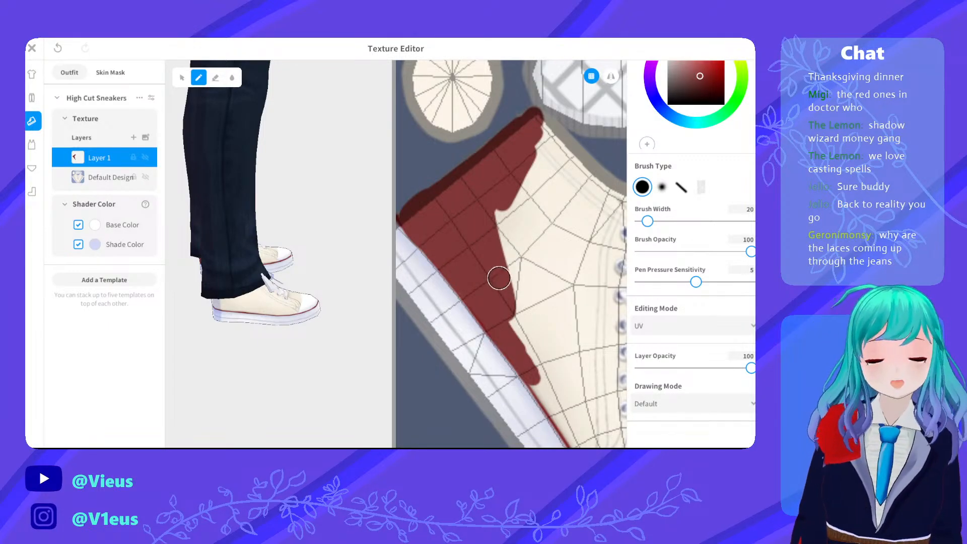
Examine the dark red heel paint and the laces at the trouser hem up close on the 3D model, from the side and front
{"action": "scroll", "coordinate": [499, 278], "scroll_direction": "down", "scroll_amount": 6}
{"action": "scroll", "coordinate": [529, 323], "scroll_direction": "up", "scroll_amount": 2}
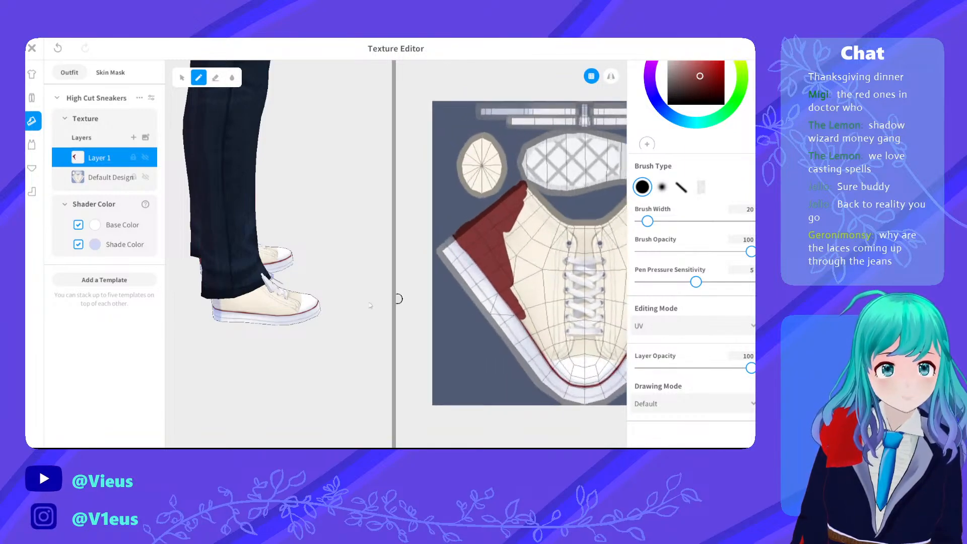
{"action": "scroll", "coordinate": [371, 304], "scroll_direction": "up", "scroll_amount": 2}
{"action": "scroll", "coordinate": [289, 303], "scroll_direction": "up", "scroll_amount": 4}
{"action": "right_click_drag", "start_coordinate": [289, 303], "coordinate": [239, 311]}
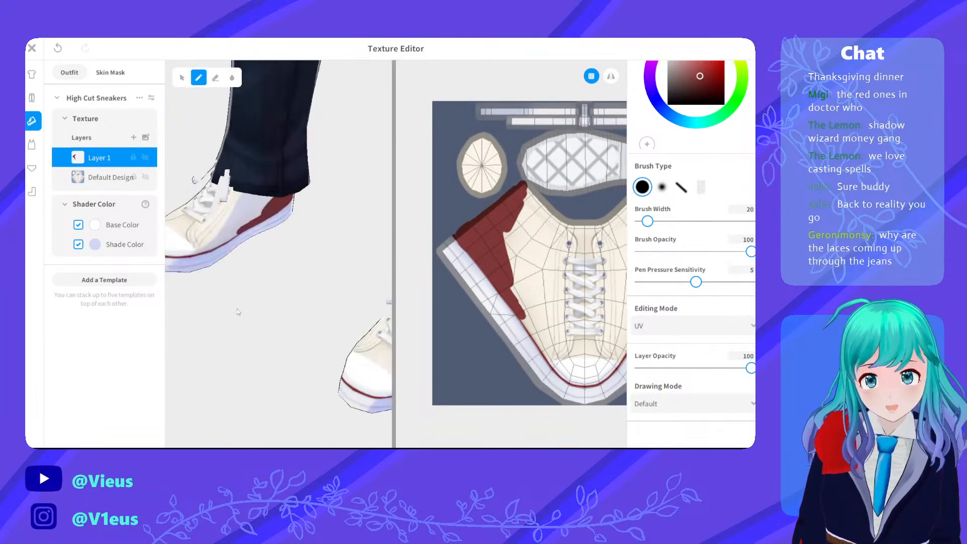
{"action": "right_click_drag", "start_coordinate": [246, 228], "coordinate": [280, 243]}
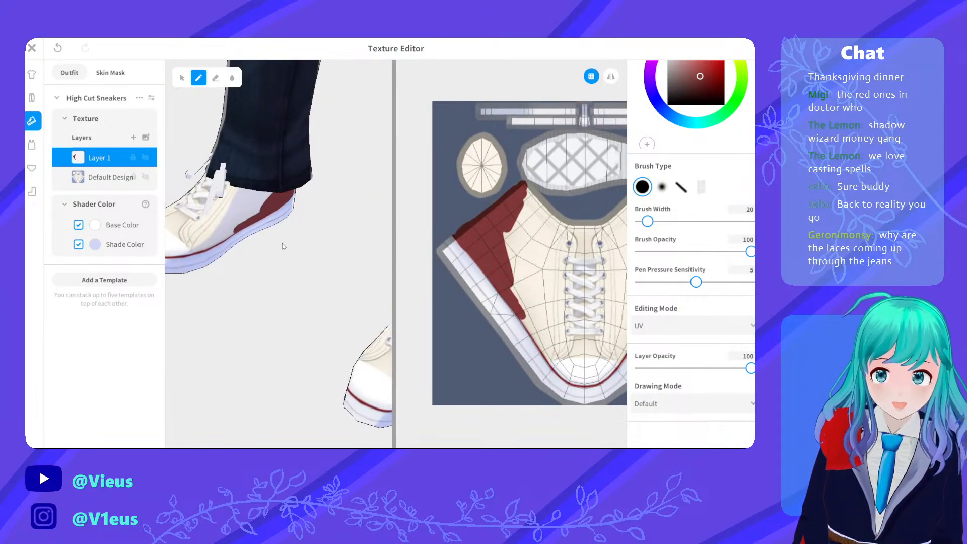
{"action": "middle_click_drag", "start_coordinate": [270, 231], "coordinate": [338, 356]}
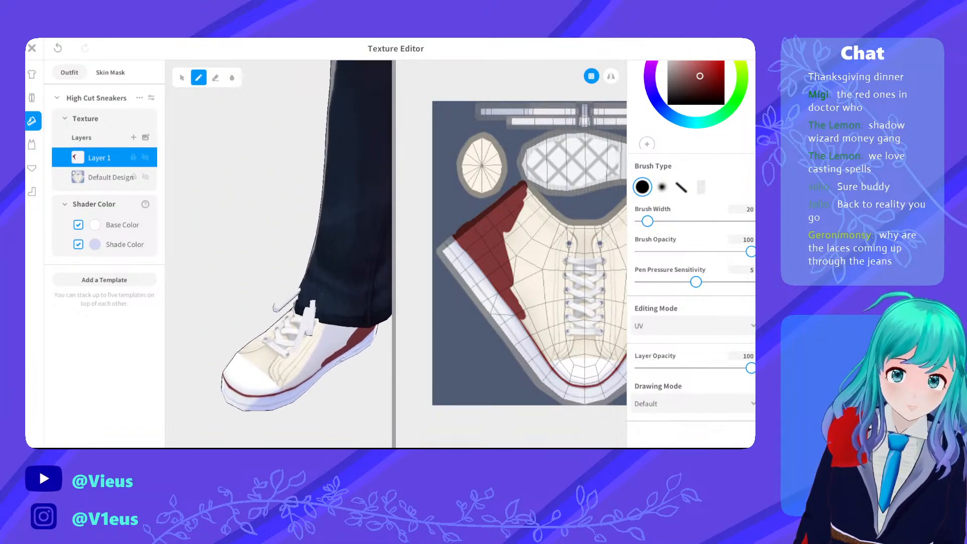
{"action": "scroll", "coordinate": [288, 275], "scroll_direction": "up", "scroll_amount": 2}
{"action": "right_click_drag", "start_coordinate": [288, 274], "coordinate": [305, 288]}
{"action": "middle_click_drag", "start_coordinate": [305, 288], "coordinate": [271, 96]}
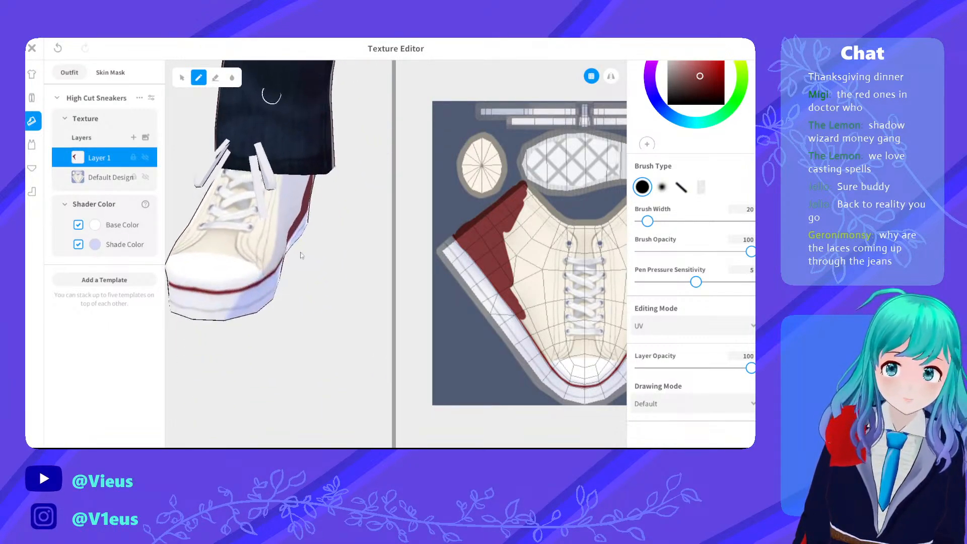
{"action": "scroll", "coordinate": [255, 213], "scroll_direction": "up", "scroll_amount": 2}
{"action": "mouse_move", "coordinate": [242, 185]}
{"action": "right_mouse_down"}
{"action": "mouse_move", "coordinate": [245, 176]}
{"action": "mouse_move", "coordinate": [254, 185]}
{"action": "mouse_move", "coordinate": [244, 167]}
{"action": "right_mouse_up"}
{"action": "middle_click_drag", "start_coordinate": [245, 167], "coordinate": [269, 197]}
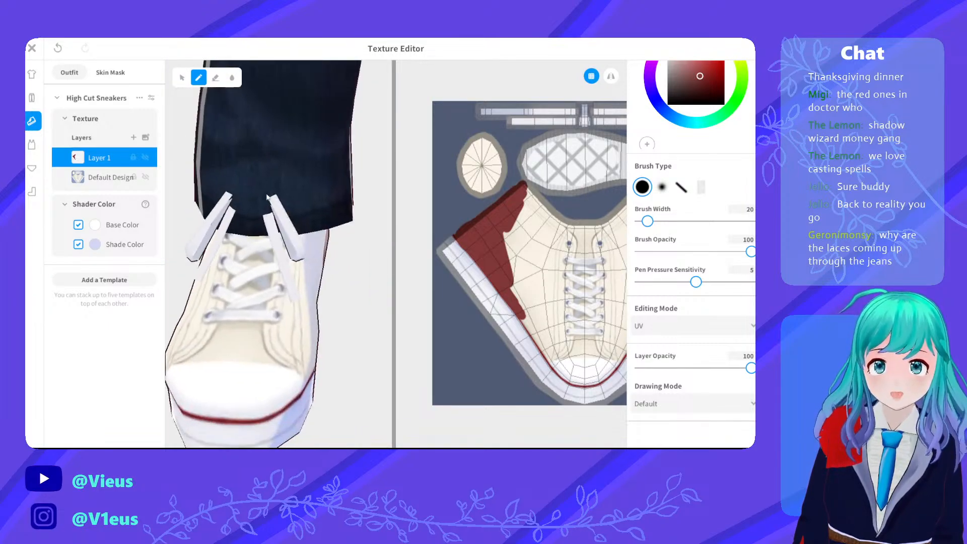
Extend the dark red paint from the sneaker's heel side across the side panel and along the sole edge to the toe cap
{"action": "scroll", "coordinate": [269, 198], "scroll_direction": "up", "scroll_amount": 2}
{"action": "scroll", "coordinate": [515, 189], "scroll_direction": "up", "scroll_amount": 3}
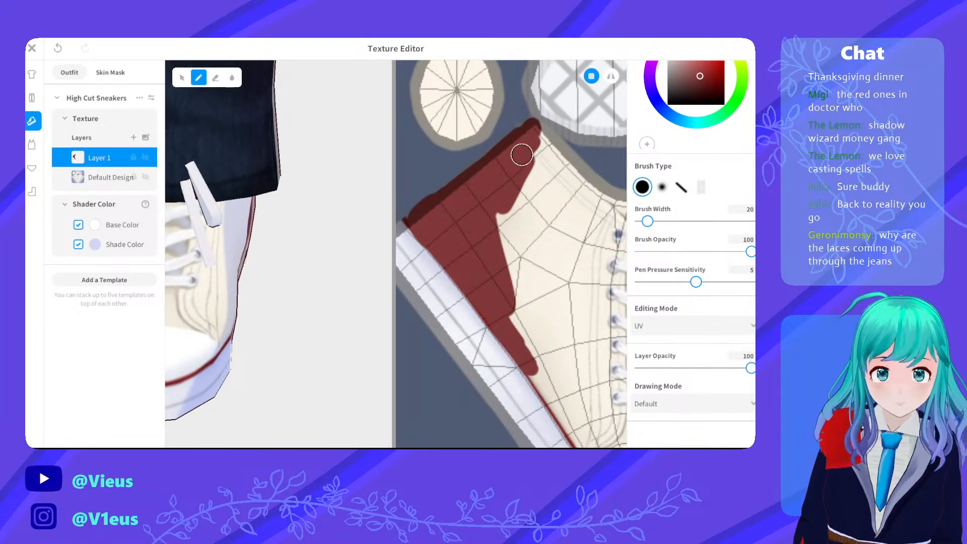
{"action": "scroll", "coordinate": [521, 154], "scroll_direction": "down", "scroll_amount": 4}
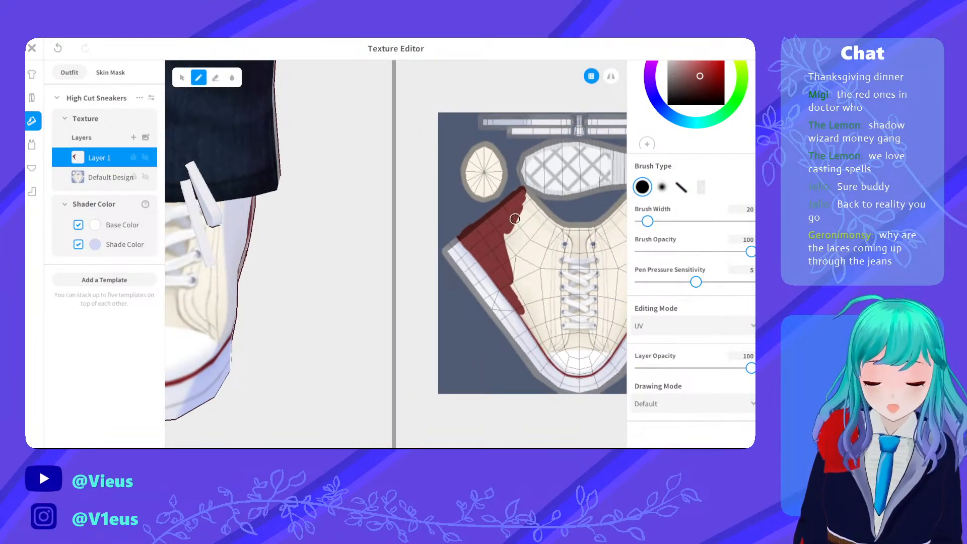
{"action": "scroll", "coordinate": [522, 216], "scroll_direction": "down", "scroll_amount": 1}
{"action": "scroll", "coordinate": [490, 187], "scroll_direction": "up", "scroll_amount": 1}
{"action": "mouse_move", "coordinate": [531, 239]}
{"action": "middle_mouse_down"}
{"action": "mouse_move", "coordinate": [489, 187]}
{"action": "mouse_move", "coordinate": [466, 197]}
{"action": "middle_mouse_up"}
{"action": "scroll", "coordinate": [475, 237], "scroll_direction": "up", "scroll_amount": 2}
{"action": "scroll", "coordinate": [442, 183], "scroll_direction": "up", "scroll_amount": 1}
{"action": "scroll", "coordinate": [462, 201], "scroll_direction": "down", "scroll_amount": 1}
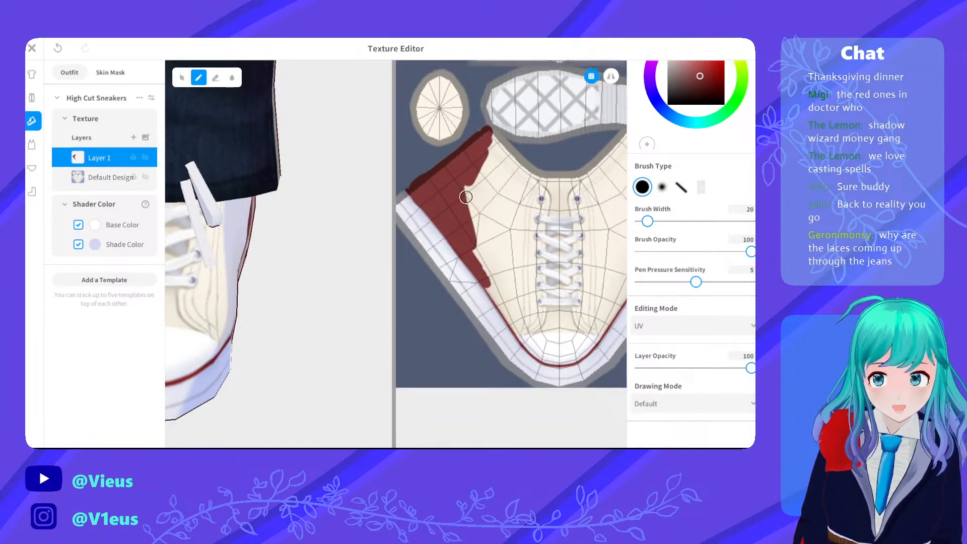
{"action": "scroll", "coordinate": [466, 197], "scroll_direction": "up", "scroll_amount": 1}
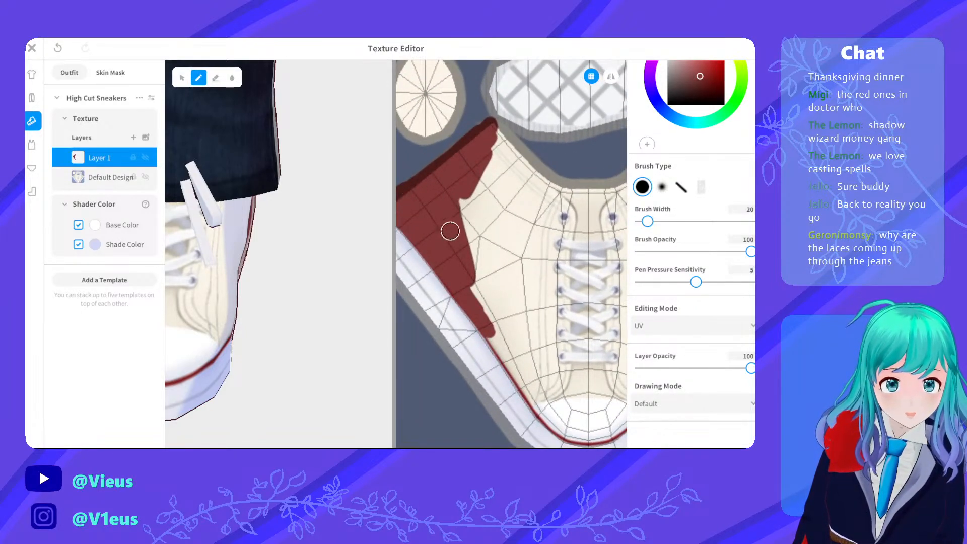
{"action": "mouse_move", "coordinate": [449, 231]}
{"action": "left_mouse_down"}
{"action": "mouse_move", "coordinate": [479, 274]}
{"action": "mouse_move", "coordinate": [495, 174]}
{"action": "left_mouse_up"}
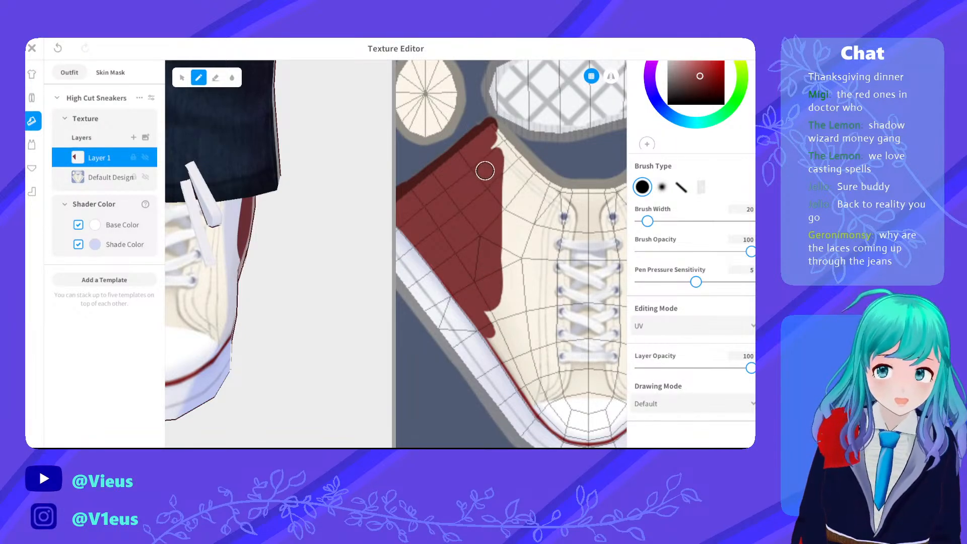
{"action": "mouse_move", "coordinate": [495, 149]}
{"action": "left_mouse_down"}
{"action": "mouse_move", "coordinate": [521, 161]}
{"action": "mouse_move", "coordinate": [546, 199]}
{"action": "mouse_move", "coordinate": [525, 224]}
{"action": "mouse_move", "coordinate": [518, 198]}
{"action": "mouse_move", "coordinate": [526, 181]}
{"action": "mouse_move", "coordinate": [490, 199]}
{"action": "left_mouse_up"}
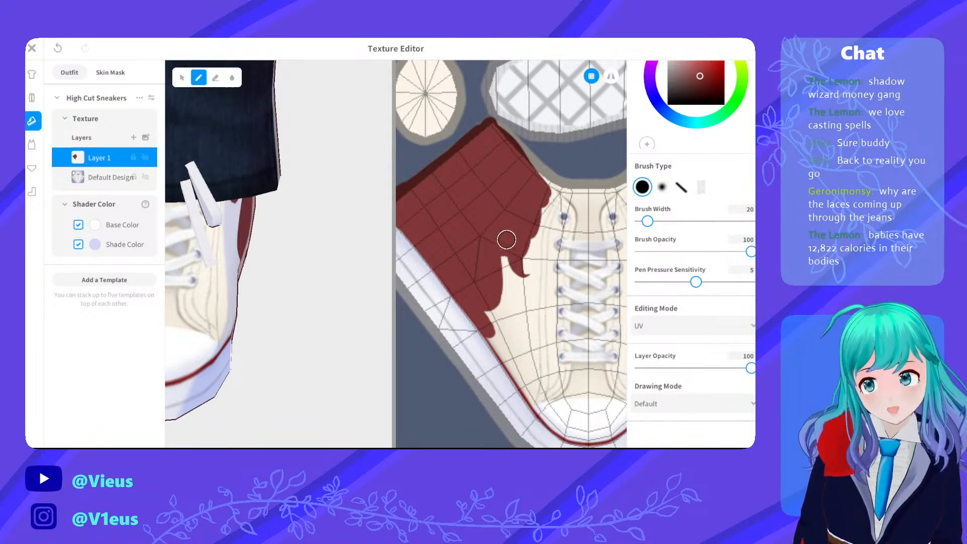
{"action": "mouse_move", "coordinate": [488, 216]}
{"action": "left_mouse_down"}
{"action": "mouse_move", "coordinate": [516, 292]}
{"action": "mouse_move", "coordinate": [514, 365]}
{"action": "mouse_move", "coordinate": [478, 317]}
{"action": "mouse_move", "coordinate": [523, 382]}
{"action": "left_mouse_up"}
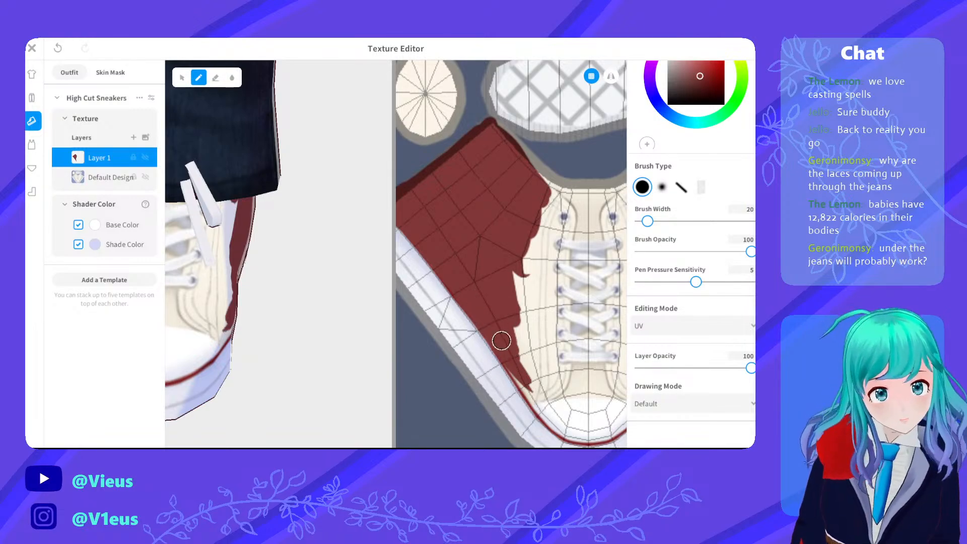
{"action": "left_click_drag", "start_coordinate": [502, 341], "coordinate": [532, 398]}
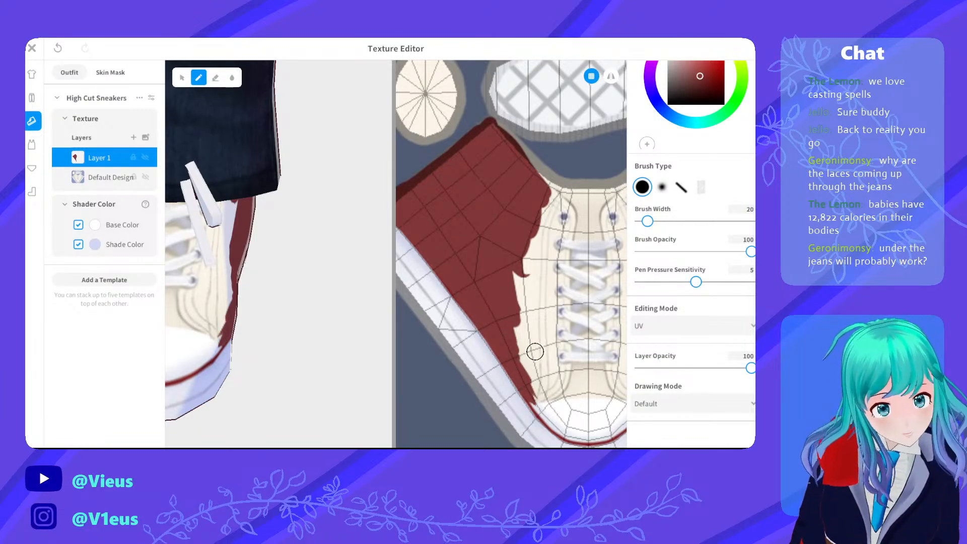
Paint the upper dark red above the white toe cap and around the lowest laces
{"action": "scroll", "coordinate": [534, 351], "scroll_direction": "down", "scroll_amount": 5}
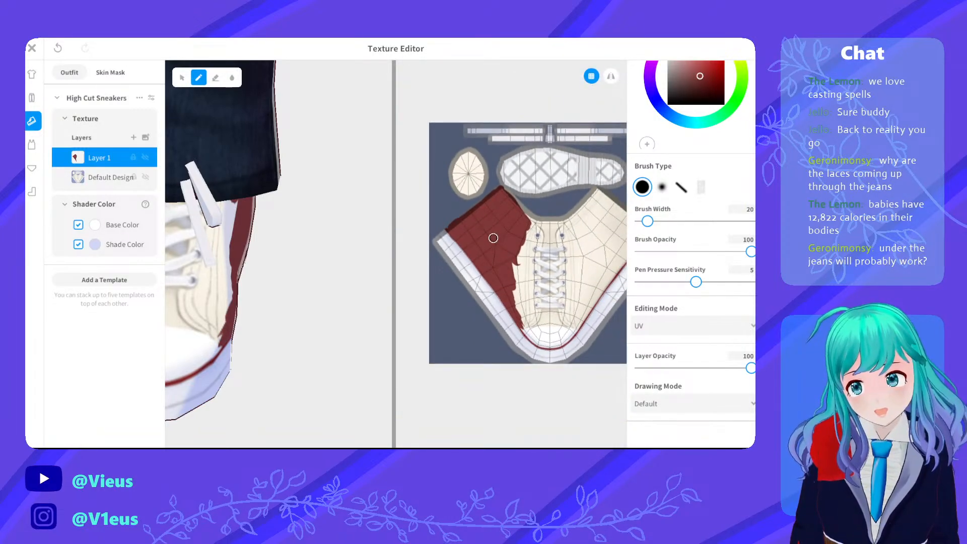
{"action": "scroll", "coordinate": [519, 285], "scroll_direction": "up", "scroll_amount": 8}
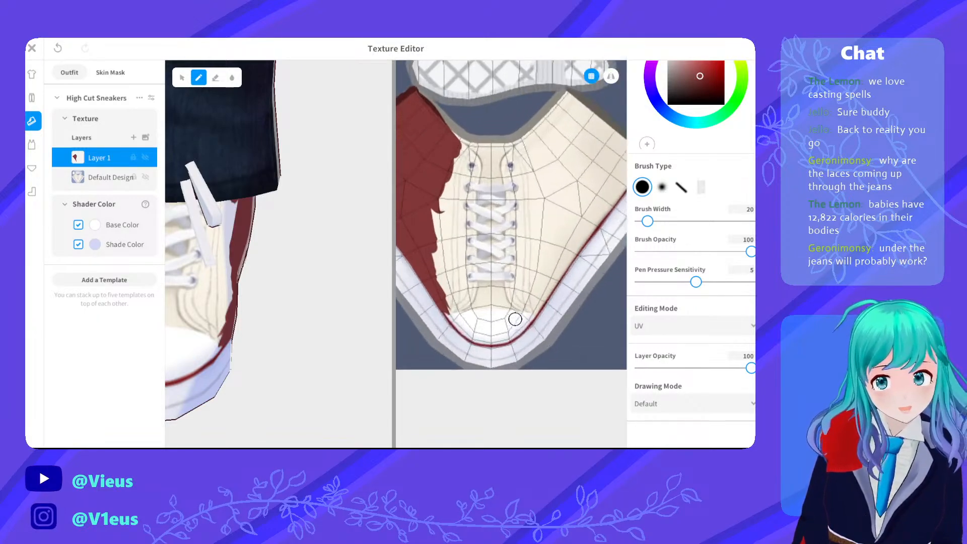
{"action": "scroll", "coordinate": [478, 318], "scroll_direction": "up", "scroll_amount": 5}
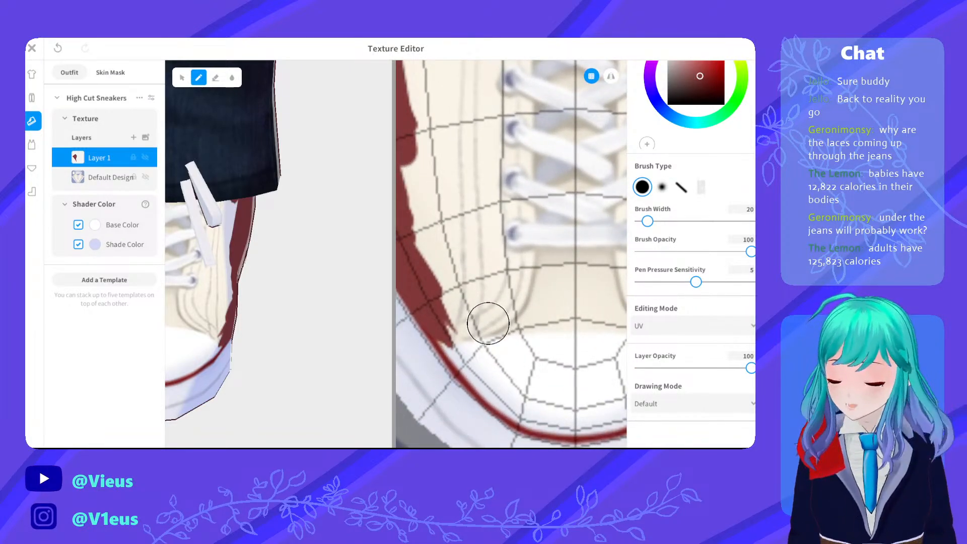
{"action": "mouse_move", "coordinate": [440, 323]}
{"action": "left_mouse_down"}
{"action": "mouse_move", "coordinate": [604, 310]}
{"action": "mouse_move", "coordinate": [503, 319]}
{"action": "mouse_move", "coordinate": [503, 304]}
{"action": "mouse_move", "coordinate": [470, 309]}
{"action": "mouse_move", "coordinate": [427, 210]}
{"action": "mouse_move", "coordinate": [425, 155]}
{"action": "mouse_move", "coordinate": [451, 209]}
{"action": "mouse_move", "coordinate": [462, 137]}
{"action": "mouse_move", "coordinate": [470, 201]}
{"action": "mouse_move", "coordinate": [493, 210]}
{"action": "mouse_move", "coordinate": [498, 197]}
{"action": "mouse_move", "coordinate": [522, 211]}
{"action": "mouse_move", "coordinate": [518, 200]}
{"action": "mouse_move", "coordinate": [527, 211]}
{"action": "mouse_move", "coordinate": [500, 209]}
{"action": "mouse_move", "coordinate": [509, 212]}
{"action": "mouse_move", "coordinate": [488, 228]}
{"action": "mouse_move", "coordinate": [498, 269]}
{"action": "mouse_move", "coordinate": [479, 231]}
{"action": "mouse_move", "coordinate": [494, 255]}
{"action": "mouse_move", "coordinate": [483, 224]}
{"action": "mouse_move", "coordinate": [483, 281]}
{"action": "mouse_move", "coordinate": [548, 282]}
{"action": "mouse_move", "coordinate": [521, 252]}
{"action": "mouse_move", "coordinate": [525, 274]}
{"action": "mouse_move", "coordinate": [512, 262]}
{"action": "mouse_move", "coordinate": [537, 262]}
{"action": "mouse_move", "coordinate": [511, 263]}
{"action": "mouse_move", "coordinate": [606, 262]}
{"action": "mouse_move", "coordinate": [536, 285]}
{"action": "mouse_move", "coordinate": [595, 292]}
{"action": "left_mouse_up"}
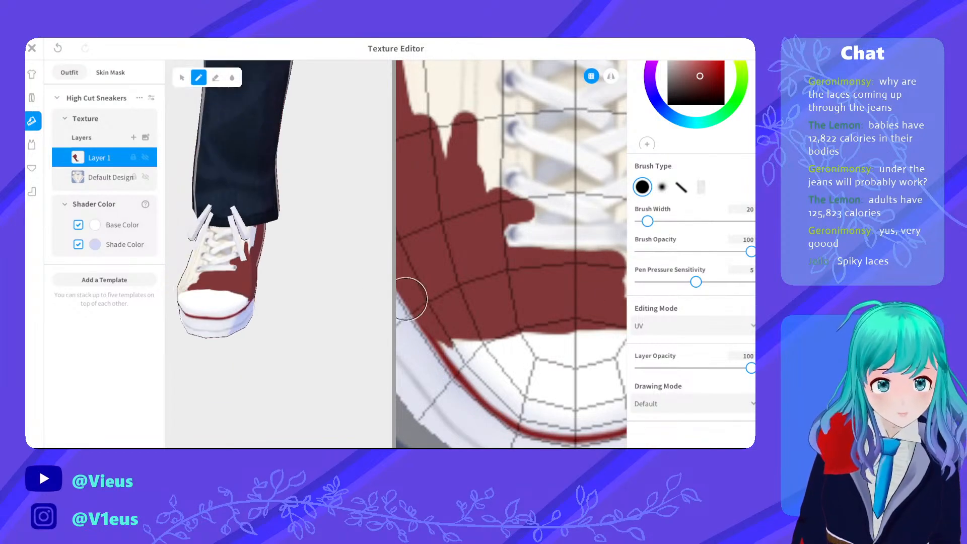
Fill the remaining cream gap between the painted side panel and the lace eyelets with dark red
{"action": "scroll", "coordinate": [574, 282], "scroll_direction": "down", "scroll_amount": 5}
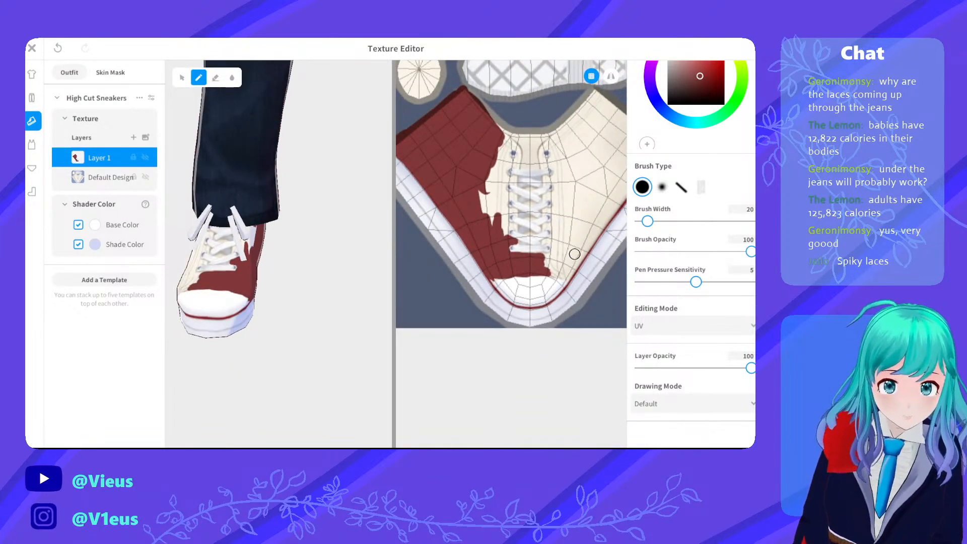
{"action": "scroll", "coordinate": [574, 254], "scroll_direction": "up", "scroll_amount": 5}
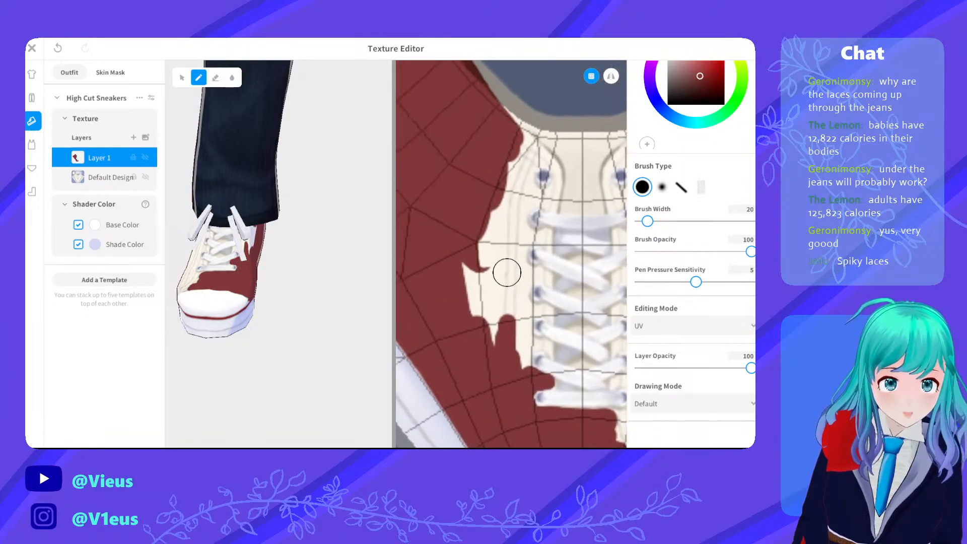
{"action": "scroll", "coordinate": [506, 273], "scroll_direction": "up", "scroll_amount": 2}
{"action": "mouse_move", "coordinate": [427, 69]}
{"action": "left_mouse_down"}
{"action": "mouse_move", "coordinate": [479, 93]}
{"action": "mouse_move", "coordinate": [514, 138]}
{"action": "mouse_move", "coordinate": [514, 266]}
{"action": "mouse_move", "coordinate": [493, 363]}
{"action": "mouse_move", "coordinate": [503, 267]}
{"action": "mouse_move", "coordinate": [513, 285]}
{"action": "left_mouse_up"}
Reduce the brush width to 7 and paint dark red around the top eyelet, leaving the eyelet itself unpainted
{"action": "scroll", "coordinate": [635, 196], "scroll_direction": "up", "scroll_amount": 1}
{"action": "scroll", "coordinate": [587, 156], "scroll_direction": "up", "scroll_amount": 3}
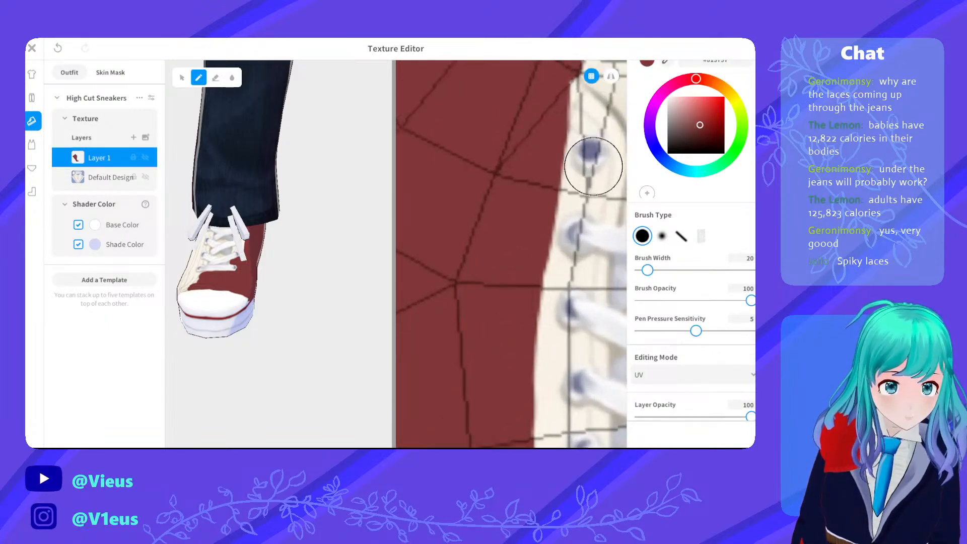
{"action": "middle_click_drag", "start_coordinate": [585, 177], "coordinate": [476, 261]}
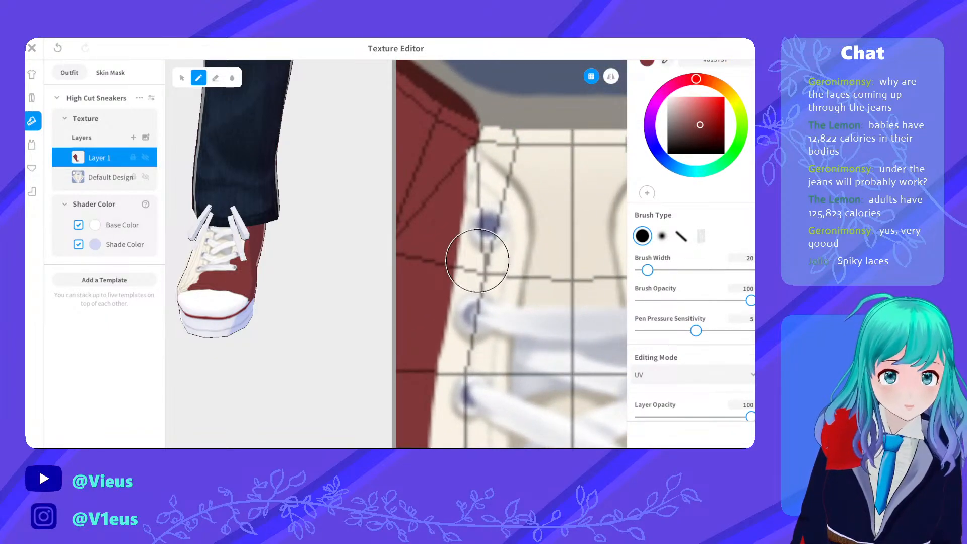
{"action": "mouse_move", "coordinate": [458, 179]}
{"action": "left_mouse_down"}
{"action": "mouse_move", "coordinate": [453, 173]}
{"action": "mouse_move", "coordinate": [460, 194]}
{"action": "left_mouse_up"}
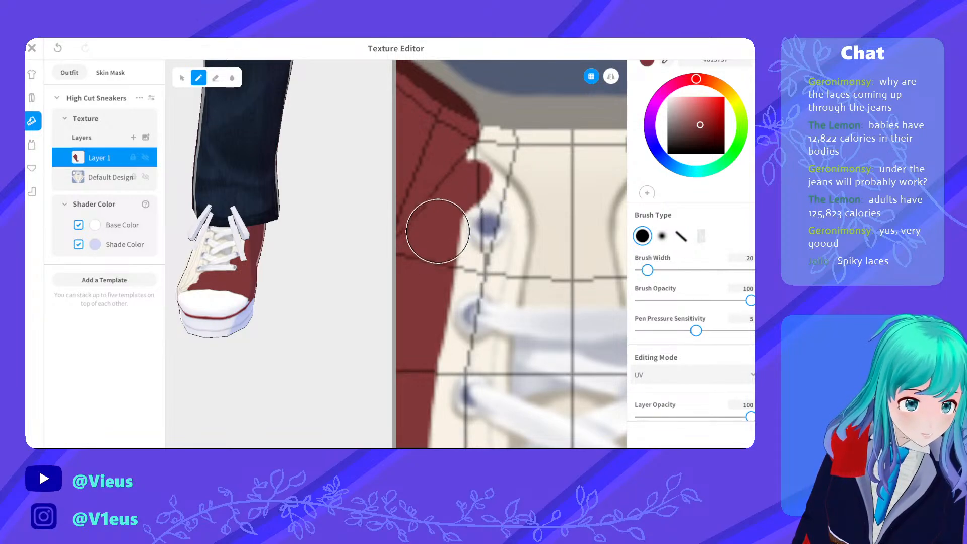
{"action": "mouse_move", "coordinate": [447, 252]}
{"action": "left_mouse_down"}
{"action": "mouse_move", "coordinate": [450, 199]}
{"action": "mouse_move", "coordinate": [452, 234]}
{"action": "left_mouse_up"}
{"action": "key", "text": "ctrl+z"}
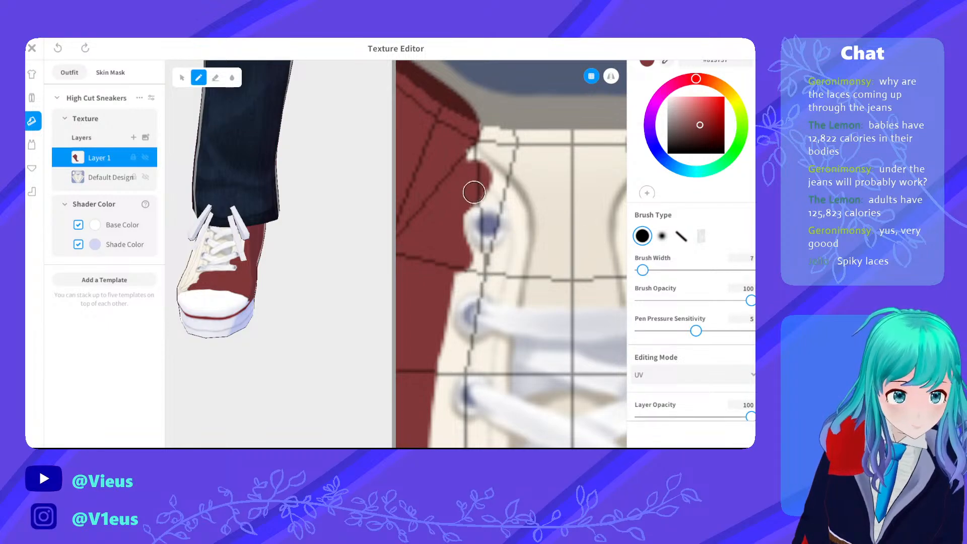
{"action": "mouse_move", "coordinate": [463, 239]}
{"action": "left_mouse_down"}
{"action": "mouse_move", "coordinate": [458, 211]}
{"action": "mouse_move", "coordinate": [466, 241]}
{"action": "mouse_move", "coordinate": [518, 233]}
{"action": "mouse_move", "coordinate": [505, 247]}
{"action": "mouse_move", "coordinate": [511, 216]}
{"action": "mouse_move", "coordinate": [470, 200]}
{"action": "left_mouse_up"}
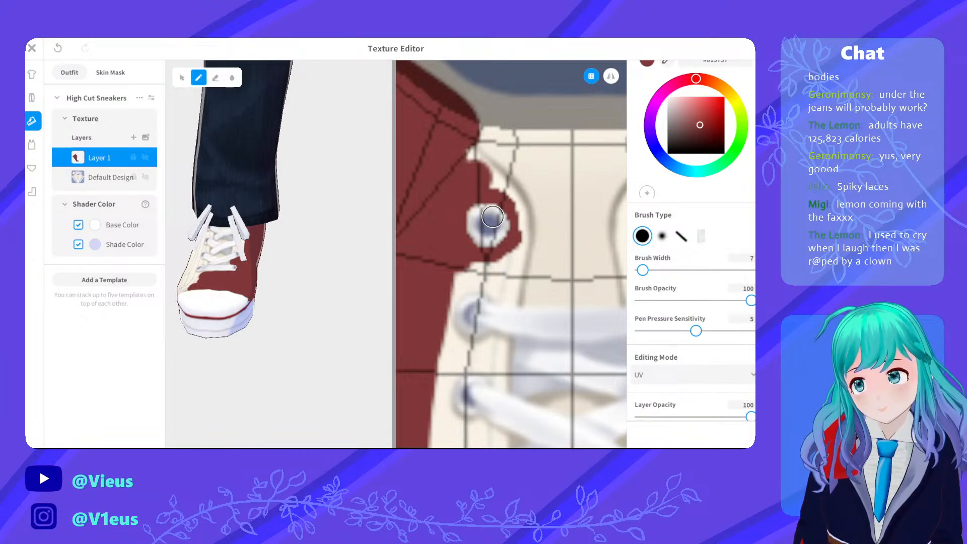
Paint the area between the top eyelet, the uppermost lace and the collar edge dark red, extending onto the tongue
{"action": "right_click_drag", "start_coordinate": [154, 250], "coordinate": [224, 216]}
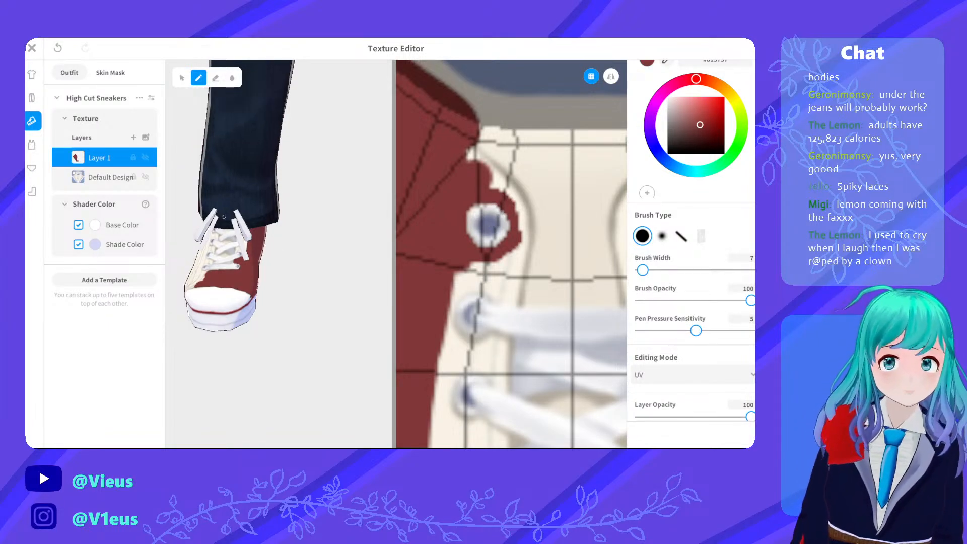
{"action": "scroll", "coordinate": [239, 167], "scroll_direction": "up", "scroll_amount": 4}
{"action": "scroll", "coordinate": [489, 237], "scroll_direction": "down", "scroll_amount": 5}
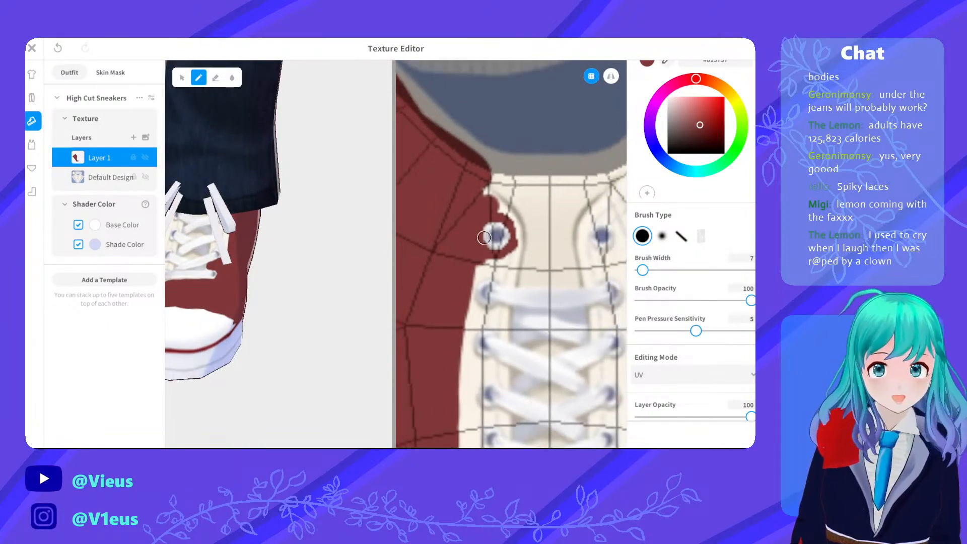
{"action": "scroll", "coordinate": [534, 223], "scroll_direction": "up", "scroll_amount": 5}
{"action": "mouse_move", "coordinate": [476, 164]}
{"action": "left_mouse_down"}
{"action": "mouse_move", "coordinate": [496, 139]}
{"action": "mouse_move", "coordinate": [534, 145]}
{"action": "mouse_move", "coordinate": [512, 166]}
{"action": "mouse_move", "coordinate": [574, 170]}
{"action": "mouse_move", "coordinate": [509, 179]}
{"action": "mouse_move", "coordinate": [534, 224]}
{"action": "mouse_move", "coordinate": [531, 211]}
{"action": "mouse_move", "coordinate": [514, 261]}
{"action": "mouse_move", "coordinate": [459, 272]}
{"action": "mouse_move", "coordinate": [459, 287]}
{"action": "left_mouse_up"}
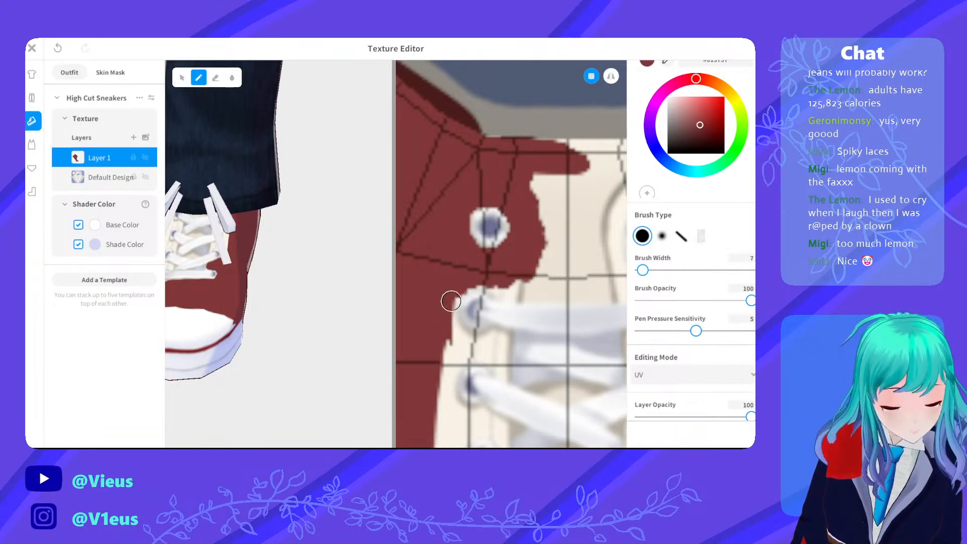
{"action": "left_click_drag", "start_coordinate": [451, 301], "coordinate": [455, 301]}
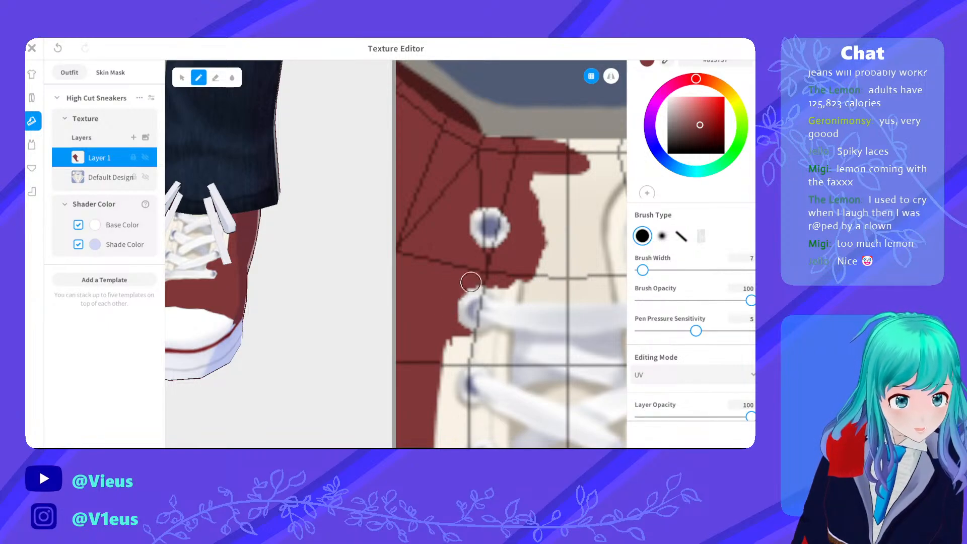
{"action": "mouse_move", "coordinate": [490, 280]}
{"action": "left_mouse_down"}
{"action": "mouse_move", "coordinate": [528, 288]}
{"action": "mouse_move", "coordinate": [531, 301]}
{"action": "mouse_move", "coordinate": [556, 236]}
{"action": "mouse_move", "coordinate": [554, 181]}
{"action": "mouse_move", "coordinate": [528, 257]}
{"action": "mouse_move", "coordinate": [534, 184]}
{"action": "left_mouse_up"}
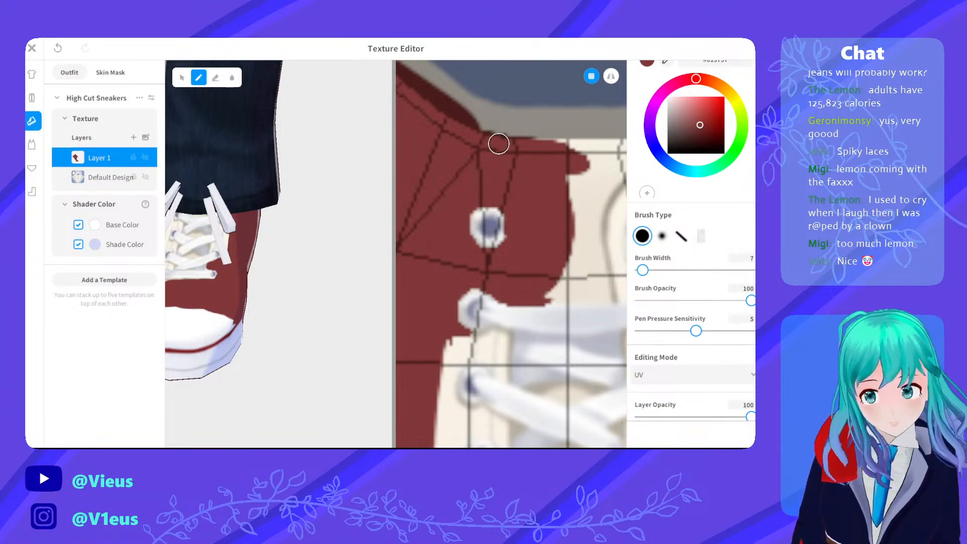
Paint a dark red band along the tongue's top edge and up the collar edge of the opposite, unpainted side panel
{"action": "scroll", "coordinate": [489, 144], "scroll_direction": "down", "scroll_amount": 10}
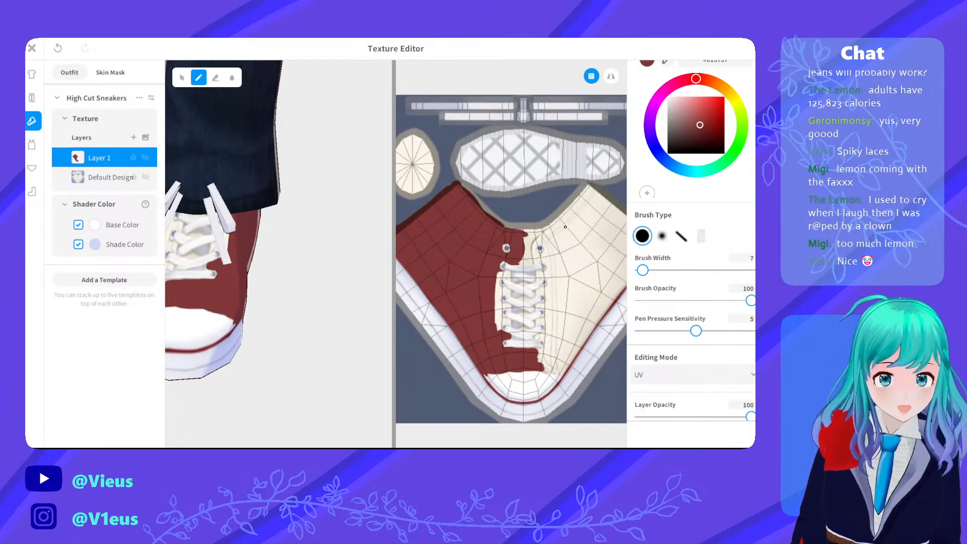
{"action": "scroll", "coordinate": [526, 230], "scroll_direction": "up", "scroll_amount": 10}
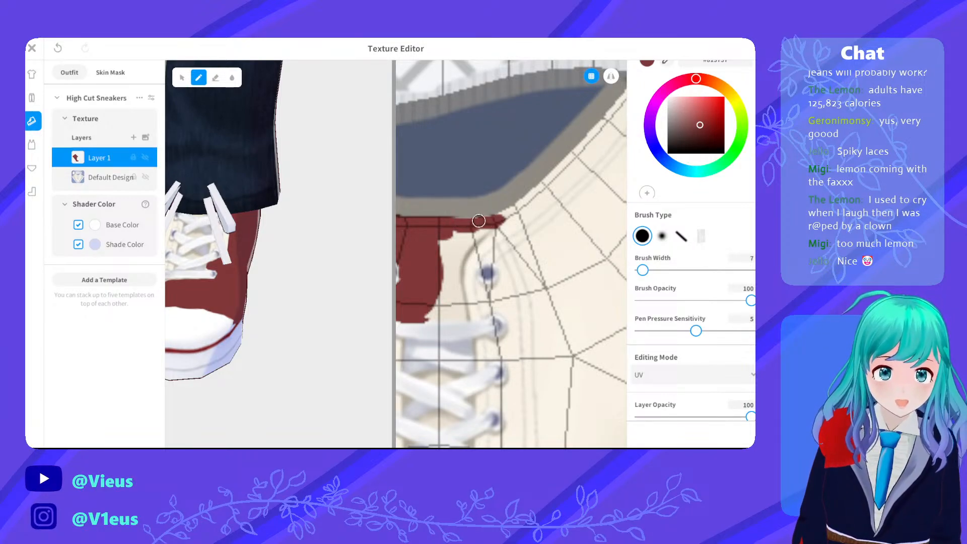
{"action": "left_click_drag", "start_coordinate": [466, 224], "coordinate": [536, 197]}
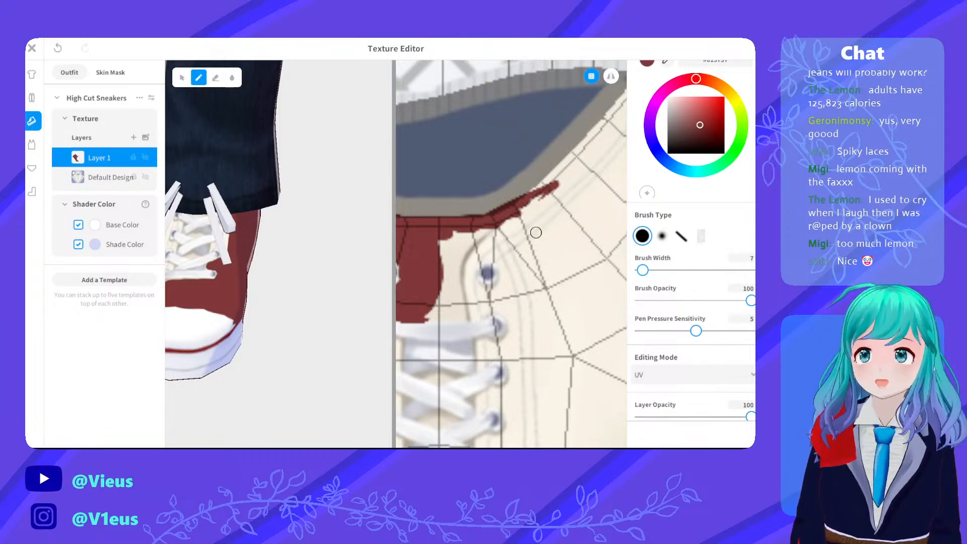
{"action": "mouse_move", "coordinate": [535, 232]}
{"action": "left_mouse_down"}
{"action": "mouse_move", "coordinate": [549, 182]}
{"action": "mouse_move", "coordinate": [589, 145]}
{"action": "mouse_move", "coordinate": [571, 149]}
{"action": "left_mouse_up"}
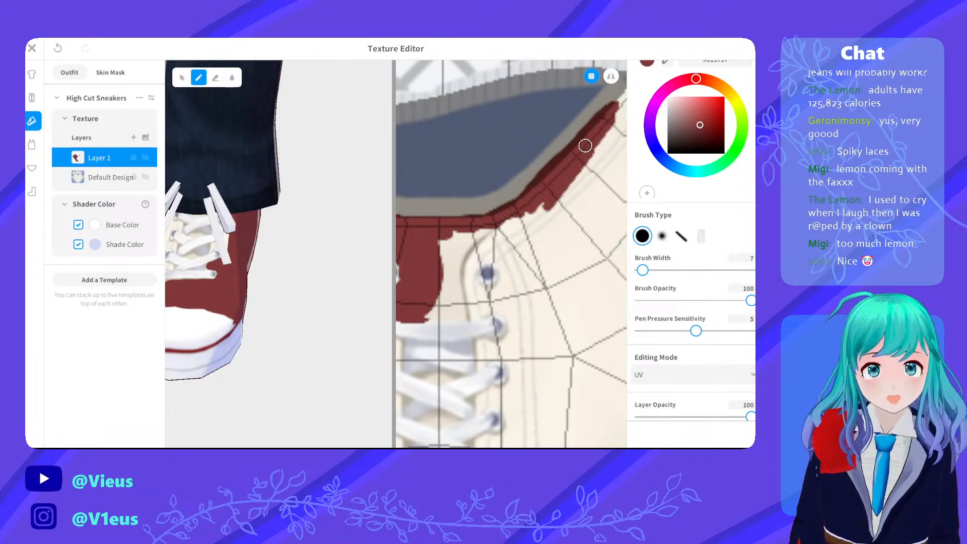
Fill the peaked upper corner of the opposite side panel with dark red, covering the collar and heel edges
{"action": "scroll", "coordinate": [399, 172], "scroll_direction": "down", "scroll_amount": 5}
{"action": "middle_click_drag", "start_coordinate": [454, 161], "coordinate": [401, 202]}
{"action": "scroll", "coordinate": [520, 203], "scroll_direction": "up", "scroll_amount": 3}
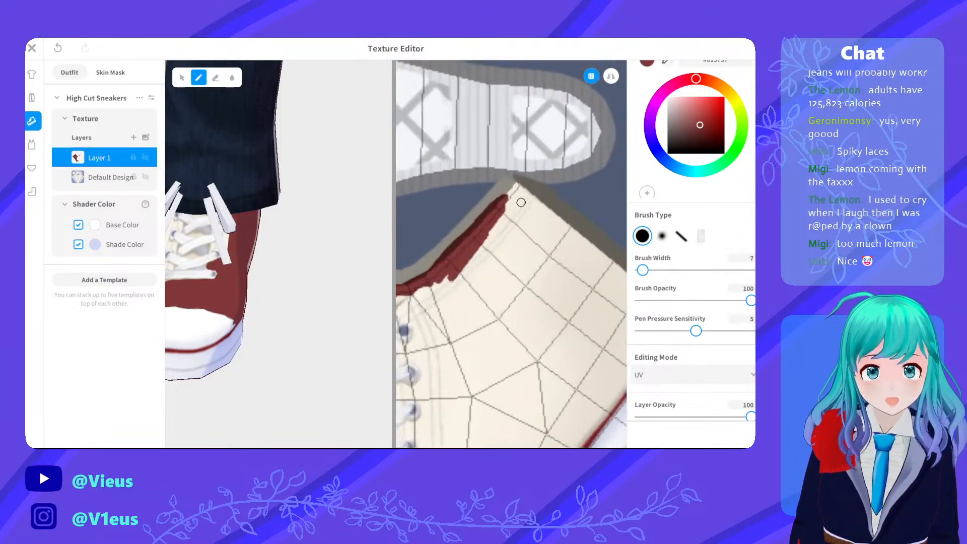
{"action": "scroll", "coordinate": [521, 202], "scroll_direction": "up", "scroll_amount": 2}
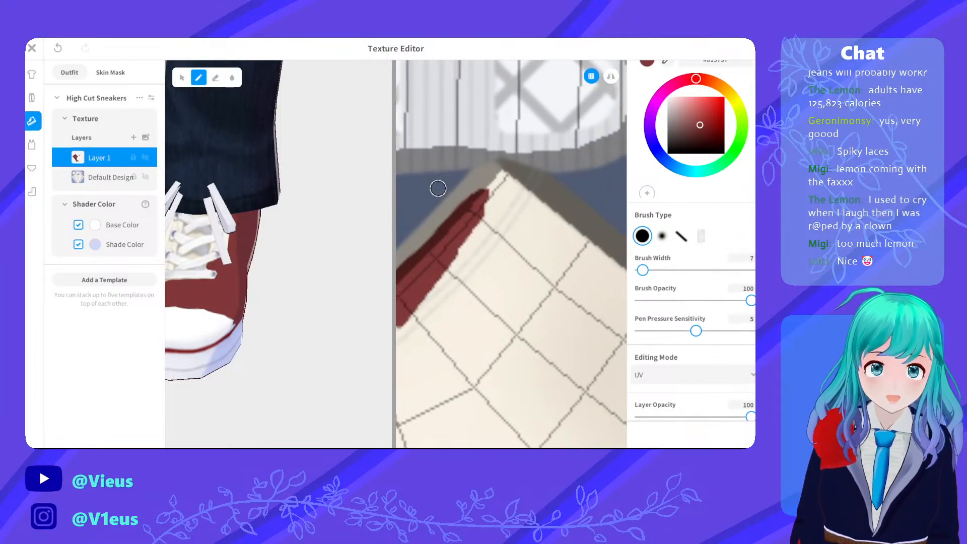
{"action": "mouse_move", "coordinate": [493, 185]}
{"action": "left_mouse_down"}
{"action": "mouse_move", "coordinate": [483, 211]}
{"action": "mouse_move", "coordinate": [508, 220]}
{"action": "mouse_move", "coordinate": [546, 207]}
{"action": "mouse_move", "coordinate": [561, 216]}
{"action": "mouse_move", "coordinate": [567, 250]}
{"action": "mouse_move", "coordinate": [584, 267]}
{"action": "mouse_move", "coordinate": [601, 263]}
{"action": "mouse_move", "coordinate": [611, 282]}
{"action": "mouse_move", "coordinate": [620, 269]}
{"action": "mouse_move", "coordinate": [599, 315]}
{"action": "mouse_move", "coordinate": [616, 398]}
{"action": "mouse_move", "coordinate": [604, 278]}
{"action": "left_mouse_up"}
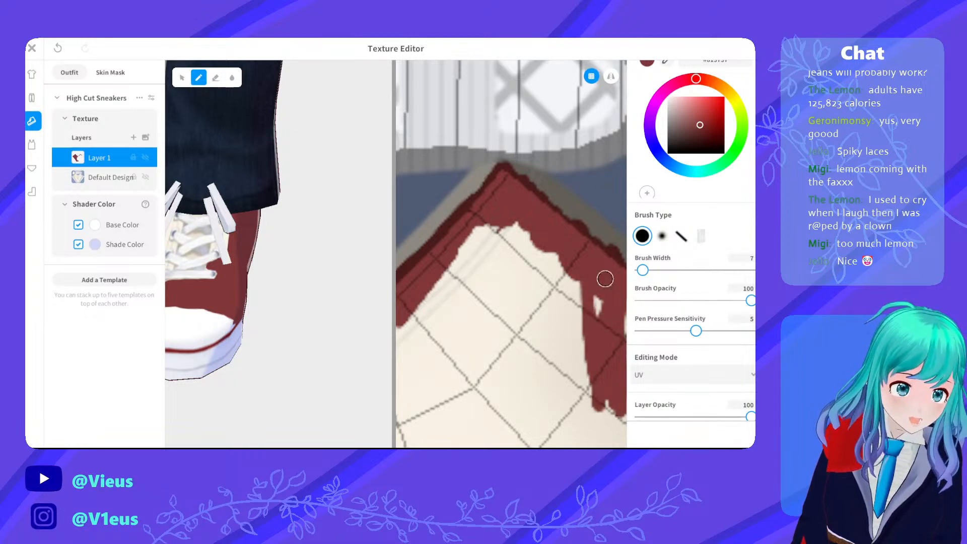
{"action": "mouse_move", "coordinate": [623, 369]}
{"action": "left_mouse_down"}
{"action": "mouse_move", "coordinate": [584, 388]}
{"action": "mouse_move", "coordinate": [571, 359]}
{"action": "left_mouse_up"}
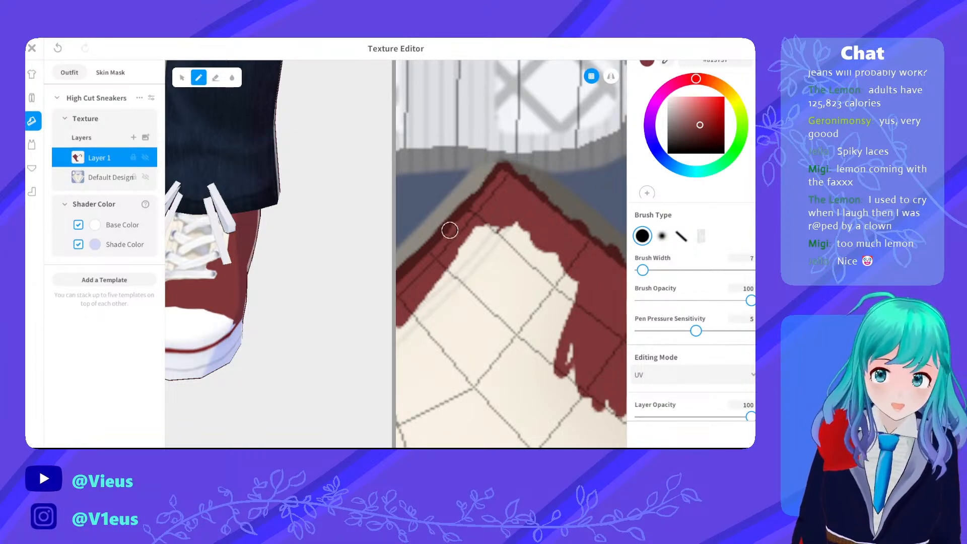
{"action": "mouse_move", "coordinate": [517, 265]}
{"action": "left_mouse_down"}
{"action": "mouse_move", "coordinate": [445, 274]}
{"action": "mouse_move", "coordinate": [484, 277]}
{"action": "mouse_move", "coordinate": [498, 302]}
{"action": "mouse_move", "coordinate": [548, 259]}
{"action": "mouse_move", "coordinate": [559, 279]}
{"action": "mouse_move", "coordinate": [551, 322]}
{"action": "mouse_move", "coordinate": [527, 349]}
{"action": "mouse_move", "coordinate": [564, 388]}
{"action": "mouse_move", "coordinate": [494, 355]}
{"action": "mouse_move", "coordinate": [455, 314]}
{"action": "mouse_move", "coordinate": [475, 295]}
{"action": "mouse_move", "coordinate": [479, 334]}
{"action": "mouse_move", "coordinate": [443, 300]}
{"action": "mouse_move", "coordinate": [441, 263]}
{"action": "mouse_move", "coordinate": [404, 309]}
{"action": "mouse_move", "coordinate": [418, 350]}
{"action": "mouse_move", "coordinate": [405, 375]}
{"action": "mouse_move", "coordinate": [410, 332]}
{"action": "mouse_move", "coordinate": [404, 348]}
{"action": "mouse_move", "coordinate": [433, 377]}
{"action": "mouse_move", "coordinate": [428, 356]}
{"action": "mouse_move", "coordinate": [436, 410]}
{"action": "mouse_move", "coordinate": [469, 400]}
{"action": "mouse_move", "coordinate": [528, 412]}
{"action": "mouse_move", "coordinate": [474, 423]}
{"action": "mouse_move", "coordinate": [599, 407]}
{"action": "mouse_move", "coordinate": [587, 417]}
{"action": "mouse_move", "coordinate": [614, 413]}
{"action": "mouse_move", "coordinate": [604, 428]}
{"action": "mouse_move", "coordinate": [617, 381]}
{"action": "left_mouse_up"}
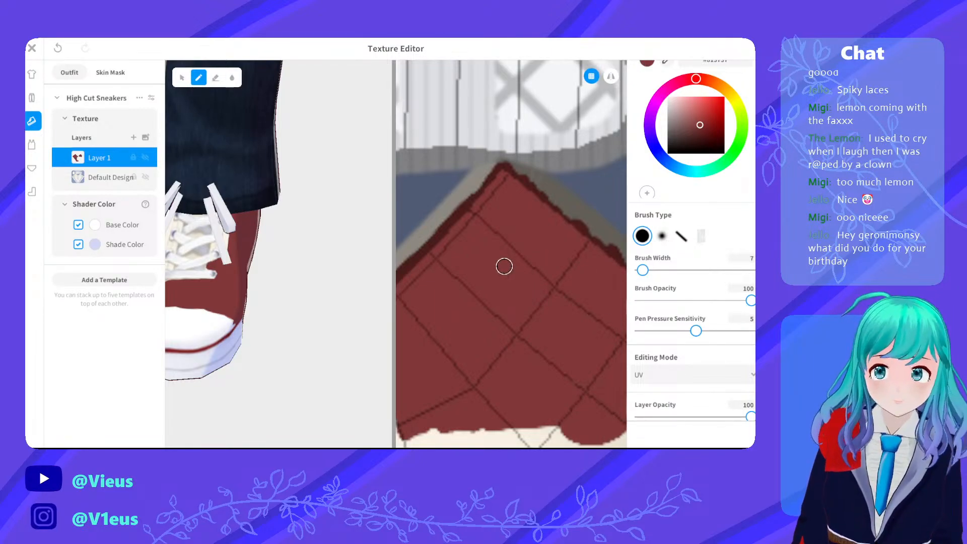
Fill the heel end of the opposite side panel dark red, from its outer heel edge to the sole's red stripe
{"action": "scroll", "coordinate": [511, 283], "scroll_direction": "down", "scroll_amount": 5}
{"action": "middle_click_drag", "start_coordinate": [537, 247], "coordinate": [443, 146]}
{"action": "scroll", "coordinate": [529, 192], "scroll_direction": "up", "scroll_amount": 3}
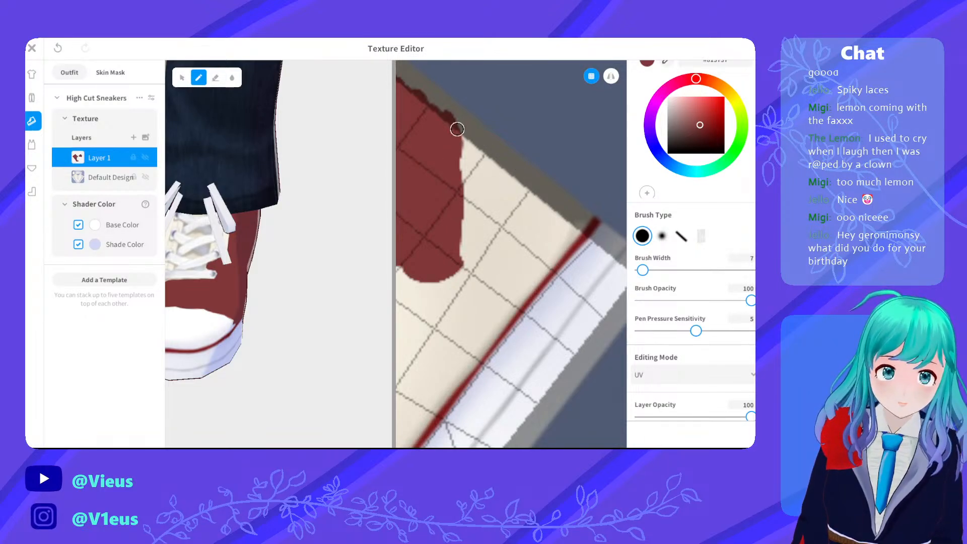
{"action": "mouse_move", "coordinate": [456, 129]}
{"action": "left_mouse_down"}
{"action": "mouse_move", "coordinate": [519, 189]}
{"action": "mouse_move", "coordinate": [491, 184]}
{"action": "left_mouse_up"}
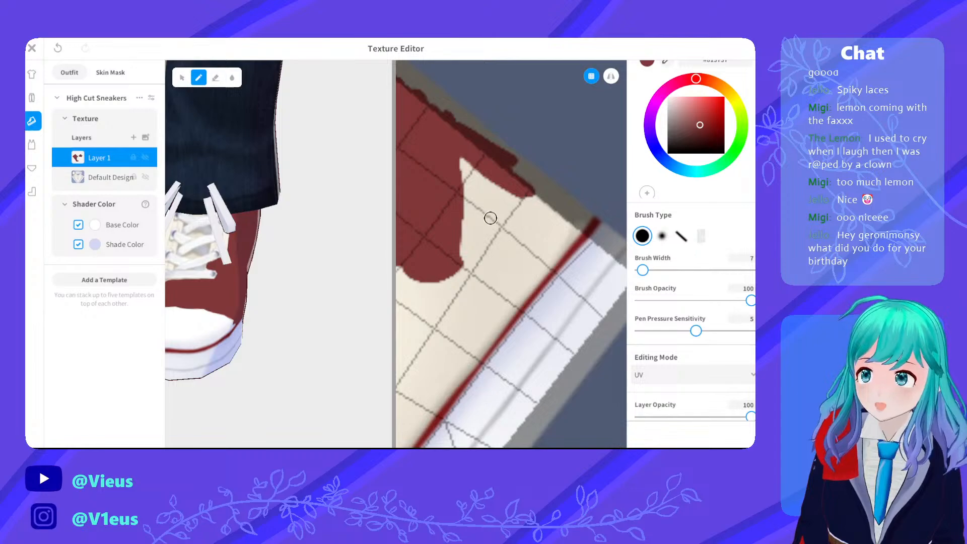
{"action": "mouse_move", "coordinate": [475, 227]}
{"action": "left_mouse_down"}
{"action": "mouse_move", "coordinate": [458, 228]}
{"action": "mouse_move", "coordinate": [491, 207]}
{"action": "mouse_move", "coordinate": [492, 231]}
{"action": "mouse_move", "coordinate": [454, 216]}
{"action": "mouse_move", "coordinate": [483, 190]}
{"action": "mouse_move", "coordinate": [466, 193]}
{"action": "mouse_move", "coordinate": [574, 218]}
{"action": "mouse_move", "coordinate": [513, 259]}
{"action": "mouse_move", "coordinate": [563, 239]}
{"action": "mouse_move", "coordinate": [508, 302]}
{"action": "mouse_move", "coordinate": [576, 239]}
{"action": "mouse_move", "coordinate": [470, 352]}
{"action": "mouse_move", "coordinate": [428, 426]}
{"action": "left_mouse_up"}
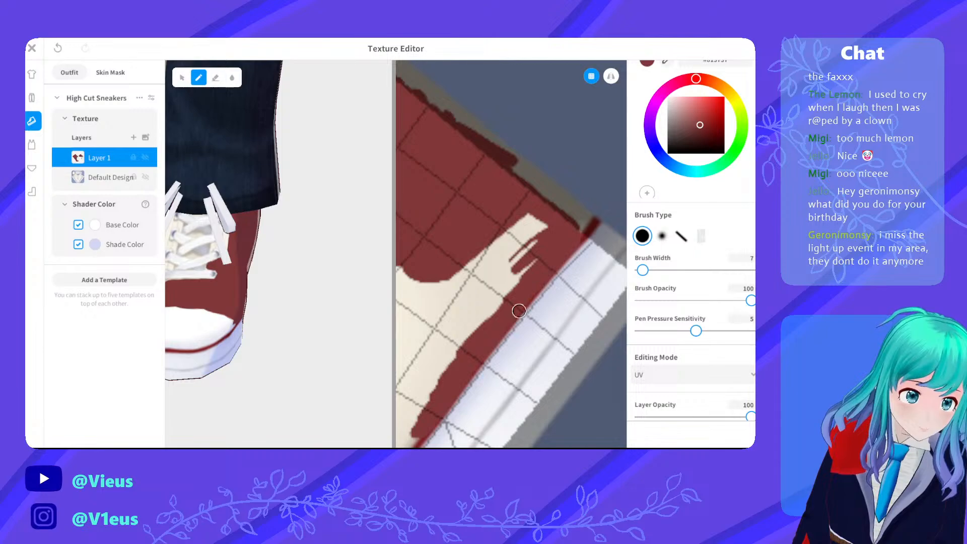
{"action": "mouse_move", "coordinate": [475, 276]}
{"action": "left_mouse_down"}
{"action": "mouse_move", "coordinate": [463, 297]}
{"action": "mouse_move", "coordinate": [482, 337]}
{"action": "left_mouse_up"}
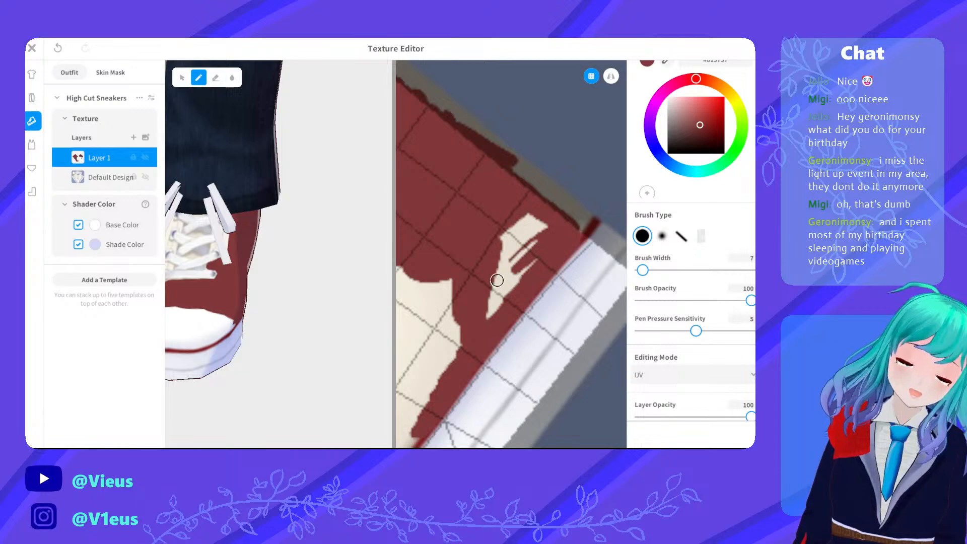
{"action": "mouse_move", "coordinate": [496, 280]}
{"action": "left_mouse_down"}
{"action": "mouse_move", "coordinate": [489, 309]}
{"action": "mouse_move", "coordinate": [483, 289]}
{"action": "mouse_move", "coordinate": [521, 245]}
{"action": "mouse_move", "coordinate": [504, 233]}
{"action": "mouse_move", "coordinate": [521, 239]}
{"action": "mouse_move", "coordinate": [544, 218]}
{"action": "mouse_move", "coordinate": [525, 216]}
{"action": "left_mouse_up"}
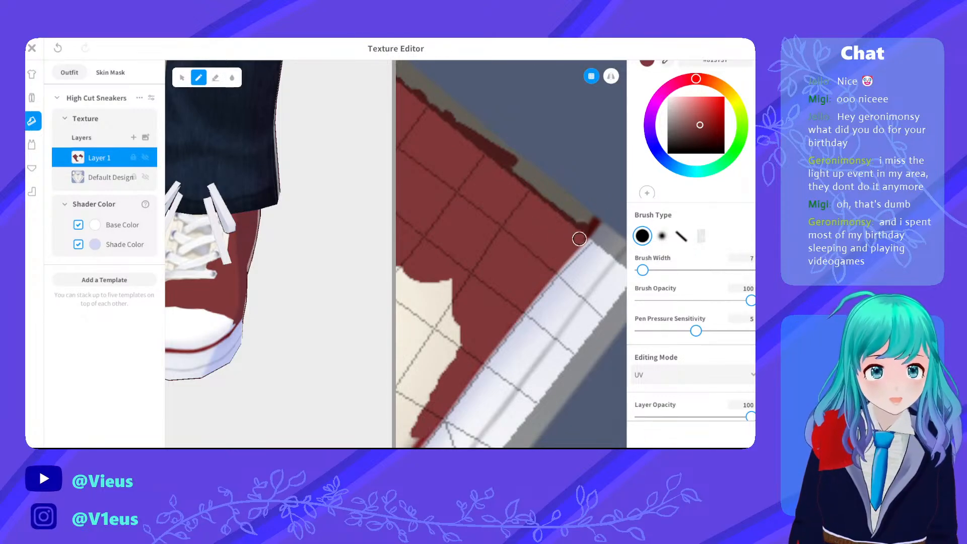
Paint the tongue dark red just above the uppermost lace, extending towards the opposite top eyelet
{"action": "scroll", "coordinate": [568, 213], "scroll_direction": "down", "scroll_amount": 5}
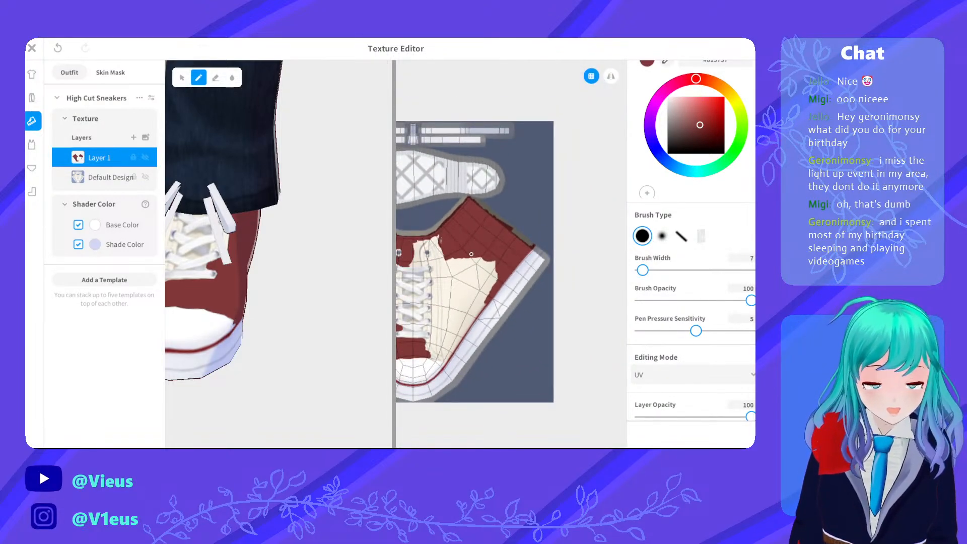
{"action": "scroll", "coordinate": [482, 241], "scroll_direction": "up", "scroll_amount": 1}
{"action": "scroll", "coordinate": [481, 252], "scroll_direction": "up", "scroll_amount": 5}
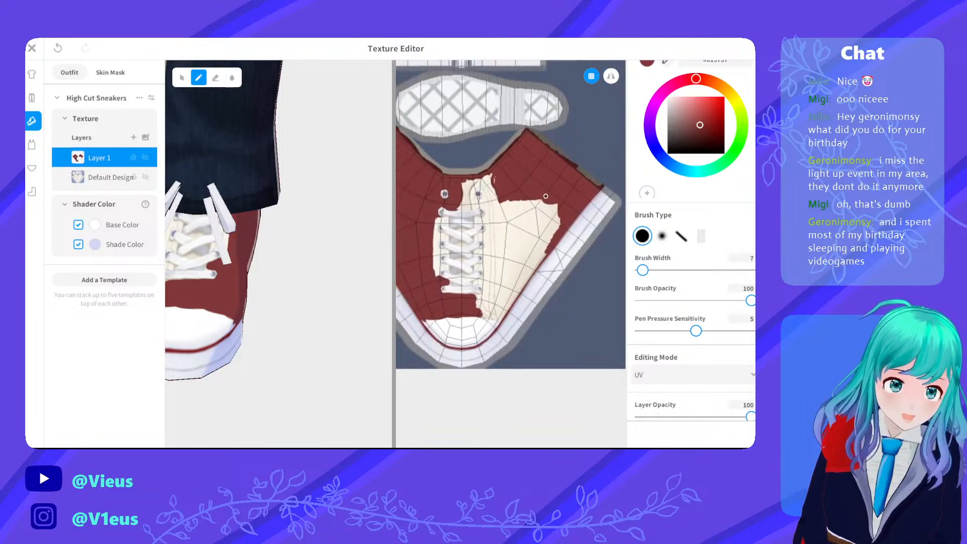
{"action": "scroll", "coordinate": [454, 168], "scroll_direction": "up", "scroll_amount": 5}
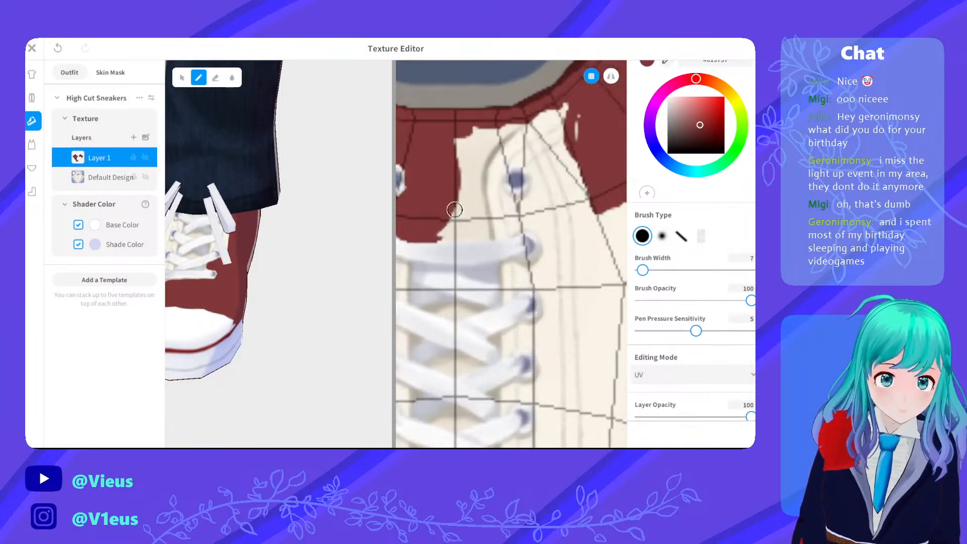
{"action": "mouse_move", "coordinate": [464, 276]}
{"action": "left_mouse_down"}
{"action": "mouse_move", "coordinate": [455, 254]}
{"action": "mouse_move", "coordinate": [521, 262]}
{"action": "mouse_move", "coordinate": [501, 264]}
{"action": "mouse_move", "coordinate": [551, 246]}
{"action": "left_mouse_up"}
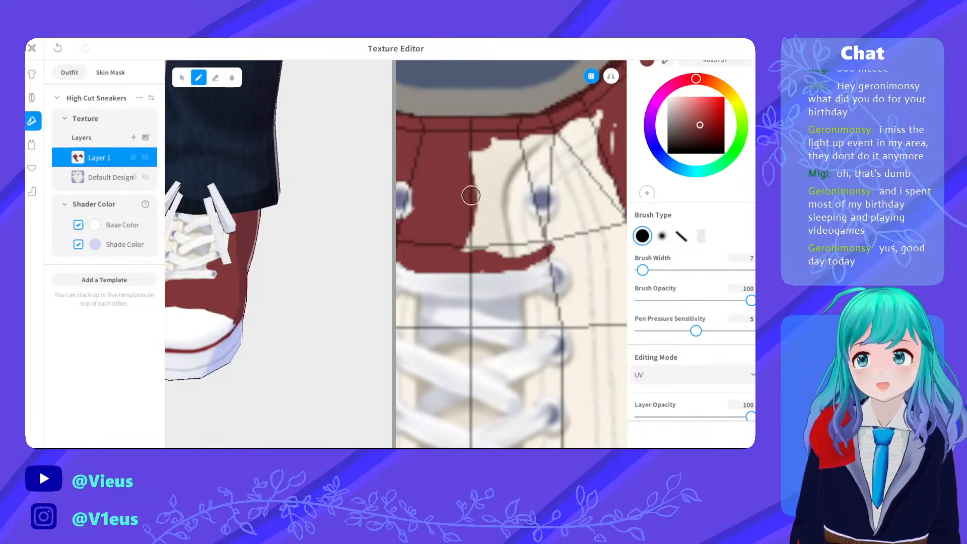
{"action": "mouse_move", "coordinate": [480, 214]}
{"action": "left_mouse_down"}
{"action": "mouse_move", "coordinate": [470, 215]}
{"action": "mouse_move", "coordinate": [481, 238]}
{"action": "mouse_move", "coordinate": [473, 222]}
{"action": "mouse_move", "coordinate": [498, 233]}
{"action": "mouse_move", "coordinate": [490, 237]}
{"action": "mouse_move", "coordinate": [510, 232]}
{"action": "left_mouse_up"}
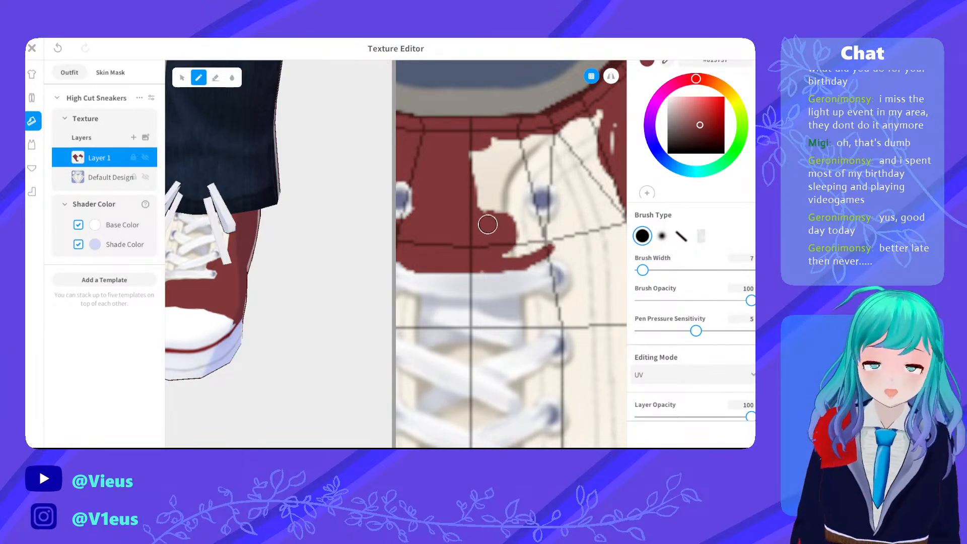
{"action": "mouse_move", "coordinate": [487, 225]}
{"action": "left_mouse_down"}
{"action": "mouse_move", "coordinate": [503, 250]}
{"action": "mouse_move", "coordinate": [488, 264]}
{"action": "left_mouse_up"}
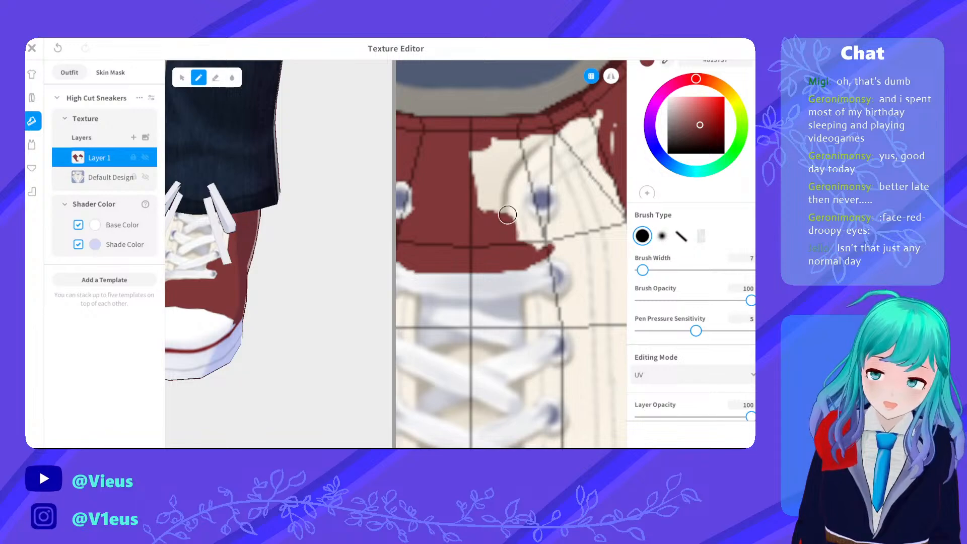
Fill the rest of the tongue and the area around the opposite top eyelet dark red, leaving the eyelet unpainted
{"action": "mouse_move", "coordinate": [517, 167]}
{"action": "left_mouse_down"}
{"action": "mouse_move", "coordinate": [512, 220]}
{"action": "mouse_move", "coordinate": [484, 199]}
{"action": "mouse_move", "coordinate": [479, 147]}
{"action": "left_mouse_up"}
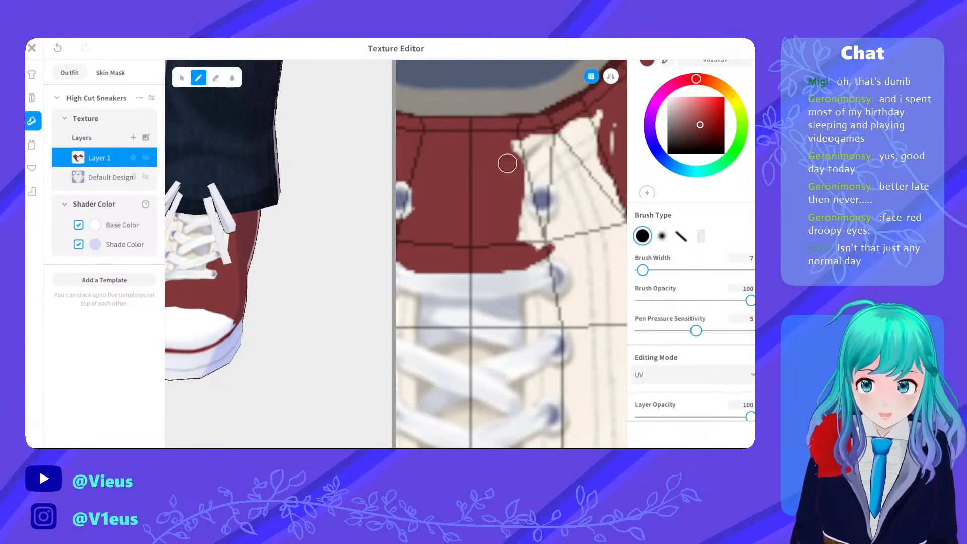
{"action": "mouse_move", "coordinate": [527, 172]}
{"action": "left_mouse_down"}
{"action": "mouse_move", "coordinate": [558, 151]}
{"action": "mouse_move", "coordinate": [536, 143]}
{"action": "mouse_move", "coordinate": [544, 185]}
{"action": "left_mouse_up"}
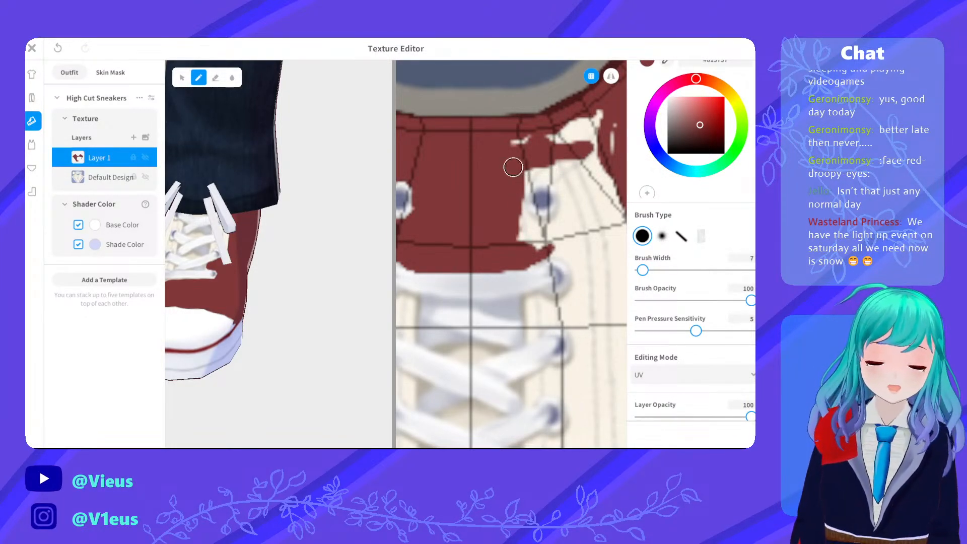
{"action": "mouse_move", "coordinate": [513, 151]}
{"action": "left_mouse_down"}
{"action": "mouse_move", "coordinate": [612, 115]}
{"action": "mouse_move", "coordinate": [580, 172]}
{"action": "mouse_move", "coordinate": [603, 207]}
{"action": "mouse_move", "coordinate": [567, 157]}
{"action": "mouse_move", "coordinate": [509, 176]}
{"action": "mouse_move", "coordinate": [521, 185]}
{"action": "mouse_move", "coordinate": [552, 166]}
{"action": "mouse_move", "coordinate": [557, 179]}
{"action": "mouse_move", "coordinate": [566, 155]}
{"action": "mouse_move", "coordinate": [573, 201]}
{"action": "left_mouse_up"}
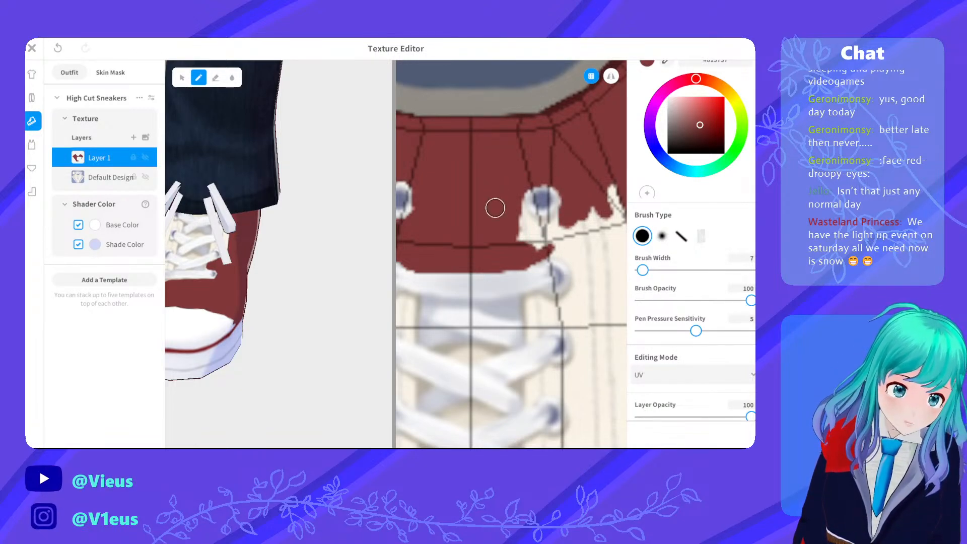
{"action": "mouse_move", "coordinate": [526, 216]}
{"action": "left_mouse_down"}
{"action": "mouse_move", "coordinate": [563, 209]}
{"action": "mouse_move", "coordinate": [516, 217]}
{"action": "mouse_move", "coordinate": [523, 241]}
{"action": "mouse_move", "coordinate": [593, 216]}
{"action": "mouse_move", "coordinate": [604, 229]}
{"action": "mouse_move", "coordinate": [611, 267]}
{"action": "mouse_move", "coordinate": [563, 240]}
{"action": "mouse_move", "coordinate": [546, 252]}
{"action": "mouse_move", "coordinate": [580, 264]}
{"action": "mouse_move", "coordinate": [577, 281]}
{"action": "mouse_move", "coordinate": [560, 301]}
{"action": "mouse_move", "coordinate": [529, 300]}
{"action": "mouse_move", "coordinate": [528, 325]}
{"action": "mouse_move", "coordinate": [541, 333]}
{"action": "mouse_move", "coordinate": [544, 318]}
{"action": "mouse_move", "coordinate": [565, 320]}
{"action": "mouse_move", "coordinate": [574, 338]}
{"action": "mouse_move", "coordinate": [552, 377]}
{"action": "mouse_move", "coordinate": [571, 372]}
{"action": "left_mouse_up"}
Fill the middle of the opposite side panel dark red, from the upper eyelets down along the sole's stripe
{"action": "scroll", "coordinate": [570, 372], "scroll_direction": "down", "scroll_amount": 6}
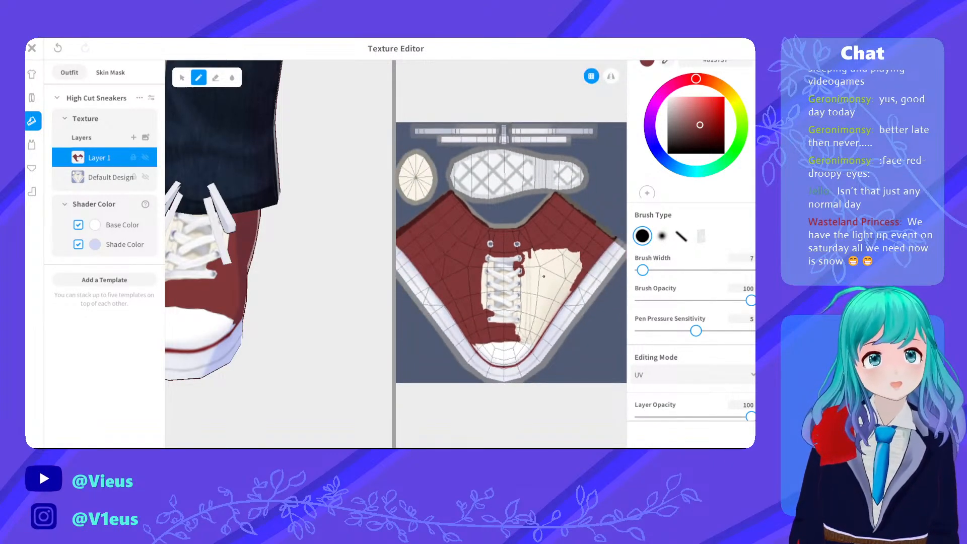
{"action": "scroll", "coordinate": [555, 292], "scroll_direction": "up", "scroll_amount": 3}
{"action": "middle_click_drag", "start_coordinate": [572, 297], "coordinate": [450, 261]}
{"action": "mouse_move", "coordinate": [435, 205]}
{"action": "left_mouse_down"}
{"action": "mouse_move", "coordinate": [431, 230]}
{"action": "mouse_move", "coordinate": [448, 217]}
{"action": "mouse_move", "coordinate": [425, 260]}
{"action": "mouse_move", "coordinate": [433, 304]}
{"action": "mouse_move", "coordinate": [456, 262]}
{"action": "mouse_move", "coordinate": [452, 298]}
{"action": "mouse_move", "coordinate": [529, 186]}
{"action": "mouse_move", "coordinate": [486, 237]}
{"action": "mouse_move", "coordinate": [524, 206]}
{"action": "mouse_move", "coordinate": [480, 293]}
{"action": "mouse_move", "coordinate": [528, 204]}
{"action": "mouse_move", "coordinate": [504, 285]}
{"action": "mouse_move", "coordinate": [544, 214]}
{"action": "left_mouse_up"}
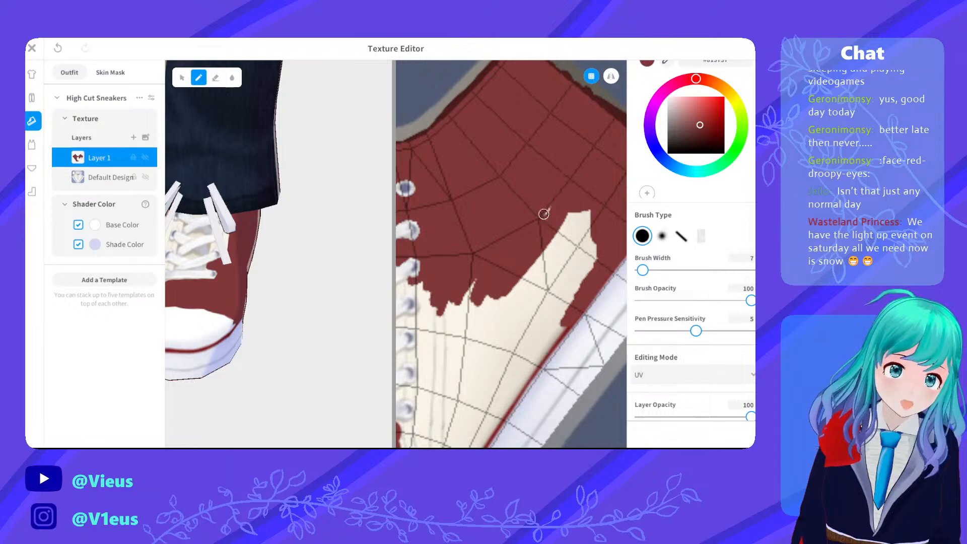
{"action": "mouse_move", "coordinate": [596, 166]}
{"action": "left_mouse_down"}
{"action": "mouse_move", "coordinate": [533, 327]}
{"action": "mouse_move", "coordinate": [589, 246]}
{"action": "mouse_move", "coordinate": [505, 400]}
{"action": "left_mouse_up"}
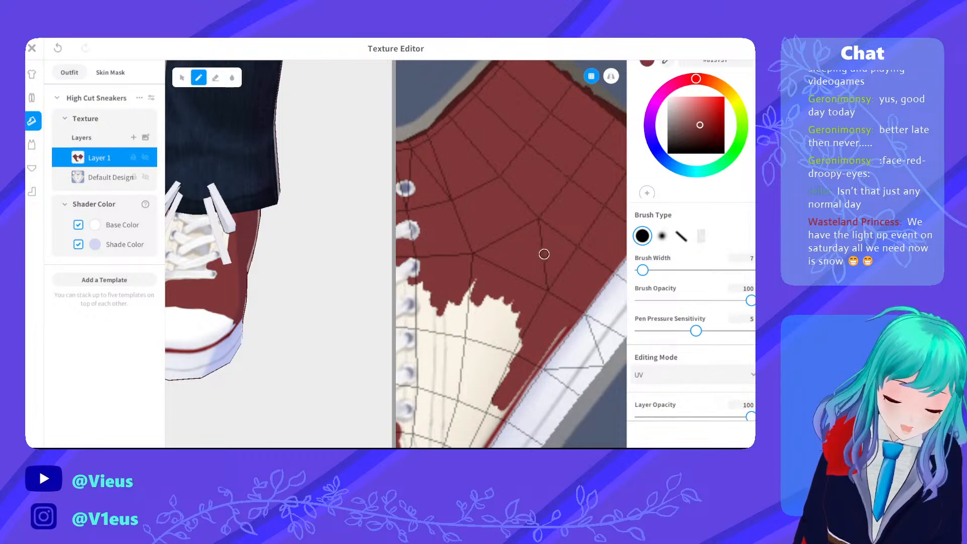
{"action": "scroll", "coordinate": [523, 248], "scroll_direction": "down", "scroll_amount": 1}
{"action": "mouse_move", "coordinate": [522, 249]}
{"action": "middle_mouse_down"}
{"action": "mouse_move", "coordinate": [539, 158]}
{"action": "mouse_move", "coordinate": [558, 155]}
{"action": "middle_mouse_up"}
{"action": "mouse_move", "coordinate": [499, 216]}
{"action": "left_mouse_down"}
{"action": "mouse_move", "coordinate": [463, 274]}
{"action": "mouse_move", "coordinate": [458, 342]}
{"action": "mouse_move", "coordinate": [523, 167]}
{"action": "mouse_move", "coordinate": [500, 248]}
{"action": "left_mouse_up"}
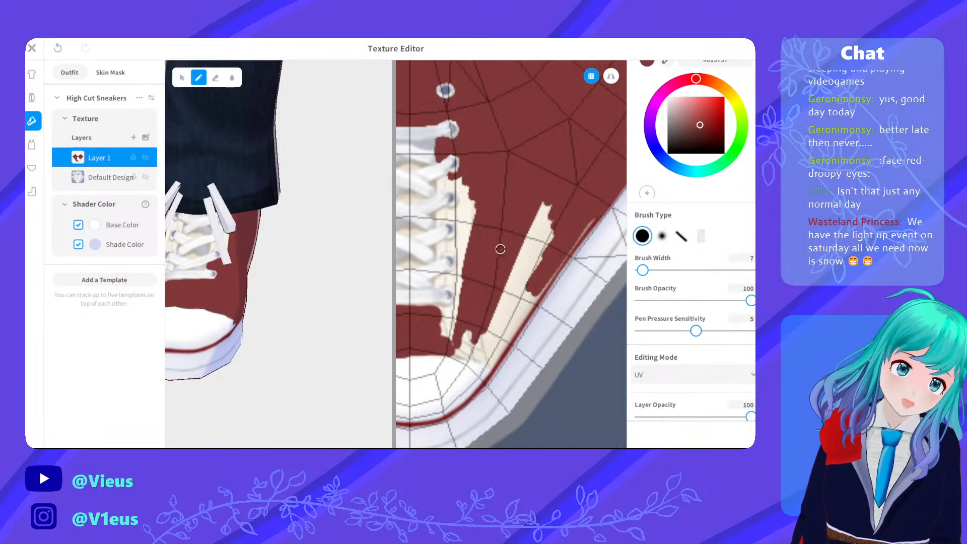
{"action": "mouse_move", "coordinate": [530, 219]}
{"action": "left_mouse_down"}
{"action": "mouse_move", "coordinate": [568, 171]}
{"action": "mouse_move", "coordinate": [583, 191]}
{"action": "mouse_move", "coordinate": [558, 218]}
{"action": "left_mouse_up"}
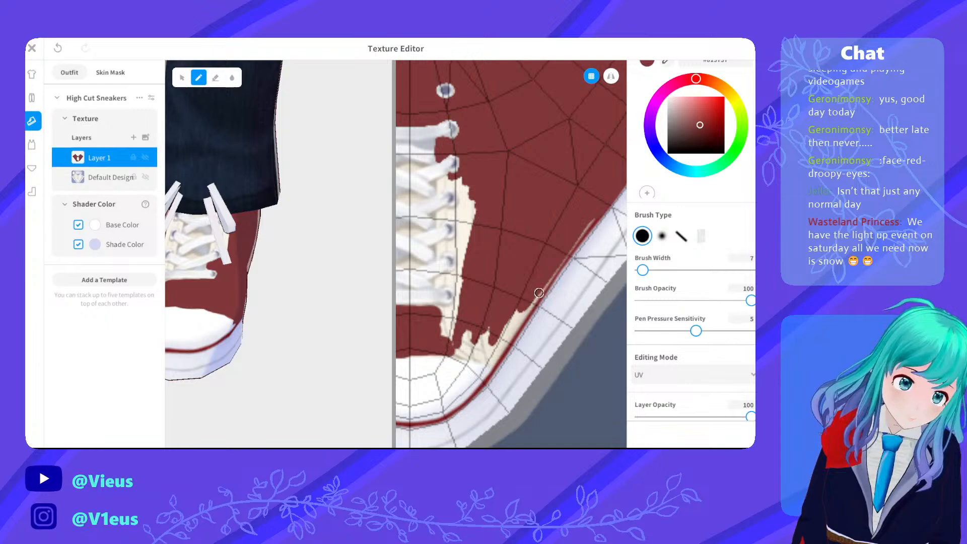
{"action": "left_click_drag", "start_coordinate": [538, 293], "coordinate": [543, 285]}
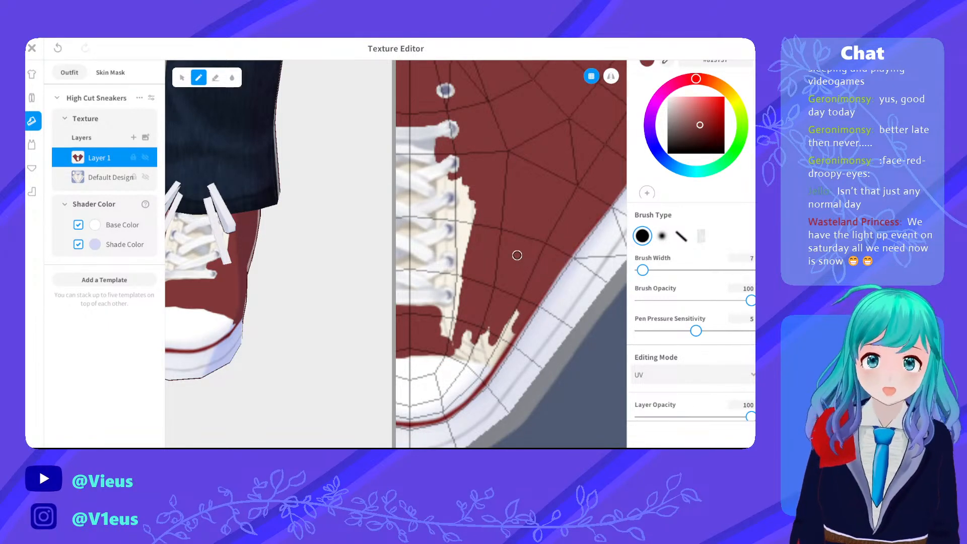
Cover the remaining cream patches between the opposite side panel and the toe cap's edge with dark red
{"action": "middle_click_drag", "start_coordinate": [536, 325], "coordinate": [527, 250]}
{"action": "scroll", "coordinate": [551, 282], "scroll_direction": "up", "scroll_amount": 3}
{"action": "scroll", "coordinate": [526, 250], "scroll_direction": "up", "scroll_amount": 3}
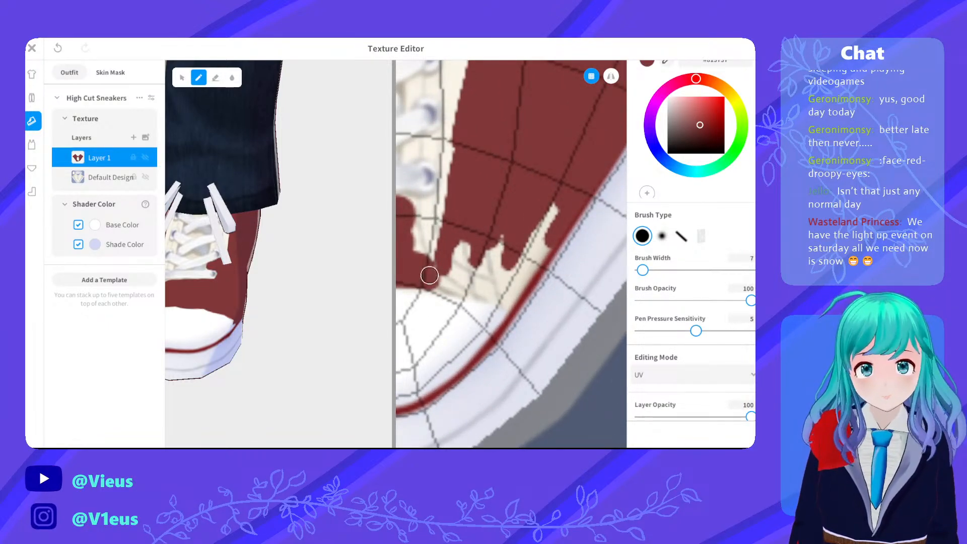
{"action": "mouse_move", "coordinate": [429, 275]}
{"action": "left_mouse_down"}
{"action": "mouse_move", "coordinate": [466, 291]}
{"action": "mouse_move", "coordinate": [435, 290]}
{"action": "mouse_move", "coordinate": [485, 288]}
{"action": "mouse_move", "coordinate": [460, 290]}
{"action": "mouse_move", "coordinate": [513, 301]}
{"action": "mouse_move", "coordinate": [552, 238]}
{"action": "mouse_move", "coordinate": [517, 304]}
{"action": "mouse_move", "coordinate": [544, 257]}
{"action": "mouse_move", "coordinate": [509, 287]}
{"action": "mouse_move", "coordinate": [481, 275]}
{"action": "mouse_move", "coordinate": [517, 288]}
{"action": "mouse_move", "coordinate": [475, 281]}
{"action": "mouse_move", "coordinate": [468, 238]}
{"action": "mouse_move", "coordinate": [511, 278]}
{"action": "mouse_move", "coordinate": [530, 199]}
{"action": "left_mouse_up"}
Paint dark red around the two lowest eyelets on the opposite side and the cream gap beneath them, leaving the laces white
{"action": "scroll", "coordinate": [530, 199], "scroll_direction": "down", "scroll_amount": 5}
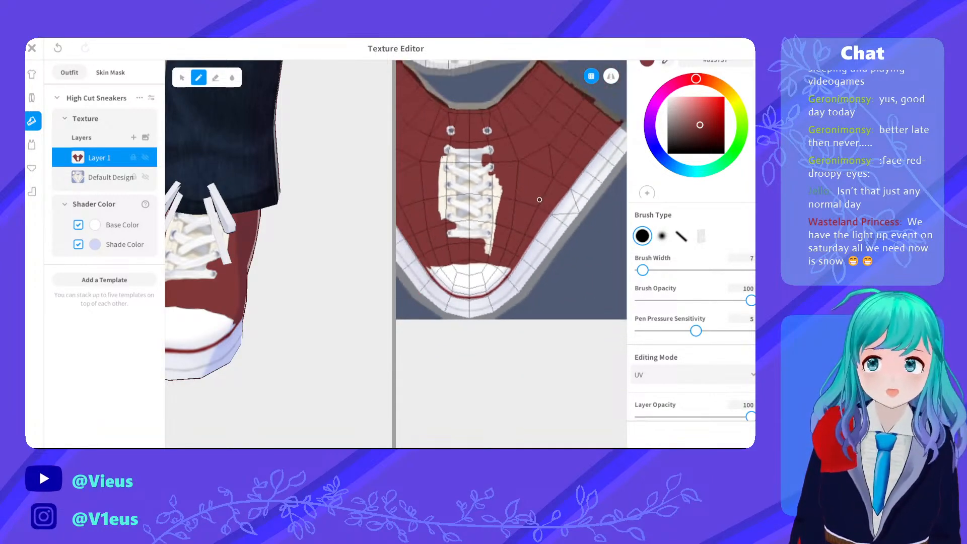
{"action": "scroll", "coordinate": [454, 199], "scroll_direction": "up", "scroll_amount": 3}
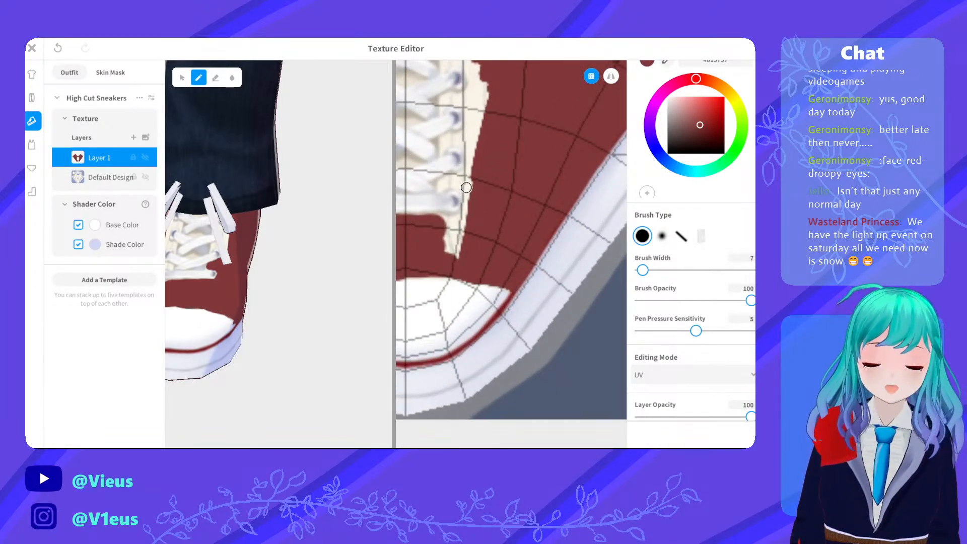
{"action": "scroll", "coordinate": [466, 187], "scroll_direction": "up", "scroll_amount": 4}
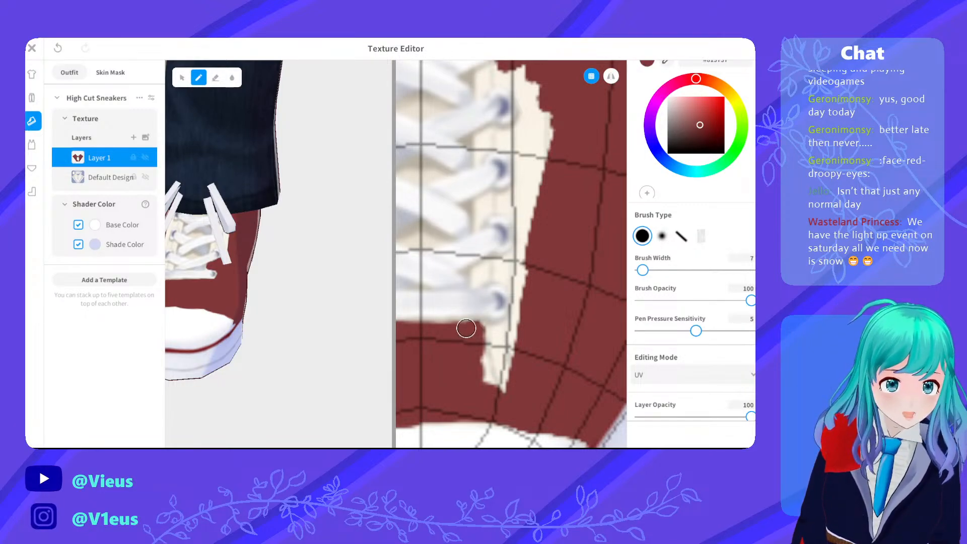
{"action": "left_click_drag", "start_coordinate": [482, 331], "coordinate": [496, 332]}
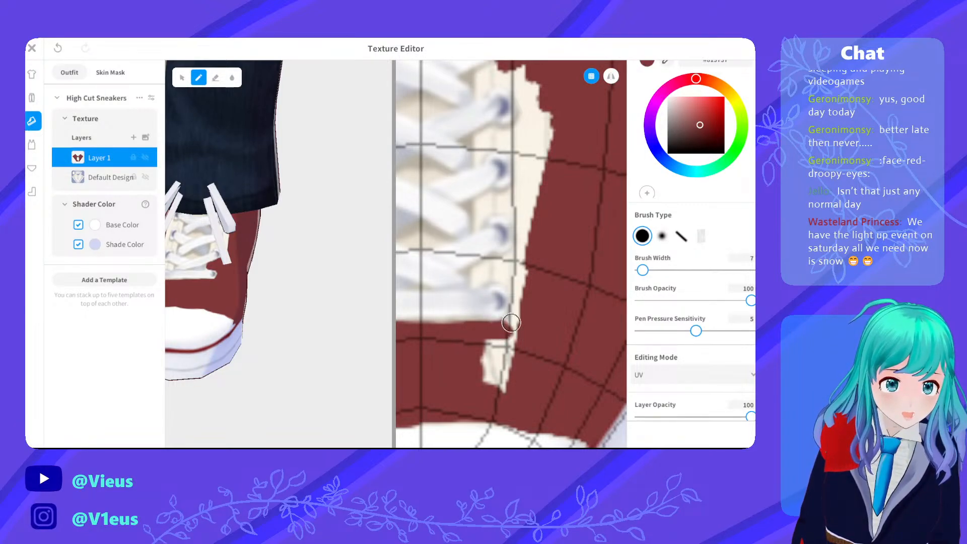
{"action": "left_click_drag", "start_coordinate": [521, 303], "coordinate": [518, 290]}
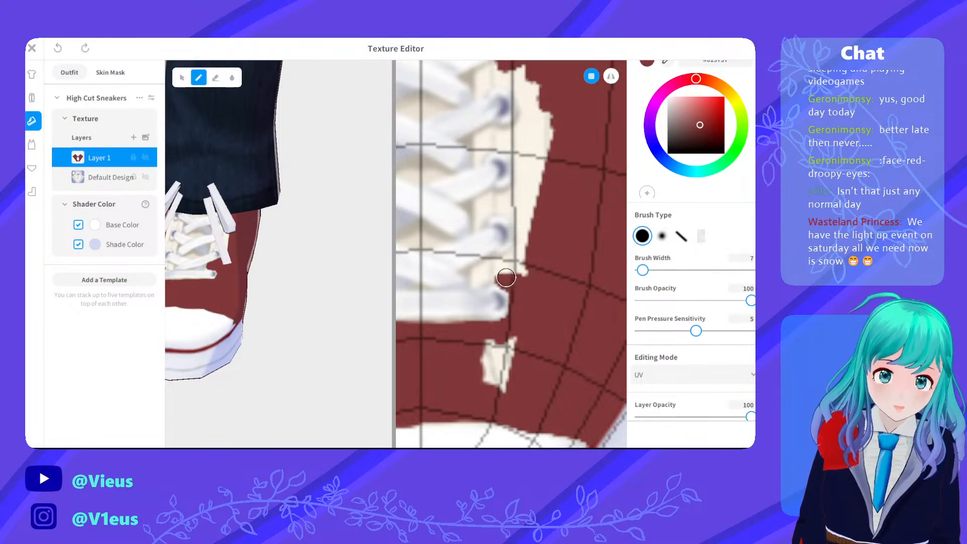
{"action": "left_click_drag", "start_coordinate": [507, 281], "coordinate": [514, 297]}
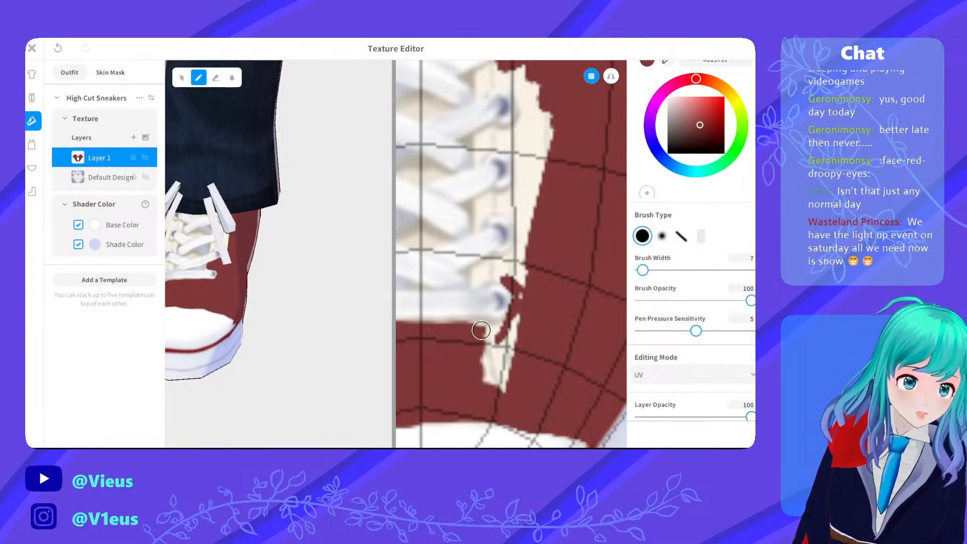
{"action": "mouse_move", "coordinate": [500, 331]}
{"action": "left_mouse_down"}
{"action": "mouse_move", "coordinate": [487, 334]}
{"action": "mouse_move", "coordinate": [479, 371]}
{"action": "mouse_move", "coordinate": [502, 381]}
{"action": "left_mouse_up"}
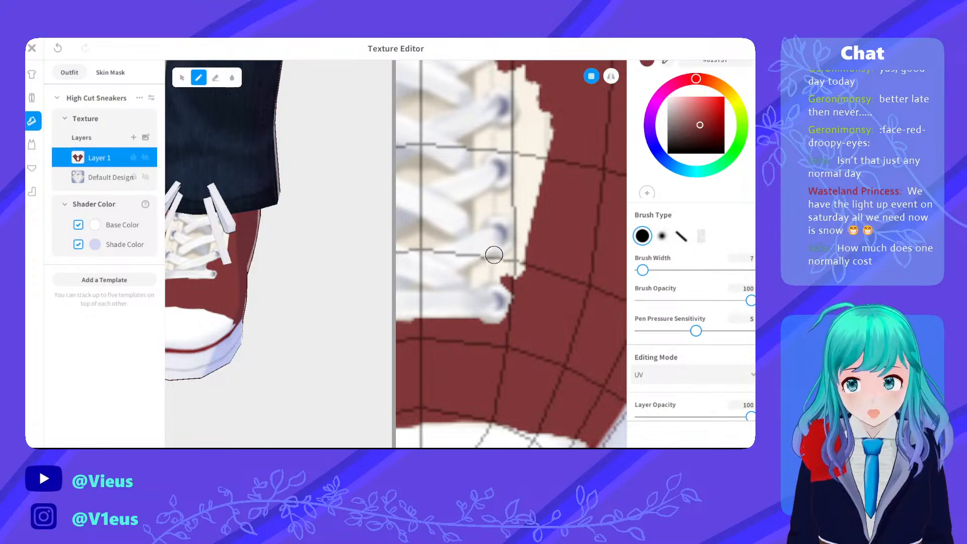
{"action": "mouse_move", "coordinate": [486, 264]}
{"action": "left_mouse_down"}
{"action": "mouse_move", "coordinate": [476, 269]}
{"action": "mouse_move", "coordinate": [510, 258]}
{"action": "left_mouse_up"}
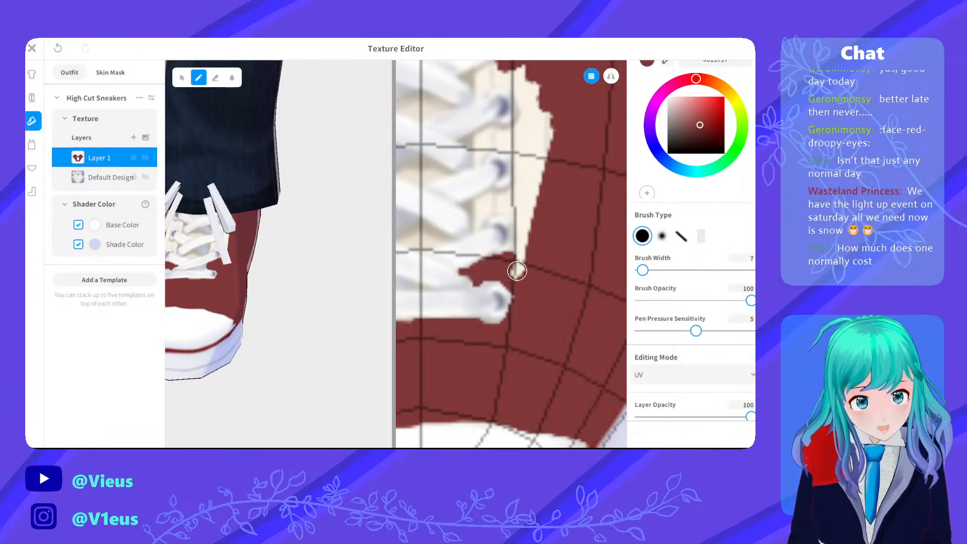
{"action": "mouse_move", "coordinate": [517, 271]}
{"action": "left_mouse_down"}
{"action": "mouse_move", "coordinate": [535, 232]}
{"action": "mouse_move", "coordinate": [513, 214]}
{"action": "mouse_move", "coordinate": [472, 222]}
{"action": "mouse_move", "coordinate": [522, 218]}
{"action": "left_mouse_up"}
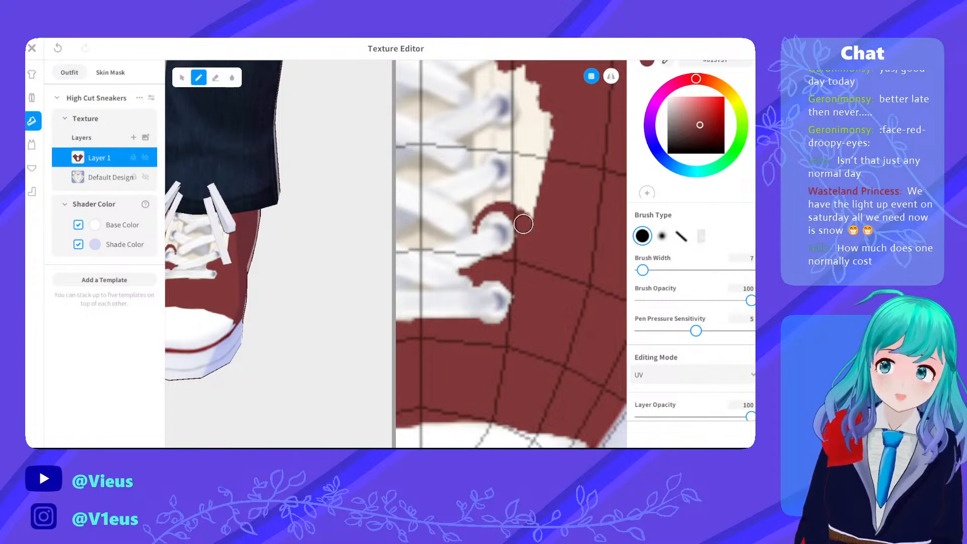
Paint the gap between the second and third laced eyelets on the opposite side dark red, undoing the stray stroke over the lace
{"action": "scroll", "coordinate": [518, 212], "scroll_direction": "down", "scroll_amount": 3}
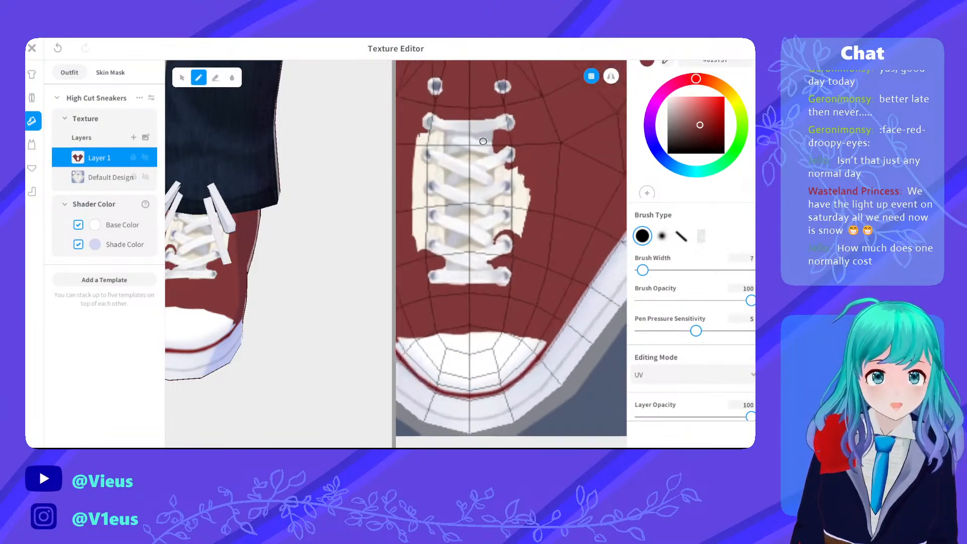
{"action": "scroll", "coordinate": [483, 108], "scroll_direction": "up", "scroll_amount": 3}
{"action": "middle_click_drag", "start_coordinate": [492, 118], "coordinate": [469, 275]}
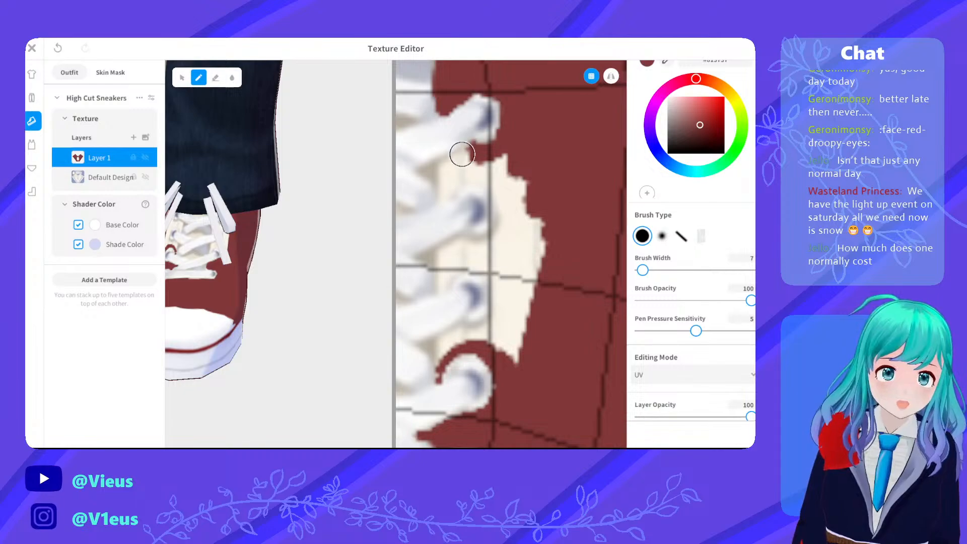
{"action": "mouse_move", "coordinate": [463, 160]}
{"action": "left_mouse_down"}
{"action": "mouse_move", "coordinate": [473, 152]}
{"action": "mouse_move", "coordinate": [440, 169]}
{"action": "mouse_move", "coordinate": [466, 154]}
{"action": "mouse_move", "coordinate": [443, 195]}
{"action": "mouse_move", "coordinate": [444, 185]}
{"action": "left_mouse_up"}
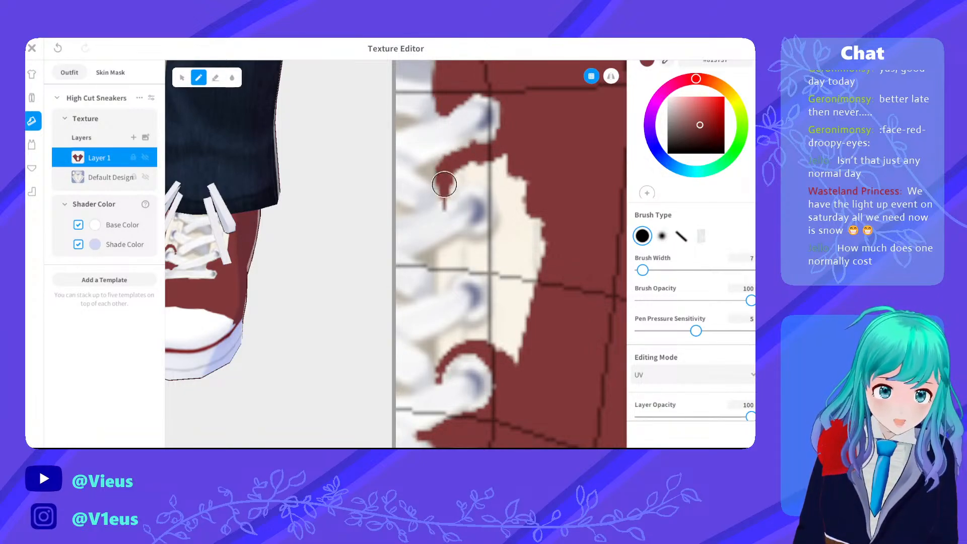
{"action": "key", "text": "ctrl+z"}
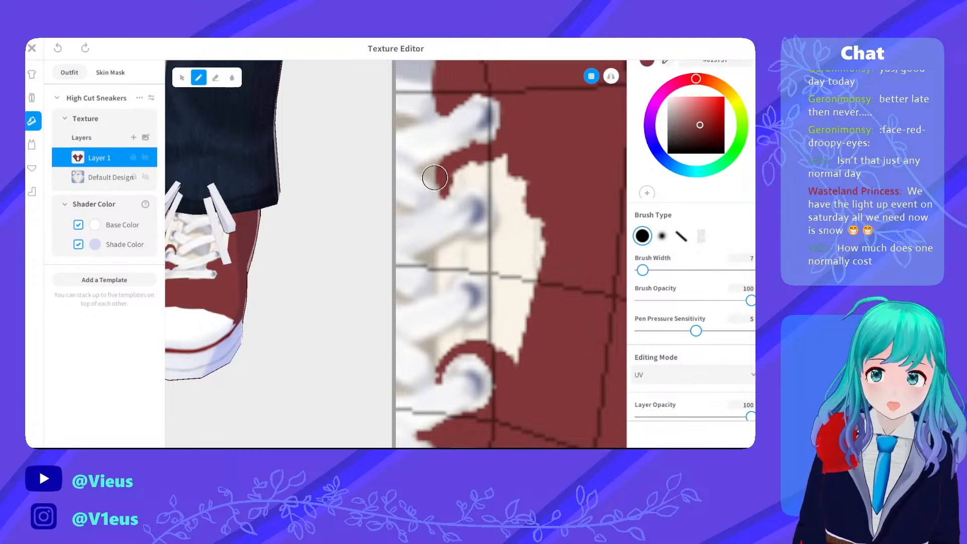
{"action": "mouse_move", "coordinate": [447, 193]}
{"action": "left_mouse_down"}
{"action": "mouse_move", "coordinate": [473, 168]}
{"action": "mouse_move", "coordinate": [512, 158]}
{"action": "mouse_move", "coordinate": [482, 179]}
{"action": "left_mouse_up"}
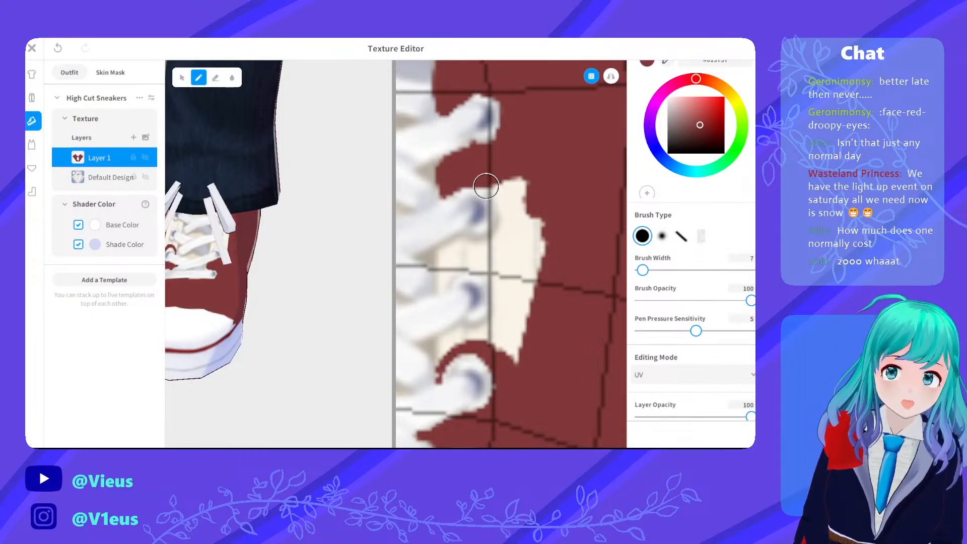
Fill the remaining cream strip around the middle eyelets on the opposite side with dark red, leaving the laces white
{"action": "mouse_move", "coordinate": [485, 186]}
{"action": "left_mouse_down"}
{"action": "mouse_move", "coordinate": [503, 136]}
{"action": "mouse_move", "coordinate": [487, 172]}
{"action": "mouse_move", "coordinate": [507, 205]}
{"action": "mouse_move", "coordinate": [496, 189]}
{"action": "mouse_move", "coordinate": [501, 244]}
{"action": "mouse_move", "coordinate": [503, 154]}
{"action": "mouse_move", "coordinate": [486, 185]}
{"action": "mouse_move", "coordinate": [498, 184]}
{"action": "mouse_move", "coordinate": [520, 209]}
{"action": "mouse_move", "coordinate": [527, 263]}
{"action": "mouse_move", "coordinate": [526, 335]}
{"action": "mouse_move", "coordinate": [520, 346]}
{"action": "mouse_move", "coordinate": [509, 341]}
{"action": "mouse_move", "coordinate": [548, 337]}
{"action": "mouse_move", "coordinate": [468, 336]}
{"action": "mouse_move", "coordinate": [485, 330]}
{"action": "mouse_move", "coordinate": [503, 298]}
{"action": "mouse_move", "coordinate": [503, 264]}
{"action": "mouse_move", "coordinate": [509, 298]}
{"action": "mouse_move", "coordinate": [501, 311]}
{"action": "mouse_move", "coordinate": [486, 308]}
{"action": "mouse_move", "coordinate": [498, 341]}
{"action": "mouse_move", "coordinate": [509, 331]}
{"action": "mouse_move", "coordinate": [501, 326]}
{"action": "mouse_move", "coordinate": [518, 242]}
{"action": "mouse_move", "coordinate": [487, 215]}
{"action": "mouse_move", "coordinate": [476, 248]}
{"action": "mouse_move", "coordinate": [442, 252]}
{"action": "mouse_move", "coordinate": [439, 278]}
{"action": "mouse_move", "coordinate": [470, 263]}
{"action": "mouse_move", "coordinate": [457, 255]}
{"action": "mouse_move", "coordinate": [494, 267]}
{"action": "mouse_move", "coordinate": [503, 309]}
{"action": "mouse_move", "coordinate": [498, 319]}
{"action": "mouse_move", "coordinate": [502, 289]}
{"action": "mouse_move", "coordinate": [474, 333]}
{"action": "mouse_move", "coordinate": [488, 330]}
{"action": "mouse_move", "coordinate": [441, 343]}
{"action": "mouse_move", "coordinate": [436, 375]}
{"action": "mouse_move", "coordinate": [453, 331]}
{"action": "mouse_move", "coordinate": [446, 339]}
{"action": "left_mouse_up"}
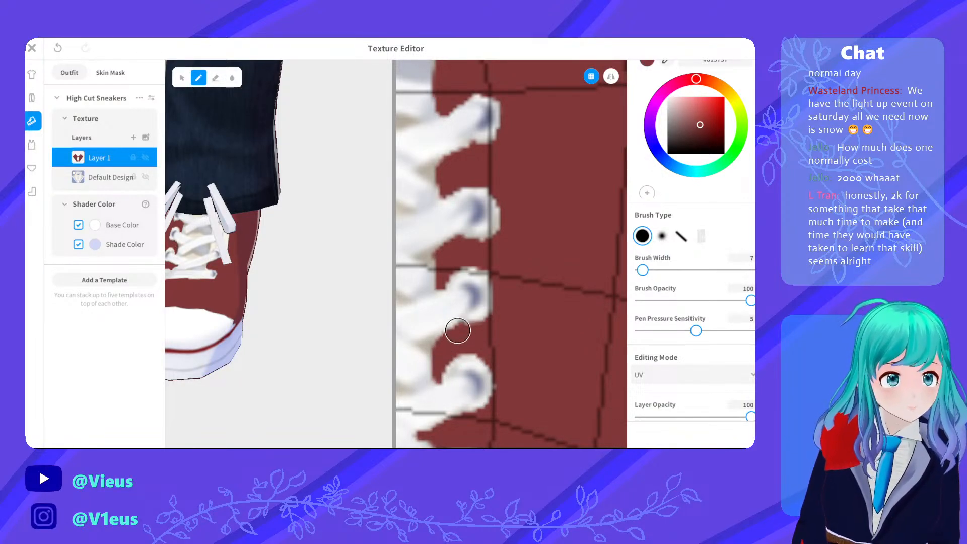
{"action": "scroll", "coordinate": [428, 307], "scroll_direction": "down", "scroll_amount": 10}
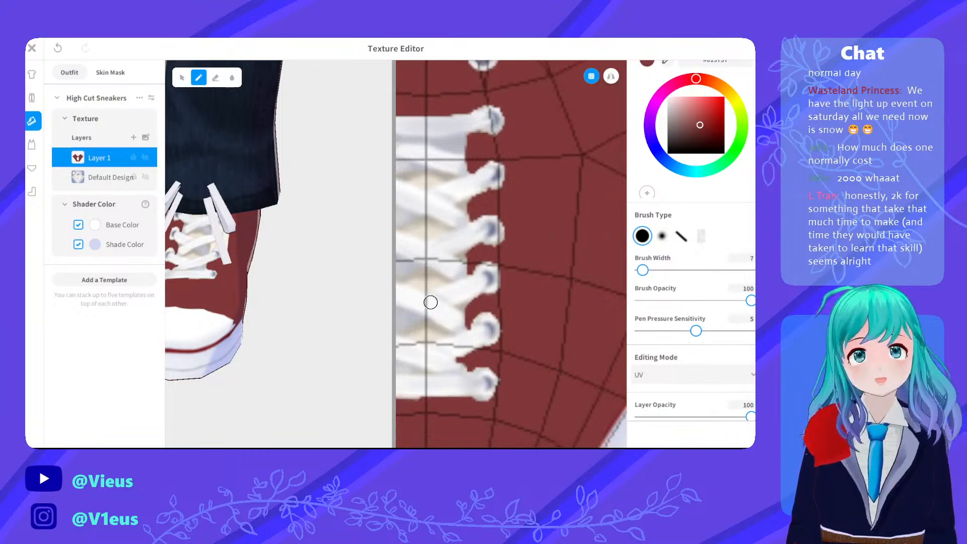
{"action": "scroll", "coordinate": [494, 221], "scroll_direction": "up", "scroll_amount": 10}
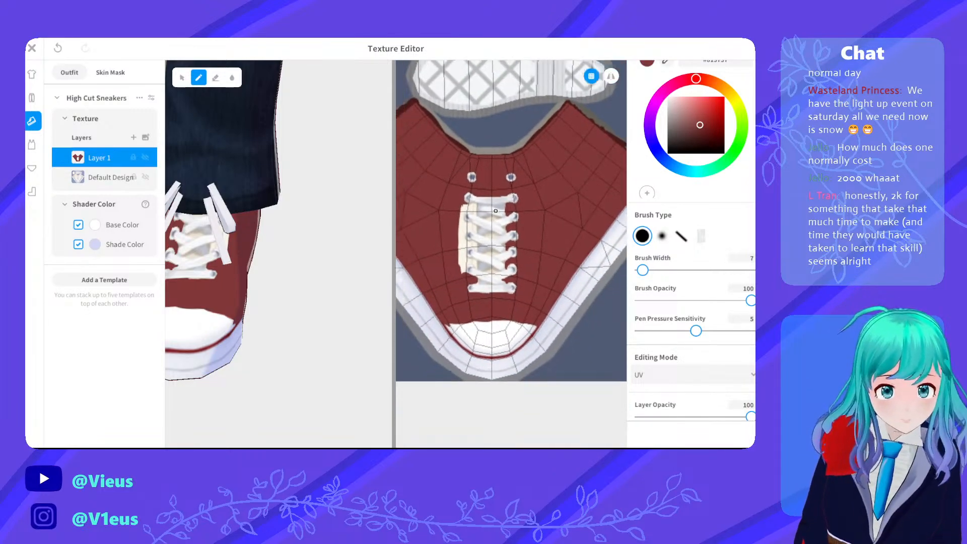
Cover the cream strip around the lower laced eyelets on the first side with dark red, undoing the stray first stroke
{"action": "scroll", "coordinate": [494, 197], "scroll_direction": "up", "scroll_amount": 5}
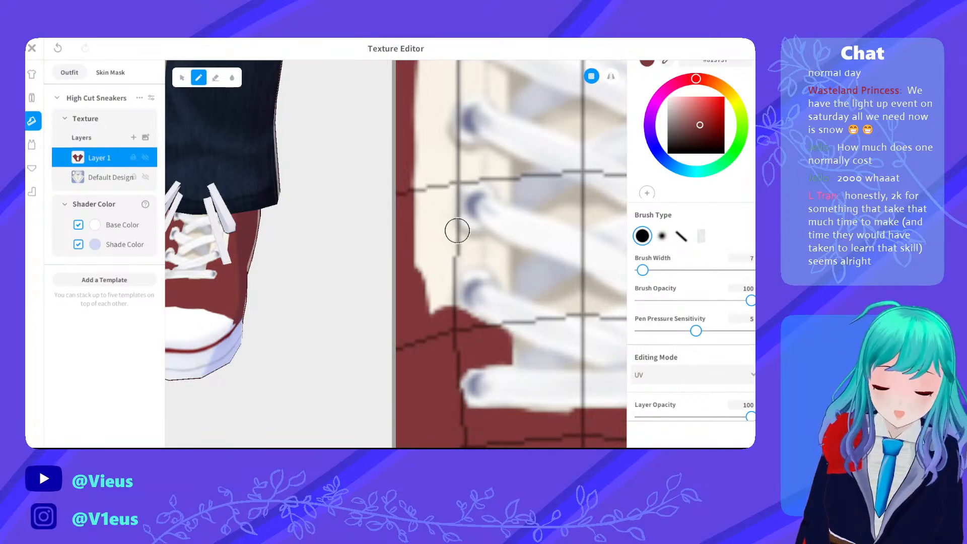
{"action": "scroll", "coordinate": [464, 229], "scroll_direction": "up", "scroll_amount": 1}
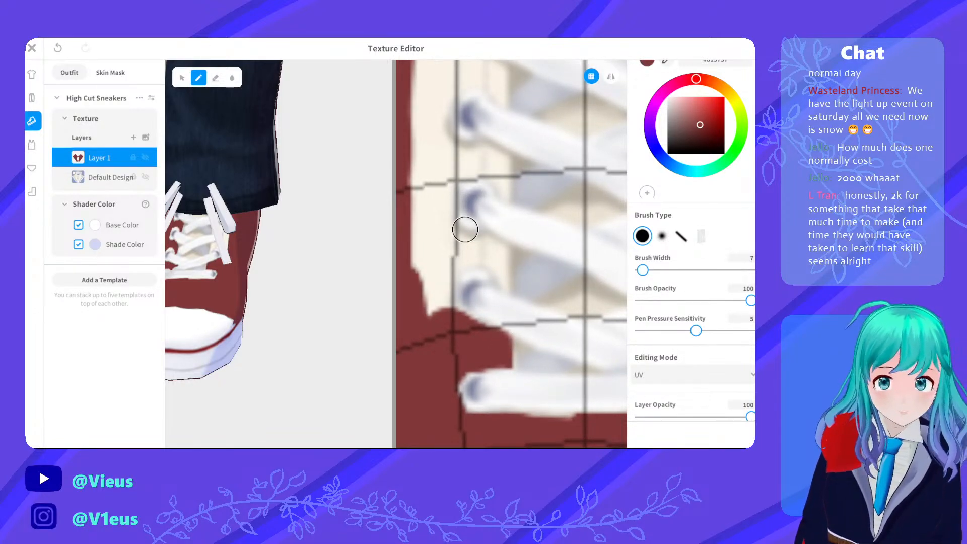
{"action": "middle_click_drag", "start_coordinate": [501, 198], "coordinate": [516, 237]}
{"action": "mouse_move", "coordinate": [465, 186]}
{"action": "left_mouse_down"}
{"action": "mouse_move", "coordinate": [455, 175]}
{"action": "mouse_move", "coordinate": [463, 159]}
{"action": "left_mouse_up"}
{"action": "key", "text": "ctrl+z"}
{"action": "mouse_move", "coordinate": [464, 193]}
{"action": "left_mouse_down"}
{"action": "mouse_move", "coordinate": [475, 115]}
{"action": "mouse_move", "coordinate": [512, 123]}
{"action": "mouse_move", "coordinate": [518, 140]}
{"action": "mouse_move", "coordinate": [512, 98]}
{"action": "mouse_move", "coordinate": [474, 93]}
{"action": "mouse_move", "coordinate": [501, 105]}
{"action": "mouse_move", "coordinate": [455, 109]}
{"action": "mouse_move", "coordinate": [431, 244]}
{"action": "mouse_move", "coordinate": [449, 345]}
{"action": "left_mouse_up"}
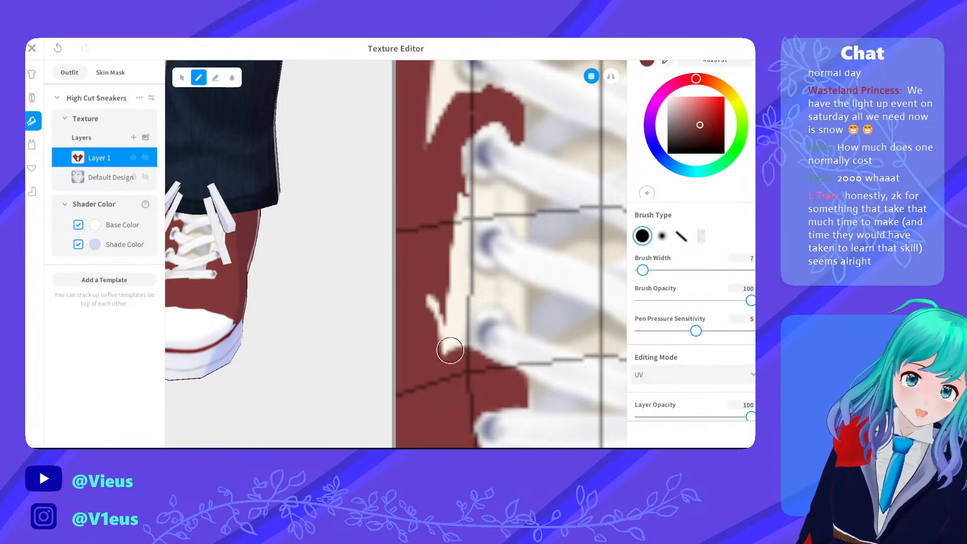
{"action": "mouse_move", "coordinate": [429, 255]}
{"action": "left_mouse_down"}
{"action": "mouse_move", "coordinate": [446, 300]}
{"action": "mouse_move", "coordinate": [431, 330]}
{"action": "mouse_move", "coordinate": [440, 282]}
{"action": "mouse_move", "coordinate": [460, 327]}
{"action": "mouse_move", "coordinate": [458, 309]}
{"action": "mouse_move", "coordinate": [471, 298]}
{"action": "mouse_move", "coordinate": [500, 295]}
{"action": "mouse_move", "coordinate": [478, 294]}
{"action": "mouse_move", "coordinate": [493, 289]}
{"action": "mouse_move", "coordinate": [524, 307]}
{"action": "mouse_move", "coordinate": [501, 279]}
{"action": "mouse_move", "coordinate": [515, 295]}
{"action": "mouse_move", "coordinate": [458, 274]}
{"action": "mouse_move", "coordinate": [454, 285]}
{"action": "mouse_move", "coordinate": [451, 224]}
{"action": "mouse_move", "coordinate": [464, 253]}
{"action": "left_mouse_up"}
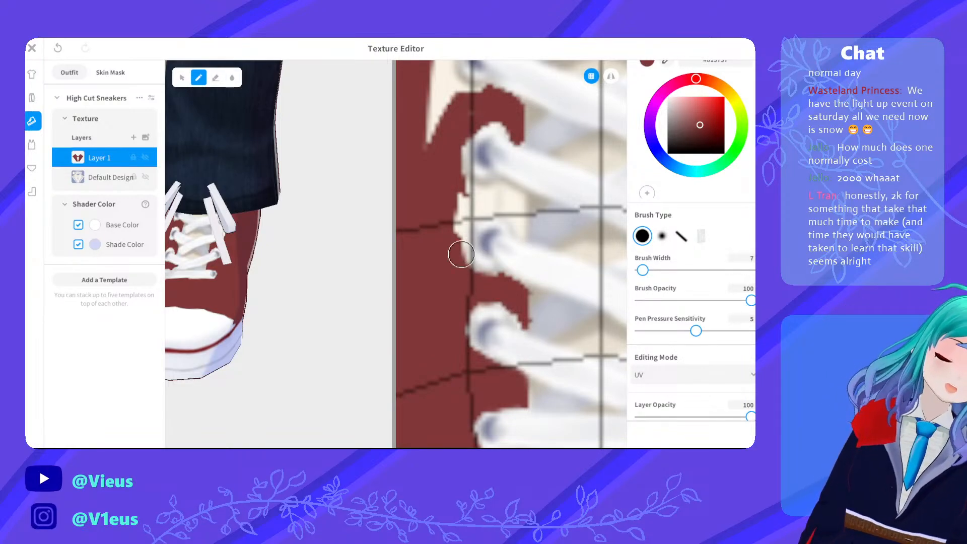
Paint the gaps around the middle eyelets on the first side dark red up toward the upper strip, undoing the stray stroke over the lace
{"action": "mouse_move", "coordinate": [453, 227]}
{"action": "left_mouse_down"}
{"action": "mouse_move", "coordinate": [462, 258]}
{"action": "mouse_move", "coordinate": [453, 205]}
{"action": "mouse_move", "coordinate": [455, 218]}
{"action": "mouse_move", "coordinate": [462, 177]}
{"action": "left_mouse_up"}
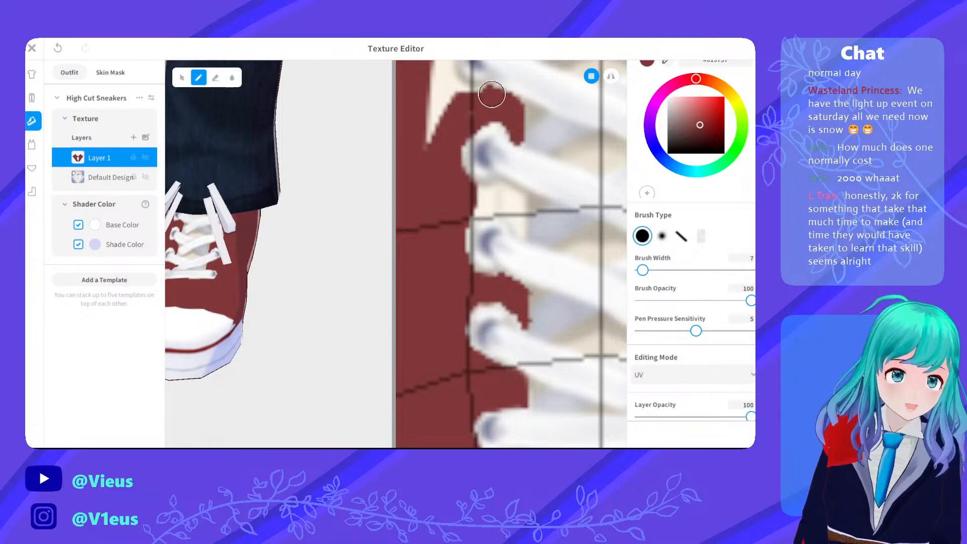
{"action": "left_click_drag", "start_coordinate": [512, 131], "coordinate": [475, 107]}
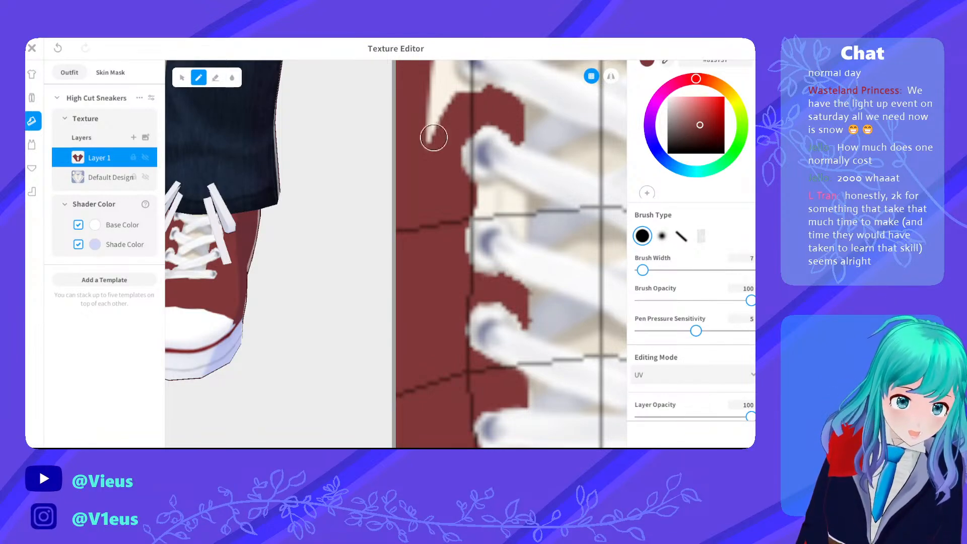
{"action": "left_click_drag", "start_coordinate": [433, 136], "coordinate": [422, 125]}
{"action": "mouse_move", "coordinate": [482, 201]}
{"action": "left_mouse_down"}
{"action": "mouse_move", "coordinate": [460, 226]}
{"action": "mouse_move", "coordinate": [486, 201]}
{"action": "mouse_move", "coordinate": [474, 223]}
{"action": "mouse_move", "coordinate": [468, 207]}
{"action": "mouse_move", "coordinate": [518, 222]}
{"action": "mouse_move", "coordinate": [503, 209]}
{"action": "mouse_move", "coordinate": [524, 243]}
{"action": "mouse_move", "coordinate": [518, 195]}
{"action": "mouse_move", "coordinate": [493, 188]}
{"action": "mouse_move", "coordinate": [481, 164]}
{"action": "mouse_move", "coordinate": [474, 195]}
{"action": "mouse_move", "coordinate": [507, 190]}
{"action": "mouse_move", "coordinate": [499, 188]}
{"action": "mouse_move", "coordinate": [509, 198]}
{"action": "mouse_move", "coordinate": [460, 237]}
{"action": "mouse_move", "coordinate": [519, 286]}
{"action": "mouse_move", "coordinate": [523, 304]}
{"action": "left_mouse_up"}
{"action": "key", "text": "ctrl+z"}
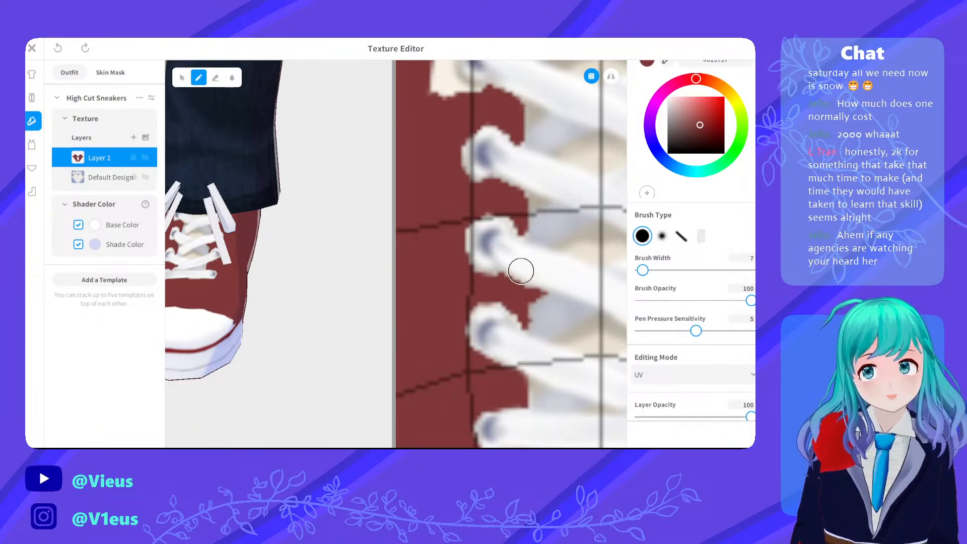
Extend the dark red in the gap above the lowest lace and fill the tiny central opening just above that lace
{"action": "scroll", "coordinate": [520, 271], "scroll_direction": "down", "scroll_amount": 5}
{"action": "scroll", "coordinate": [538, 281], "scroll_direction": "up", "scroll_amount": 8}
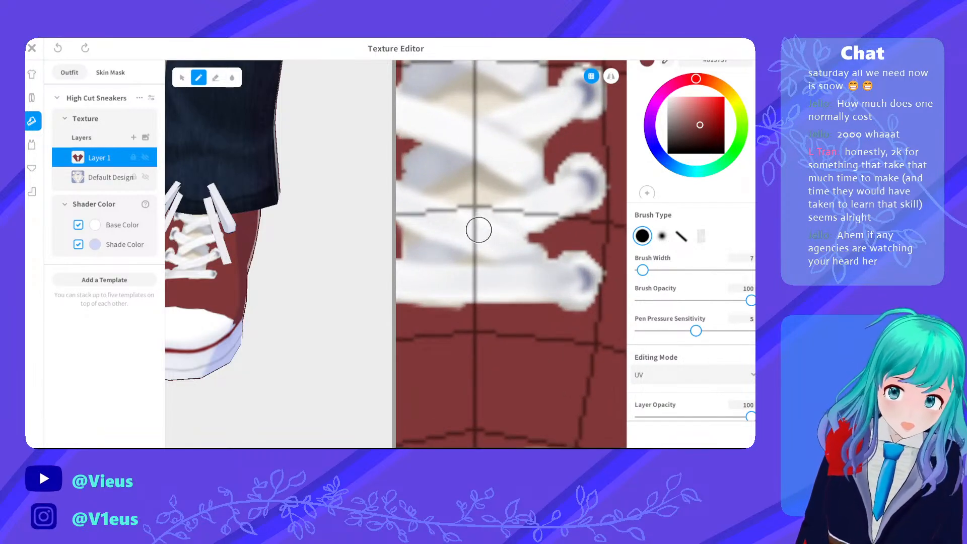
{"action": "middle_click_drag", "start_coordinate": [478, 230], "coordinate": [520, 242]}
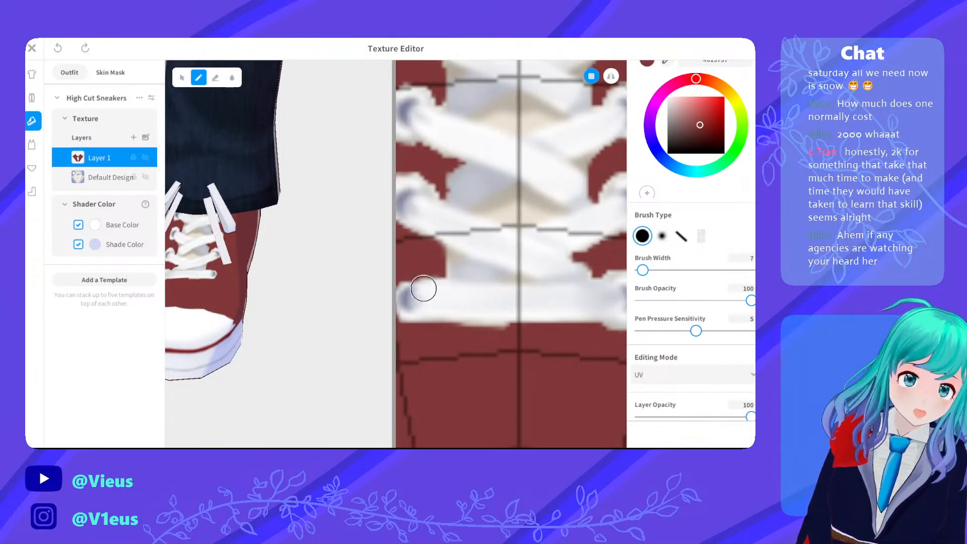
{"action": "mouse_move", "coordinate": [436, 249]}
{"action": "left_mouse_down"}
{"action": "mouse_move", "coordinate": [453, 255]}
{"action": "mouse_move", "coordinate": [446, 271]}
{"action": "left_mouse_up"}
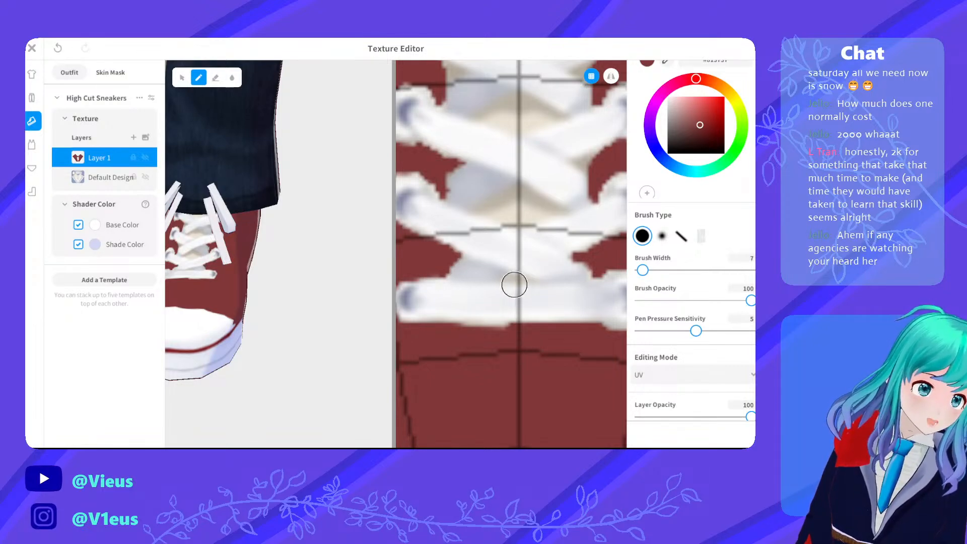
{"action": "left_click_drag", "start_coordinate": [514, 285], "coordinate": [515, 280]}
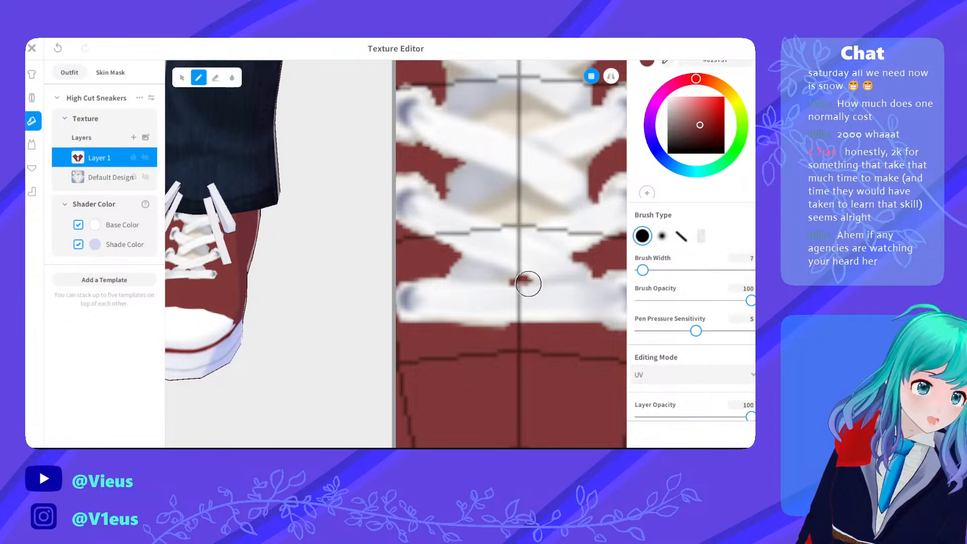
{"action": "left_click", "coordinate": [519, 281]}
{"action": "left_click_drag", "start_coordinate": [518, 277], "coordinate": [513, 283]}
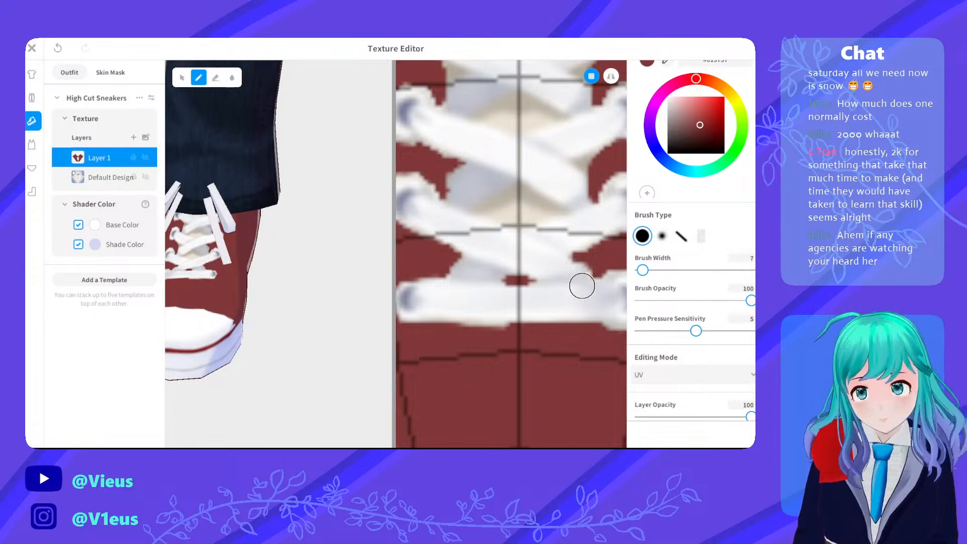
Fill the lowest diamond-shaped opening between the crossed laces with dark red, undoing the stroke that misses its edge
{"action": "scroll", "coordinate": [494, 226], "scroll_direction": "up", "scroll_amount": 2}
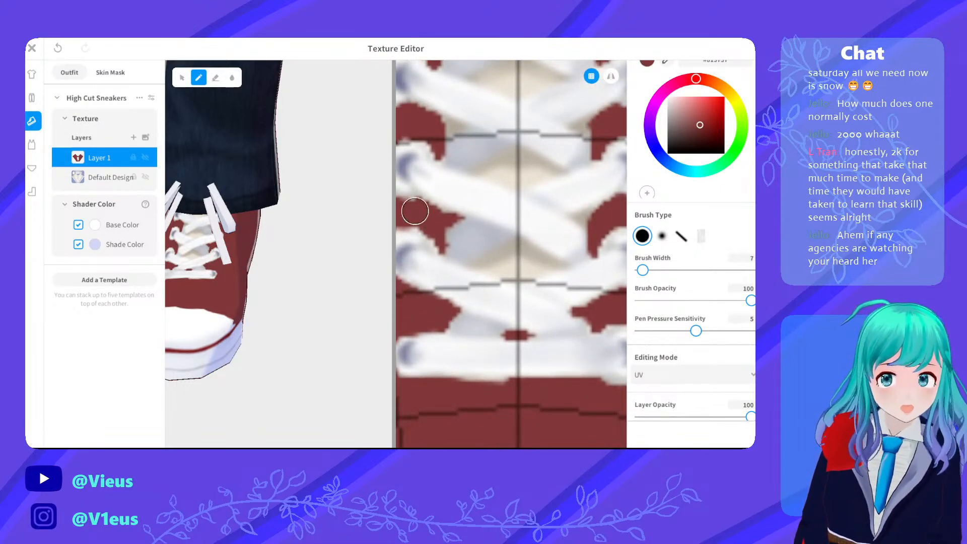
{"action": "left_click_drag", "start_coordinate": [511, 257], "coordinate": [502, 258]}
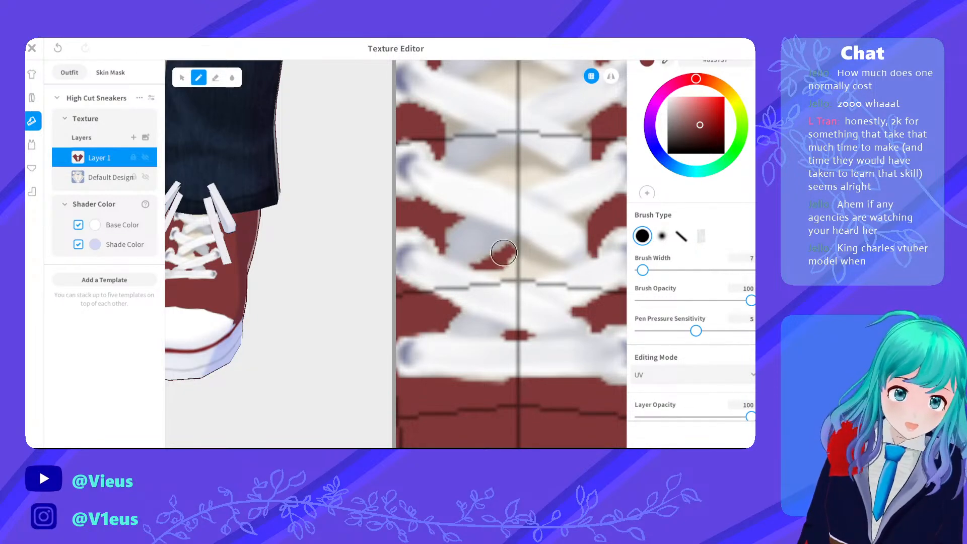
{"action": "left_click_drag", "start_coordinate": [511, 248], "coordinate": [551, 266]}
{"action": "key", "text": "ctrl+z"}
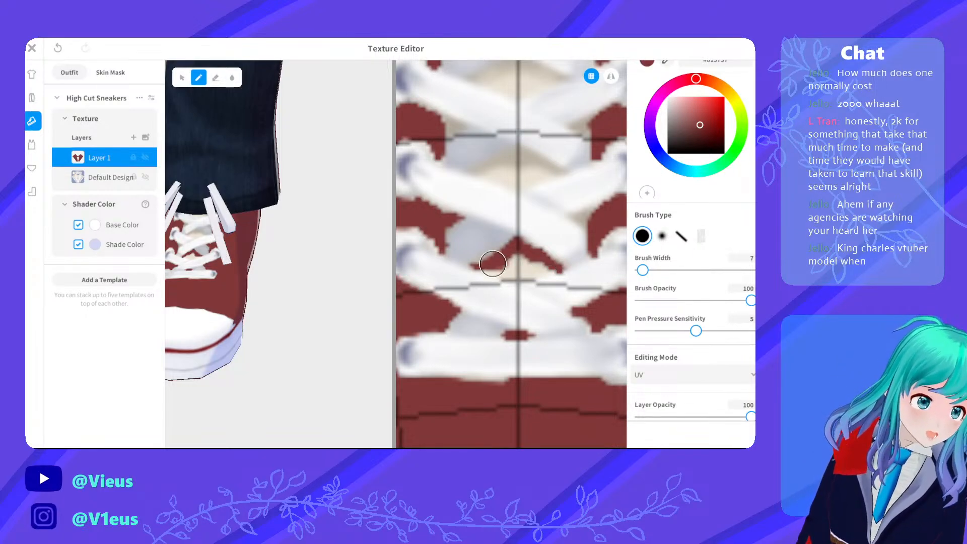
{"action": "mouse_move", "coordinate": [482, 266]}
{"action": "left_mouse_down"}
{"action": "mouse_move", "coordinate": [546, 272]}
{"action": "mouse_move", "coordinate": [513, 269]}
{"action": "mouse_move", "coordinate": [529, 275]}
{"action": "left_mouse_up"}
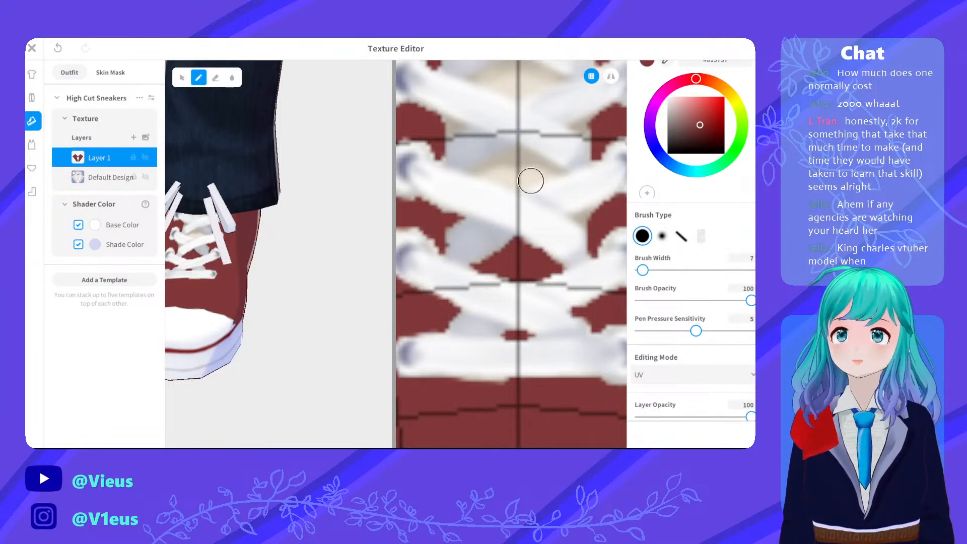
Paint the second diamond opening up between the crossed laces and the side gap beside it dark red, undoing stray strokes
{"action": "mouse_move", "coordinate": [531, 181]}
{"action": "right_mouse_down"}
{"action": "mouse_move", "coordinate": [518, 231]}
{"action": "mouse_move", "coordinate": [491, 265]}
{"action": "right_mouse_up"}
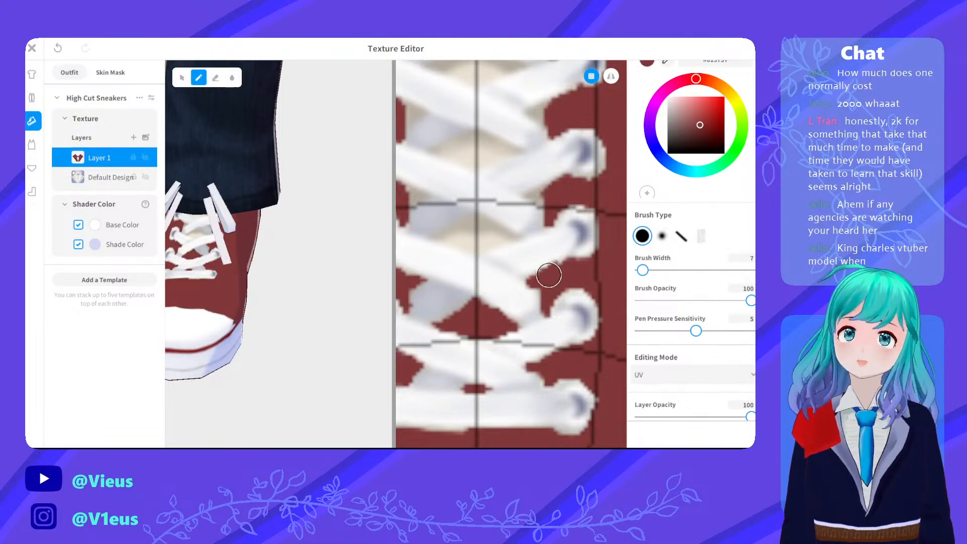
{"action": "key", "text": "ctrl+z"}
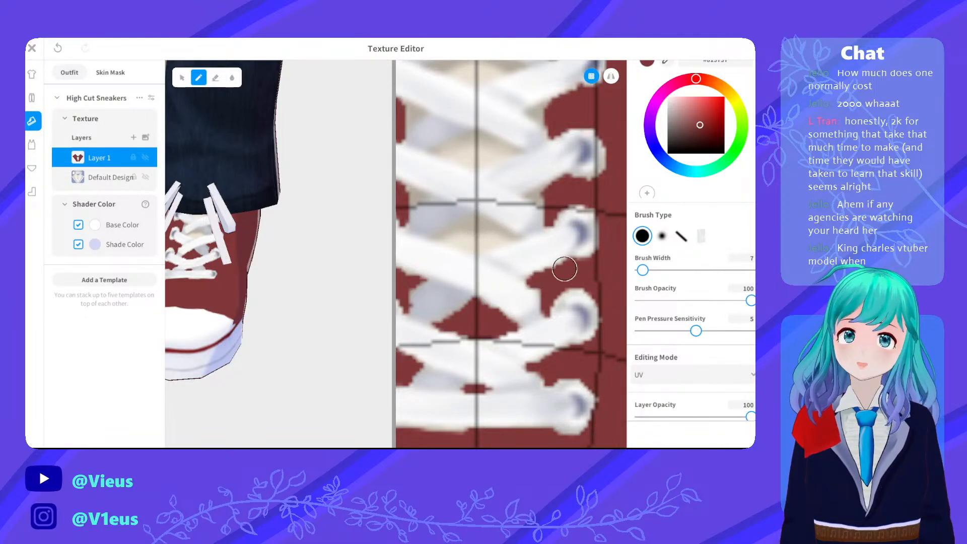
{"action": "mouse_move", "coordinate": [449, 233]}
{"action": "left_mouse_down"}
{"action": "mouse_move", "coordinate": [438, 231]}
{"action": "mouse_move", "coordinate": [472, 218]}
{"action": "mouse_move", "coordinate": [490, 230]}
{"action": "mouse_move", "coordinate": [479, 217]}
{"action": "mouse_move", "coordinate": [514, 231]}
{"action": "mouse_move", "coordinate": [475, 253]}
{"action": "mouse_move", "coordinate": [434, 238]}
{"action": "mouse_move", "coordinate": [458, 244]}
{"action": "mouse_move", "coordinate": [468, 232]}
{"action": "mouse_move", "coordinate": [504, 245]}
{"action": "left_mouse_up"}
{"action": "key", "text": "ctrl+z"}
{"action": "key", "text": "ctrl+z"}
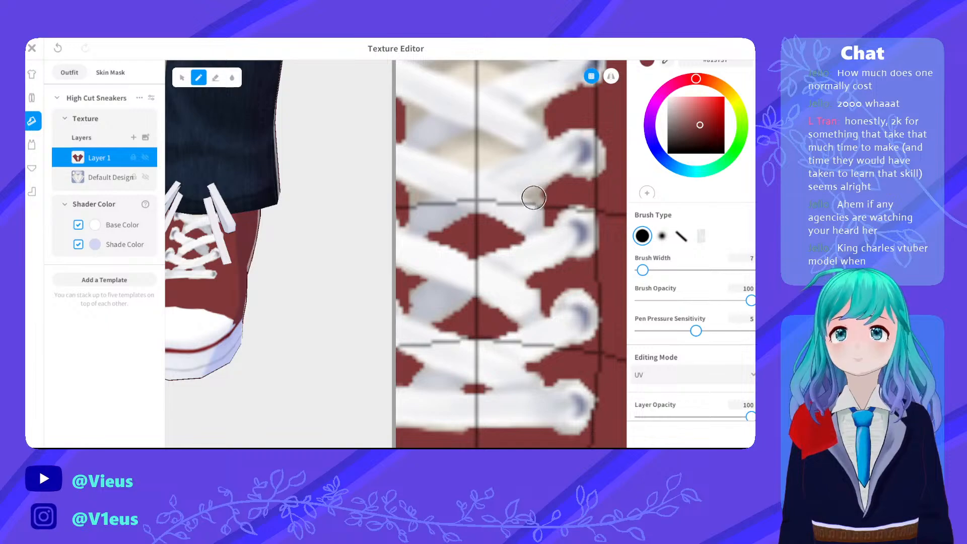
{"action": "left_click_drag", "start_coordinate": [531, 196], "coordinate": [553, 206]}
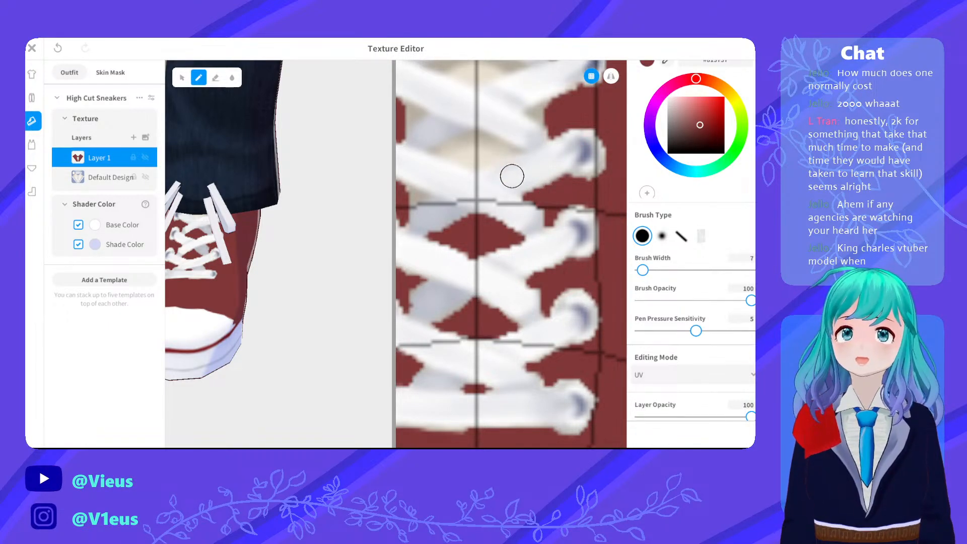
Fill the two uppermost openings between the crossed laces and the adjoining side gaps with dark red, redoing the stroke that goes astray
{"action": "scroll", "coordinate": [502, 178], "scroll_direction": "up", "scroll_amount": 1}
{"action": "middle_click_drag", "start_coordinate": [502, 177], "coordinate": [528, 317]}
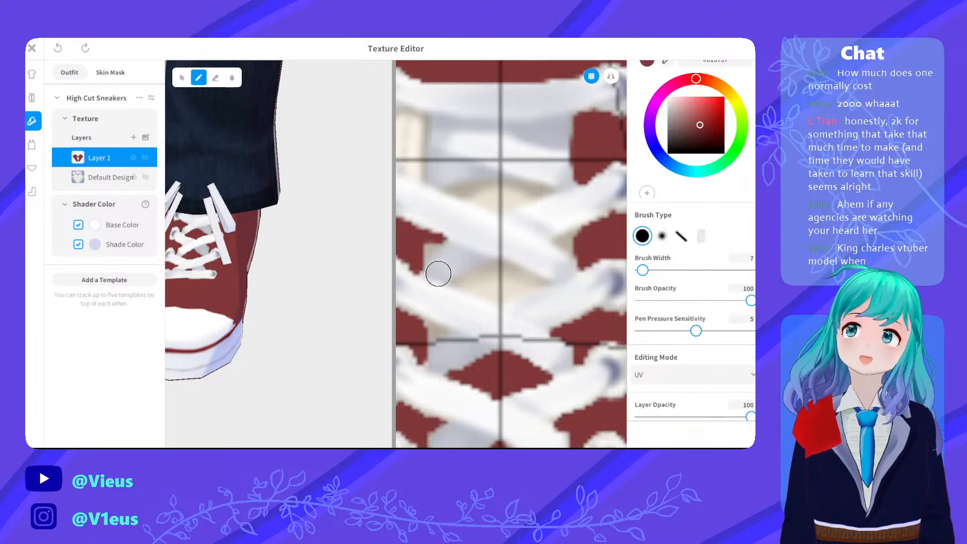
{"action": "left_click_drag", "start_coordinate": [432, 248], "coordinate": [422, 252]}
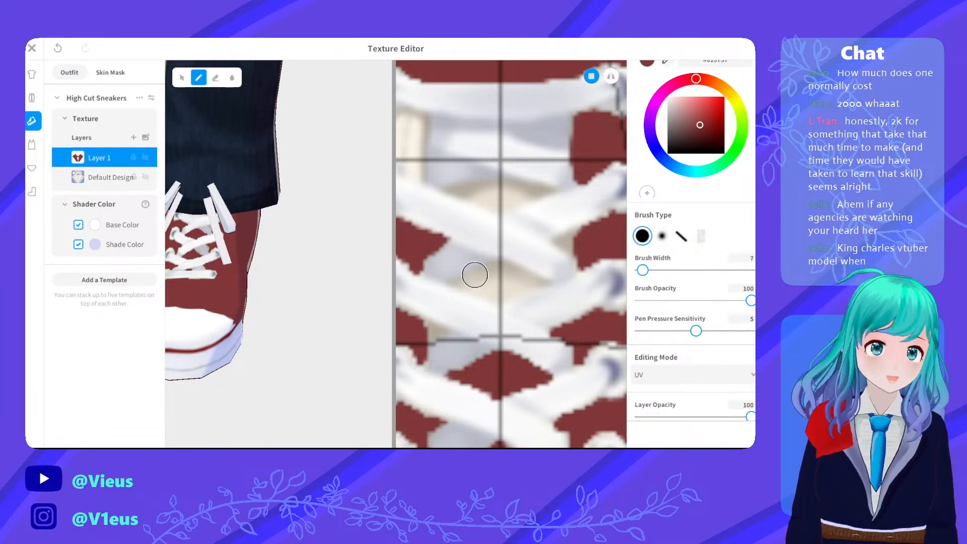
{"action": "mouse_move", "coordinate": [474, 274]}
{"action": "left_mouse_down"}
{"action": "mouse_move", "coordinate": [459, 278]}
{"action": "mouse_move", "coordinate": [524, 264]}
{"action": "mouse_move", "coordinate": [521, 277]}
{"action": "mouse_move", "coordinate": [539, 281]}
{"action": "mouse_move", "coordinate": [499, 296]}
{"action": "mouse_move", "coordinate": [527, 291]}
{"action": "left_mouse_up"}
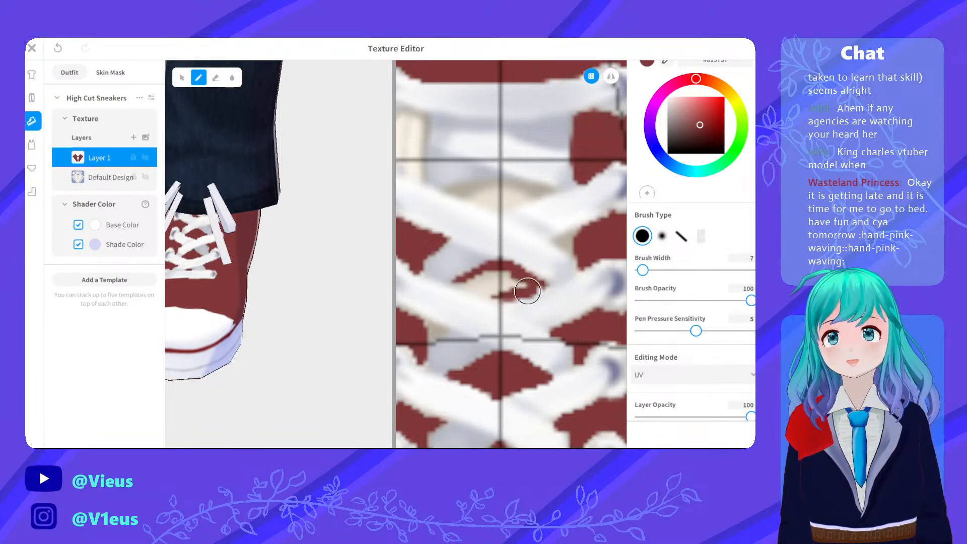
{"action": "key", "text": "ctrl+z"}
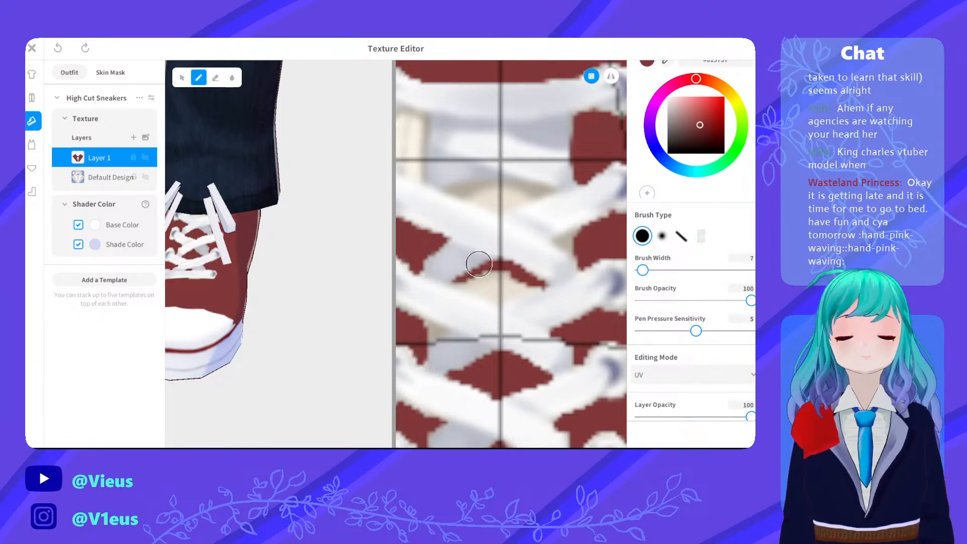
{"action": "mouse_move", "coordinate": [455, 283]}
{"action": "left_mouse_down"}
{"action": "mouse_move", "coordinate": [494, 297]}
{"action": "mouse_move", "coordinate": [485, 289]}
{"action": "mouse_move", "coordinate": [522, 281]}
{"action": "mouse_move", "coordinate": [509, 297]}
{"action": "mouse_move", "coordinate": [534, 286]}
{"action": "mouse_move", "coordinate": [488, 276]}
{"action": "mouse_move", "coordinate": [509, 282]}
{"action": "left_mouse_up"}
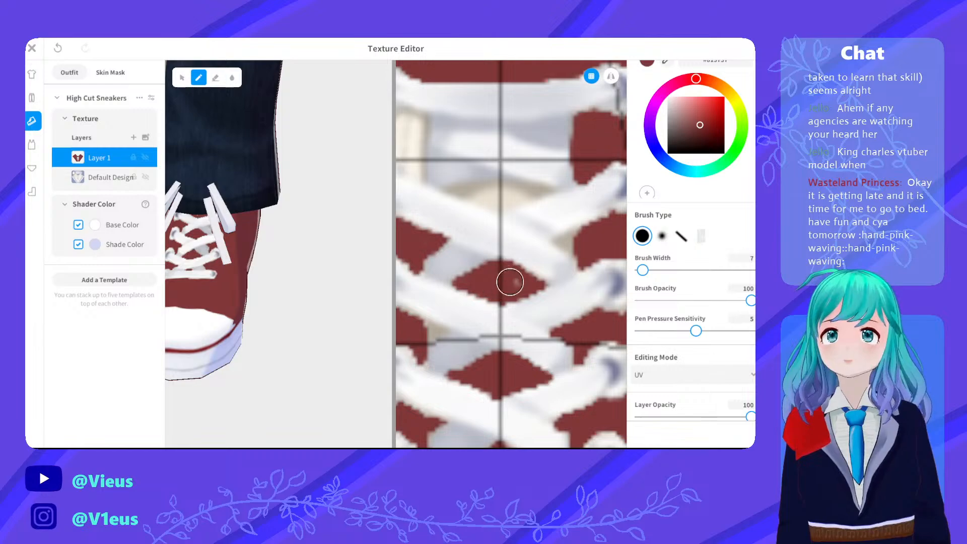
{"action": "mouse_move", "coordinate": [572, 238]}
{"action": "left_mouse_down"}
{"action": "mouse_move", "coordinate": [584, 231]}
{"action": "mouse_move", "coordinate": [566, 244]}
{"action": "left_mouse_up"}
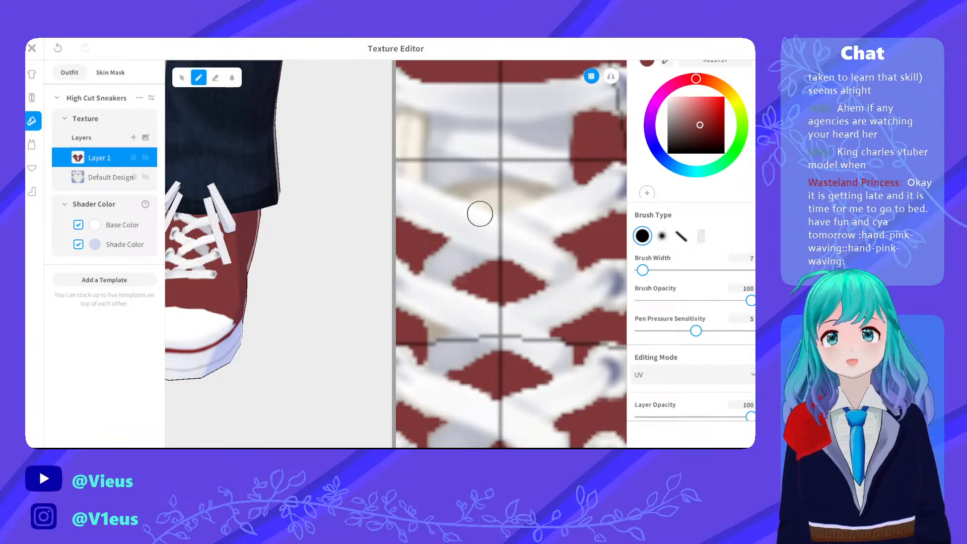
{"action": "mouse_move", "coordinate": [451, 189]}
{"action": "left_mouse_down"}
{"action": "mouse_move", "coordinate": [548, 192]}
{"action": "mouse_move", "coordinate": [496, 205]}
{"action": "mouse_move", "coordinate": [509, 195]}
{"action": "mouse_move", "coordinate": [487, 221]}
{"action": "left_mouse_up"}
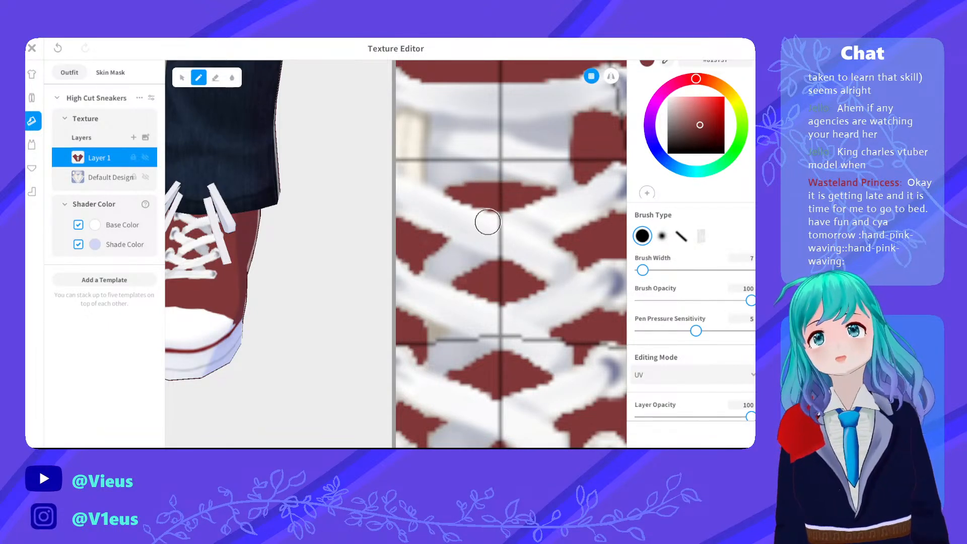
Cover the last cream patch around the second laced eyelet from the ankle on the first side with dark red
{"action": "scroll", "coordinate": [487, 221], "scroll_direction": "down", "scroll_amount": 3}
{"action": "scroll", "coordinate": [410, 164], "scroll_direction": "up", "scroll_amount": 3}
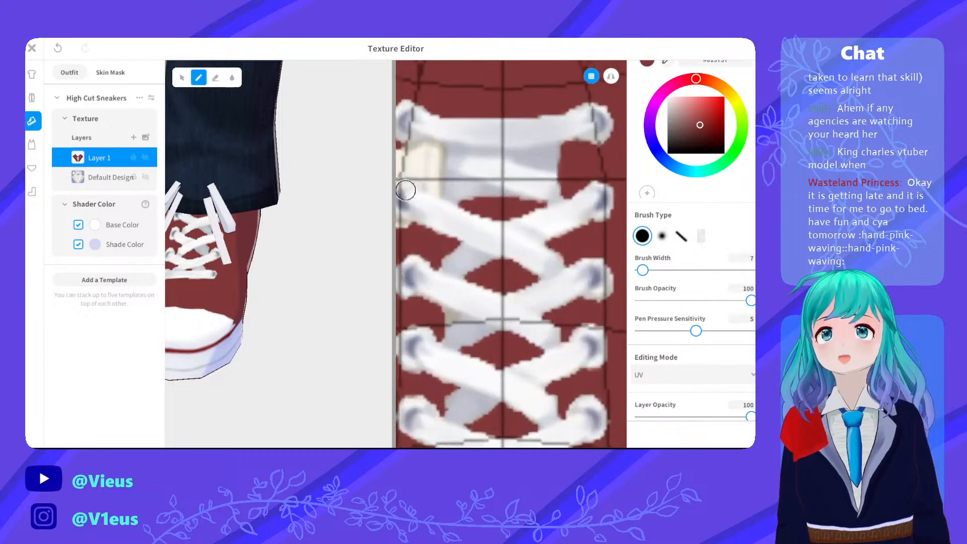
{"action": "scroll", "coordinate": [434, 182], "scroll_direction": "up", "scroll_amount": 4}
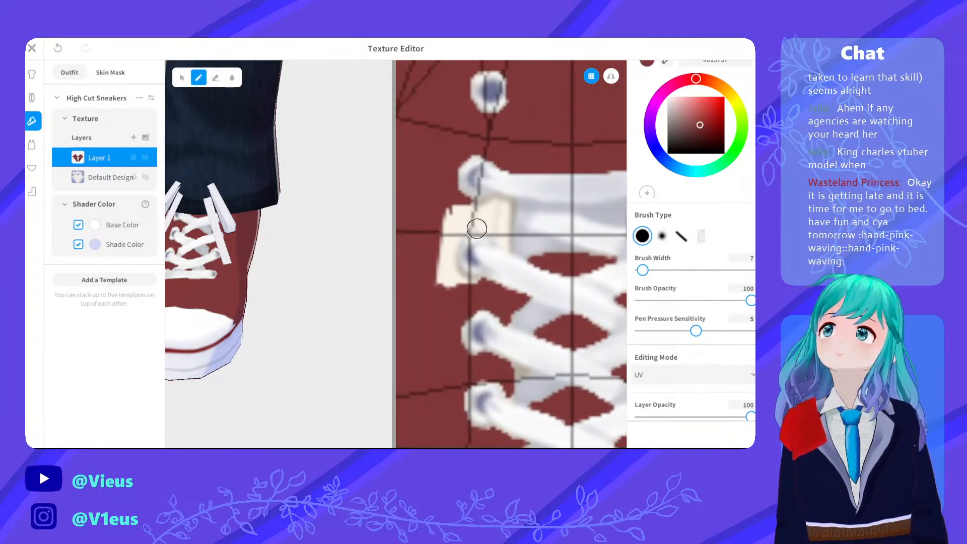
{"action": "middle_click_drag", "start_coordinate": [476, 218], "coordinate": [504, 231]}
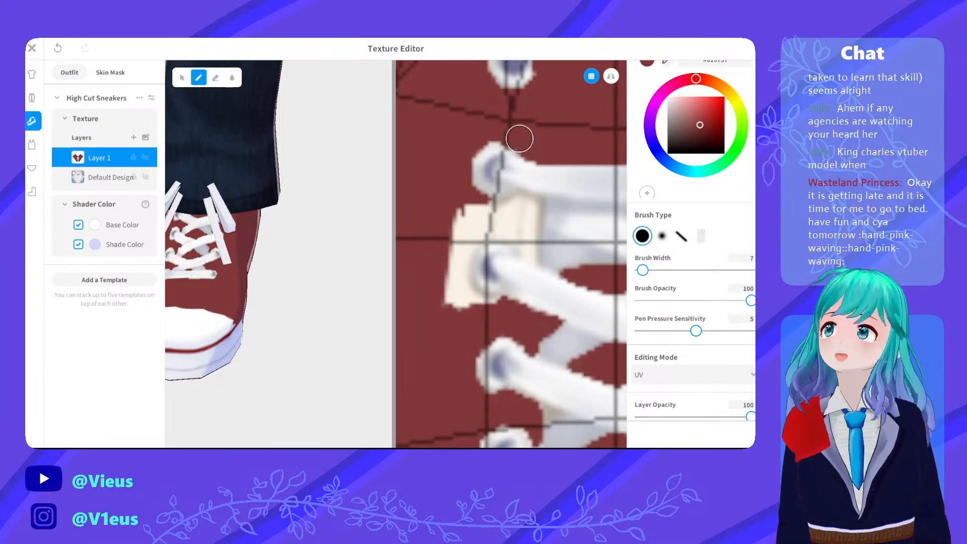
{"action": "mouse_move", "coordinate": [511, 180]}
{"action": "left_mouse_down"}
{"action": "mouse_move", "coordinate": [470, 205]}
{"action": "mouse_move", "coordinate": [522, 196]}
{"action": "left_mouse_up"}
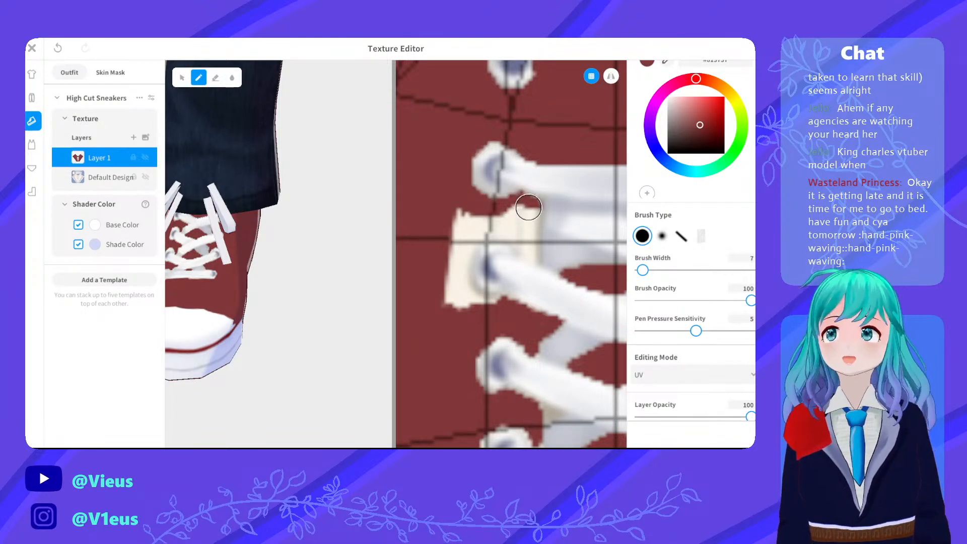
{"action": "mouse_move", "coordinate": [517, 228]}
{"action": "left_mouse_down"}
{"action": "mouse_move", "coordinate": [533, 225]}
{"action": "mouse_move", "coordinate": [529, 216]}
{"action": "mouse_move", "coordinate": [532, 254]}
{"action": "mouse_move", "coordinate": [531, 211]}
{"action": "mouse_move", "coordinate": [524, 252]}
{"action": "mouse_move", "coordinate": [492, 231]}
{"action": "mouse_move", "coordinate": [458, 259]}
{"action": "mouse_move", "coordinate": [464, 274]}
{"action": "mouse_move", "coordinate": [453, 266]}
{"action": "mouse_move", "coordinate": [479, 315]}
{"action": "mouse_move", "coordinate": [442, 295]}
{"action": "mouse_move", "coordinate": [463, 233]}
{"action": "mouse_move", "coordinate": [524, 218]}
{"action": "mouse_move", "coordinate": [462, 270]}
{"action": "mouse_move", "coordinate": [466, 294]}
{"action": "mouse_move", "coordinate": [496, 298]}
{"action": "left_mouse_up"}
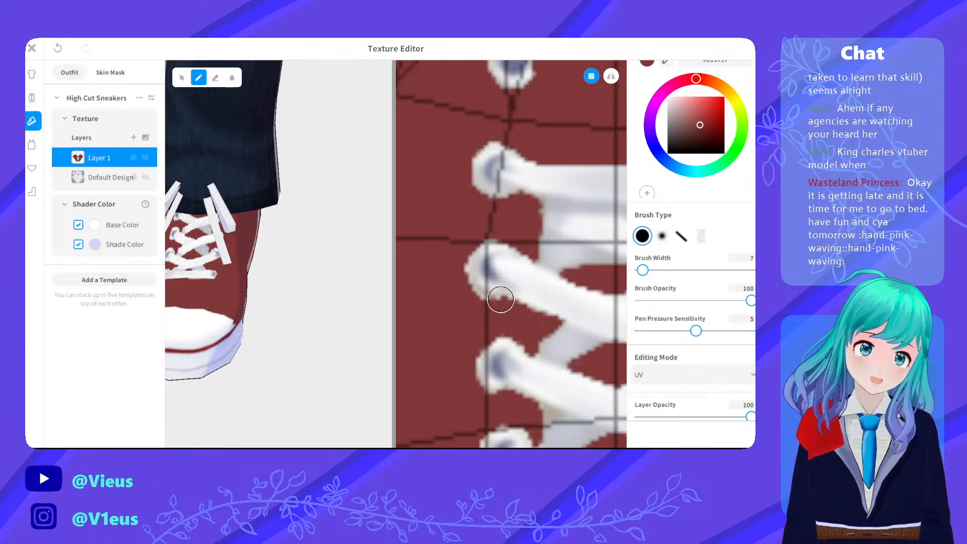
Try the Darken drawing mode on Layer 1 of the sneaker texture, and settle on Multiply
{"action": "scroll", "coordinate": [527, 304], "scroll_direction": "down", "scroll_amount": 5}
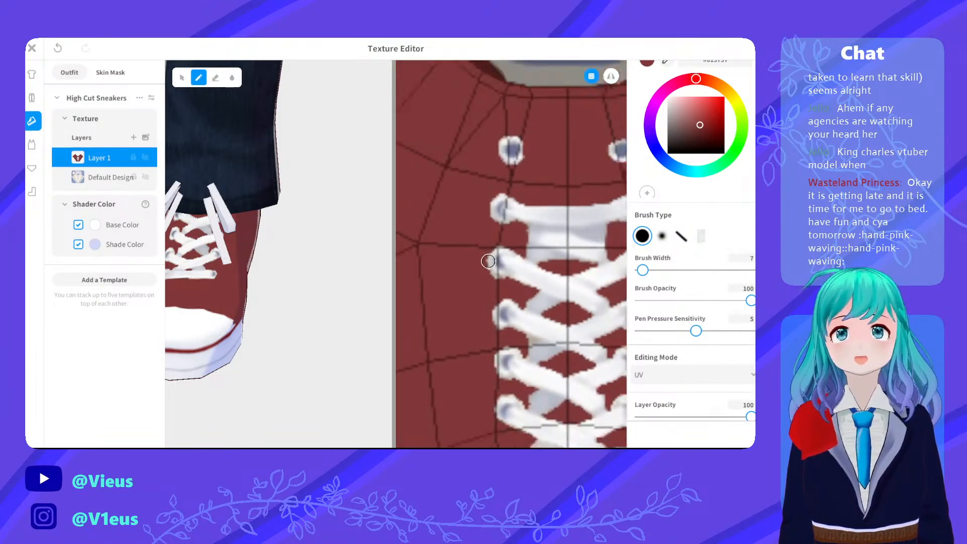
{"action": "scroll", "coordinate": [528, 304], "scroll_direction": "up", "scroll_amount": 5}
{"action": "middle_click_drag", "start_coordinate": [532, 310], "coordinate": [423, 191]}
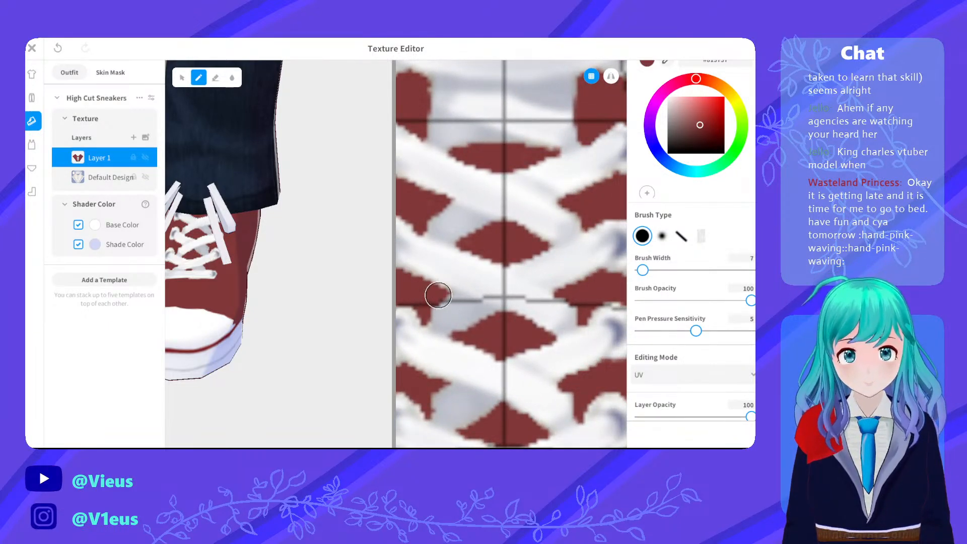
{"action": "scroll", "coordinate": [443, 272], "scroll_direction": "down", "scroll_amount": 4}
{"action": "scroll", "coordinate": [522, 260], "scroll_direction": "down", "scroll_amount": 5}
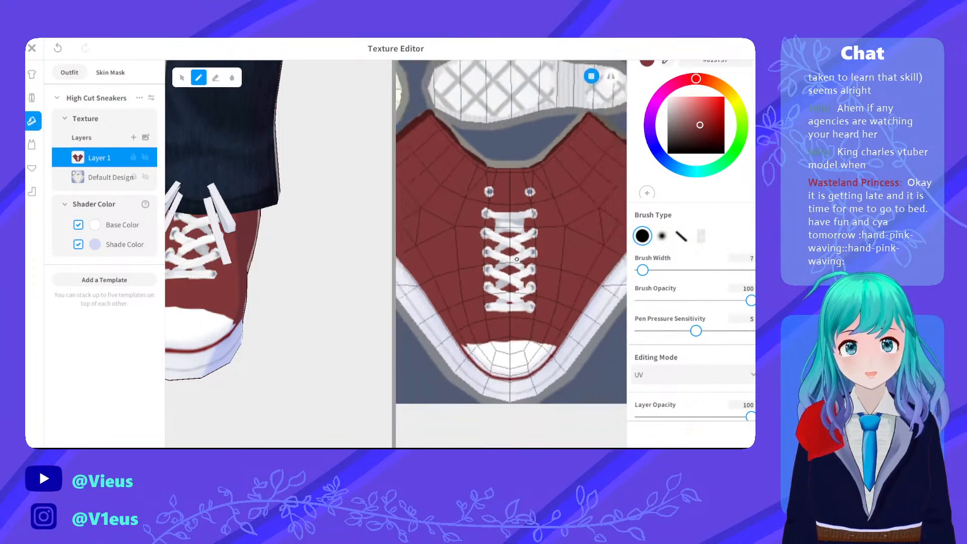
{"action": "scroll", "coordinate": [649, 347], "scroll_direction": "down", "scroll_amount": 1}
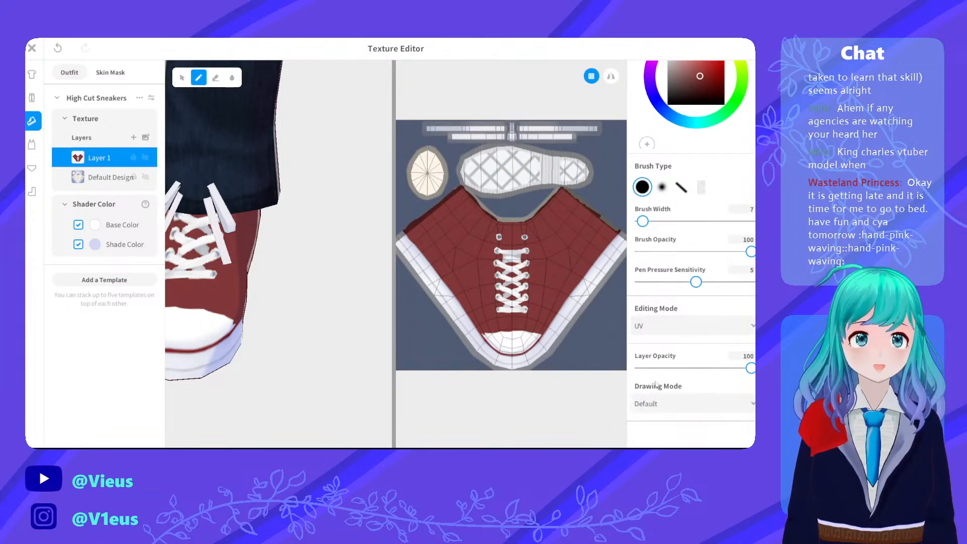
{"action": "left_click", "coordinate": [655, 406]}
{"action": "left_click", "coordinate": [657, 340]}
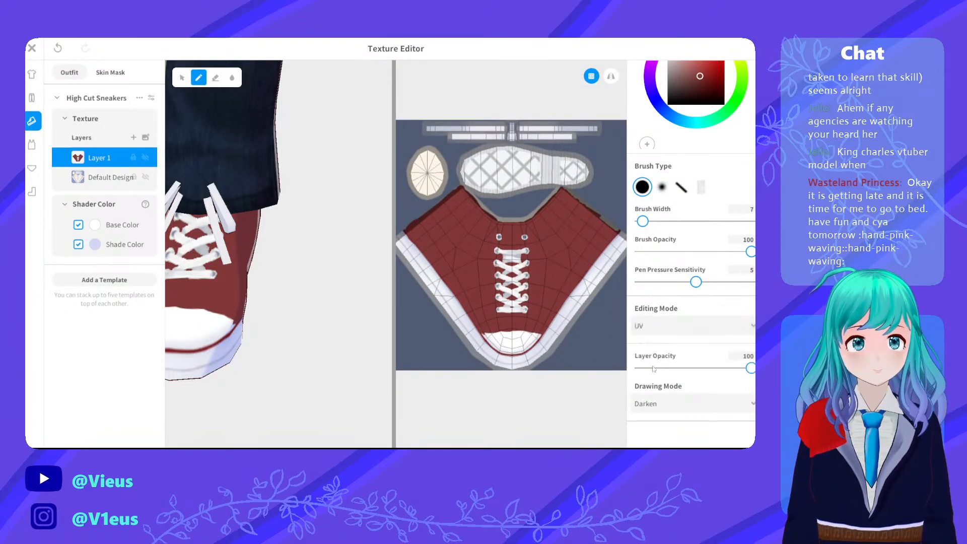
{"action": "left_click", "coordinate": [649, 400]}
{"action": "left_click", "coordinate": [654, 358]}
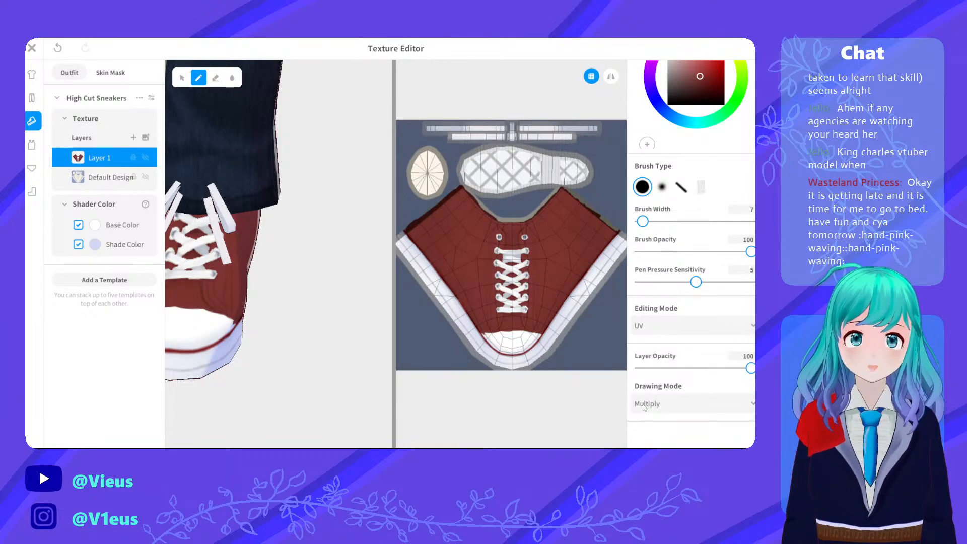
{"action": "left_click", "coordinate": [645, 404]}
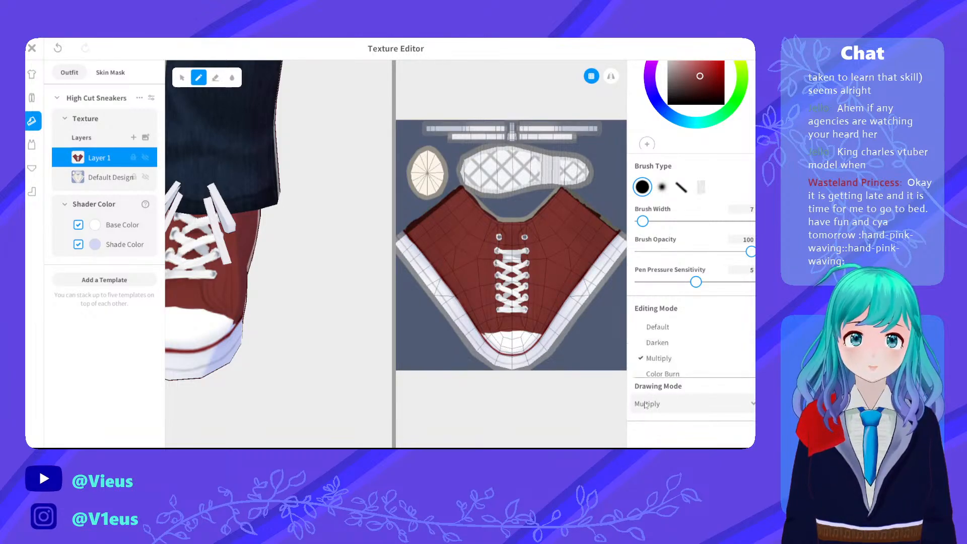
{"action": "left_click", "coordinate": [288, 308]}
Examine the red upper on the shoe model and along its seam with the white sole on the UV texture
{"action": "scroll", "coordinate": [300, 290], "scroll_direction": "down", "scroll_amount": 6}
{"action": "mouse_move", "coordinate": [282, 274]}
{"action": "middle_mouse_down"}
{"action": "mouse_move", "coordinate": [280, 300]}
{"action": "mouse_move", "coordinate": [244, 306]}
{"action": "middle_mouse_up"}
{"action": "middle_click_drag", "start_coordinate": [355, 297], "coordinate": [273, 298]}
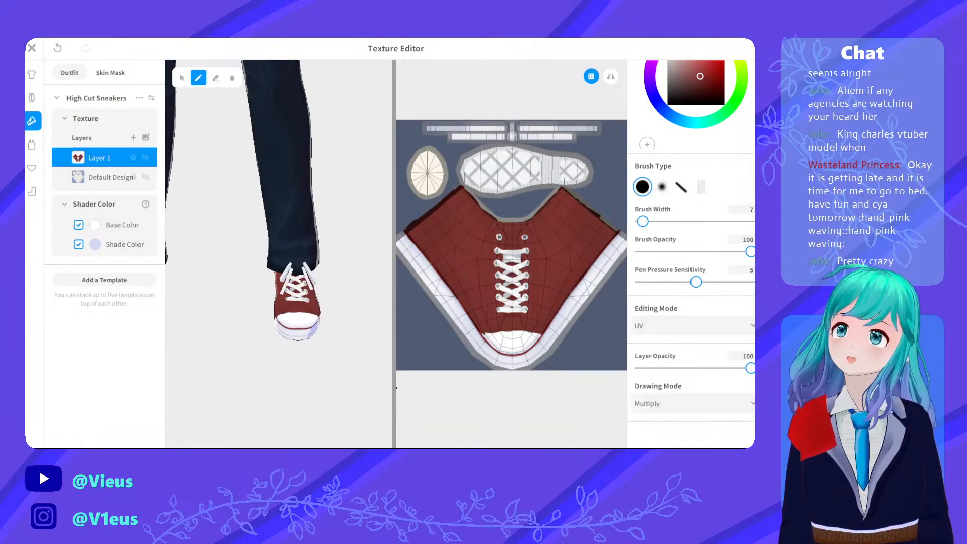
{"action": "scroll", "coordinate": [308, 386], "scroll_direction": "up", "scroll_amount": 7}
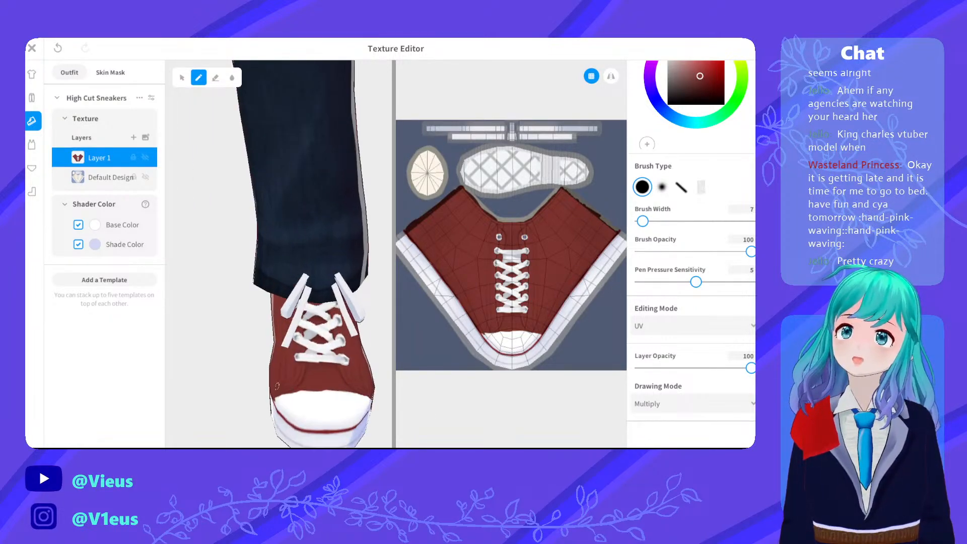
{"action": "right_click_drag", "start_coordinate": [308, 387], "coordinate": [291, 364]}
{"action": "middle_click_drag", "start_coordinate": [373, 397], "coordinate": [315, 367]}
{"action": "right_click_drag", "start_coordinate": [316, 367], "coordinate": [313, 339]}
{"action": "scroll", "coordinate": [294, 372], "scroll_direction": "up", "scroll_amount": 4}
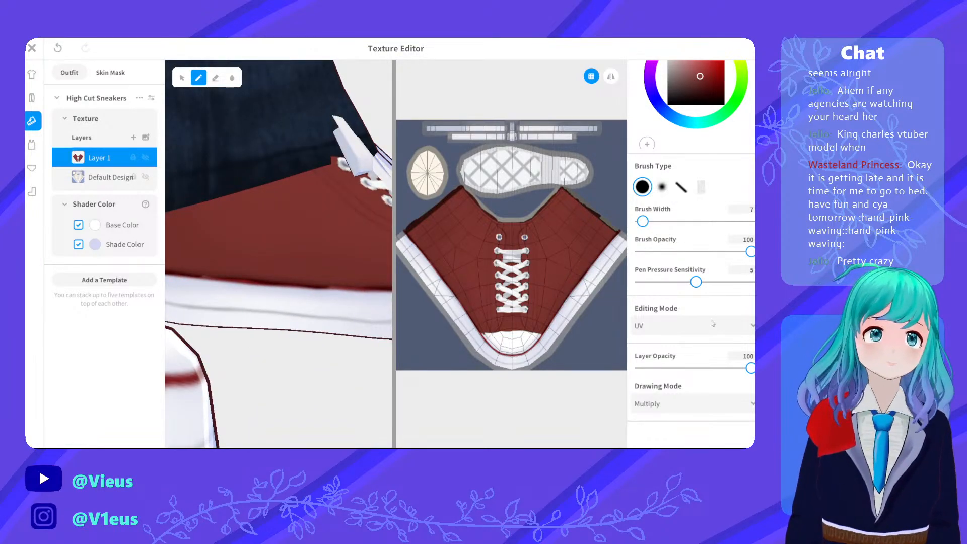
{"action": "scroll", "coordinate": [584, 332], "scroll_direction": "up", "scroll_amount": 6}
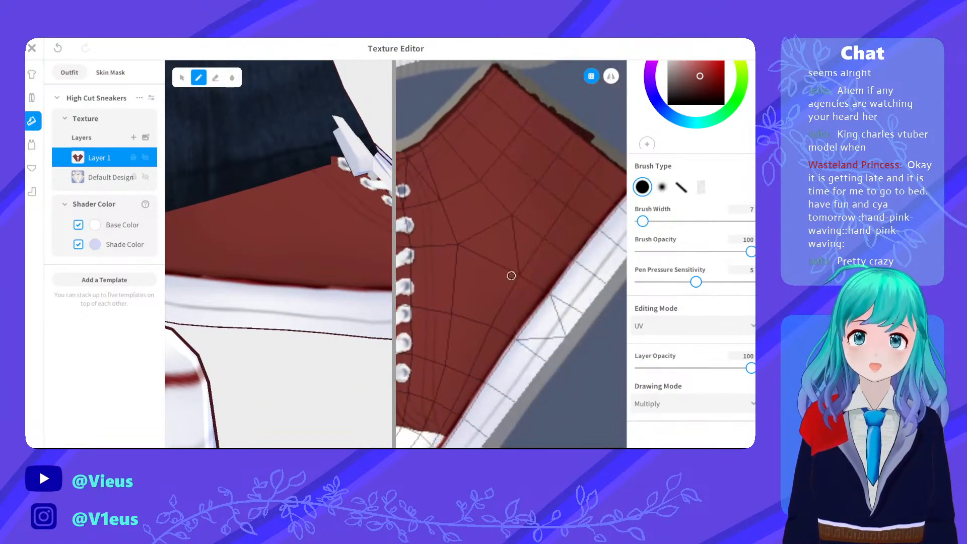
{"action": "scroll", "coordinate": [511, 275], "scroll_direction": "up", "scroll_amount": 5}
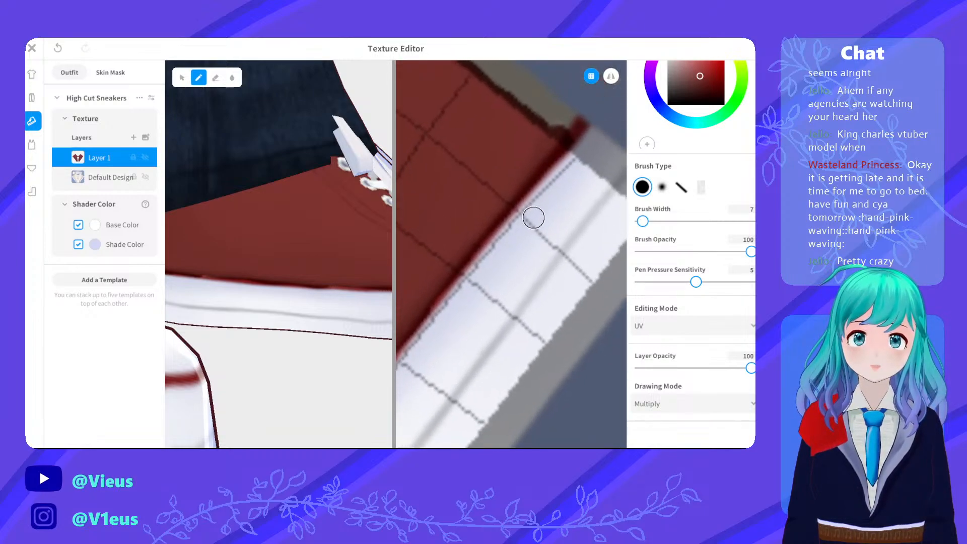
{"action": "middle_click_drag", "start_coordinate": [533, 217], "coordinate": [510, 252]}
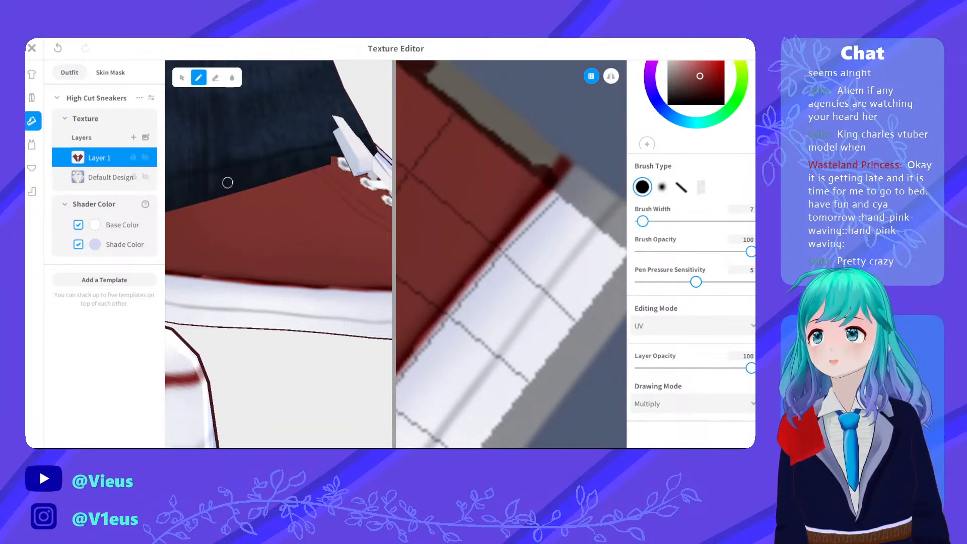
Try erasing Layer 1's red paint along the seam between the upper and the white sole, and undo the erasing
{"action": "left_click", "coordinate": [215, 77]}
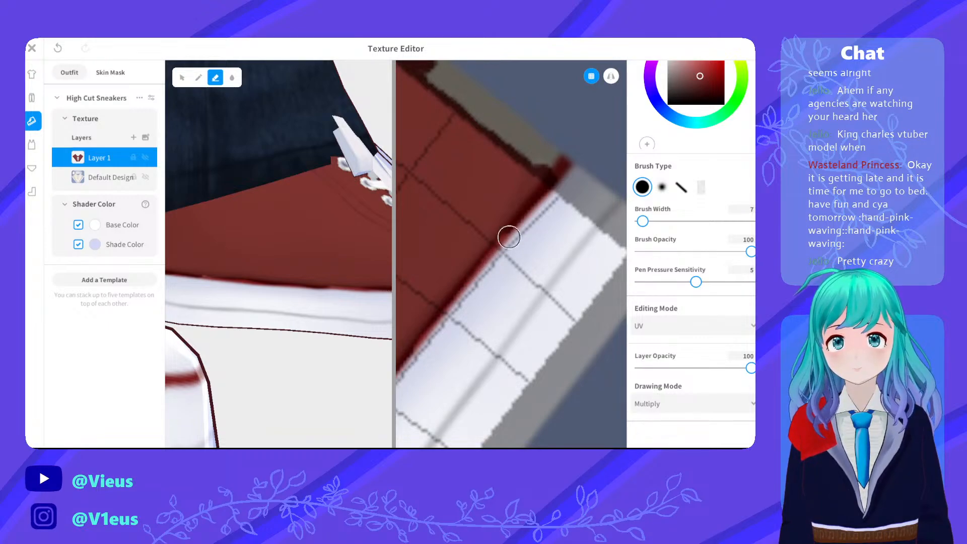
{"action": "mouse_move", "coordinate": [505, 245]}
{"action": "left_mouse_down"}
{"action": "mouse_move", "coordinate": [498, 251]}
{"action": "mouse_move", "coordinate": [542, 190]}
{"action": "mouse_move", "coordinate": [518, 225]}
{"action": "mouse_move", "coordinate": [528, 195]}
{"action": "mouse_move", "coordinate": [452, 324]}
{"action": "left_mouse_up"}
{"action": "key", "text": "ctrl+z"}
{"action": "key", "text": "ctrl+z"}
{"action": "key", "text": "ctrl+z"}
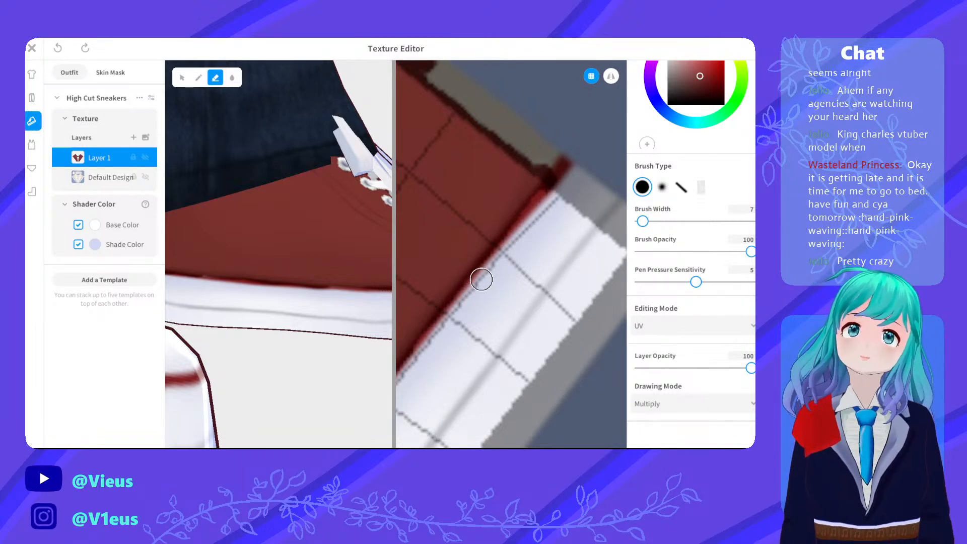
Try the Color Burn and Color drawing modes on Layer 1
{"action": "left_click", "coordinate": [669, 404]}
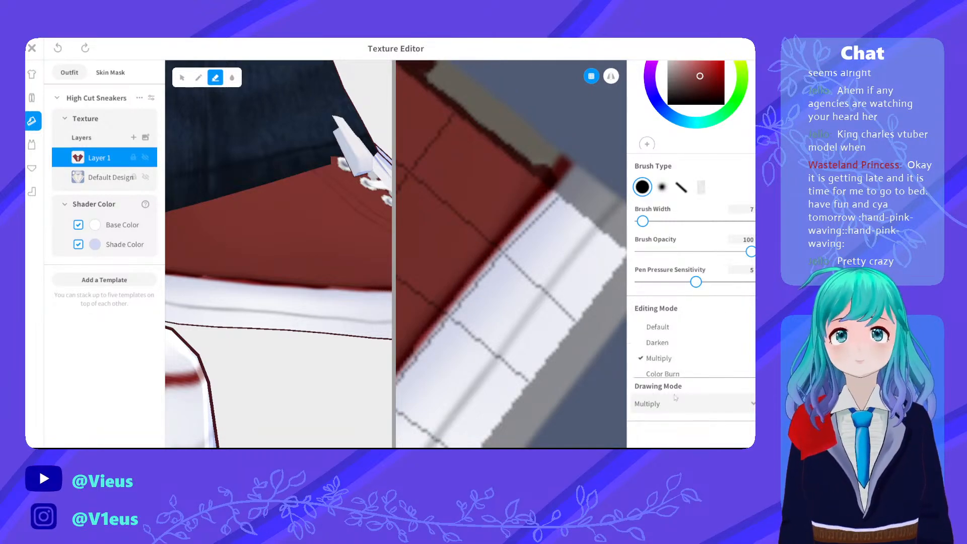
{"action": "scroll", "coordinate": [667, 342], "scroll_direction": "down", "scroll_amount": 3}
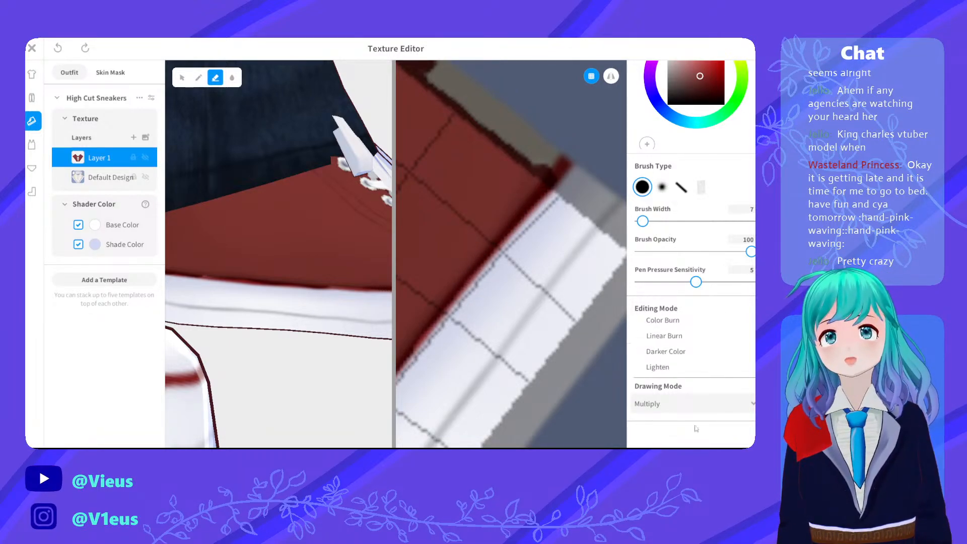
{"action": "left_click", "coordinate": [662, 320]}
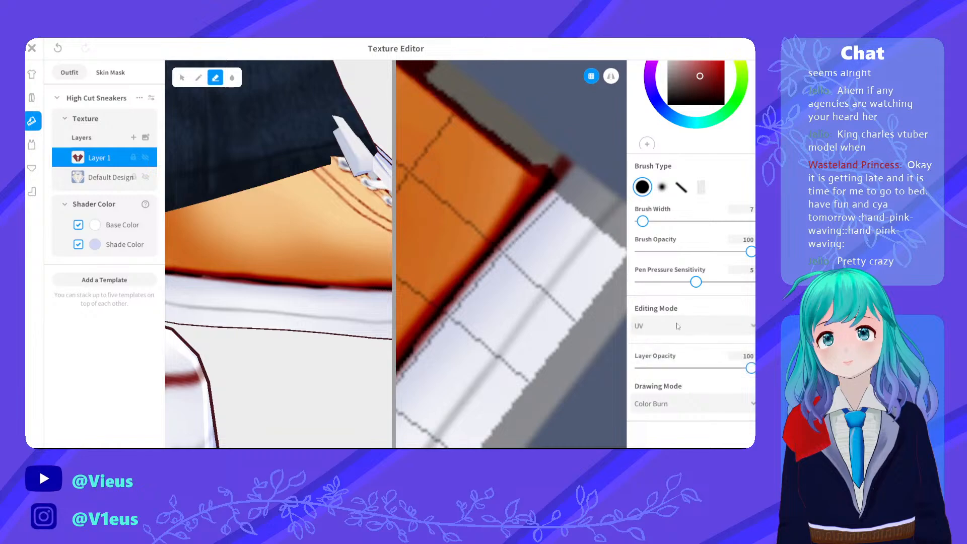
{"action": "left_click", "coordinate": [663, 400]}
{"action": "scroll", "coordinate": [696, 337], "scroll_direction": "down", "scroll_amount": 4}
{"action": "scroll", "coordinate": [696, 337], "scroll_direction": "down", "scroll_amount": 10}
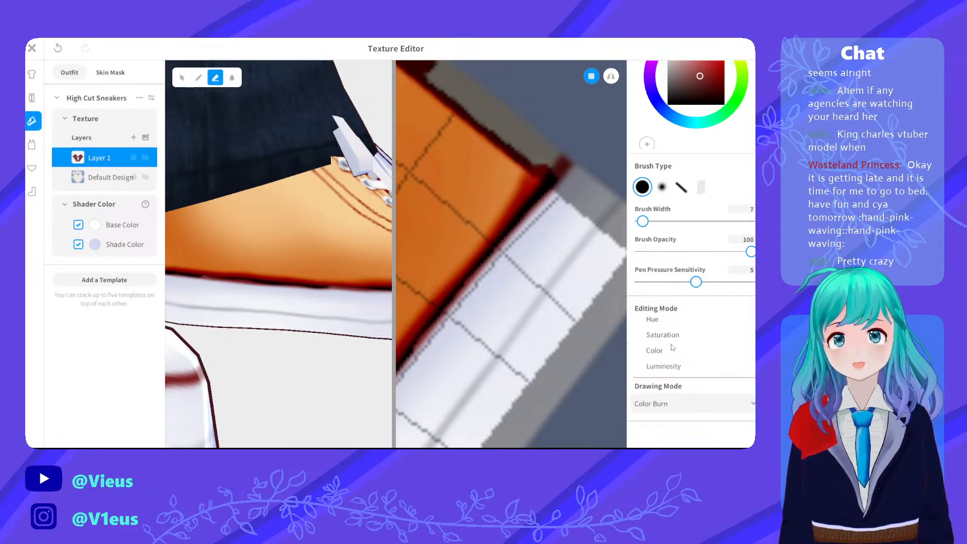
{"action": "left_click", "coordinate": [653, 349]}
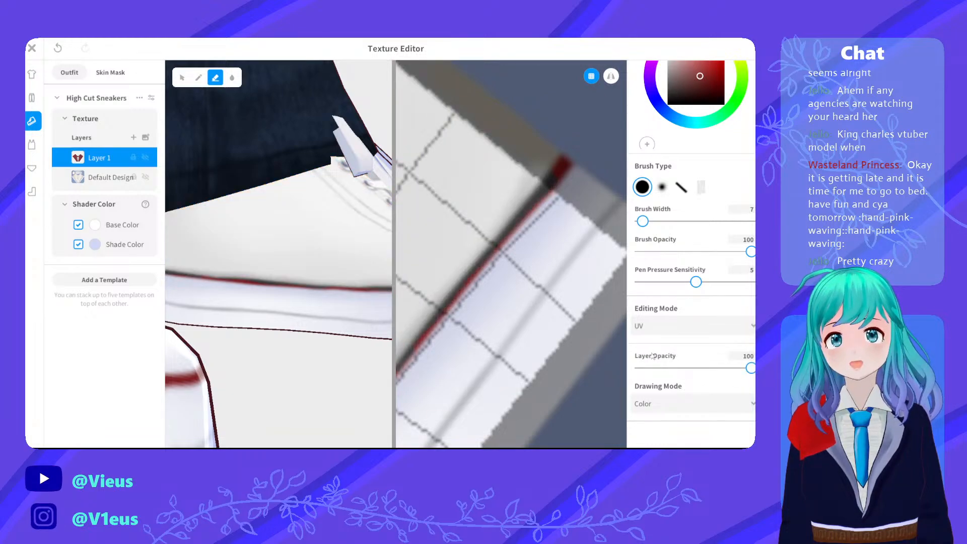
Try the Linear Burn and Luminosity drawing modes on Layer 1
{"action": "left_click", "coordinate": [657, 404]}
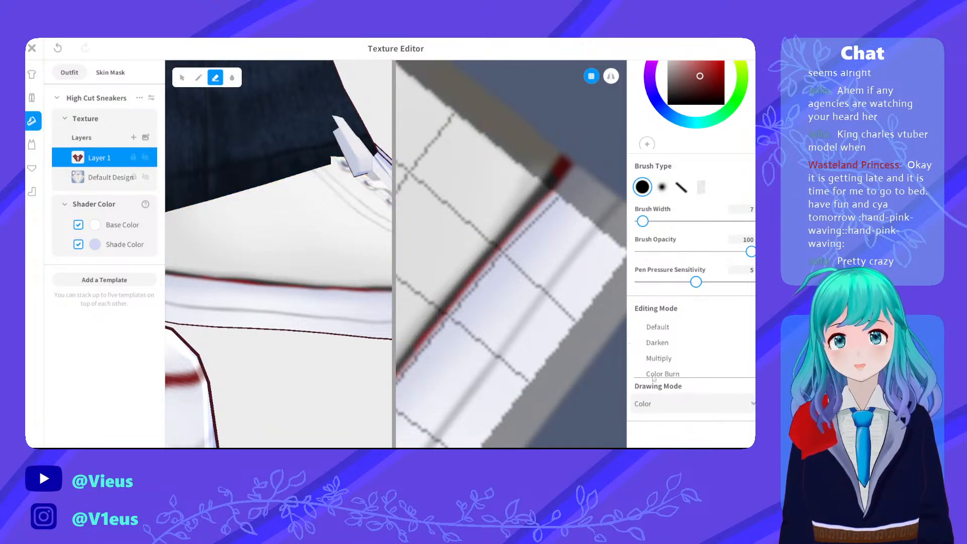
{"action": "scroll", "coordinate": [661, 352], "scroll_direction": "down", "scroll_amount": 2}
{"action": "left_click", "coordinate": [663, 335]}
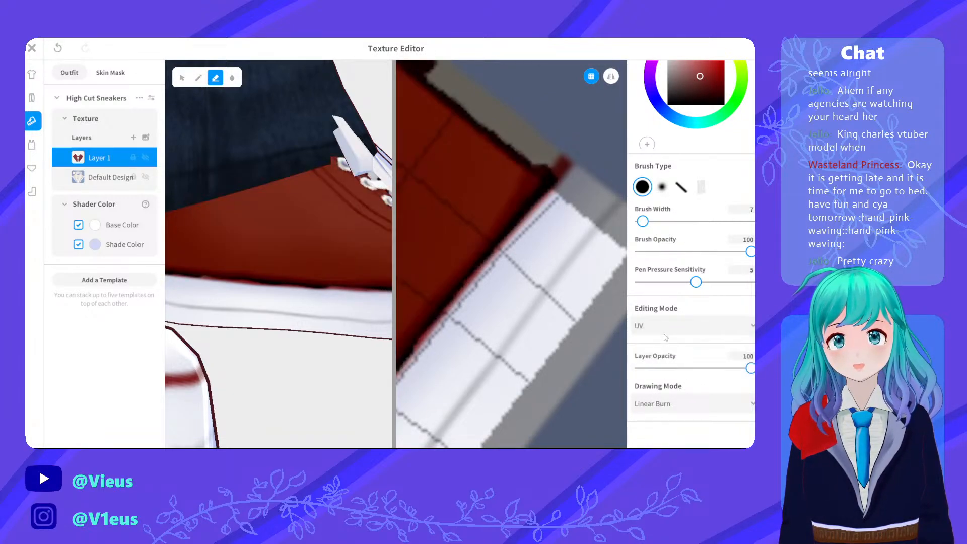
{"action": "left_click", "coordinate": [657, 404]}
{"action": "scroll", "coordinate": [650, 352], "scroll_direction": "down", "scroll_amount": 5}
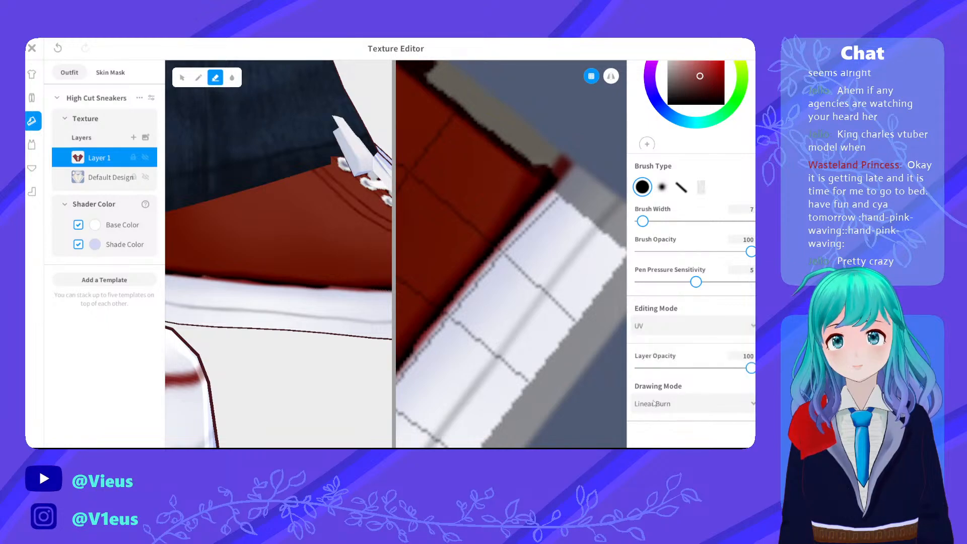
{"action": "scroll", "coordinate": [650, 360], "scroll_direction": "down", "scroll_amount": 6}
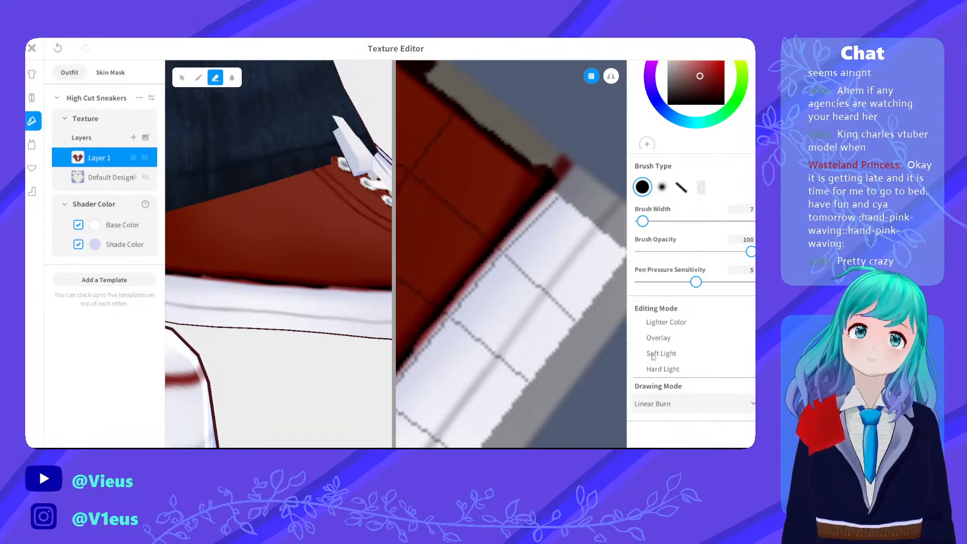
{"action": "scroll", "coordinate": [656, 358], "scroll_direction": "down", "scroll_amount": 3}
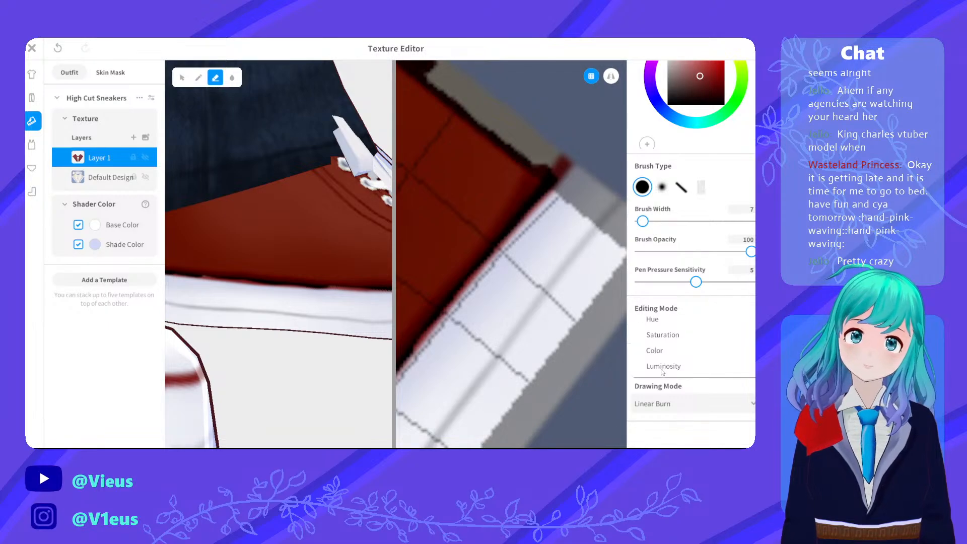
{"action": "left_click", "coordinate": [663, 367]}
Try the Hue drawing mode on Layer 1 and check its effect on the upper and laces
{"action": "left_click", "coordinate": [656, 405]}
{"action": "scroll", "coordinate": [650, 360], "scroll_direction": "down", "scroll_amount": 5}
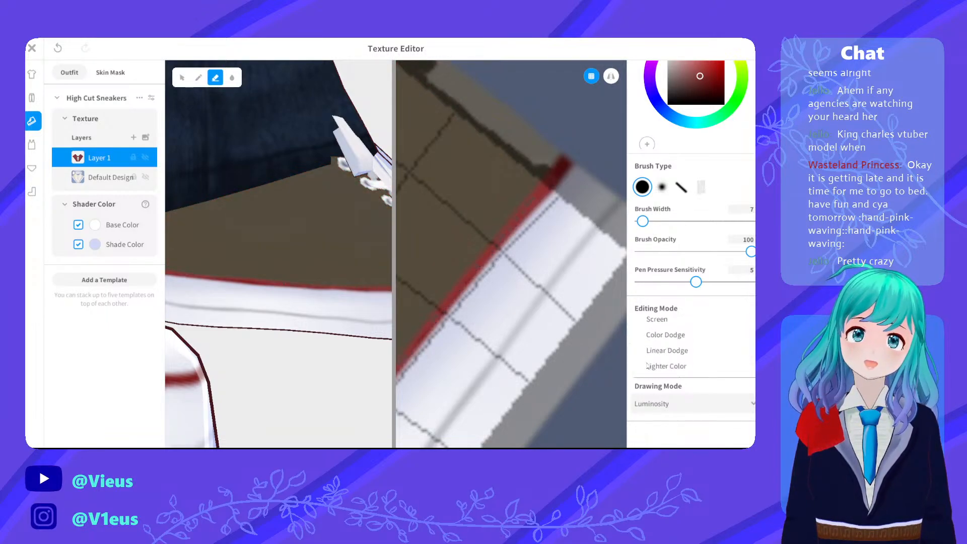
{"action": "scroll", "coordinate": [649, 362], "scroll_direction": "down", "scroll_amount": 7}
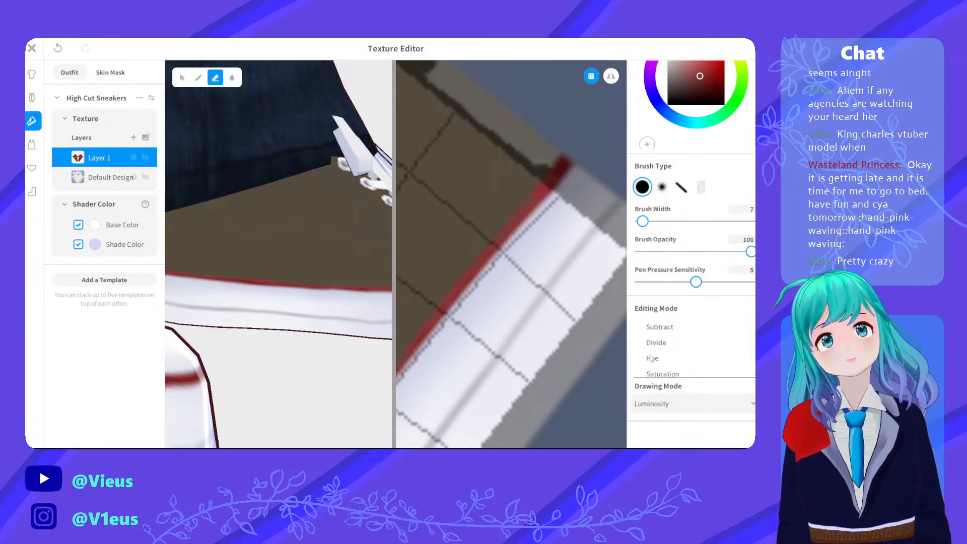
{"action": "left_click", "coordinate": [651, 358]}
{"action": "scroll", "coordinate": [446, 302], "scroll_direction": "down", "scroll_amount": 3}
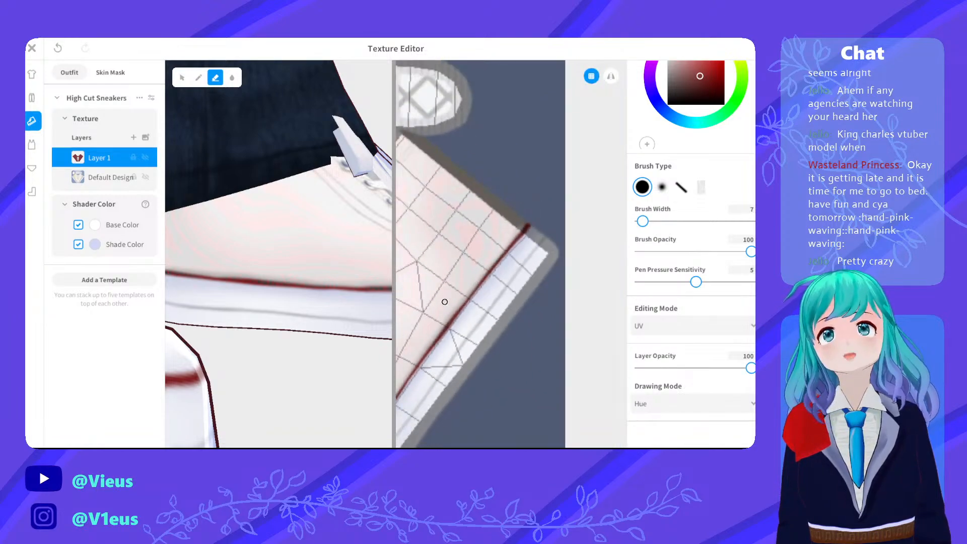
{"action": "scroll", "coordinate": [445, 302], "scroll_direction": "down", "scroll_amount": 3}
{"action": "scroll", "coordinate": [433, 291], "scroll_direction": "up", "scroll_amount": 4}
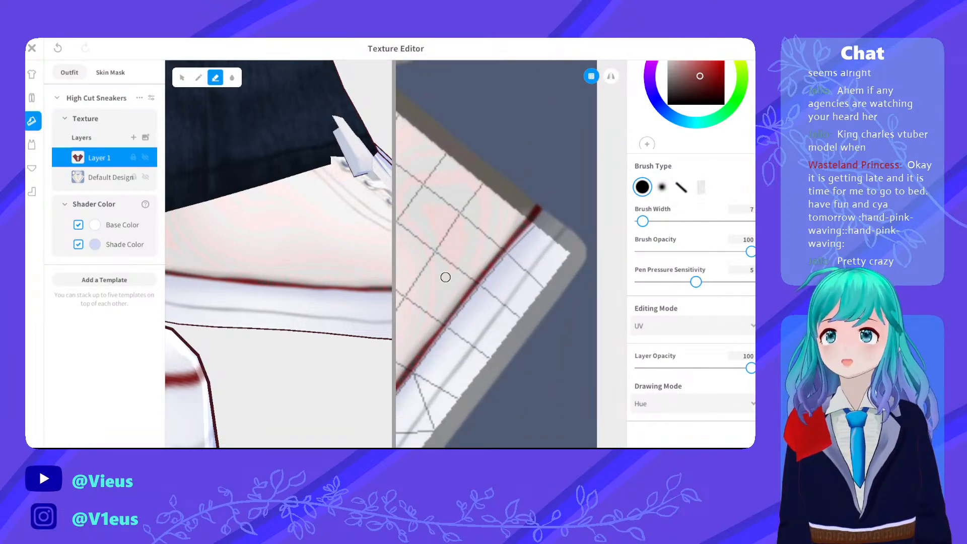
{"action": "scroll", "coordinate": [492, 270], "scroll_direction": "down", "scroll_amount": 4}
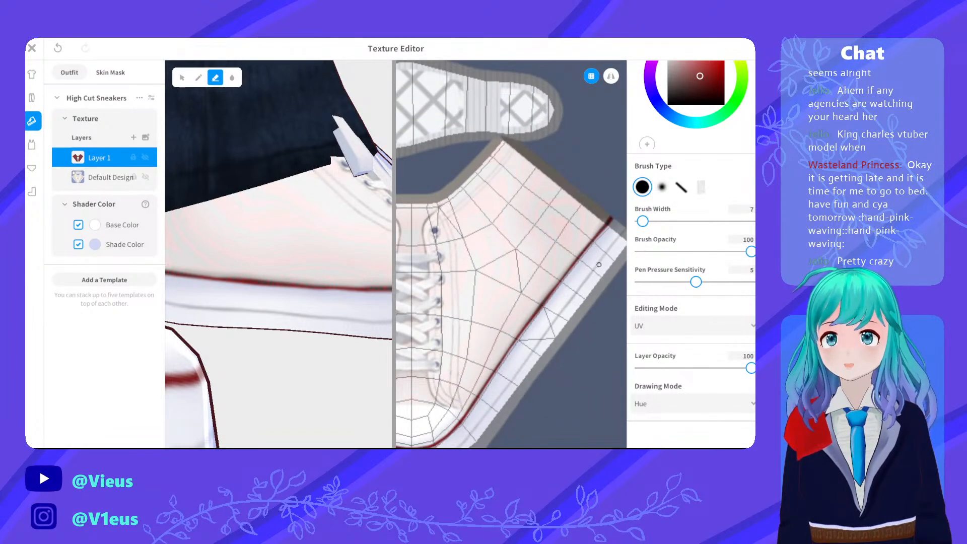
Set Layer 1's drawing mode back to Multiply and check both sneakers on the model
{"action": "left_click", "coordinate": [670, 402]}
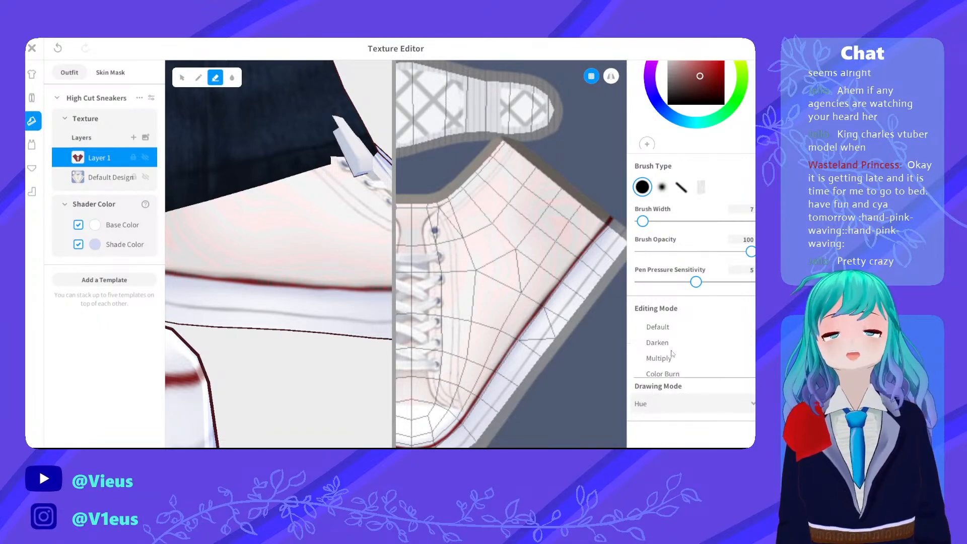
{"action": "left_click", "coordinate": [658, 358]}
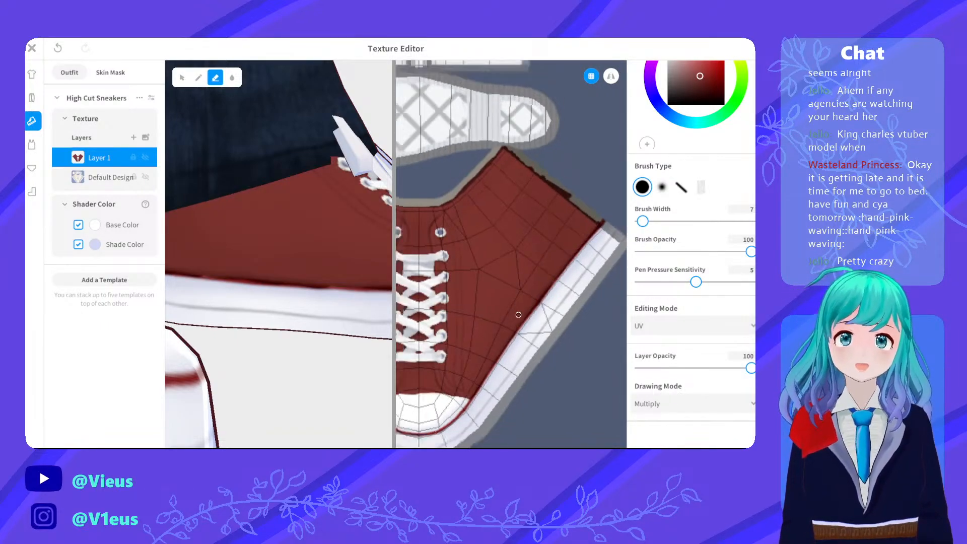
{"action": "scroll", "coordinate": [500, 302], "scroll_direction": "down", "scroll_amount": 3}
{"action": "scroll", "coordinate": [312, 253], "scroll_direction": "down", "scroll_amount": 5}
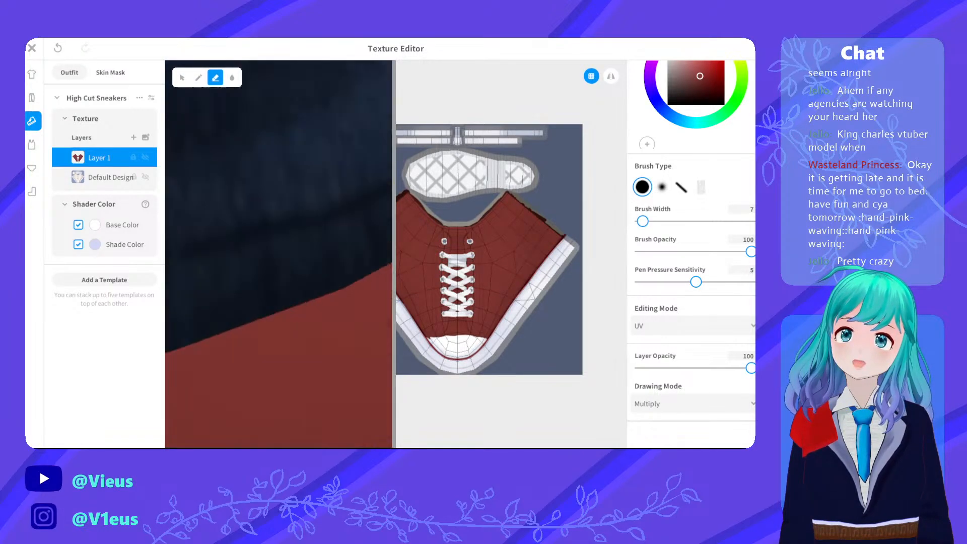
{"action": "scroll", "coordinate": [279, 249], "scroll_direction": "up", "scroll_amount": 5}
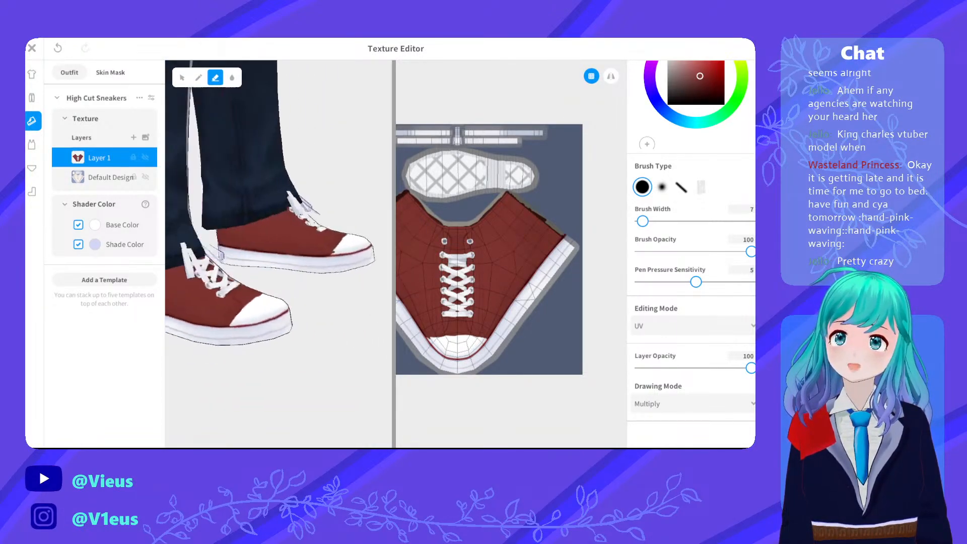
{"action": "mouse_move", "coordinate": [289, 245]}
{"action": "left_mouse_down"}
{"action": "mouse_move", "coordinate": [227, 237]}
{"action": "mouse_move", "coordinate": [272, 238]}
{"action": "left_mouse_up"}
{"action": "scroll", "coordinate": [485, 247], "scroll_direction": "up", "scroll_amount": 5}
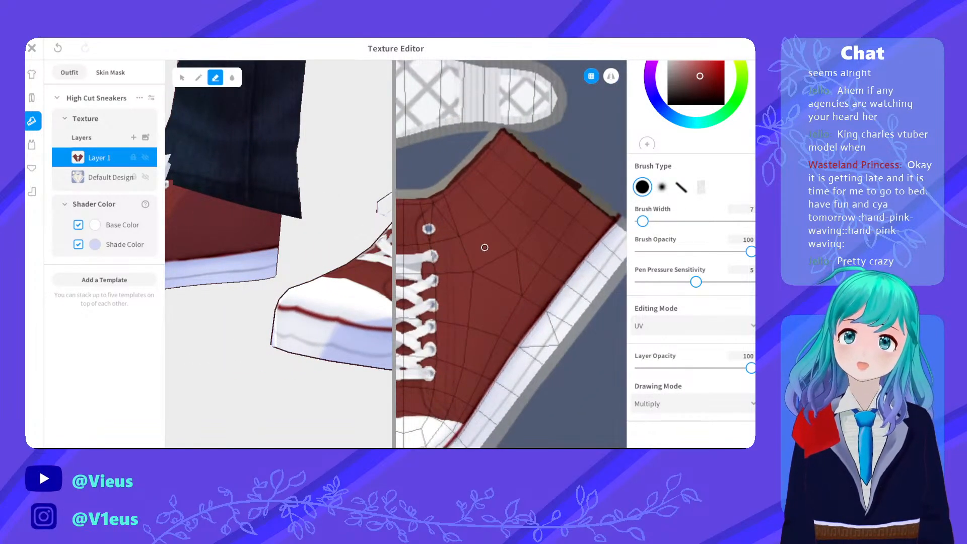
Sample the upper's dark red (#803737) as the brush colour with Layer 1 in Default drawing mode, and restore Layer 1 to Multiply
{"action": "scroll", "coordinate": [503, 247], "scroll_direction": "up", "scroll_amount": 5}
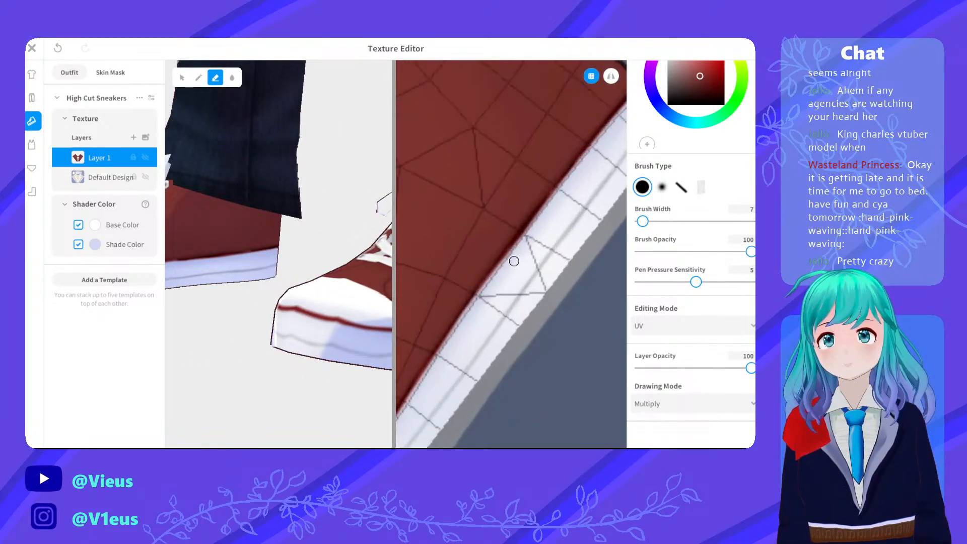
{"action": "middle_click_drag", "start_coordinate": [501, 243], "coordinate": [494, 245]}
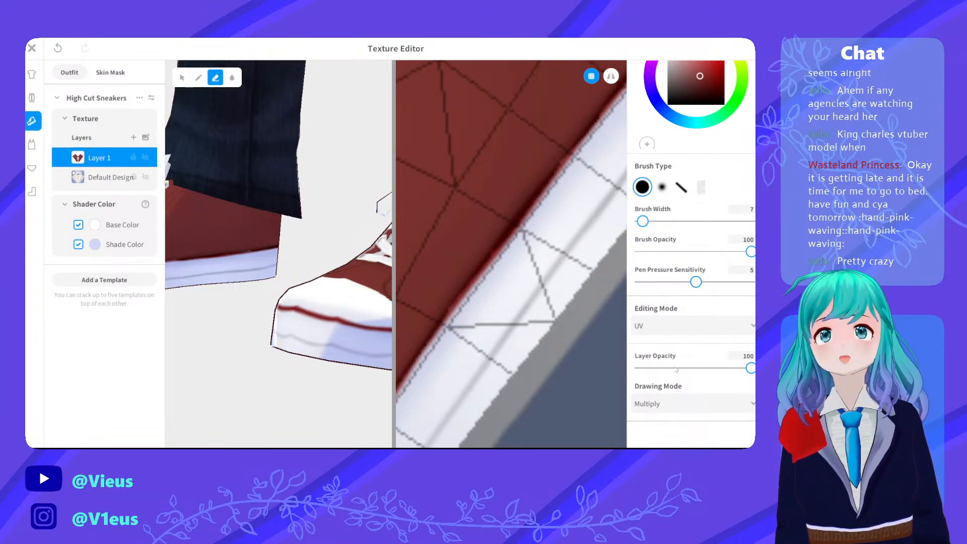
{"action": "left_click", "coordinate": [671, 403]}
{"action": "left_click", "coordinate": [660, 332]}
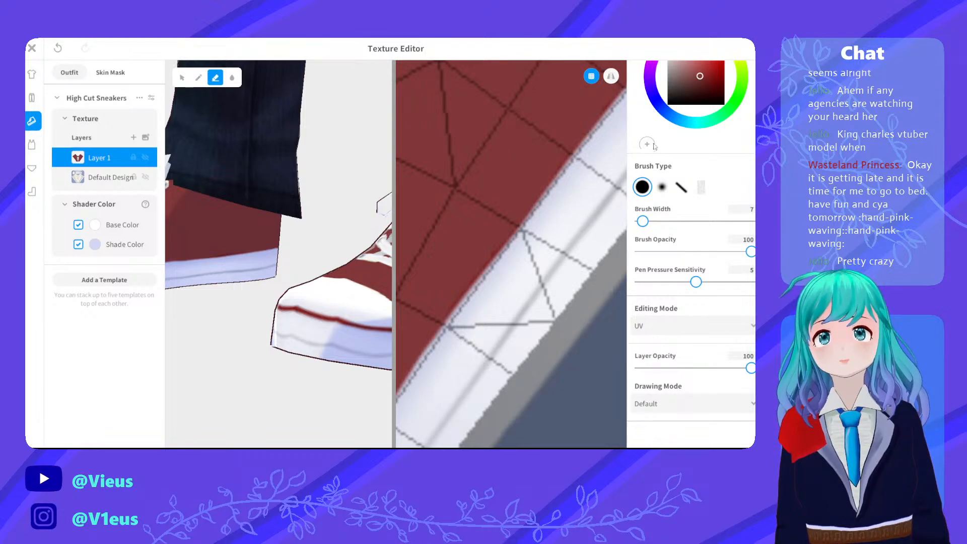
{"action": "scroll", "coordinate": [665, 131], "scroll_direction": "up", "scroll_amount": 2}
{"action": "left_click", "coordinate": [666, 88]}
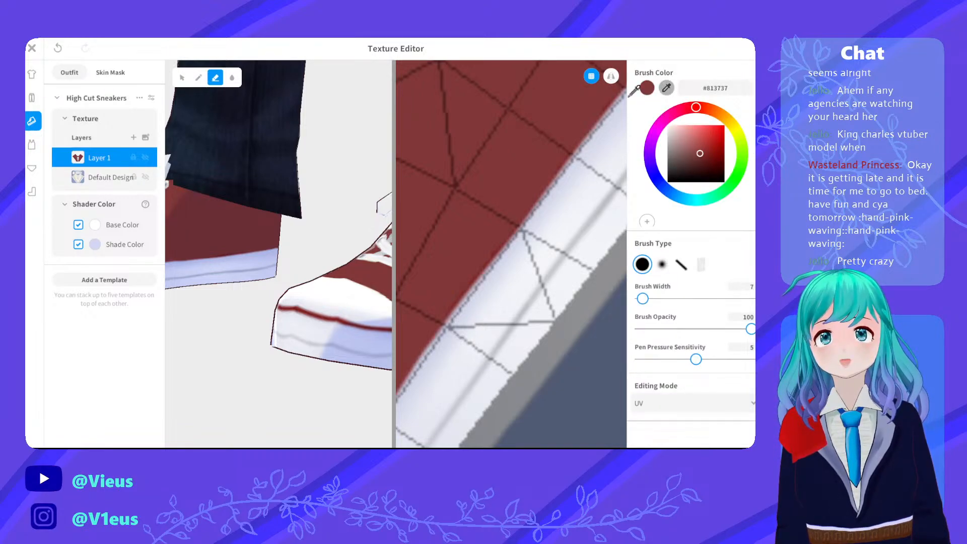
{"action": "left_click", "coordinate": [478, 146]}
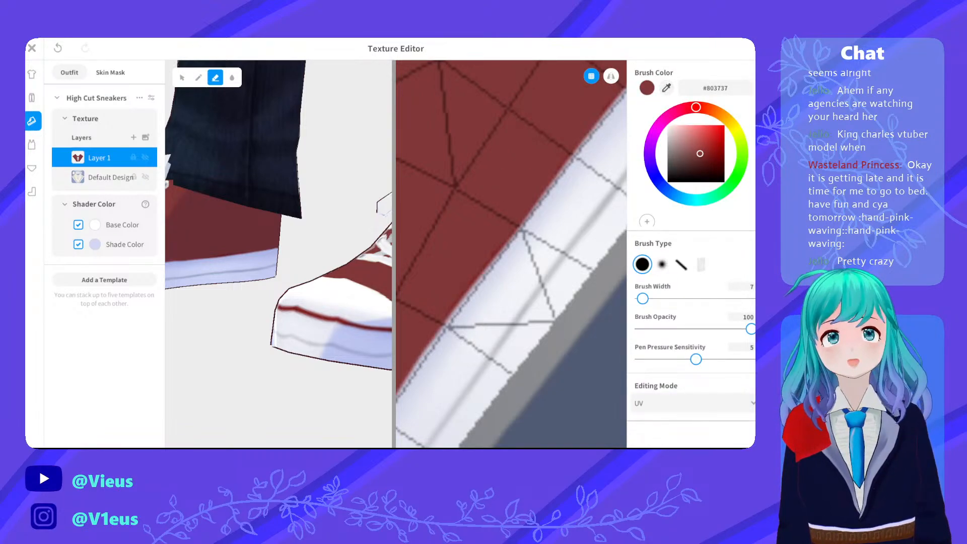
{"action": "scroll", "coordinate": [685, 338], "scroll_direction": "down", "scroll_amount": 2}
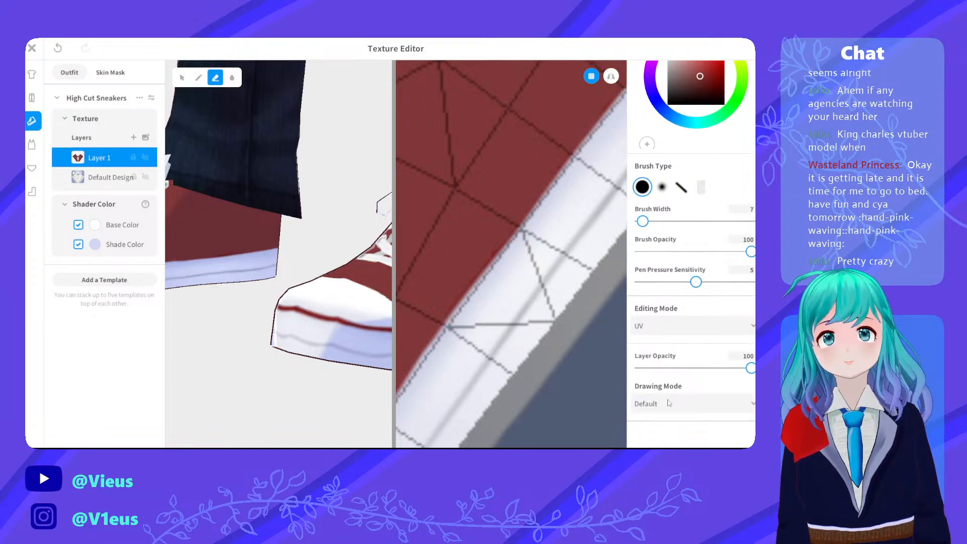
{"action": "left_click", "coordinate": [669, 403]}
{"action": "left_click", "coordinate": [665, 356]}
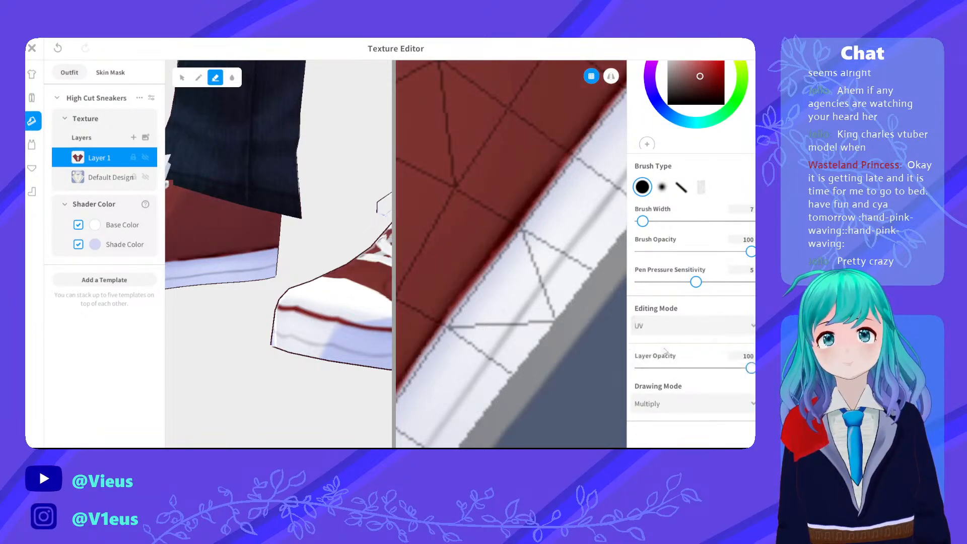
Paint the dark red along the seam between upper and white sole on one side of the sneaker, from heel to toe
{"action": "mouse_move", "coordinate": [486, 236]}
{"action": "left_mouse_down"}
{"action": "mouse_move", "coordinate": [458, 281]}
{"action": "mouse_move", "coordinate": [496, 231]}
{"action": "mouse_move", "coordinate": [421, 322]}
{"action": "mouse_move", "coordinate": [429, 318]}
{"action": "mouse_move", "coordinate": [408, 364]}
{"action": "left_mouse_up"}
{"action": "key", "text": "ctrl+z"}
{"action": "left_click", "coordinate": [198, 78]}
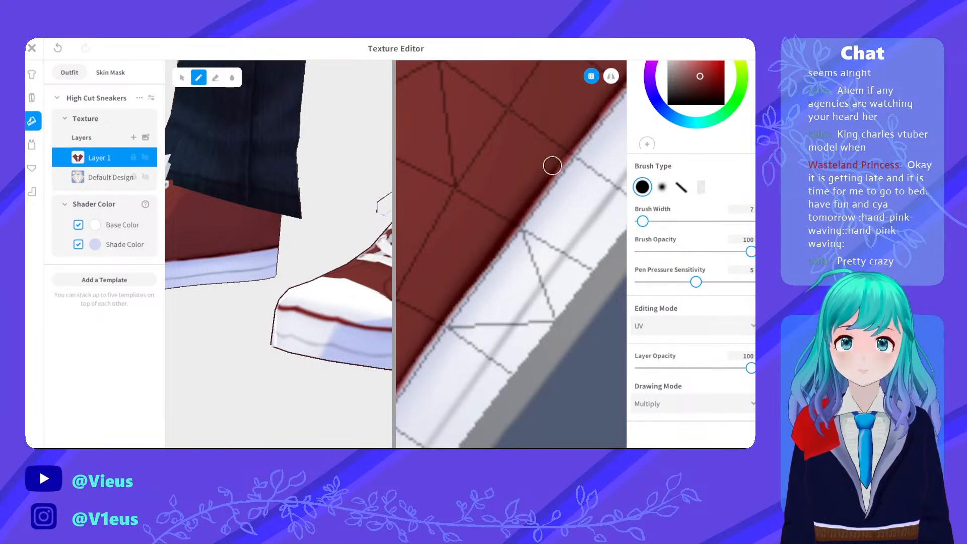
{"action": "left_click_drag", "start_coordinate": [497, 242], "coordinate": [573, 149]}
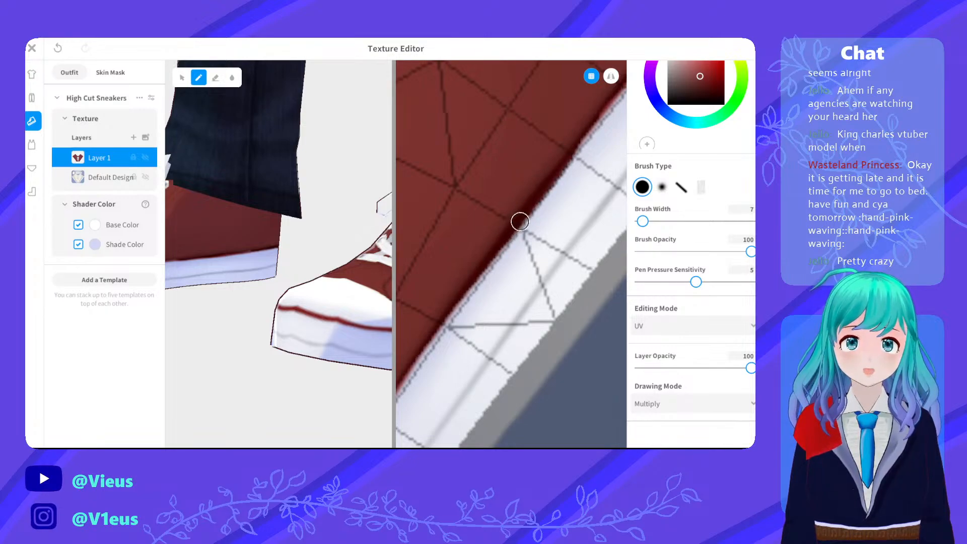
{"action": "left_click_drag", "start_coordinate": [509, 237], "coordinate": [573, 145]}
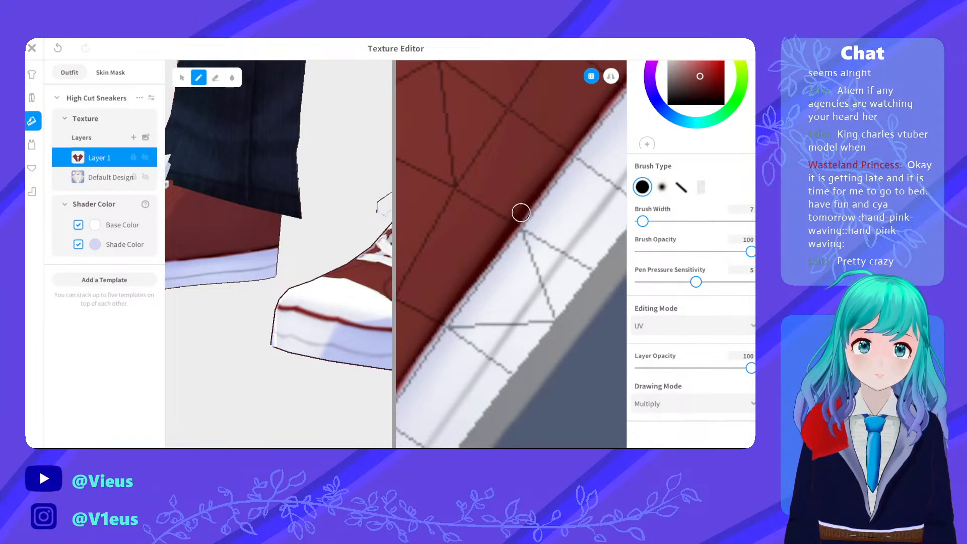
{"action": "middle_click_drag", "start_coordinate": [516, 204], "coordinate": [382, 376]}
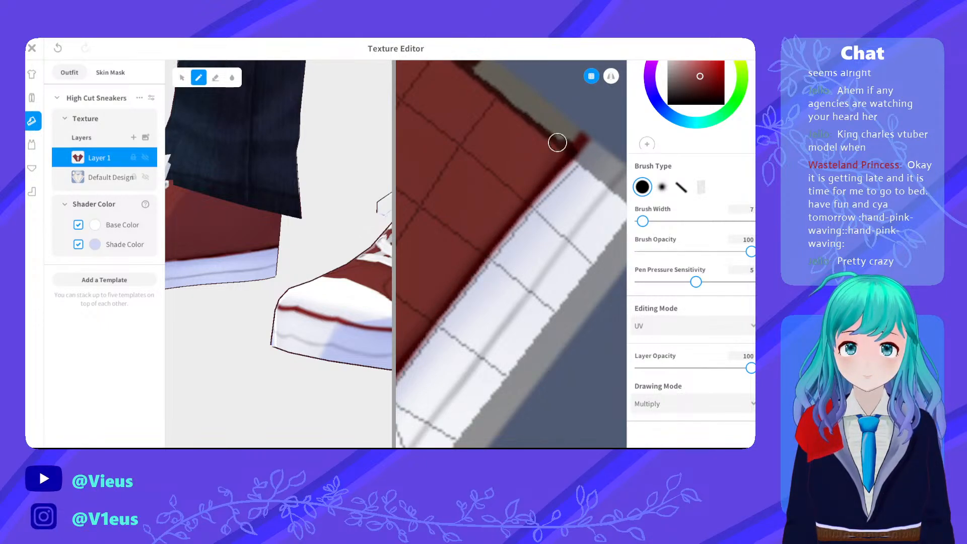
{"action": "middle_click_drag", "start_coordinate": [476, 297], "coordinate": [570, 161]}
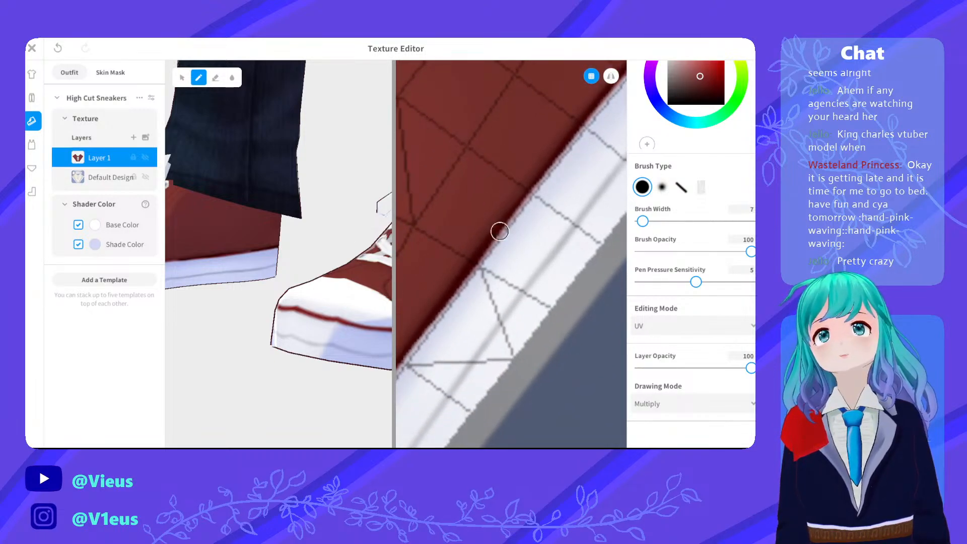
{"action": "middle_click_drag", "start_coordinate": [499, 231], "coordinate": [549, 161]}
{"action": "middle_click_drag", "start_coordinate": [517, 217], "coordinate": [565, 154]}
{"action": "middle_click_drag", "start_coordinate": [525, 220], "coordinate": [563, 178]}
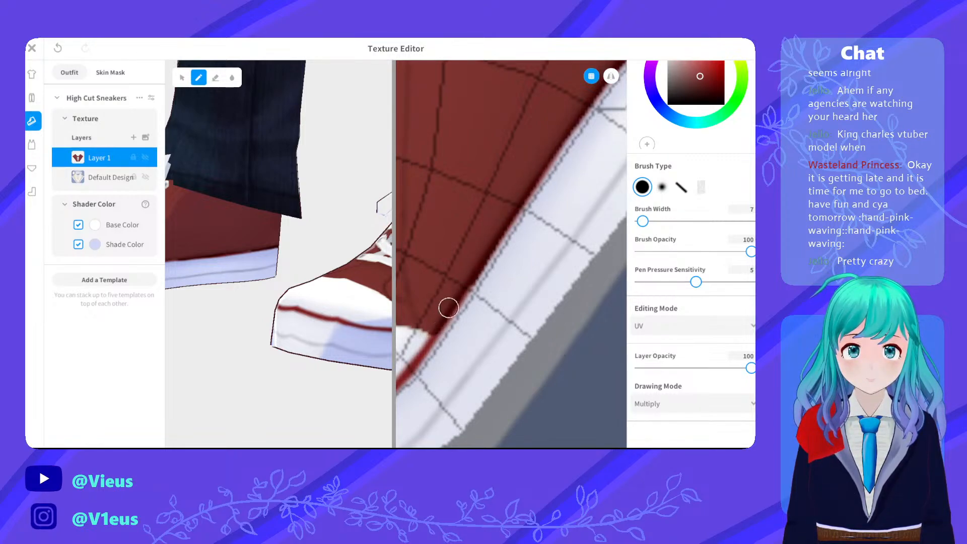
Fill the pale gaps along the opposite sole seam with dark red, working from the toe cap towards the heel
{"action": "scroll", "coordinate": [434, 295], "scroll_direction": "down", "scroll_amount": 2}
{"action": "middle_click_drag", "start_coordinate": [434, 295], "coordinate": [616, 265]}
{"action": "middle_click_drag", "start_coordinate": [522, 268], "coordinate": [588, 290]}
{"action": "middle_click_drag", "start_coordinate": [440, 269], "coordinate": [543, 289]}
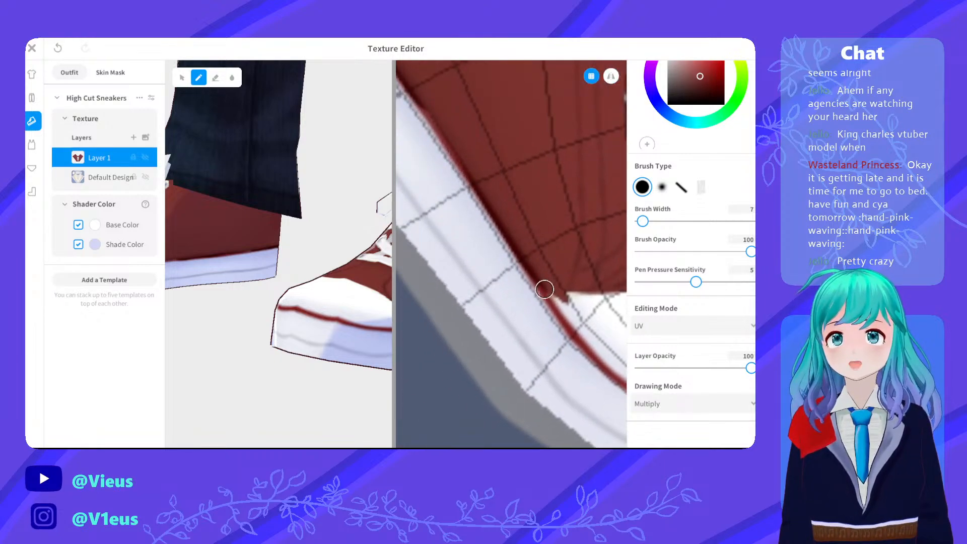
{"action": "scroll", "coordinate": [543, 290], "scroll_direction": "up", "scroll_amount": 2}
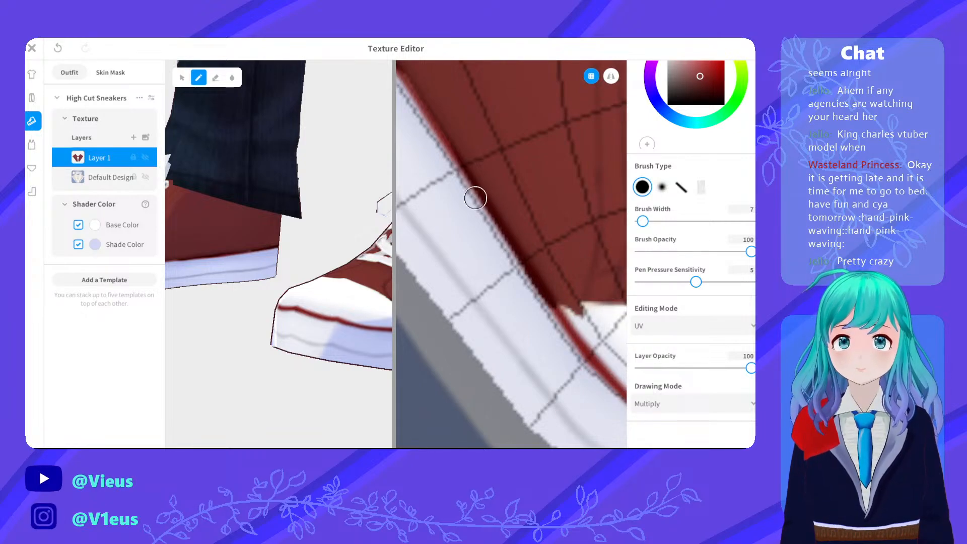
{"action": "mouse_move", "coordinate": [478, 240]}
{"action": "middle_mouse_down"}
{"action": "mouse_move", "coordinate": [523, 355]}
{"action": "mouse_move", "coordinate": [535, 362]}
{"action": "middle_mouse_up"}
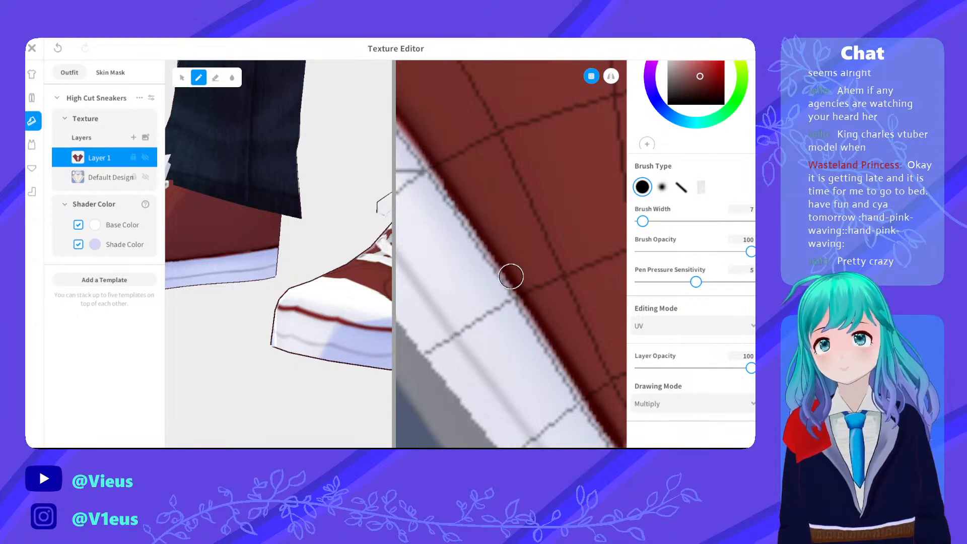
{"action": "scroll", "coordinate": [476, 158], "scroll_direction": "up", "scroll_amount": 1}
{"action": "middle_click_drag", "start_coordinate": [475, 157], "coordinate": [585, 337]}
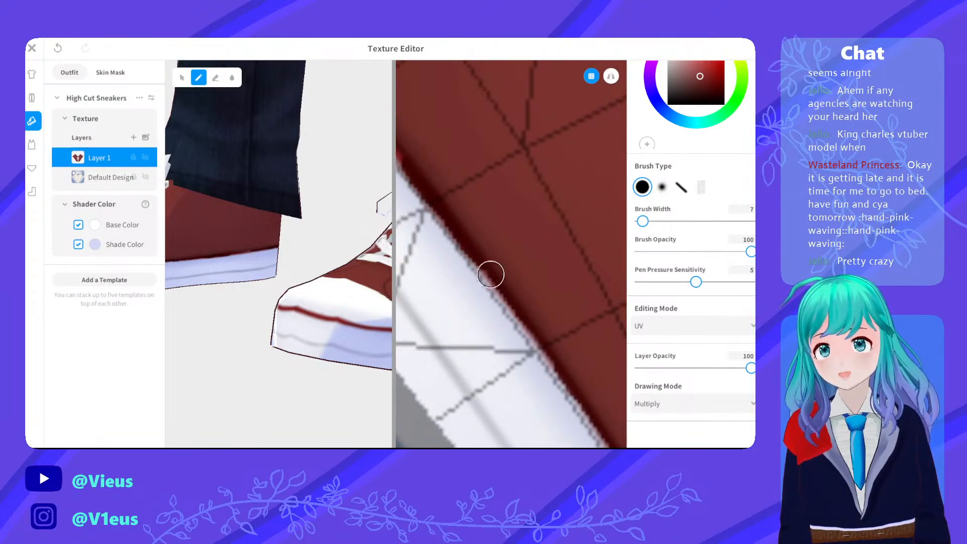
{"action": "left_click_drag", "start_coordinate": [553, 361], "coordinate": [572, 386]}
Finish painting the dark red along the rear part of that sole seam, up to the heel end
{"action": "scroll", "coordinate": [555, 357], "scroll_direction": "down", "scroll_amount": 3}
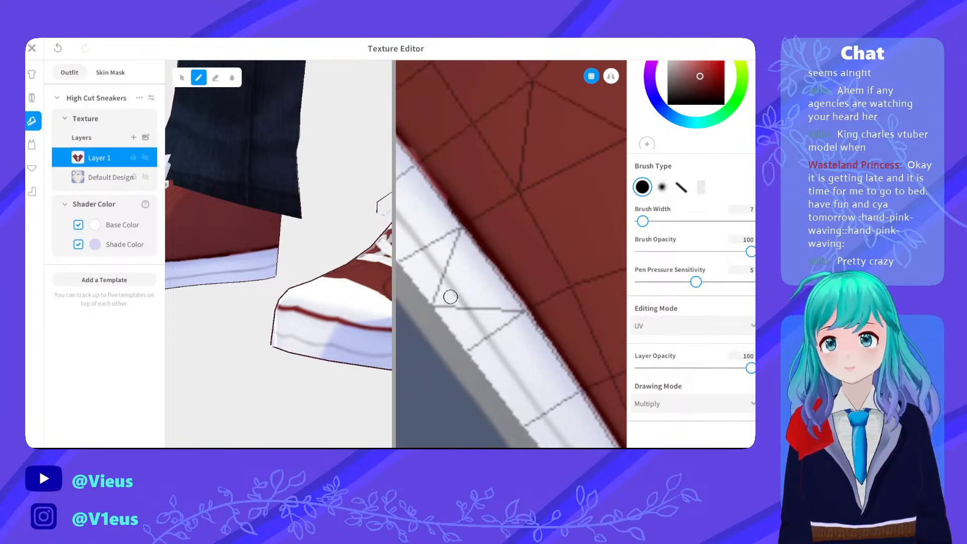
{"action": "scroll", "coordinate": [451, 287], "scroll_direction": "down", "scroll_amount": 3}
{"action": "middle_click_drag", "start_coordinate": [456, 233], "coordinate": [533, 291]}
{"action": "scroll", "coordinate": [531, 289], "scroll_direction": "up", "scroll_amount": 1}
{"action": "scroll", "coordinate": [509, 225], "scroll_direction": "up", "scroll_amount": 1}
{"action": "middle_click_drag", "start_coordinate": [503, 231], "coordinate": [489, 255]}
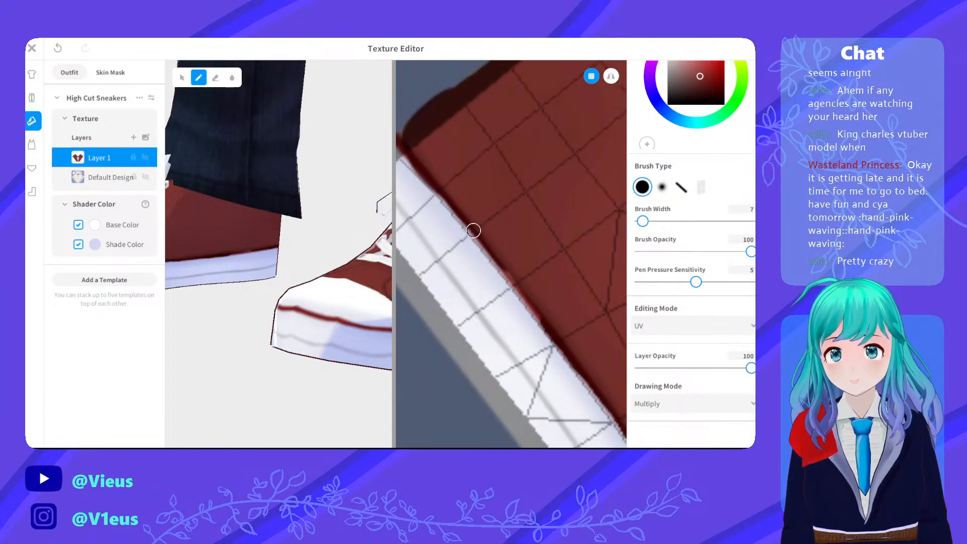
{"action": "left_click_drag", "start_coordinate": [513, 278], "coordinate": [517, 290]}
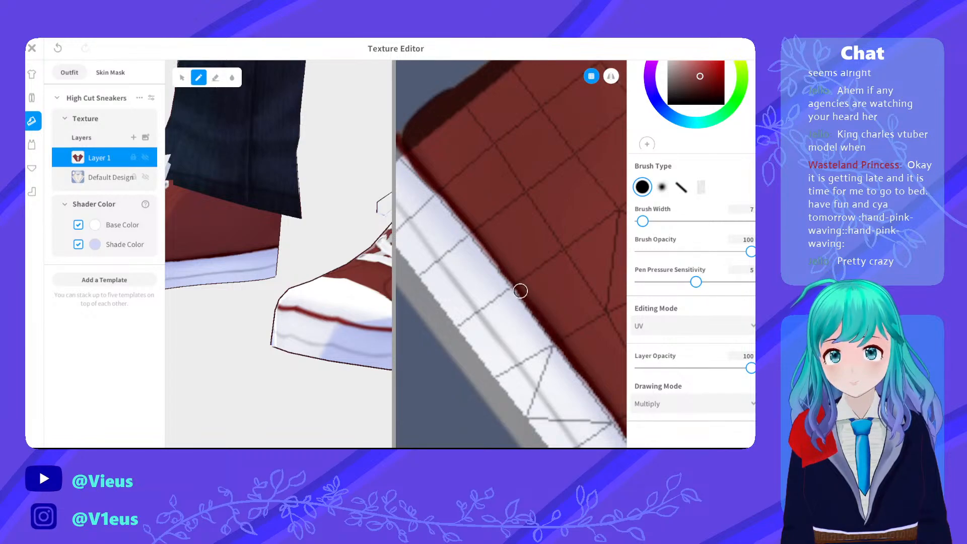
{"action": "middle_click_drag", "start_coordinate": [478, 230], "coordinate": [532, 285]}
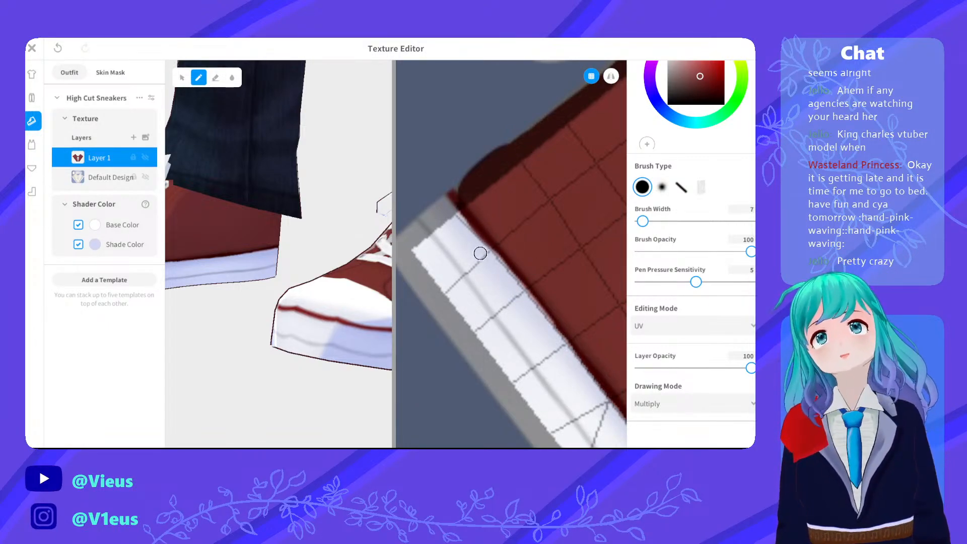
{"action": "middle_click_drag", "start_coordinate": [495, 249], "coordinate": [425, 205]}
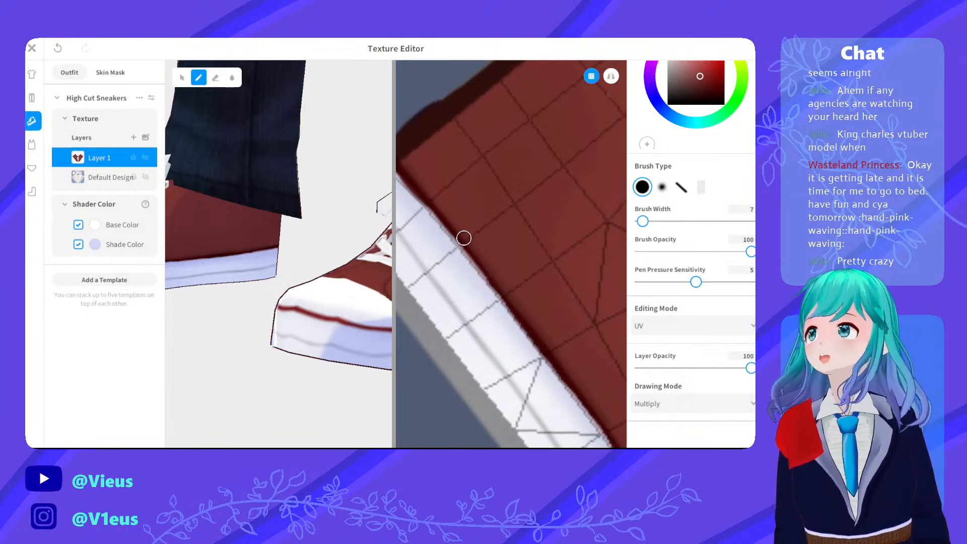
Erase the stray red paint where the upper meets the white toe cap to clean up the edge on both sides
{"action": "scroll", "coordinate": [503, 242], "scroll_direction": "up", "scroll_amount": 5}
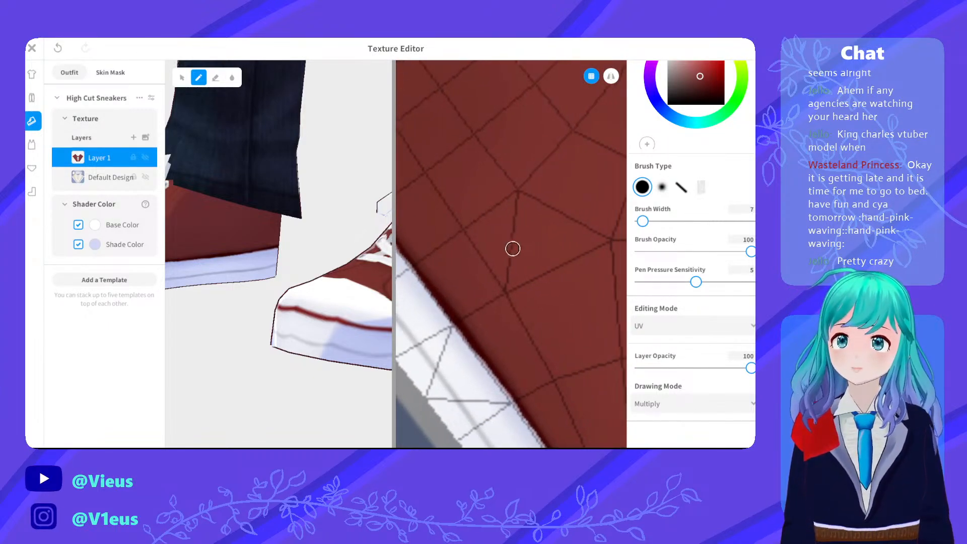
{"action": "mouse_move", "coordinate": [530, 224]}
{"action": "middle_mouse_down"}
{"action": "mouse_move", "coordinate": [415, 211]}
{"action": "mouse_move", "coordinate": [527, 132]}
{"action": "middle_mouse_up"}
{"action": "mouse_move", "coordinate": [538, 250]}
{"action": "middle_mouse_down"}
{"action": "mouse_move", "coordinate": [486, 134]}
{"action": "mouse_move", "coordinate": [531, 216]}
{"action": "mouse_move", "coordinate": [484, 161]}
{"action": "middle_mouse_up"}
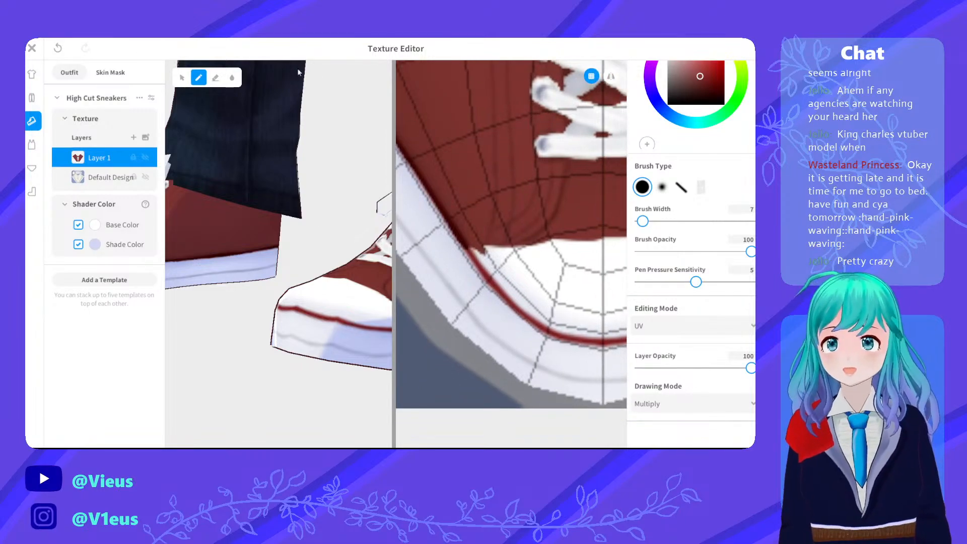
{"action": "left_click", "coordinate": [215, 78]}
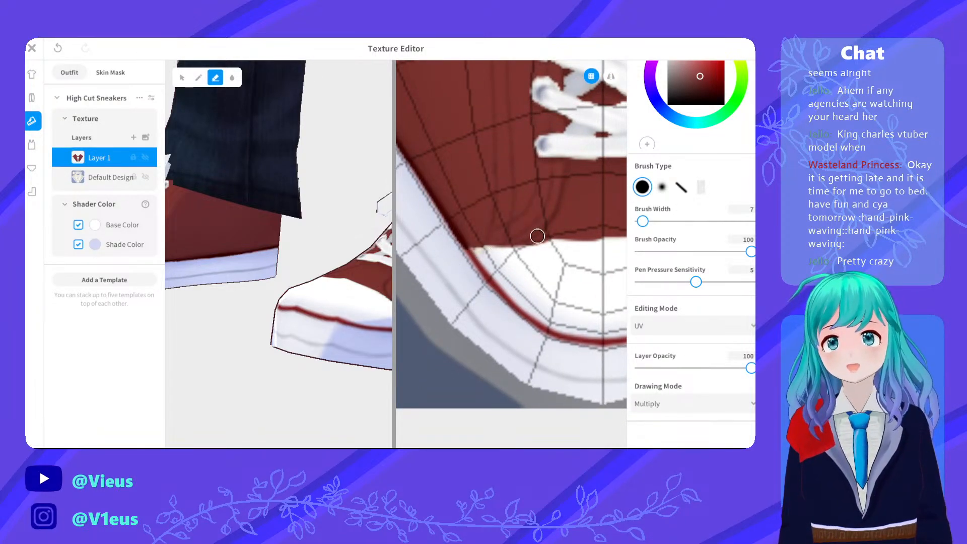
{"action": "mouse_move", "coordinate": [538, 210]}
{"action": "middle_mouse_down"}
{"action": "mouse_move", "coordinate": [382, 242]}
{"action": "mouse_move", "coordinate": [476, 230]}
{"action": "middle_mouse_up"}
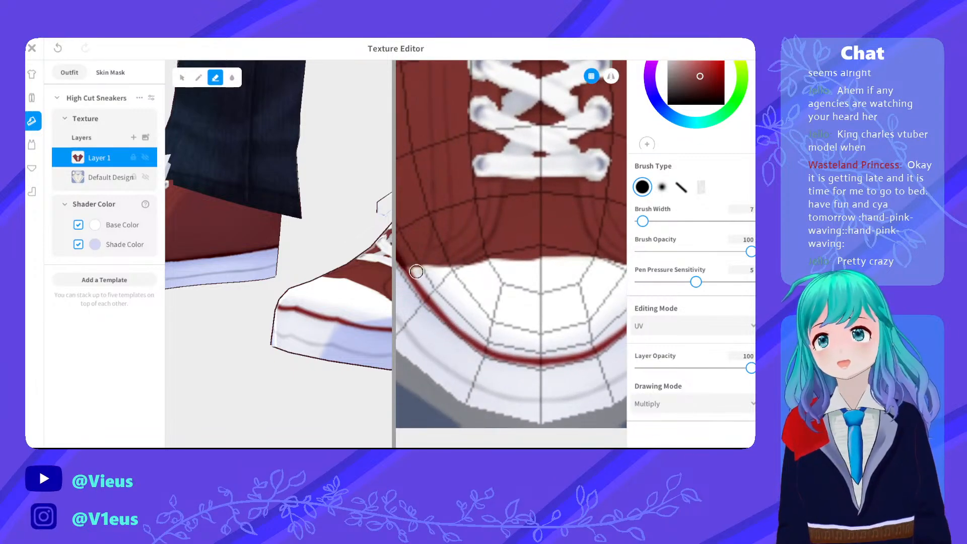
{"action": "middle_click_drag", "start_coordinate": [581, 256], "coordinate": [445, 251]}
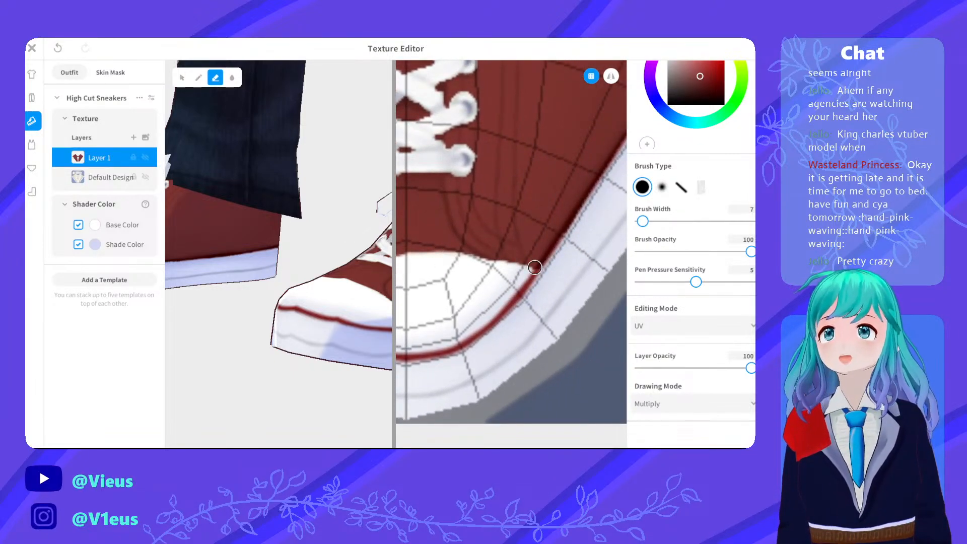
{"action": "scroll", "coordinate": [430, 270], "scroll_direction": "down", "scroll_amount": 4}
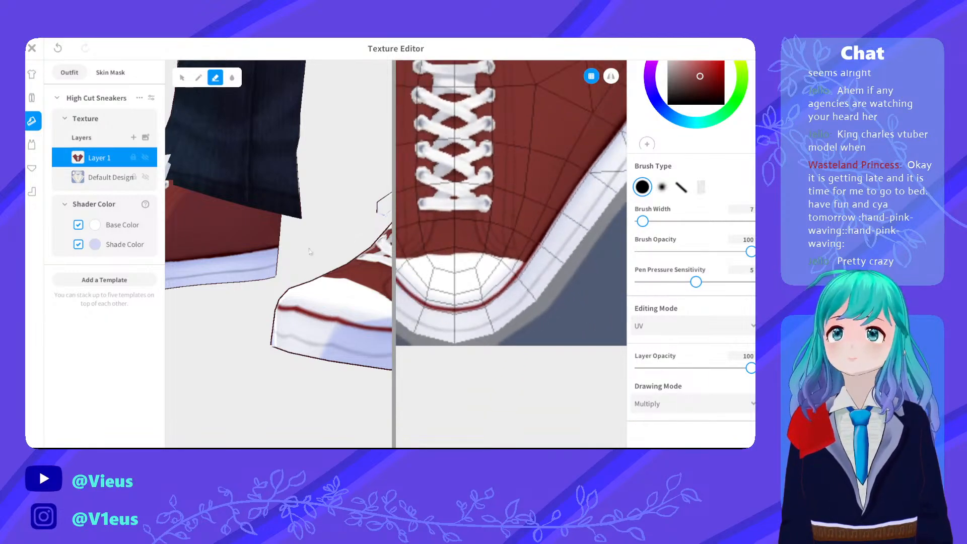
Check the sneakers on the whole character, close the Texture Editor and save the edited shoes as a new item
{"action": "scroll", "coordinate": [311, 250], "scroll_direction": "down", "scroll_amount": 4}
{"action": "right_click_drag", "start_coordinate": [207, 264], "coordinate": [241, 256]}
{"action": "scroll", "coordinate": [280, 244], "scroll_direction": "down", "scroll_amount": 5}
{"action": "scroll", "coordinate": [284, 240], "scroll_direction": "down", "scroll_amount": 6}
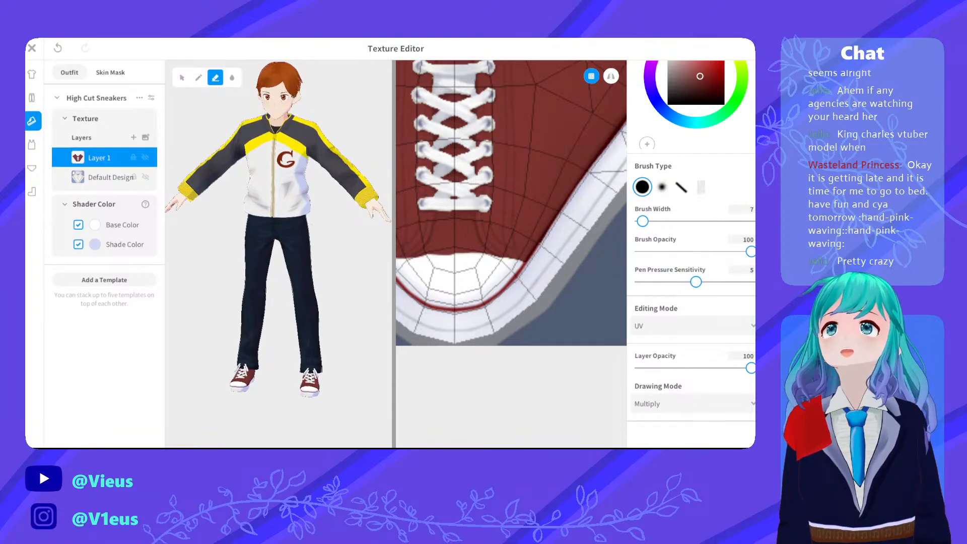
{"action": "left_click", "coordinate": [31, 48]}
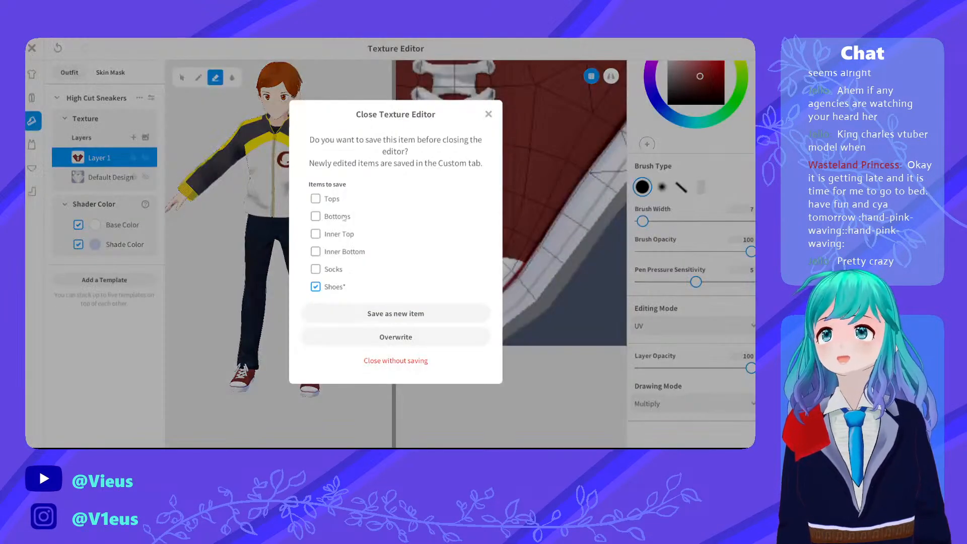
{"action": "left_click", "coordinate": [376, 315]}
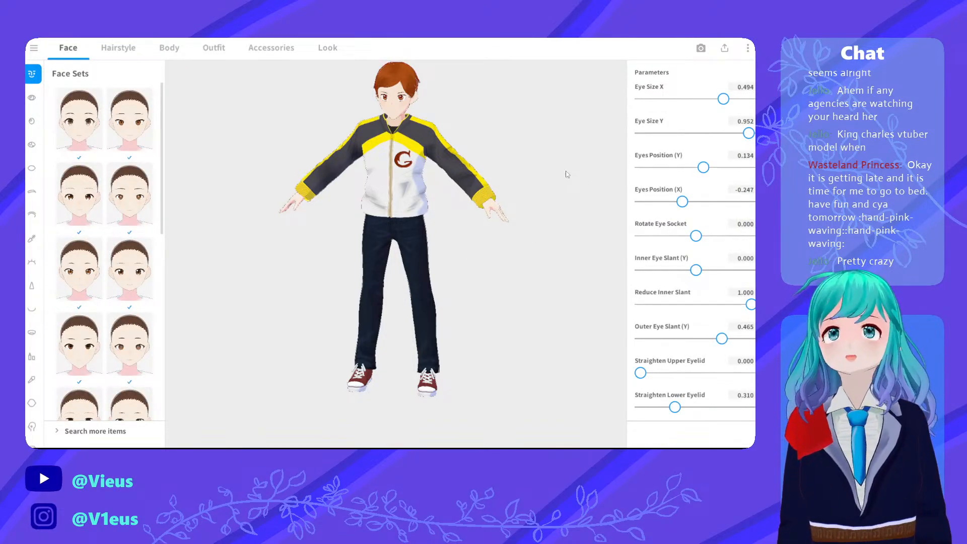
Examine the finished outfit on the full character from closer, farther and rotated viewpoints
{"action": "scroll", "coordinate": [566, 170], "scroll_direction": "up", "scroll_amount": 5}
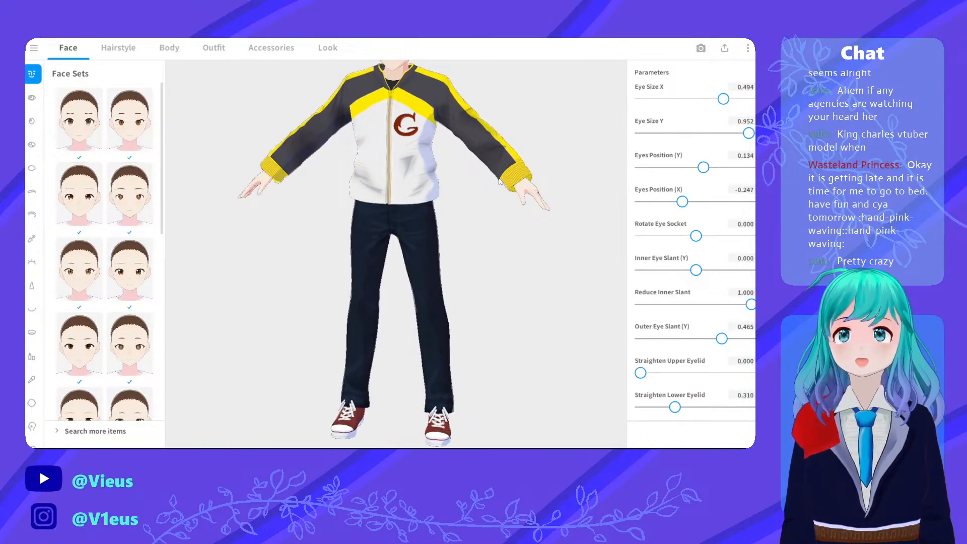
{"action": "middle_click_drag", "start_coordinate": [499, 179], "coordinate": [494, 236]}
{"action": "scroll", "coordinate": [494, 237], "scroll_direction": "down", "scroll_amount": 5}
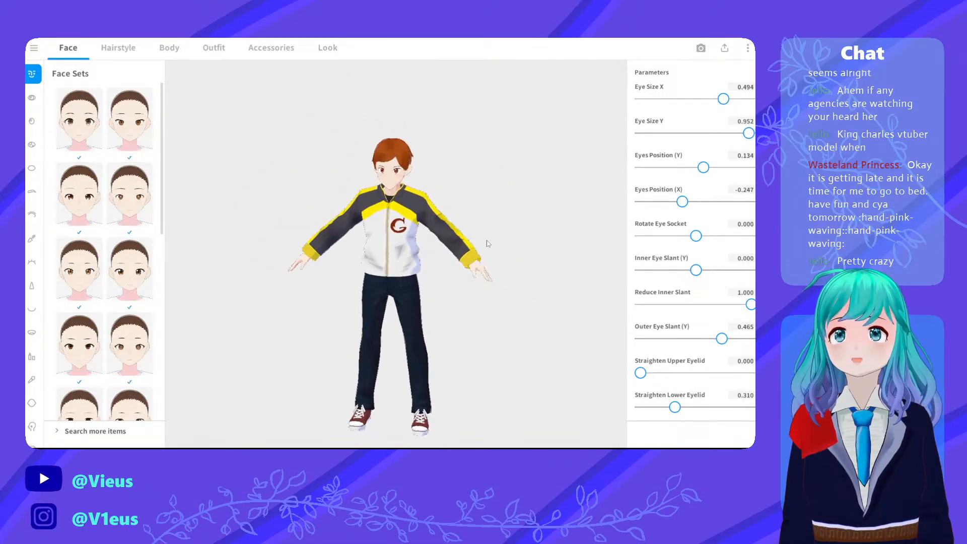
{"action": "right_click_drag", "start_coordinate": [486, 270], "coordinate": [358, 271]}
{"action": "middle_click_drag", "start_coordinate": [399, 292], "coordinate": [403, 250]}
{"action": "mouse_move", "coordinate": [403, 250]}
{"action": "right_mouse_down"}
{"action": "mouse_move", "coordinate": [387, 212]}
{"action": "mouse_move", "coordinate": [402, 251]}
{"action": "right_mouse_up"}
{"action": "scroll", "coordinate": [402, 247], "scroll_direction": "down", "scroll_amount": 5}
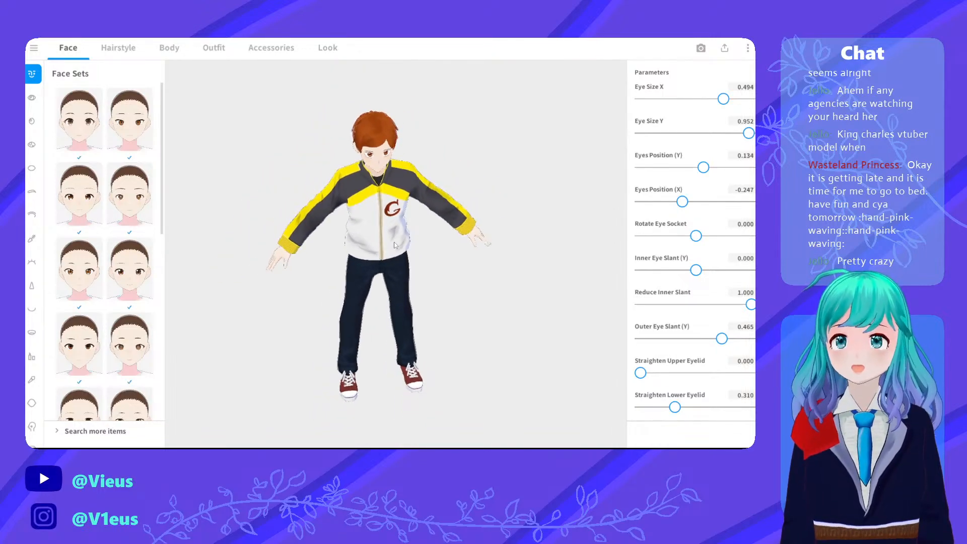
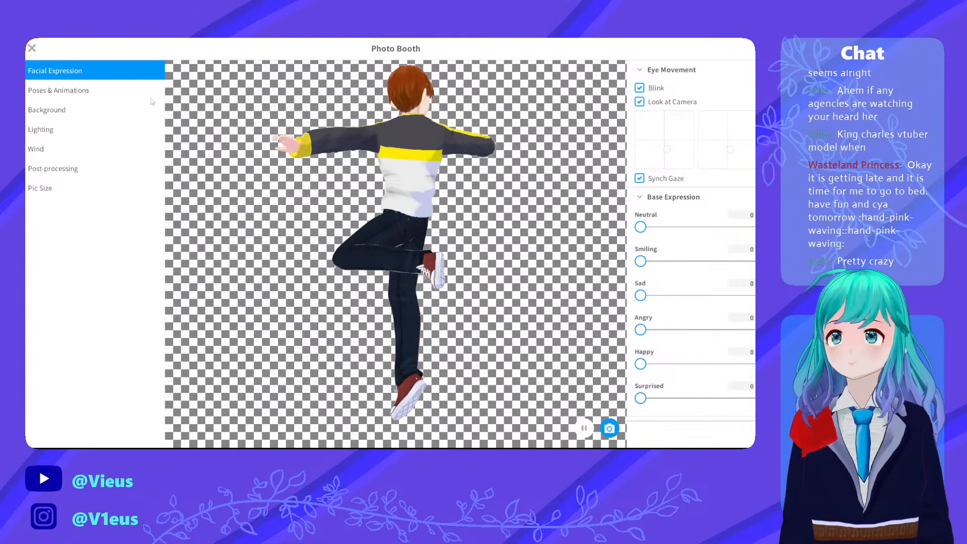
Leave the Photo Booth and open the custom dark red sneakers in the Texture Editor
{"action": "key", "text": "Escape"}
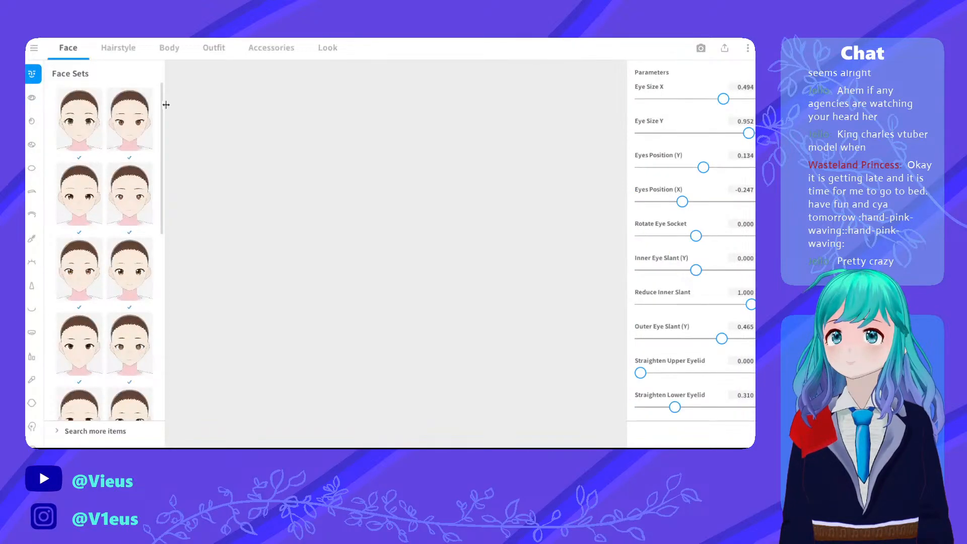
{"action": "left_click", "coordinate": [170, 49]}
{"action": "left_click", "coordinate": [213, 47]}
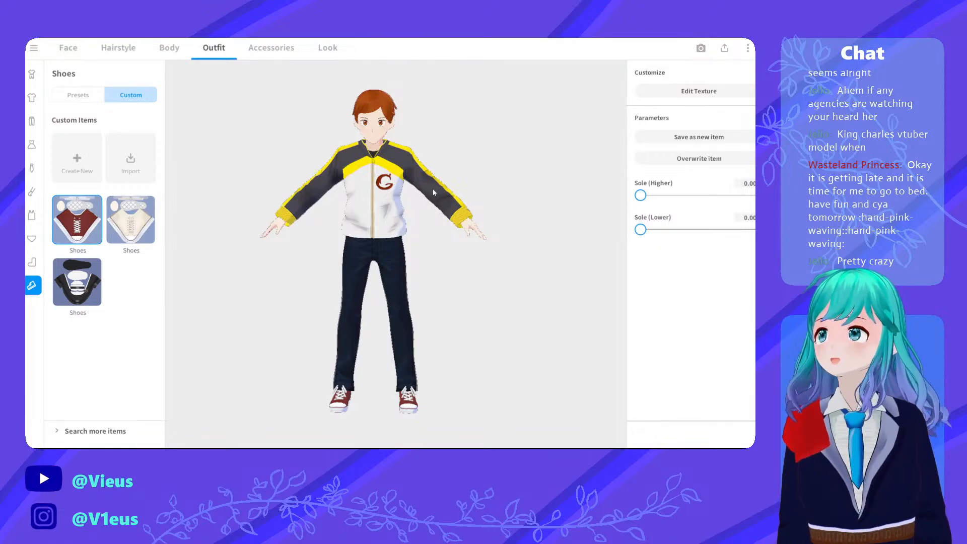
{"action": "left_click", "coordinate": [672, 94]}
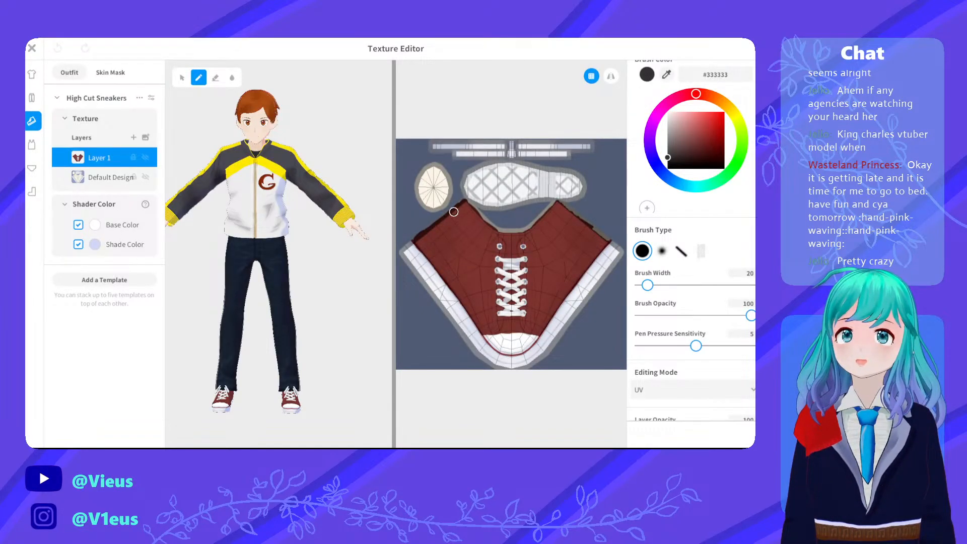
Erase the thin horizontal strips above the sole pattern from the Default Design layer of the High Cut Sneakers texture
{"action": "scroll", "coordinate": [498, 211], "scroll_direction": "up", "scroll_amount": 5}
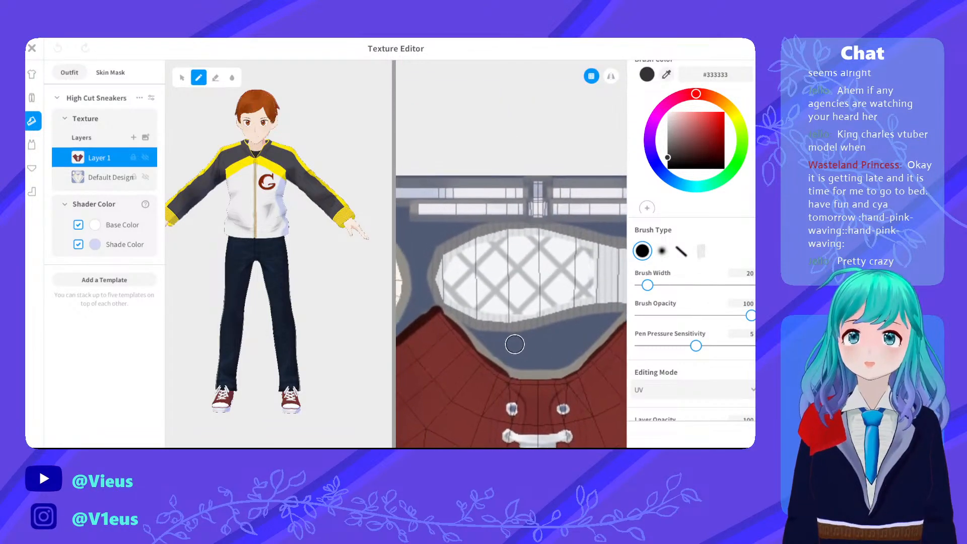
{"action": "scroll", "coordinate": [514, 344], "scroll_direction": "down", "scroll_amount": 1}
{"action": "left_click", "coordinate": [110, 177]}
{"action": "scroll", "coordinate": [448, 173], "scroll_direction": "down", "scroll_amount": 2}
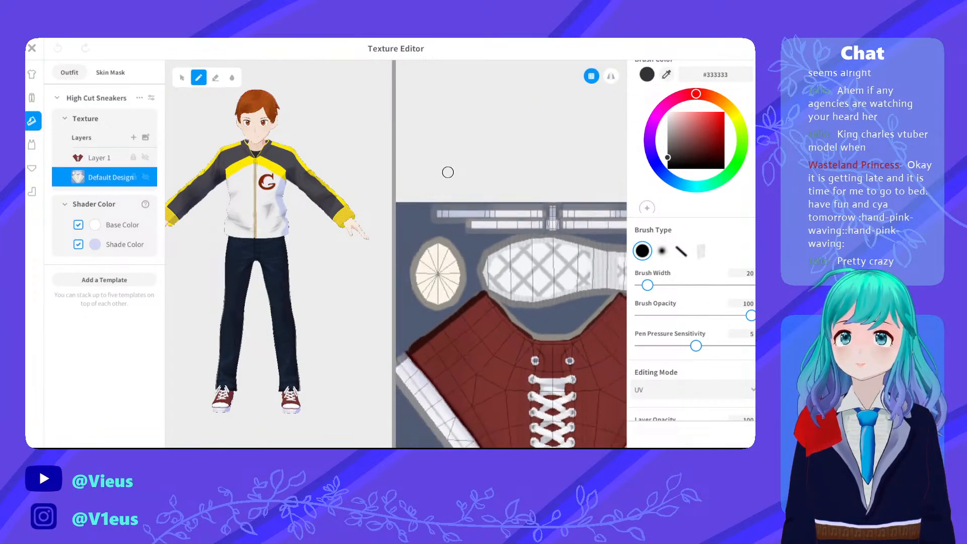
{"action": "scroll", "coordinate": [420, 162], "scroll_direction": "down", "scroll_amount": 3}
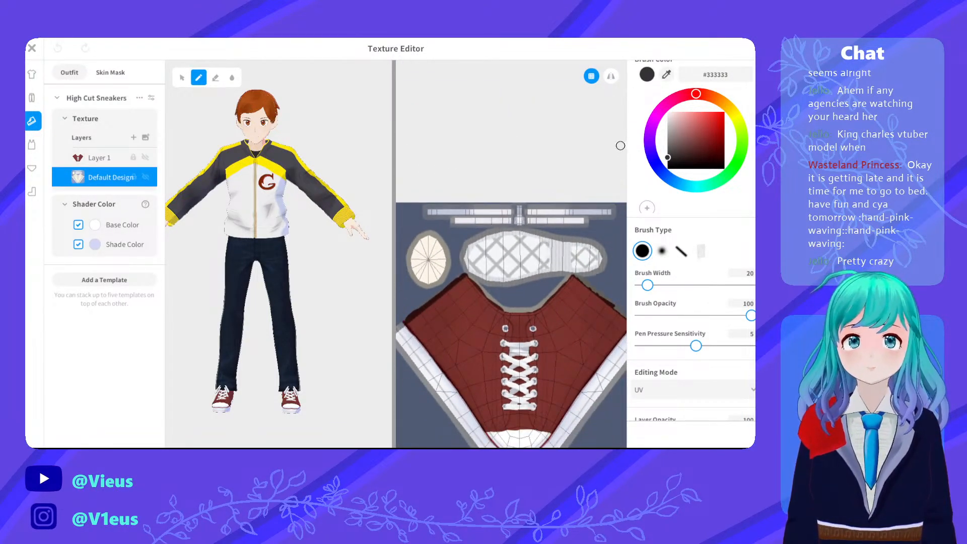
{"action": "left_click", "coordinate": [215, 77]}
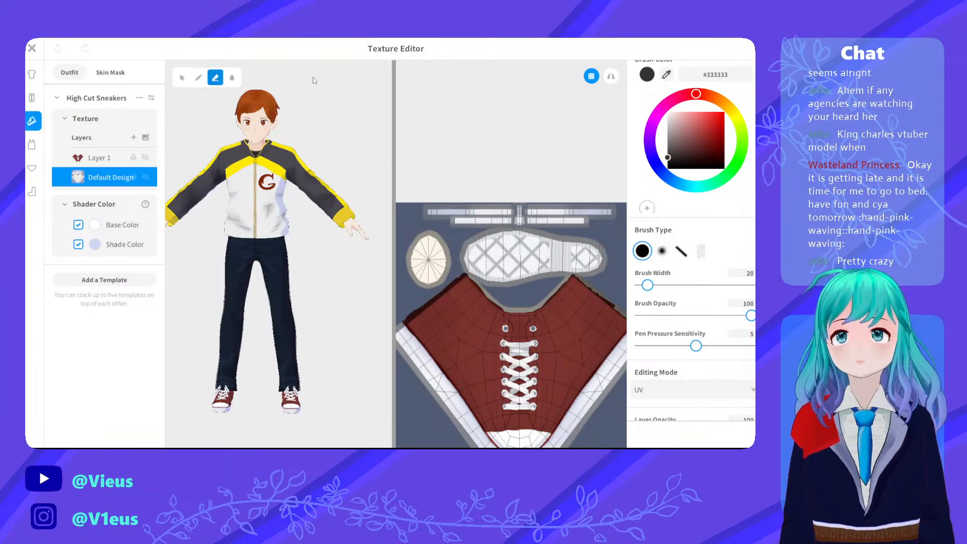
{"action": "mouse_move", "coordinate": [458, 200]}
{"action": "left_mouse_down"}
{"action": "mouse_move", "coordinate": [430, 212]}
{"action": "mouse_move", "coordinate": [594, 218]}
{"action": "mouse_move", "coordinate": [493, 205]}
{"action": "mouse_move", "coordinate": [480, 215]}
{"action": "mouse_move", "coordinate": [491, 219]}
{"action": "mouse_move", "coordinate": [480, 205]}
{"action": "left_mouse_up"}
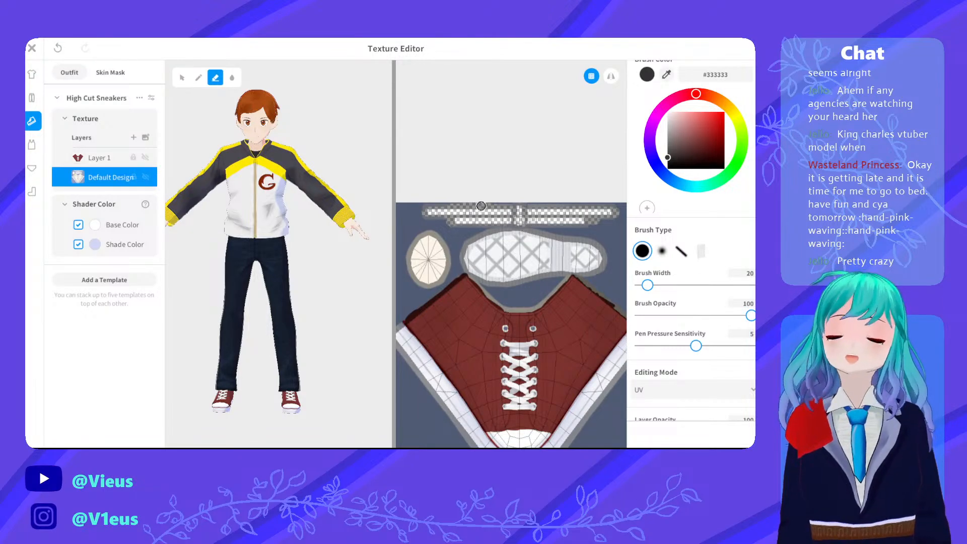
Examine the edited sneakers on the character from the front, underside and side, and close the Texture Editor
{"action": "scroll", "coordinate": [481, 206], "scroll_direction": "down", "scroll_amount": 3}
{"action": "scroll", "coordinate": [266, 242], "scroll_direction": "up", "scroll_amount": 2}
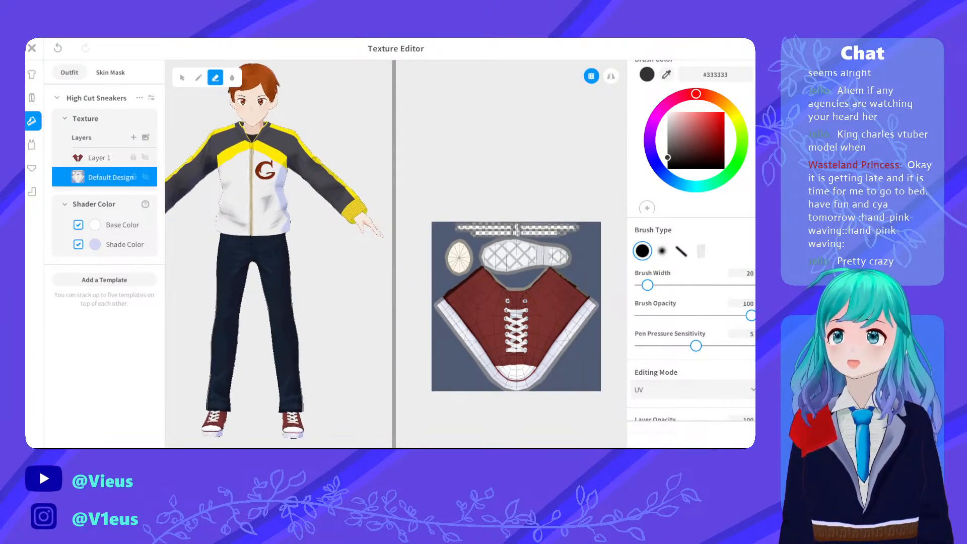
{"action": "scroll", "coordinate": [271, 262], "scroll_direction": "up", "scroll_amount": 5}
{"action": "middle_click_drag", "start_coordinate": [280, 373], "coordinate": [267, 131]}
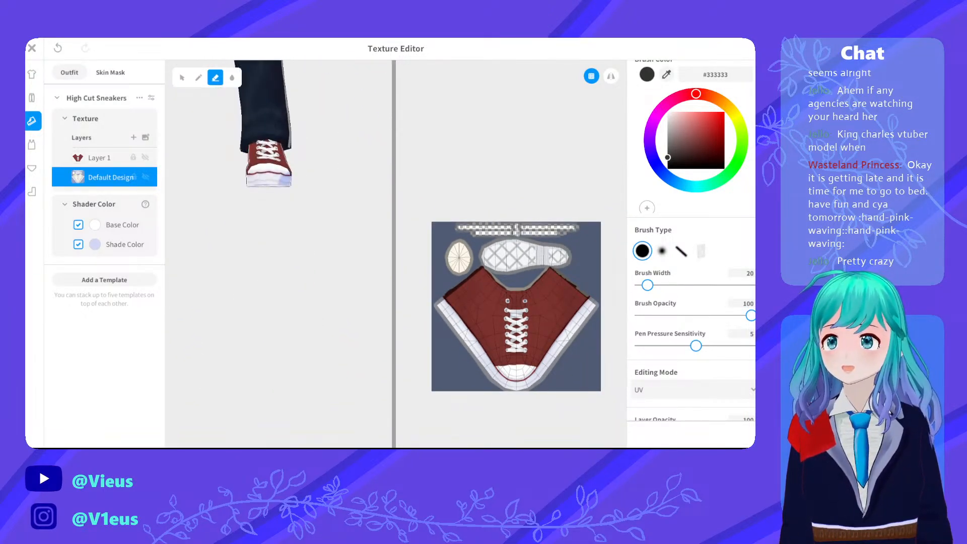
{"action": "scroll", "coordinate": [247, 227], "scroll_direction": "up", "scroll_amount": 5}
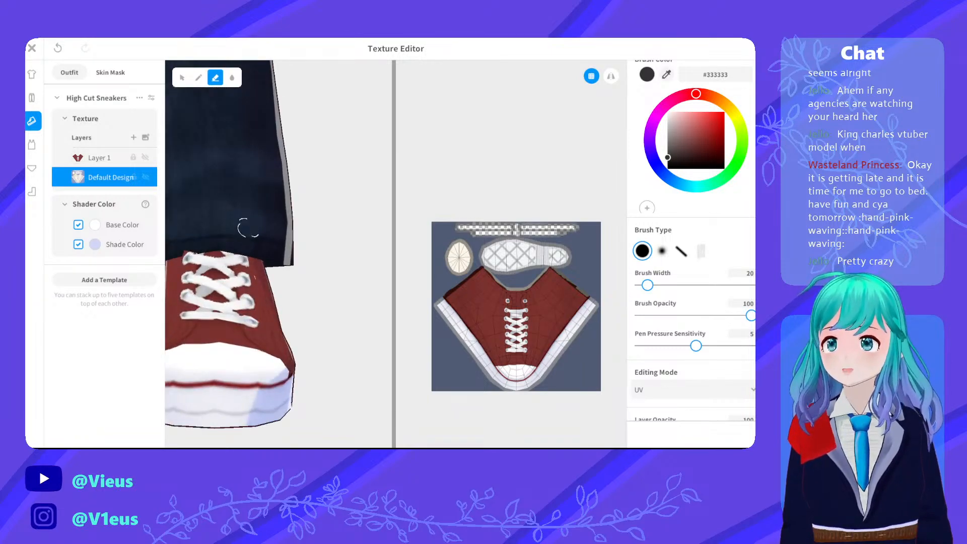
{"action": "right_click_drag", "start_coordinate": [248, 228], "coordinate": [253, 247]}
{"action": "middle_click_drag", "start_coordinate": [278, 292], "coordinate": [308, 343]}
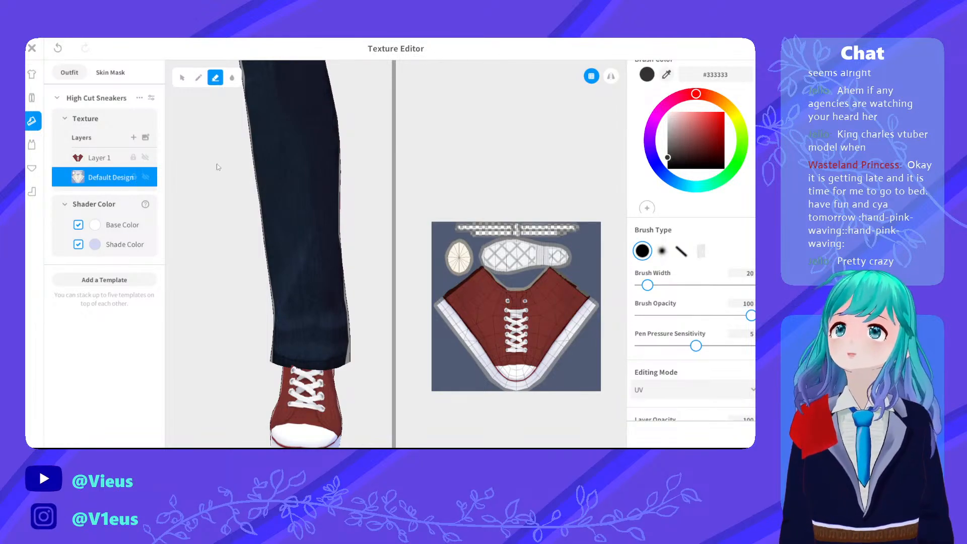
{"action": "scroll", "coordinate": [222, 167], "scroll_direction": "down", "scroll_amount": 1}
{"action": "right_click_drag", "start_coordinate": [257, 203], "coordinate": [203, 184]}
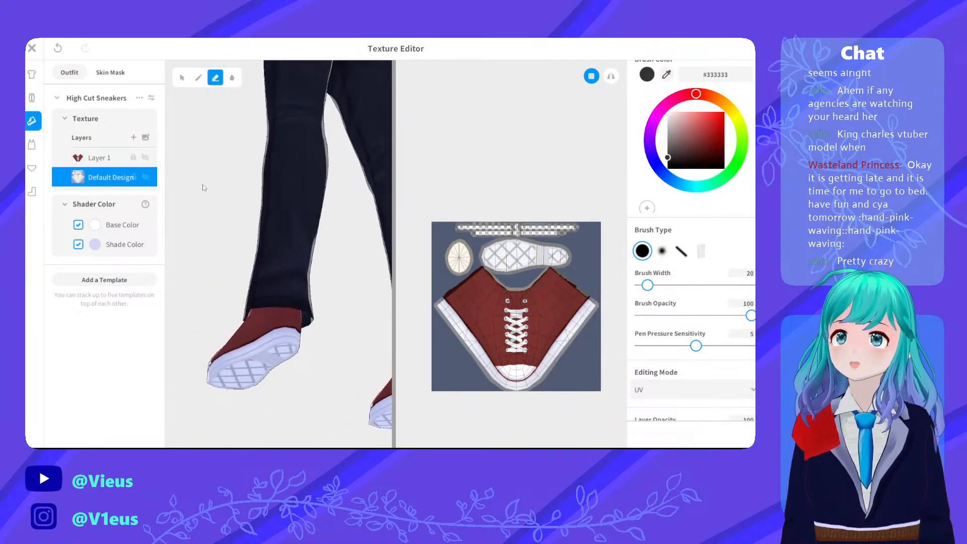
{"action": "right_click_drag", "start_coordinate": [296, 281], "coordinate": [330, 296]}
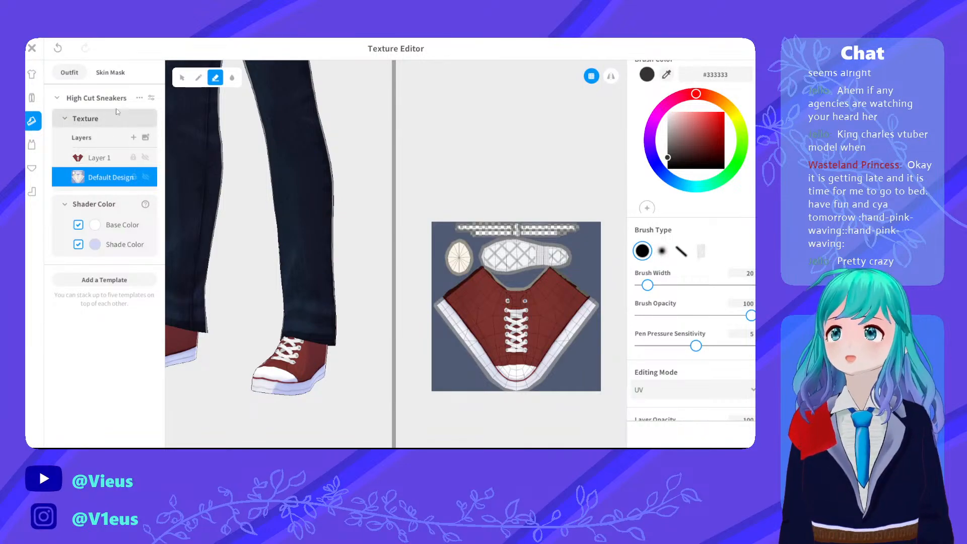
{"action": "left_click", "coordinate": [32, 48]}
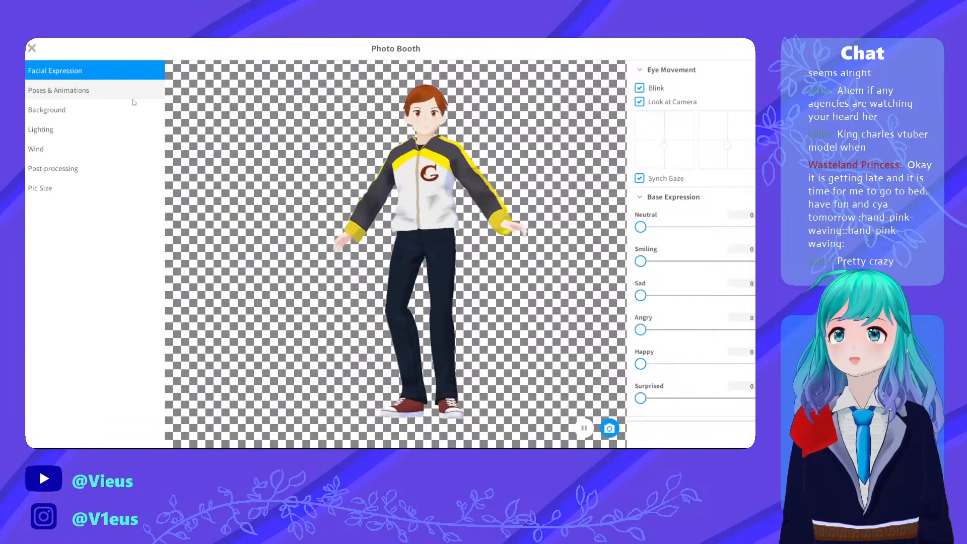
Try the Standby 2, Standby 0 and Standby 1 animations on the character in the Photo Booth
{"action": "left_click", "coordinate": [58, 90]}
{"action": "left_click", "coordinate": [739, 233]}
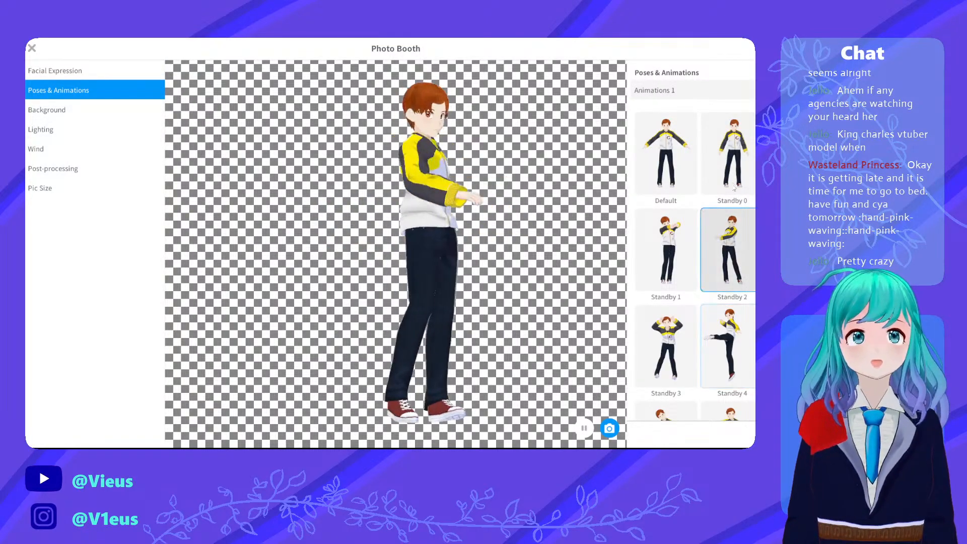
{"action": "left_click", "coordinate": [733, 184]}
{"action": "left_click", "coordinate": [669, 347]}
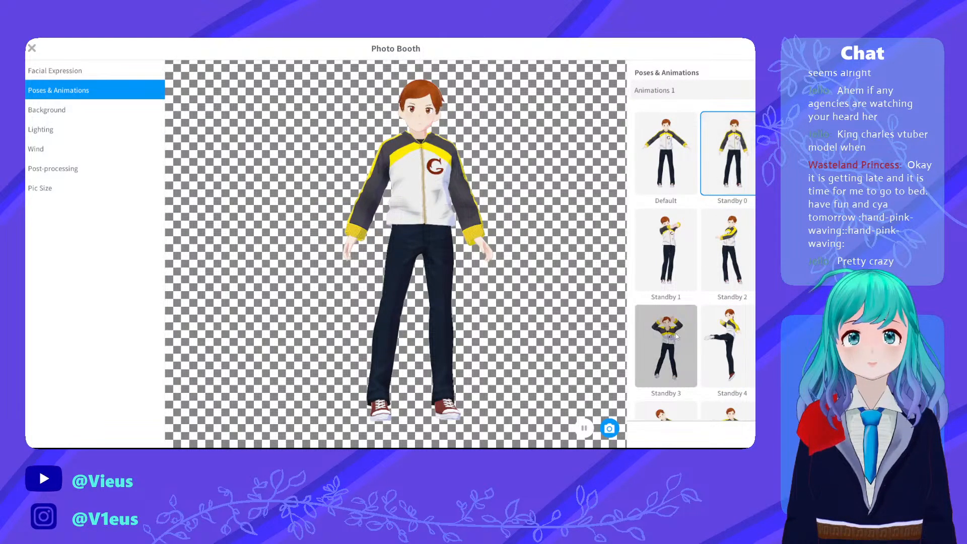
{"action": "left_click", "coordinate": [733, 274]}
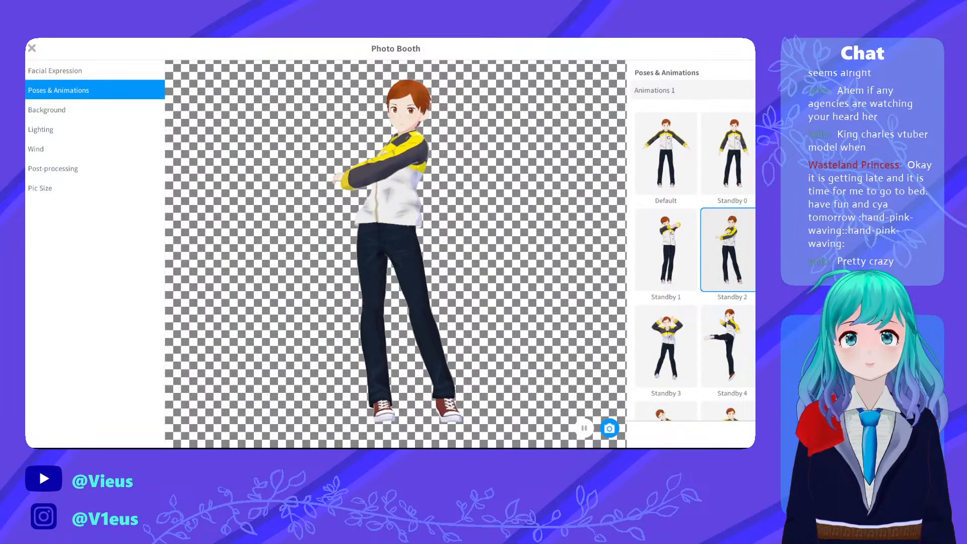
{"action": "left_click", "coordinate": [678, 282]}
Apply the Standby 5 animation, pause it with one hand at the chin and frame the character's upper body
{"action": "scroll", "coordinate": [692, 346], "scroll_direction": "down", "scroll_amount": 2}
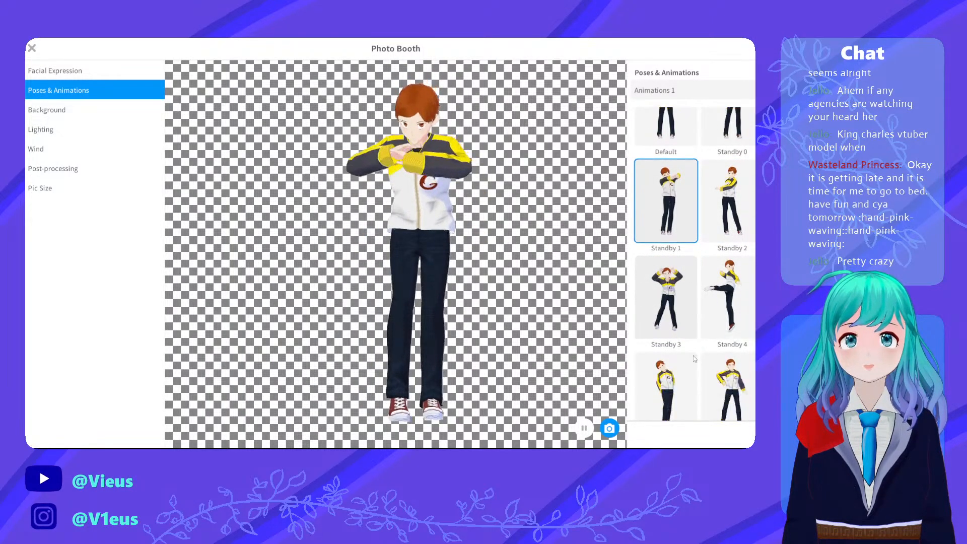
{"action": "left_click", "coordinate": [677, 356]}
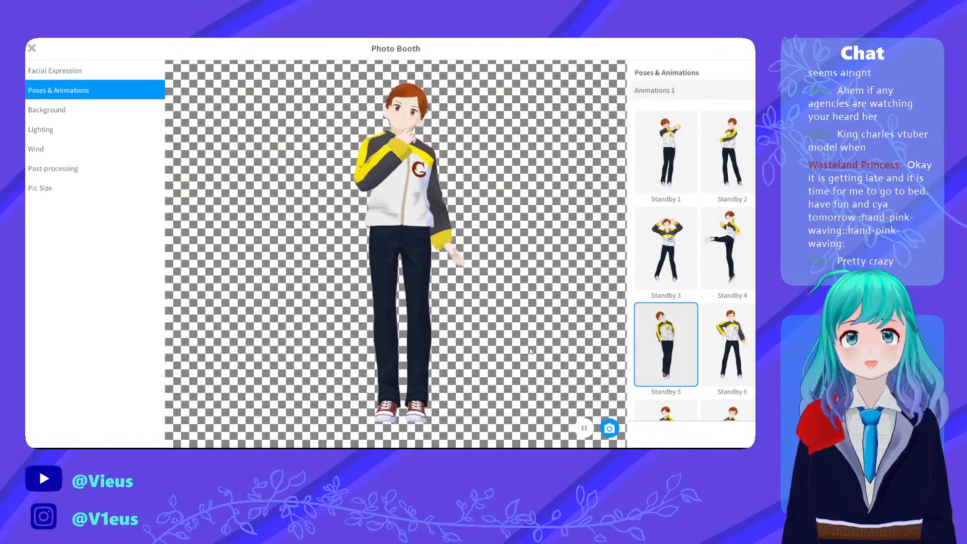
{"action": "left_click", "coordinate": [584, 426]}
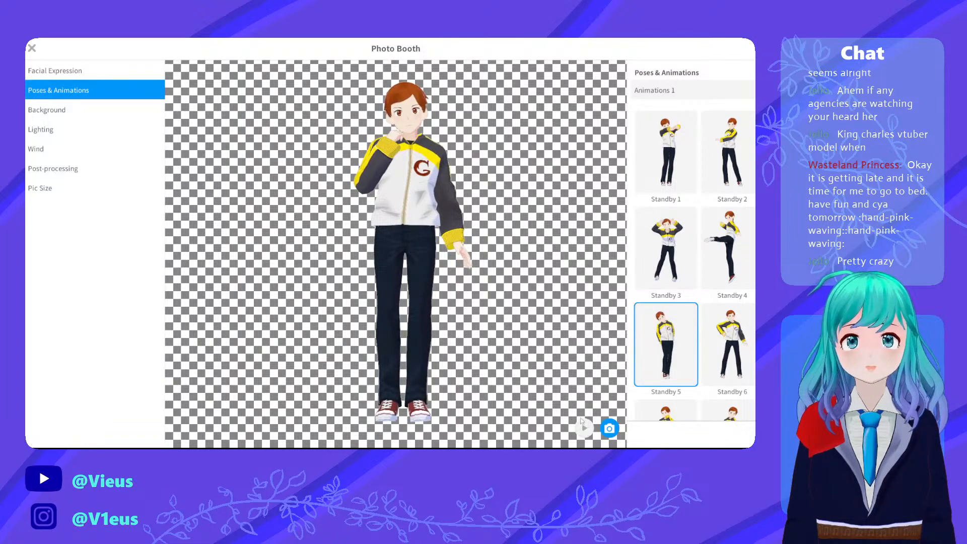
{"action": "scroll", "coordinate": [386, 118], "scroll_direction": "up", "scroll_amount": 2}
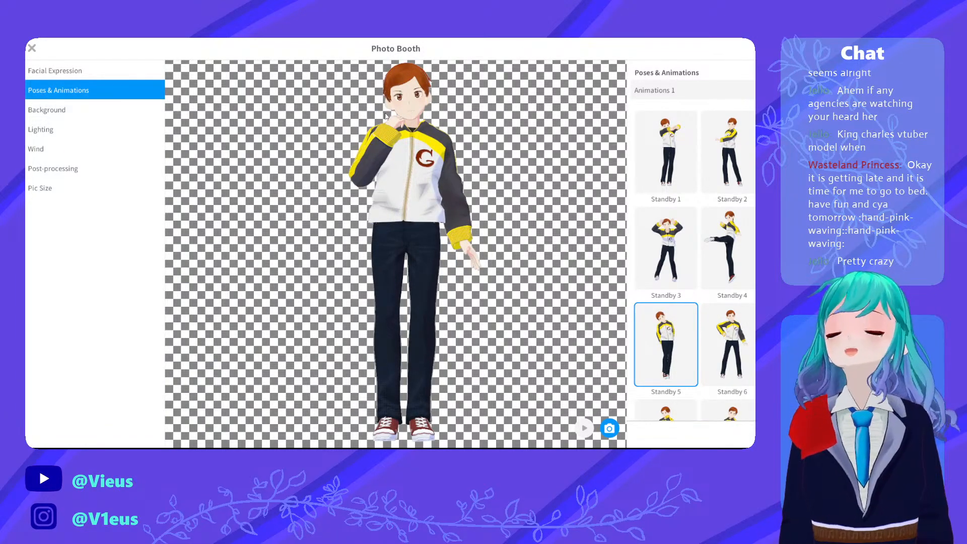
{"action": "scroll", "coordinate": [396, 115], "scroll_direction": "up", "scroll_amount": 3}
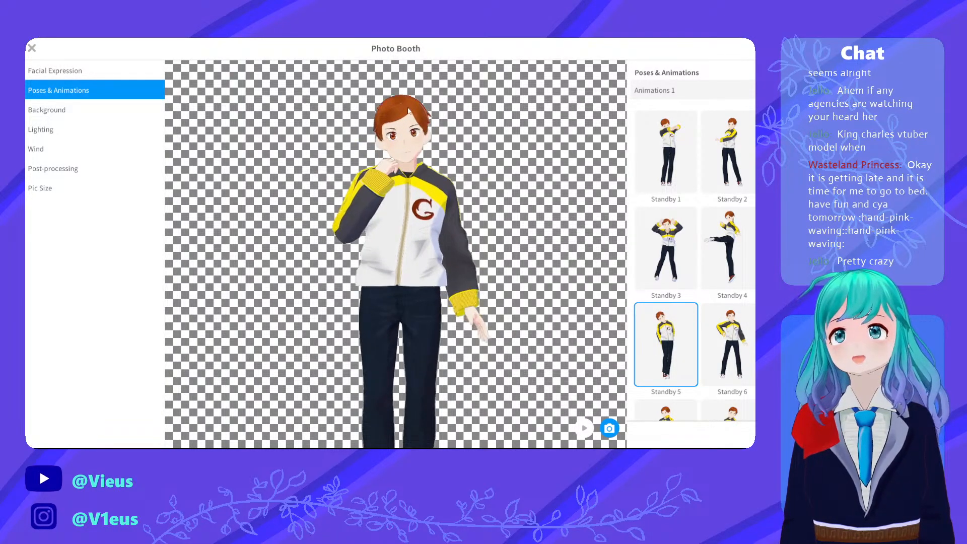
{"action": "scroll", "coordinate": [397, 120], "scroll_direction": "up", "scroll_amount": 4}
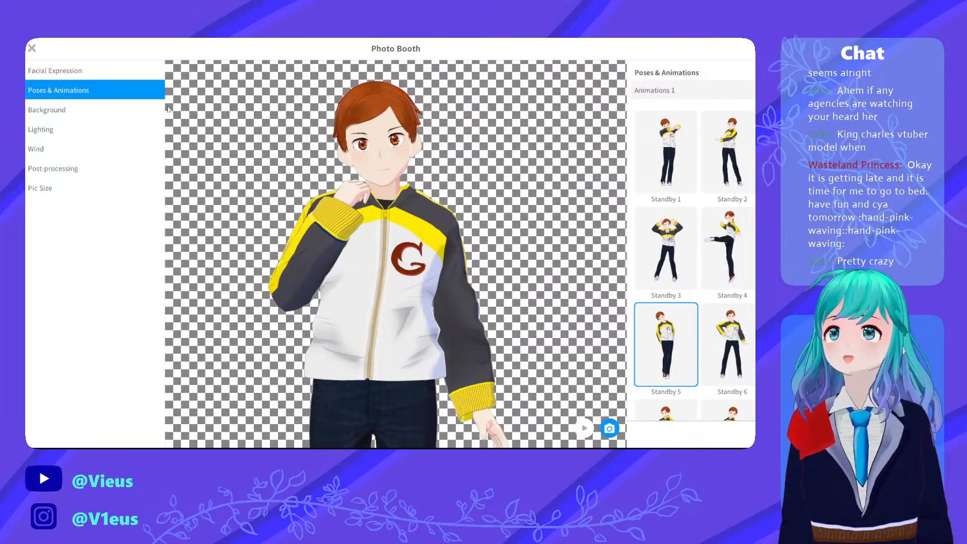
Make the photo background opaque with an alpha of 1.00 and set its color to #FF7878
{"action": "left_click", "coordinate": [130, 109]}
{"action": "left_click_drag", "start_coordinate": [637, 130], "coordinate": [754, 129]}
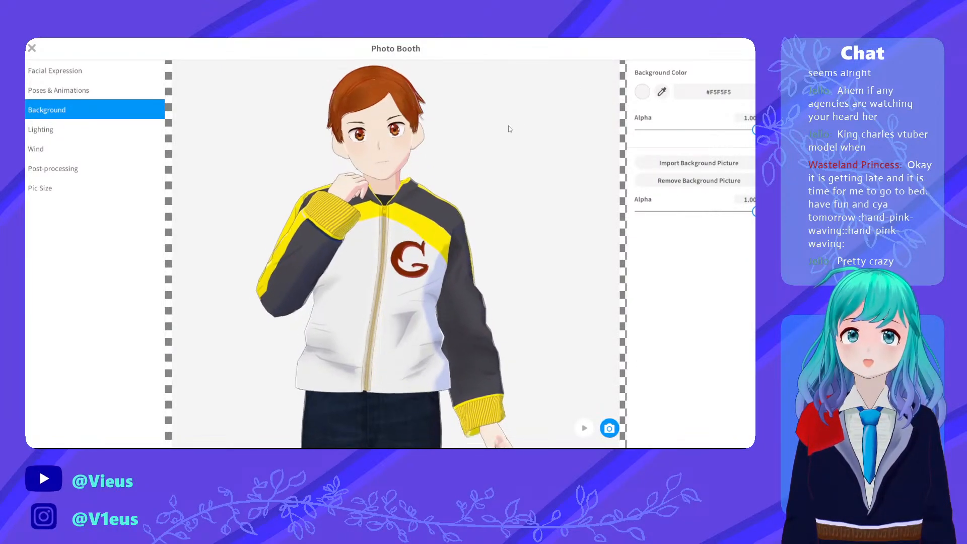
{"action": "left_click", "coordinate": [641, 92]}
{"action": "left_click_drag", "start_coordinate": [610, 142], "coordinate": [608, 115]}
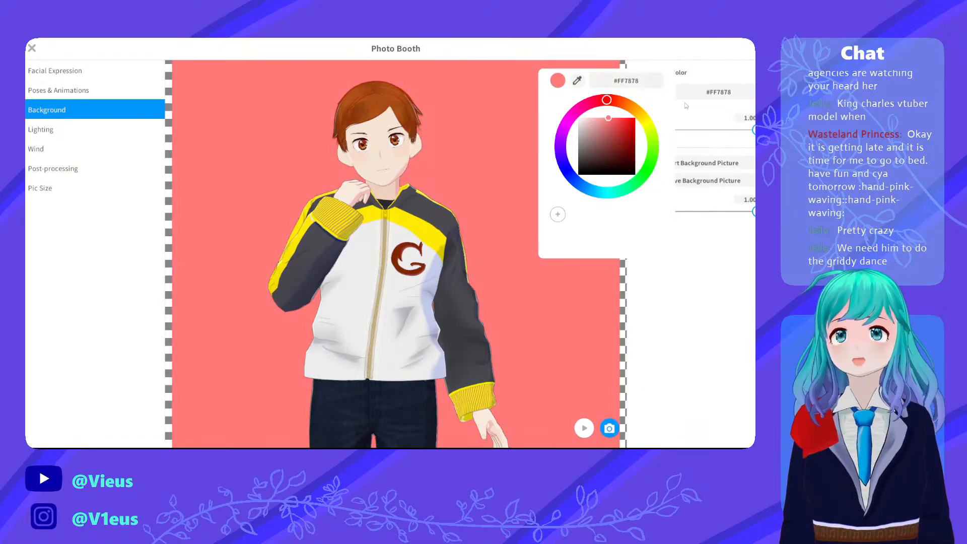
{"action": "left_click", "coordinate": [694, 248]}
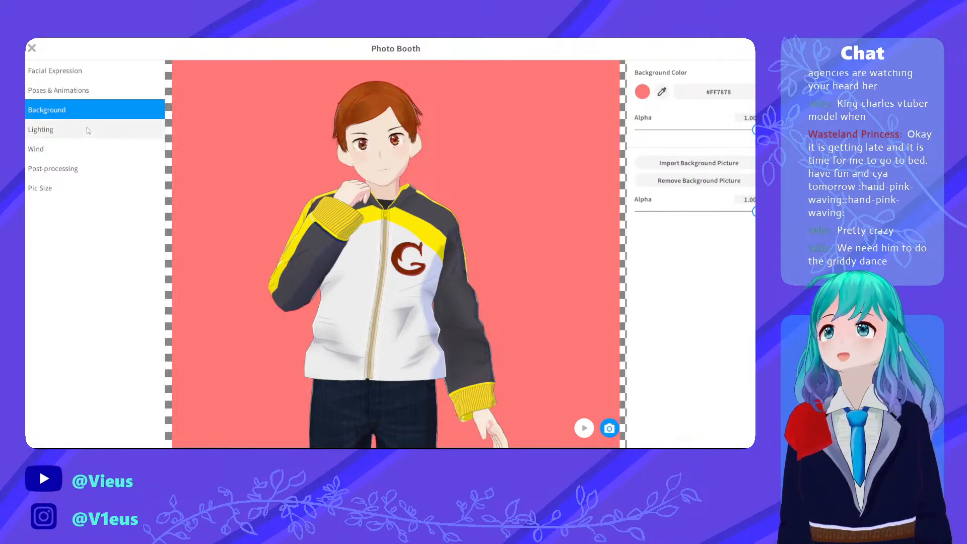
Set the lighting's vertical angle to about 43.2 and its intensity to 1
{"action": "left_click", "coordinate": [121, 129]}
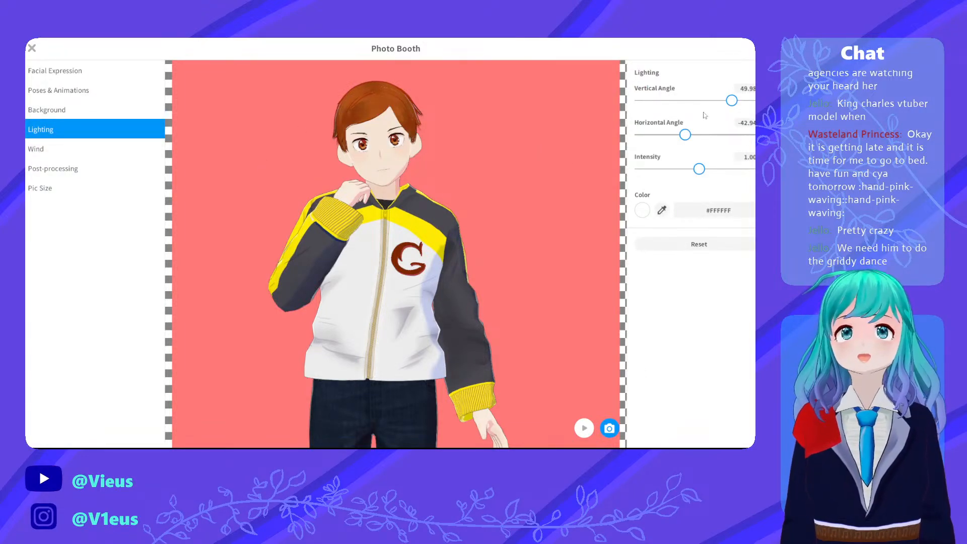
{"action": "mouse_move", "coordinate": [729, 105]}
{"action": "left_mouse_down"}
{"action": "mouse_move", "coordinate": [702, 104]}
{"action": "mouse_move", "coordinate": [743, 105]}
{"action": "mouse_move", "coordinate": [728, 106]}
{"action": "left_mouse_up"}
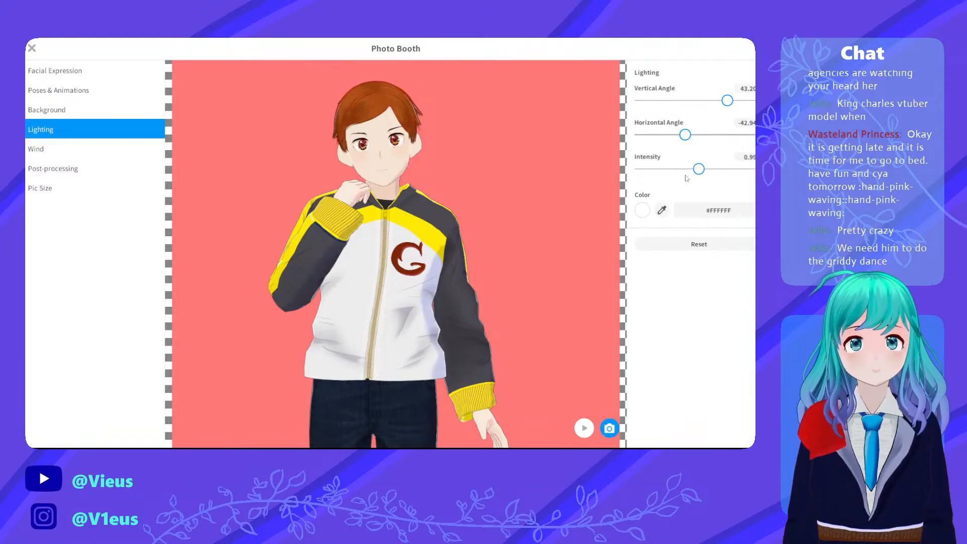
{"action": "left_click_drag", "start_coordinate": [754, 168], "coordinate": [691, 172]}
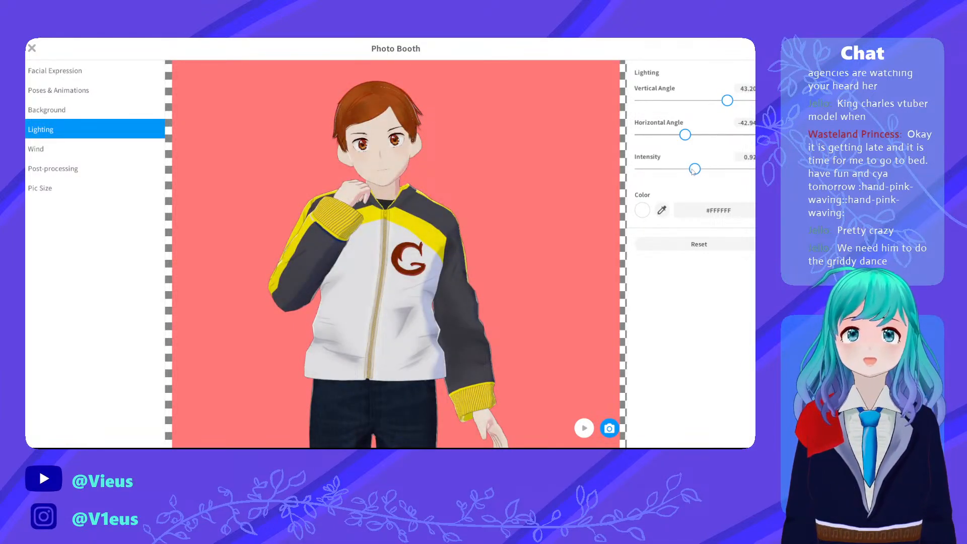
{"action": "left_click", "coordinate": [743, 168]}
{"action": "left_click", "coordinate": [748, 158]}
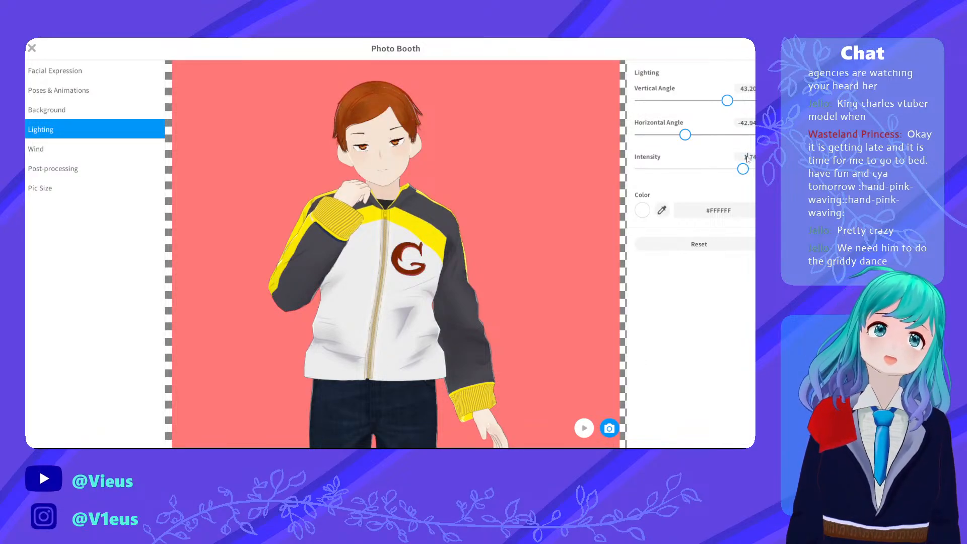
{"action": "left_click", "coordinate": [745, 157]}
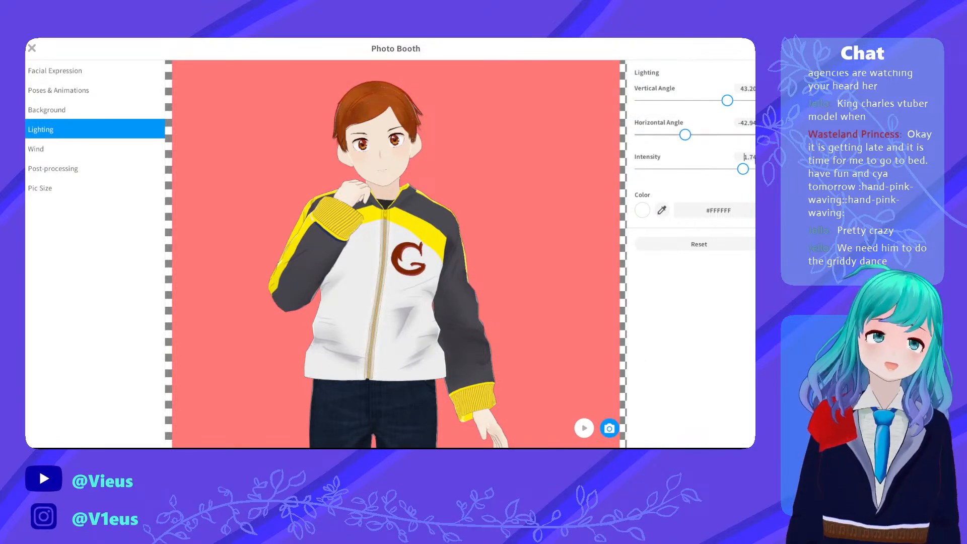
{"action": "key", "text": "Delete"}
{"action": "key", "text": "Delete"}
{"action": "key", "text": "Delete"}
{"action": "key", "text": "Delete"}
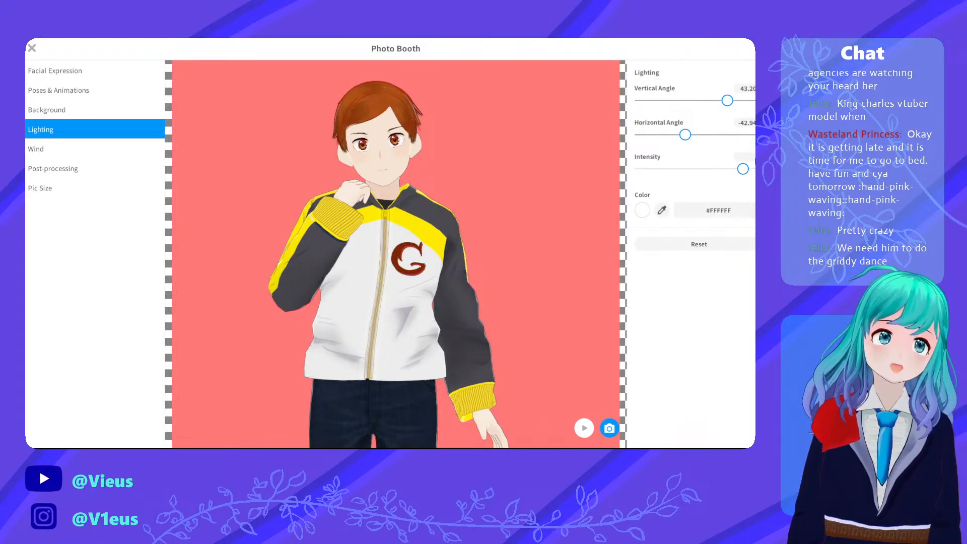
{"action": "type", "text": "1"}
{"action": "key", "text": "Return"}
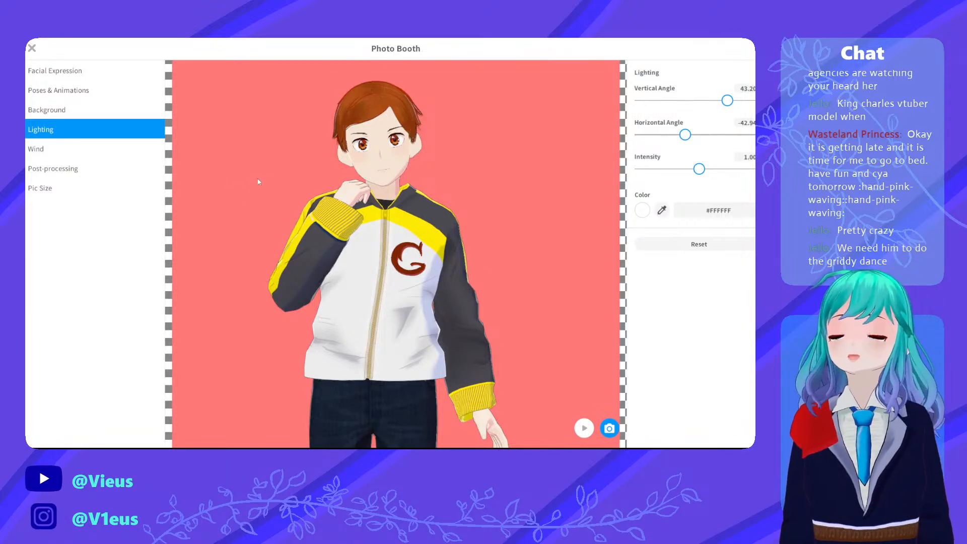
Set the wind's Y Axis to about 0.07 for the character
{"action": "left_click", "coordinate": [96, 153]}
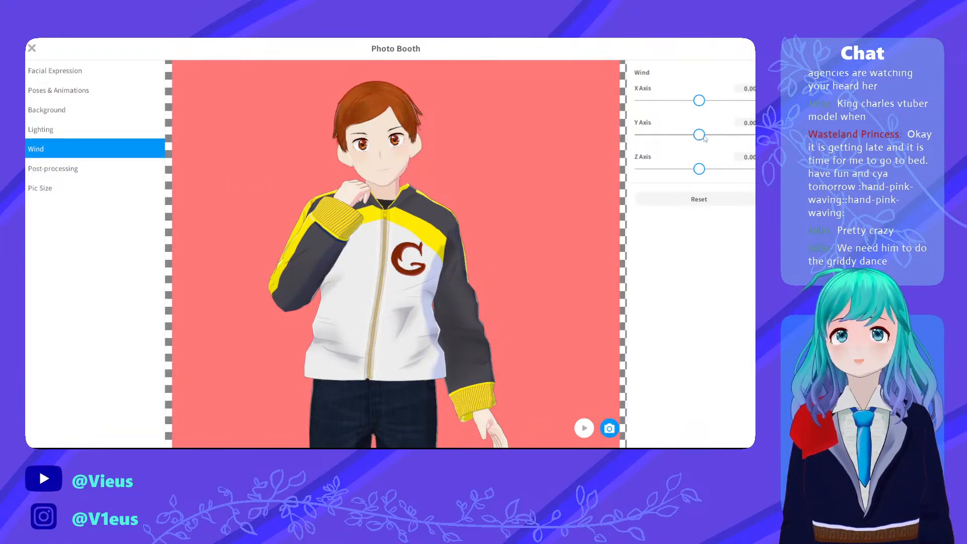
{"action": "mouse_move", "coordinate": [700, 135]}
{"action": "left_mouse_down"}
{"action": "mouse_move", "coordinate": [709, 135]}
{"action": "mouse_move", "coordinate": [701, 135]}
{"action": "left_mouse_up"}
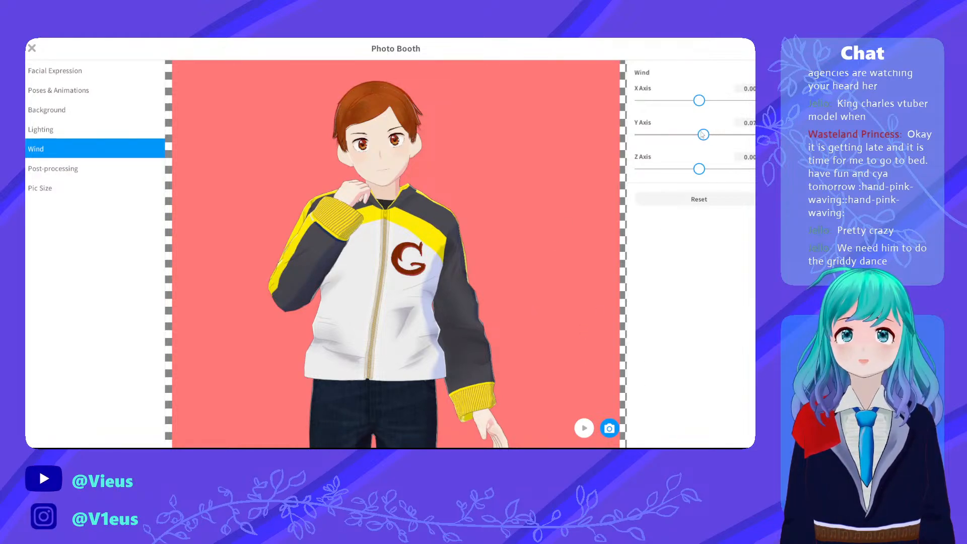
Enable the Bloom effect with an intensity of 4.833 and a threshold of 0.670, and check it on the character
{"action": "left_click", "coordinate": [120, 168]}
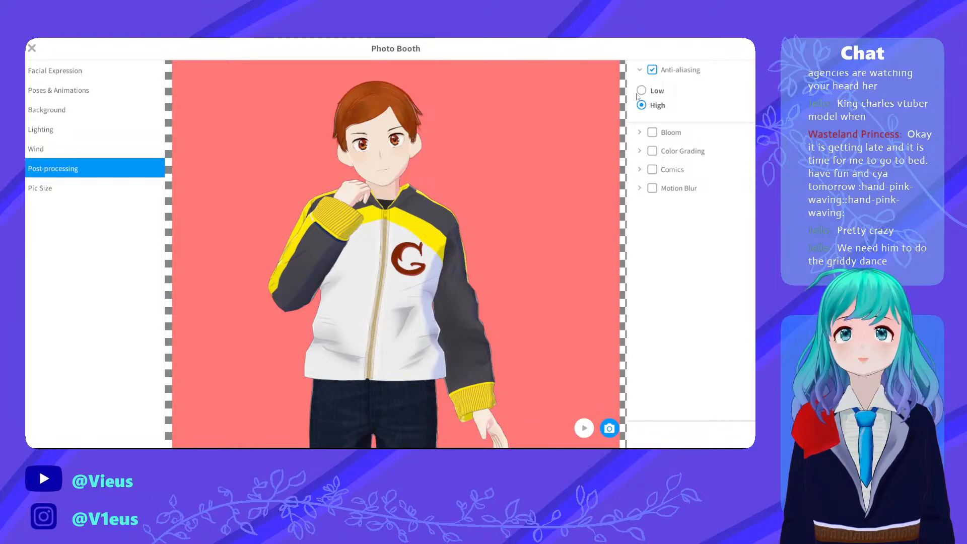
{"action": "left_click", "coordinate": [652, 133]}
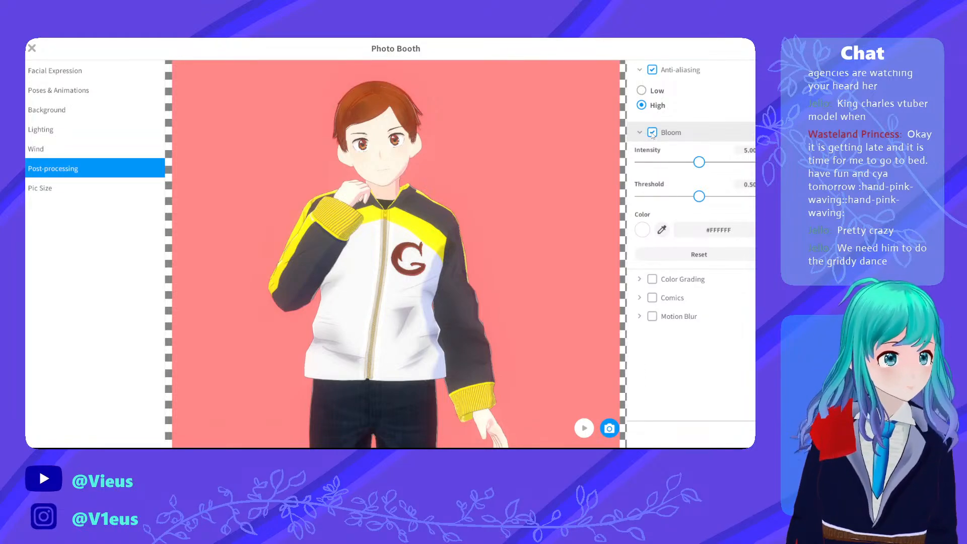
{"action": "left_click", "coordinate": [652, 133]}
{"action": "left_click", "coordinate": [652, 133]}
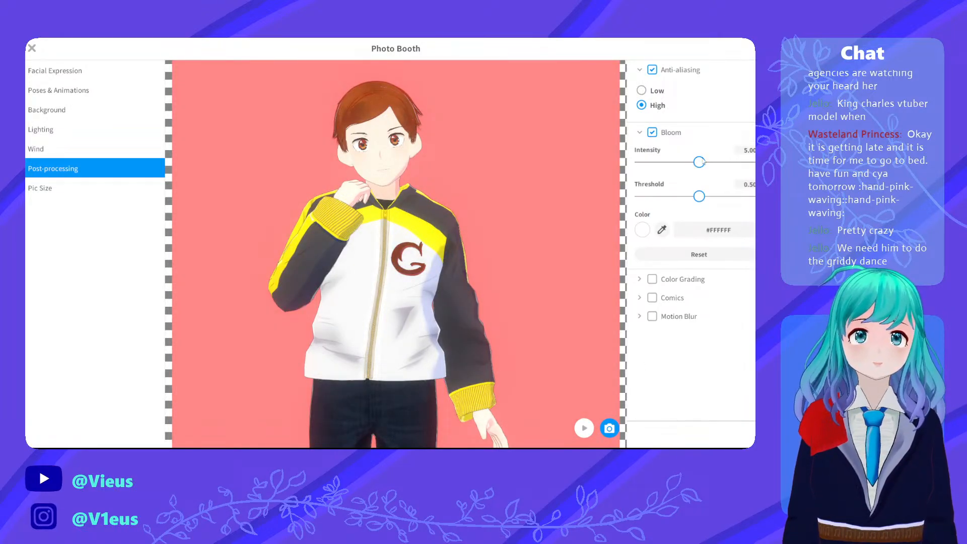
{"action": "mouse_move", "coordinate": [698, 162]}
{"action": "left_mouse_down"}
{"action": "mouse_move", "coordinate": [717, 162]}
{"action": "mouse_move", "coordinate": [697, 163]}
{"action": "left_mouse_up"}
{"action": "left_click_drag", "start_coordinate": [698, 197], "coordinate": [722, 199]}
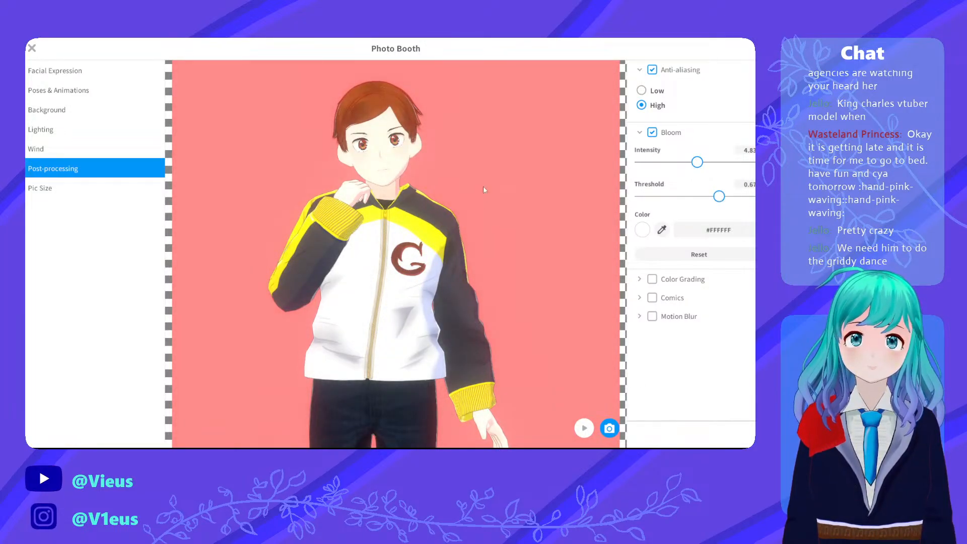
{"action": "scroll", "coordinate": [484, 194], "scroll_direction": "up", "scroll_amount": 2}
{"action": "scroll", "coordinate": [487, 195], "scroll_direction": "down", "scroll_amount": 4}
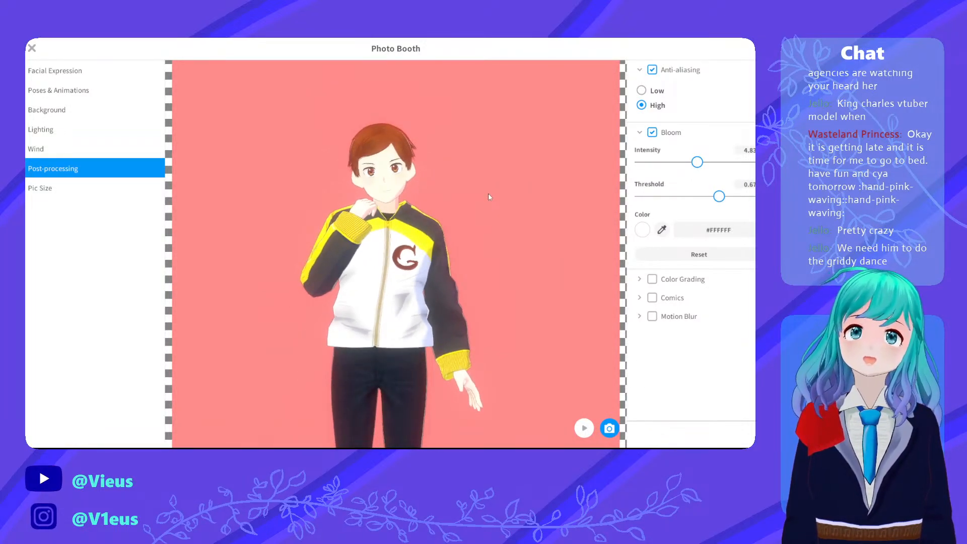
{"action": "scroll", "coordinate": [403, 208], "scroll_direction": "up", "scroll_amount": 3}
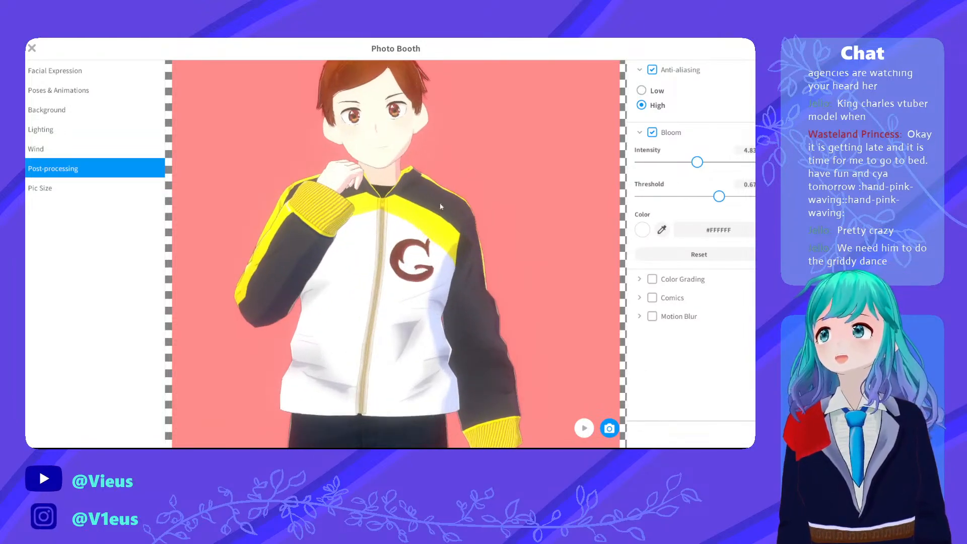
Try the Comics, Color Grading and Motion Blur post-processing effects on the character and turn each off again
{"action": "left_click", "coordinate": [653, 298]}
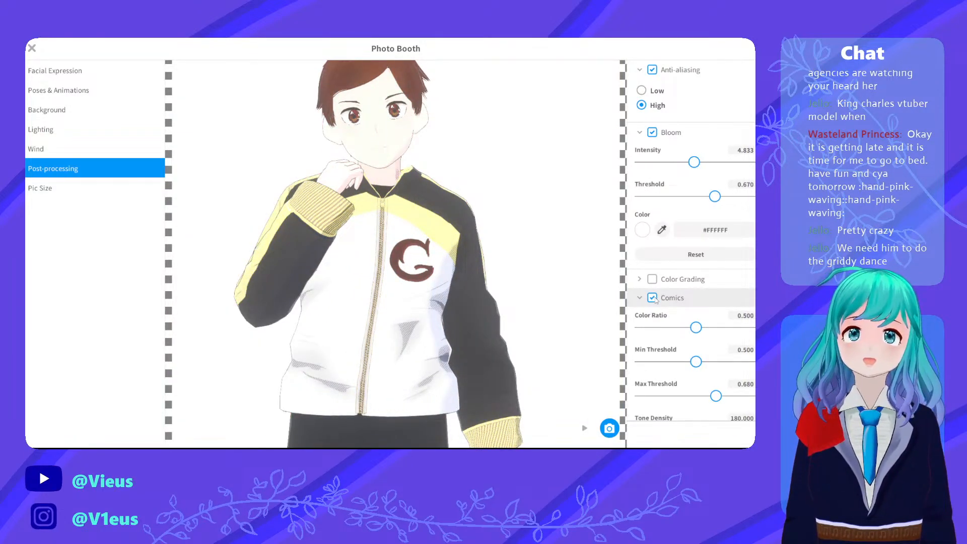
{"action": "left_click", "coordinate": [652, 298]}
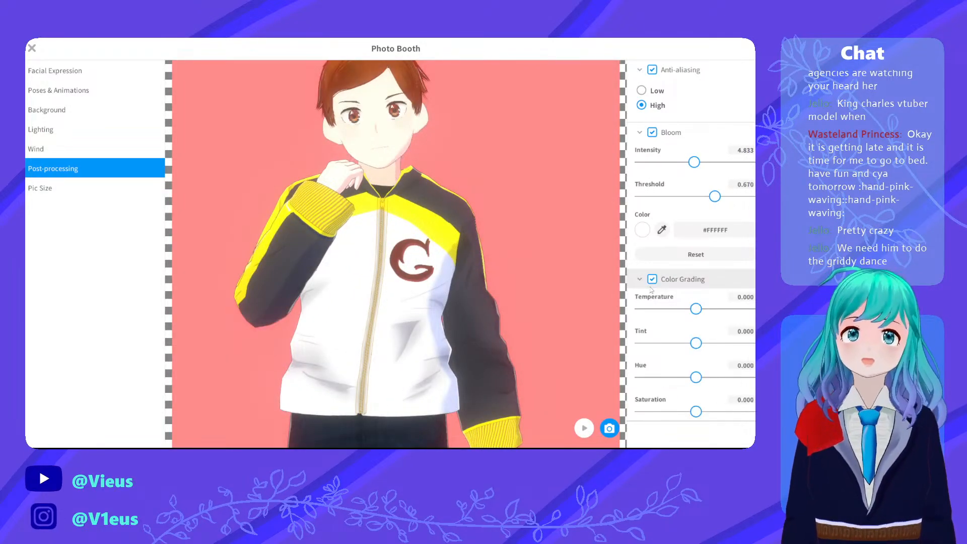
{"action": "left_click", "coordinate": [652, 317]}
{"action": "left_click", "coordinate": [651, 317]}
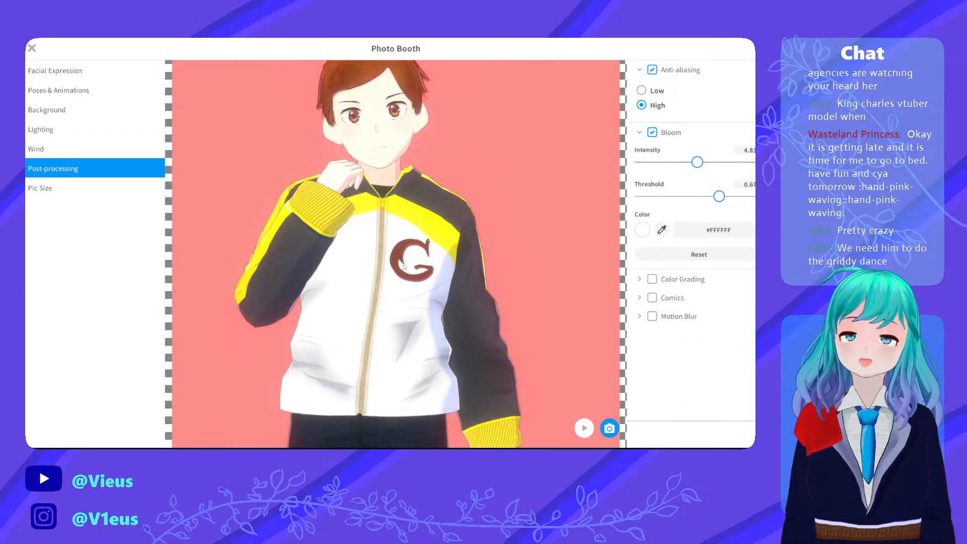
Try the Smiling base expression at 98 on the character's face and reset it to 0
{"action": "scroll", "coordinate": [322, 216], "scroll_direction": "down", "scroll_amount": 2}
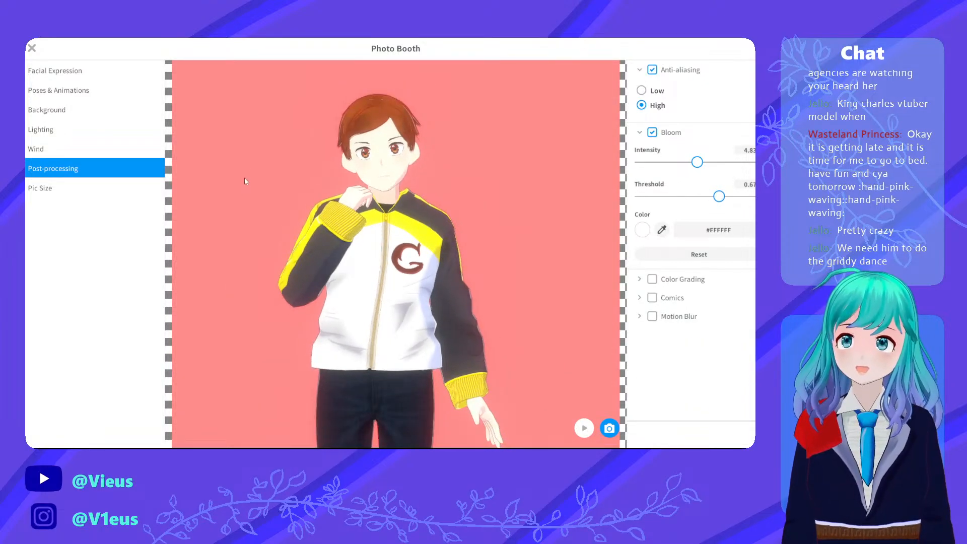
{"action": "scroll", "coordinate": [246, 179], "scroll_direction": "down", "scroll_amount": 3}
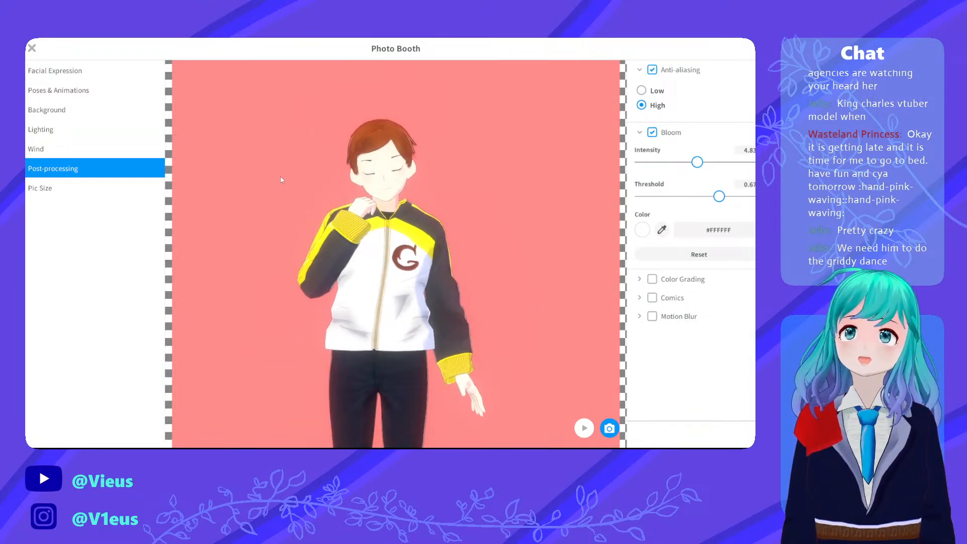
{"action": "left_click", "coordinate": [115, 77]}
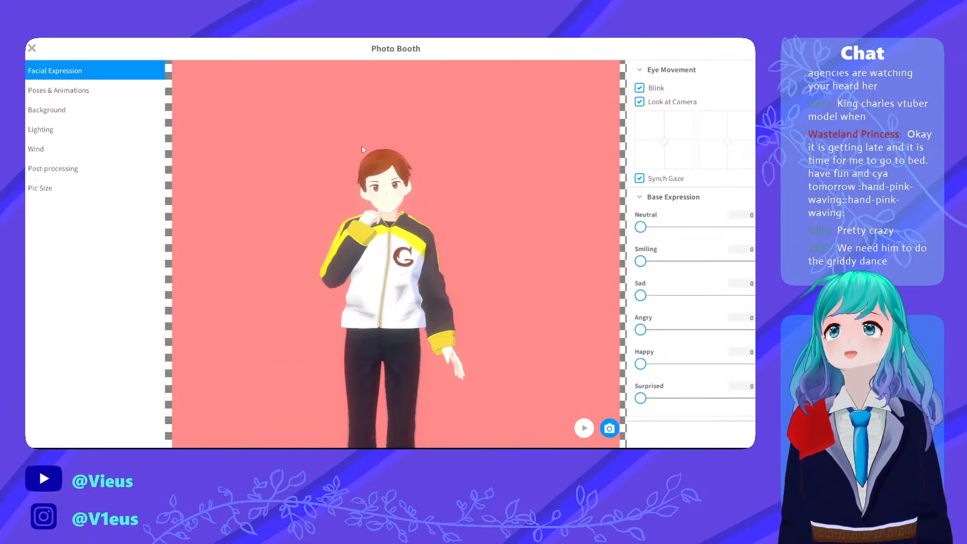
{"action": "scroll", "coordinate": [361, 146], "scroll_direction": "up", "scroll_amount": 3}
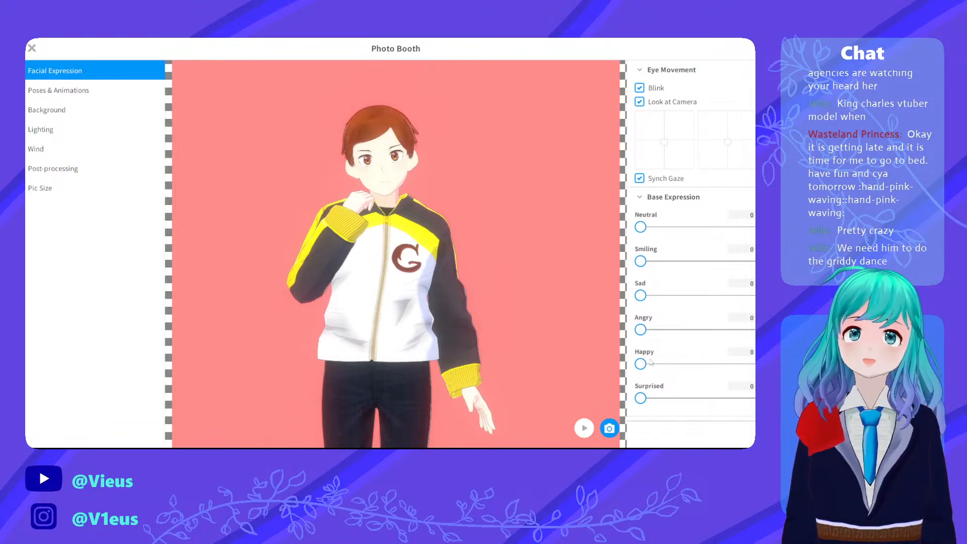
{"action": "left_click_drag", "start_coordinate": [640, 363], "coordinate": [598, 363]}
{"action": "scroll", "coordinate": [690, 310], "scroll_direction": "down", "scroll_amount": 2}
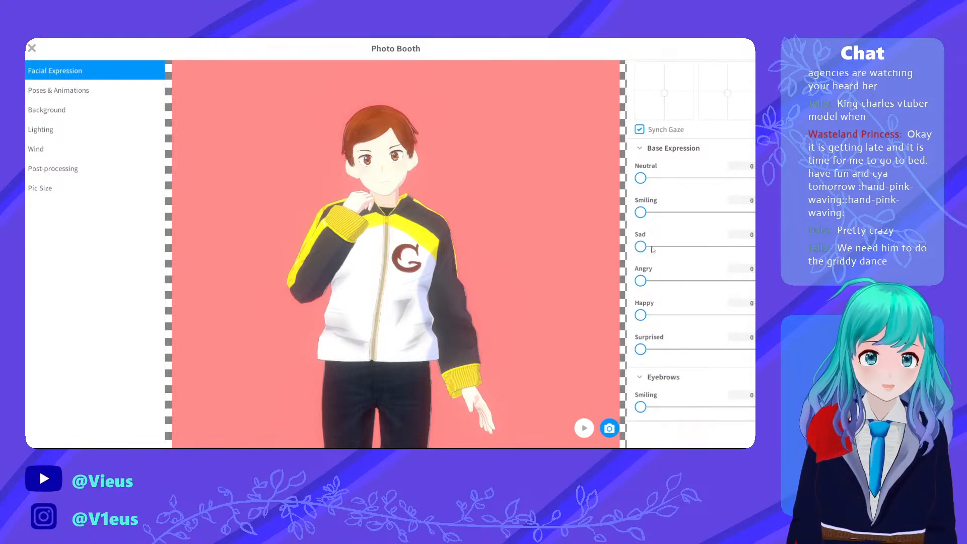
{"action": "left_click_drag", "start_coordinate": [641, 212], "coordinate": [753, 225]}
{"action": "scroll", "coordinate": [483, 142], "scroll_direction": "up", "scroll_amount": 2}
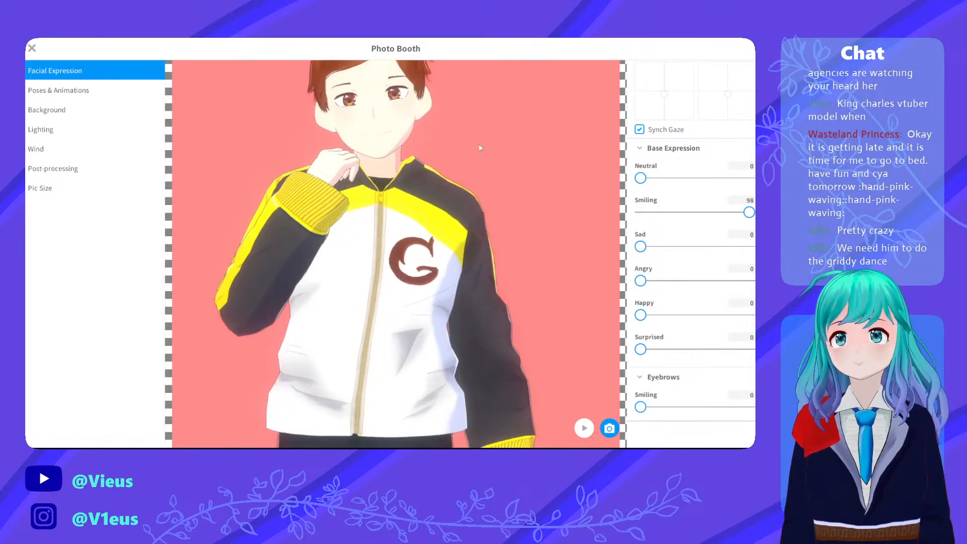
{"action": "left_click_drag", "start_coordinate": [748, 212], "coordinate": [638, 212]}
Set the eyebrows' Smiling value to 60 and the eyes' Smiling value to 24
{"action": "scroll", "coordinate": [694, 239], "scroll_direction": "down", "scroll_amount": 6}
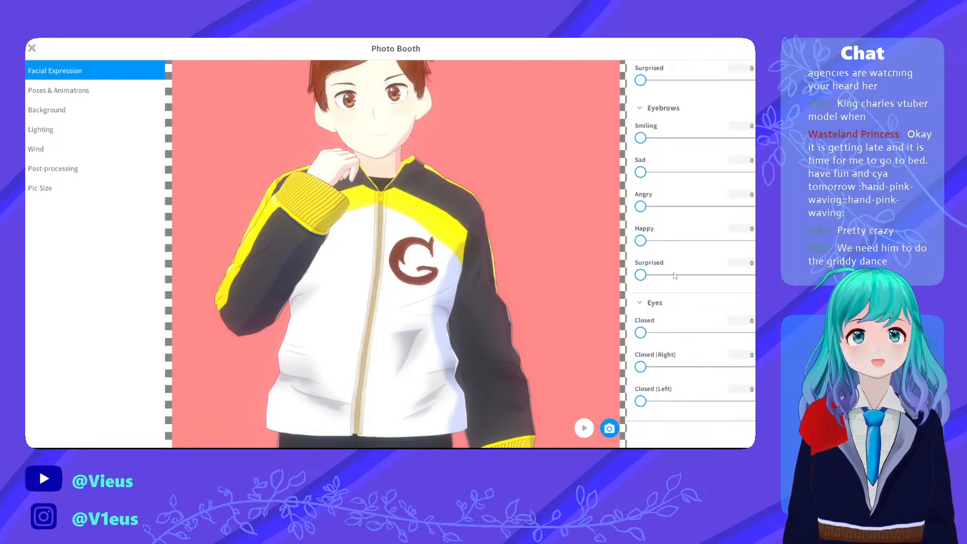
{"action": "scroll", "coordinate": [668, 254], "scroll_direction": "up", "scroll_amount": 2}
{"action": "left_click_drag", "start_coordinate": [649, 171], "coordinate": [709, 177]}
{"action": "scroll", "coordinate": [704, 181], "scroll_direction": "down", "scroll_amount": 3}
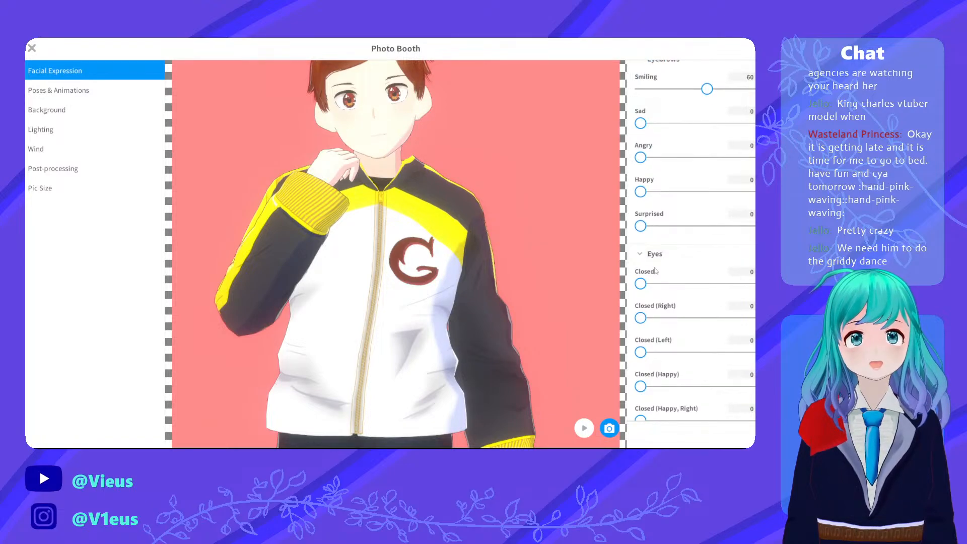
{"action": "scroll", "coordinate": [654, 277], "scroll_direction": "down", "scroll_amount": 2}
{"action": "scroll", "coordinate": [647, 361], "scroll_direction": "down", "scroll_amount": 3}
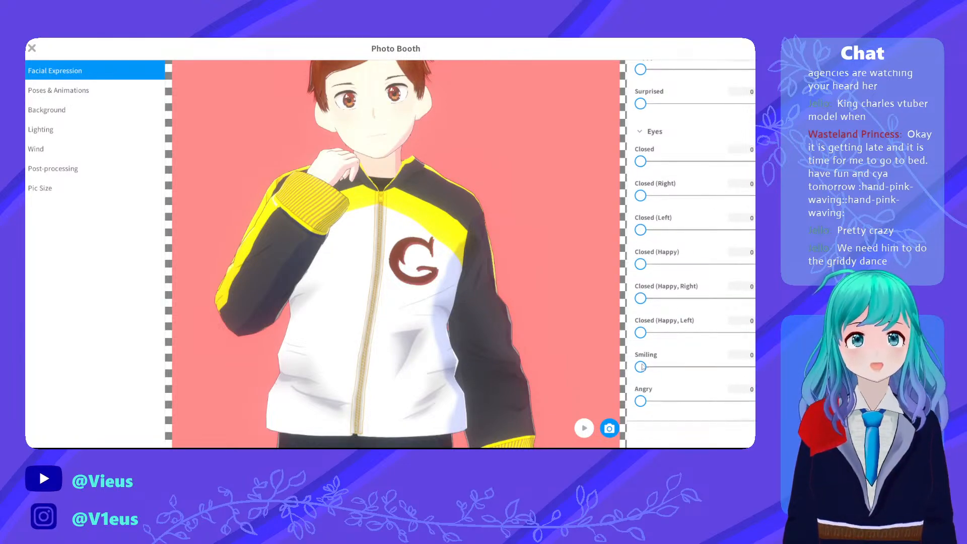
{"action": "left_click_drag", "start_coordinate": [641, 367], "coordinate": [673, 372]}
Set the mouth's Smiling value to 83
{"action": "scroll", "coordinate": [674, 339], "scroll_direction": "down", "scroll_amount": 15}
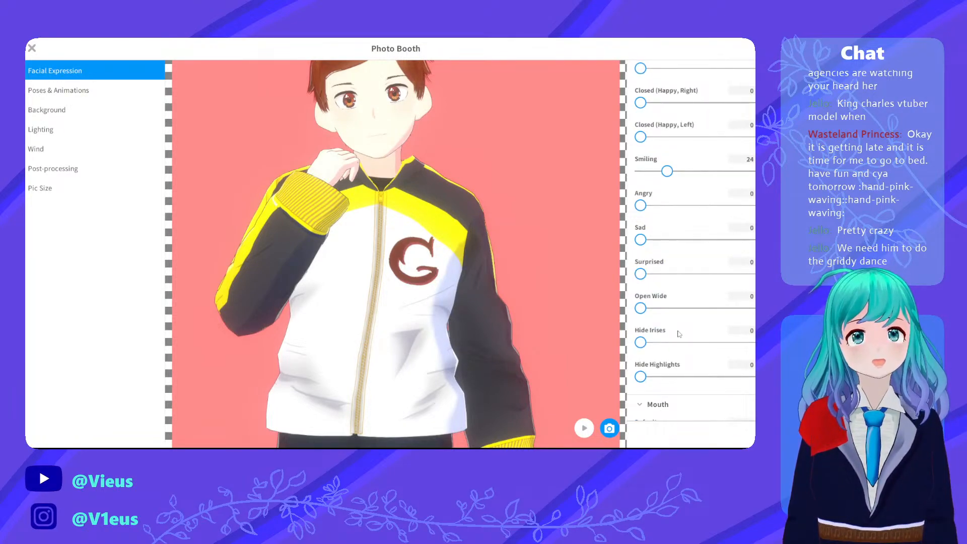
{"action": "scroll", "coordinate": [645, 352], "scroll_direction": "down", "scroll_amount": 14}
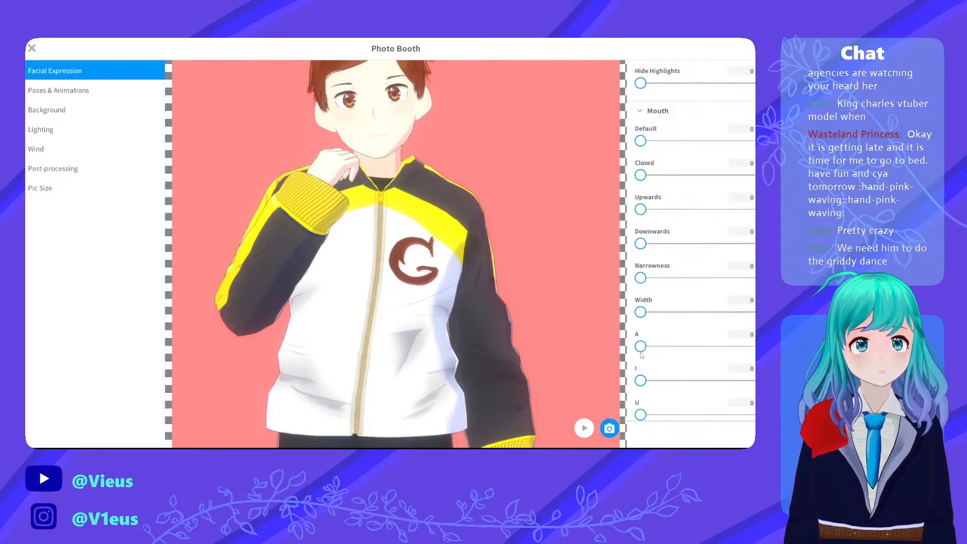
{"action": "left_click_drag", "start_coordinate": [641, 333], "coordinate": [723, 331]}
{"action": "left_click", "coordinate": [733, 331]}
{"action": "scroll", "coordinate": [446, 267], "scroll_direction": "down", "scroll_amount": 3}
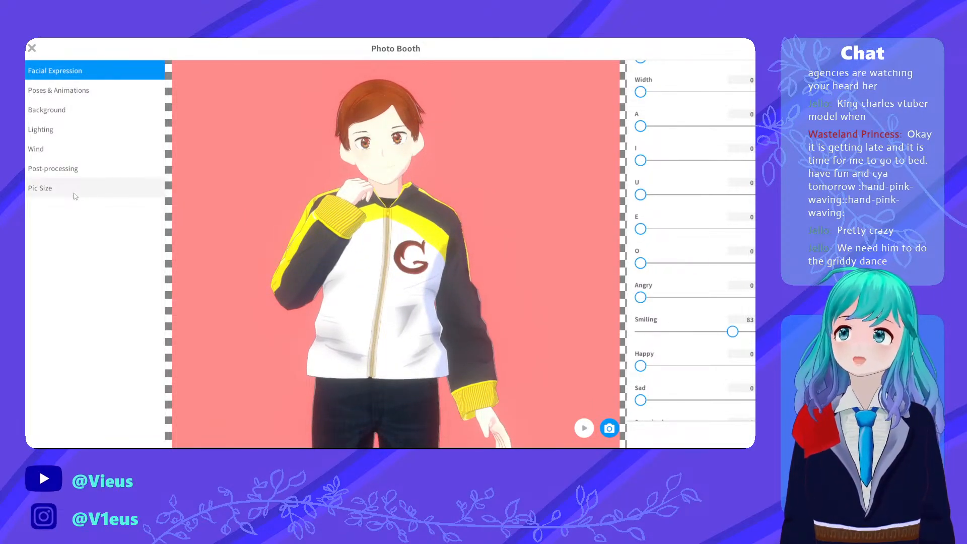
Frame the character's full body including the sneakers and turn off the Bloom effect
{"action": "scroll", "coordinate": [334, 192], "scroll_direction": "down", "scroll_amount": 5}
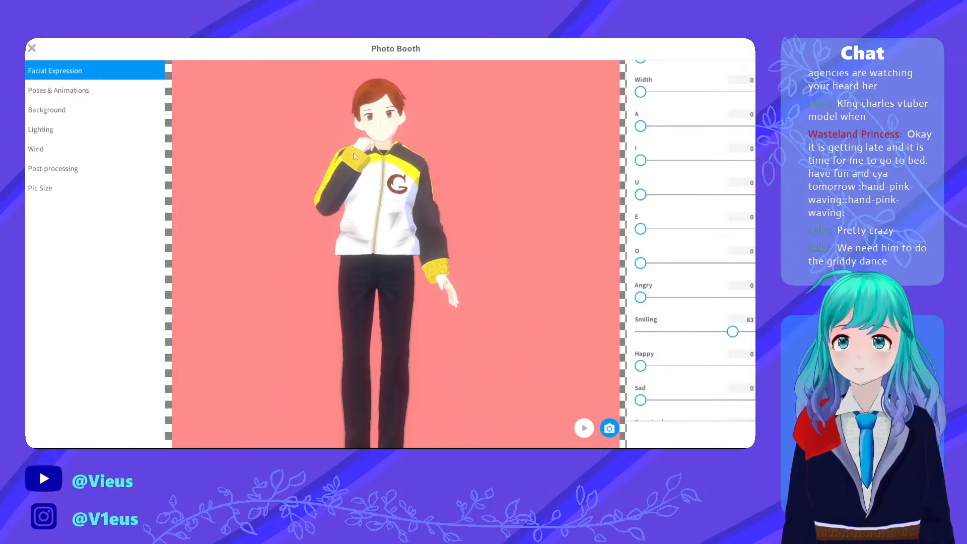
{"action": "scroll", "coordinate": [360, 156], "scroll_direction": "down", "scroll_amount": 2}
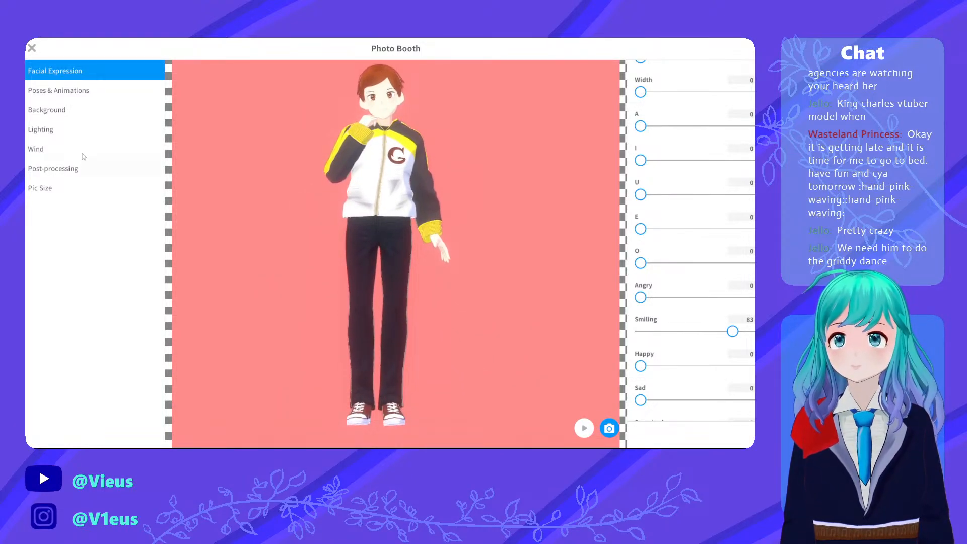
{"action": "left_click", "coordinate": [53, 168]}
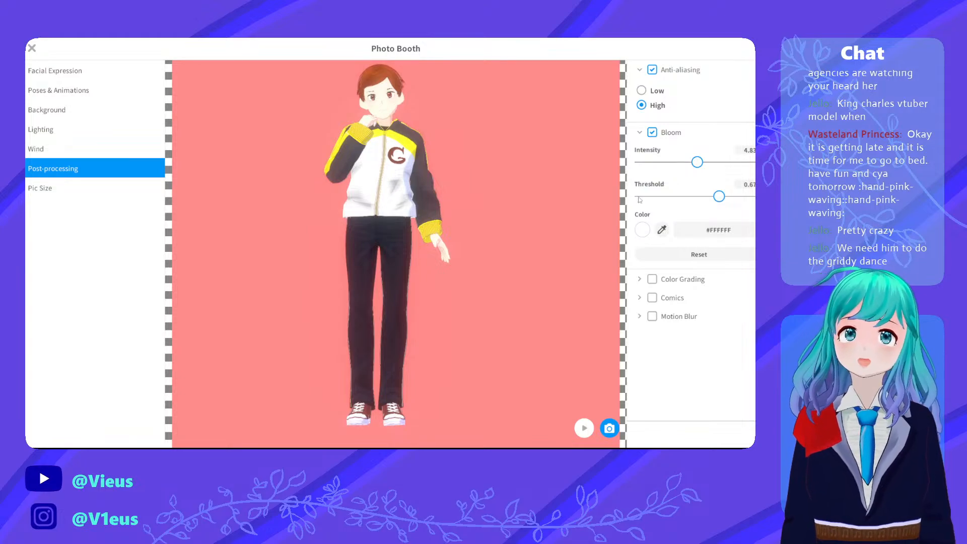
{"action": "left_click", "coordinate": [652, 132]}
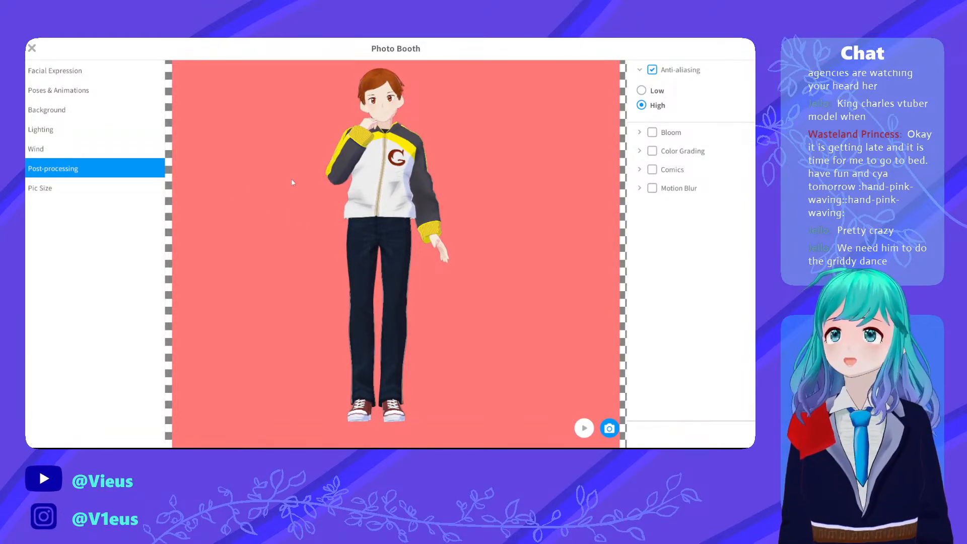
Reduce the picture's width and height to a portrait format of roughly 4:5 and exit the Photo Booth
{"action": "left_click", "coordinate": [64, 189]}
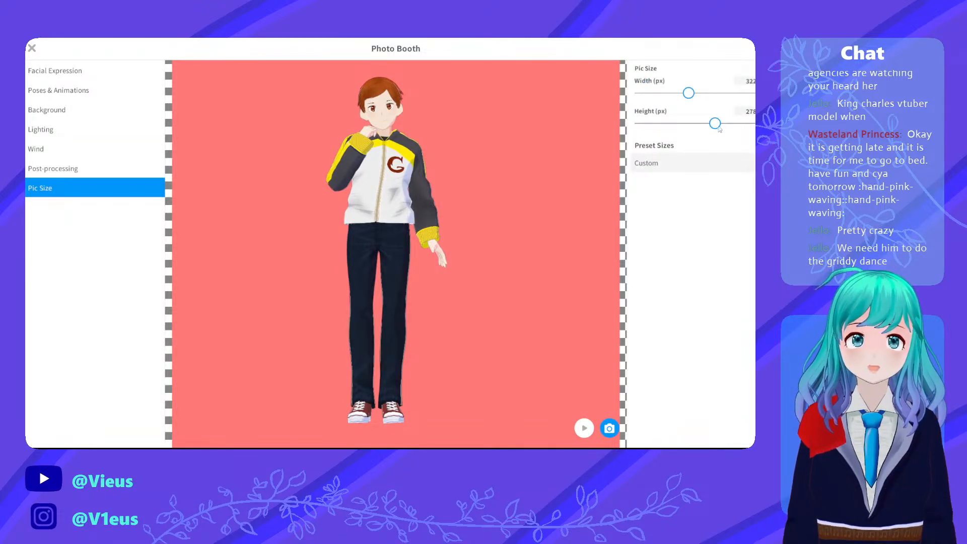
{"action": "mouse_move", "coordinate": [719, 130]}
{"action": "left_mouse_down"}
{"action": "mouse_move", "coordinate": [747, 132]}
{"action": "mouse_move", "coordinate": [680, 132]}
{"action": "mouse_move", "coordinate": [723, 132]}
{"action": "left_mouse_up"}
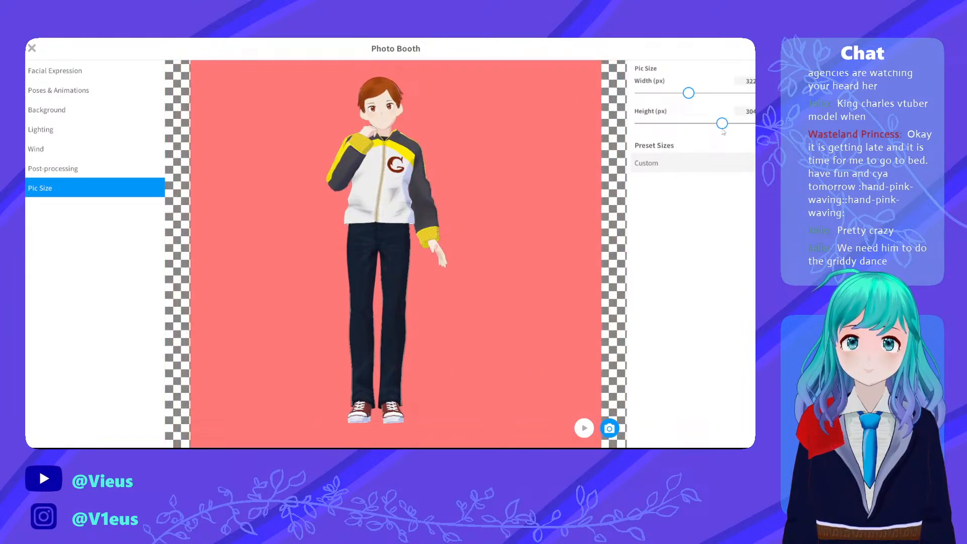
{"action": "left_click_drag", "start_coordinate": [688, 94], "coordinate": [668, 102]}
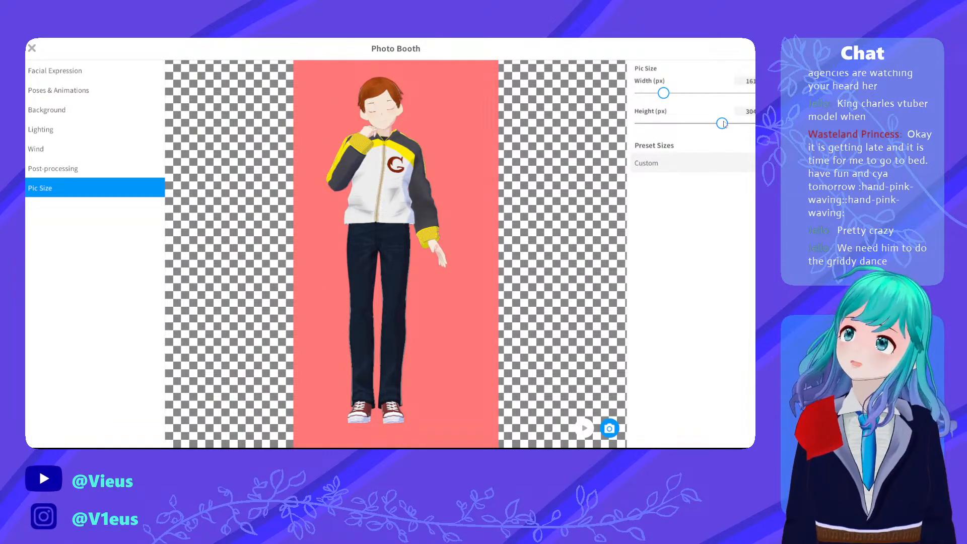
{"action": "left_click_drag", "start_coordinate": [723, 124], "coordinate": [696, 138]}
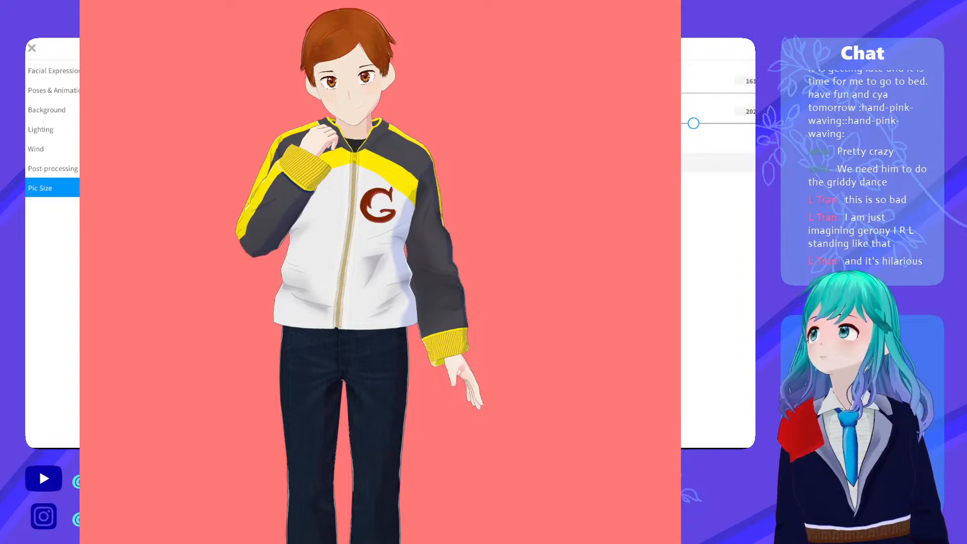
{"action": "key", "text": "Escape"}
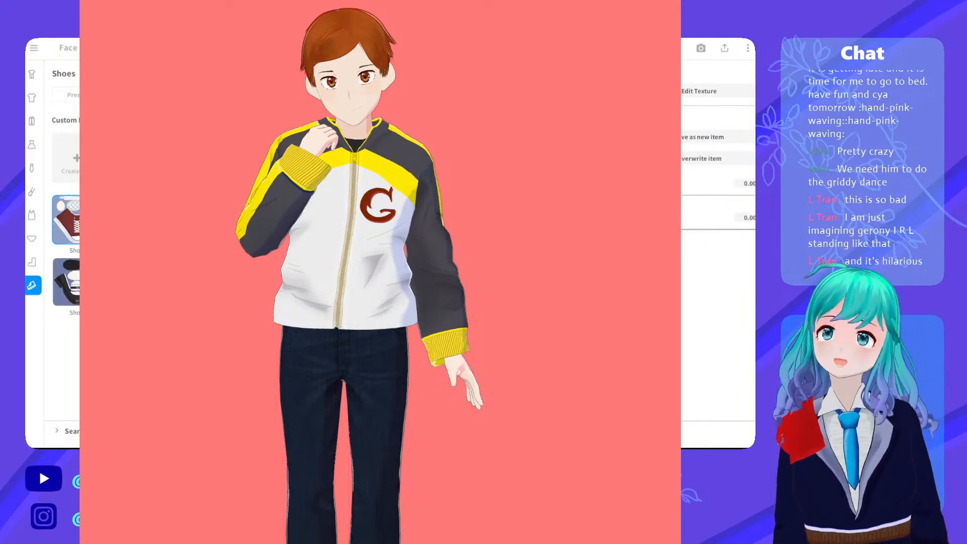